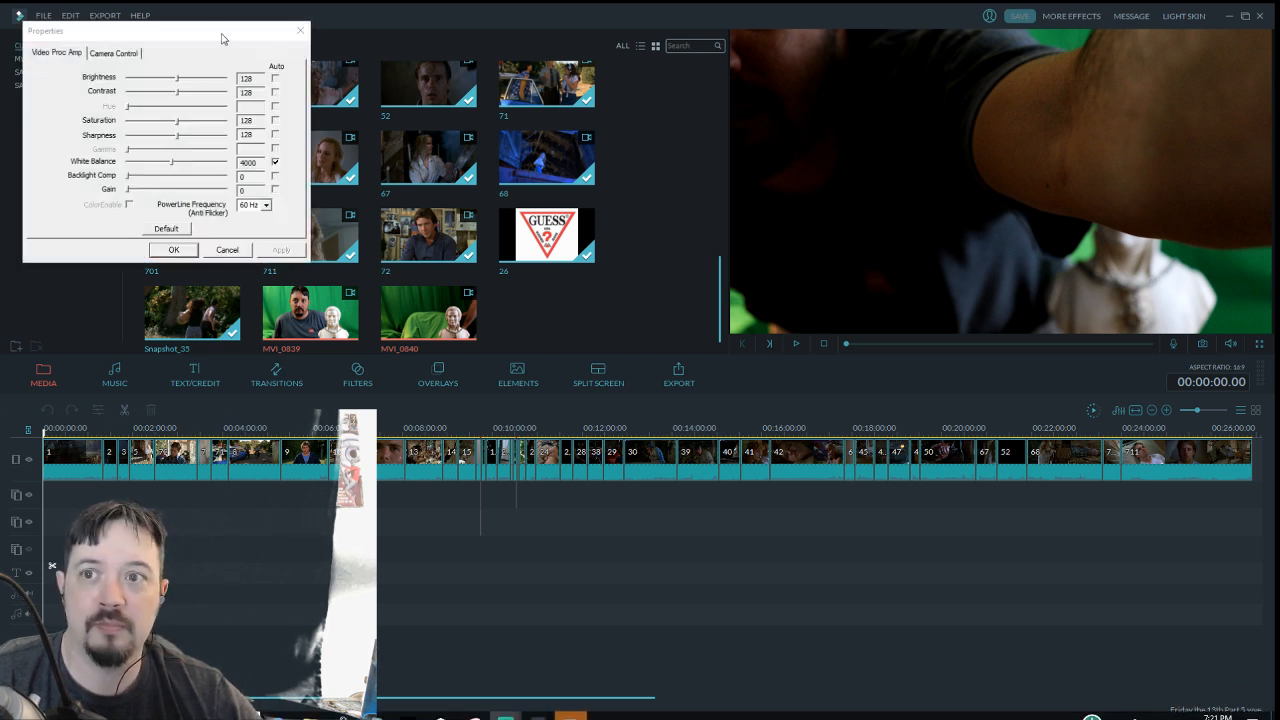
Move the camera Properties window out of the way and look over the clips in the current project's media library
drag(223, 35, 1279, 217)
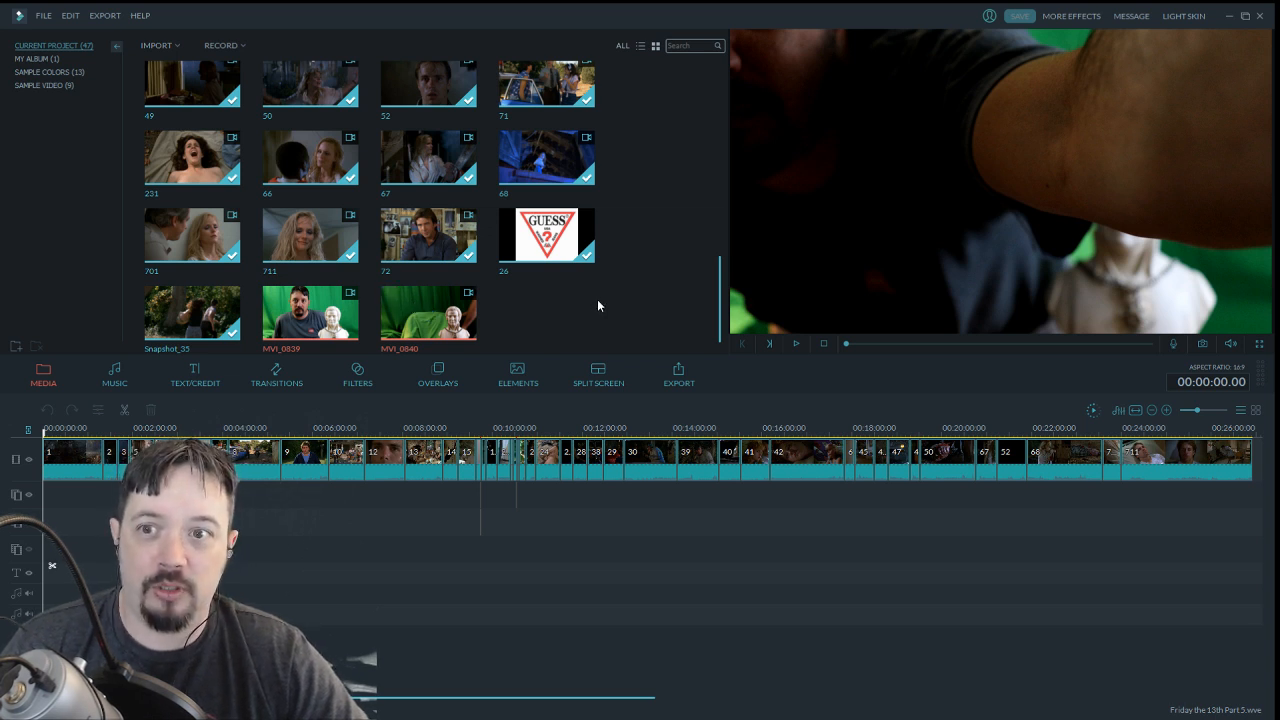
scroll(600, 300, up, 10)
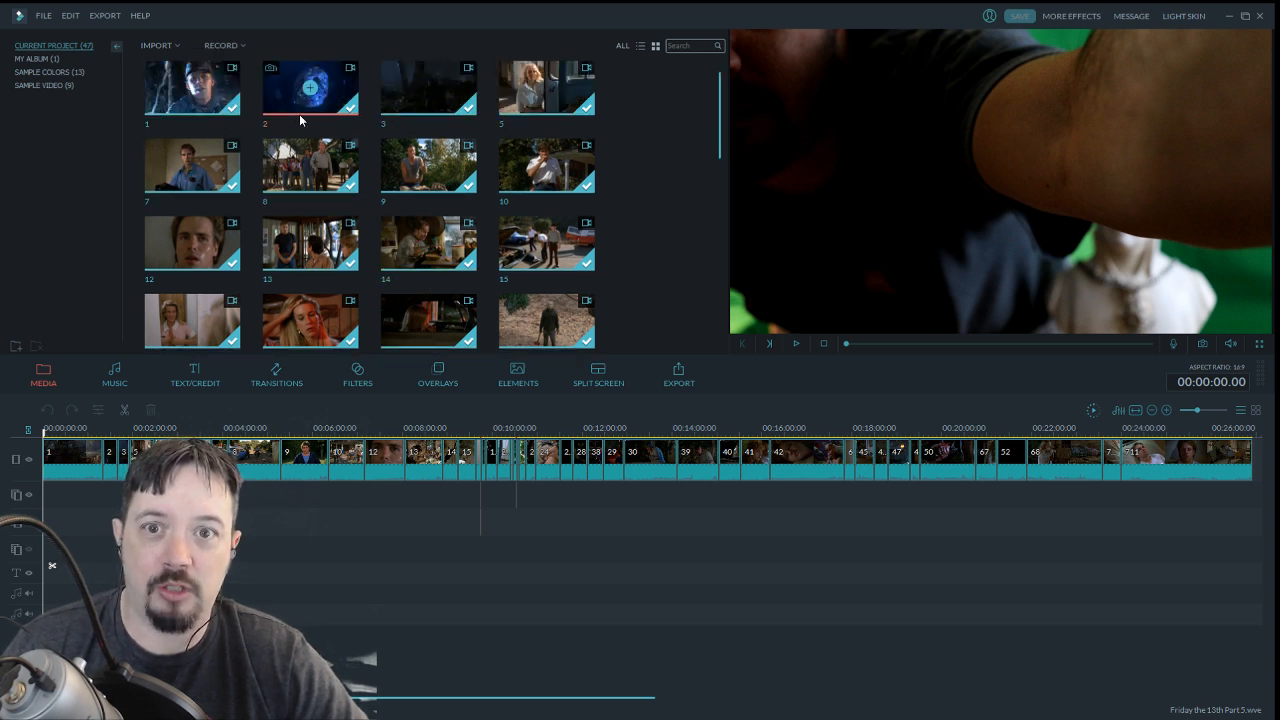
scroll(620, 200, down, 5)
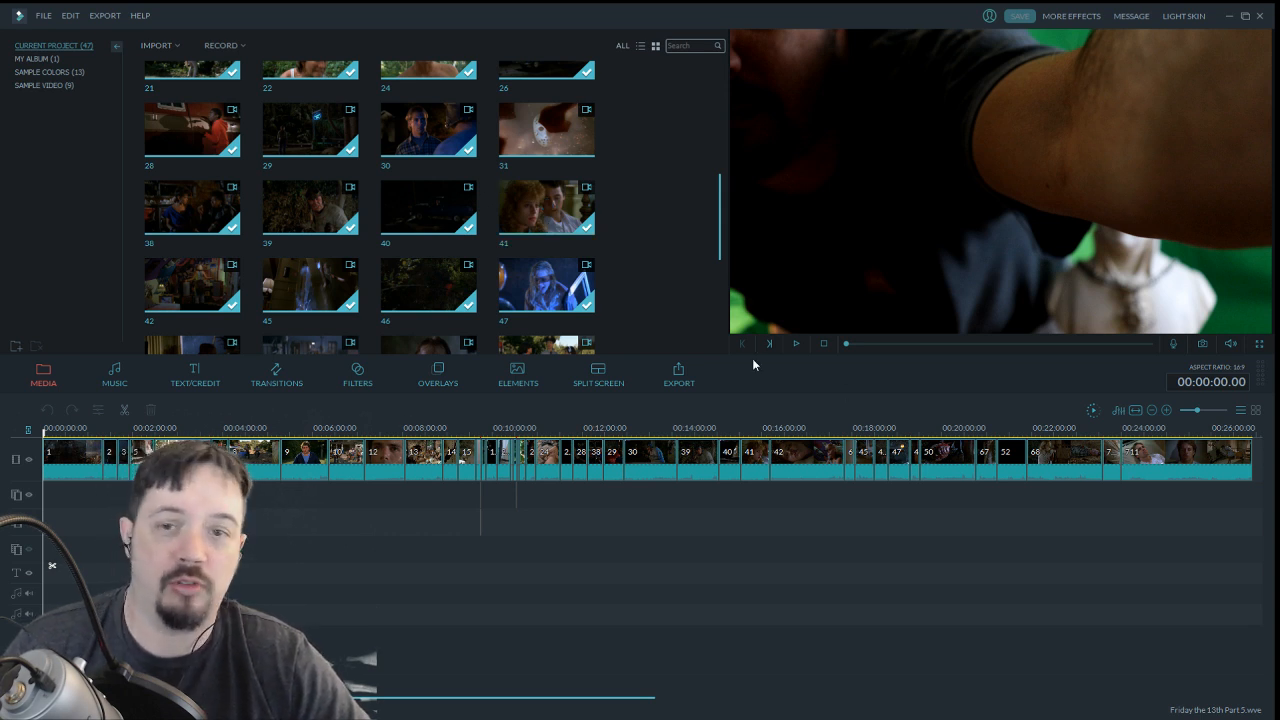
scroll(638, 322, up, 5)
scroll(399, 148, down, 10)
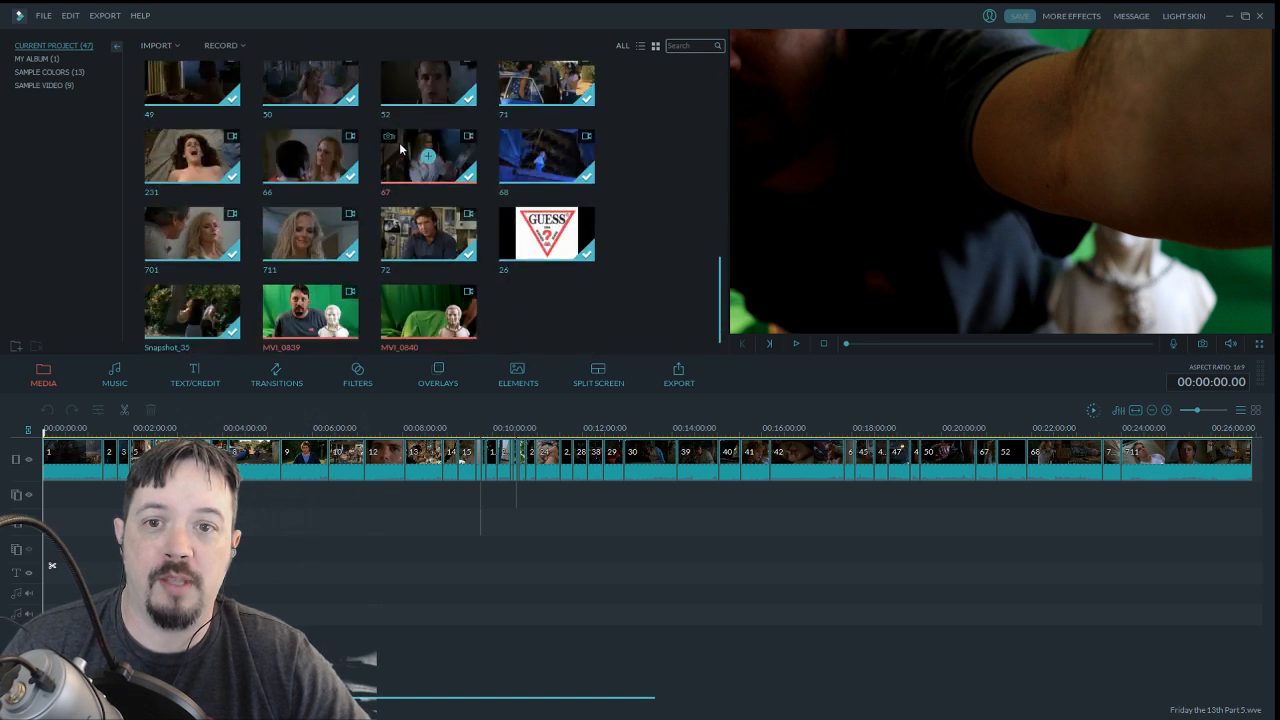
scroll(400, 148, up, 10)
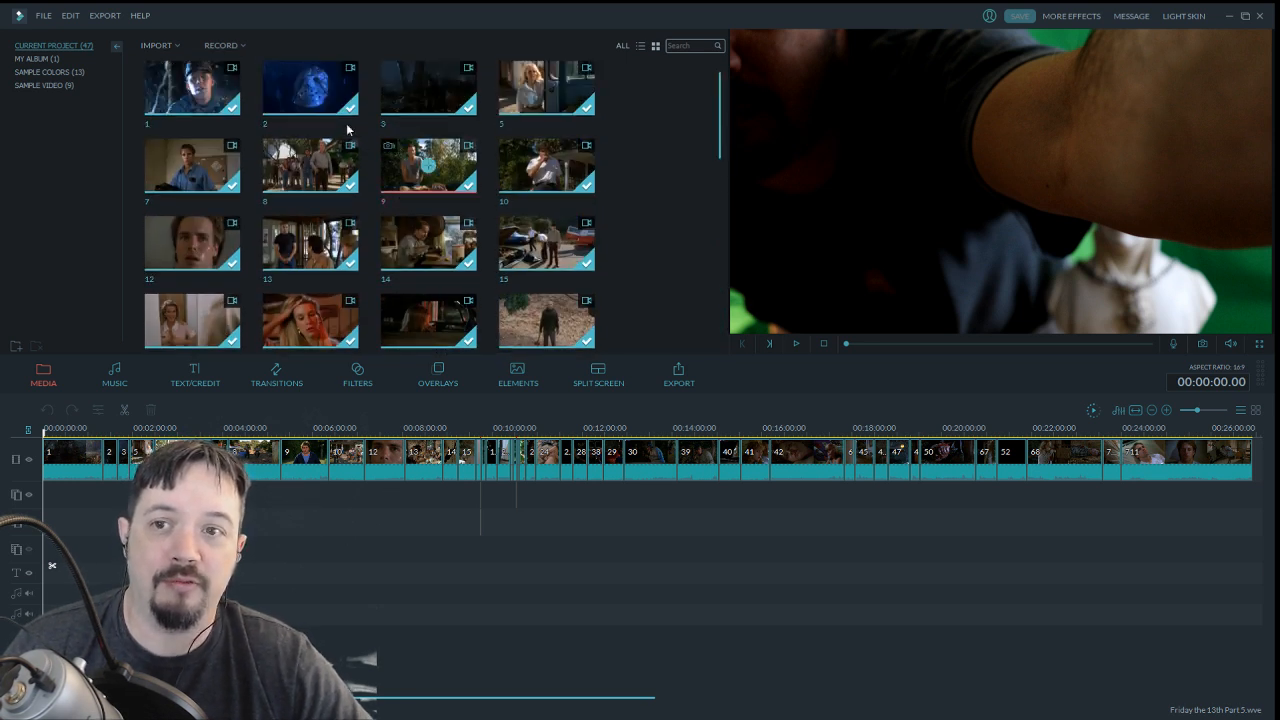
Start importing media files and open the Fridays folder on the Desktop
click(177, 50)
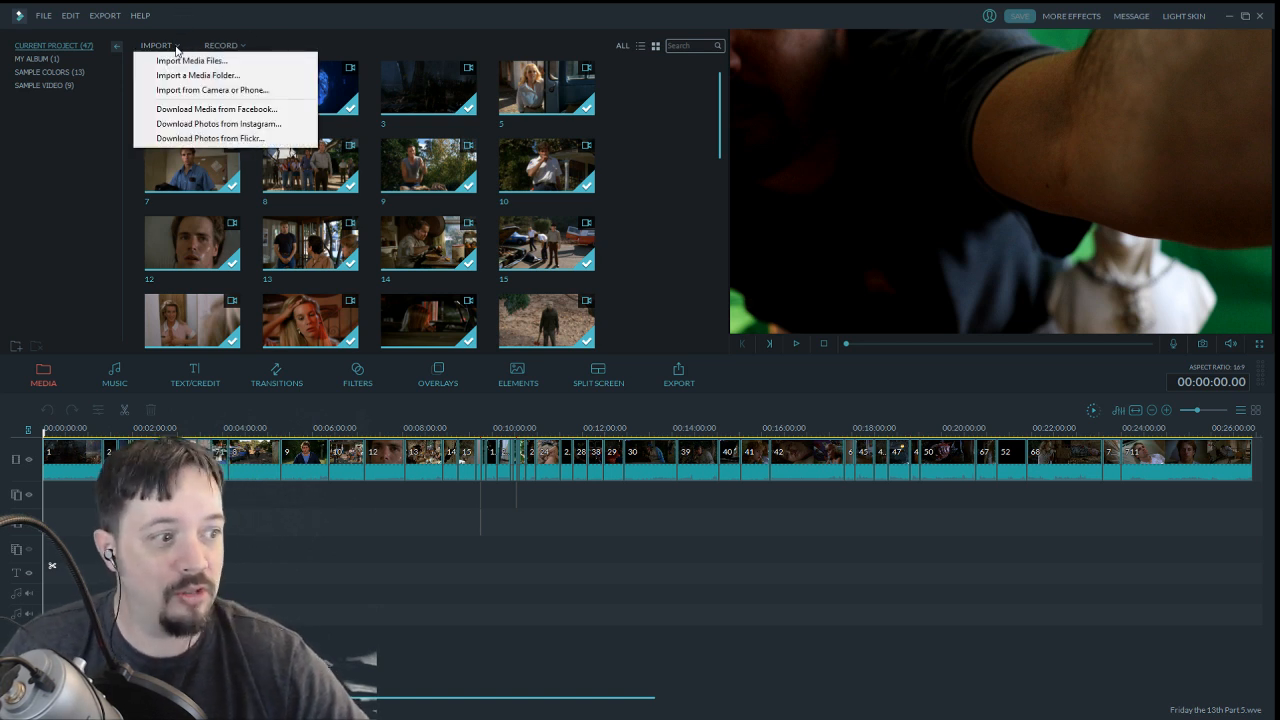
click(178, 64)
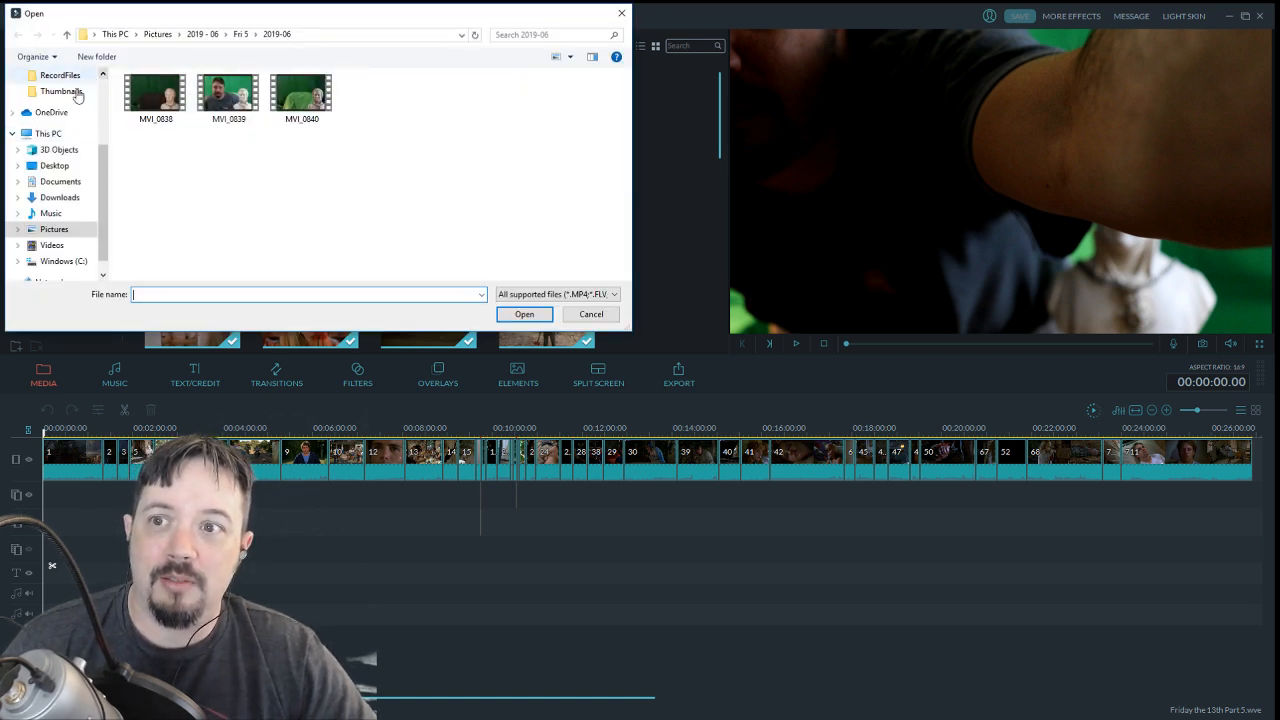
click(59, 167)
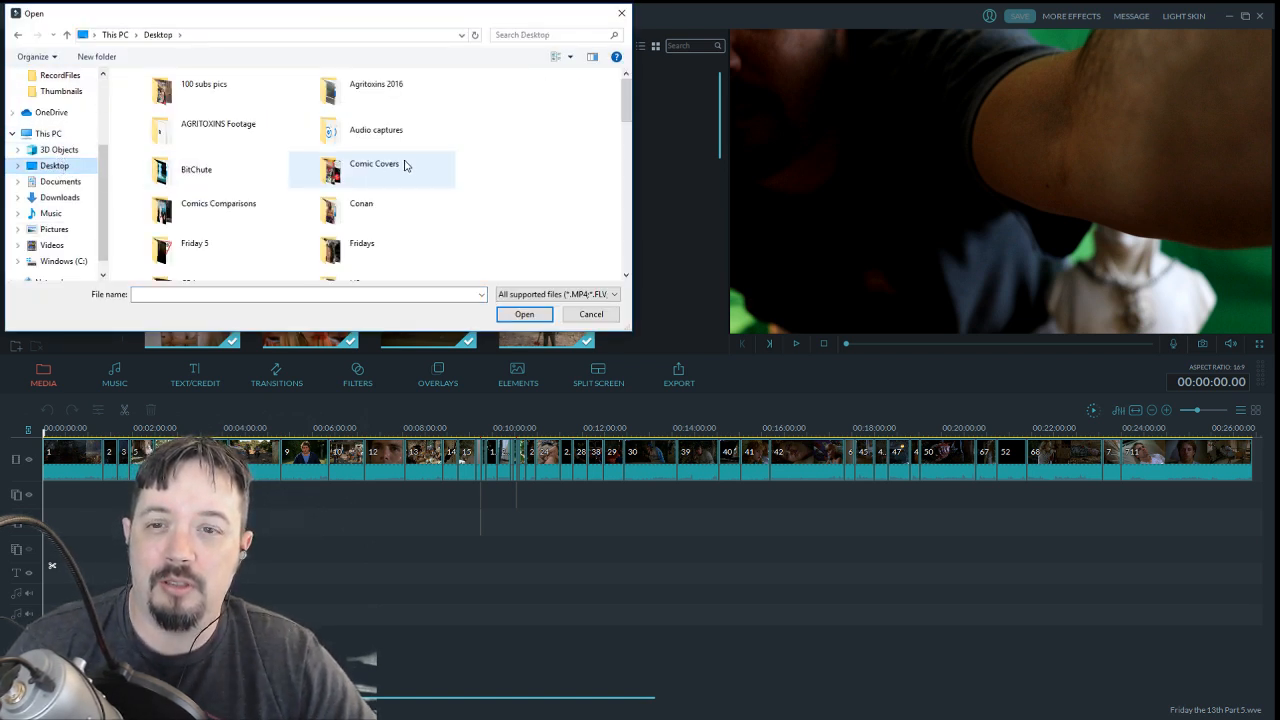
scroll(410, 163, down, 2)
double_click(335, 143)
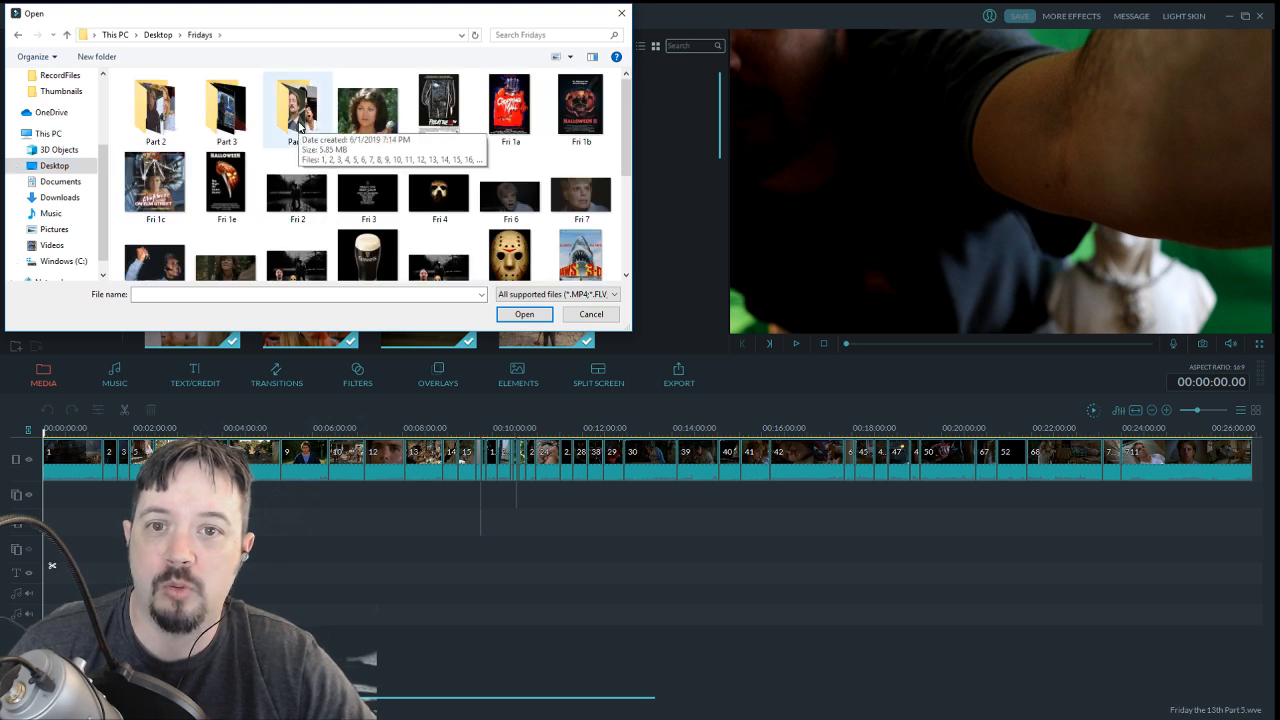
Select the images Yellow 2, Yellow and Jason_Mask_Friday_the_13th_PNG_Clip_Art_Image for import
scroll(298, 125, down, 5)
scroll(298, 125, up, 3)
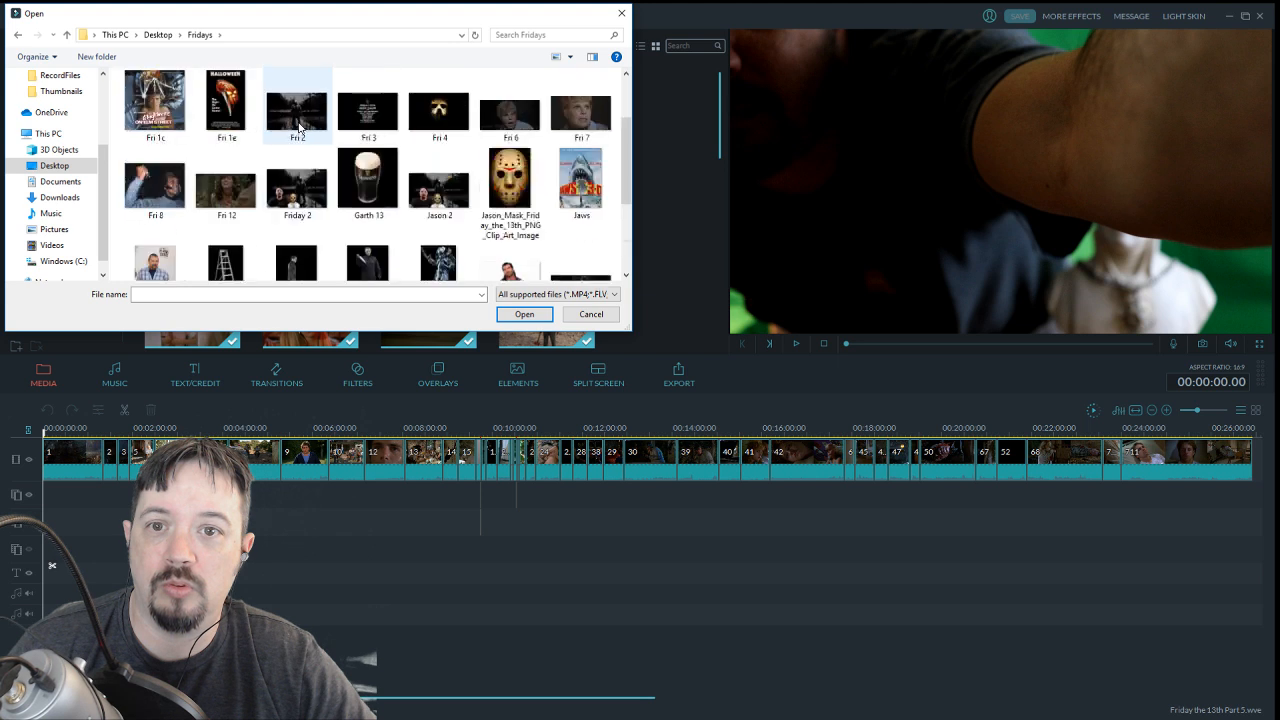
scroll(298, 150, down, 3)
click(169, 254)
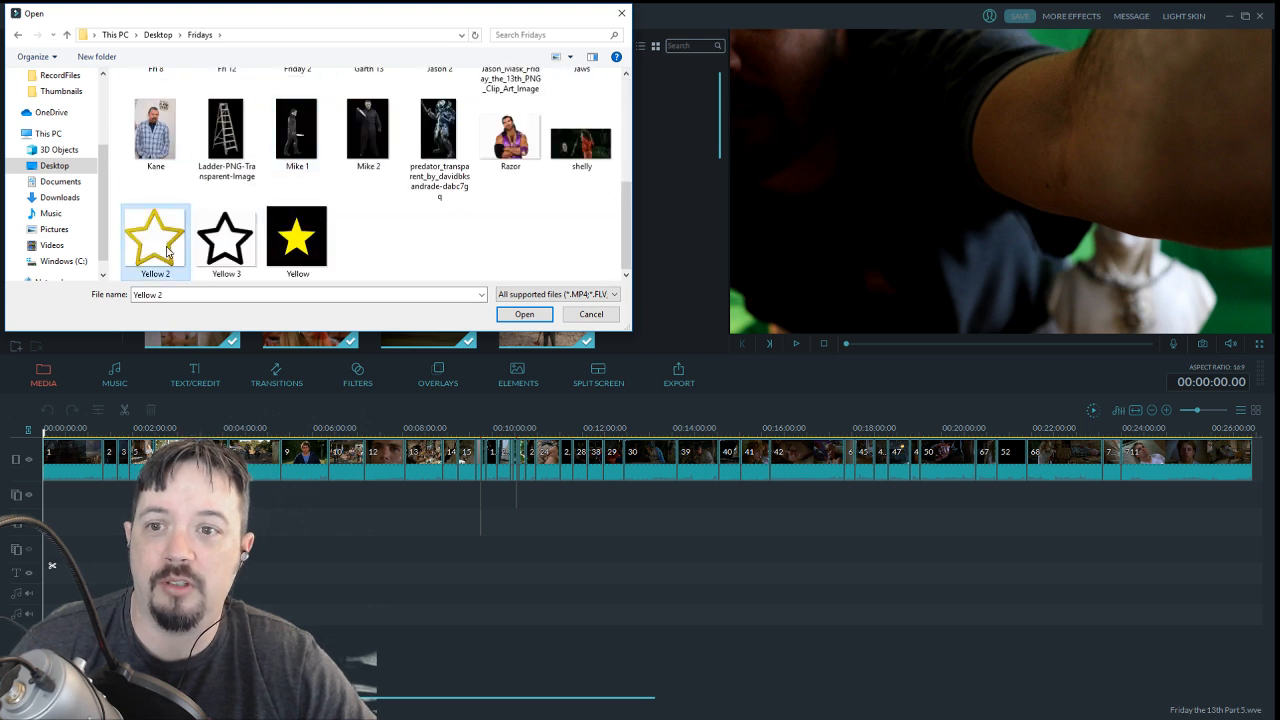
ctrl+click(314, 261)
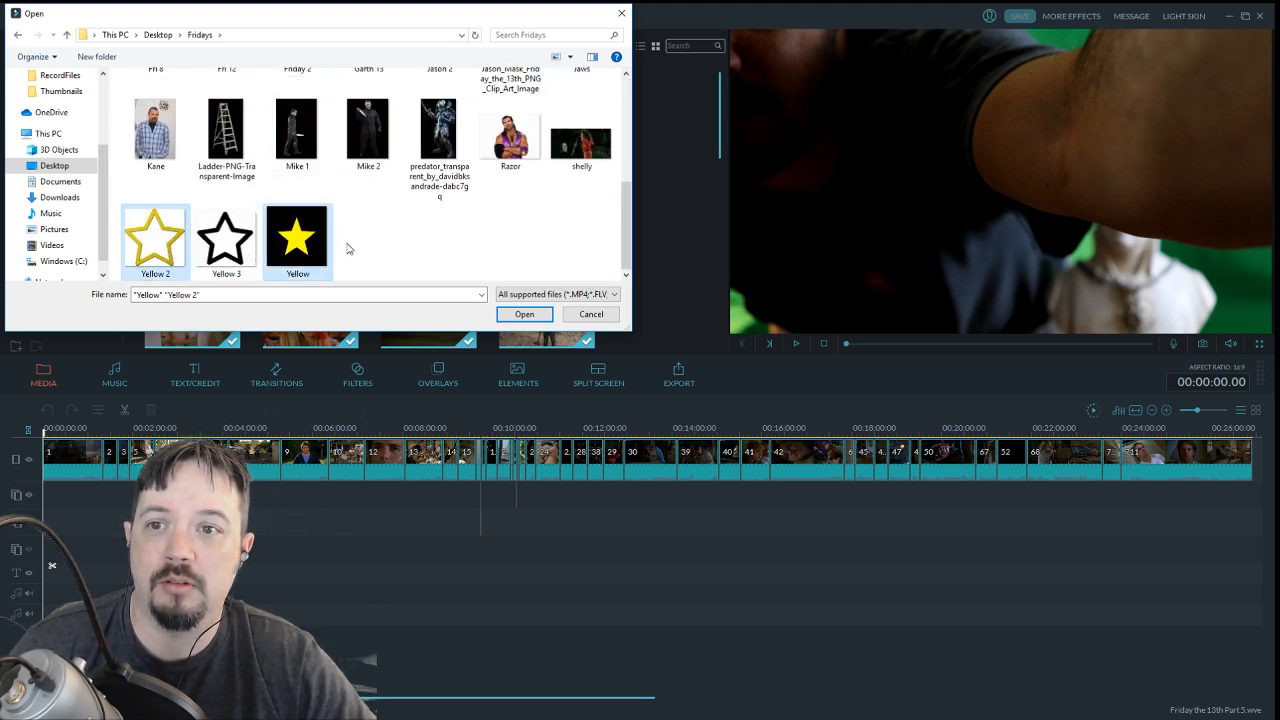
scroll(407, 228, up, 1)
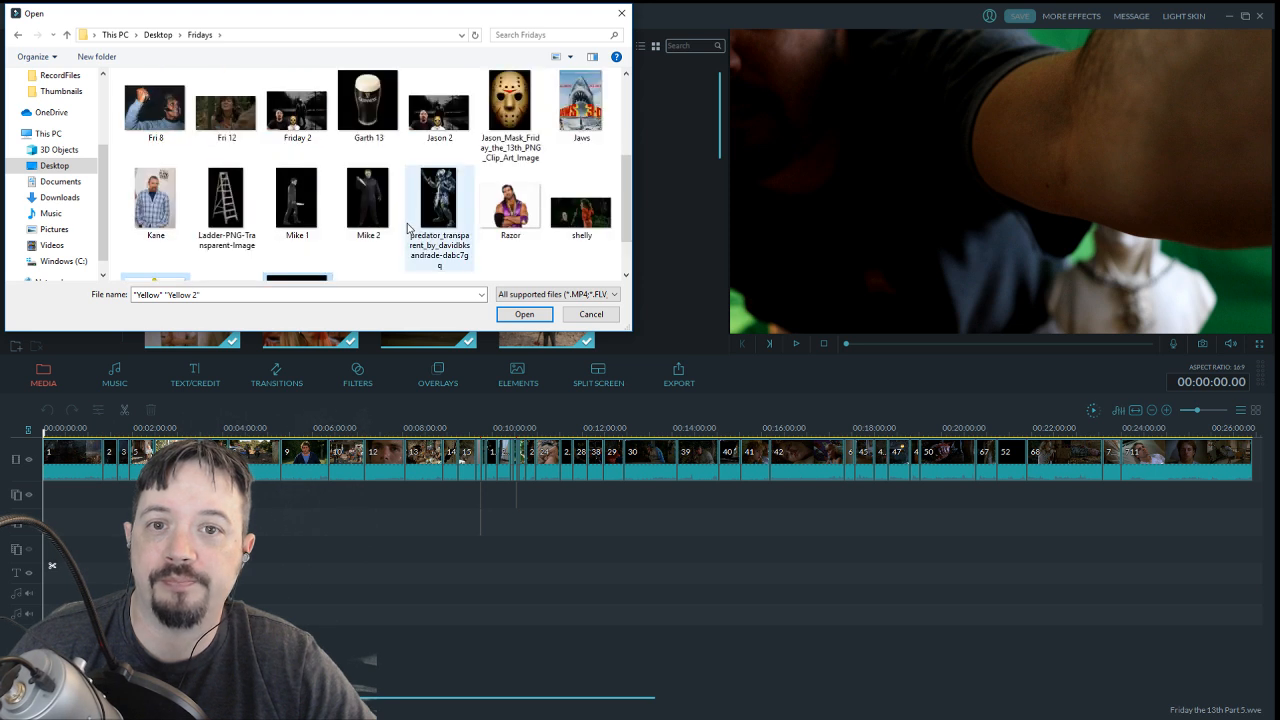
scroll(410, 228, up, 1)
ctrl+click(506, 182)
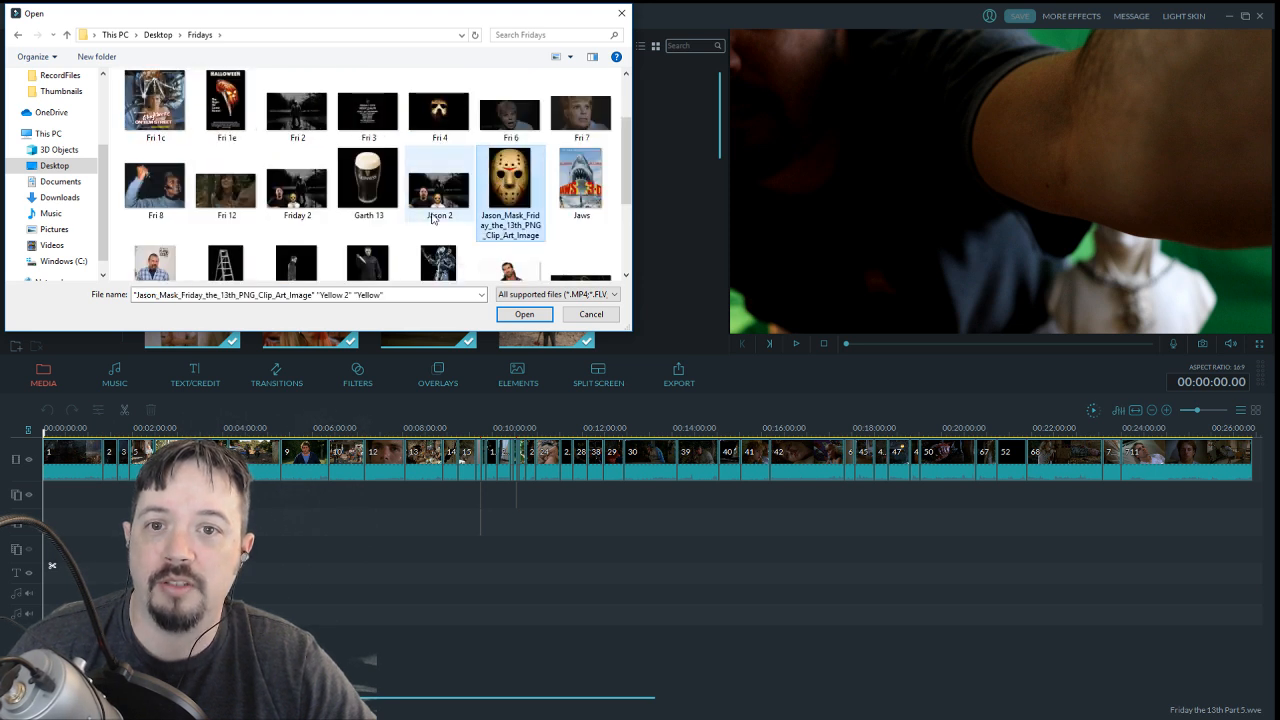
Add Fri 2, Fri 4 and Fri 6 to the selection and import all selected files into the project
scroll(414, 220, up, 1)
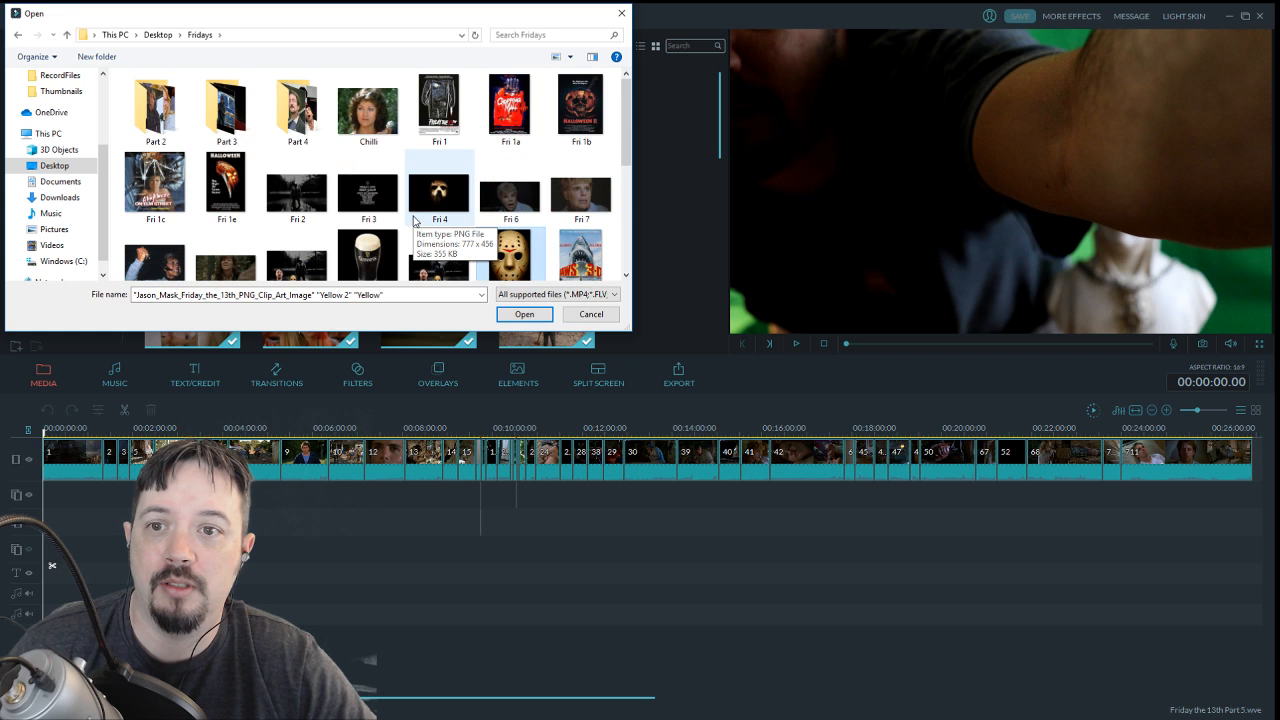
ctrl+click(298, 198)
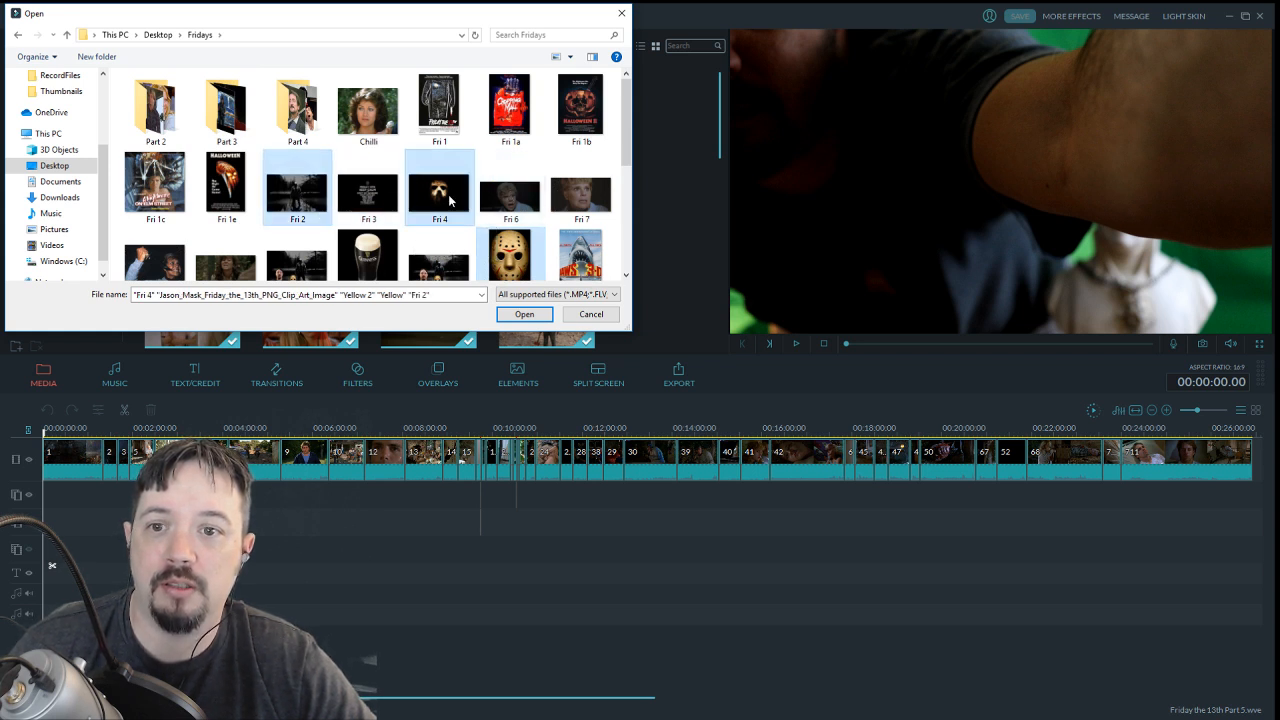
scroll(449, 200, down, 1)
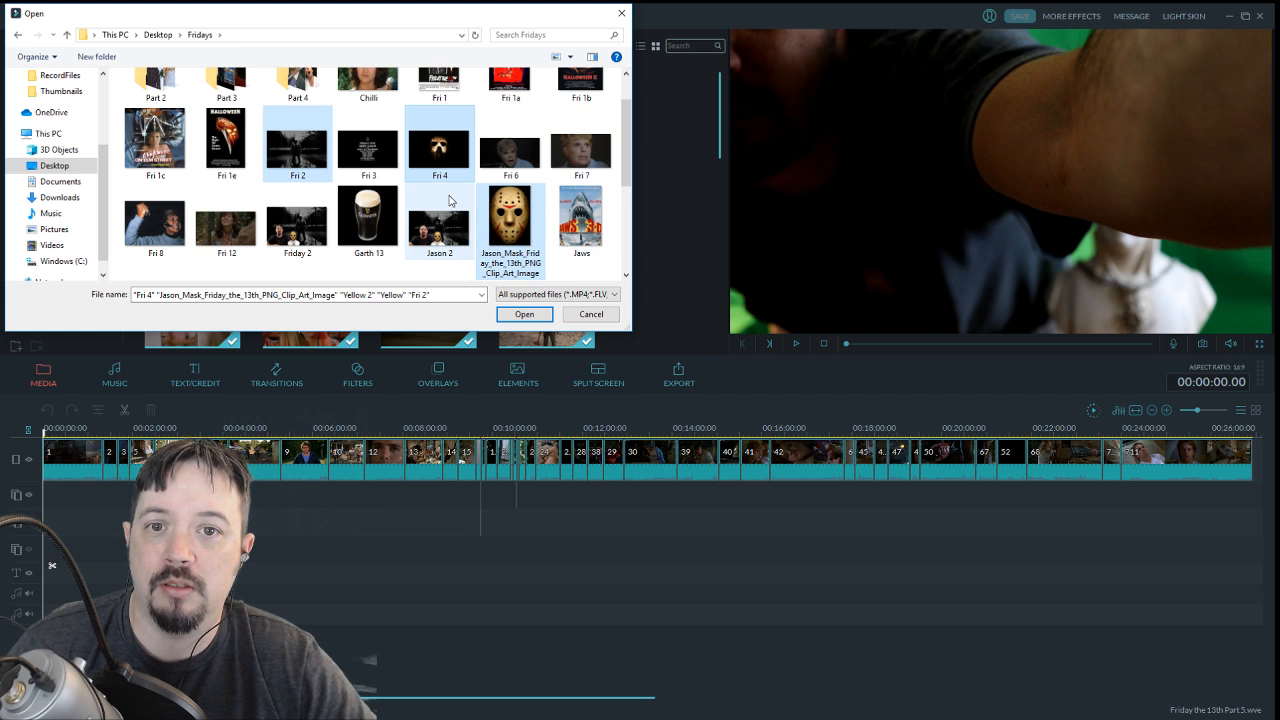
ctrl+click(484, 176)
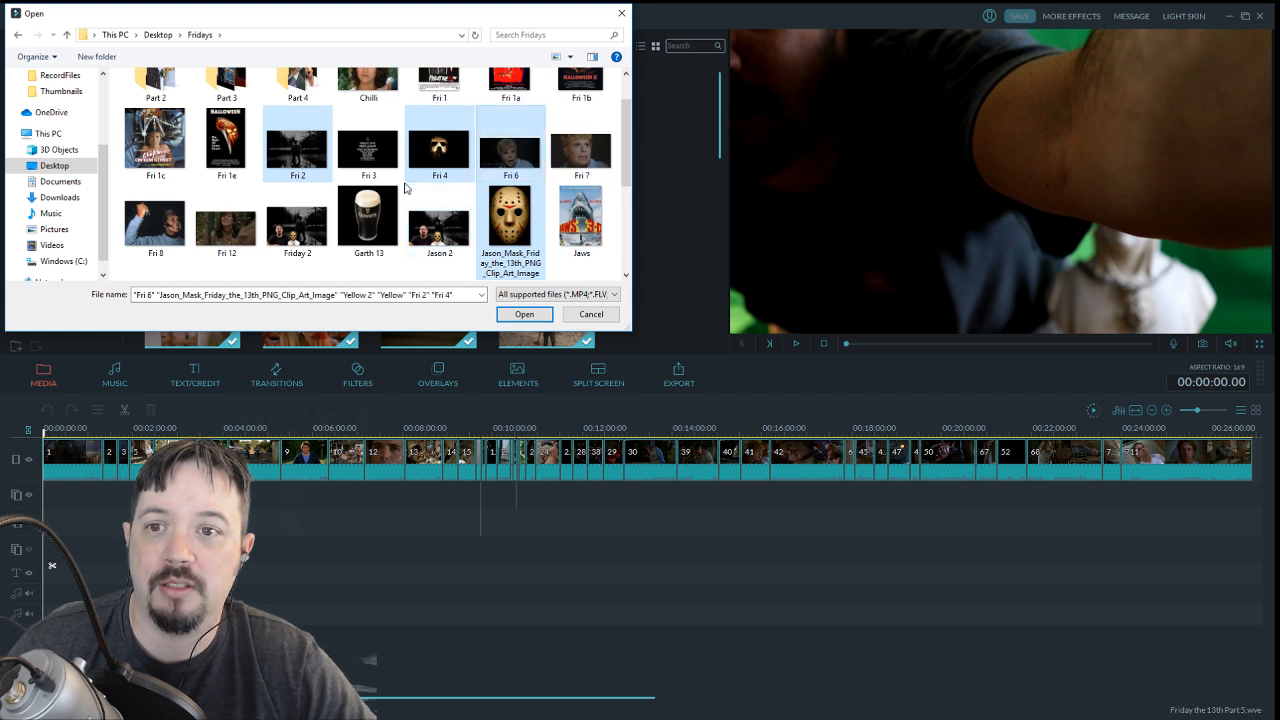
scroll(405, 188, up, 1)
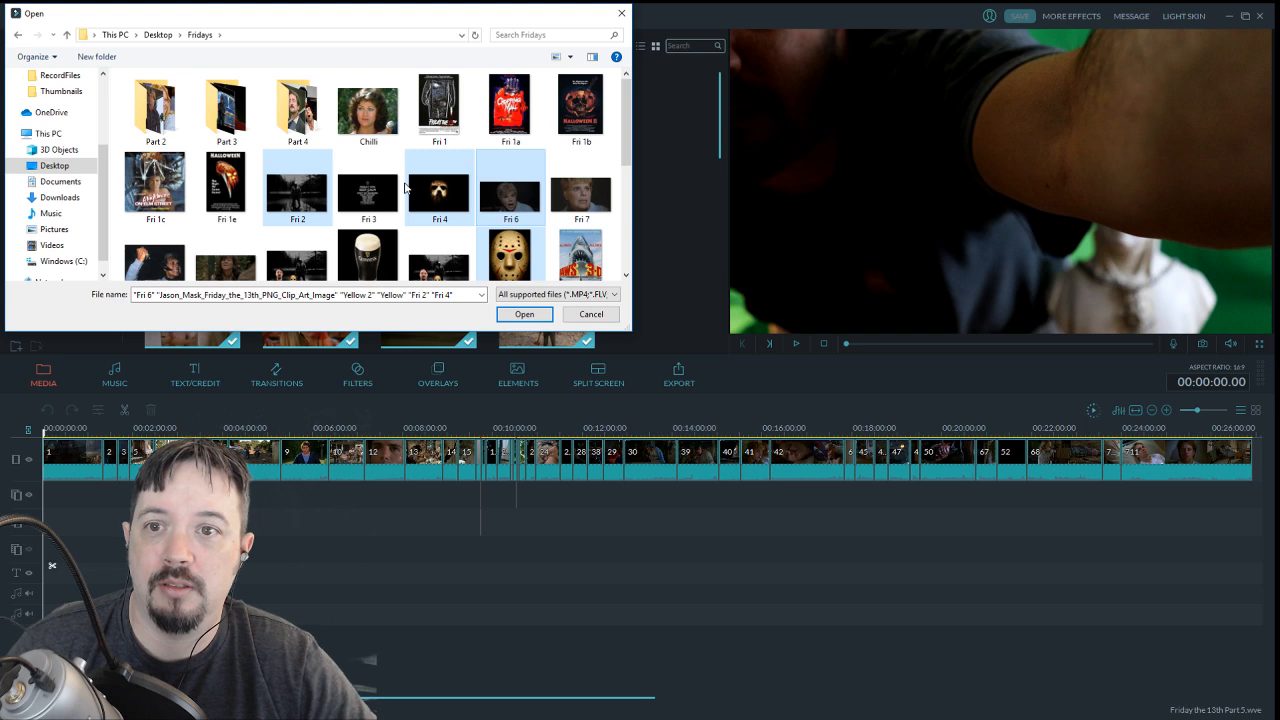
click(524, 314)
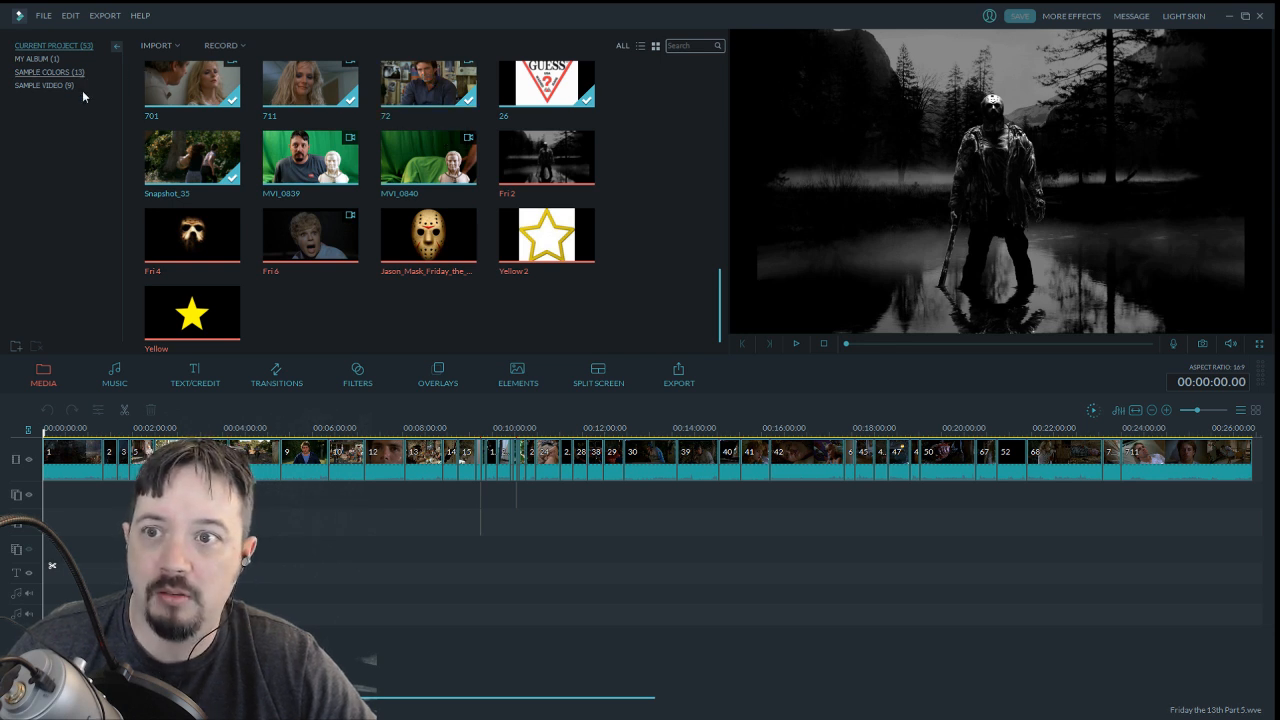
Import every file from the Friday 5 folder on the Desktop into the media library
click(181, 49)
click(184, 59)
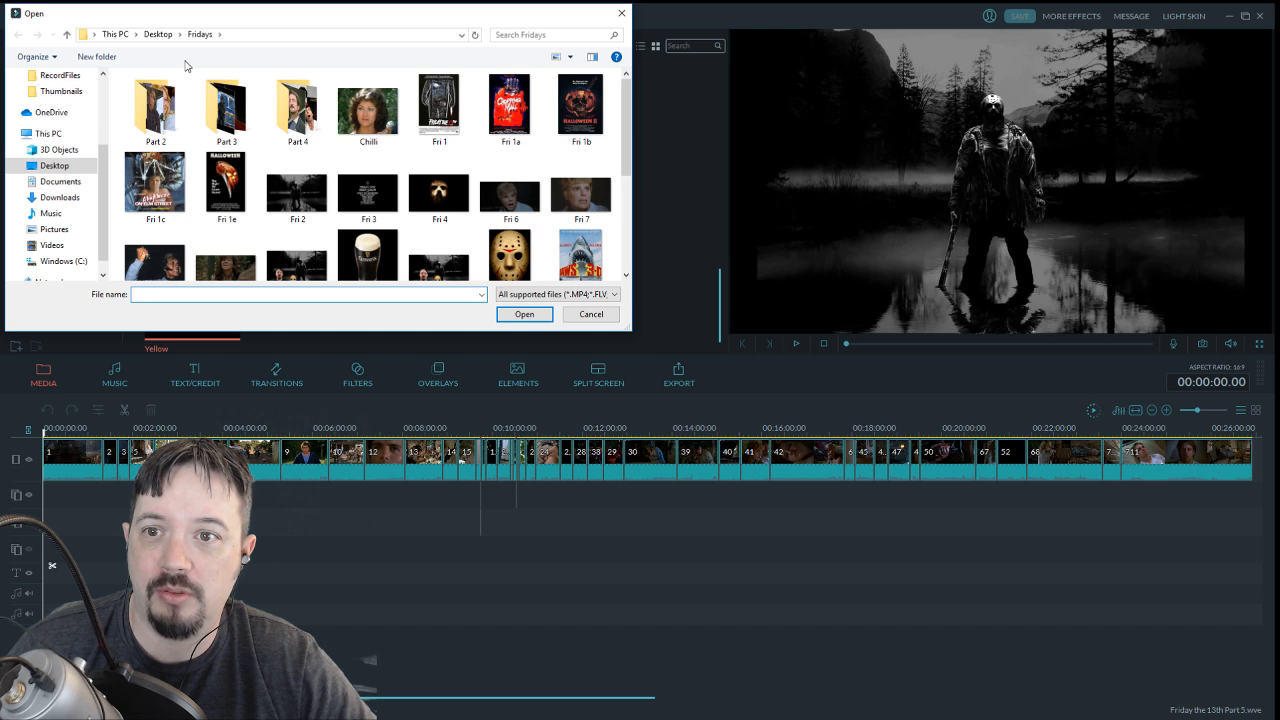
click(55, 165)
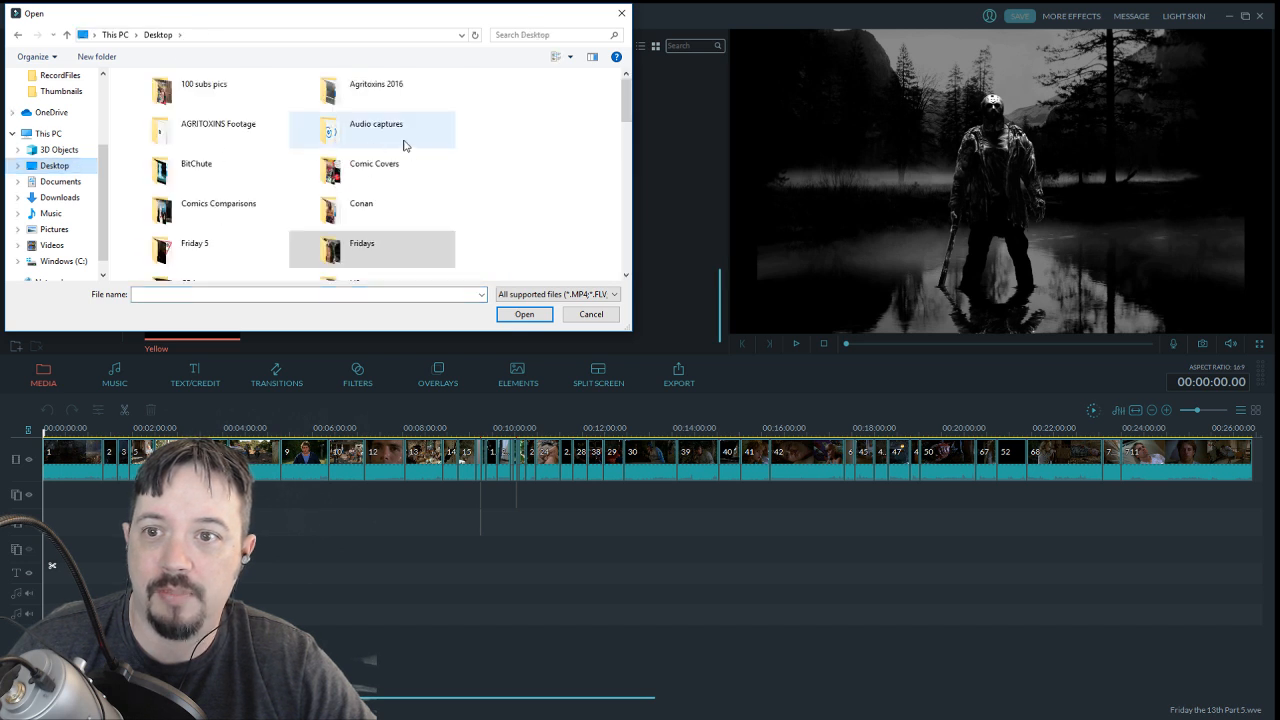
scroll(421, 145, down, 2)
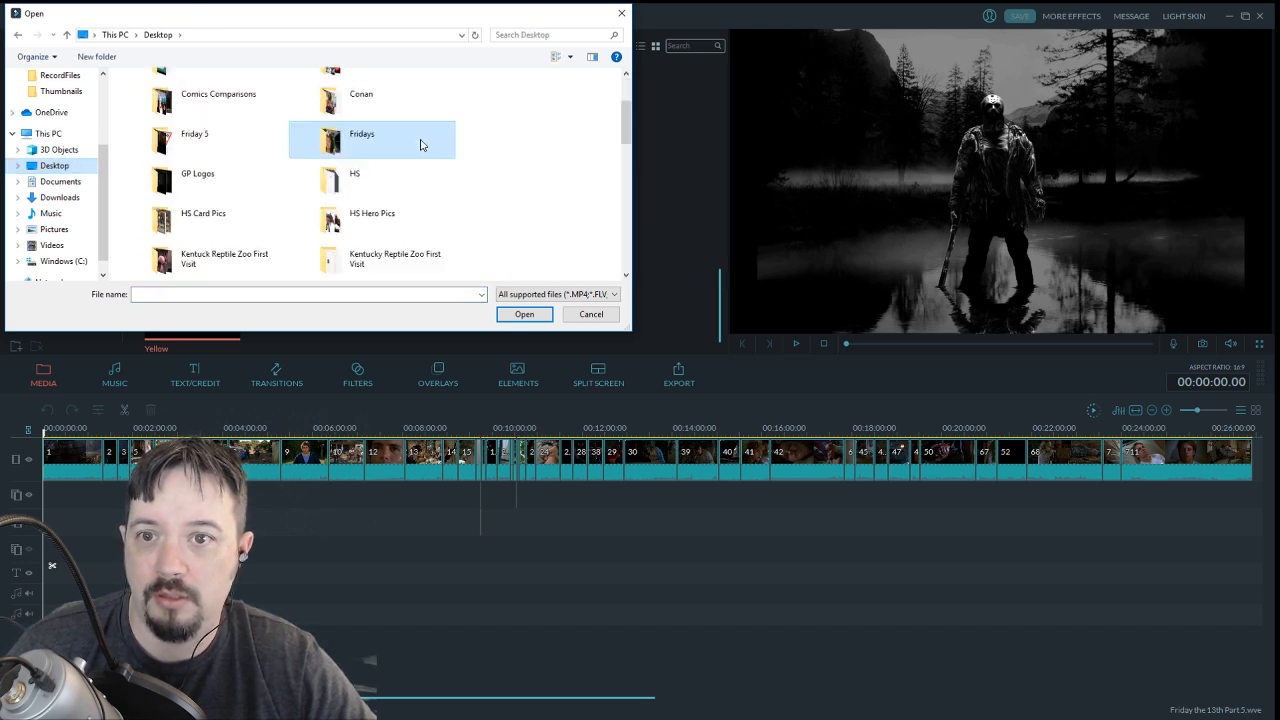
double_click(193, 138)
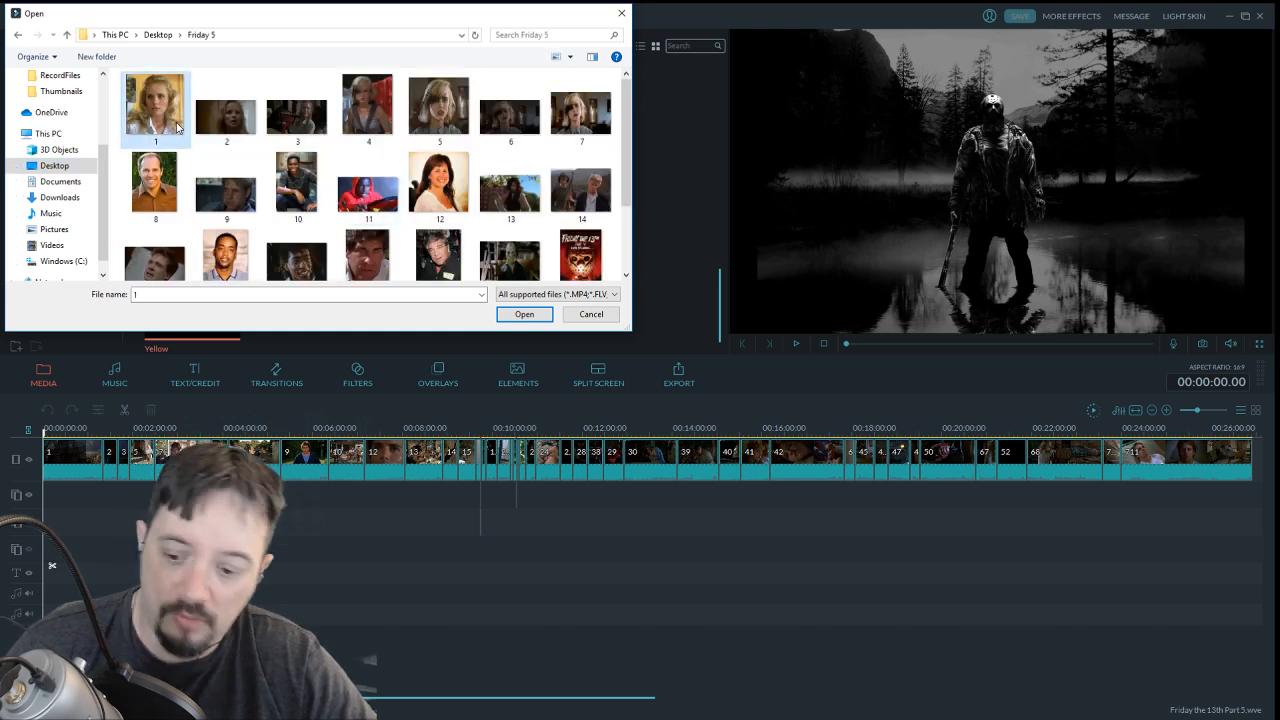
key(ctrl+a)
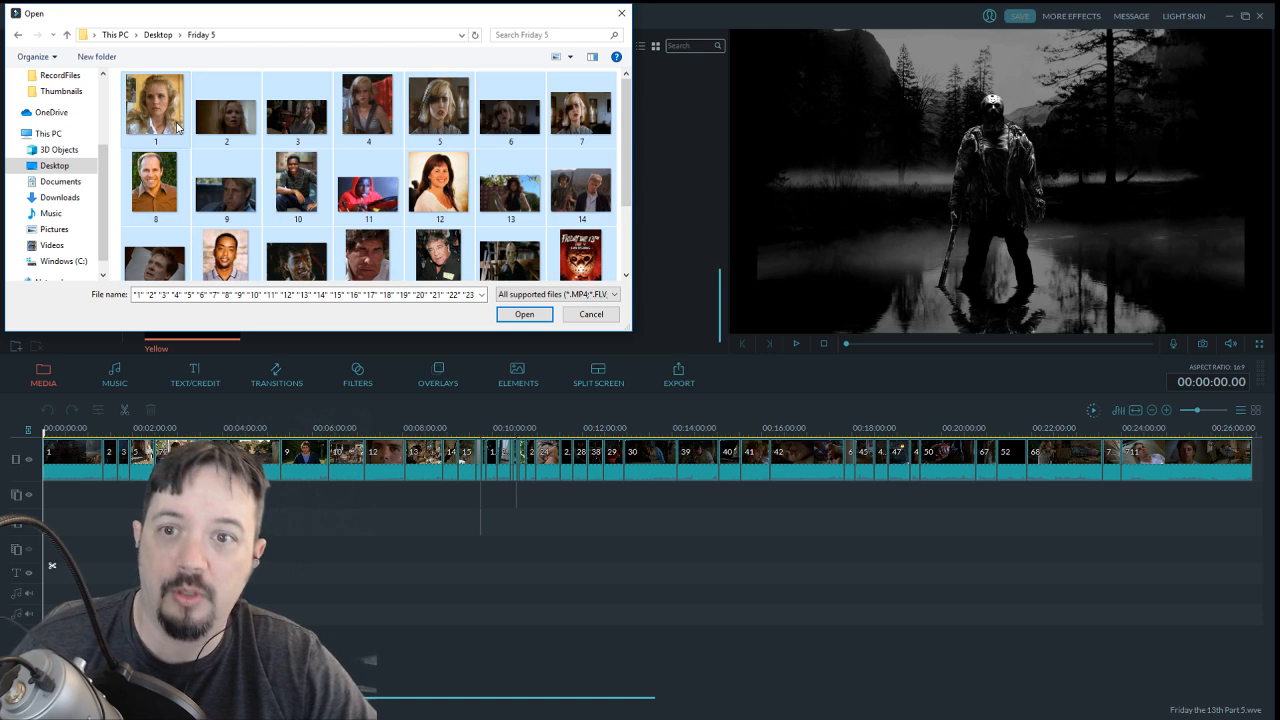
click(523, 314)
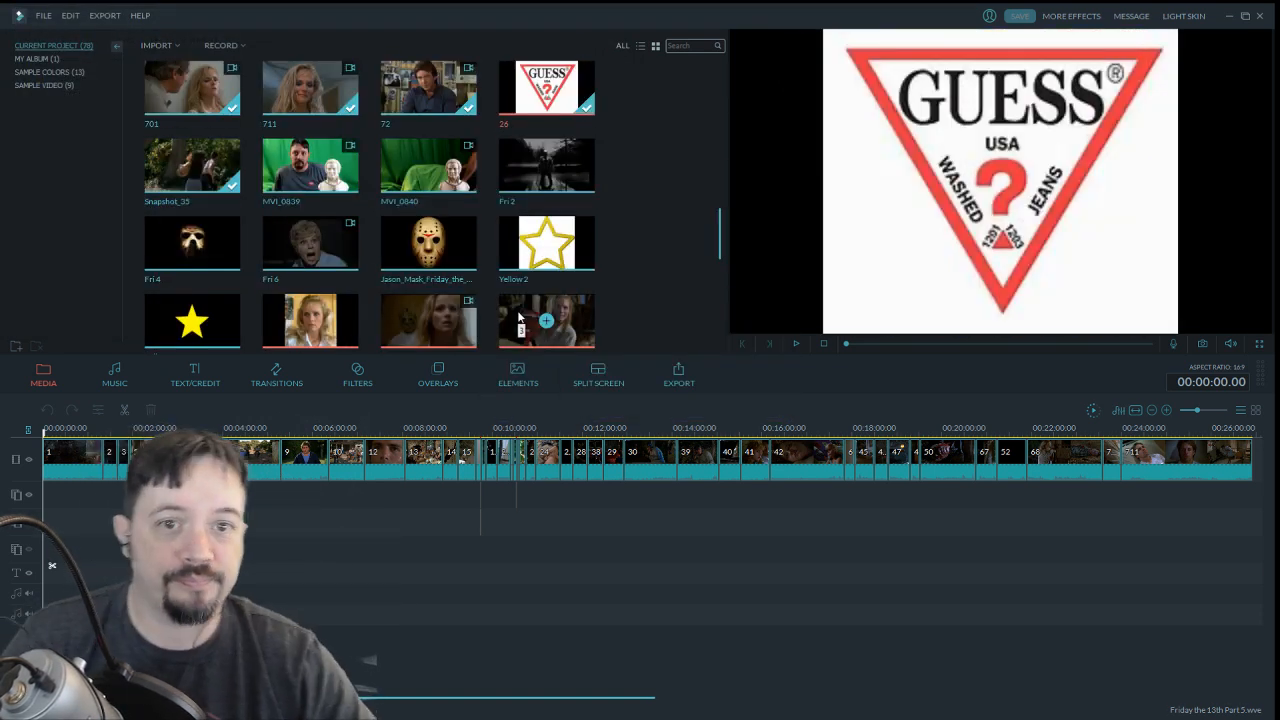
Delete all clips from the timeline
scroll(640, 235, down, 5)
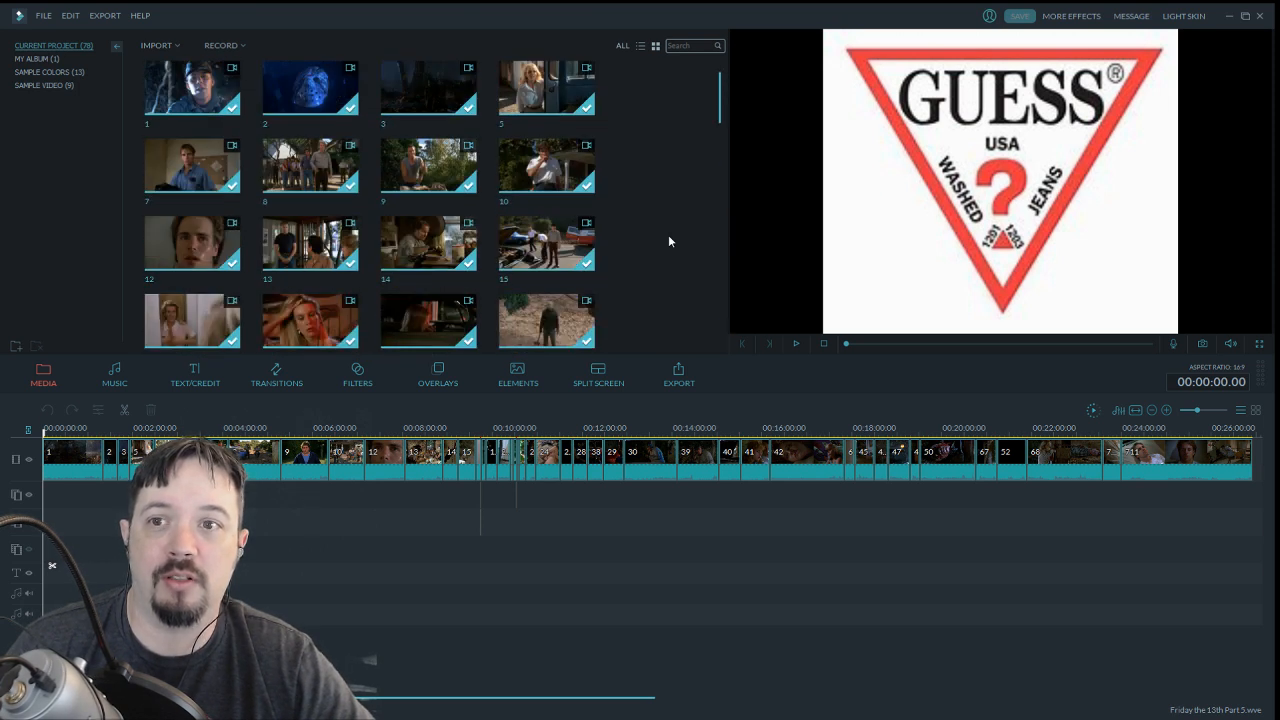
click(212, 108)
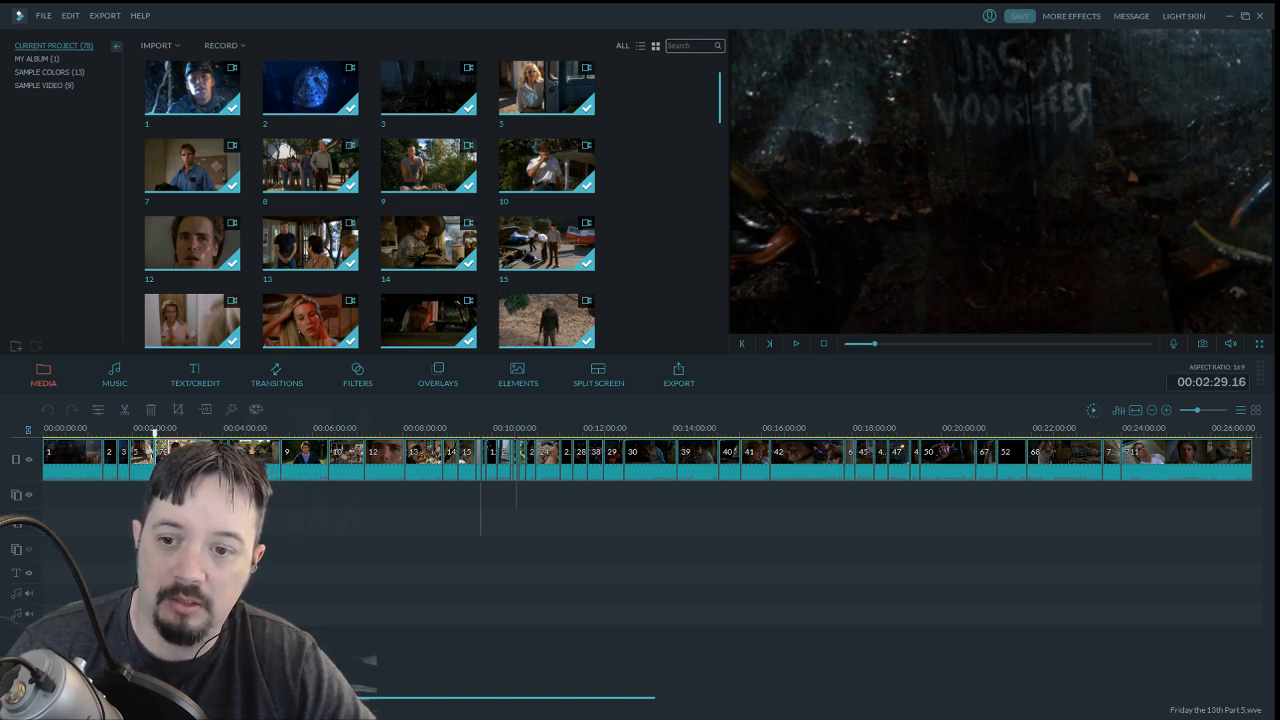
key(ctrl+a)
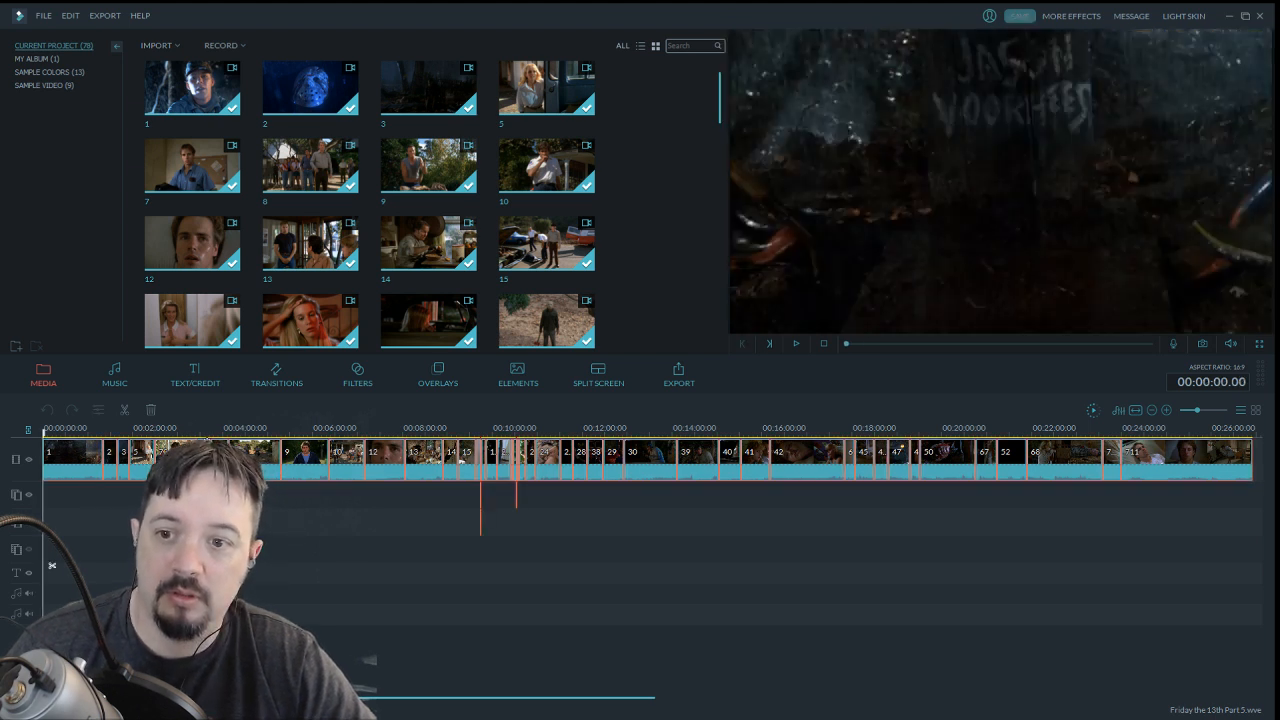
click(150, 409)
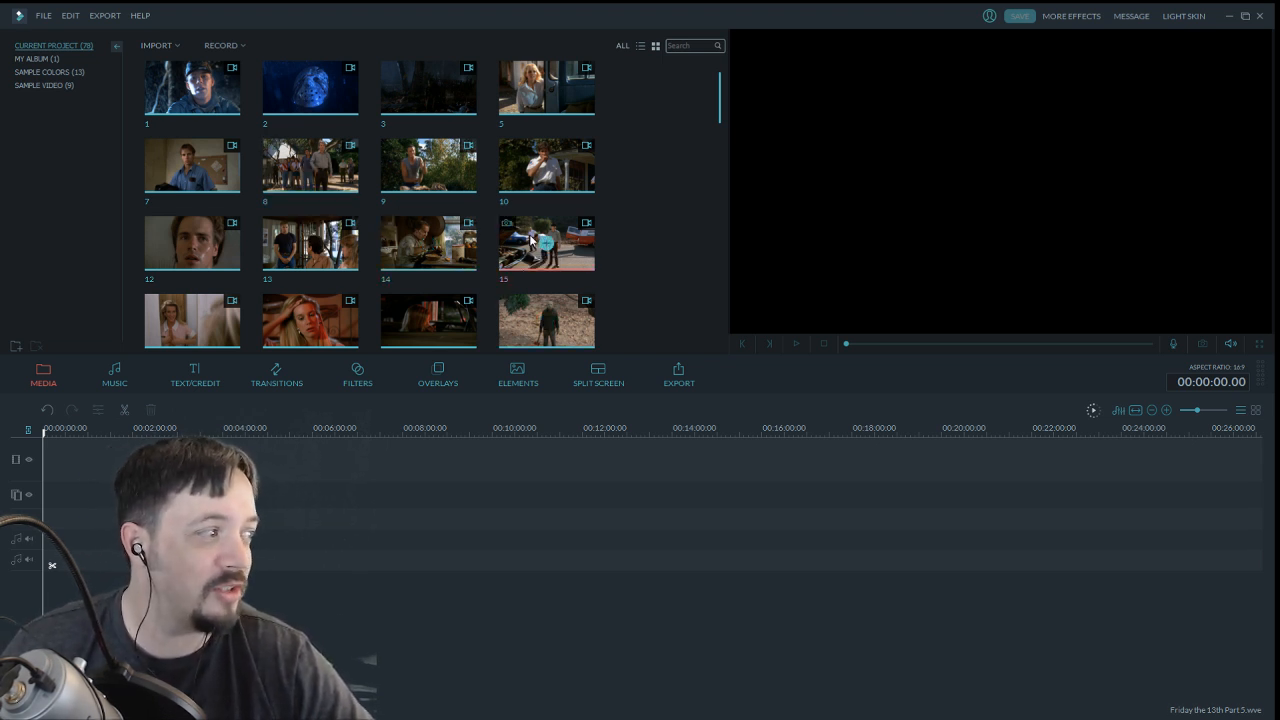
Import the logo videos hot_gen2 and ele_good_outro from the GP Logos folder on the Desktop
click(177, 50)
click(195, 58)
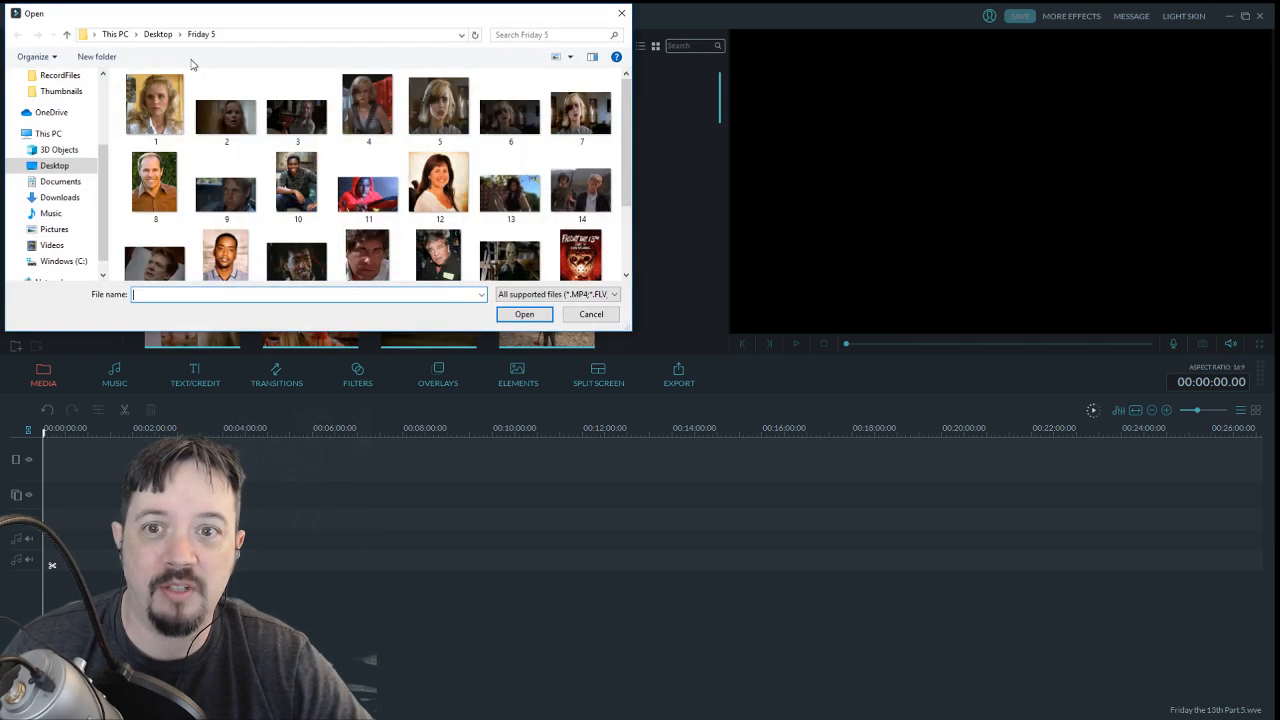
click(55, 167)
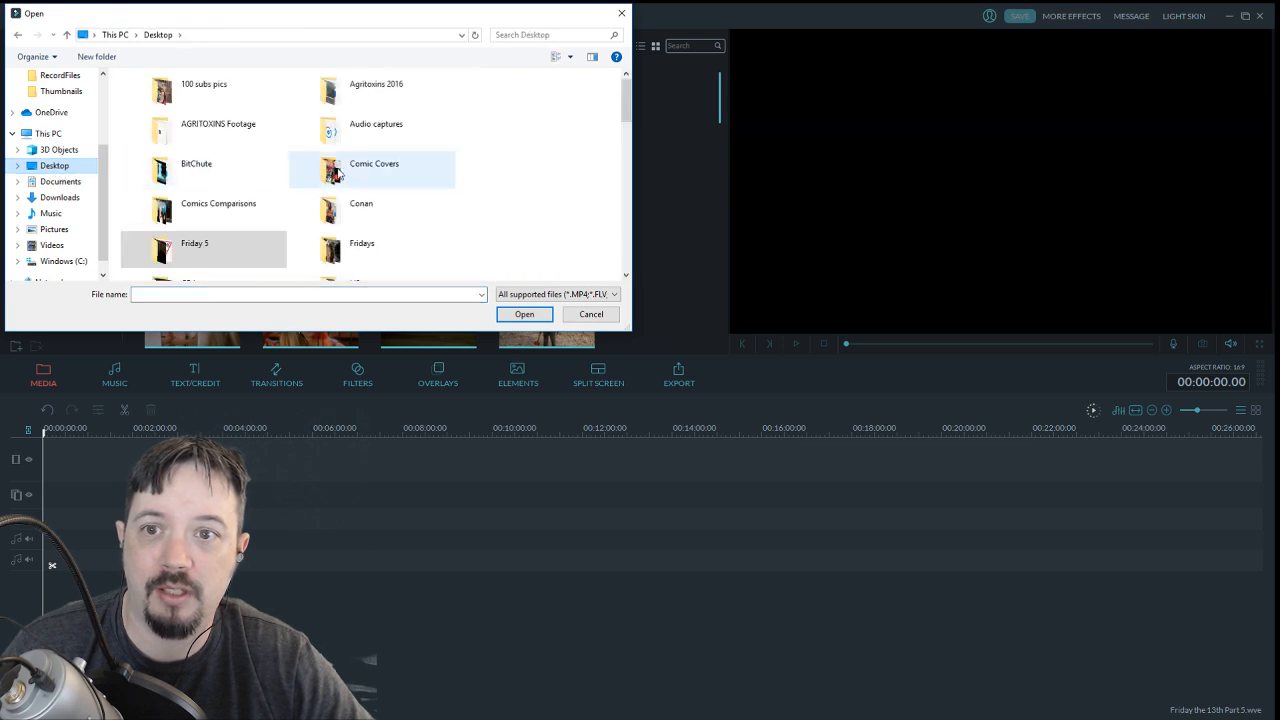
scroll(268, 225, down, 2)
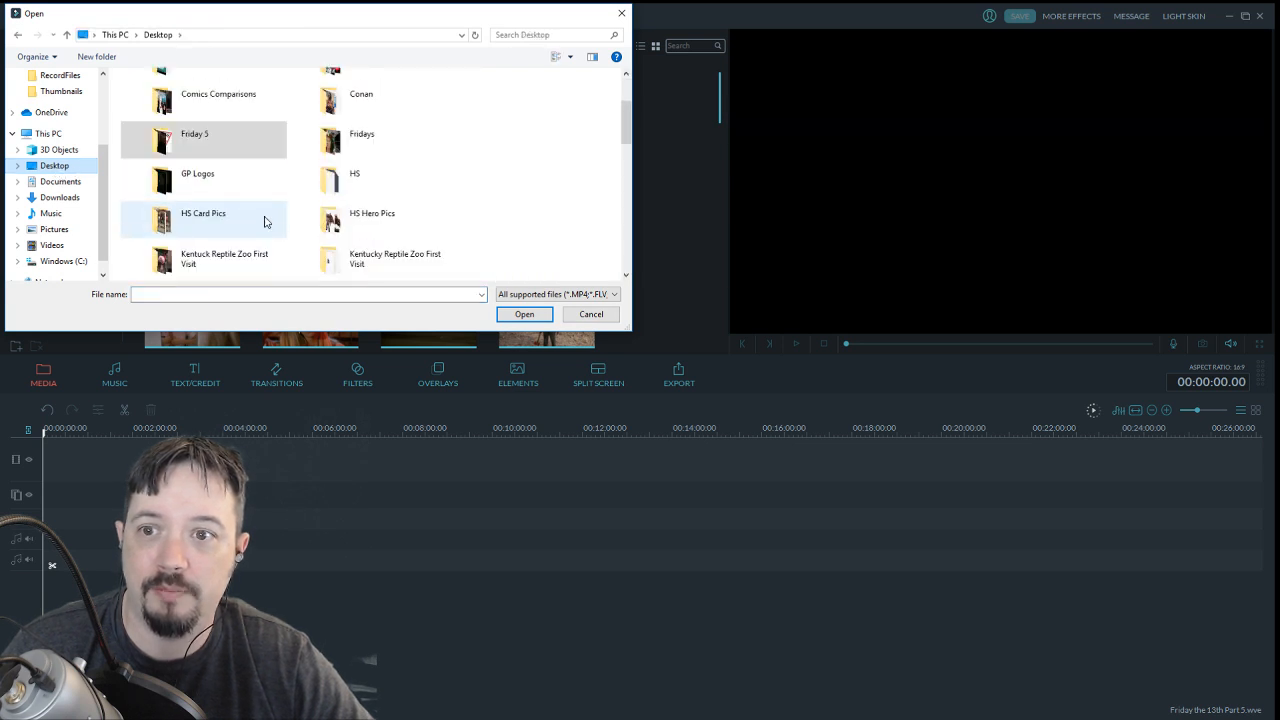
double_click(175, 180)
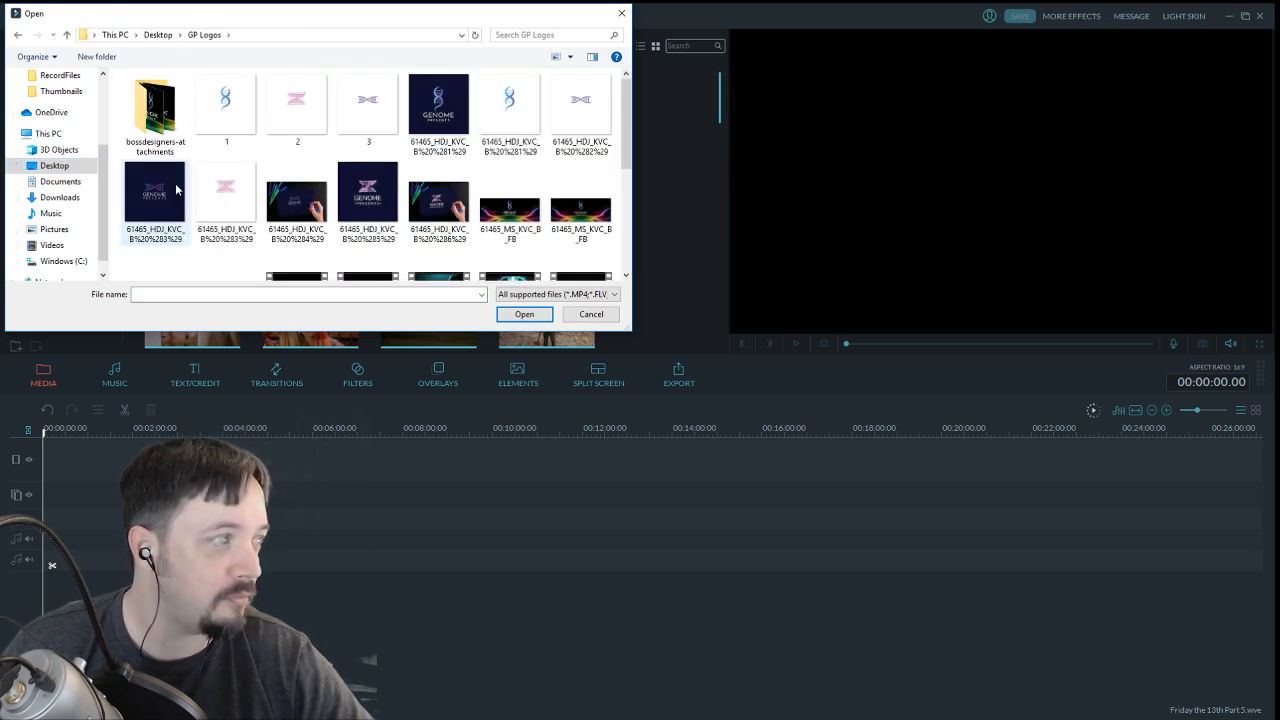
scroll(469, 183, down, 5)
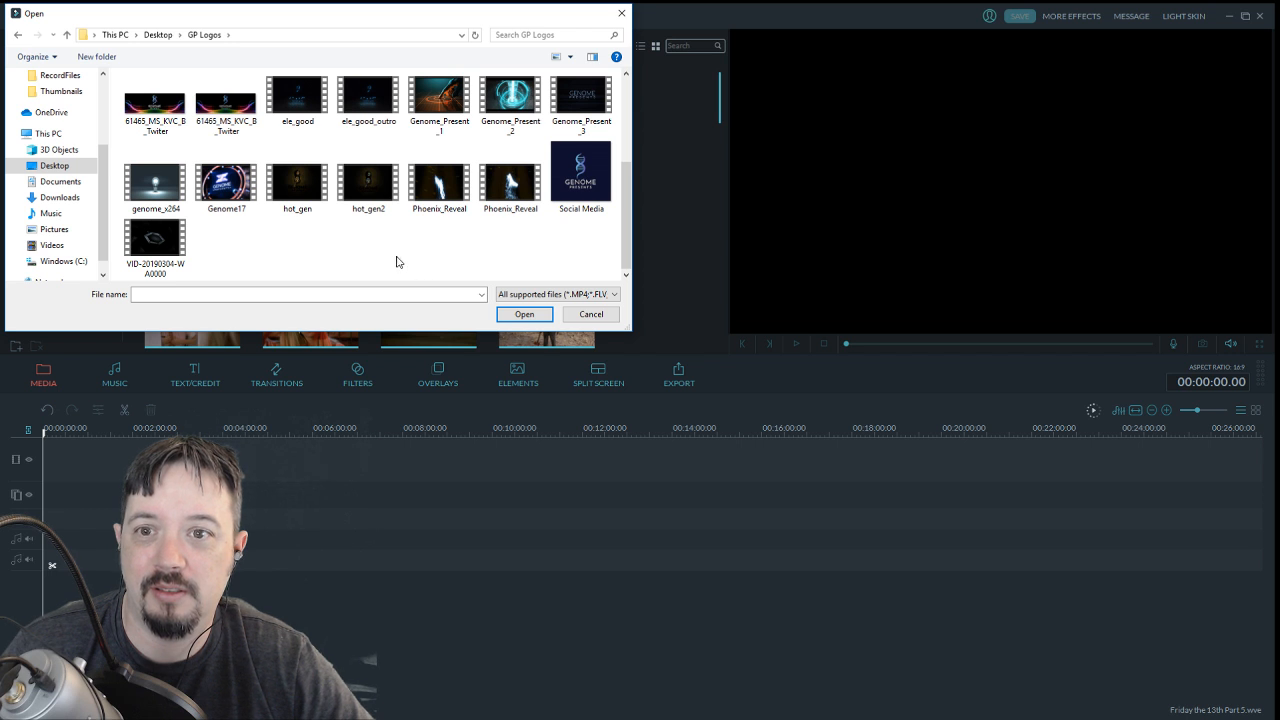
click(358, 184)
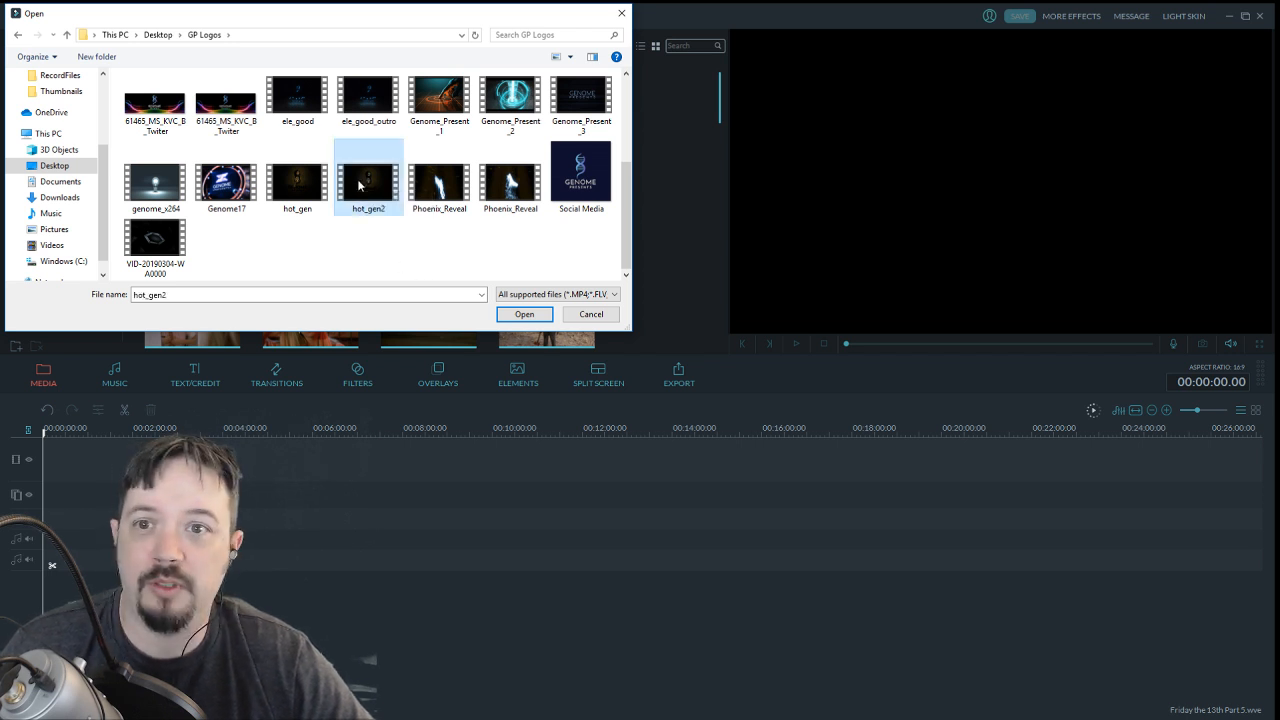
ctrl+click(371, 111)
click(530, 320)
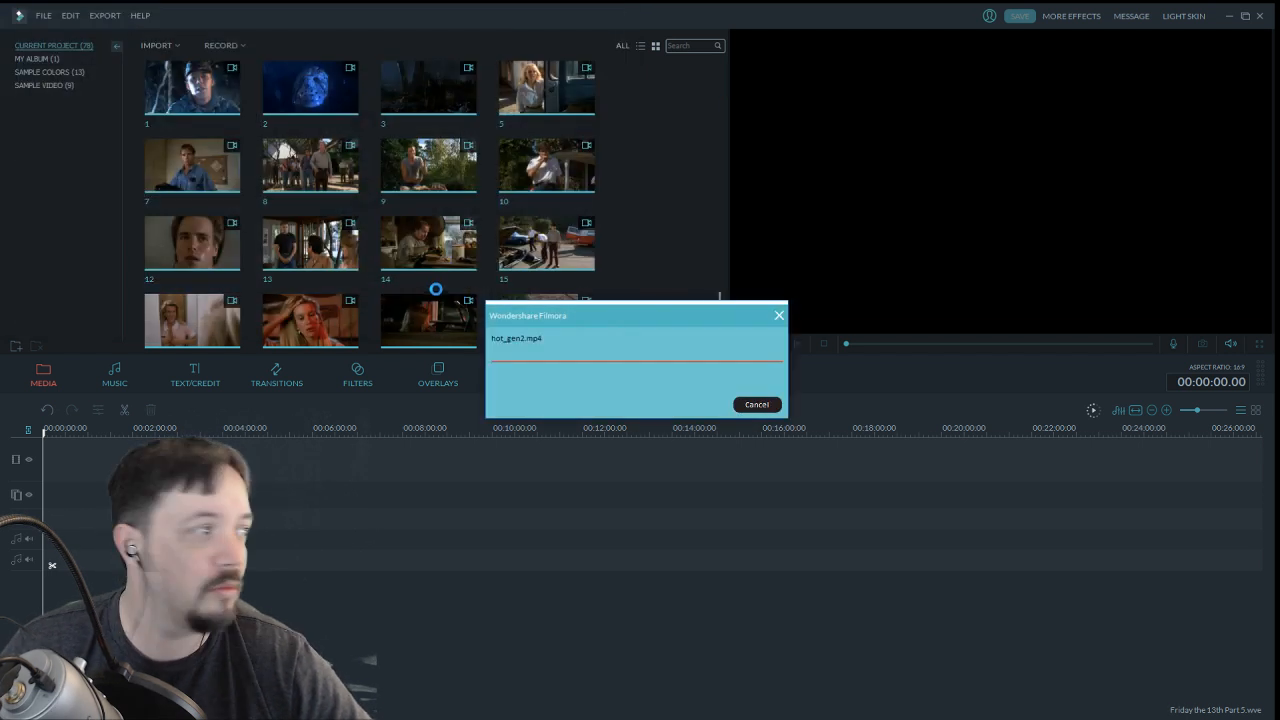
Place hot_gen2 at the start of the main video track and enlarge the timeline scale
scroll(294, 194, up, 10)
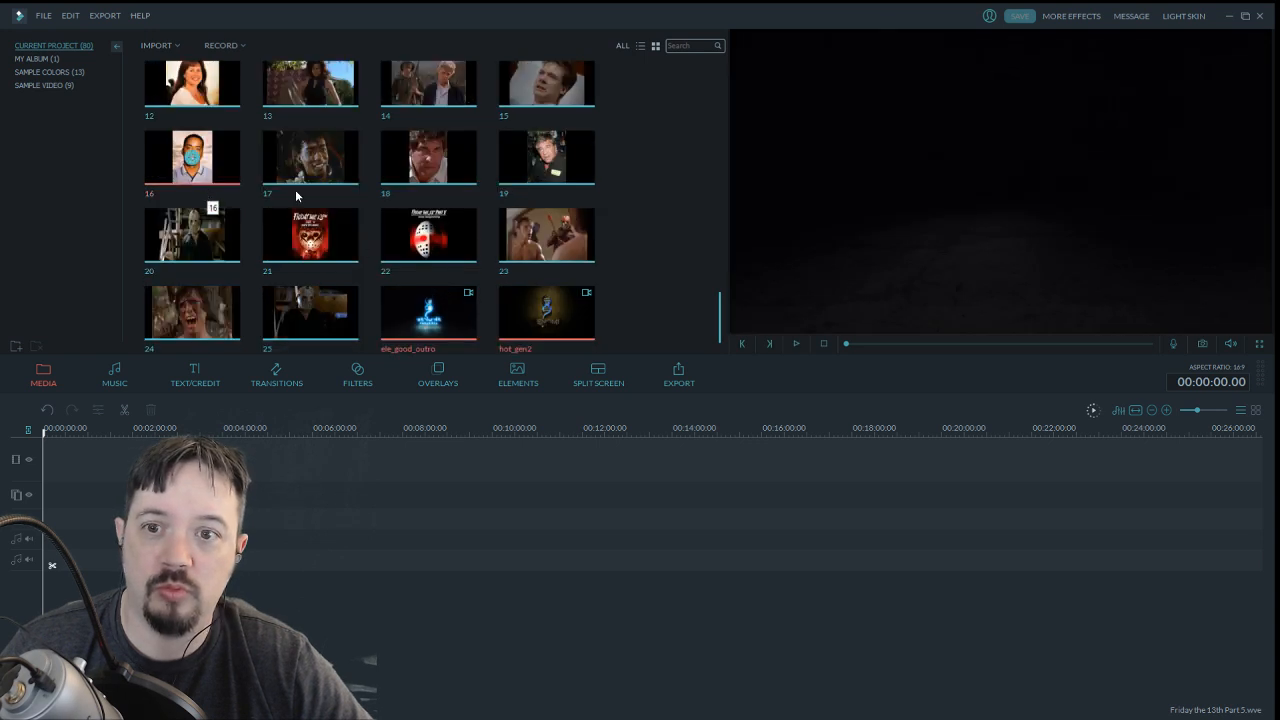
scroll(433, 236, down, 5)
scroll(433, 236, down, 5)
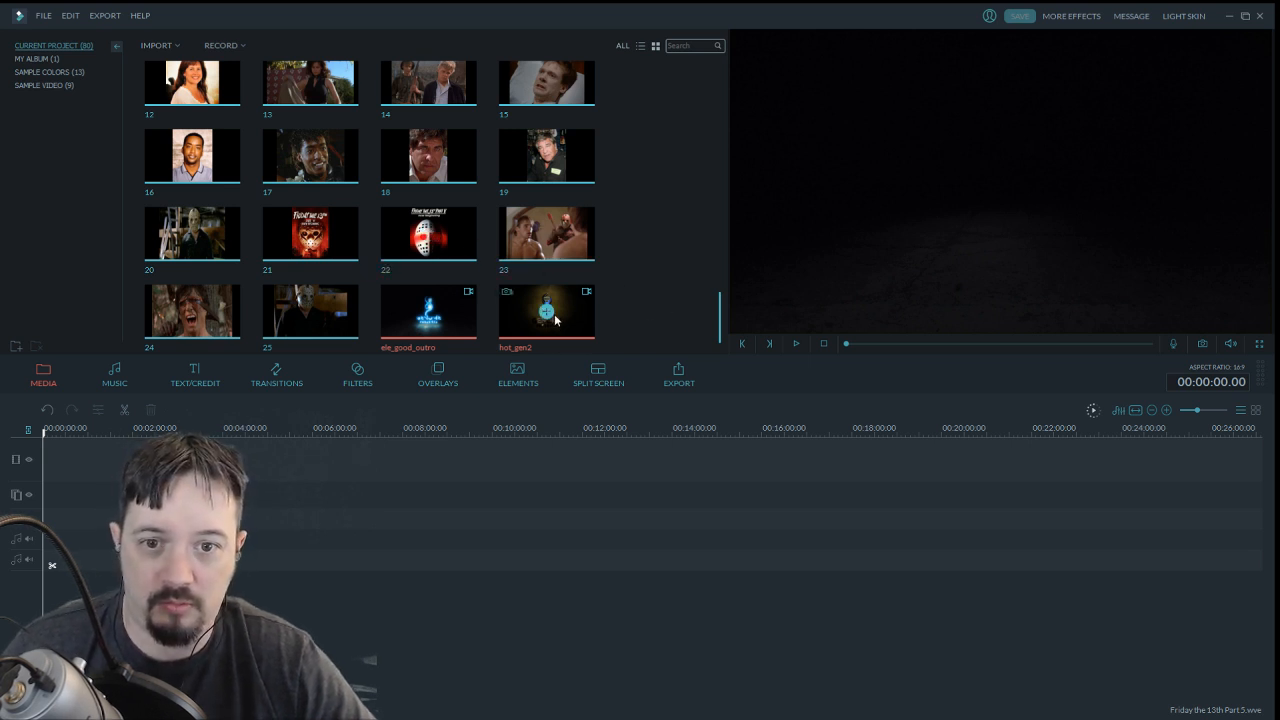
mouse_move(557, 318)
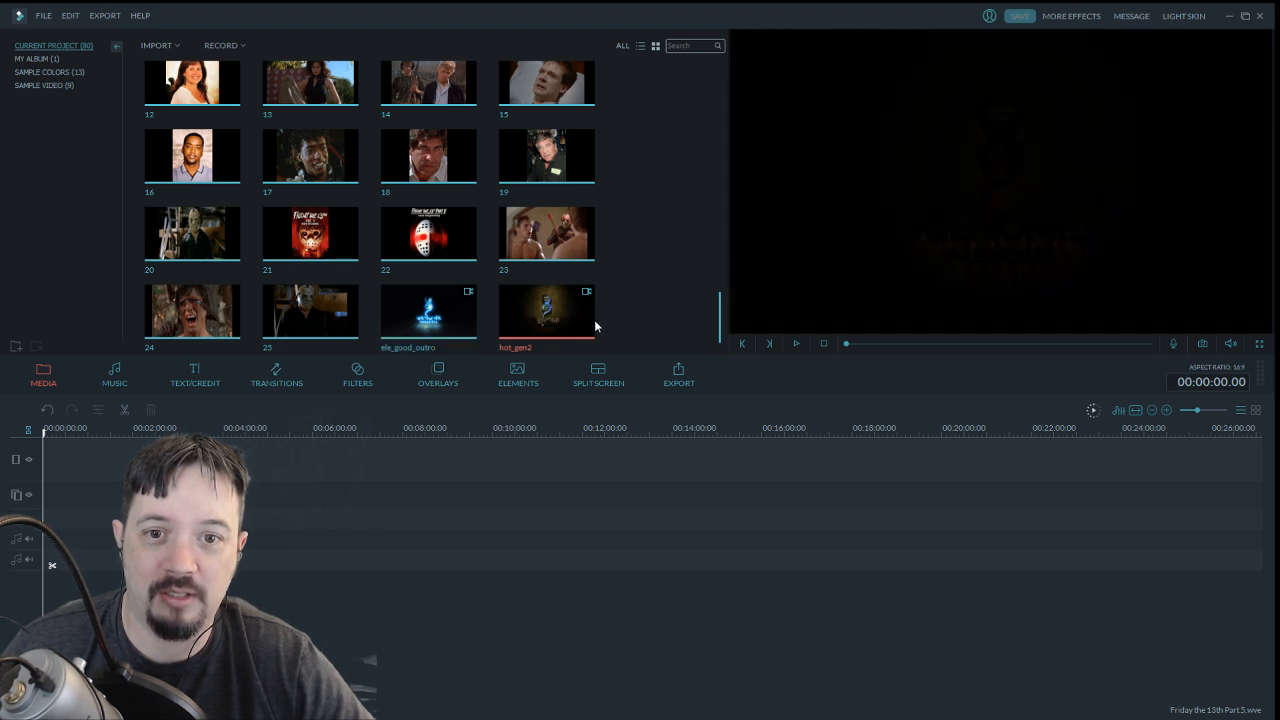
mouse_move(568, 335)
mouse_down()
mouse_move(66, 475)
mouse_move(112, 454)
mouse_up()
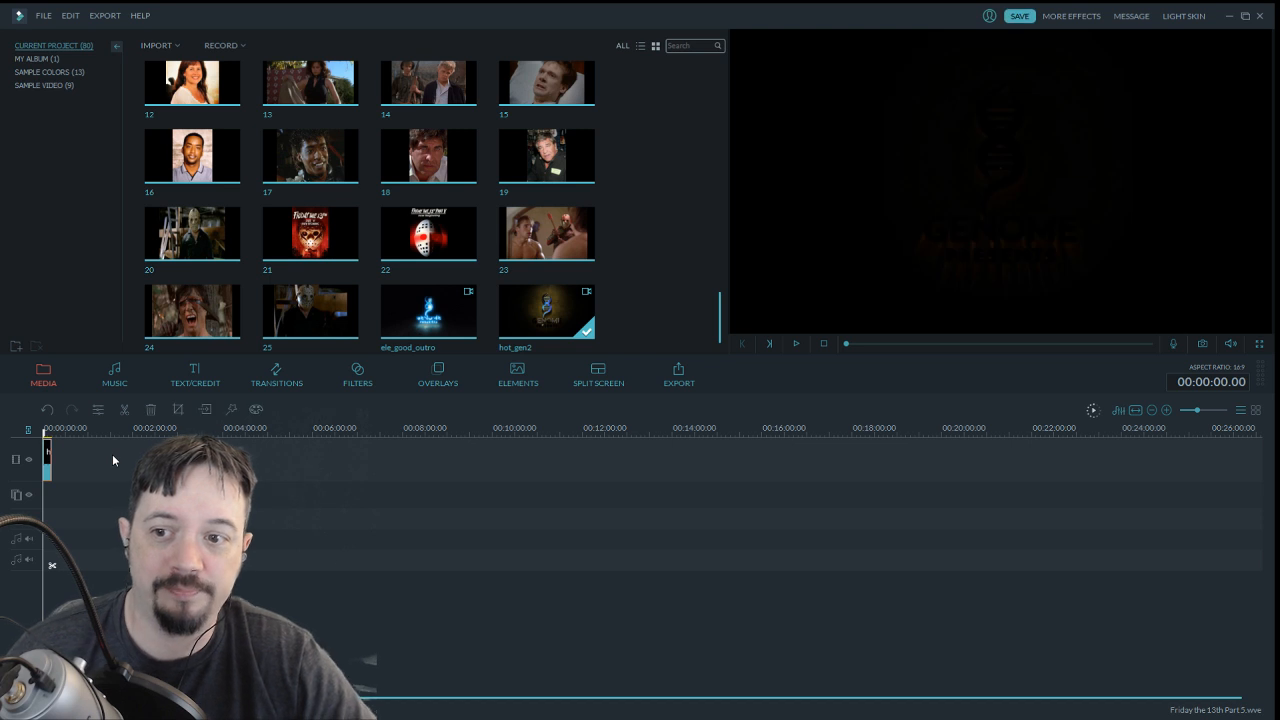
click(1203, 410)
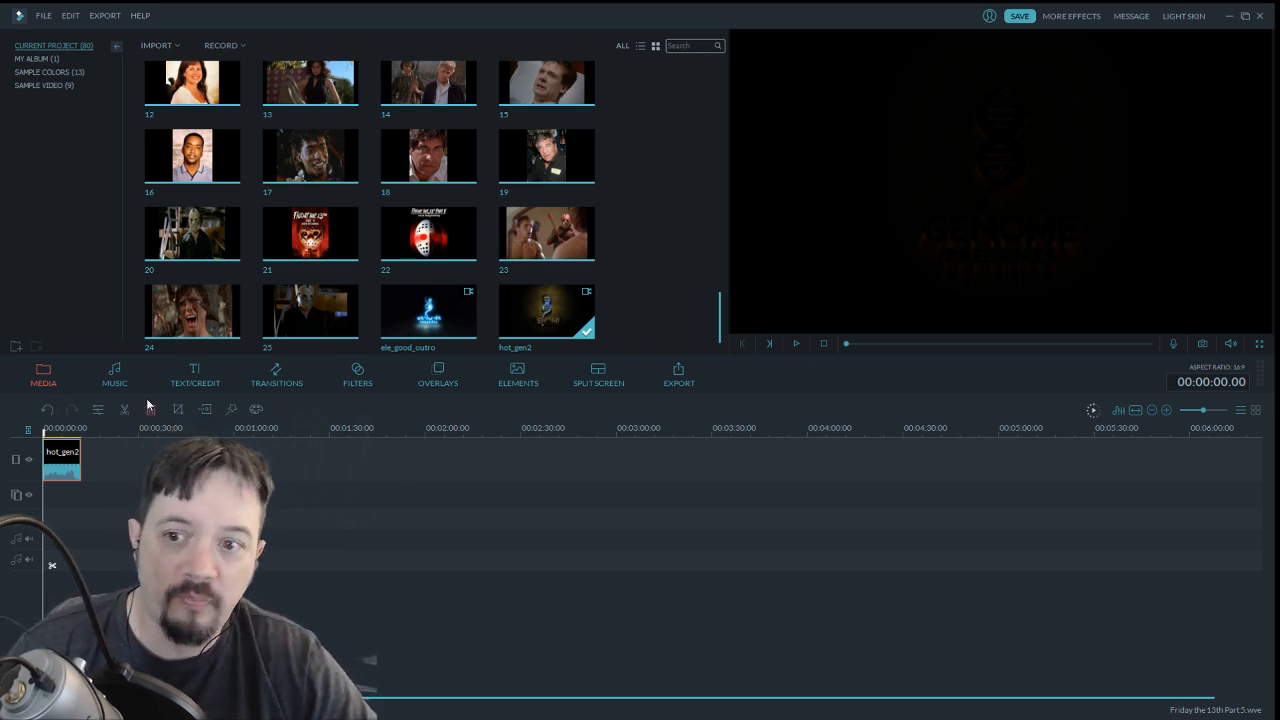
Import the audio files ultra, tos-intercom and Suspense_04 from the Desktop
click(170, 46)
click(180, 58)
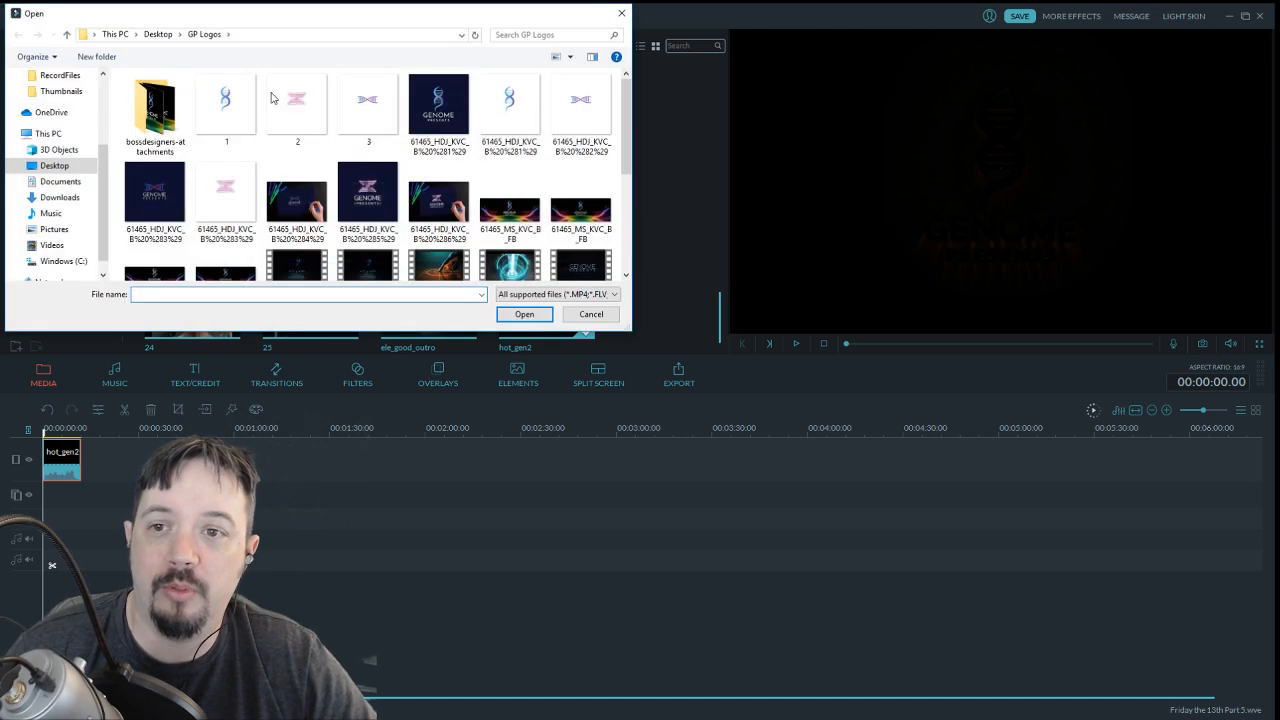
click(54, 164)
scroll(390, 200, down, 3)
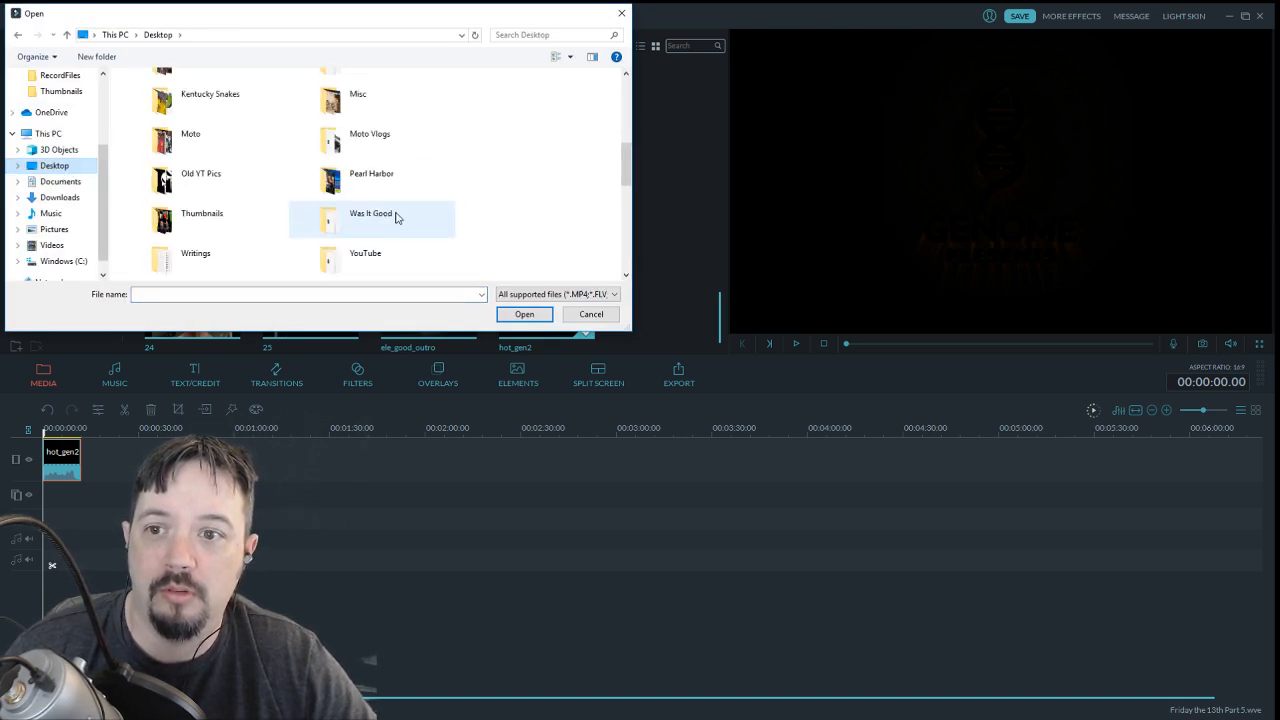
scroll(396, 217, down, 5)
click(208, 218)
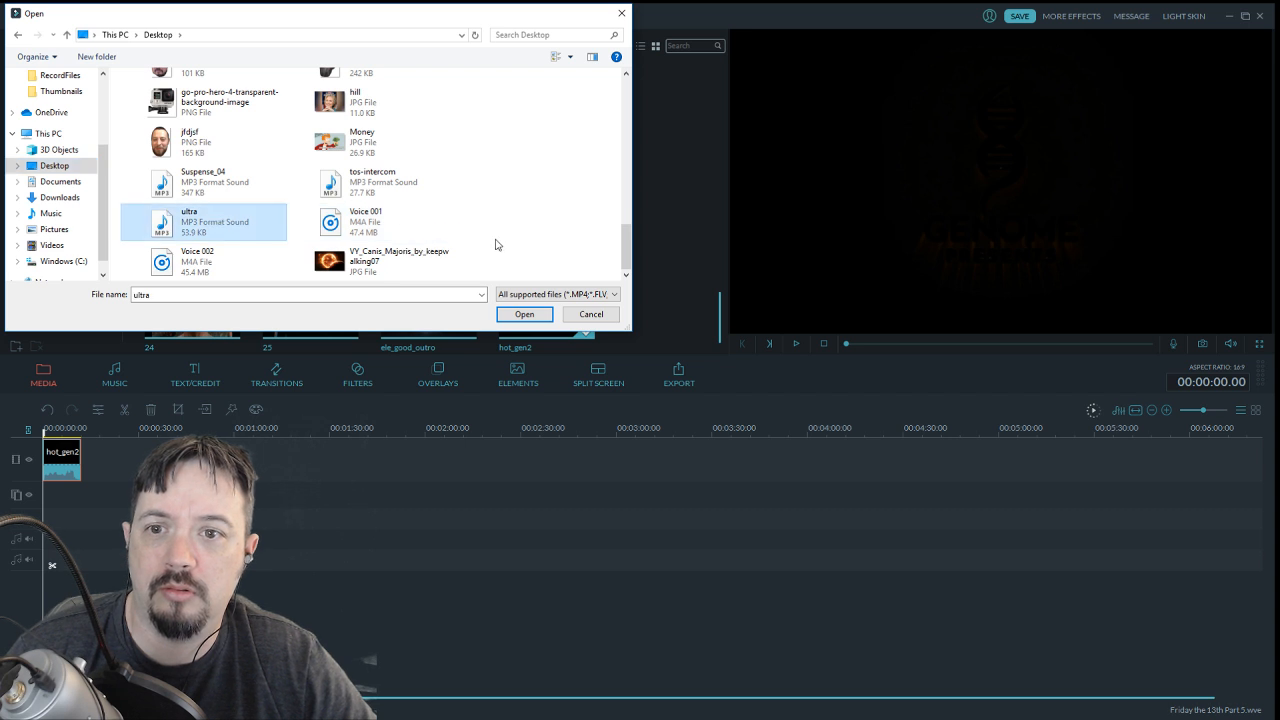
ctrl+click(405, 190)
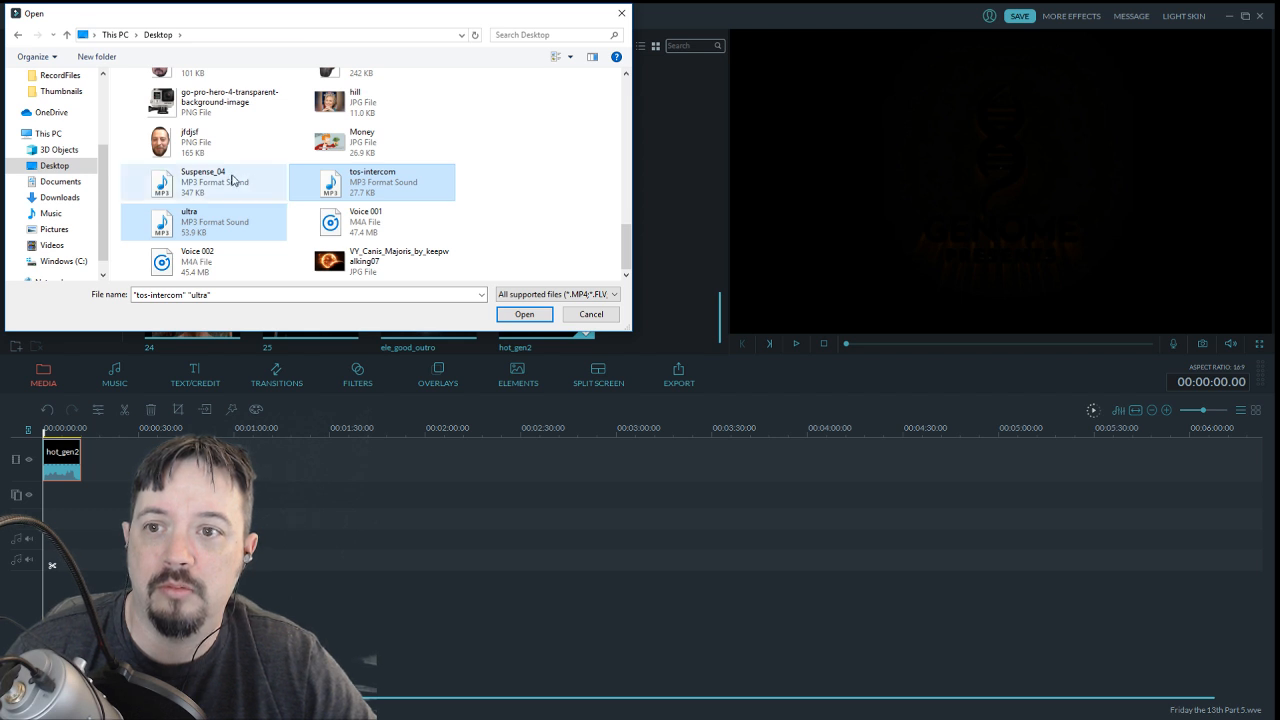
ctrl+click(205, 182)
click(522, 314)
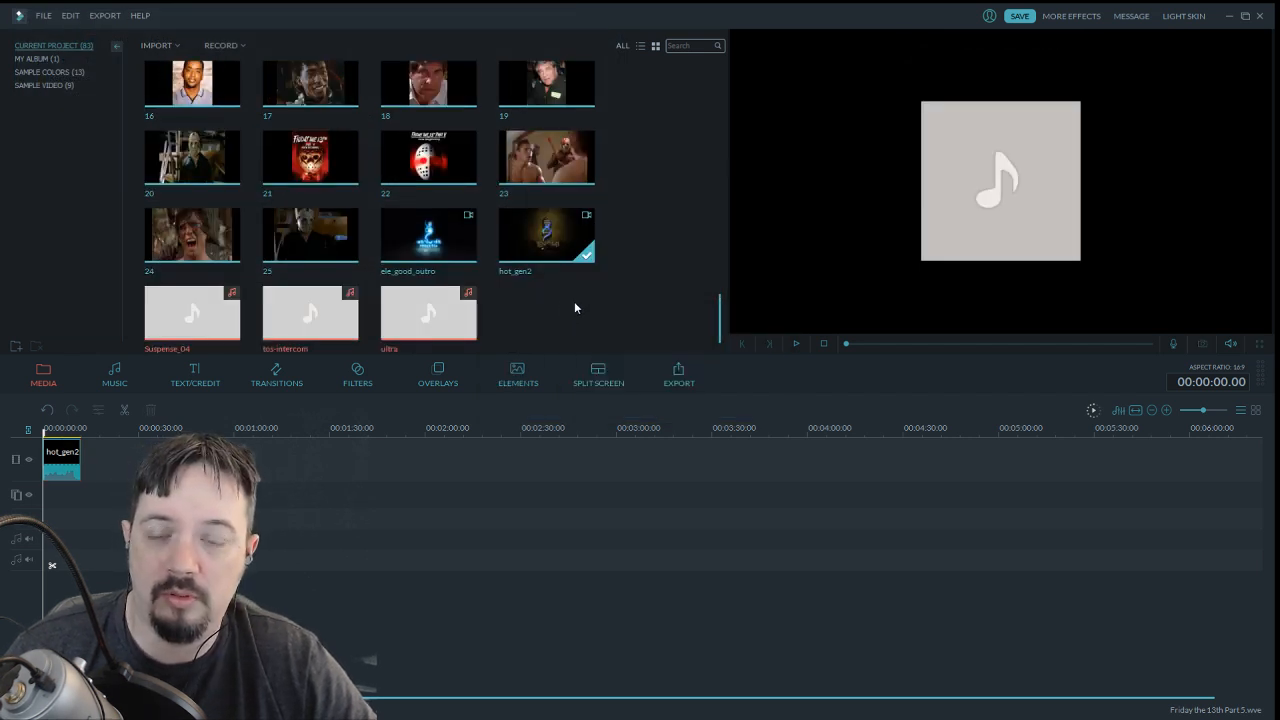
Add the Fri 4 image right after hot_gen2 on the main video track and extend it to about 00:06:54
drag(718, 325, 718, 237)
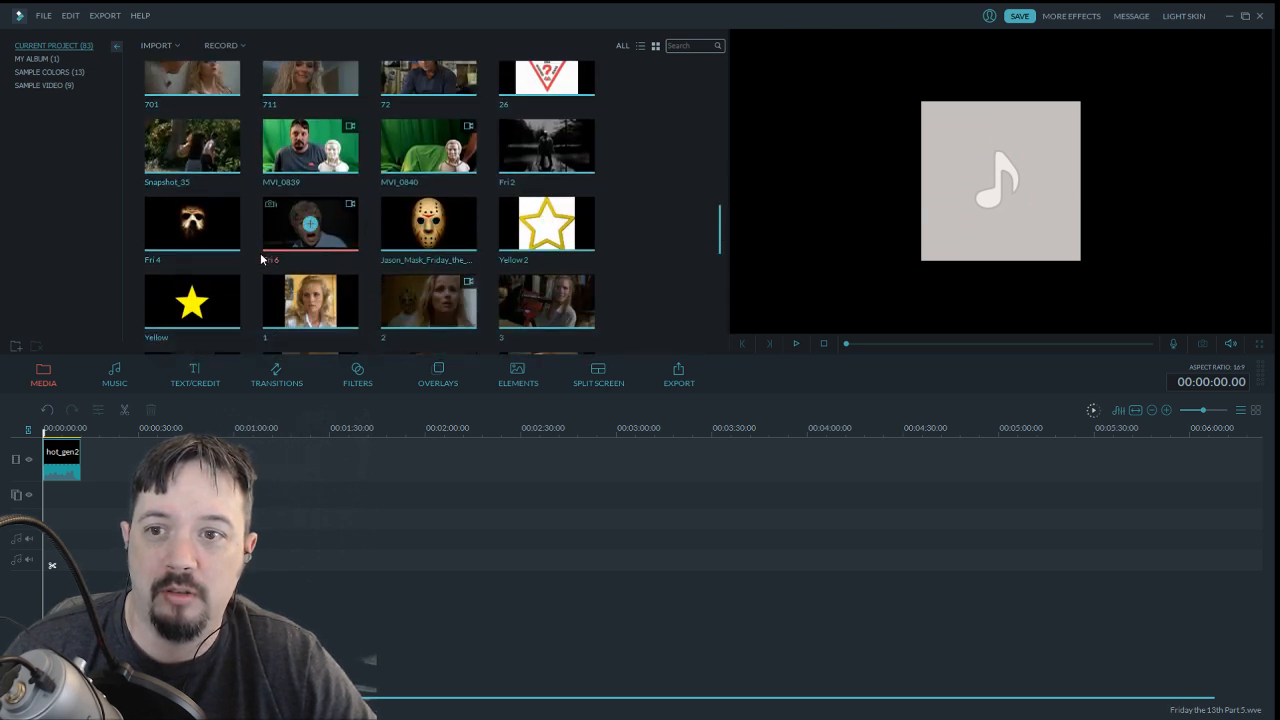
drag(223, 228, 206, 410)
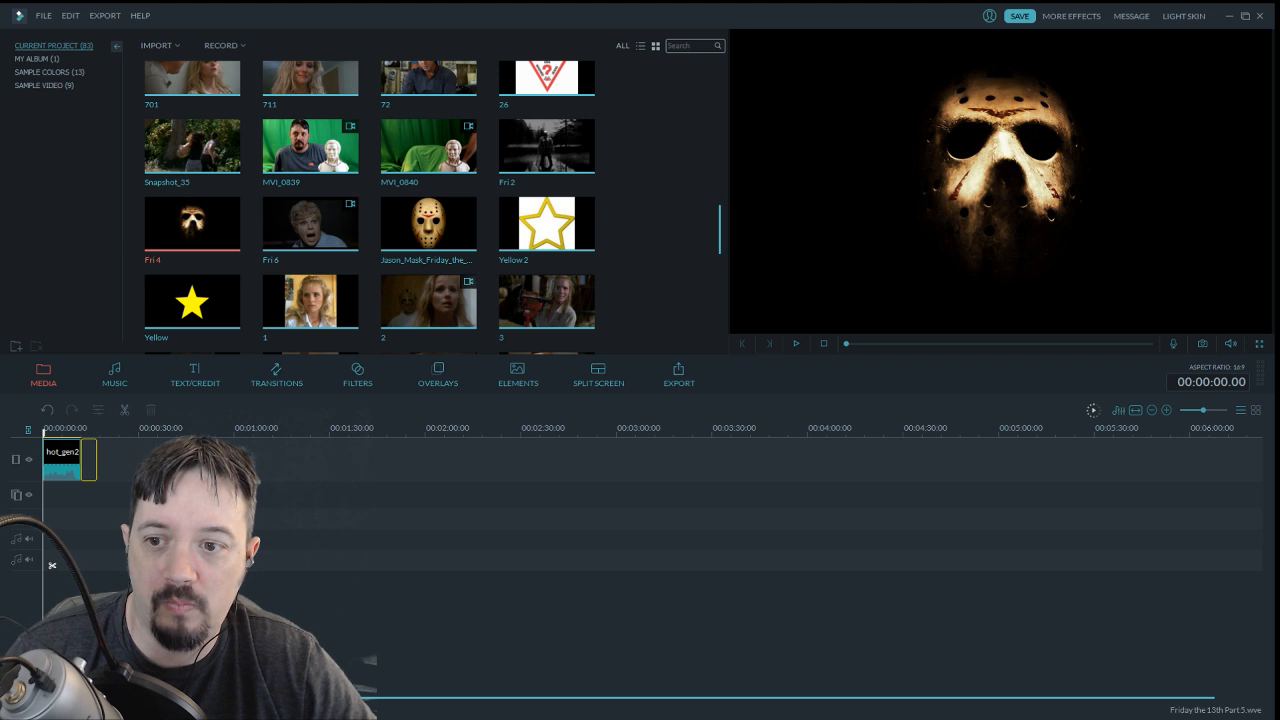
drag(52, 565, 90, 565)
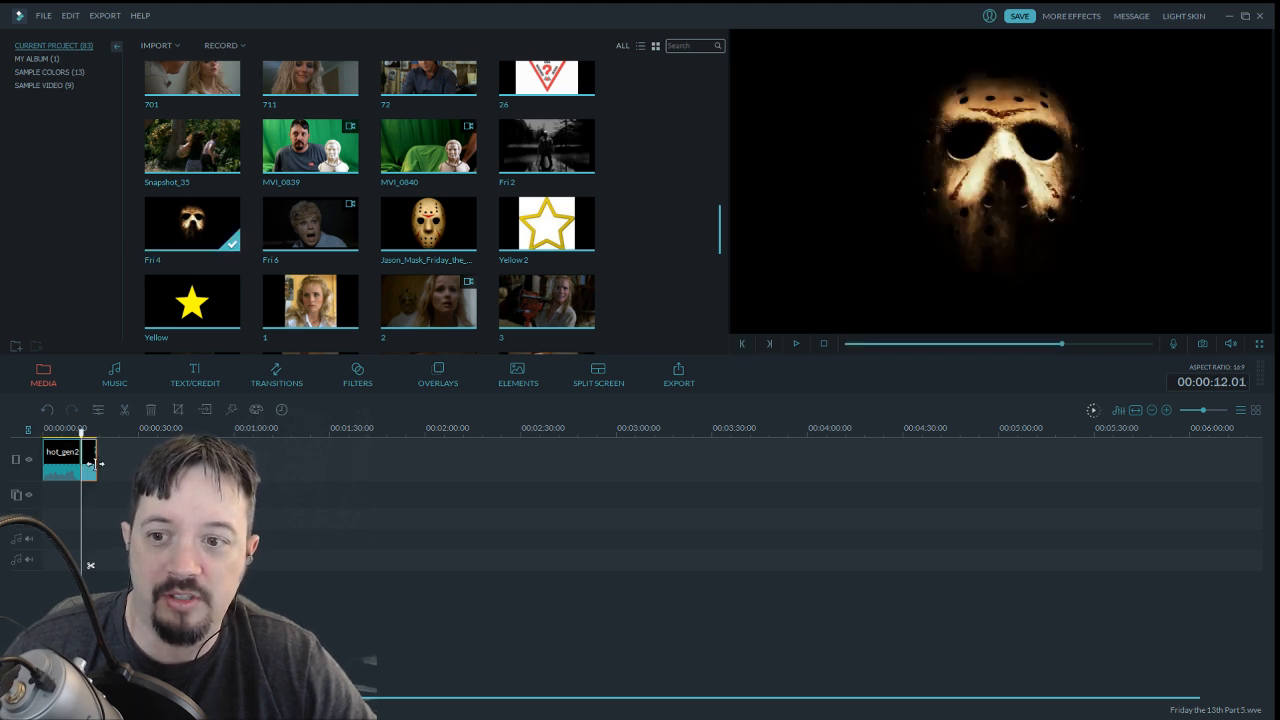
drag(96, 462, 1275, 472)
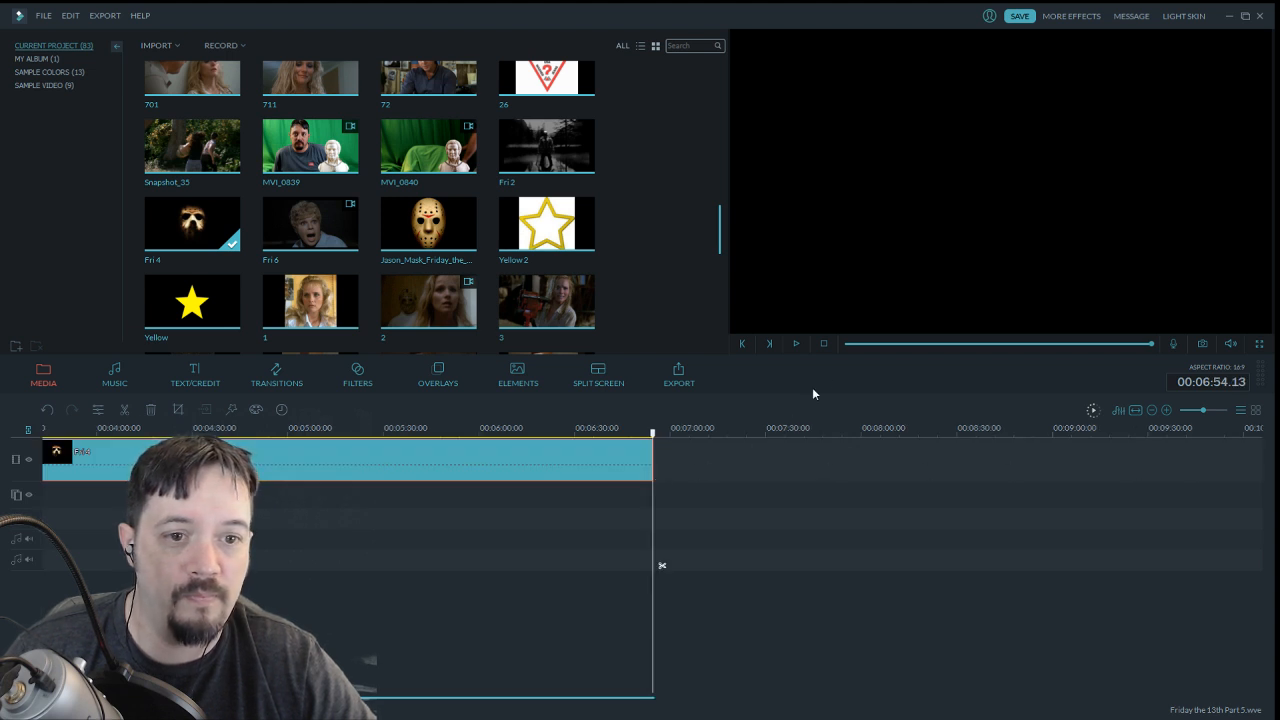
click(848, 344)
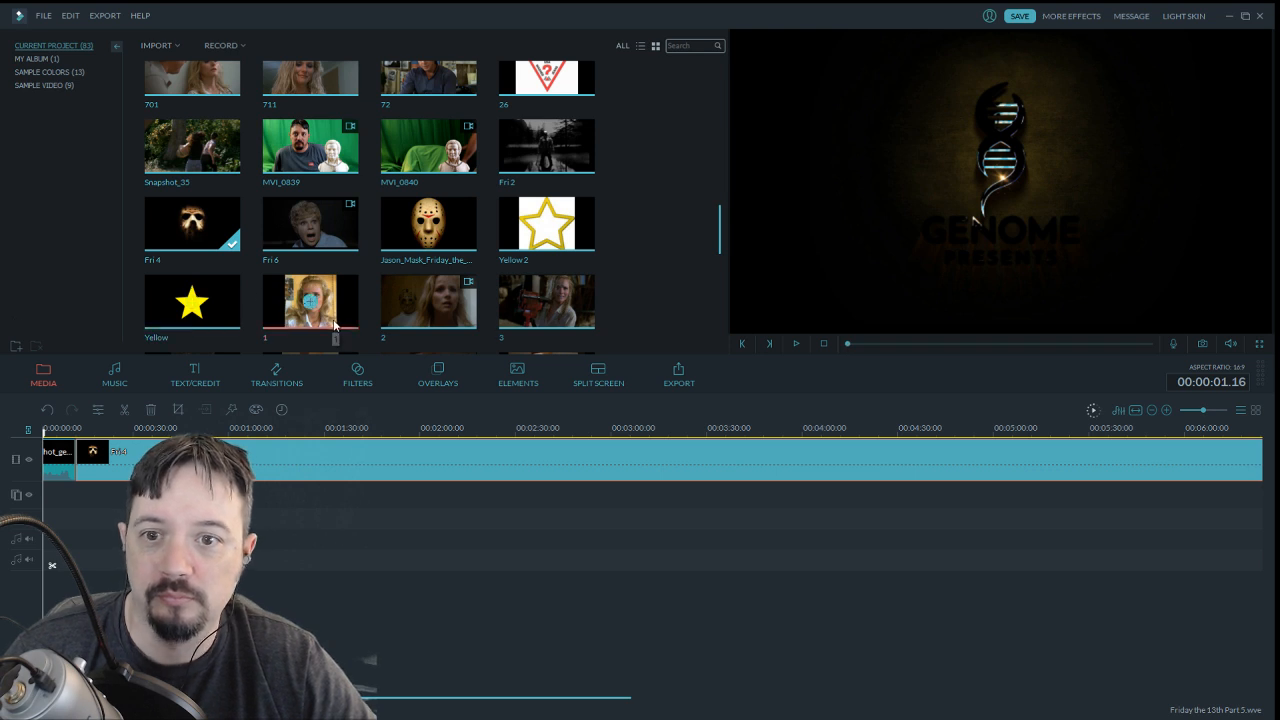
Place the MVI_0839 green-screen clip on the overlay track, starting where the Fri 4 image begins
scroll(719, 248, up, 10)
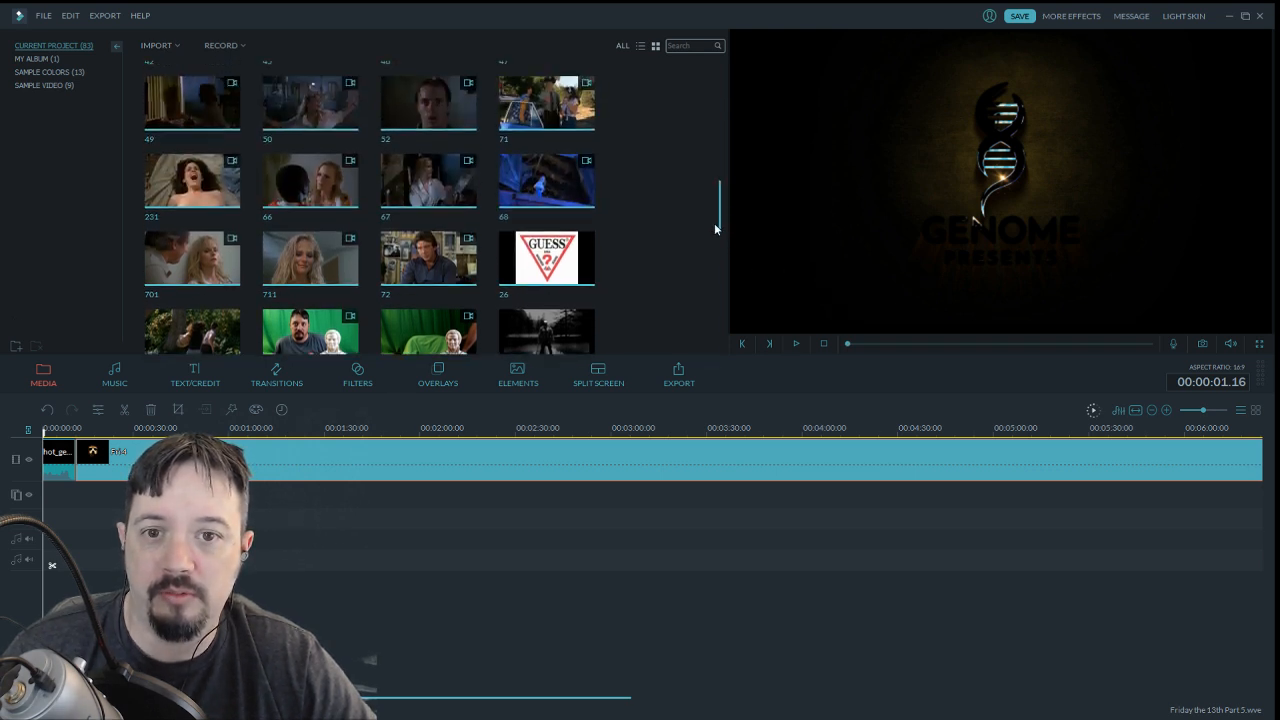
scroll(701, 146, up, 3)
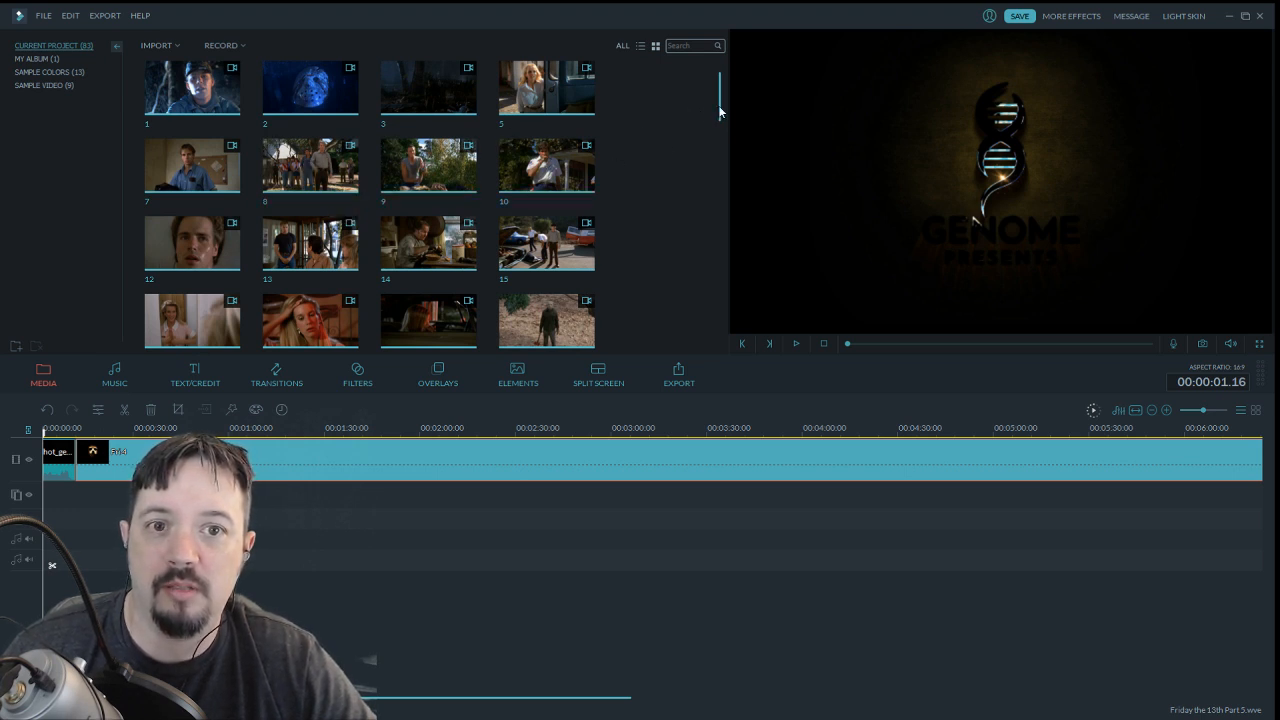
drag(719, 110, 724, 222)
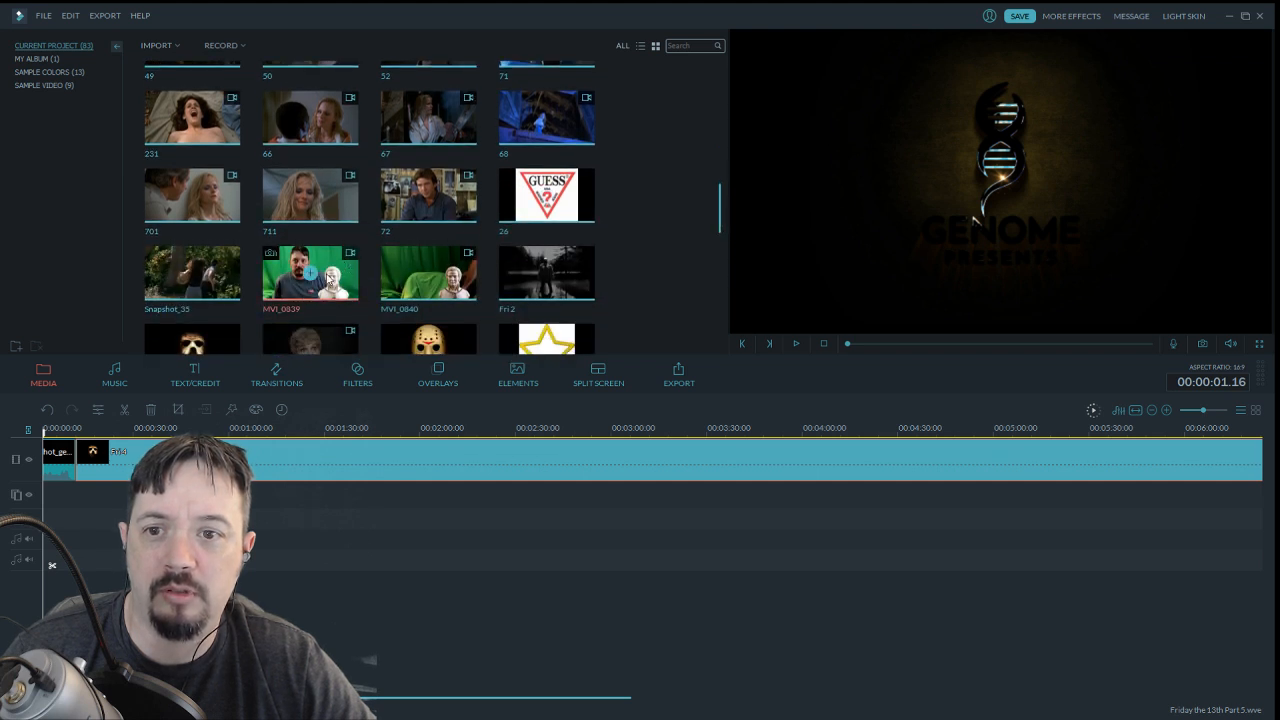
drag(345, 358, 268, 521)
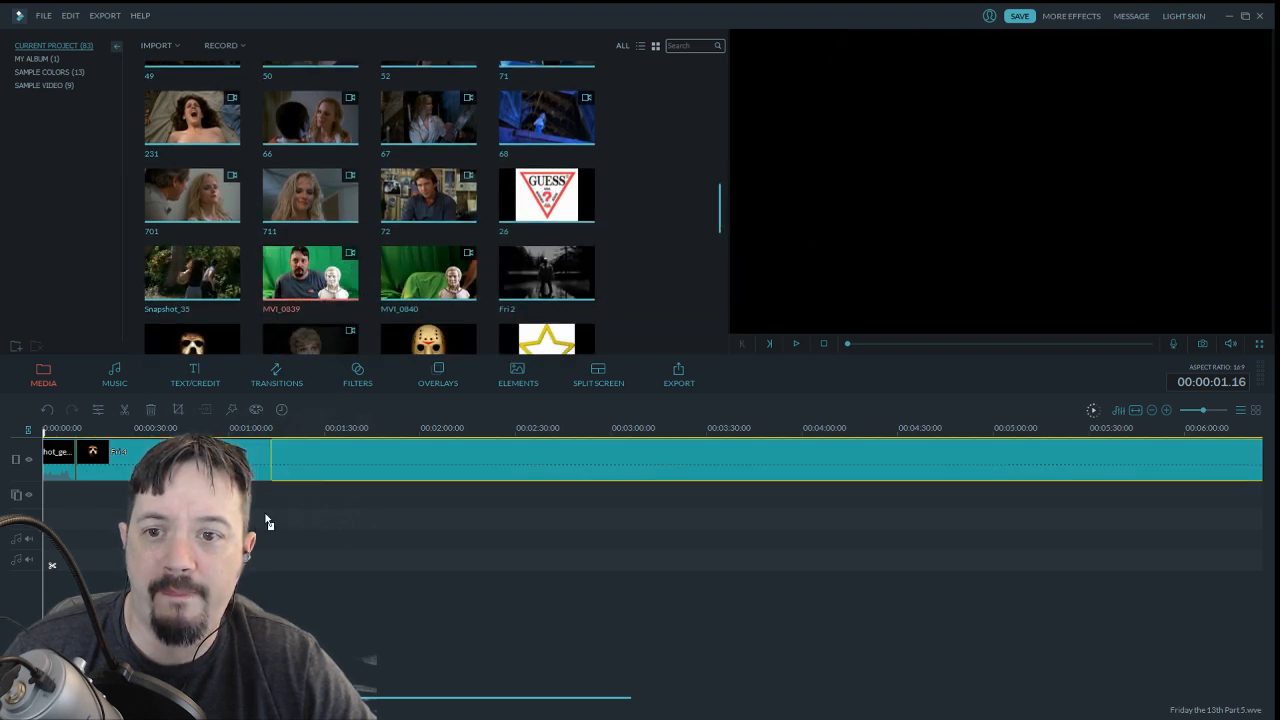
drag(108, 521, 76, 497)
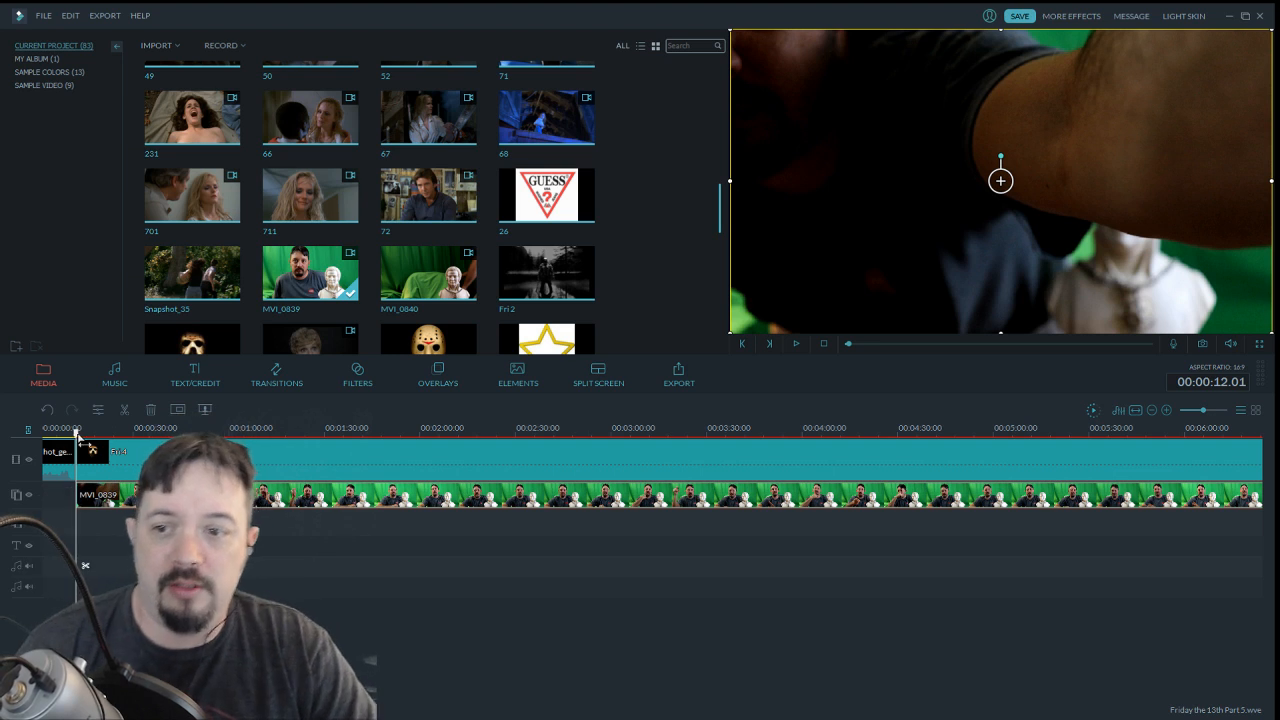
Cut MVI_0839 at 00:00:58.13, remove its opening part and move the remaining clip to 00:00:12.01
click(158, 428)
drag(158, 432, 234, 469)
click(1000, 180)
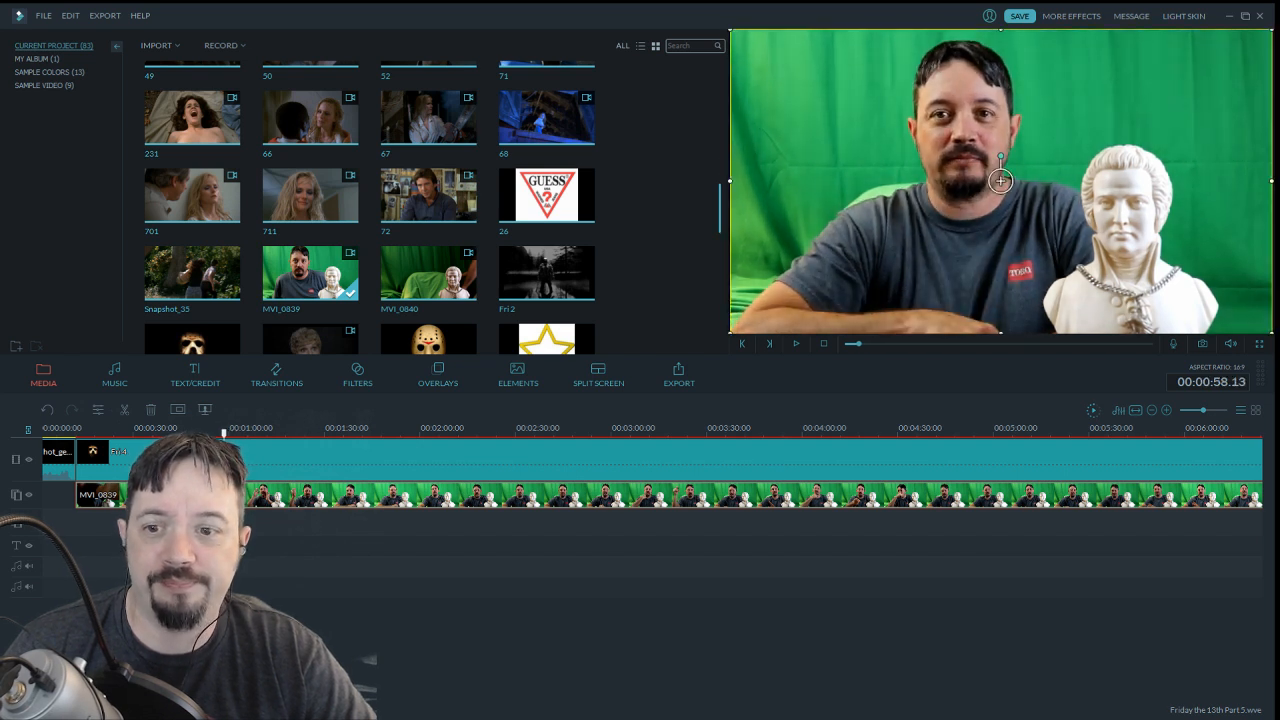
click(124, 413)
drag(216, 433, 77, 430)
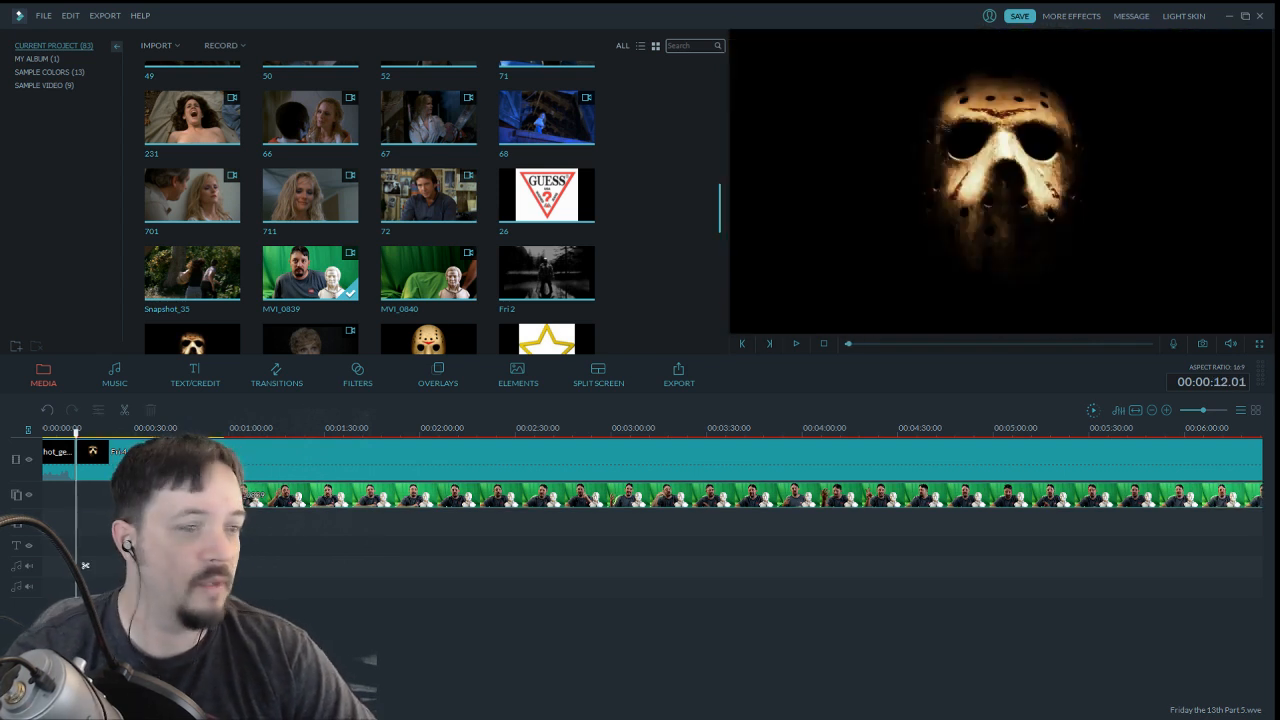
drag(265, 500, 141, 500)
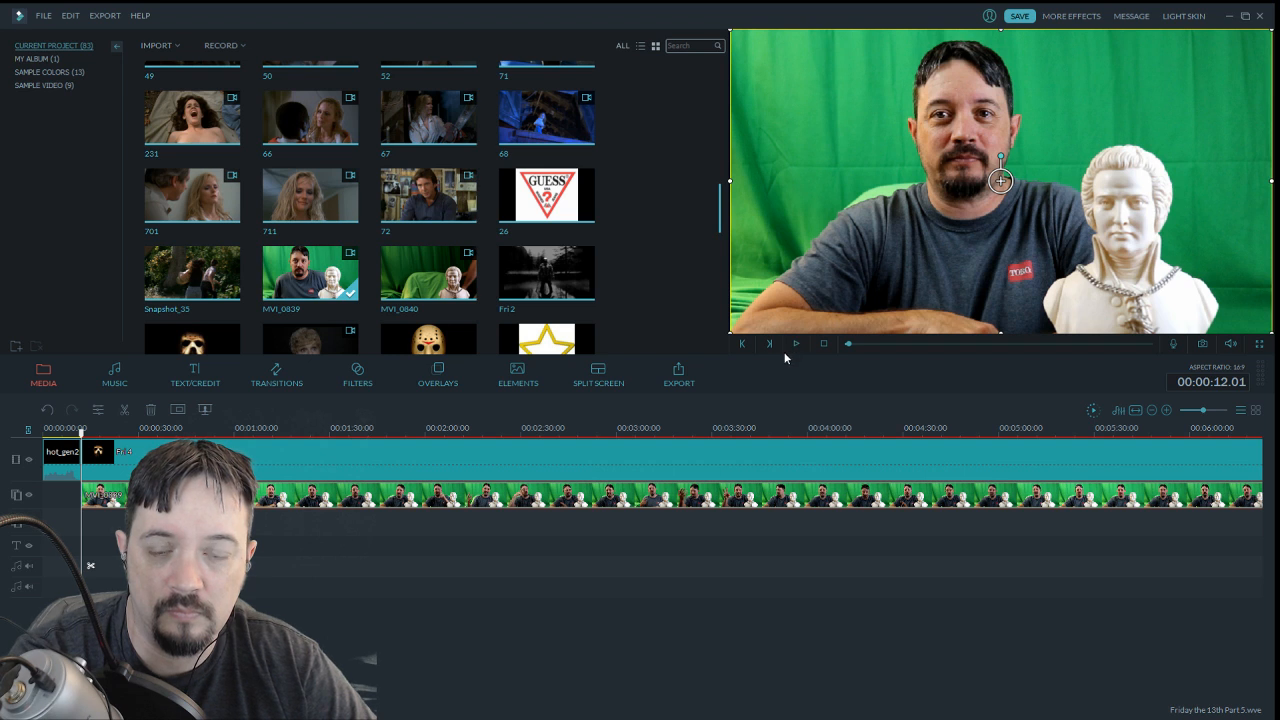
Apply the green screen effect to MVI_0839, keying out the green backdrop with an intensity level of 44
right_click(675, 500)
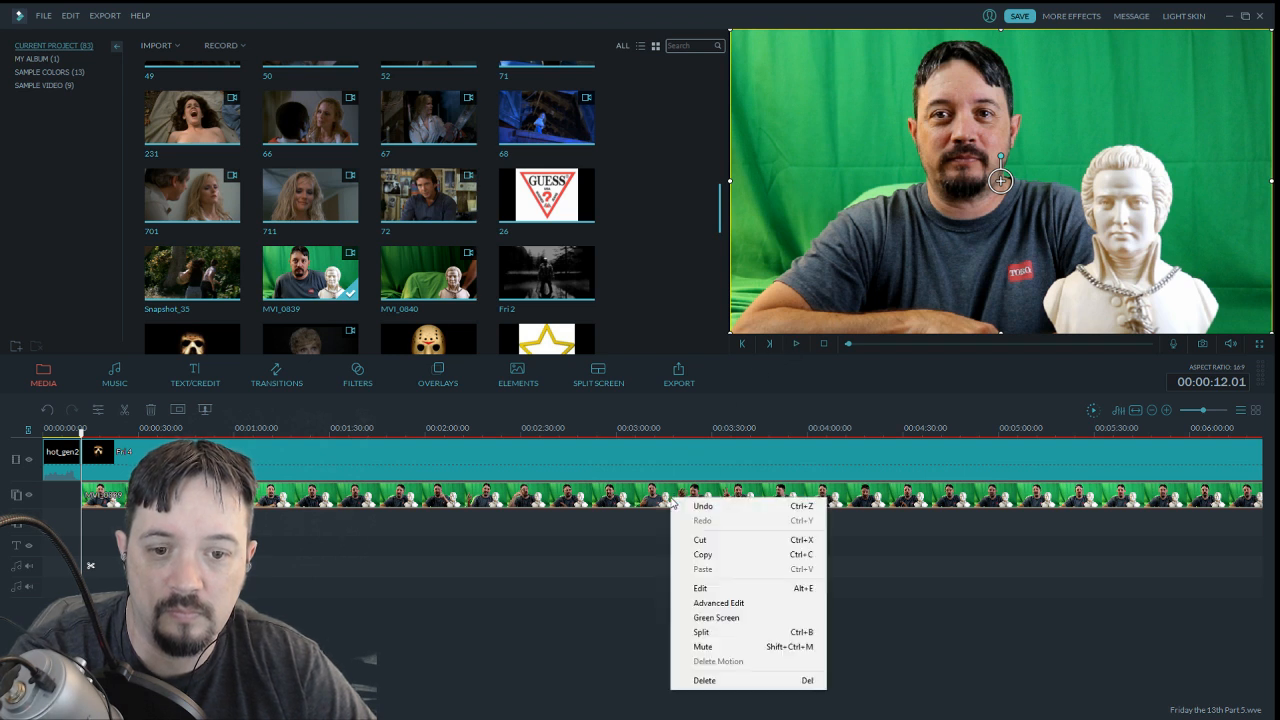
click(737, 618)
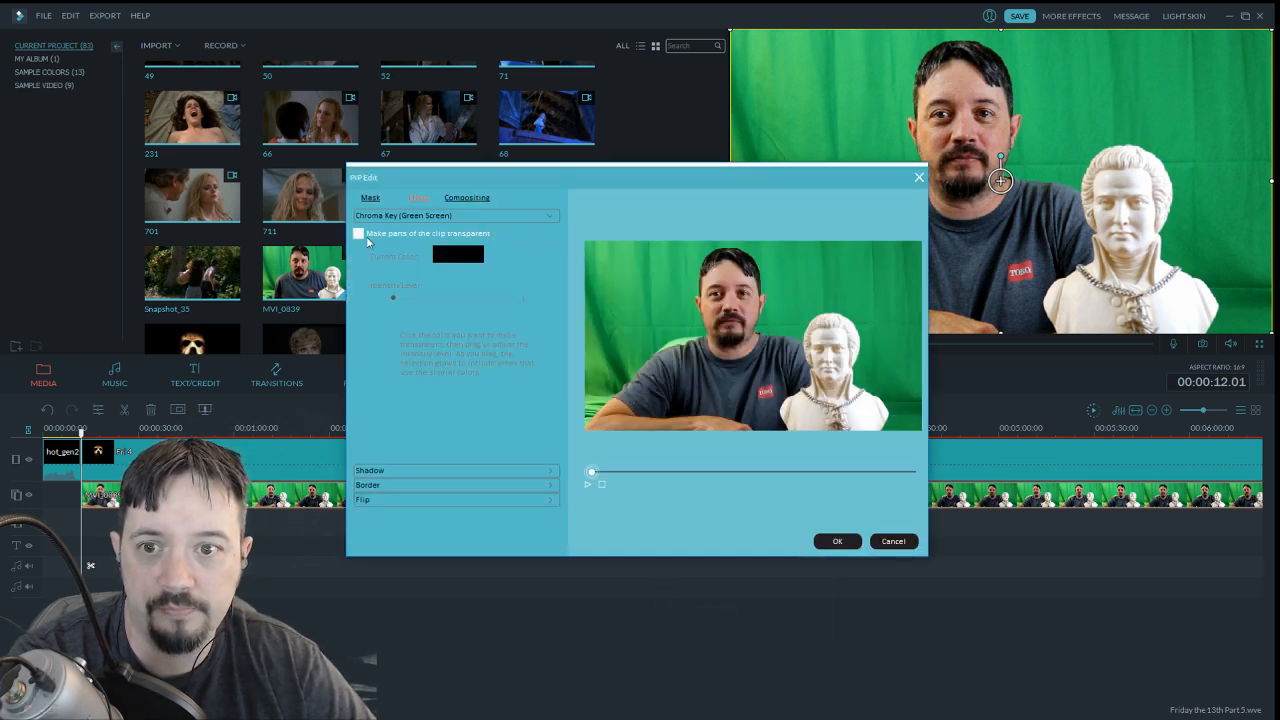
click(358, 233)
click(803, 281)
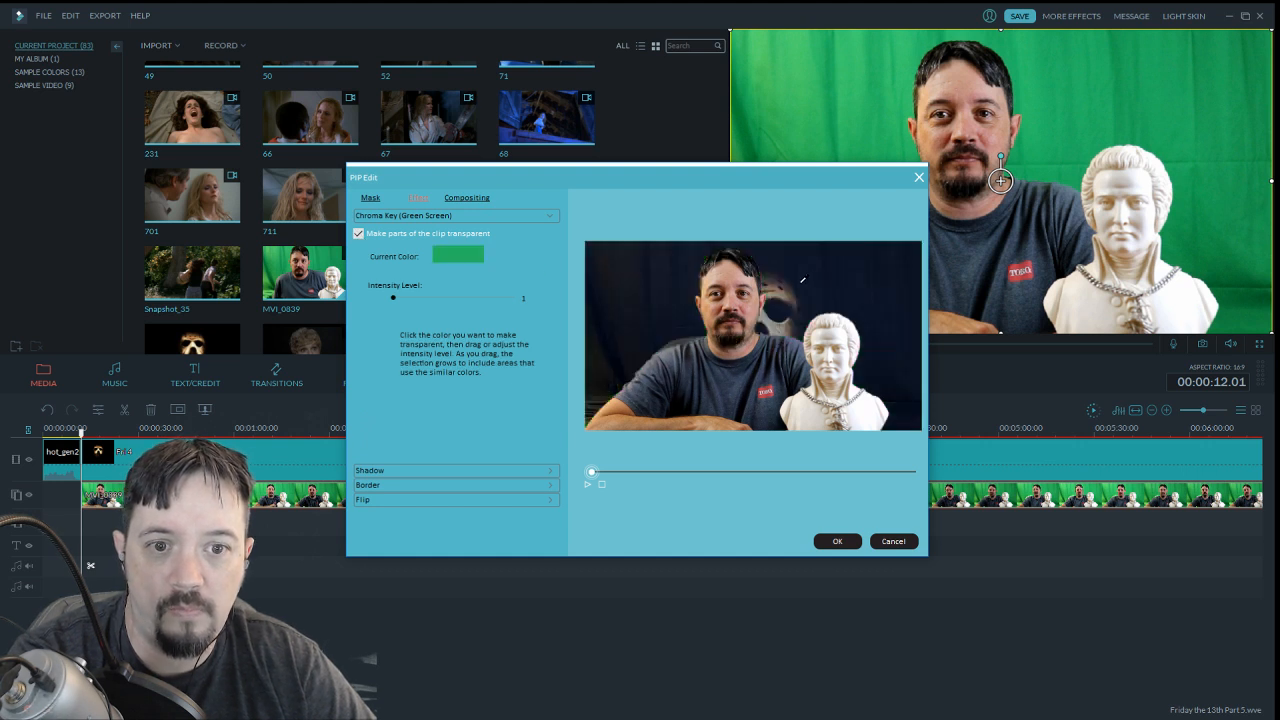
drag(394, 300, 432, 298)
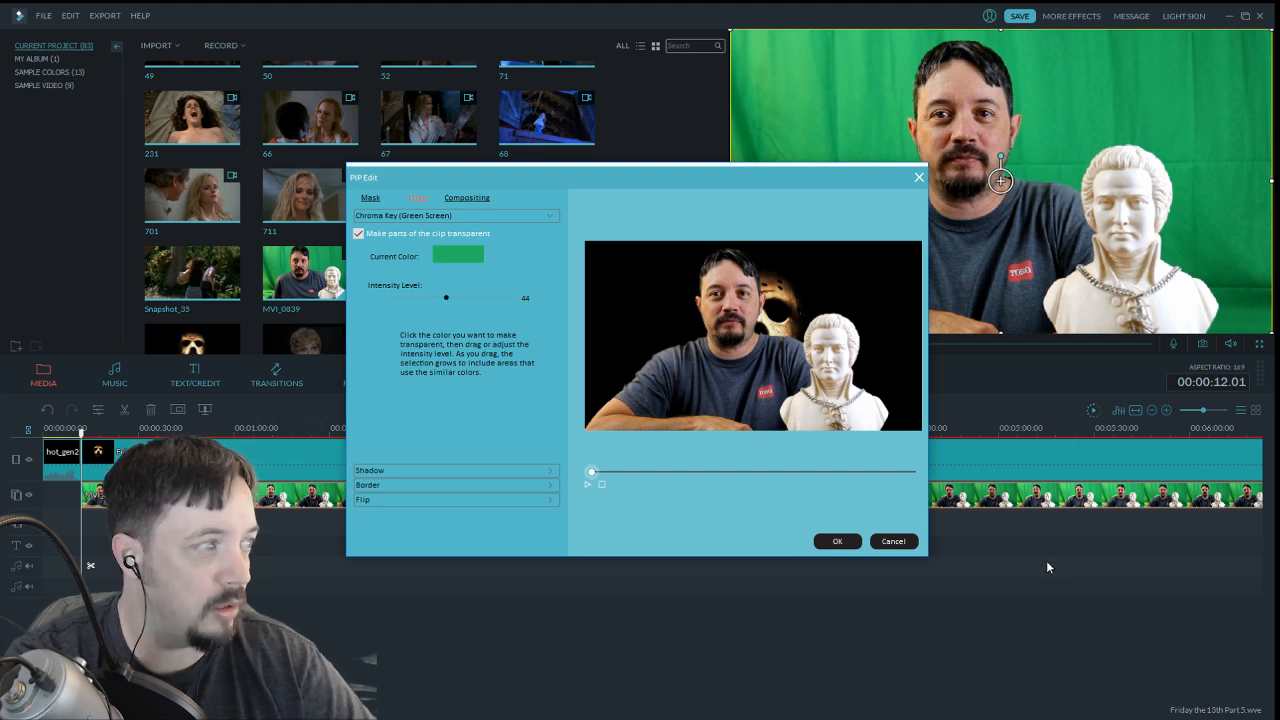
click(843, 541)
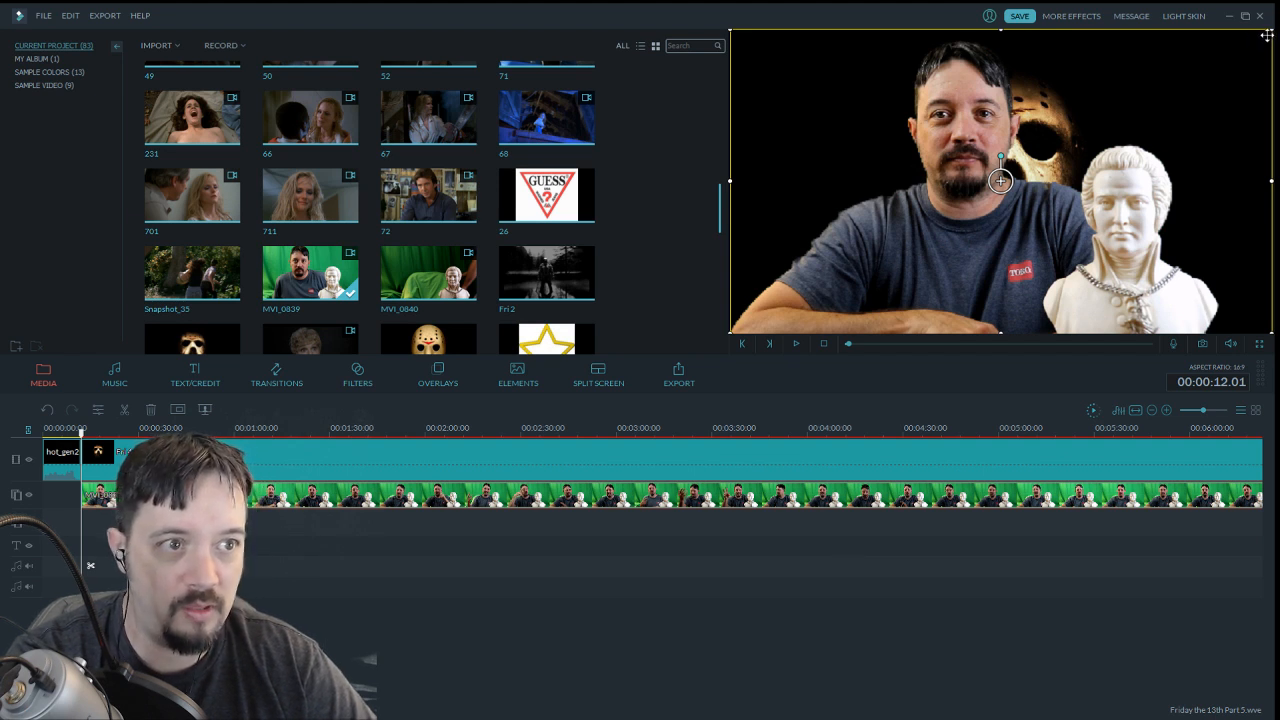
Scale MVI_0839 down to about 60% in the frame's lower-left corner and save the project over Friday the 13th Part 5
drag(1269, 31, 1056, 150)
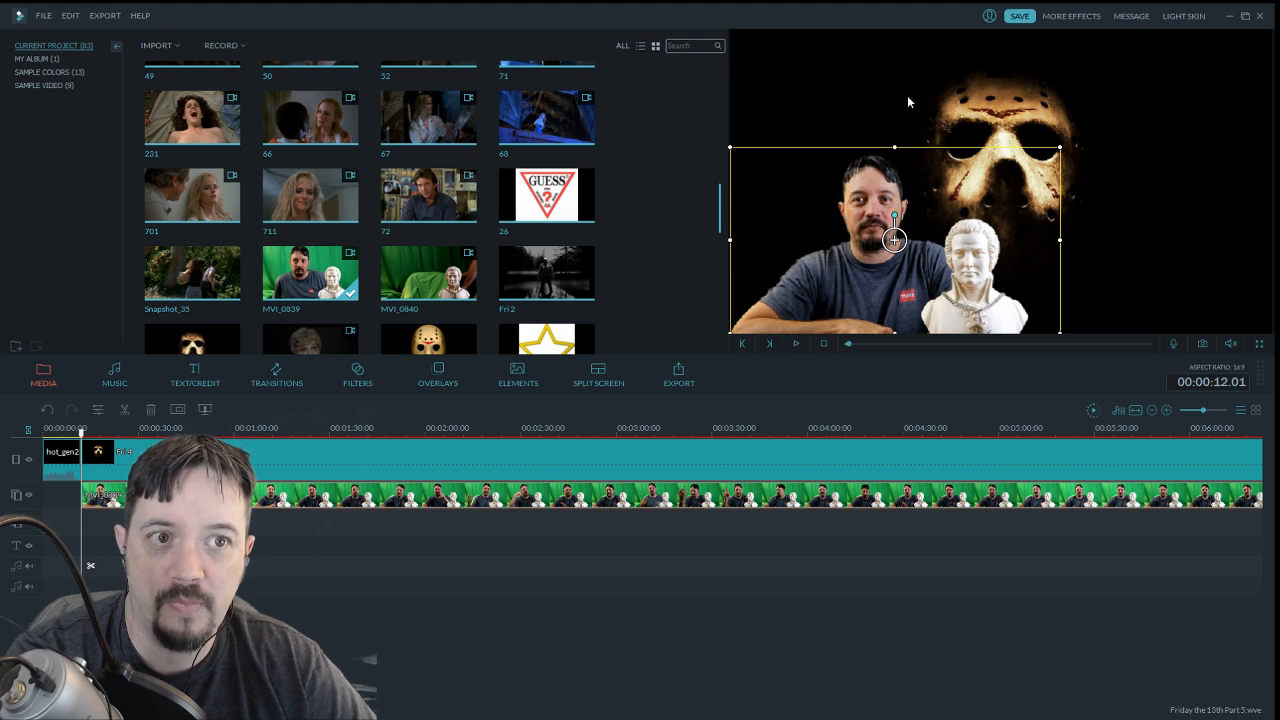
click(53, 18)
click(71, 95)
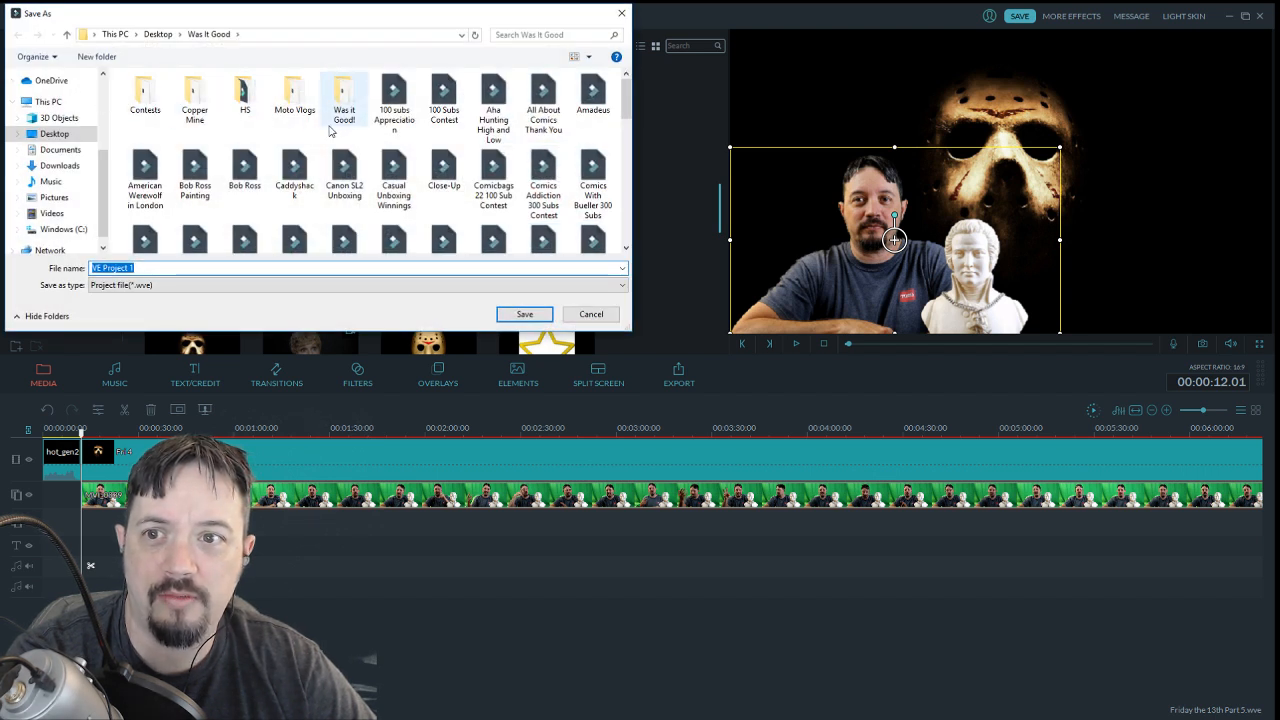
scroll(340, 131, down, 1)
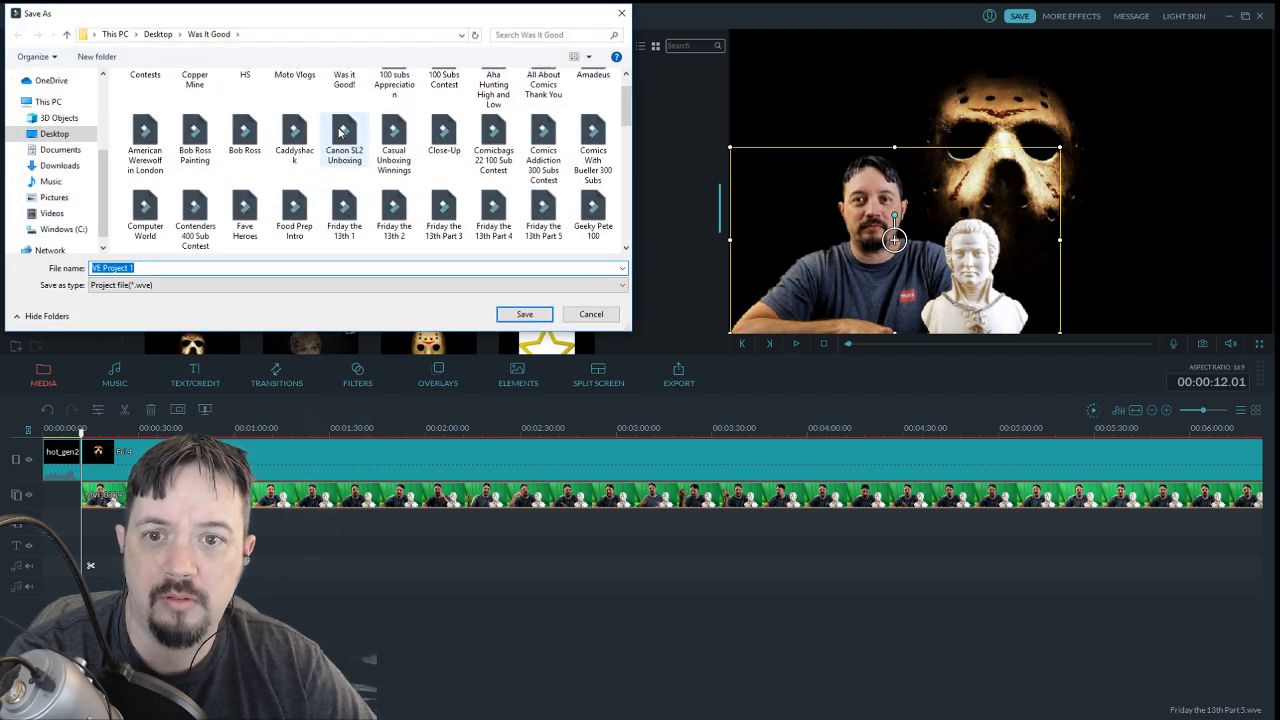
click(543, 212)
click(524, 314)
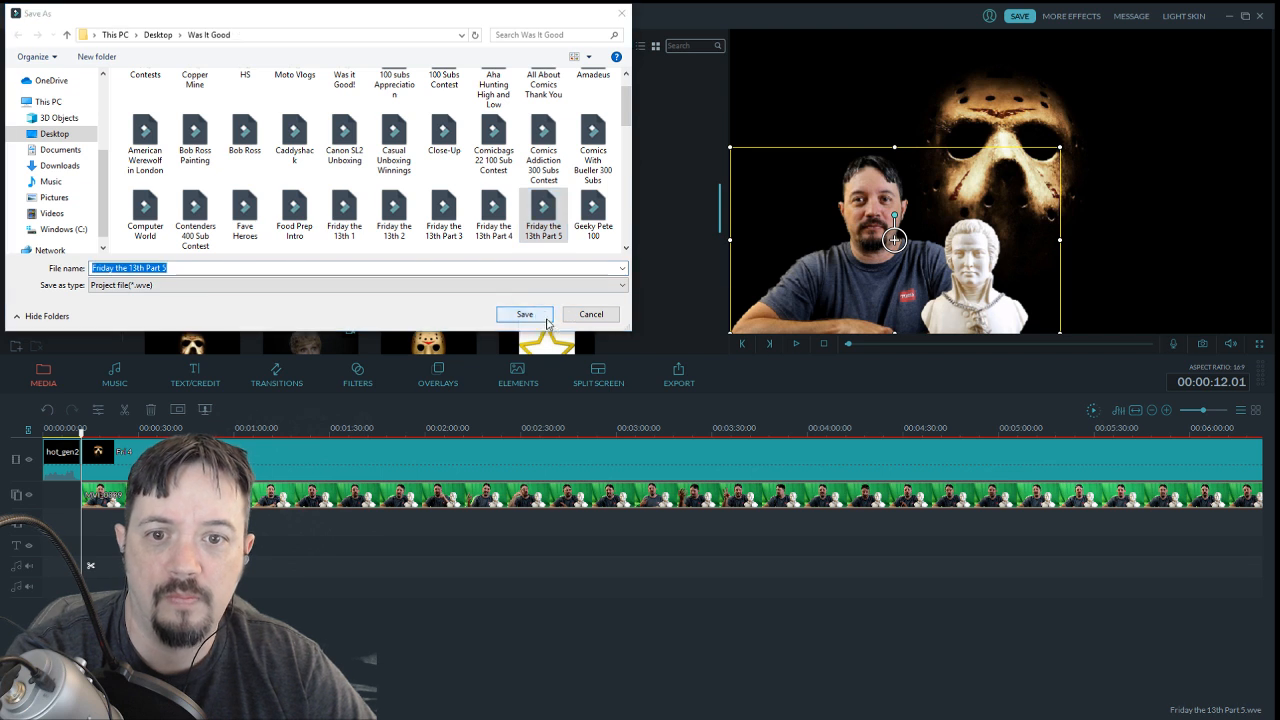
click(677, 372)
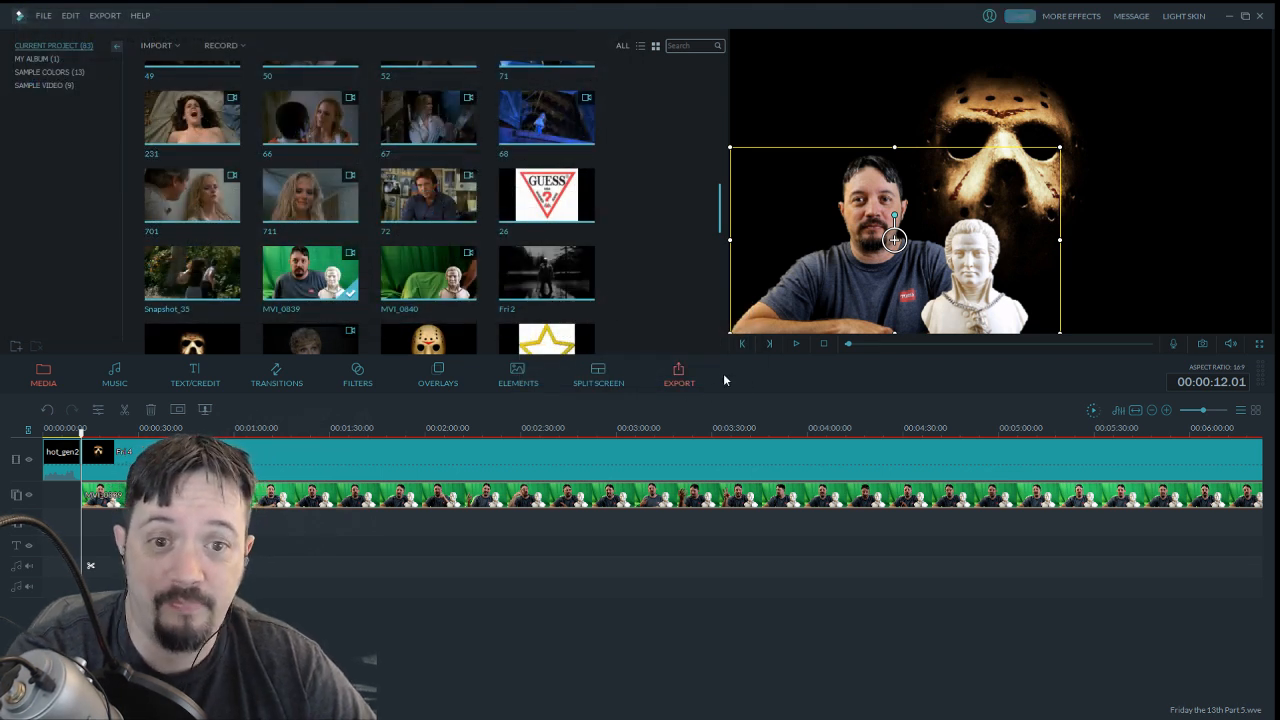
Play back the opening of the host footage and add the tos-intercom audio to the first audio track at 00:00:12.01
click(796, 344)
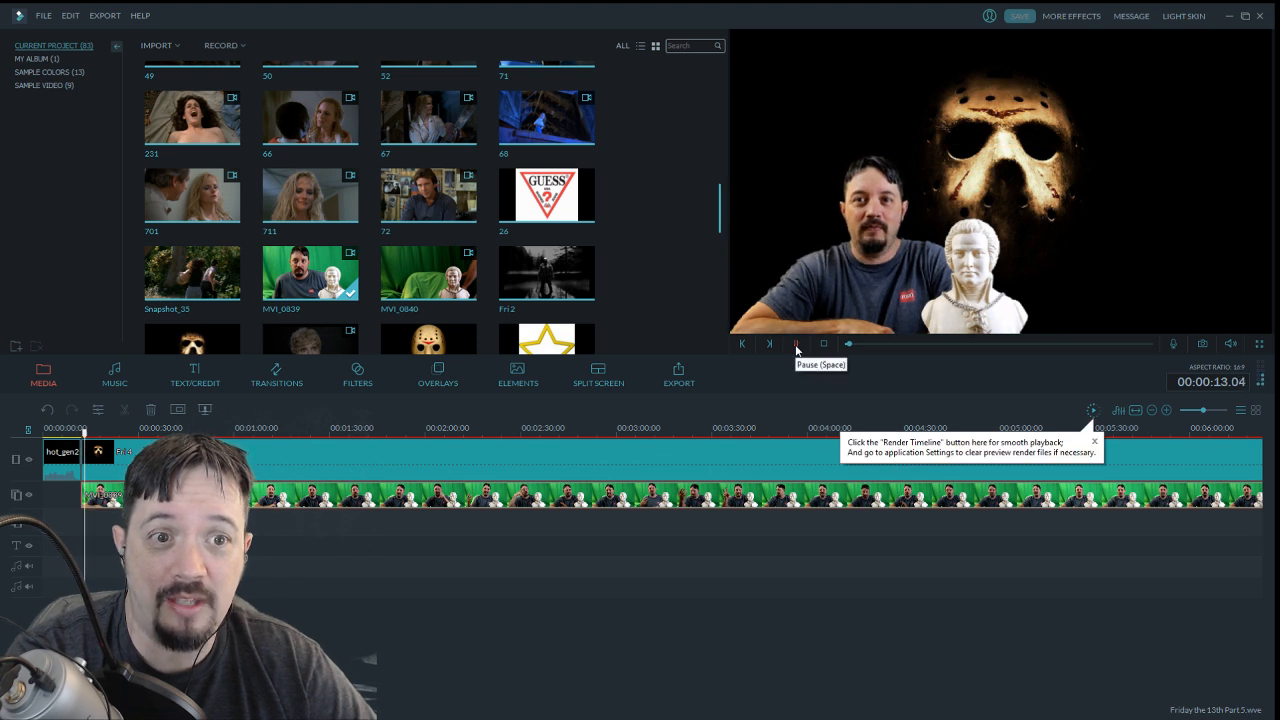
click(796, 344)
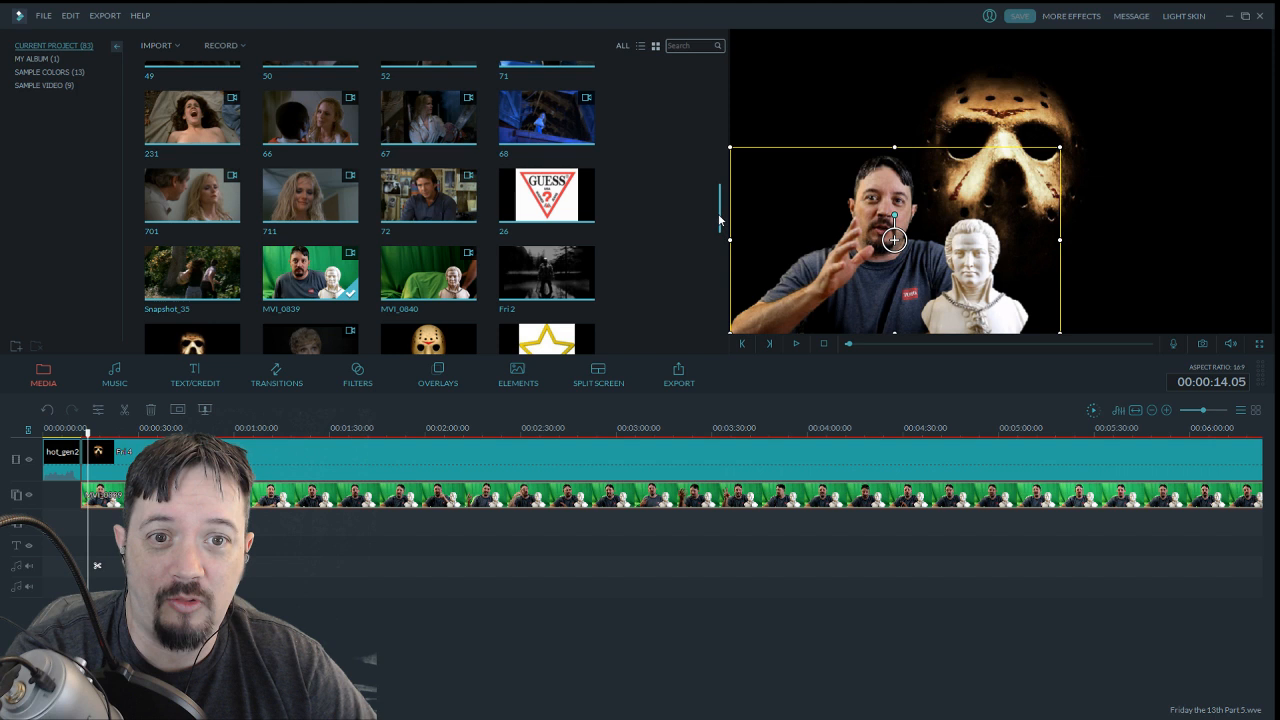
drag(719, 218, 719, 350)
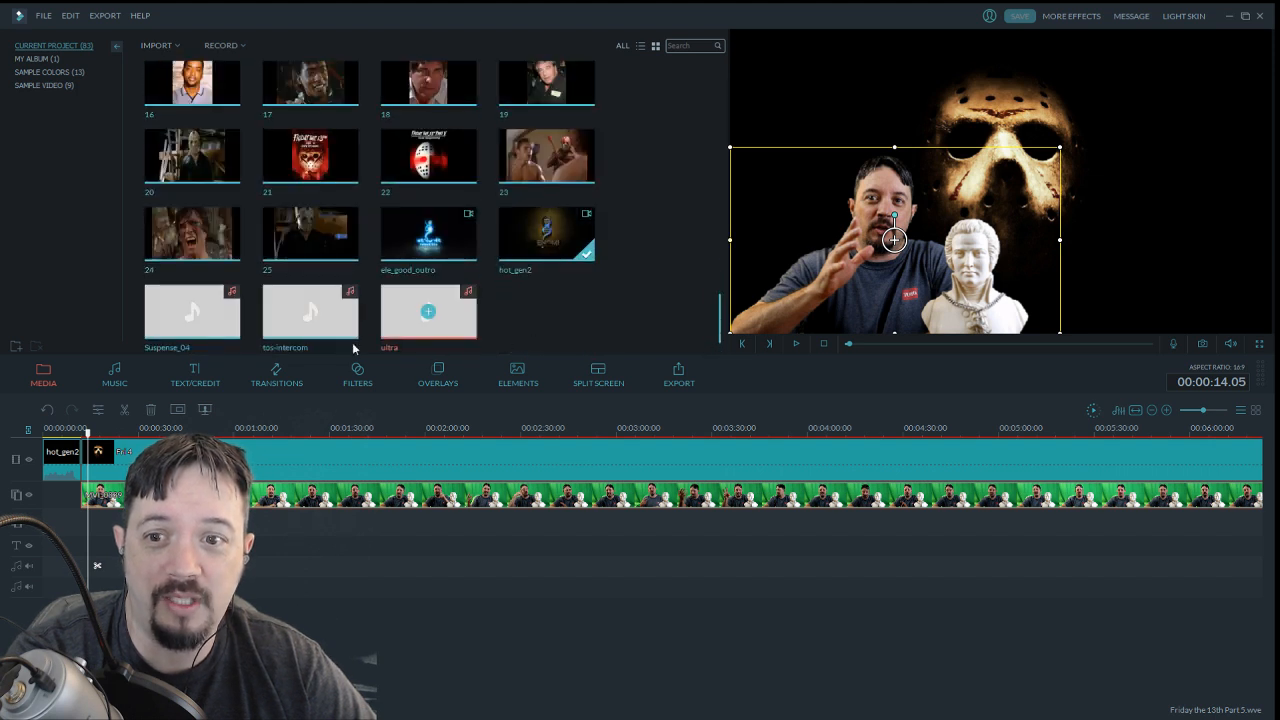
click(330, 318)
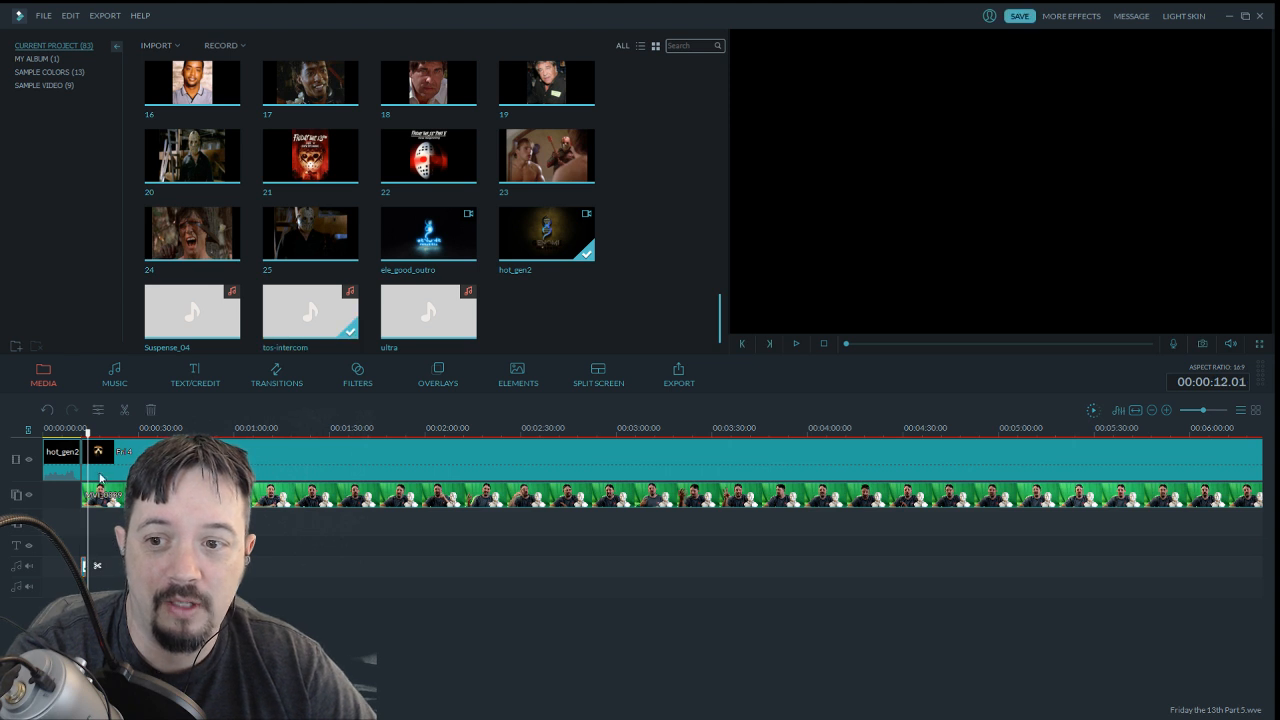
Add a cross-fading transition between hot_gen2 and Fri 4, and play back that section to check it
drag(89, 441, 82, 436)
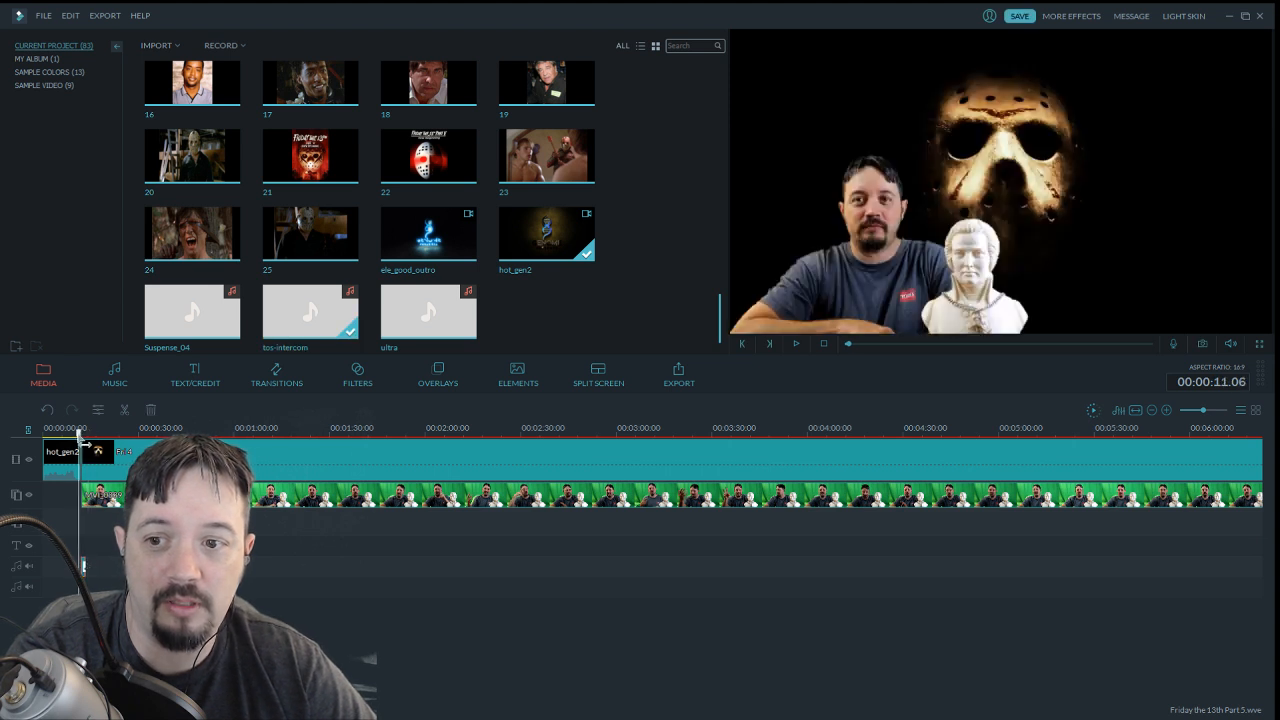
click(276, 376)
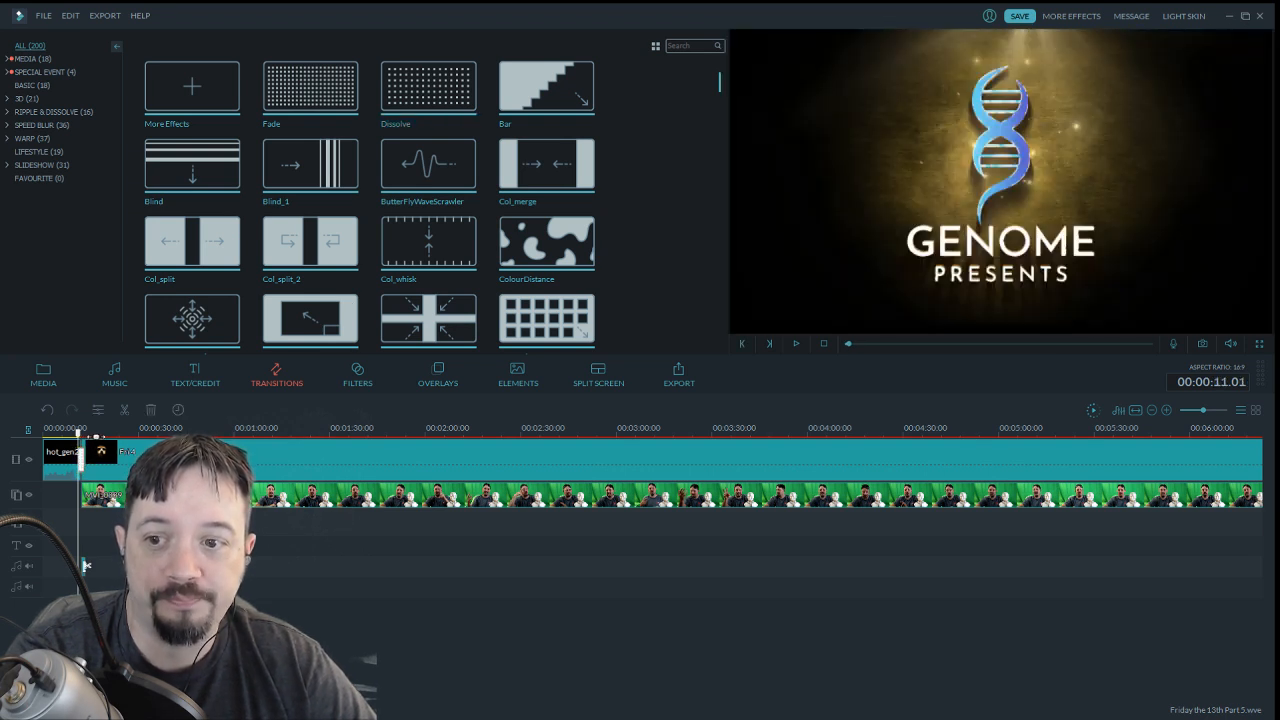
drag(80, 441, 75, 443)
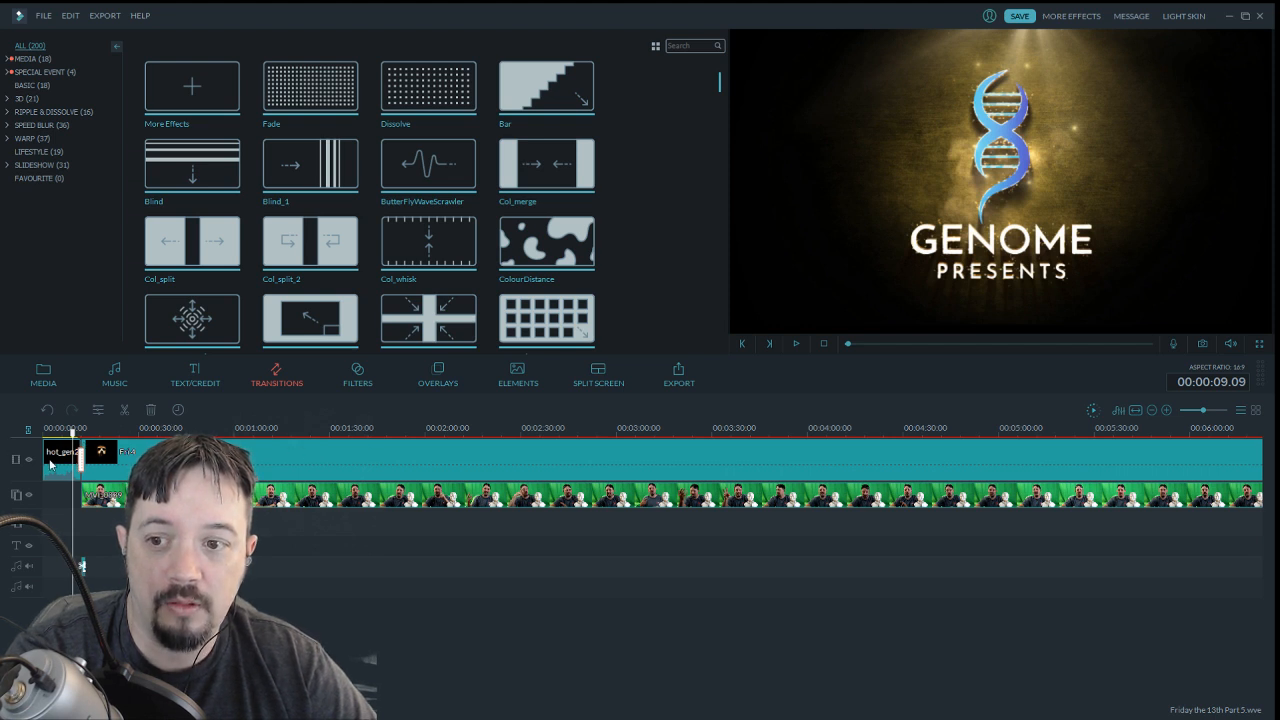
click(796, 343)
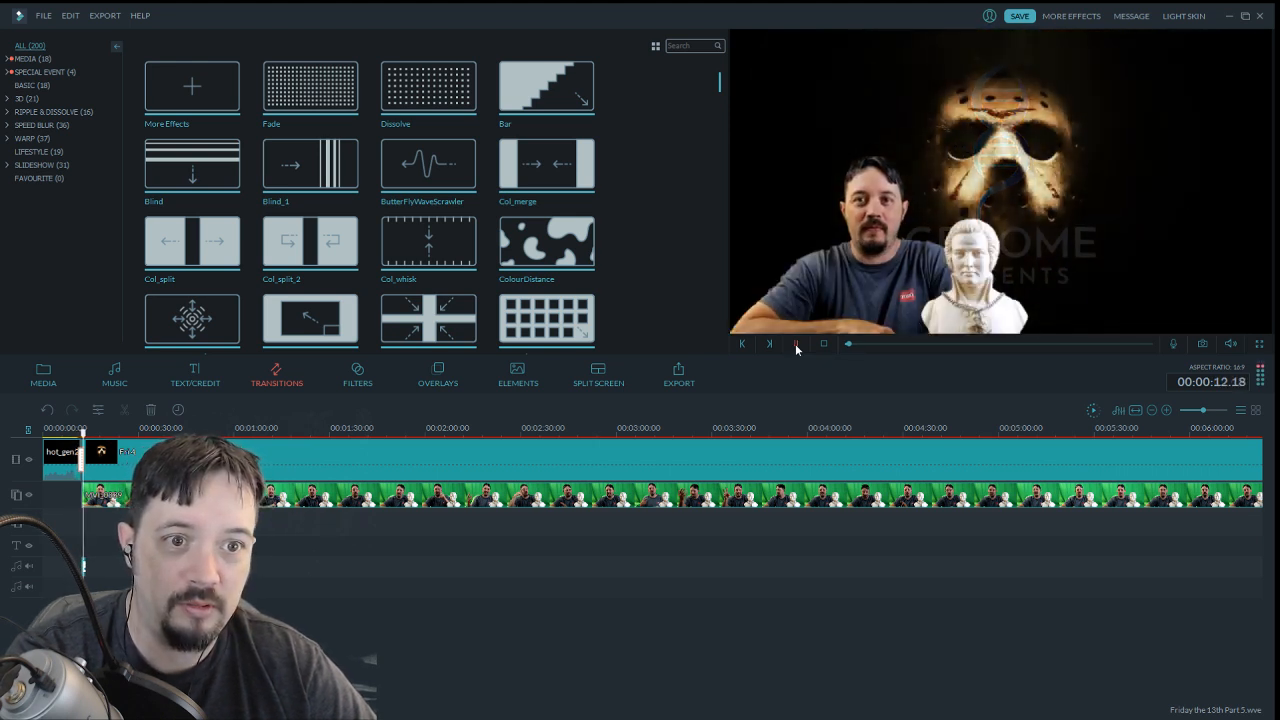
click(795, 343)
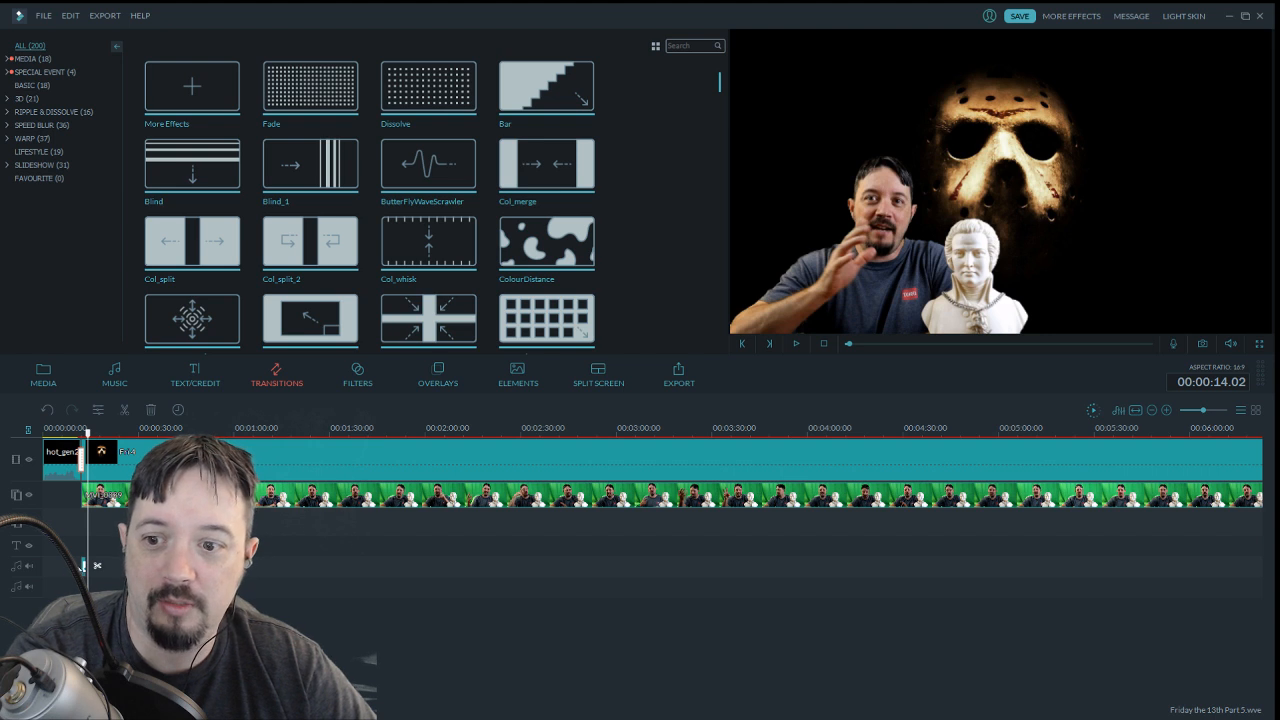
Lower the tos-intercom clip's volume to 40, checking it against the transition in playback, and save the project
drag(83, 565, 82, 567)
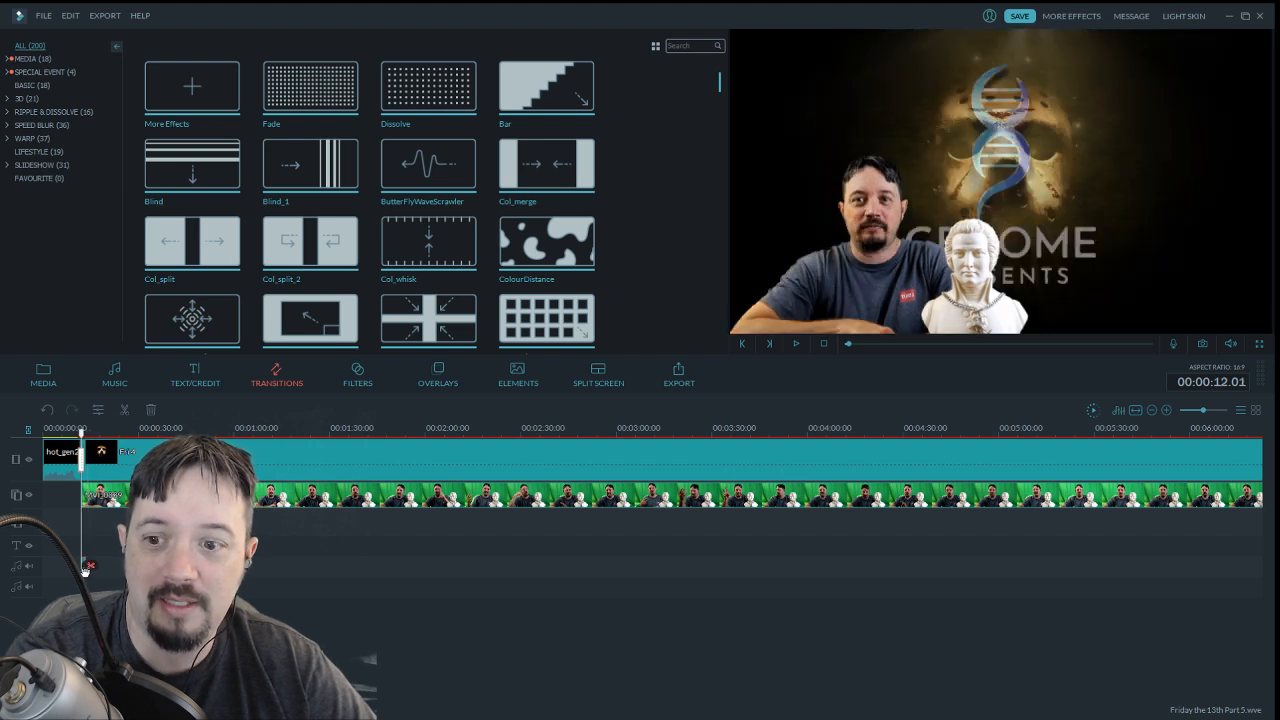
double_click(85, 568)
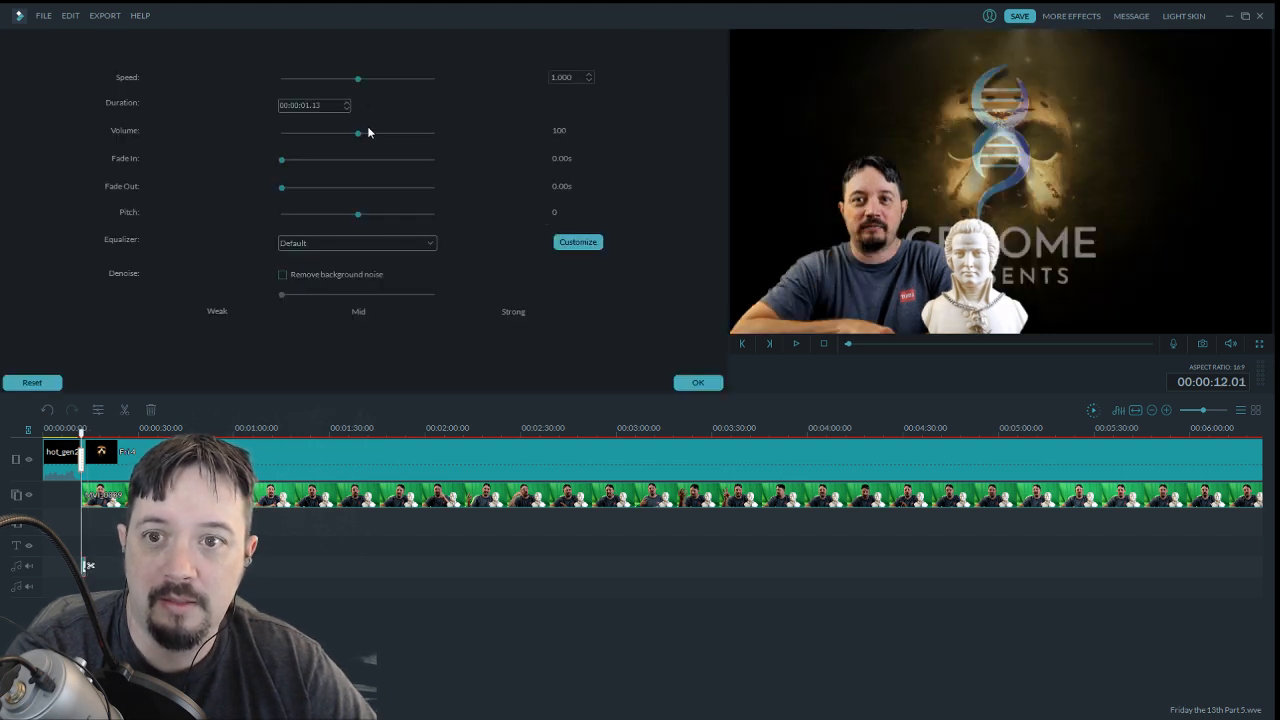
drag(354, 134, 343, 134)
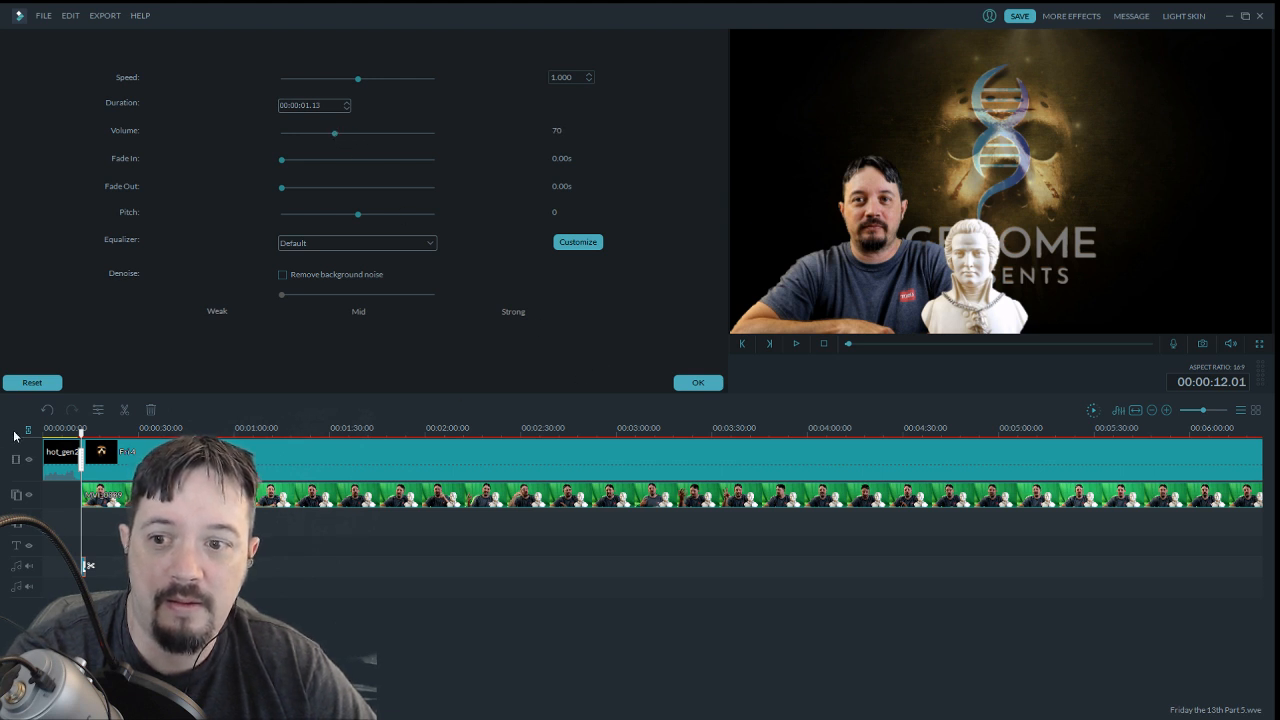
drag(86, 442, 80, 442)
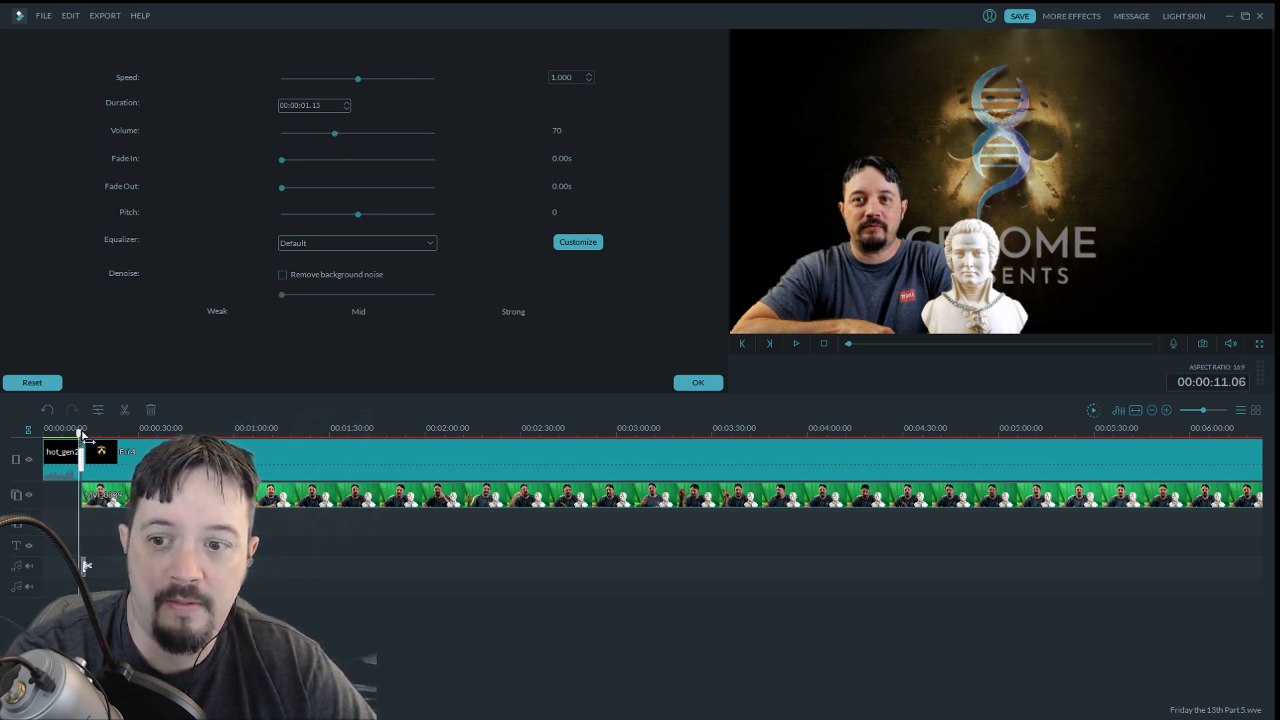
click(797, 344)
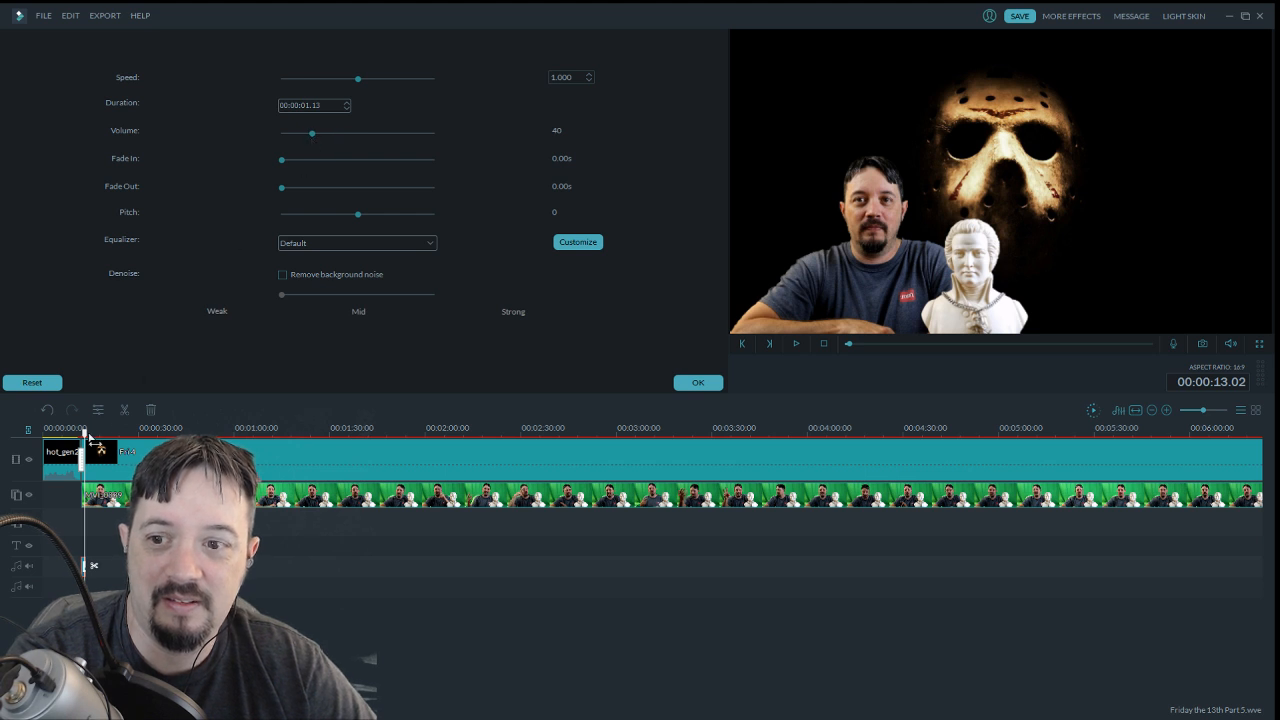
drag(84, 432, 79, 432)
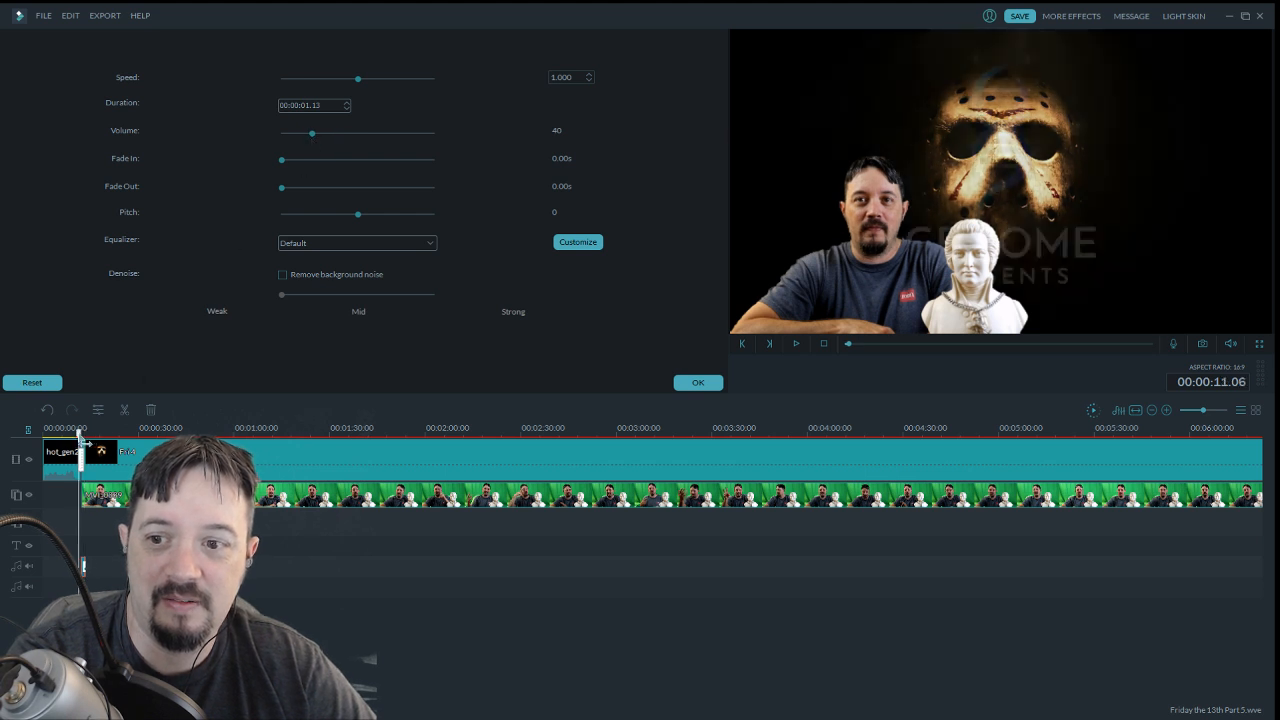
click(797, 345)
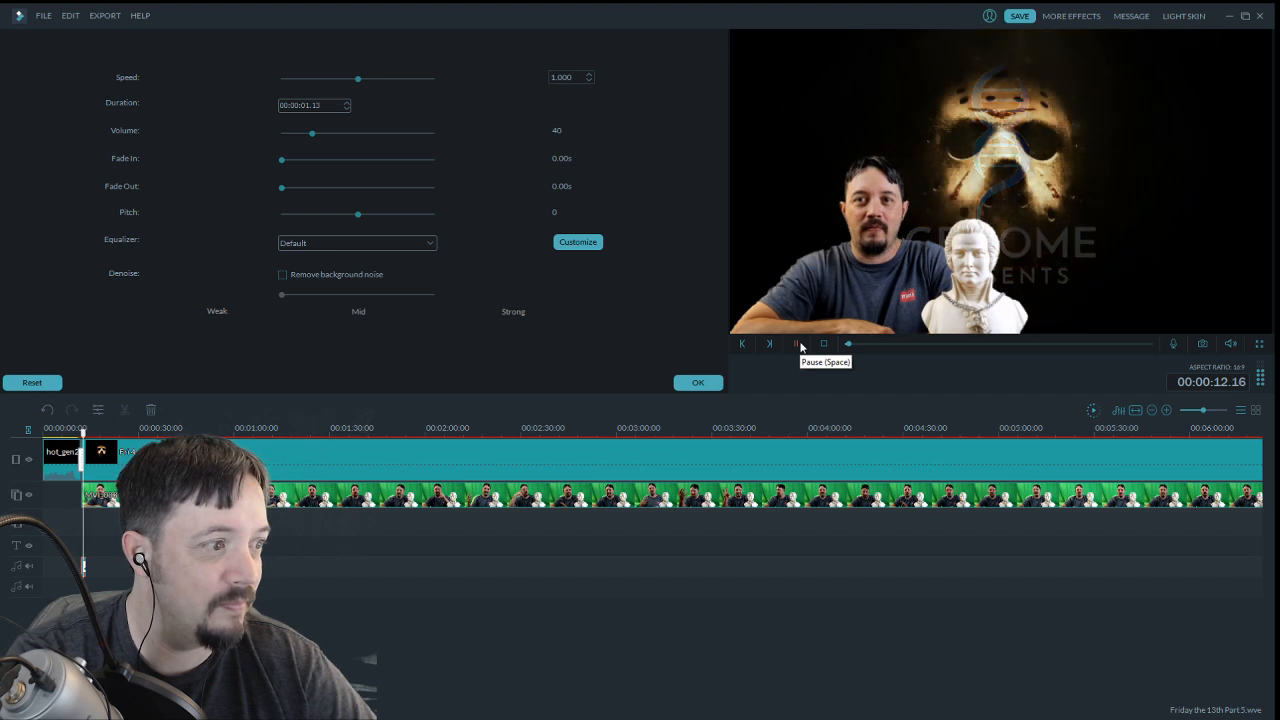
click(800, 345)
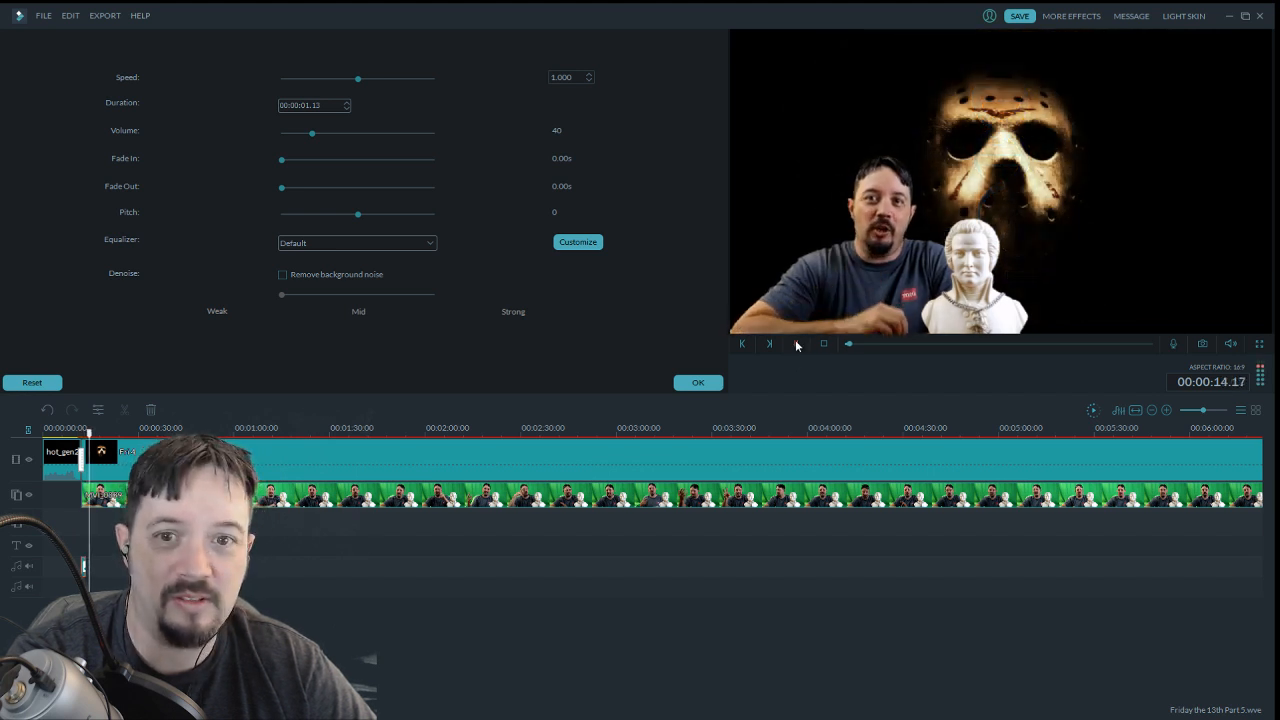
click(1019, 17)
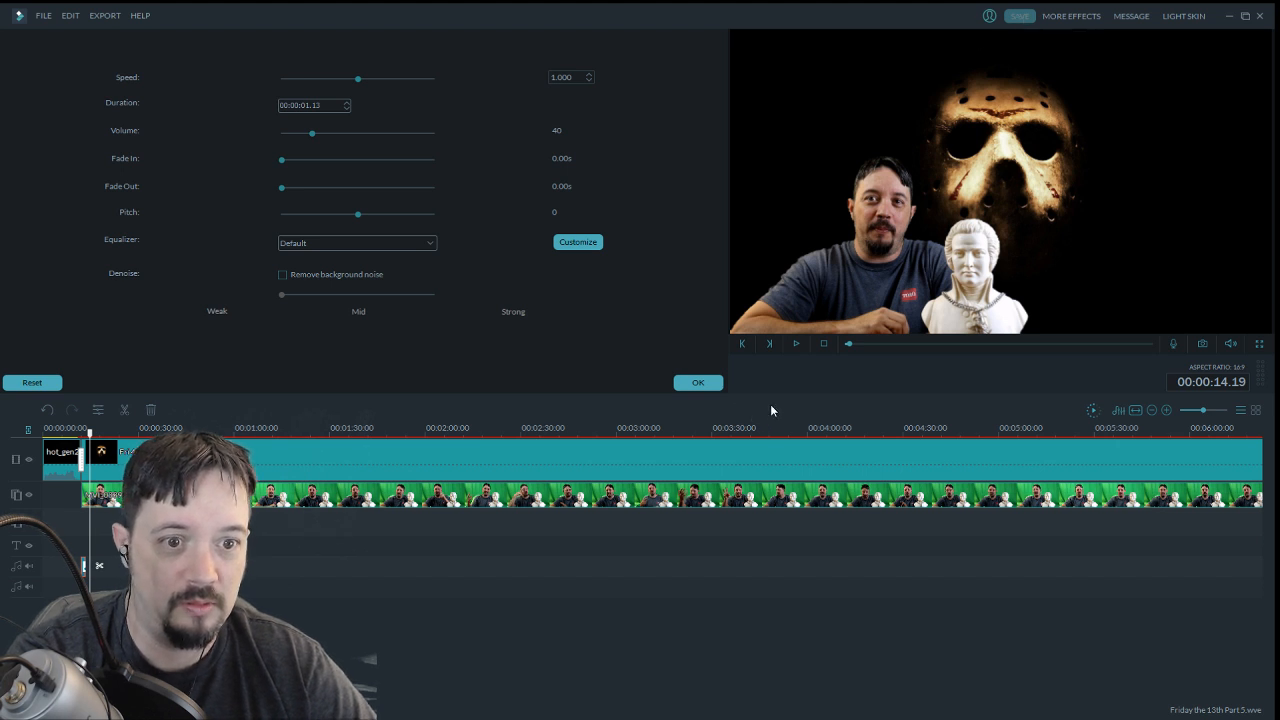
click(698, 382)
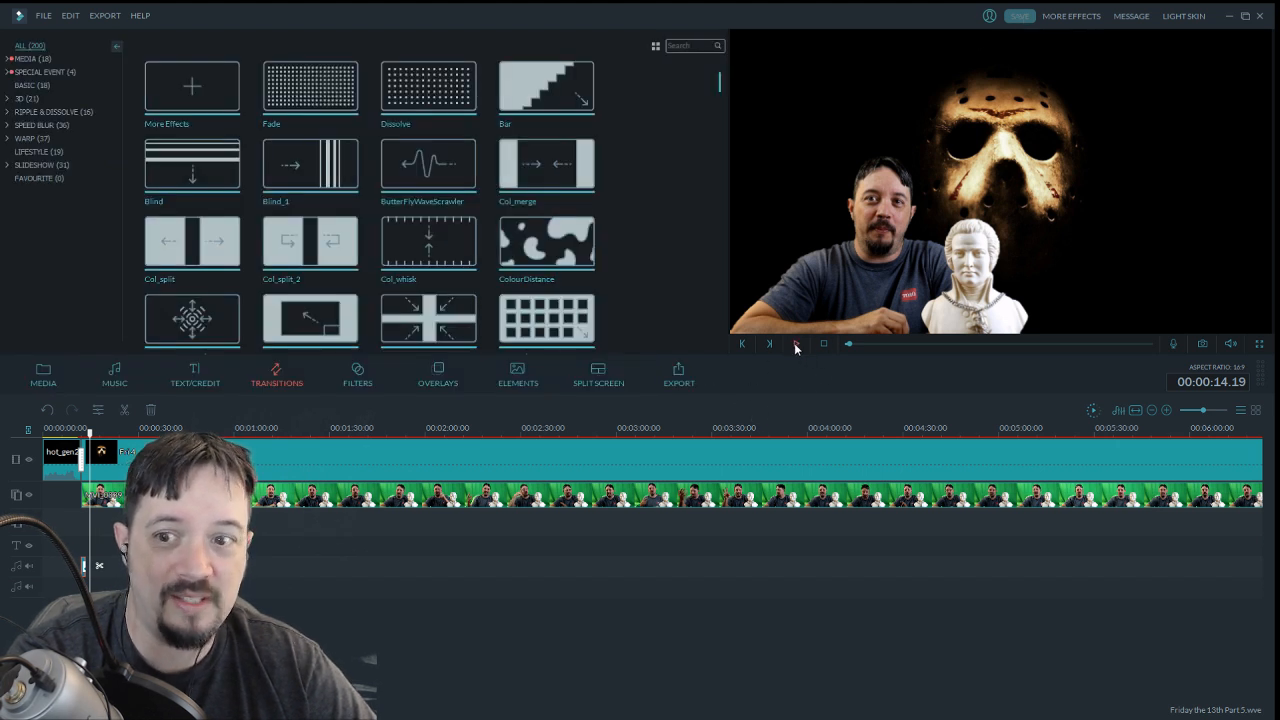
Play through the host footage at a lower preview volume and stop at 00:00:29.24
key(space)
click(43, 375)
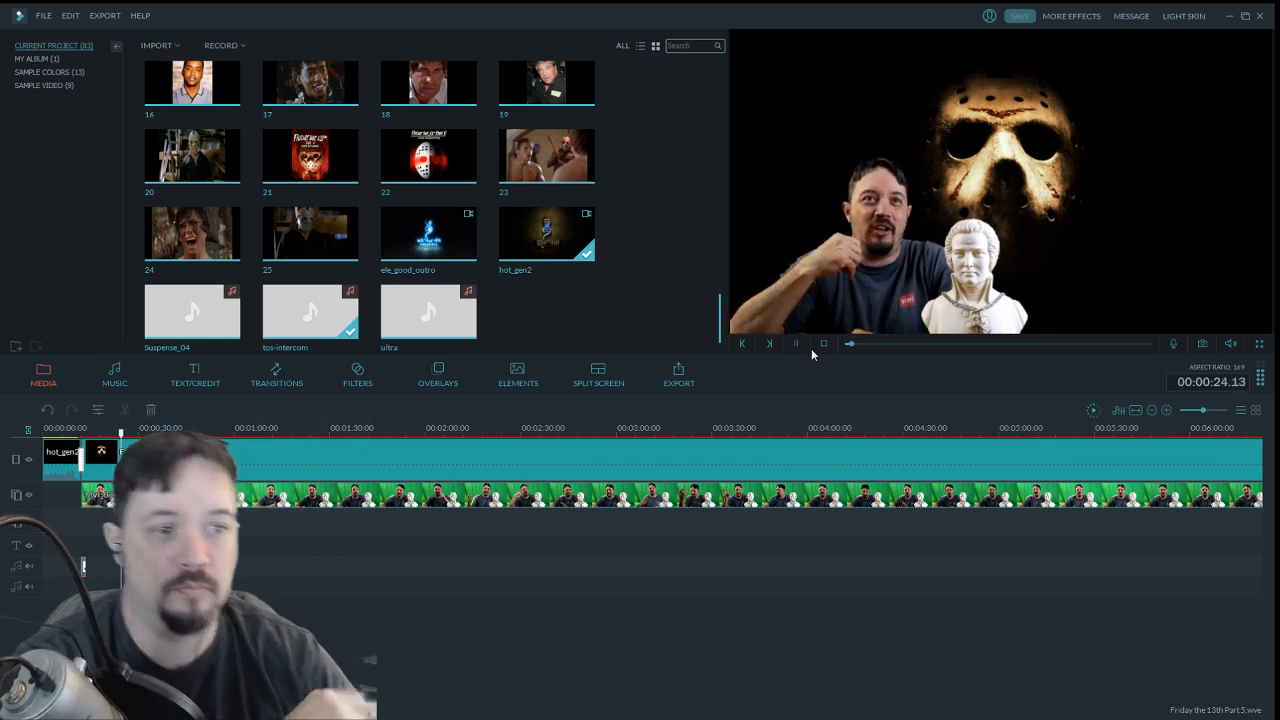
click(1230, 343)
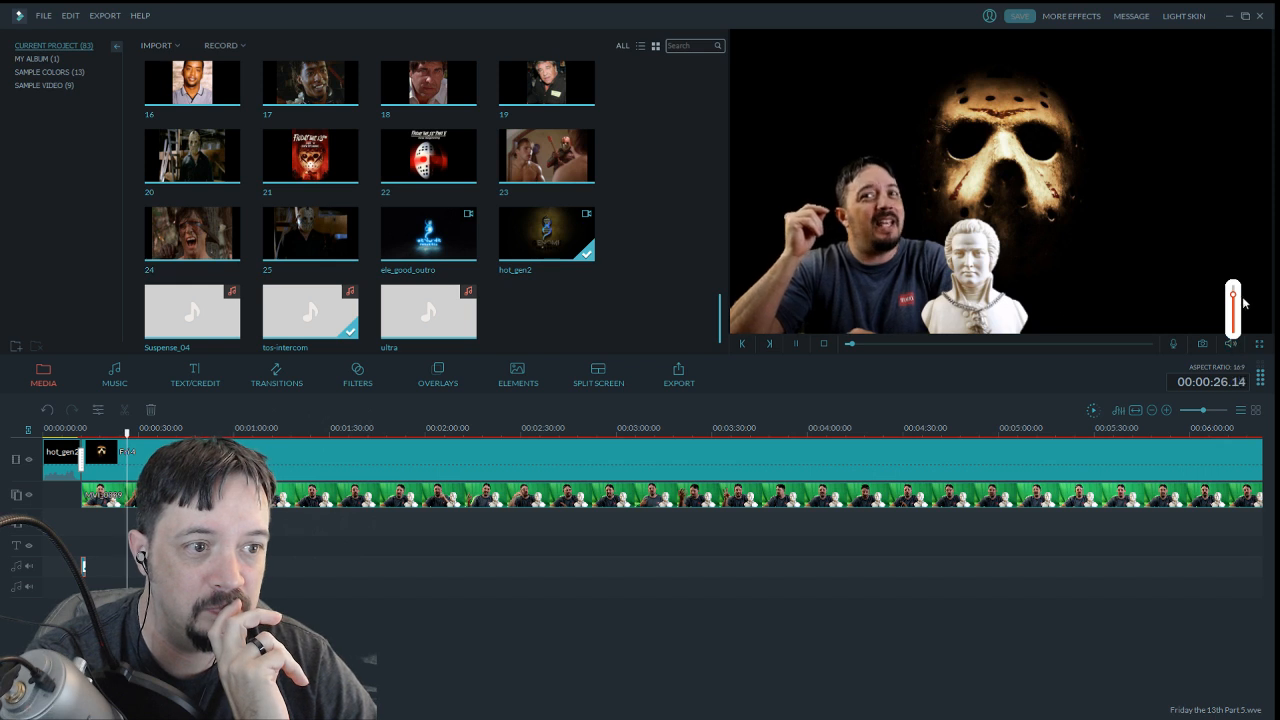
drag(1235, 298, 1236, 318)
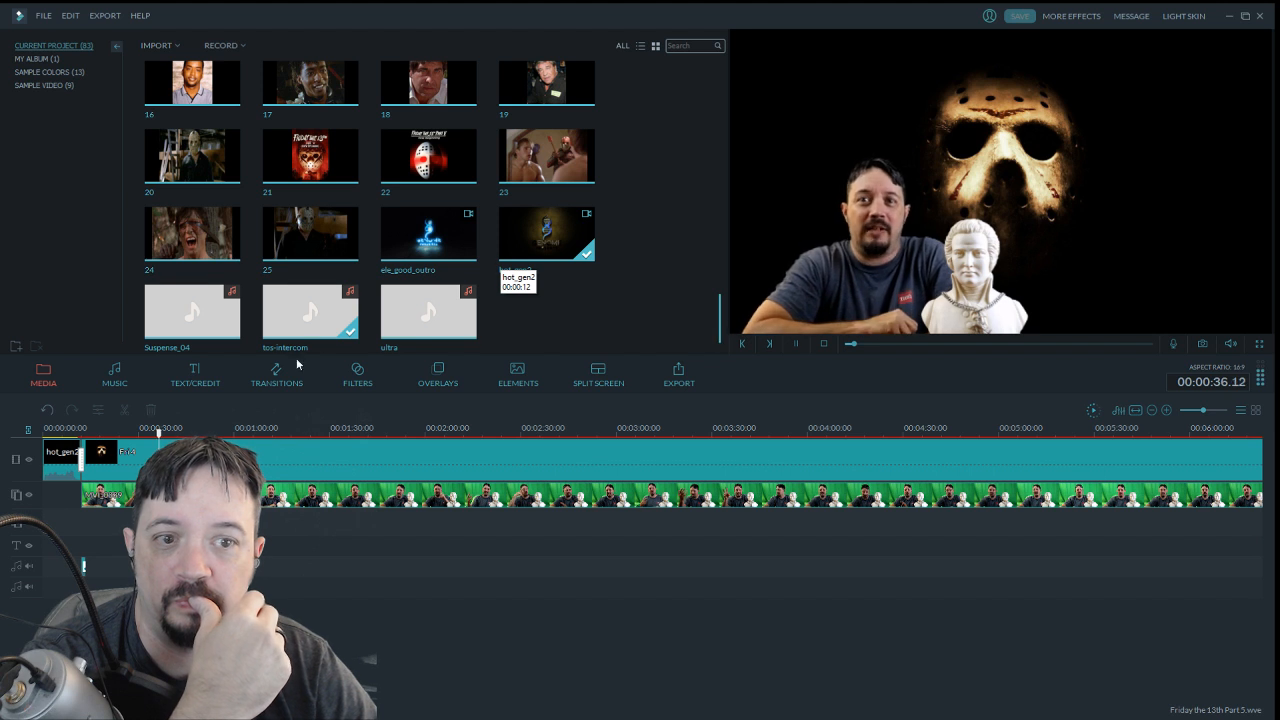
click(107, 428)
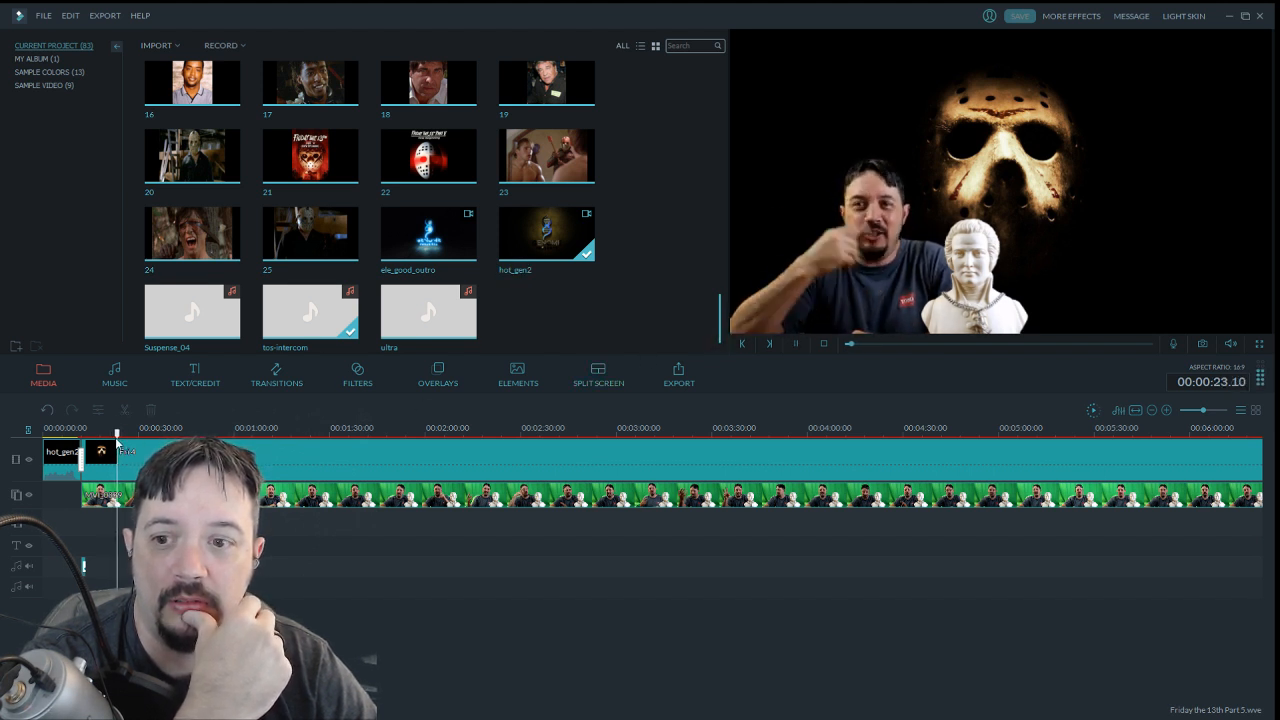
click(797, 344)
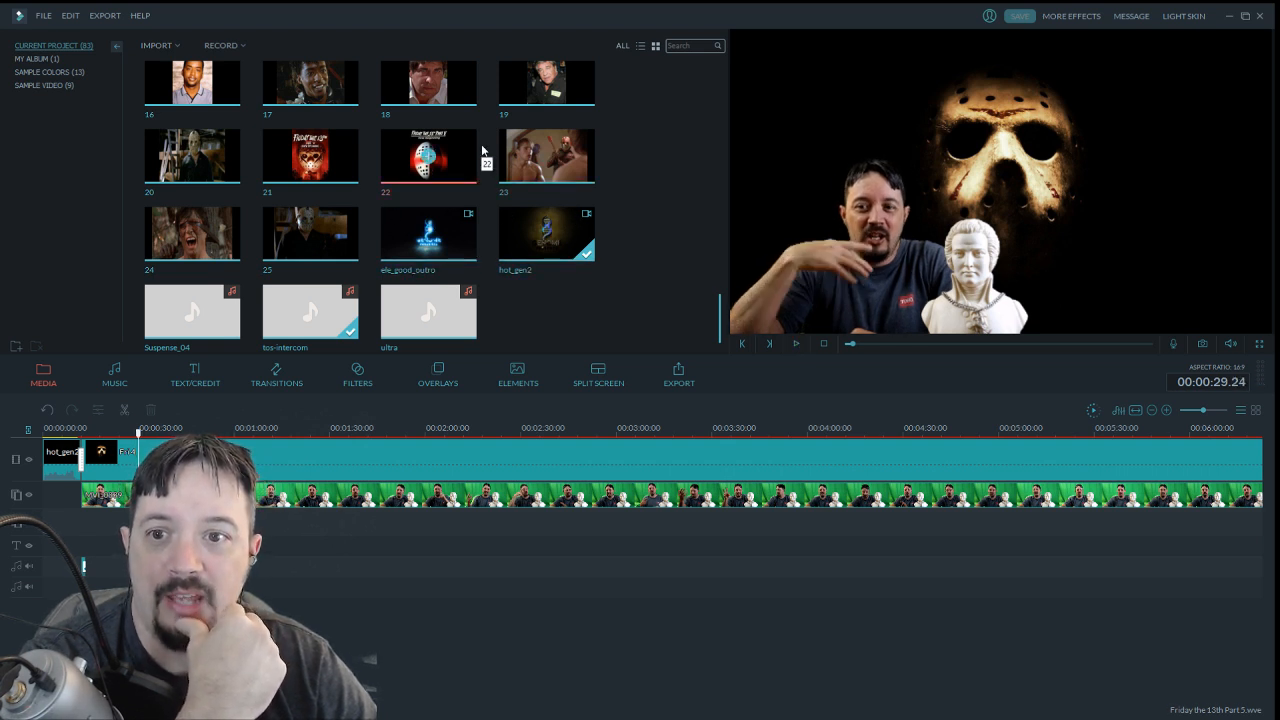
Add the Jason_Mask_Friday_the image on a new overlay track at 00:00:29.24 and shrink it to cover the bust's face
drag(721, 332, 733, 255)
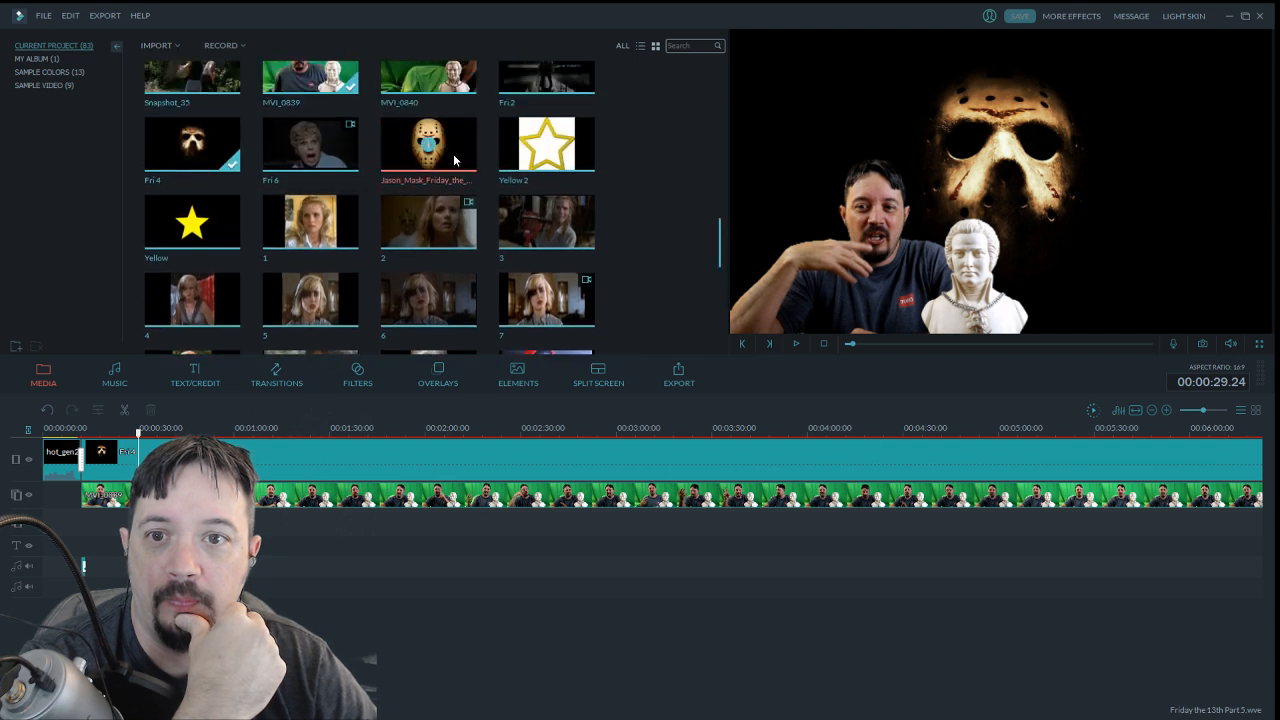
drag(435, 145, 160, 530)
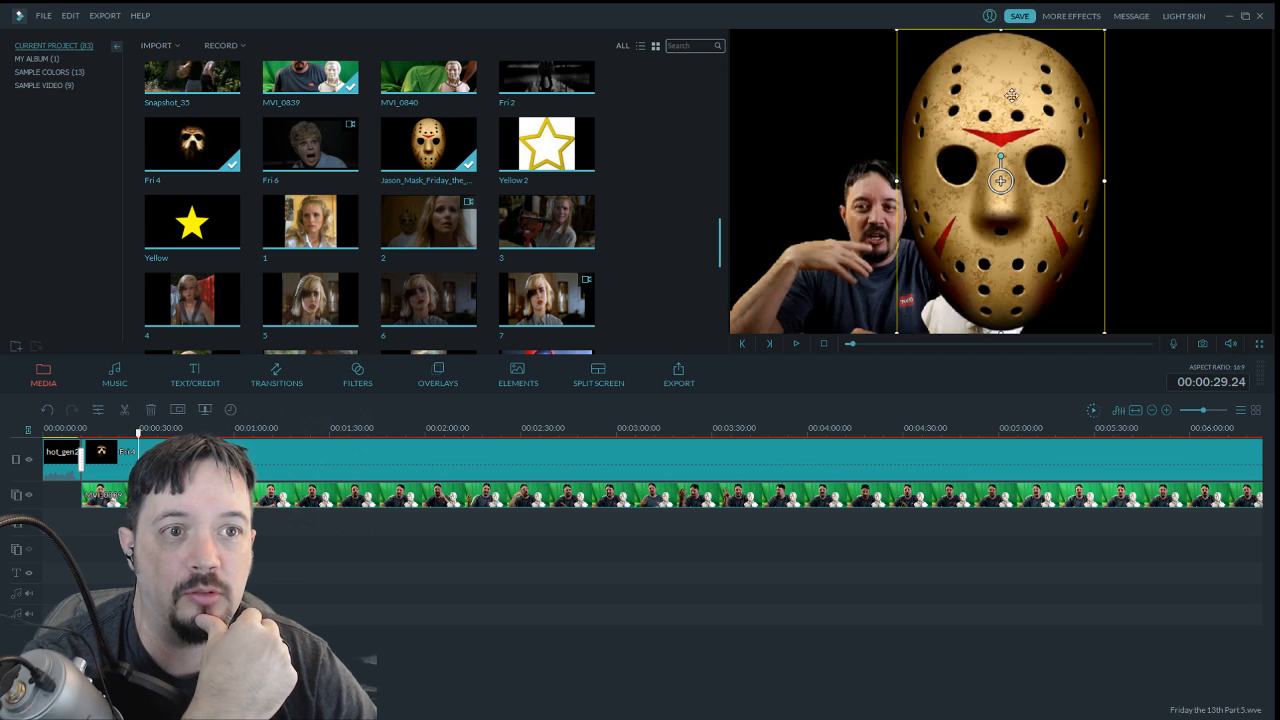
drag(1104, 30, 985, 205)
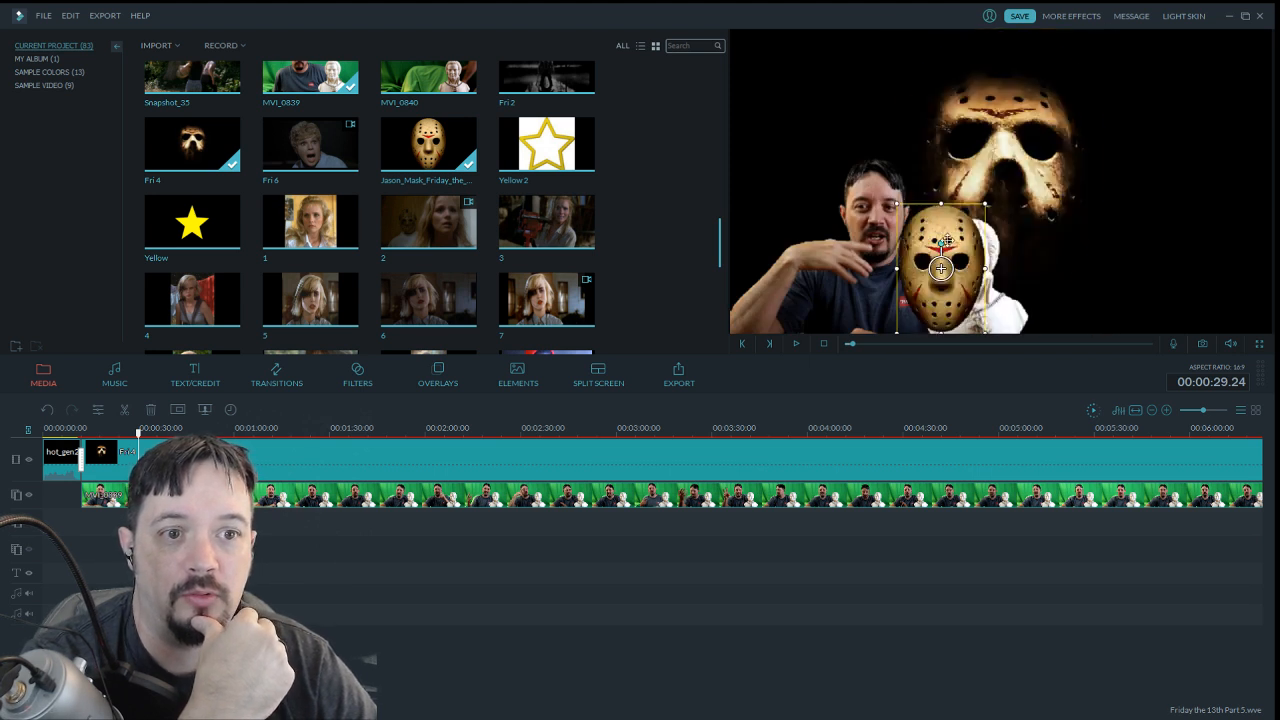
drag(941, 269, 980, 235)
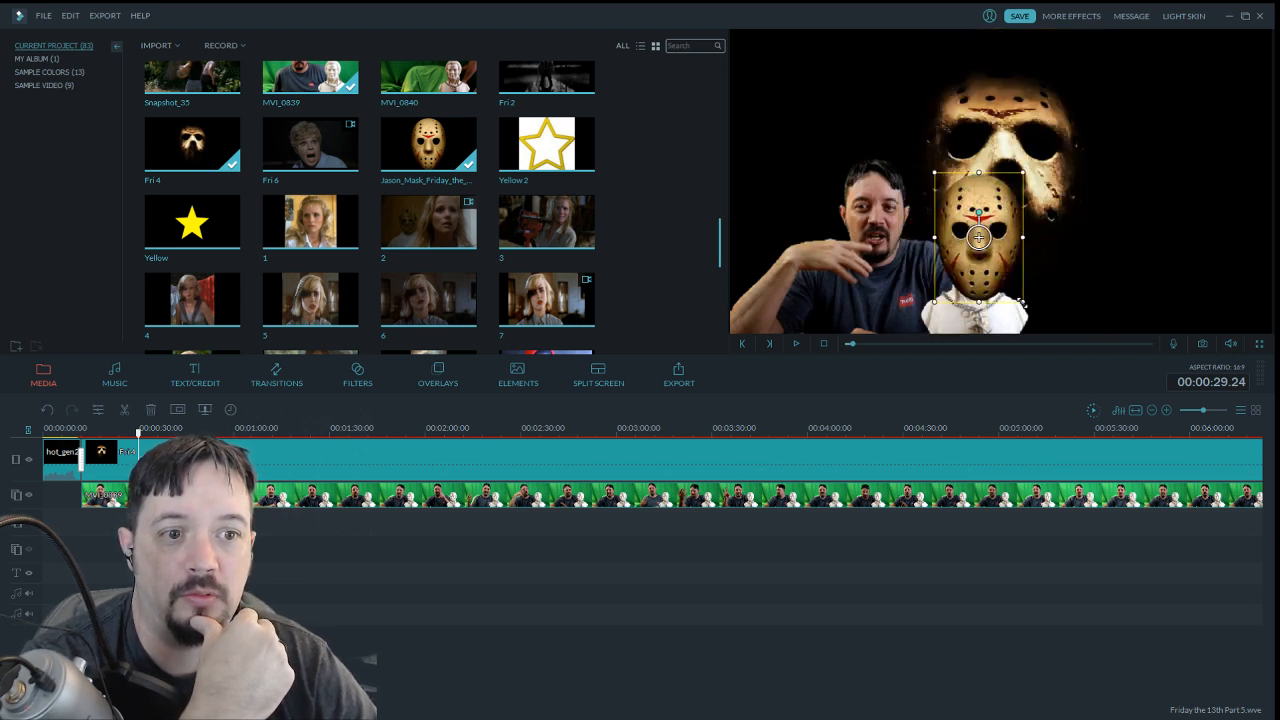
drag(1021, 302, 998, 274)
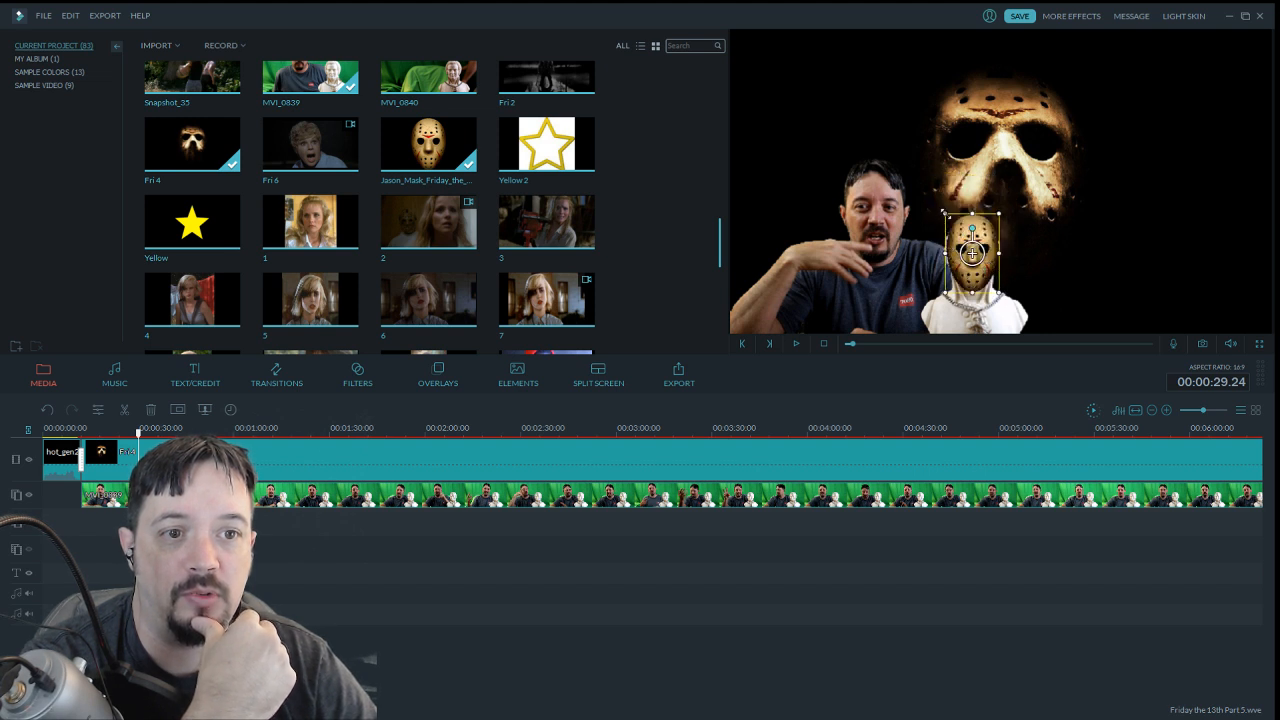
drag(944, 252, 987, 268)
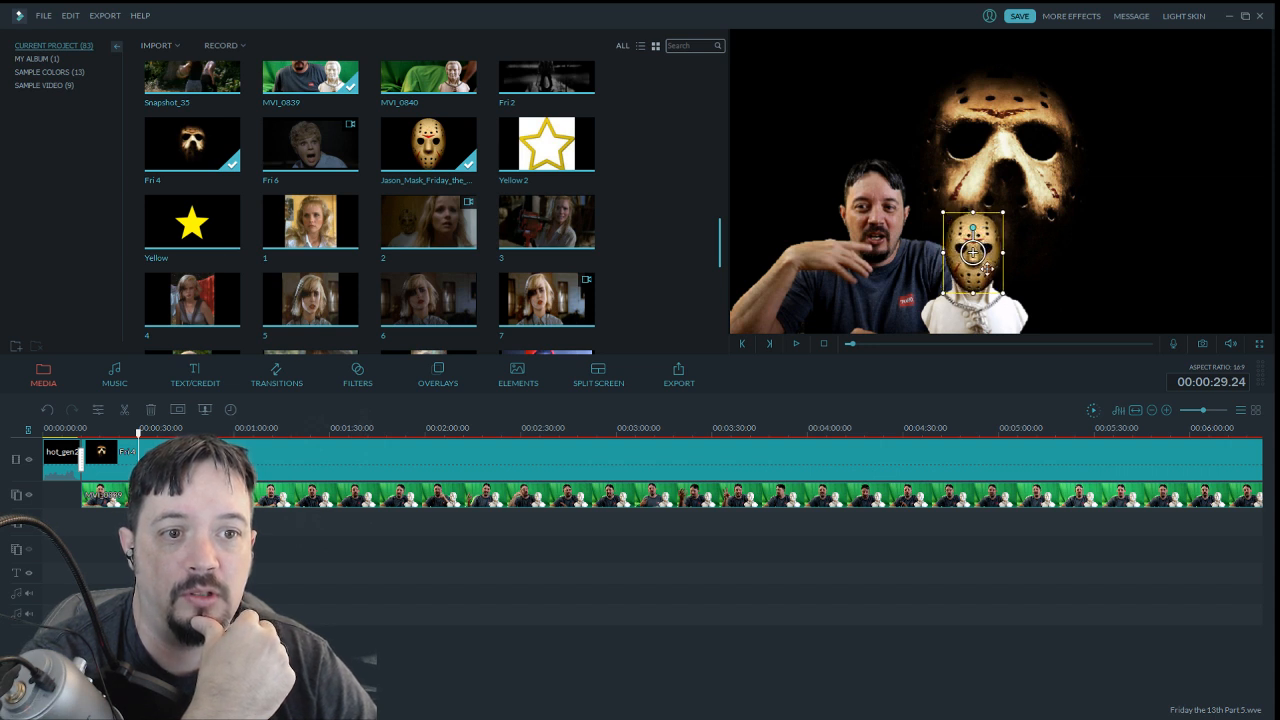
Fine-tune the position of the Jason mask image so it lines up with the bust's face in the preview
click(880, 294)
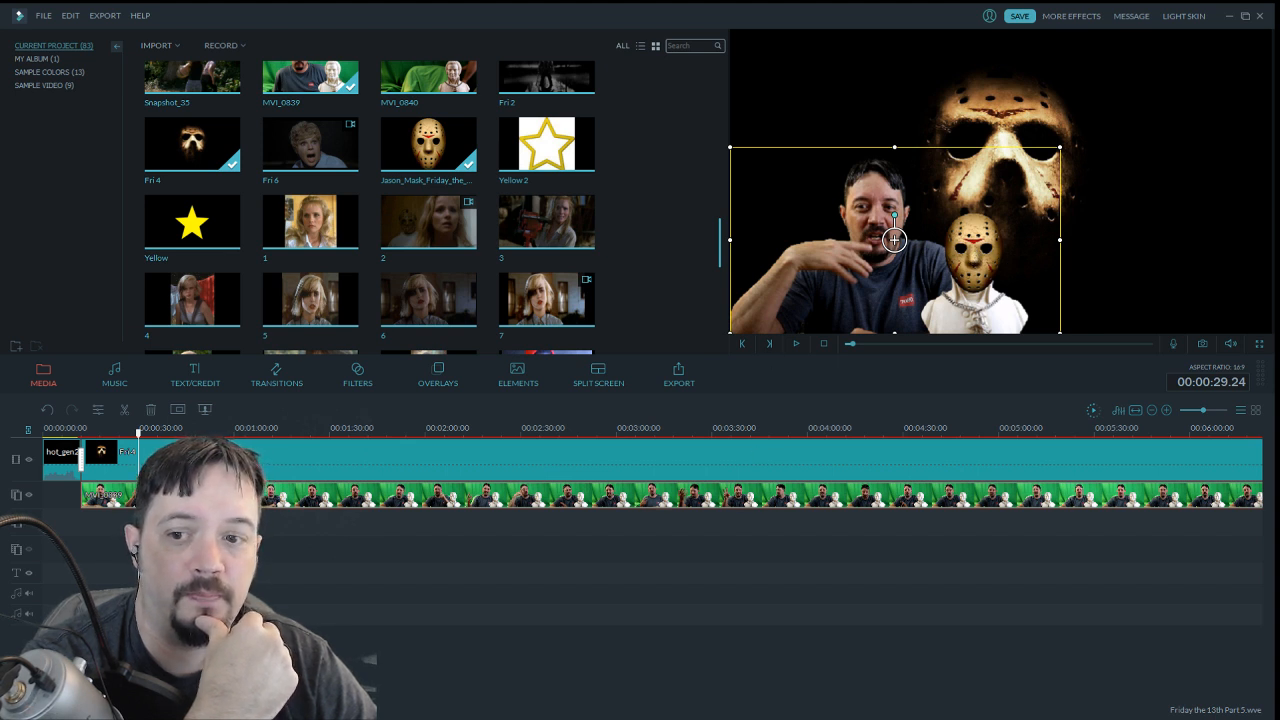
click(972, 252)
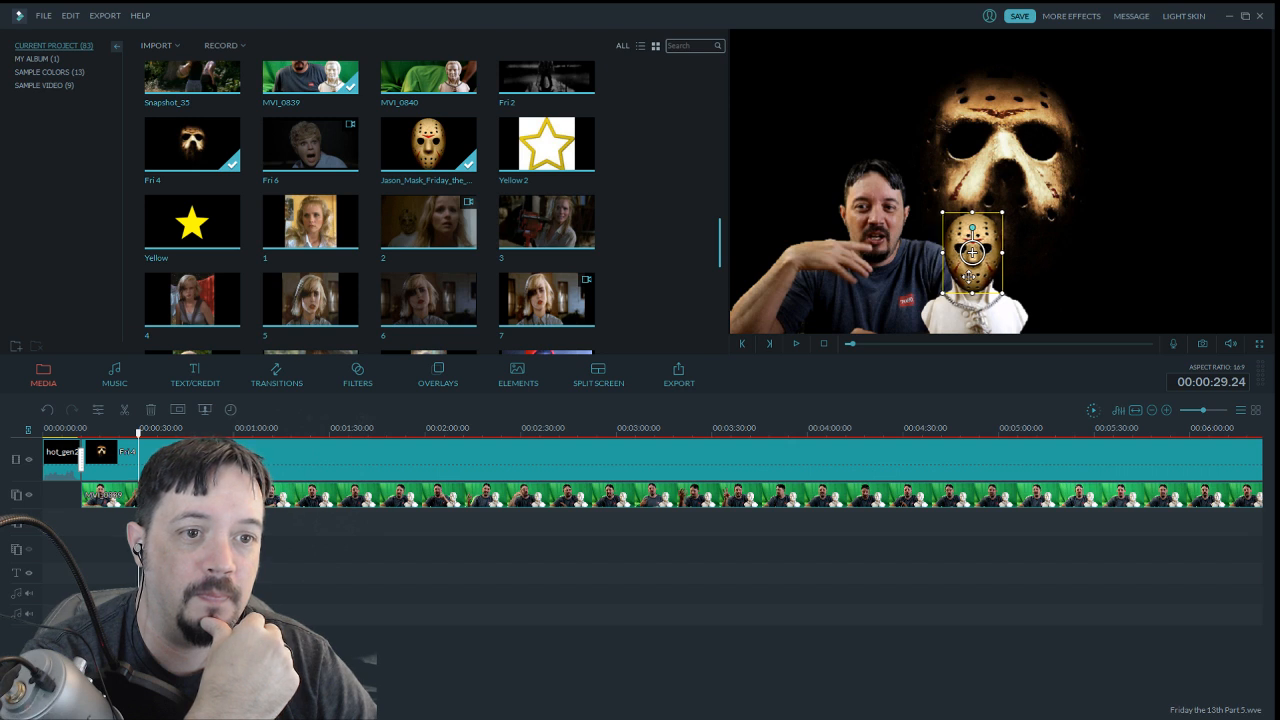
click(878, 283)
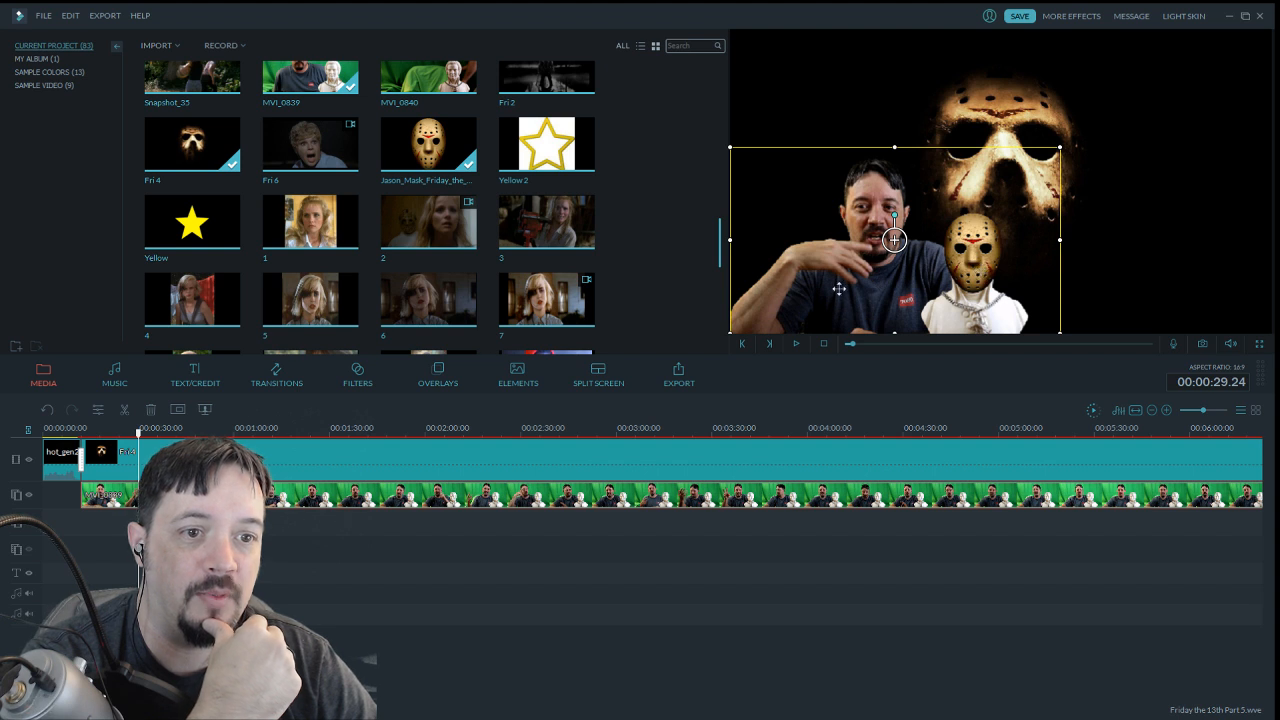
click(972, 252)
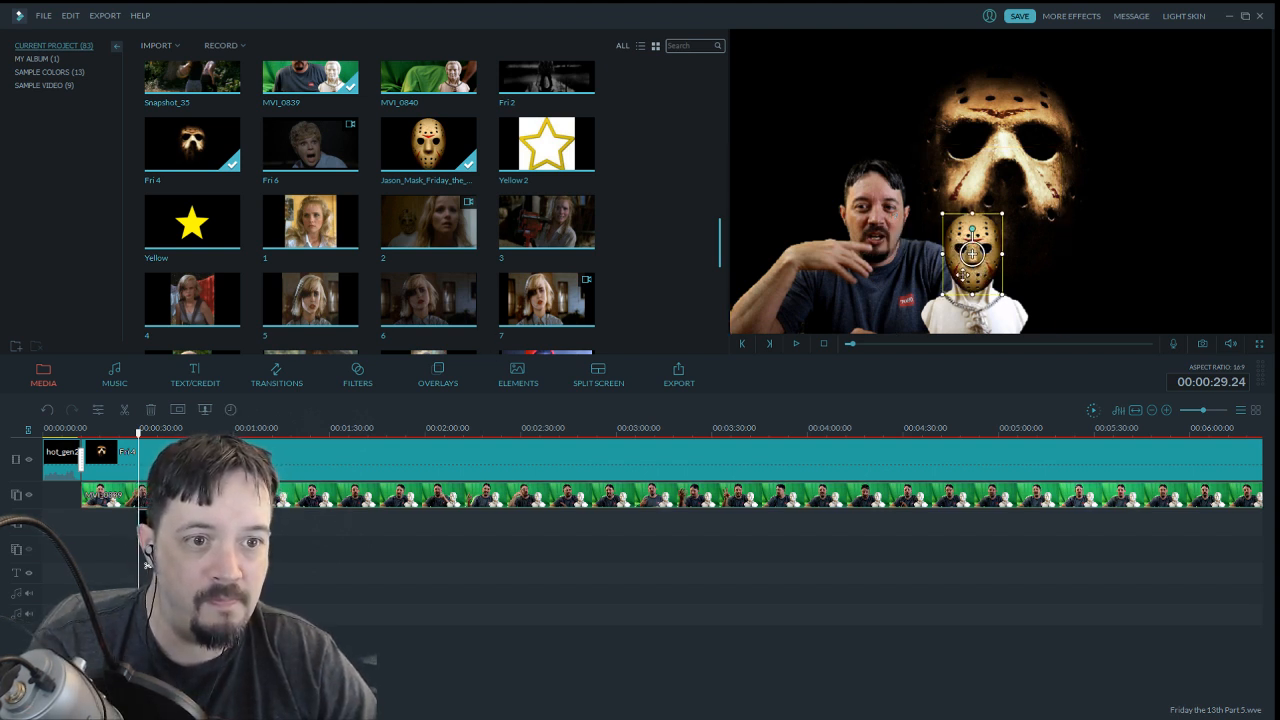
click(1055, 218)
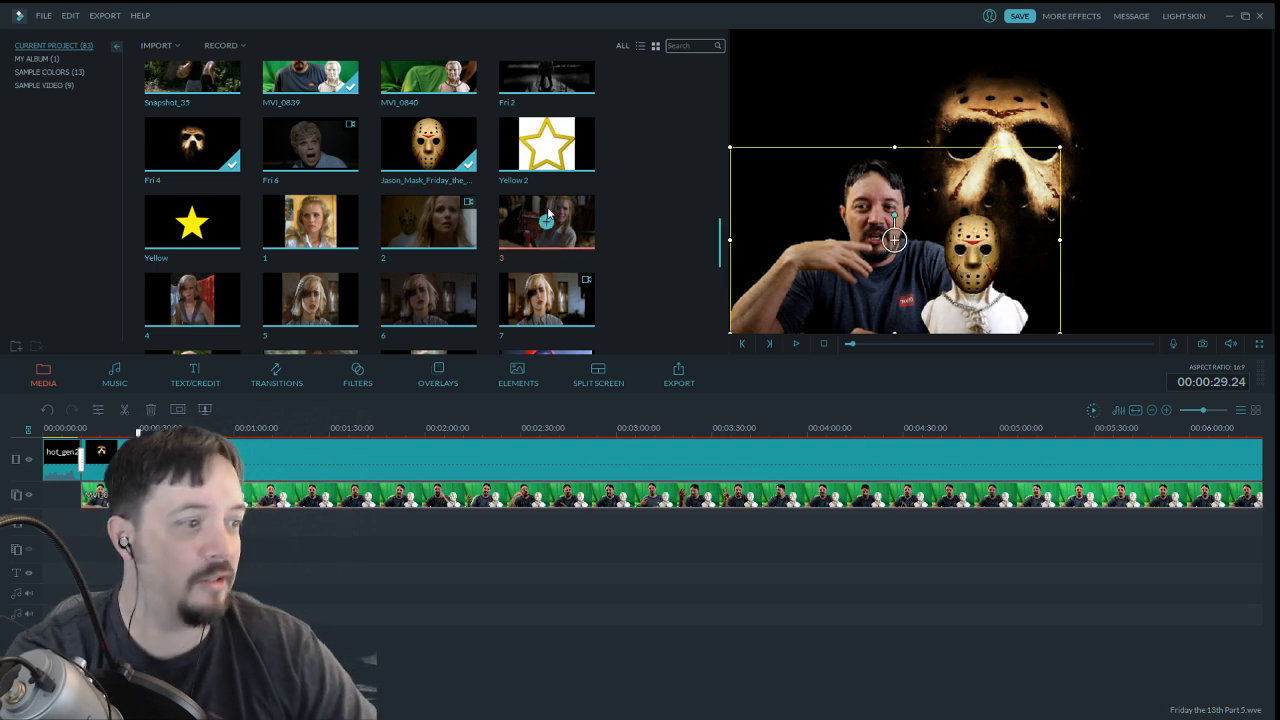
click(250, 580)
click(972, 253)
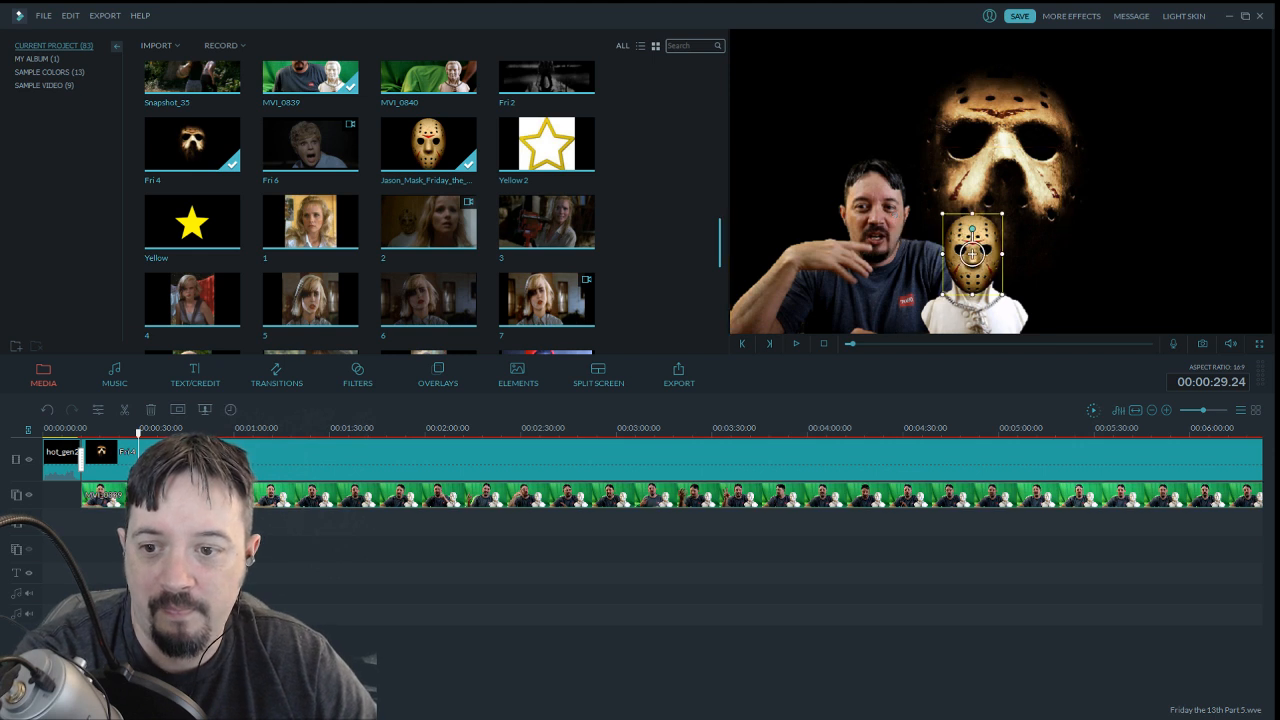
Extend the Jason mask overlay and the Fri 4 background to the end of the host footage at 00:22:27.18
drag(140, 532, 280, 543)
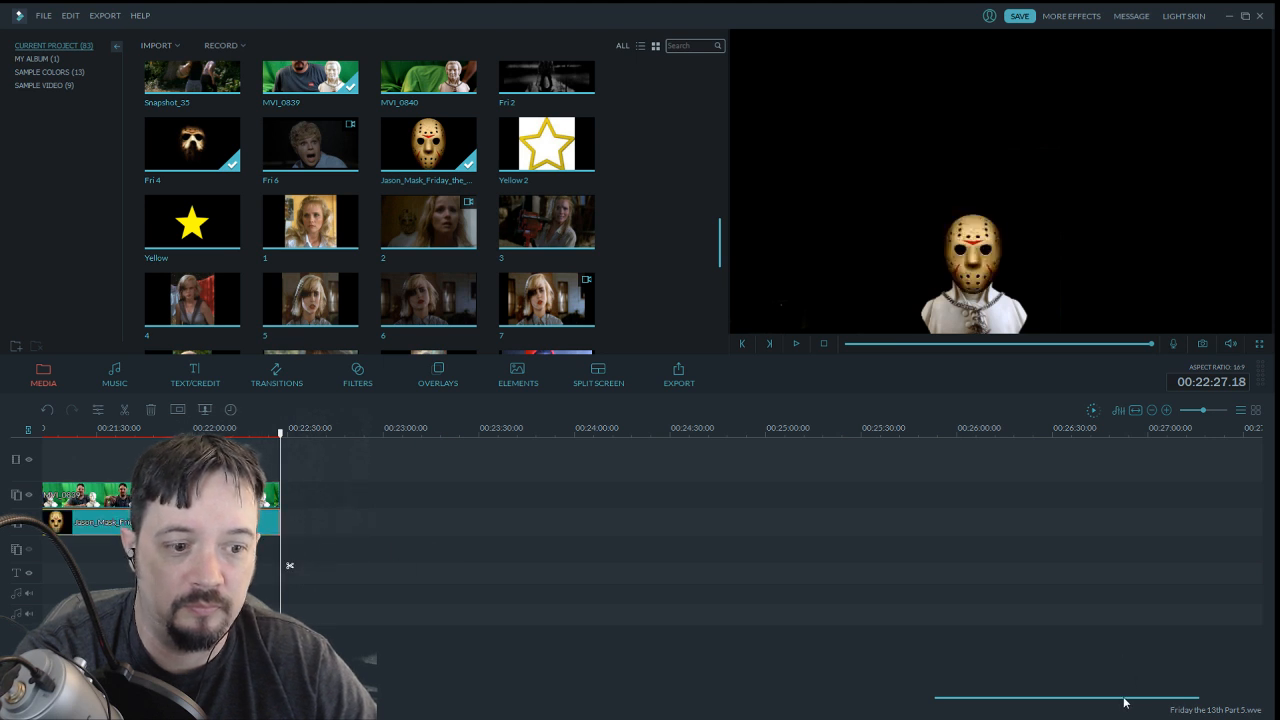
drag(1124, 703, 457, 640)
click(287, 430)
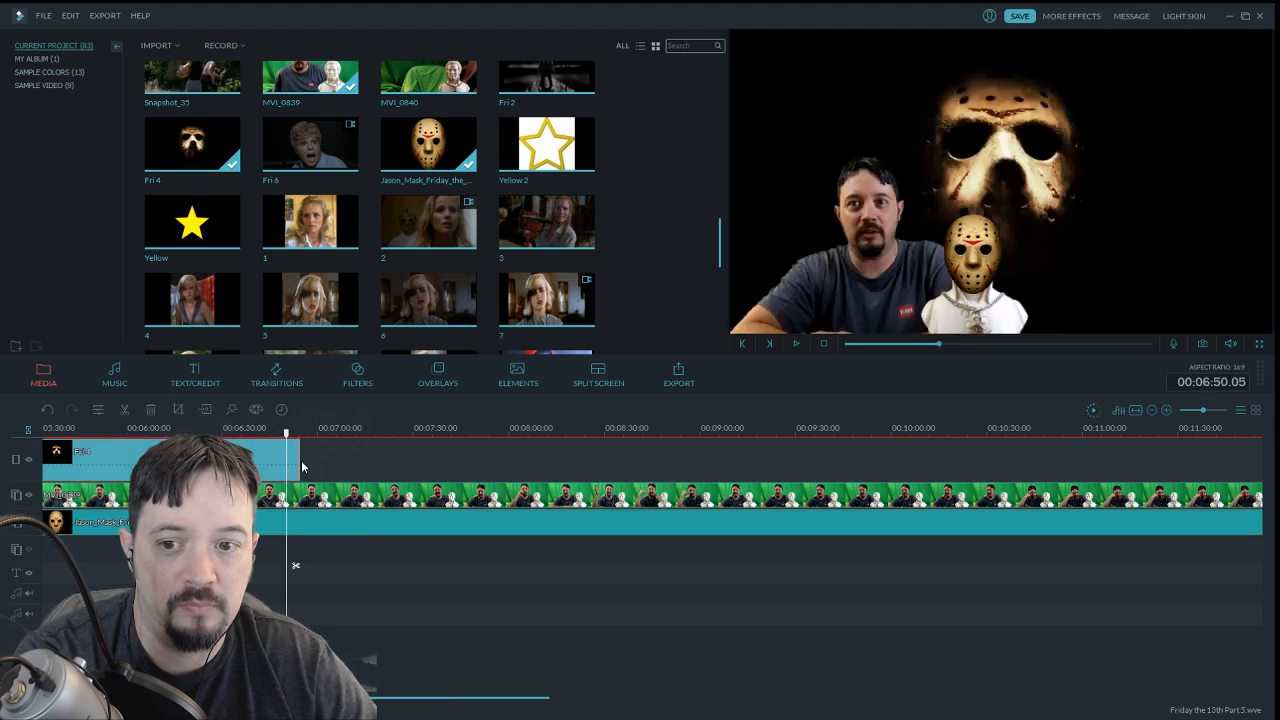
click(920, 458)
click(1210, 456)
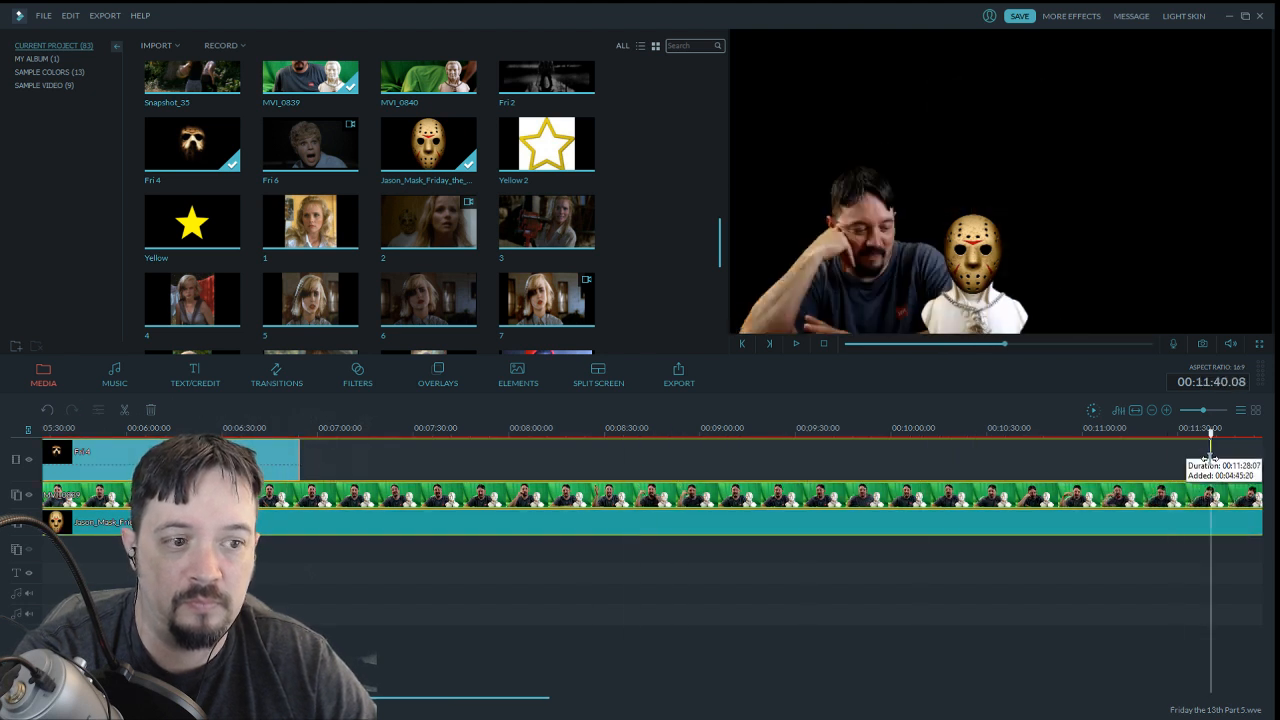
click(1250, 460)
drag(1250, 460, 884, 468)
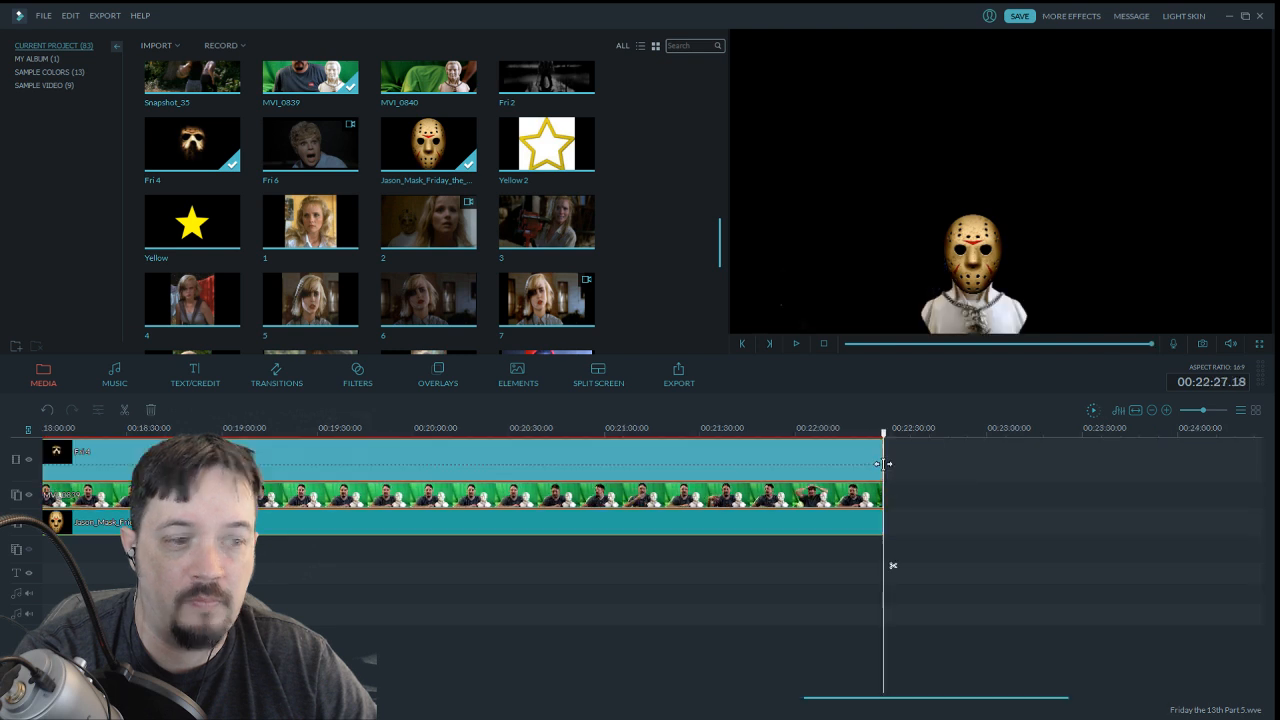
Play back the section from 00:00:29.16 to check the mask's appearance on the bust, stopping at 00:00:43.05
click(850, 344)
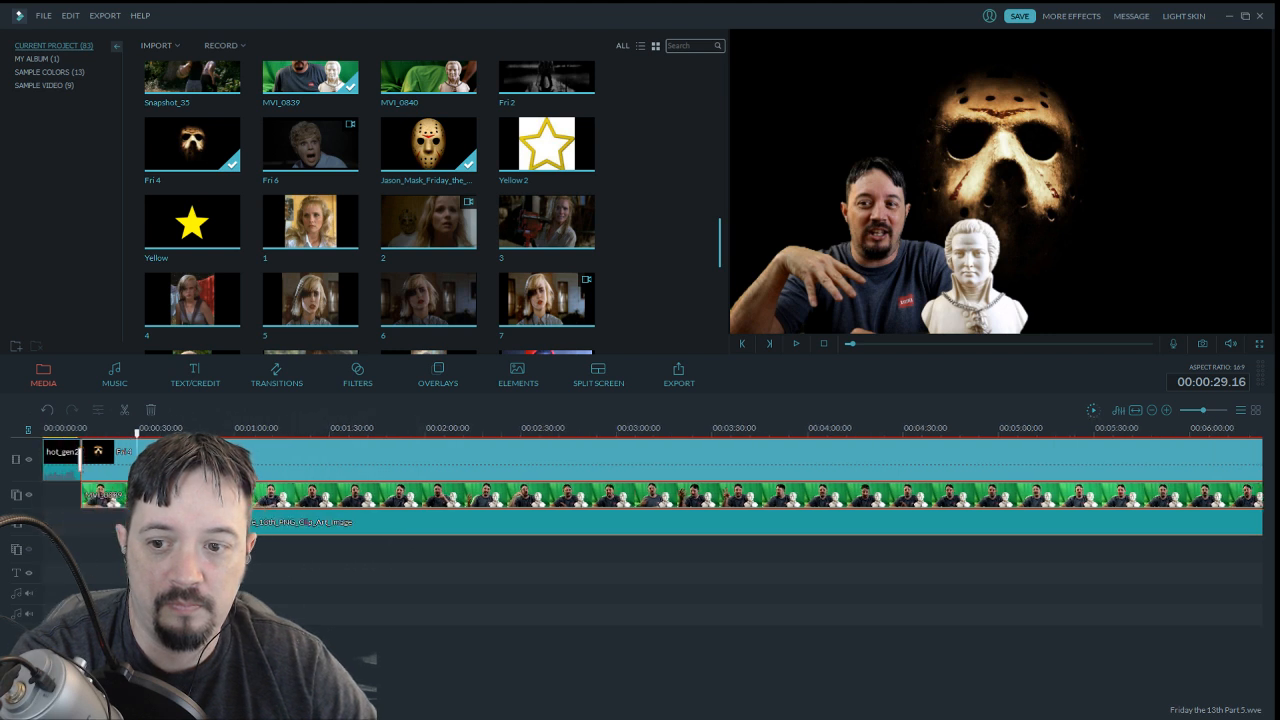
click(796, 344)
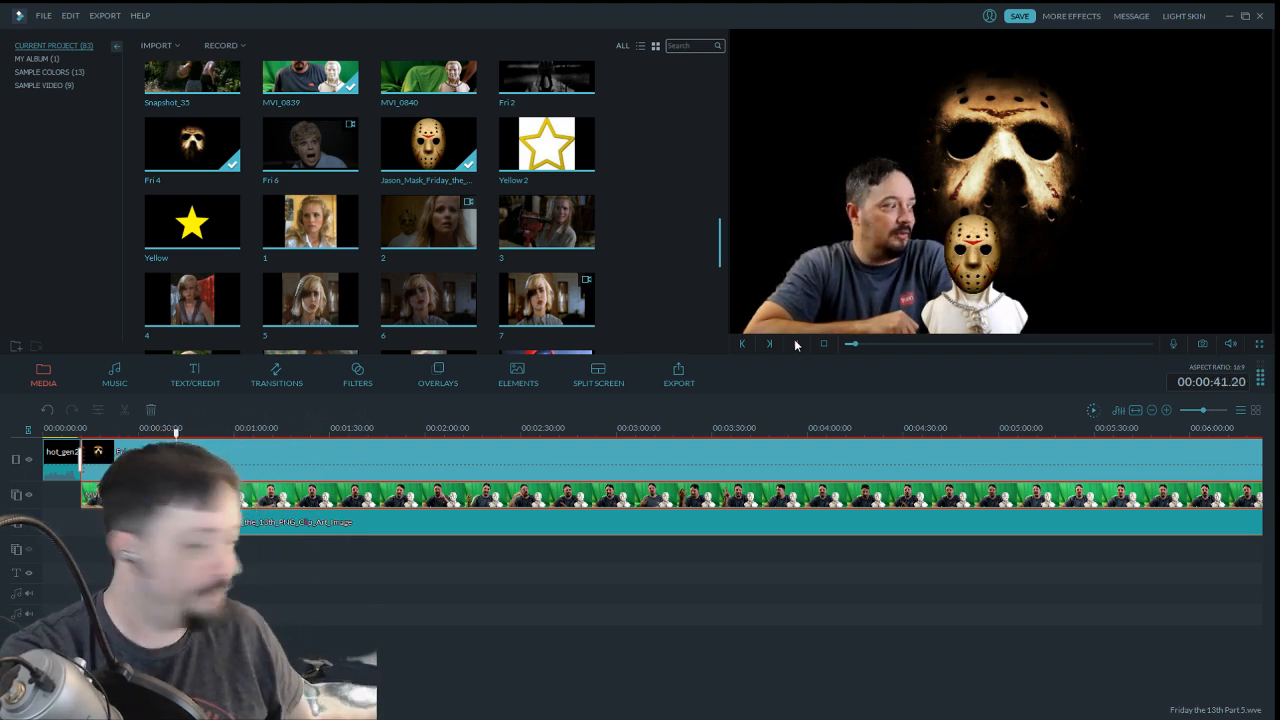
click(796, 344)
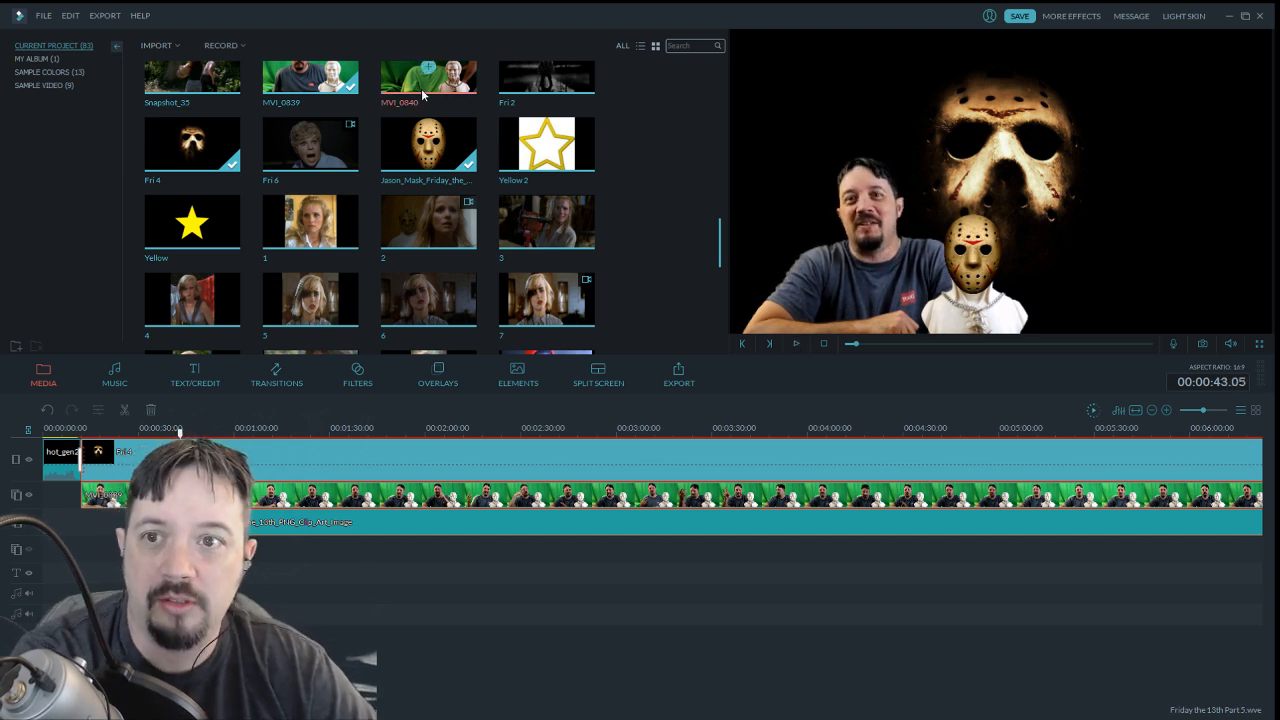
Import image 1, the Friday the 13th: The Final Chapter poster, from the Part 4 folder inside Fridays on the Desktop
click(180, 46)
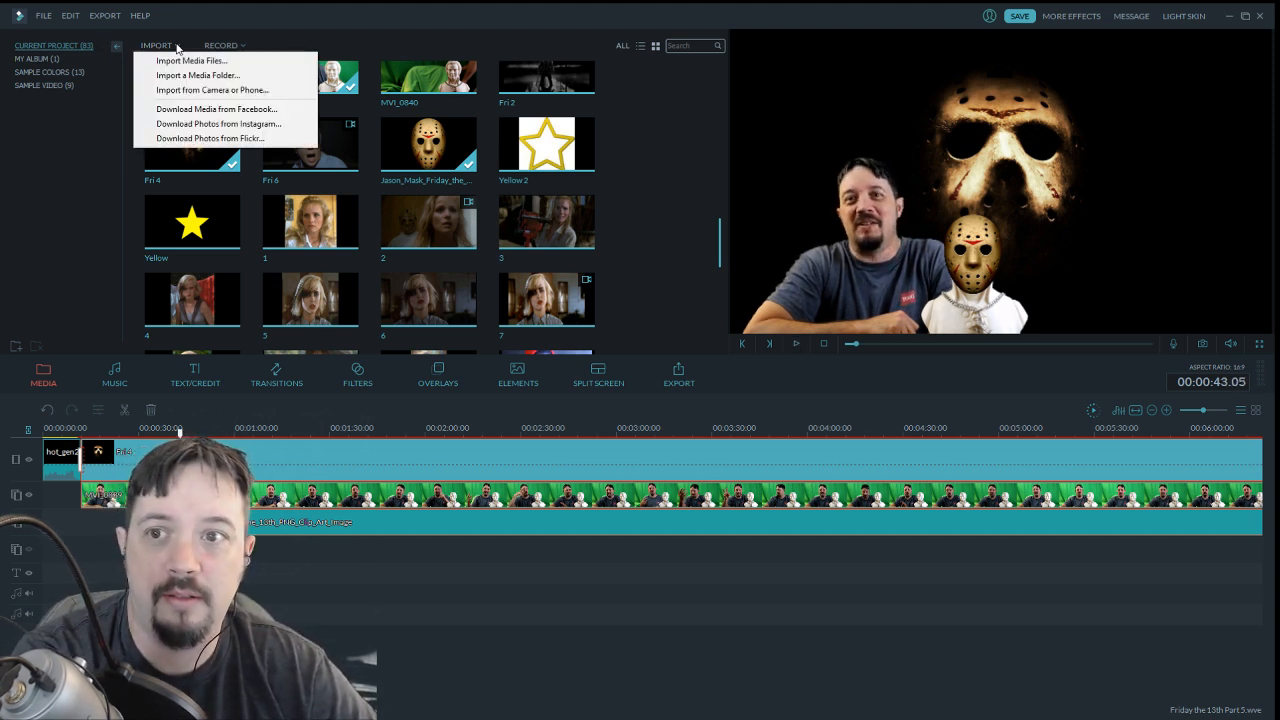
click(181, 61)
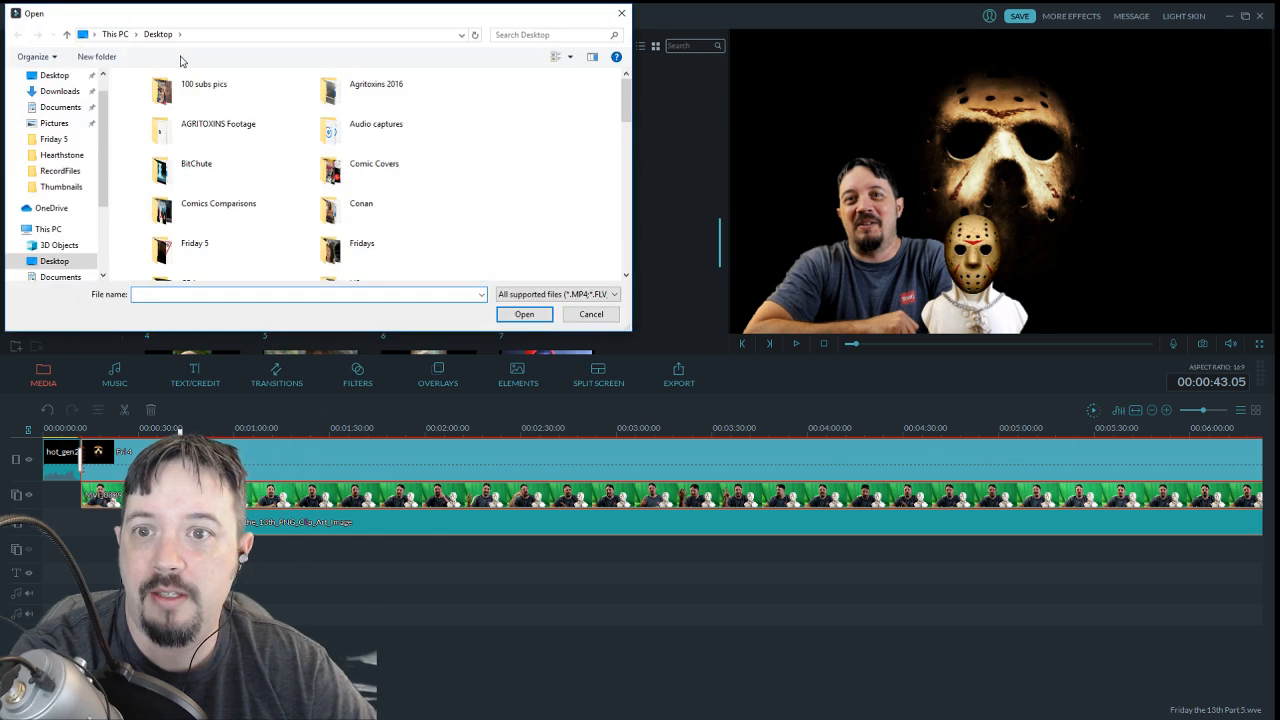
double_click(350, 248)
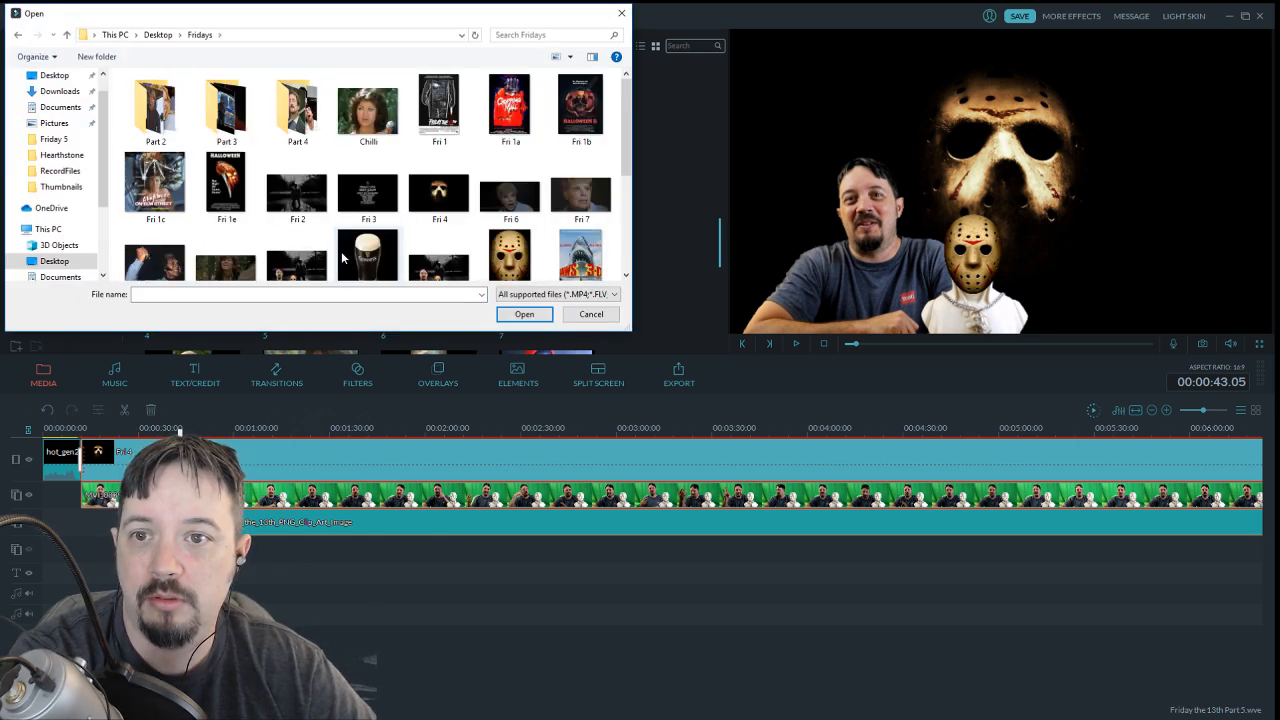
double_click(298, 108)
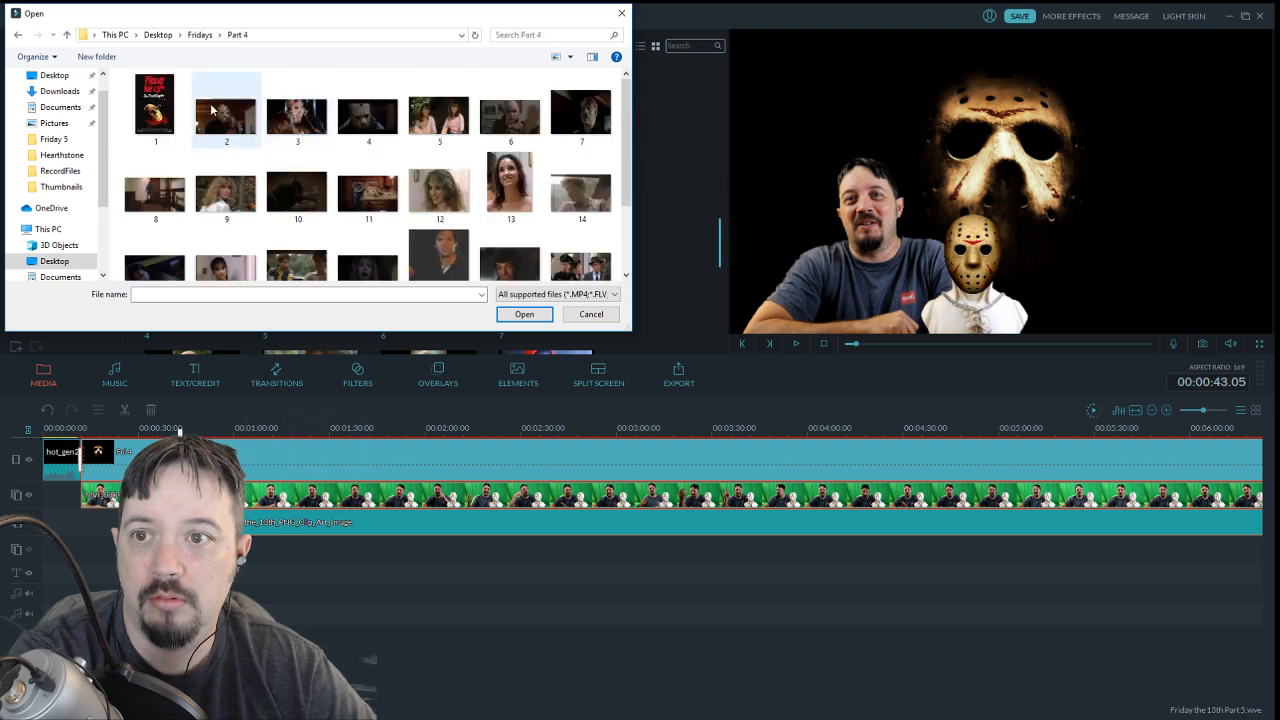
double_click(156, 104)
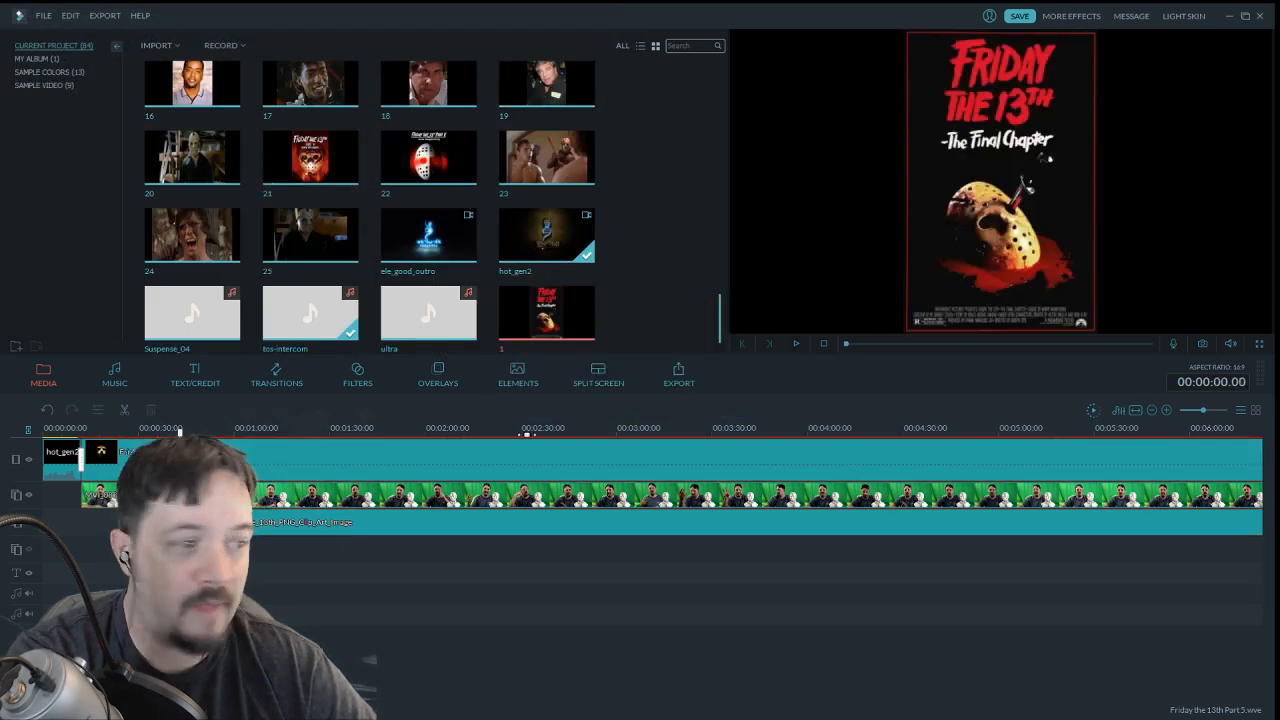
Play the host footage from 00:00:33.14 to 00:00:41.01 and add the Final Chapter poster on a new overlay track there
click(160, 430)
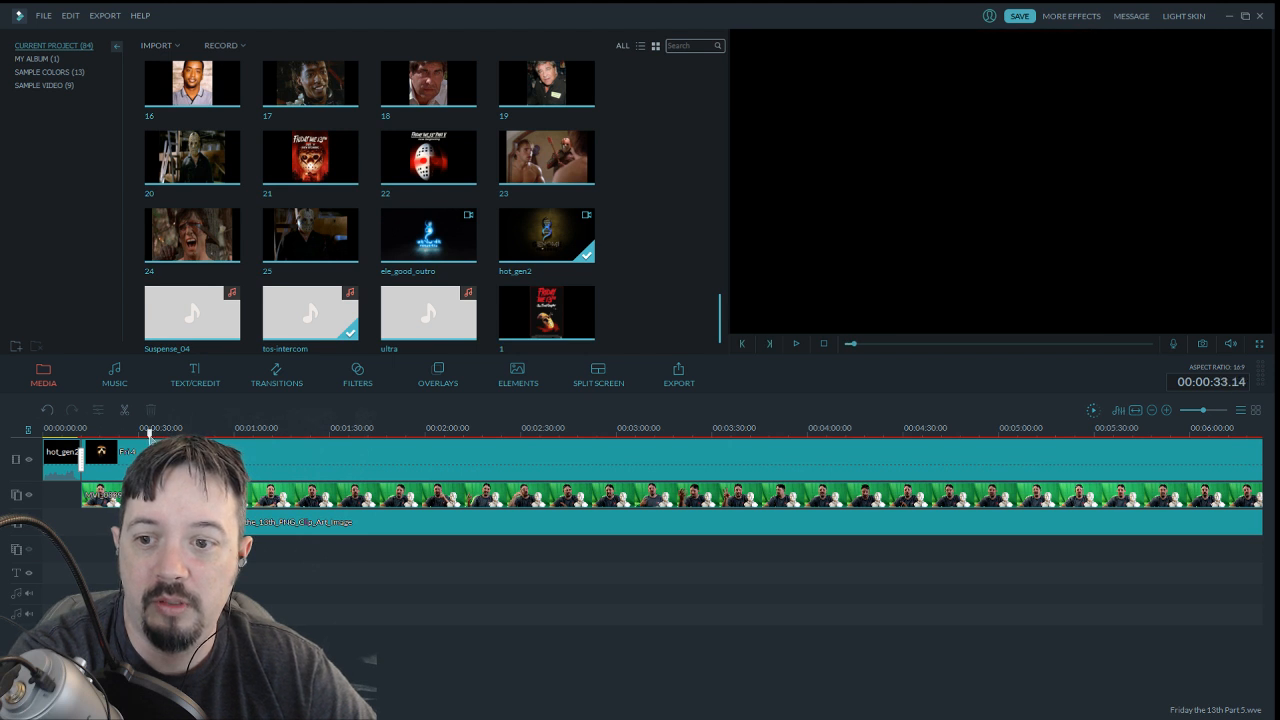
click(796, 345)
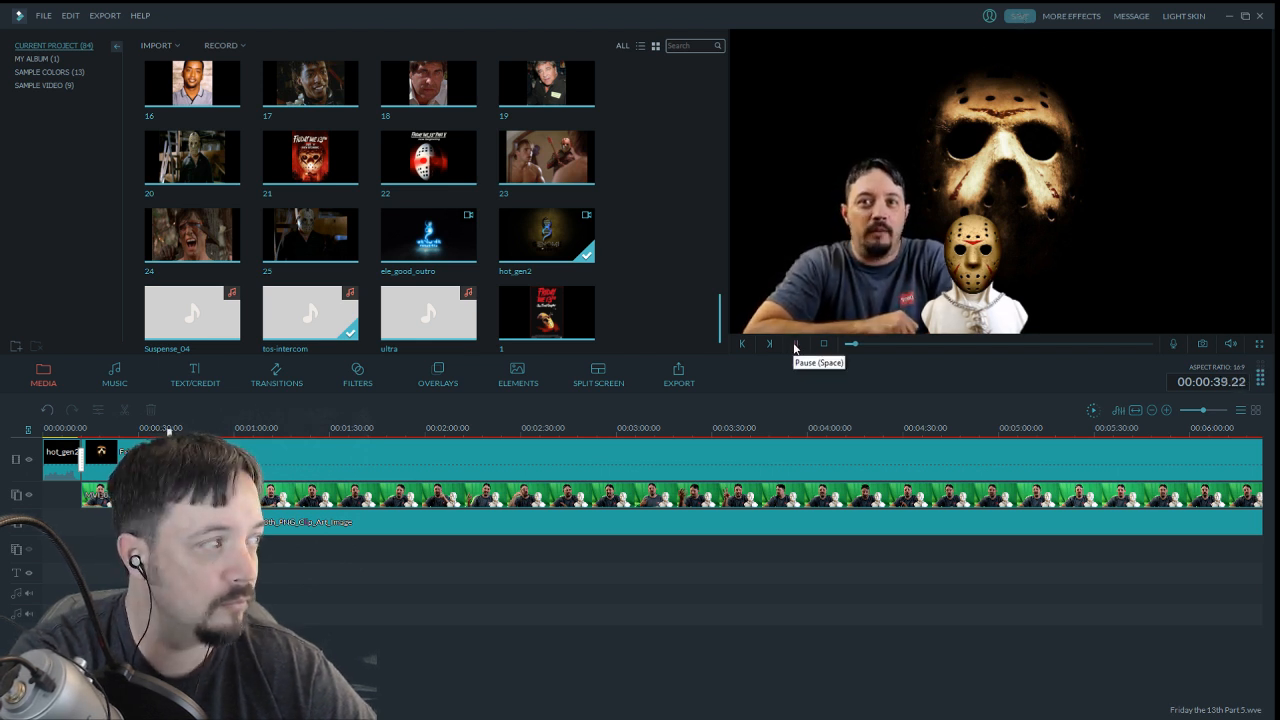
click(796, 345)
click(586, 321)
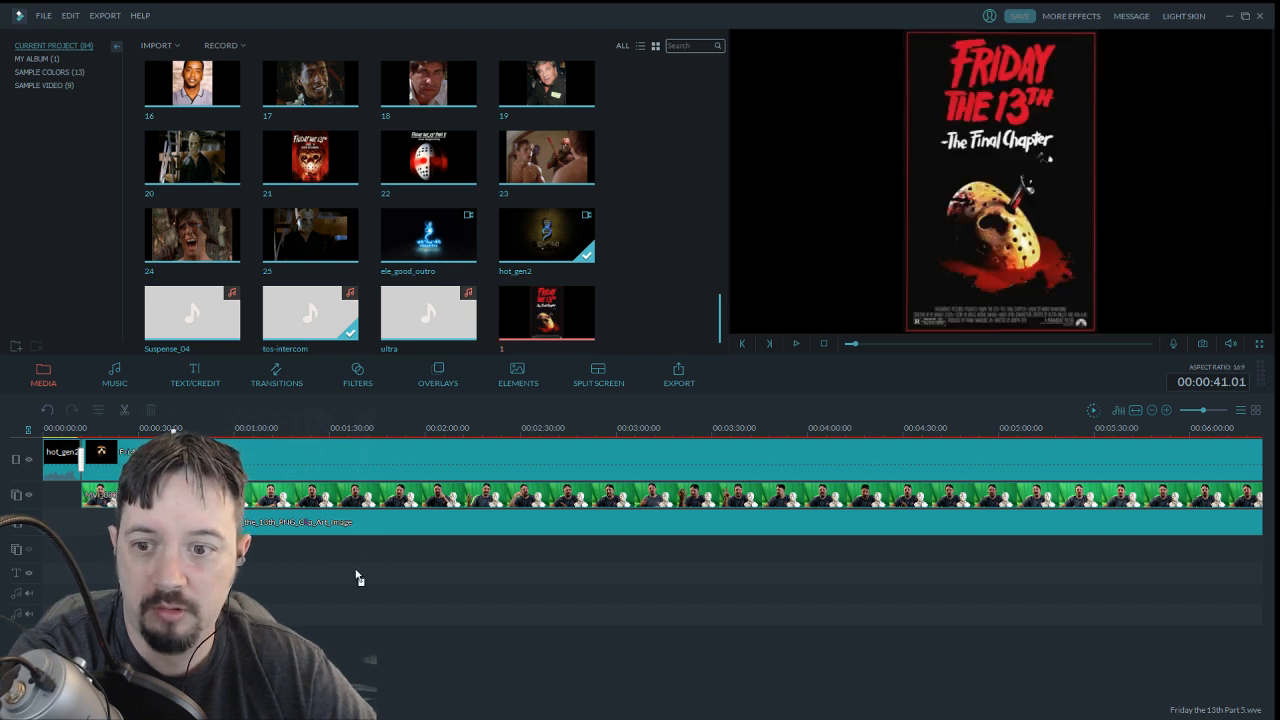
click(174, 430)
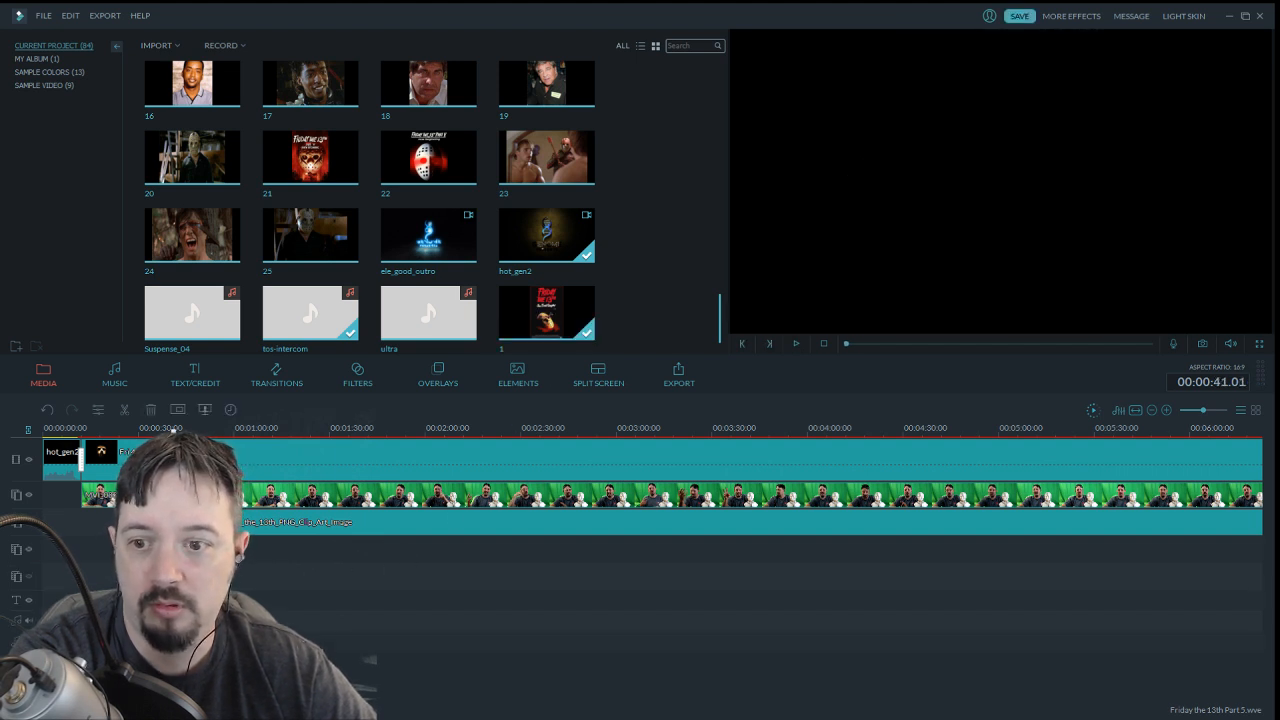
Apply the To the Left 2 motion to the Final Chapter poster and move it to the right edge of the video frame
double_click(174, 448)
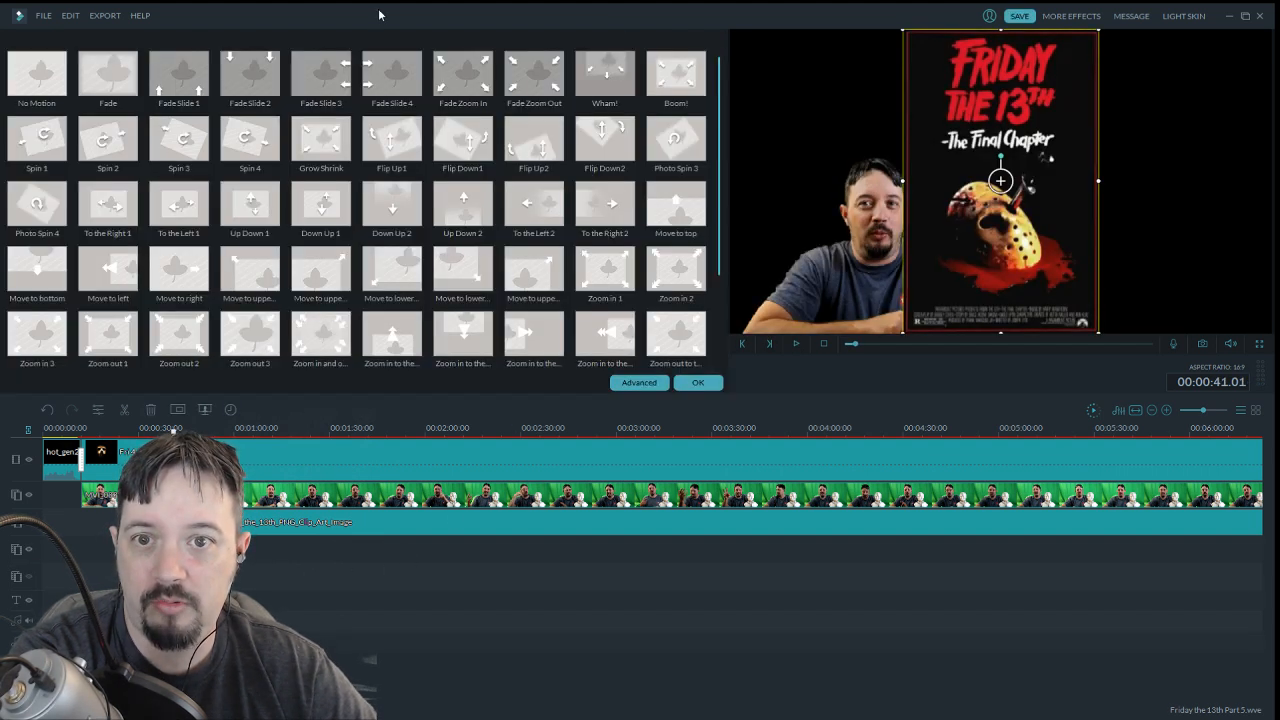
click(532, 202)
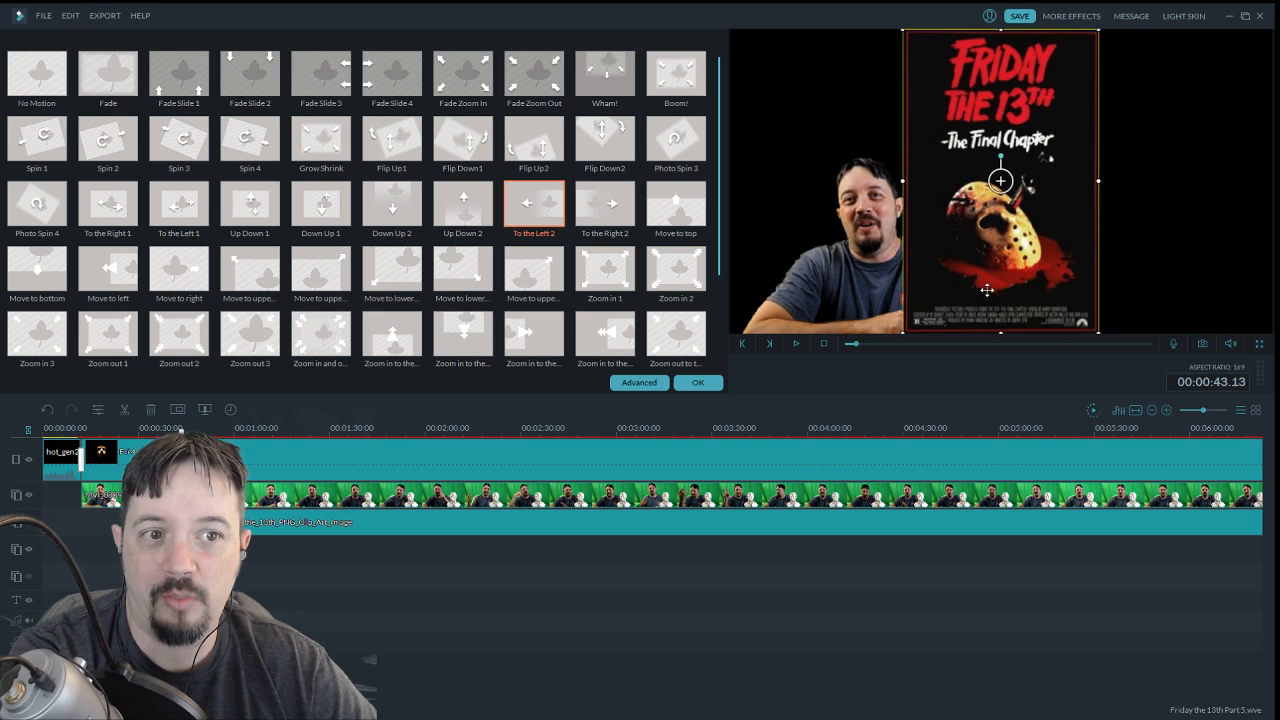
drag(987, 290, 1154, 285)
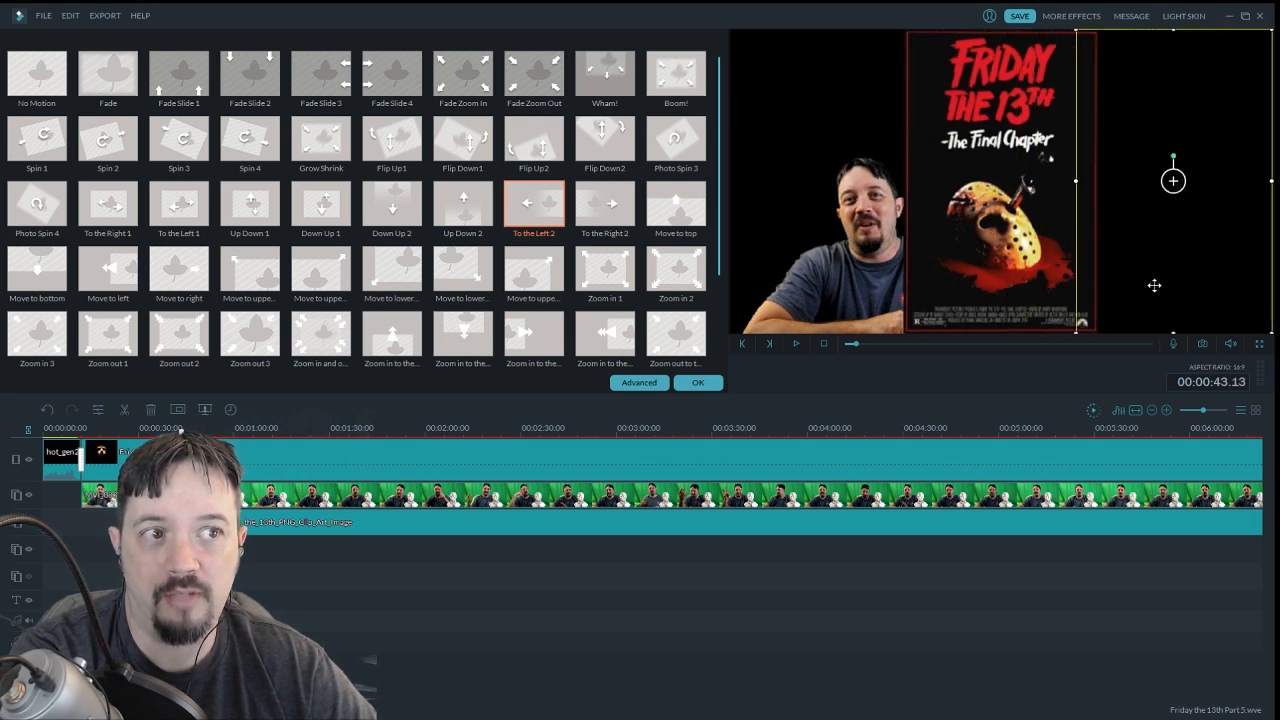
click(698, 382)
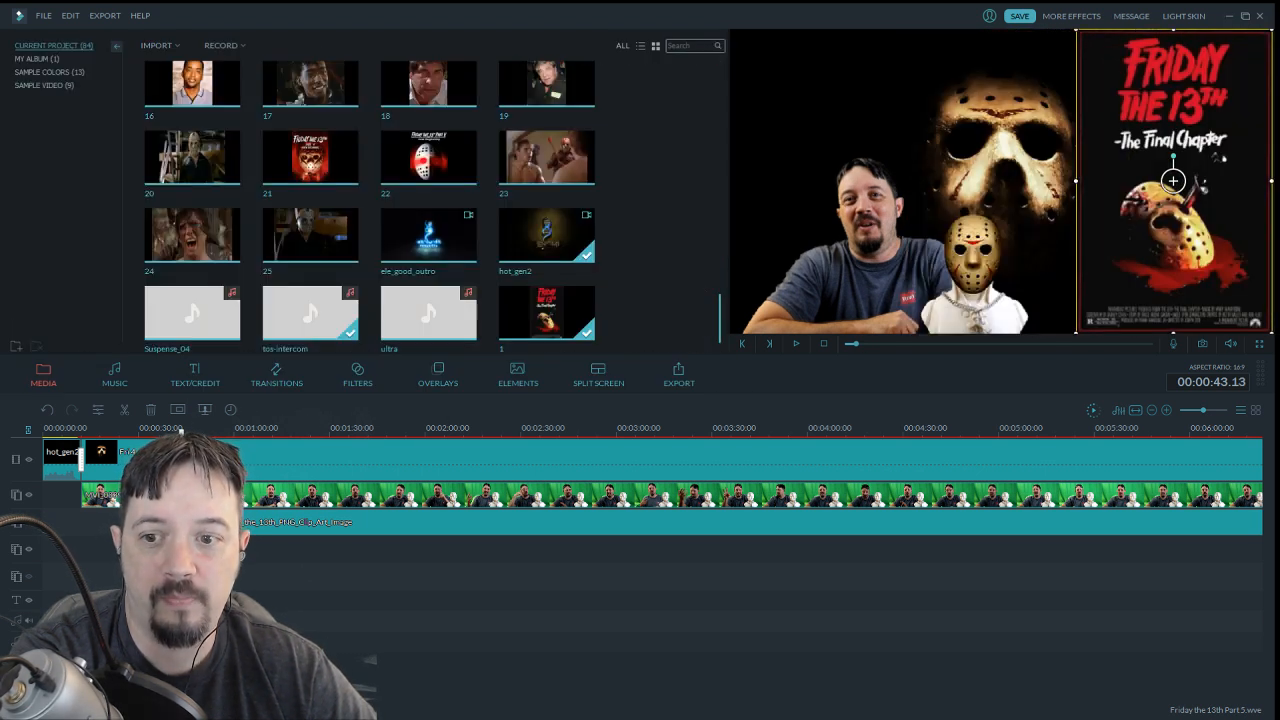
Play back from 00:00:40.16 to check how the Final Chapter poster enters and leaves the frame
drag(180, 430, 171, 430)
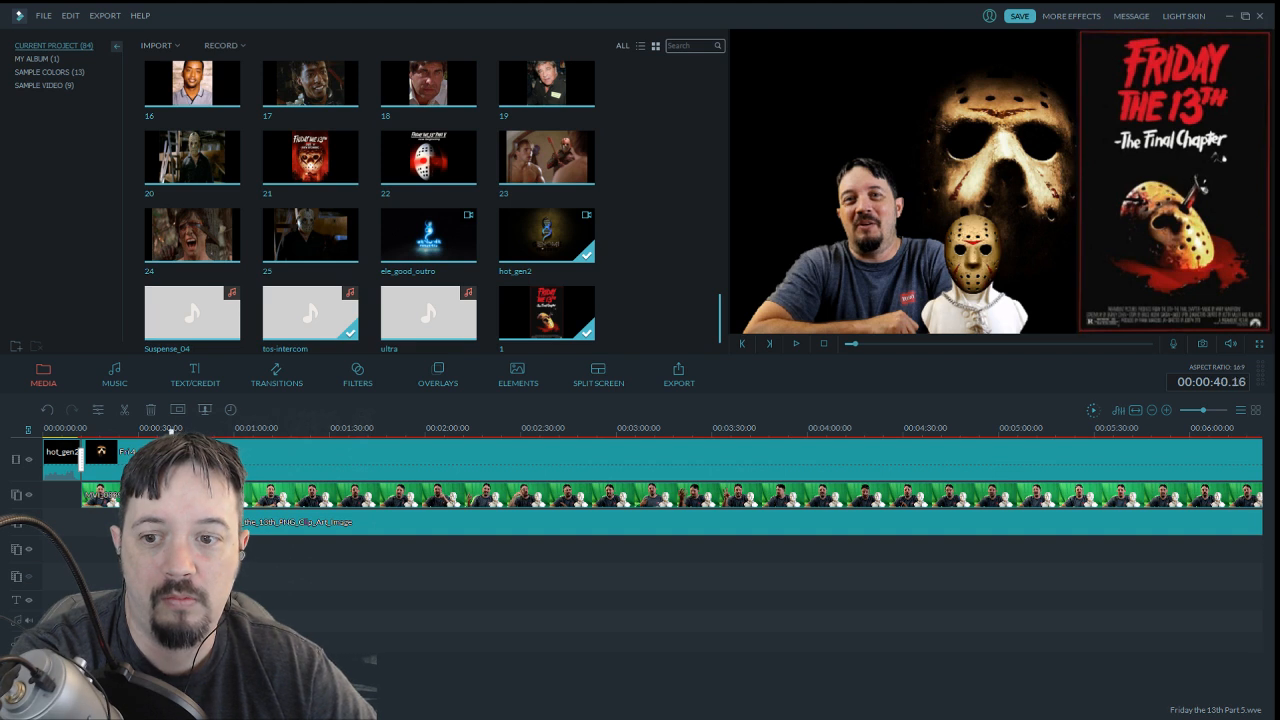
click(796, 345)
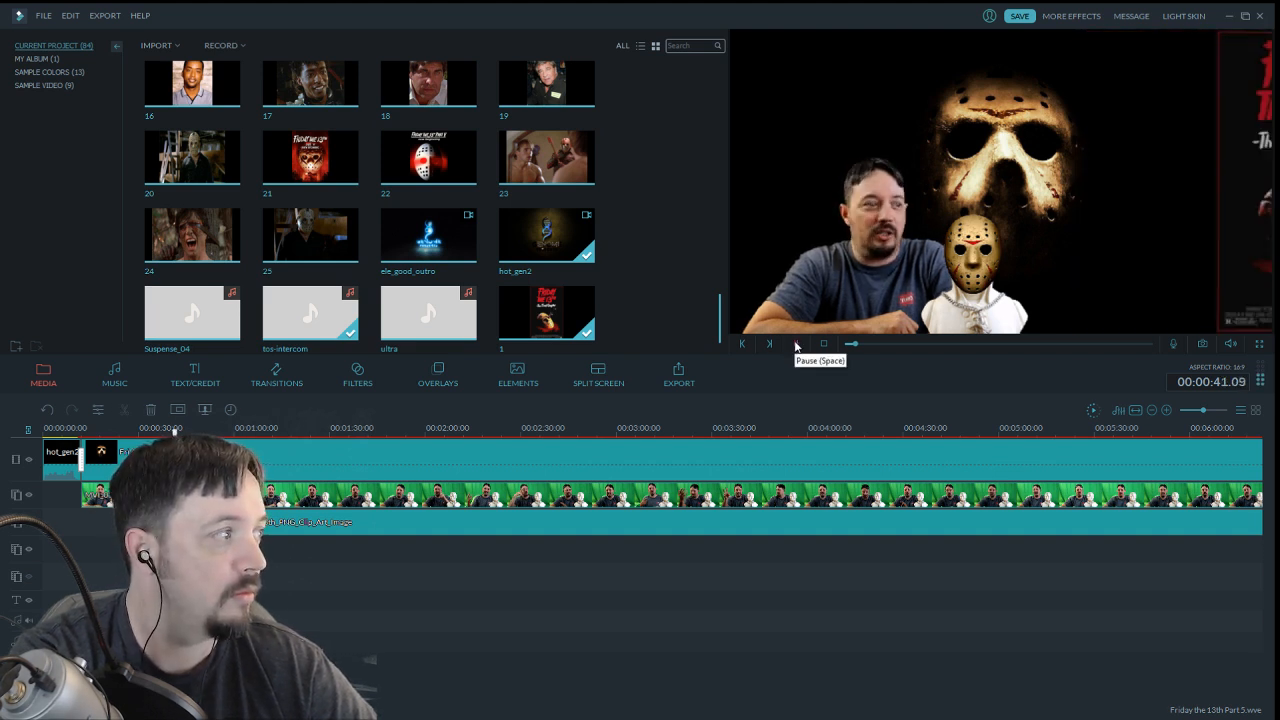
click(796, 345)
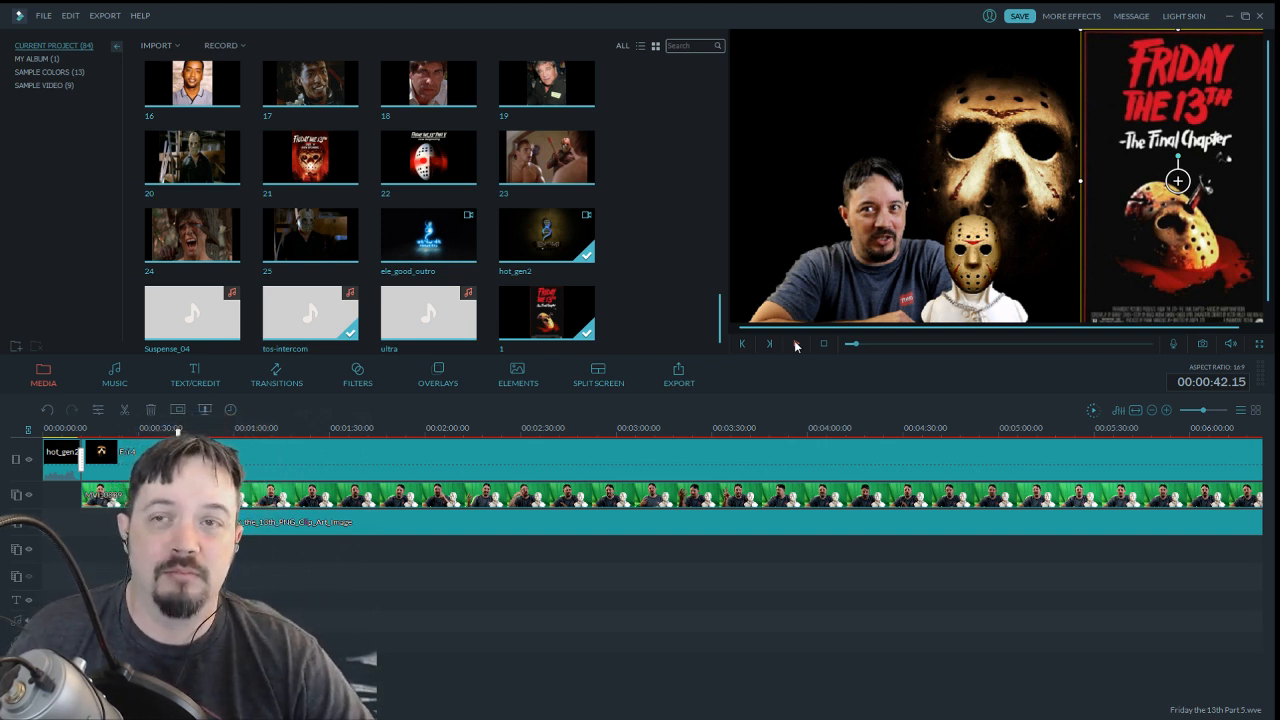
click(796, 345)
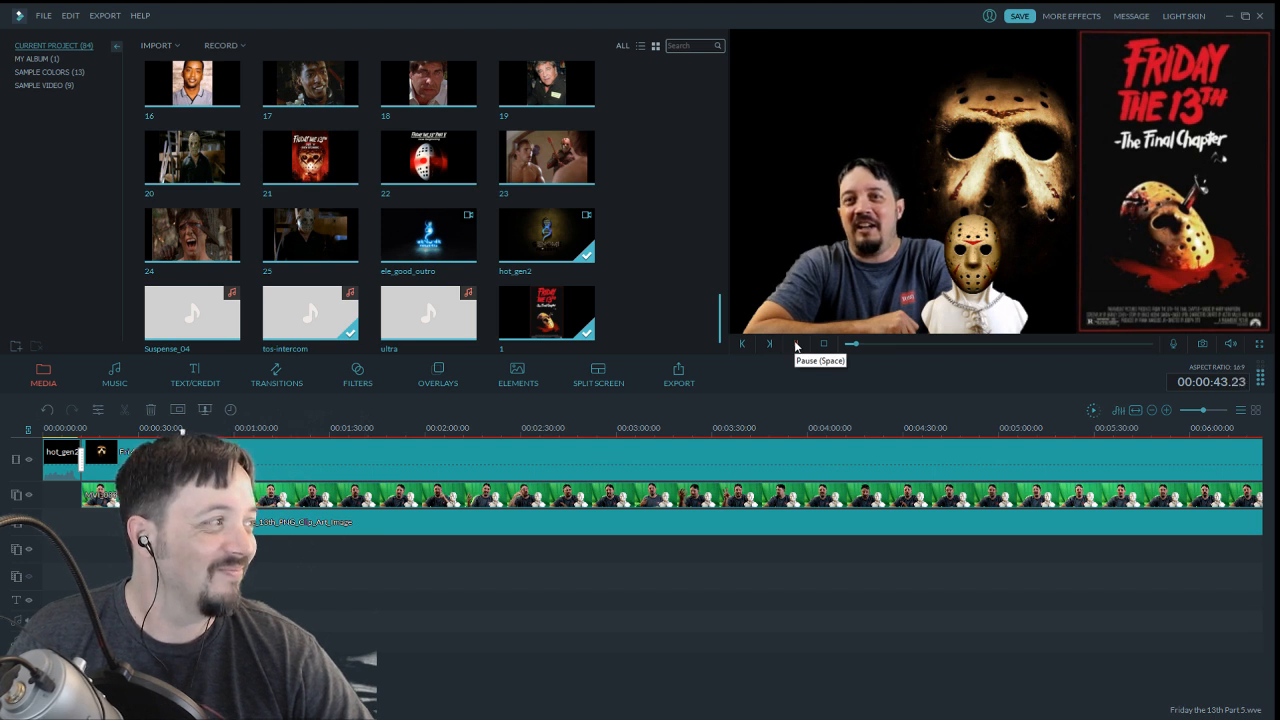
click(796, 345)
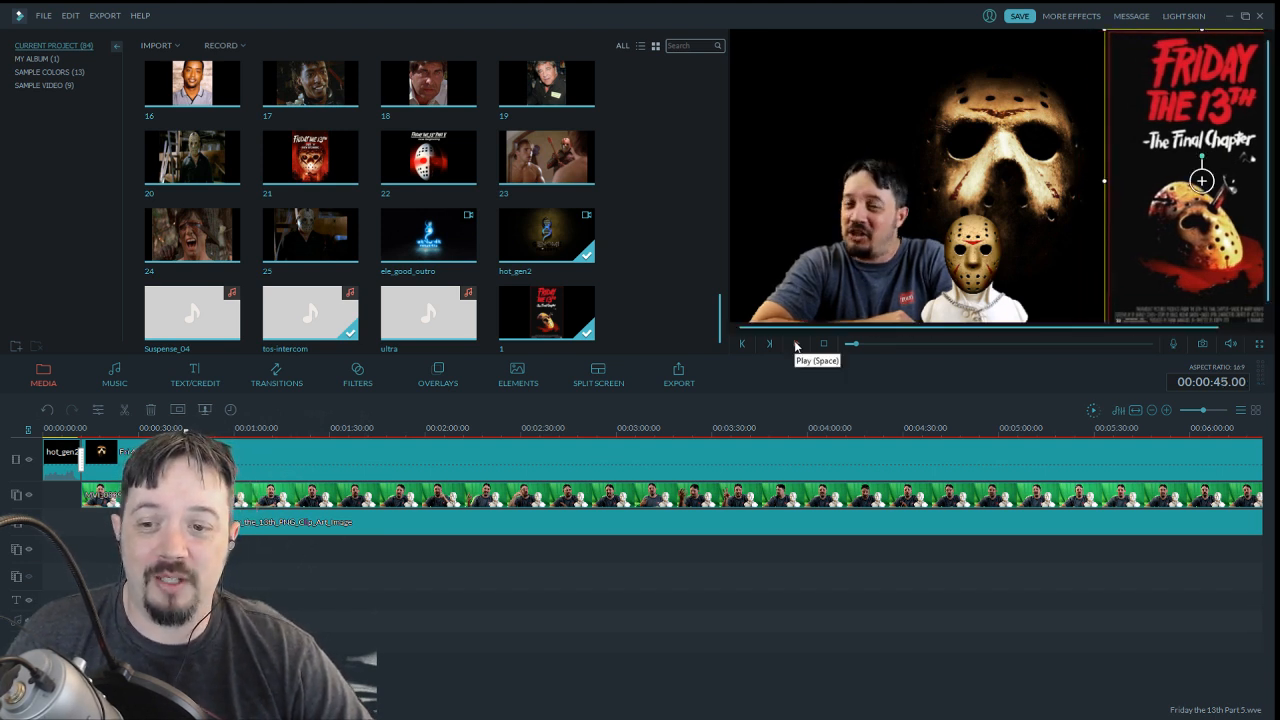
click(796, 345)
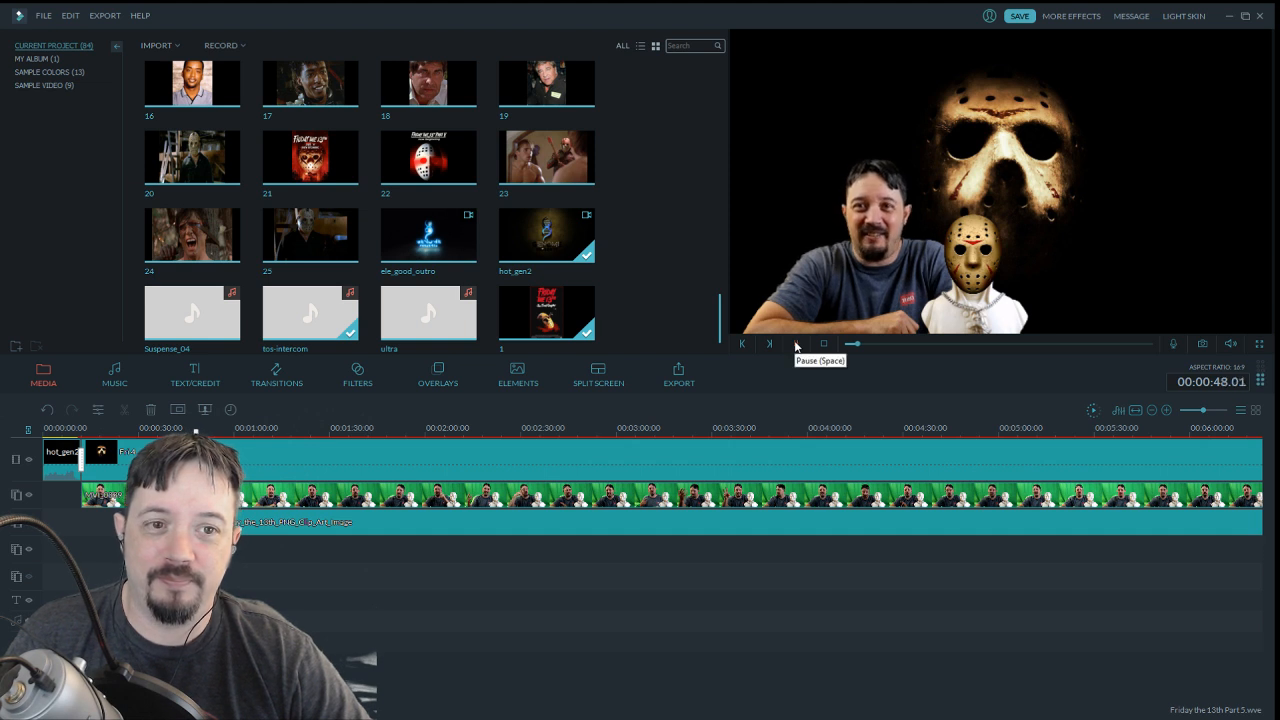
Examine the host footage's volume, fade and other audio settings, then close them
mouse_move(1230, 345)
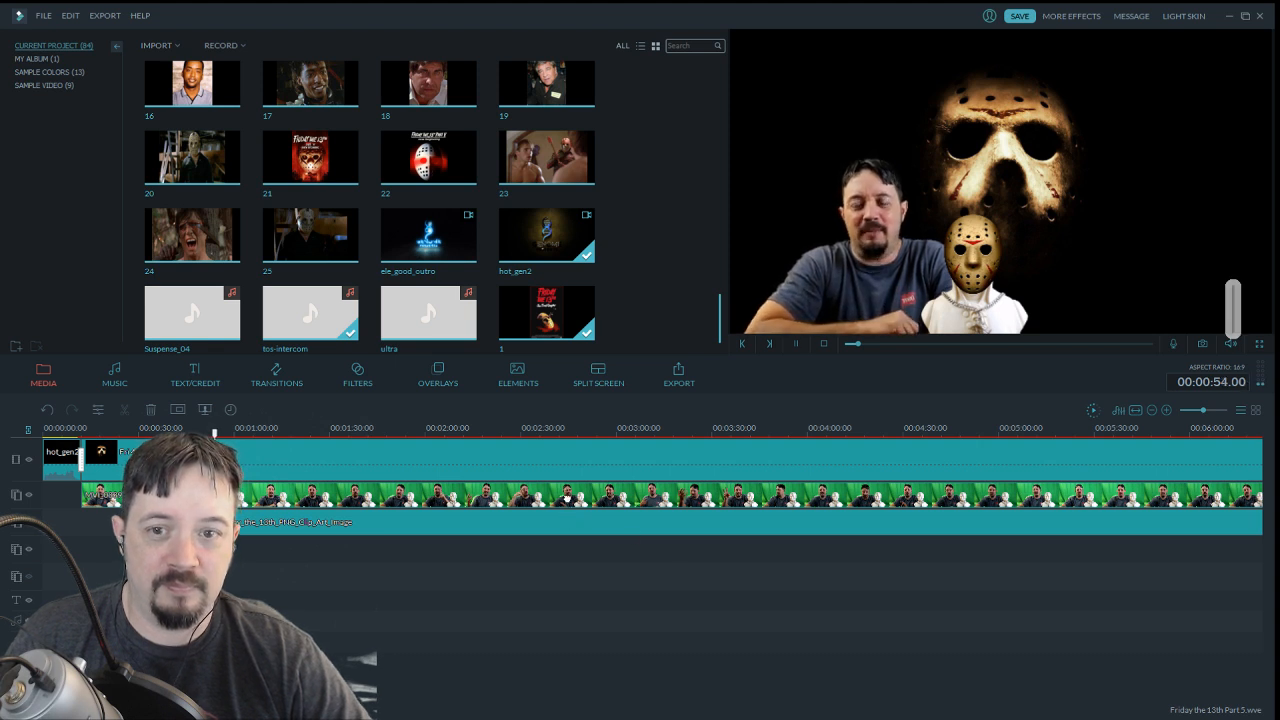
double_click(567, 499)
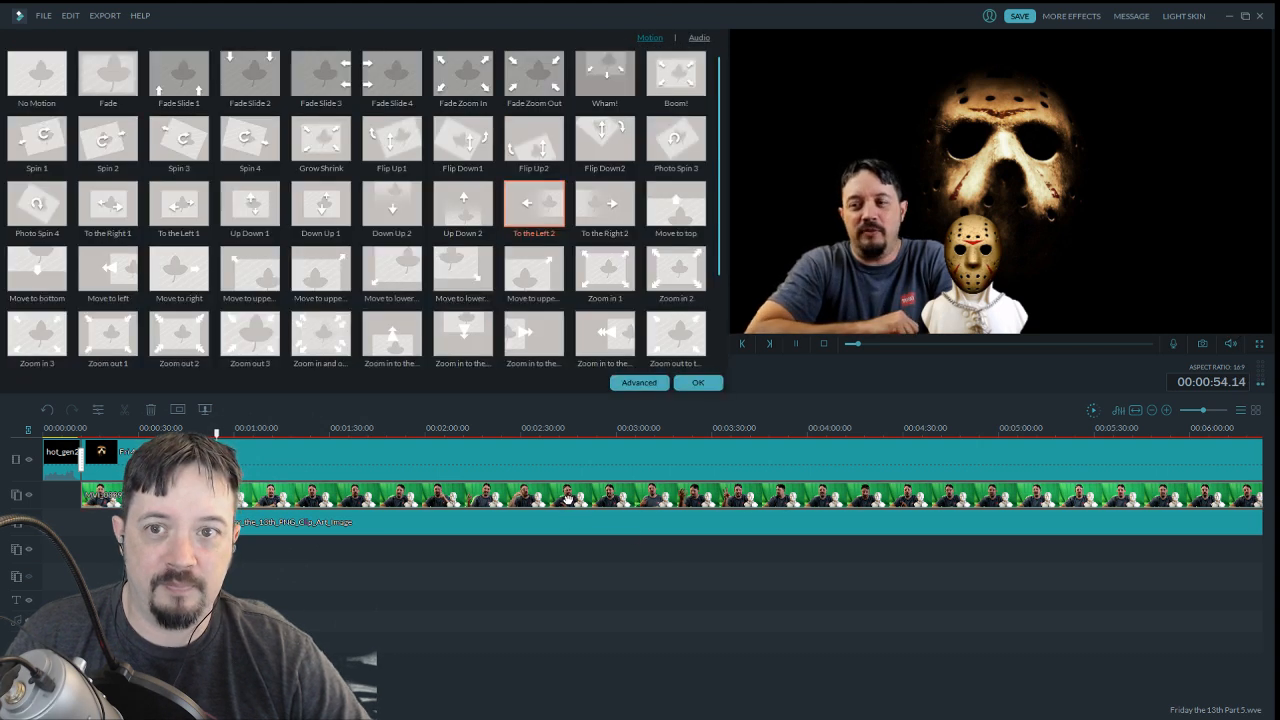
click(697, 38)
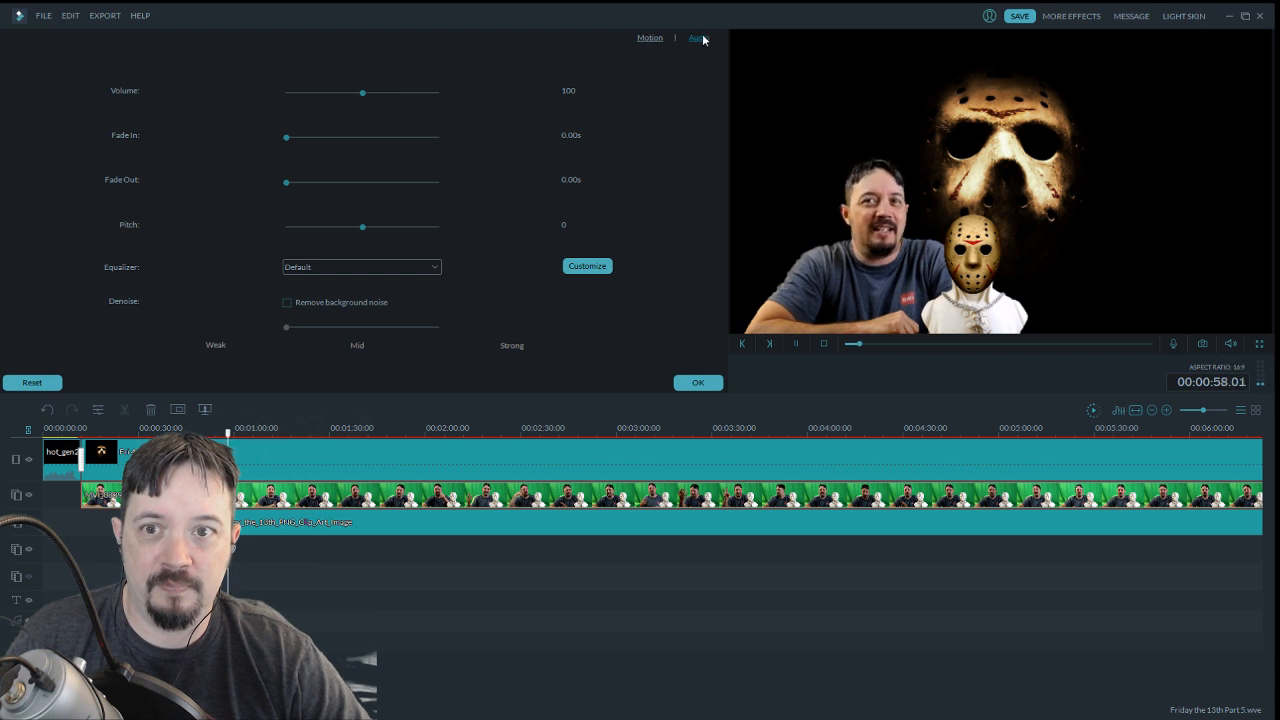
click(698, 383)
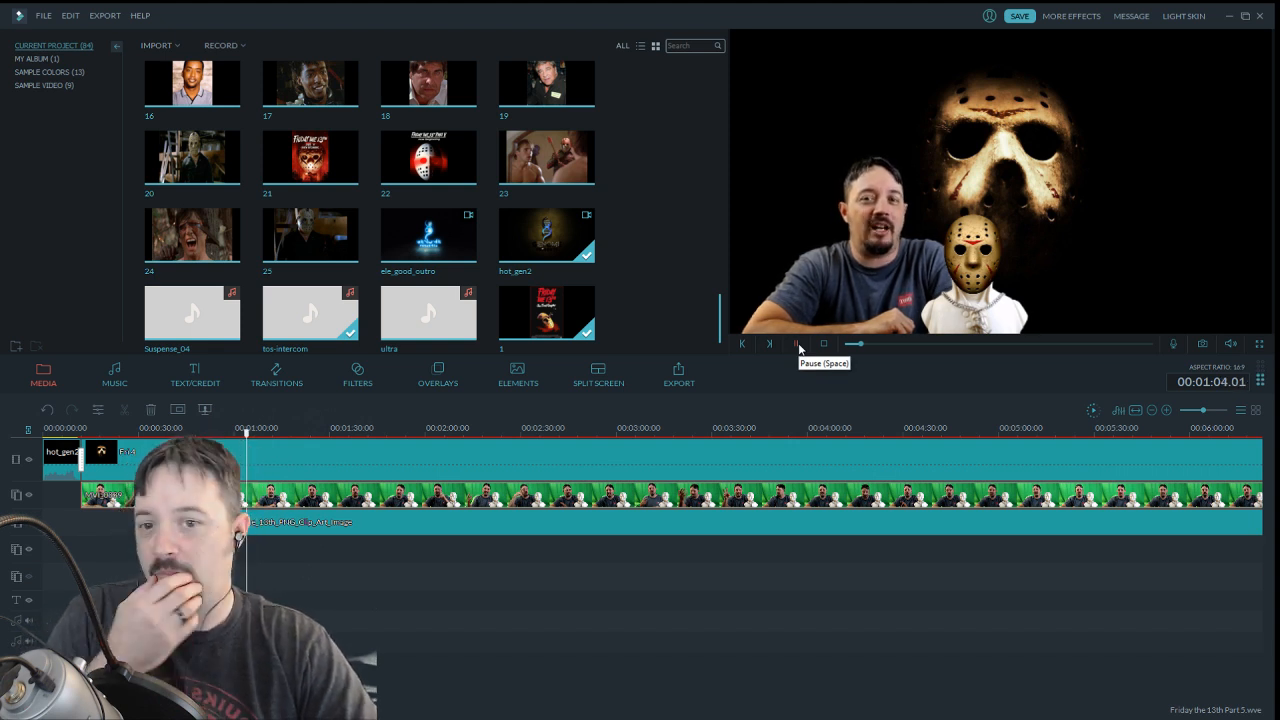
Play the host footage to 00:02:00.24 and add image 22, the Friday the 13th Part V poster, on the overlay track there
click(798, 343)
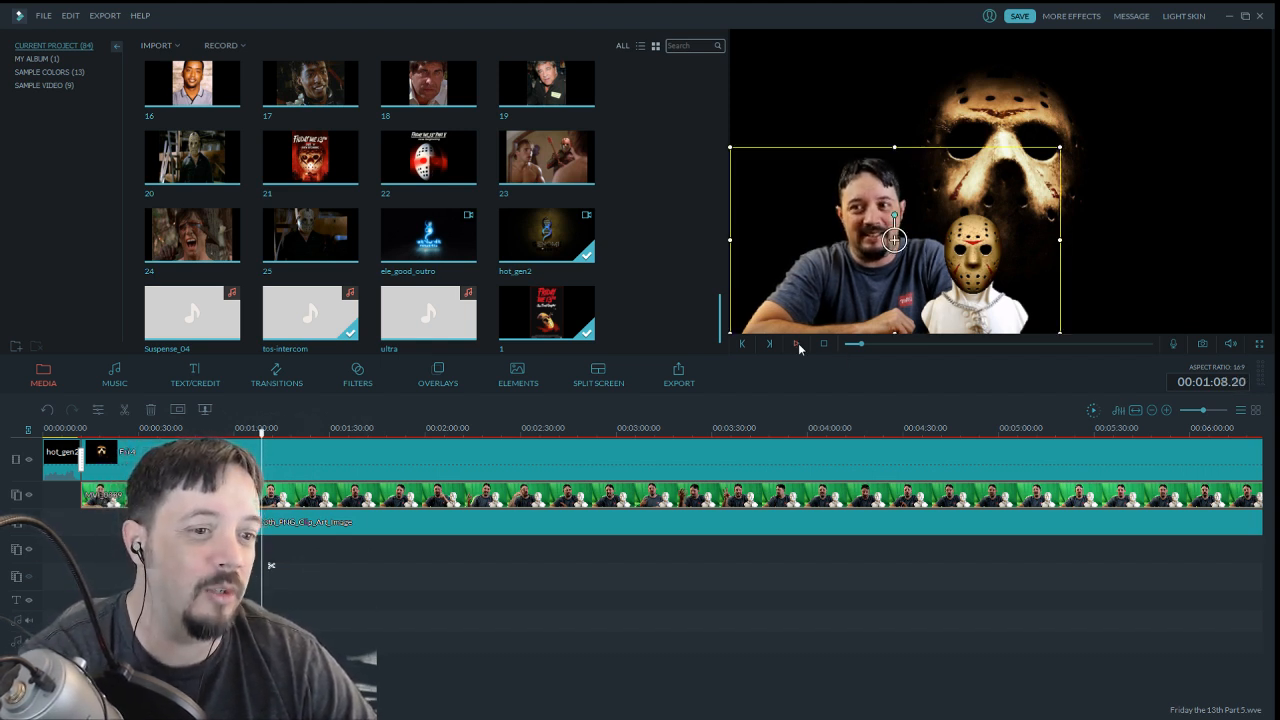
click(798, 343)
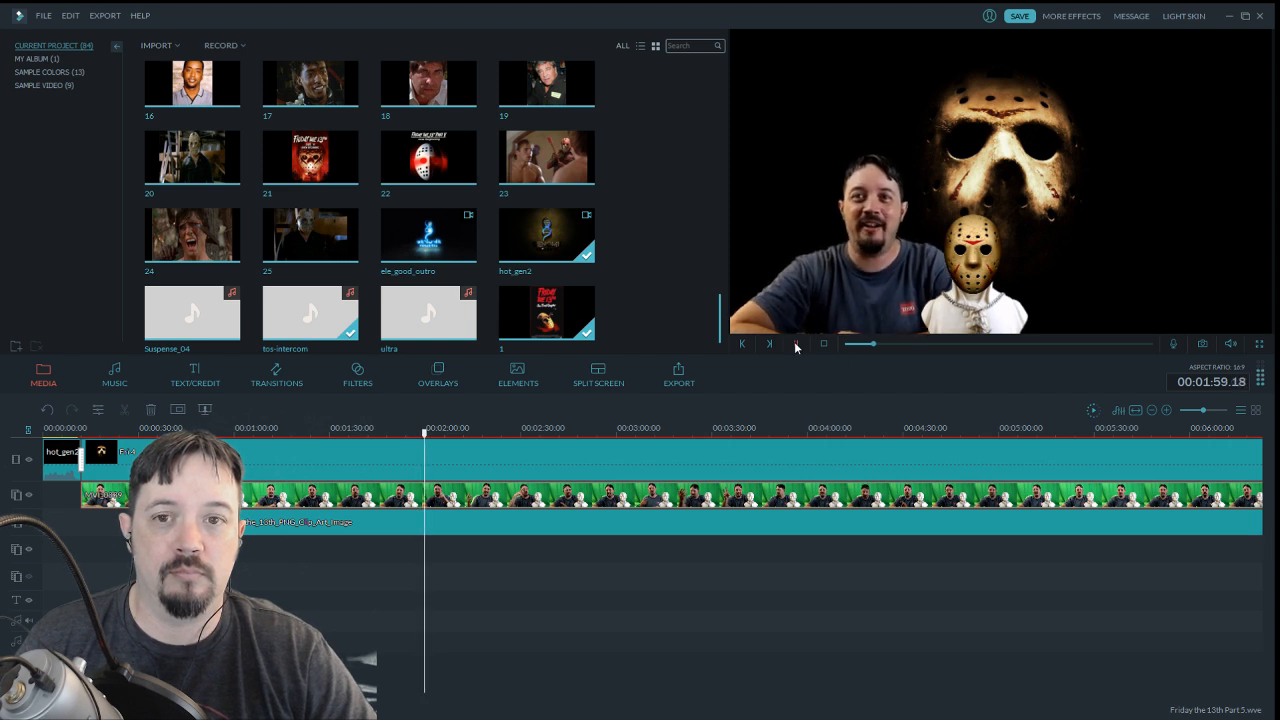
click(797, 345)
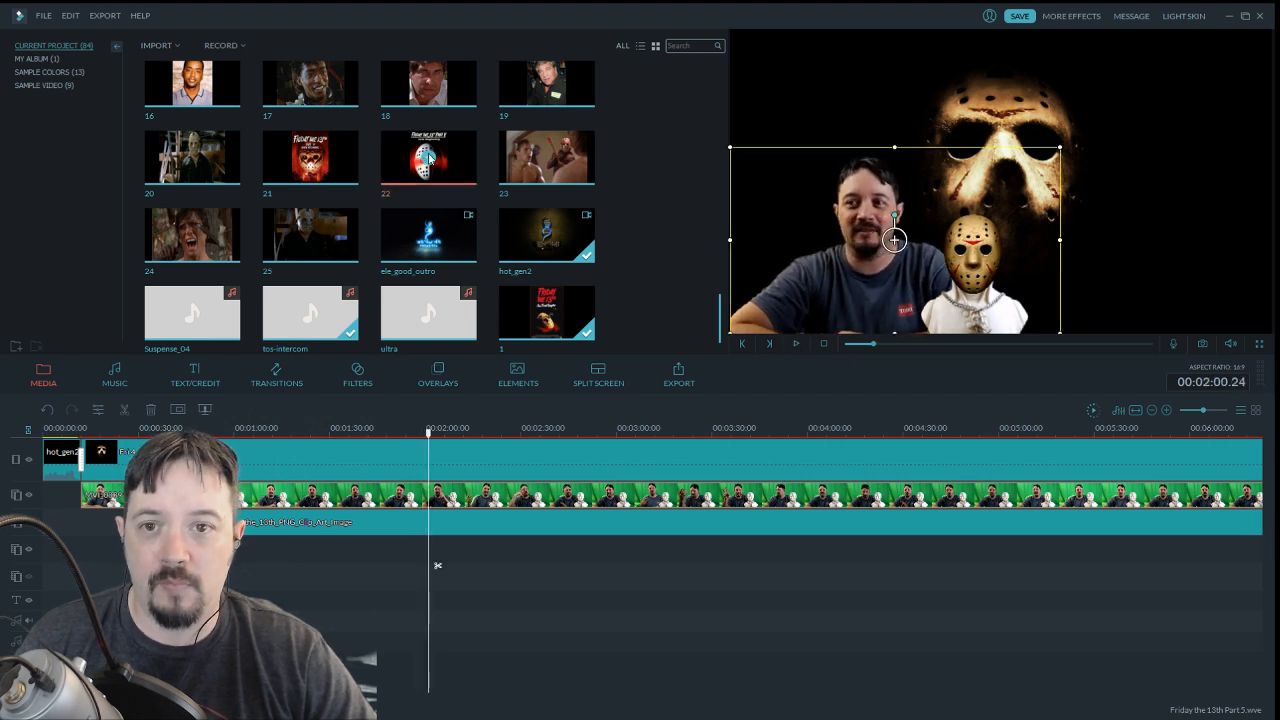
drag(465, 193, 439, 547)
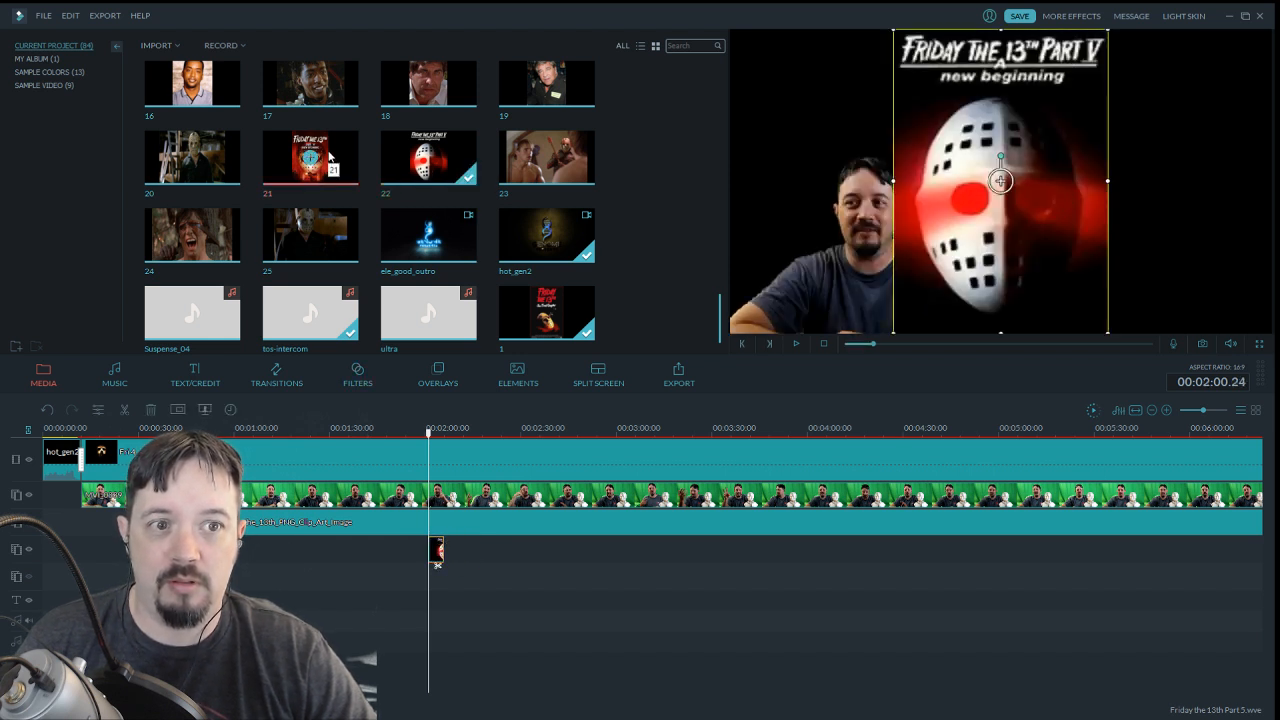
Apply the Spin 4 motion to the Part V poster and move it to the right edge of the video frame
double_click(437, 551)
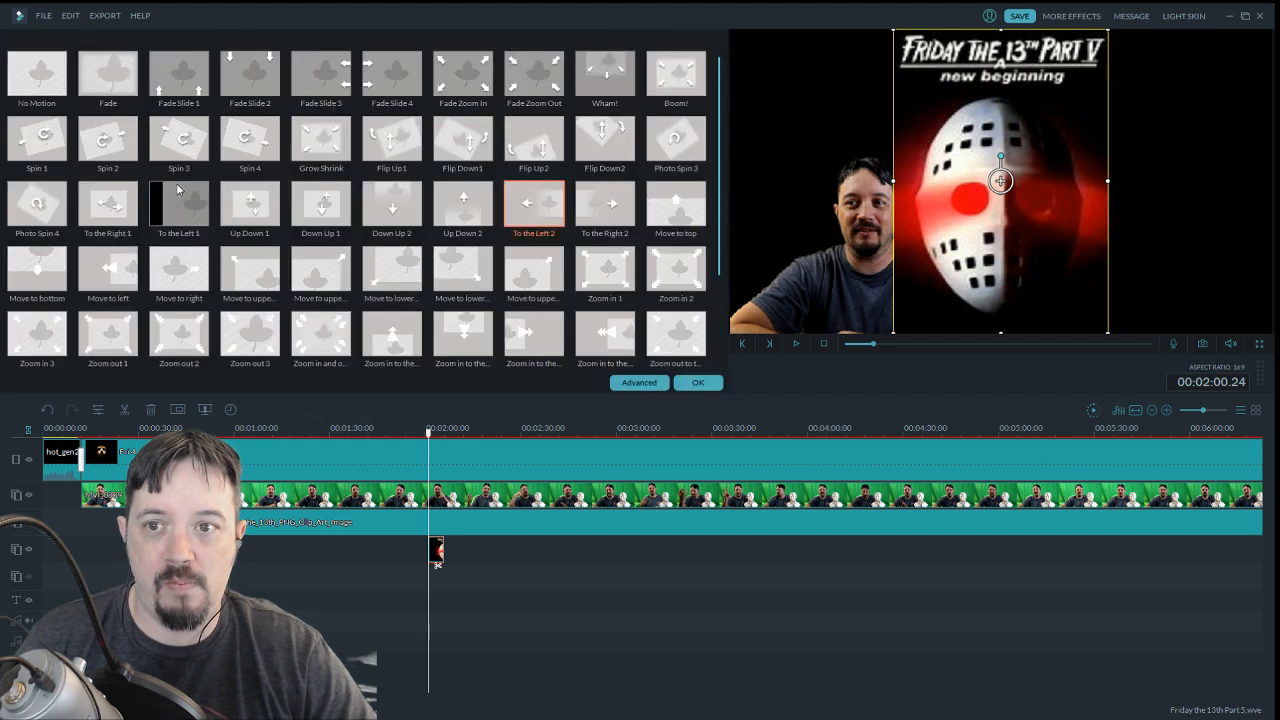
click(262, 152)
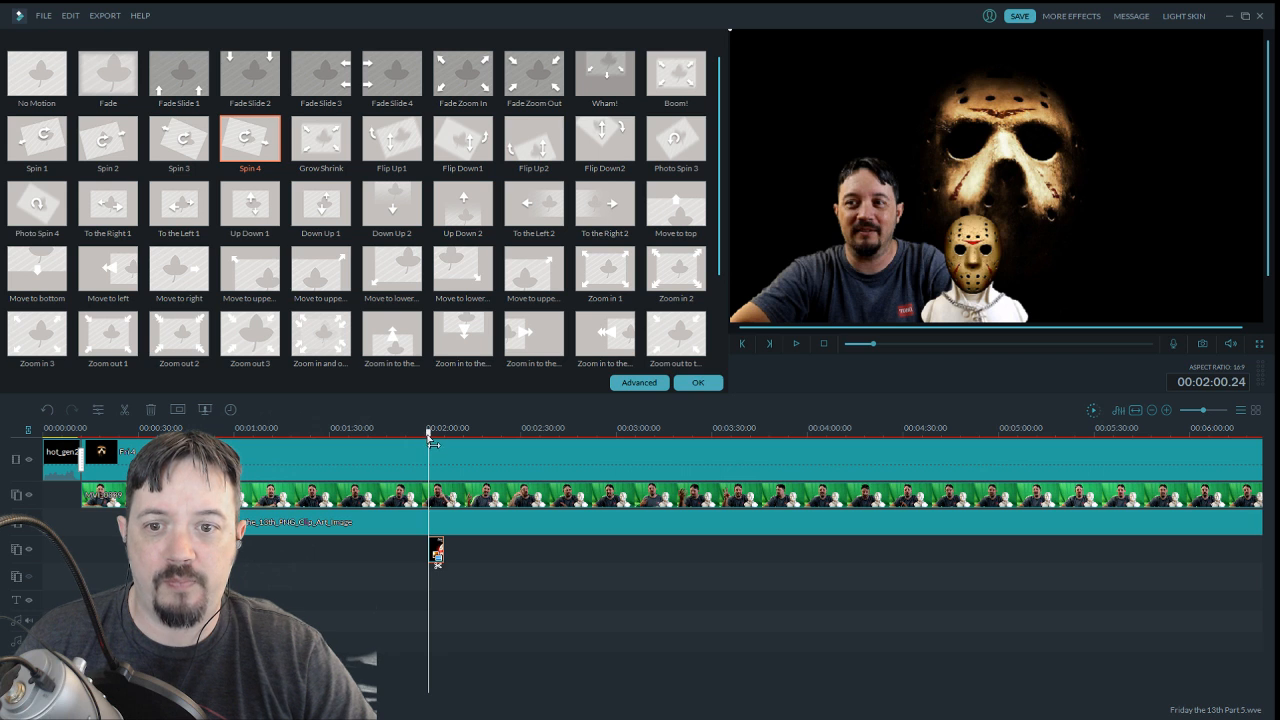
drag(430, 440, 436, 434)
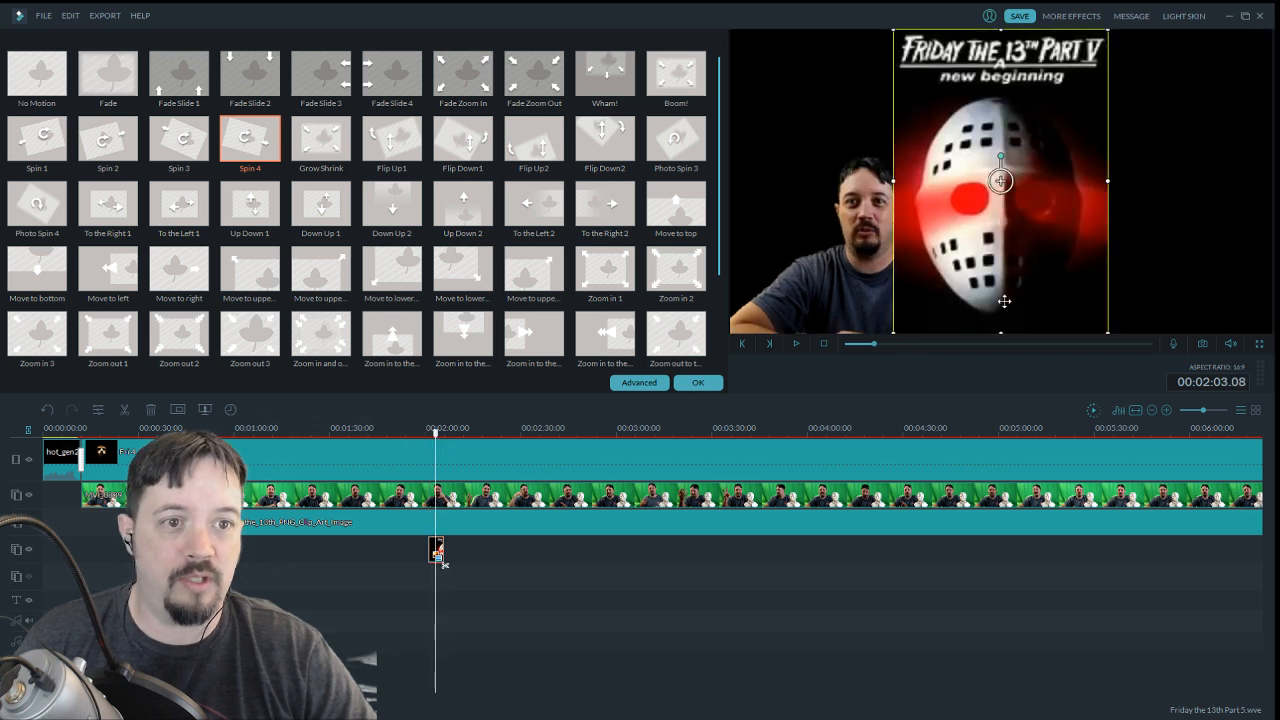
drag(1004, 300, 1168, 298)
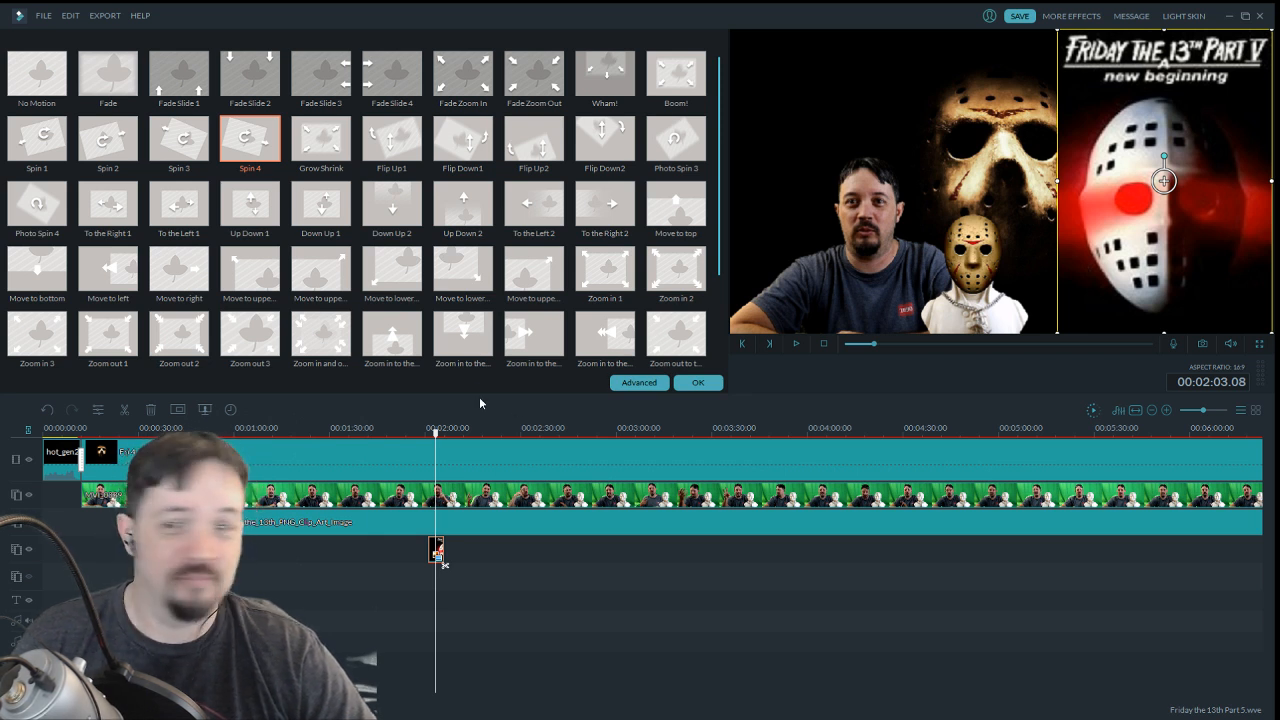
click(337, 429)
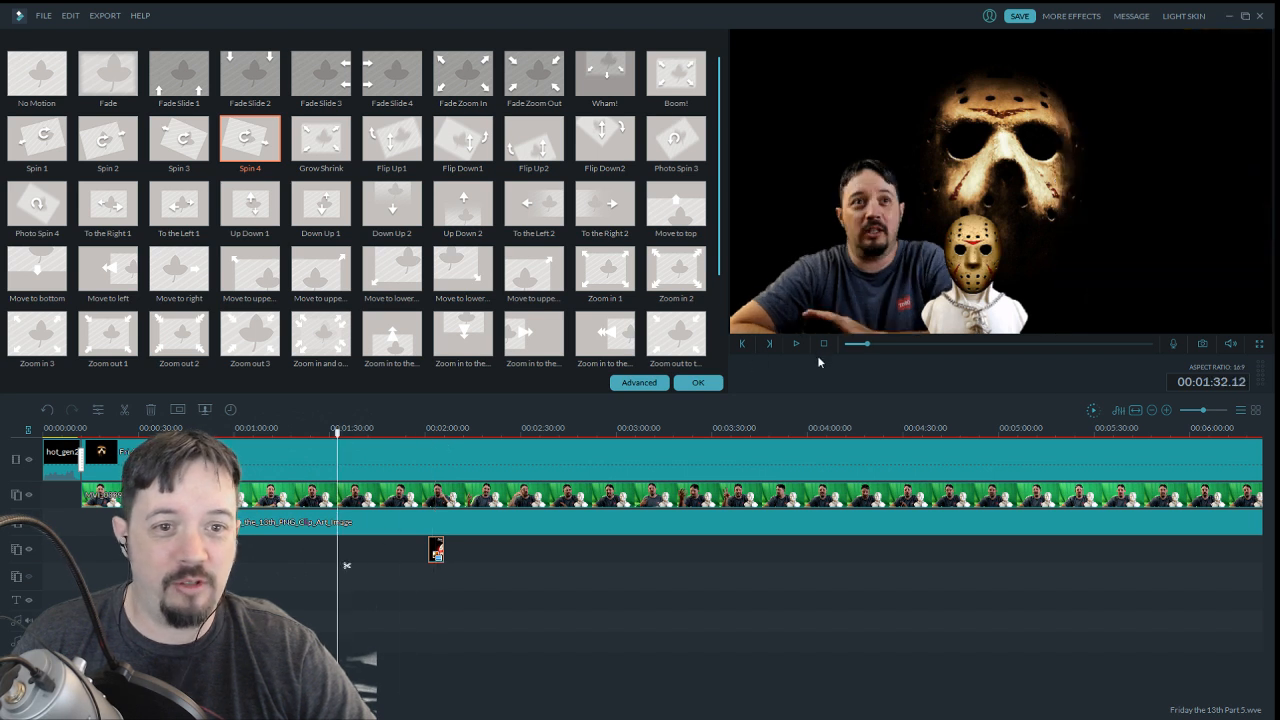
click(704, 384)
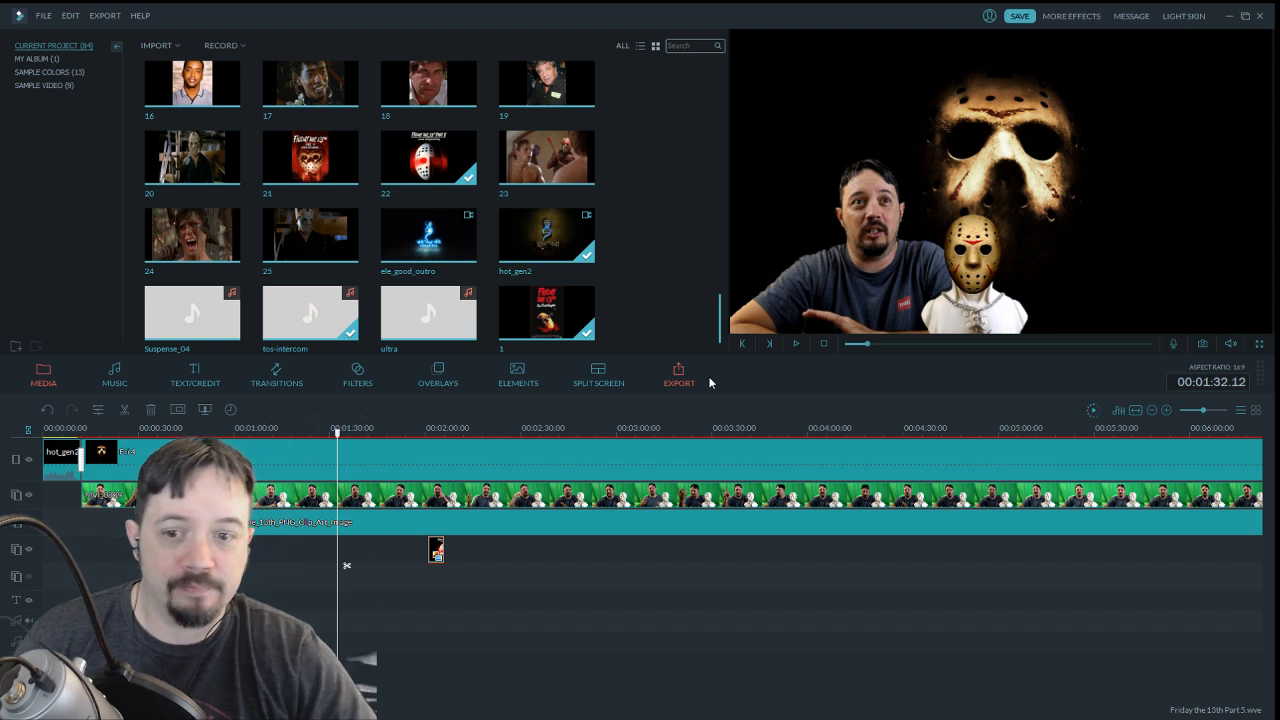
Play back from 00:01:32.12, skip ahead to check how the Part V poster spins in, and save the project
click(796, 345)
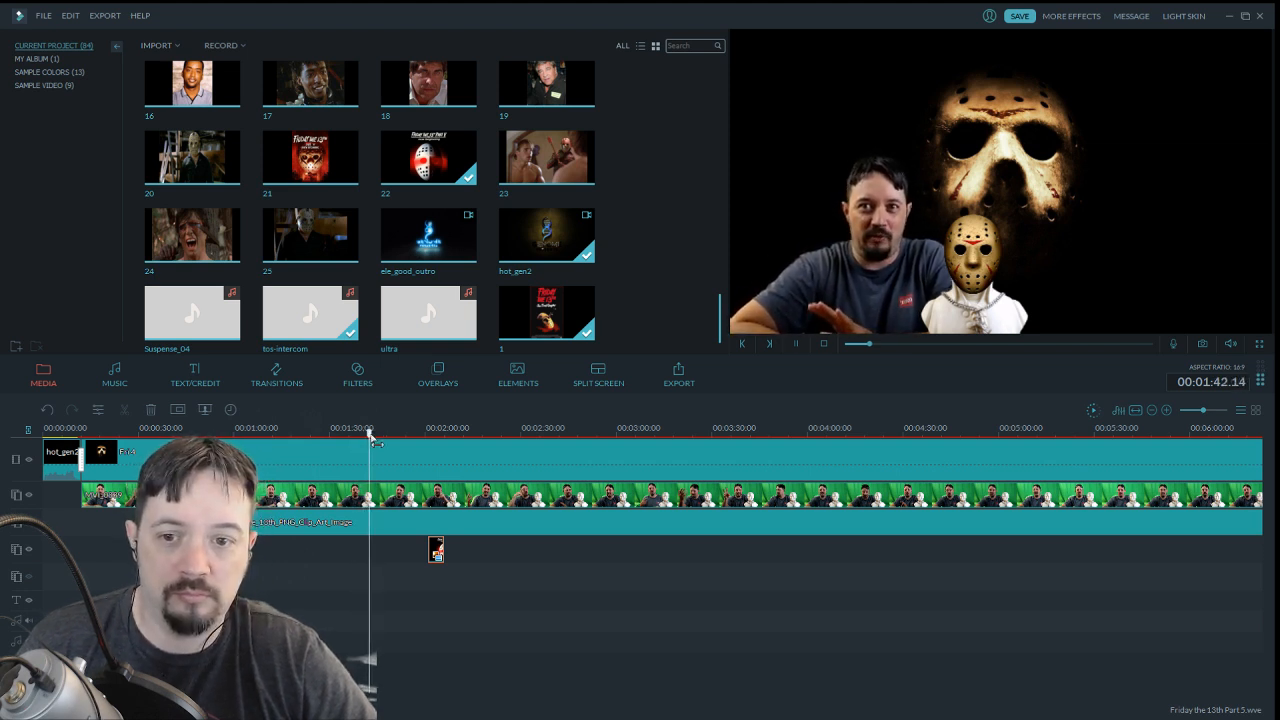
drag(369, 440, 417, 440)
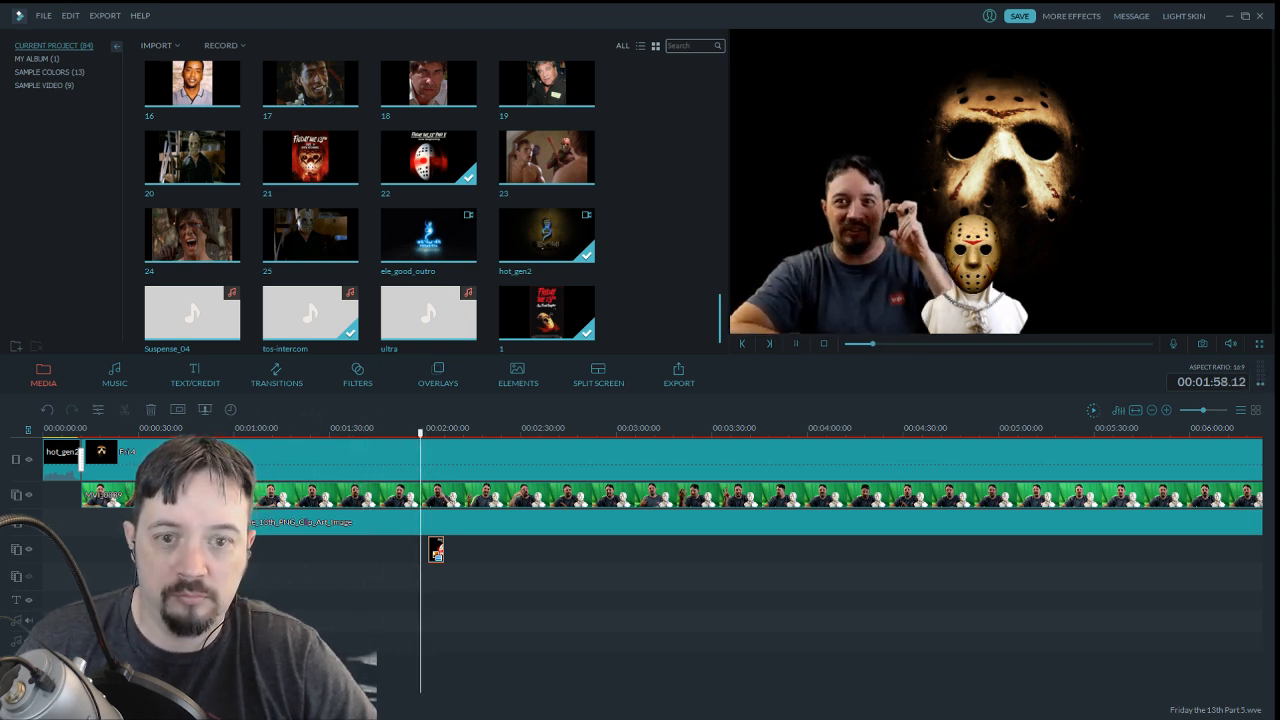
scroll(450, 480, right, 5)
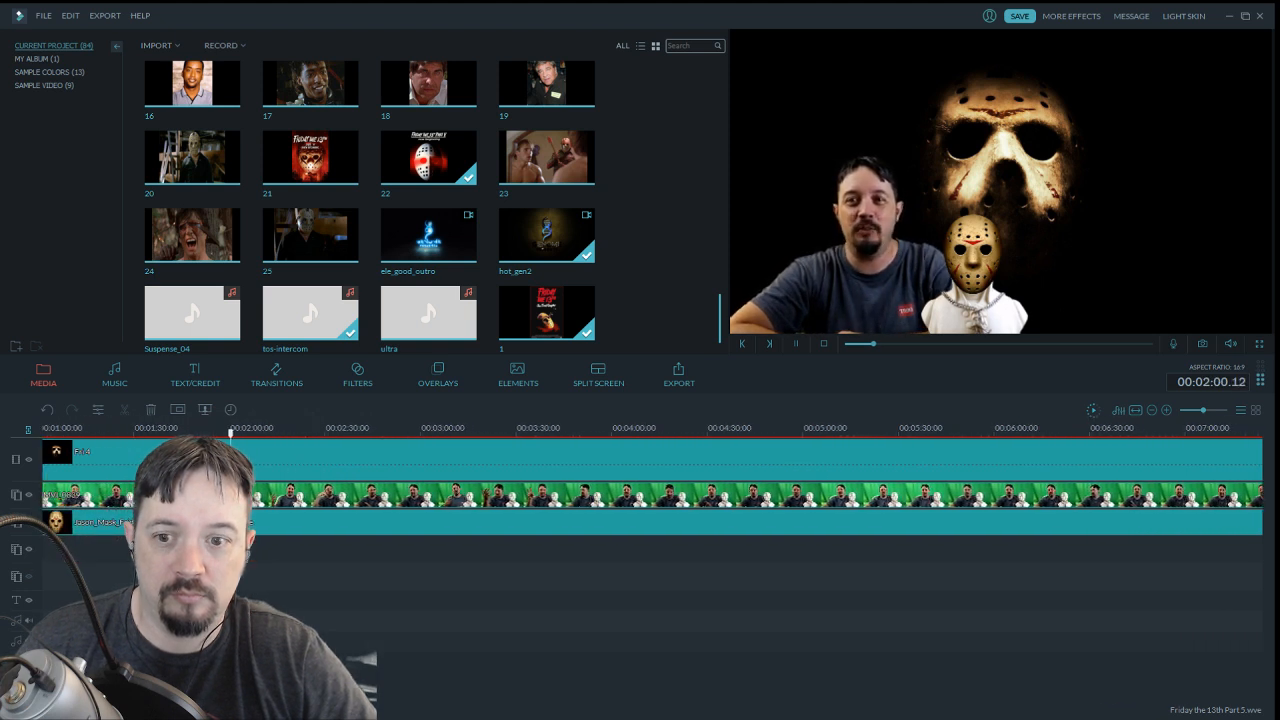
double_click(1021, 16)
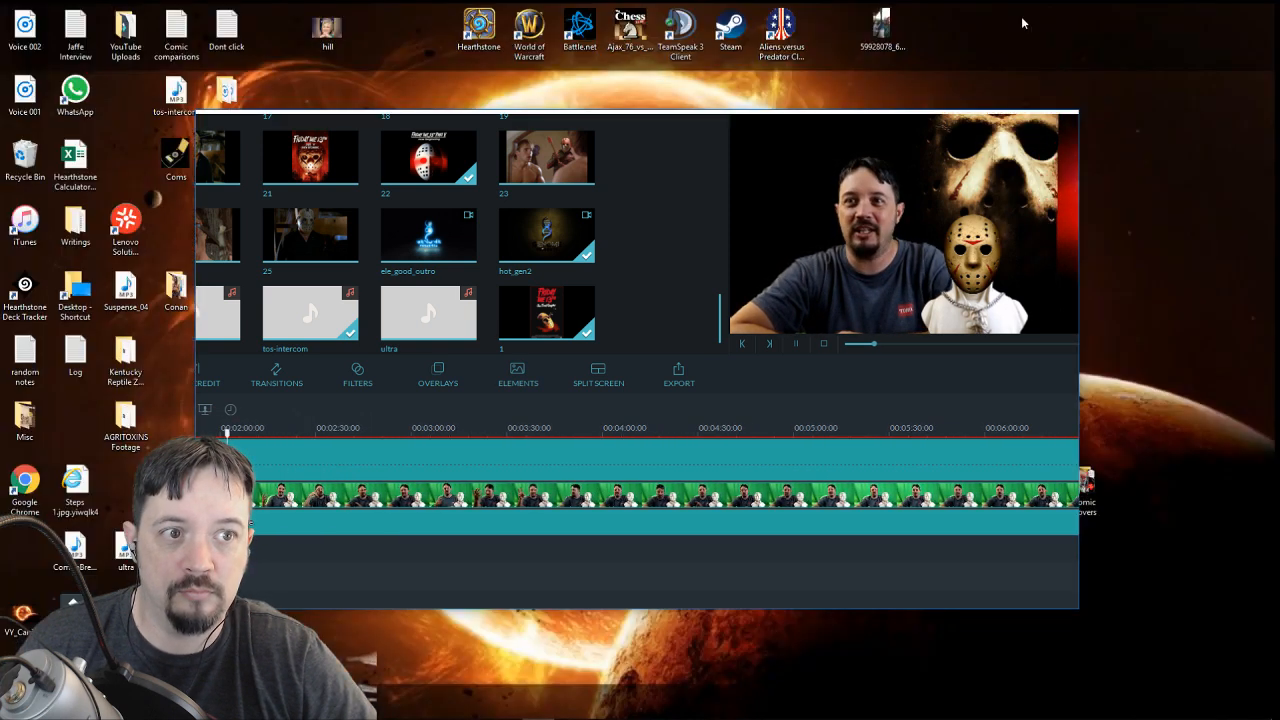
click(1048, 126)
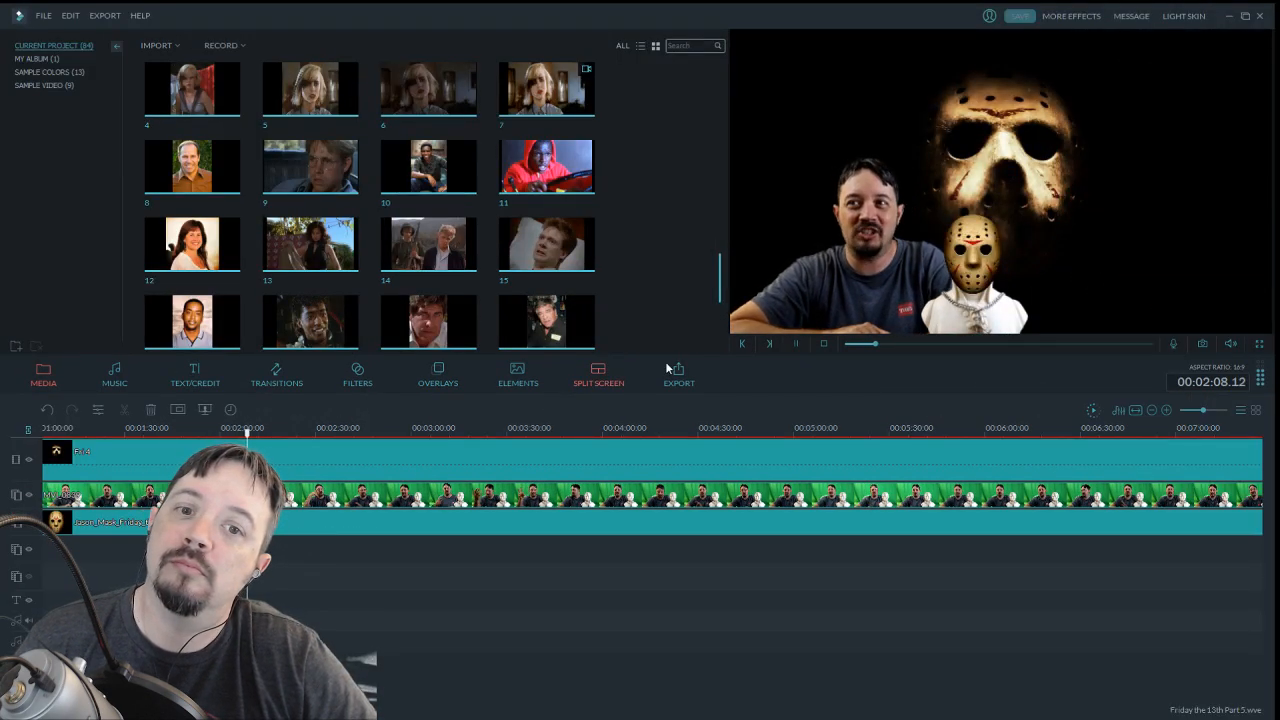
click(797, 343)
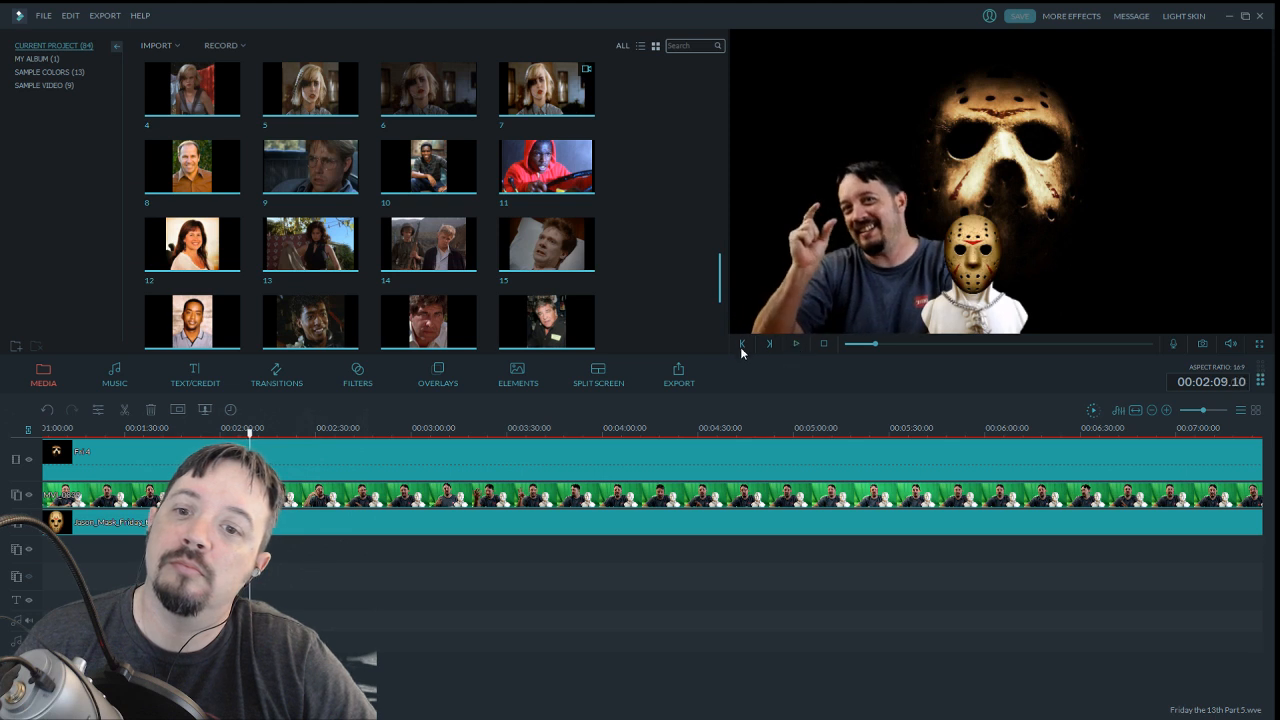
Add the Explosion sound effect where the Part V poster enters, set its volume to 44, and play back the entrance
click(115, 376)
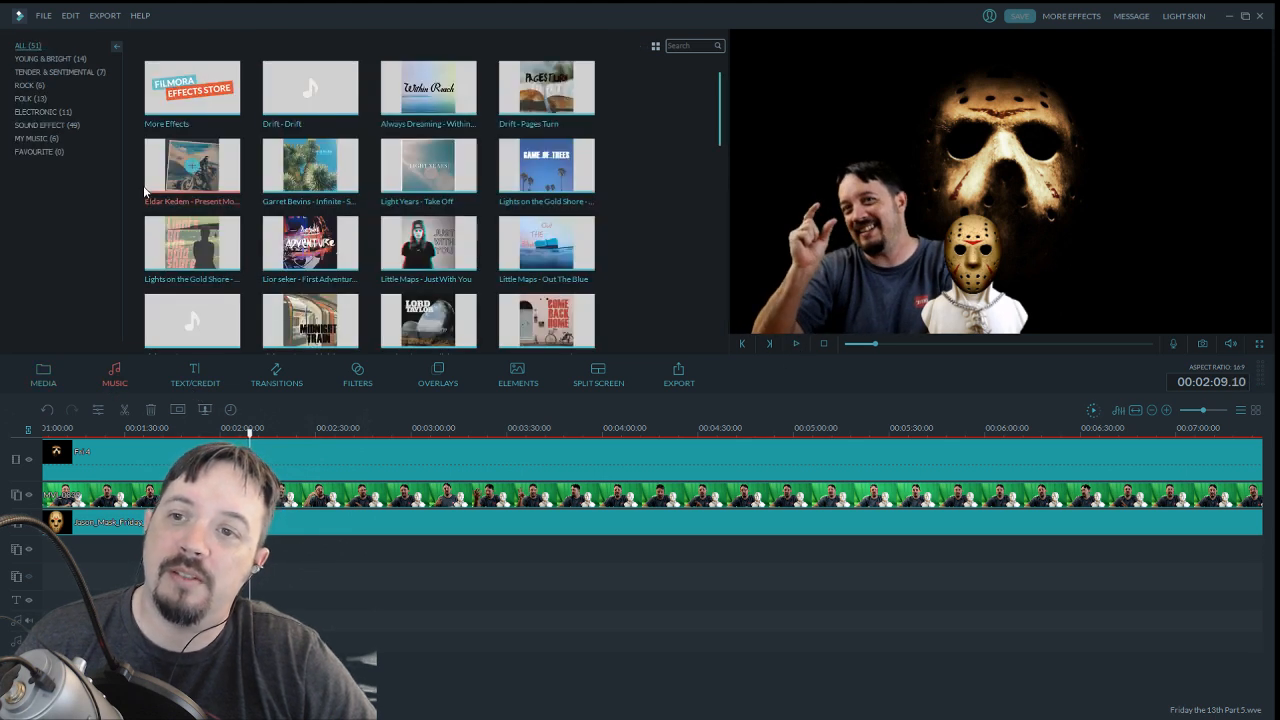
click(62, 126)
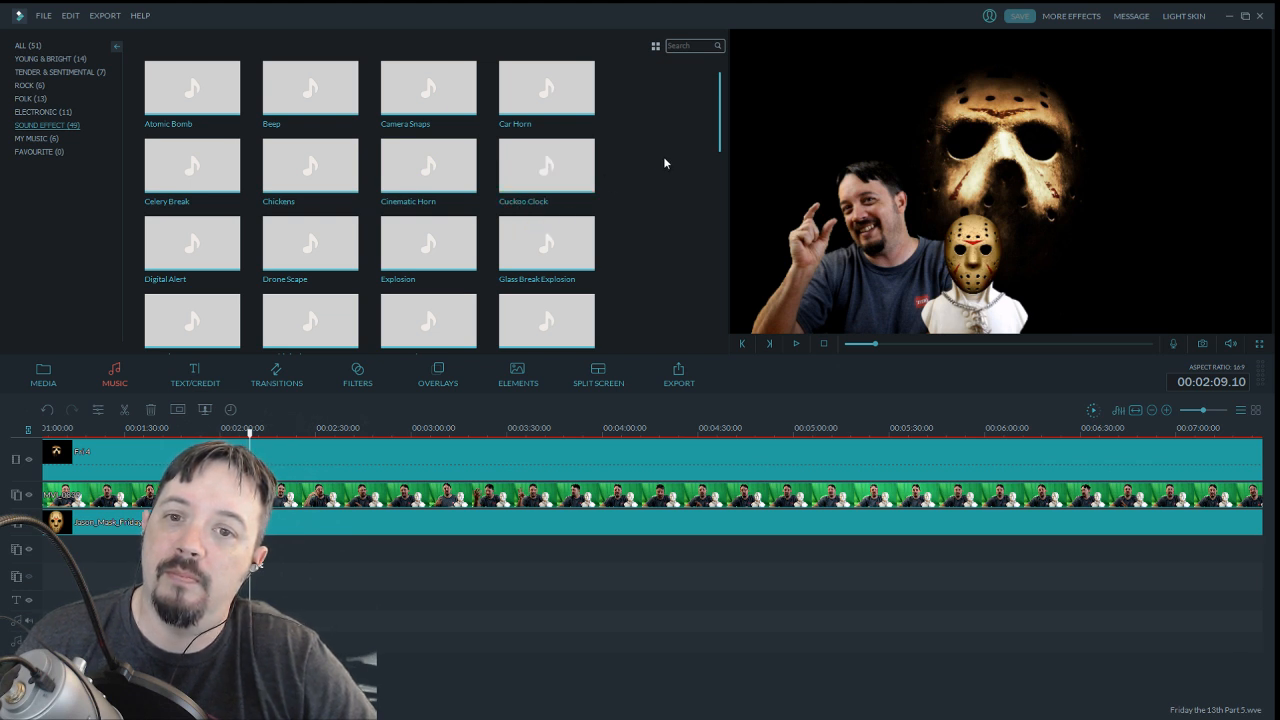
scroll(663, 156, down, 1)
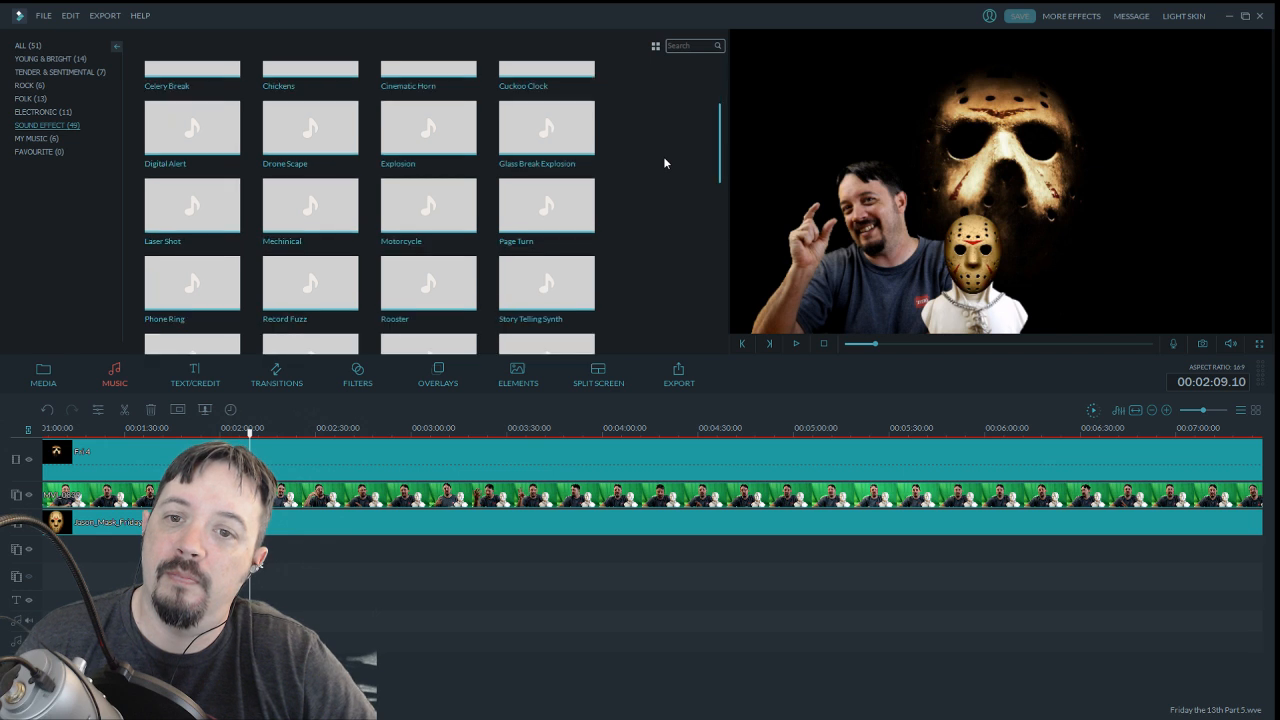
click(470, 150)
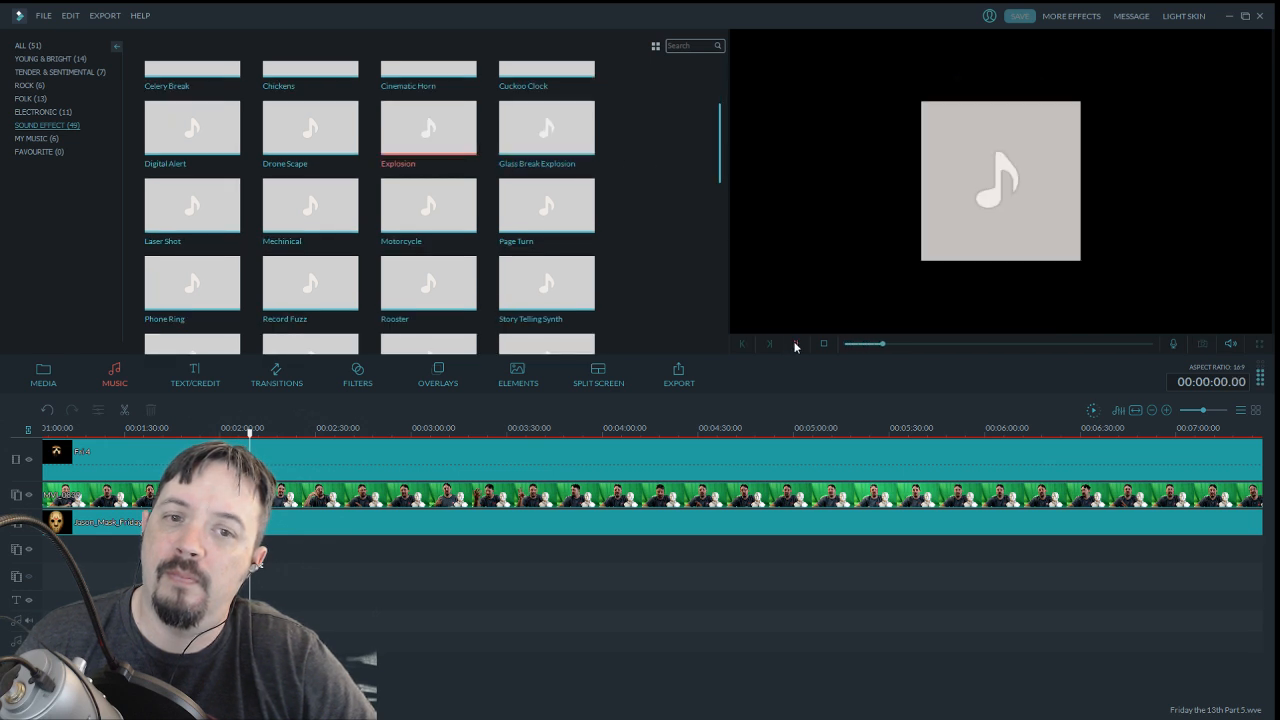
double_click(258, 565)
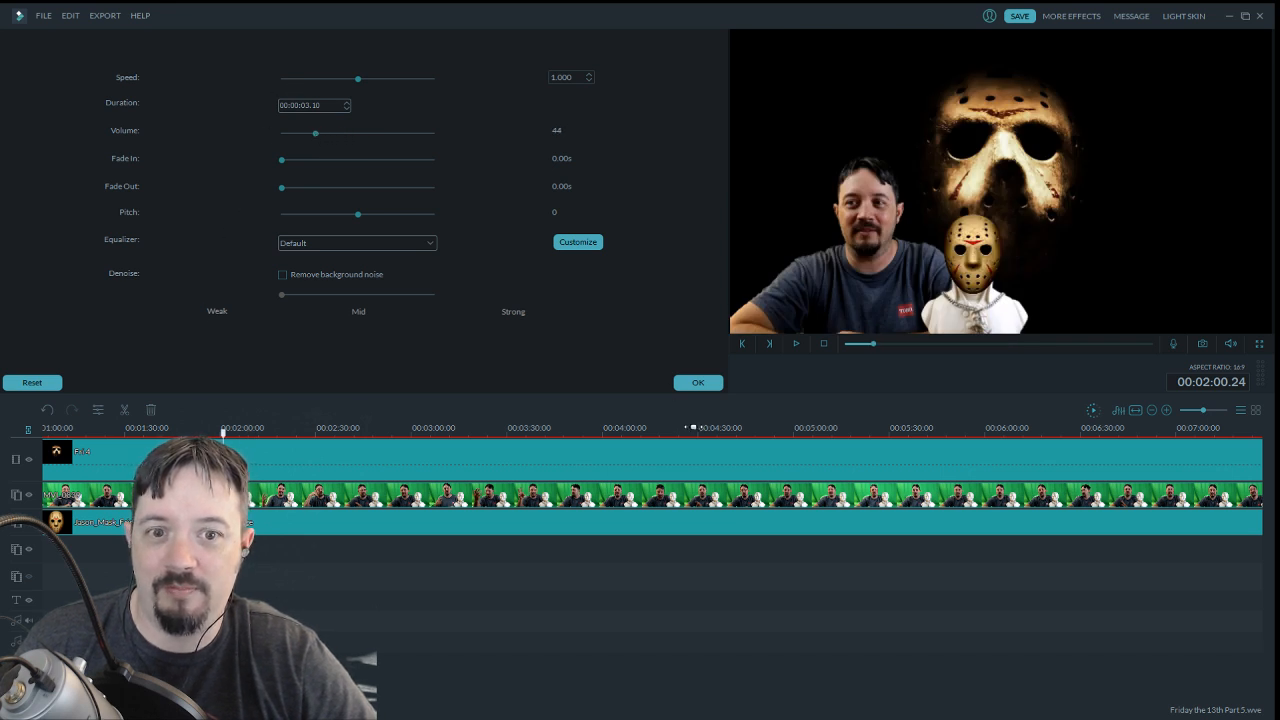
click(797, 343)
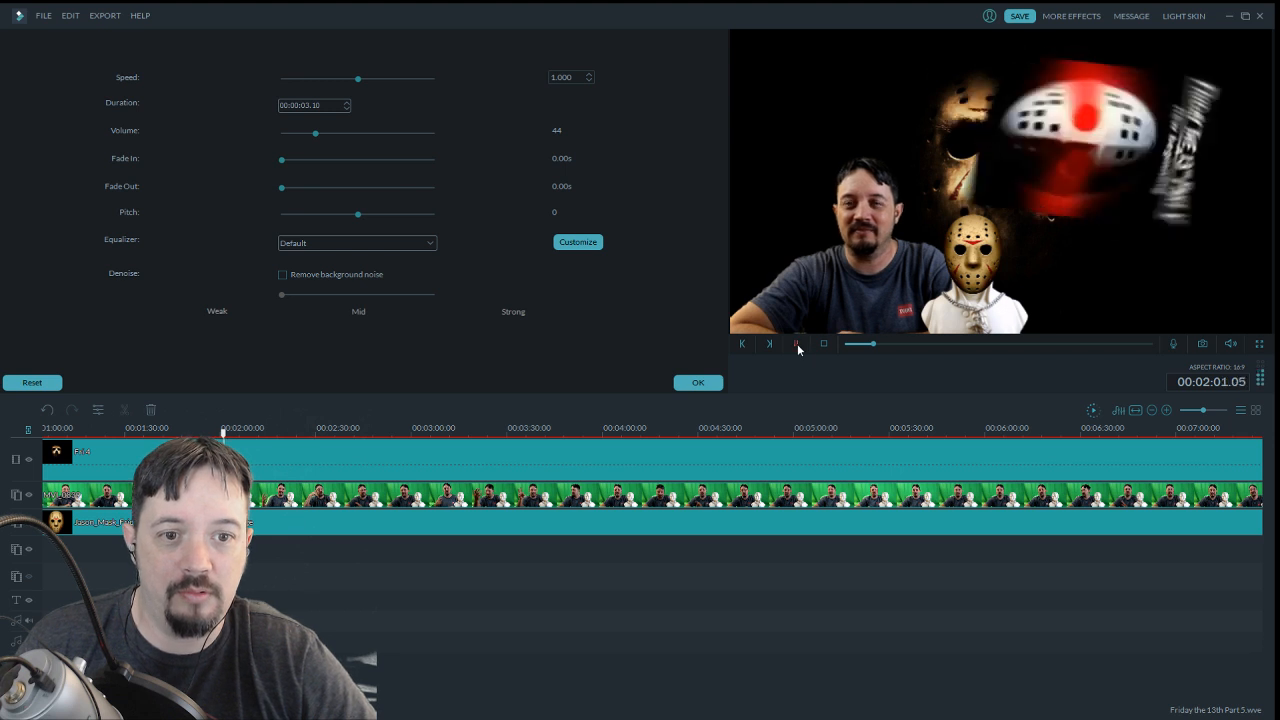
click(697, 383)
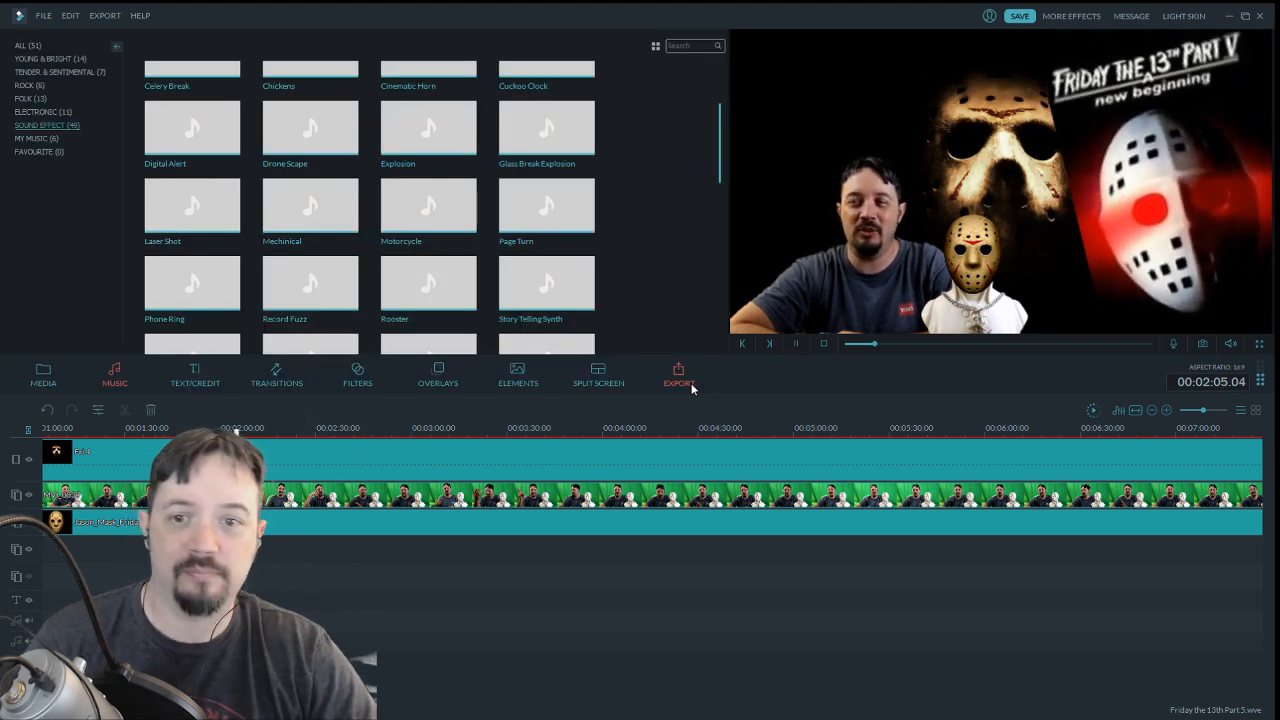
Split all tracks at 00:02:14.02 and insert movie clip 1 on the main video track at the cut
click(43, 376)
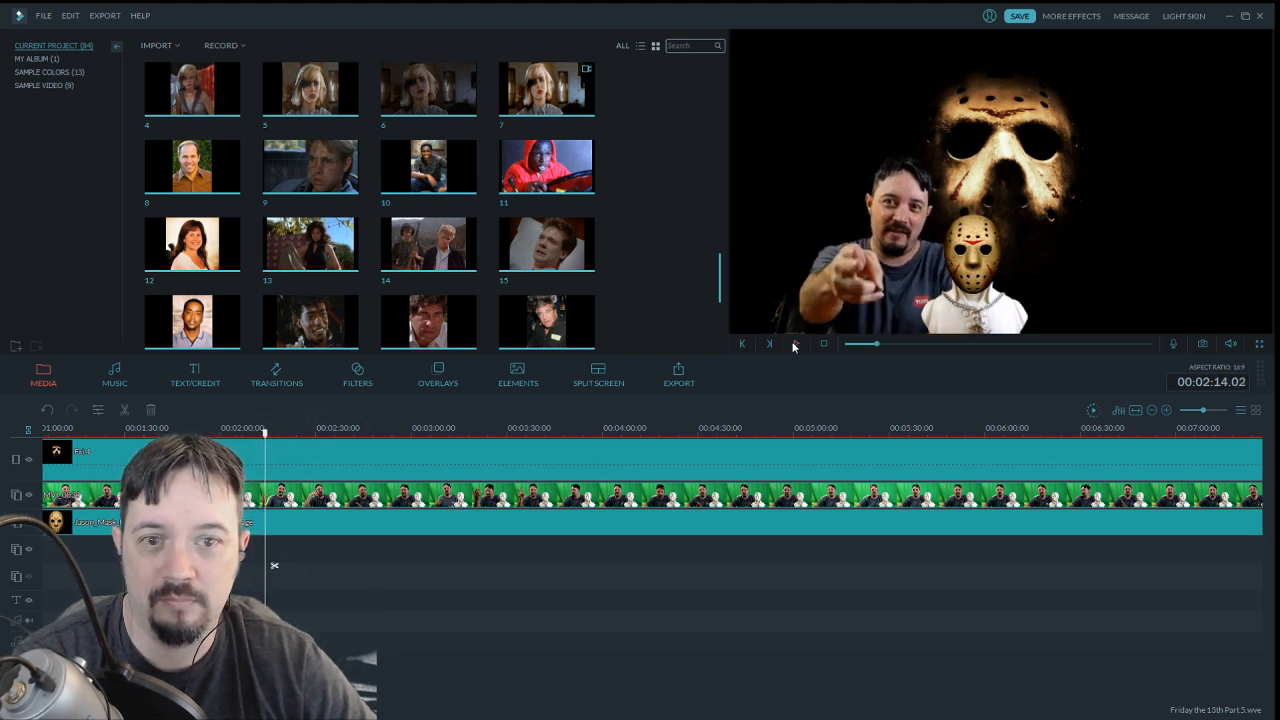
click(126, 412)
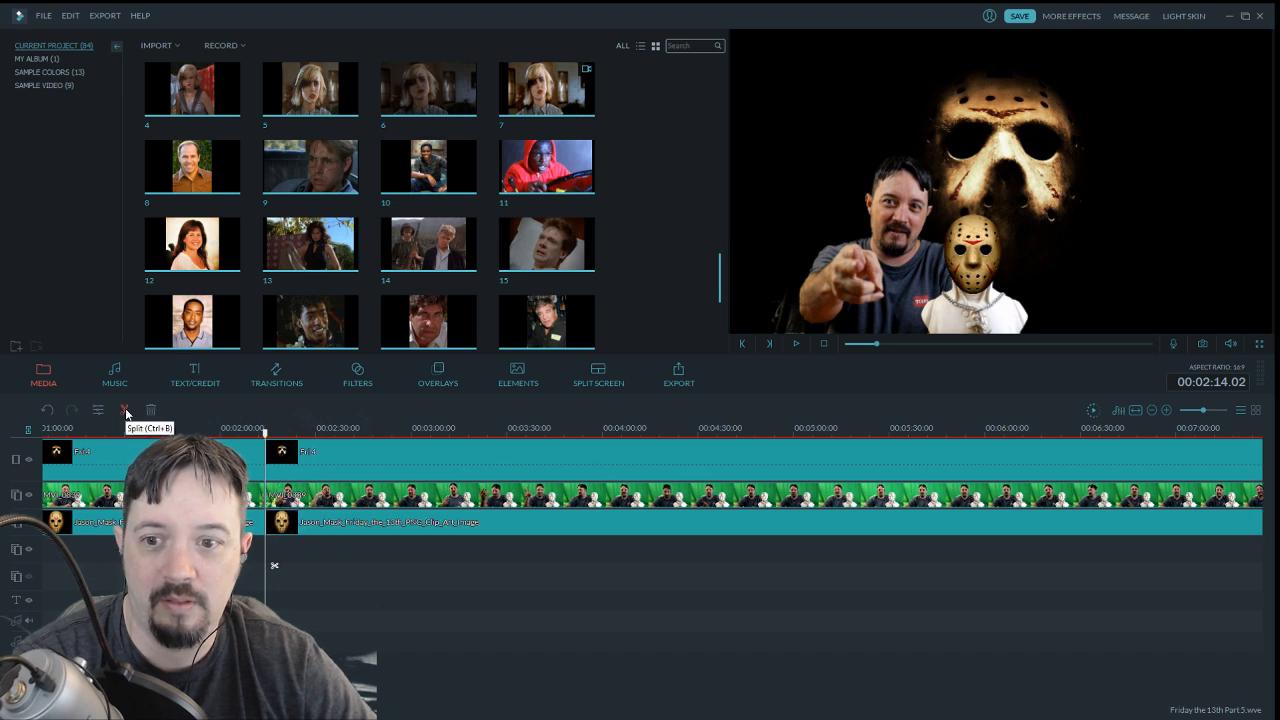
drag(720, 290, 726, 90)
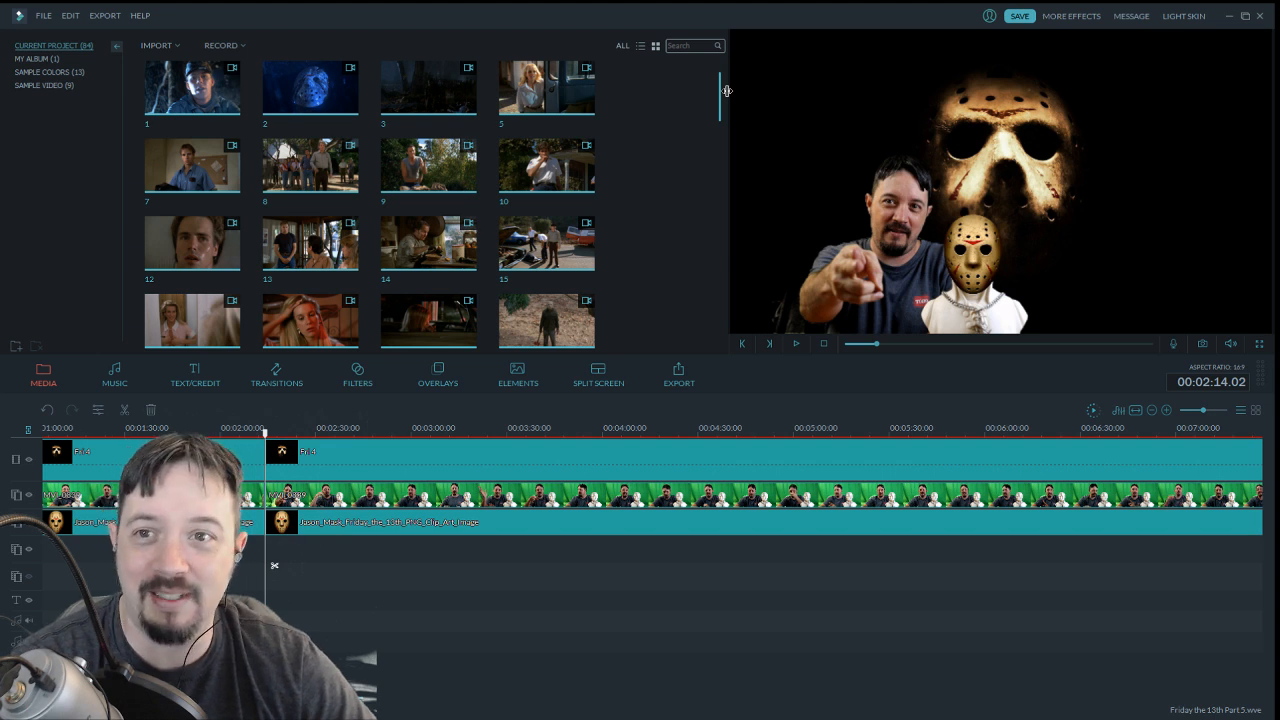
drag(230, 93, 268, 452)
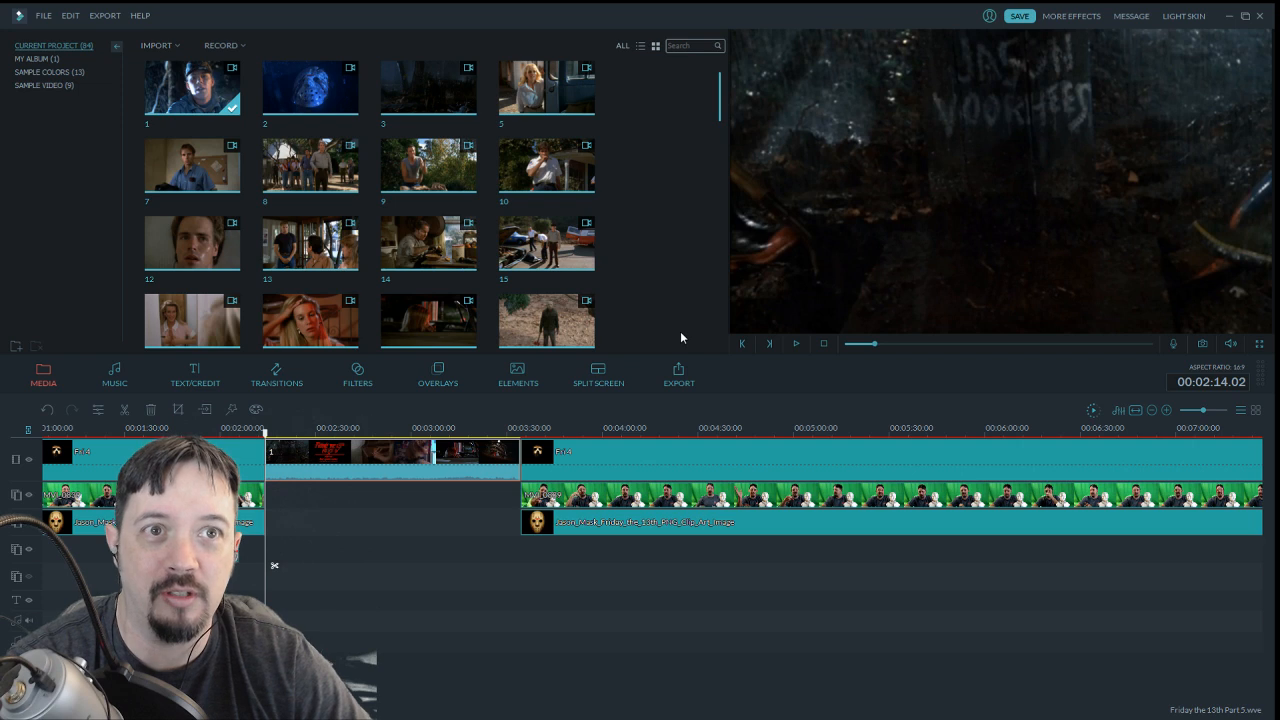
Play back inserted movie clip 1 from its start to 00:02:21.18 to review its opening
click(797, 343)
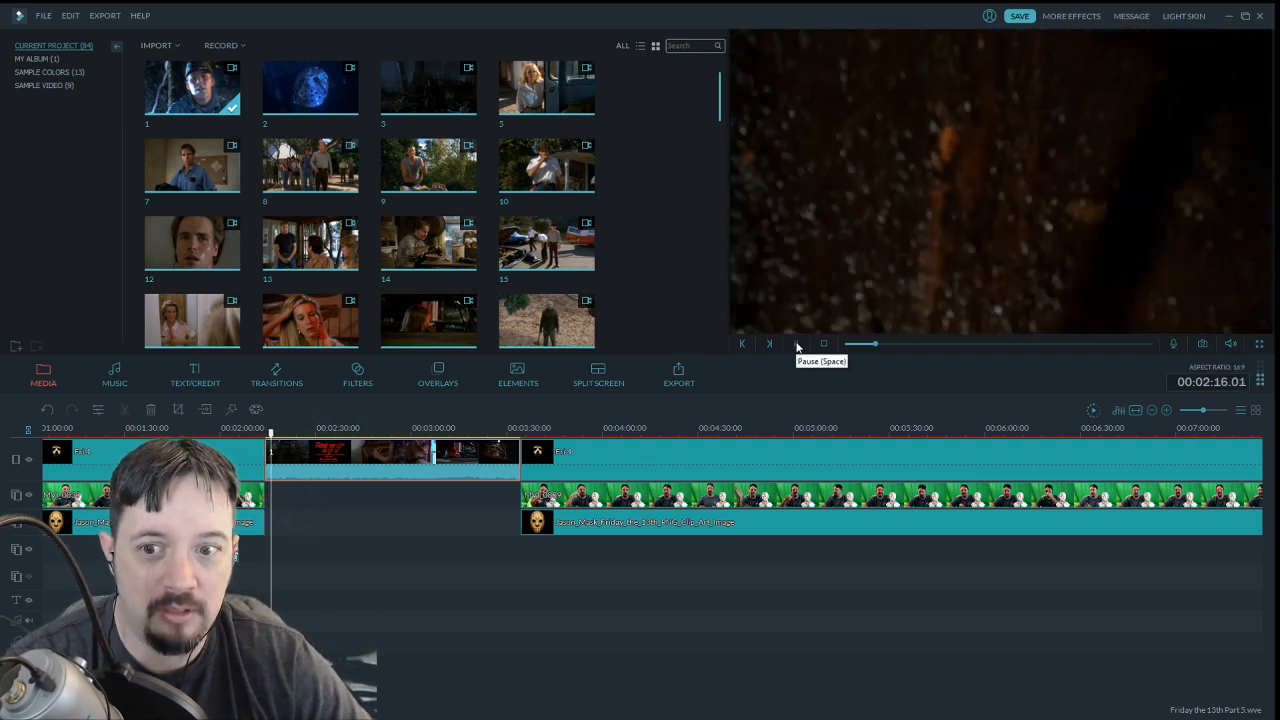
click(797, 344)
drag(273, 437, 265, 437)
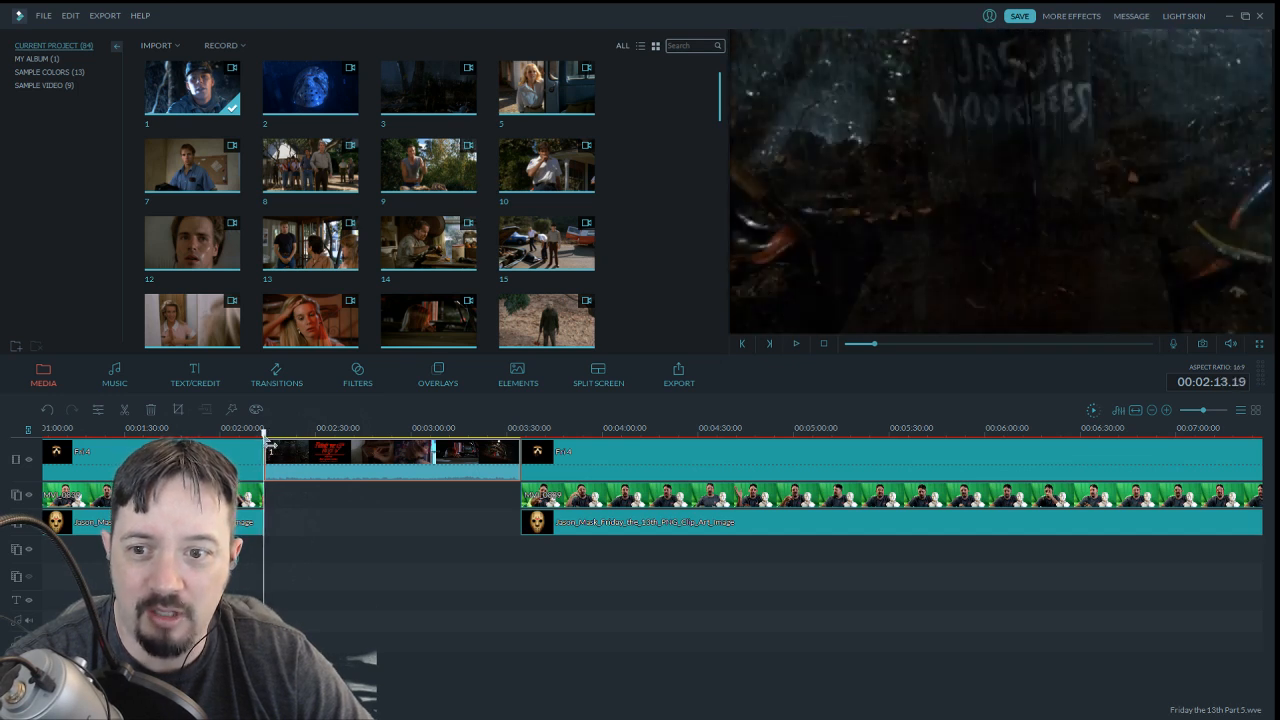
click(794, 344)
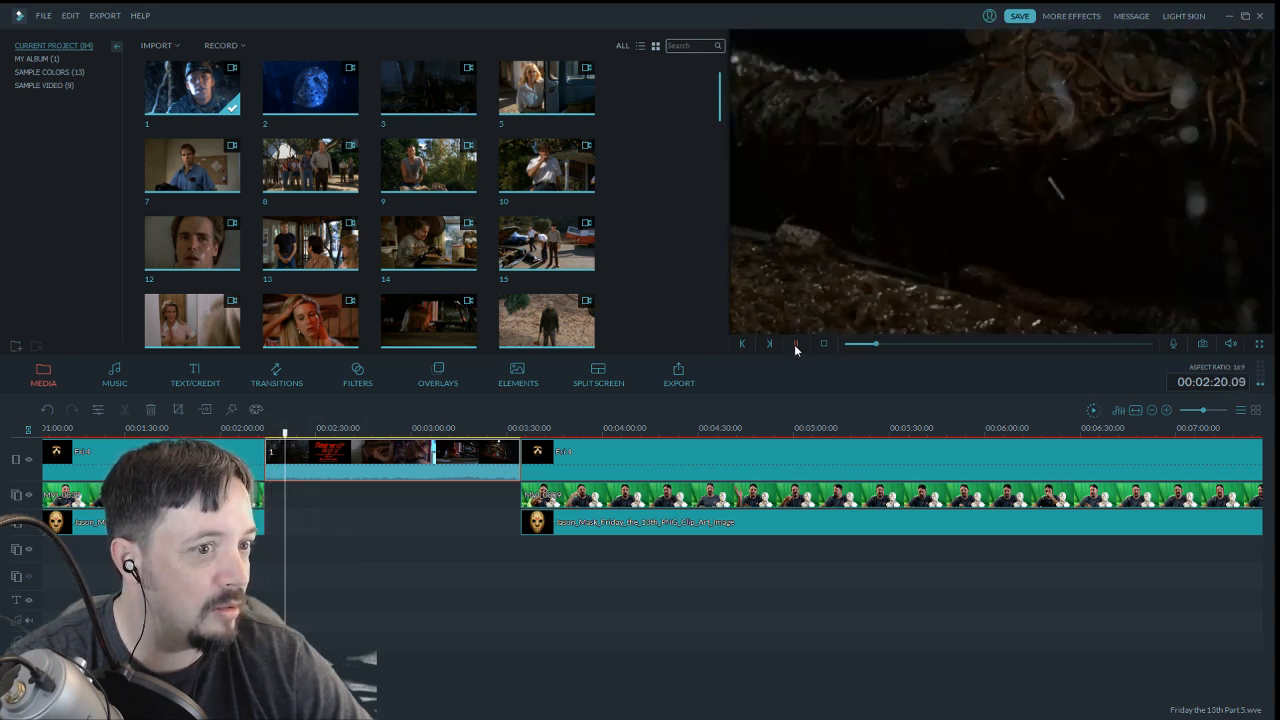
click(795, 344)
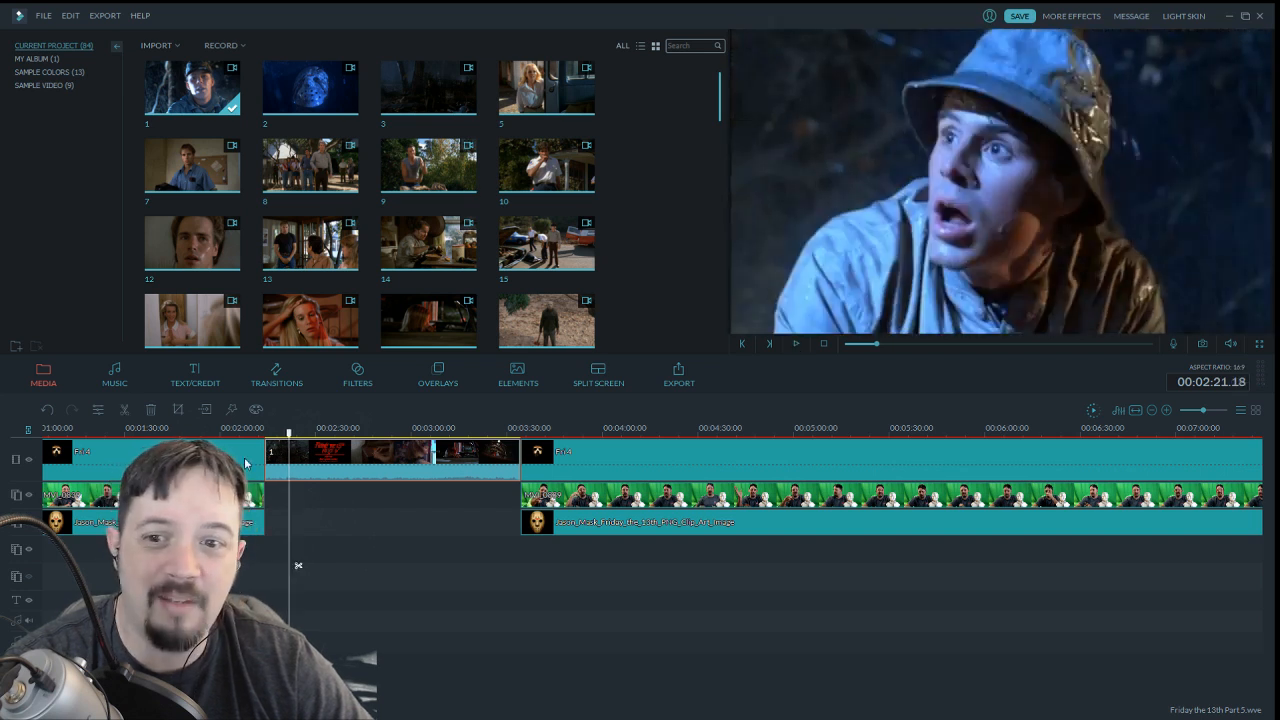
Play back inserted movie clip 1 from its start to about 00:02:33.04 and return the playhead to its beginning
drag(289, 443, 270, 446)
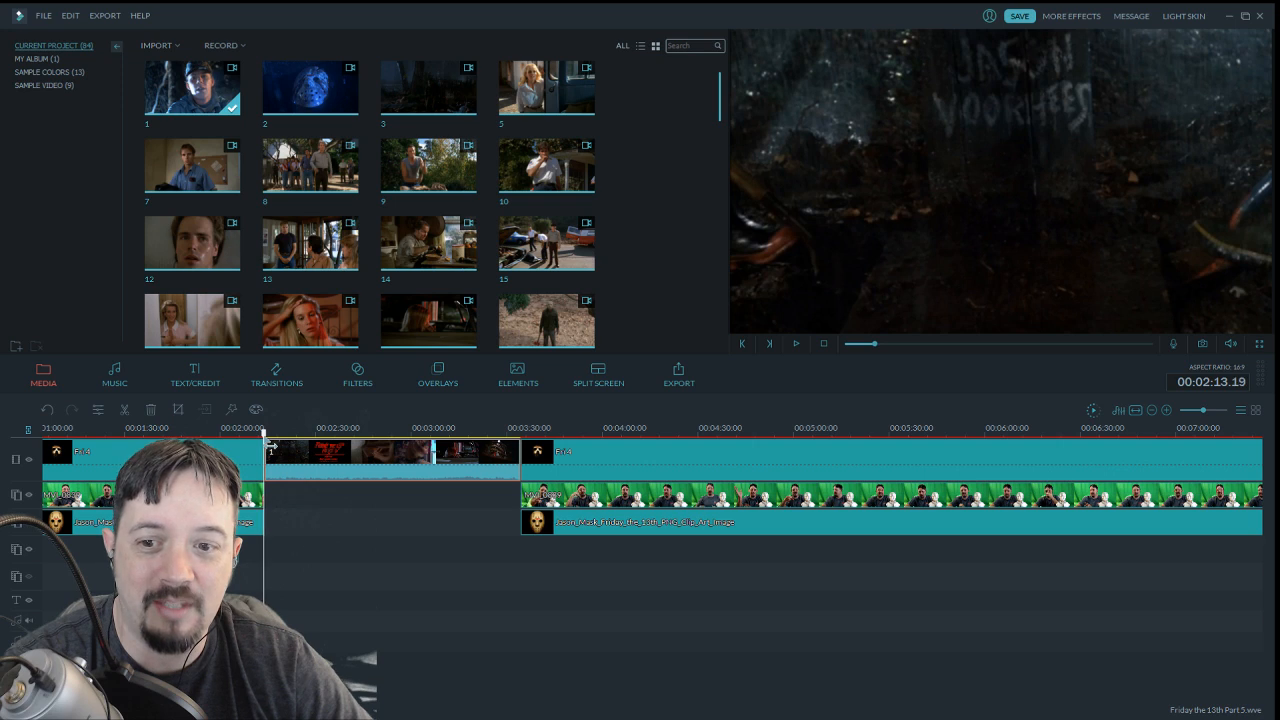
click(795, 343)
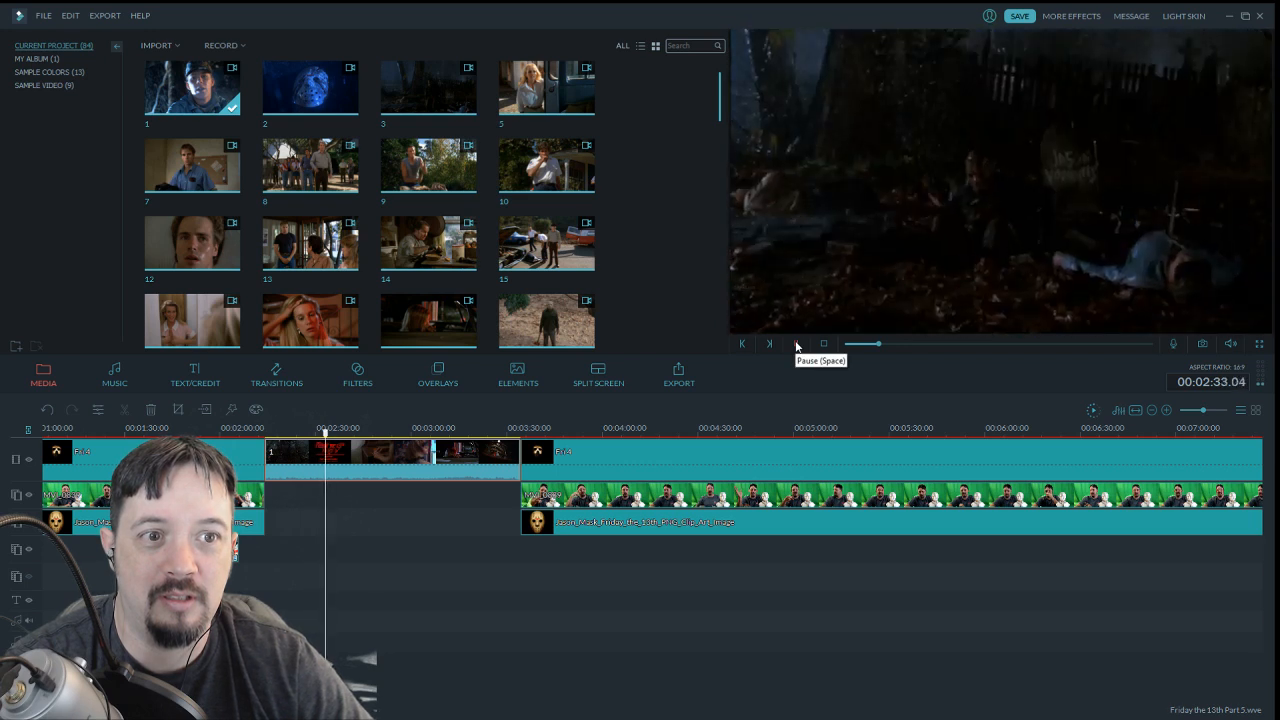
click(797, 345)
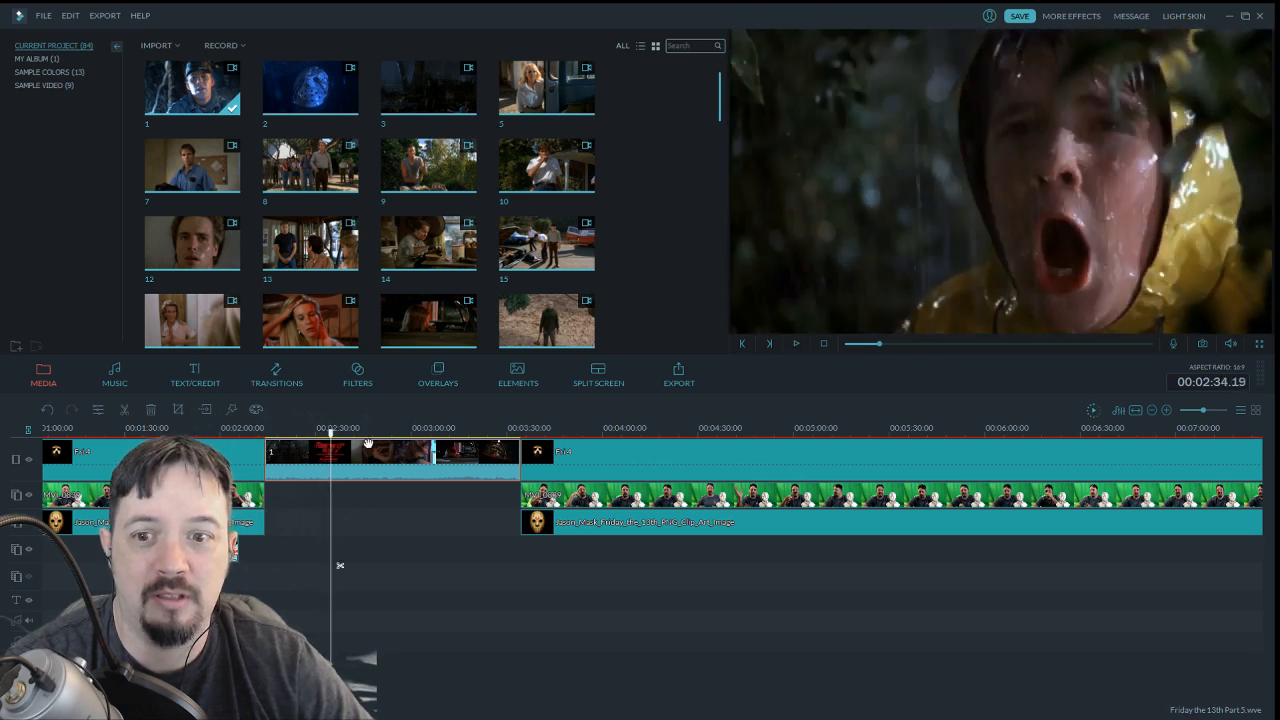
drag(332, 440, 270, 450)
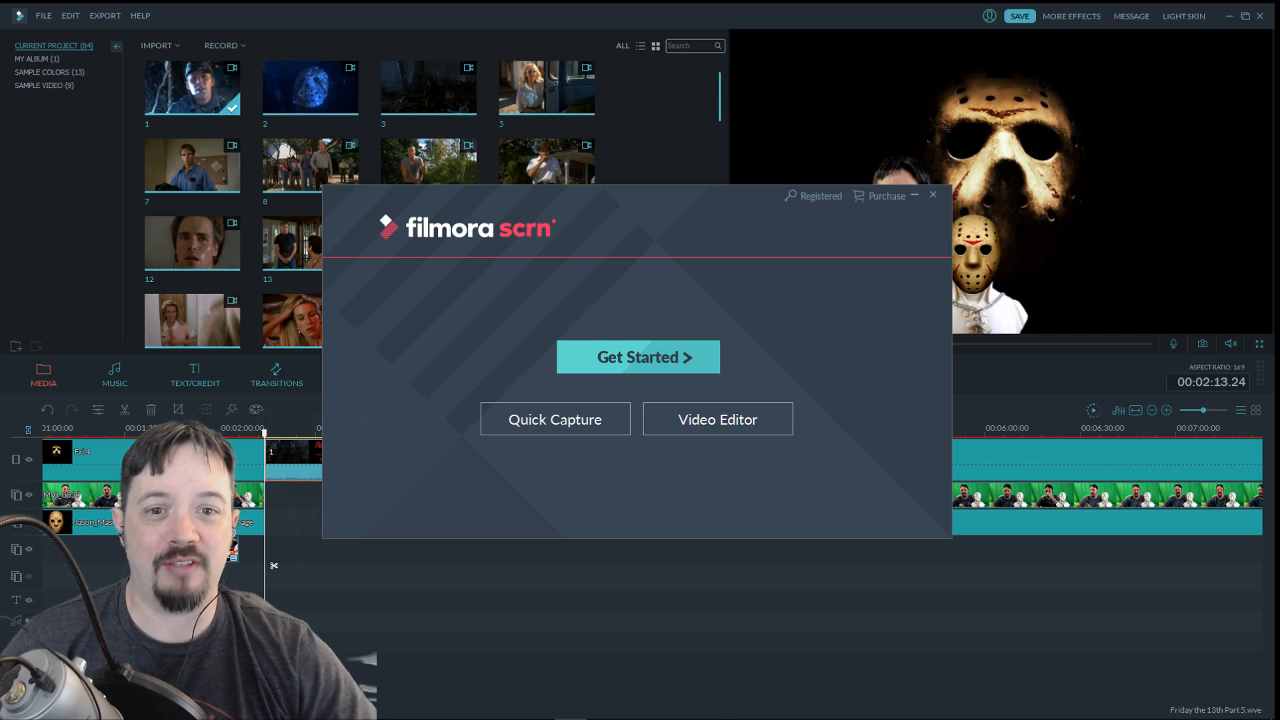
In Filmora Scrn's video editor, import recording Rec_14.25.31 20190609, place it on the timeline and play it back
click(748, 421)
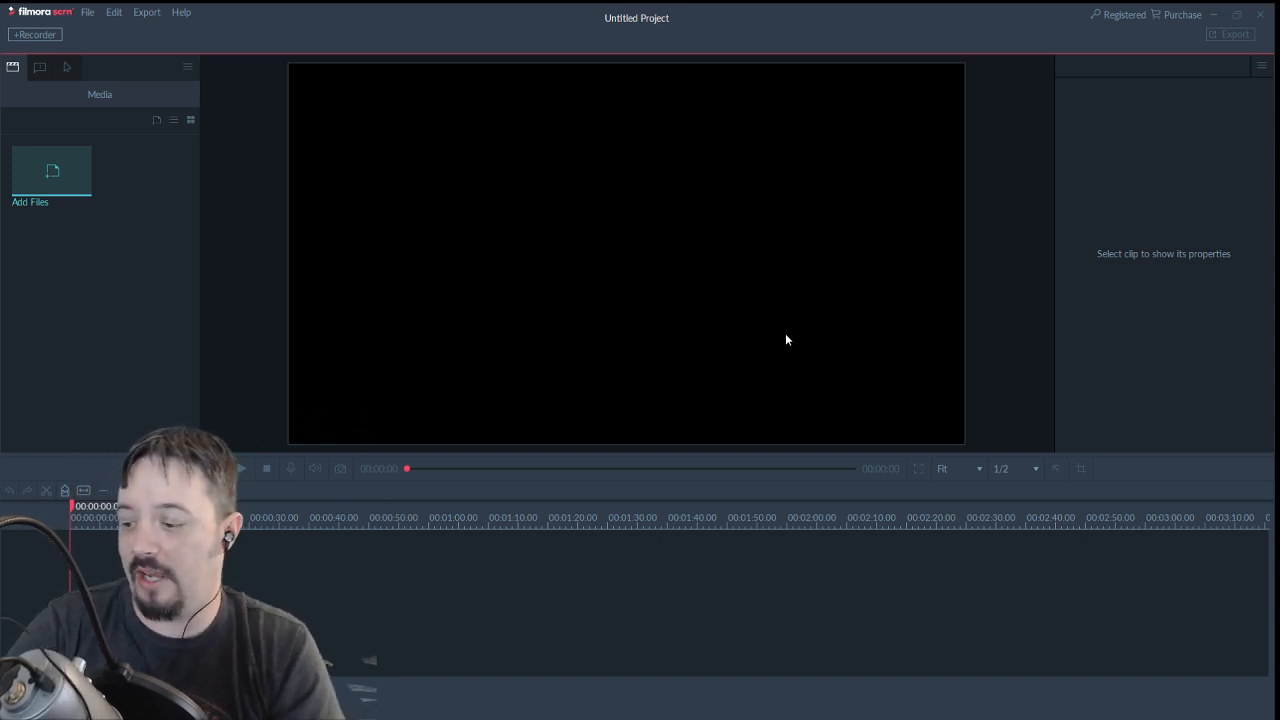
click(58, 166)
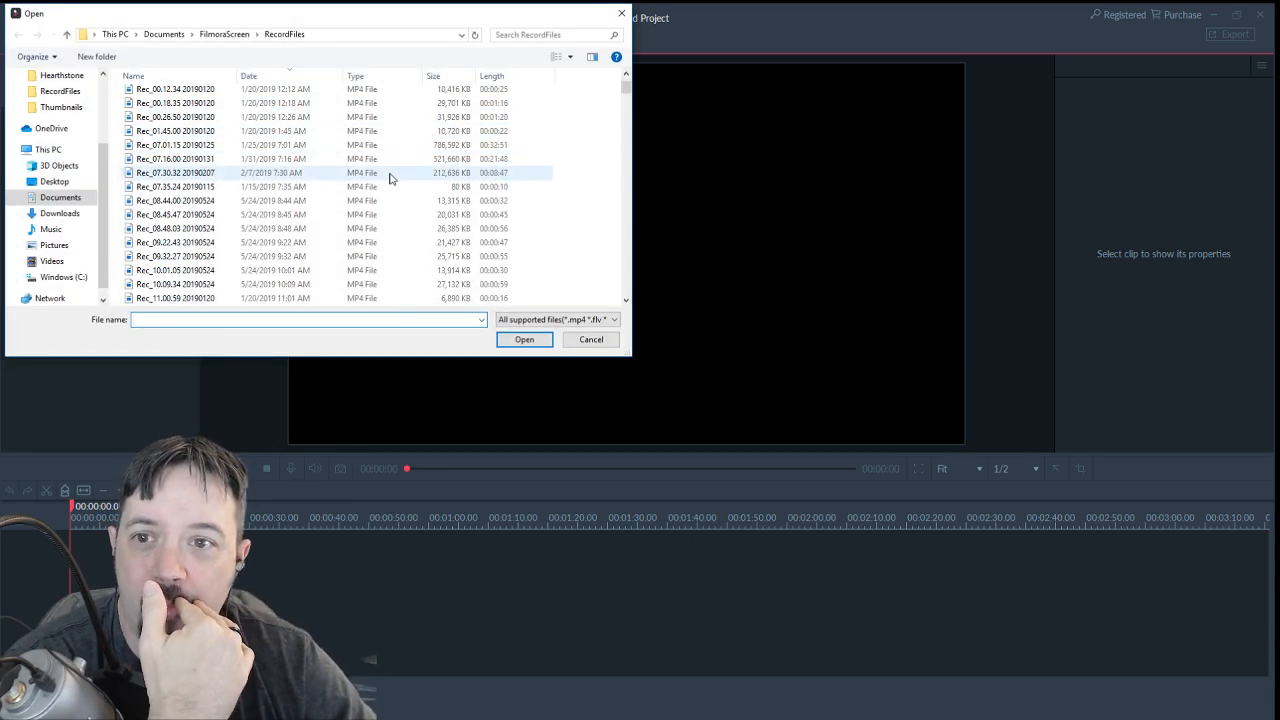
scroll(390, 178, up, 1)
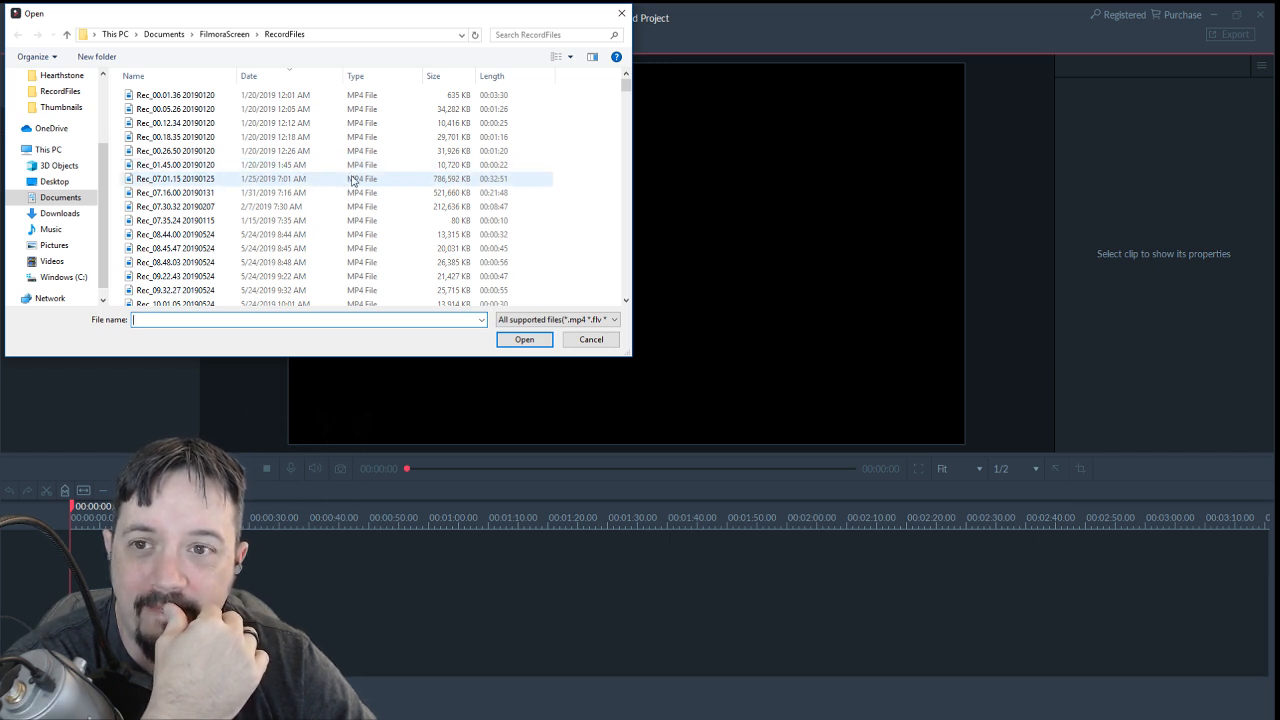
scroll(345, 200, down, 8)
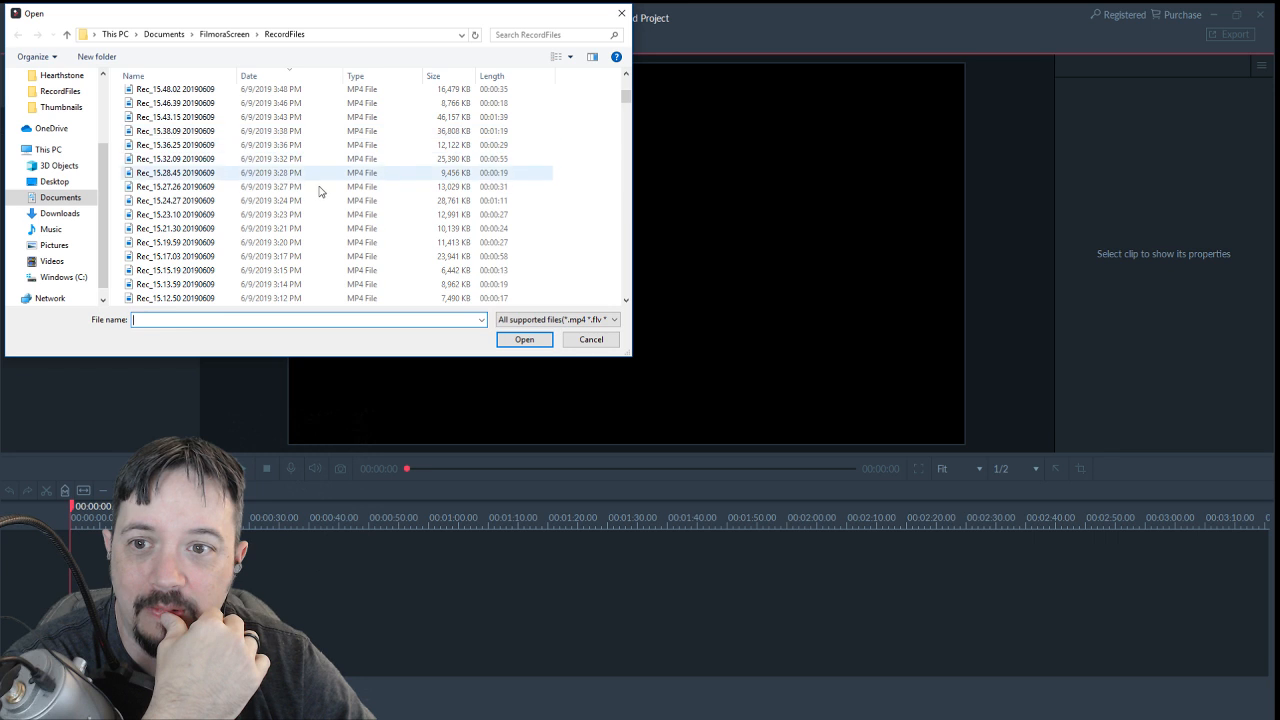
scroll(322, 243, down, 4)
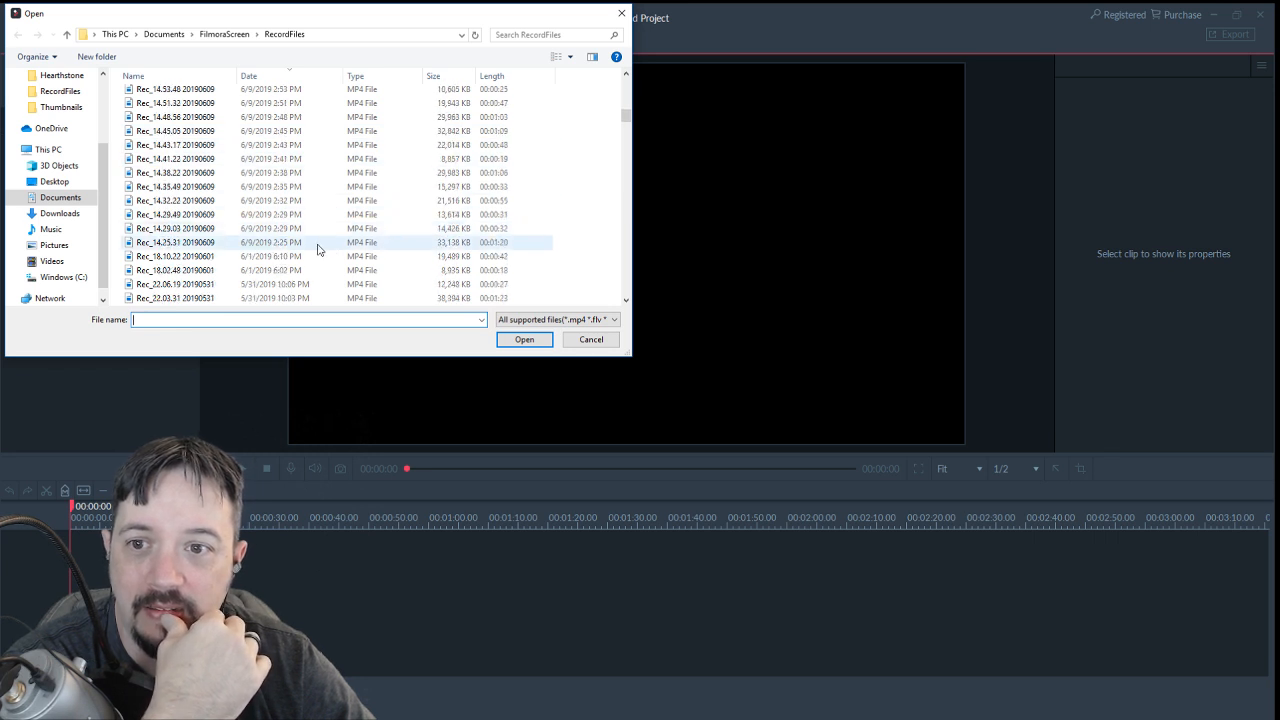
double_click(317, 243)
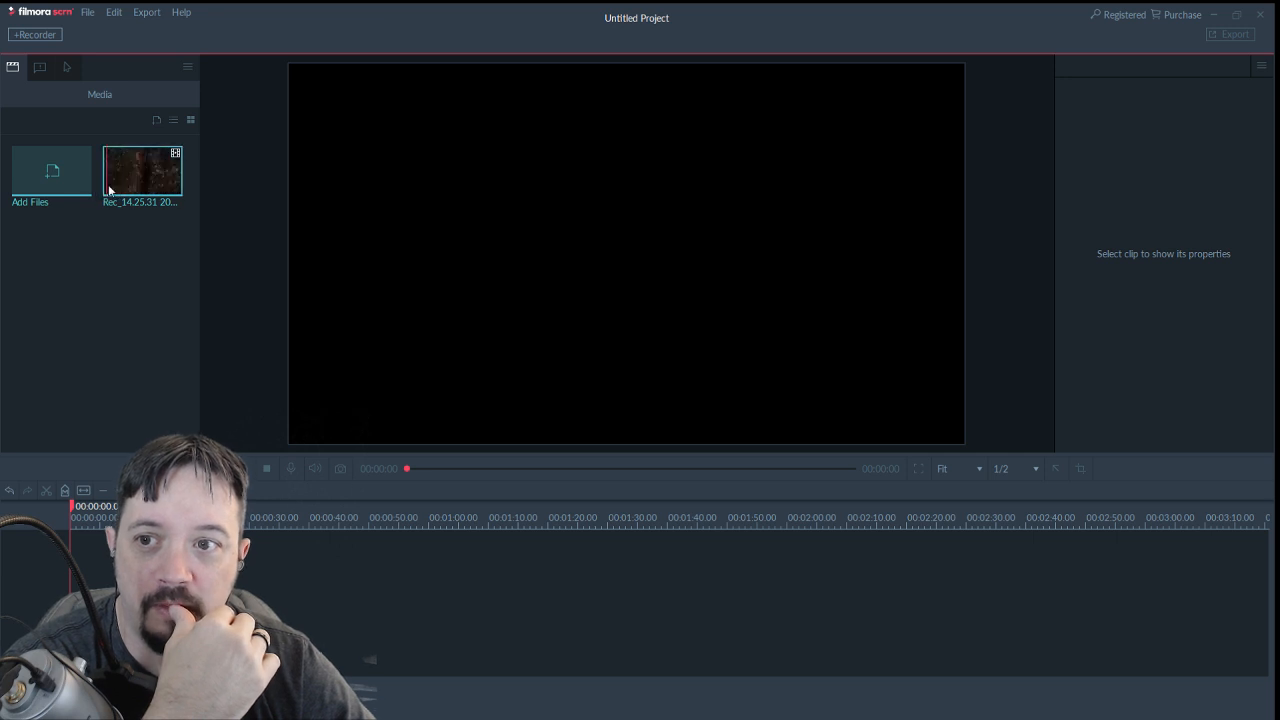
drag(126, 185, 103, 563)
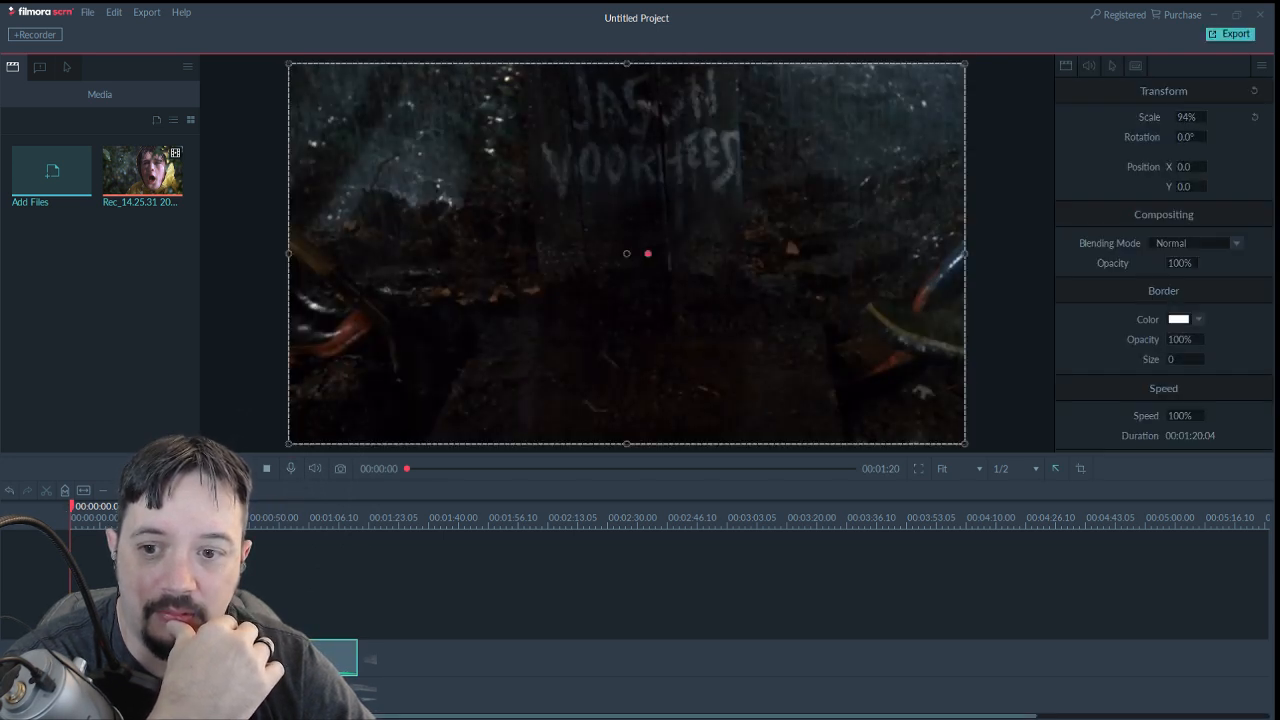
click(243, 469)
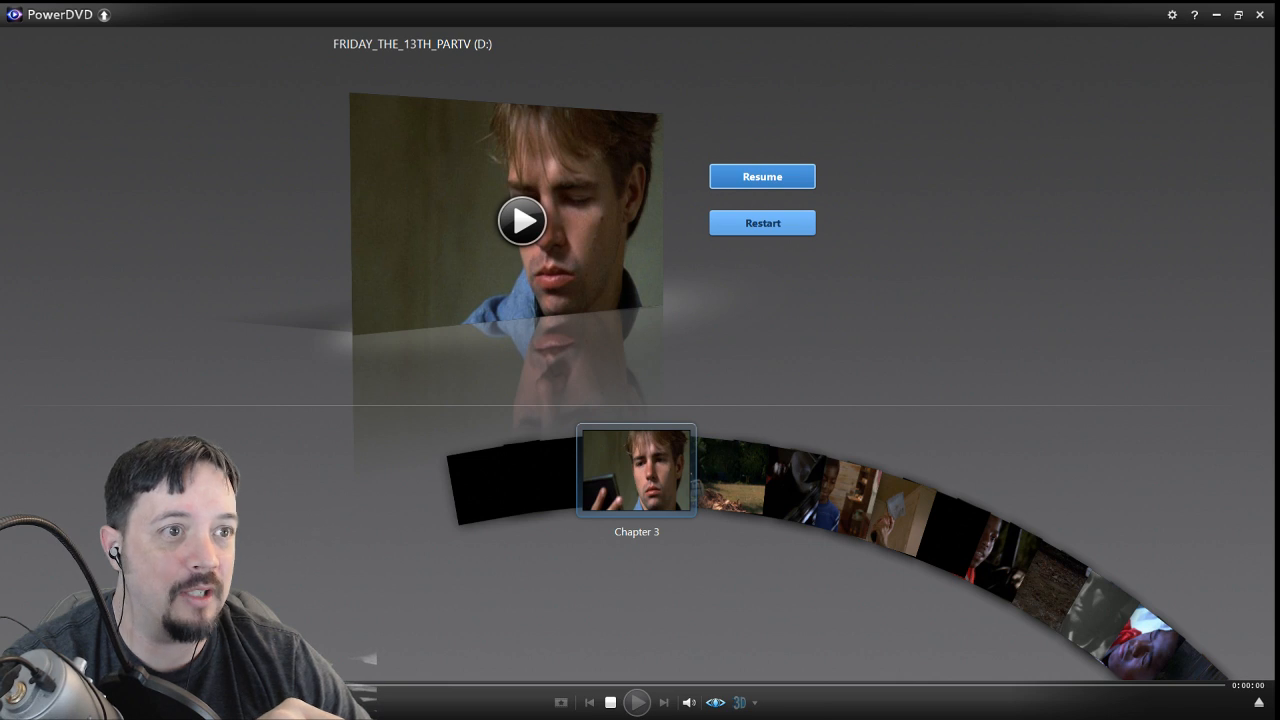
Restart the FRIDAY_THE_13TH_PARTV disc in PowerDVD from its beginning and reposition the windowed player
click(1239, 16)
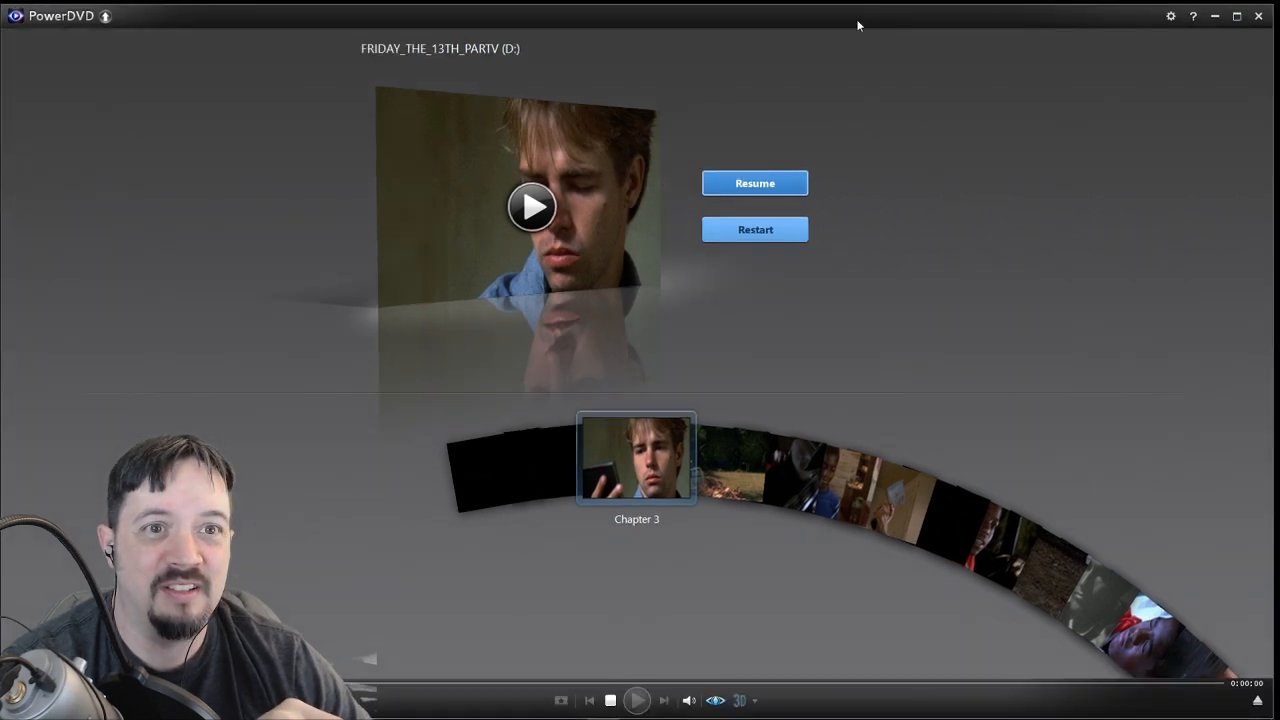
click(1214, 16)
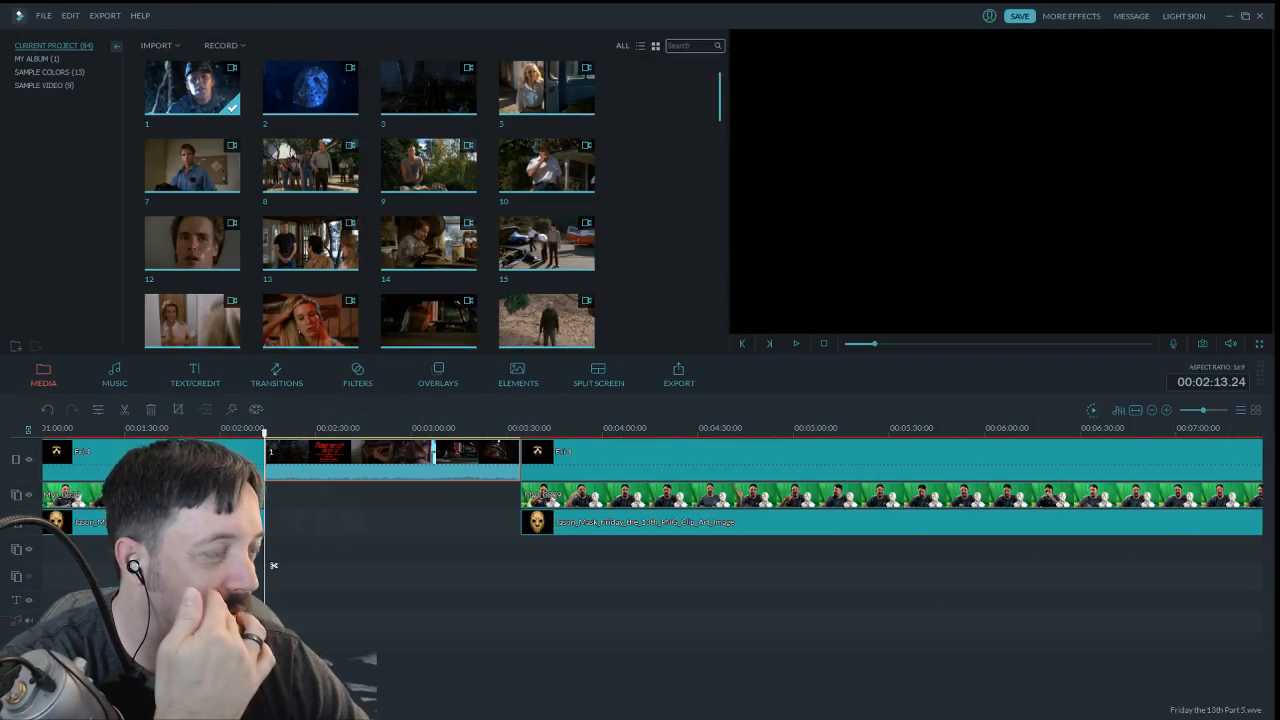
key(alt+Tab)
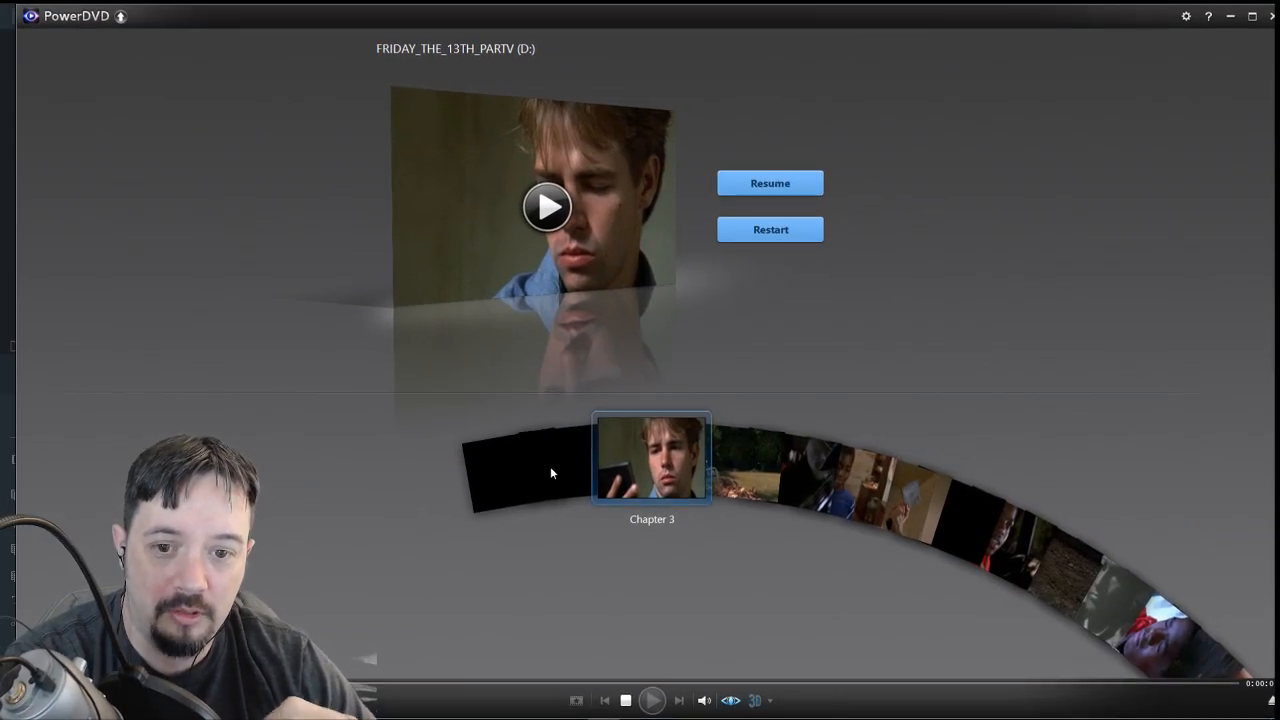
click(773, 237)
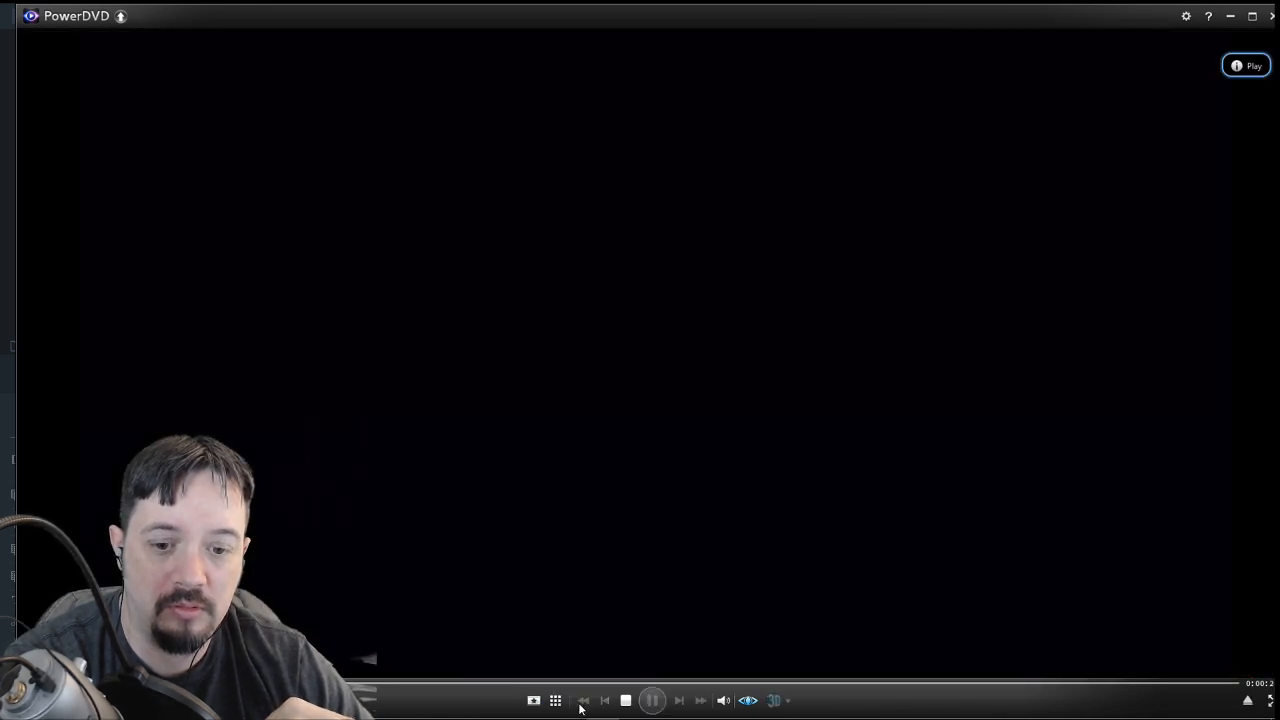
click(537, 702)
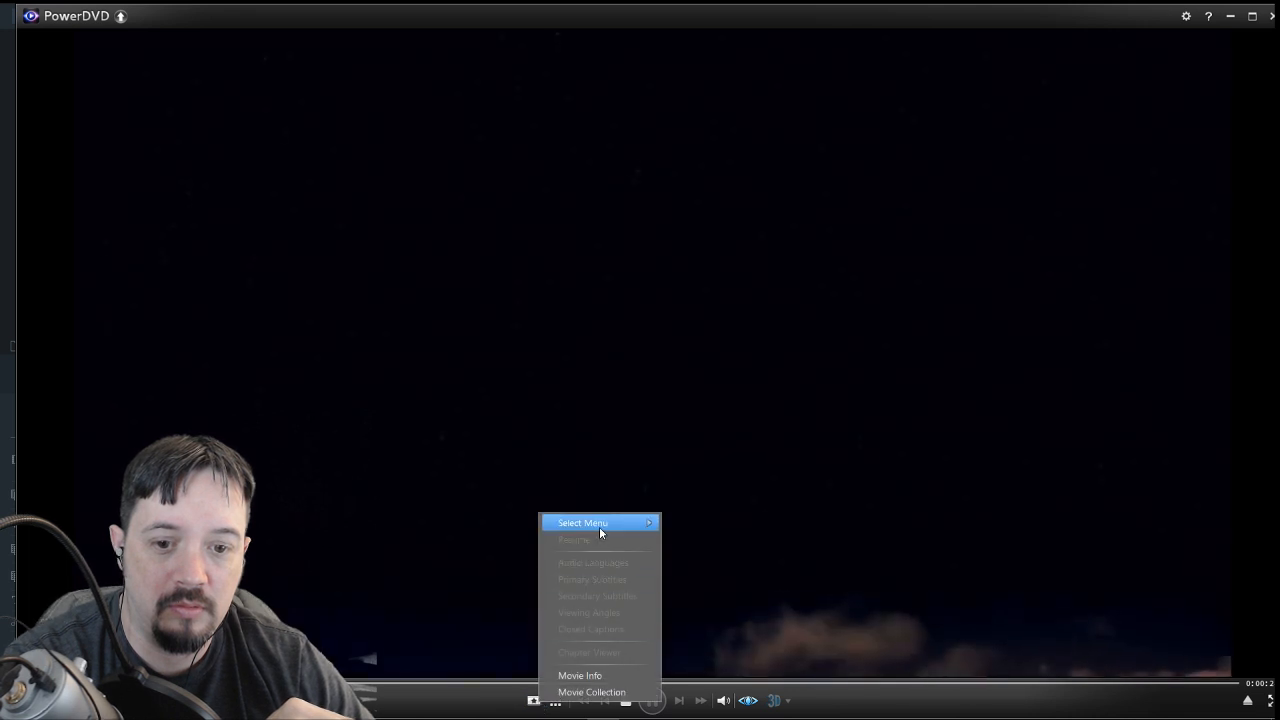
mouse_move(599, 527)
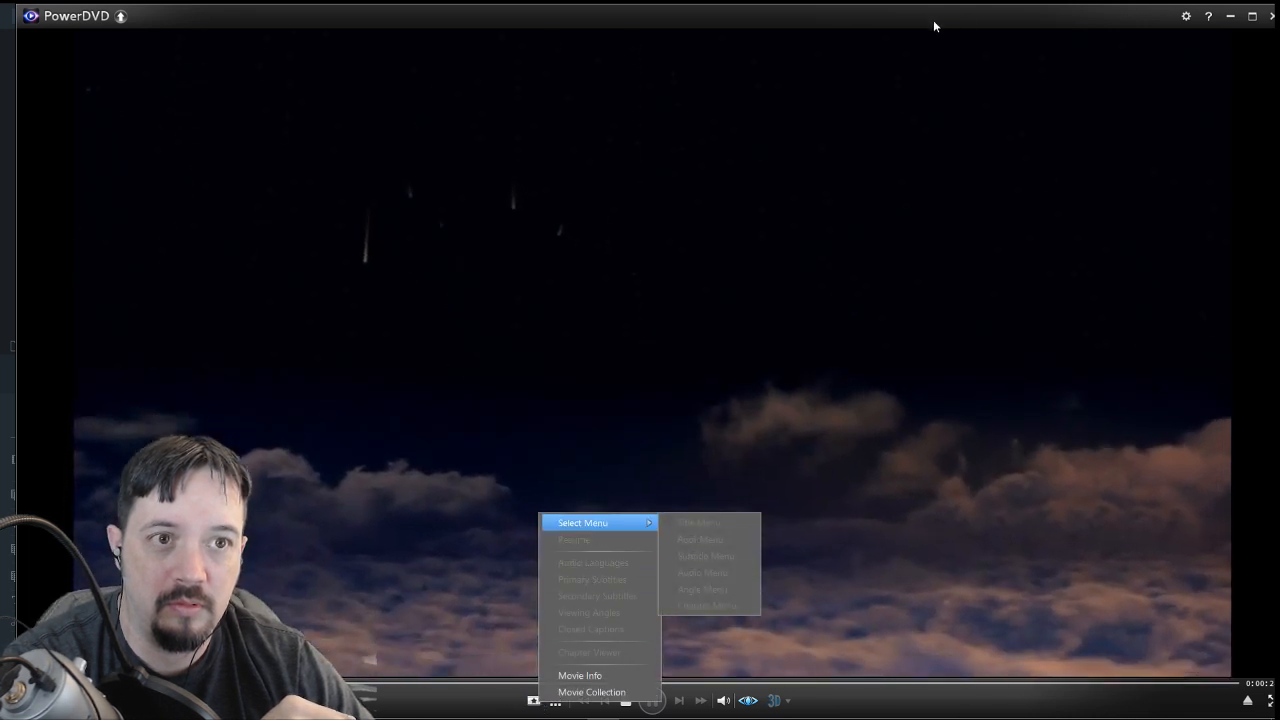
drag(935, 26, 1279, 102)
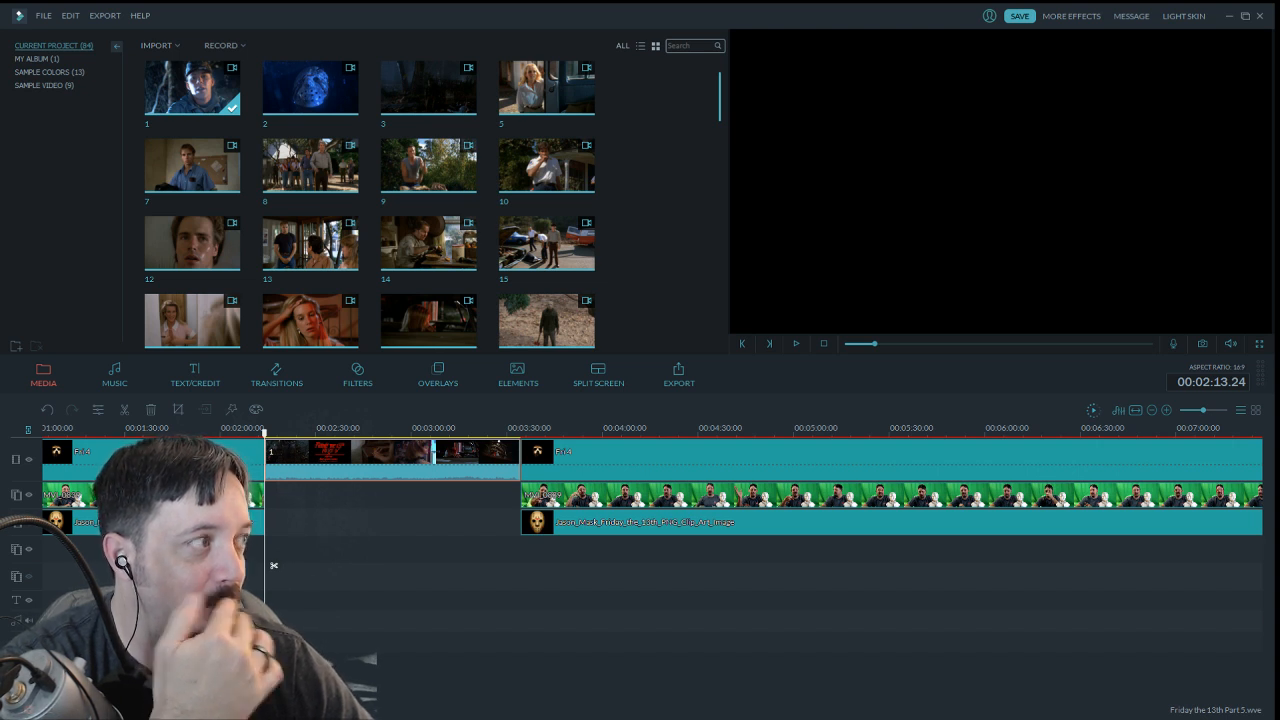
Return to PowerDVD's Special Features screen, align the player with the capture area, and start the screen recording
key(alt+Tab)
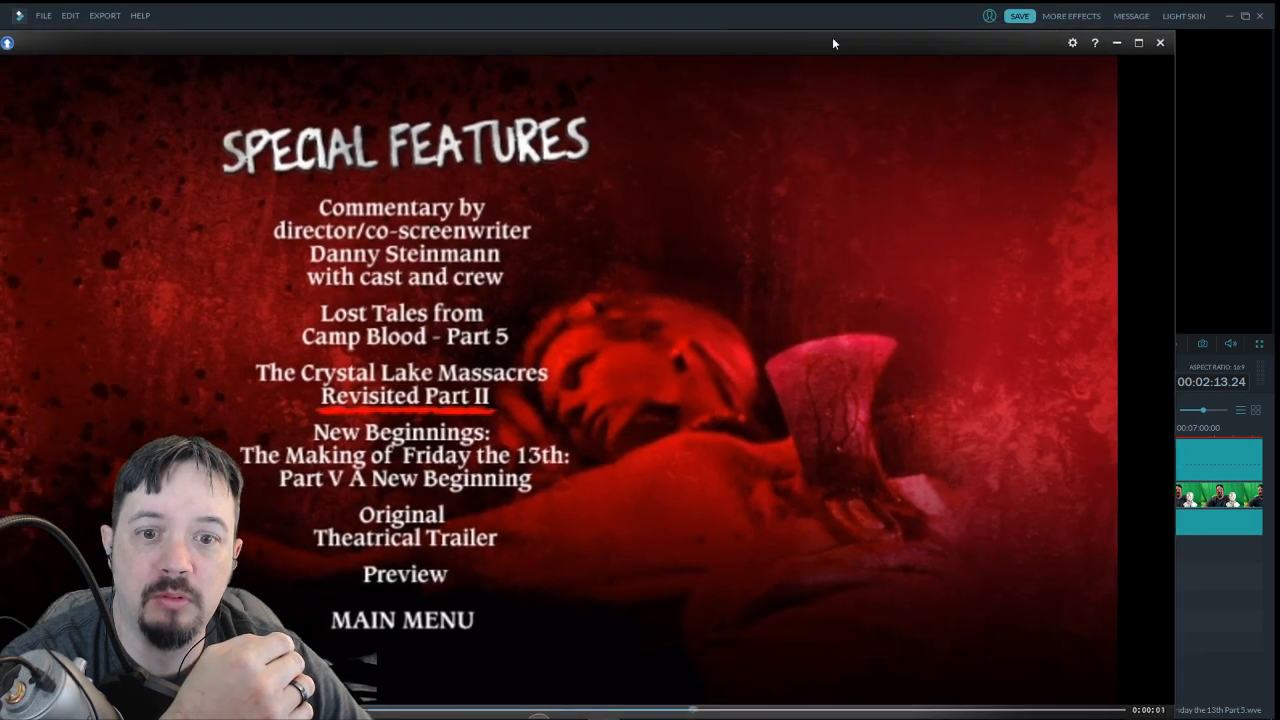
drag(893, 30, 938, 24)
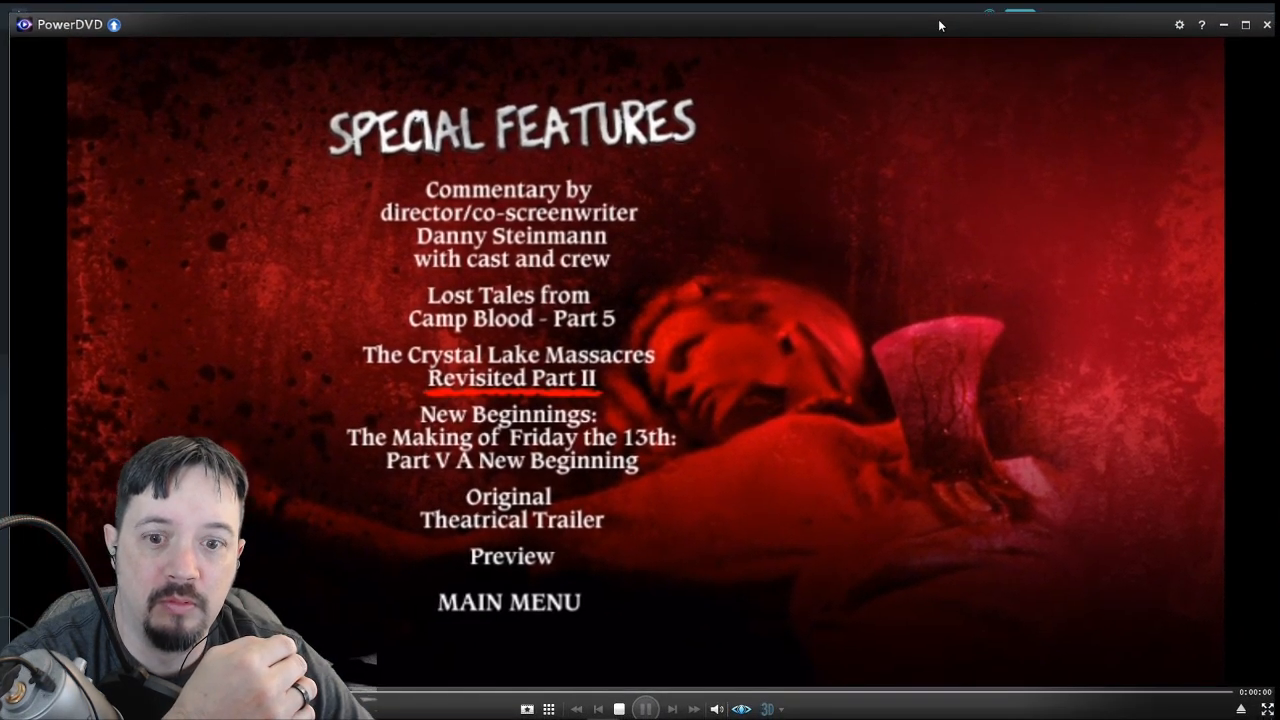
key(Up)
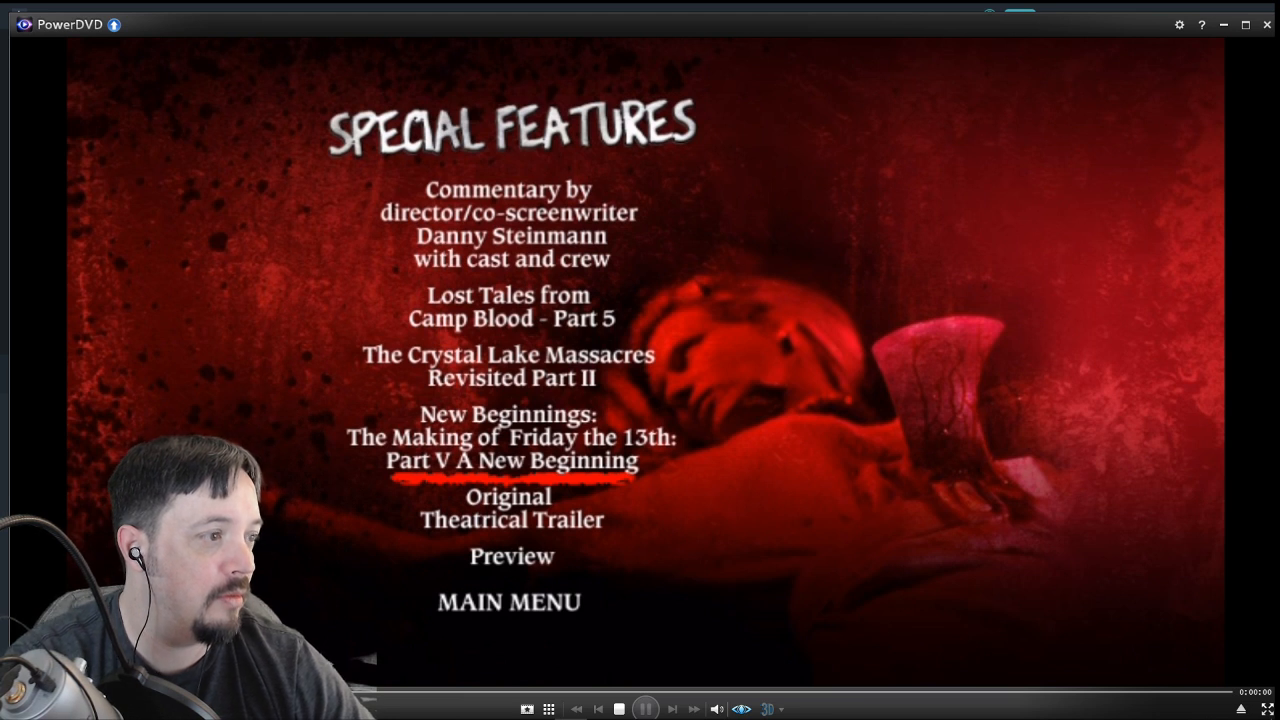
click(637, 362)
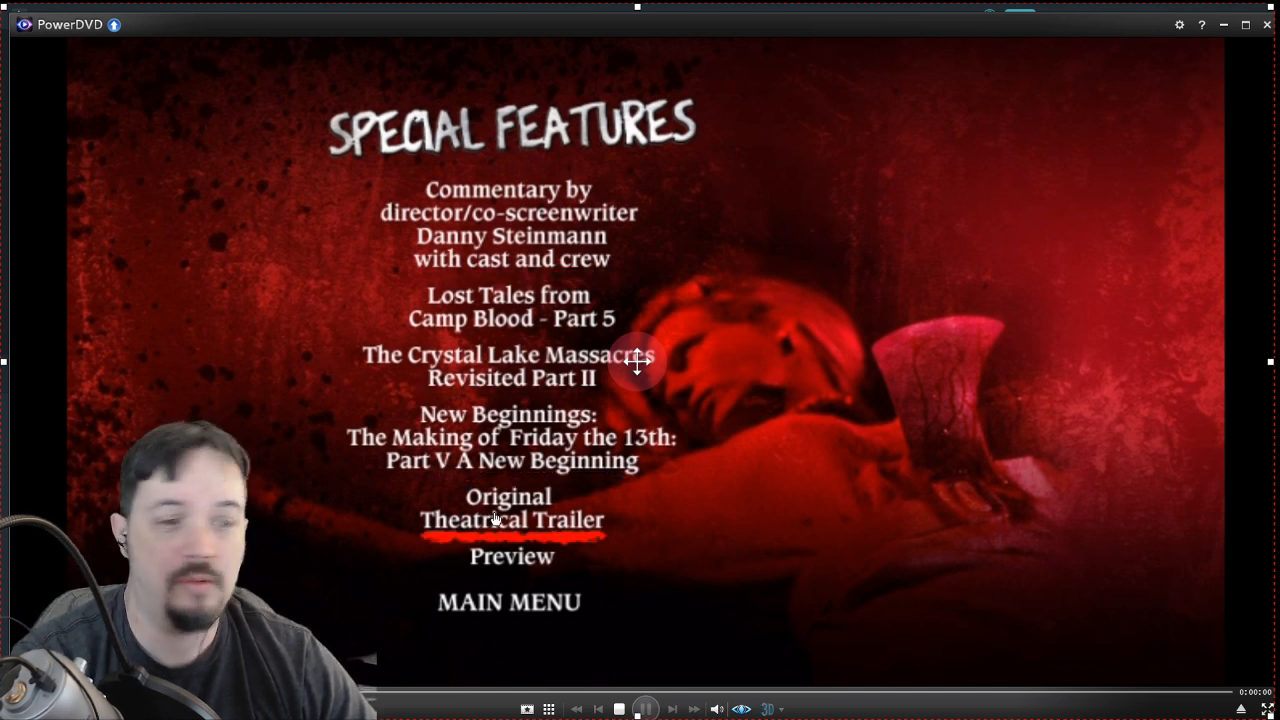
key(F10)
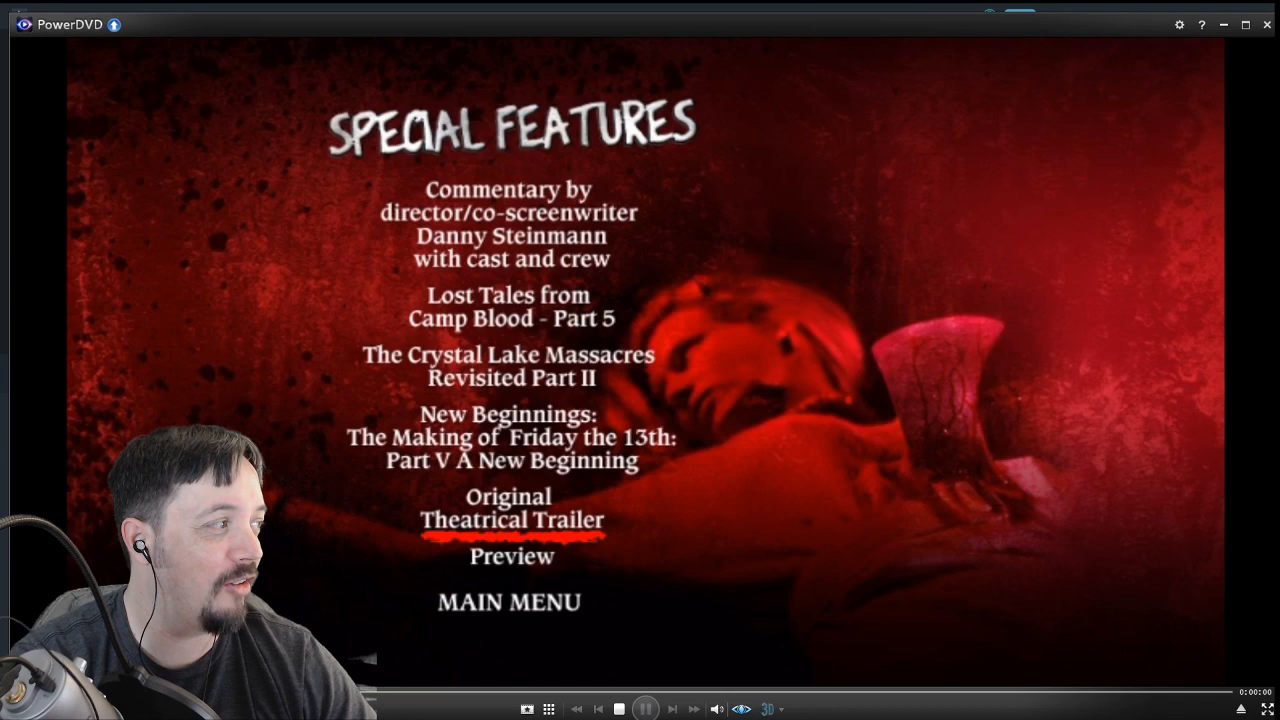
Play the disc's Original Theatrical Trailer, pause it about halfway when Jason appears in the graveyard, and minimize PowerDVD
click(522, 528)
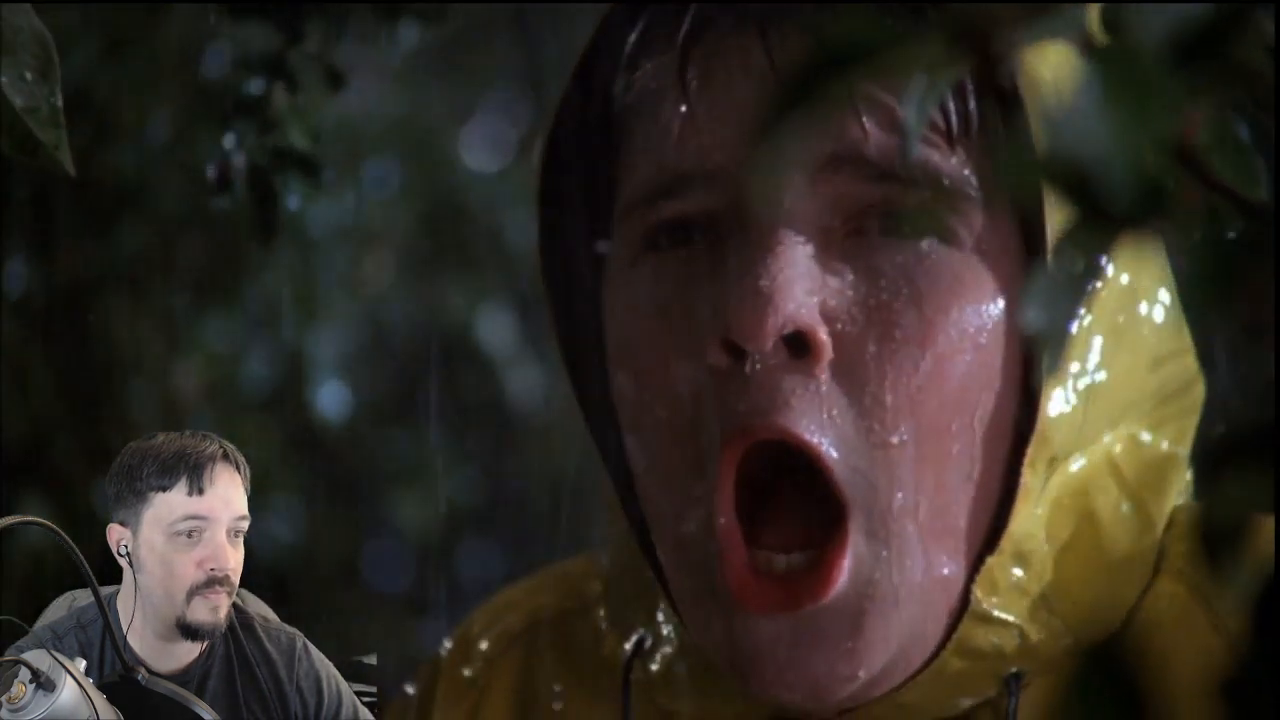
mouse_move(755, 61)
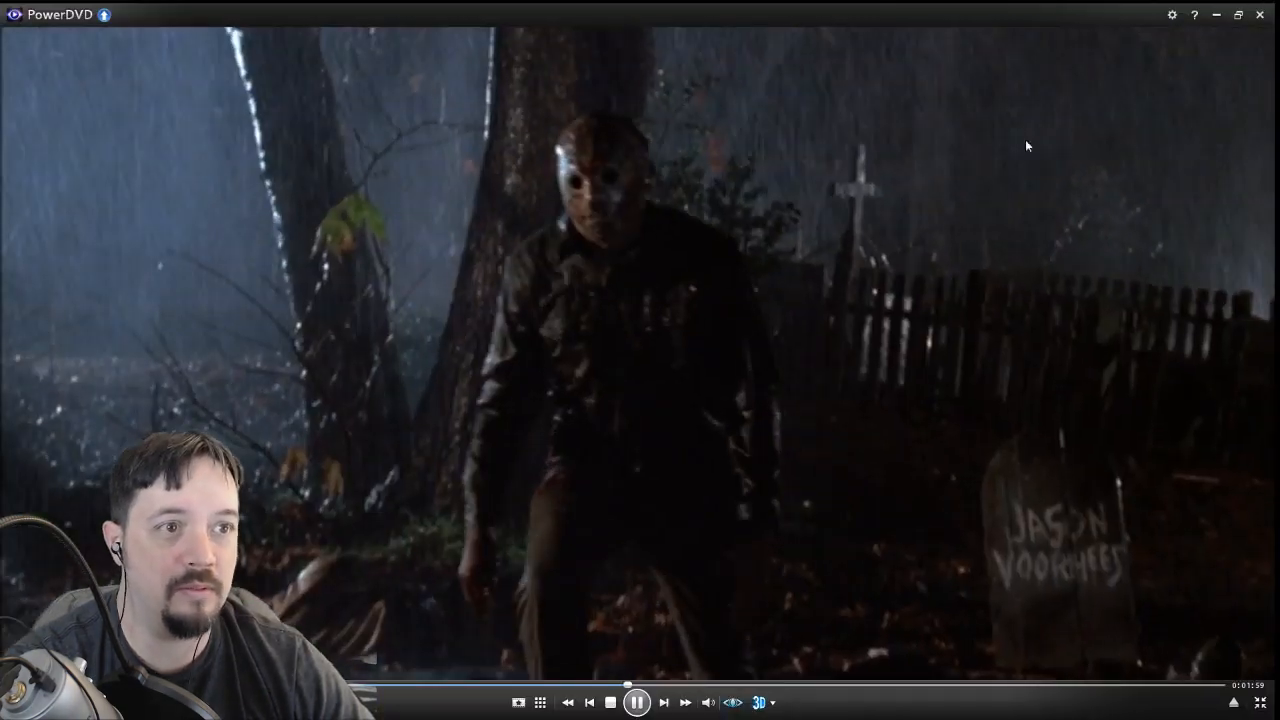
click(636, 703)
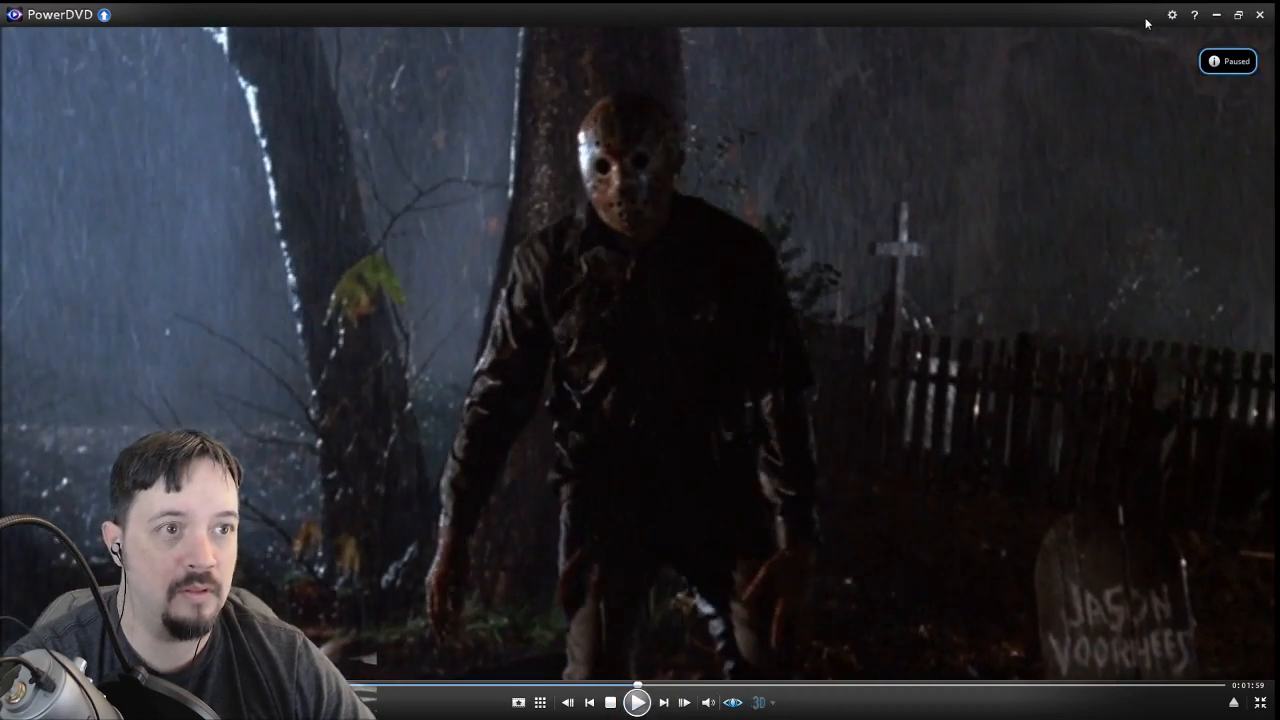
click(1216, 17)
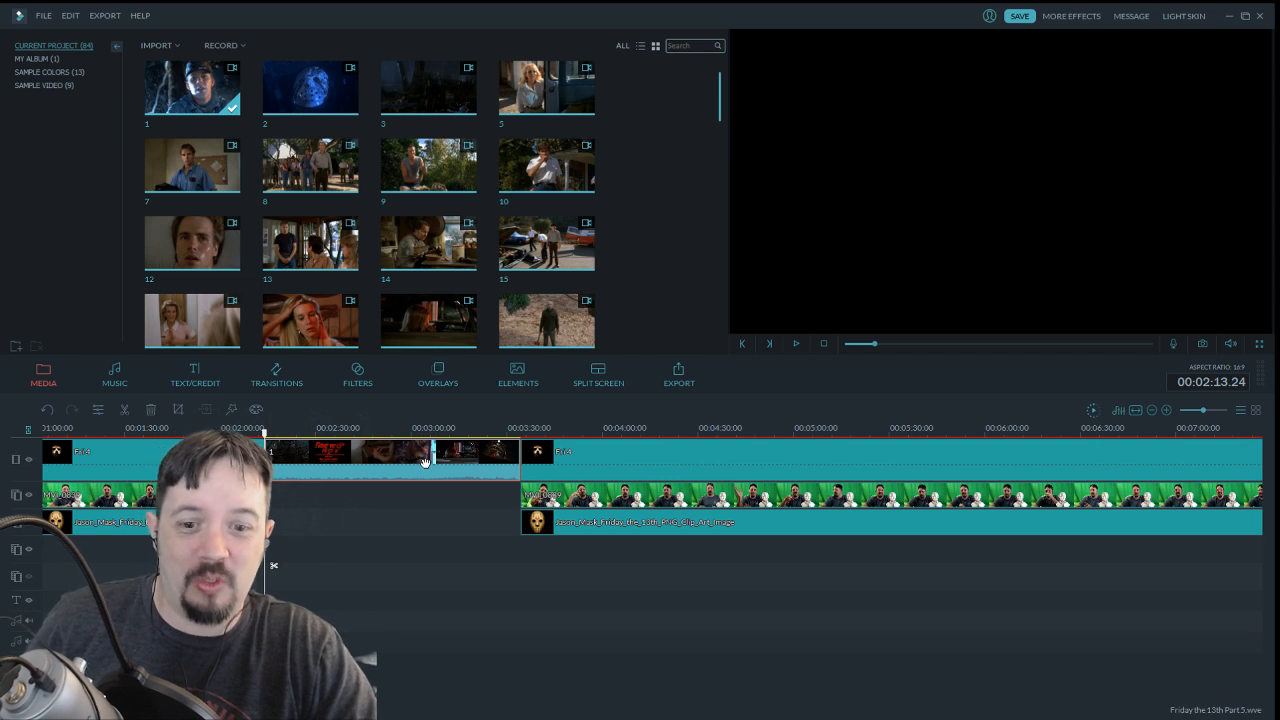
Replace clip 1 on the timeline with video 100, imported from Documents > FilmoraScreen > ExportFiles > Fridays > Fri 5
key(Delete)
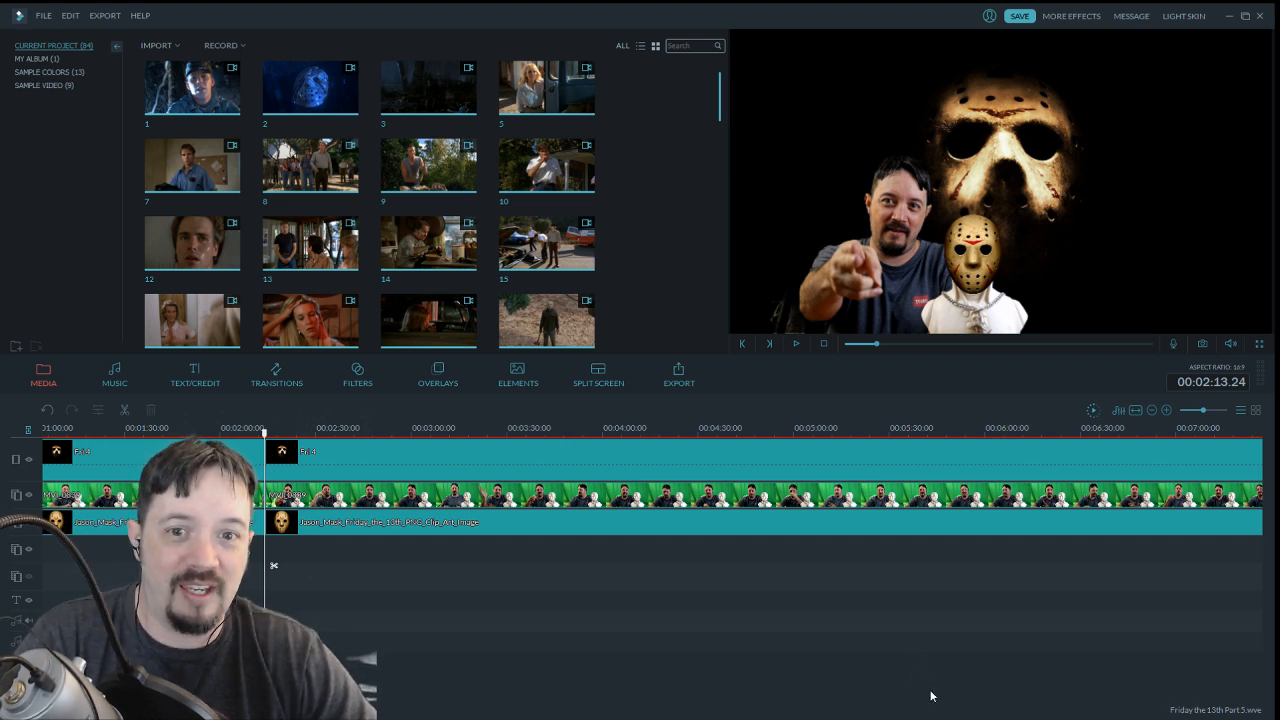
mouse_move(224, 66)
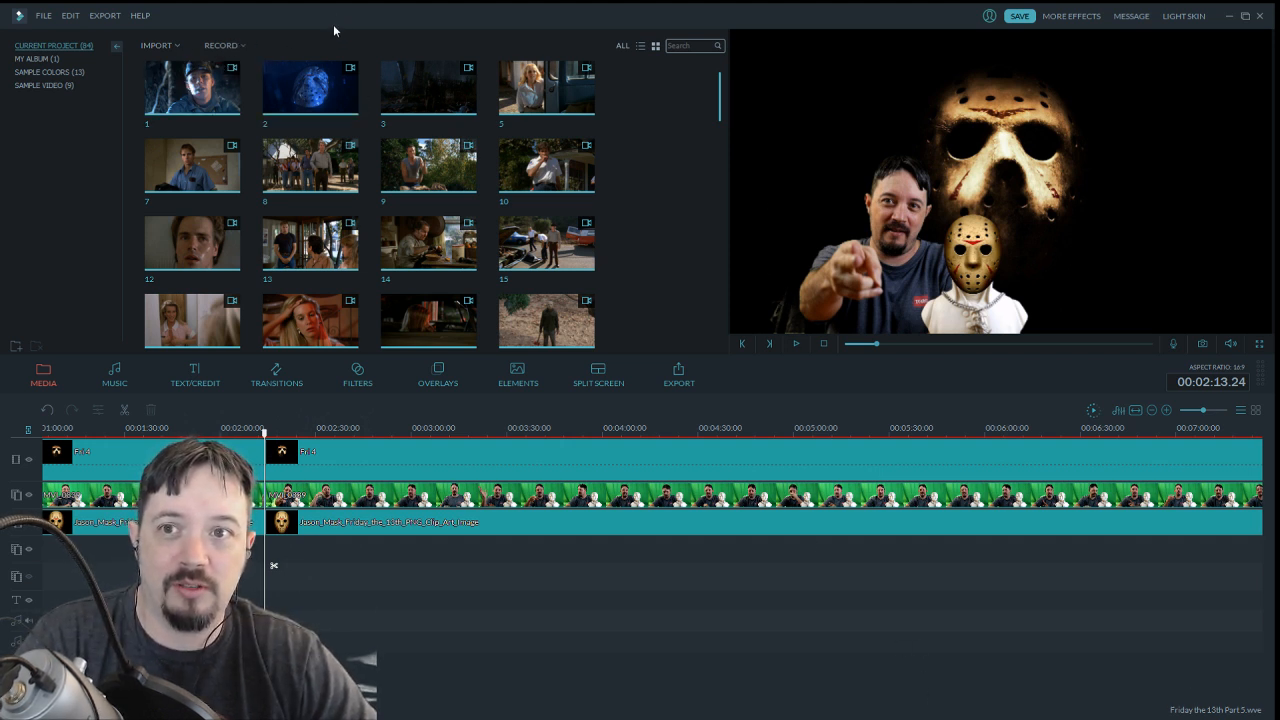
click(177, 44)
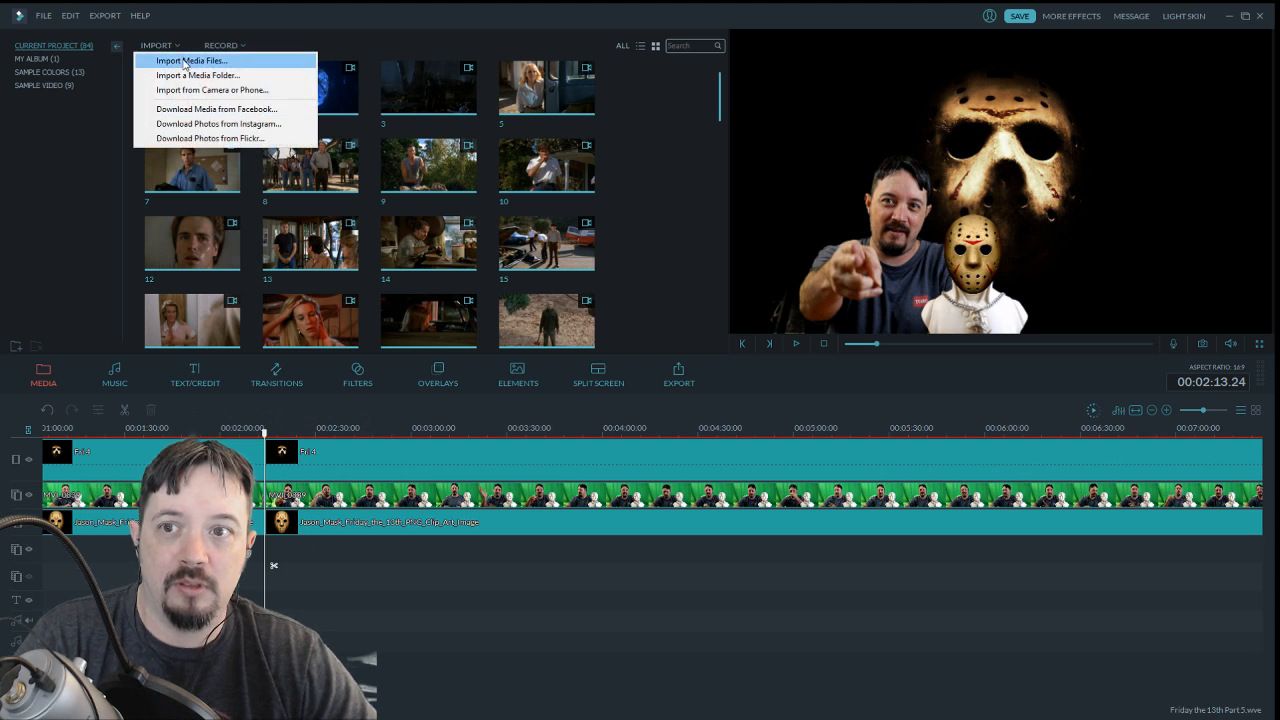
click(183, 60)
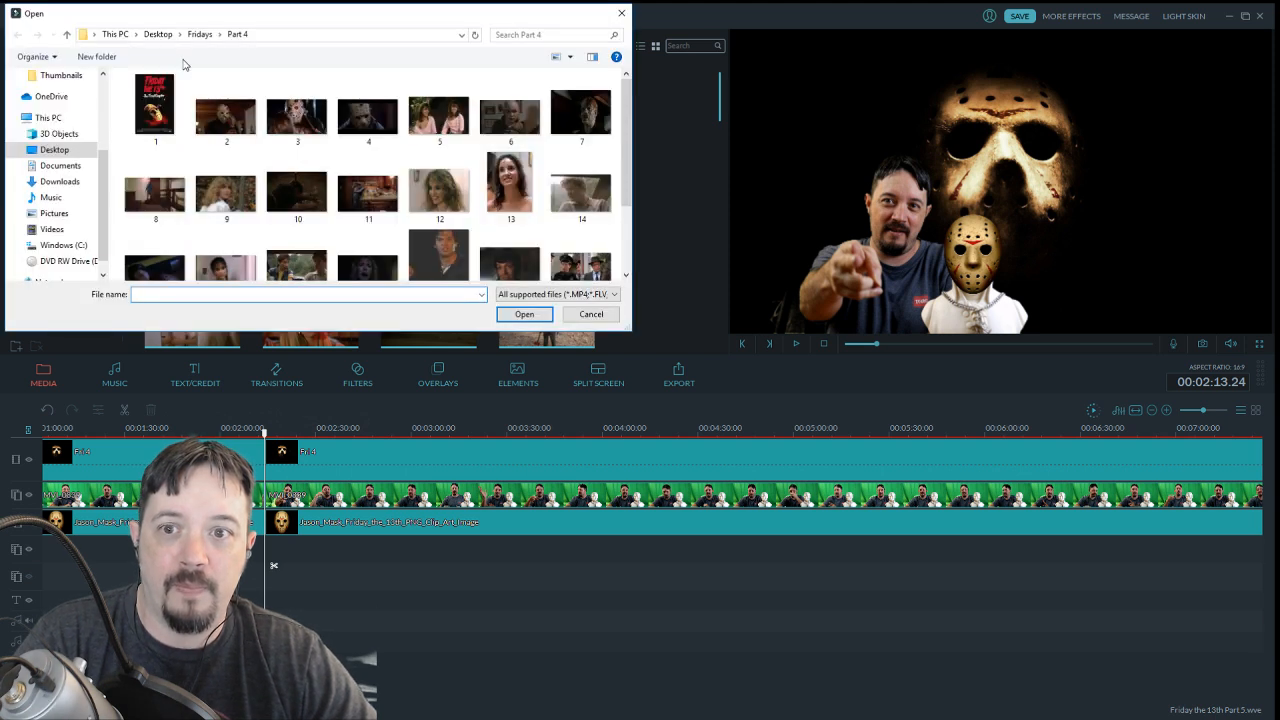
click(60, 165)
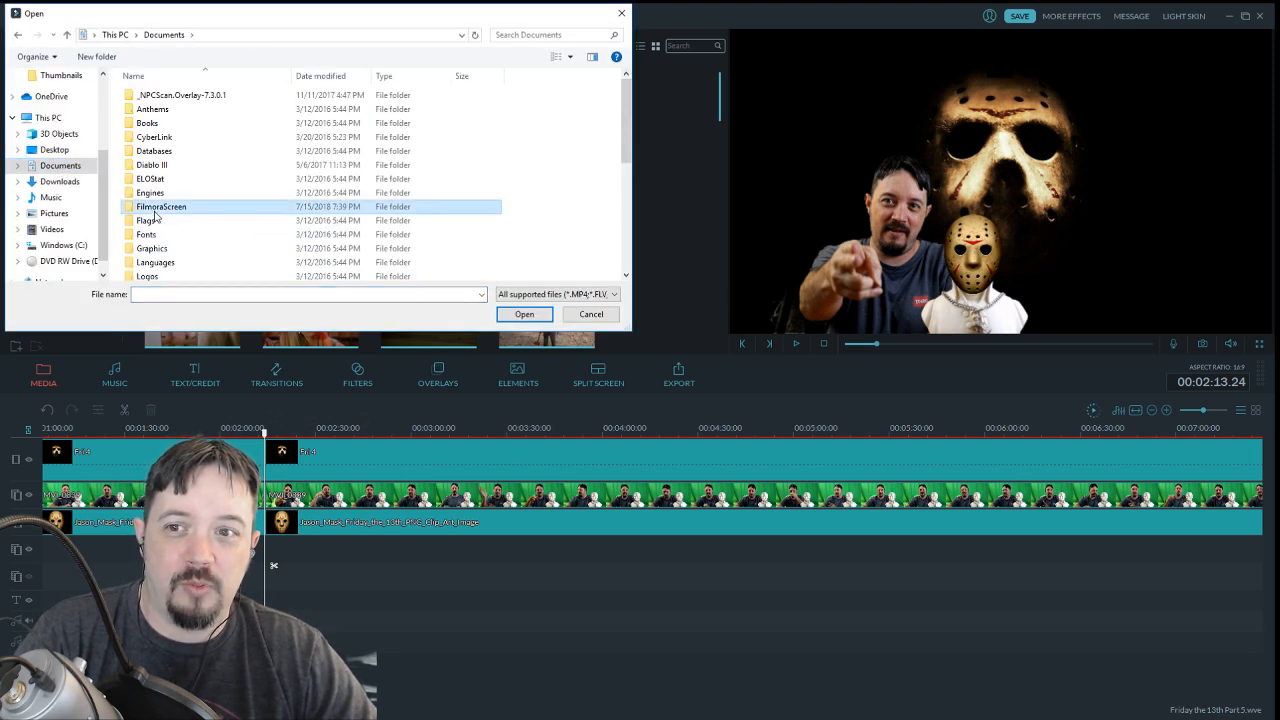
double_click(158, 206)
click(168, 96)
double_click(170, 96)
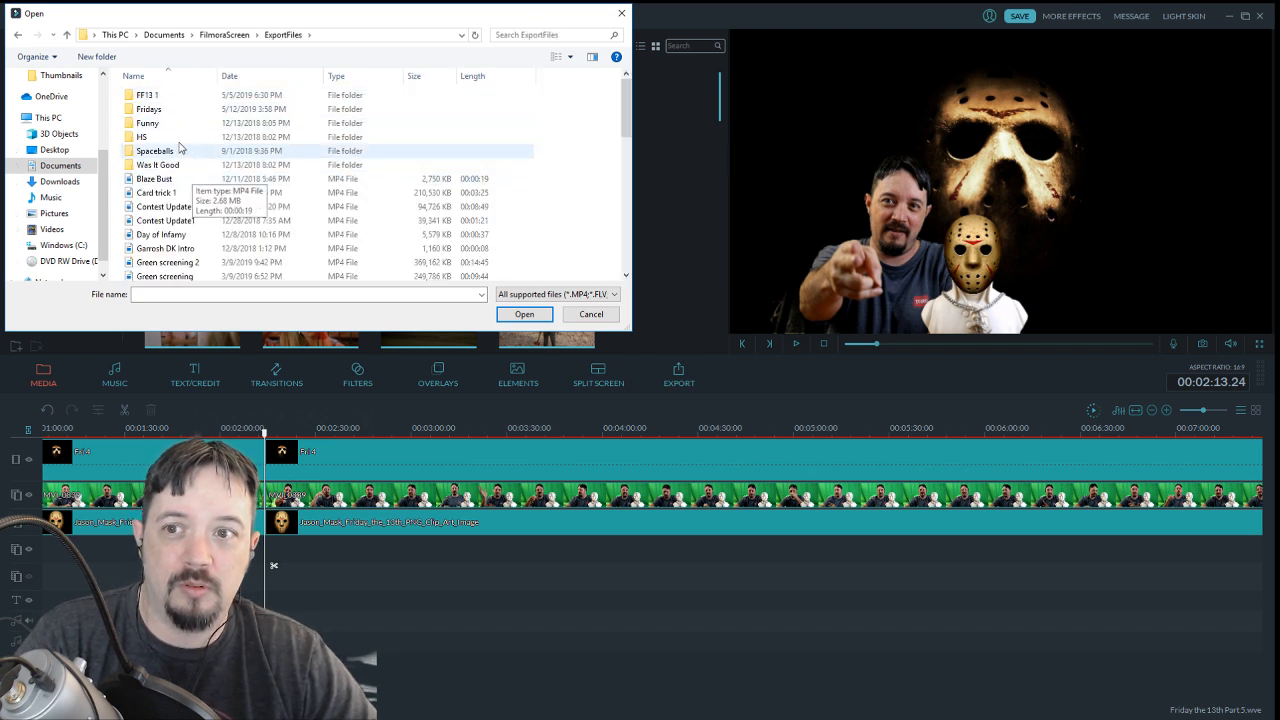
double_click(166, 108)
double_click(170, 146)
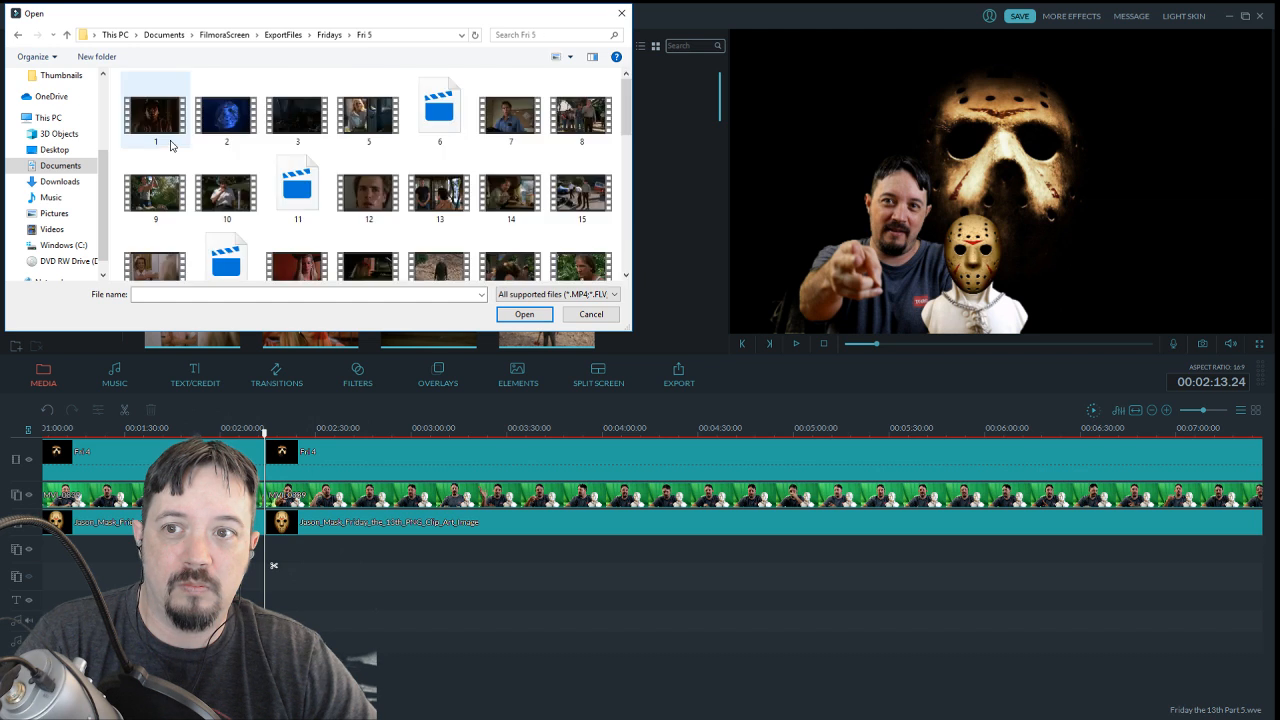
scroll(400, 200, down, 8)
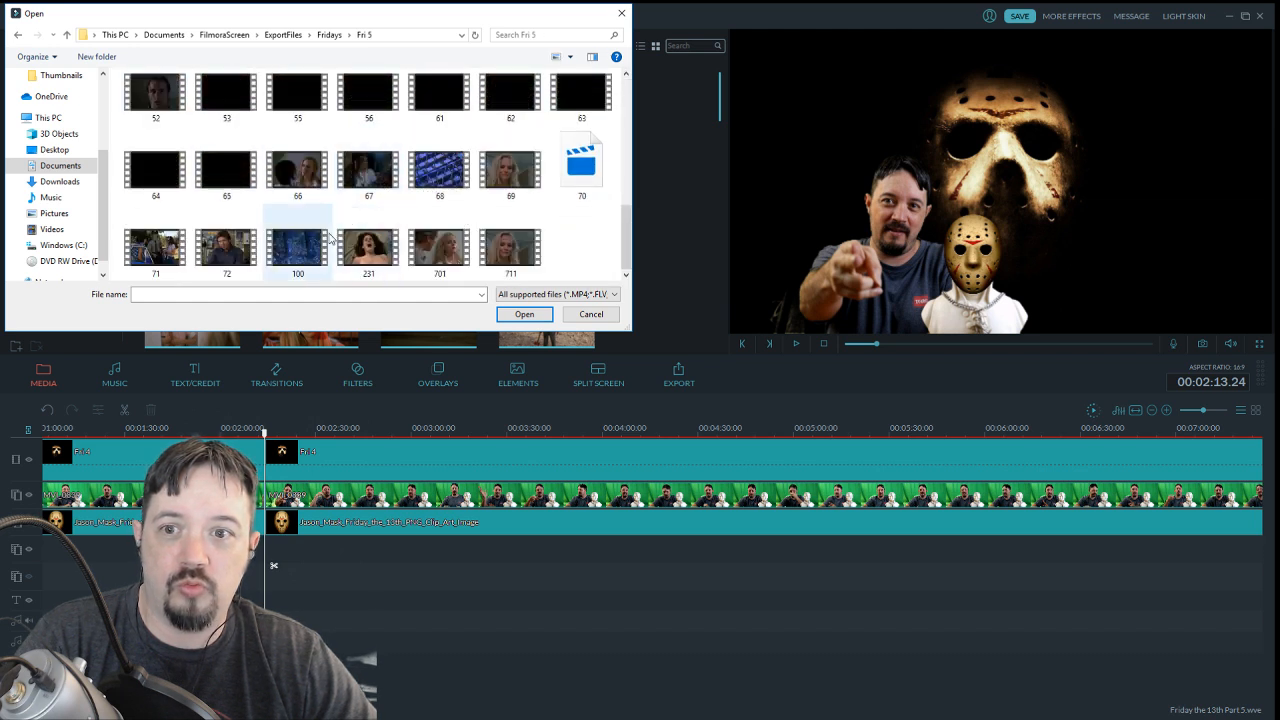
double_click(298, 250)
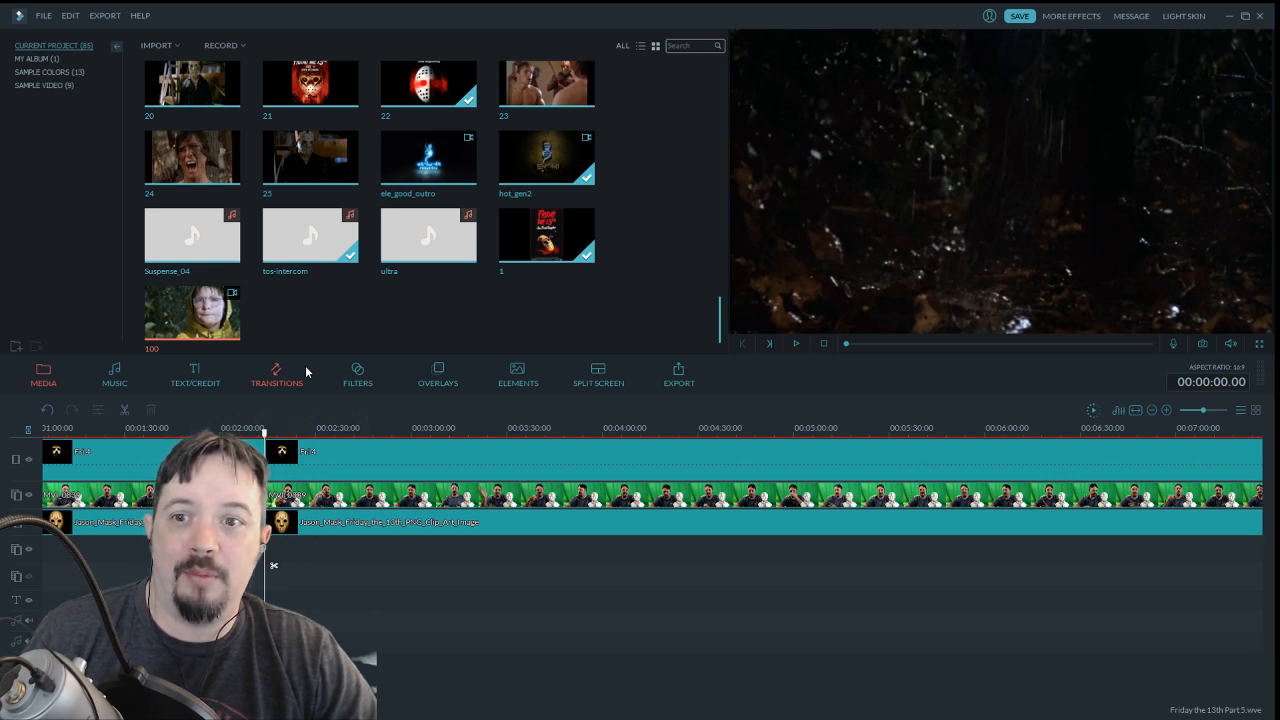
mouse_move(228, 318)
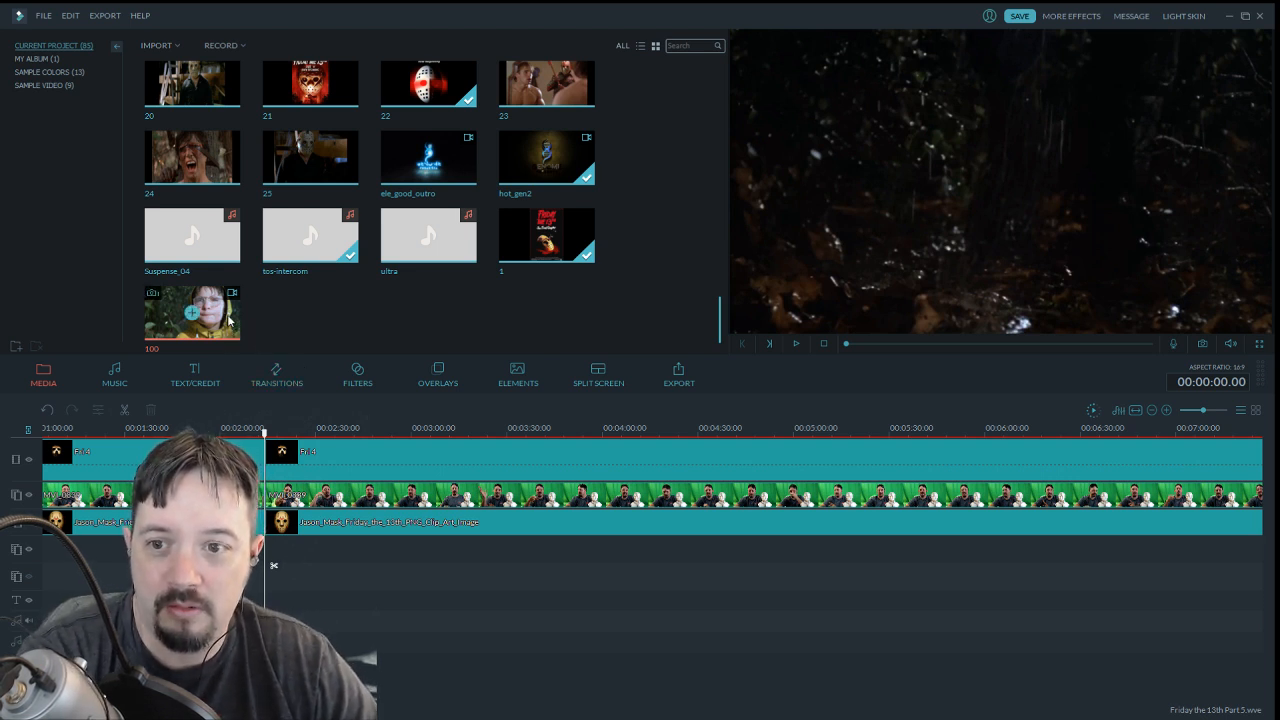
drag(228, 318, 265, 440)
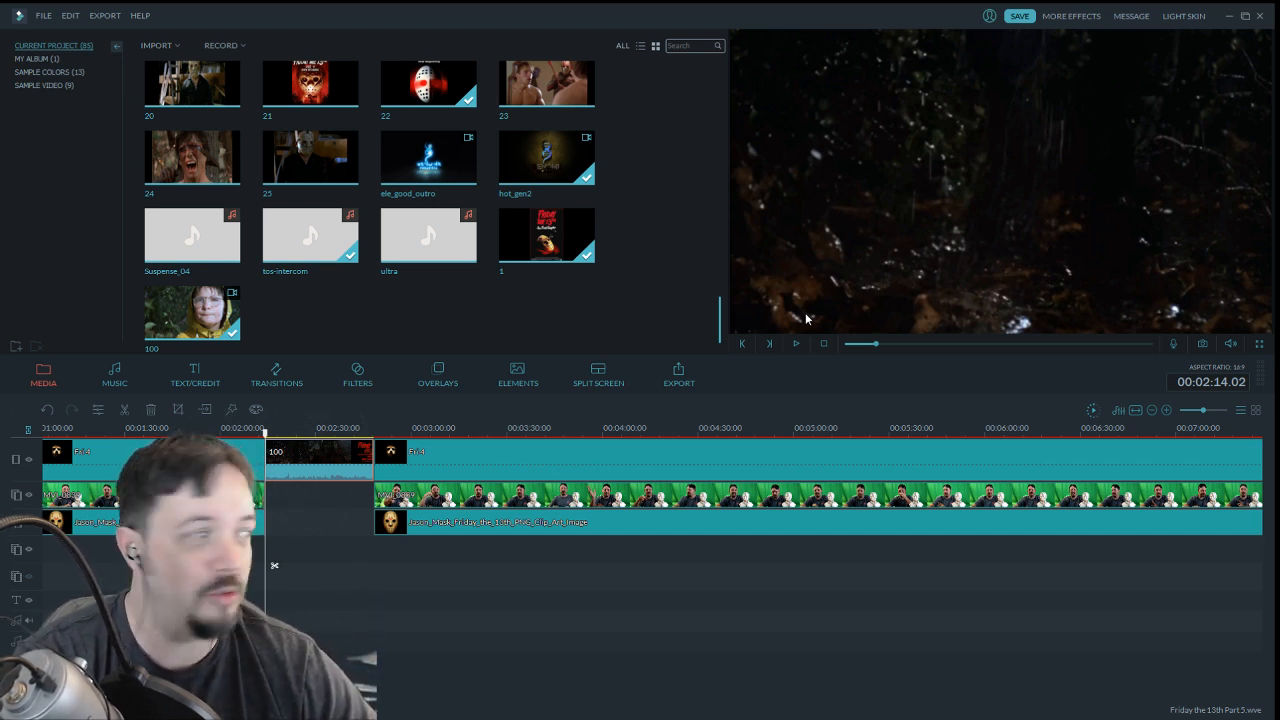
Play inserted clip 100, split it at 00:02:26.19, and delete the portion before the split
click(797, 344)
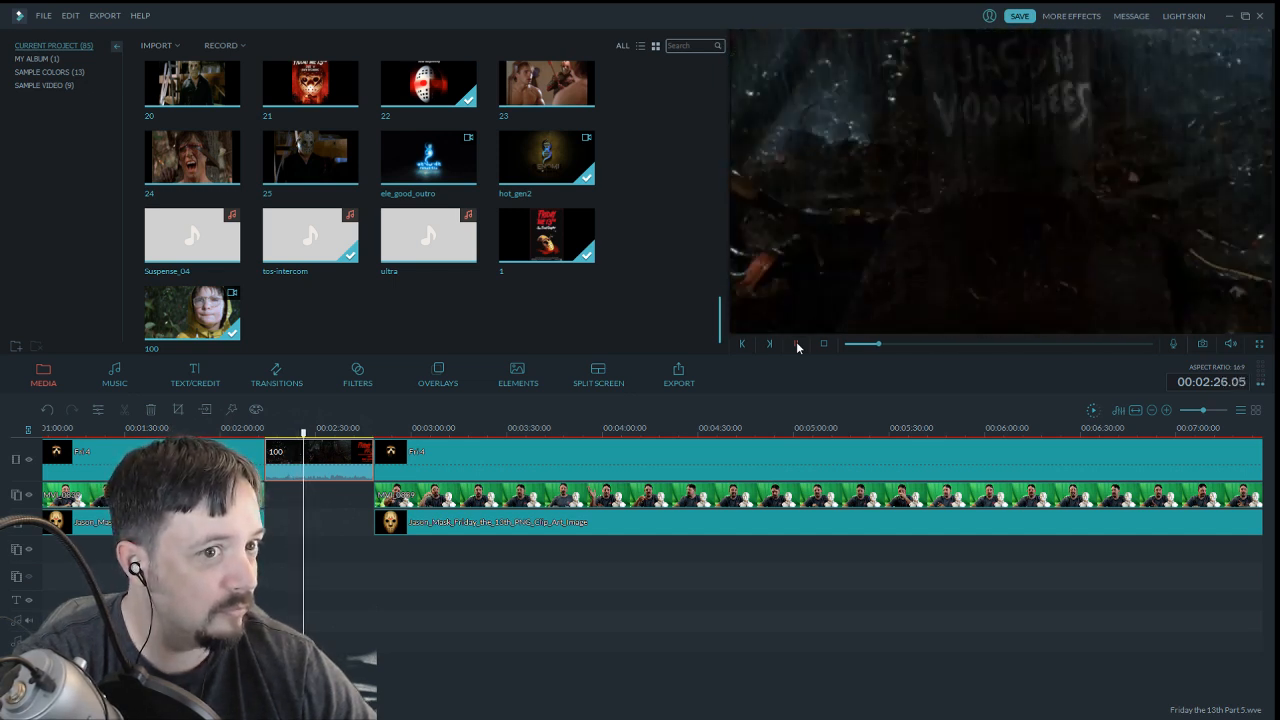
click(798, 346)
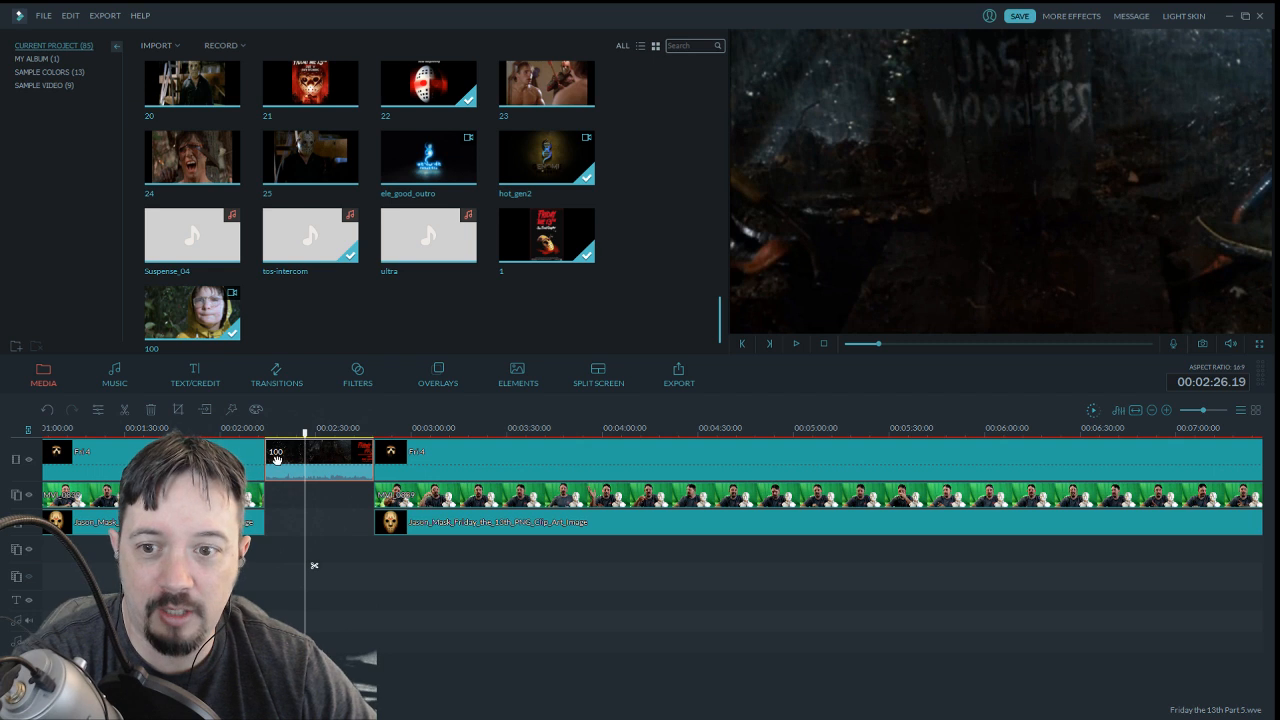
click(124, 409)
click(270, 458)
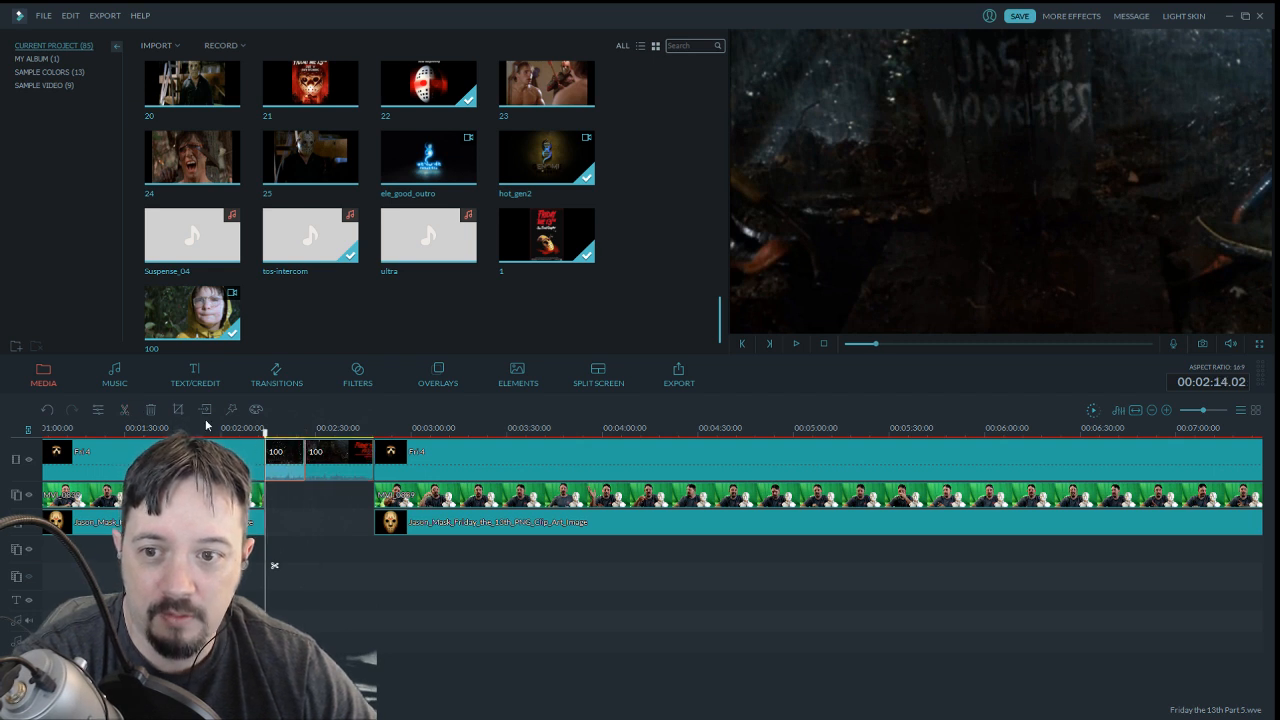
click(150, 409)
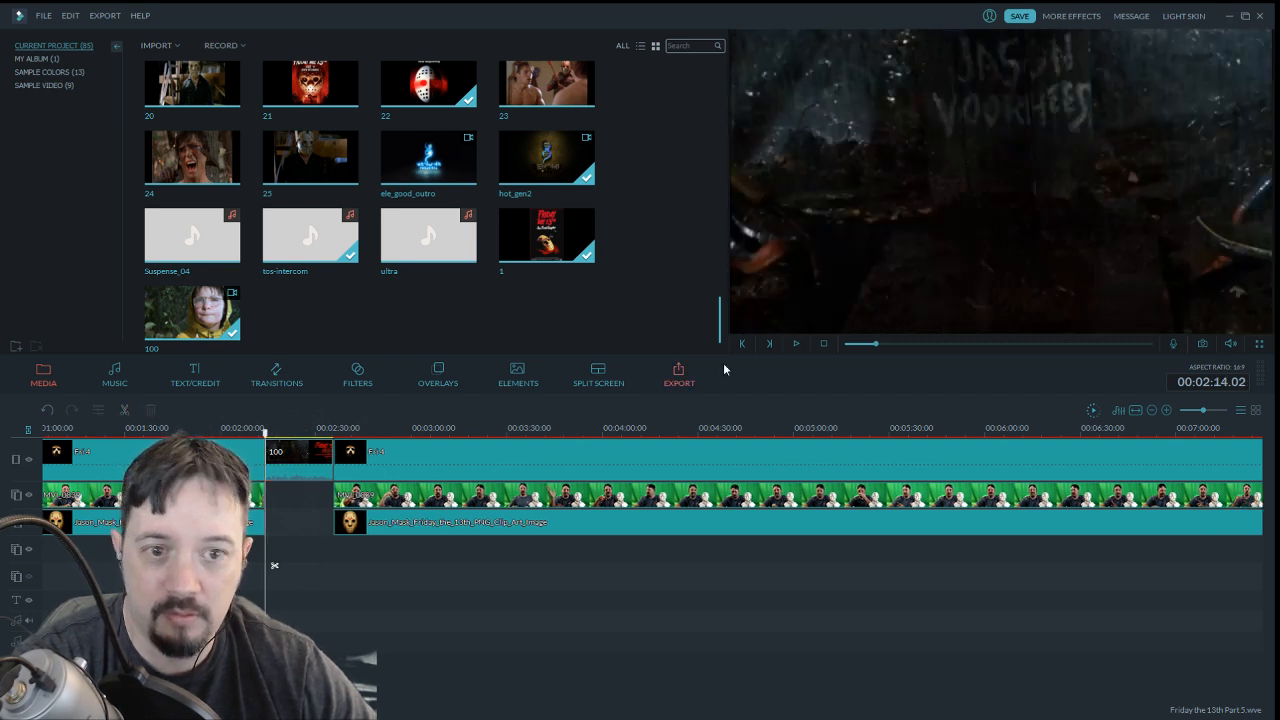
Play the remaining clip 100 past the Part V title, split it at 00:02:29.03, and delete the portion after the split
click(797, 347)
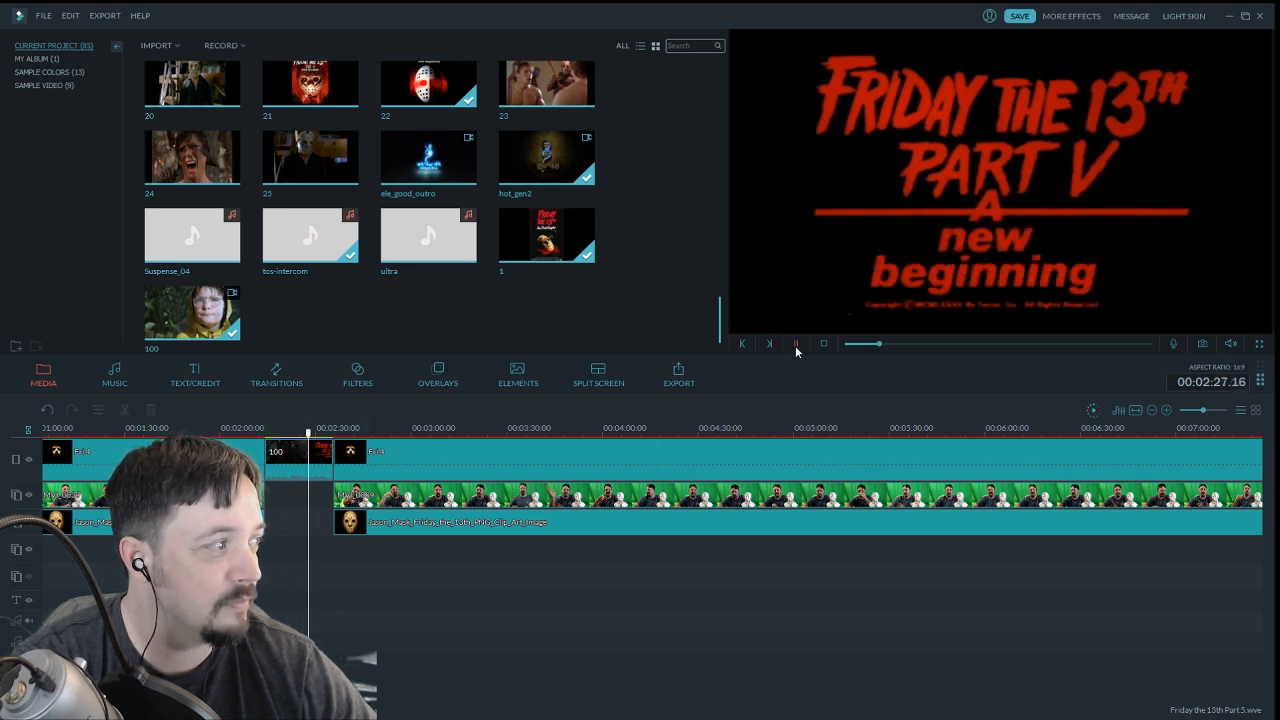
click(795, 345)
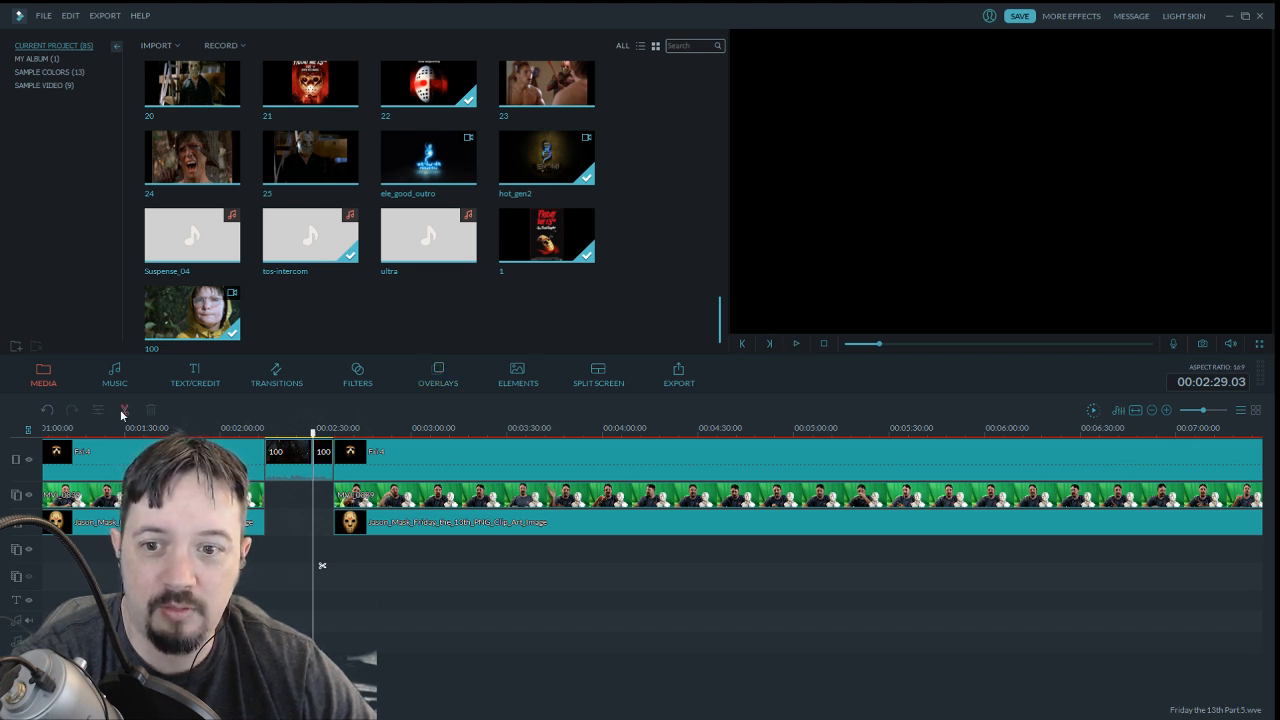
click(327, 459)
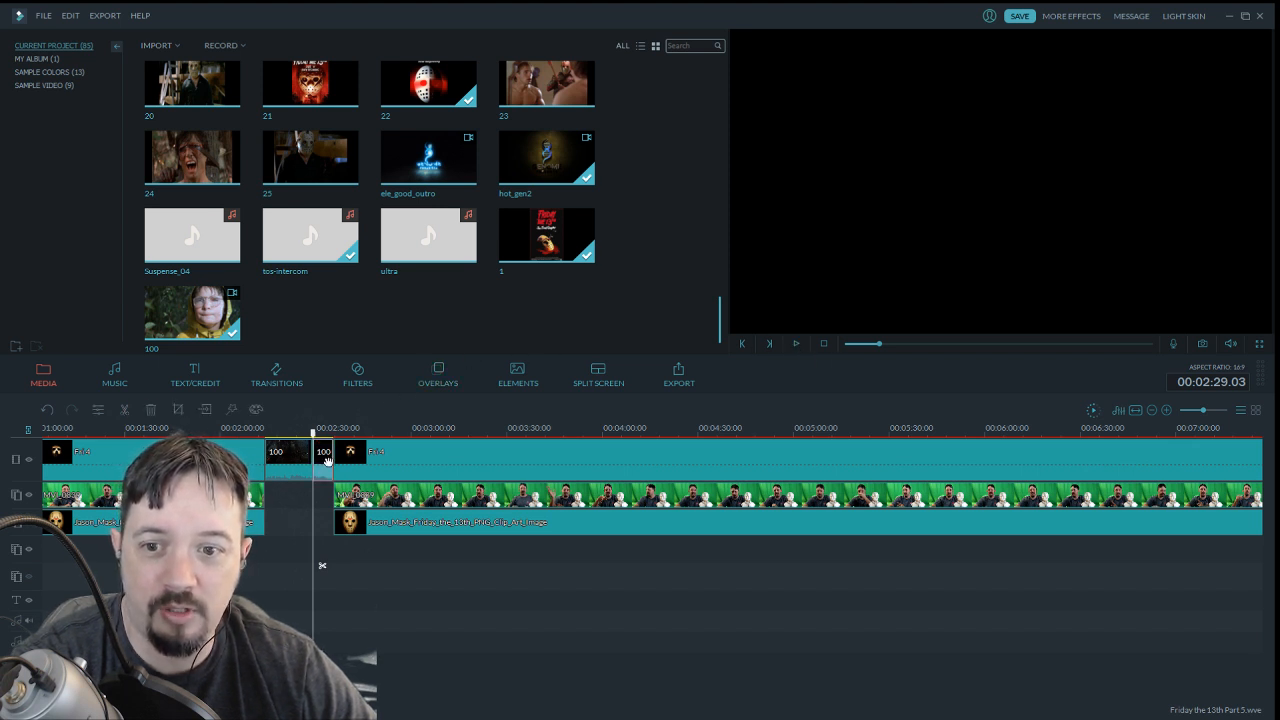
click(151, 418)
Scrub through clip 100, split it at 00:02:27.23 on the full movie title, and delete the short end piece
drag(314, 438, 281, 440)
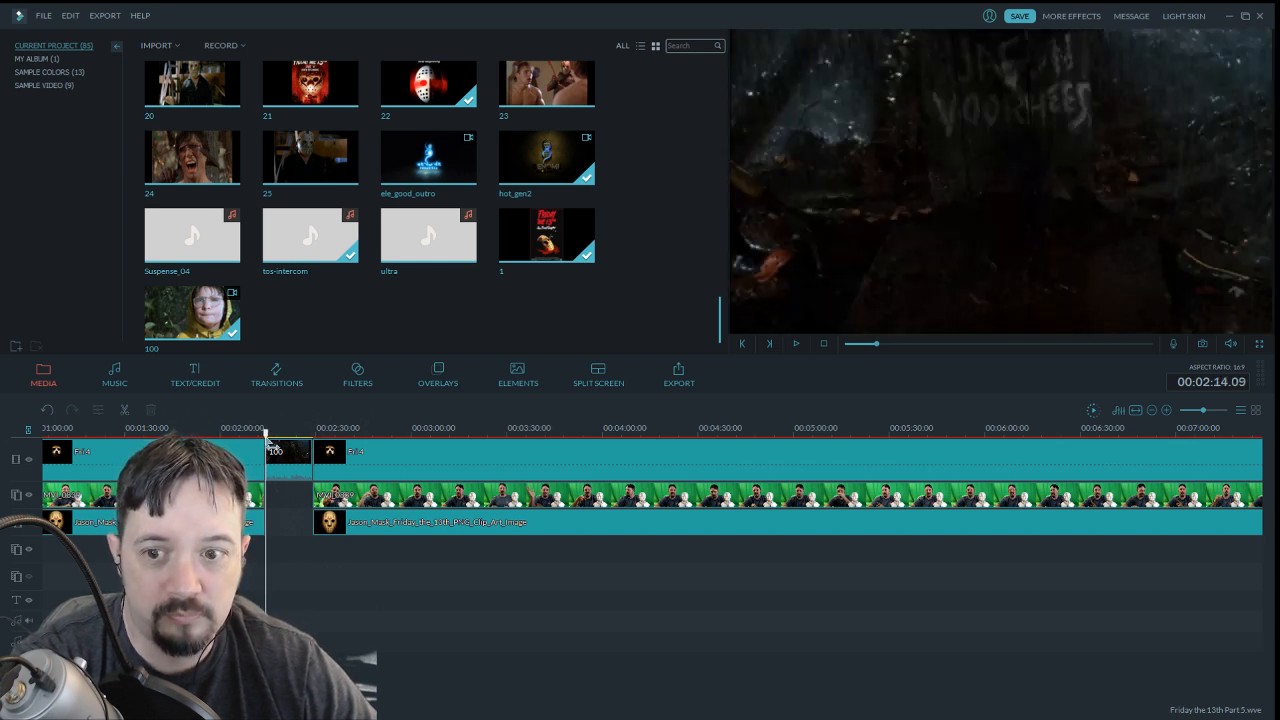
drag(266, 440, 298, 443)
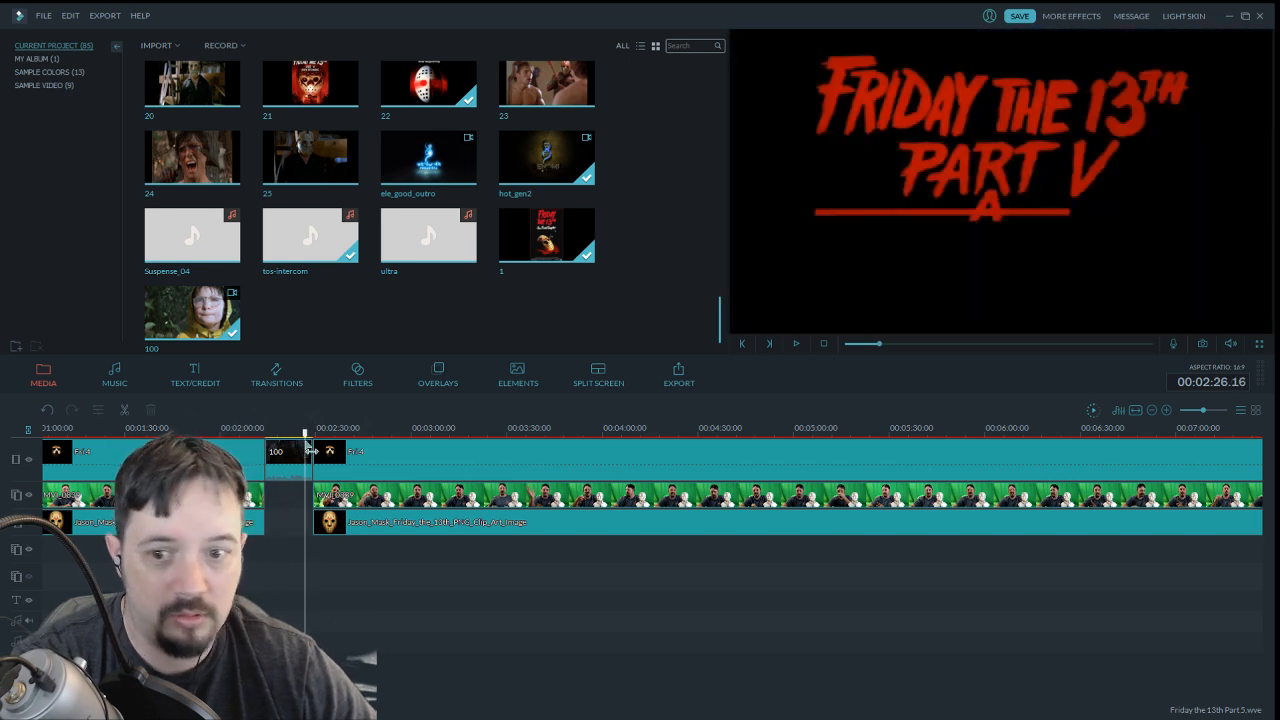
mouse_move(305, 447)
mouse_down()
mouse_move(269, 446)
mouse_move(312, 450)
mouse_up()
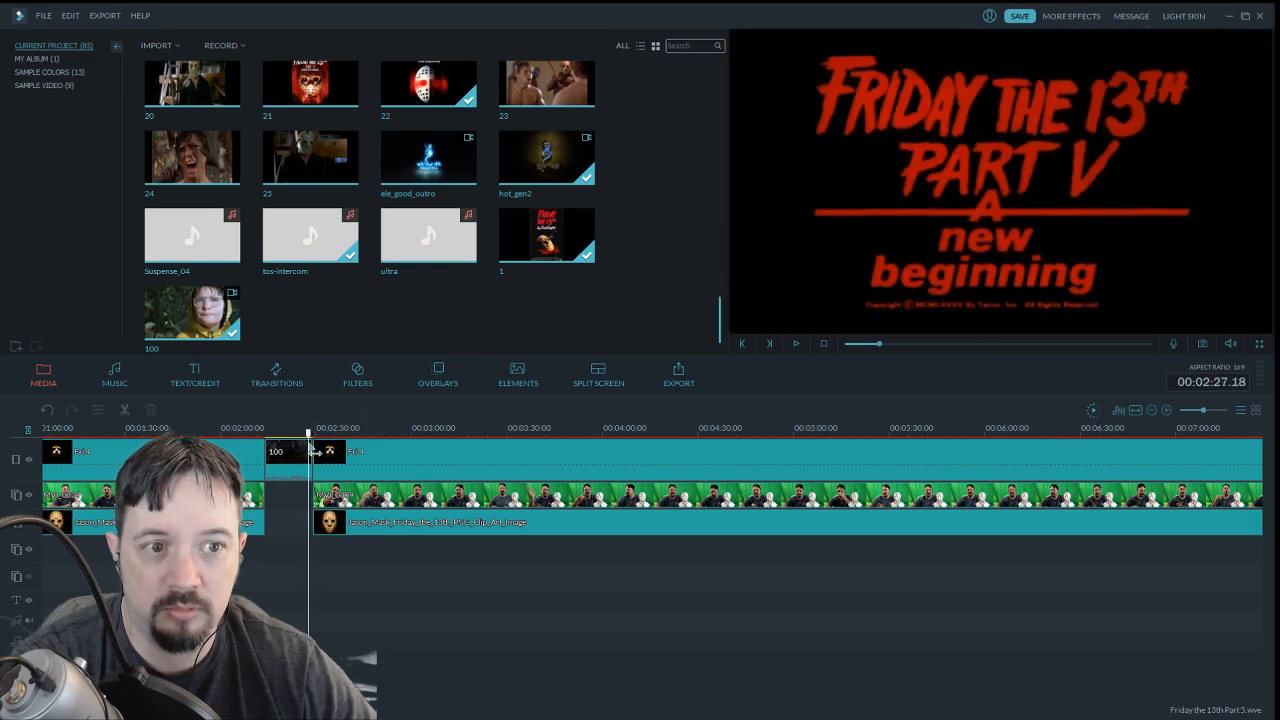
drag(313, 450, 292, 451)
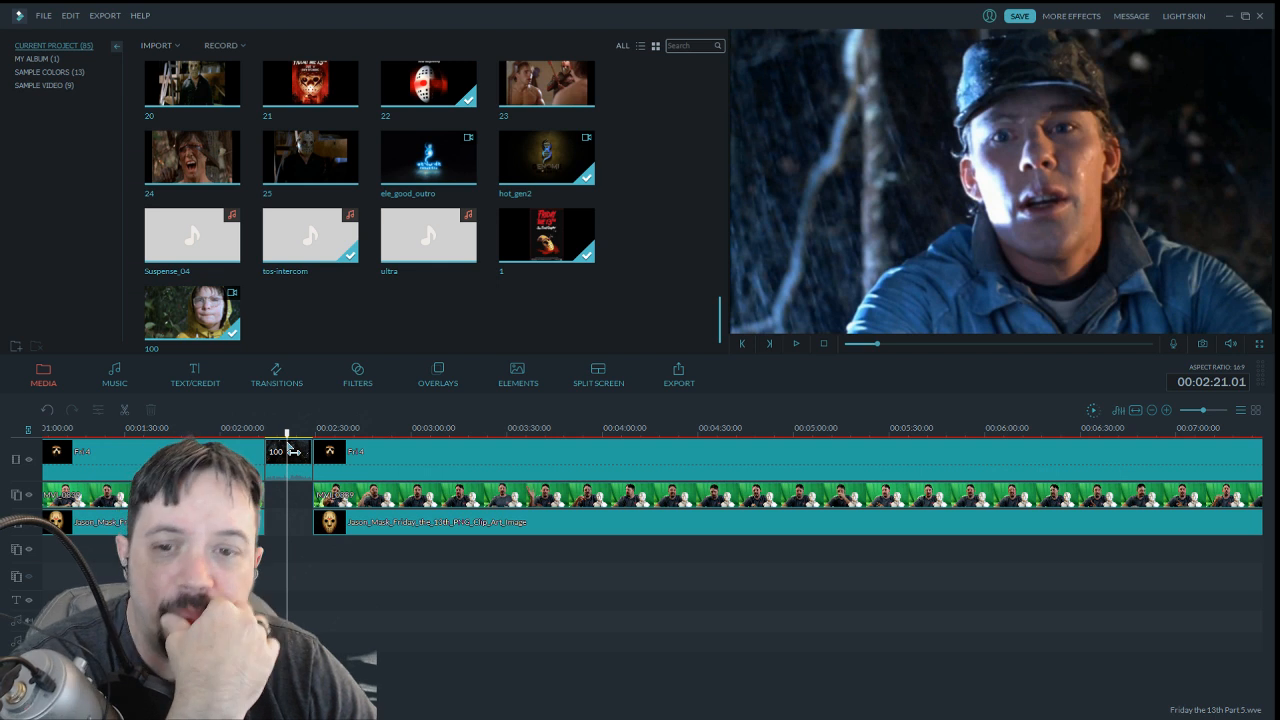
mouse_move(292, 451)
mouse_down()
mouse_move(267, 451)
mouse_move(317, 454)
mouse_up()
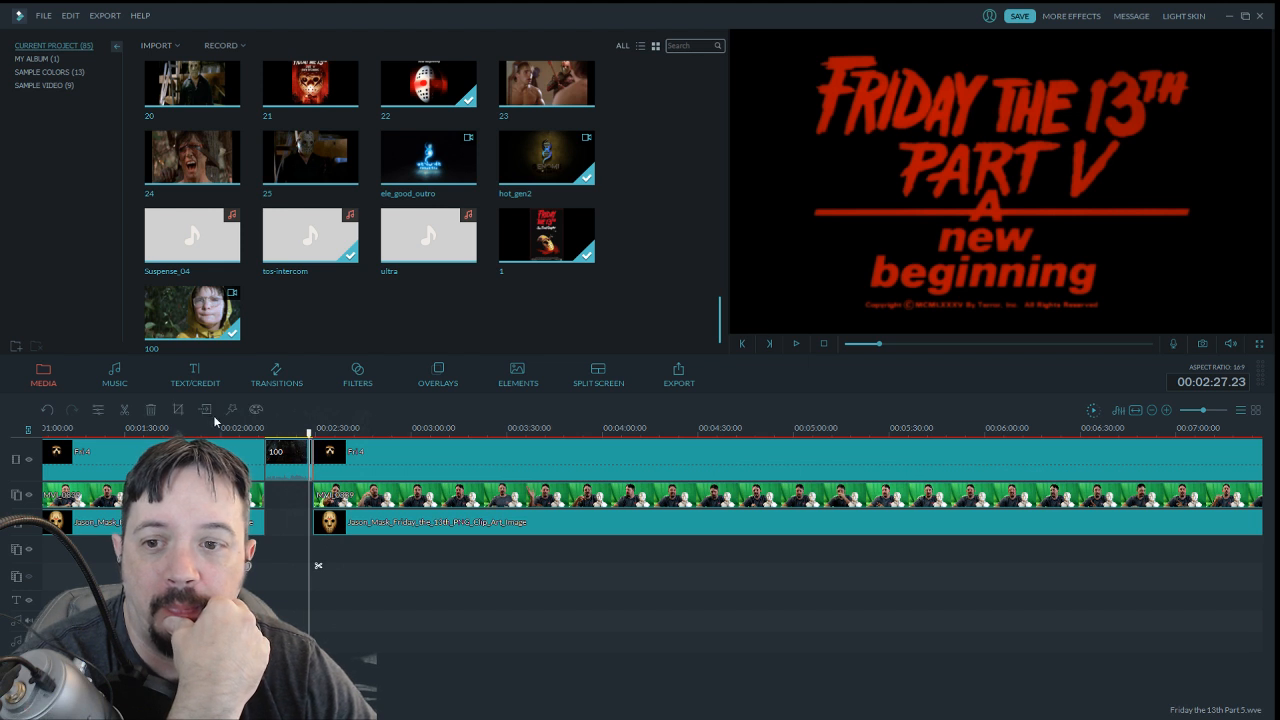
click(152, 410)
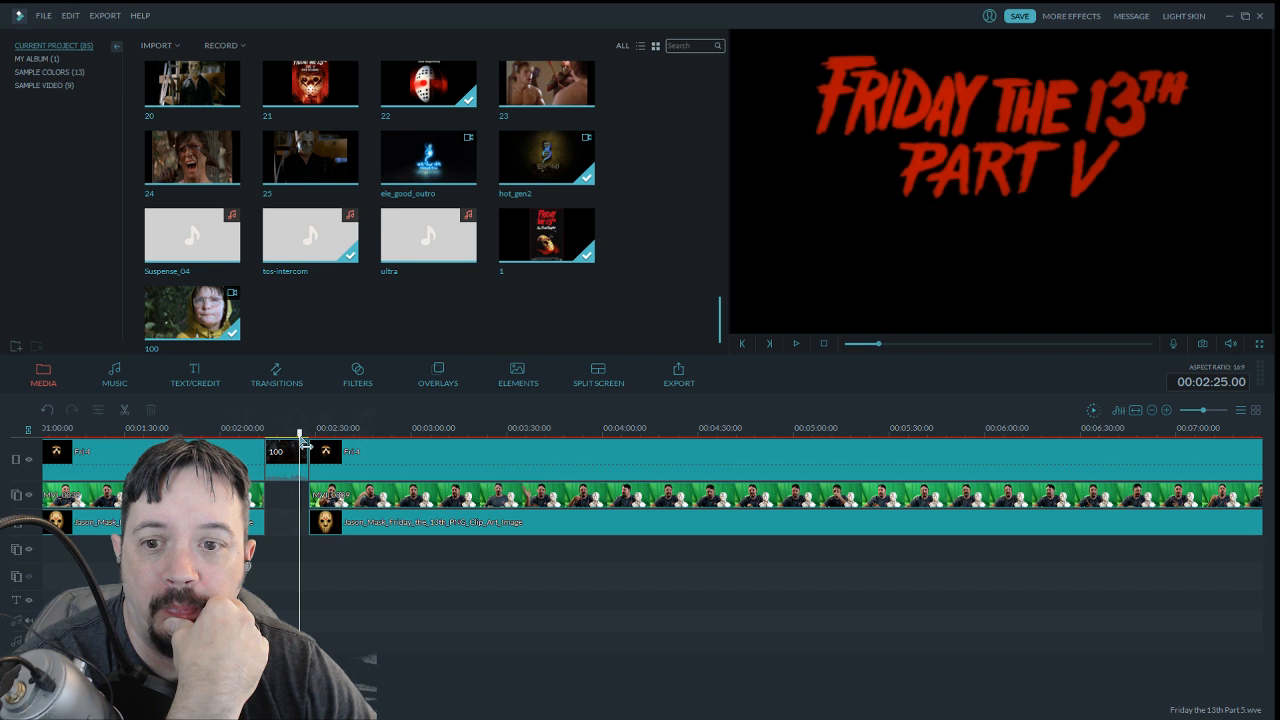
Split clip 100 at 00:02:21.06 and 00:02:24.08, delete the piece between the splits, and play the result
drag(303, 443, 269, 445)
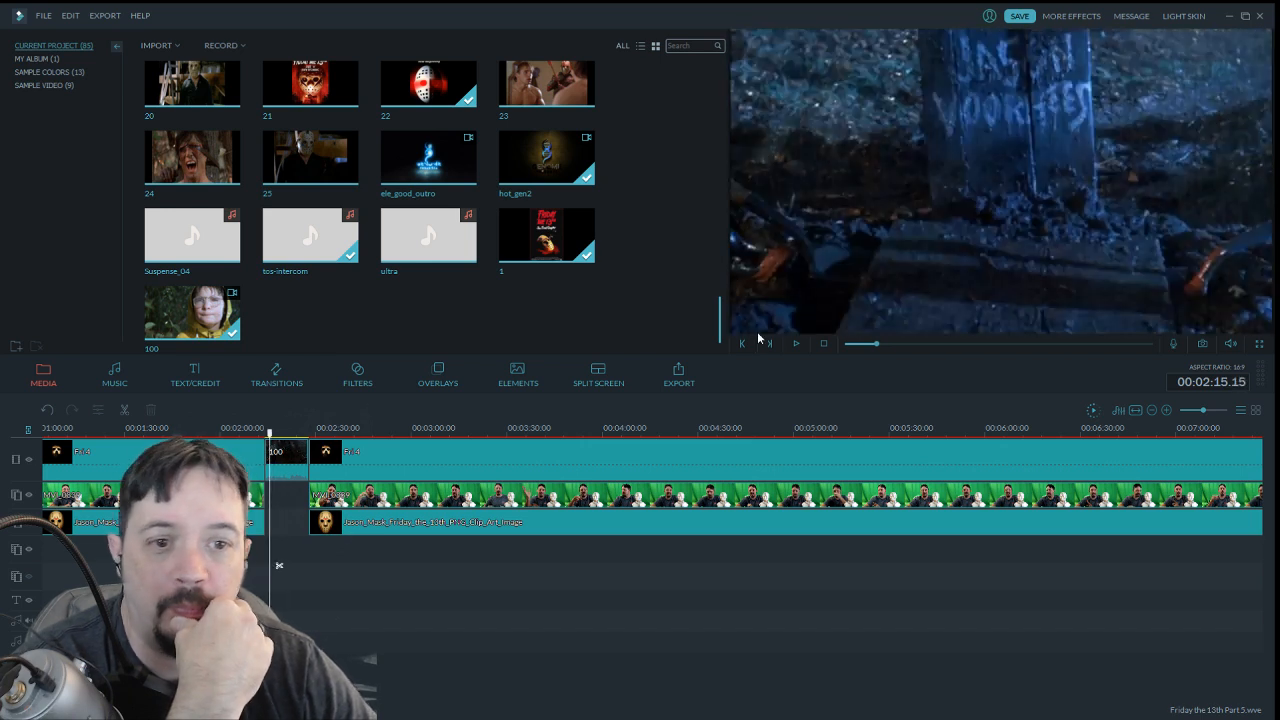
click(798, 345)
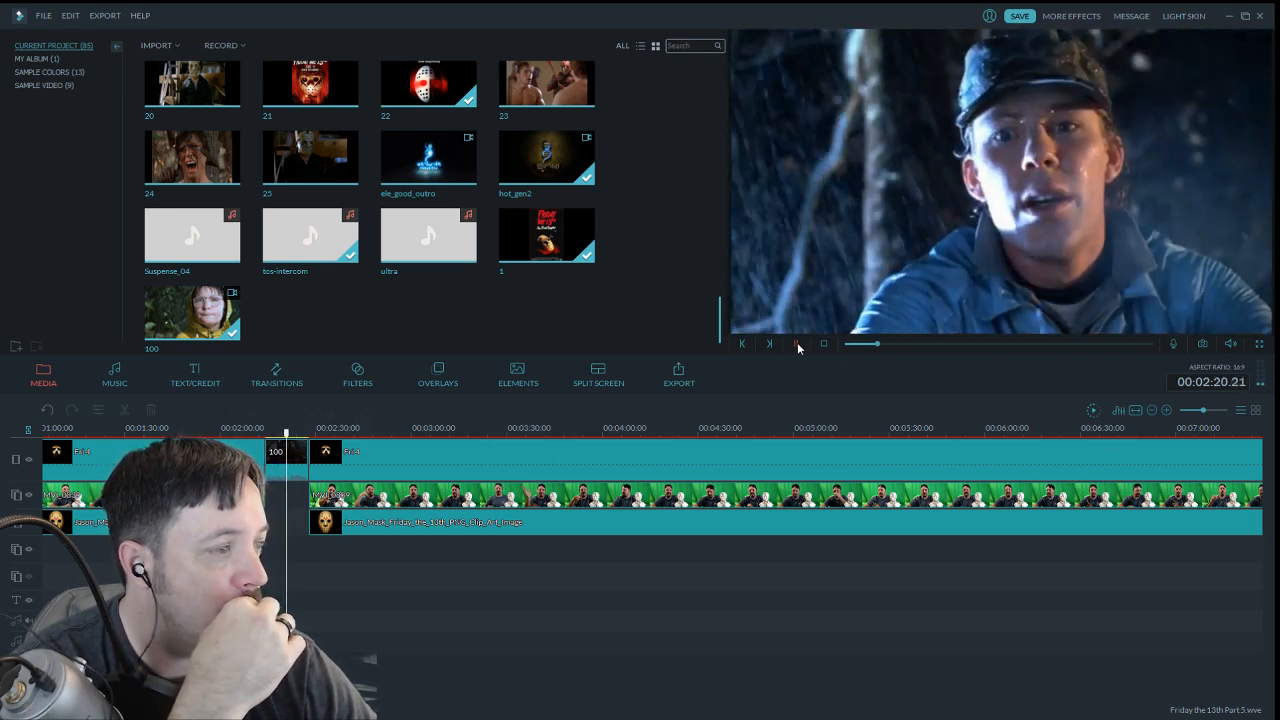
click(797, 342)
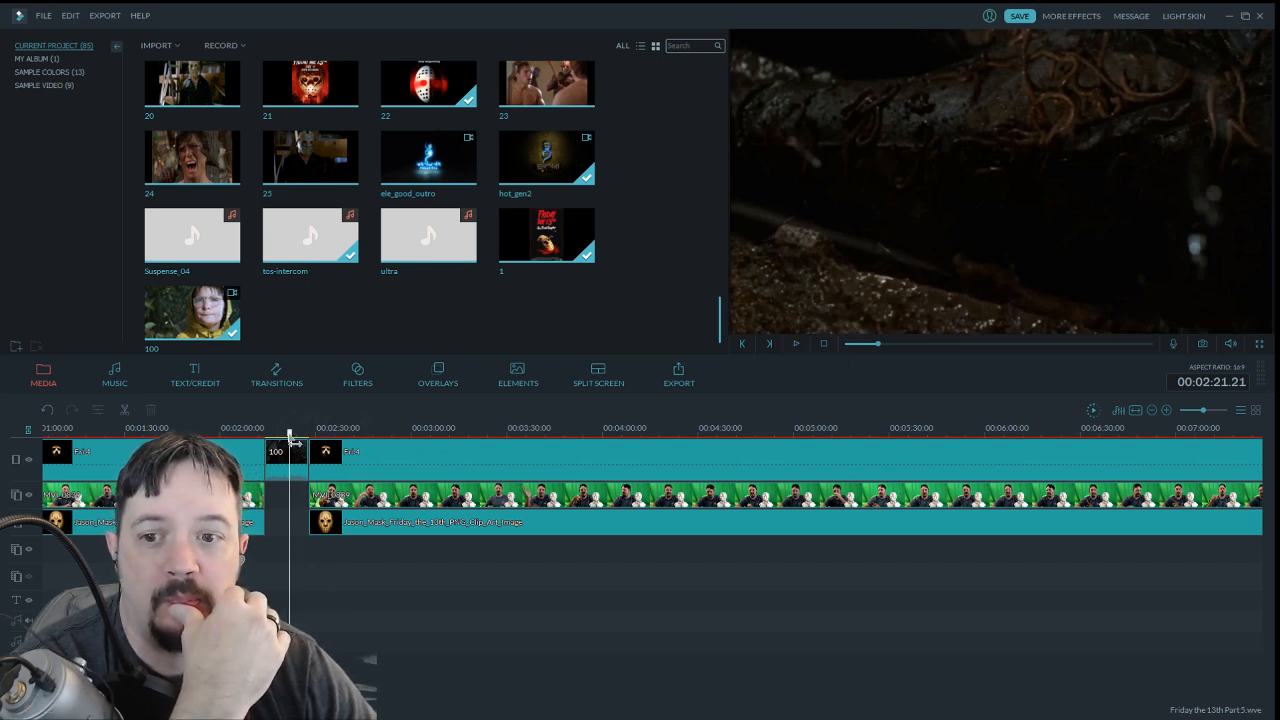
drag(293, 443, 291, 437)
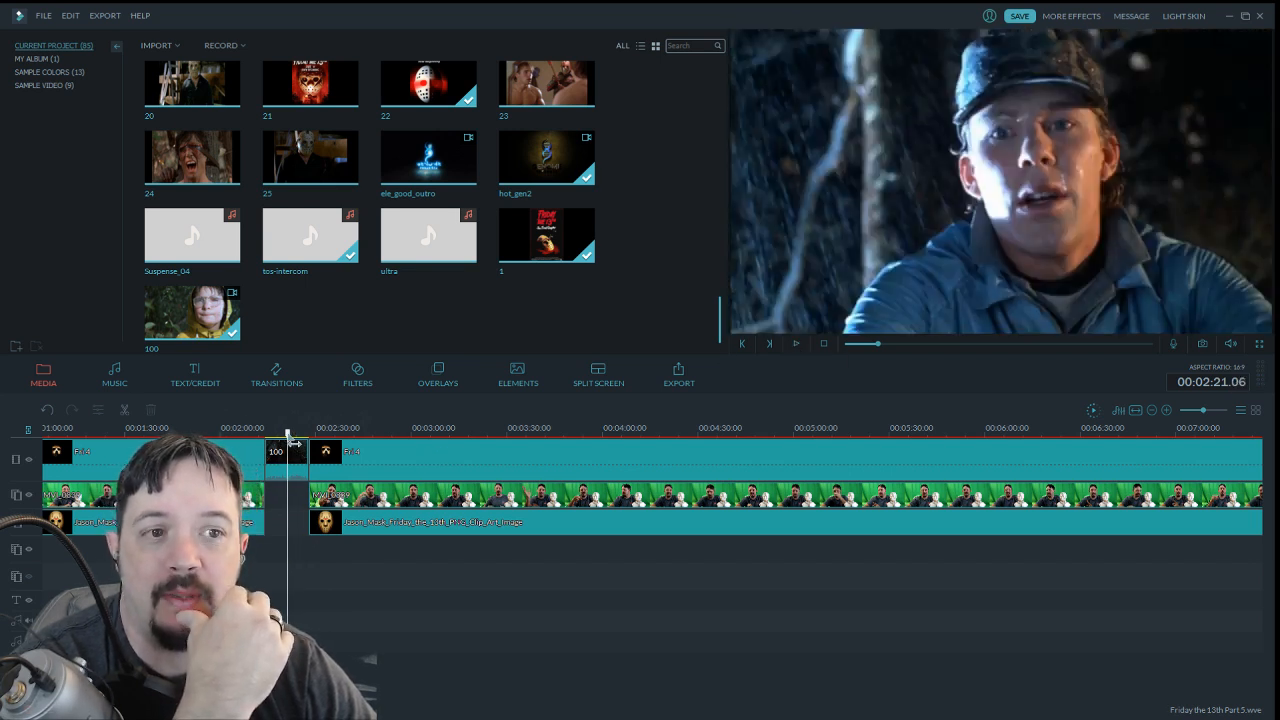
click(296, 565)
click(795, 344)
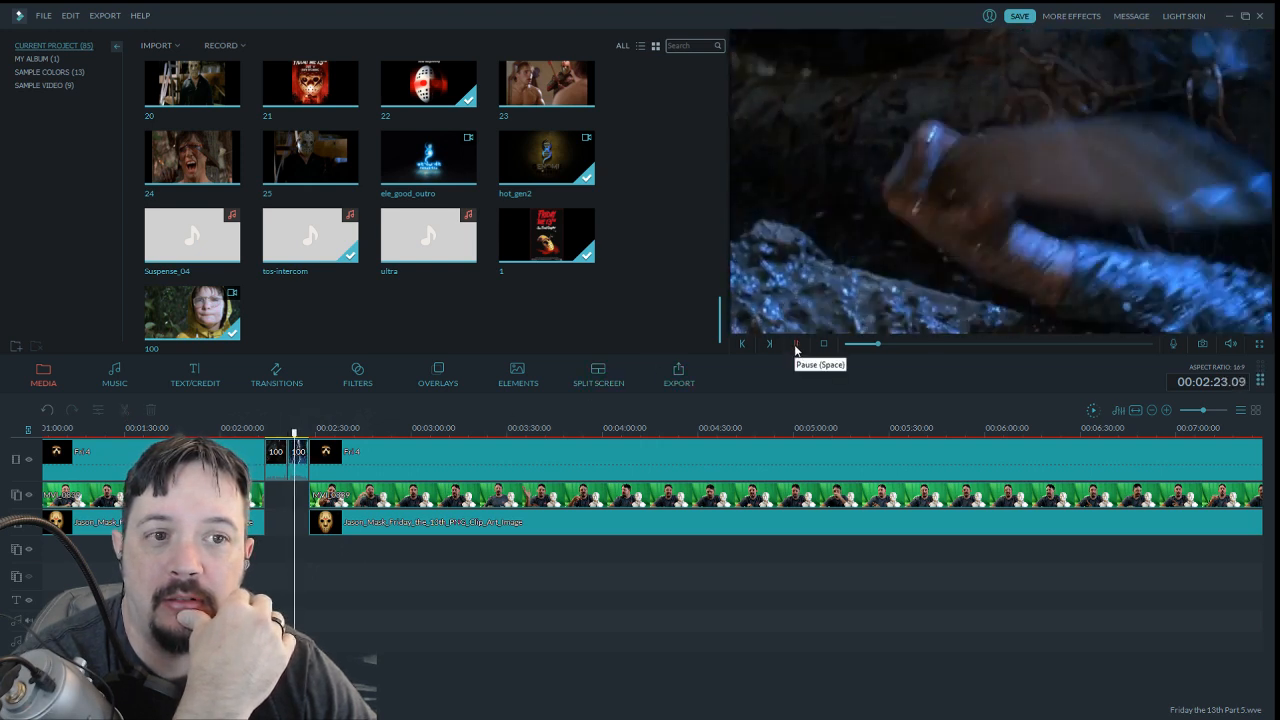
click(795, 344)
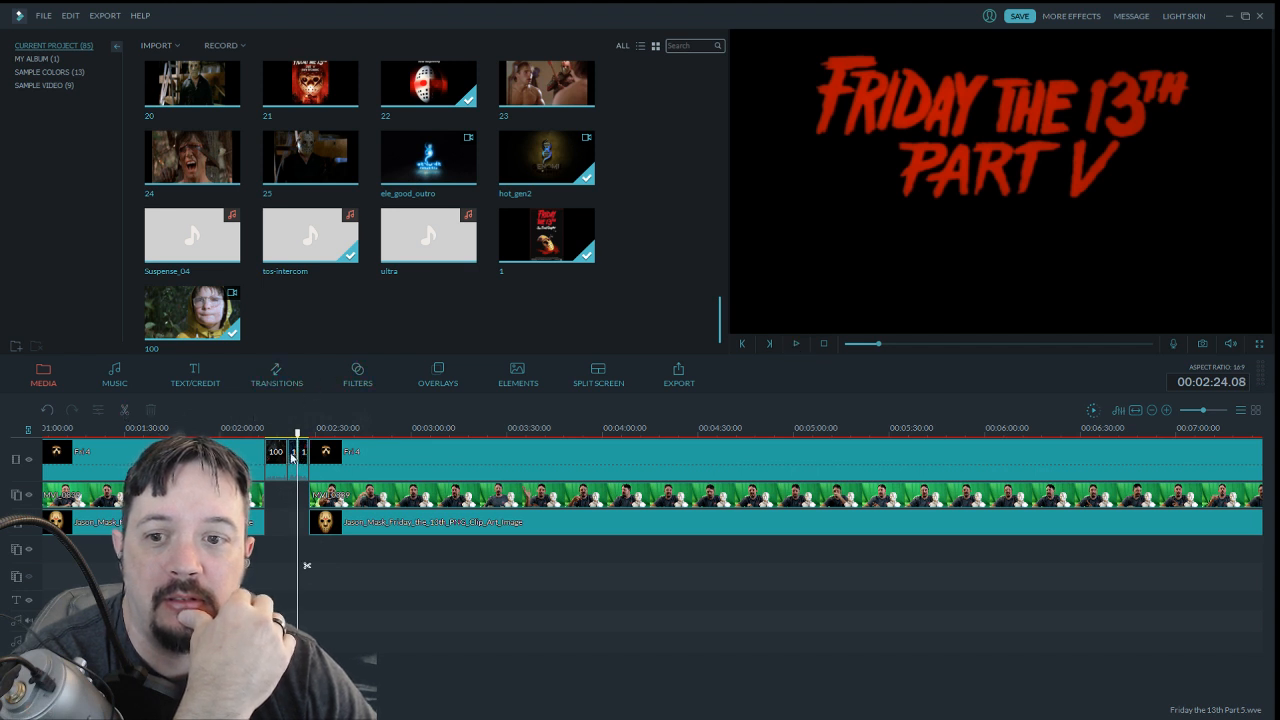
drag(292, 456, 268, 444)
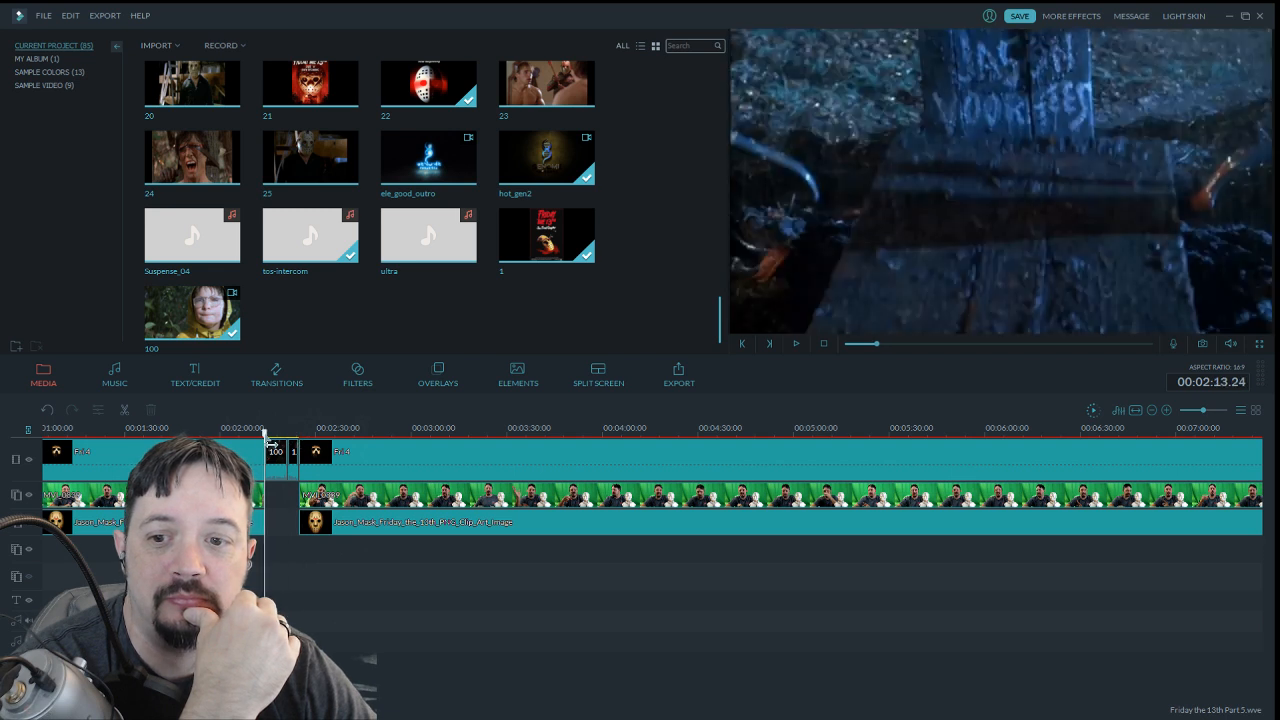
click(796, 344)
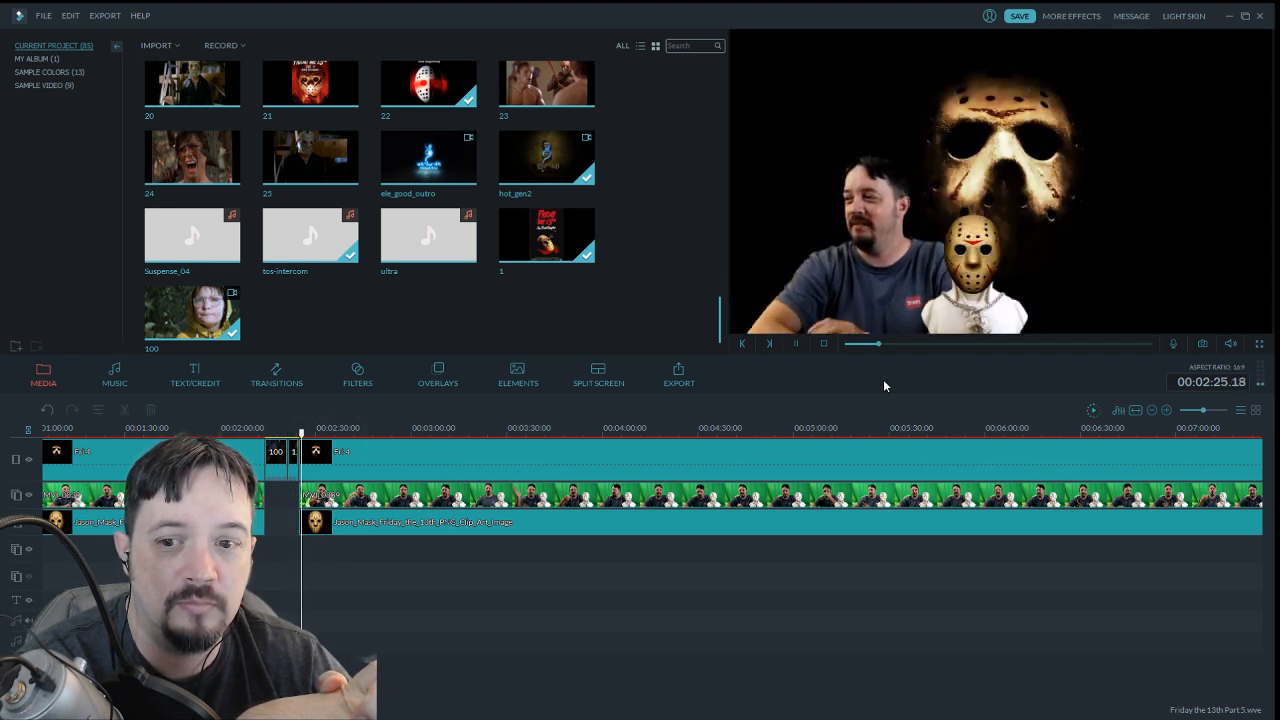
Undo the middle-piece deletion, its two splits, and the 00:02:27.23 end trim on clip 100
click(45, 412)
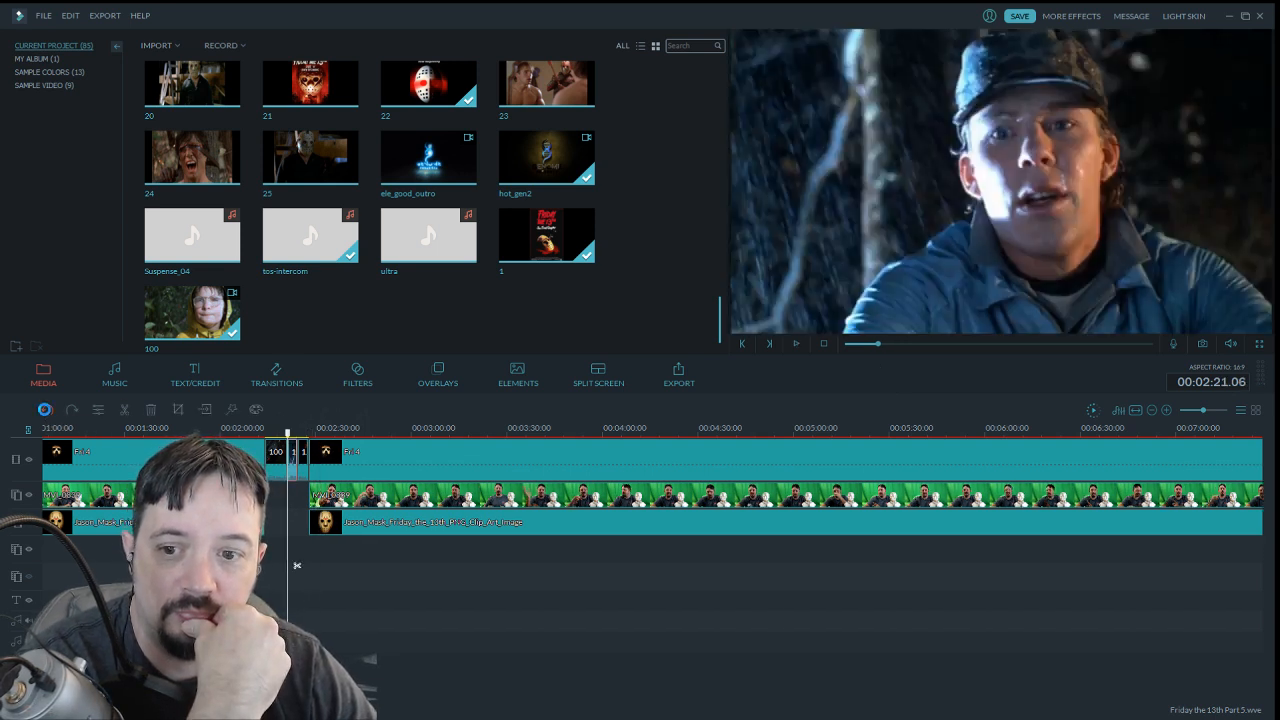
click(45, 412)
click(45, 412)
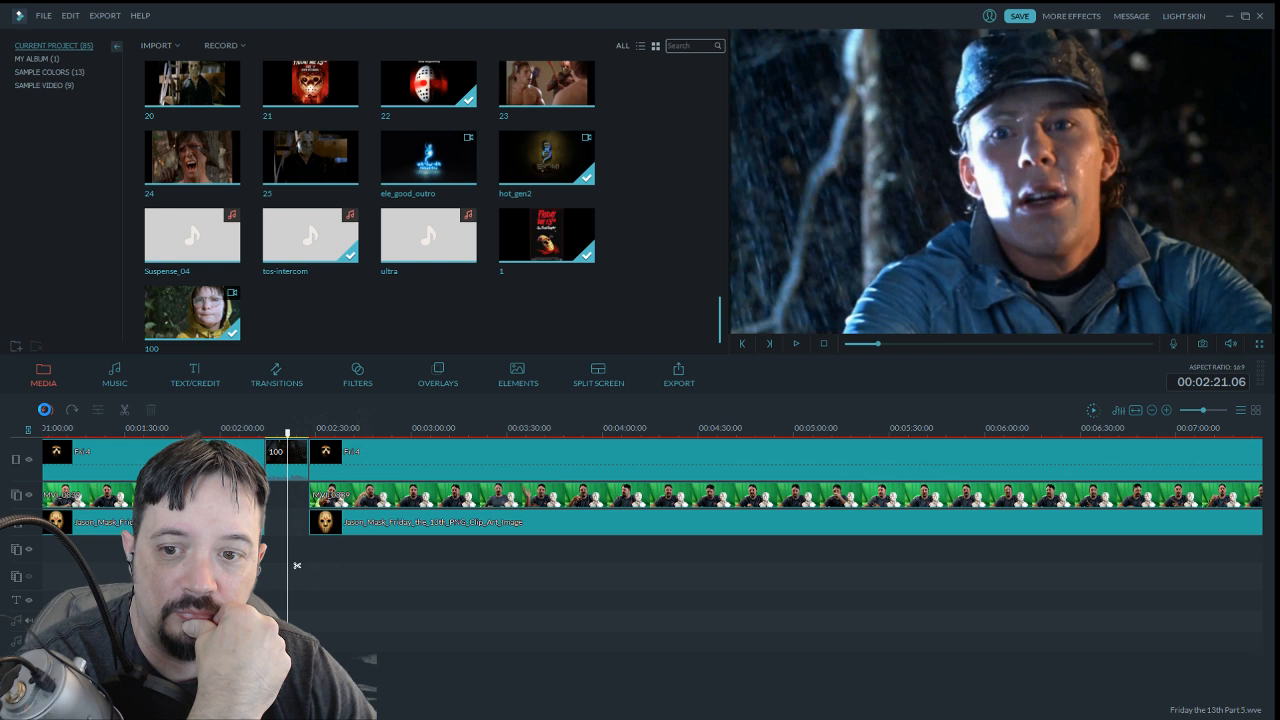
click(45, 412)
click(45, 412)
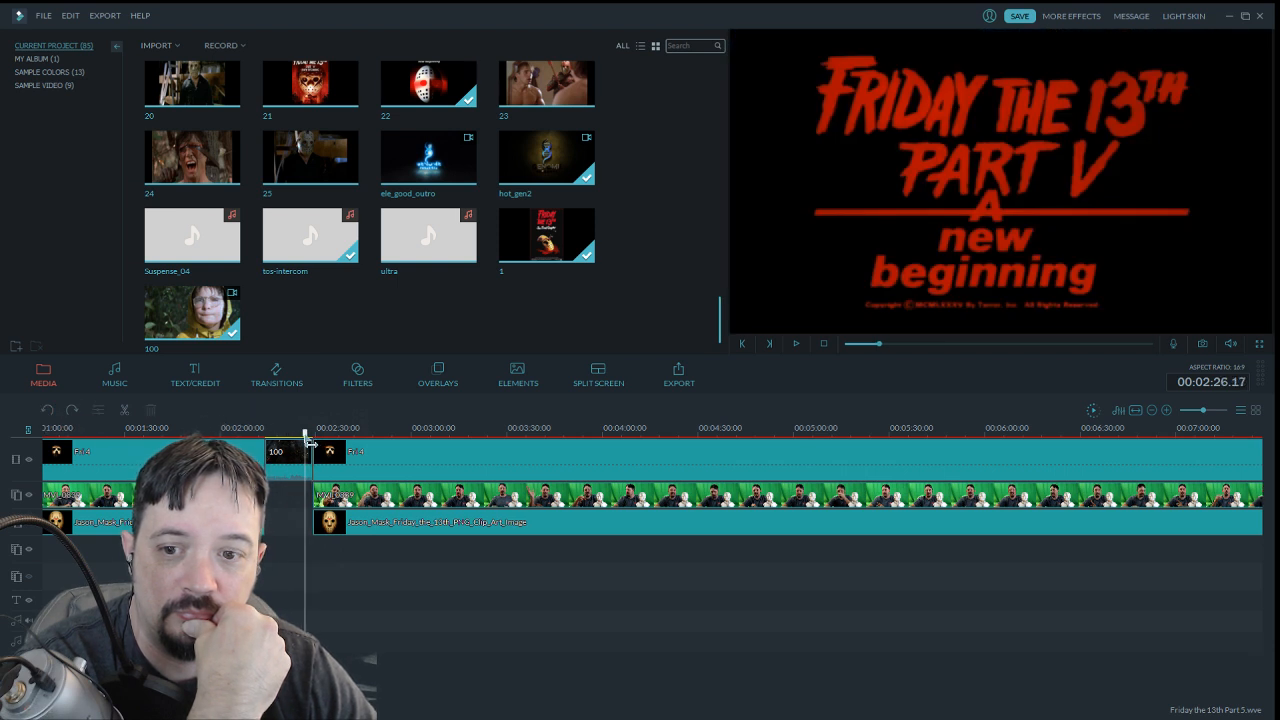
Play clip 100 through its movie title, split it at 00:02:28.08, and delete the short end piece
drag(309, 440, 302, 437)
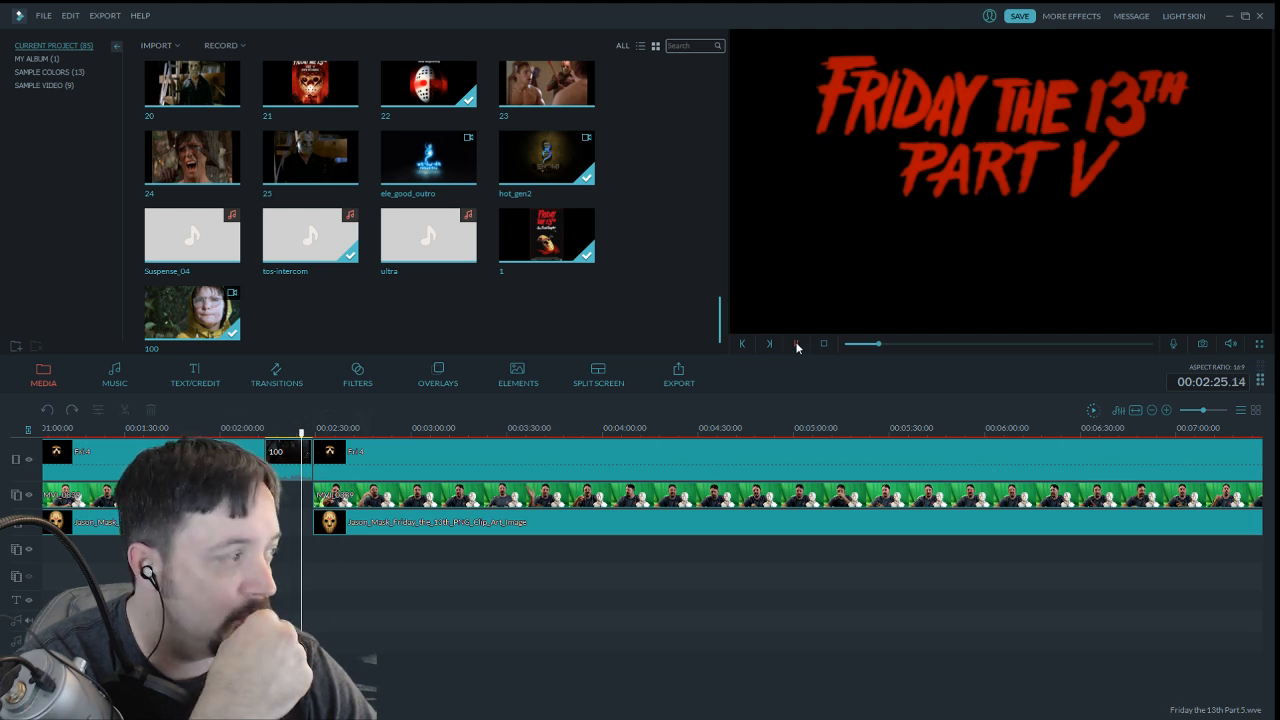
click(797, 345)
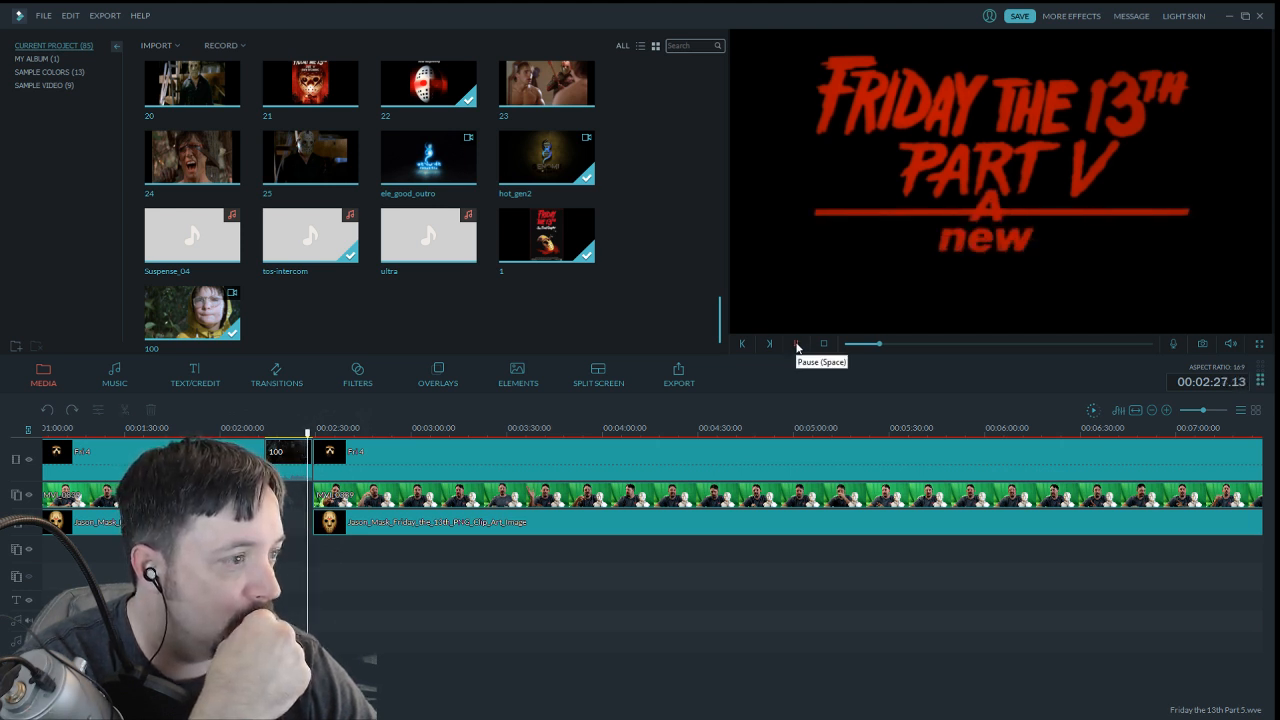
click(797, 345)
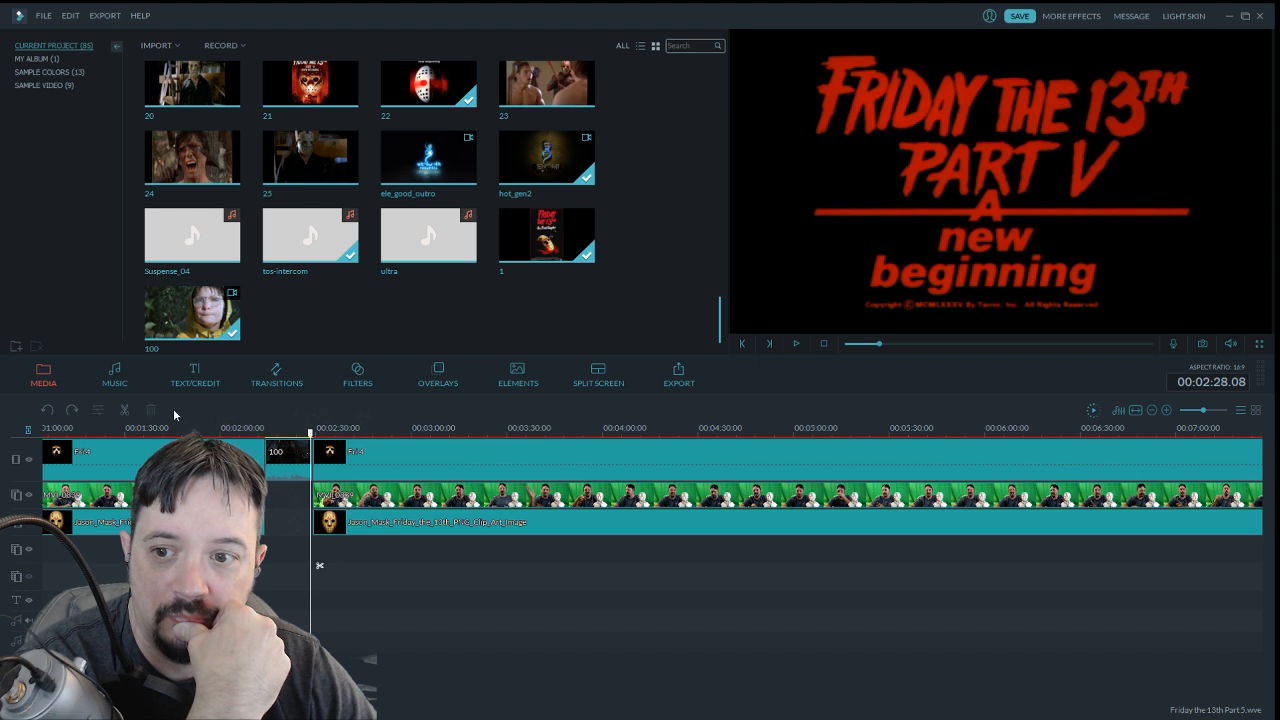
click(314, 455)
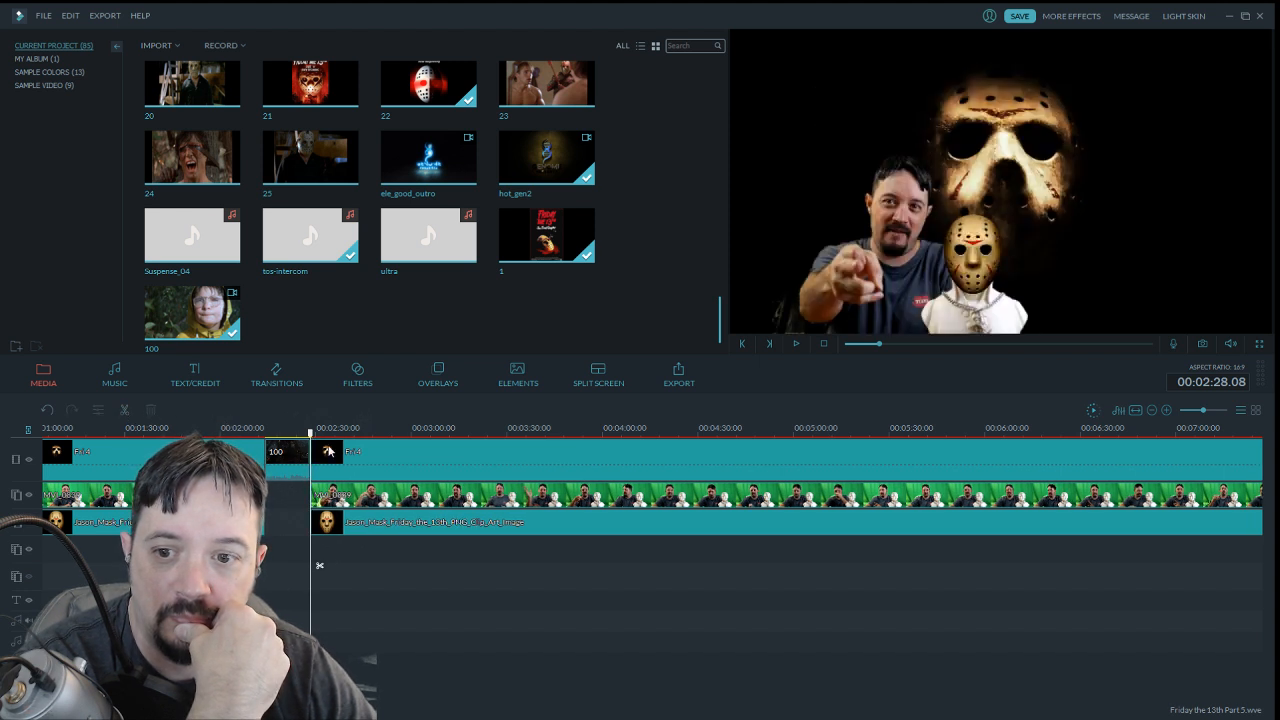
Split clip 100 at 00:02:21.09 and again just before the Part V title, and delete the piece between the splits
drag(287, 441, 275, 442)
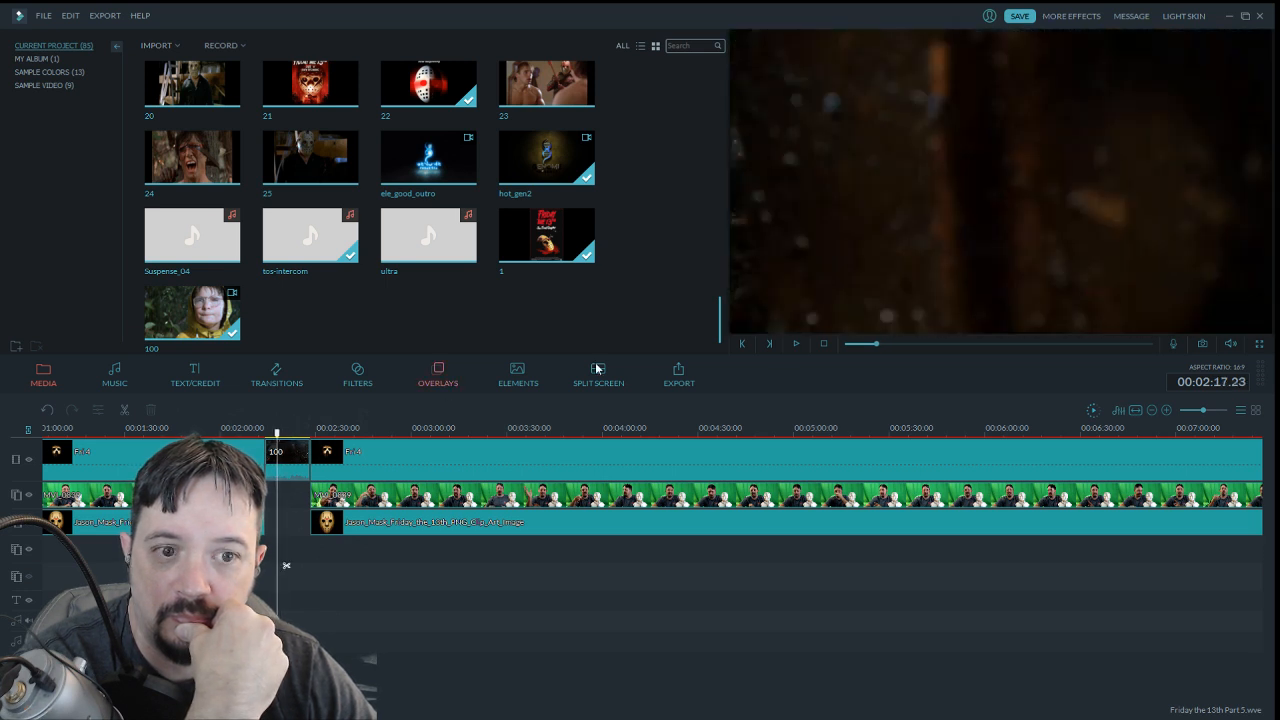
click(796, 344)
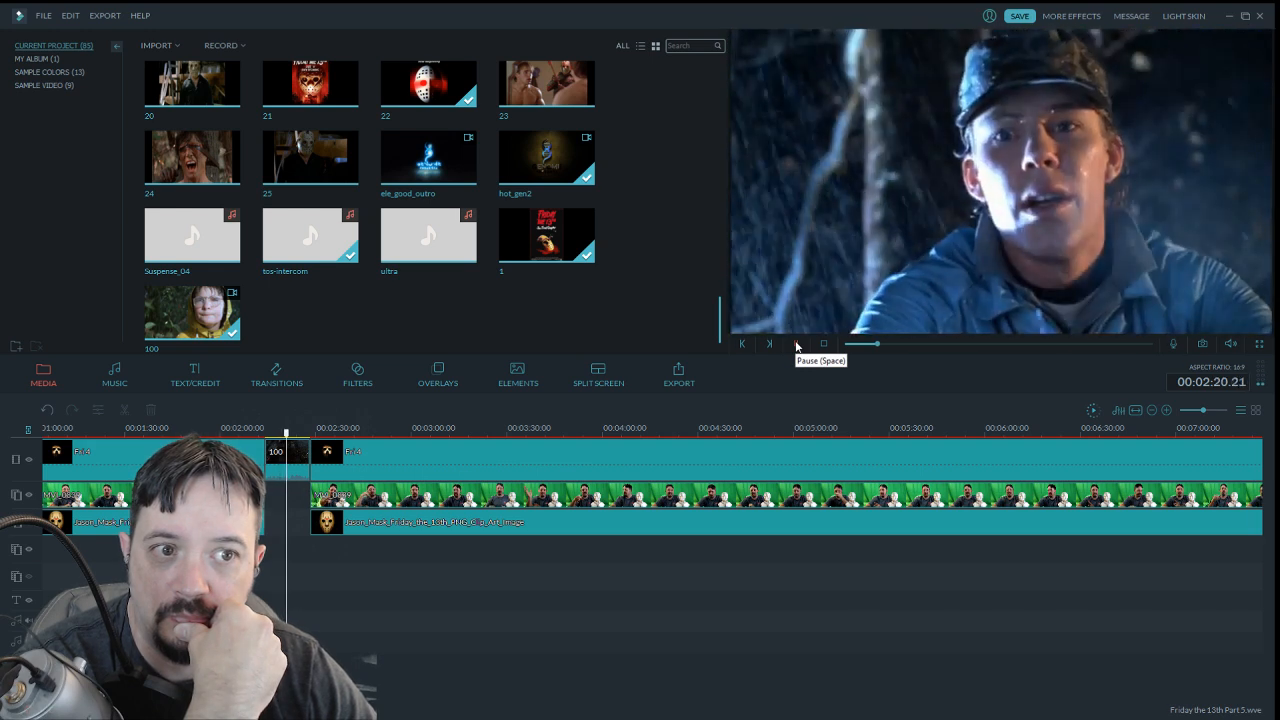
click(796, 344)
click(124, 411)
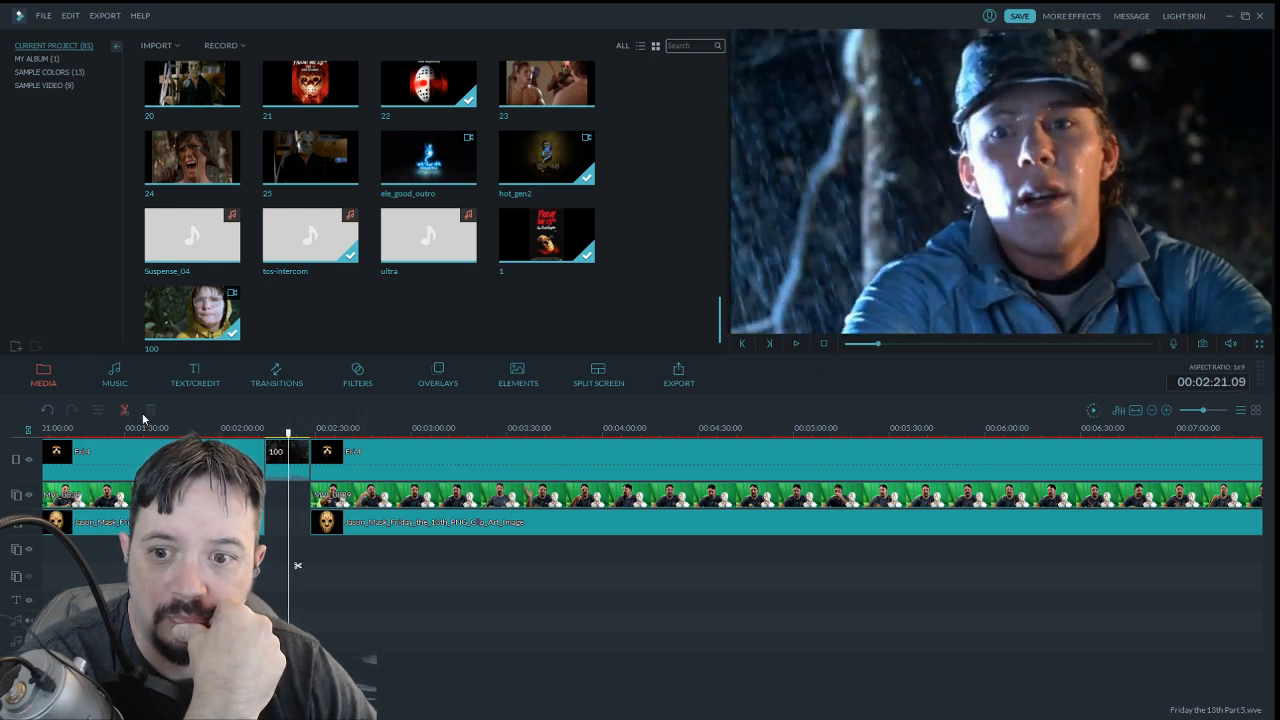
click(796, 344)
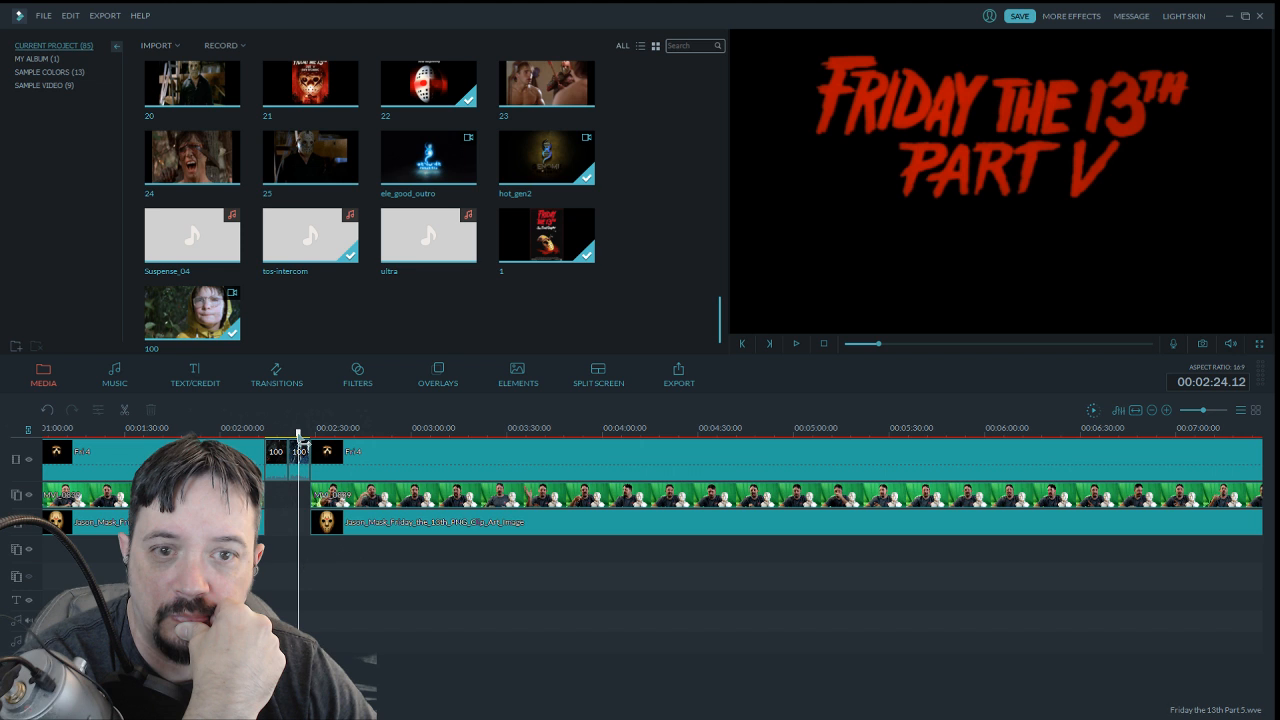
drag(301, 440, 299, 440)
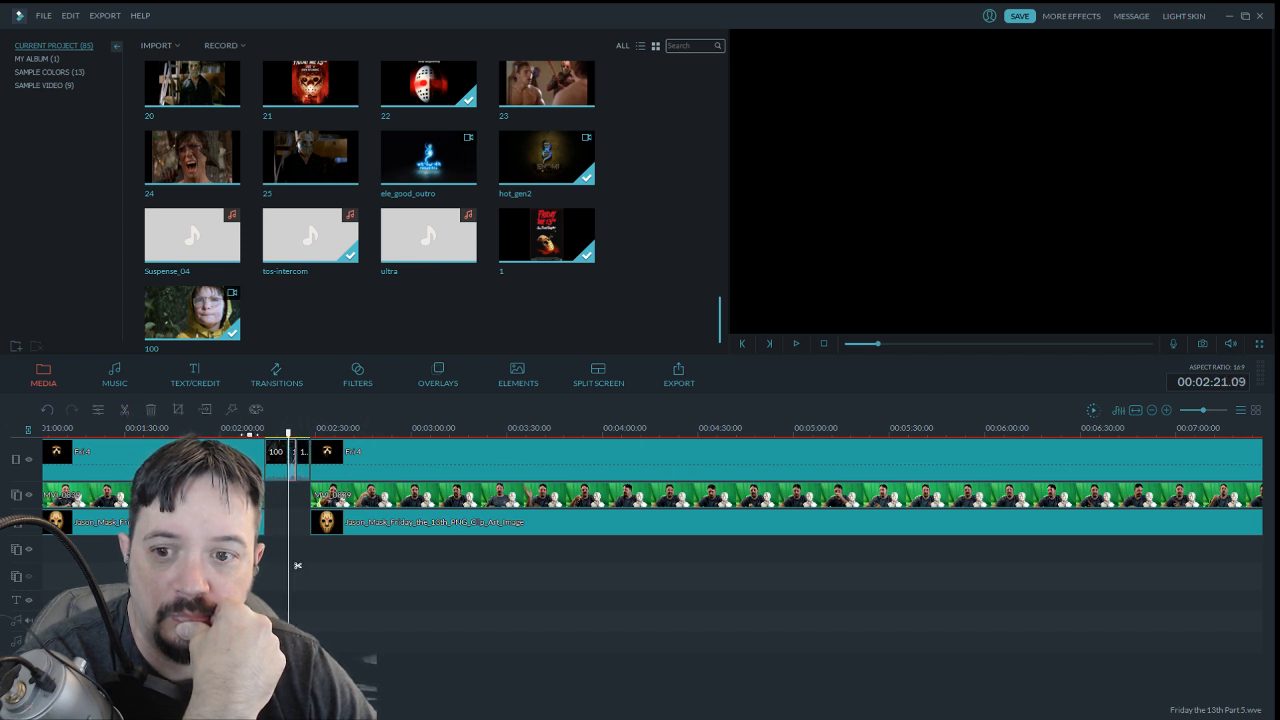
click(151, 410)
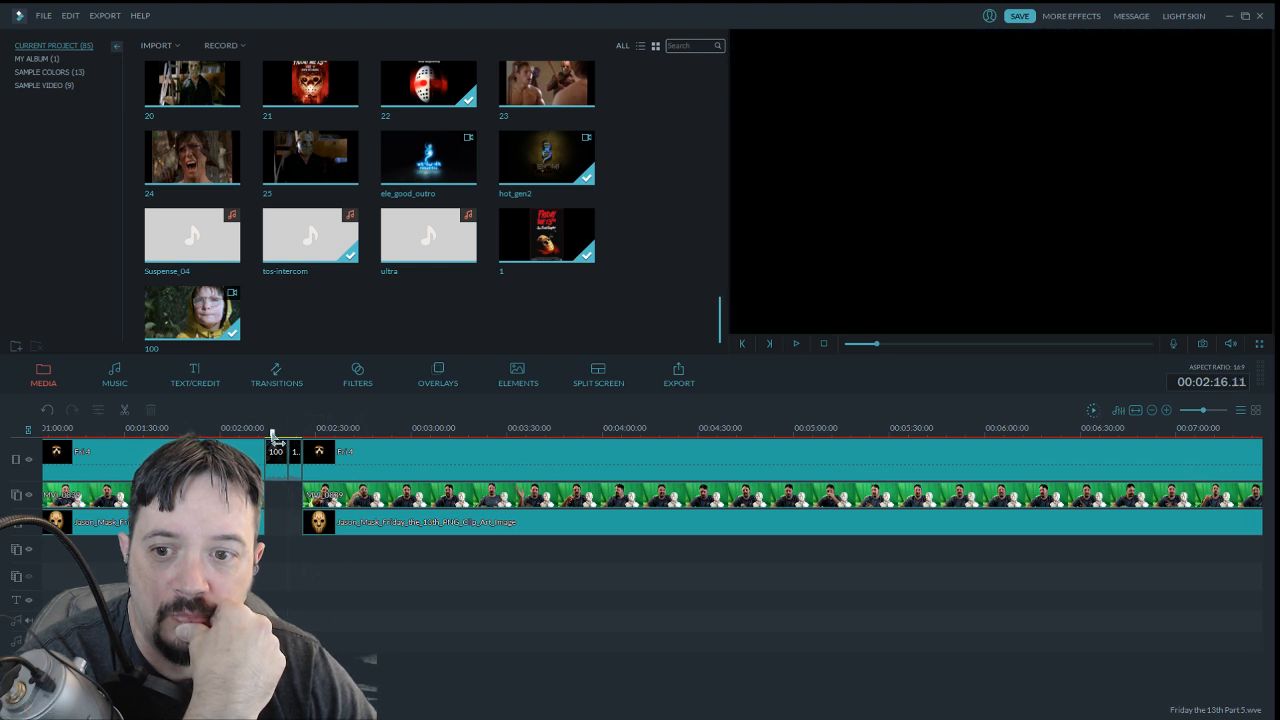
Review the opening of clip 100, split it at 00:02:14.09, and delete the short piece before the split
drag(267, 440, 306, 446)
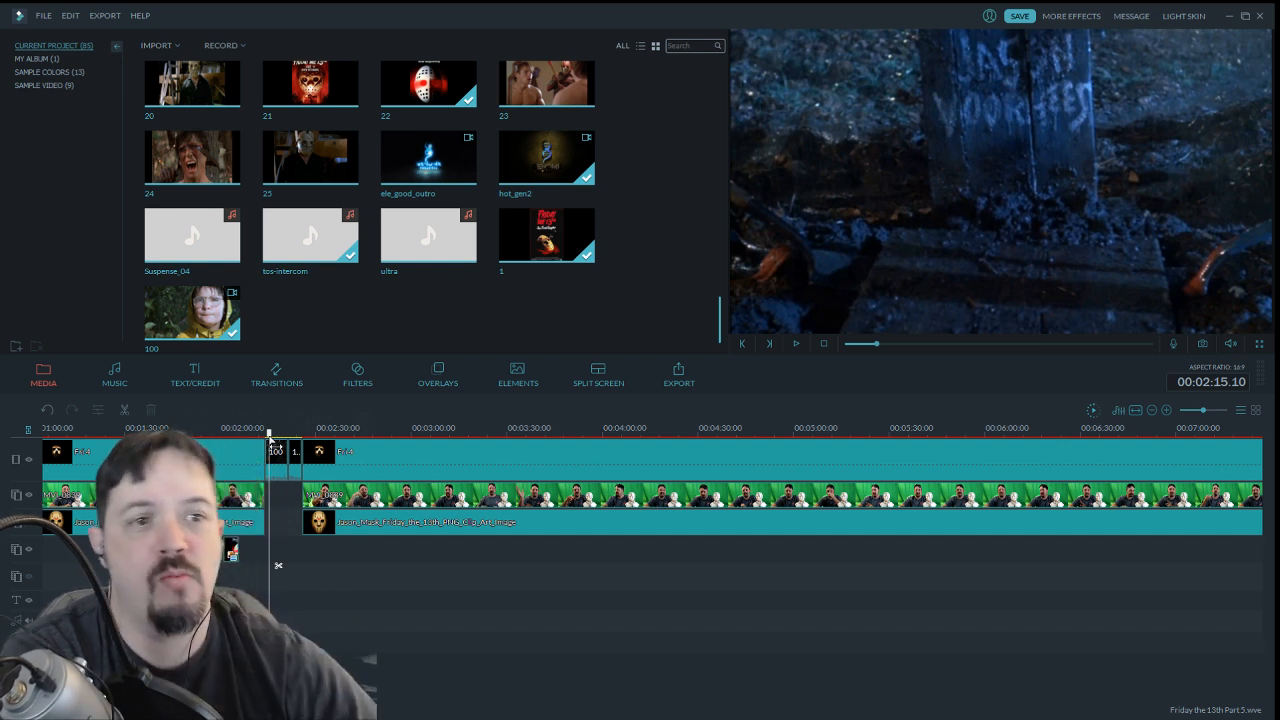
drag(269, 439, 265, 438)
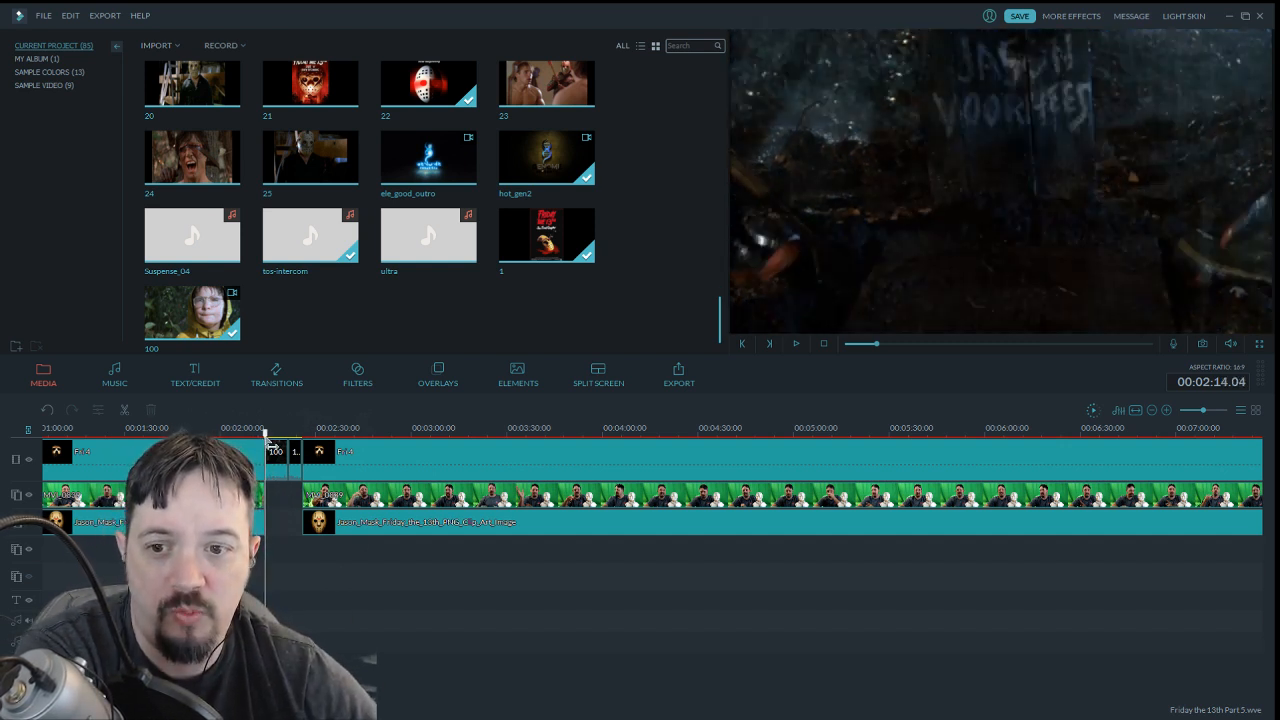
click(797, 345)
click(800, 345)
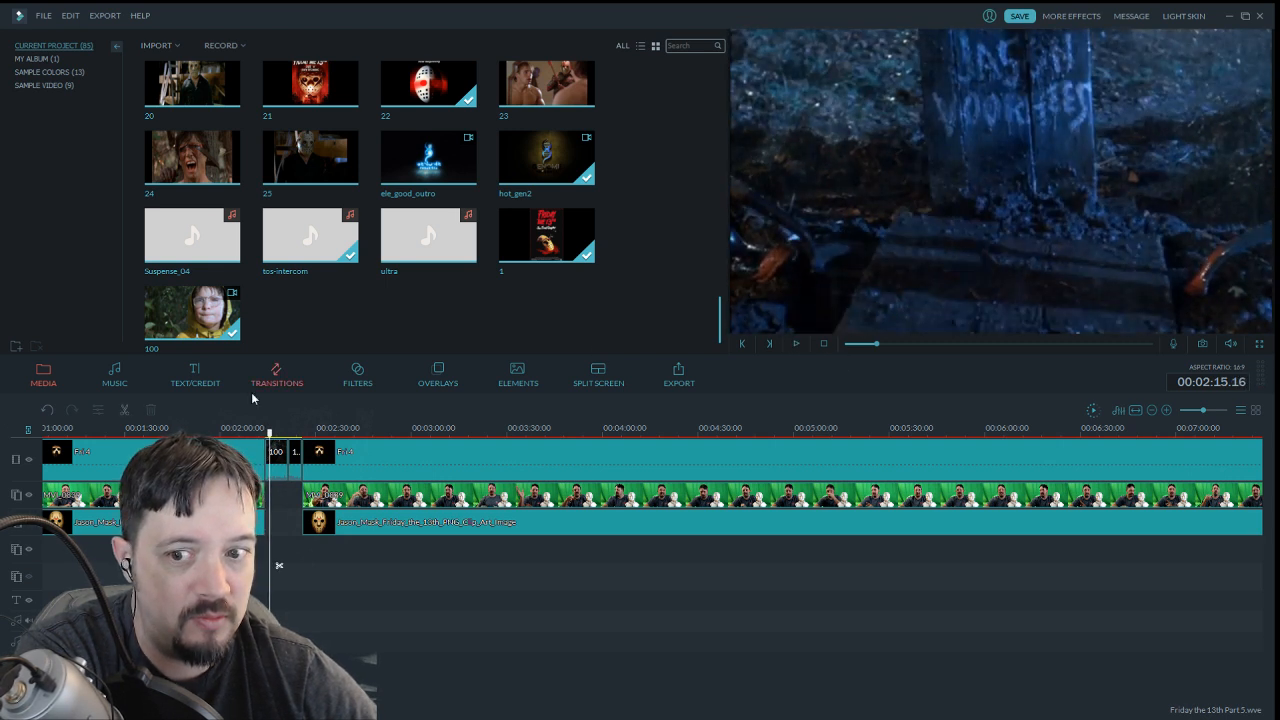
click(1209, 410)
drag(270, 438, 259, 441)
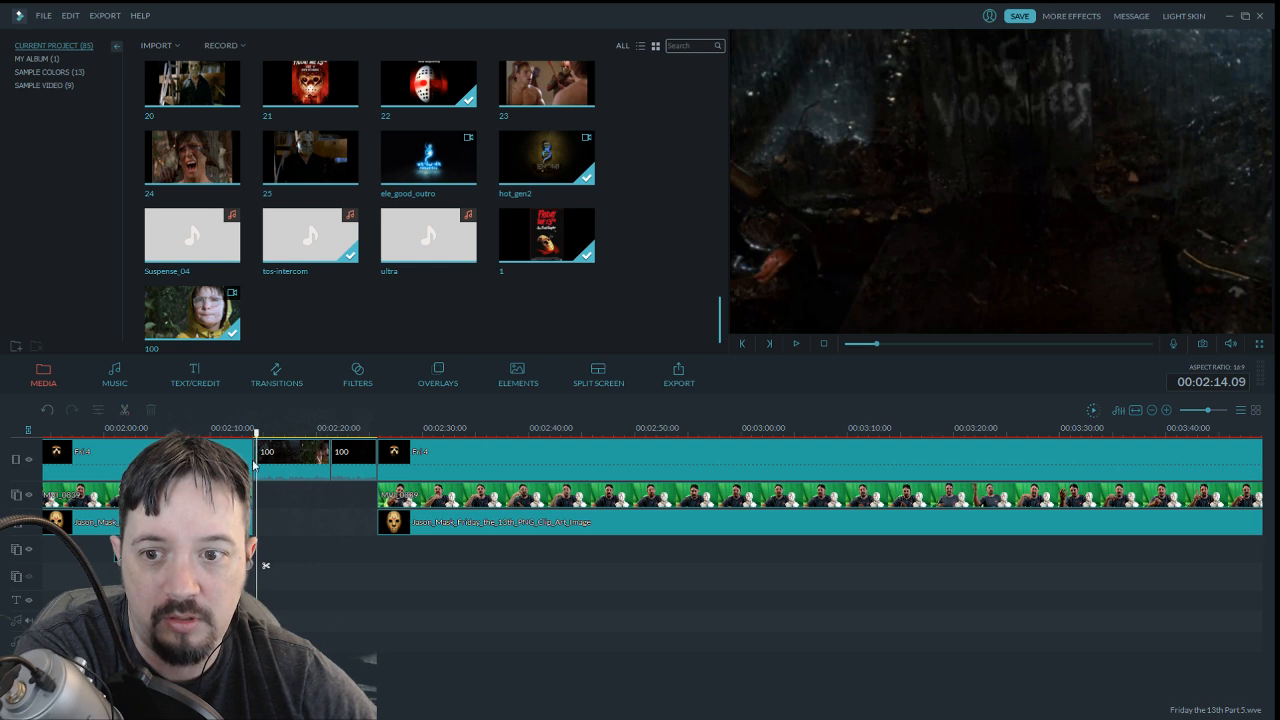
click(152, 414)
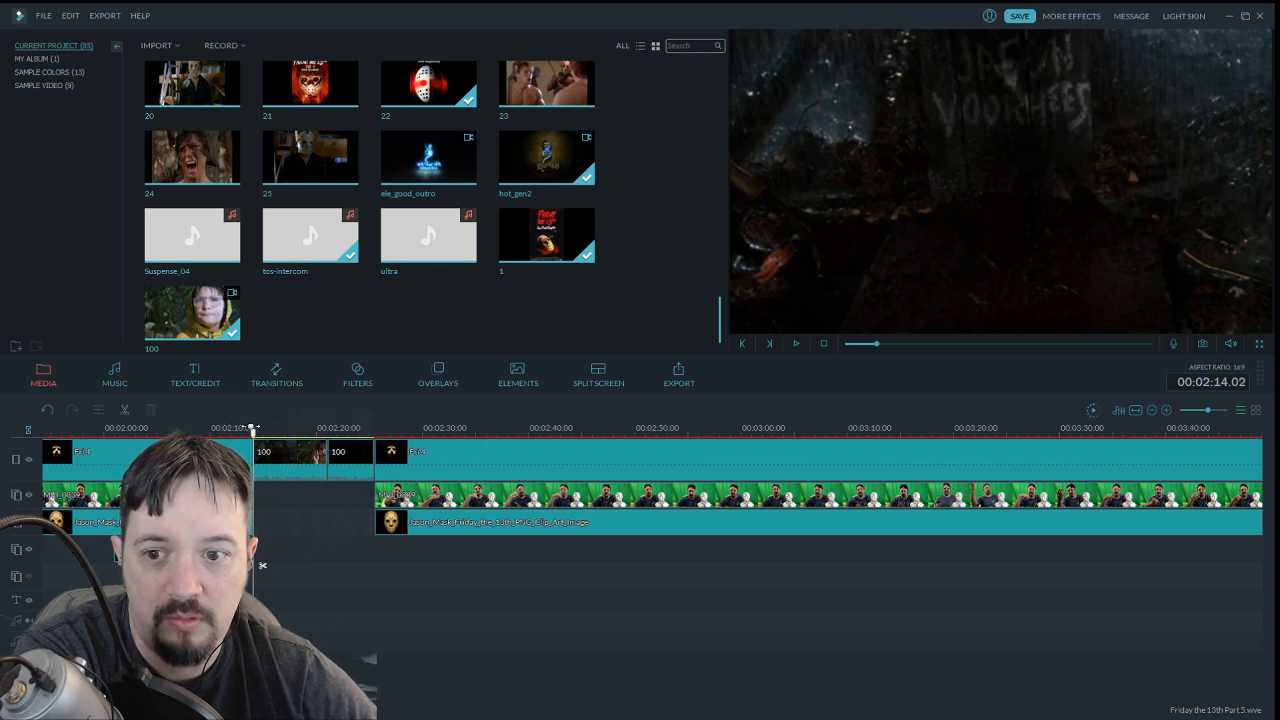
Play the shortened clip 100 to its full title, split it at 00:02:25.08, and delete the sliver after the split
click(795, 345)
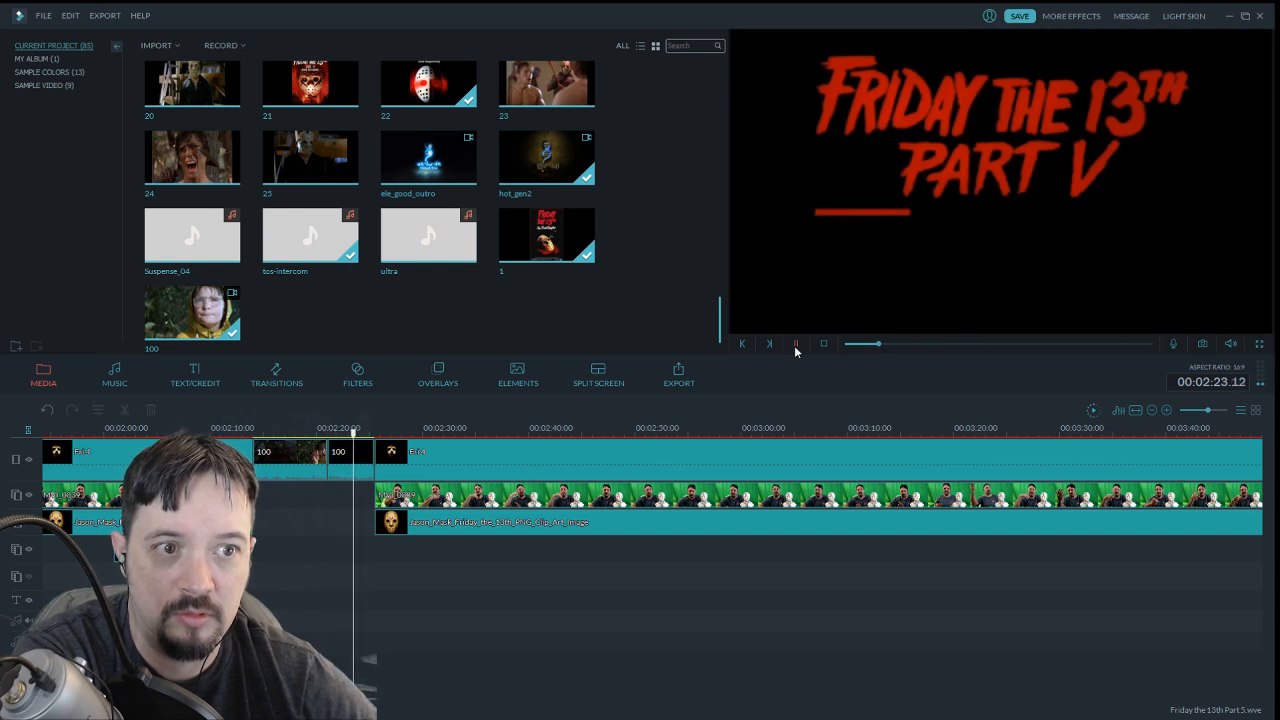
click(796, 345)
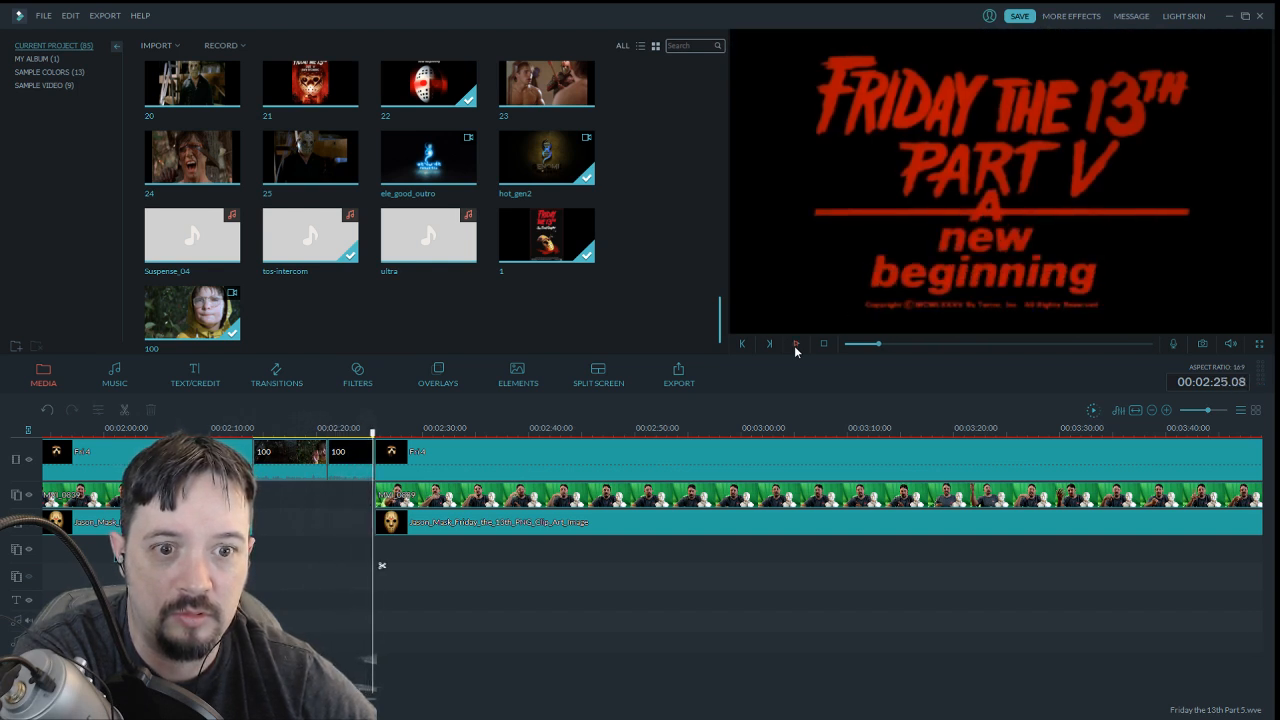
click(1212, 410)
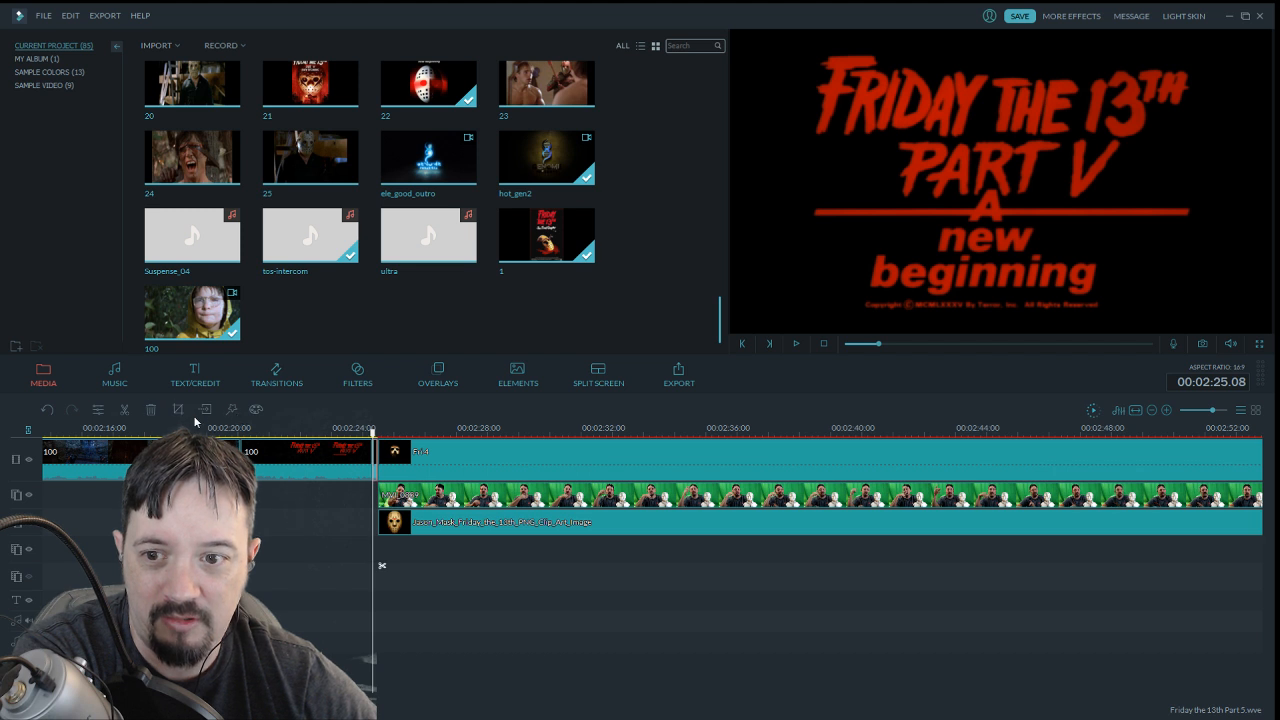
click(150, 414)
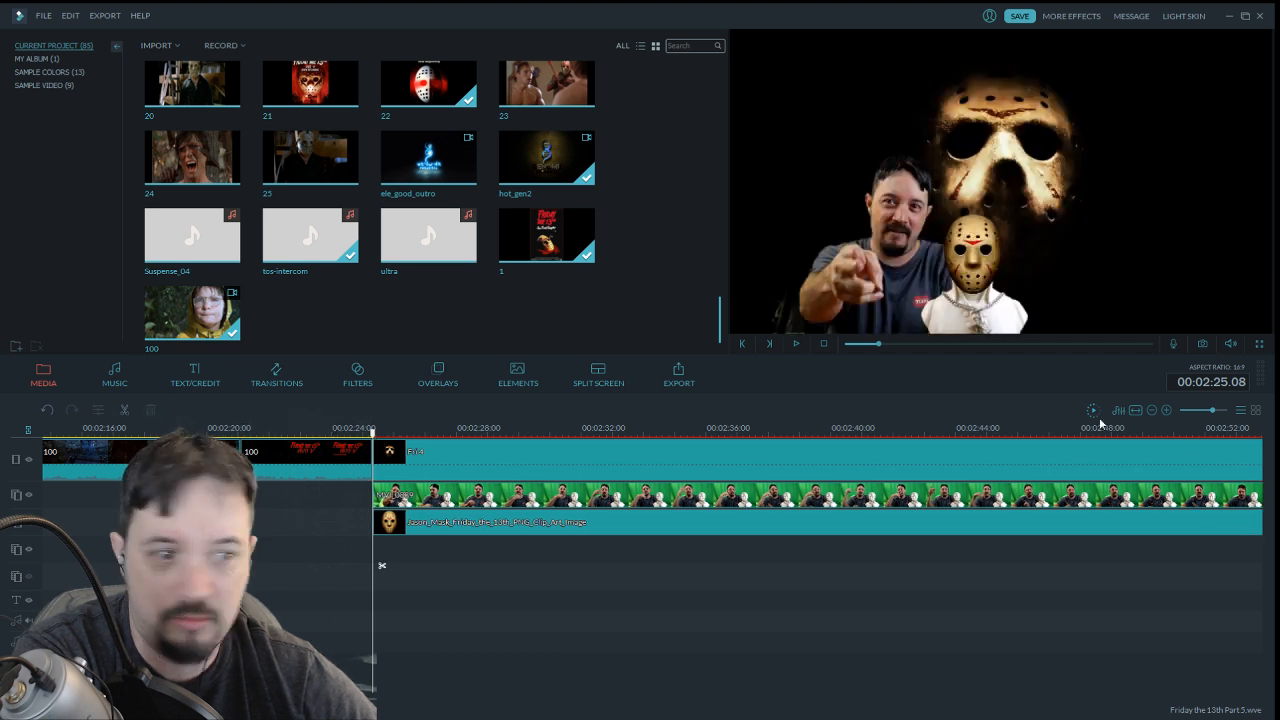
Play both pieces of clip 100 from 00:02:14.02 through the transition back to the host footage
drag(1215, 416, 1206, 414)
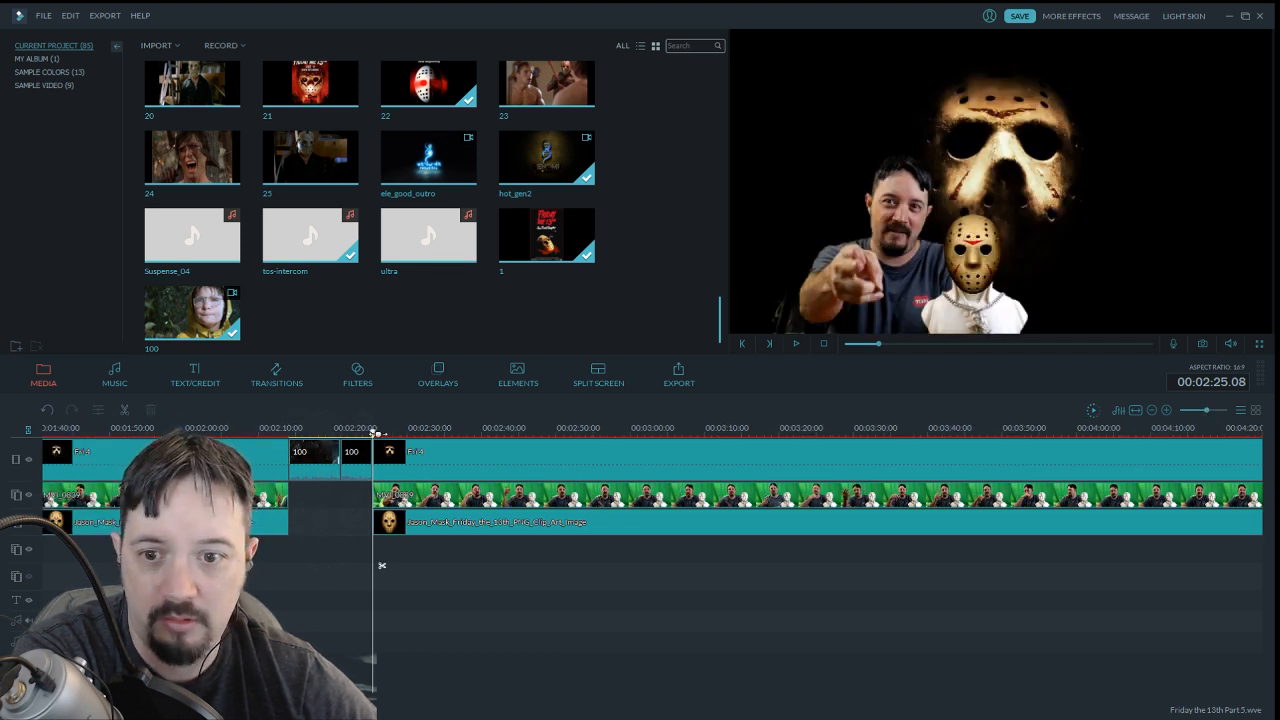
mouse_move(377, 445)
mouse_down()
mouse_move(290, 447)
mouse_move(380, 452)
mouse_up()
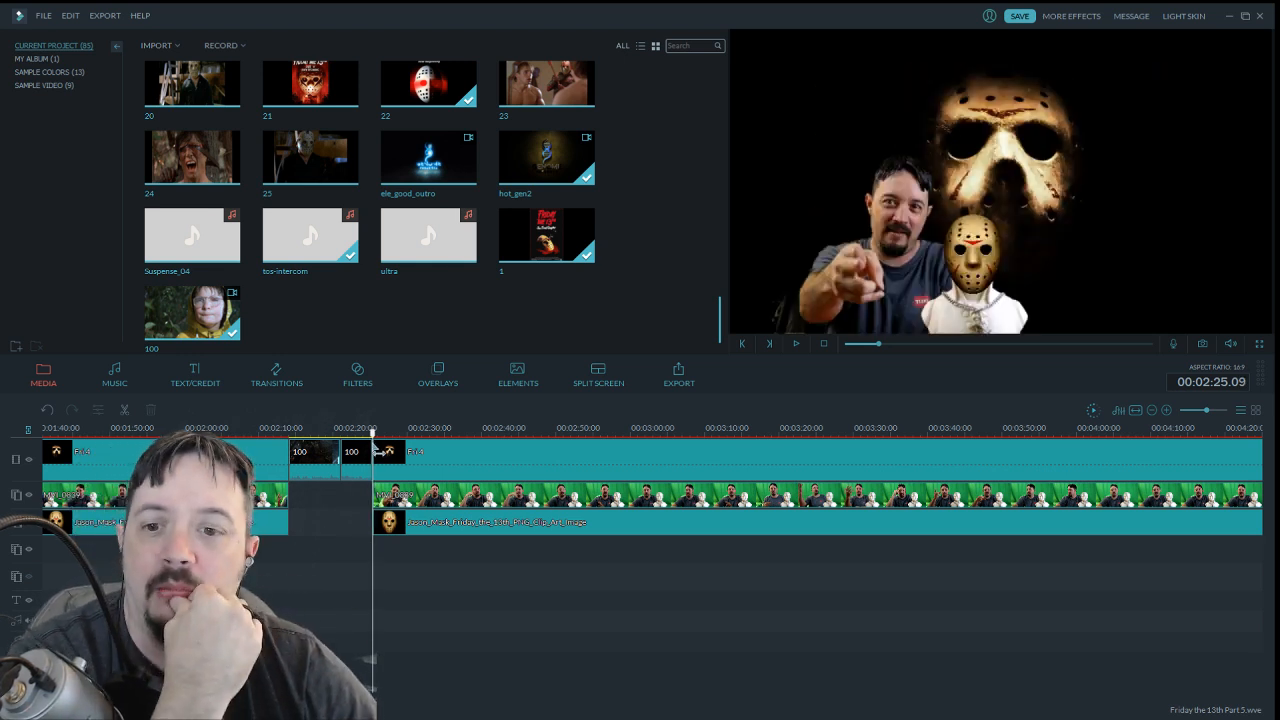
drag(300, 455, 296, 457)
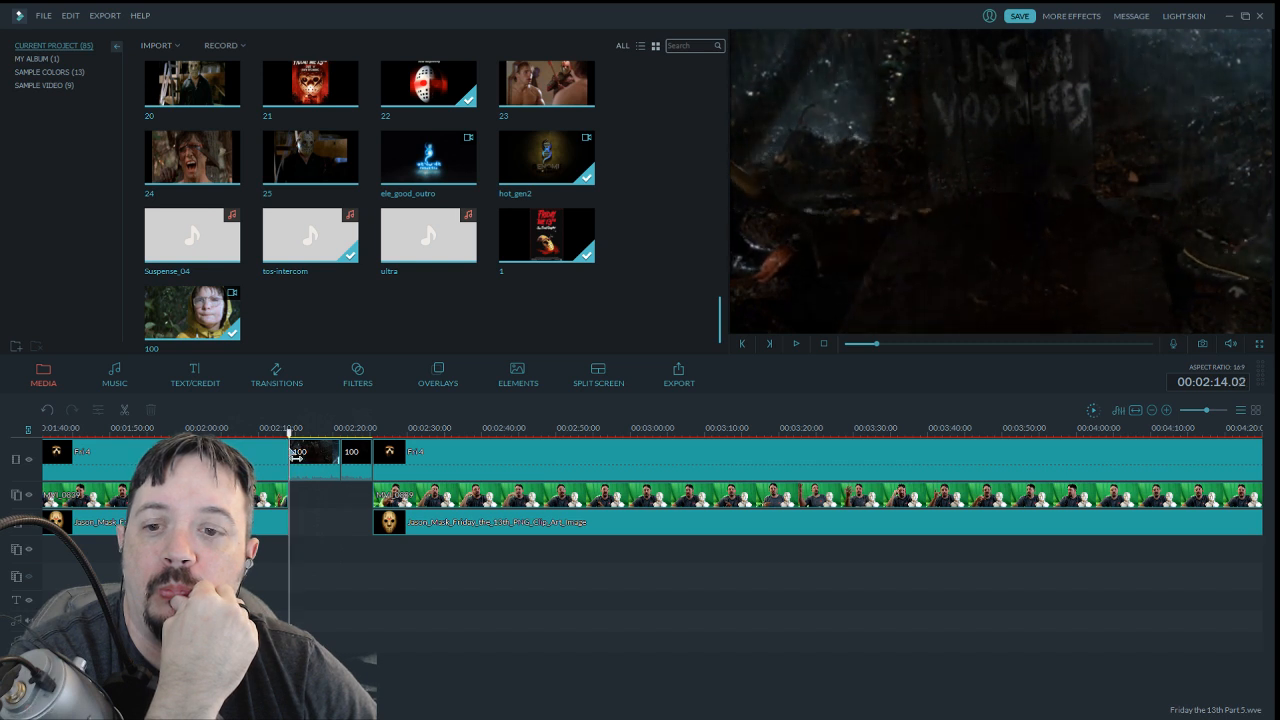
click(797, 344)
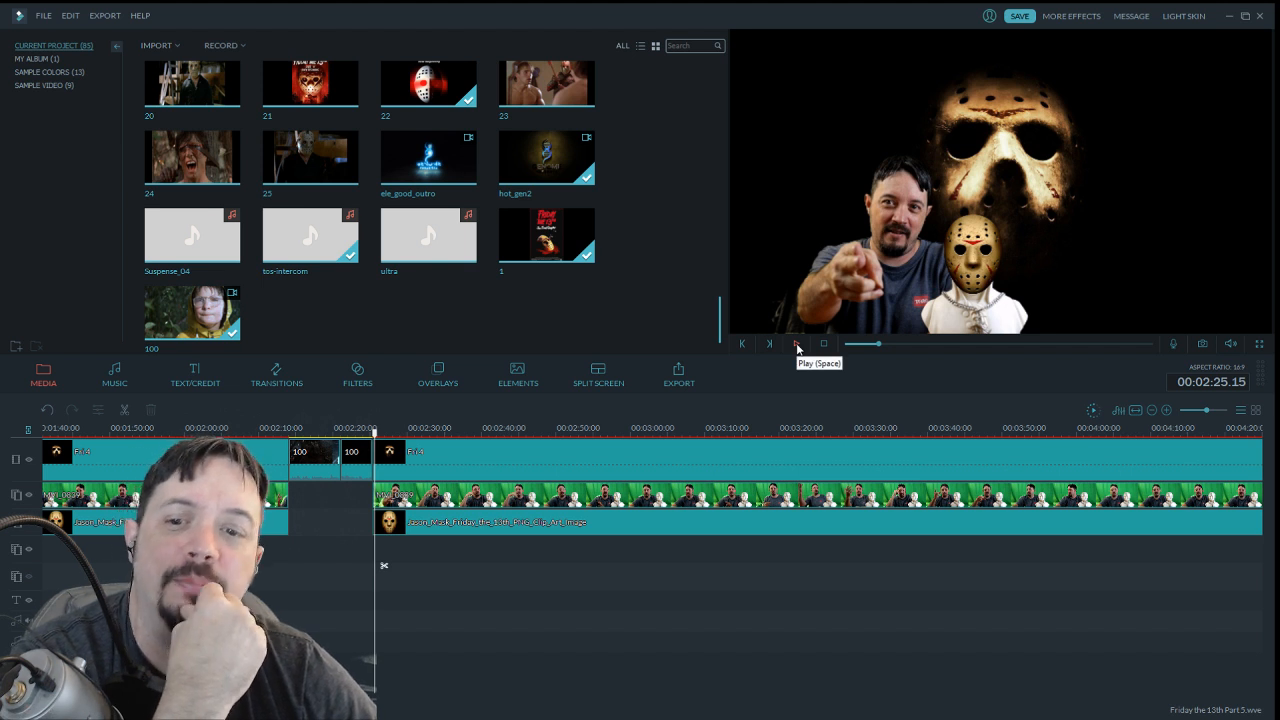
Cut the title piece of clip 100 out of the timeline and play the remaining clip and the host footage that follows
click(350, 468)
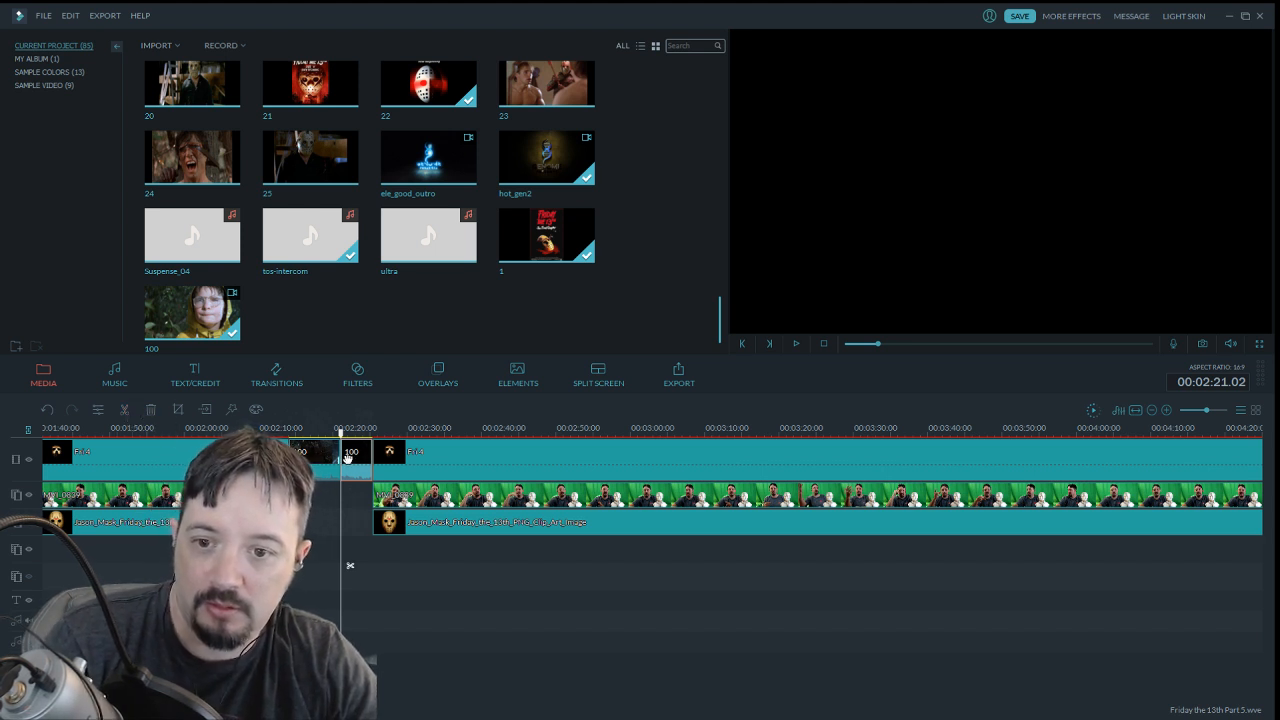
right_click(354, 458)
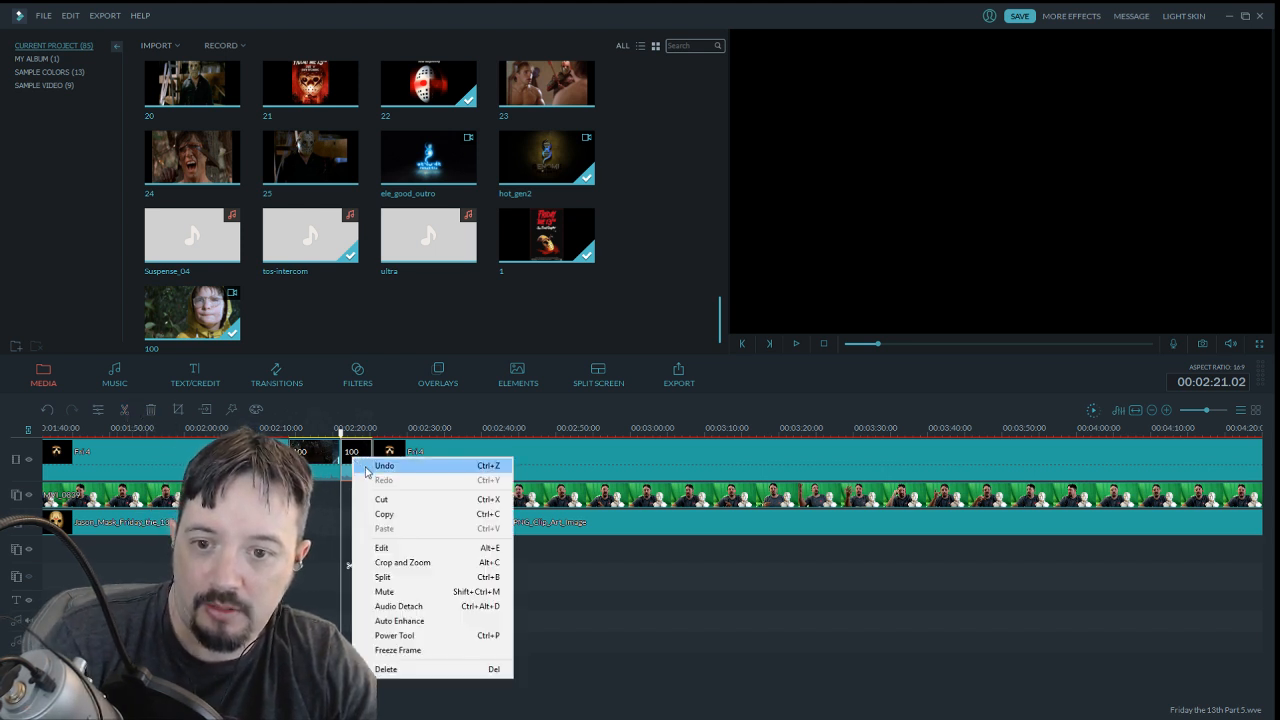
click(408, 506)
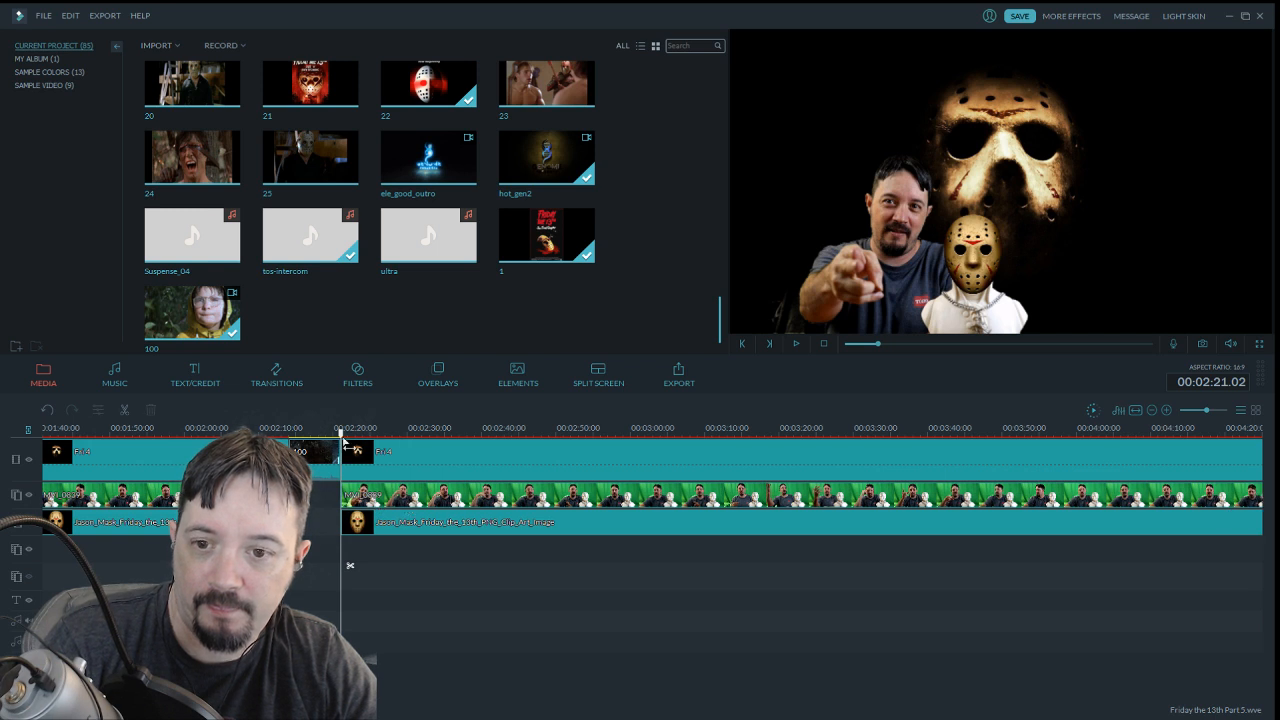
click(798, 347)
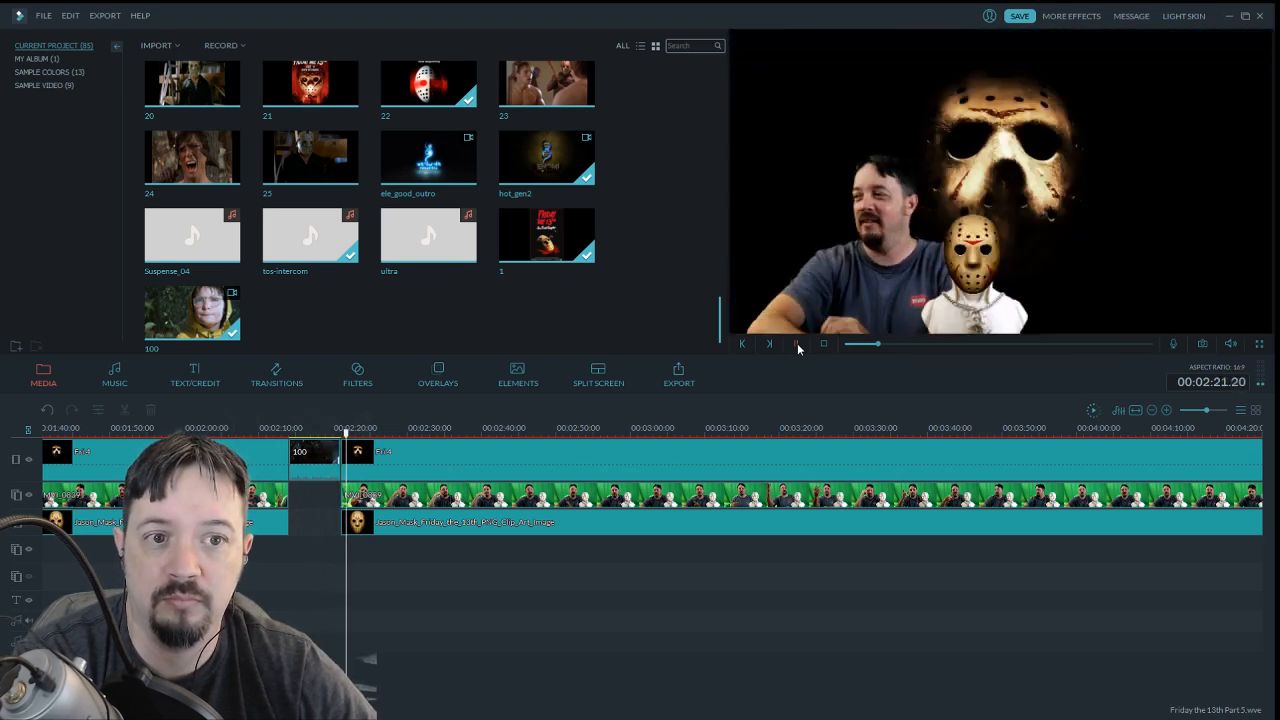
click(797, 343)
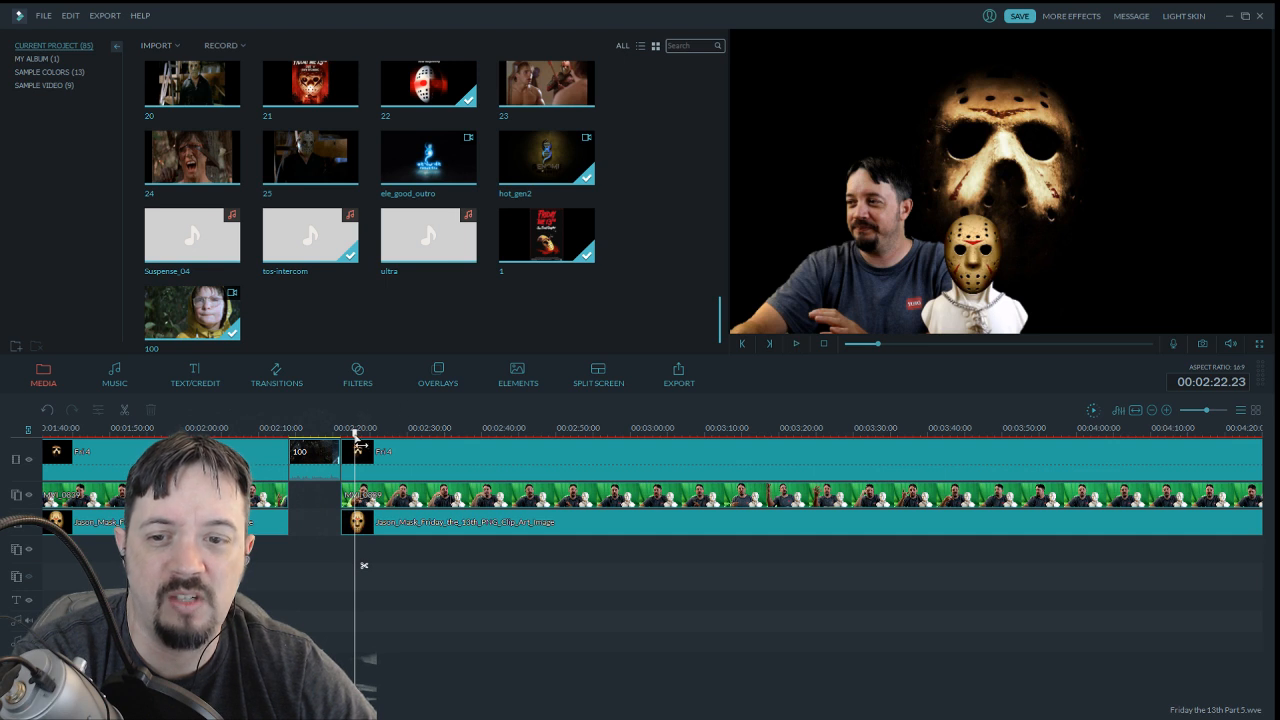
click(796, 344)
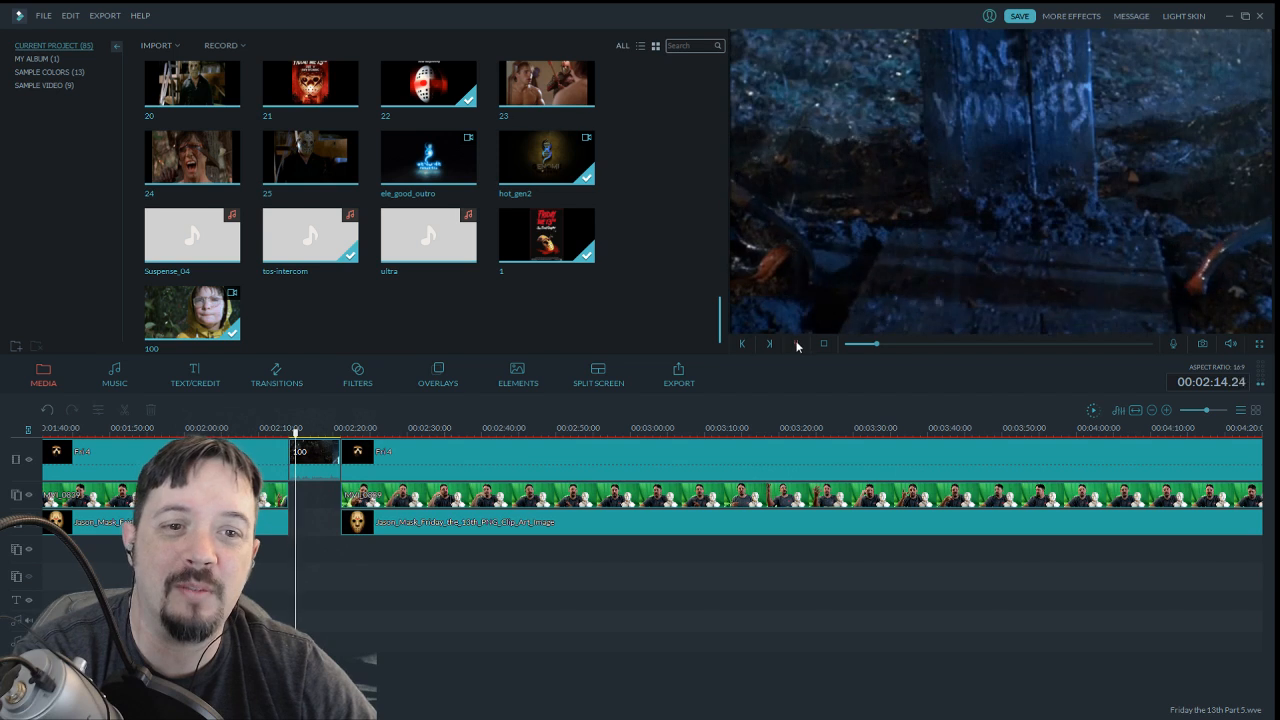
click(797, 345)
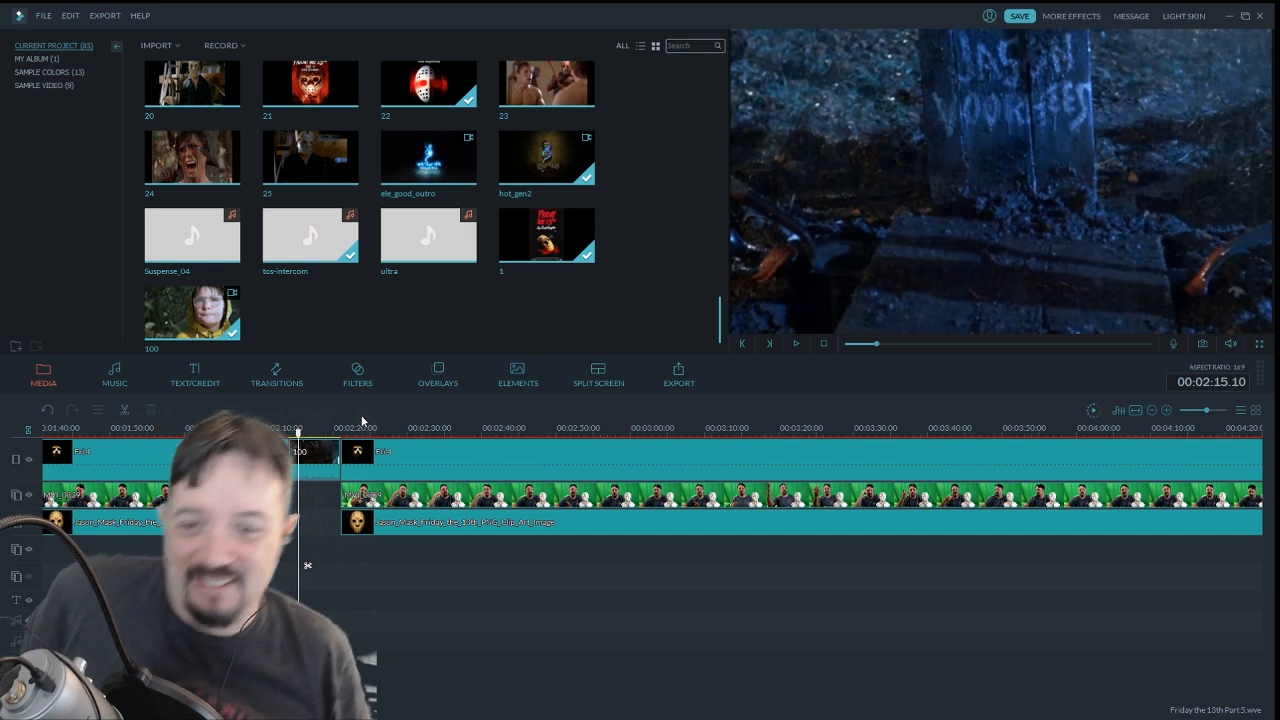
Undo the title-piece cut and all of clip 100's start, middle and end trims, back through the 00:02:29.03 end deletion
click(45, 408)
click(46, 411)
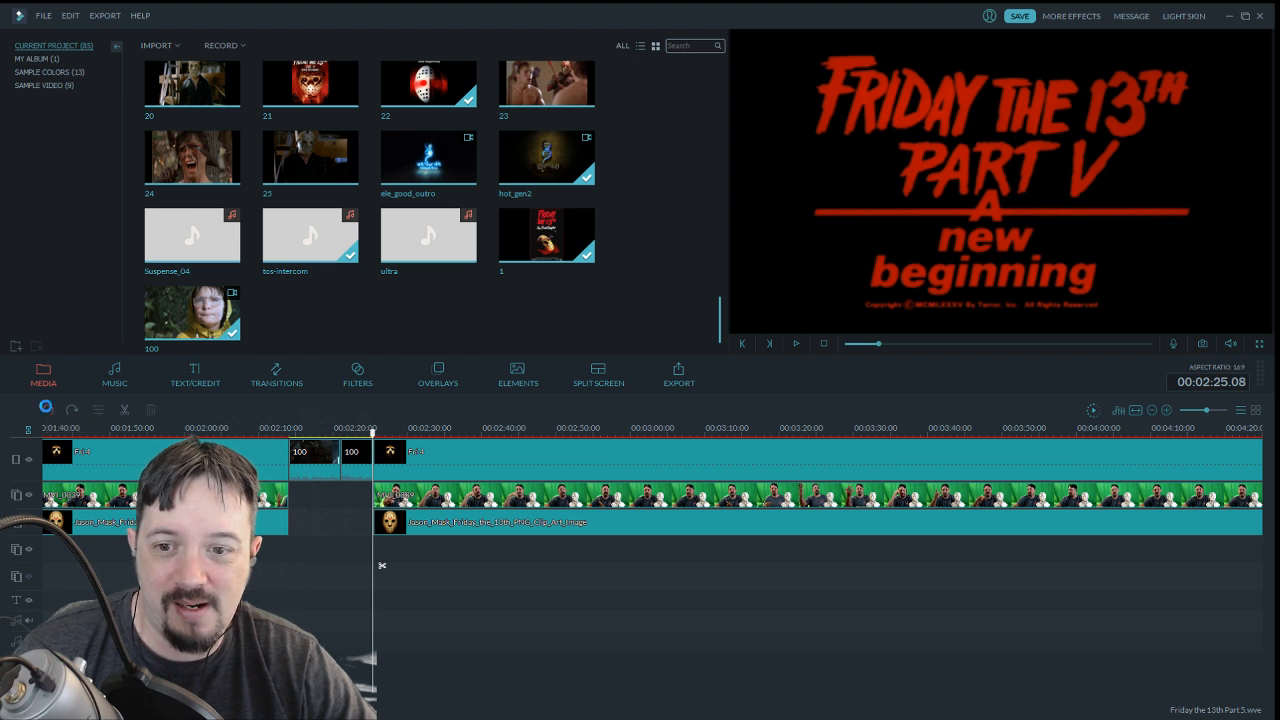
click(46, 409)
click(46, 410)
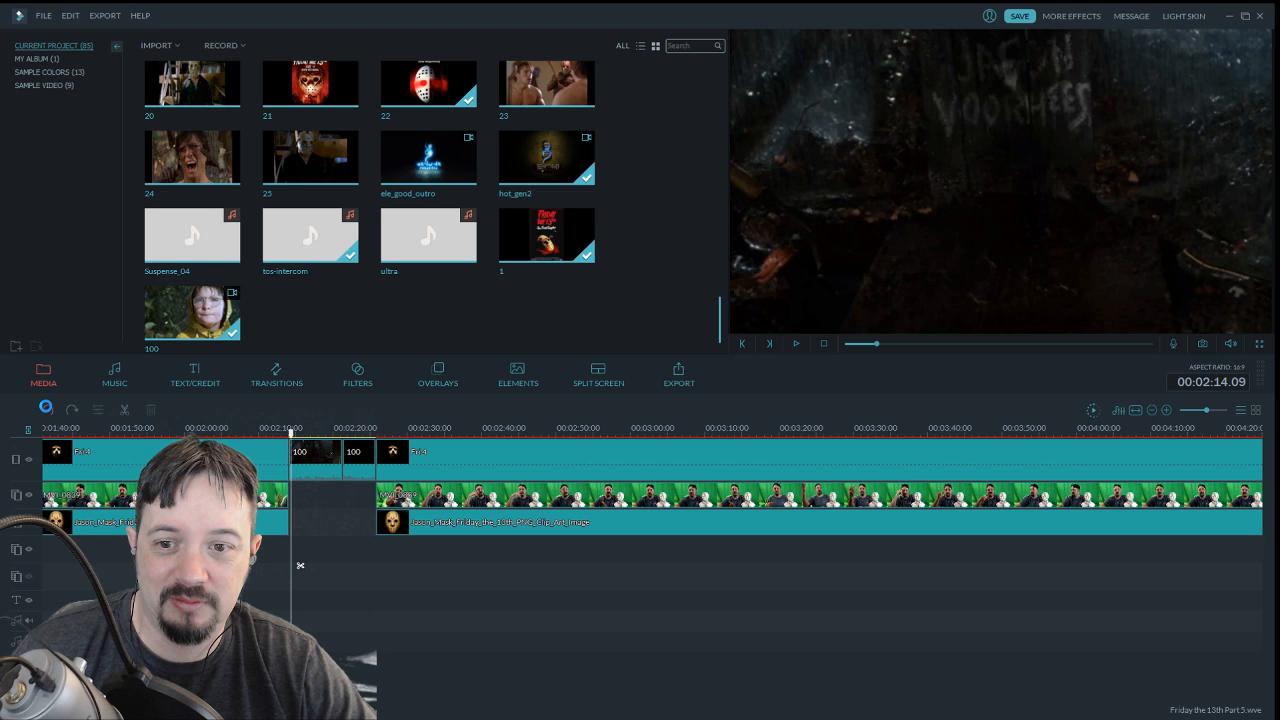
click(46, 409)
click(46, 409)
click(46, 409)
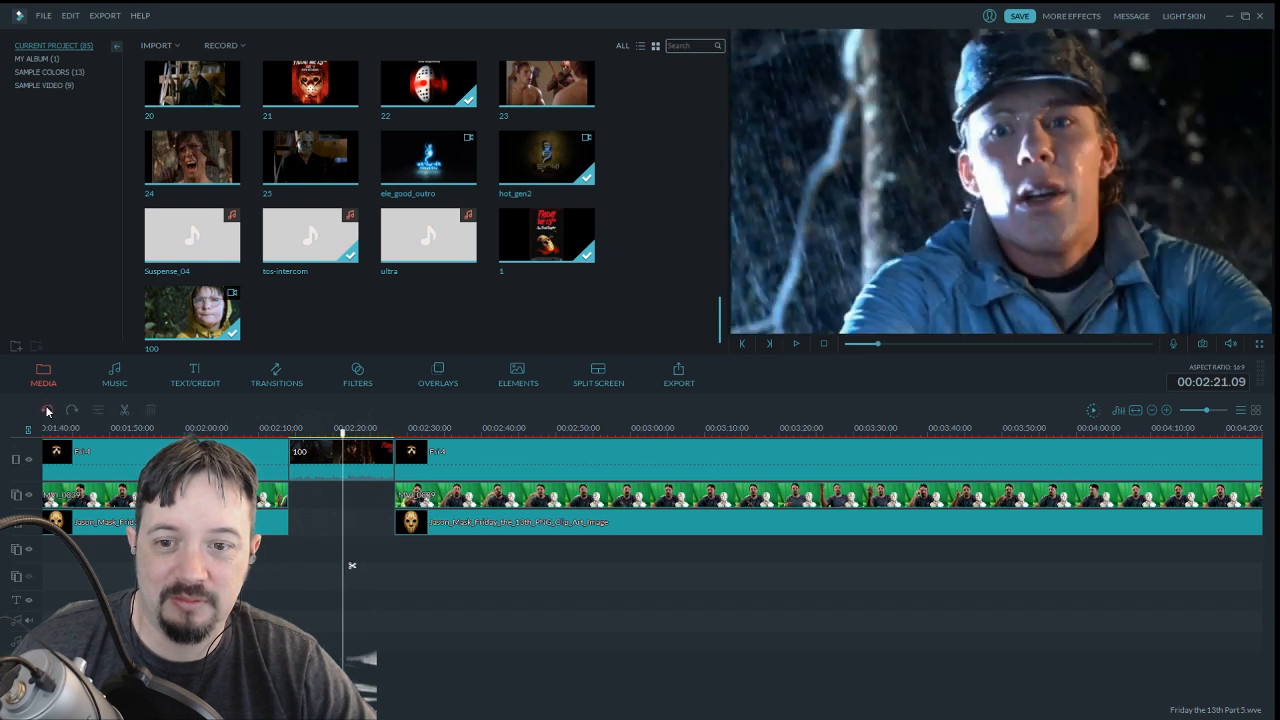
click(46, 409)
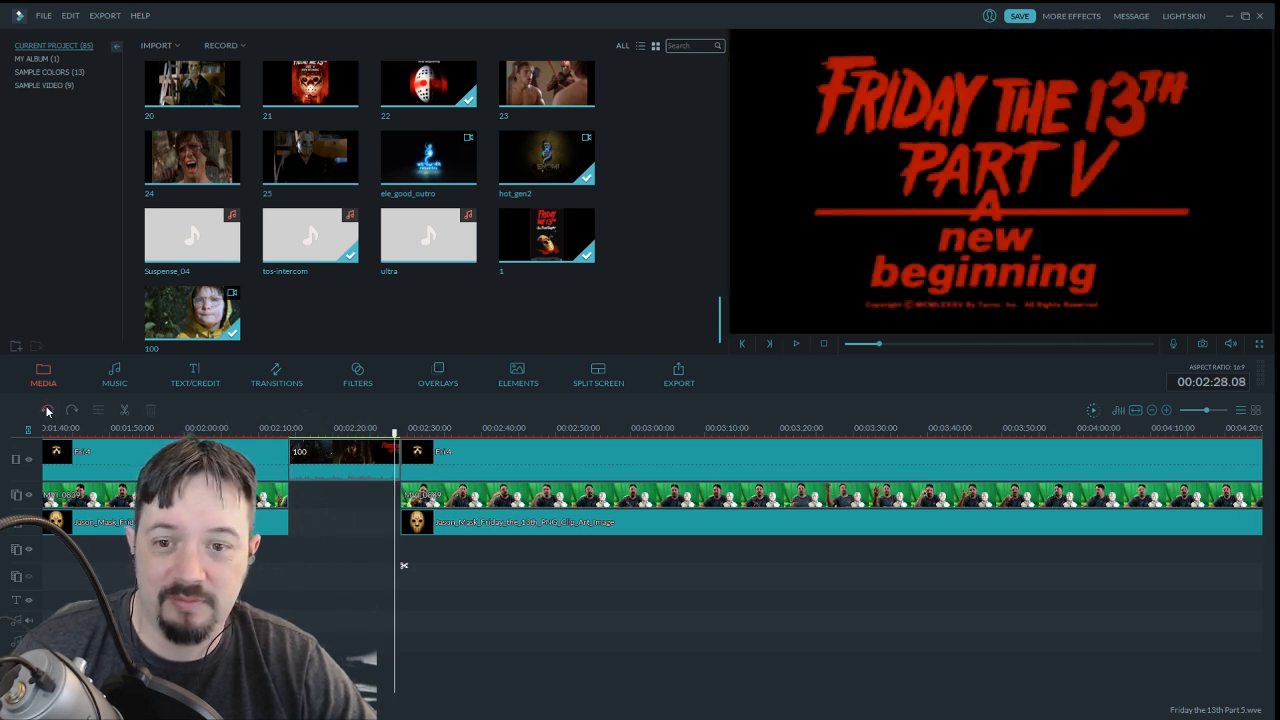
click(46, 409)
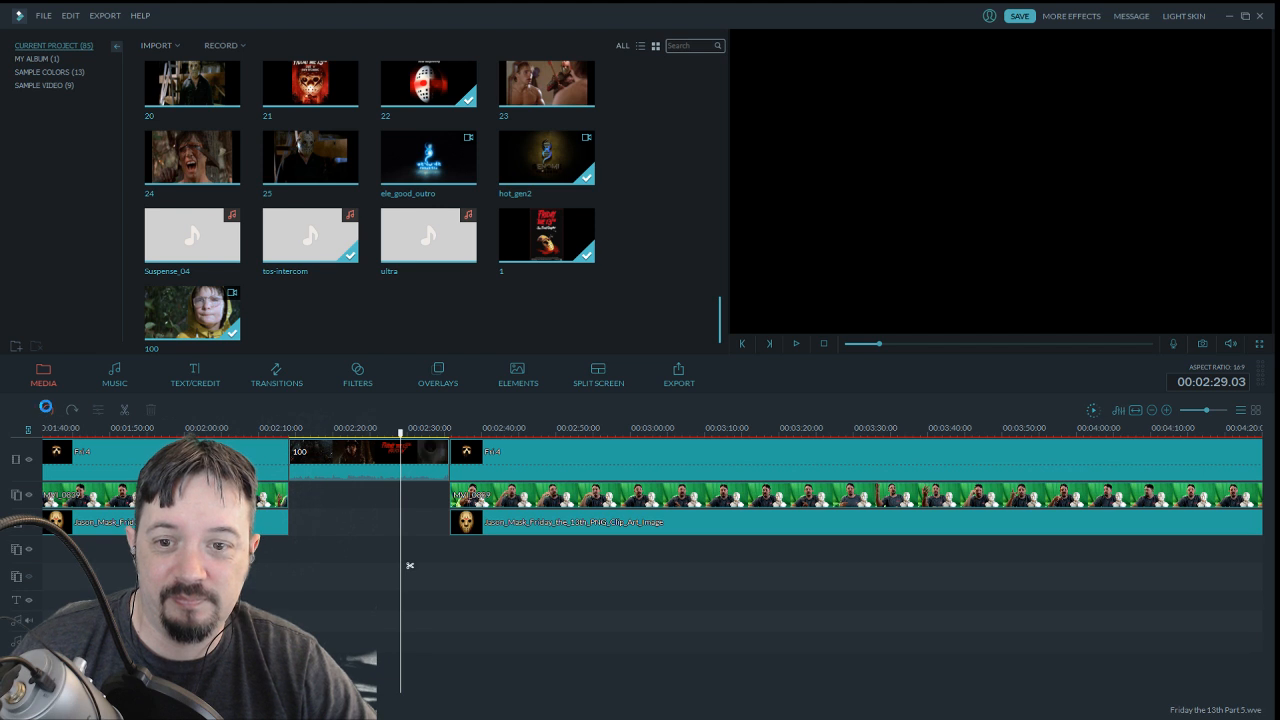
Undo the remaining end trims of clip 100 and delete the whole clip from the timeline
click(46, 409)
click(46, 409)
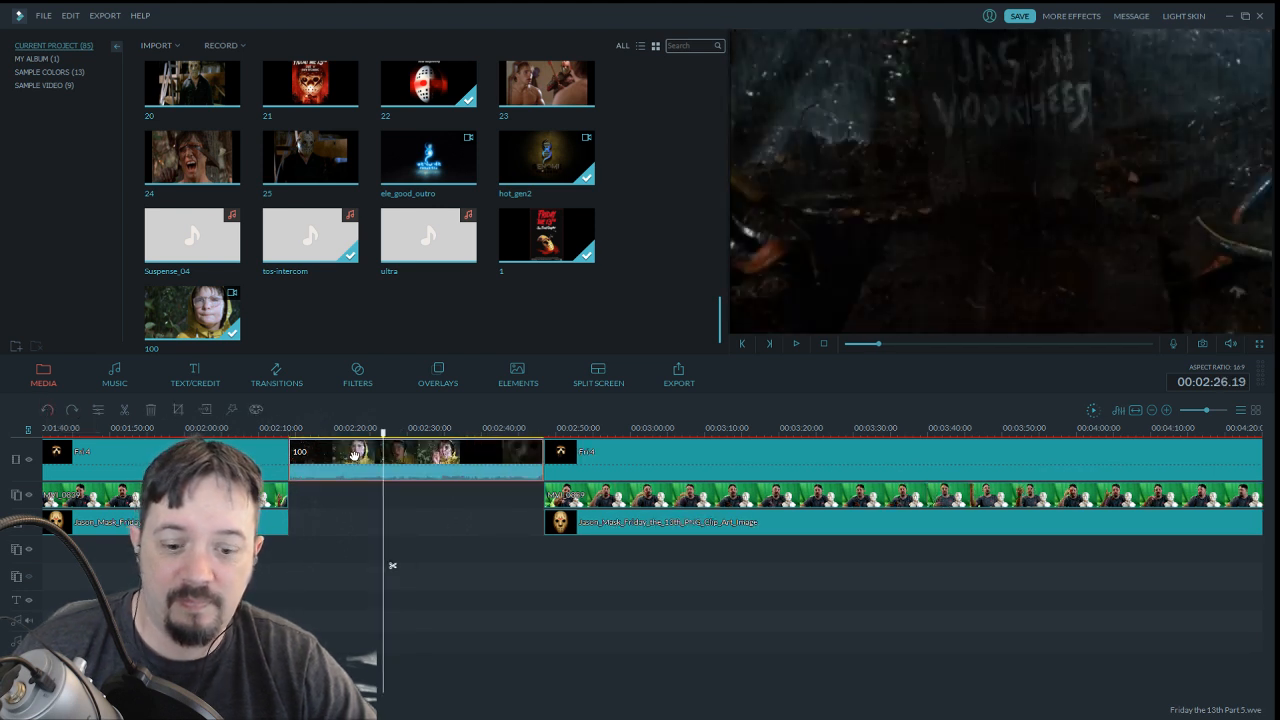
key(Delete)
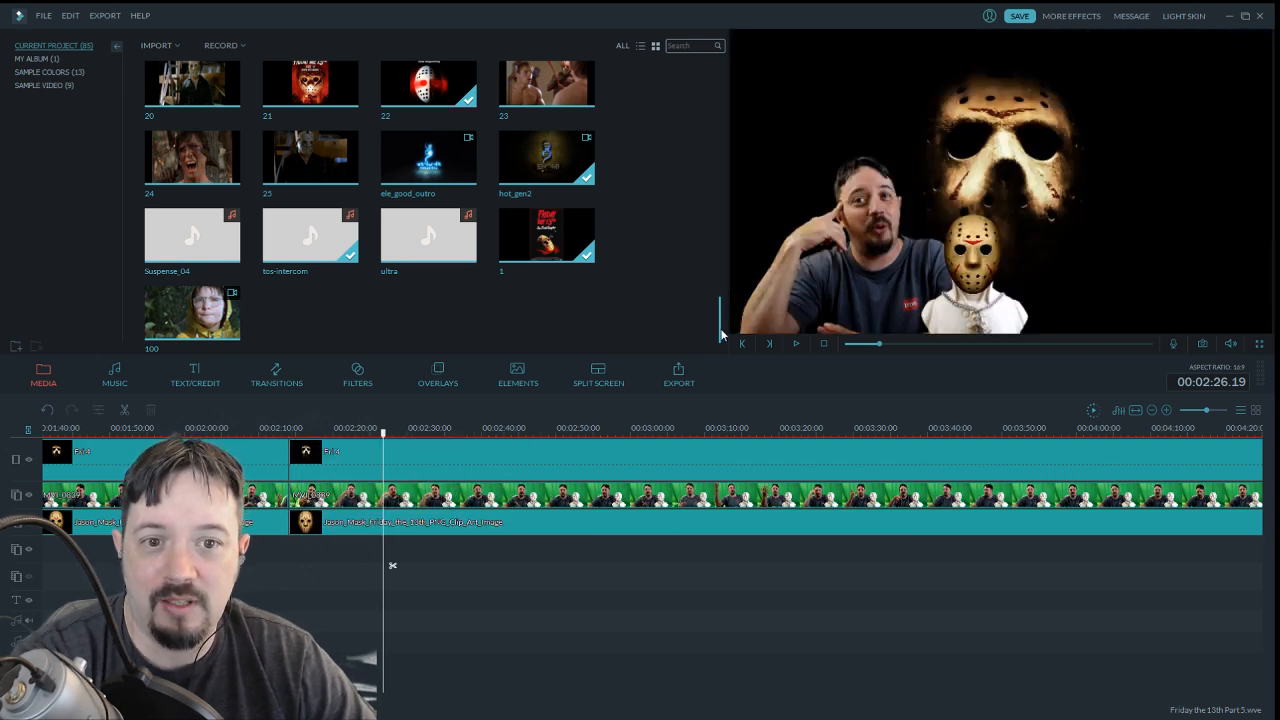
Find title clip 31 in the media library and insert it between the host segments at 00:02:14.02
drag(720, 330, 726, 86)
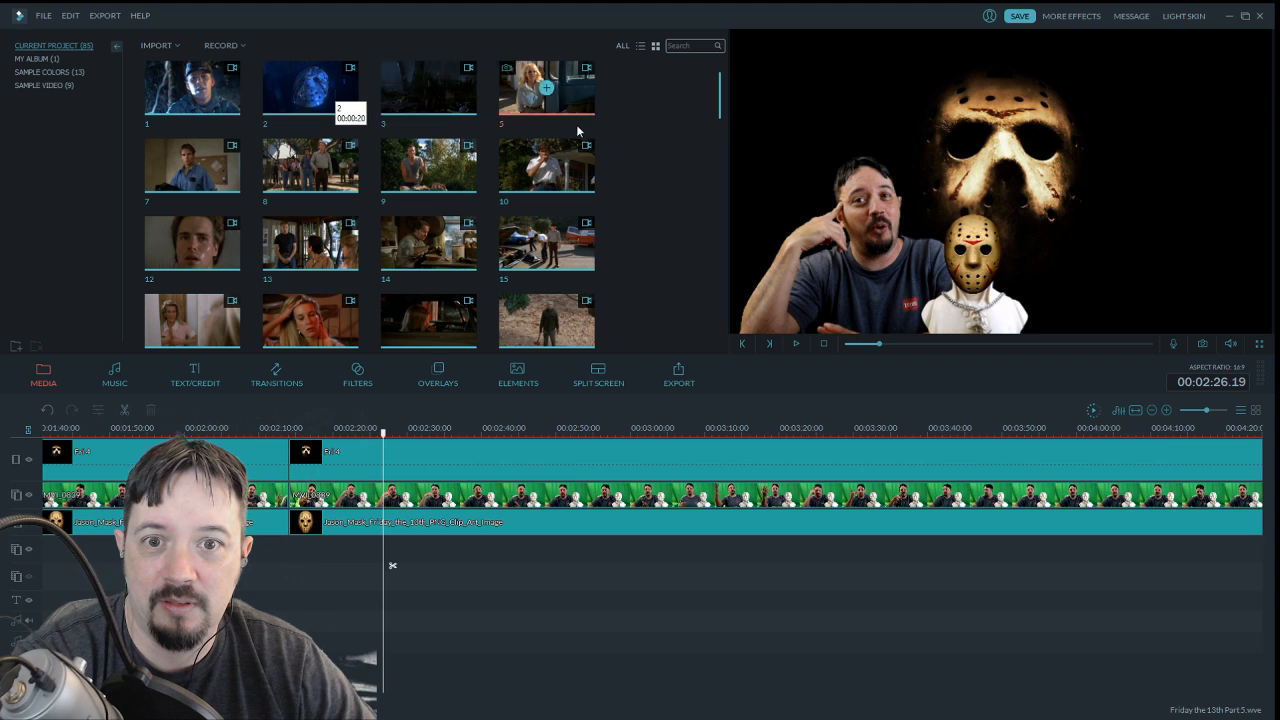
drag(720, 115, 722, 154)
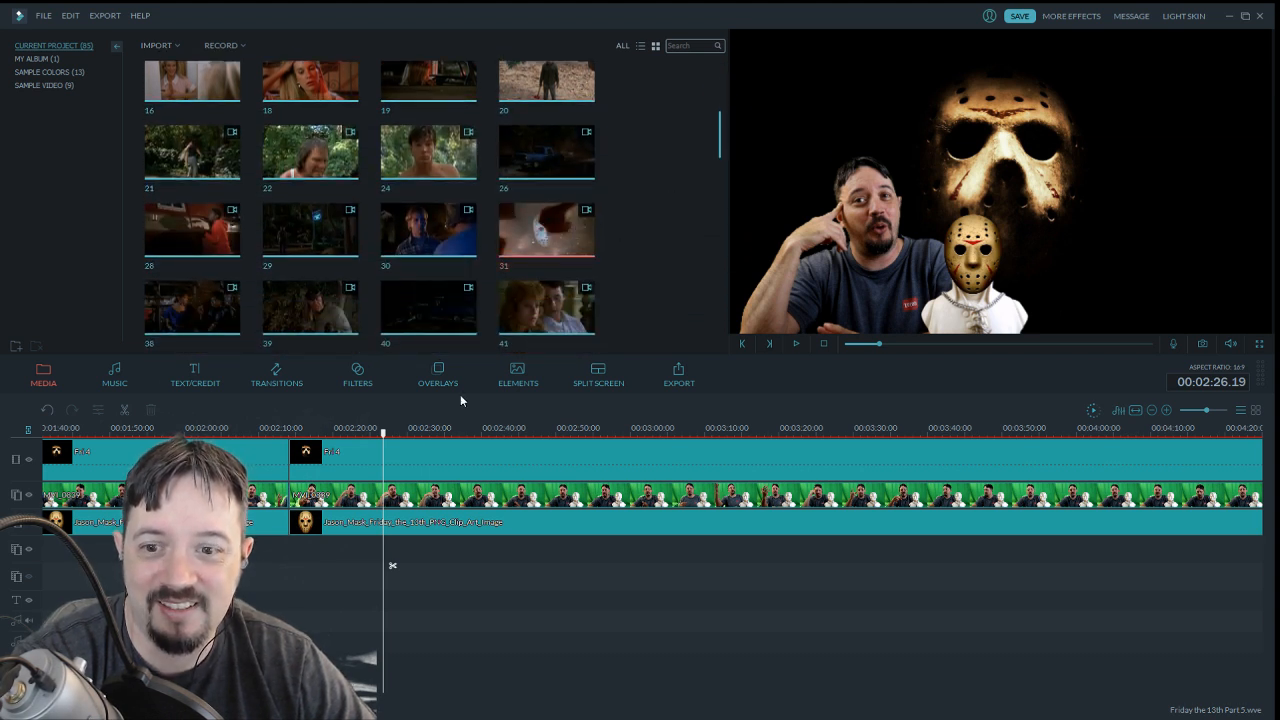
drag(460, 400, 310, 455)
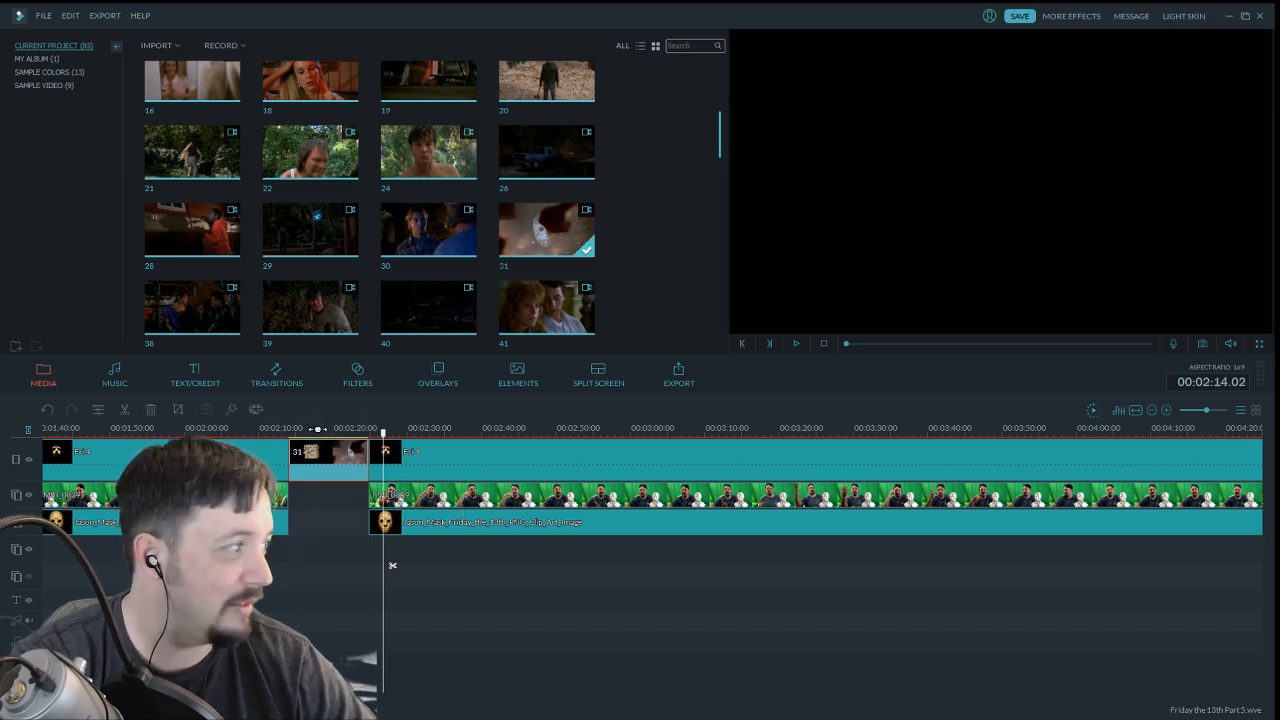
Split clip 31 at 00:02:15.02 and delete its opening piece
click(317, 428)
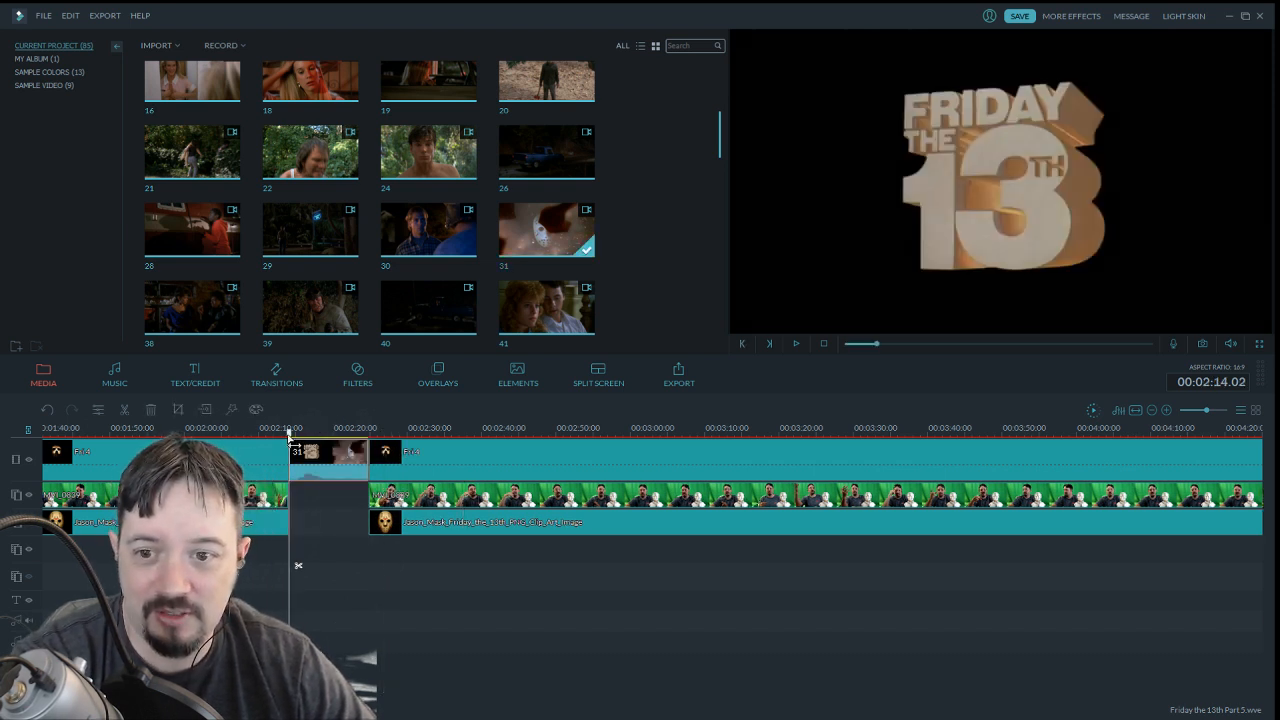
drag(292, 440, 370, 455)
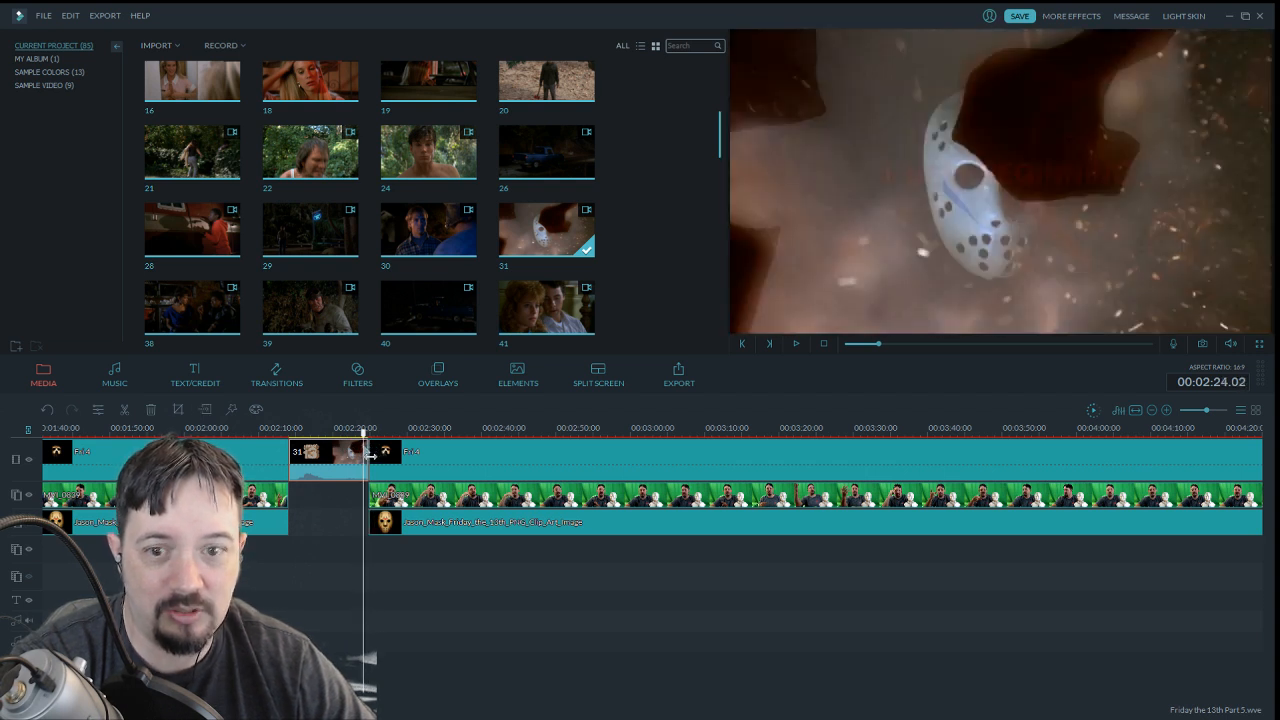
drag(370, 455, 300, 455)
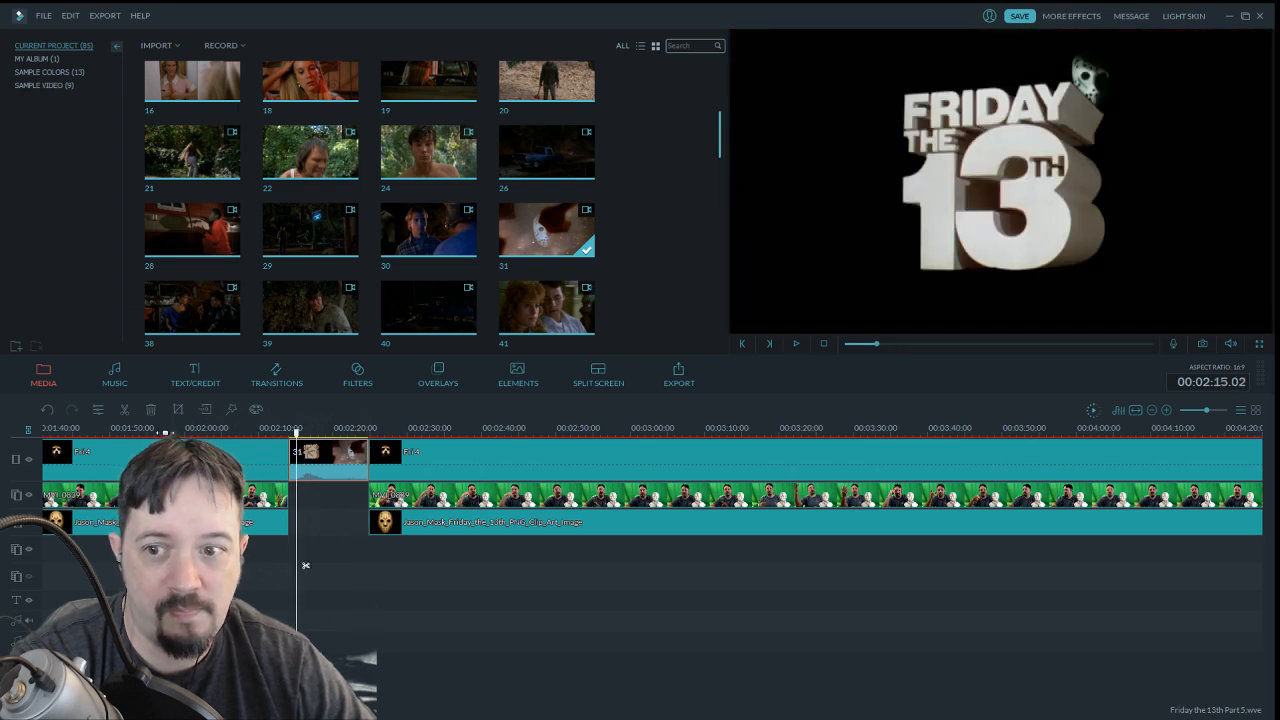
click(124, 415)
key(Left)
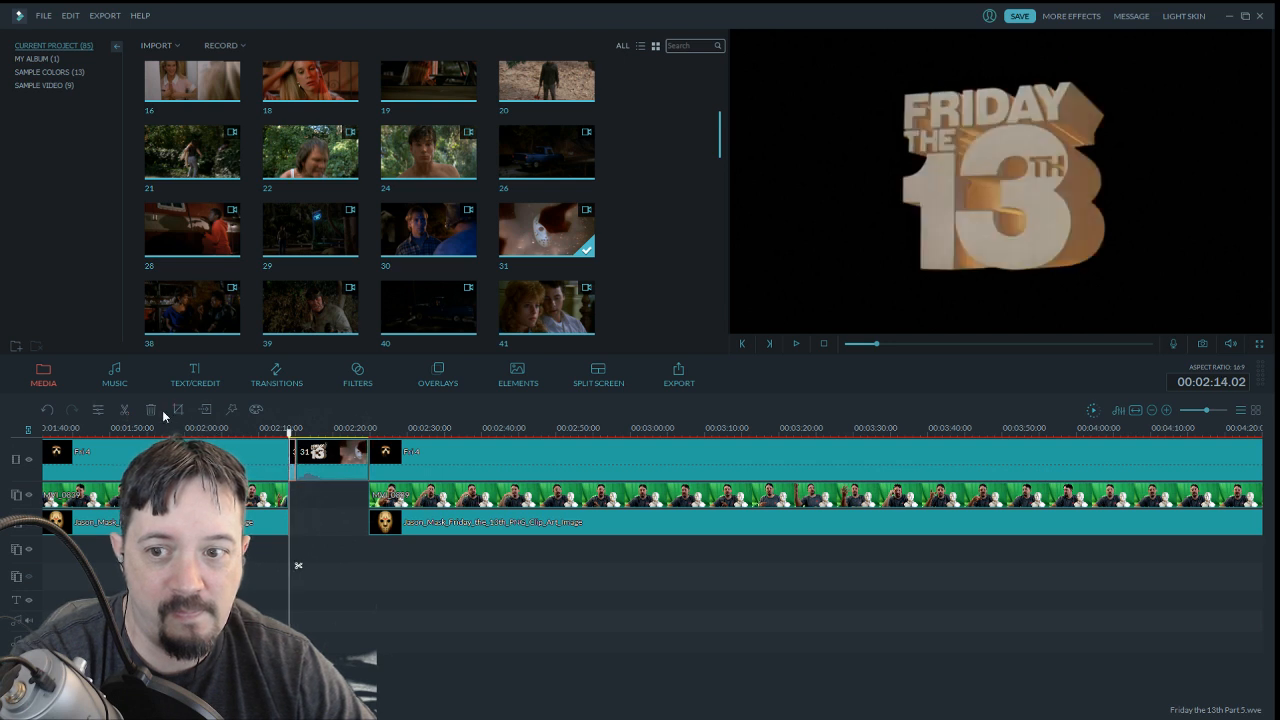
click(152, 413)
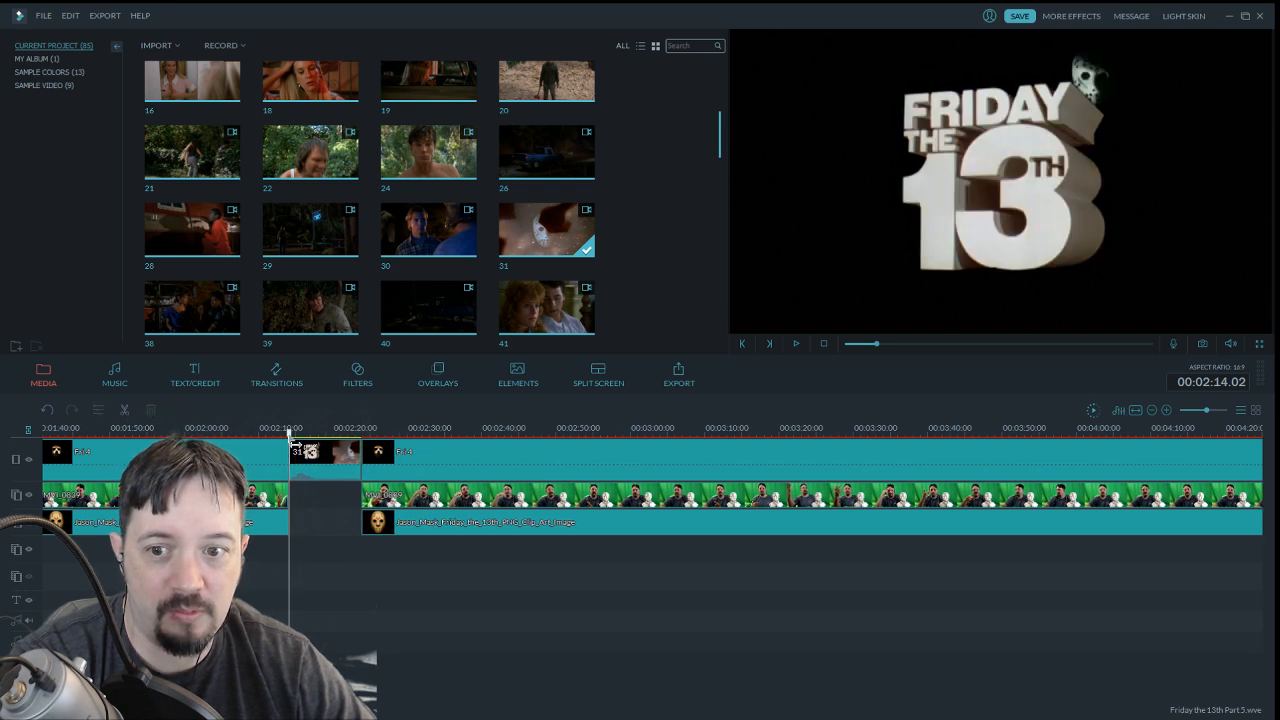
Play the trimmed clip 31 from just before 00:02:14.02 and check its transition back to the host footage
mouse_move(290, 440)
mouse_down()
mouse_move(365, 445)
mouse_move(292, 451)
mouse_up()
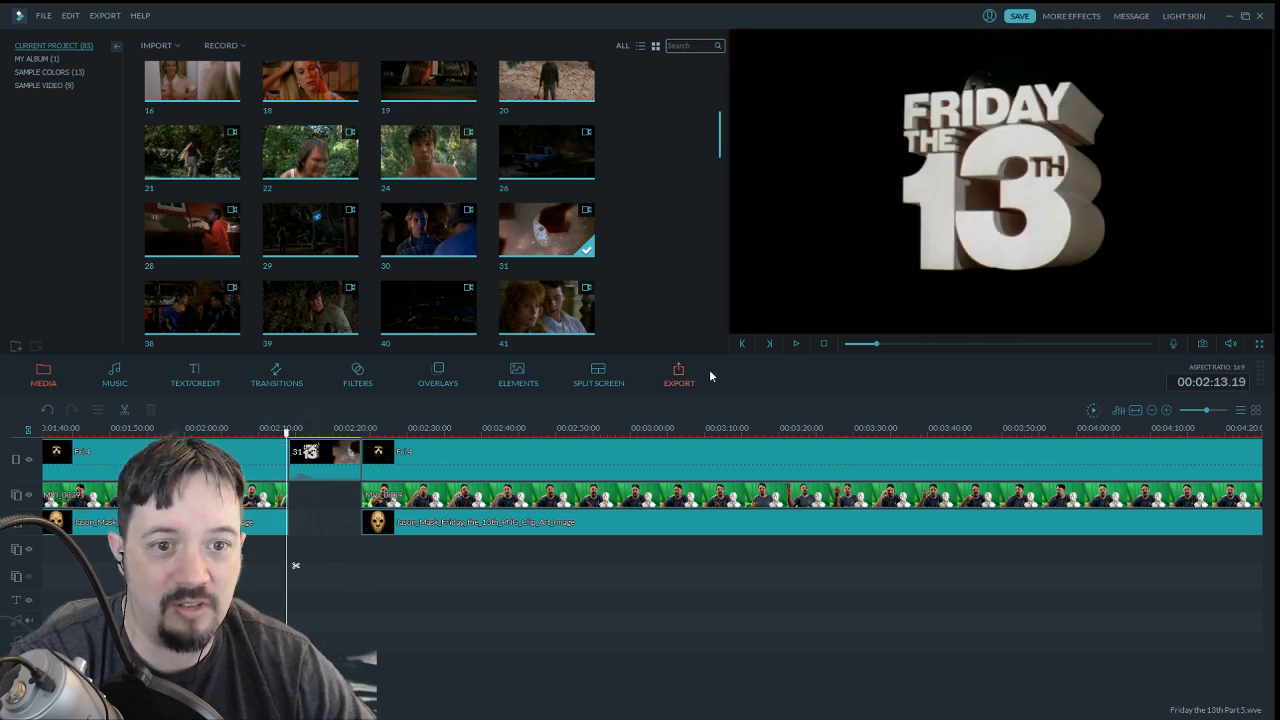
click(794, 344)
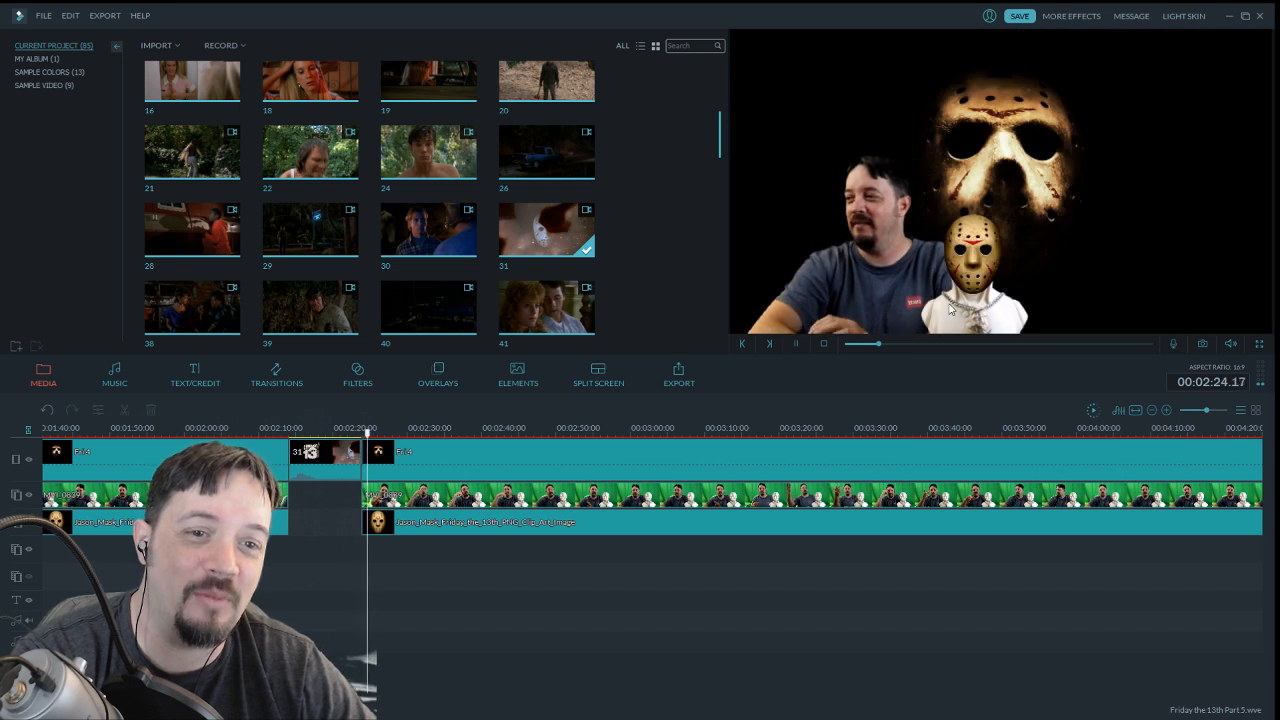
click(797, 344)
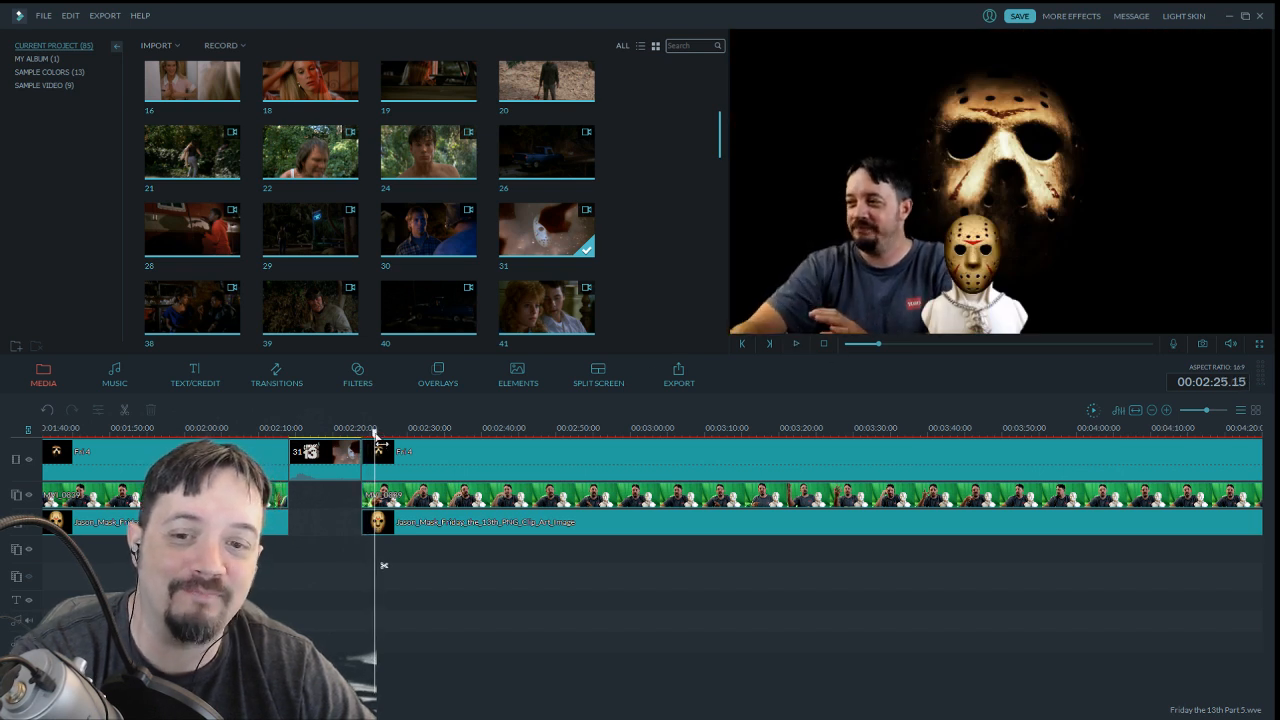
drag(292, 451, 289, 451)
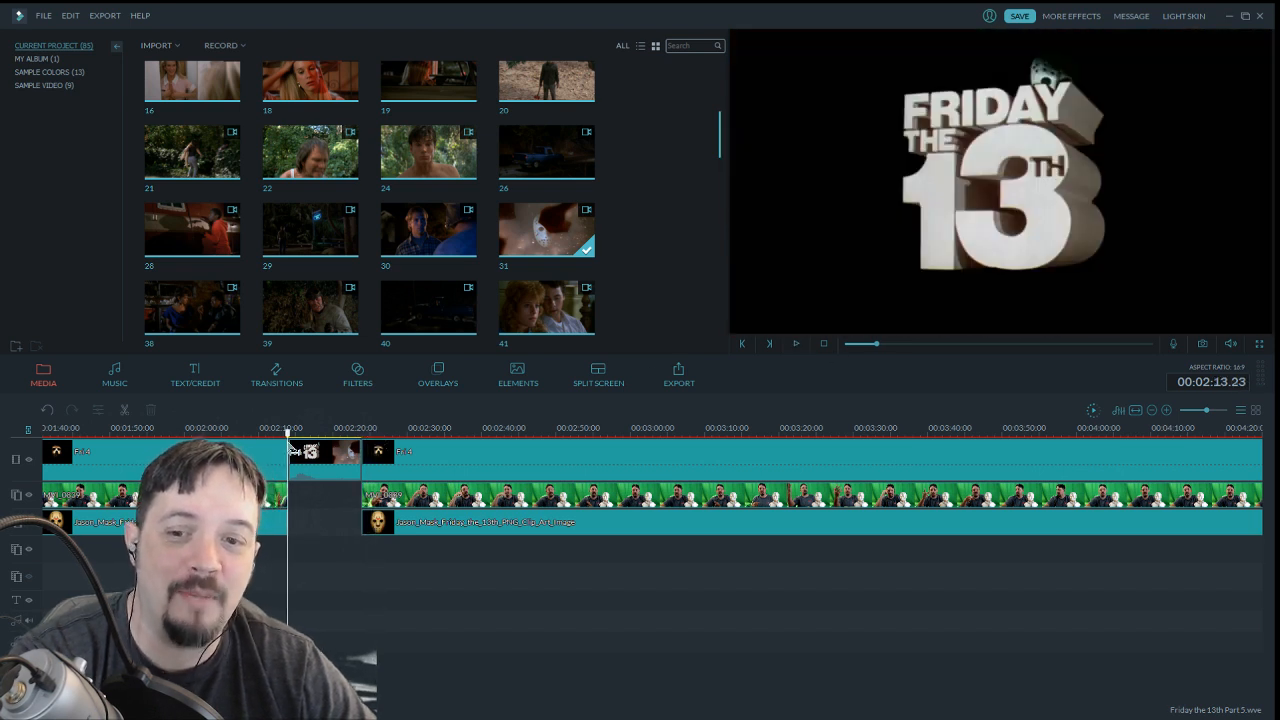
click(797, 344)
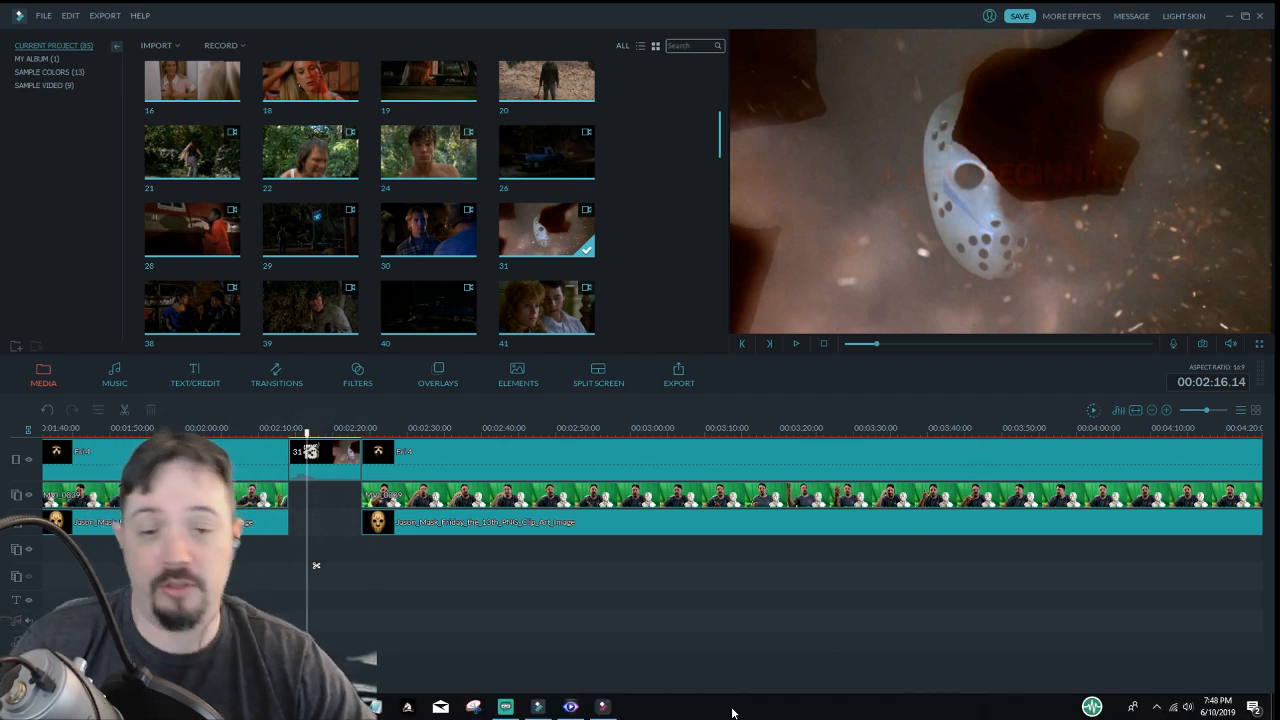
Switch to PowerDVD and open the disc's root menu from the paused trailer
key(super)
mouse_move(605, 711)
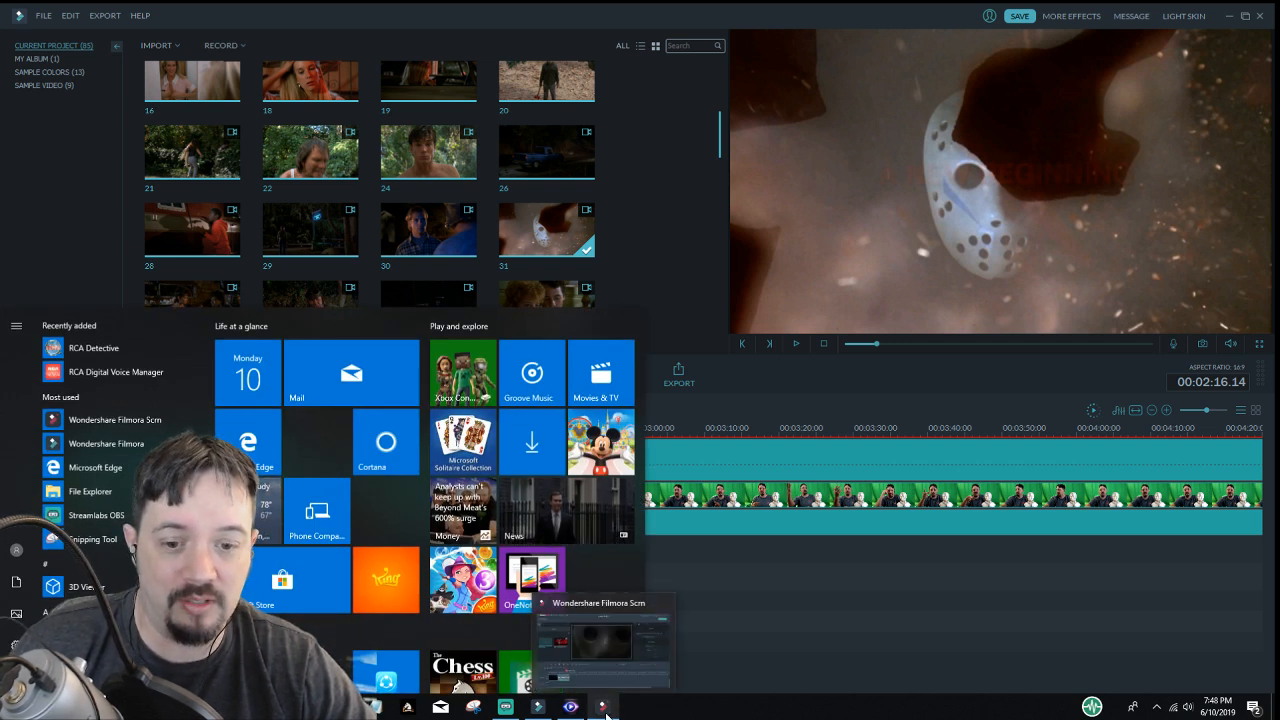
click(603, 707)
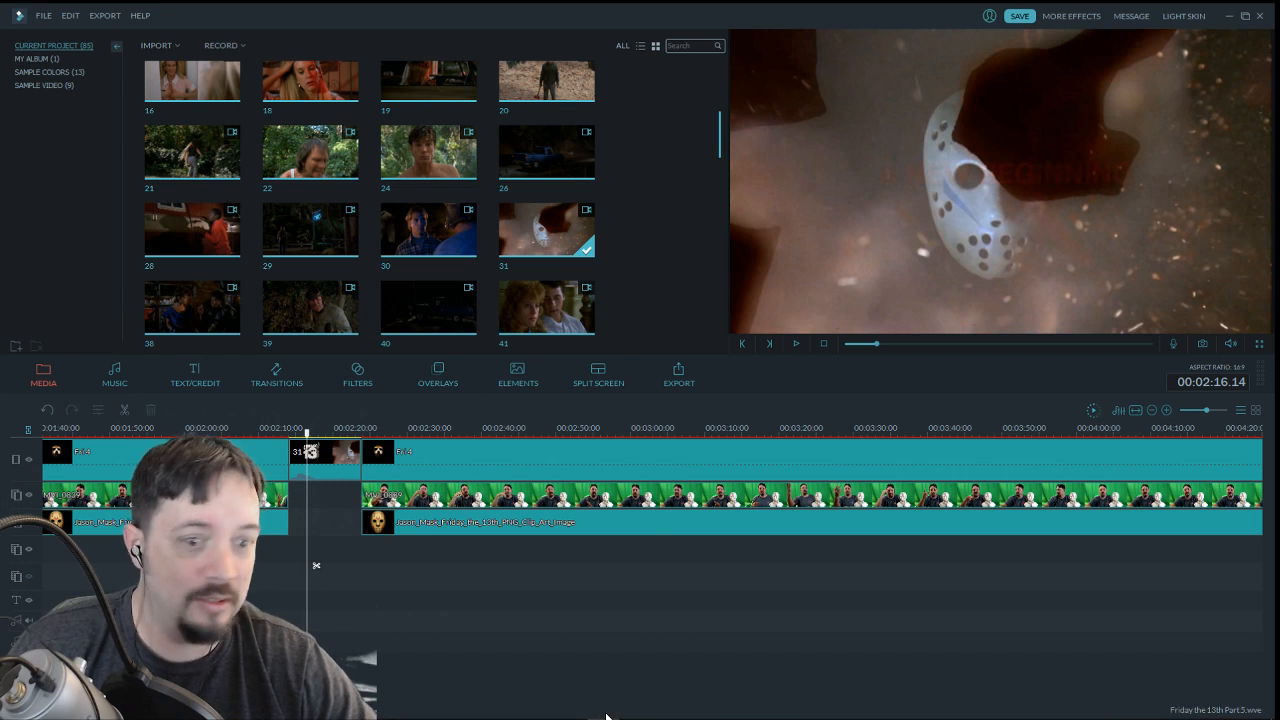
click(572, 709)
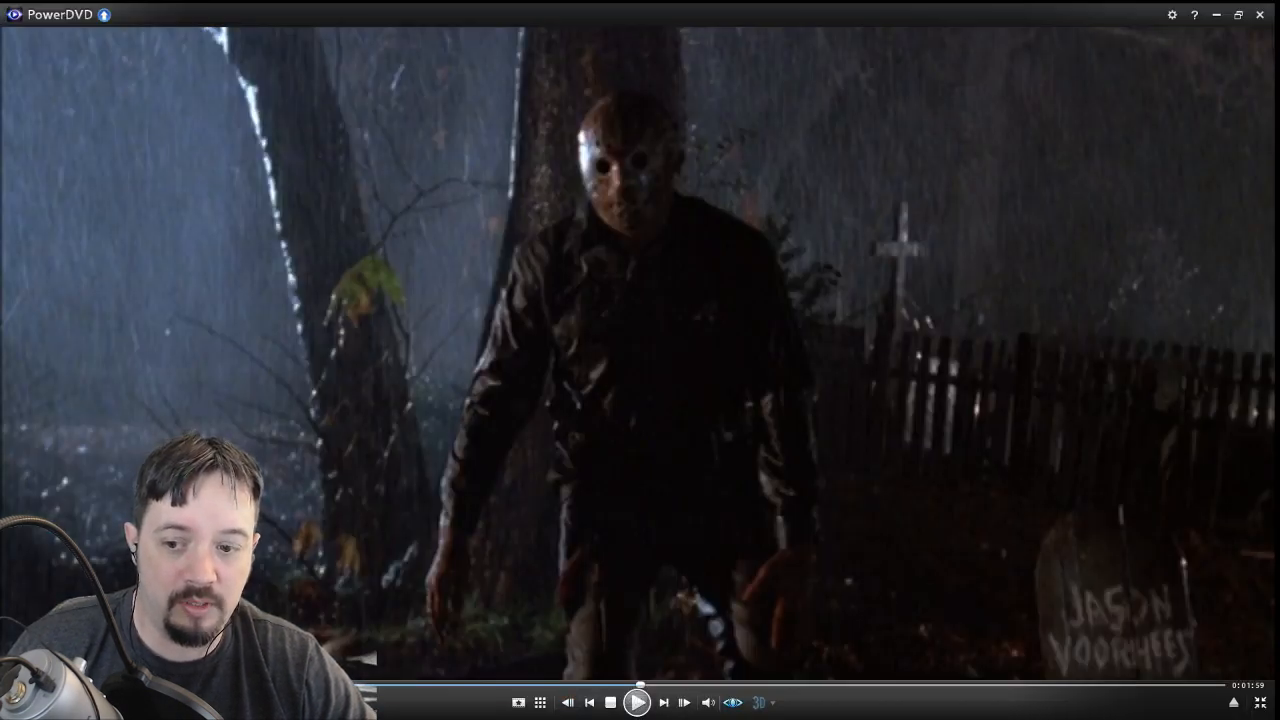
click(520, 704)
mouse_move(604, 522)
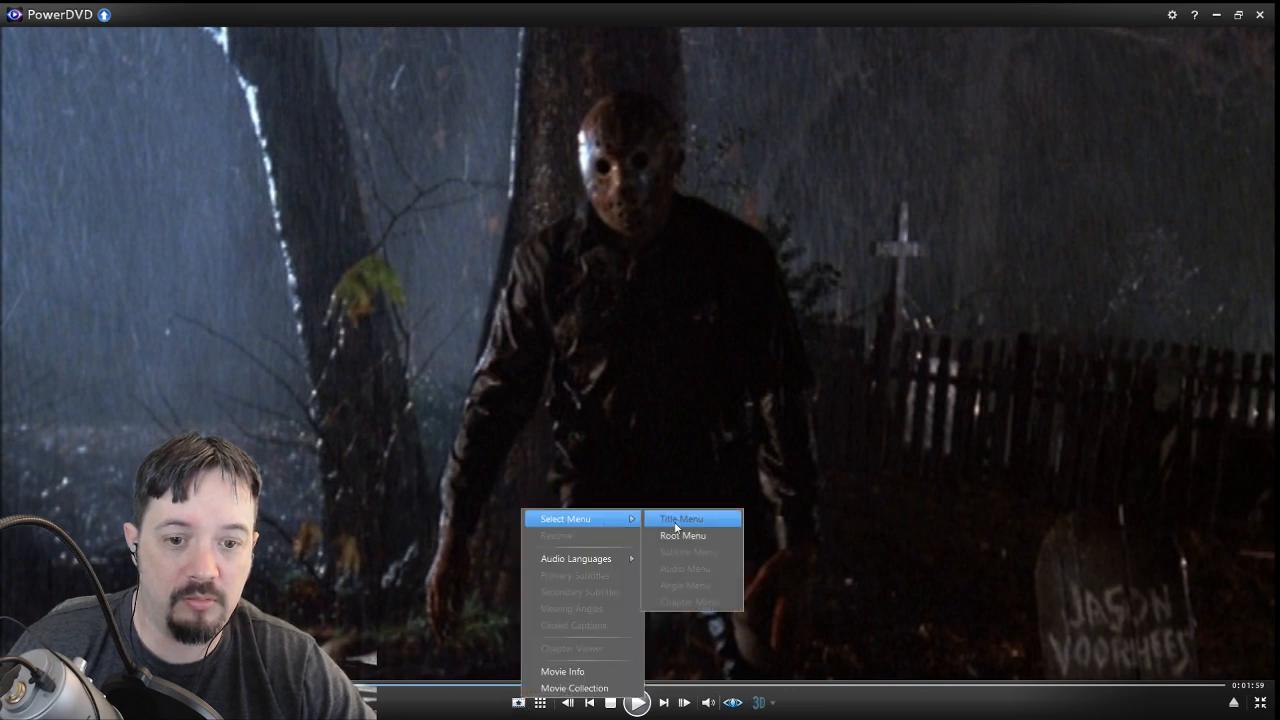
click(684, 532)
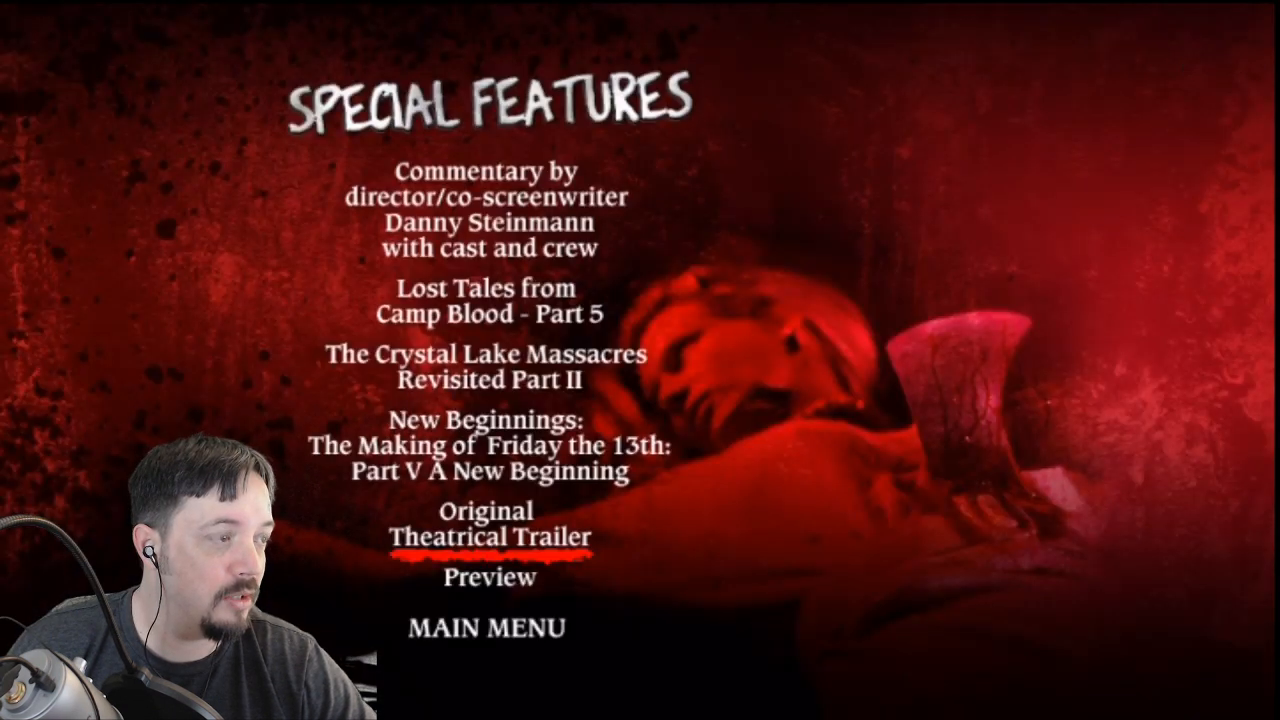
Go from the disc's Special Features to the main menu and play the movie to its exploding title
click(637, 361)
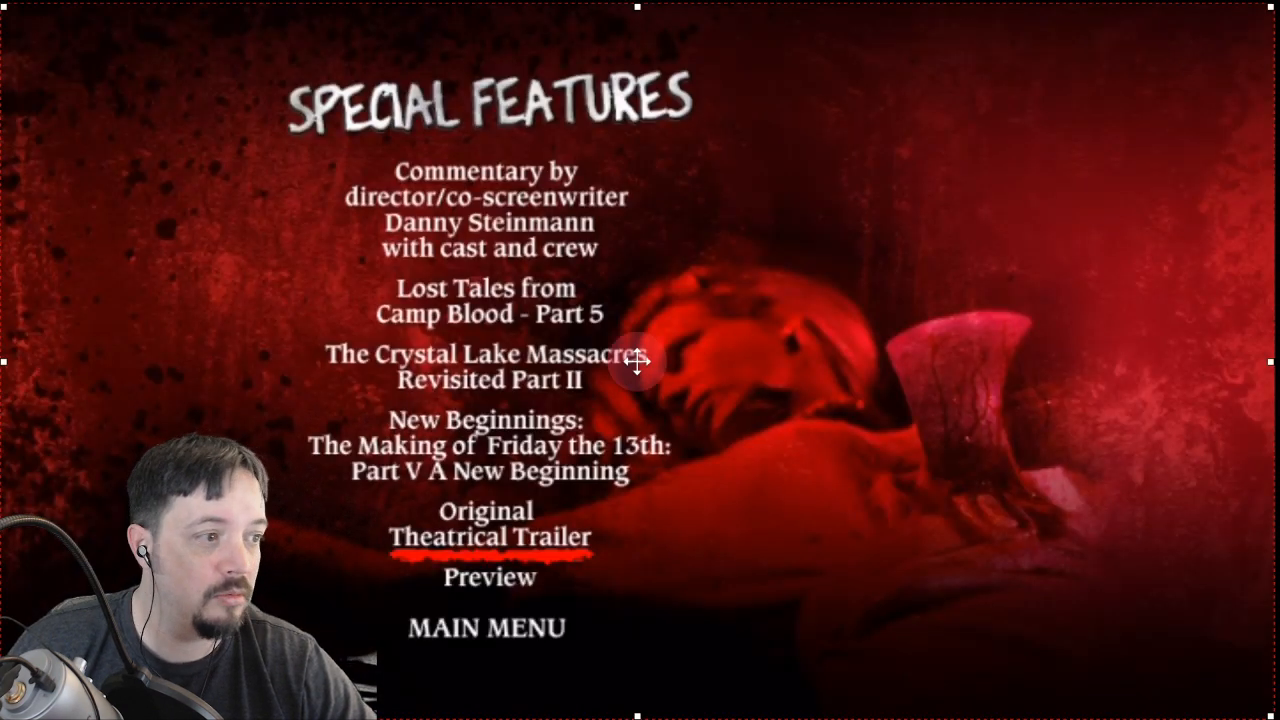
key(Down)
key(Up)
key(Up)
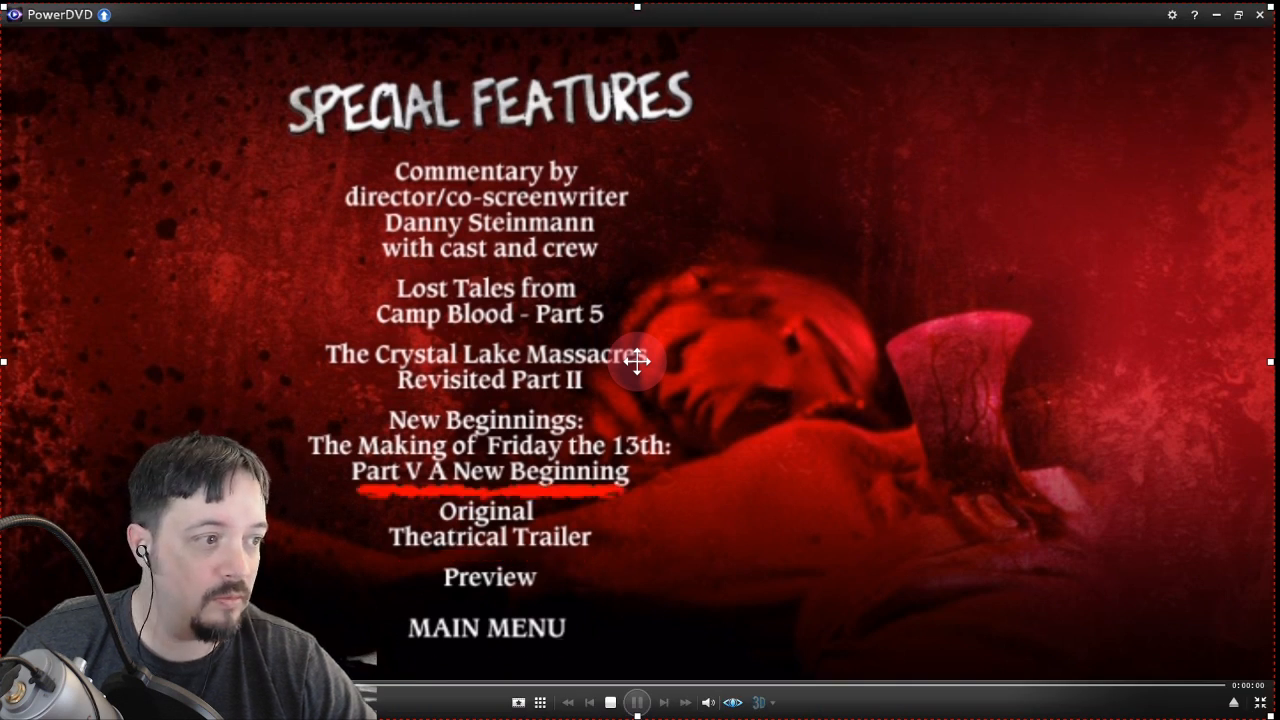
key(F10)
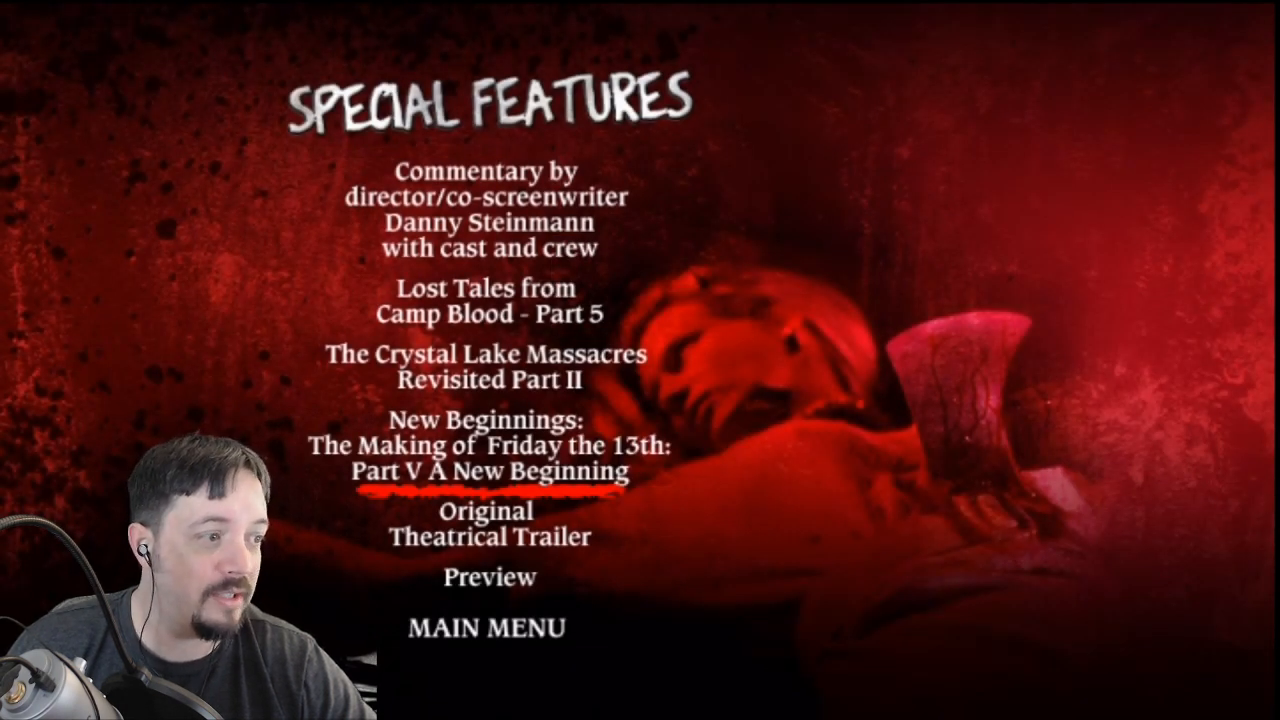
click(490, 636)
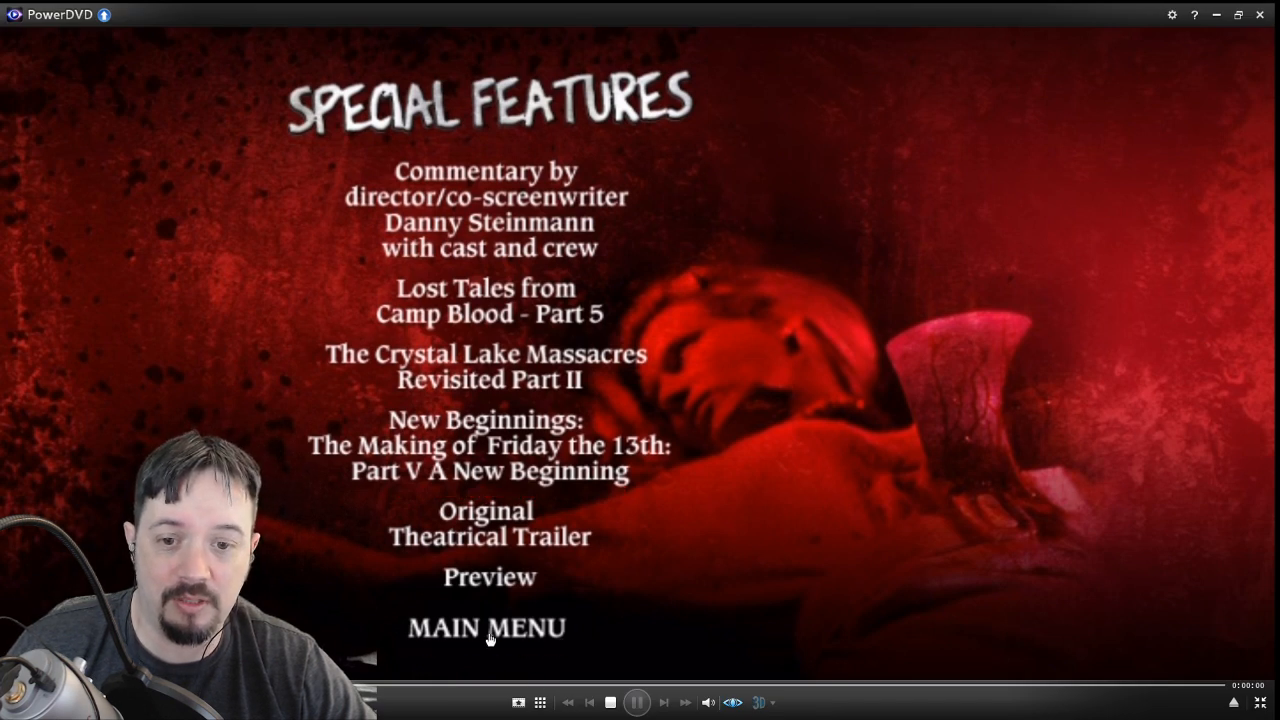
click(843, 368)
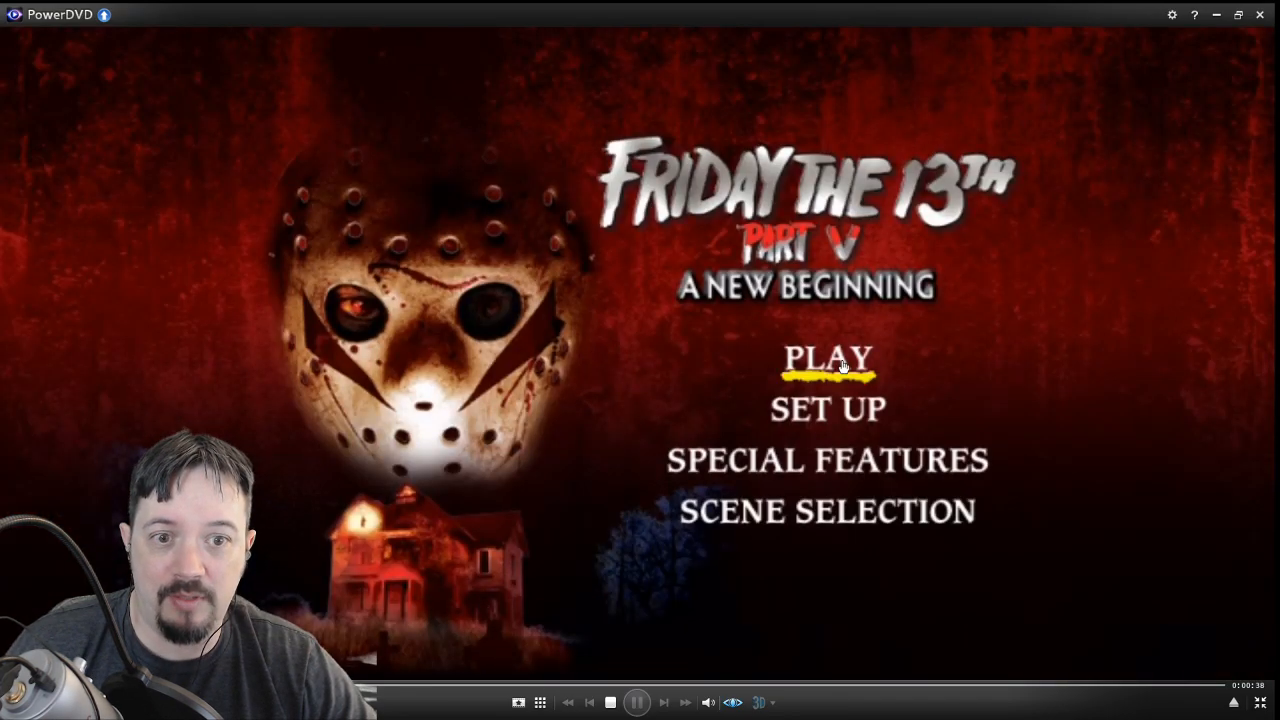
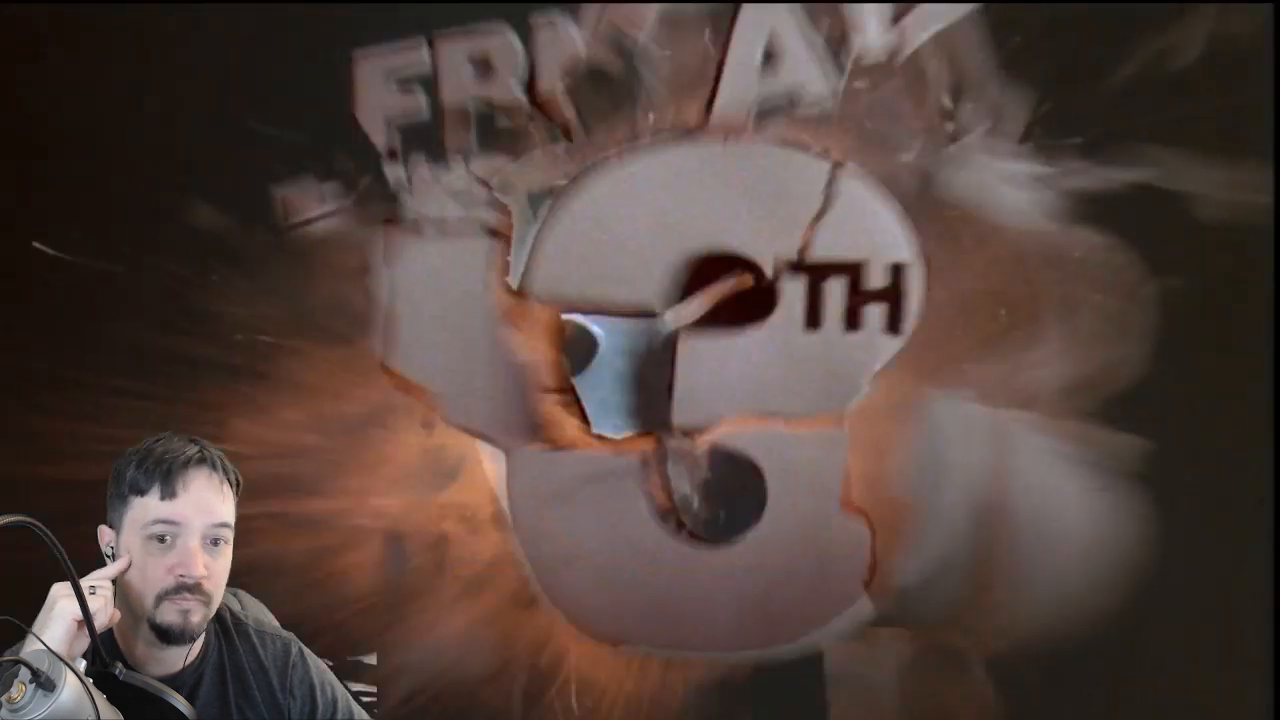
Stop the screen recording of the film's title sequence, then pause and minimize PowerDVD
mouse_move(668, 497)
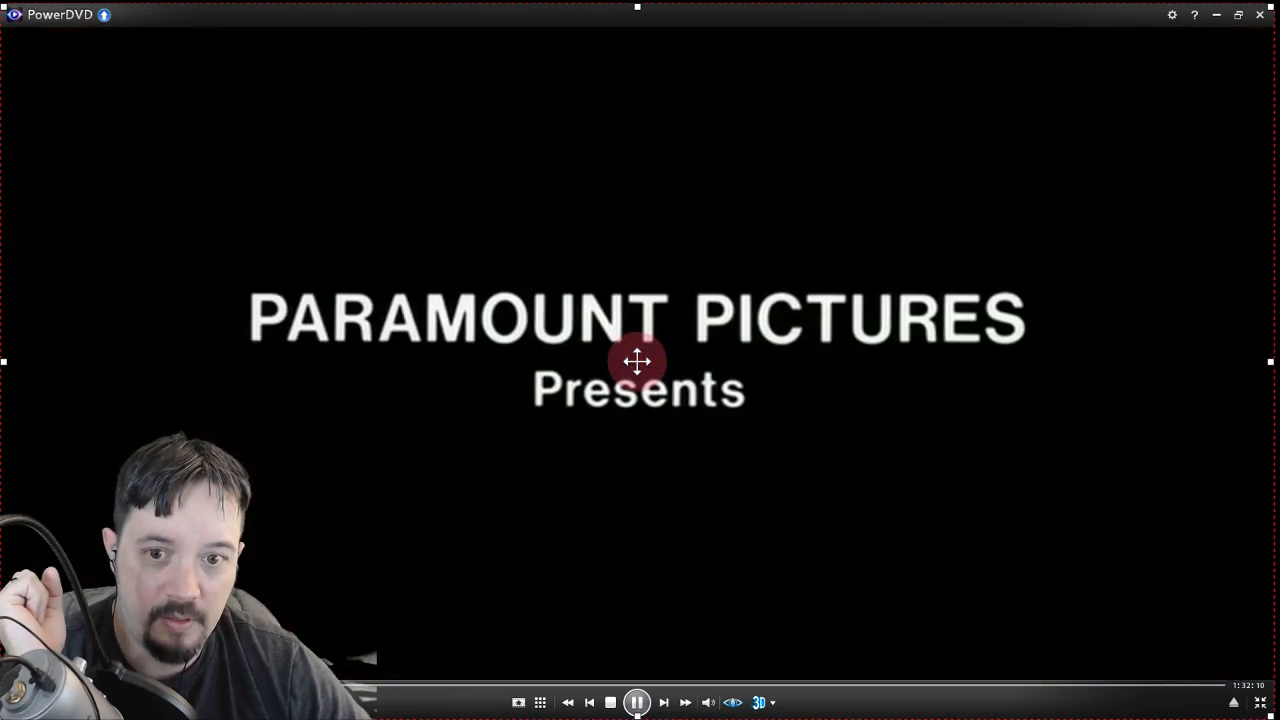
key(F10)
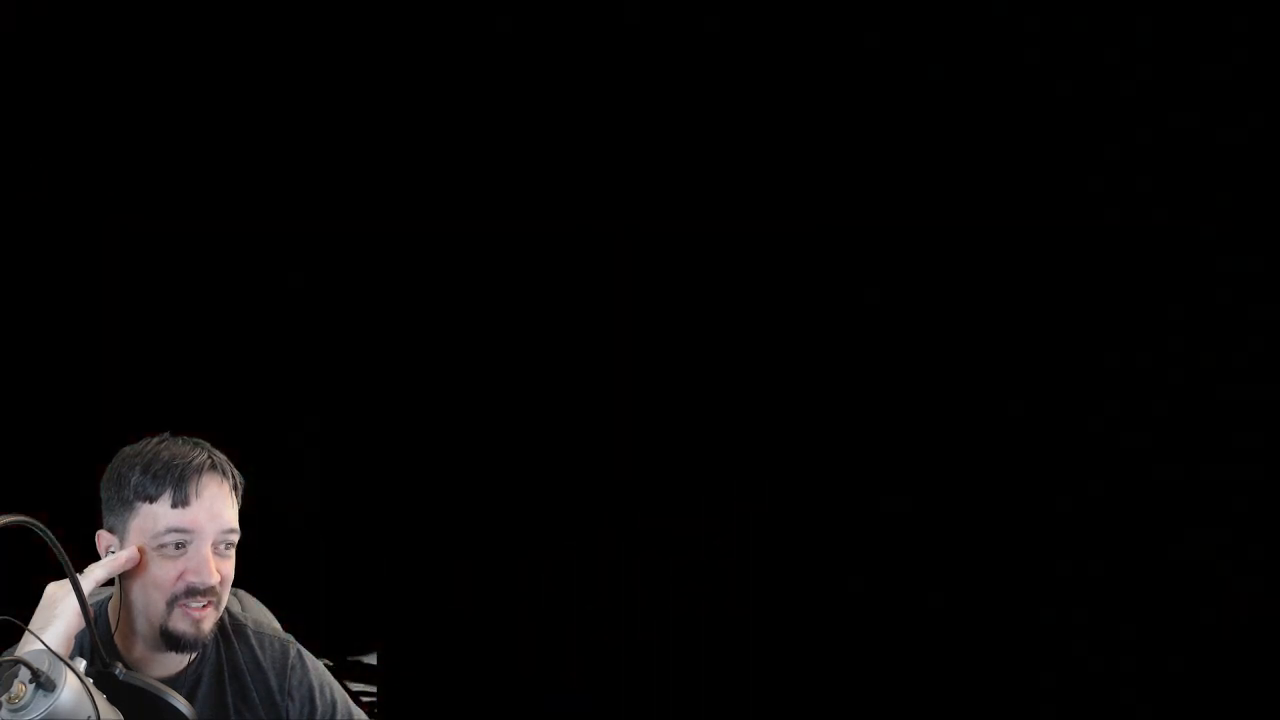
click(636, 701)
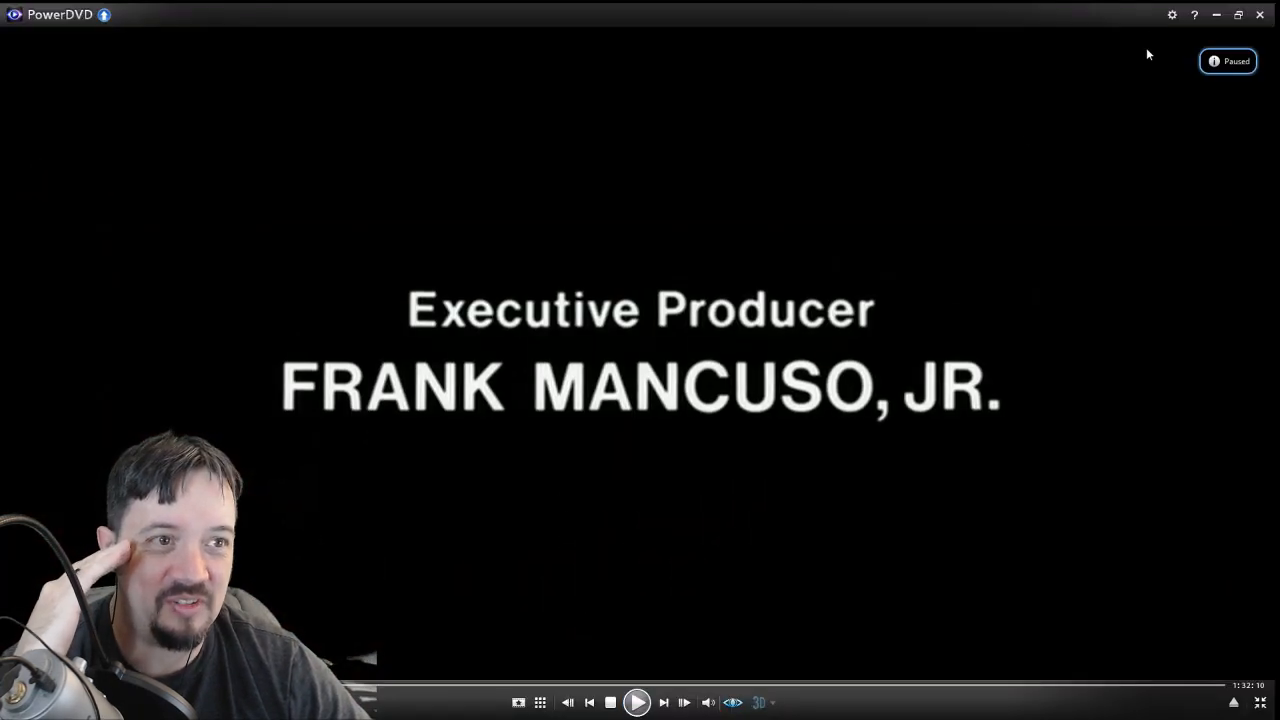
click(1216, 15)
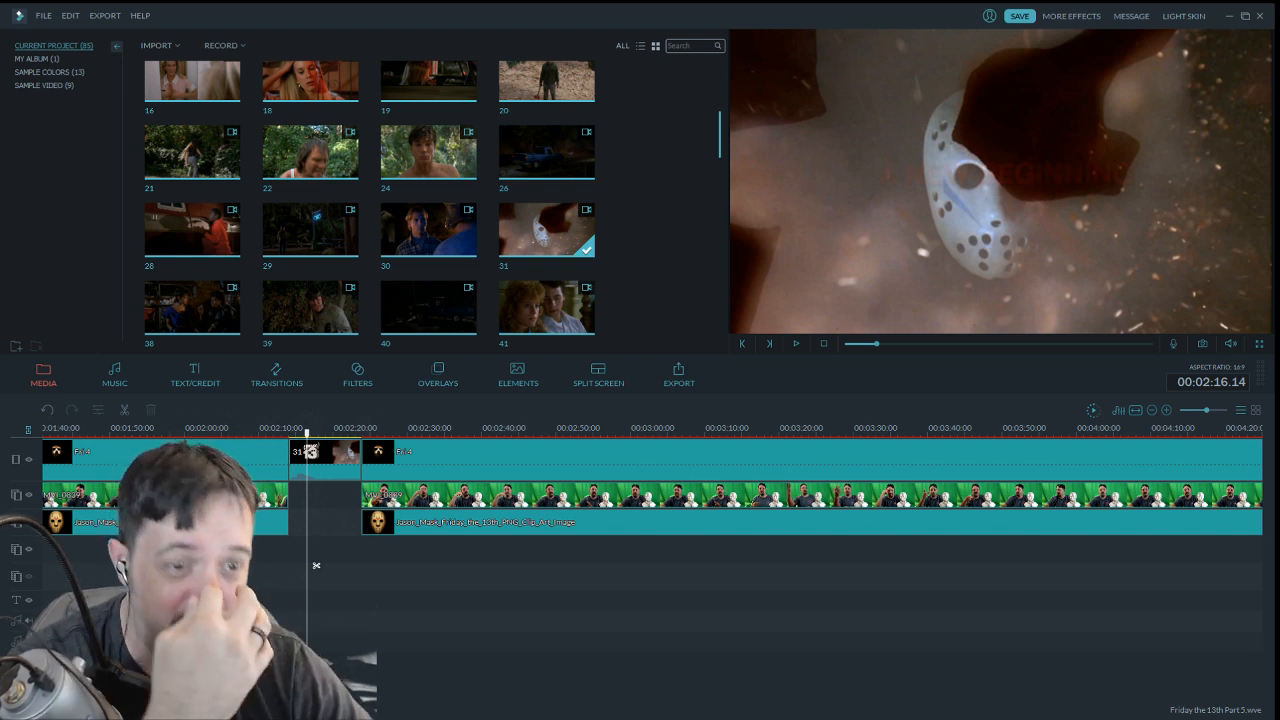
Remove clip 31 from the project media and import clip 101 from the Fri 5 folder in its place
click(575, 237)
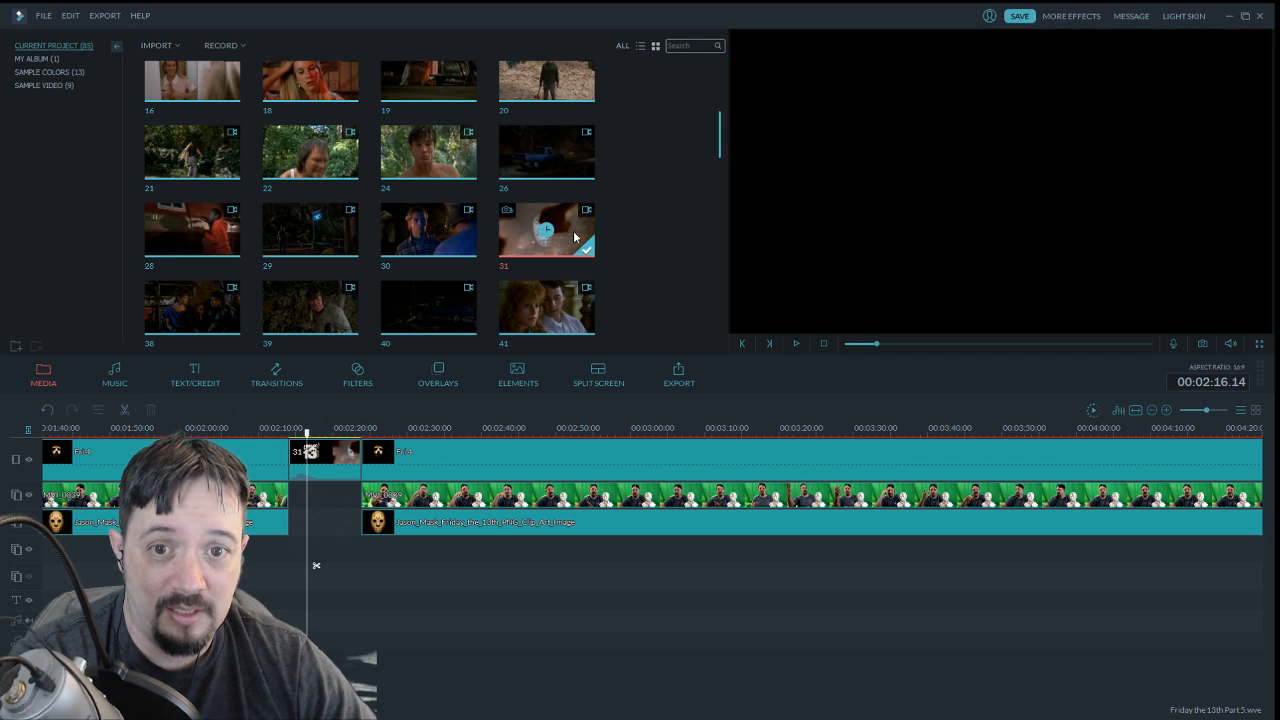
key(Delete)
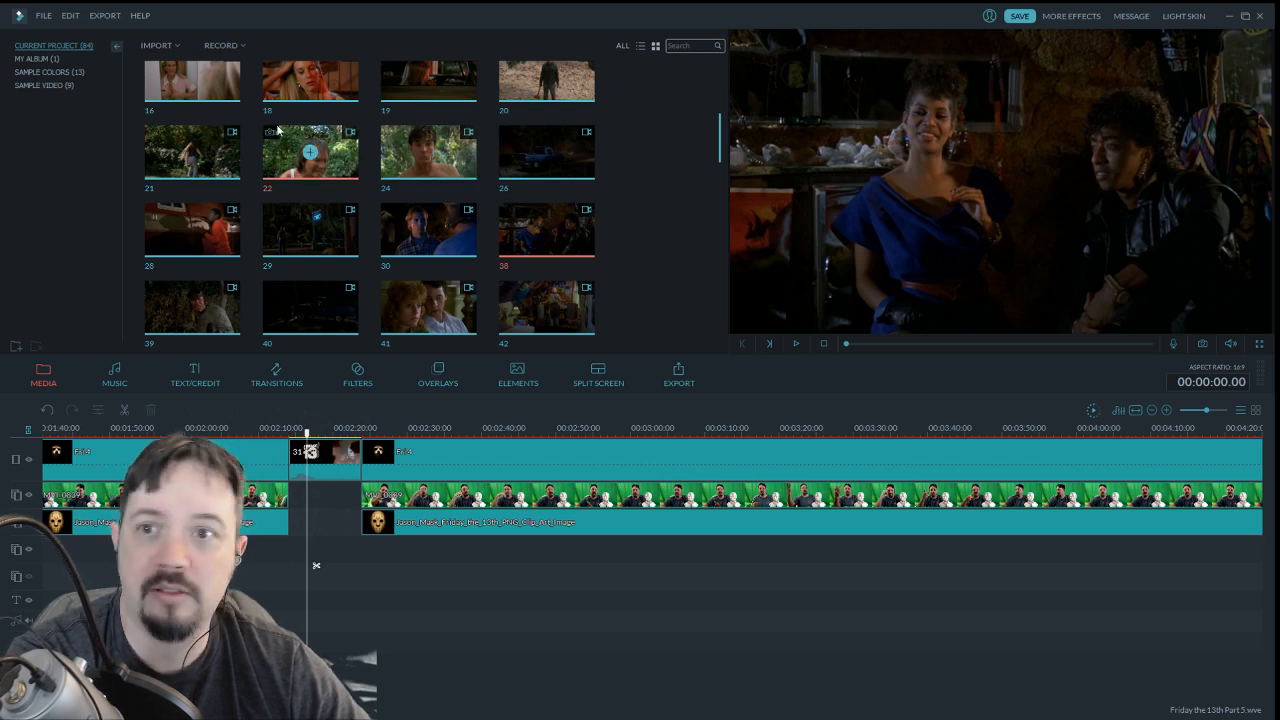
click(176, 46)
click(181, 61)
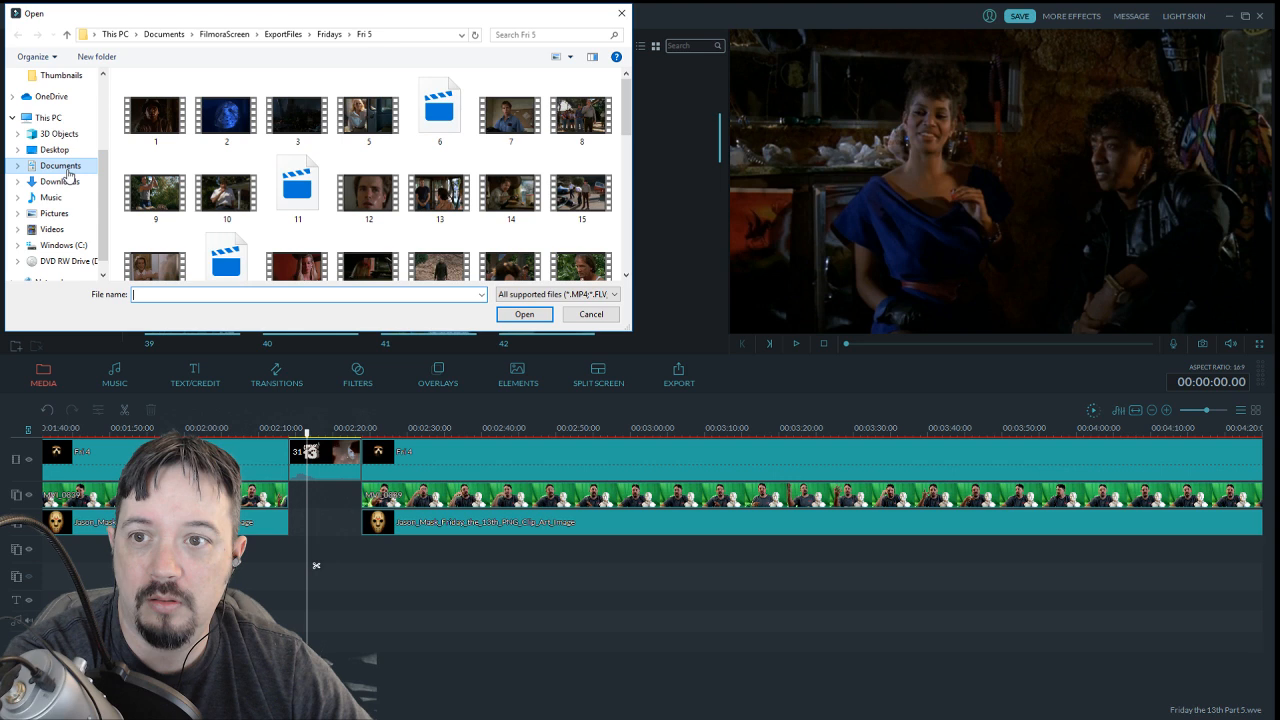
drag(628, 130, 651, 277)
double_click(366, 246)
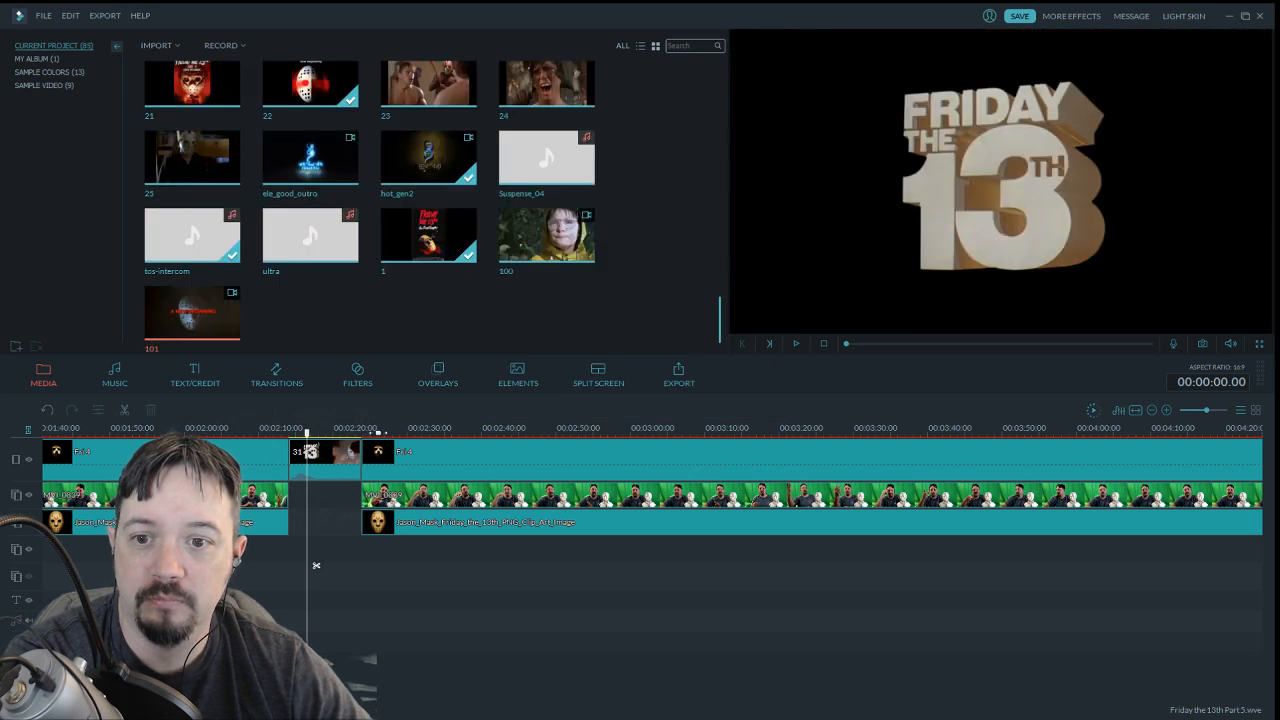
Replace title clip 31 on the timeline with clip 101 at 00:02:14 and trim off its opening fraction
key(Delete)
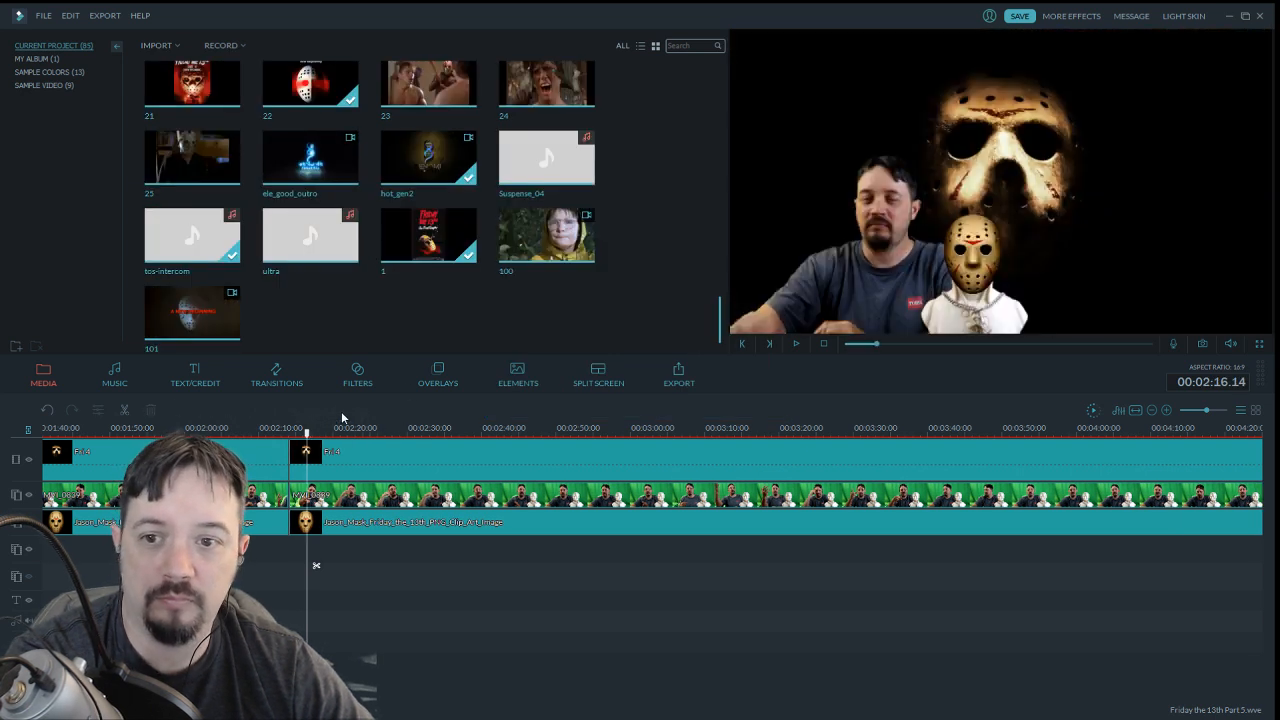
drag(228, 352, 292, 463)
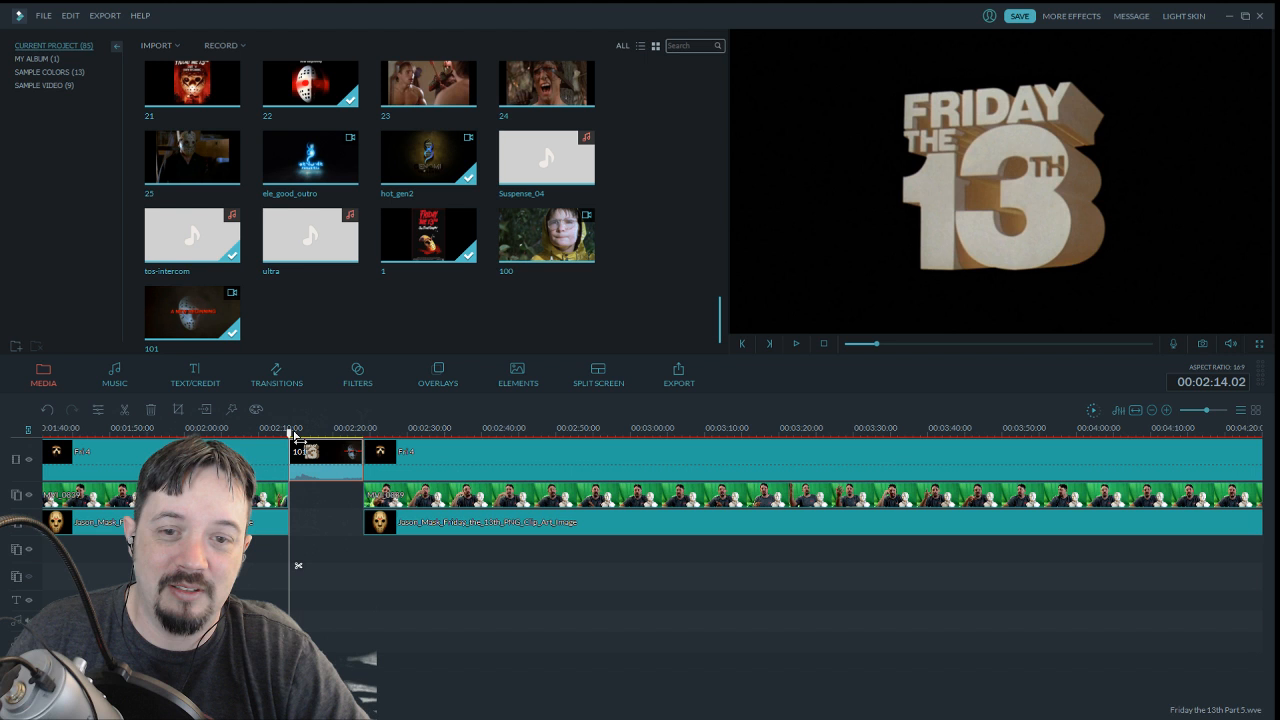
click(797, 345)
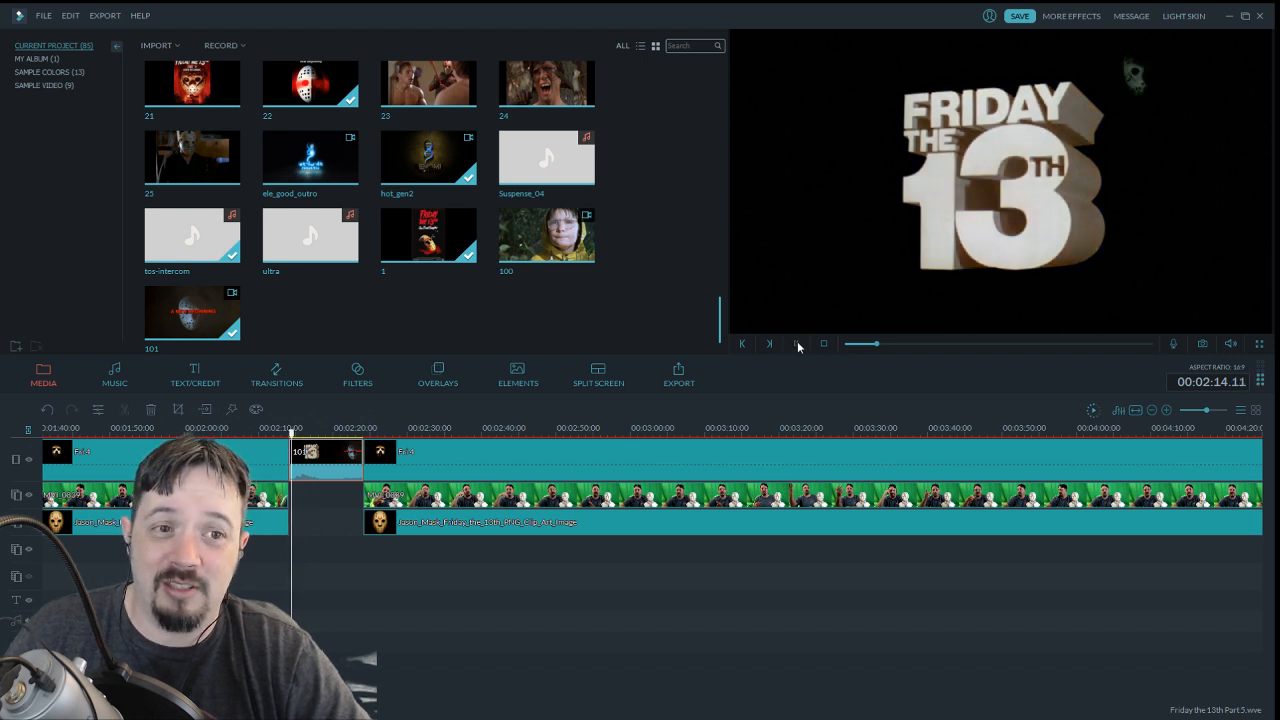
click(294, 436)
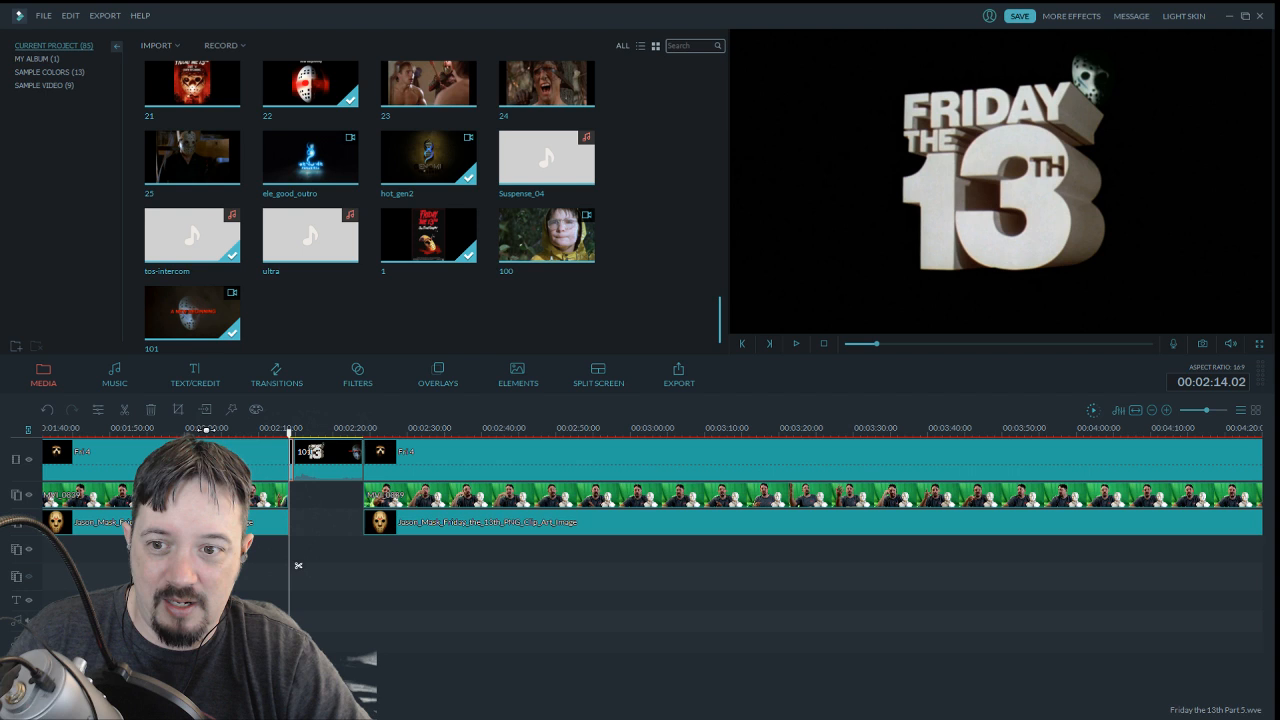
click(151, 410)
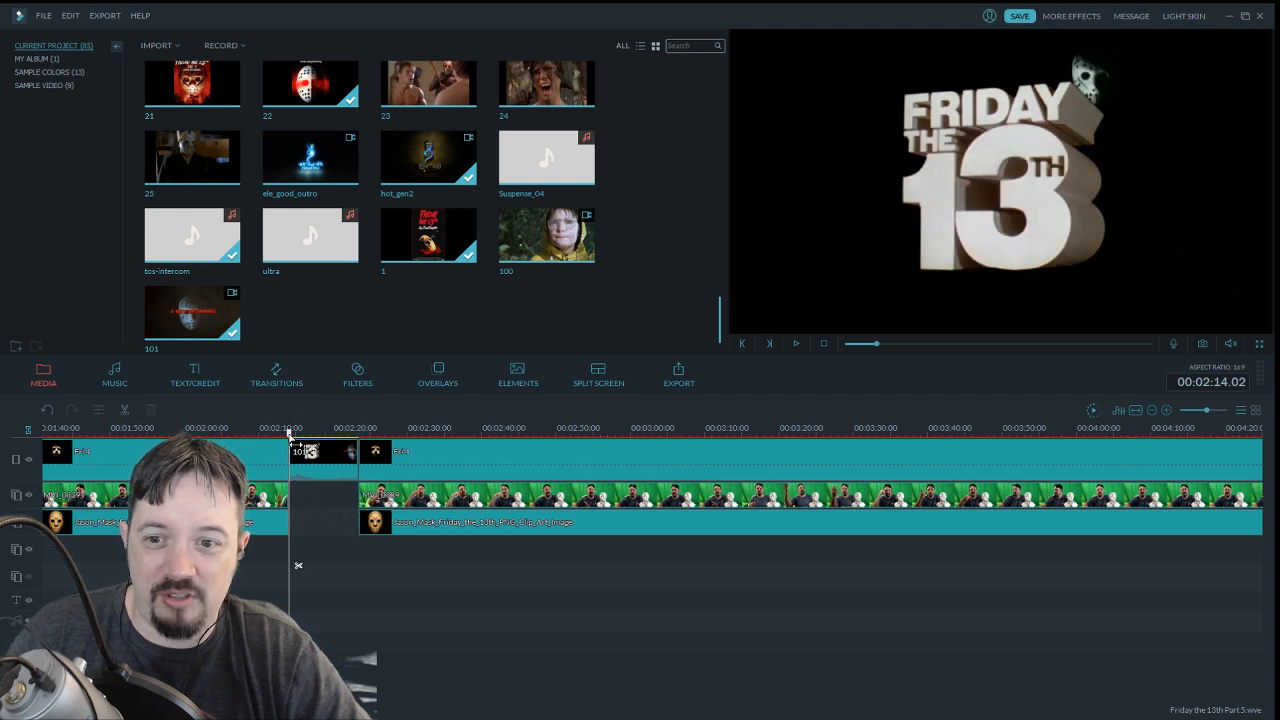
Try shortening title clip 101 by splitting it at 00:02:20.18 and deleting the part after the cut
click(796, 344)
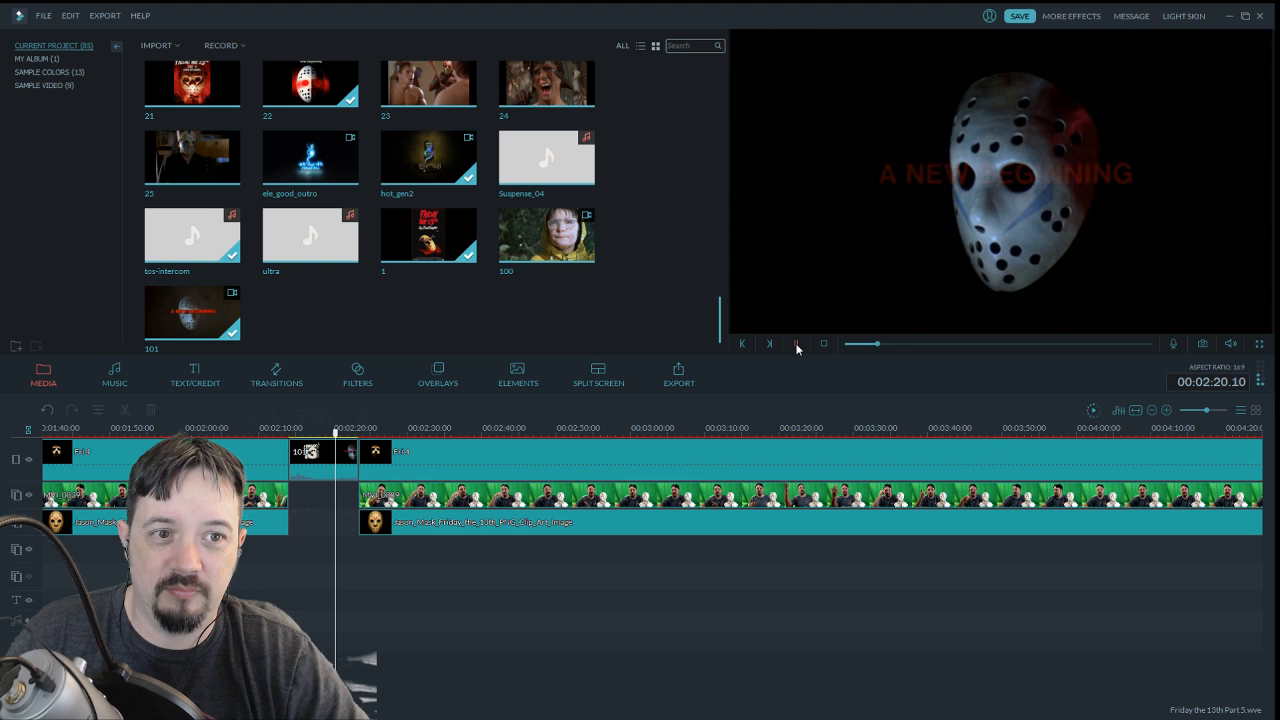
click(797, 346)
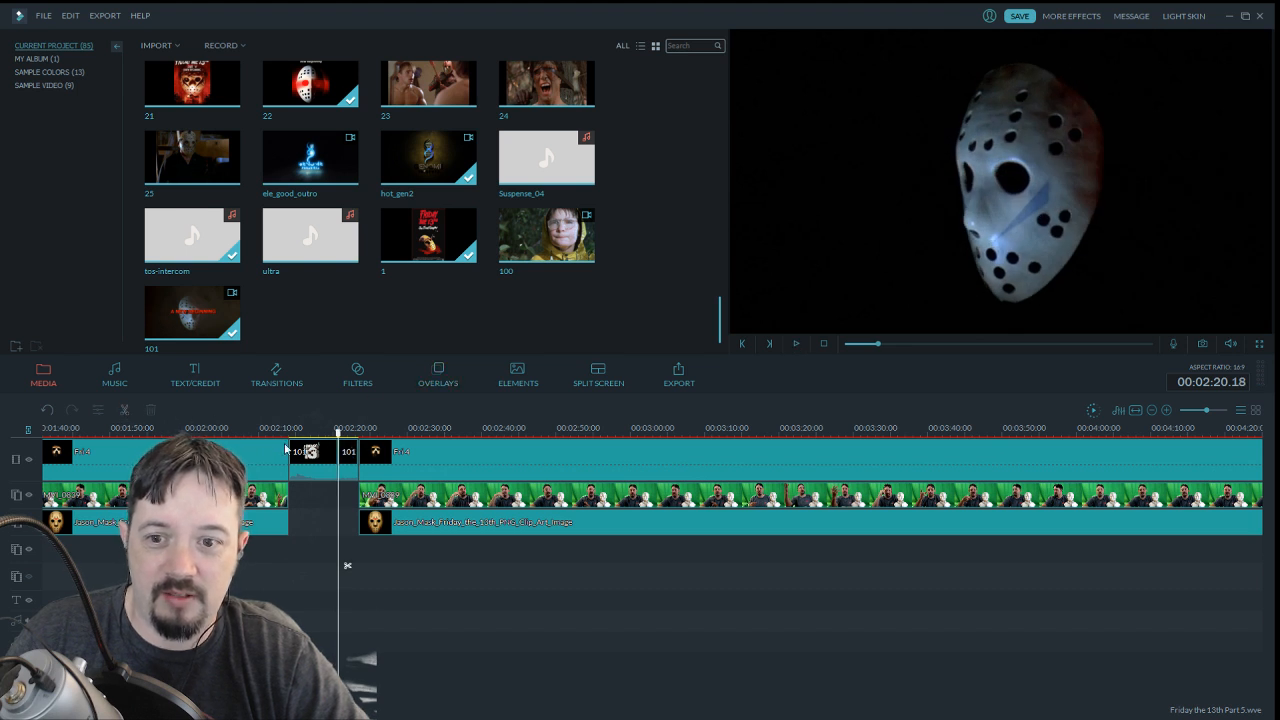
key(Delete)
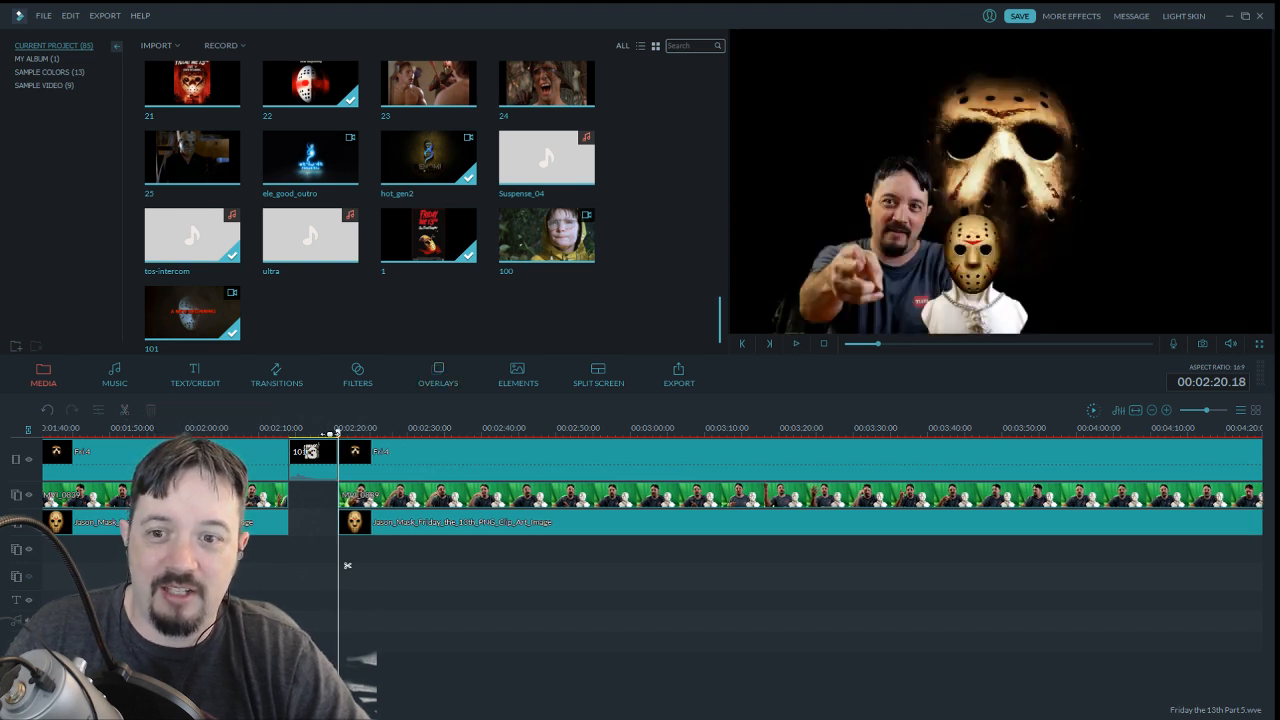
Review the shortened title clip from its start at 00:02:14.02, playing and scrubbing through it
drag(337, 432, 294, 438)
key(Left)
key(Left)
key(Left)
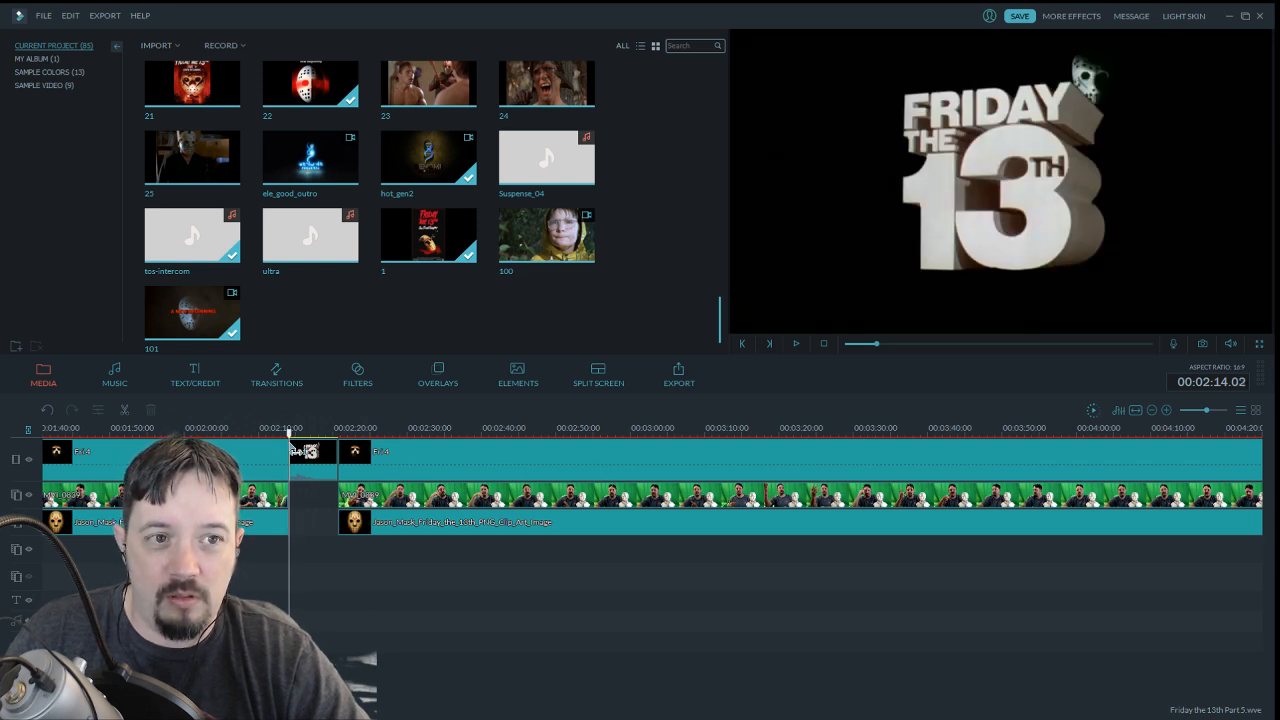
key(space)
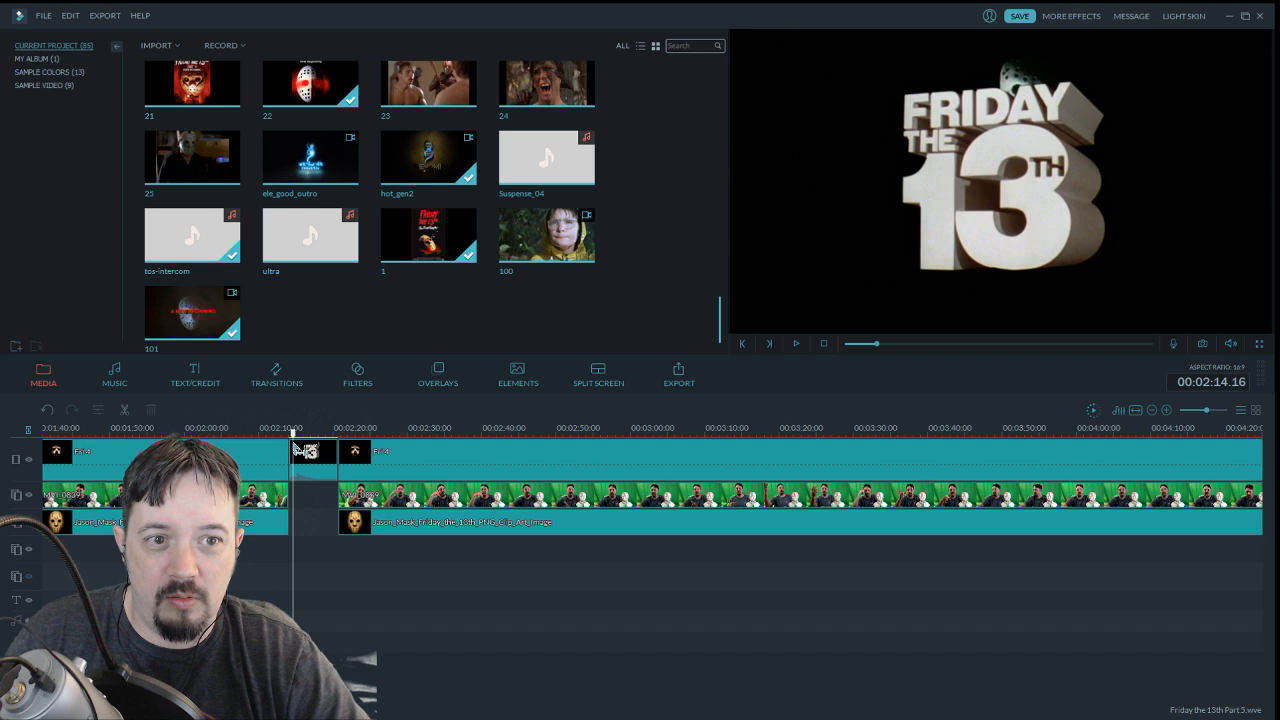
key(space)
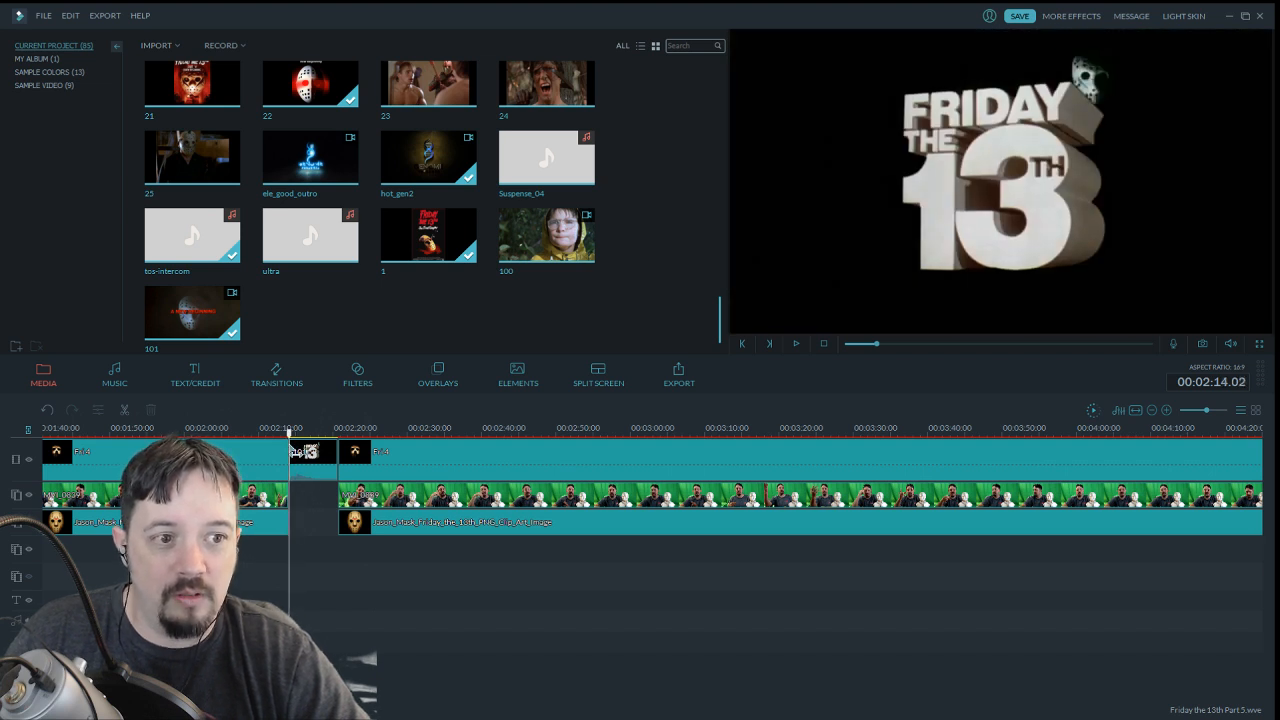
drag(289, 450, 326, 460)
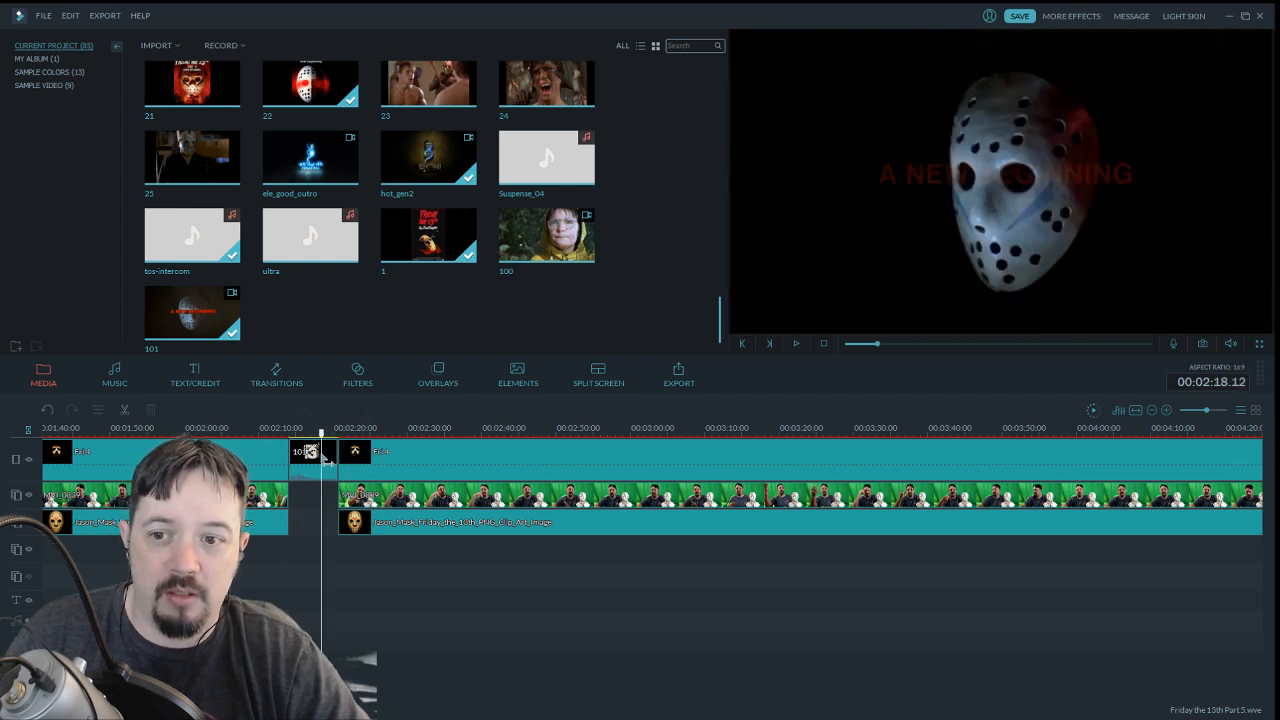
Undo the deletion and the split of title clip 101, and place the playhead just before it at 00:02:13.12
click(51, 406)
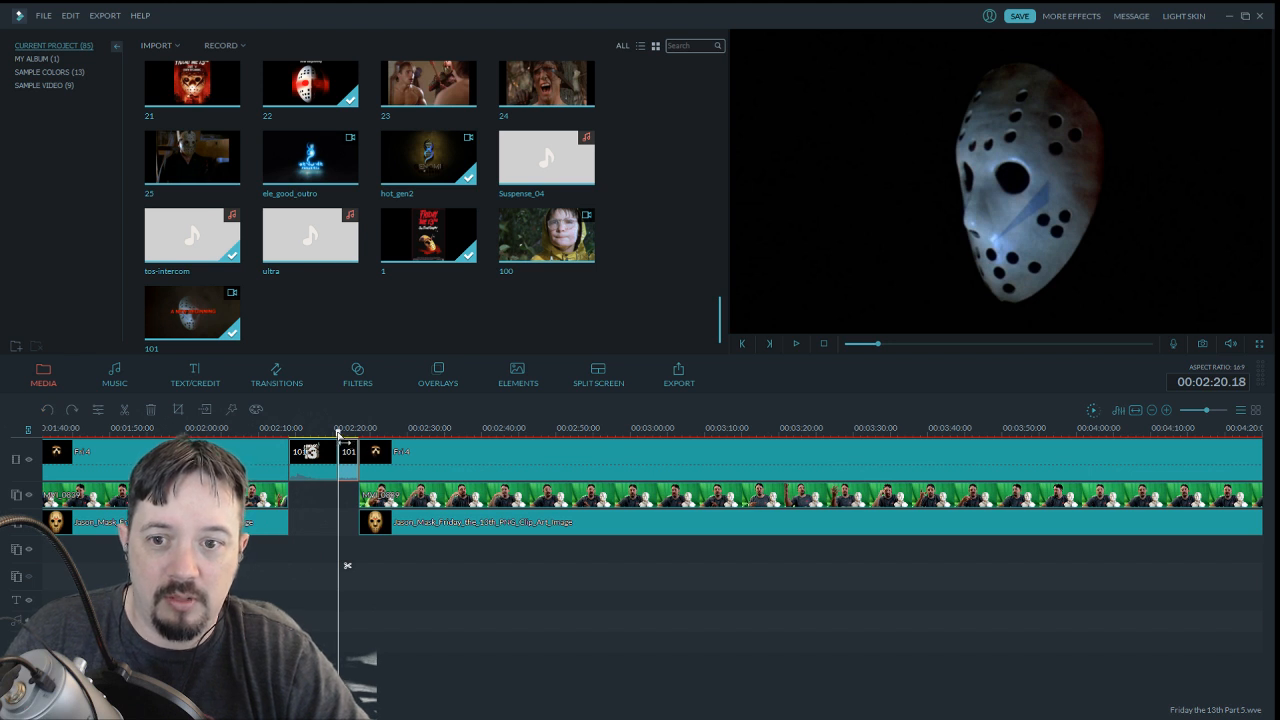
drag(338, 432, 286, 446)
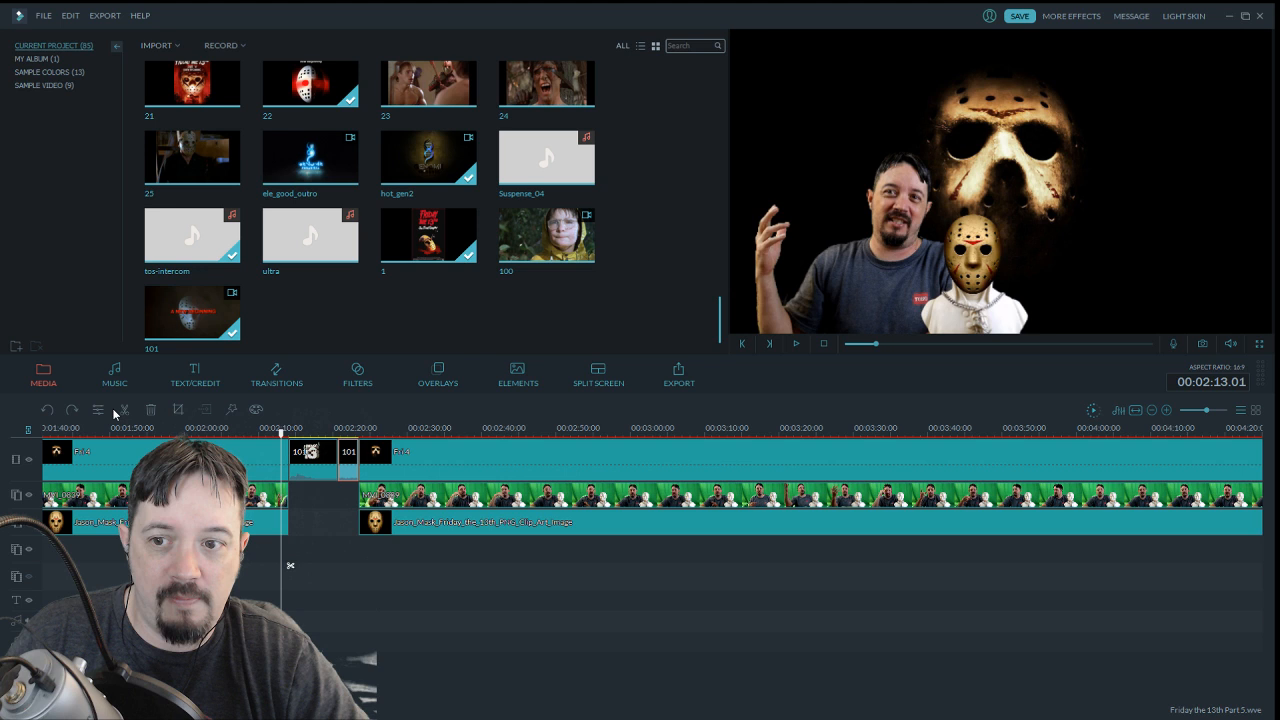
mouse_move(290, 566)
mouse_down()
mouse_move(347, 566)
mouse_move(286, 566)
mouse_up()
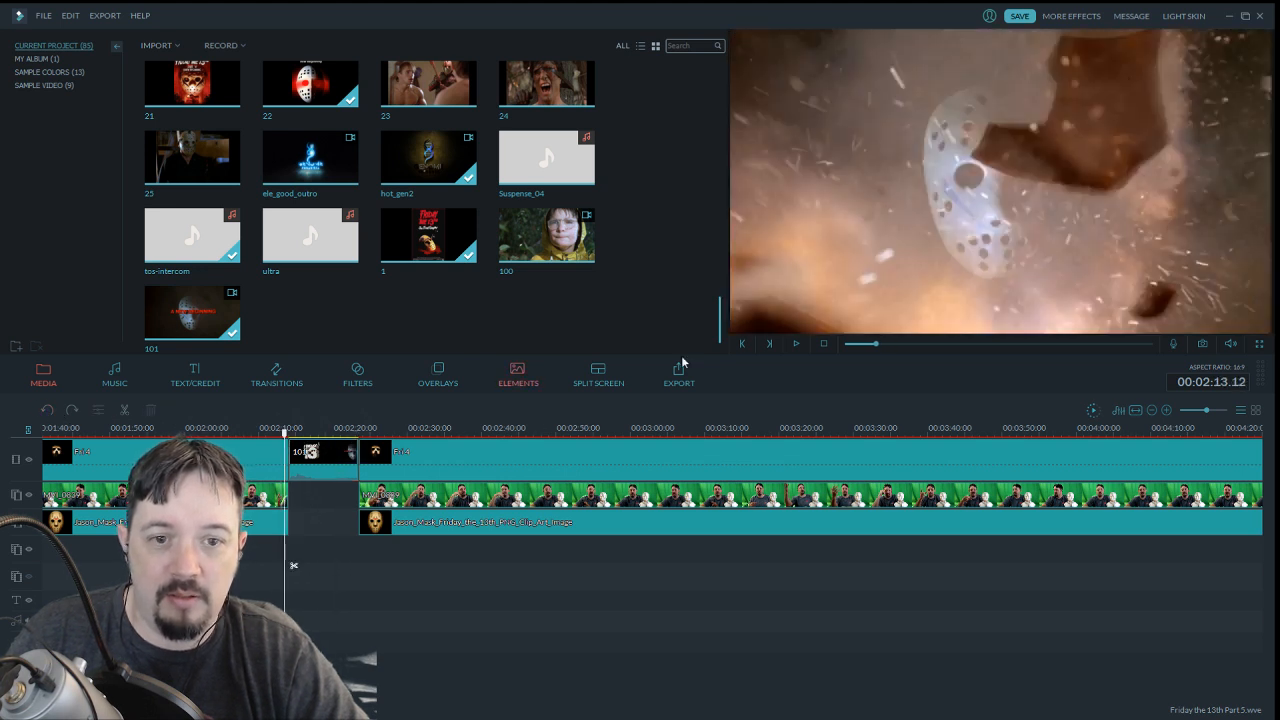
Split all tracks at 00:02:28.13 and delete the host footage between the title clip and that cut
click(797, 343)
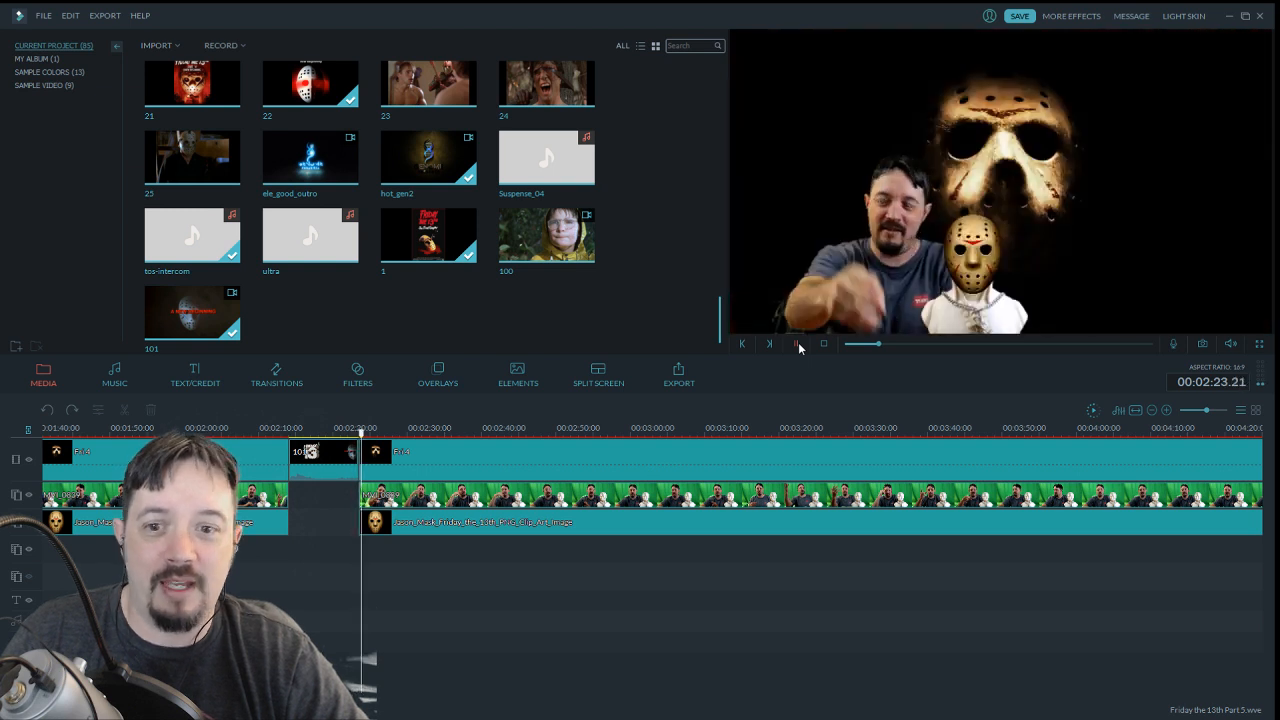
click(798, 342)
click(798, 342)
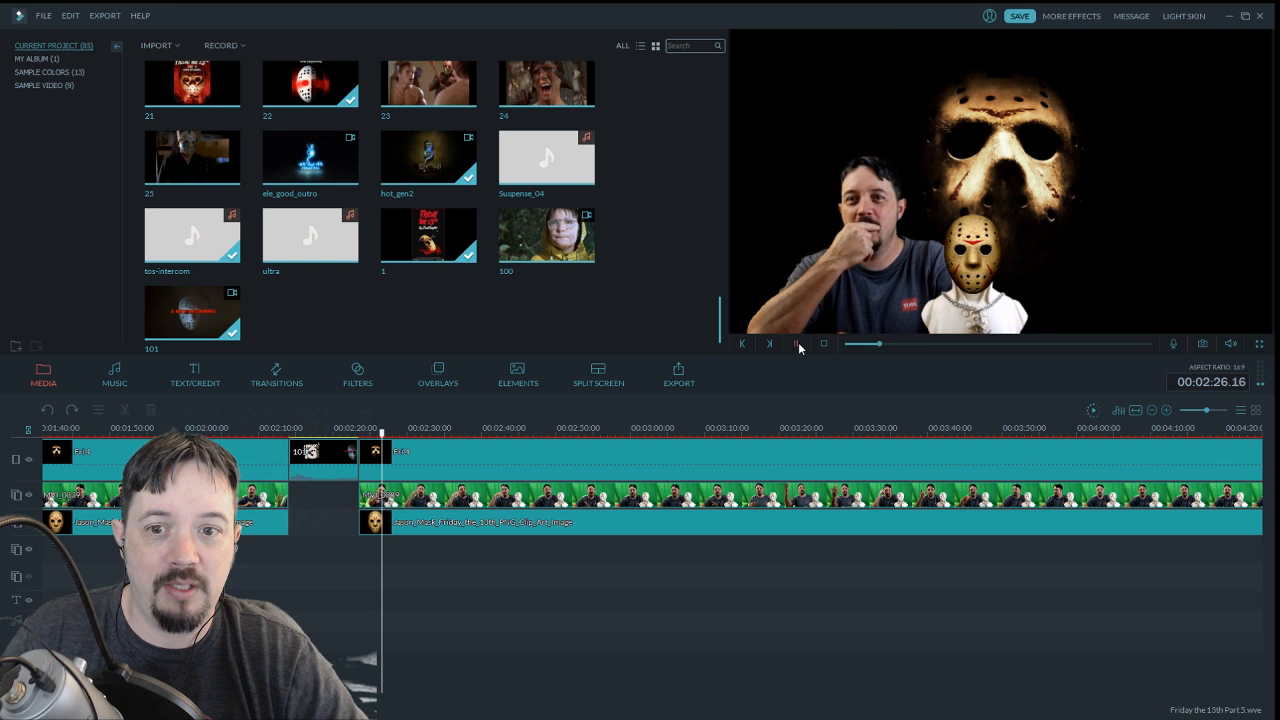
click(798, 342)
click(798, 342)
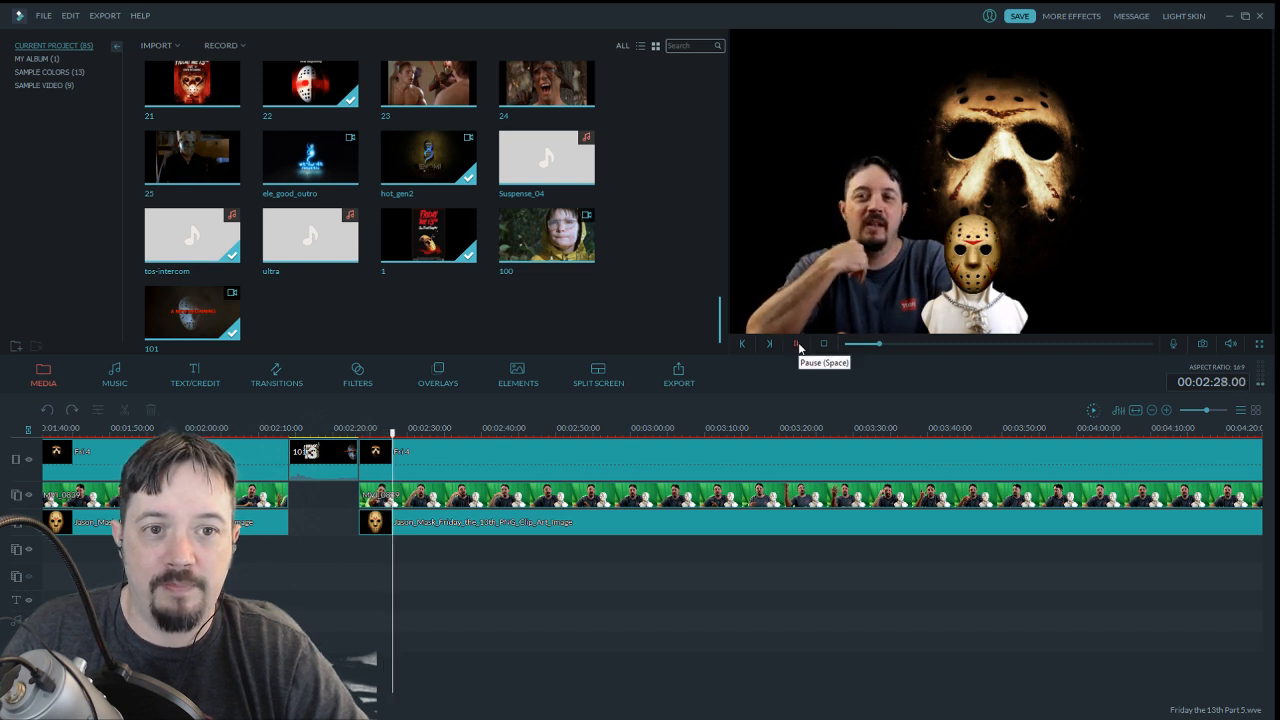
click(798, 342)
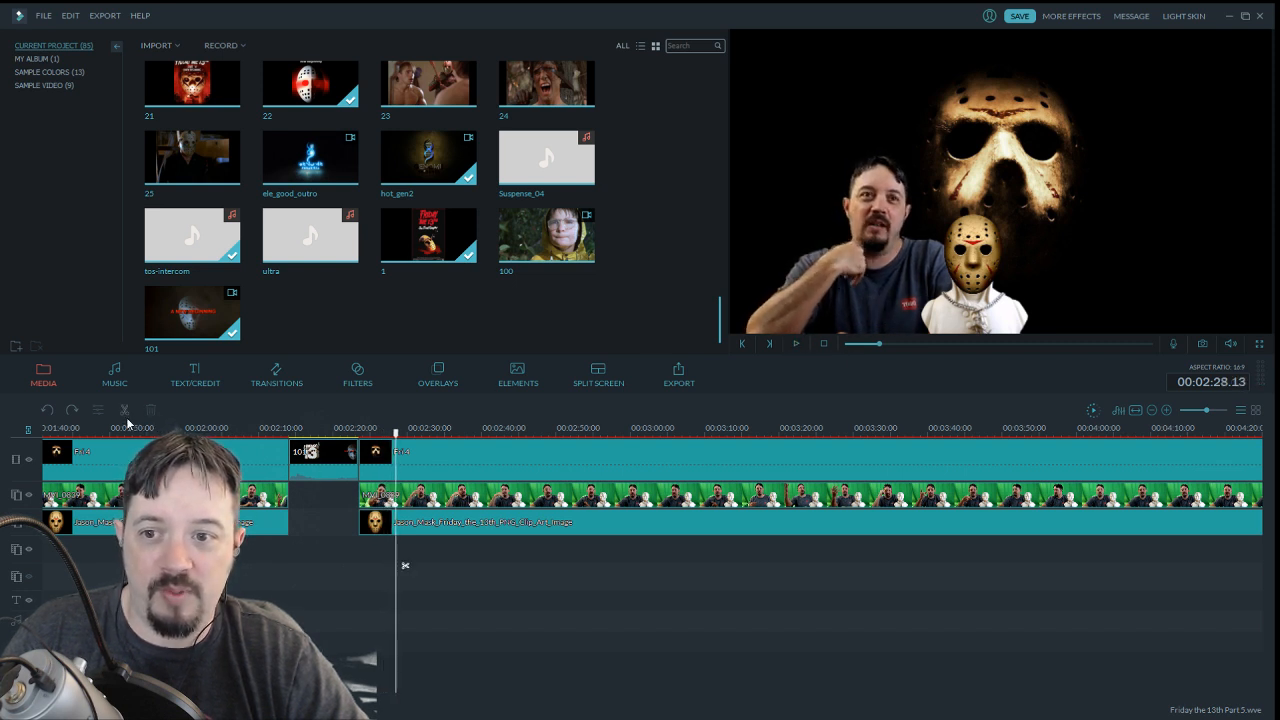
key(ctrl+b)
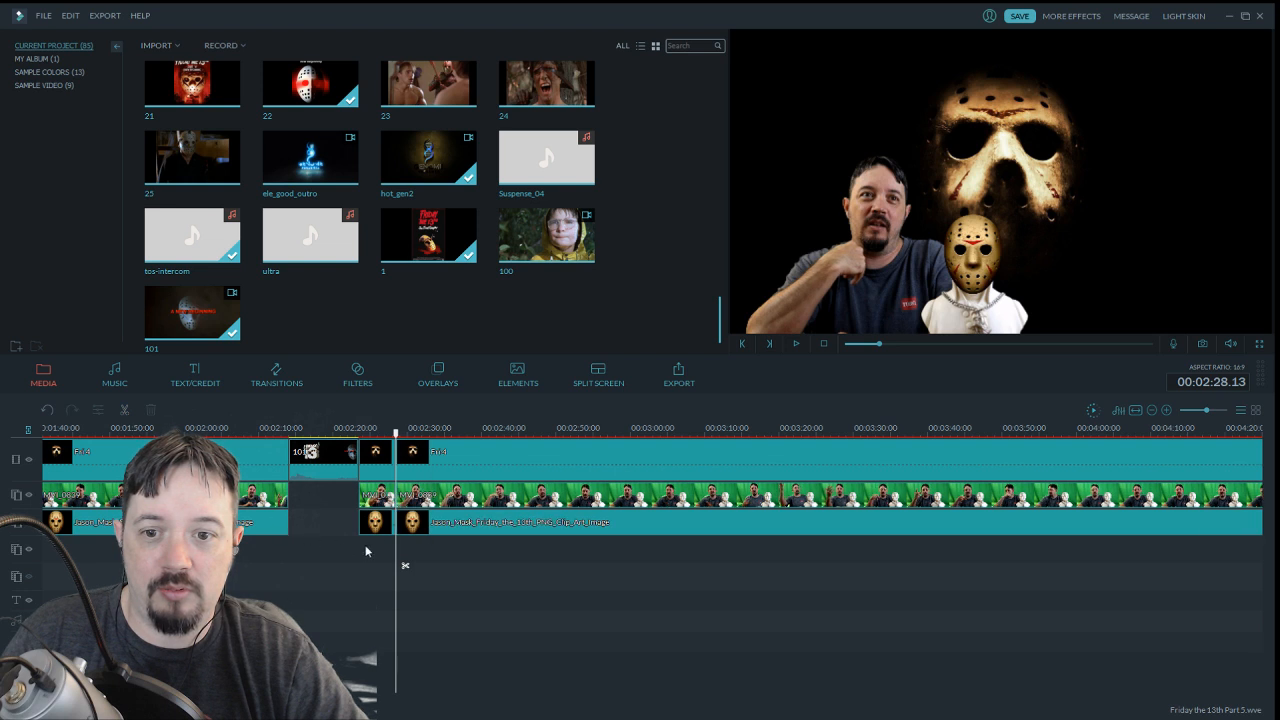
click(368, 463)
click(149, 410)
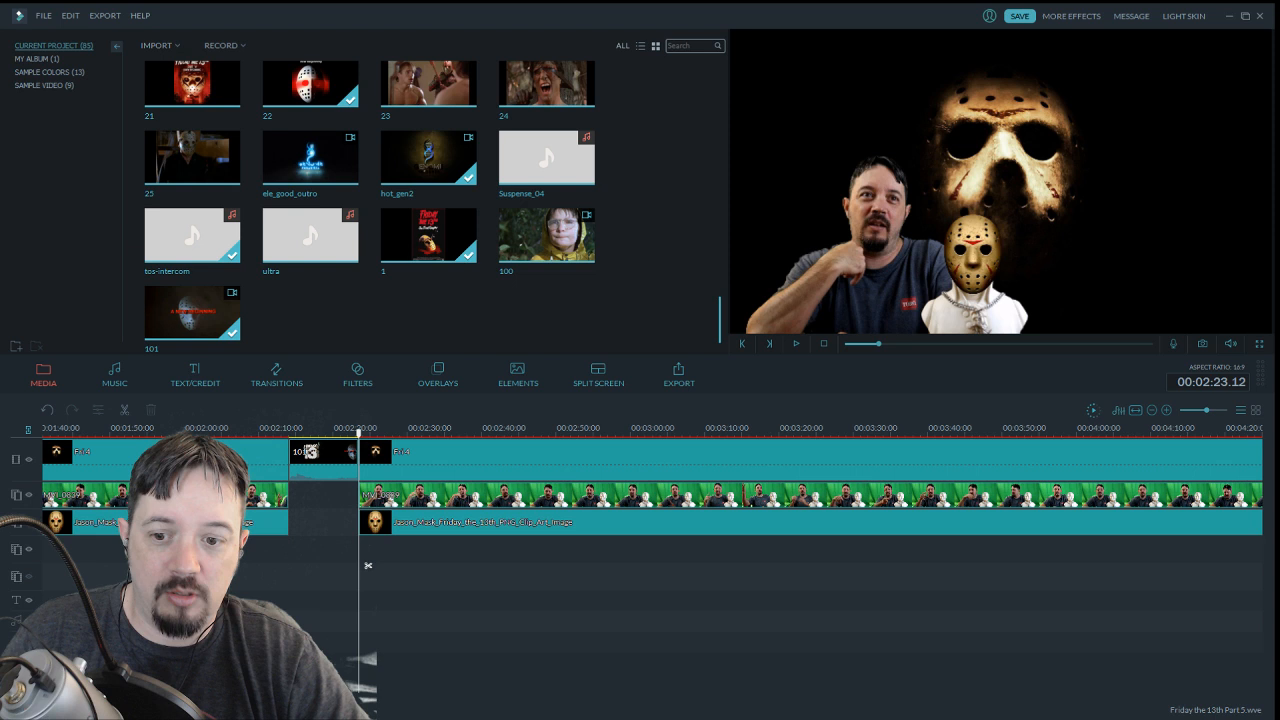
Move the playhead back to about 00:00:39 on the timeline and save the project
scroll(322, 650, up, 5)
scroll(794, 565, up, 2)
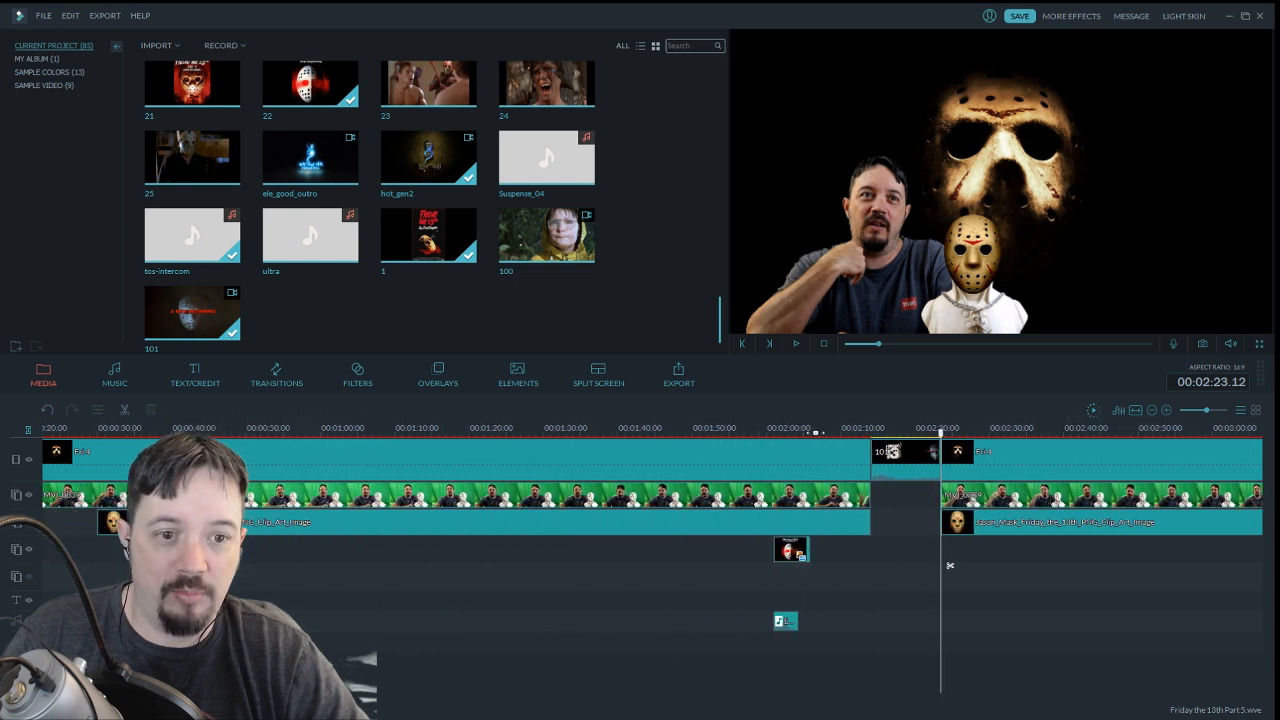
drag(940, 437, 314, 444)
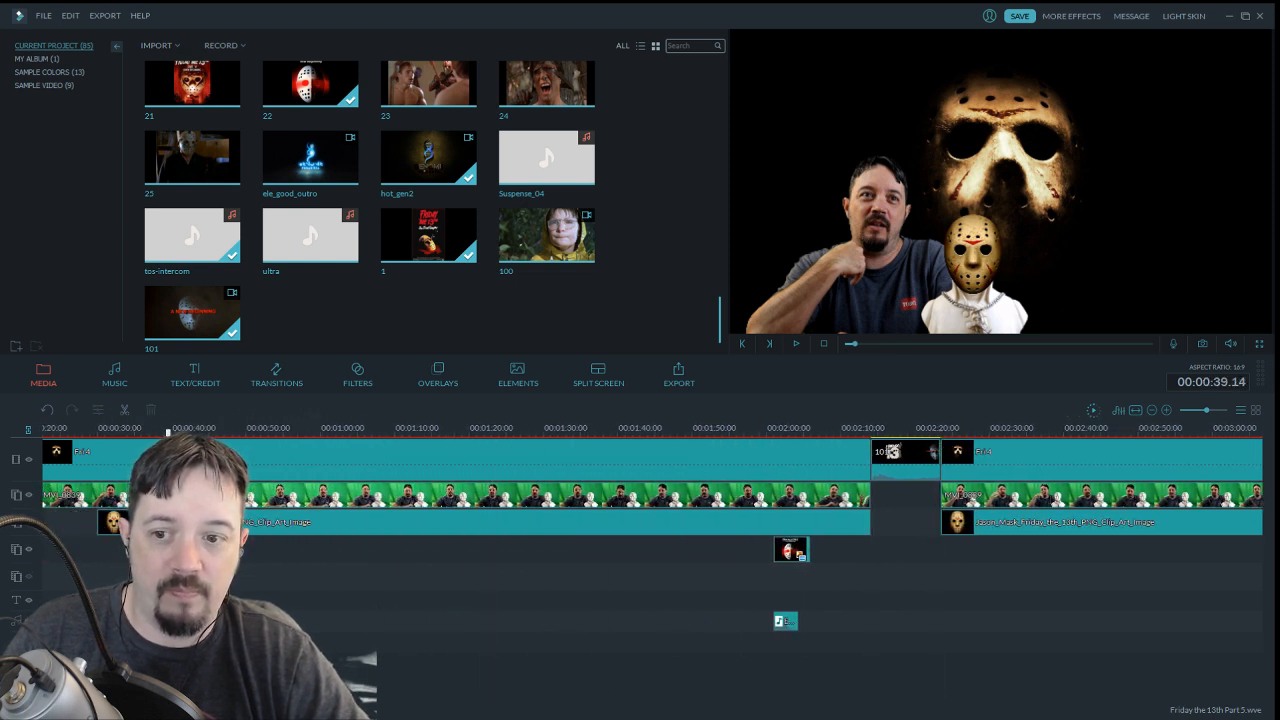
click(1013, 17)
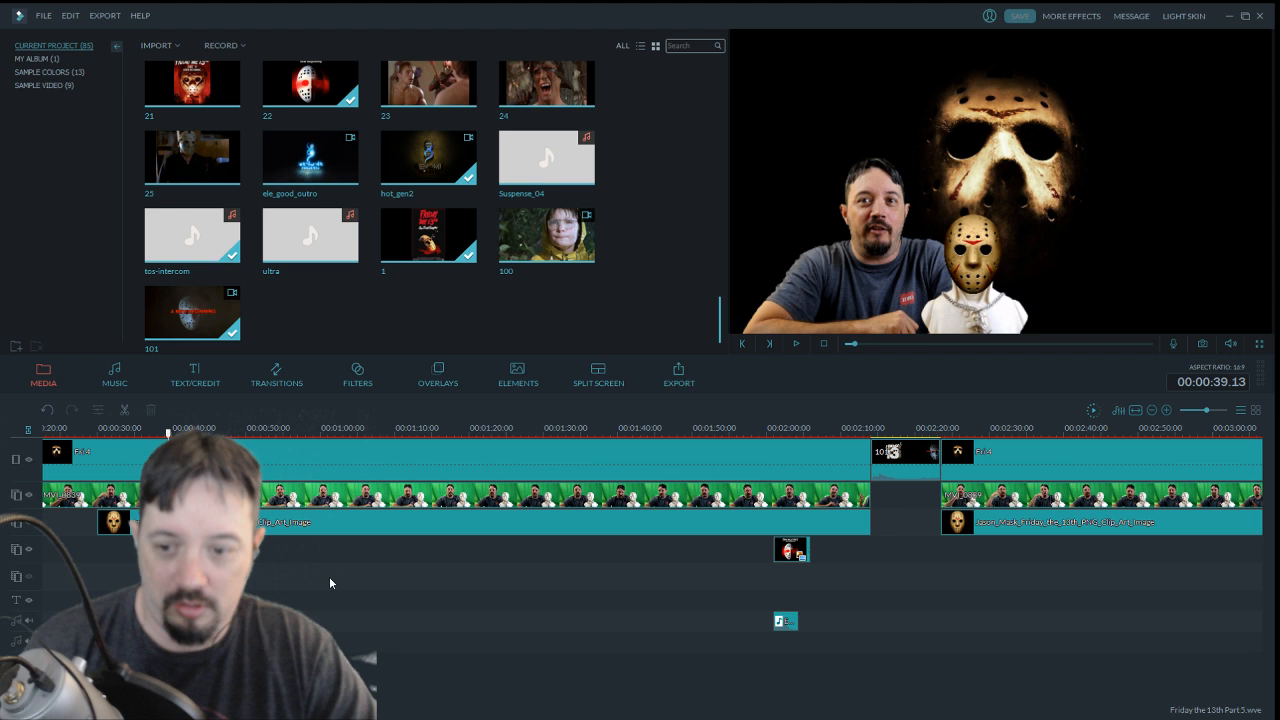
Play the host footage around picture overlay 22 from 00:01:59.12 to check where the picture and explosion sound come in
scroll(346, 566, up, 3)
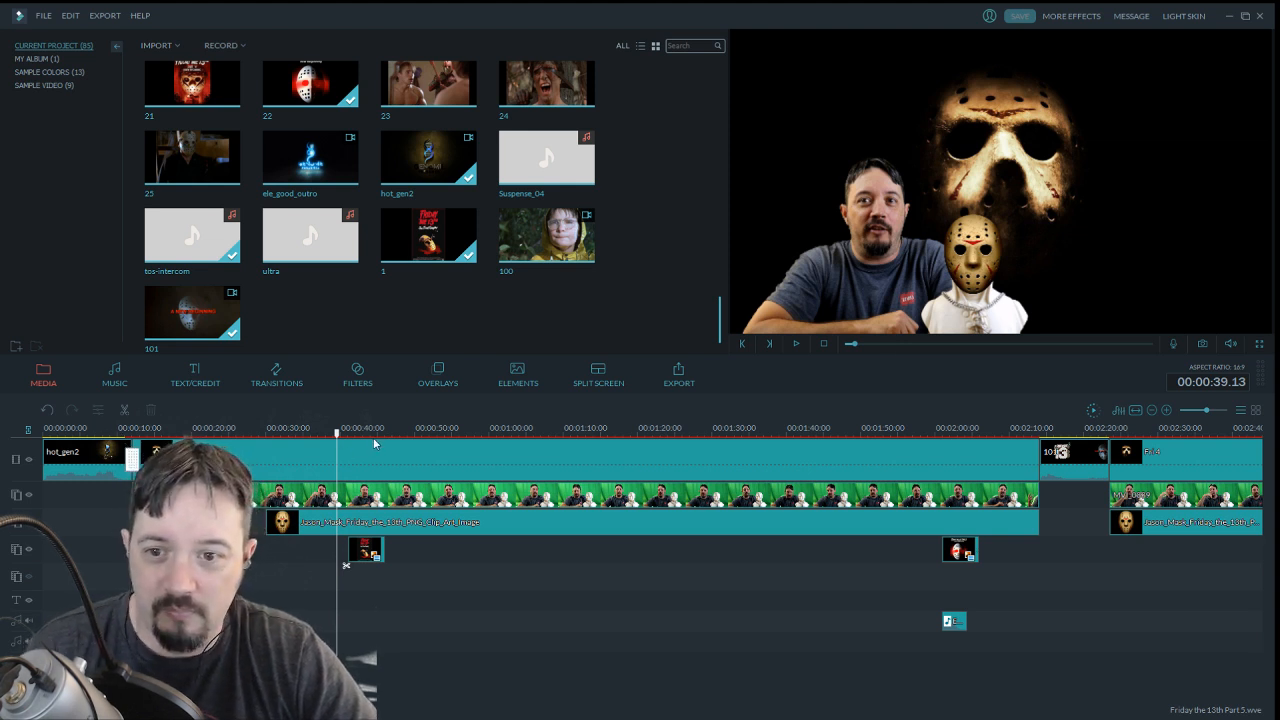
drag(342, 444, 931, 440)
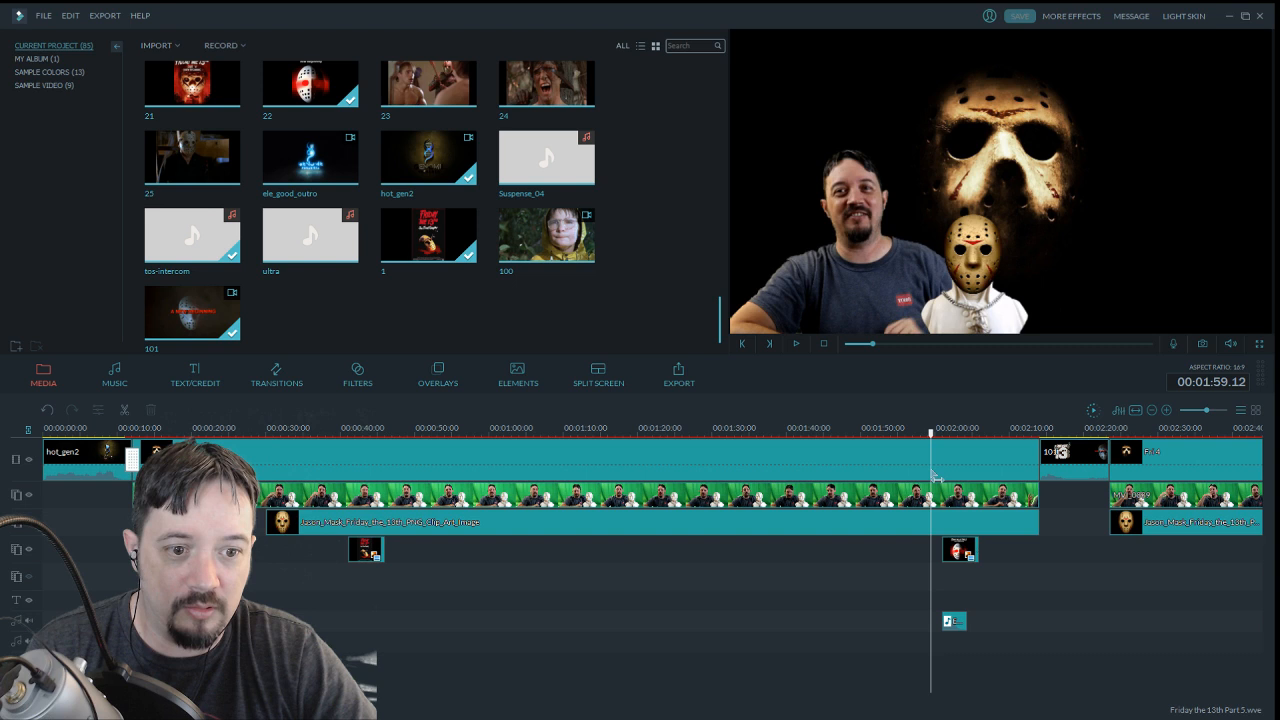
click(797, 345)
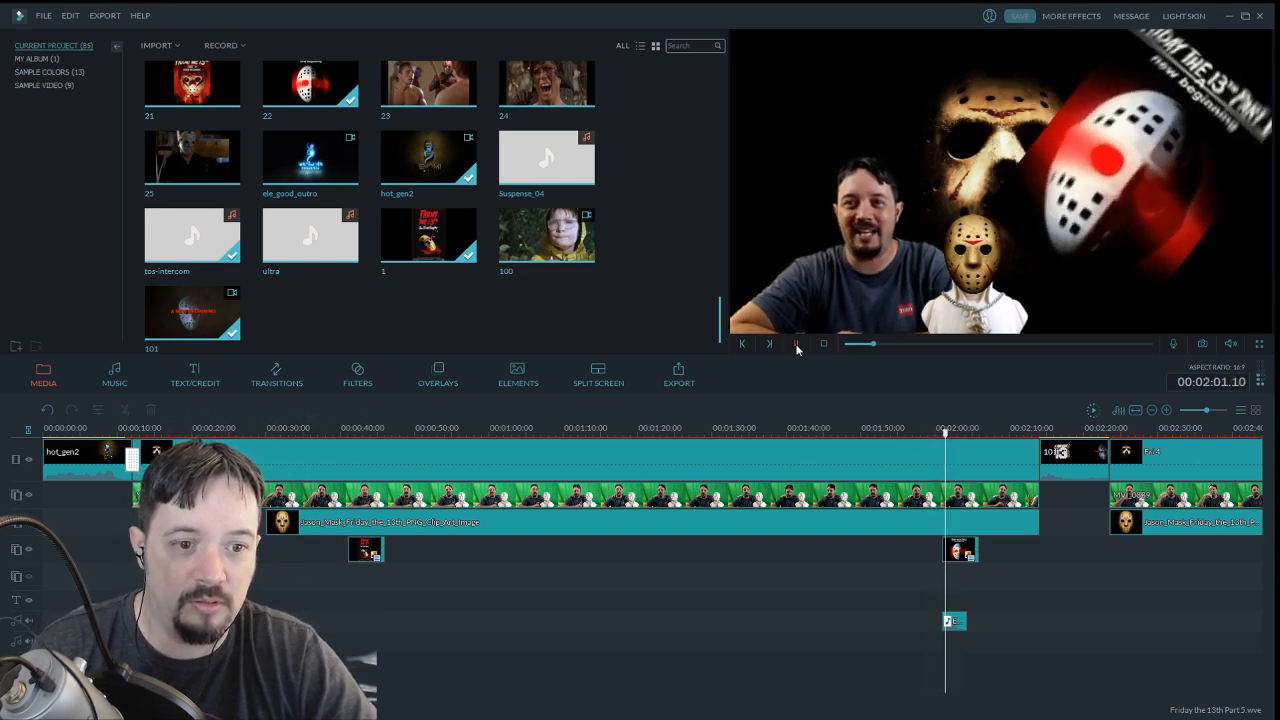
click(797, 345)
click(797, 345)
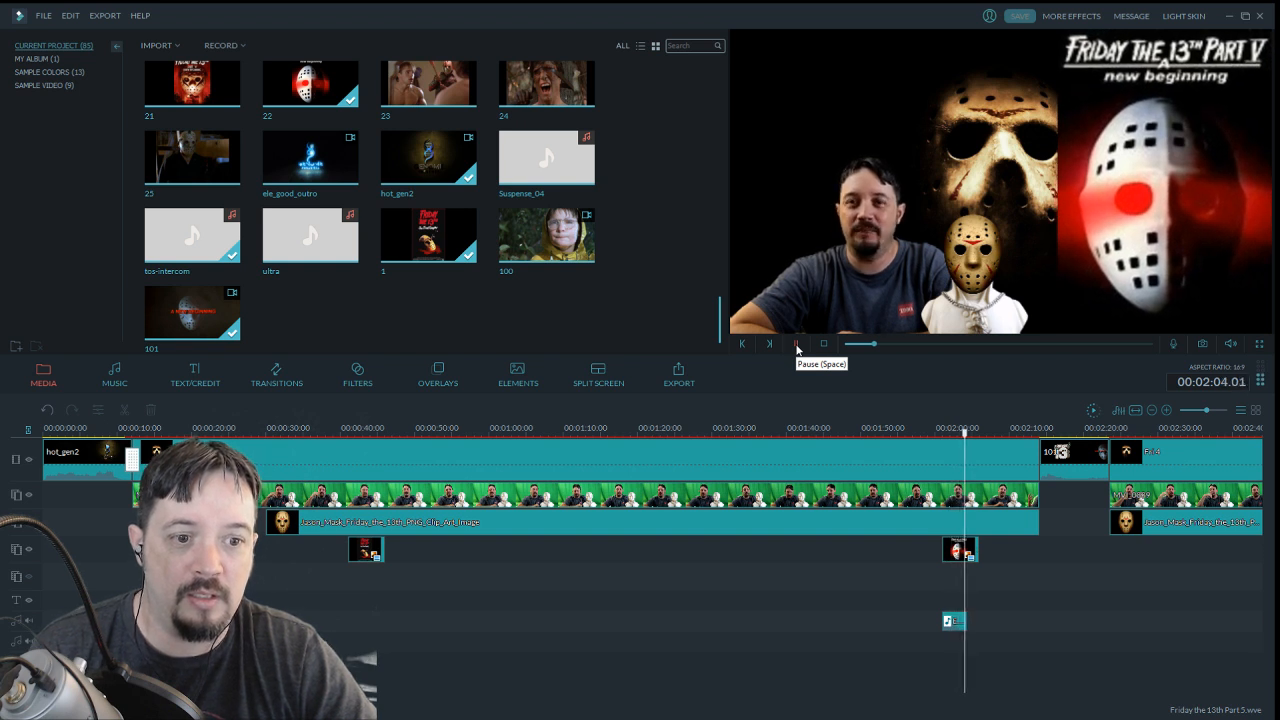
click(797, 345)
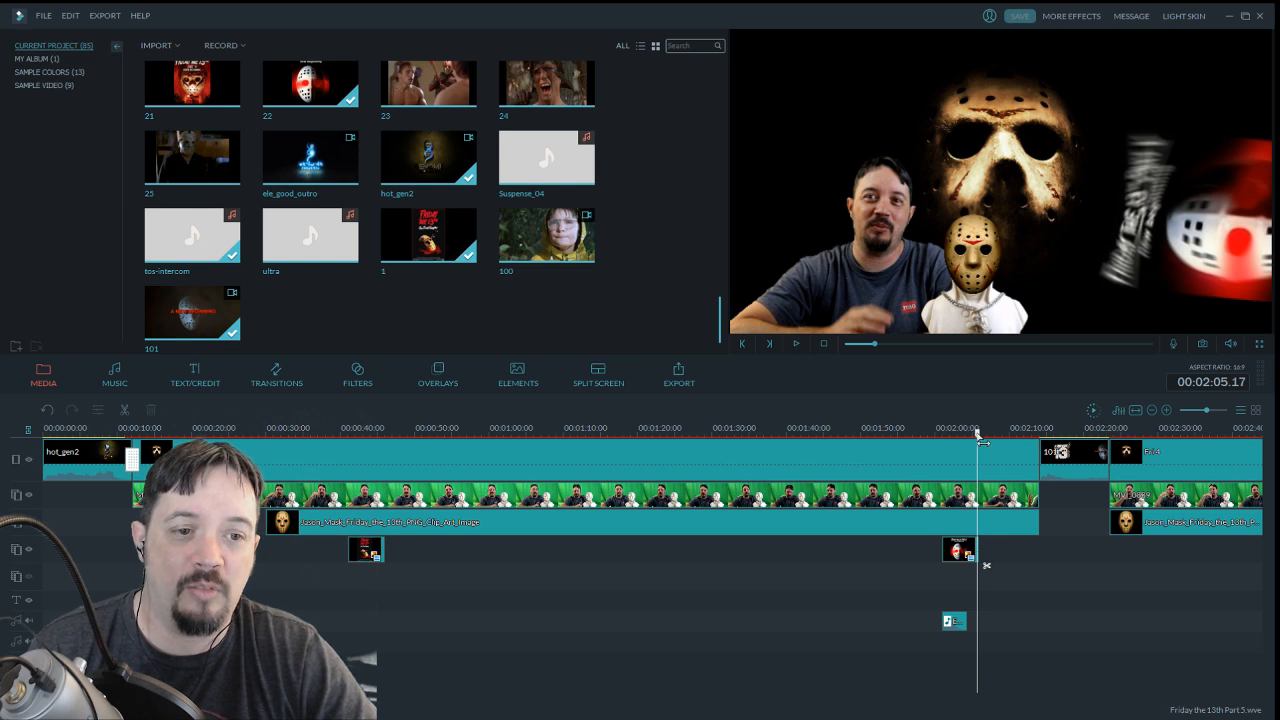
Replay the host footage from 00:01:55.09 and split the tracks at 00:02:00.23, just before picture overlay 22
drag(948, 438, 900, 432)
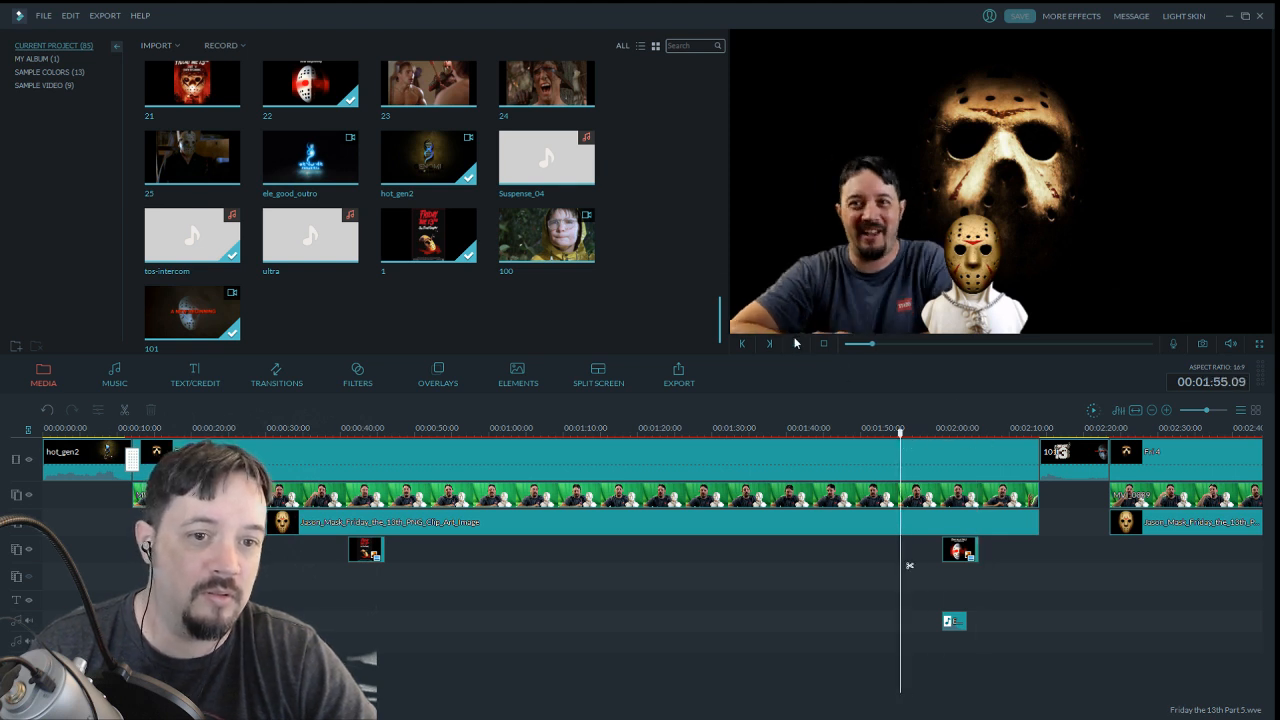
click(797, 343)
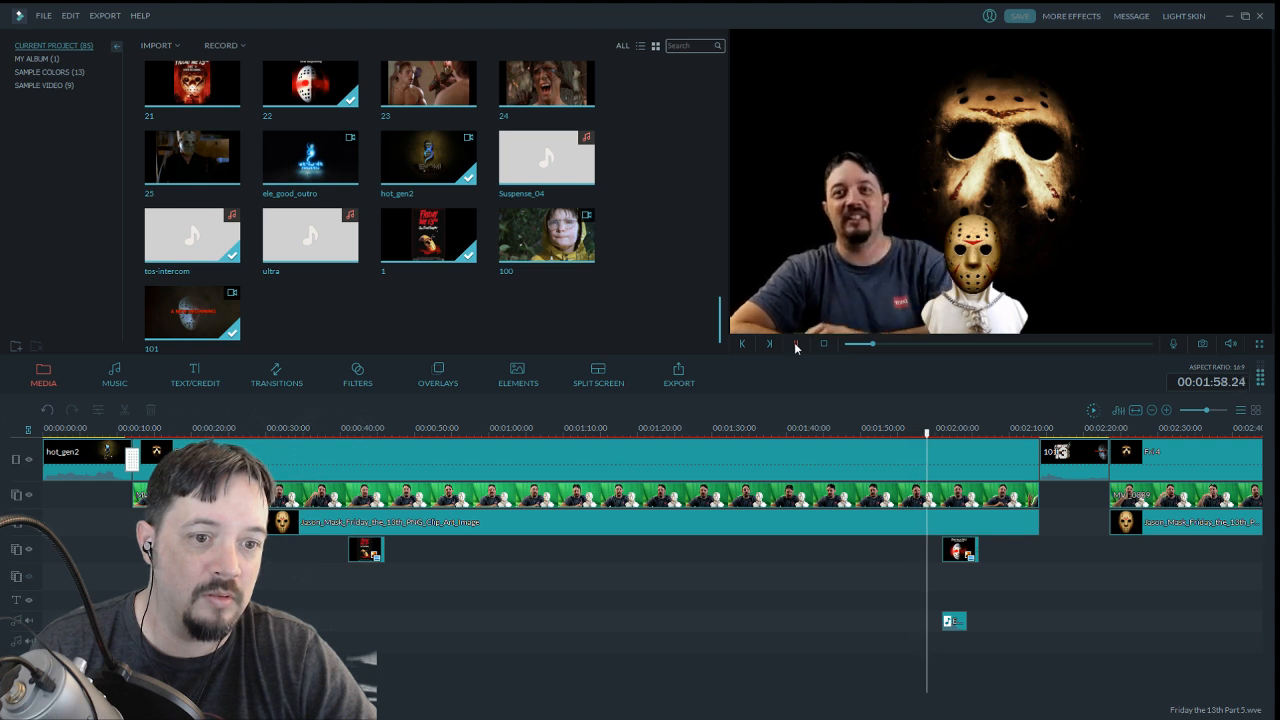
click(797, 343)
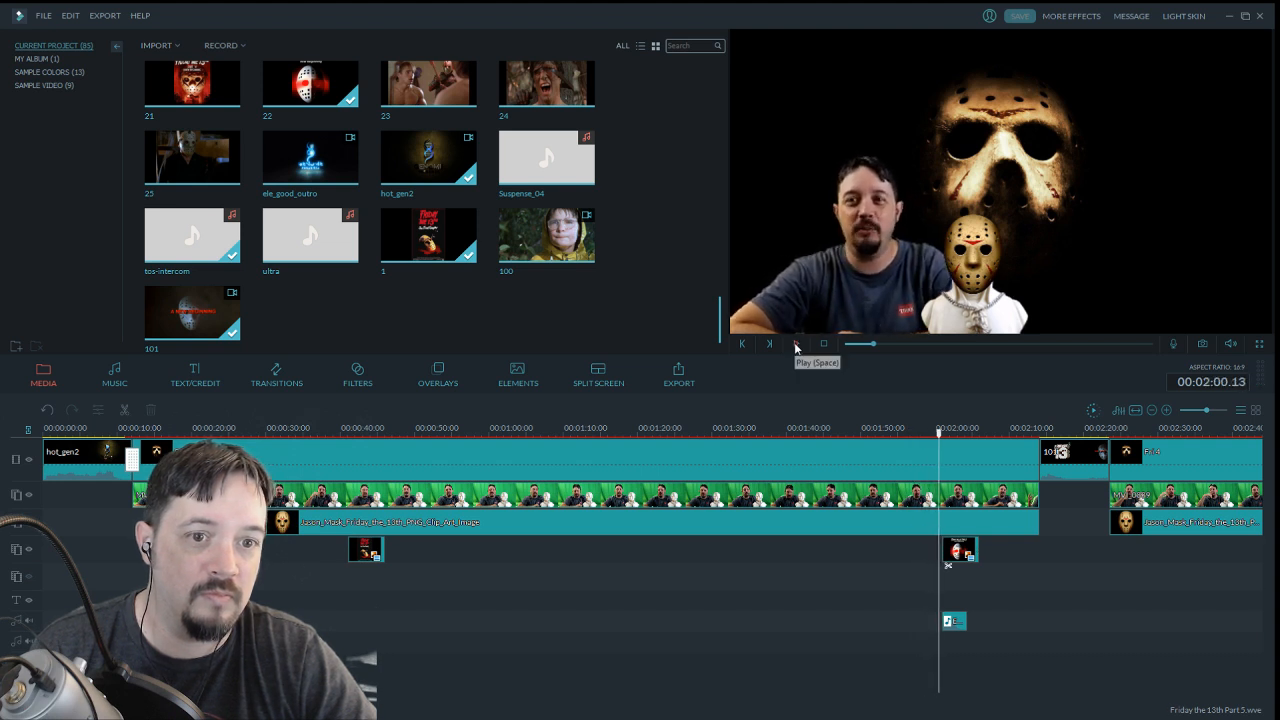
click(797, 343)
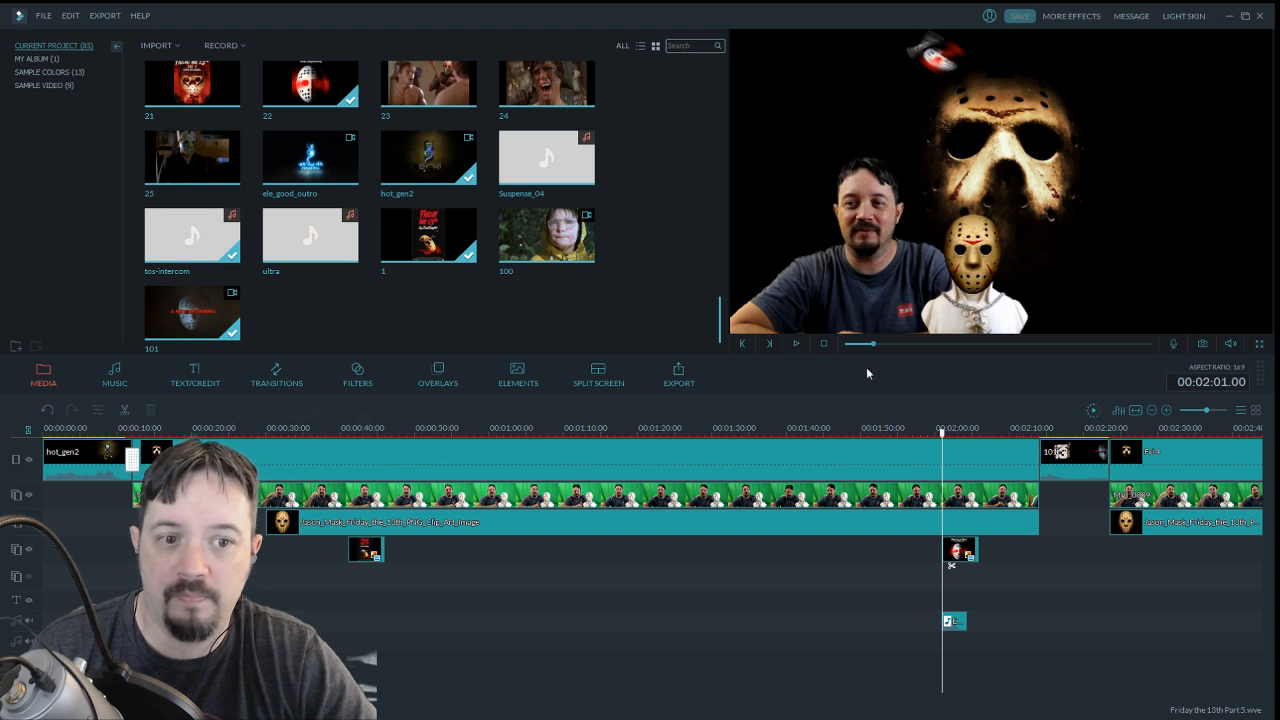
drag(1209, 414, 1213, 413)
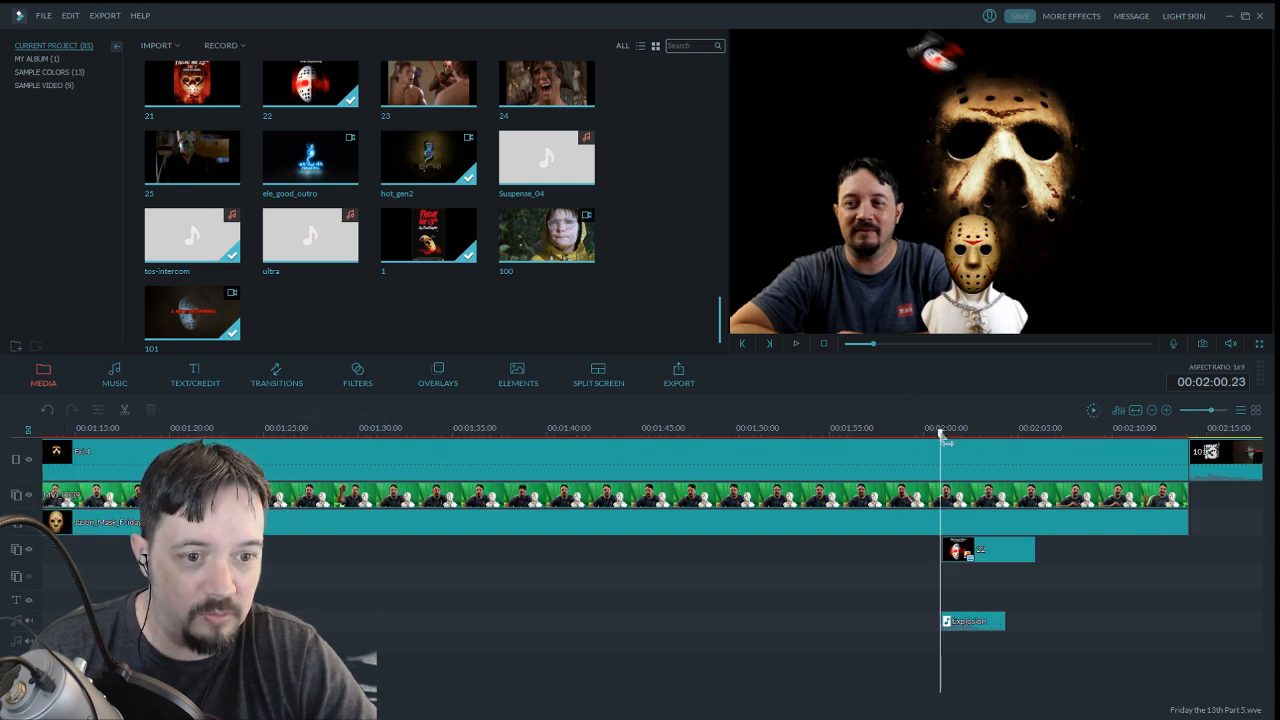
click(125, 410)
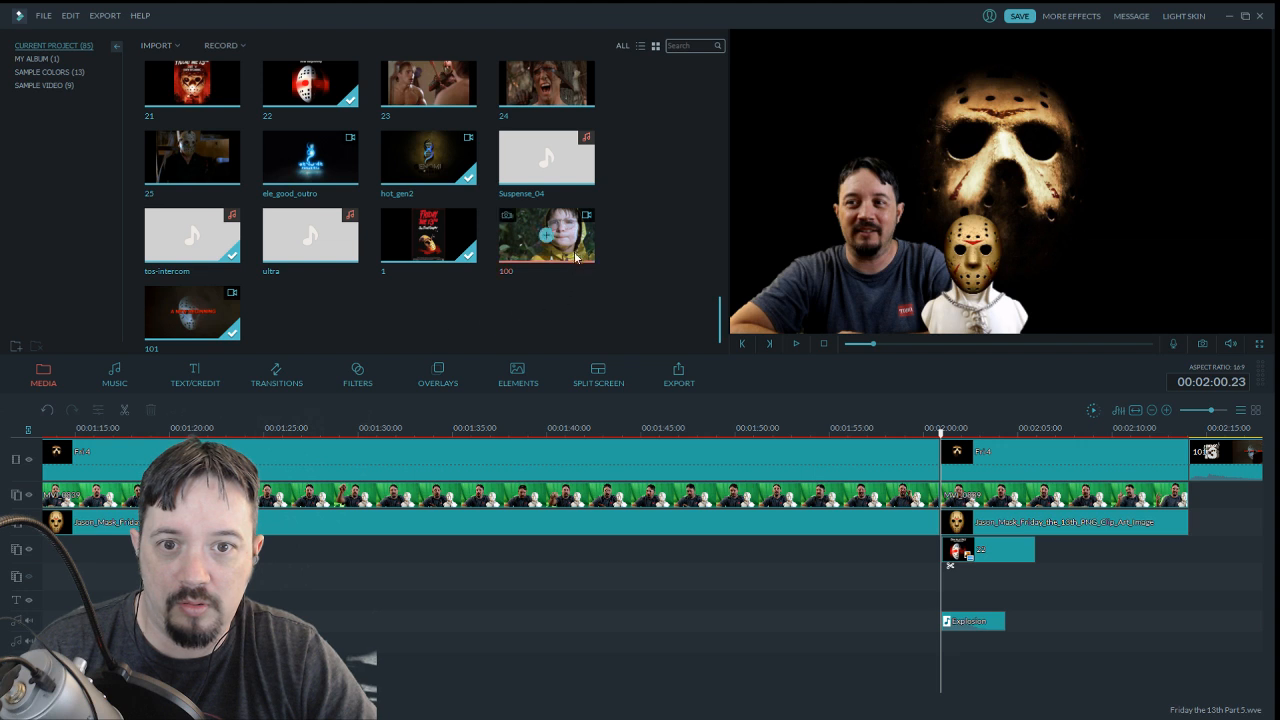
Insert clip 100 from the media library at the new cut before picture overlay 22 and play its opening
click(866, 453)
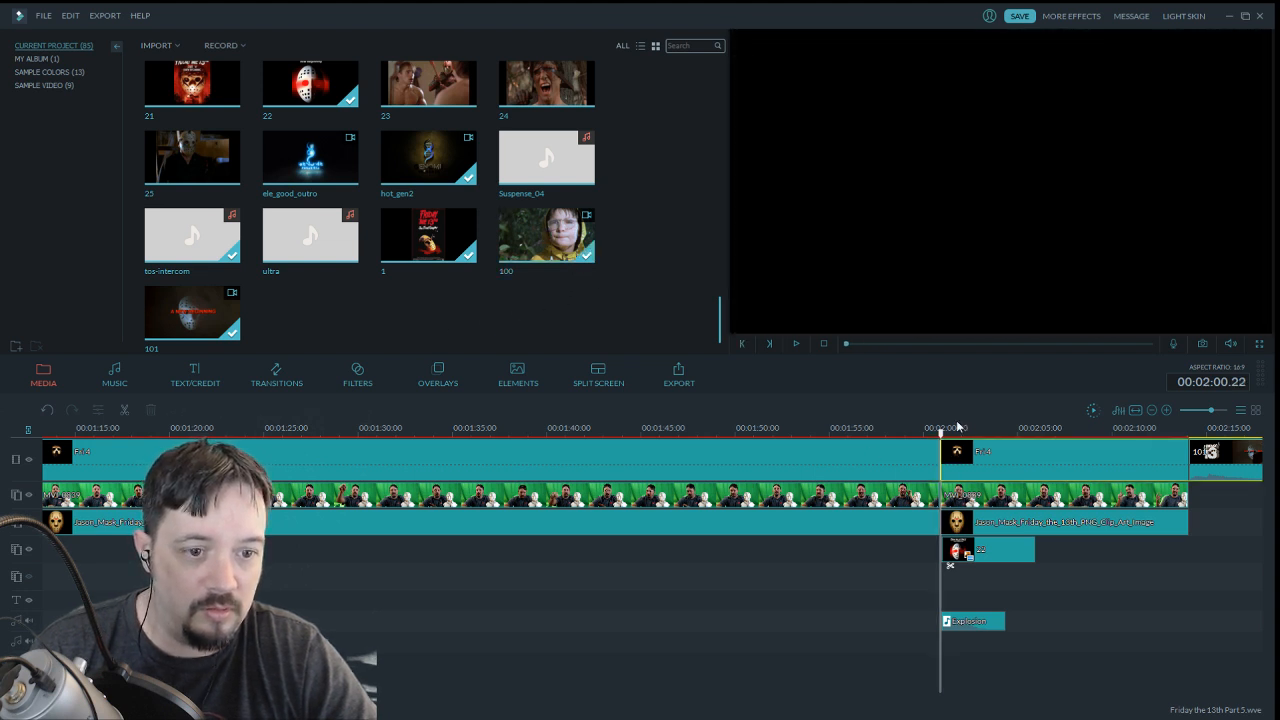
key(Delete)
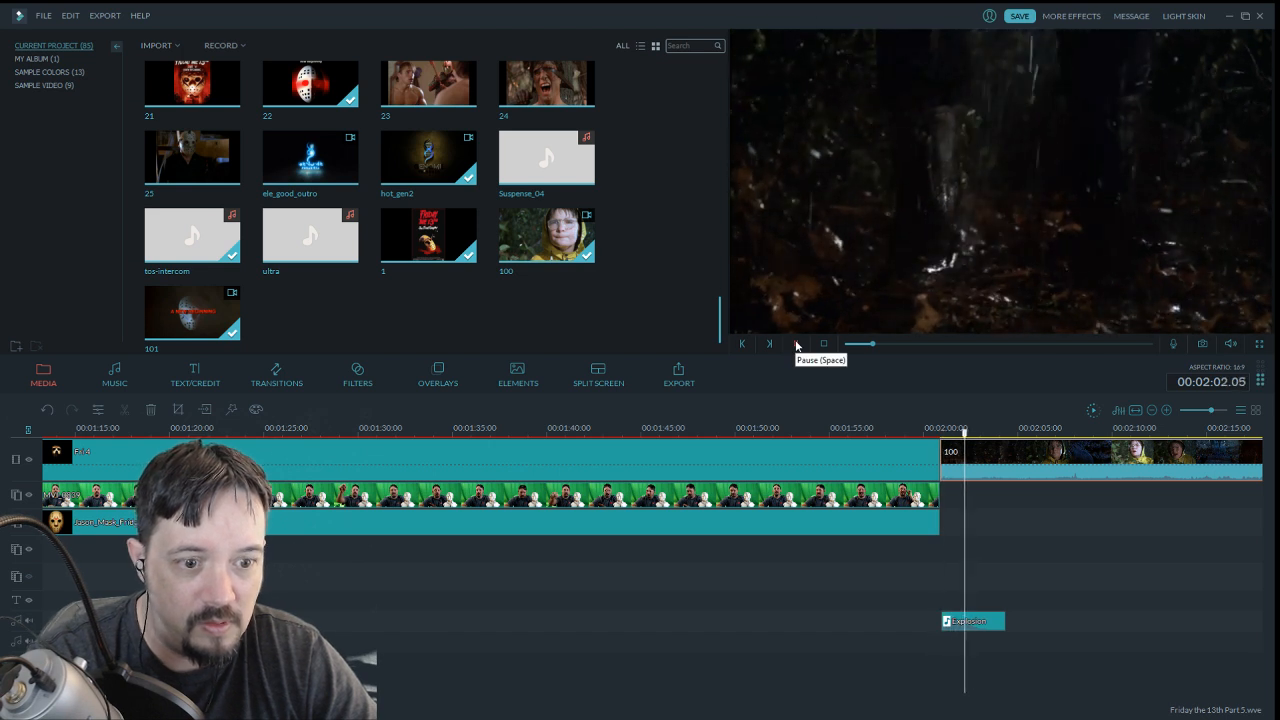
click(797, 345)
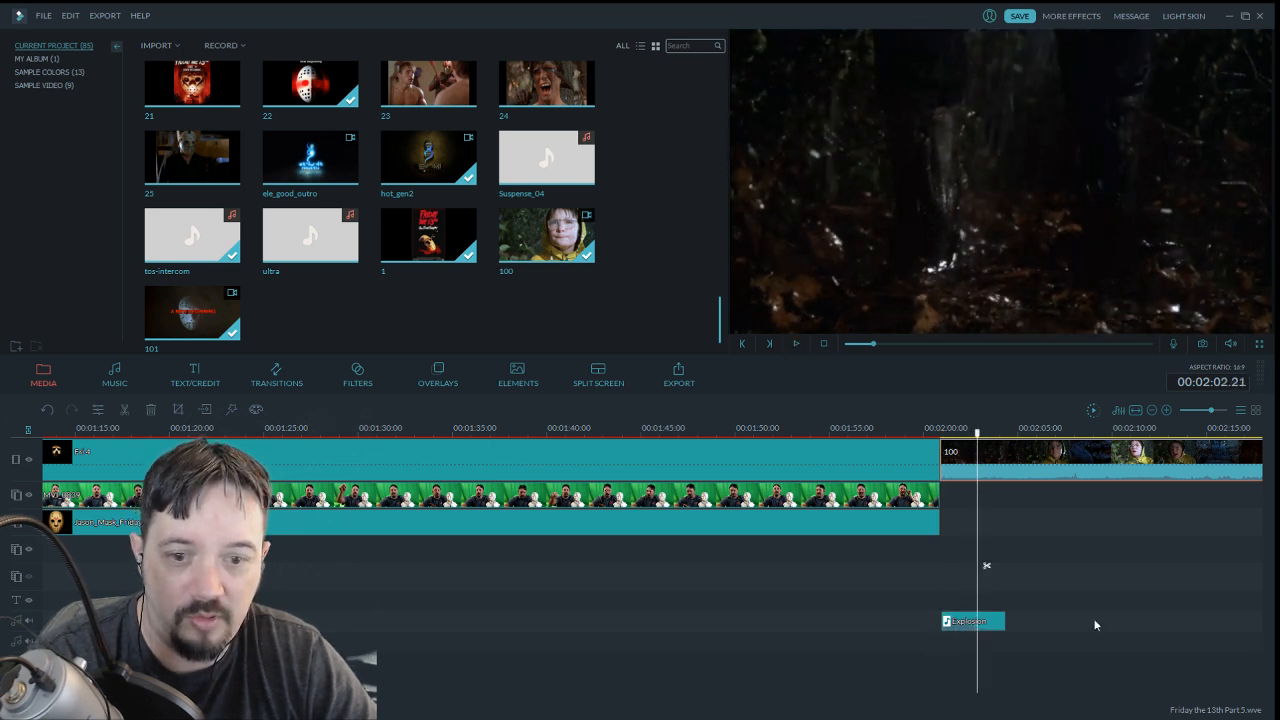
Move the Explosion sound to 00:02:35.06 so it lines up with the start of picture overlay 22
drag(995, 621, 1111, 595)
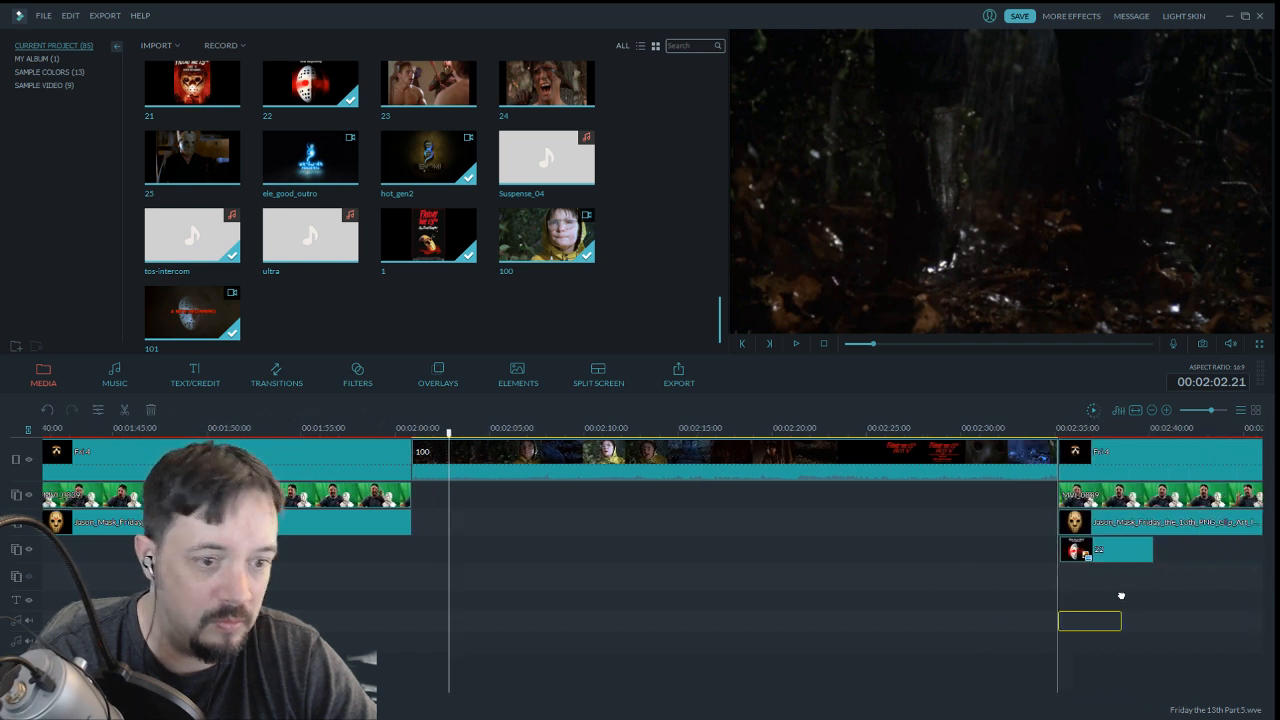
click(1217, 412)
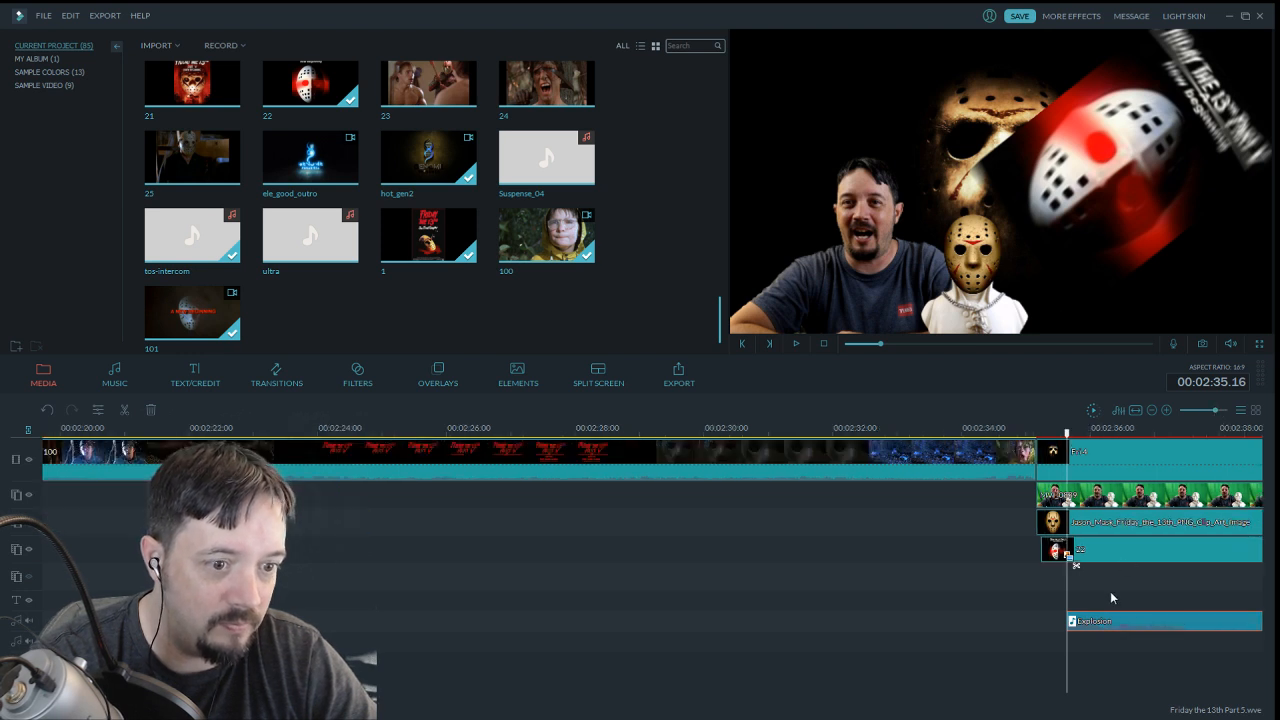
drag(1108, 618, 1085, 610)
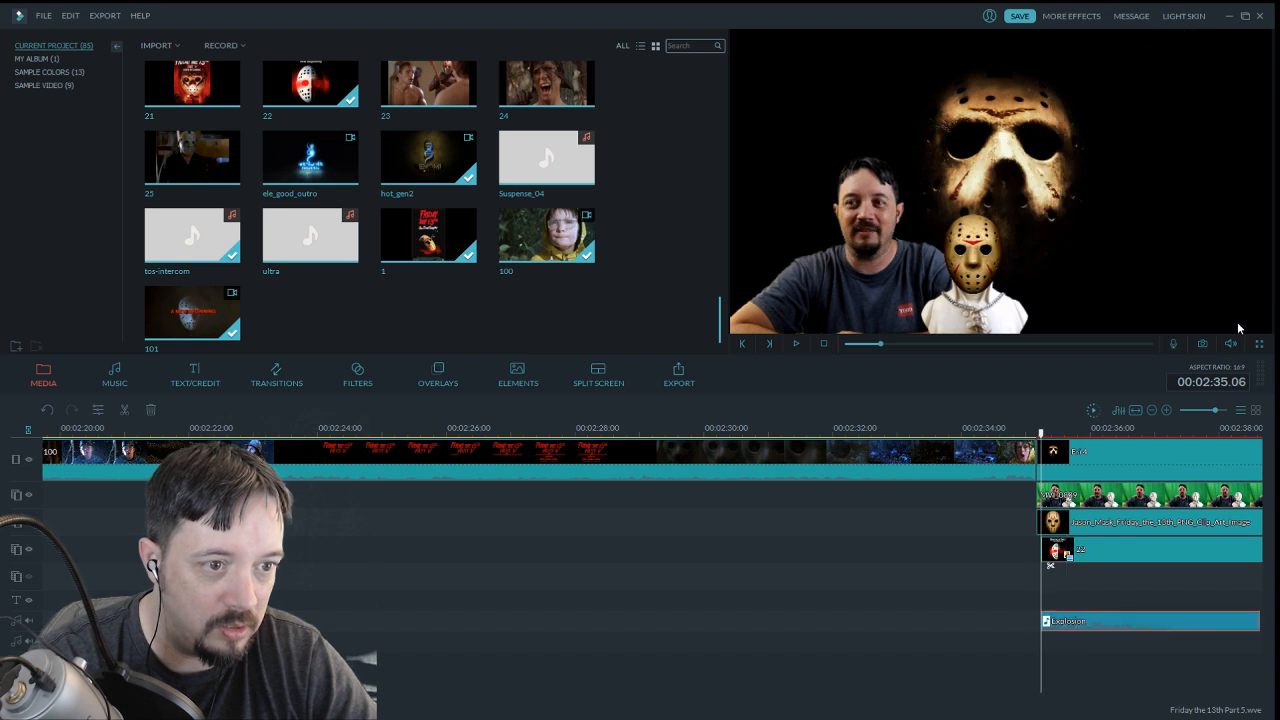
Play through clip 100, split it at 00:02:13.21 and delete the part before the cut
drag(1212, 412, 1208, 413)
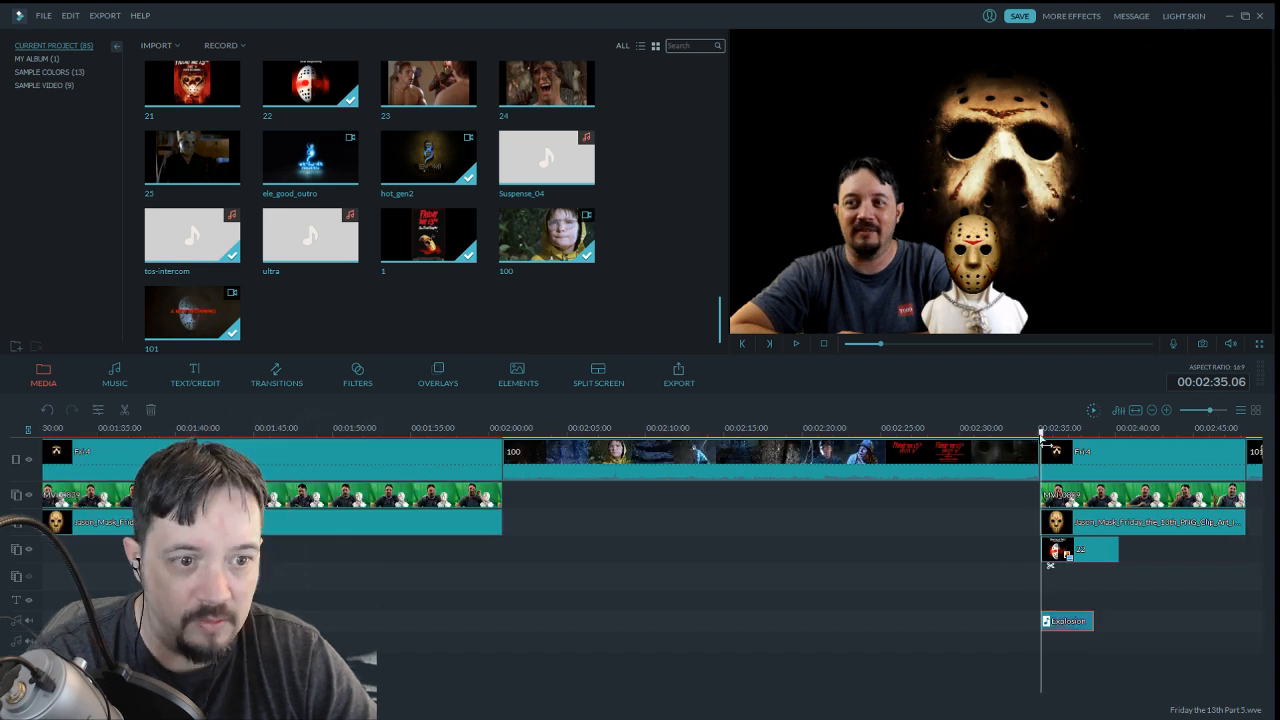
drag(1042, 437, 586, 437)
click(796, 343)
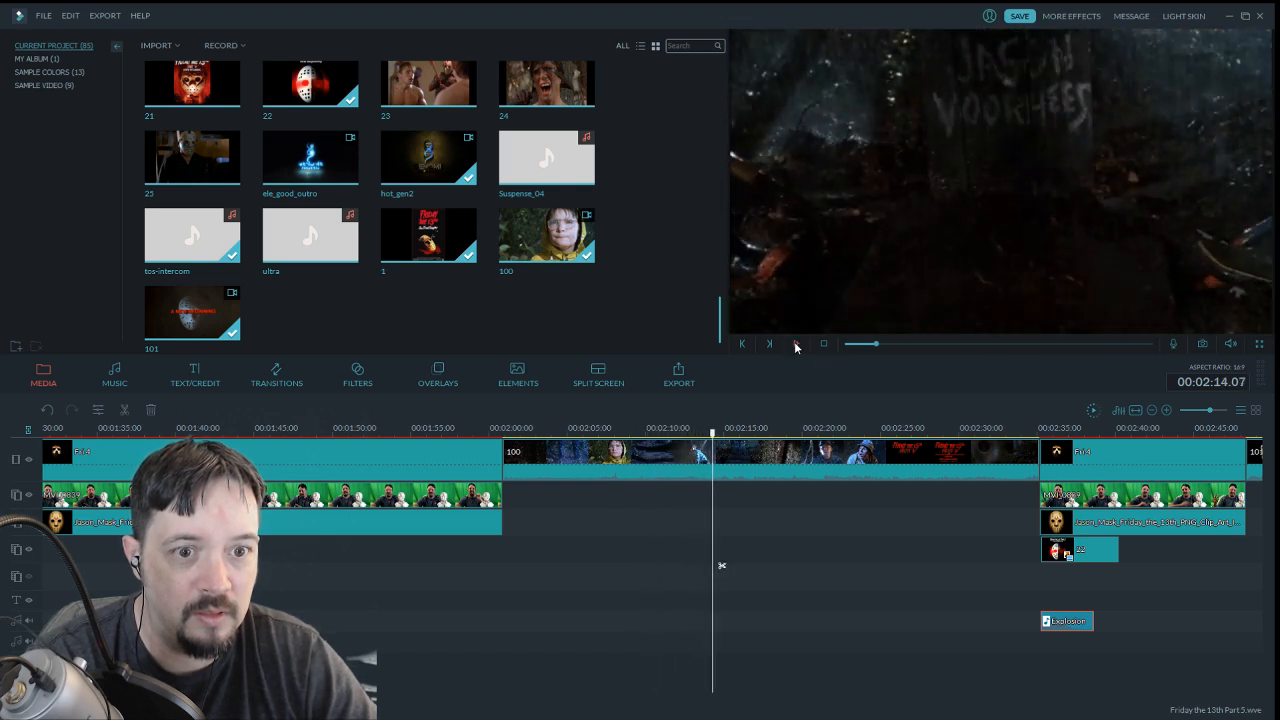
drag(716, 440, 712, 440)
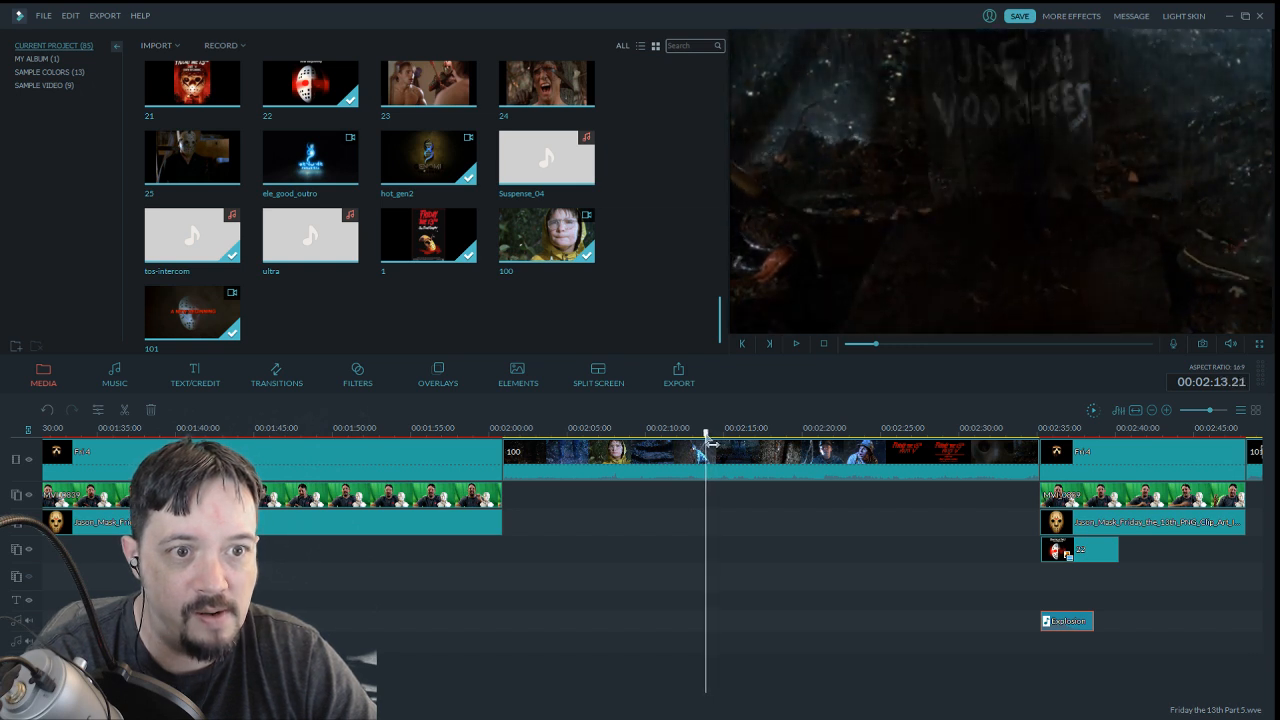
click(661, 460)
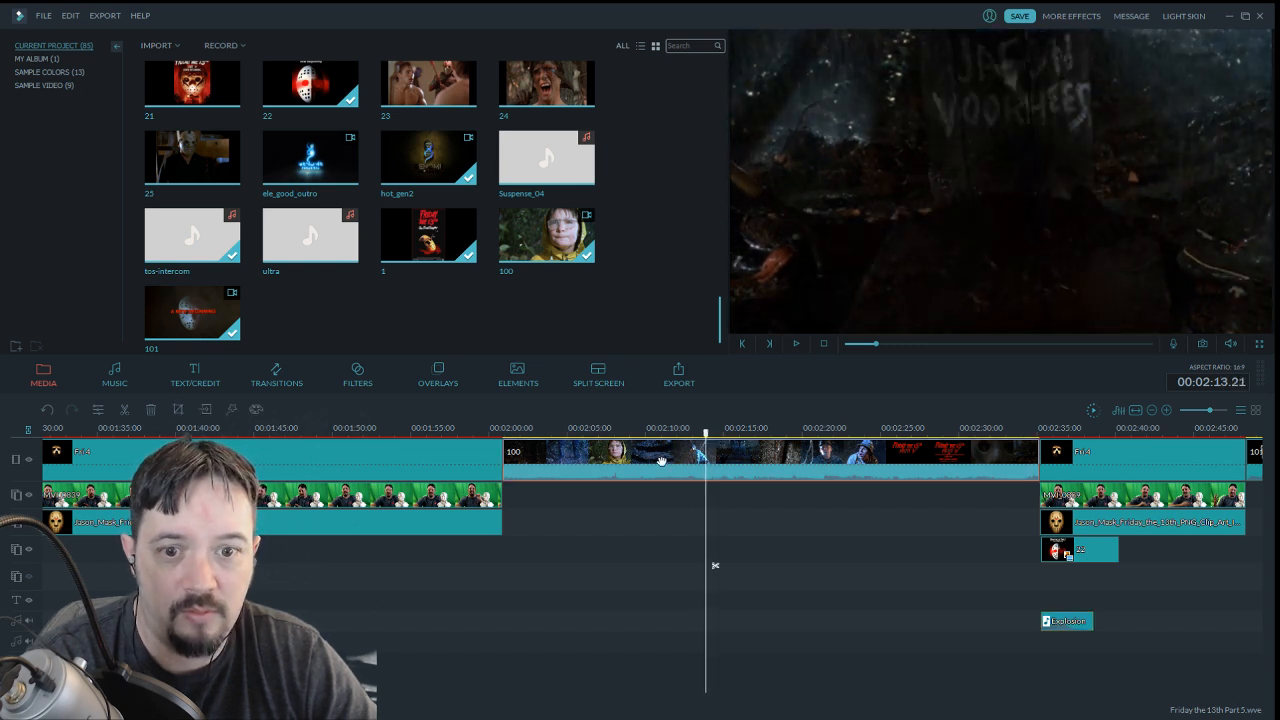
click(125, 409)
click(560, 462)
key(Delete)
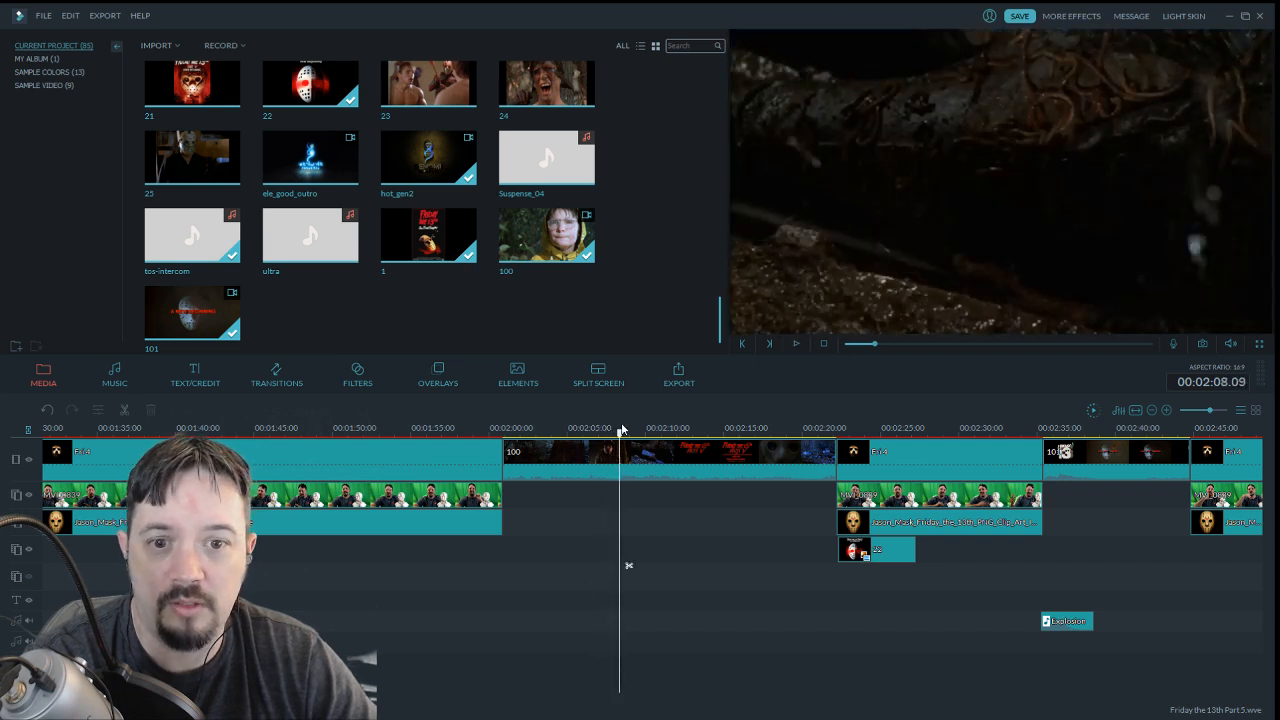
Split clip 100 at 00:02:08.01 and cut out the part after that point
click(618, 436)
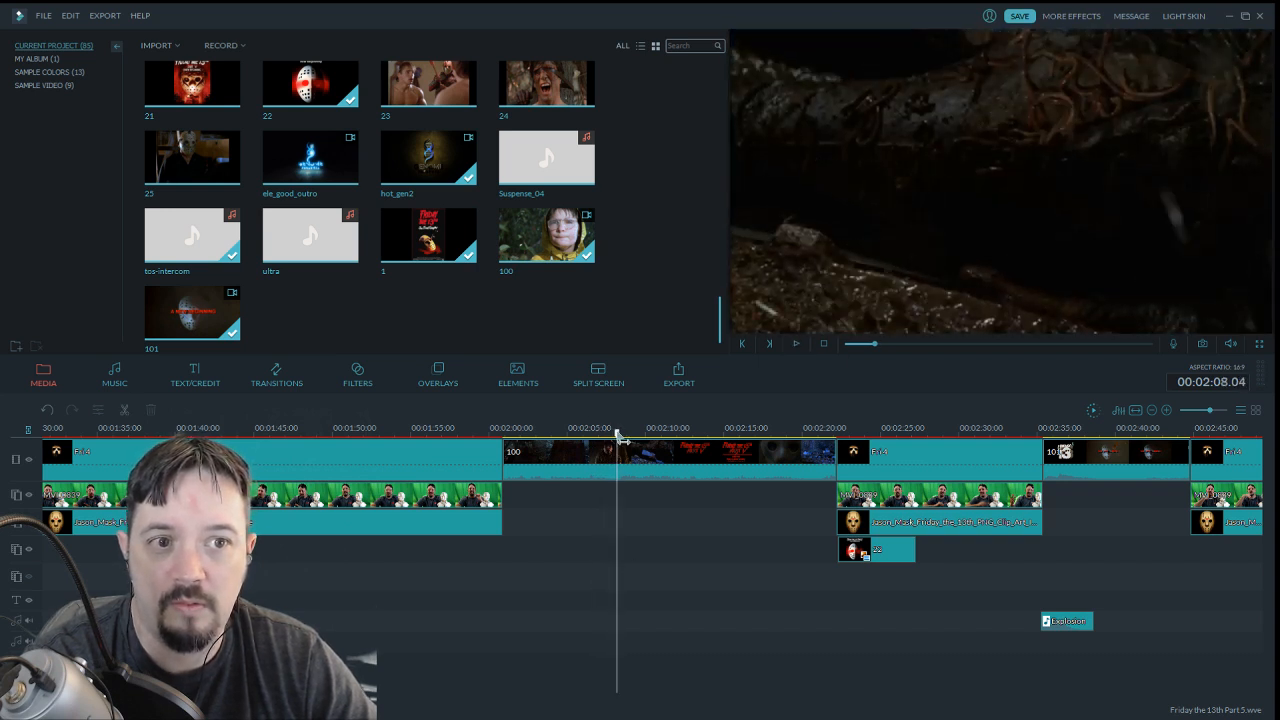
click(615, 434)
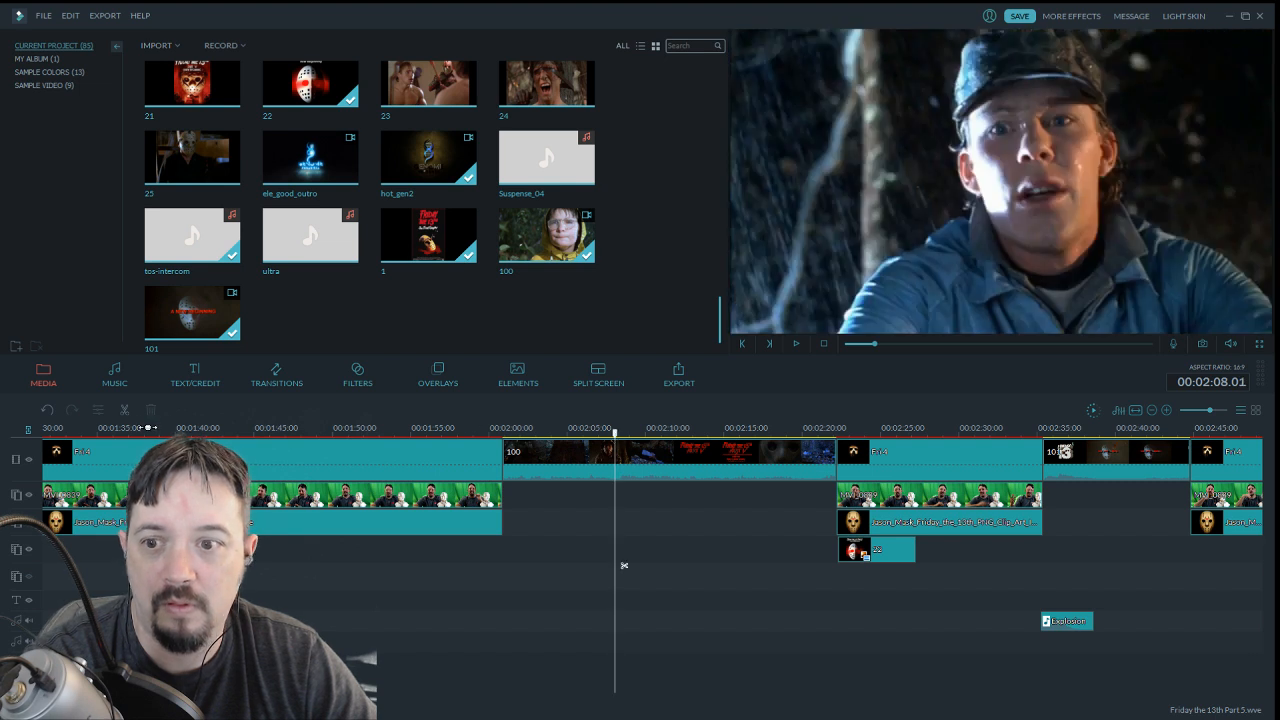
key(ctrl+b)
click(694, 465)
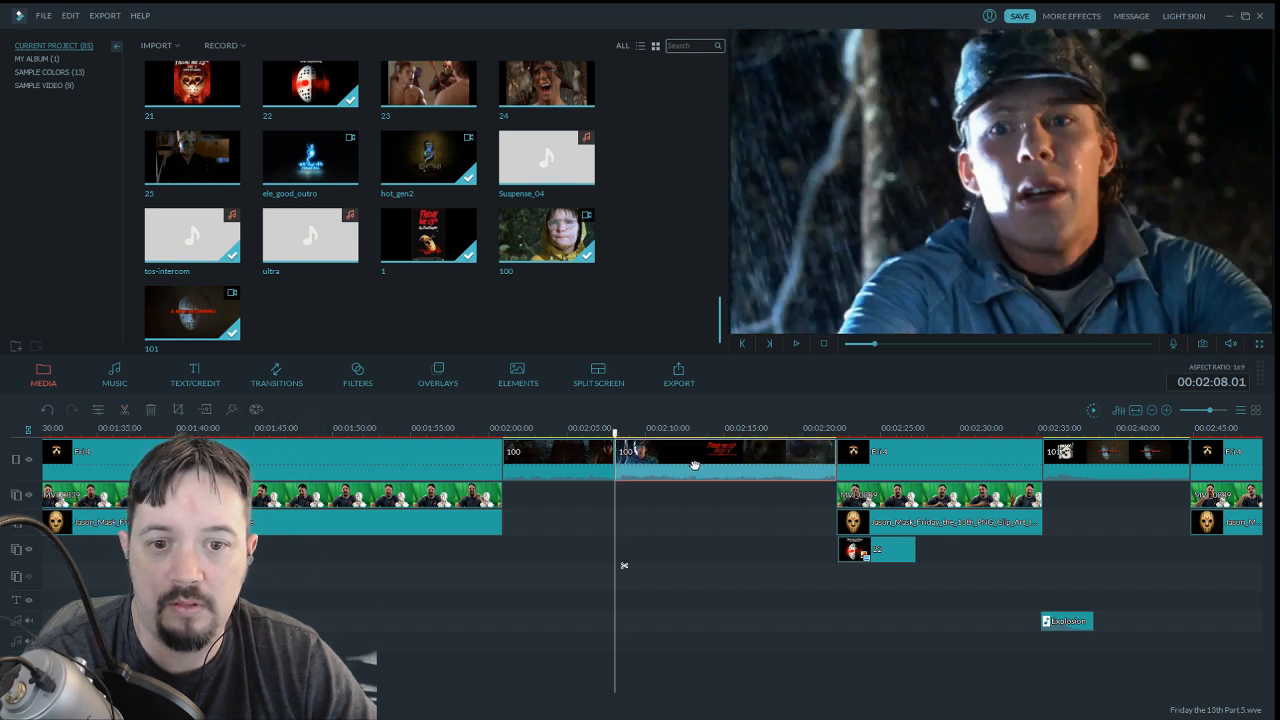
right_click(696, 462)
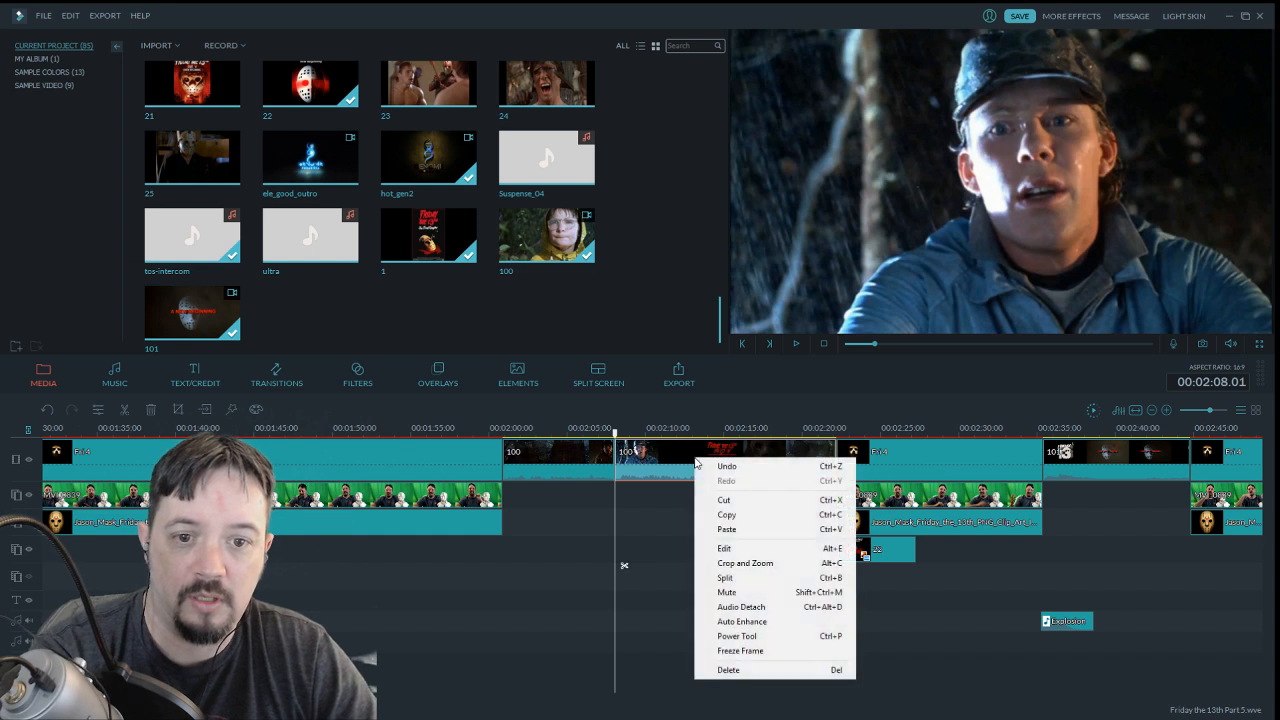
click(748, 501)
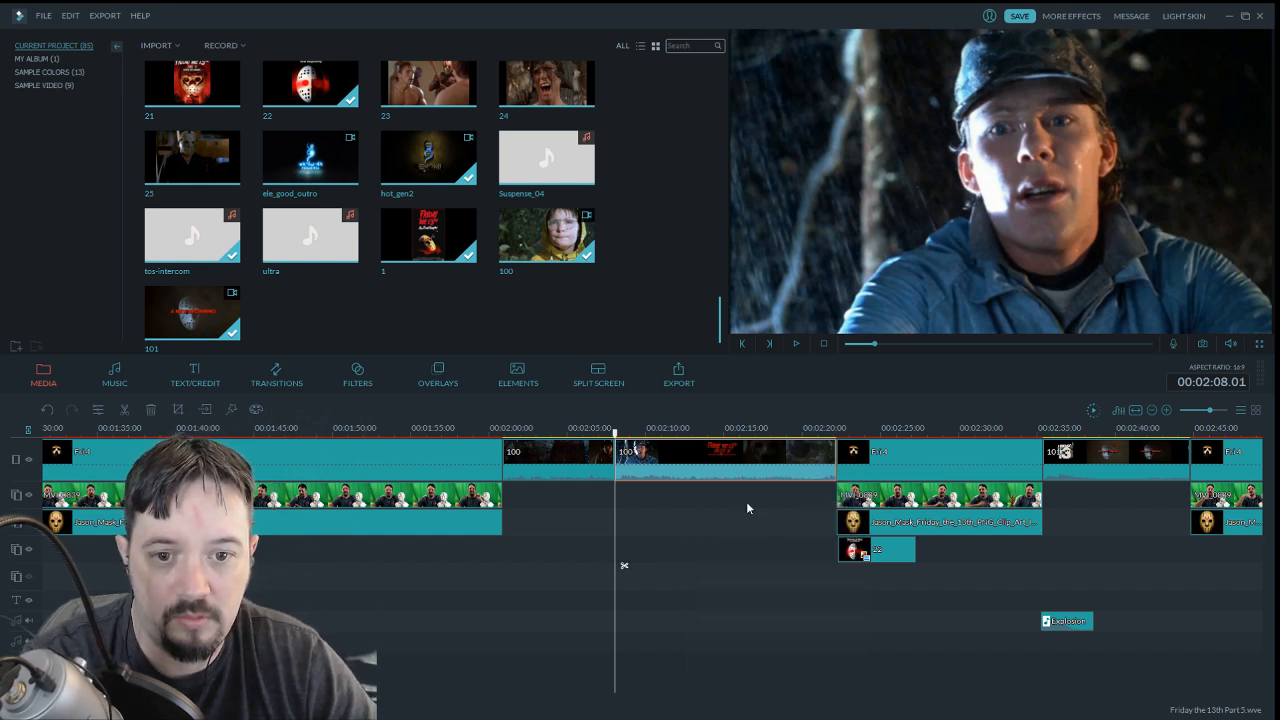
Review the transition from the trimmed clip 100 into the host footage, playing on to the end of title clip 101
drag(510, 442, 504, 444)
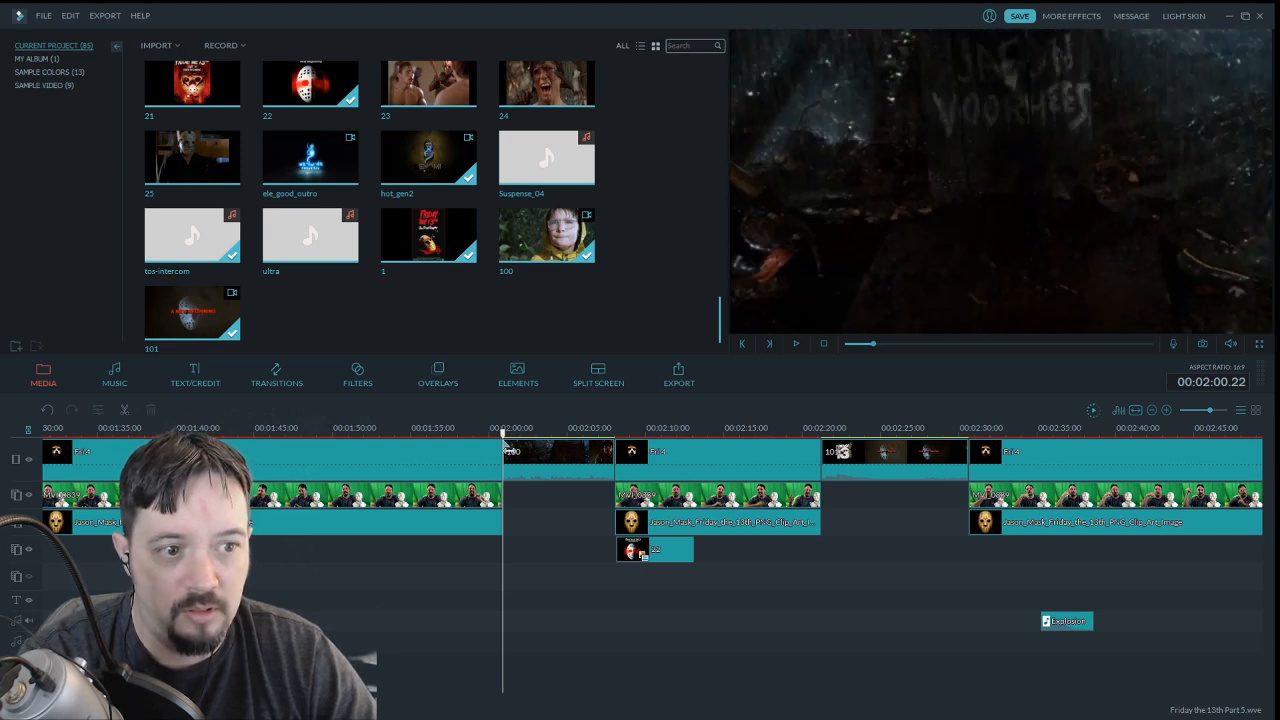
drag(505, 443, 614, 460)
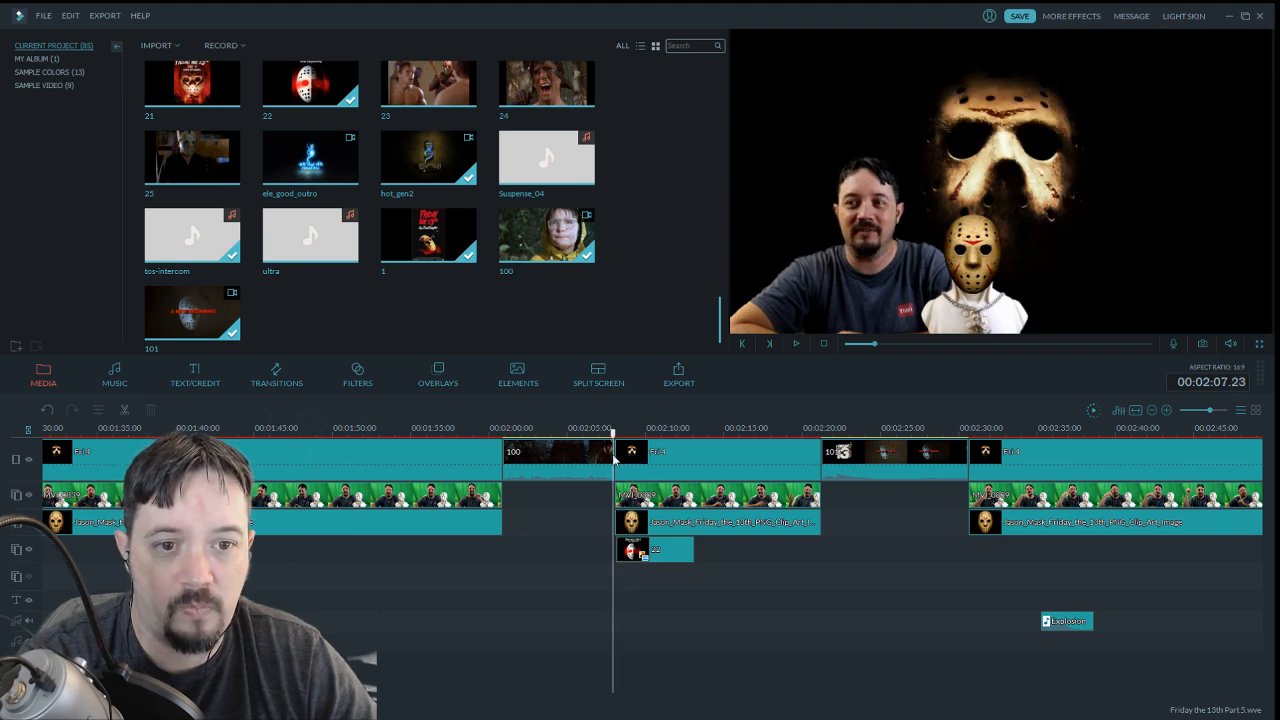
click(796, 343)
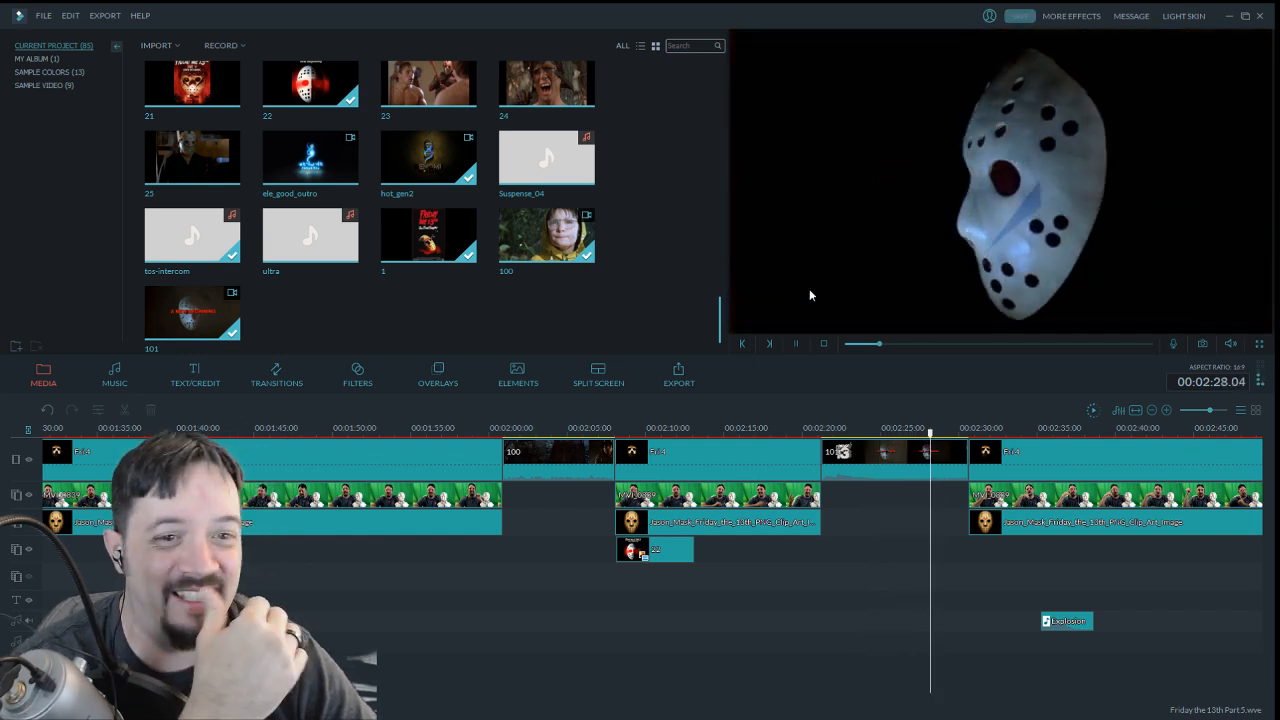
click(796, 345)
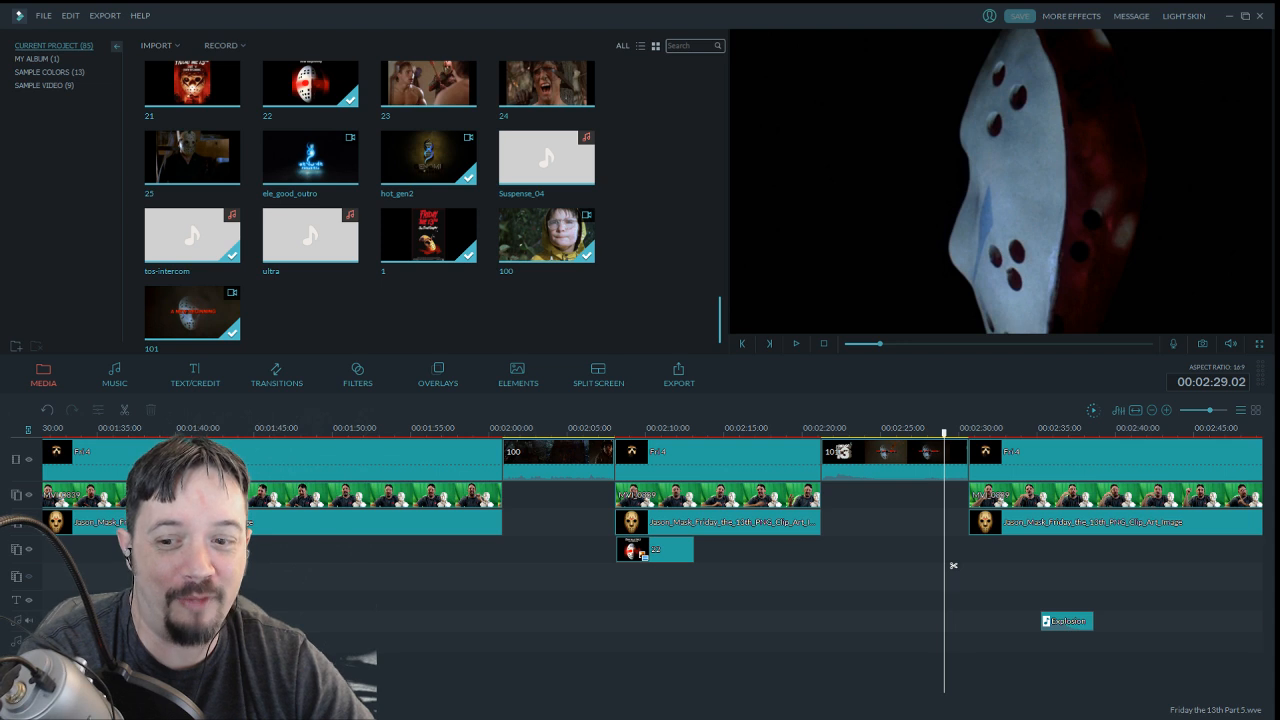
scroll(953, 565, right, 5)
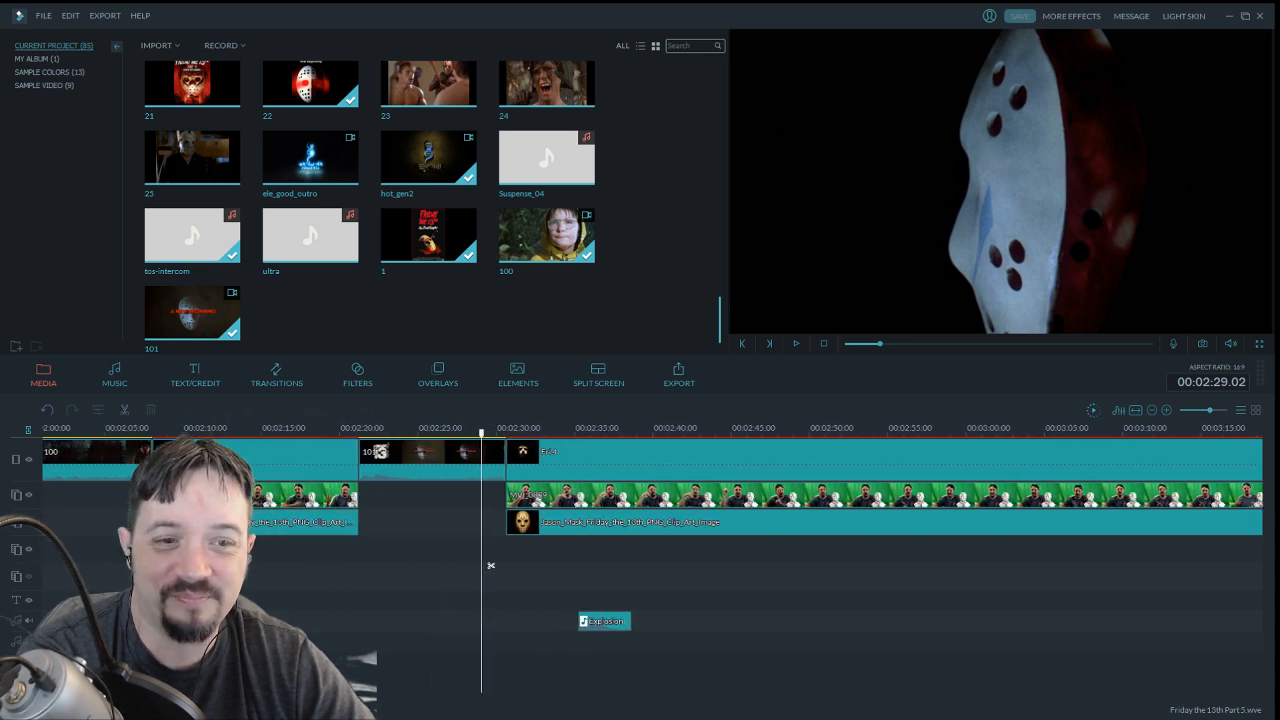
scroll(331, 648, left, 2)
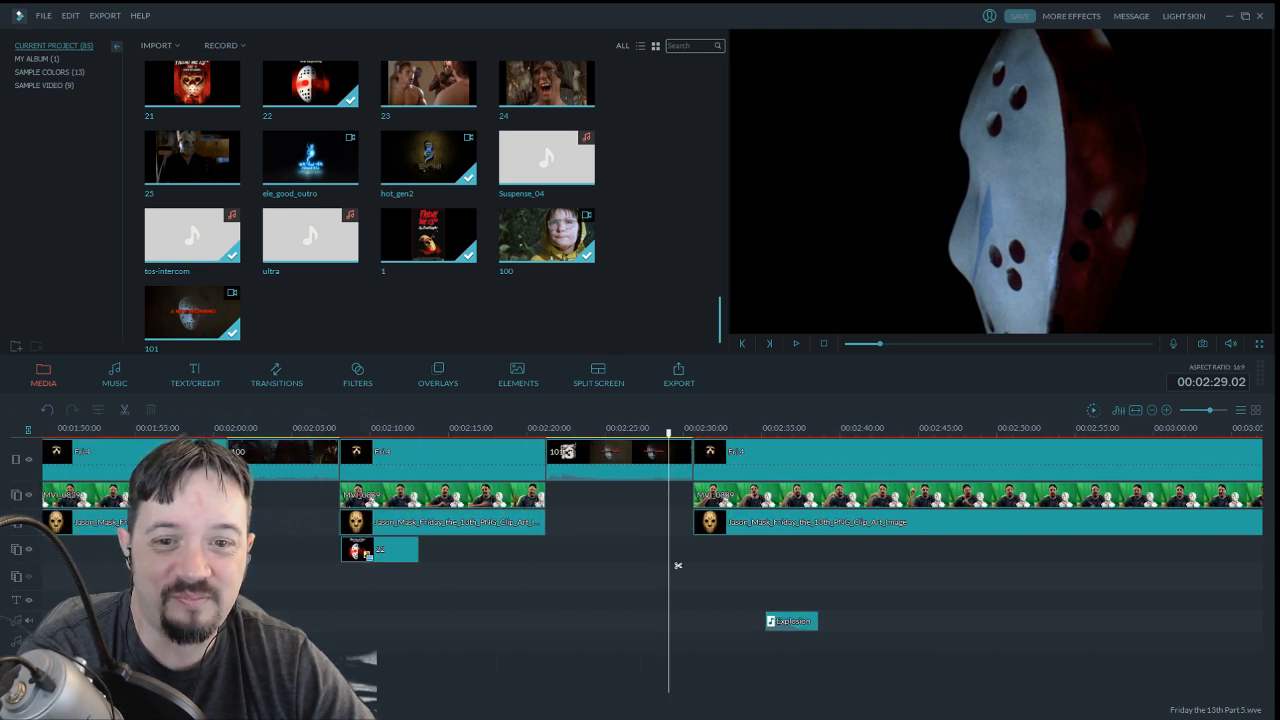
click(797, 345)
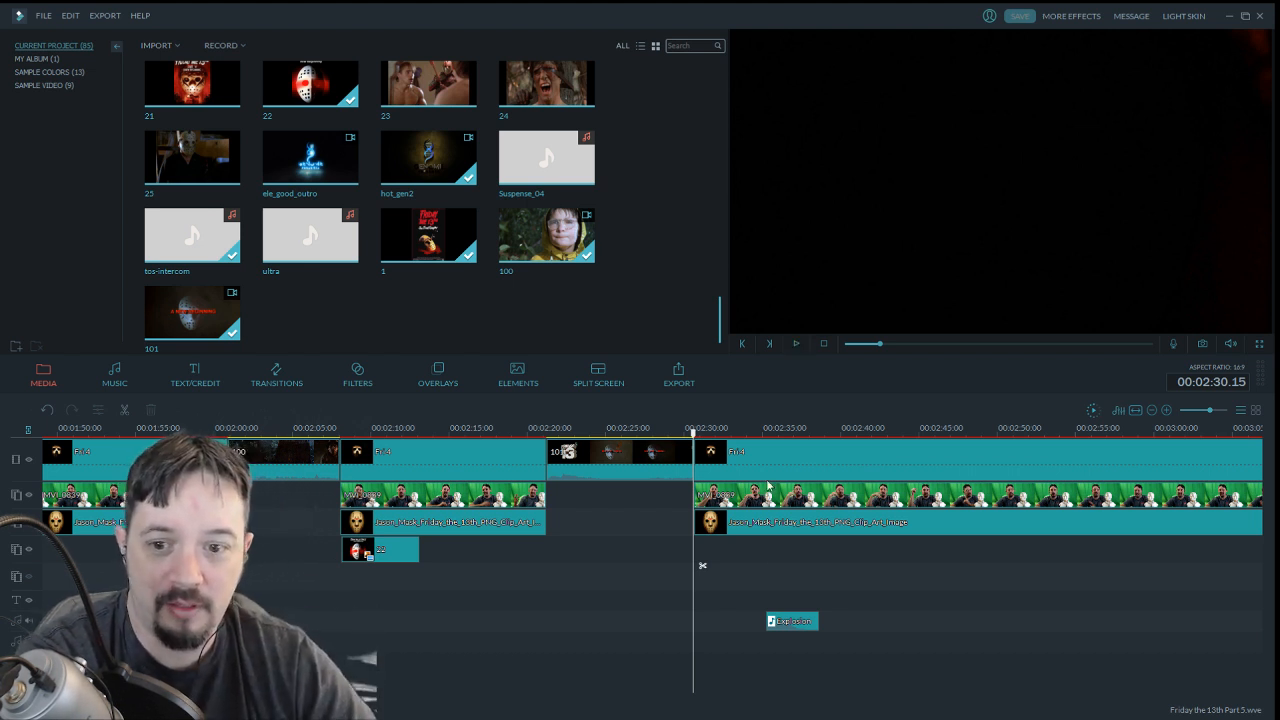
Align picture overlay 22 and the Explosion sound with the start of the host segment at 00:02:08.01
drag(786, 625, 490, 625)
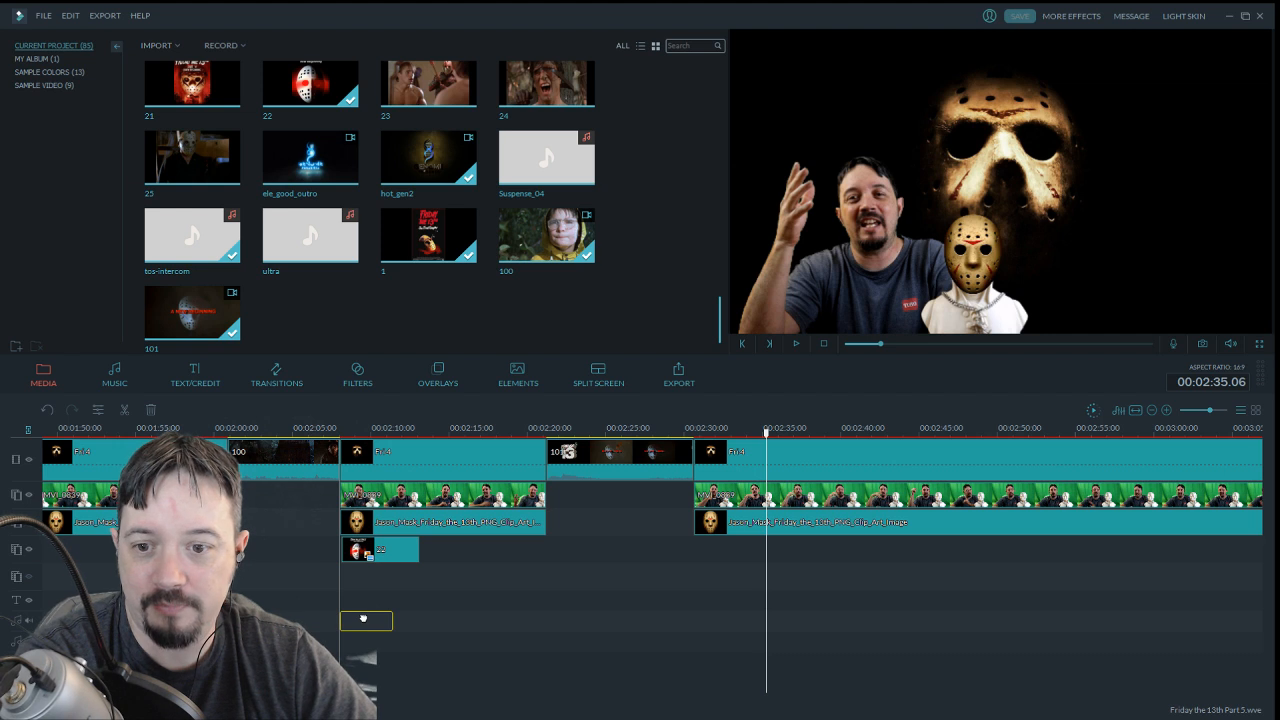
drag(371, 617, 371, 618)
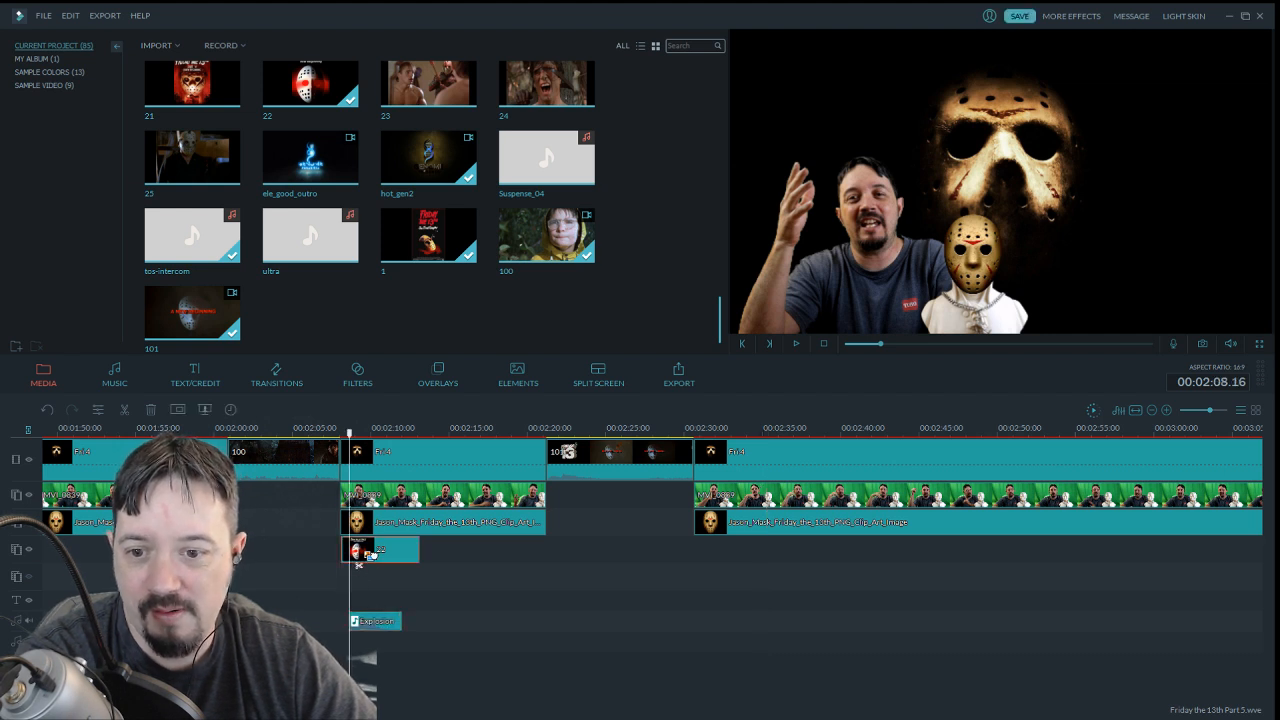
drag(372, 555, 378, 551)
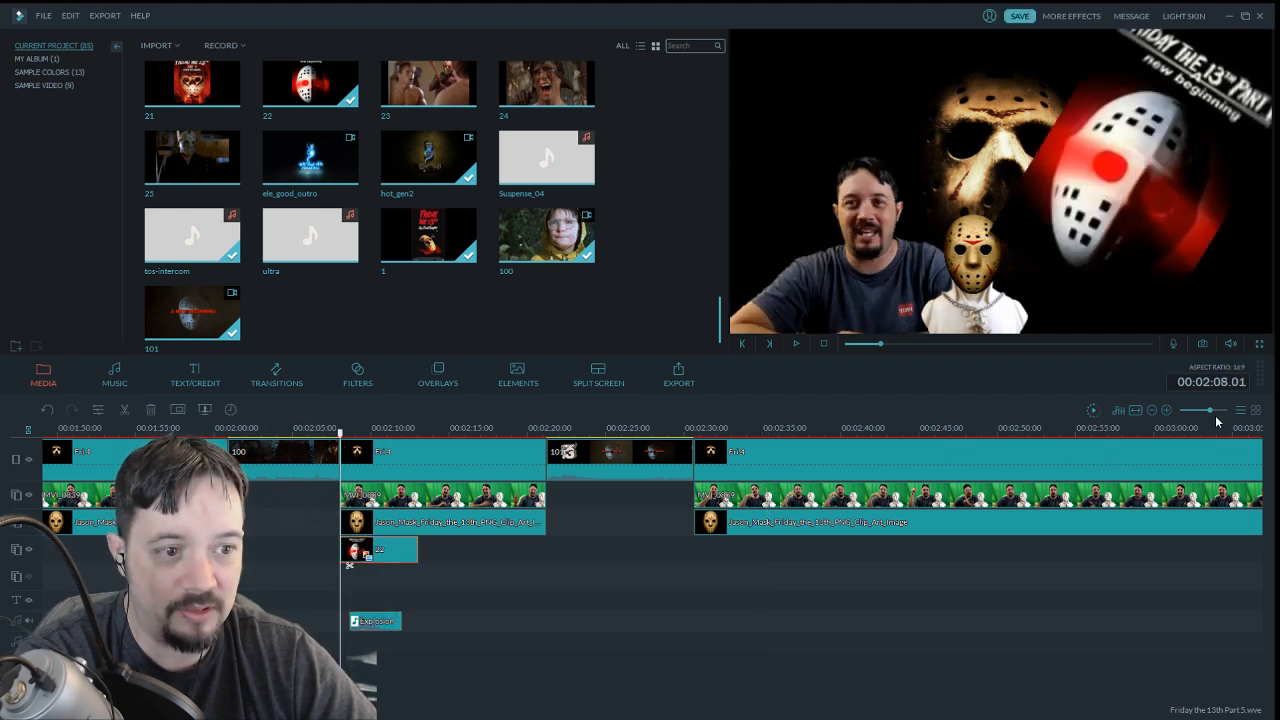
click(1214, 410)
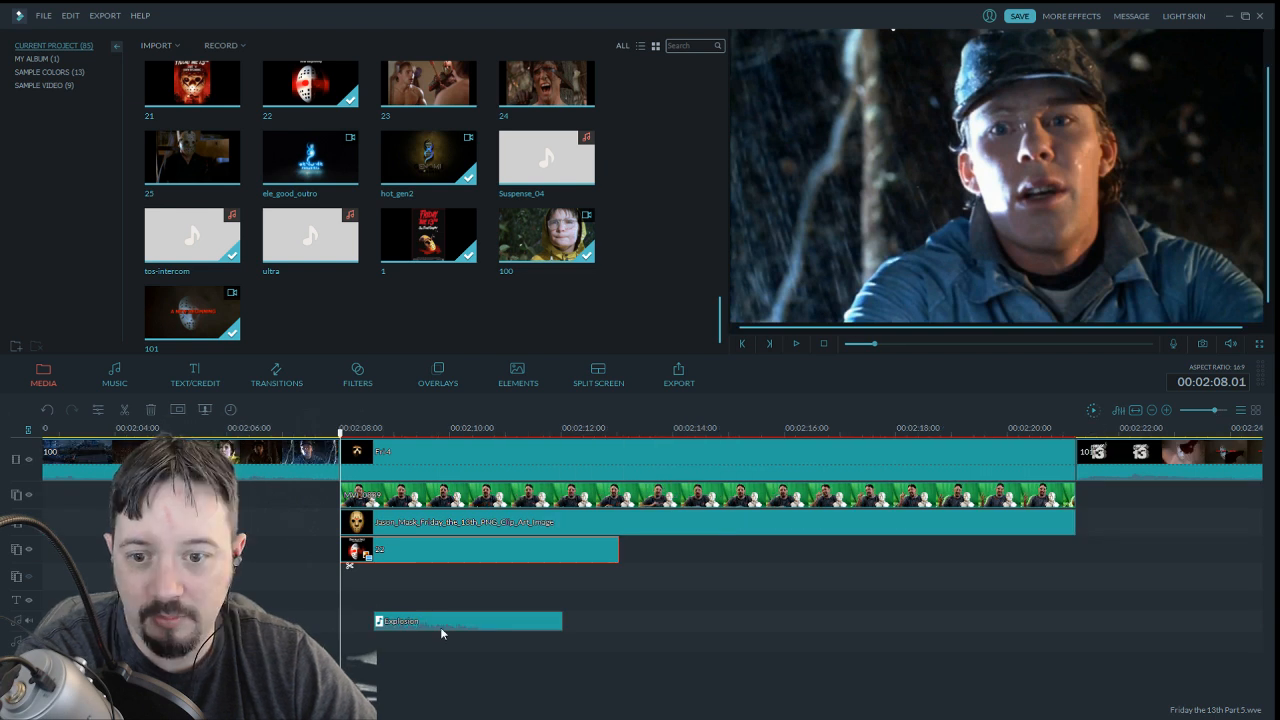
drag(440, 627, 407, 627)
click(1208, 412)
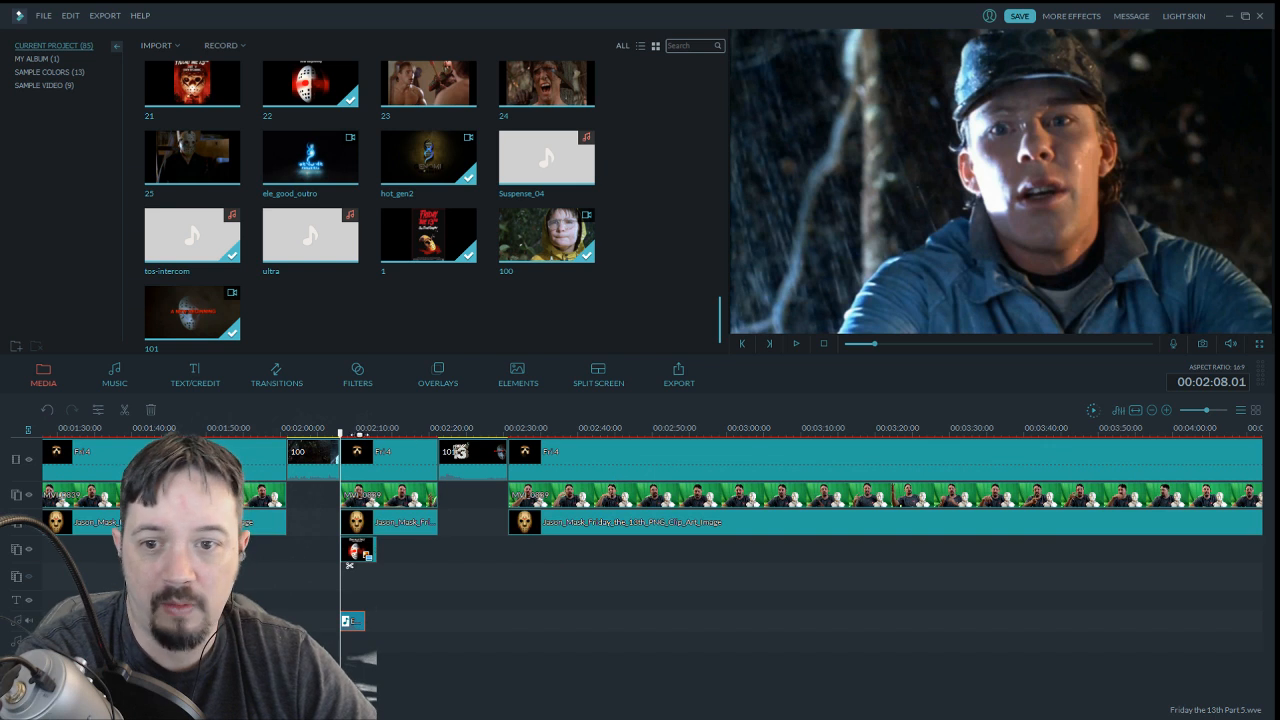
Play the end of title clip 101 into the host footage and give the clip an audio fade-out of about 2.08 s
drag(343, 440, 486, 432)
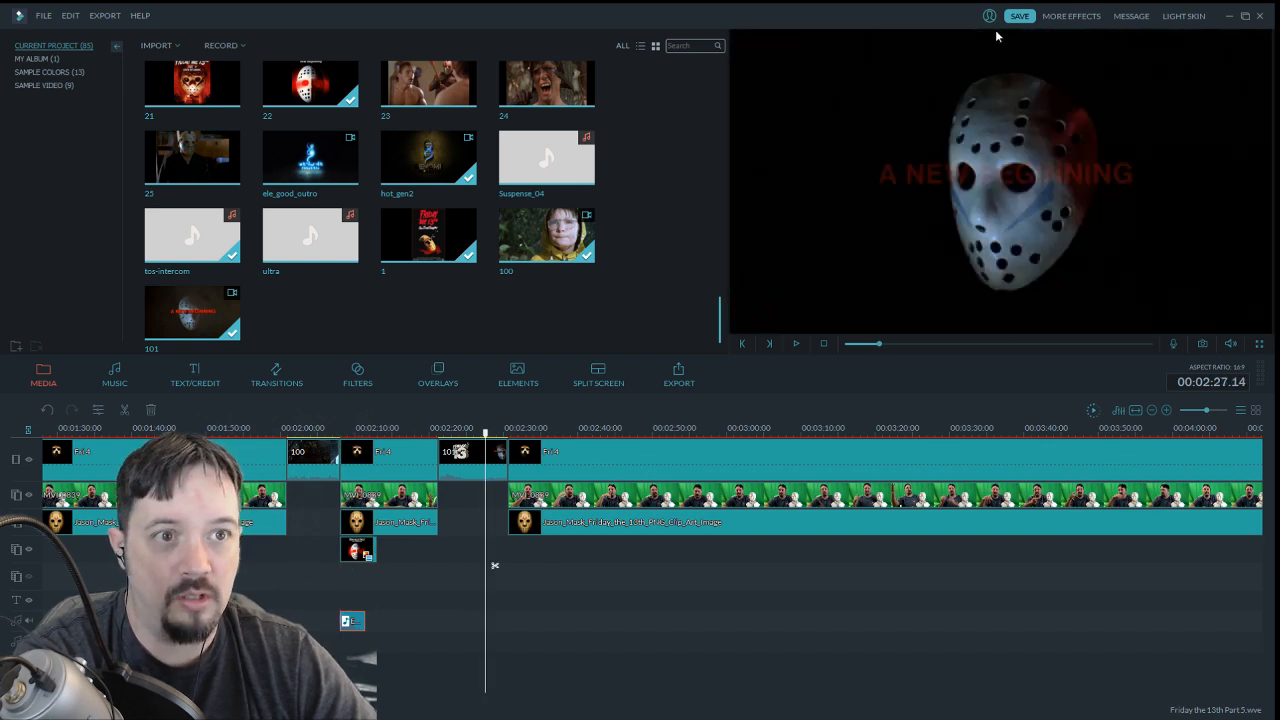
click(798, 343)
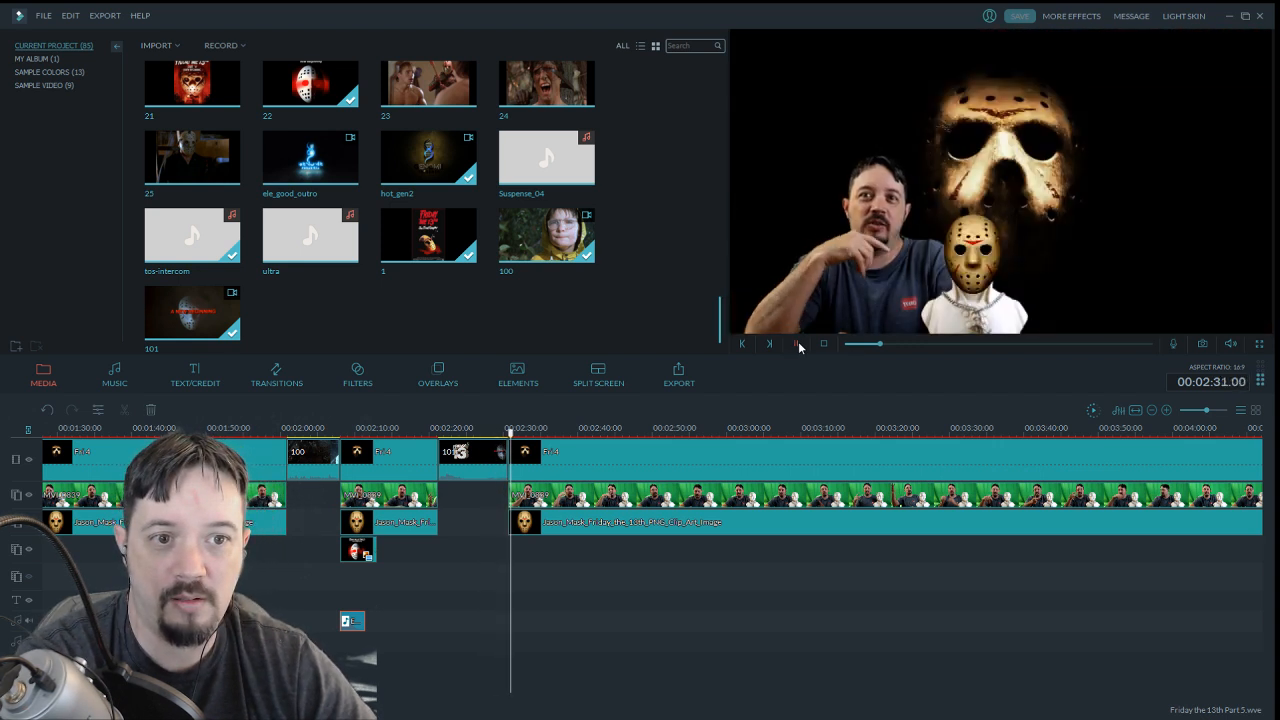
click(798, 344)
double_click(494, 465)
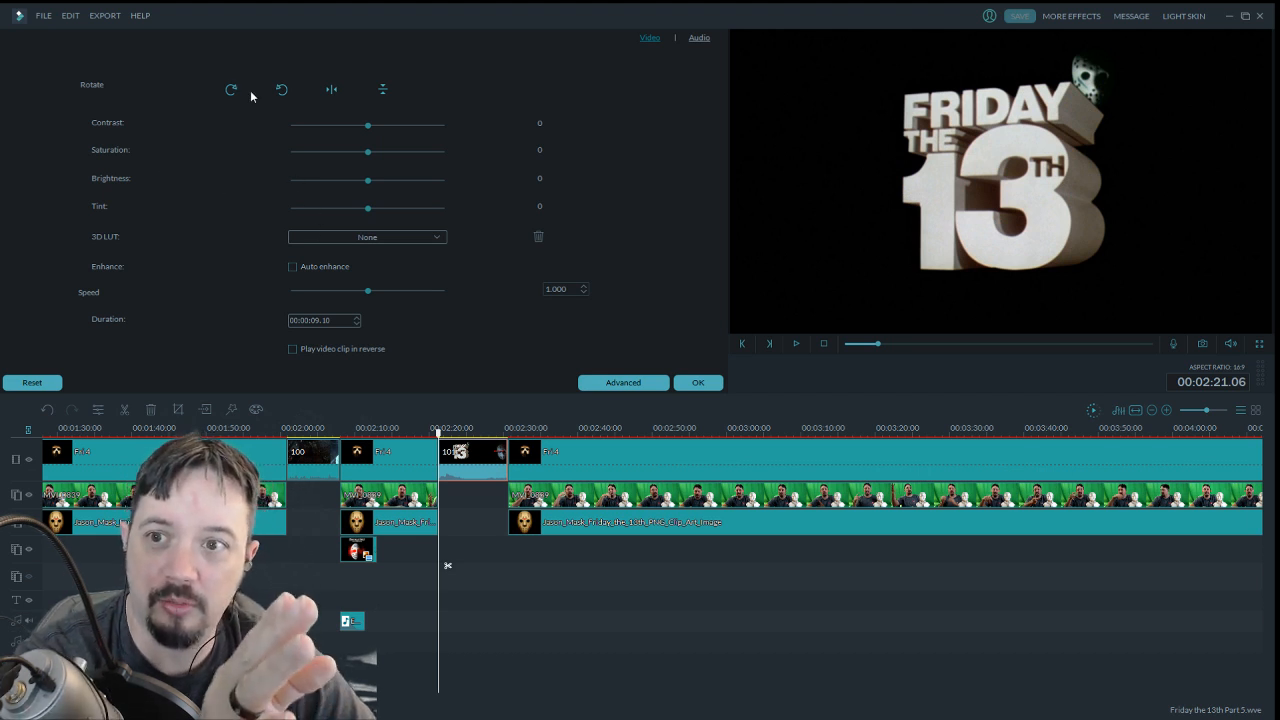
click(699, 39)
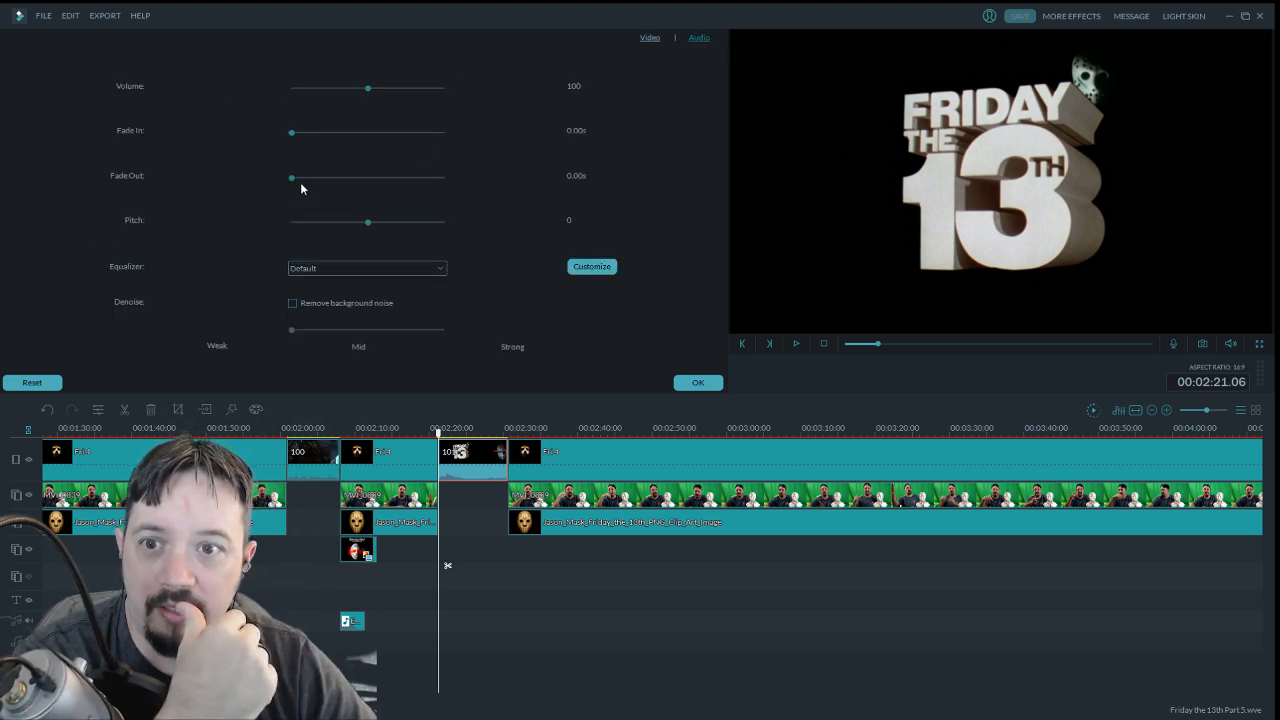
drag(294, 178, 349, 178)
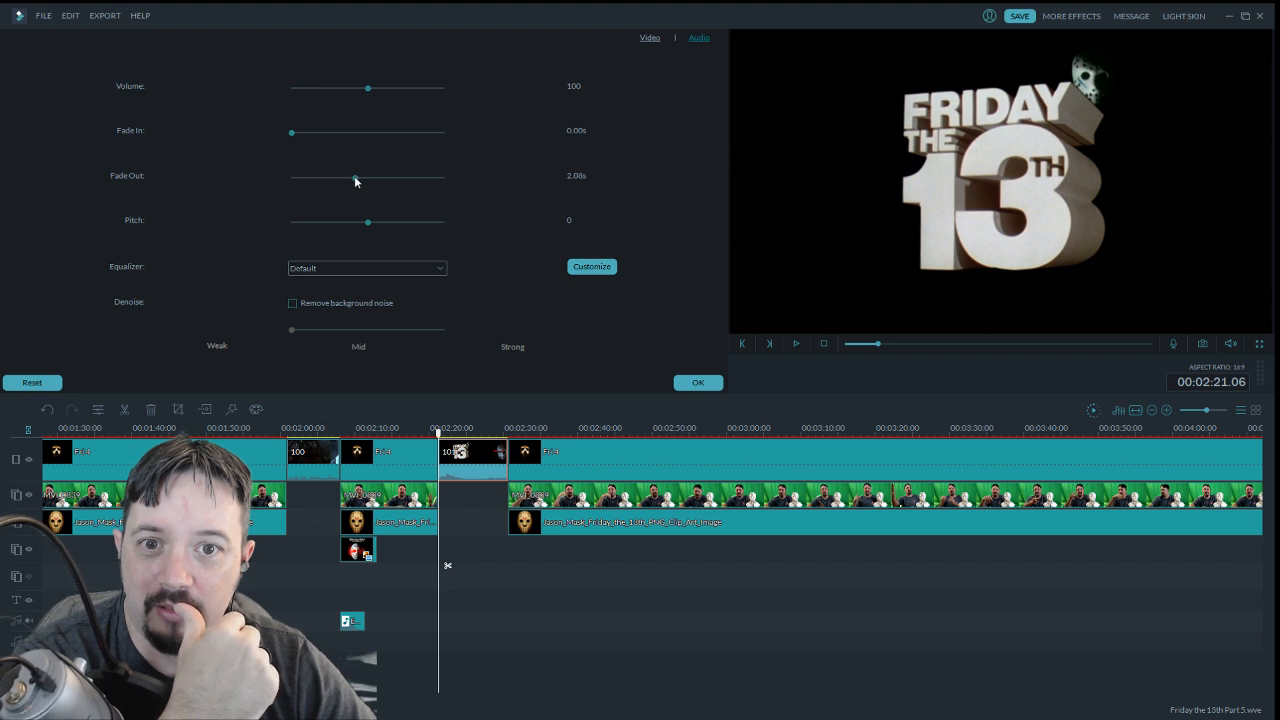
click(697, 383)
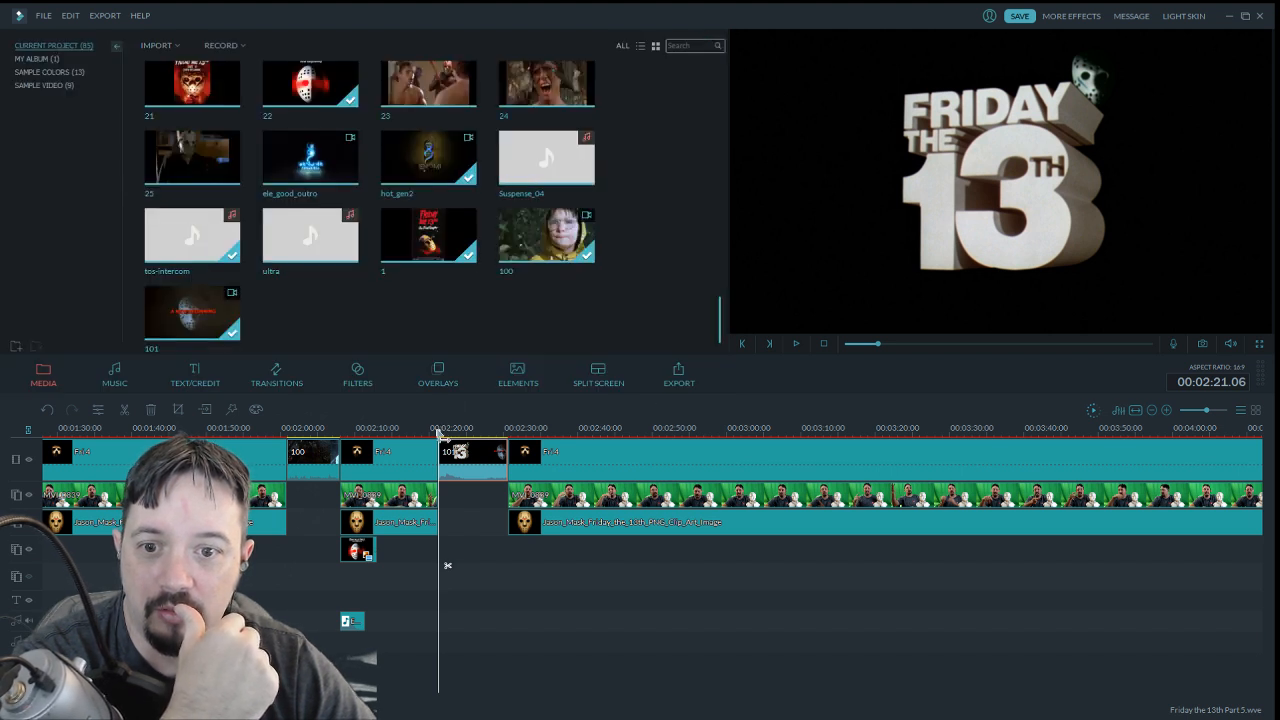
Review the faded end of clip 101 and the opening of the host segment that follows it
drag(437, 432, 493, 431)
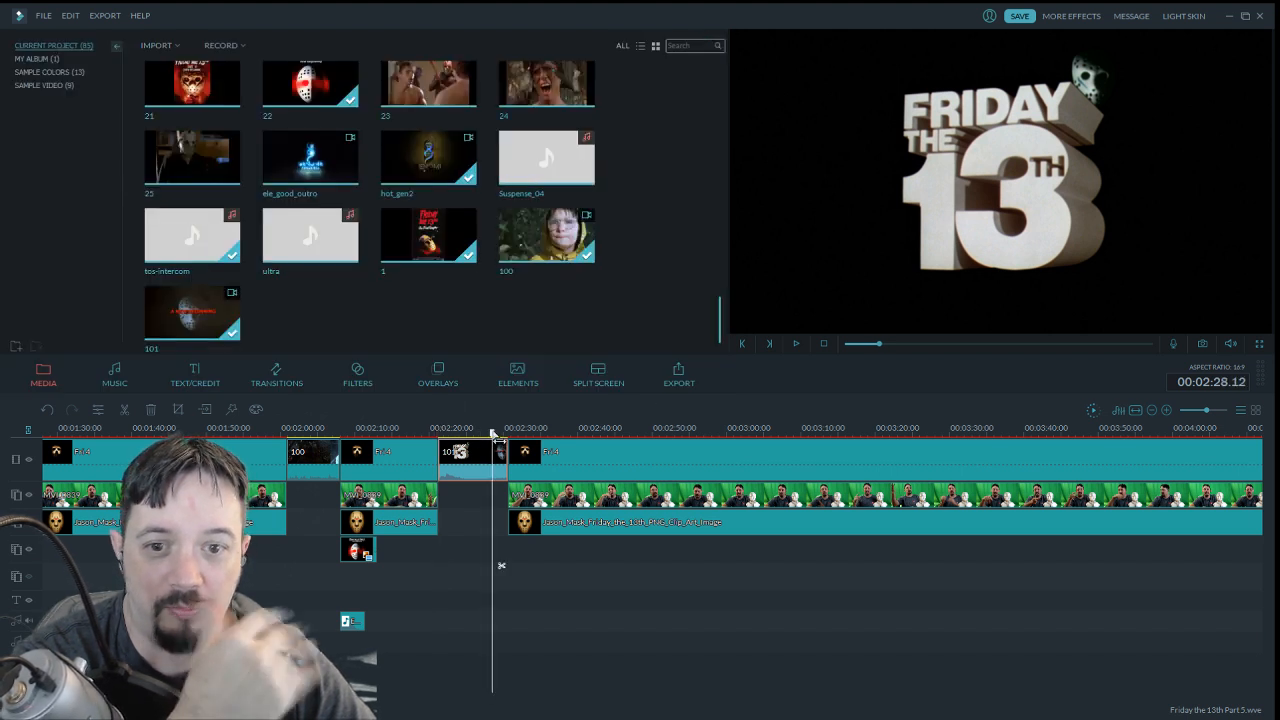
click(795, 345)
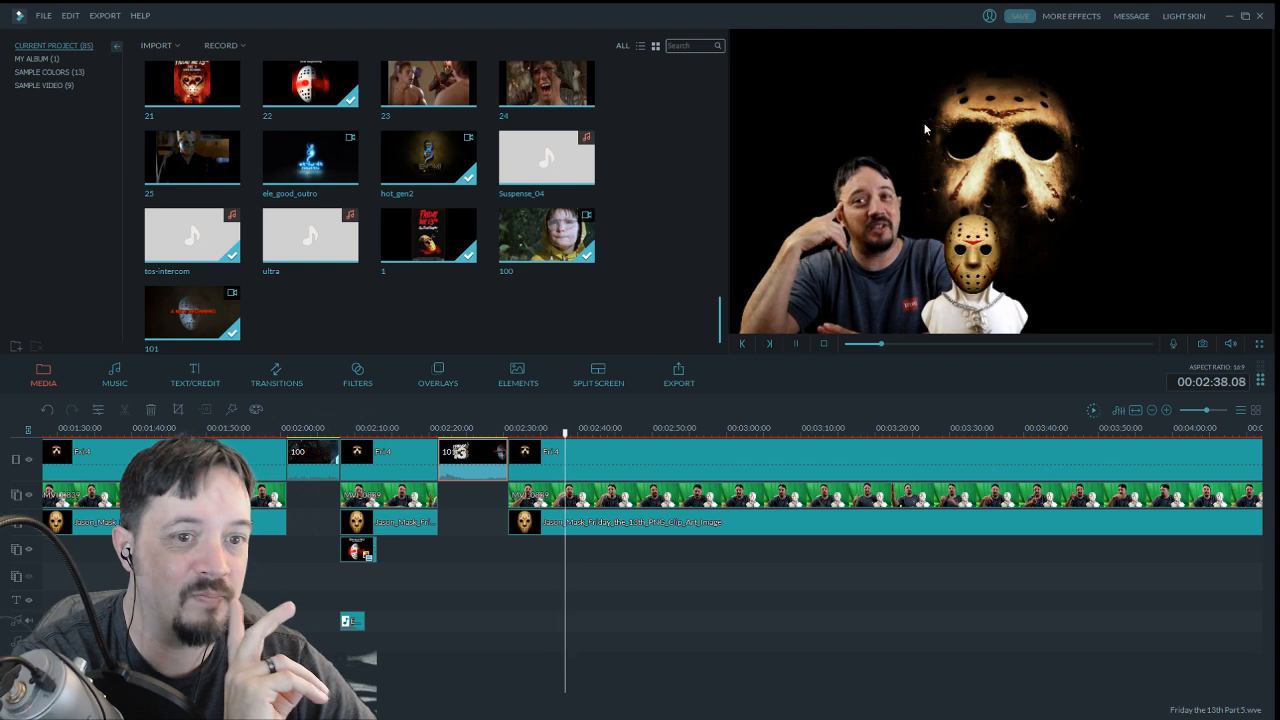
click(797, 343)
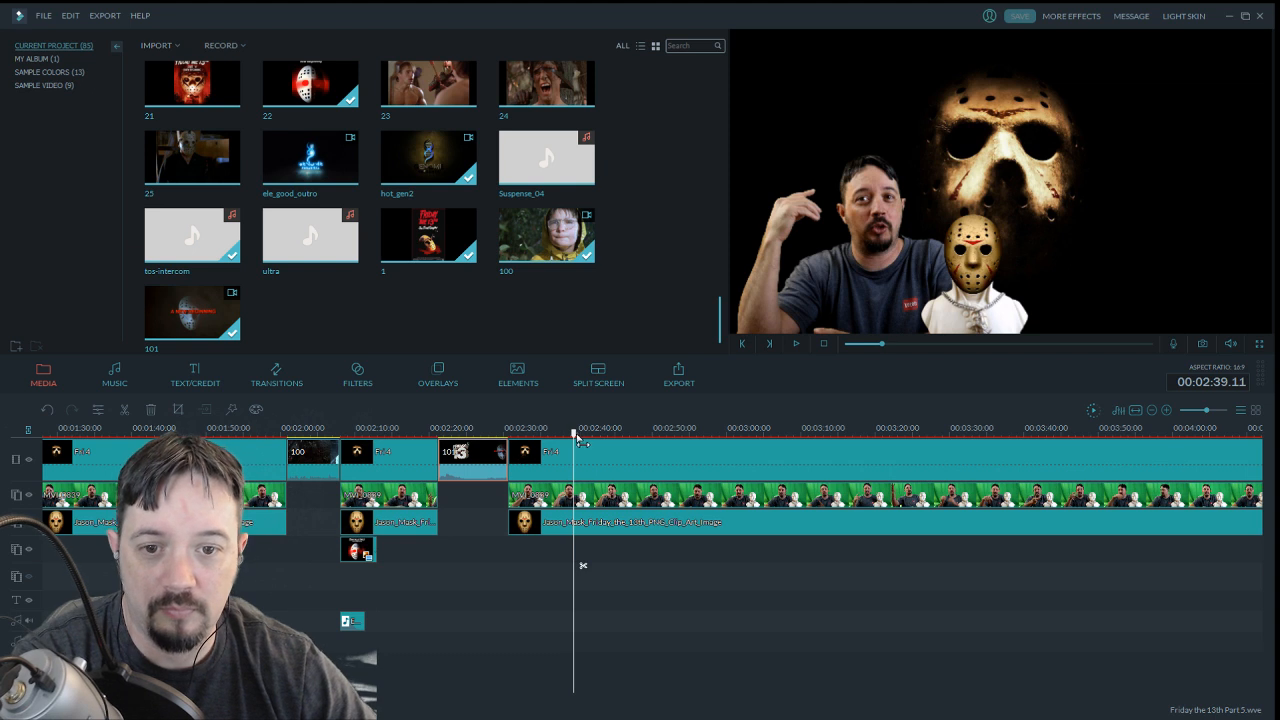
drag(578, 440, 509, 437)
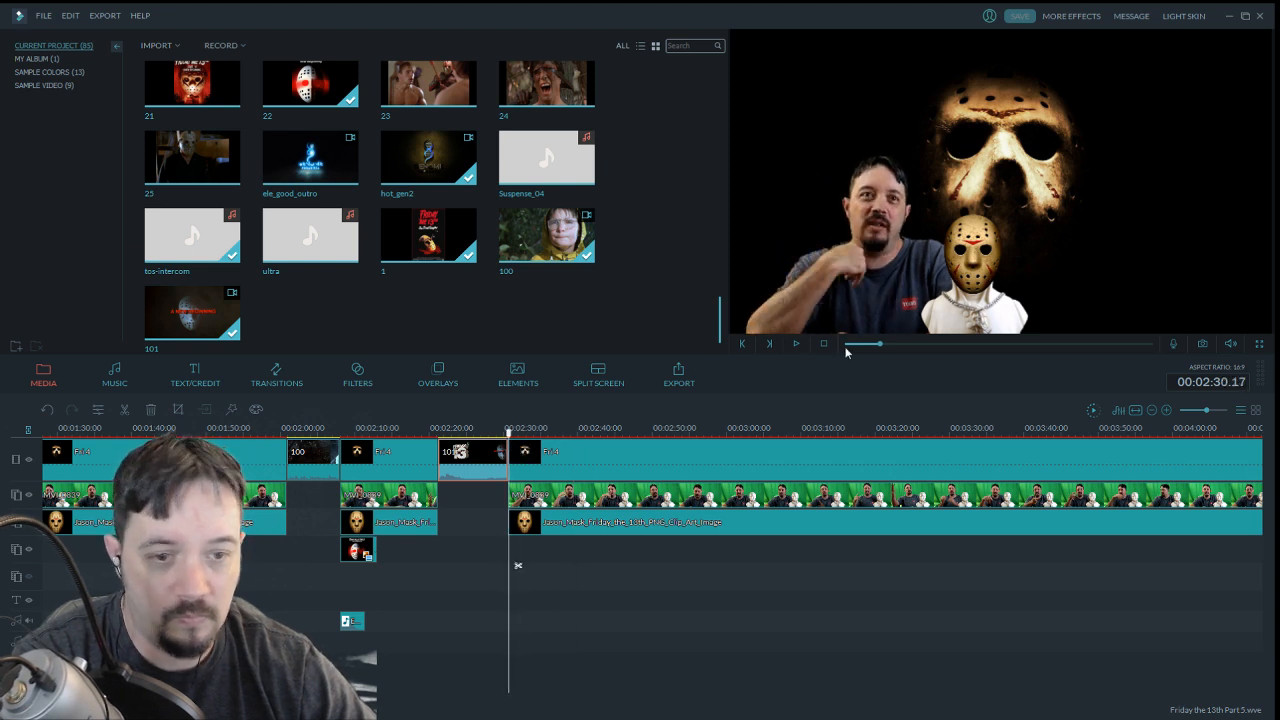
click(797, 345)
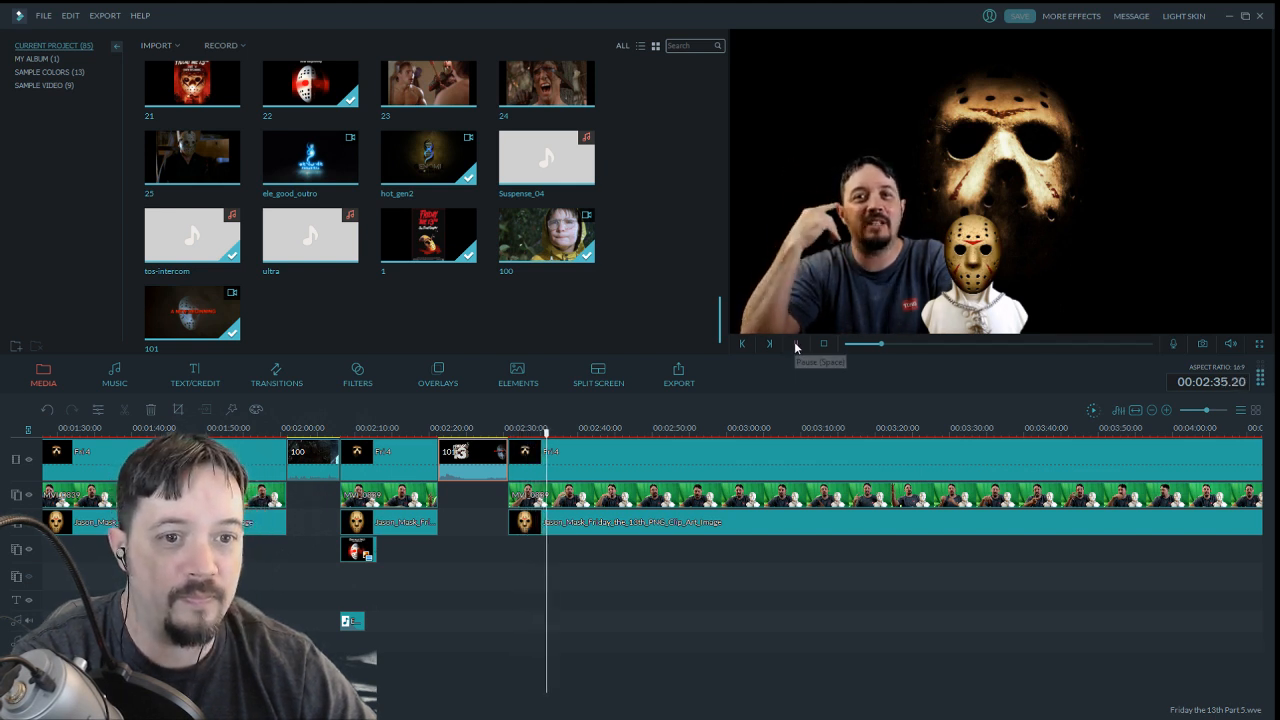
click(797, 345)
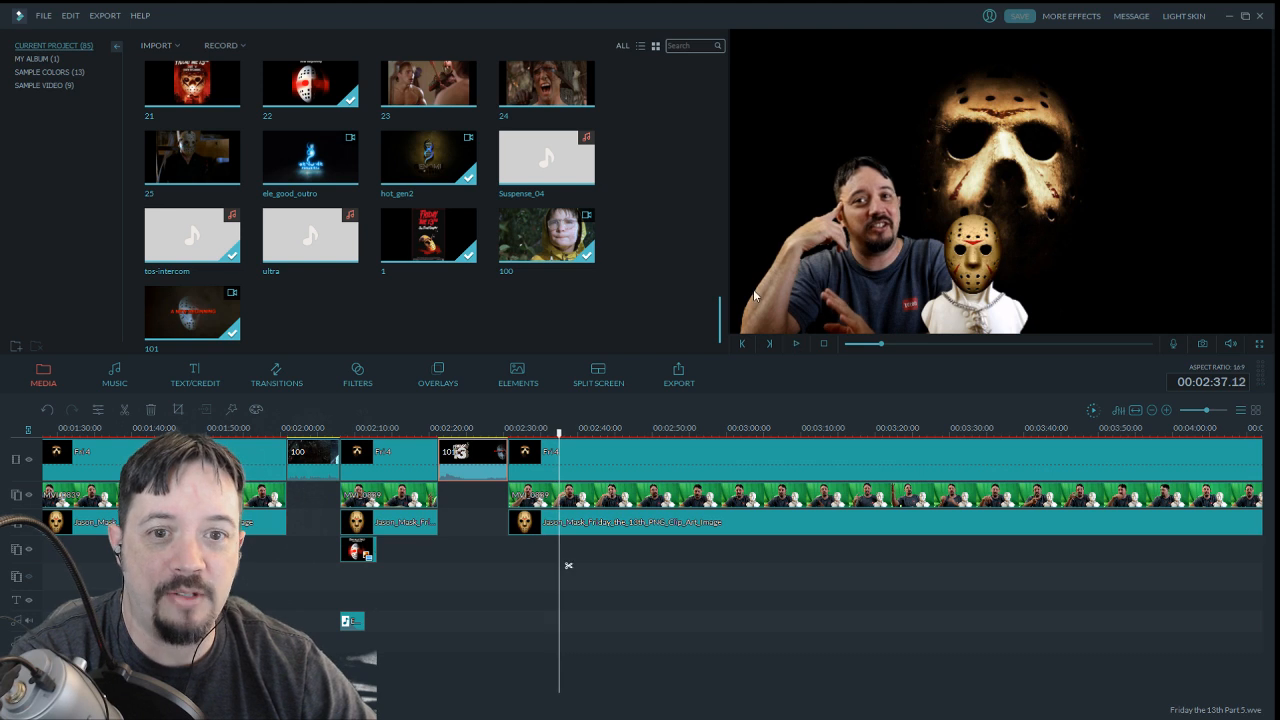
Play through the host segment after clip 101 and split the host footage, background and mask tracks at 00:03:03.04
drag(720, 343, 726, 55)
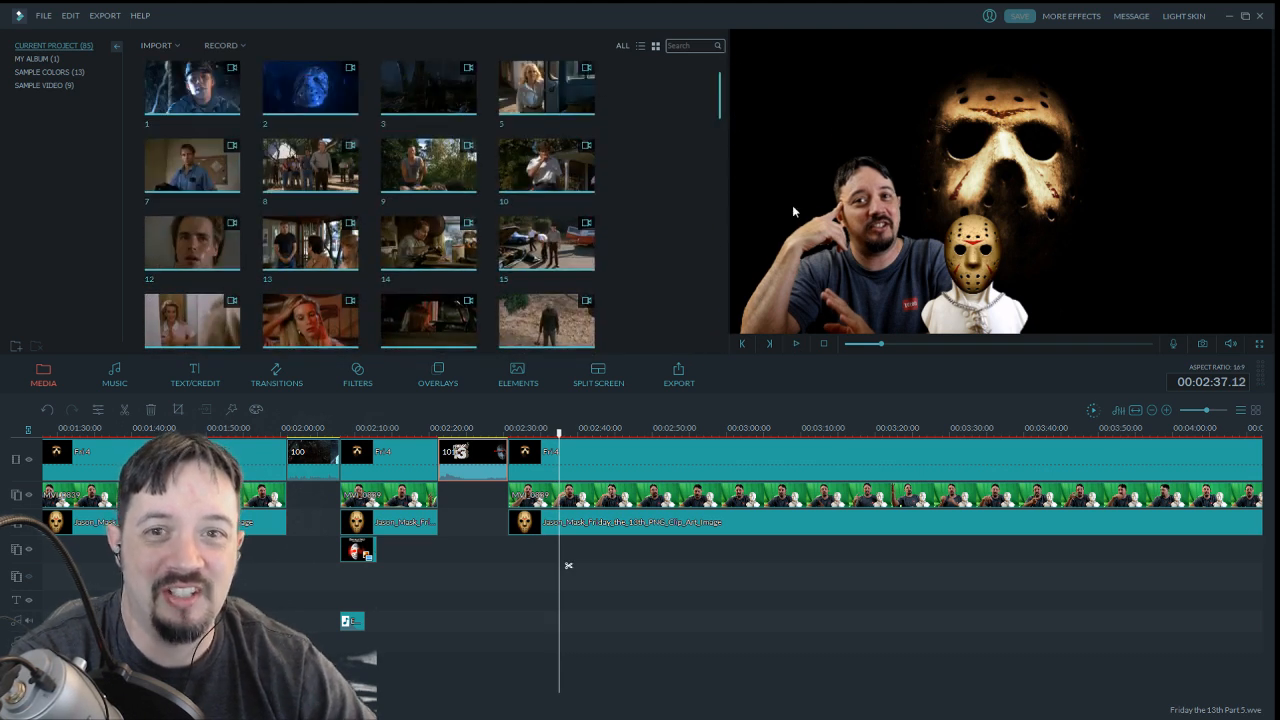
click(795, 345)
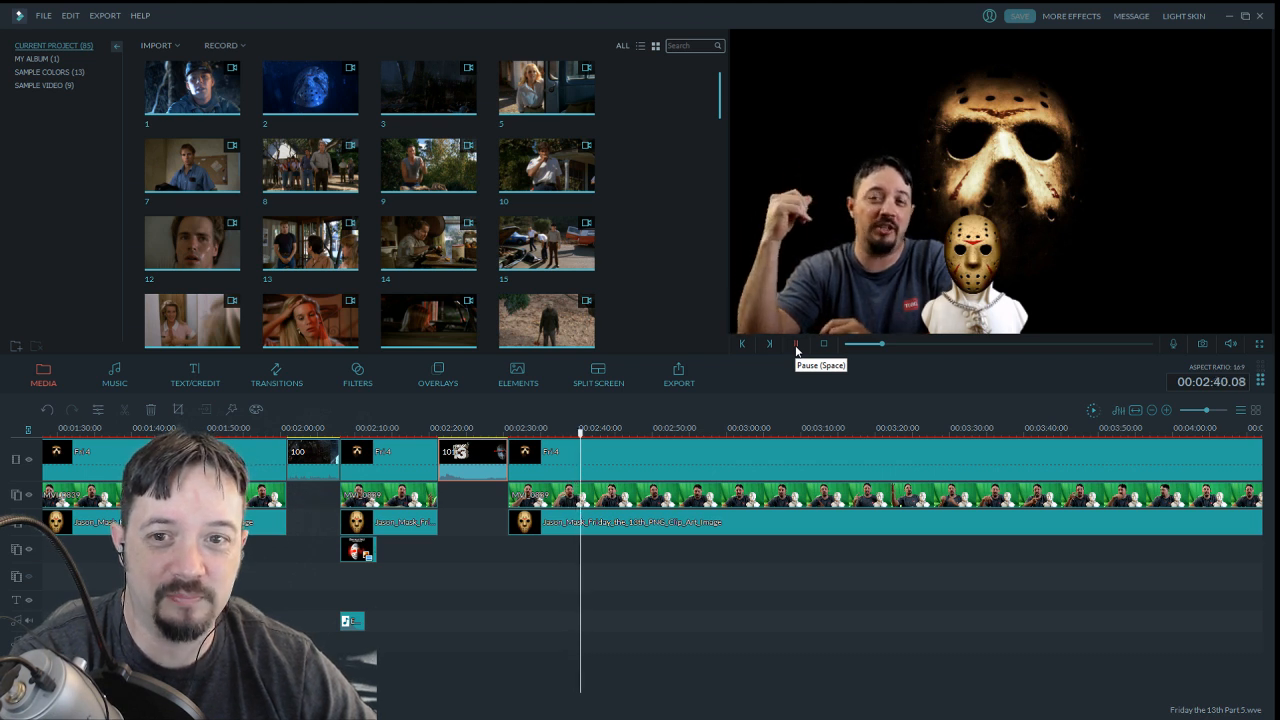
click(795, 345)
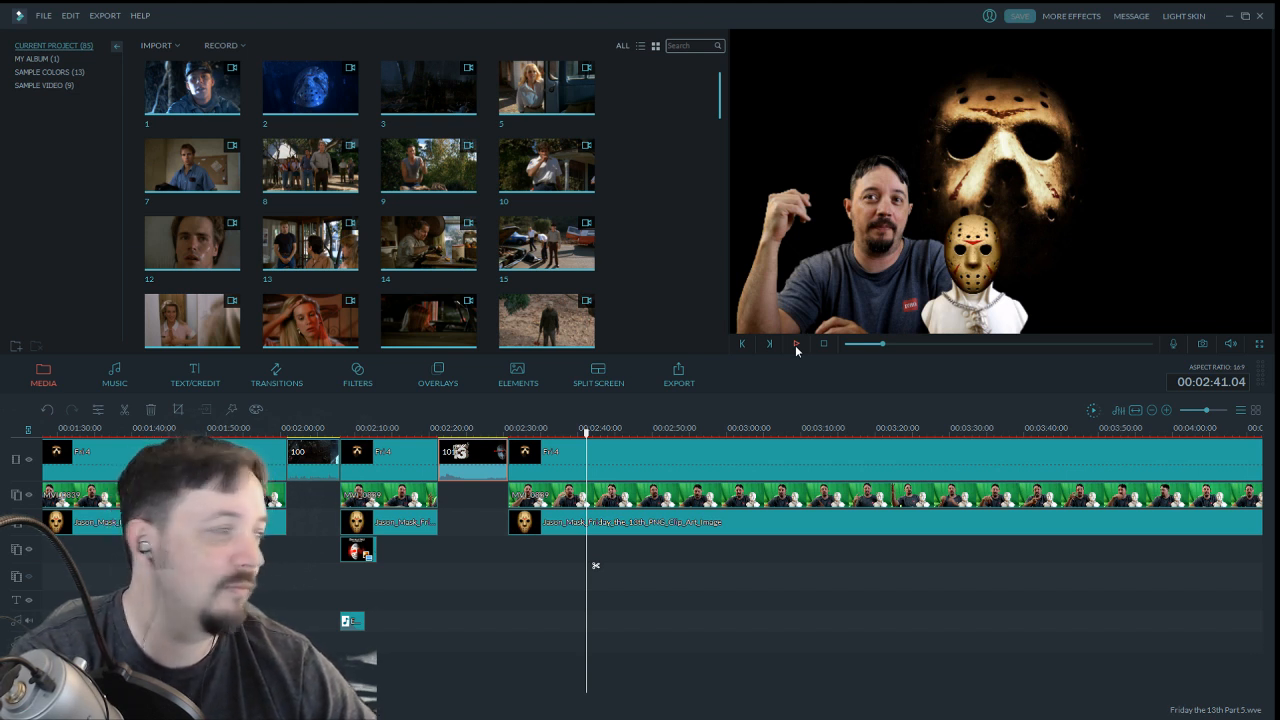
click(796, 343)
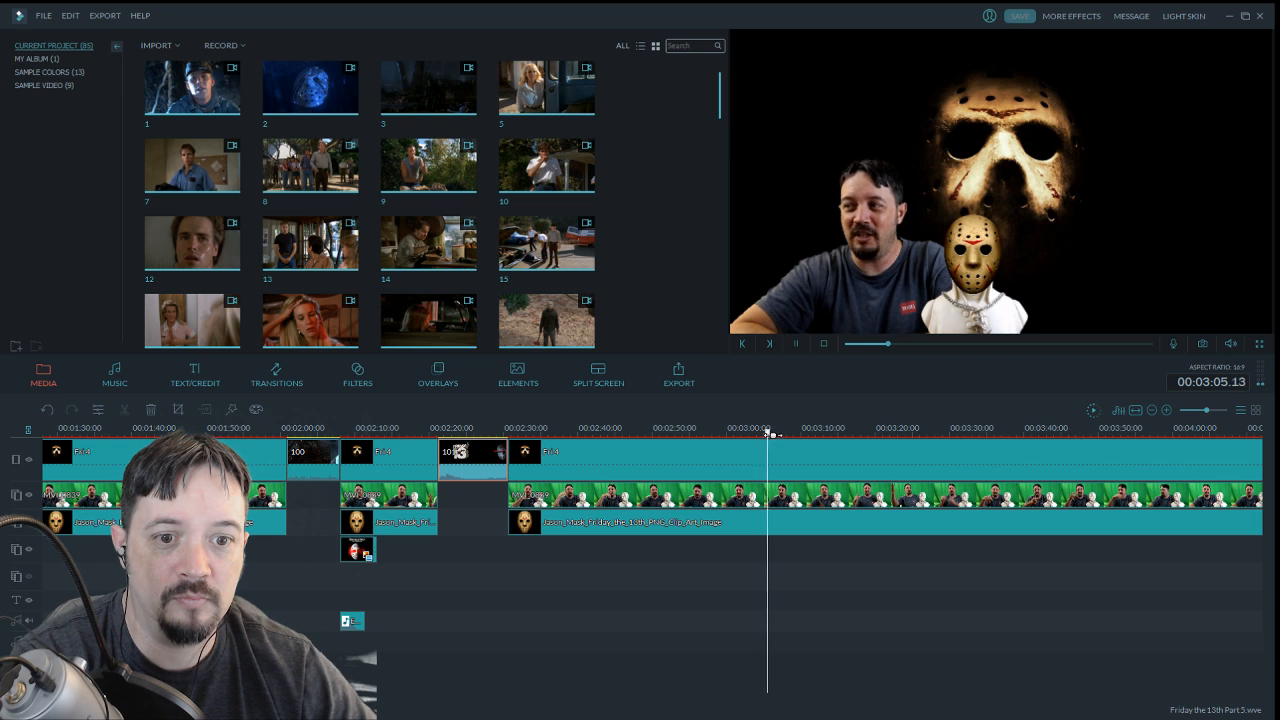
drag(773, 437, 716, 433)
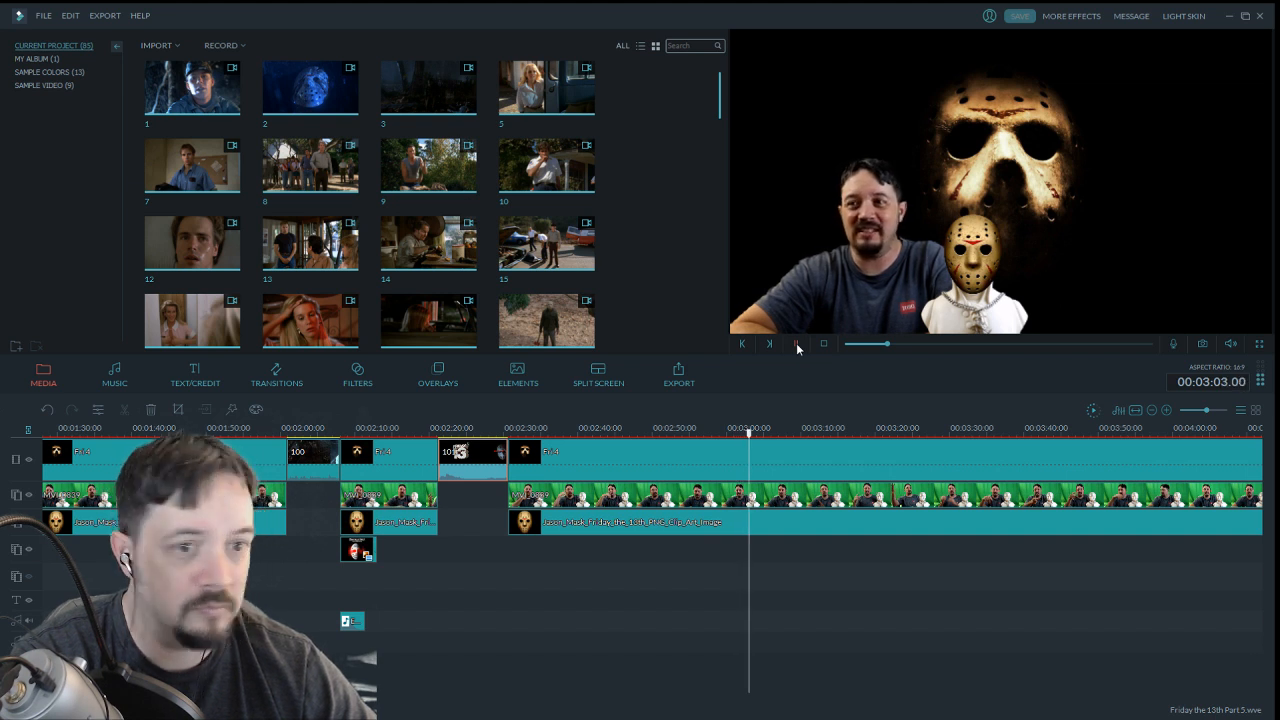
click(796, 344)
click(124, 410)
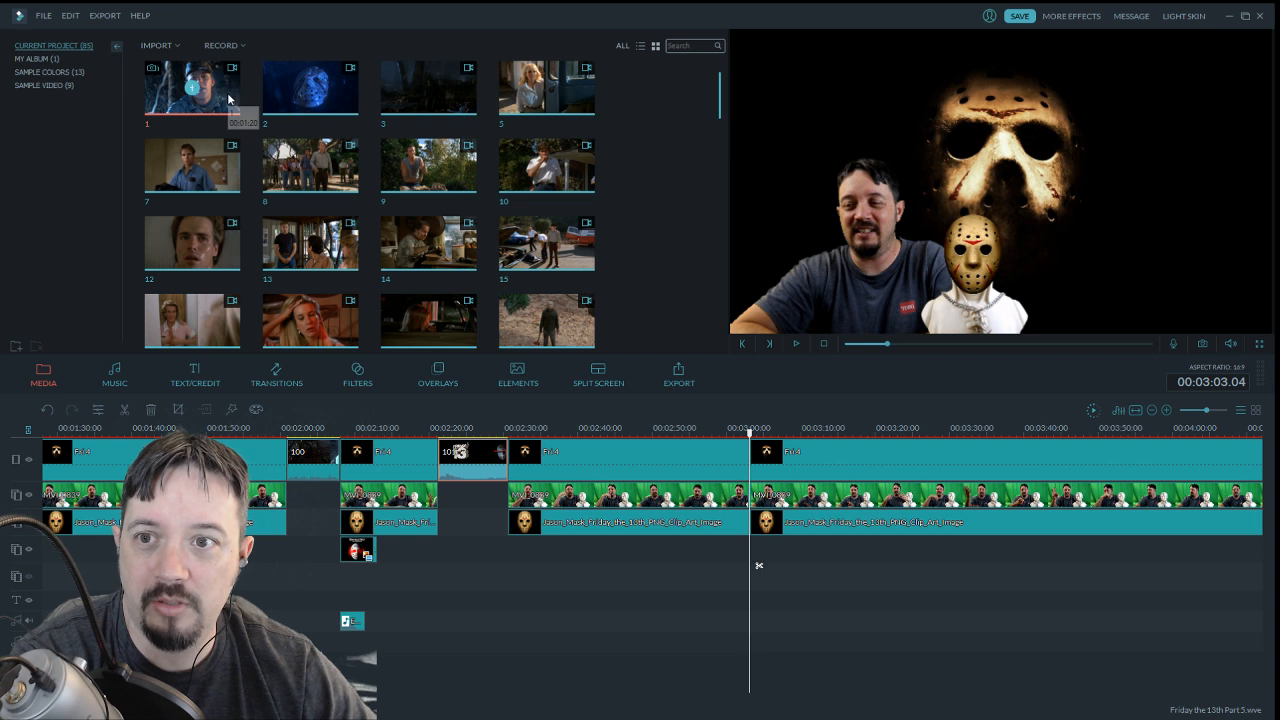
Preview movie clip 2 and insert it into the main video track at the 00:03:03.04 split
click(327, 97)
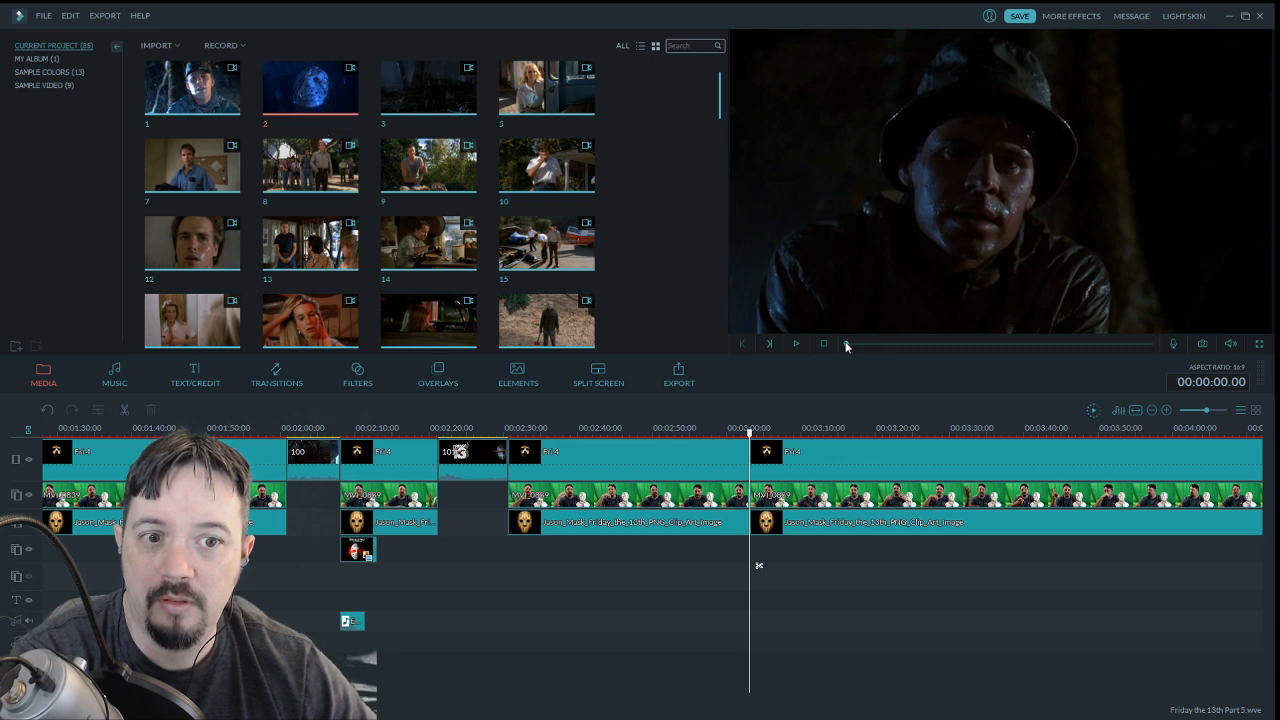
mouse_move(845, 344)
mouse_down()
mouse_move(1106, 342)
mouse_move(847, 347)
mouse_up()
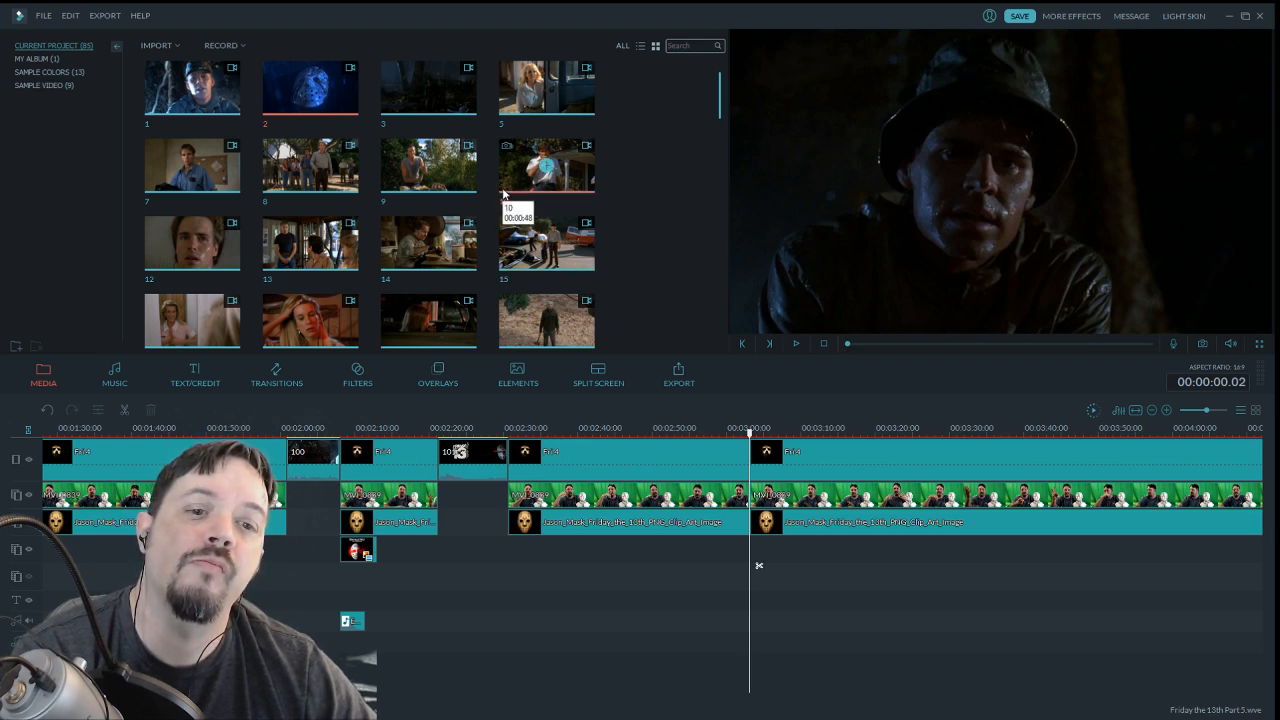
drag(503, 193, 749, 460)
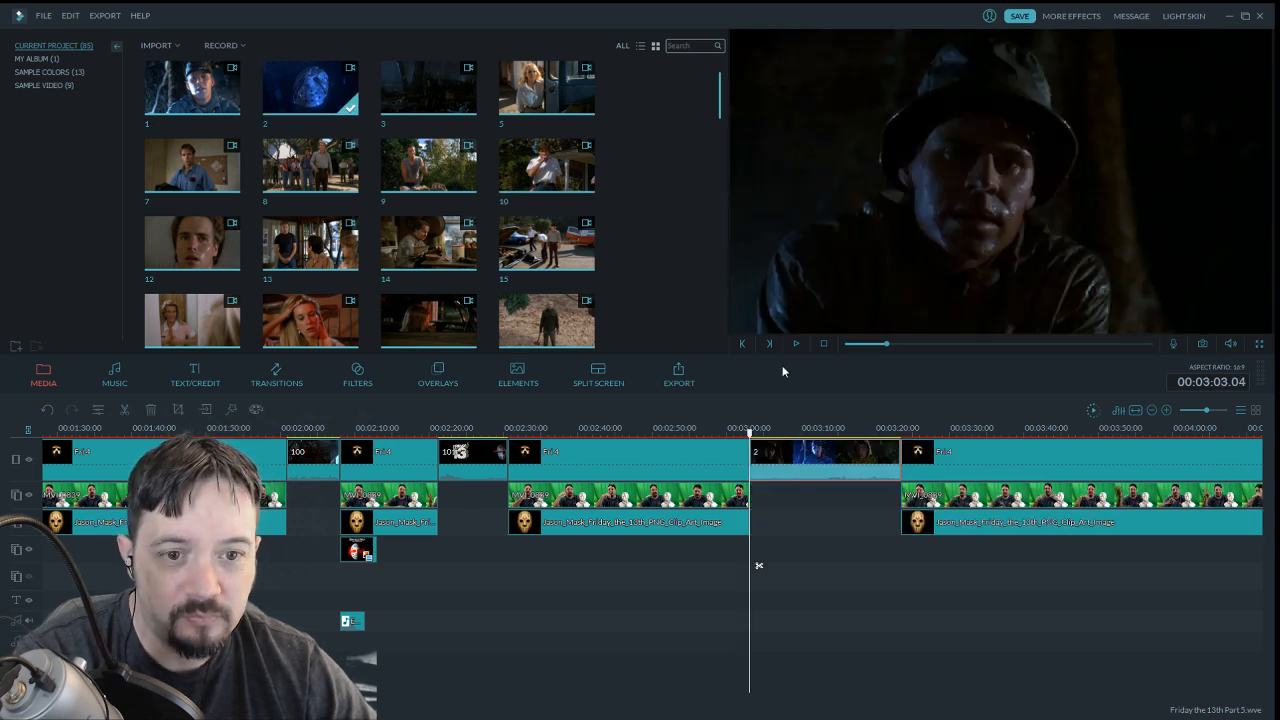
Play through clip 2, split it at 00:03:12.14 and delete the part after the cut
click(798, 344)
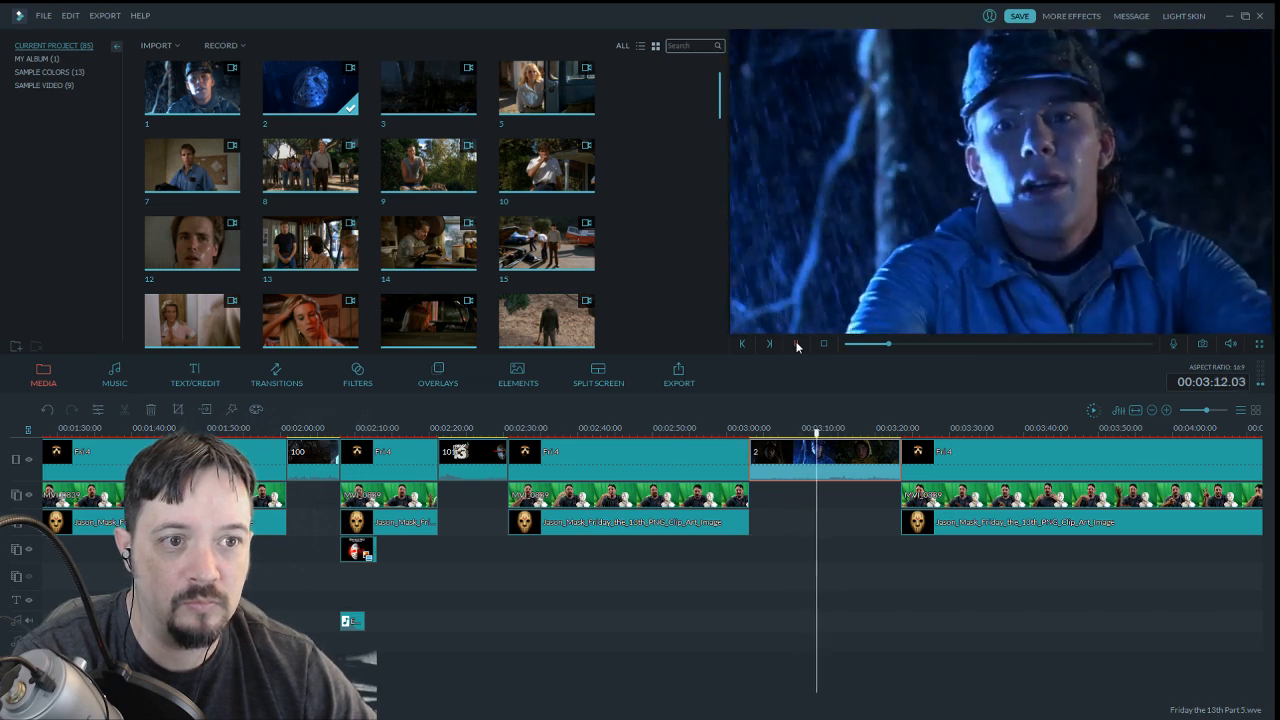
click(797, 345)
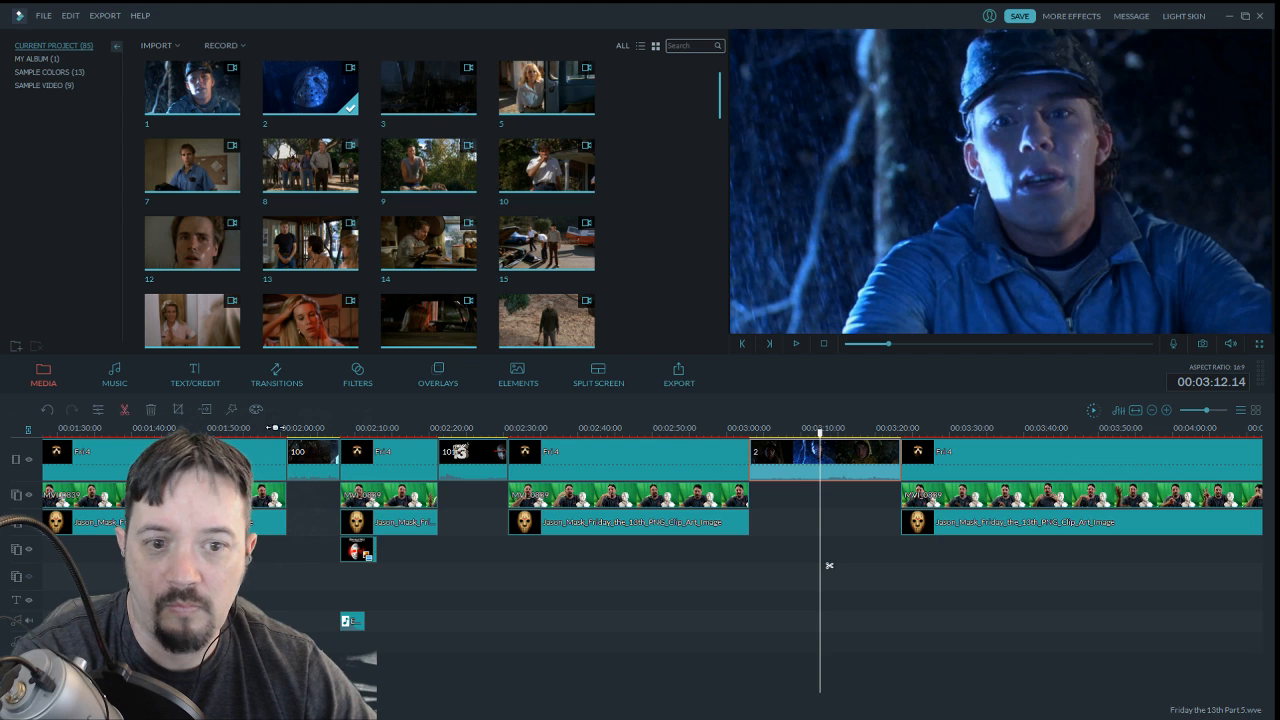
click(848, 460)
click(150, 409)
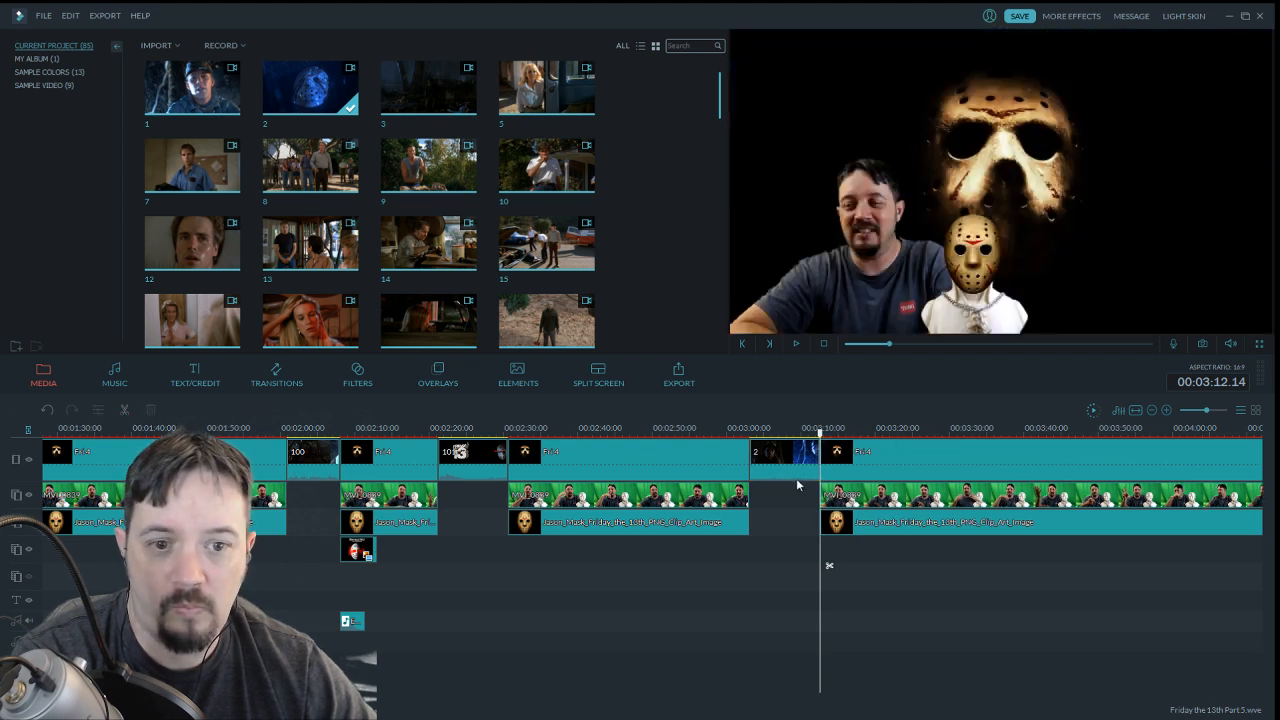
Add an audio fade-out to the trimmed clip 2
double_click(806, 462)
drag(291, 177, 331, 183)
click(697, 382)
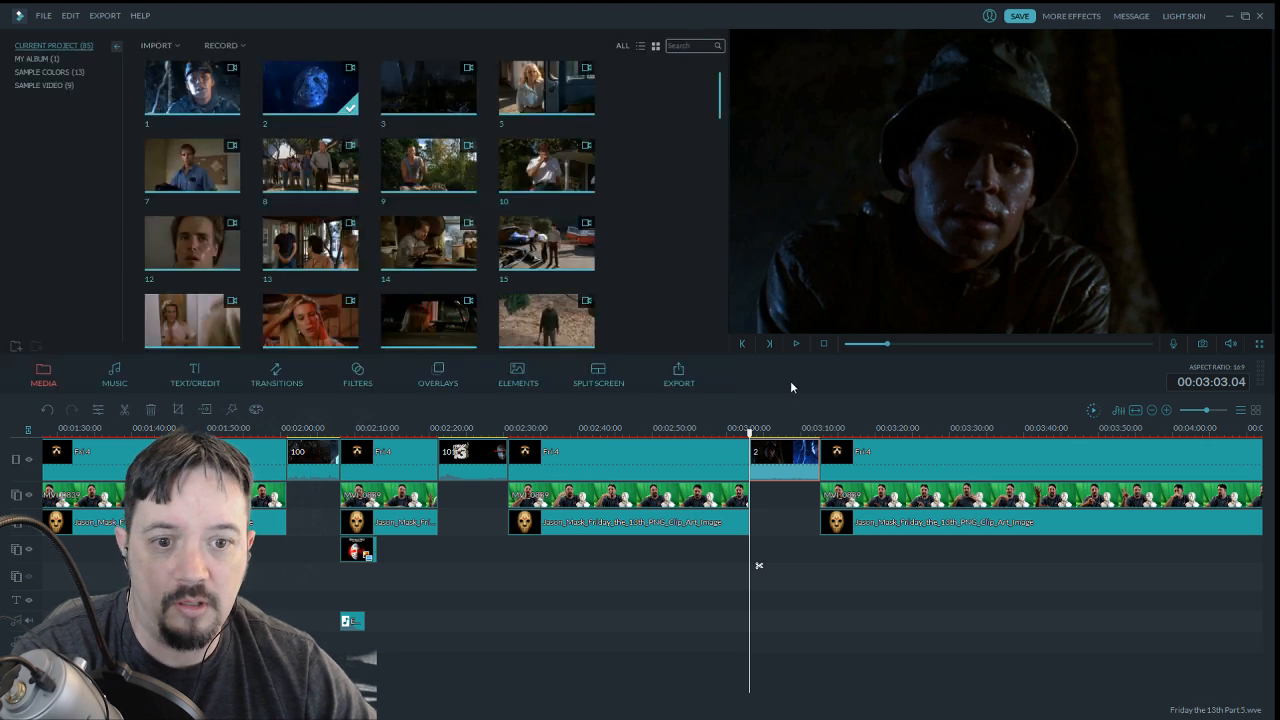
Play past the trimmed clip 2 into the host footage and split the host tracks at 00:03:15.19
click(796, 343)
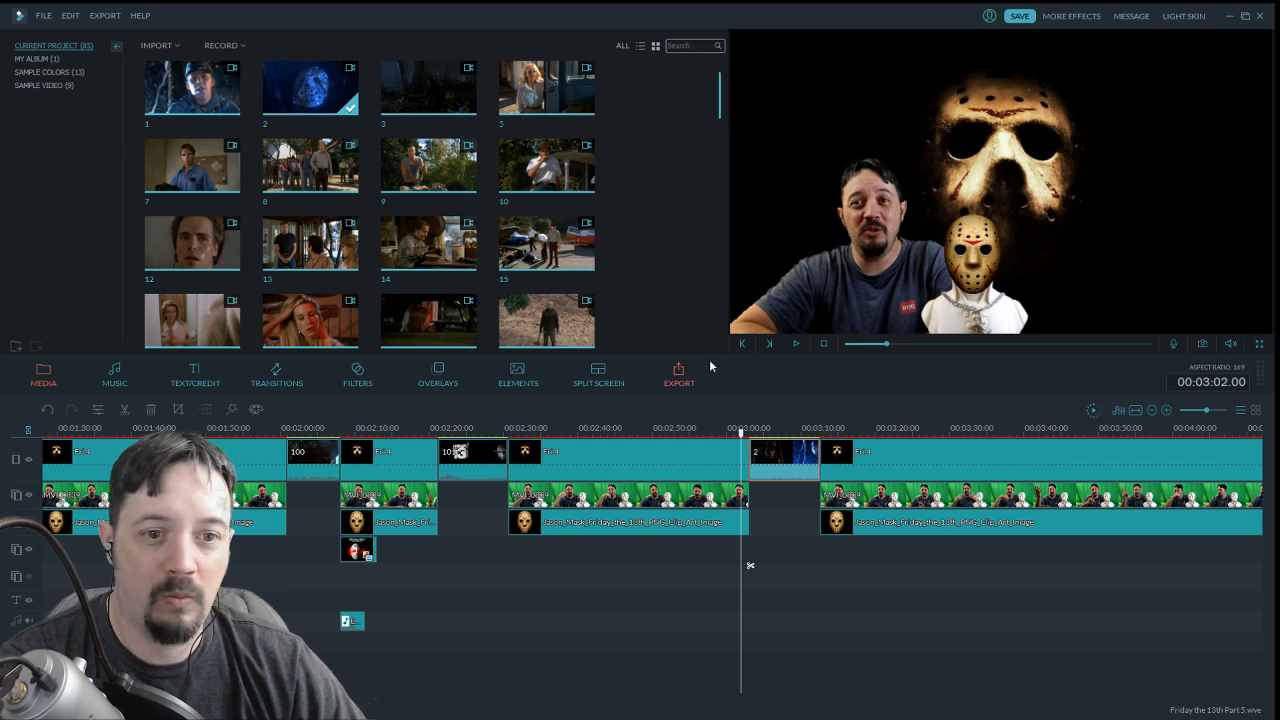
click(795, 344)
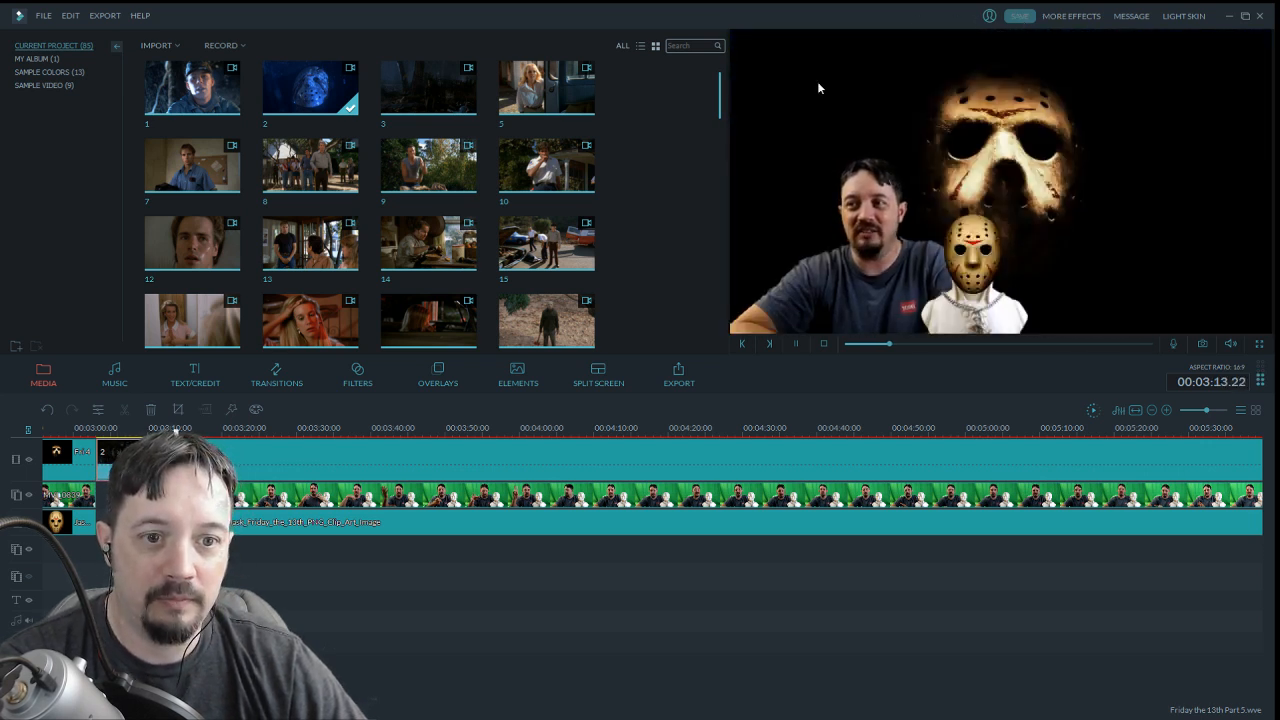
click(796, 344)
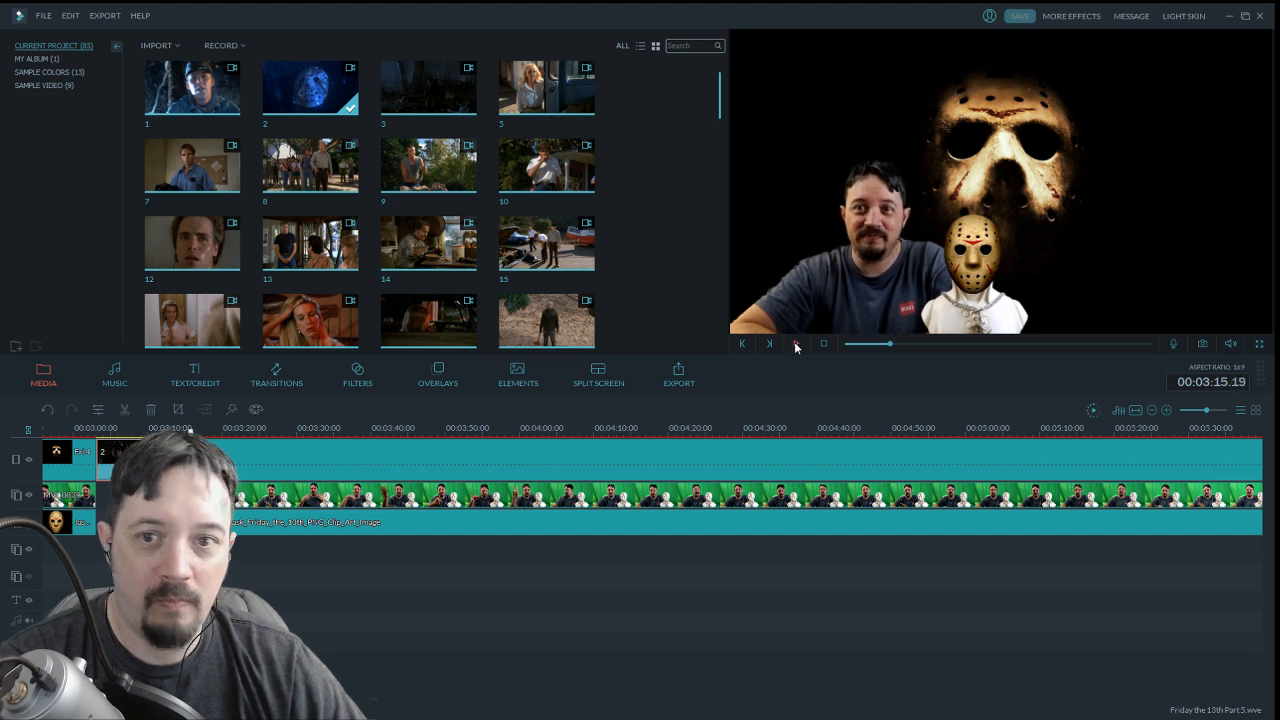
click(124, 409)
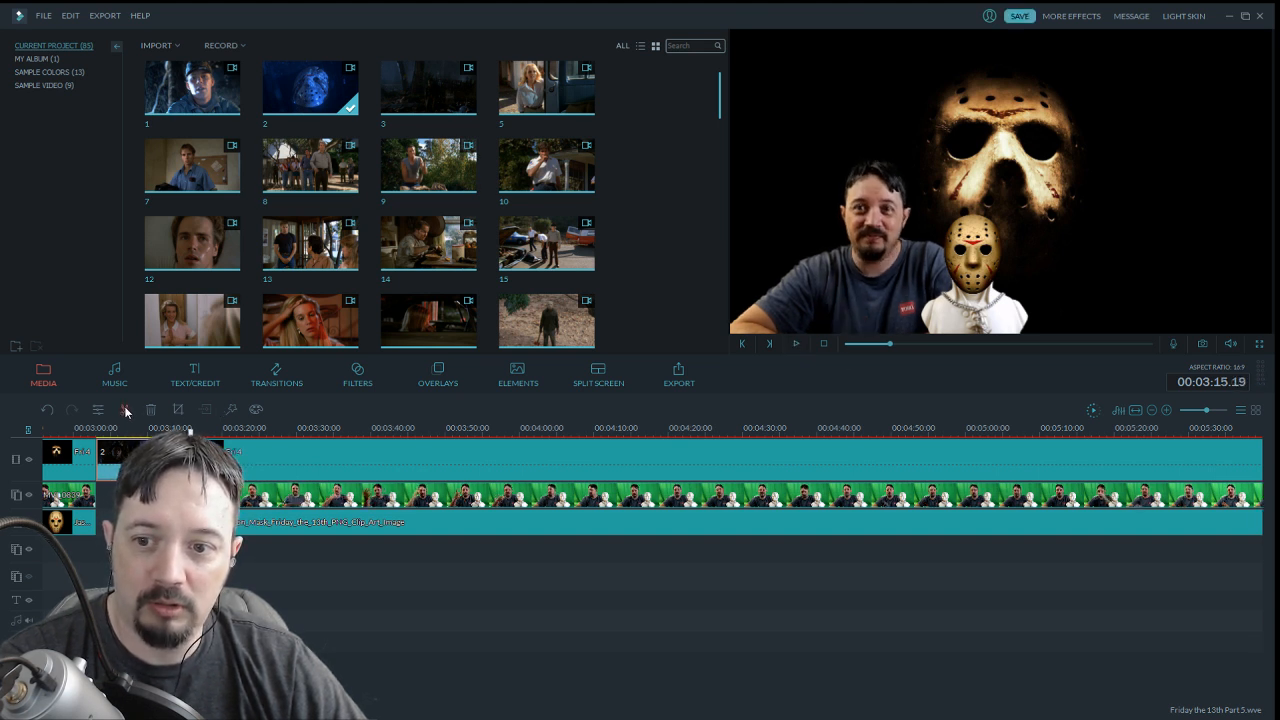
Insert movie clip 2 again at the 00:03:15.19 split, then split it at 00:03:25.06 and delete the part before the cut
drag(338, 88, 266, 456)
click(201, 428)
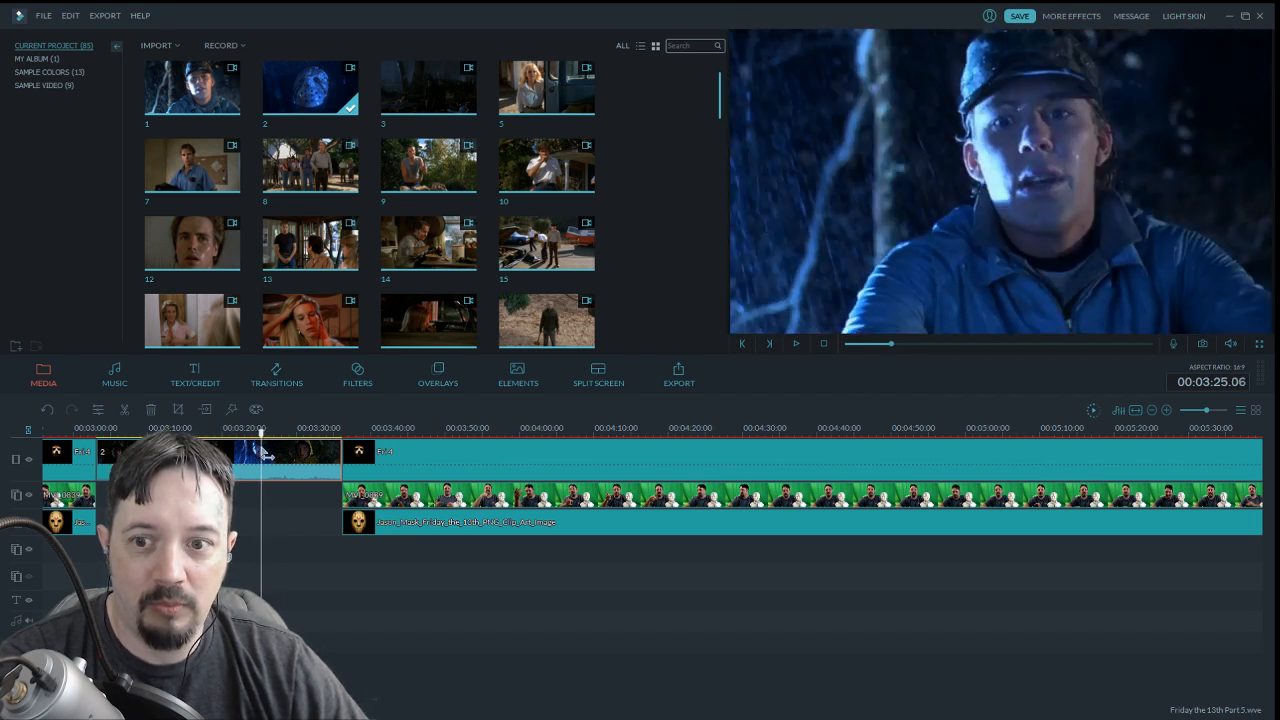
key(ctrl+b)
click(190, 430)
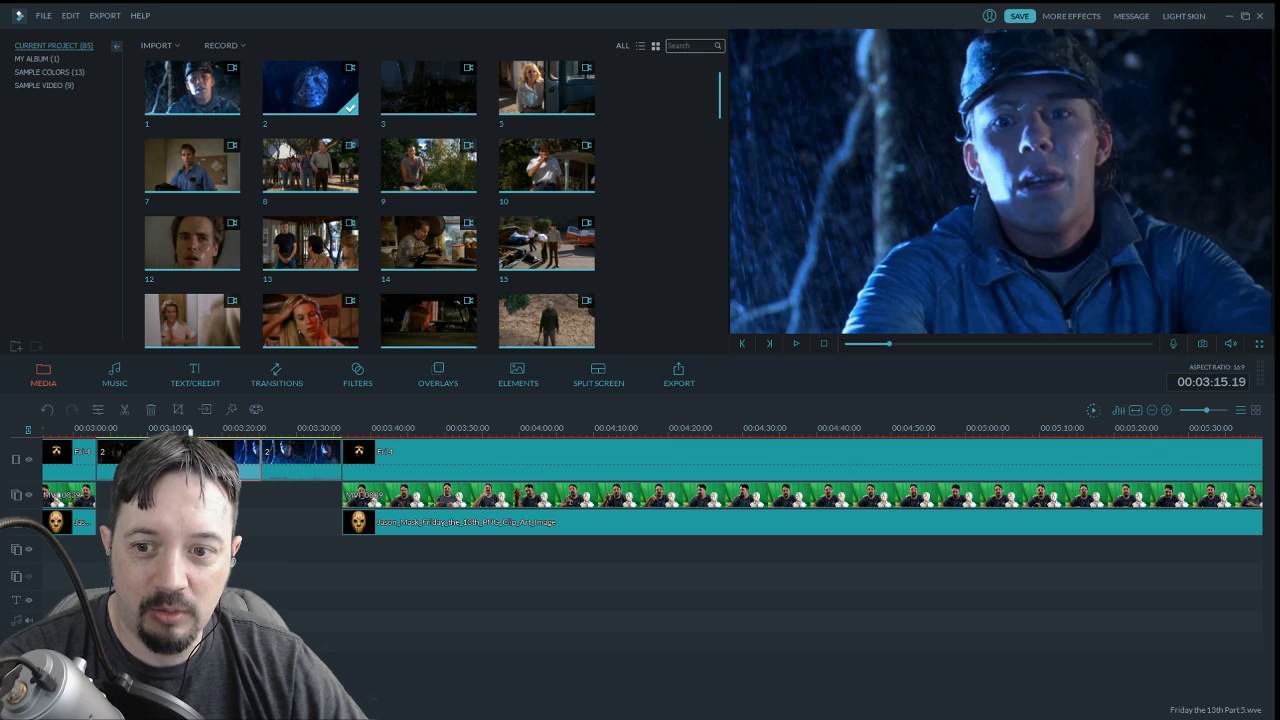
key(Delete)
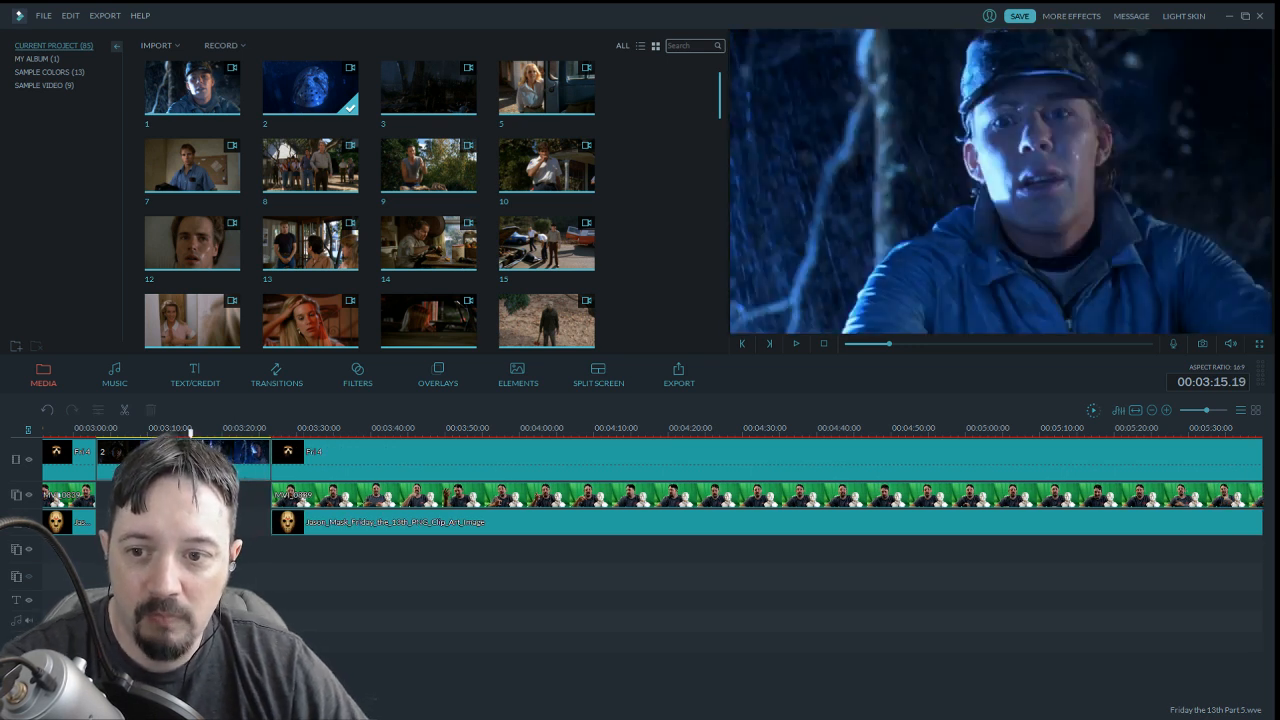
Check the frames around the join at 00:03:15.20 and play through the second segment of clip 2 for an end point
mouse_move(190, 432)
mouse_down()
mouse_move(234, 430)
mouse_move(257, 449)
mouse_move(190, 449)
mouse_up()
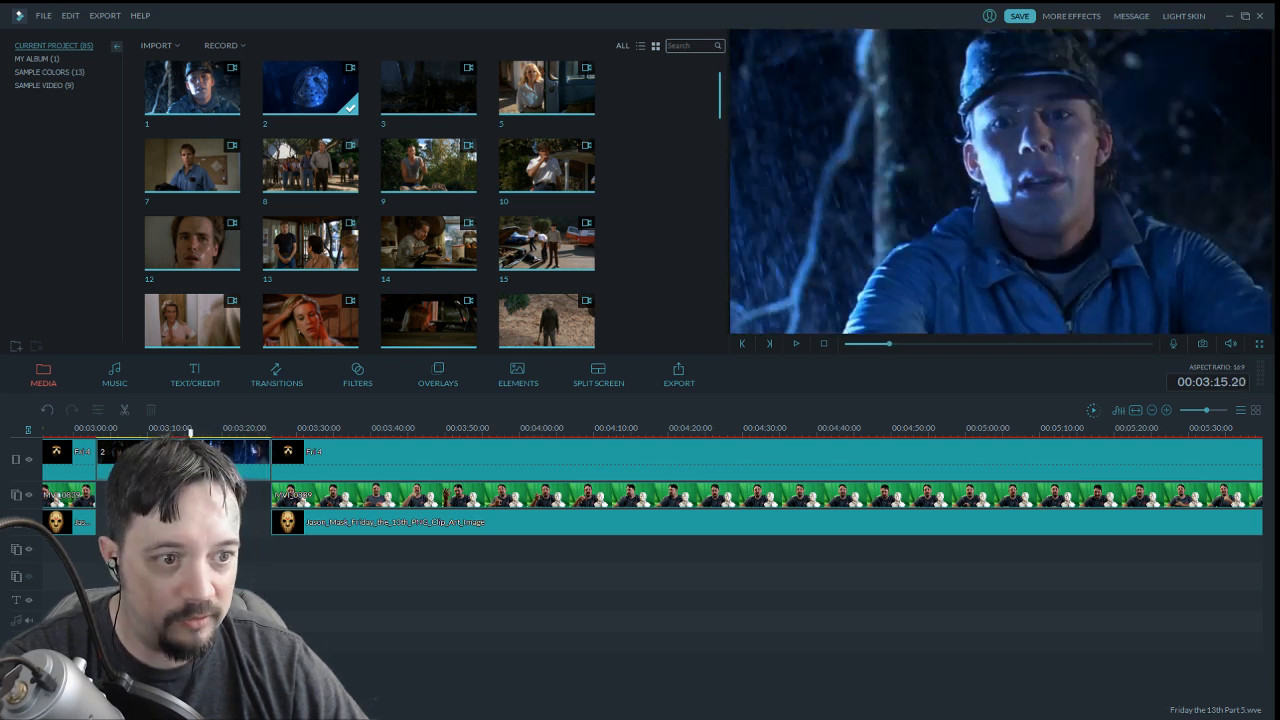
drag(222, 452, 286, 452)
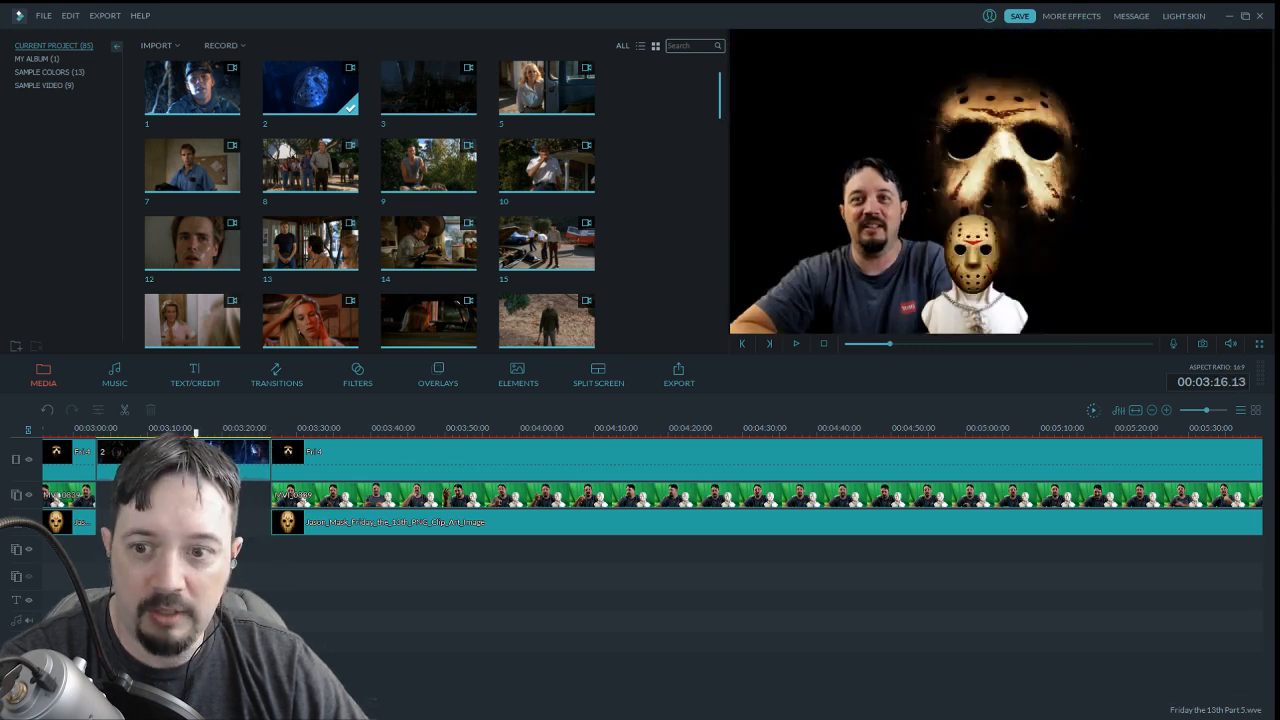
drag(196, 449, 190, 449)
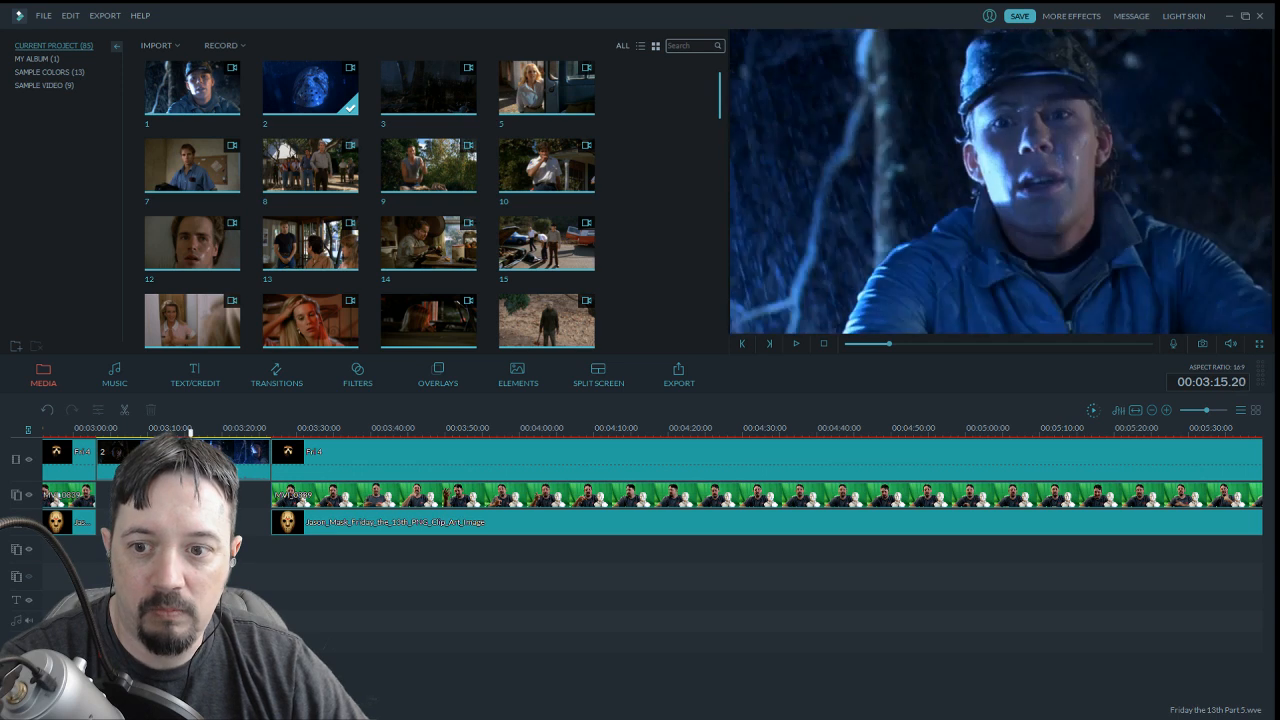
click(797, 344)
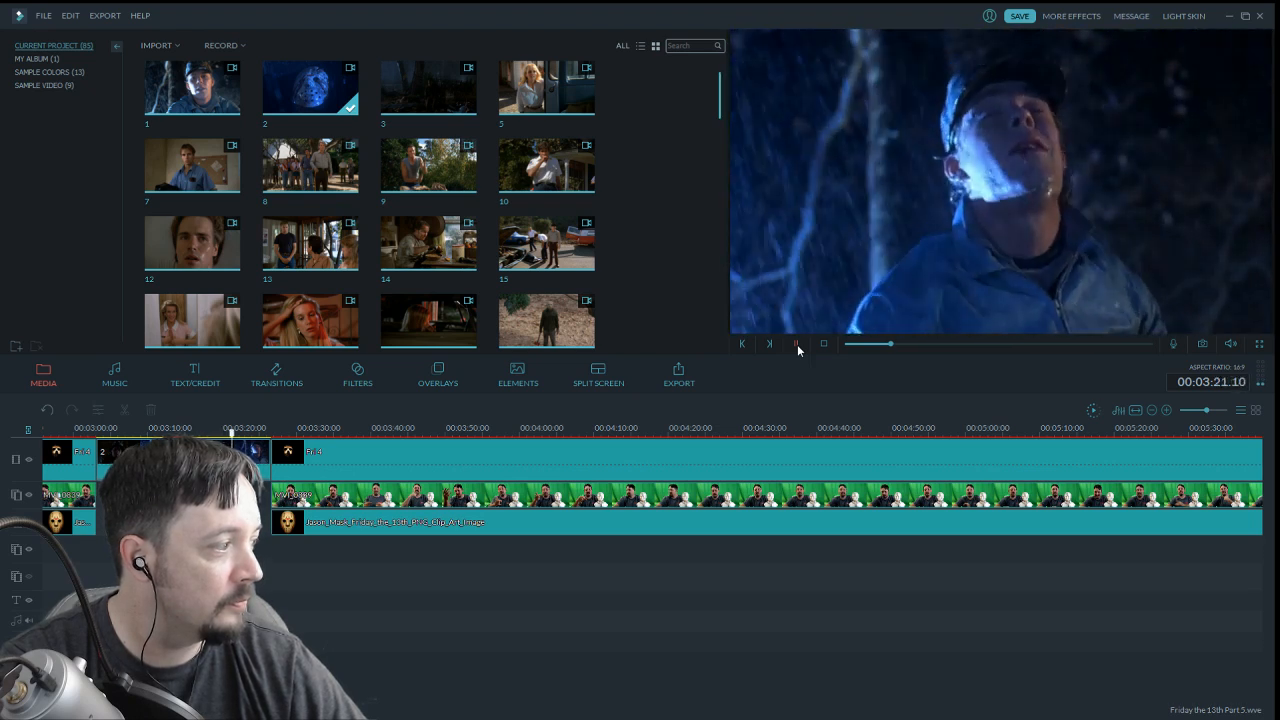
click(797, 344)
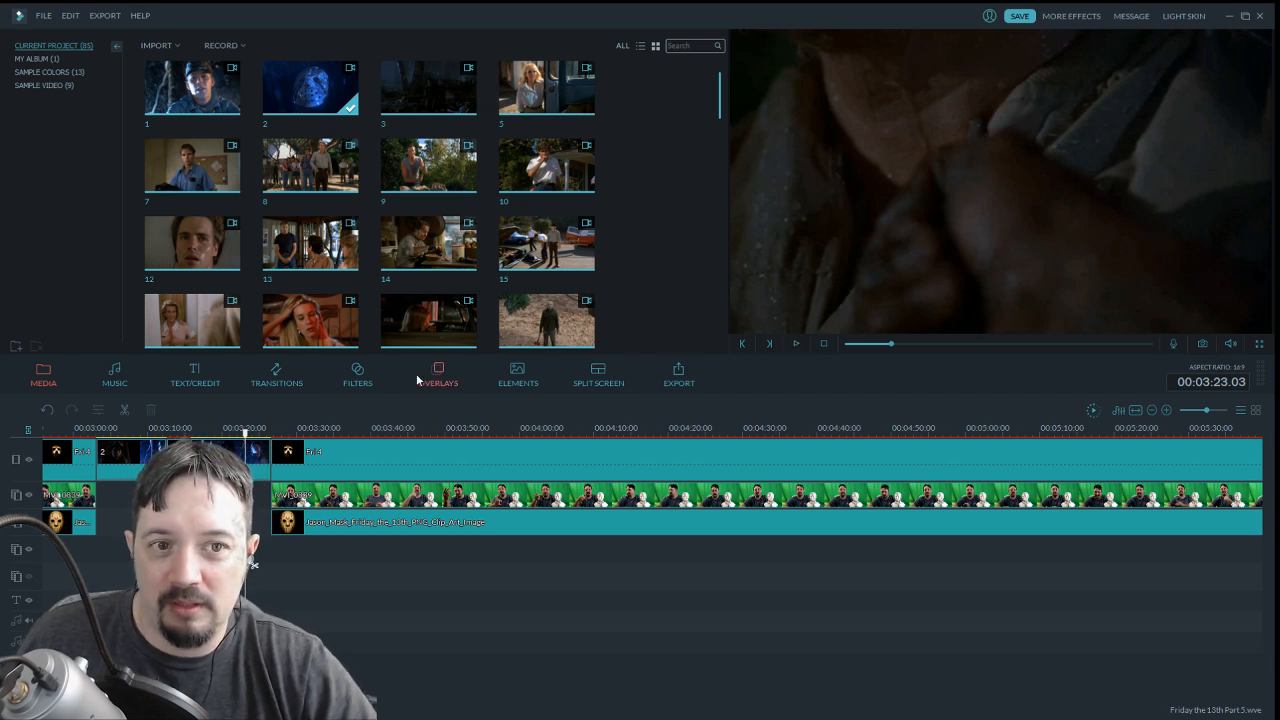
drag(221, 437, 189, 431)
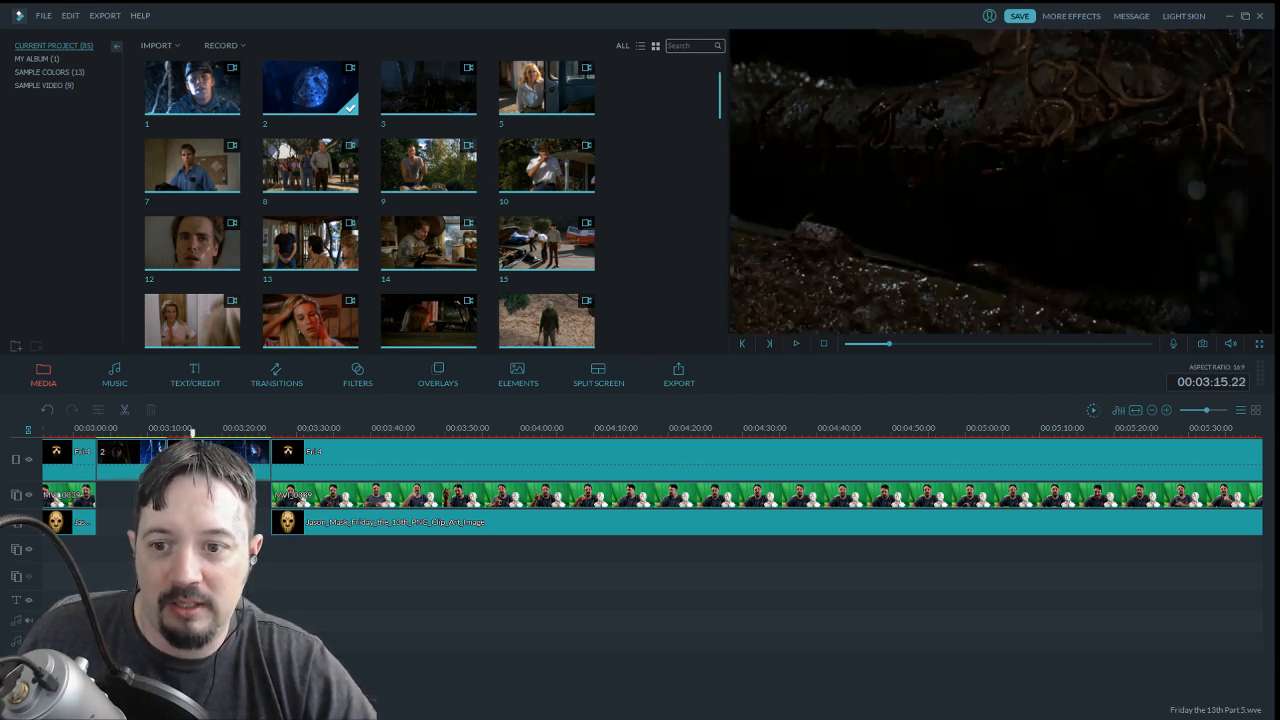
key(Left)
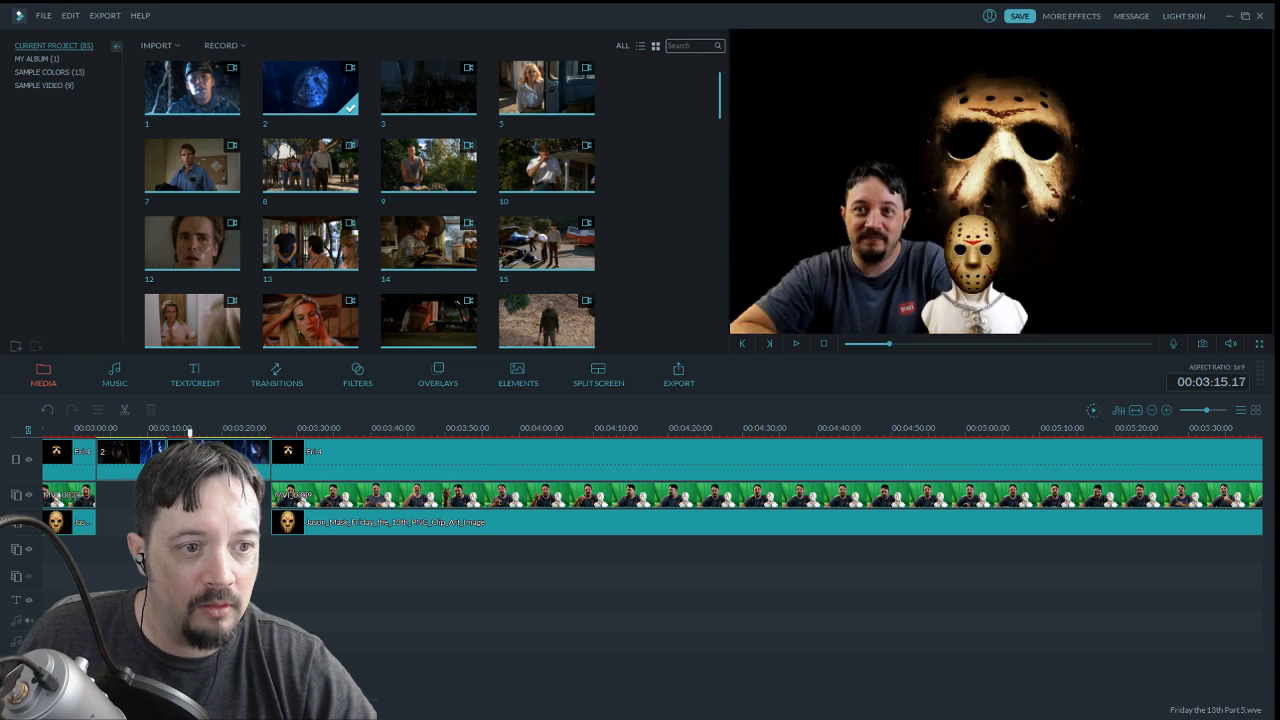
key(Right)
key(Right)
key(Right)
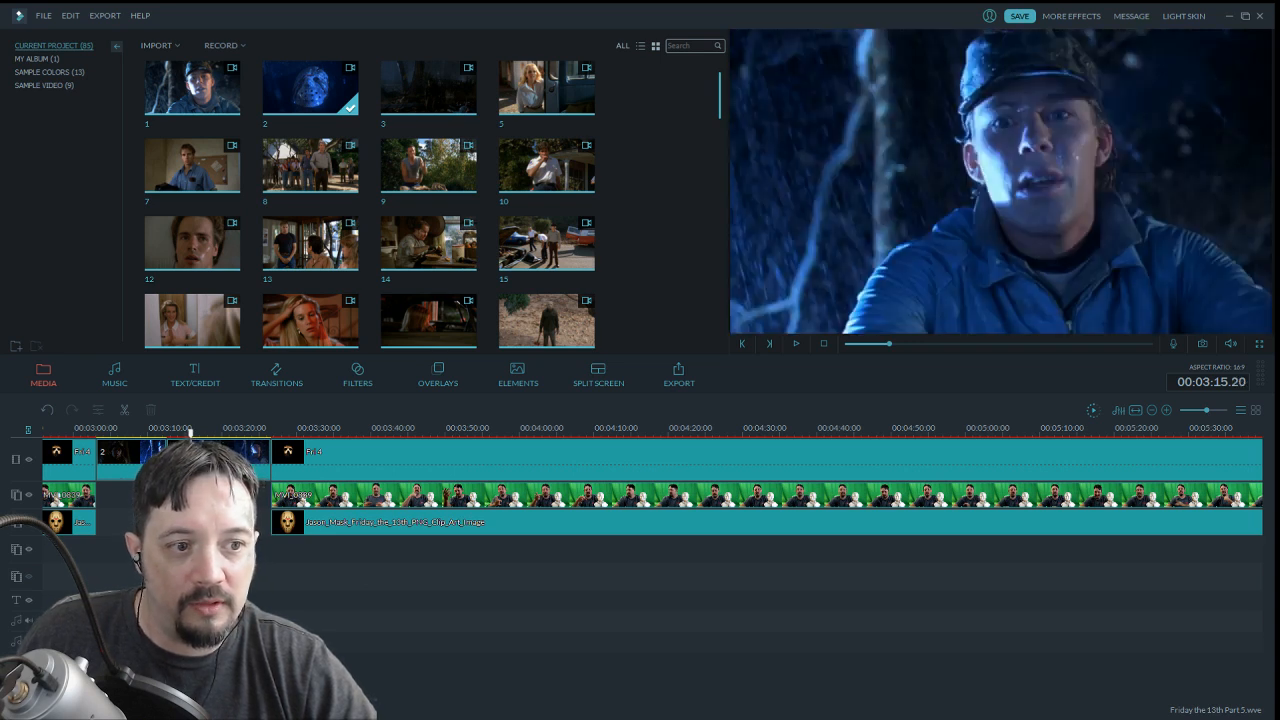
Split the second segment of clip 2 at 00:03:25.13, delete the part after the cut and play across the new join
drag(190, 432, 266, 468)
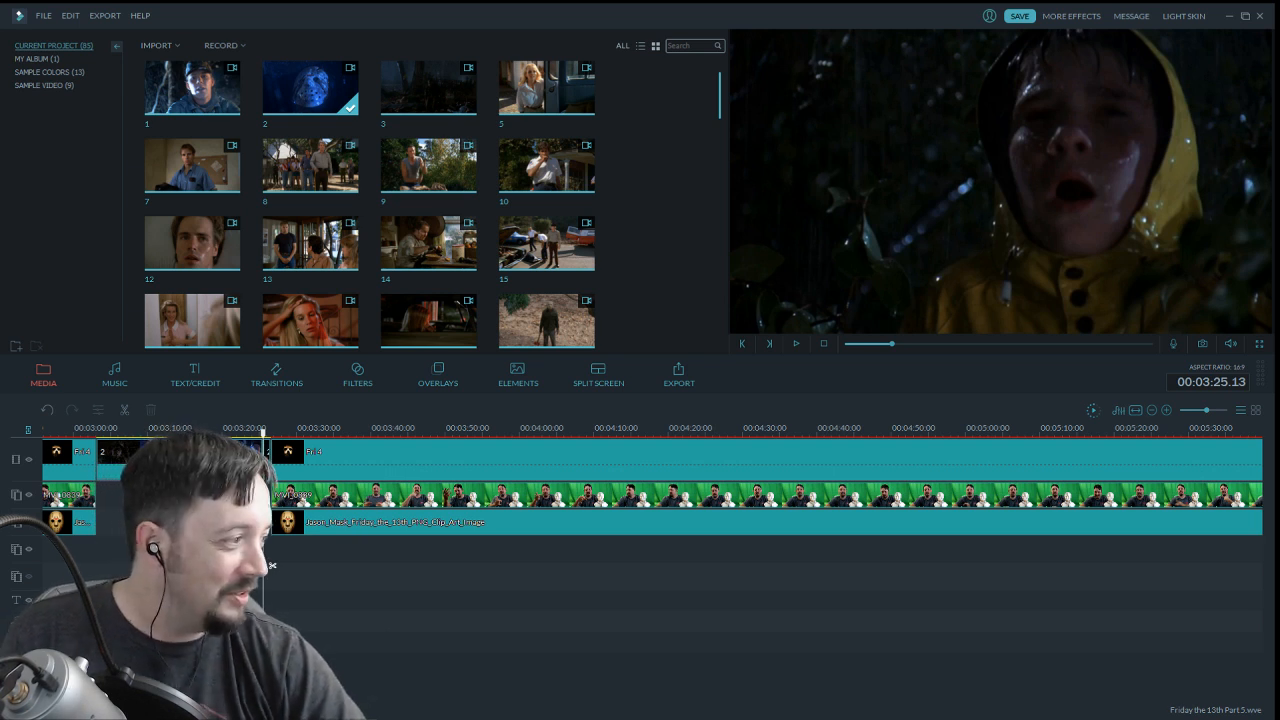
key(ctrl+z)
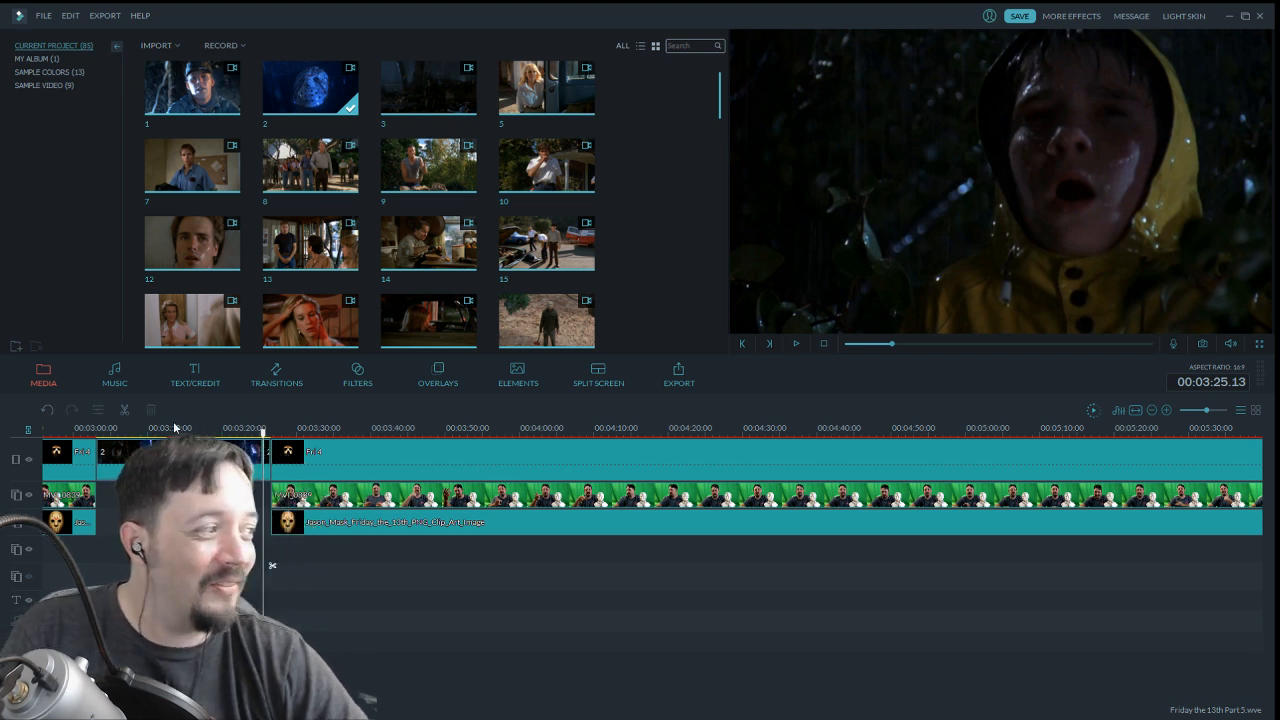
click(267, 461)
key(Delete)
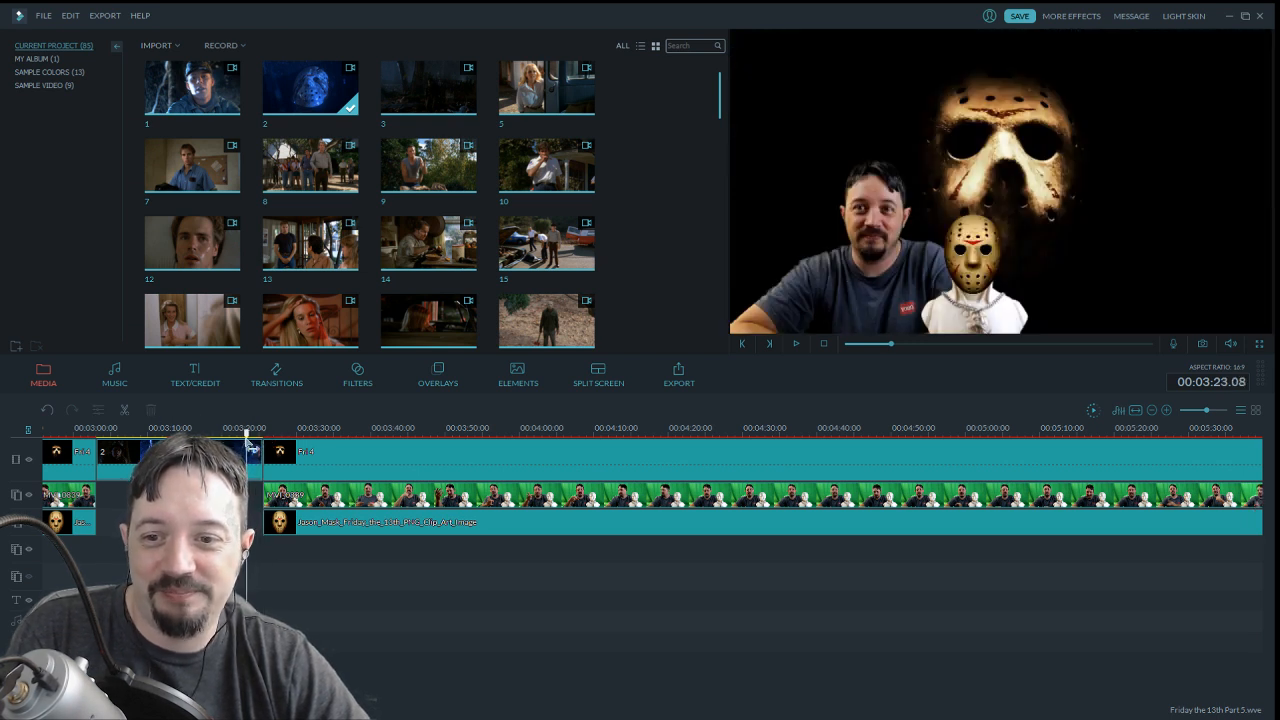
click(796, 344)
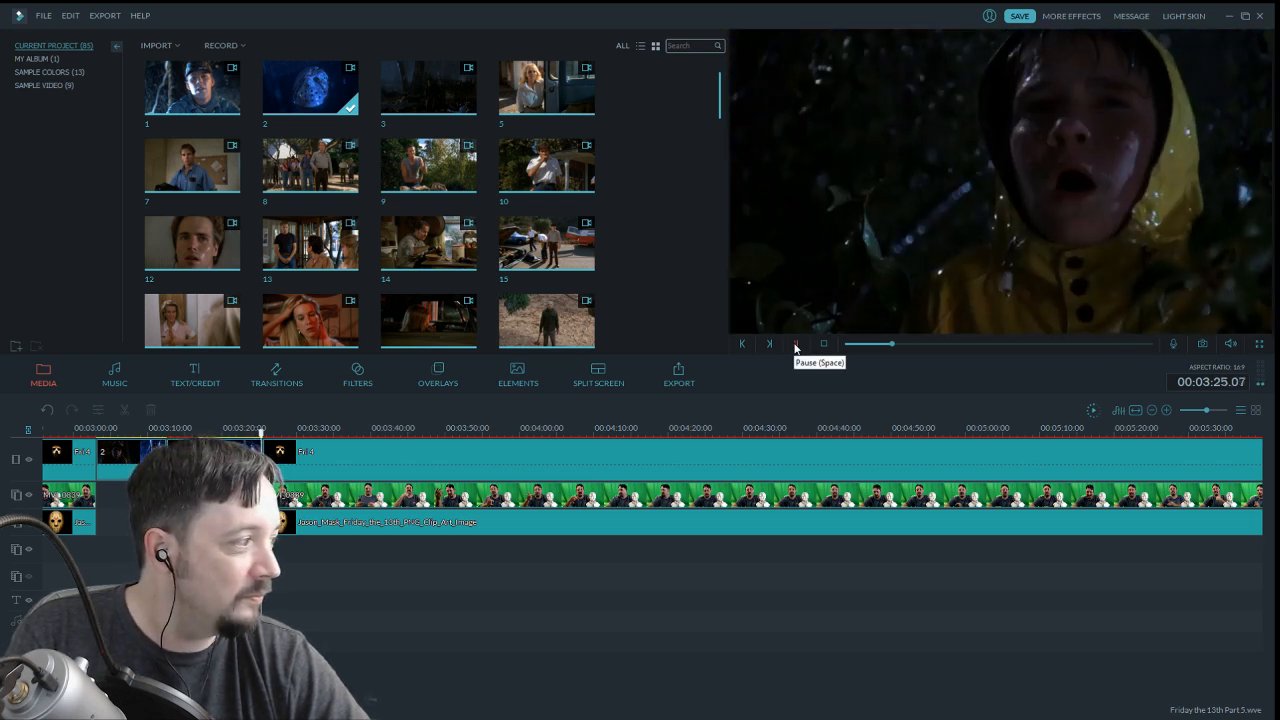
click(796, 344)
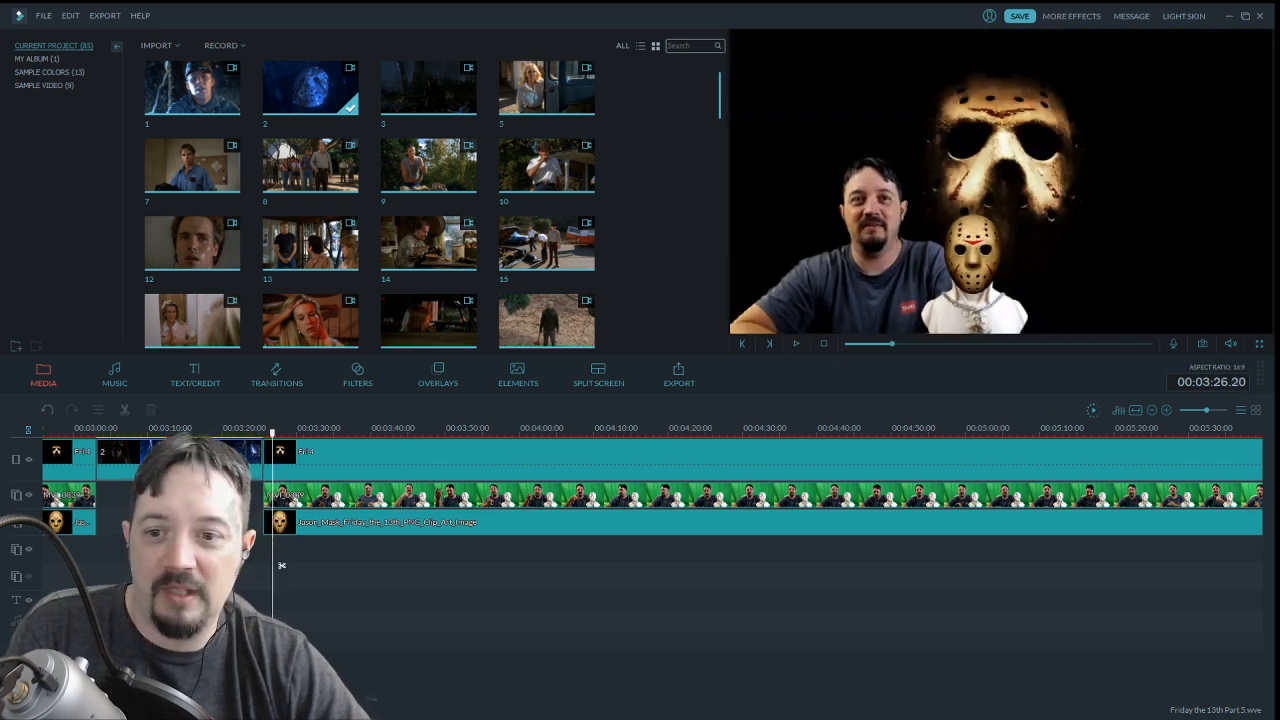
Add a 1.40 s audio fade-out to the second segment of clip 2
double_click(190, 458)
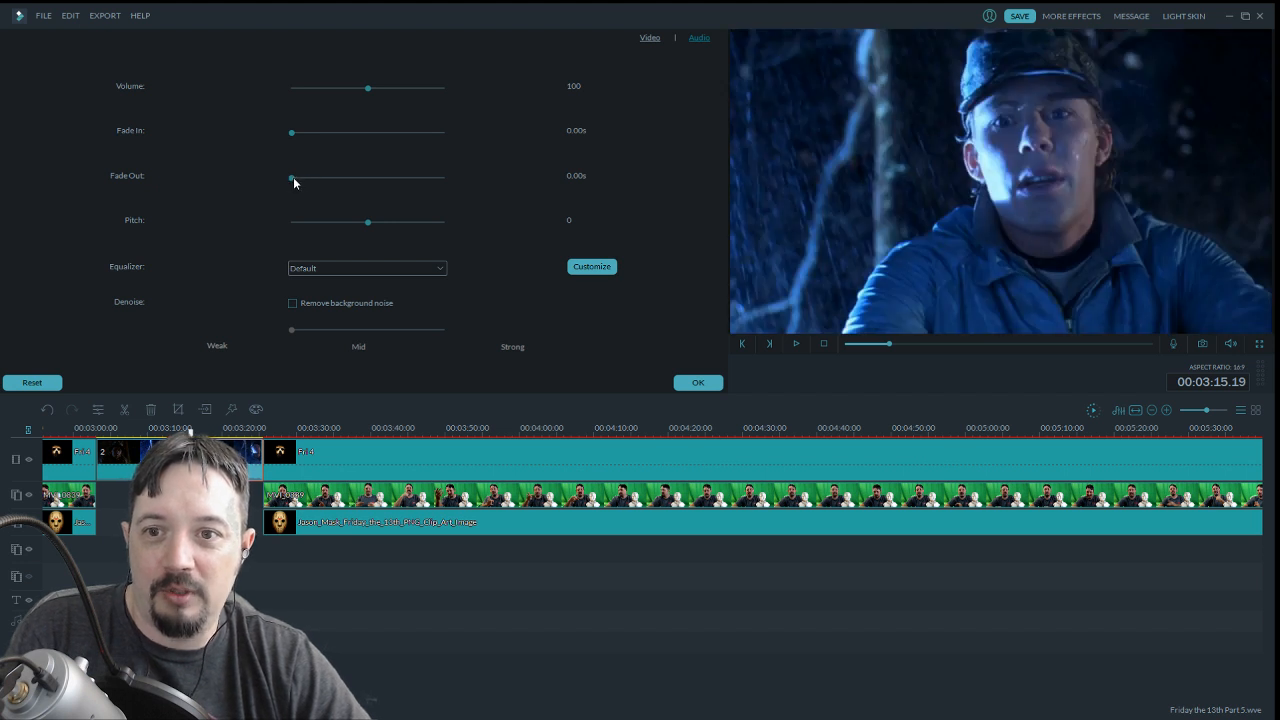
drag(292, 178, 324, 179)
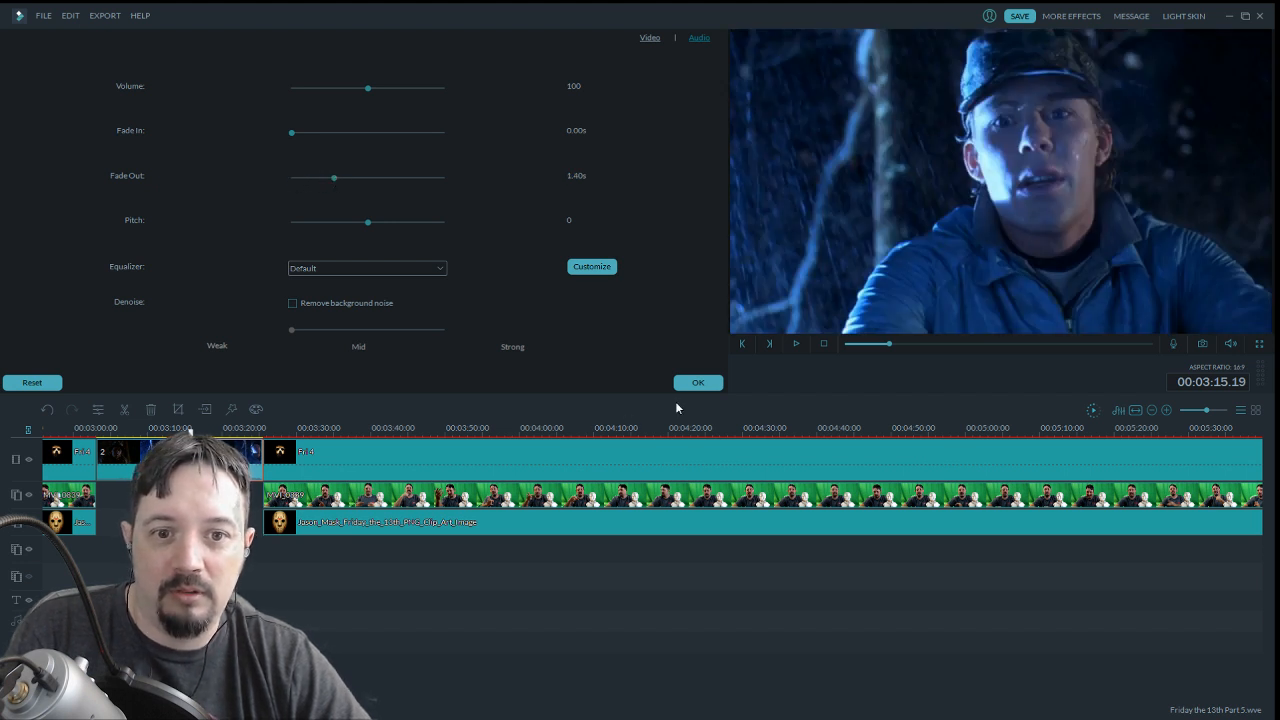
click(704, 385)
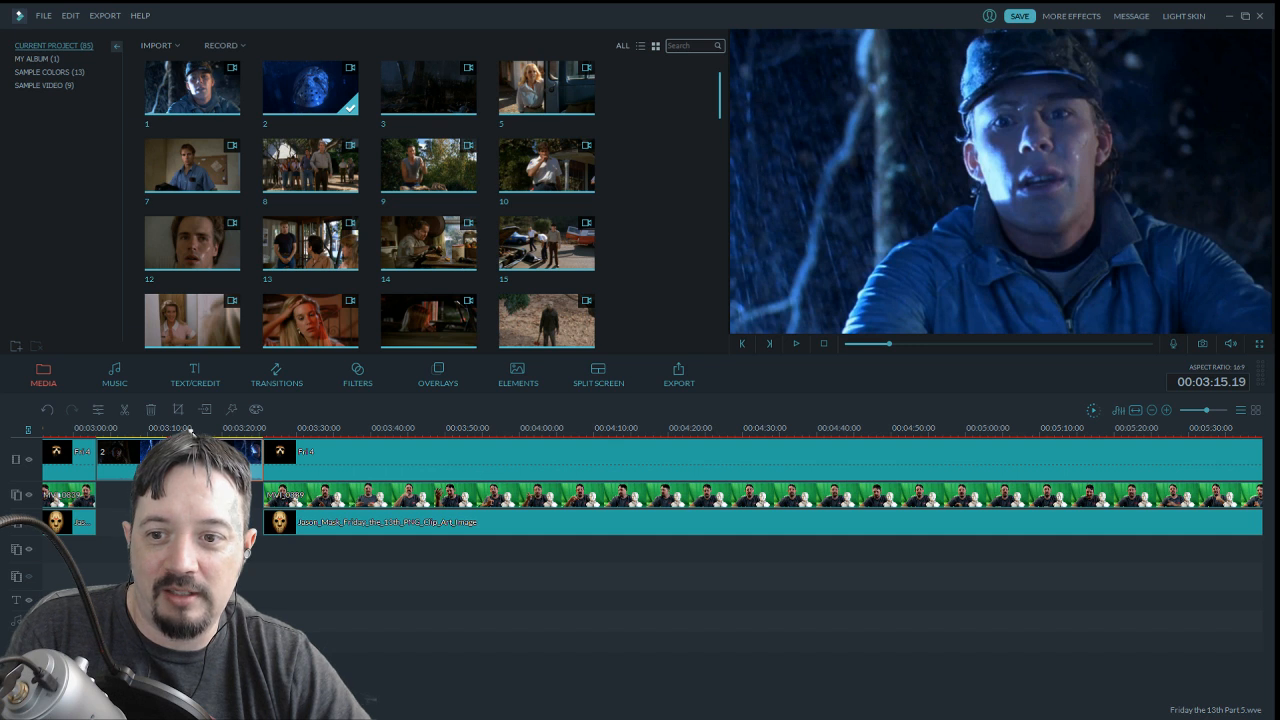
Play both clip 2 segments from 00:03:02.01 into the following host footage to review the joins and fades
click(158, 432)
drag(104, 443, 89, 443)
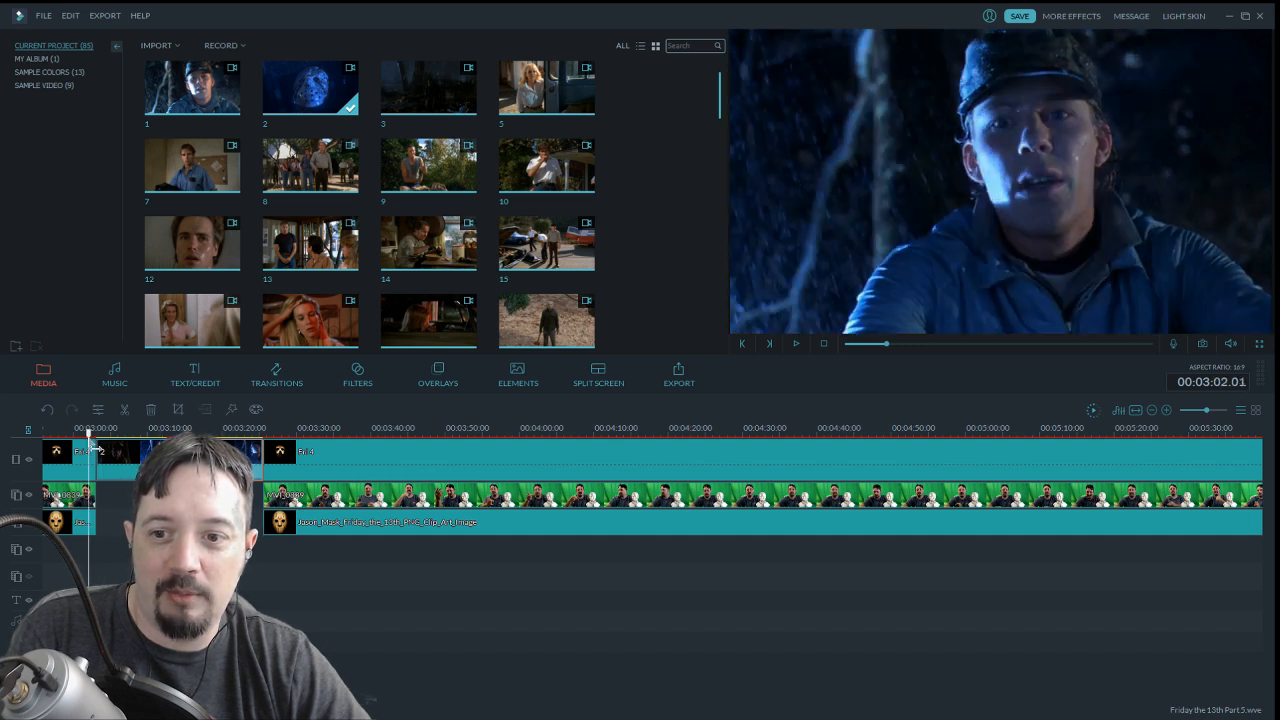
click(796, 344)
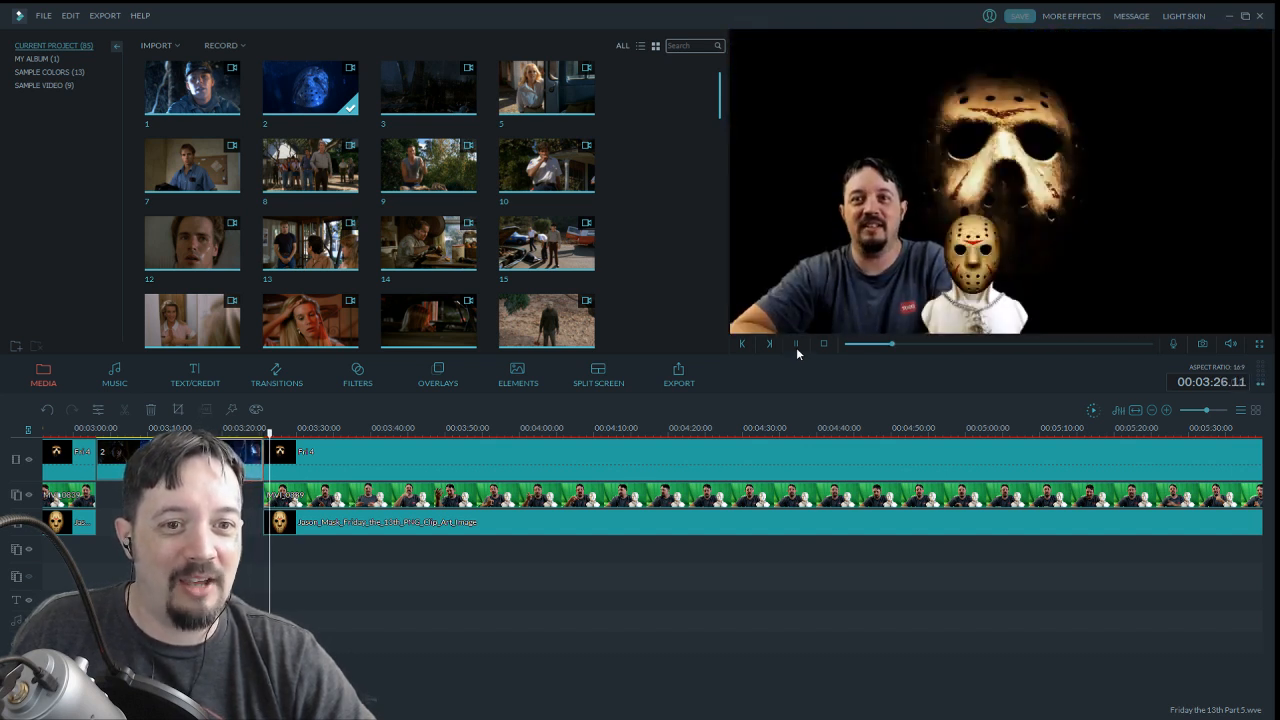
click(796, 345)
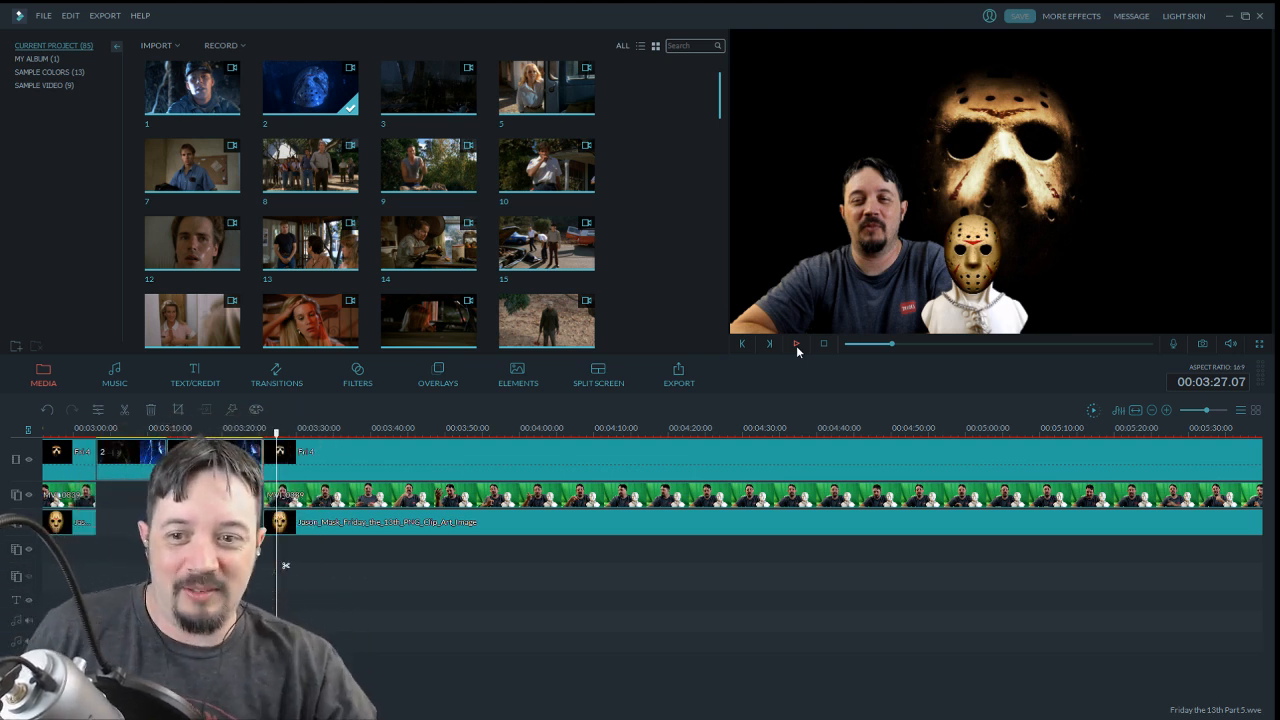
Play the host footage after clip 2 and replay it from 00:03:30.02 to 00:03:37.05
click(796, 344)
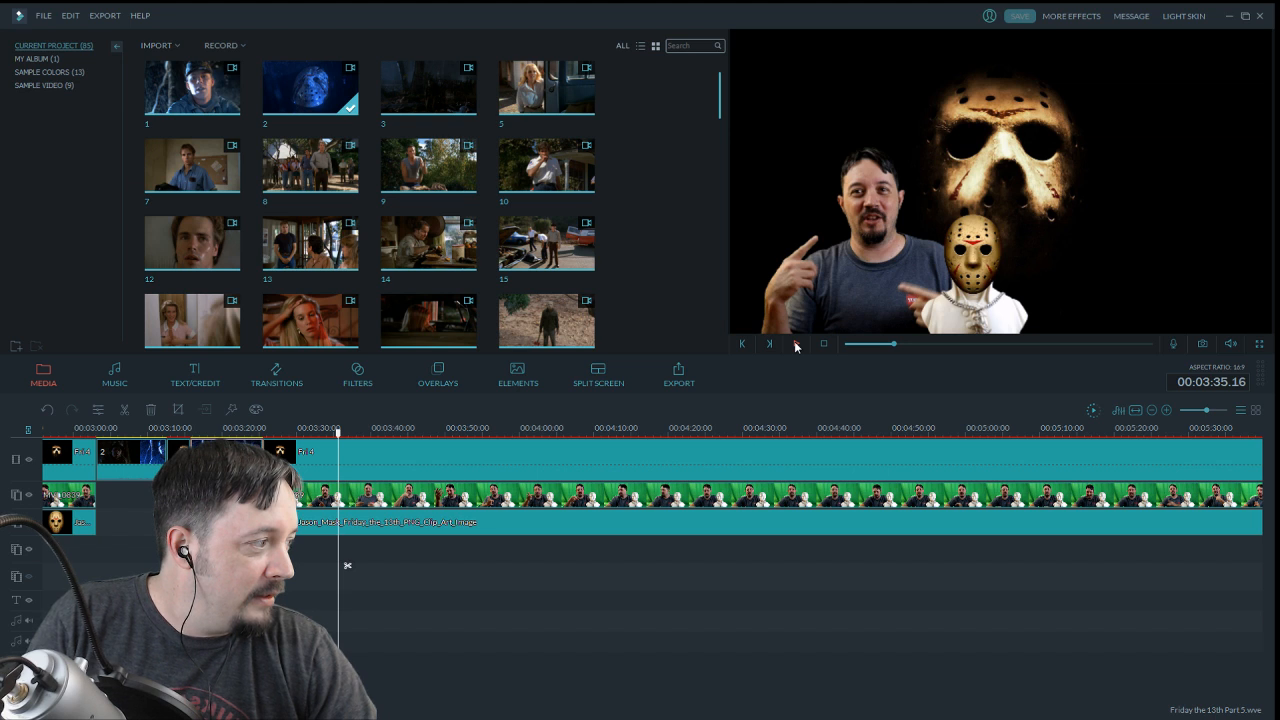
click(796, 344)
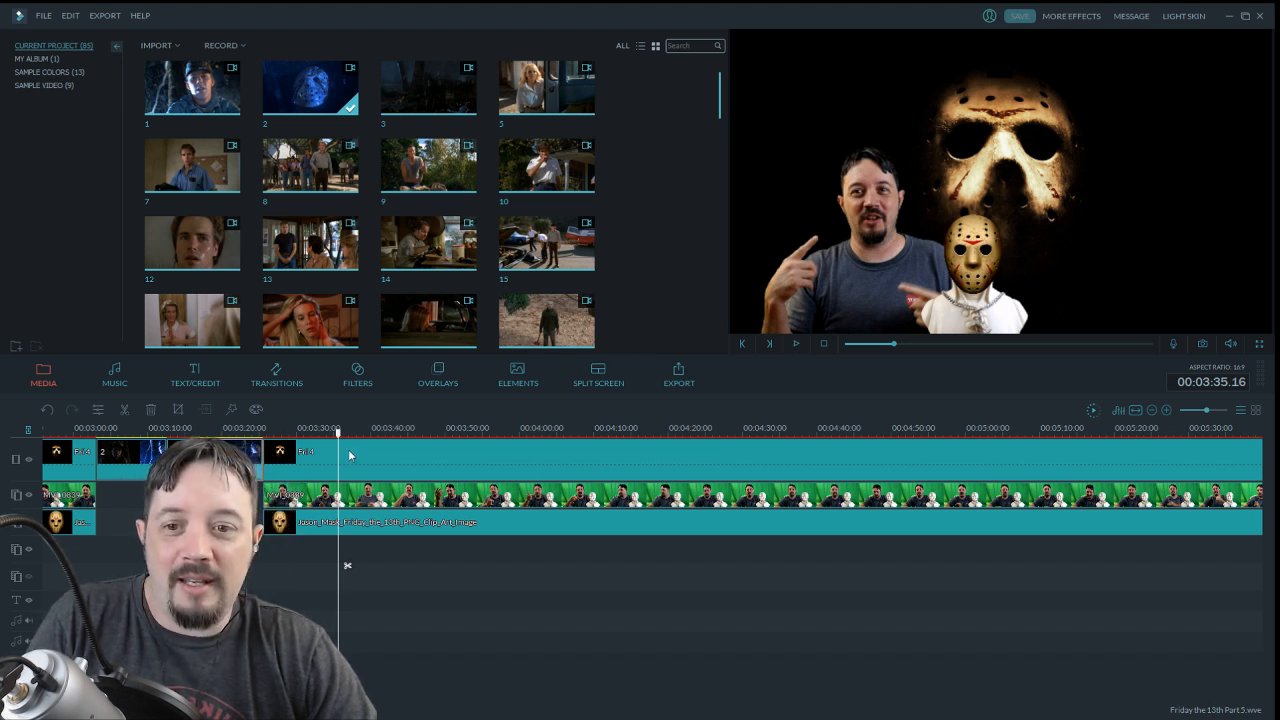
drag(340, 436, 297, 443)
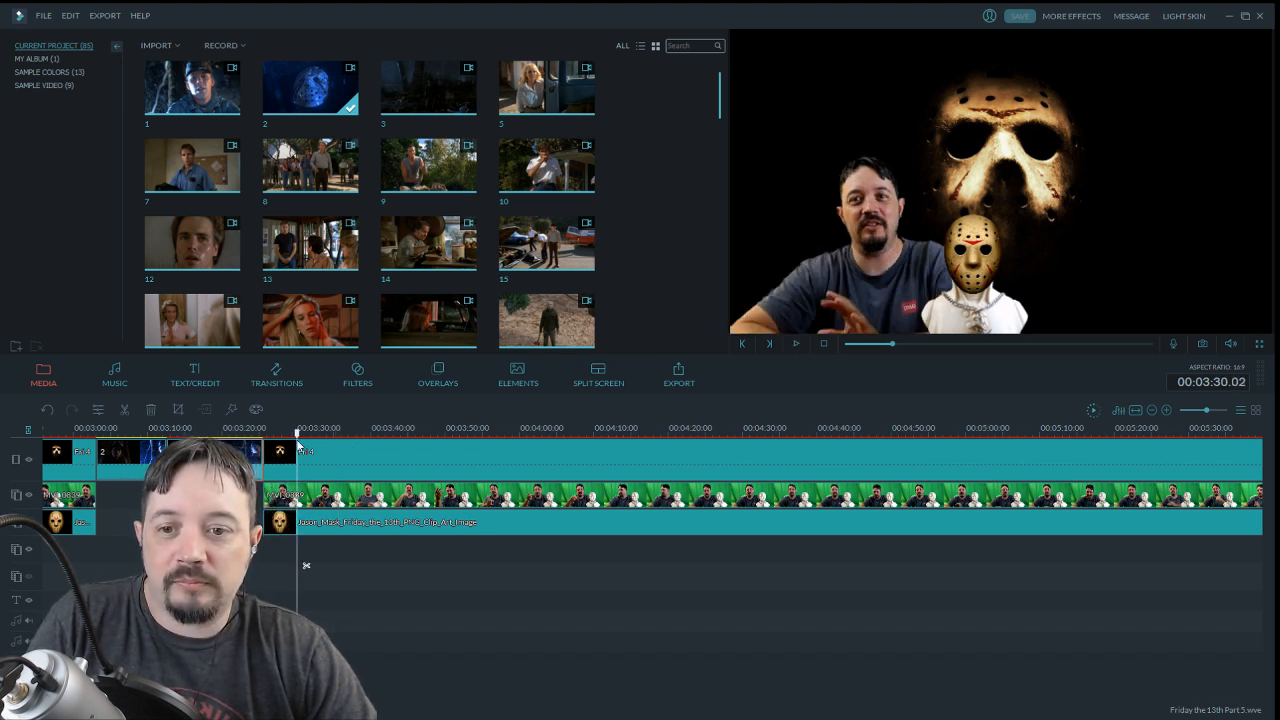
click(795, 344)
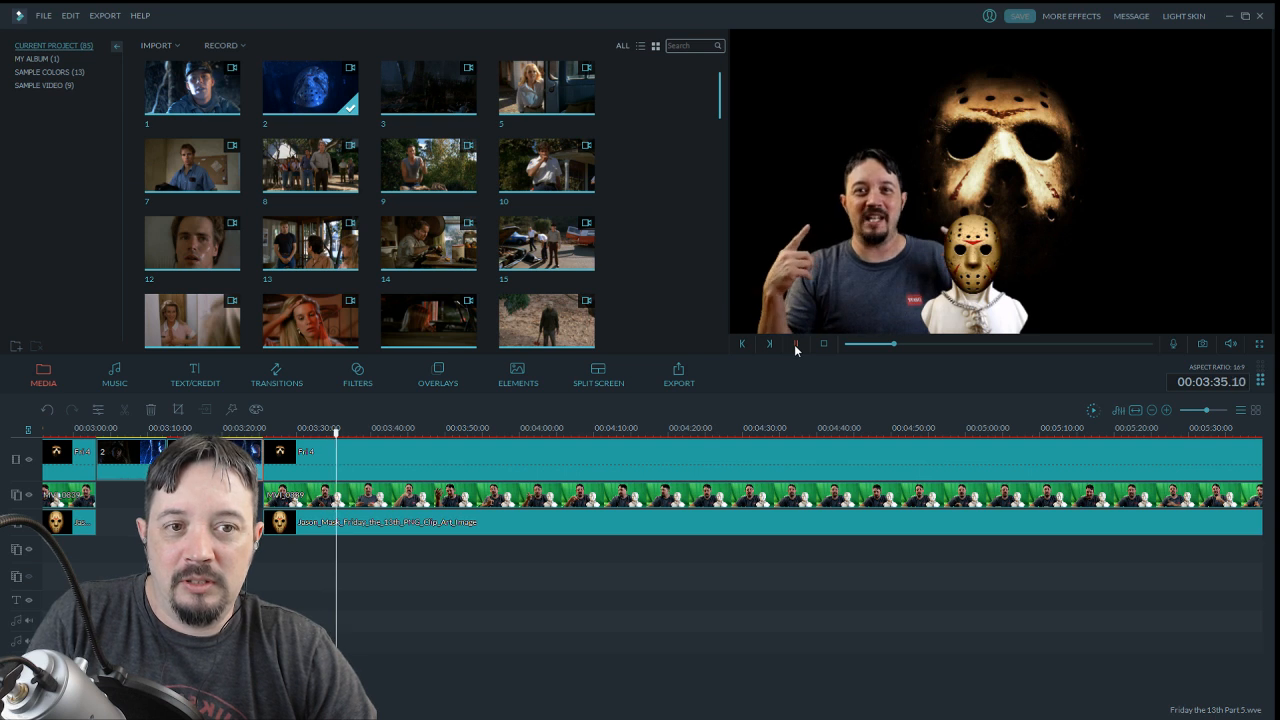
click(794, 344)
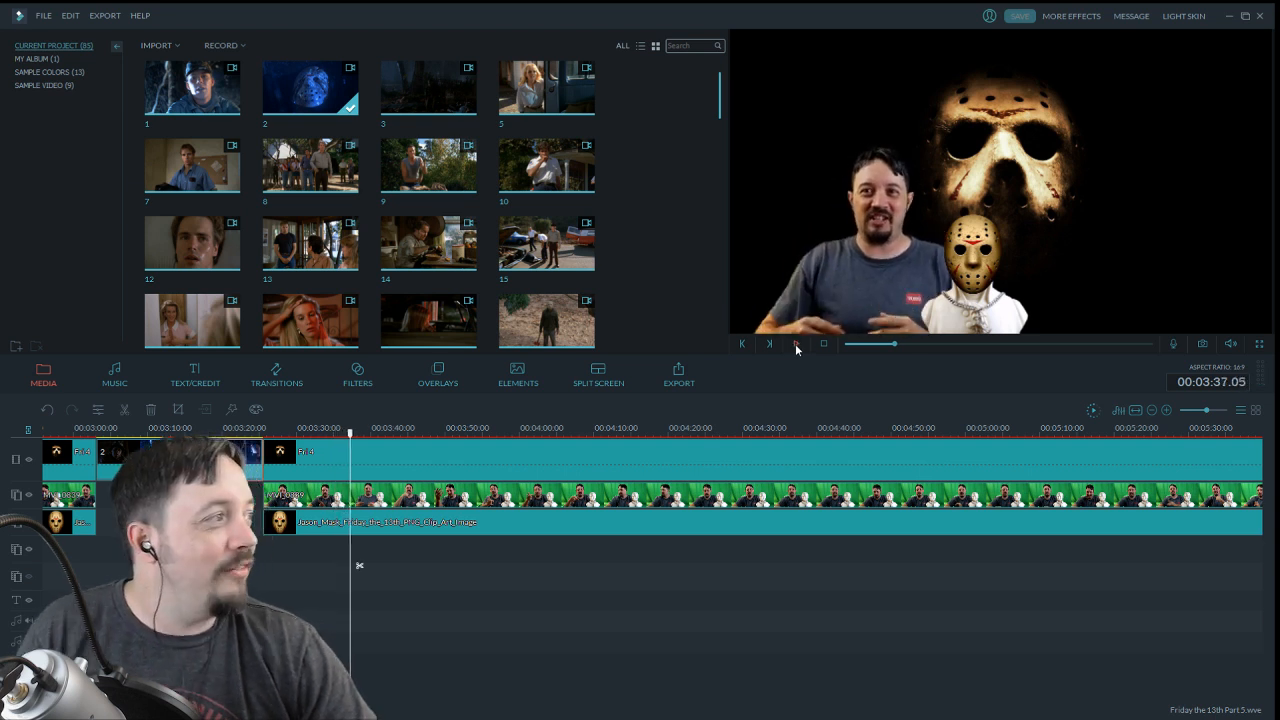
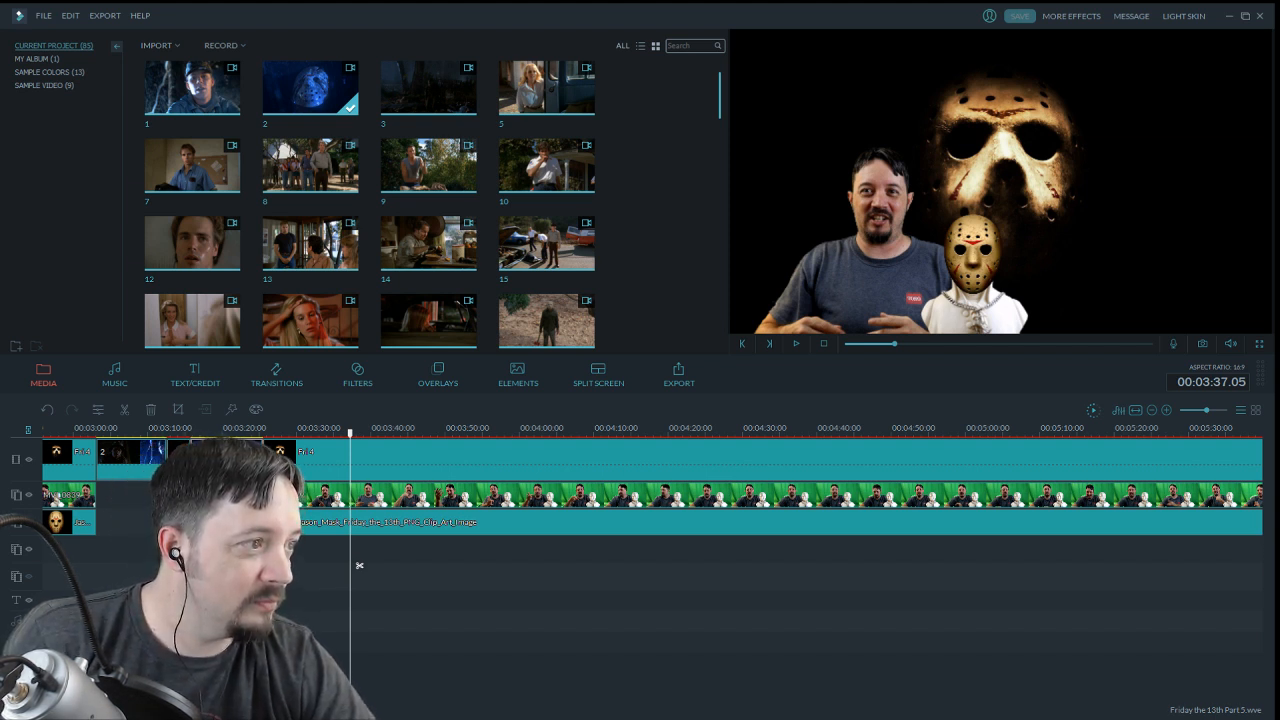
Continue through the host footage from 00:03:37.05 to about 00:04:03.07, pausing along the way to look for the next insert point
key(super)
click(856, 580)
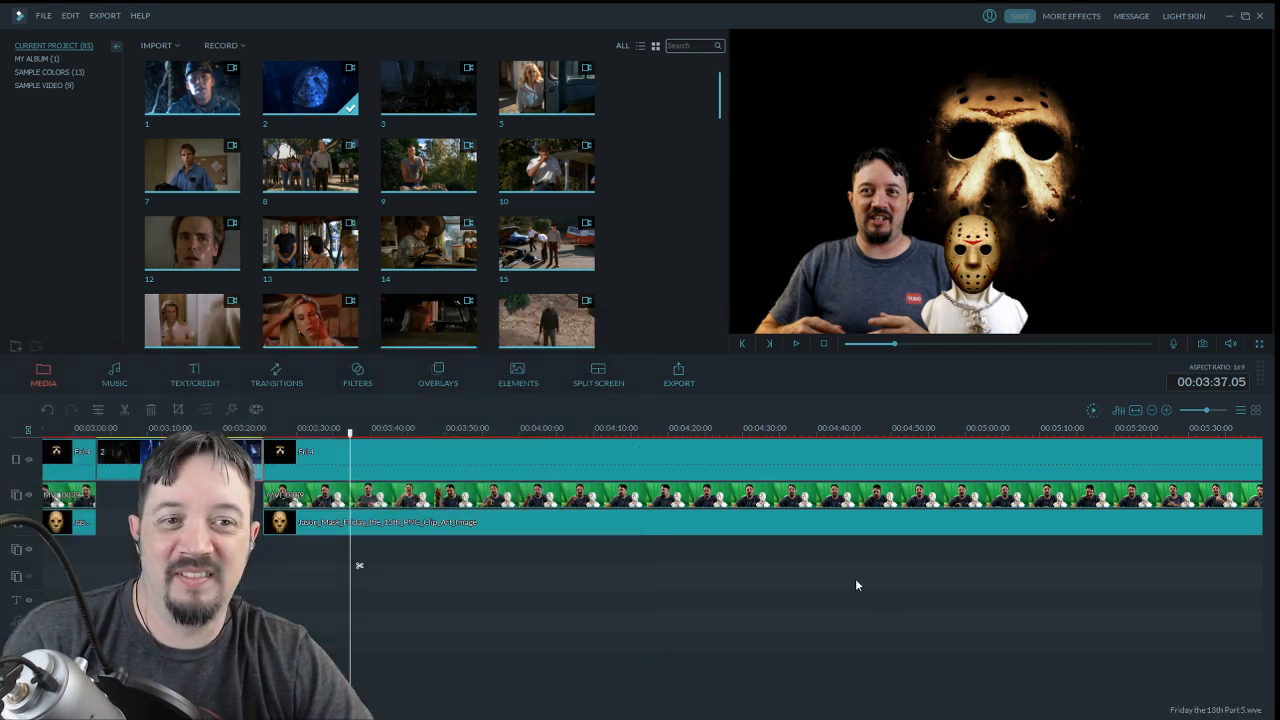
click(398, 460)
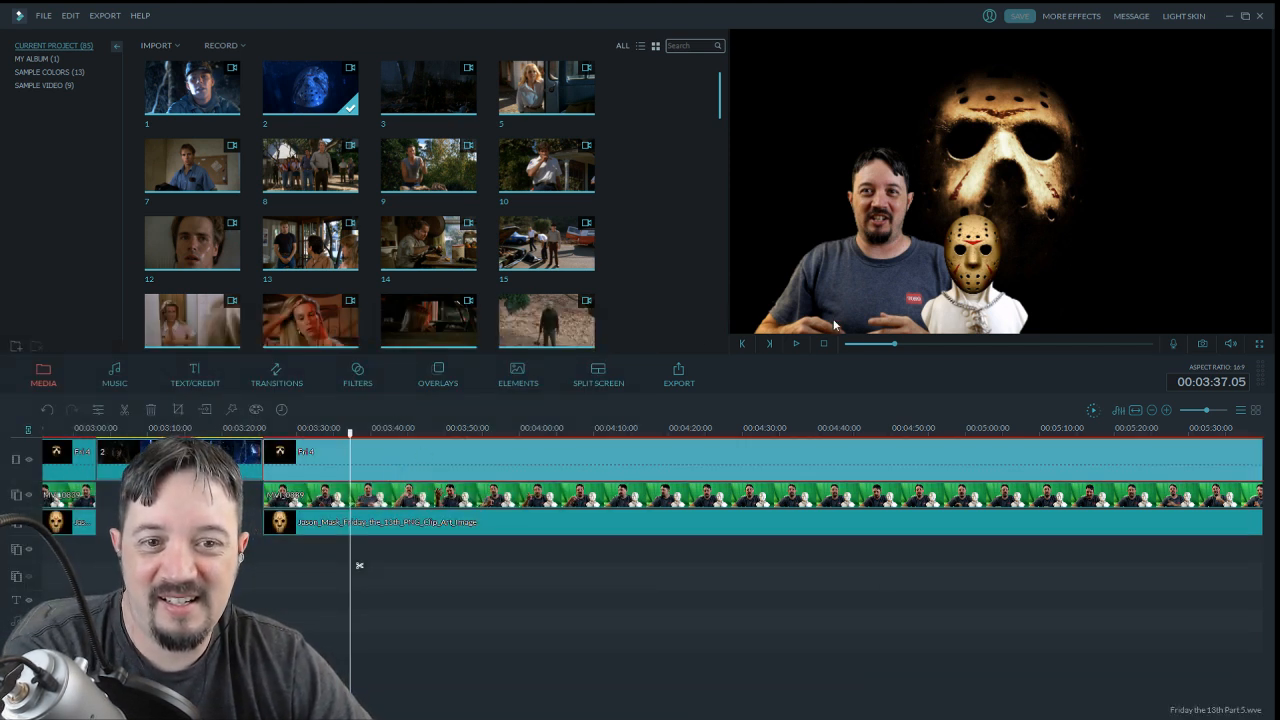
click(793, 343)
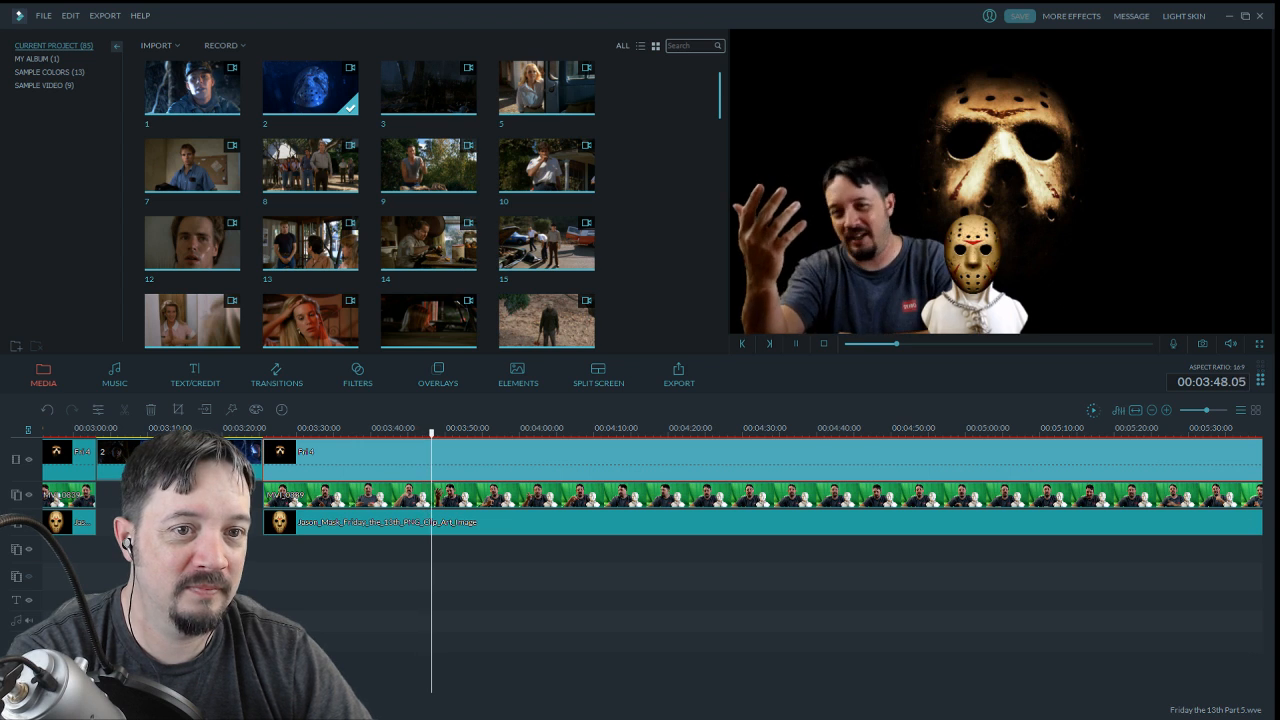
click(795, 343)
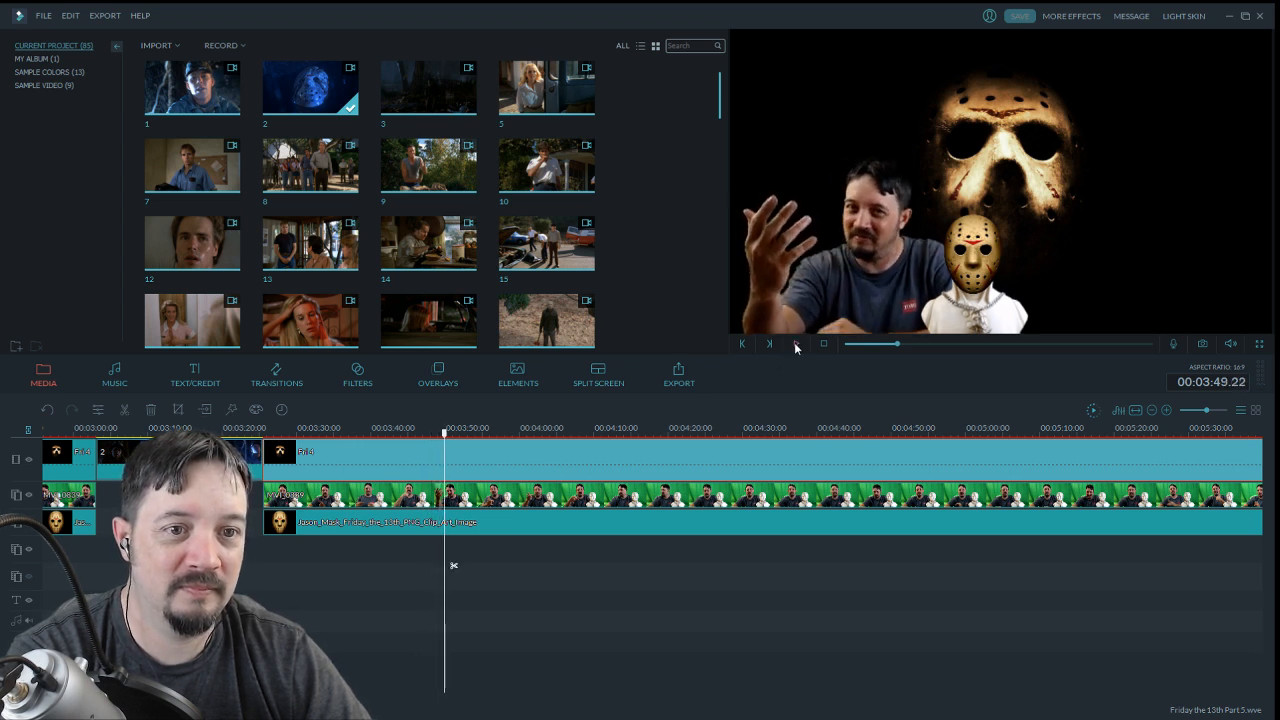
click(795, 345)
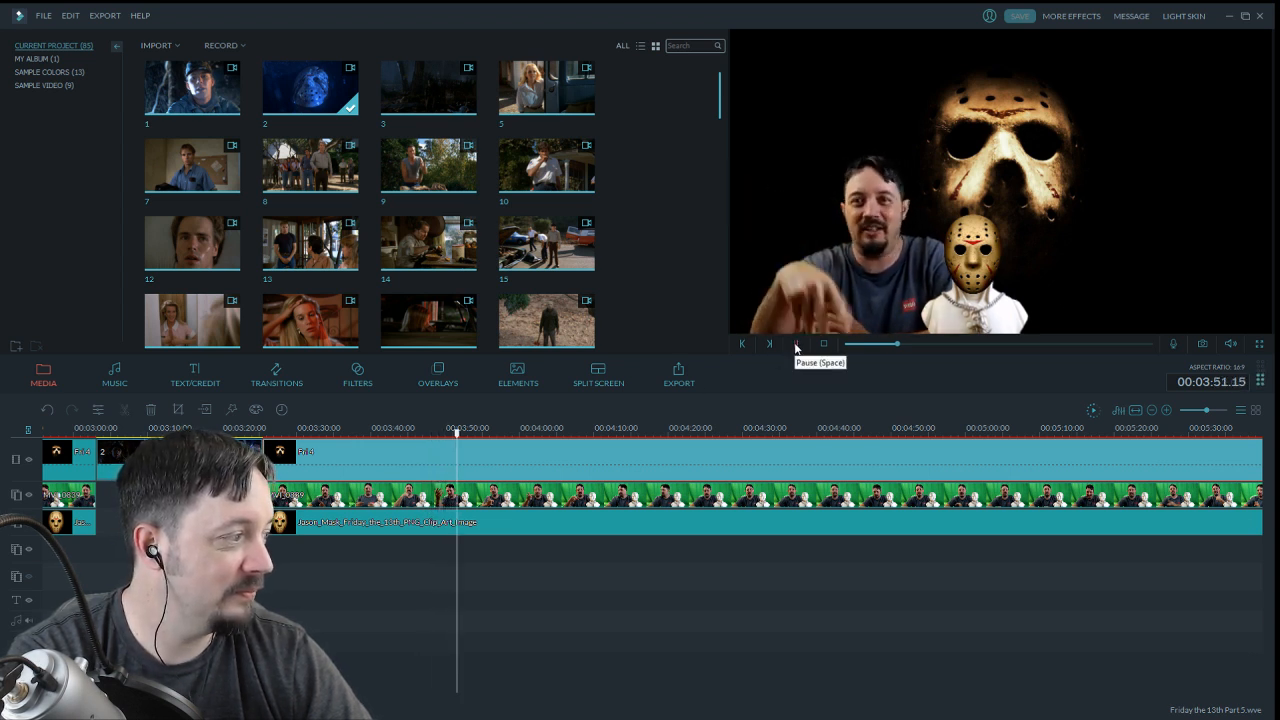
click(796, 345)
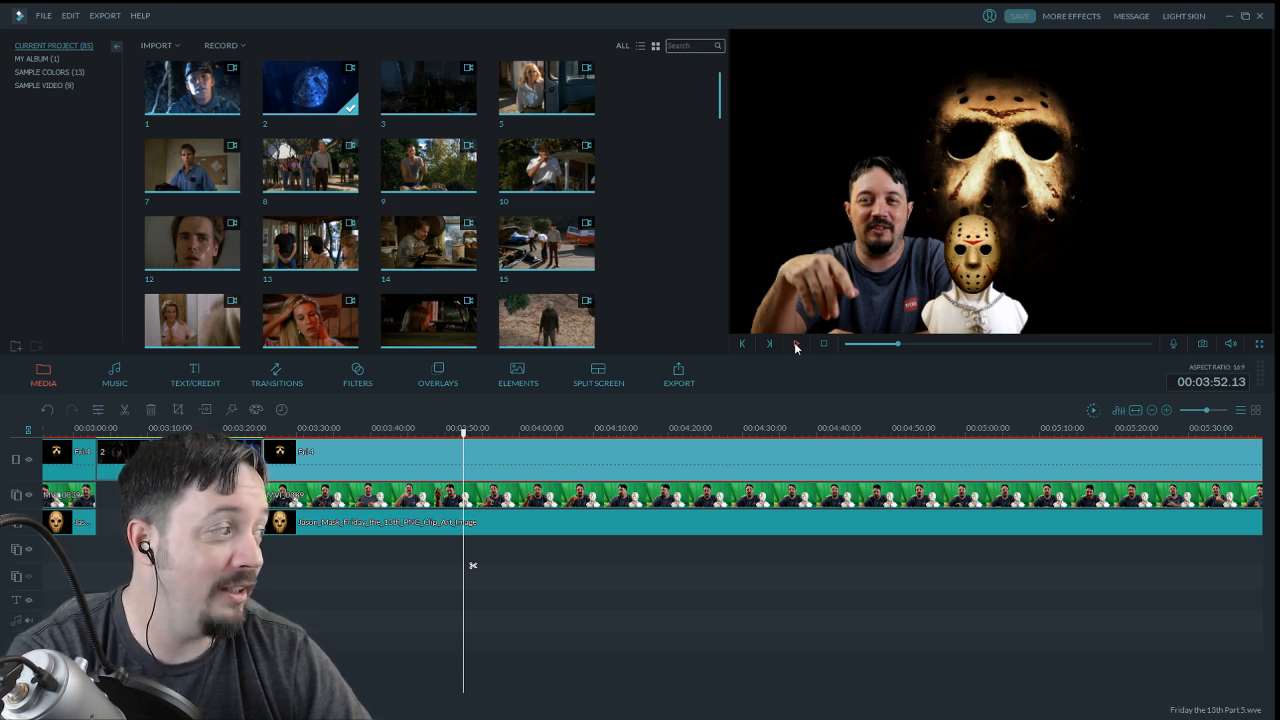
click(796, 344)
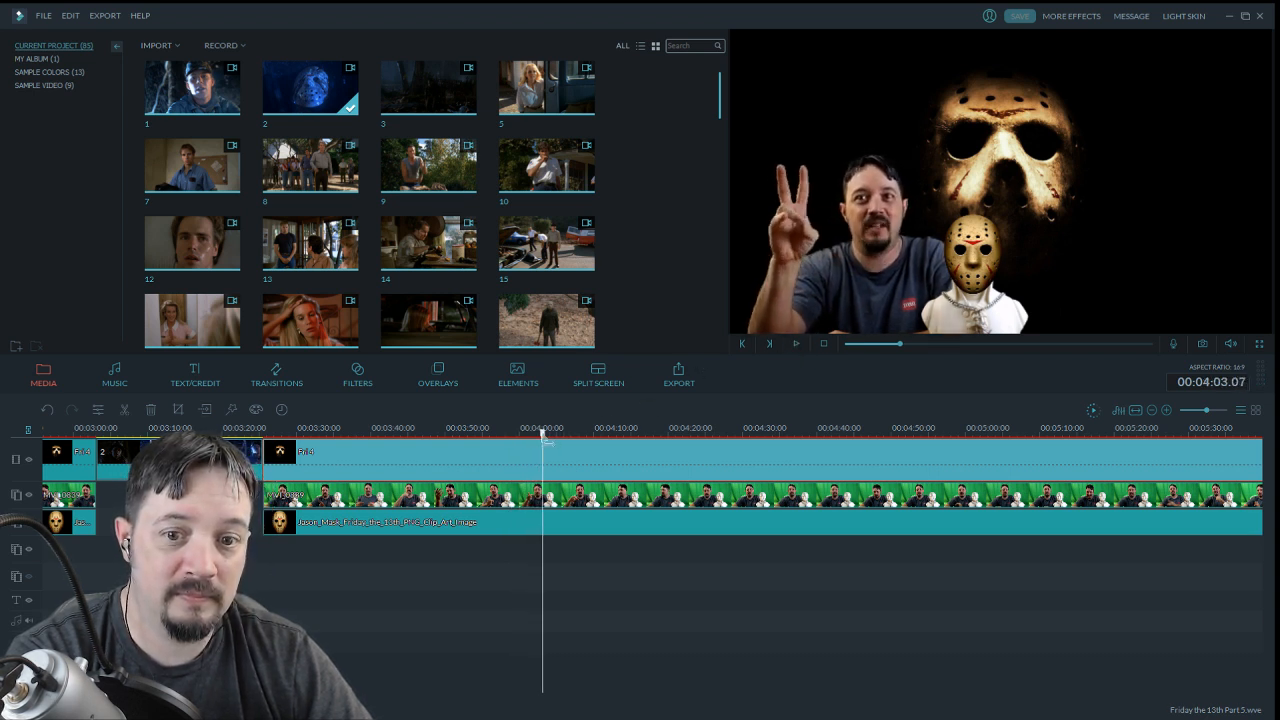
Replay the host footage from 00:03:50.16 and split the background, host video and mask image tracks at 00:03:56.15
drag(547, 443, 449, 443)
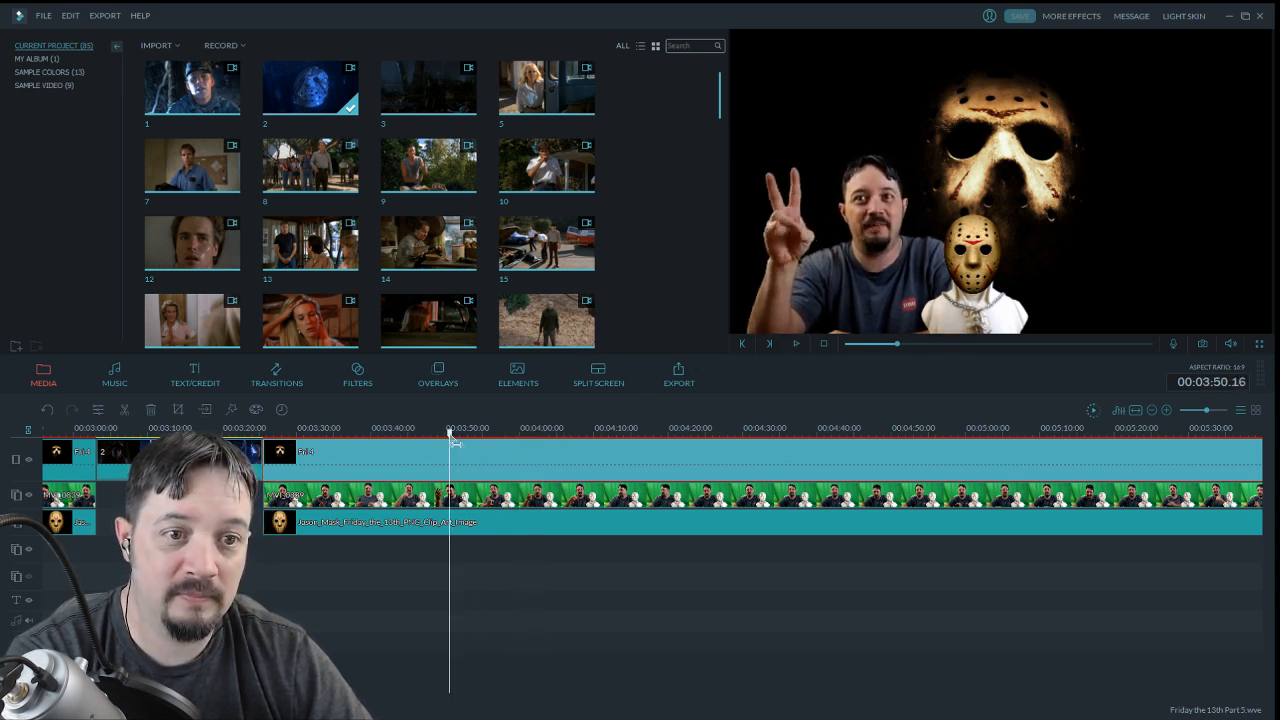
click(797, 342)
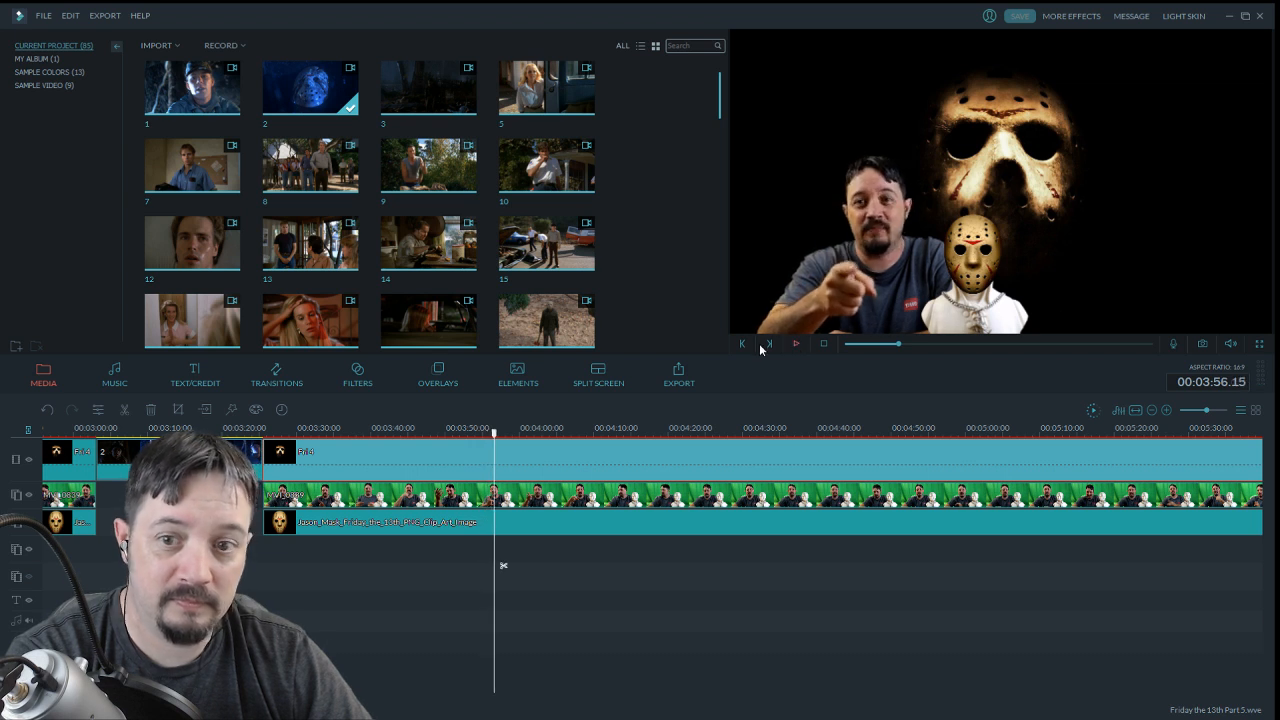
click(122, 407)
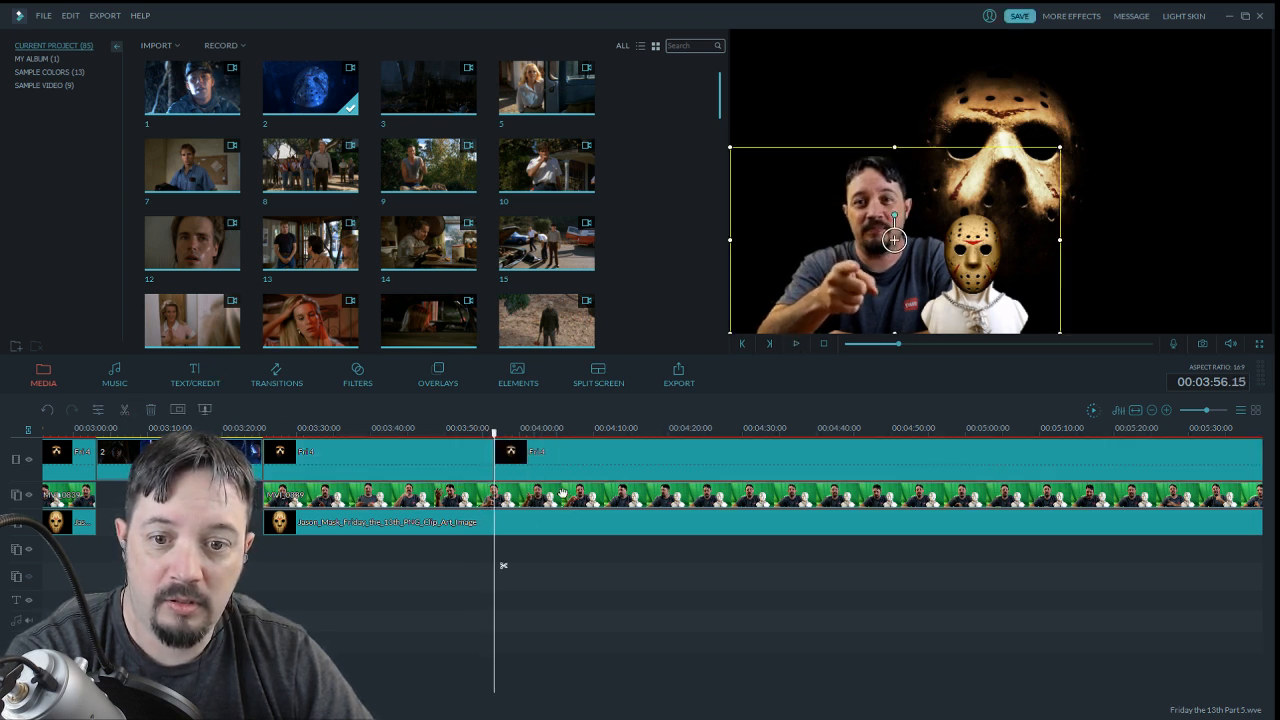
click(123, 409)
click(618, 530)
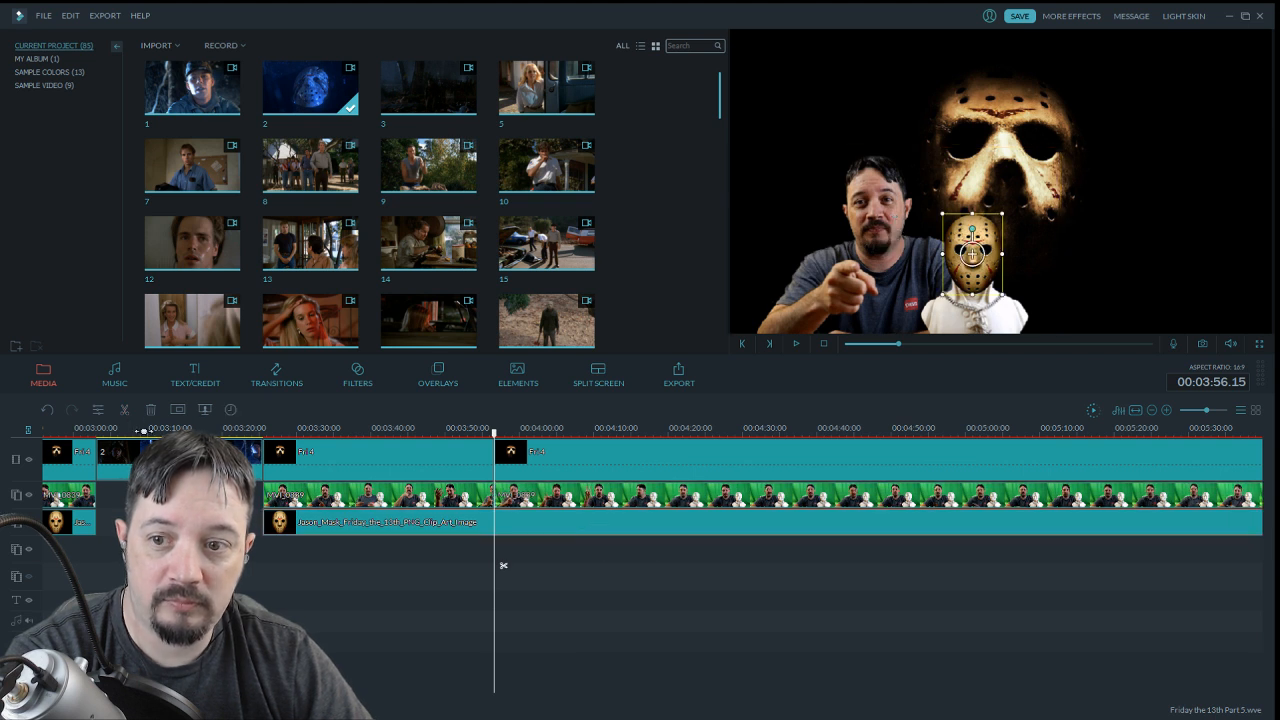
click(124, 409)
Insert clip 3 at the 00:03:56.15 split, cut it at 00:04:07.01 and delete the remainder
mouse_move(437, 85)
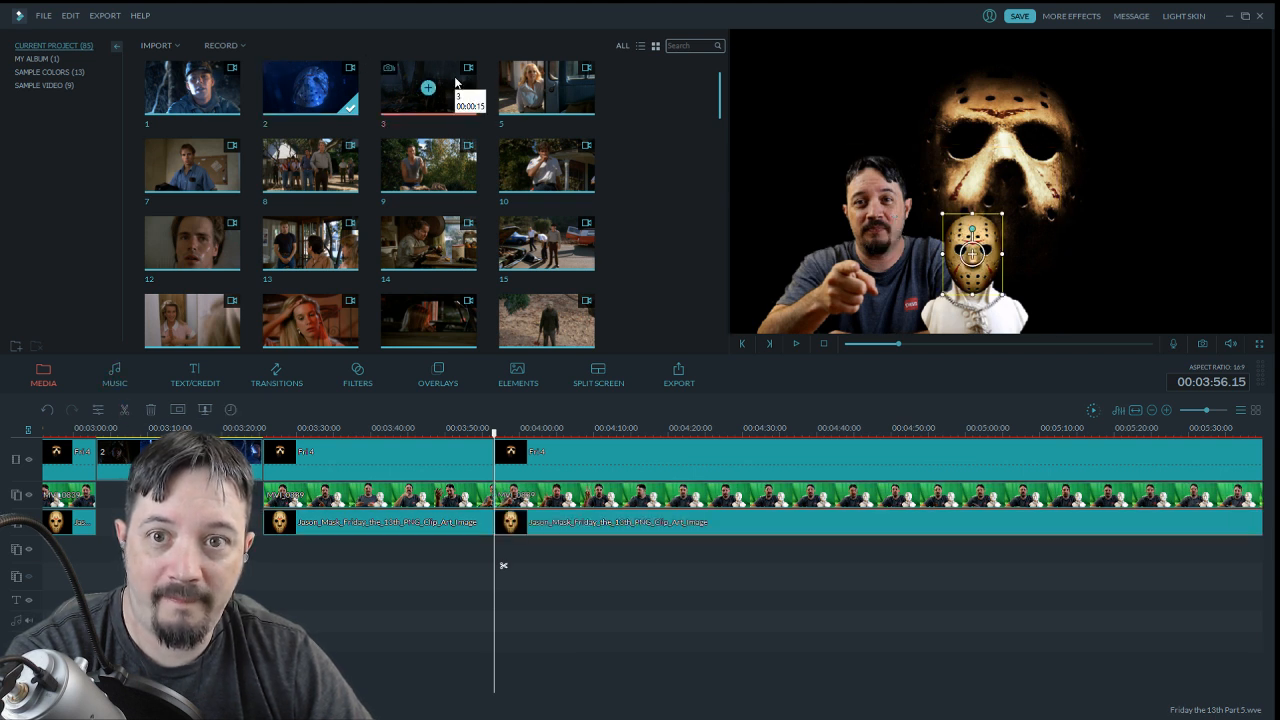
drag(437, 85, 578, 449)
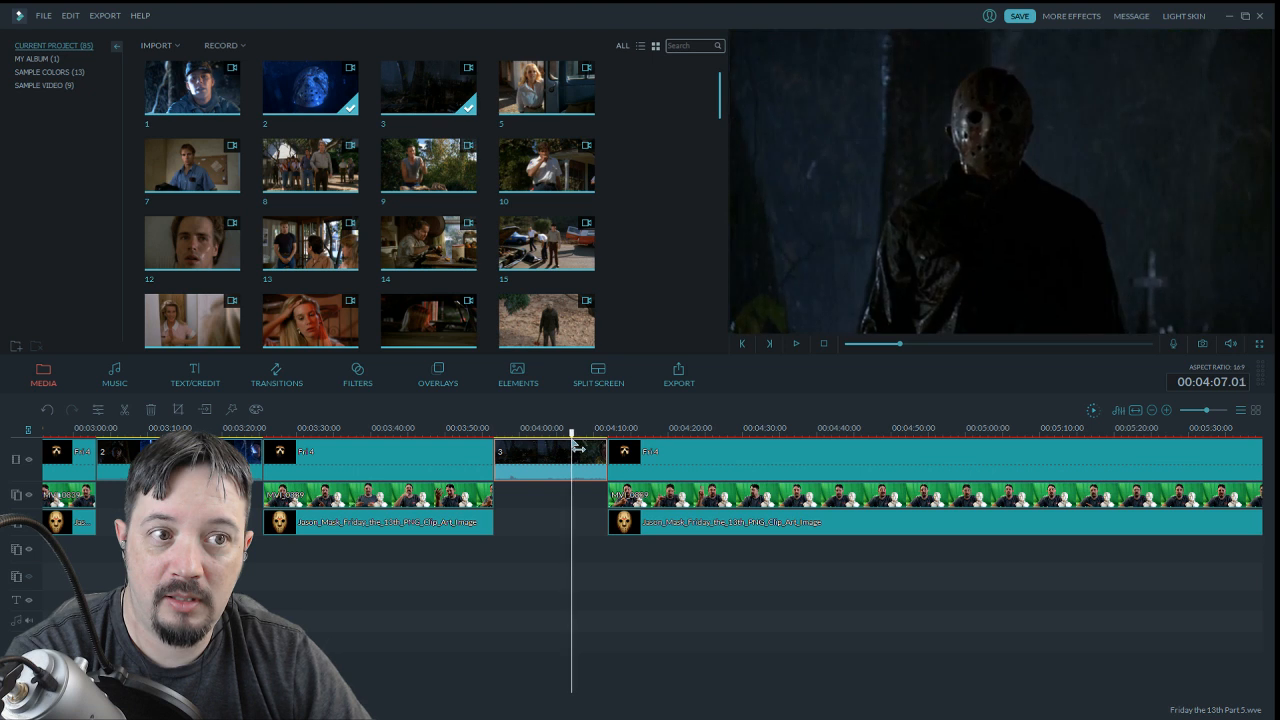
click(581, 566)
click(566, 463)
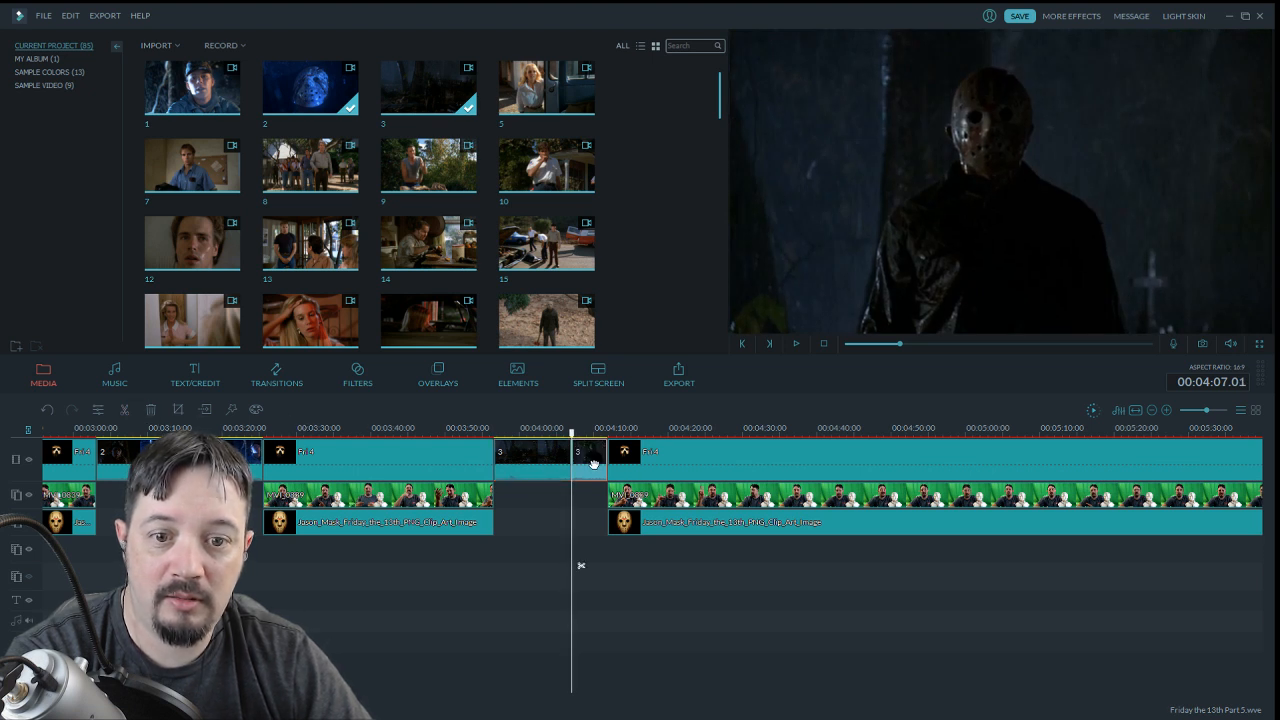
key(Delete)
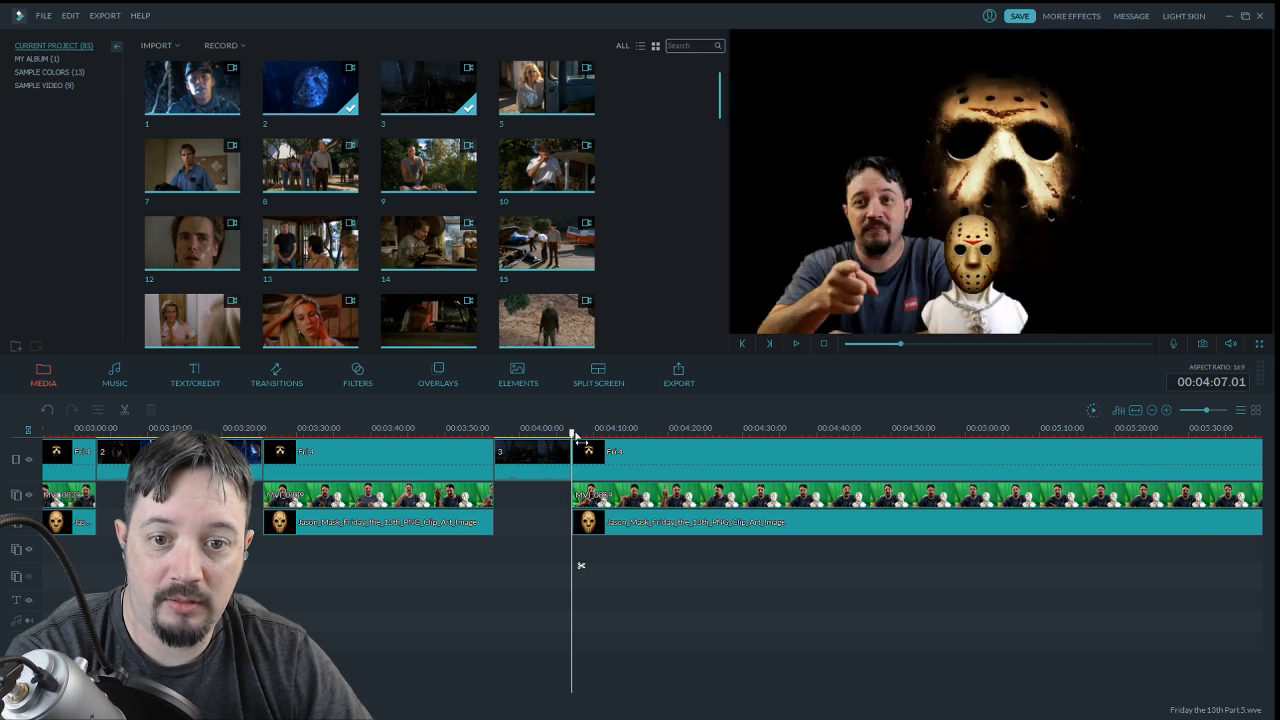
Trim the end of clip 3 back to 00:04:06.15 by removing the leftover sliver
mouse_move(572, 432)
mouse_down()
mouse_move(496, 432)
mouse_move(575, 456)
mouse_up()
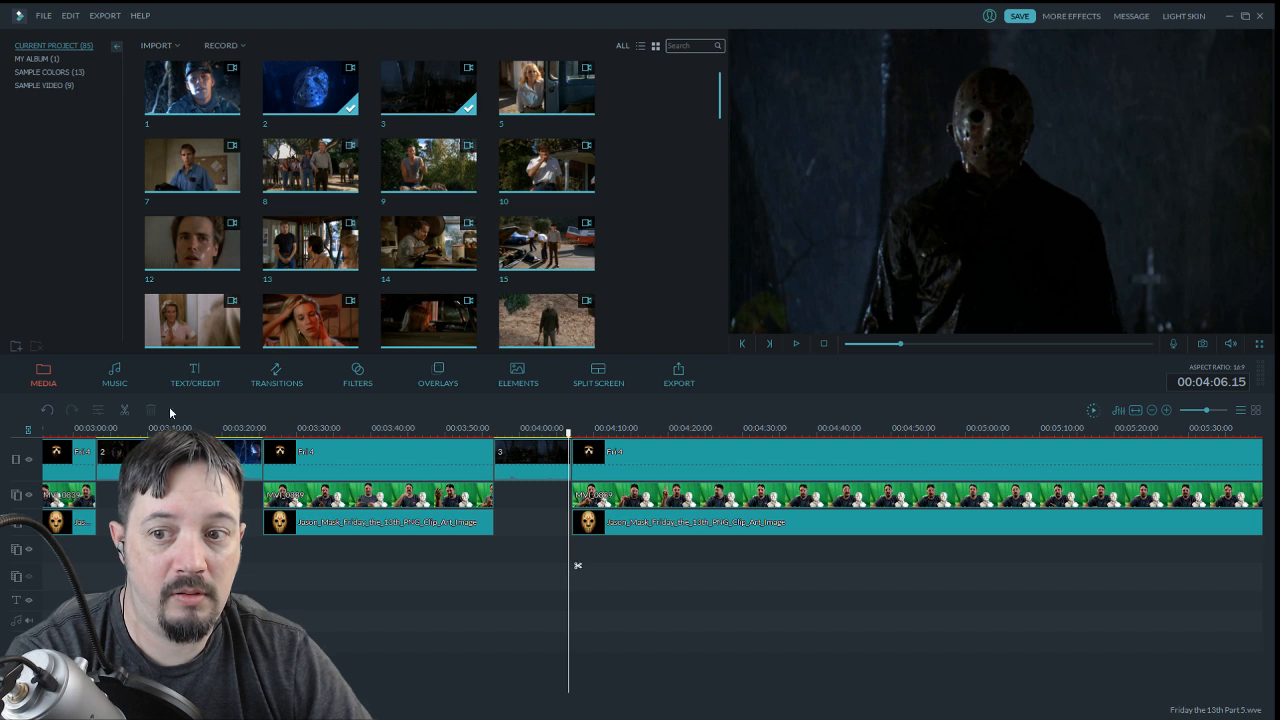
click(575, 461)
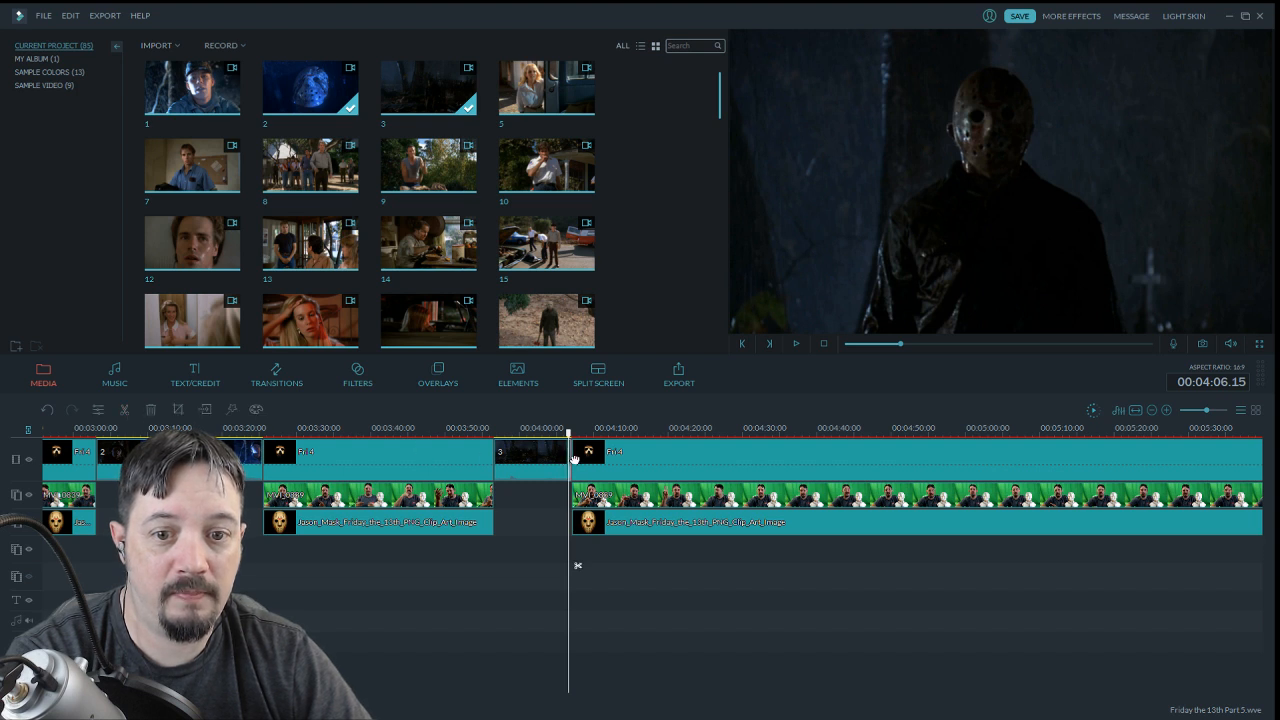
click(150, 409)
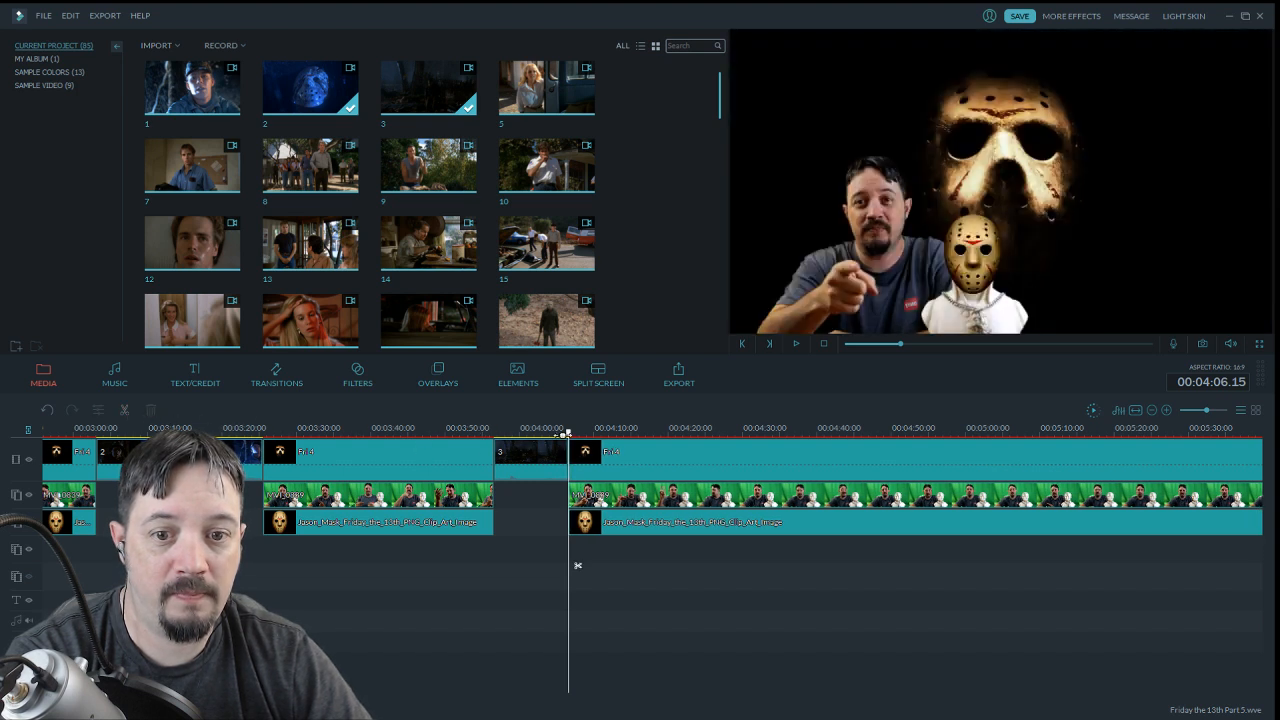
Scrub through and play clip 3 from just before its start to review the trimmed segment
drag(570, 441, 520, 444)
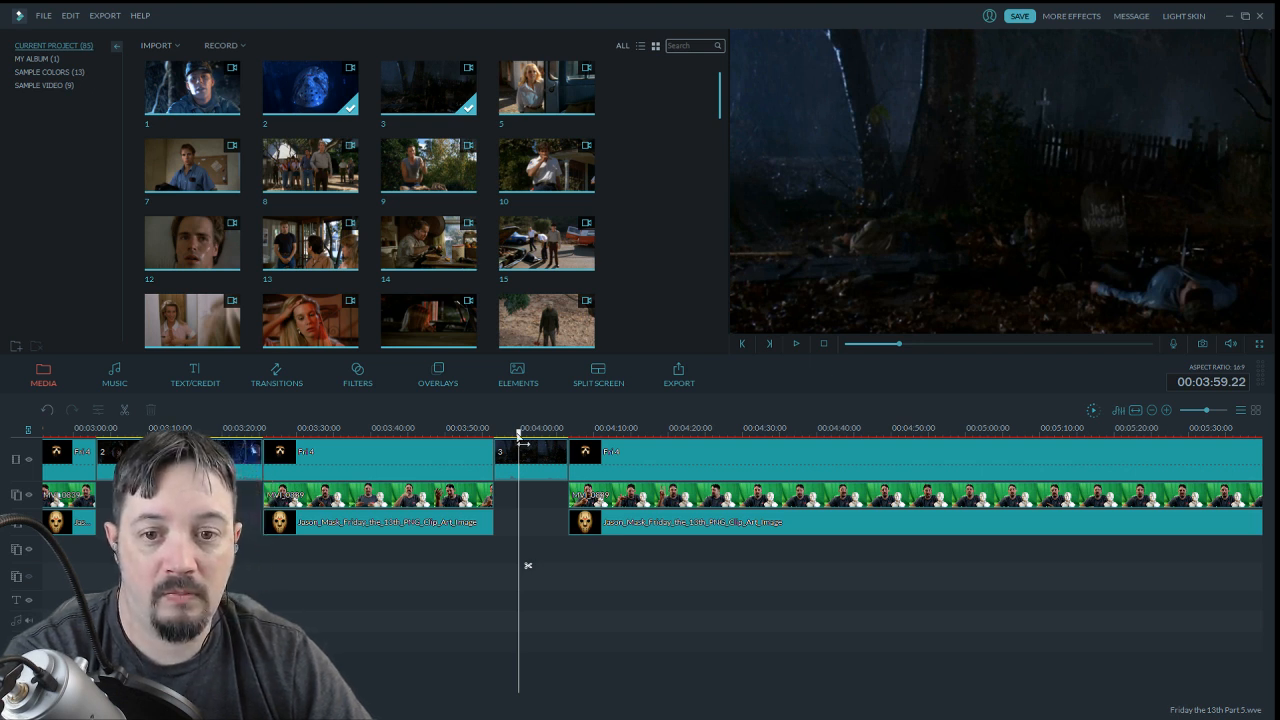
drag(518, 436, 572, 450)
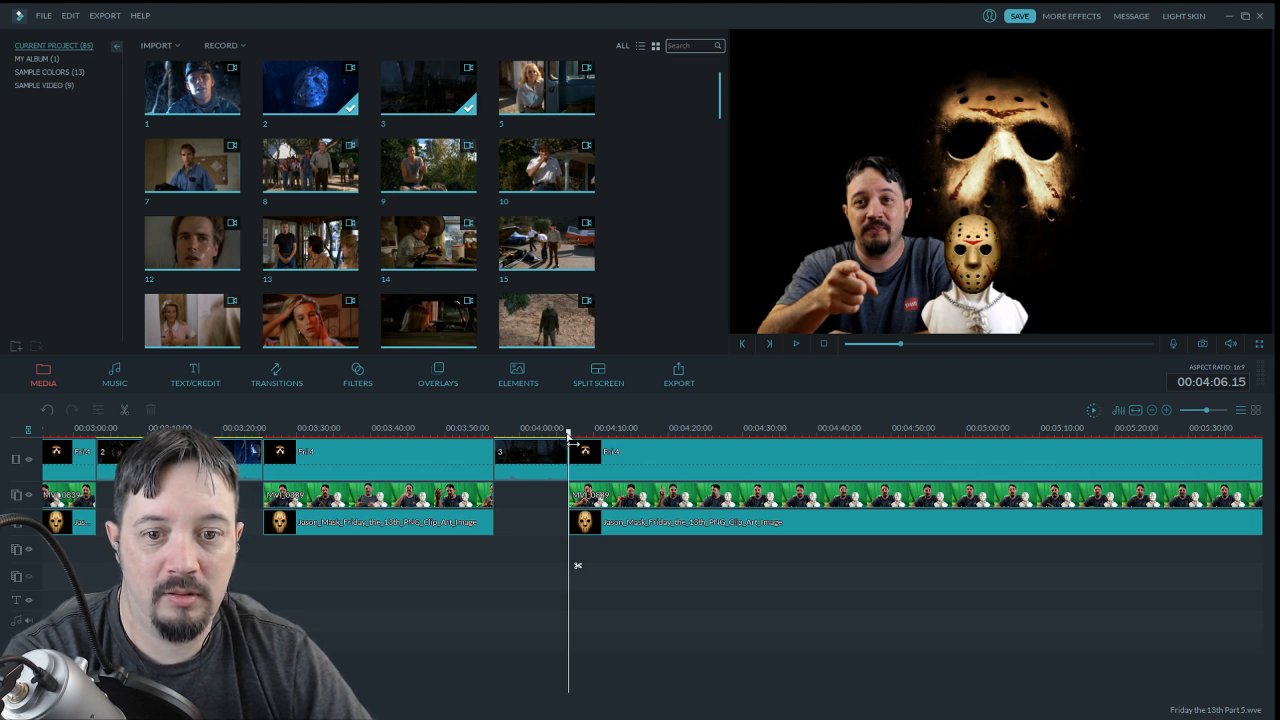
drag(568, 432, 486, 432)
click(797, 344)
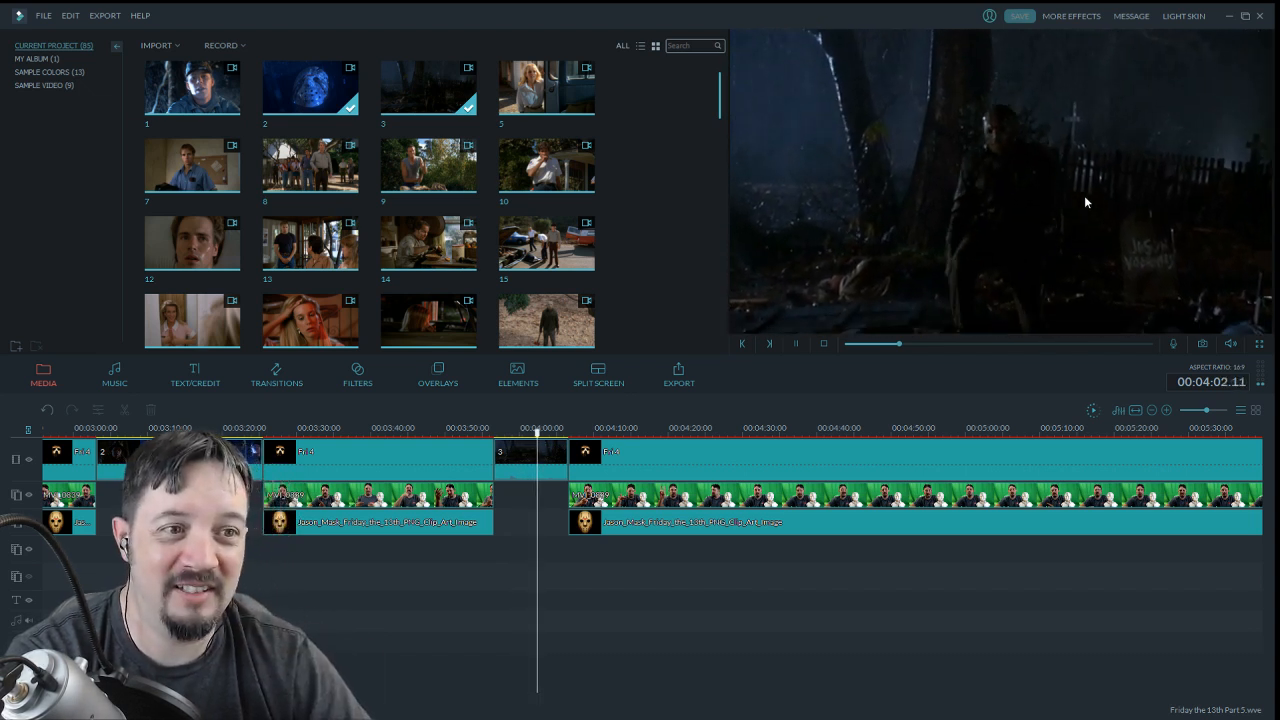
click(796, 344)
Add a 1.16 s audio fade-out to clip 3
double_click(562, 457)
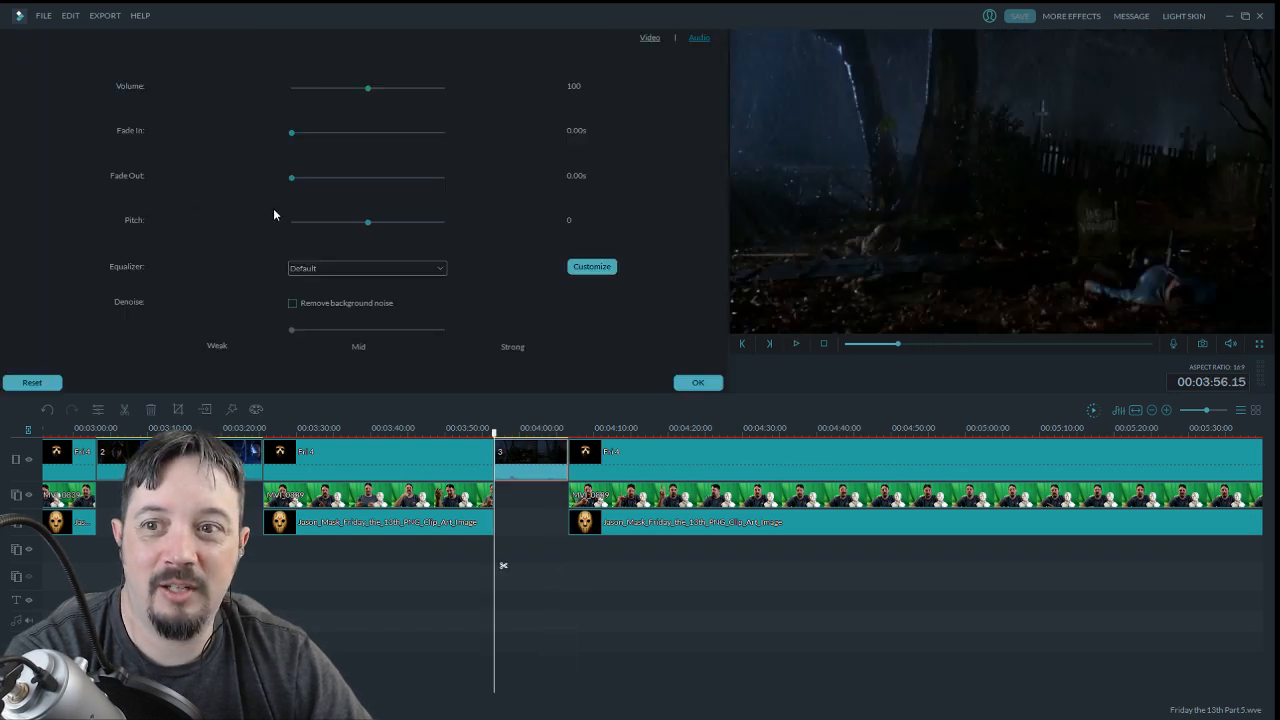
drag(290, 178, 320, 181)
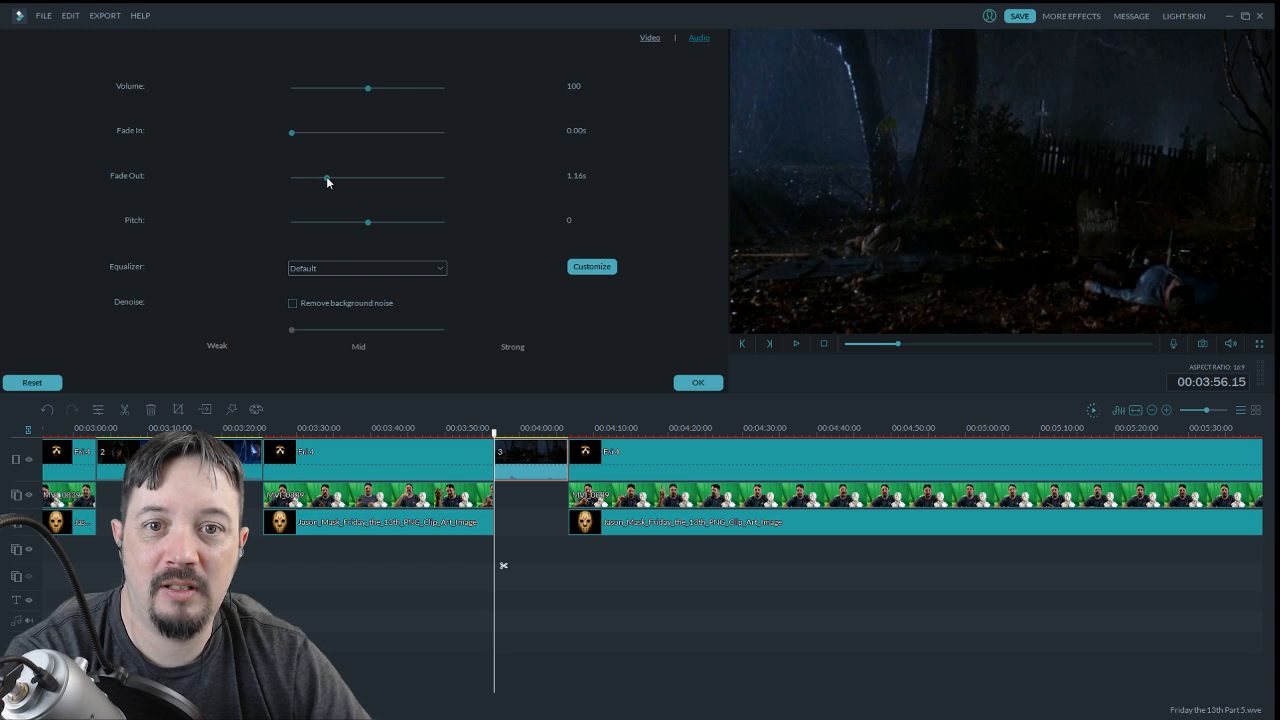
click(698, 383)
Play clip 3 from 00:03:56.15 into the following host footage and return the playhead to 00:04:06.17
drag(215, 697, 249, 697)
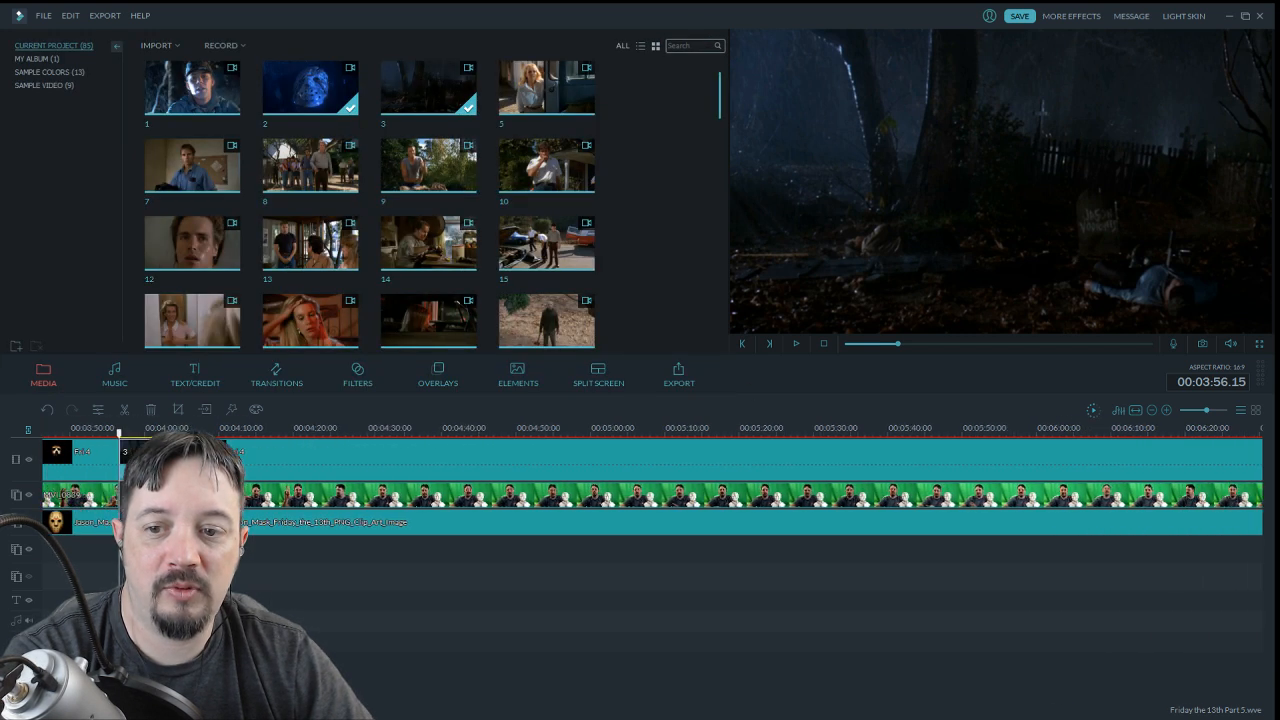
click(795, 343)
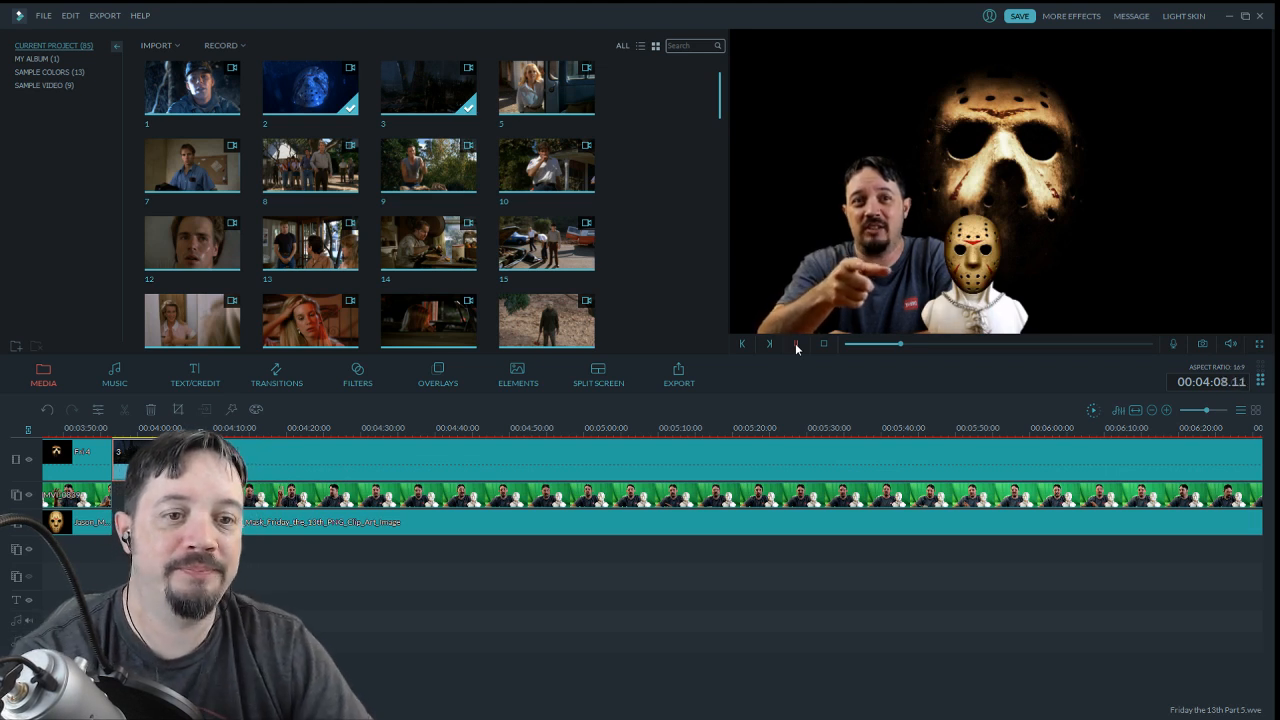
click(797, 345)
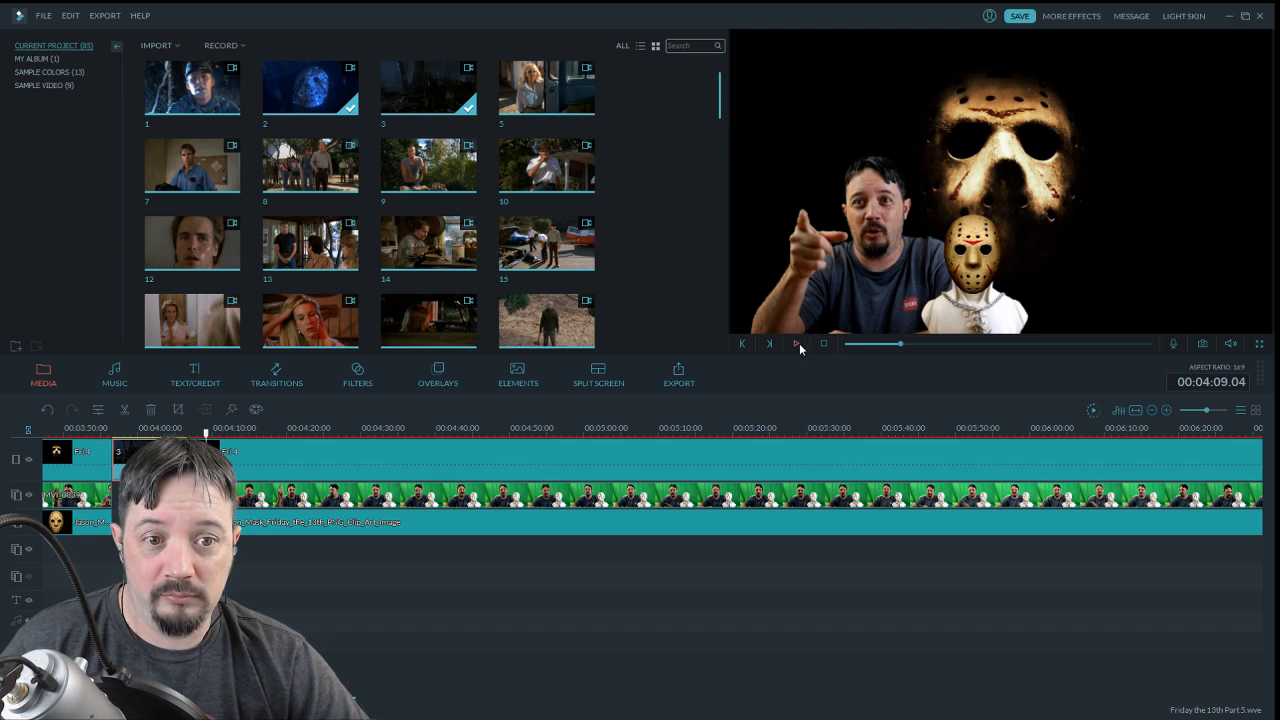
drag(209, 438, 191, 438)
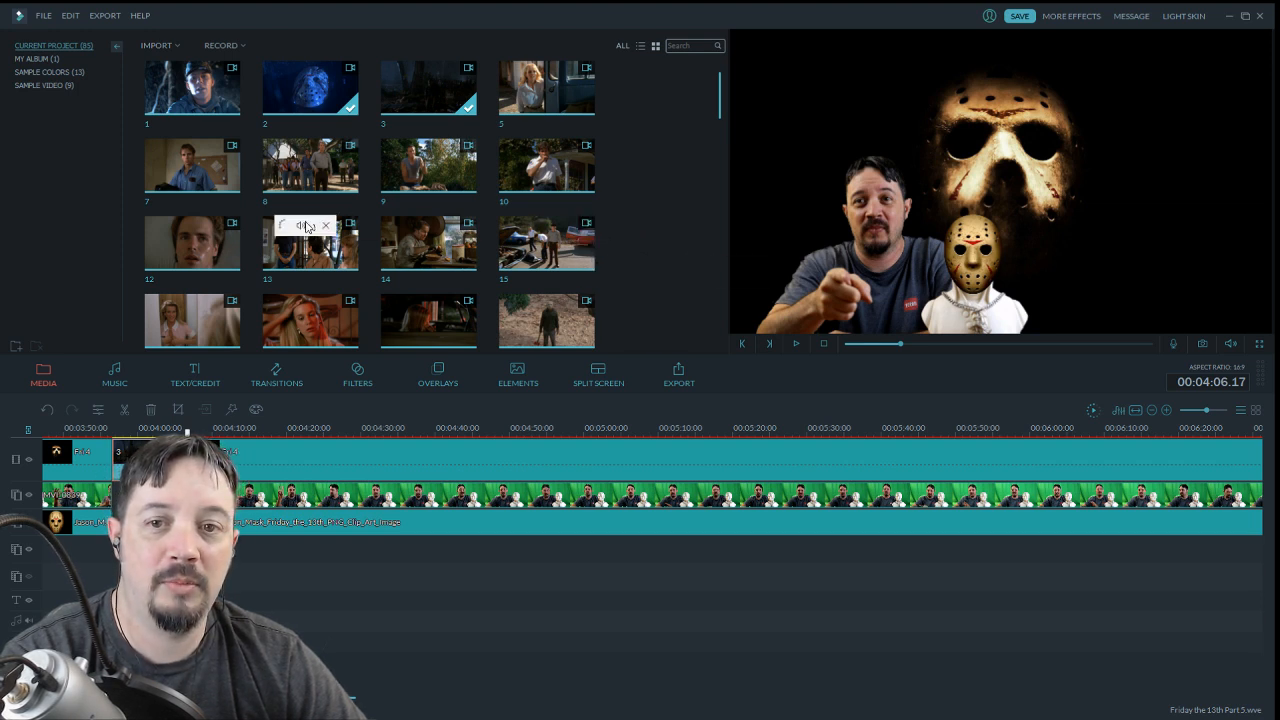
Switch to the browser with the "Rise from Your Grave!" Altered Beast video and show it full screen for screen capture
drag(308, 227, 231, 227)
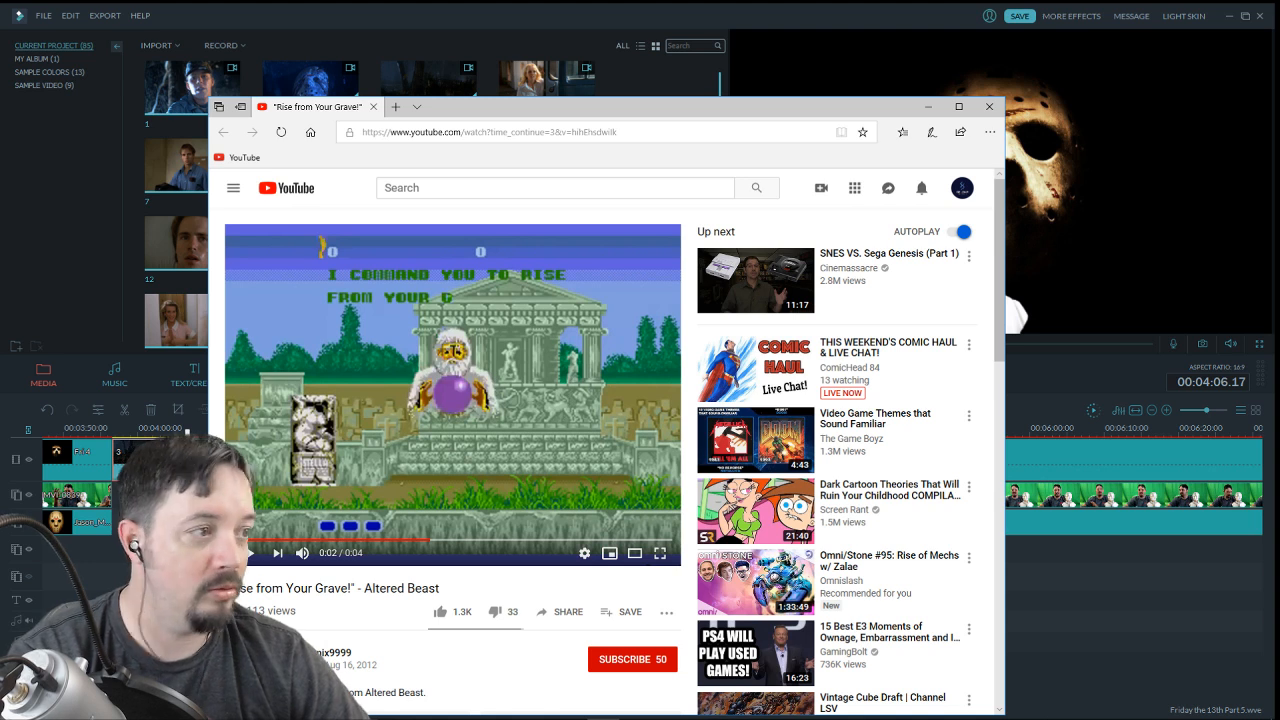
click(637, 361)
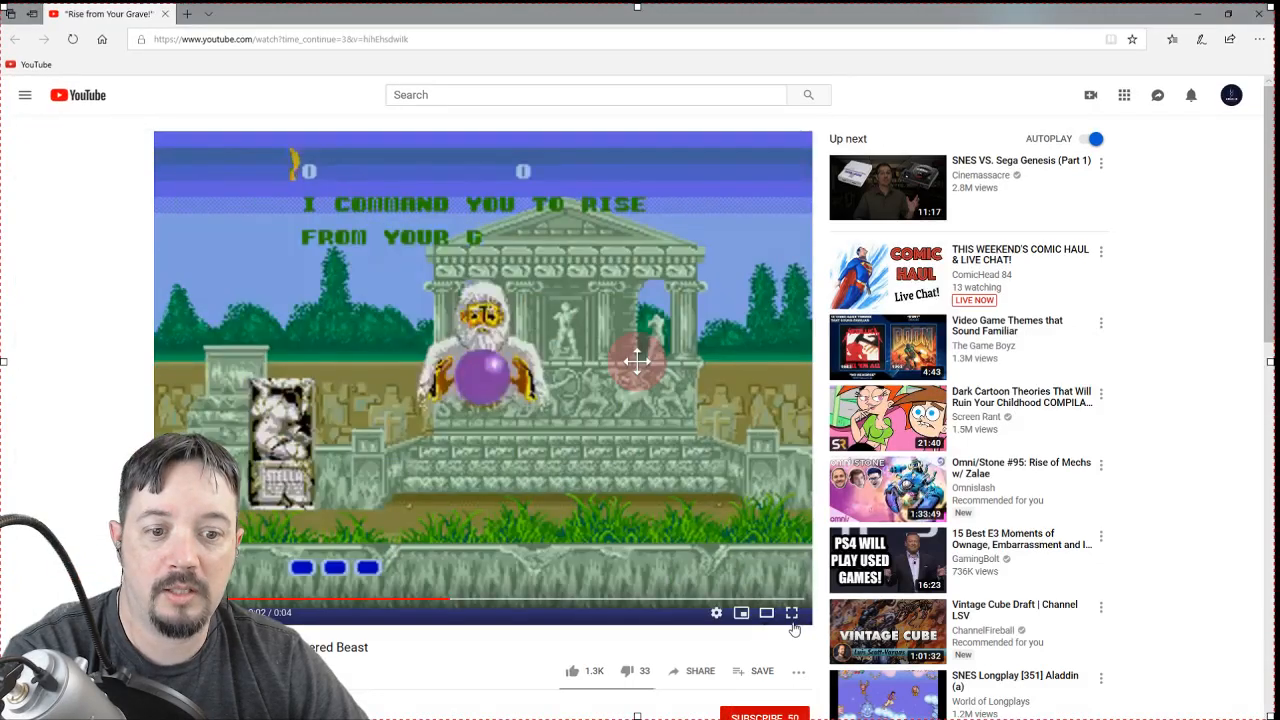
click(794, 620)
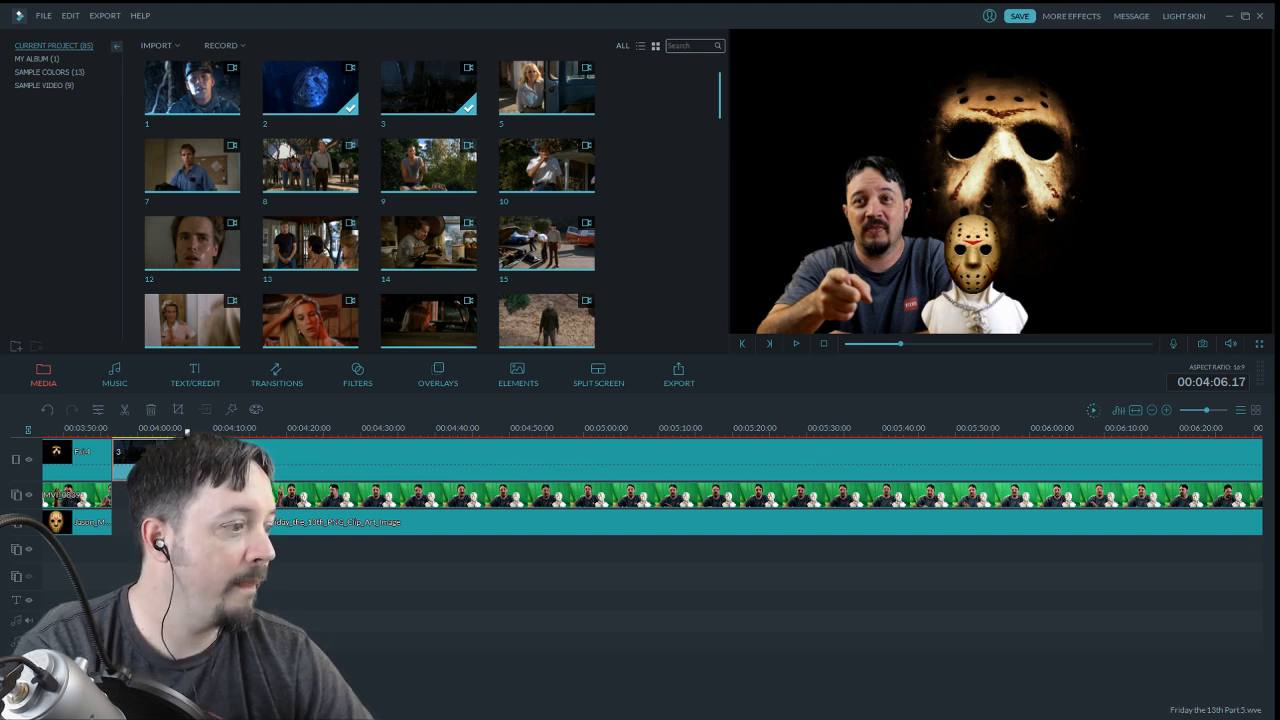
Minimize the editor, bring back the full-screen Altered Beast video and cancel the autoplay of the next video
click(1228, 17)
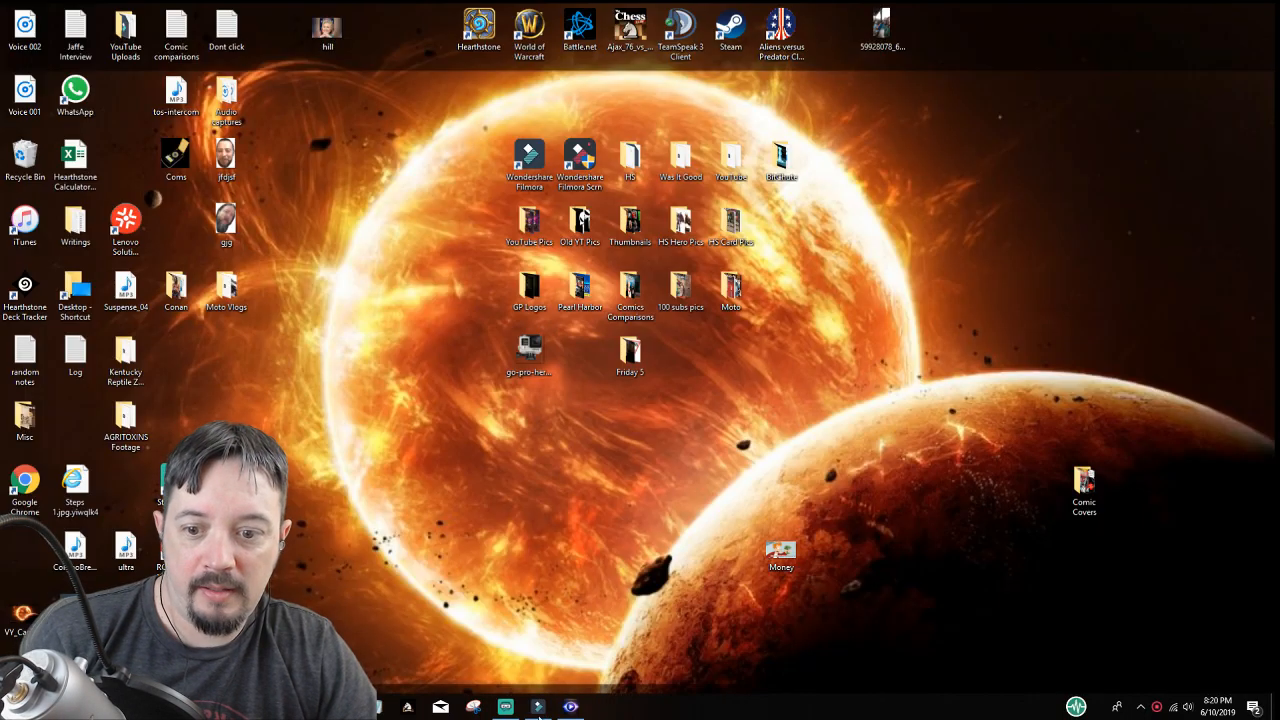
mouse_move(345, 706)
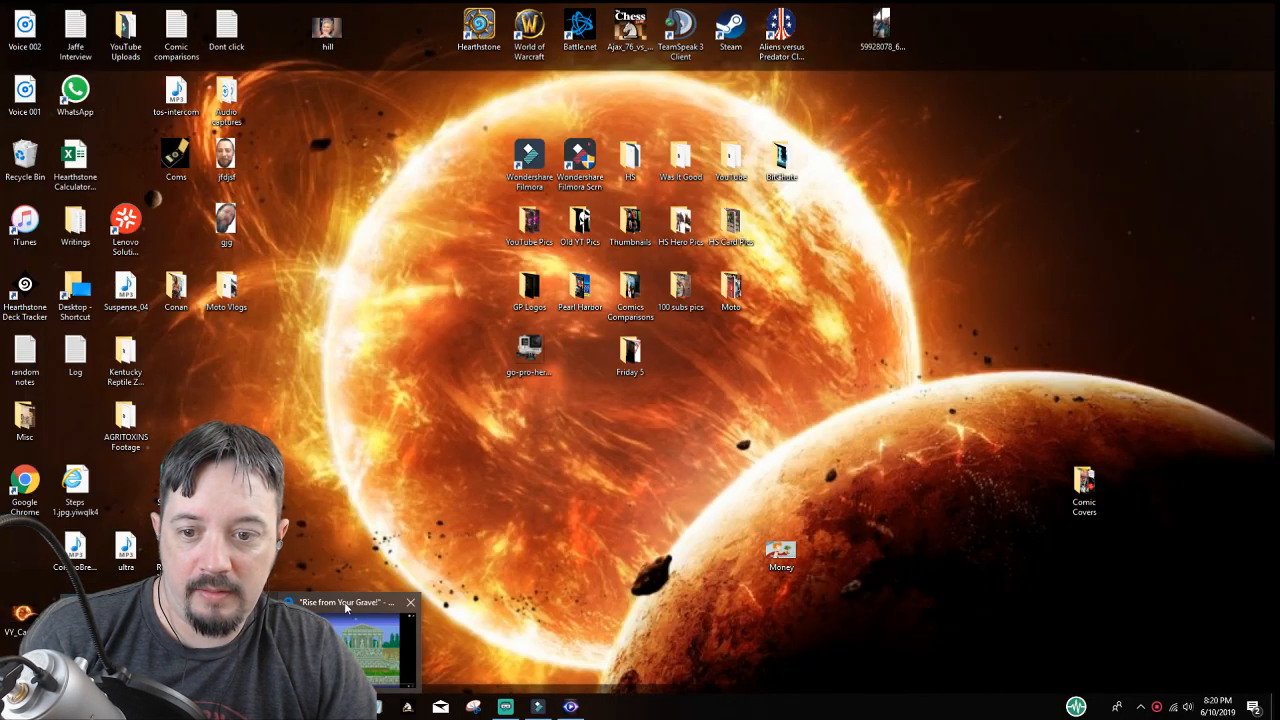
click(350, 650)
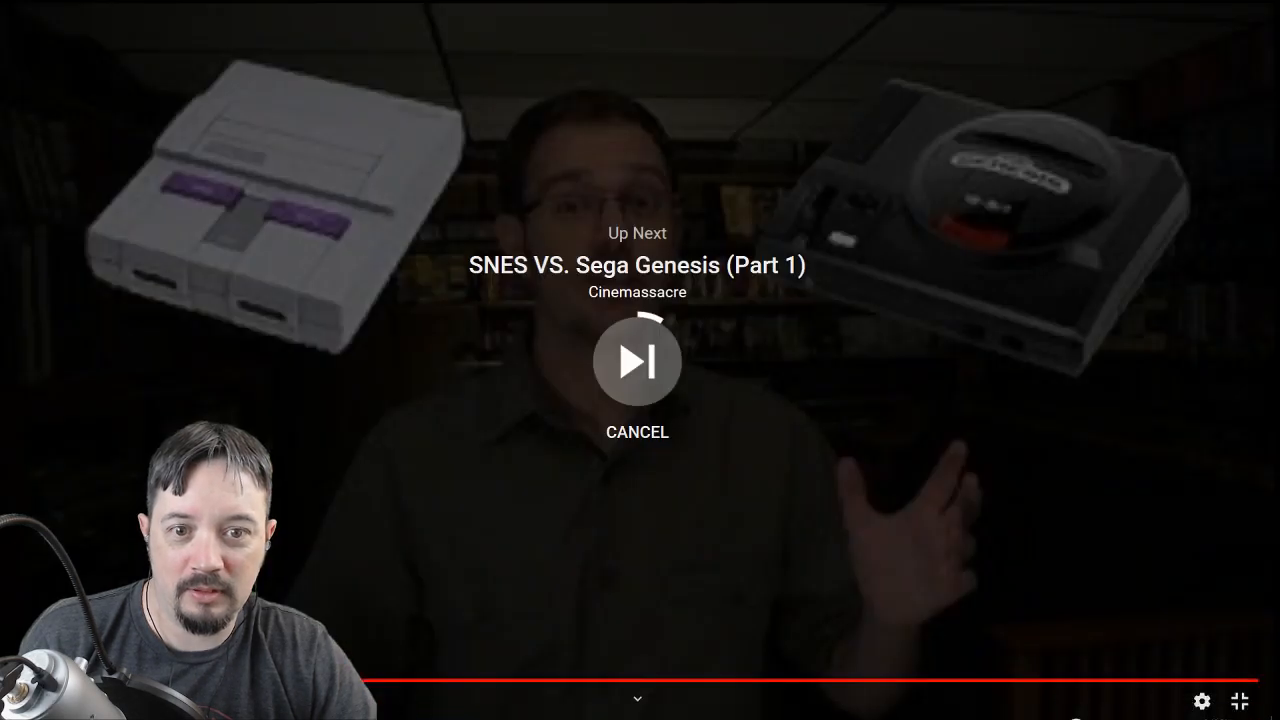
click(637, 432)
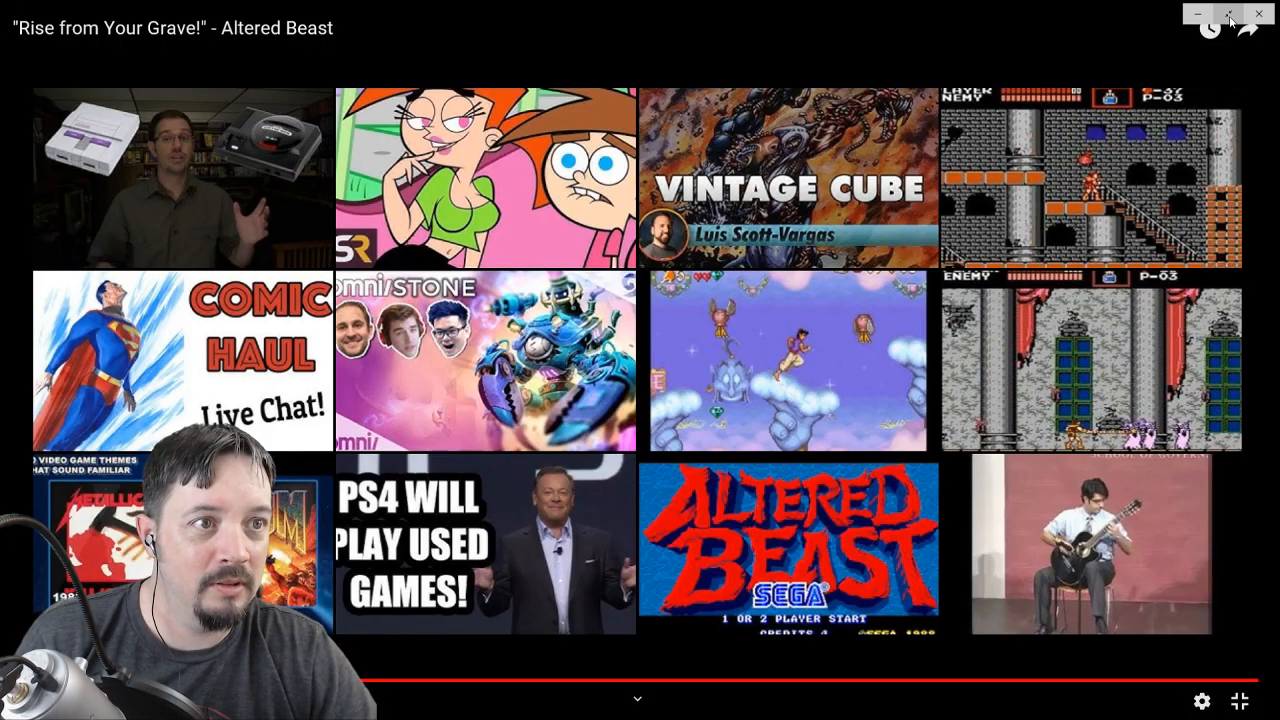
Exit the full-screen video, minimize the browser and switch back to Filmora
click(1229, 14)
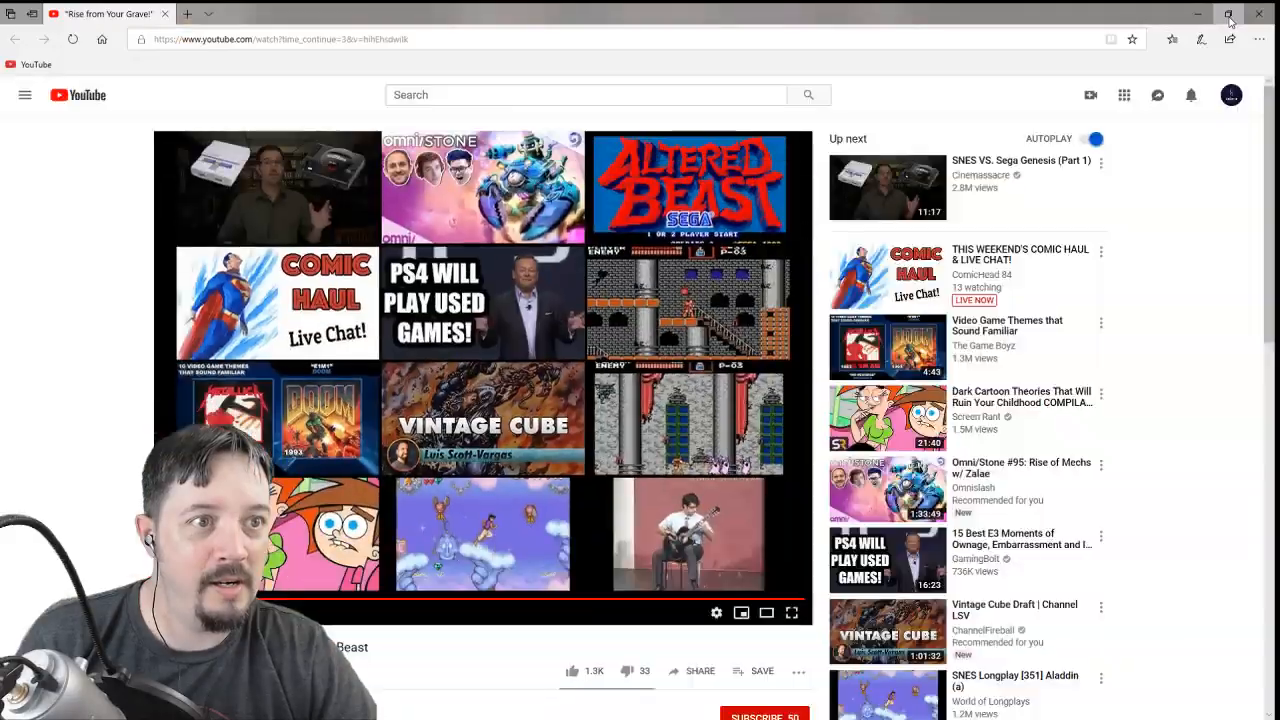
click(1151, 14)
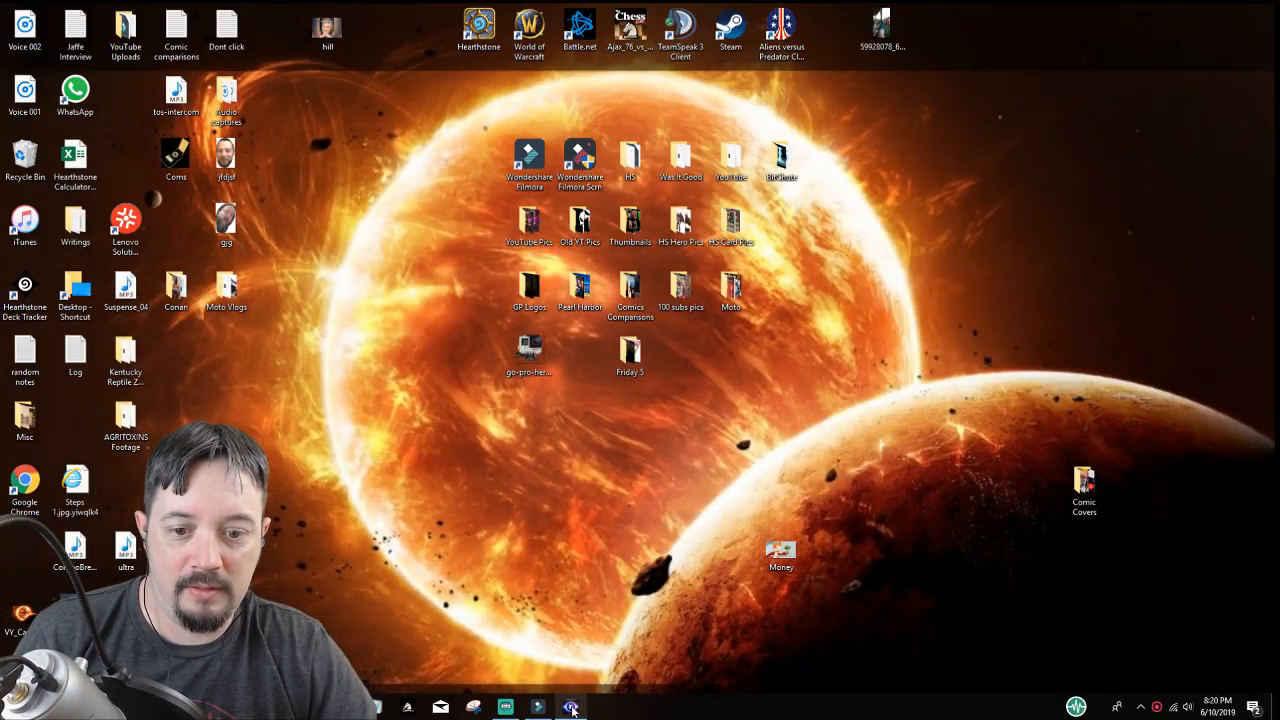
click(538, 708)
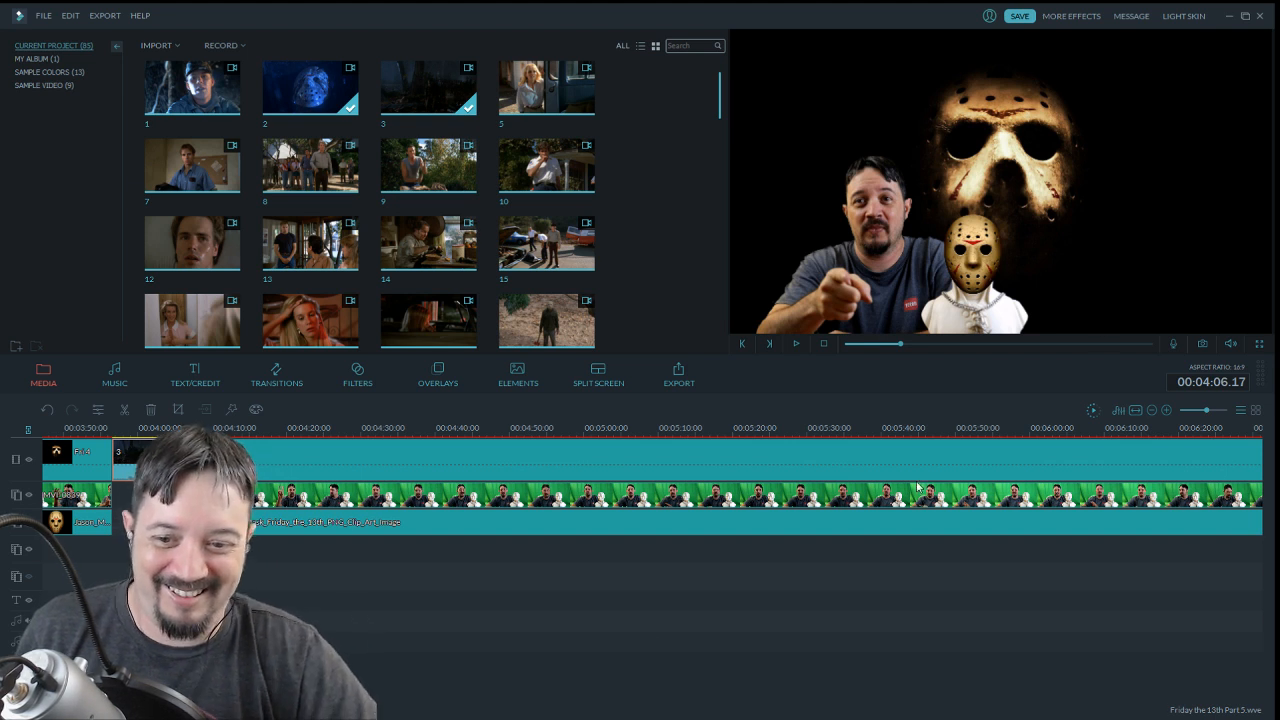
Find the cut point in the host footage before clip 3 and split the stacked tracks at 00:03:45.18
scroll(397, 521, left, 10)
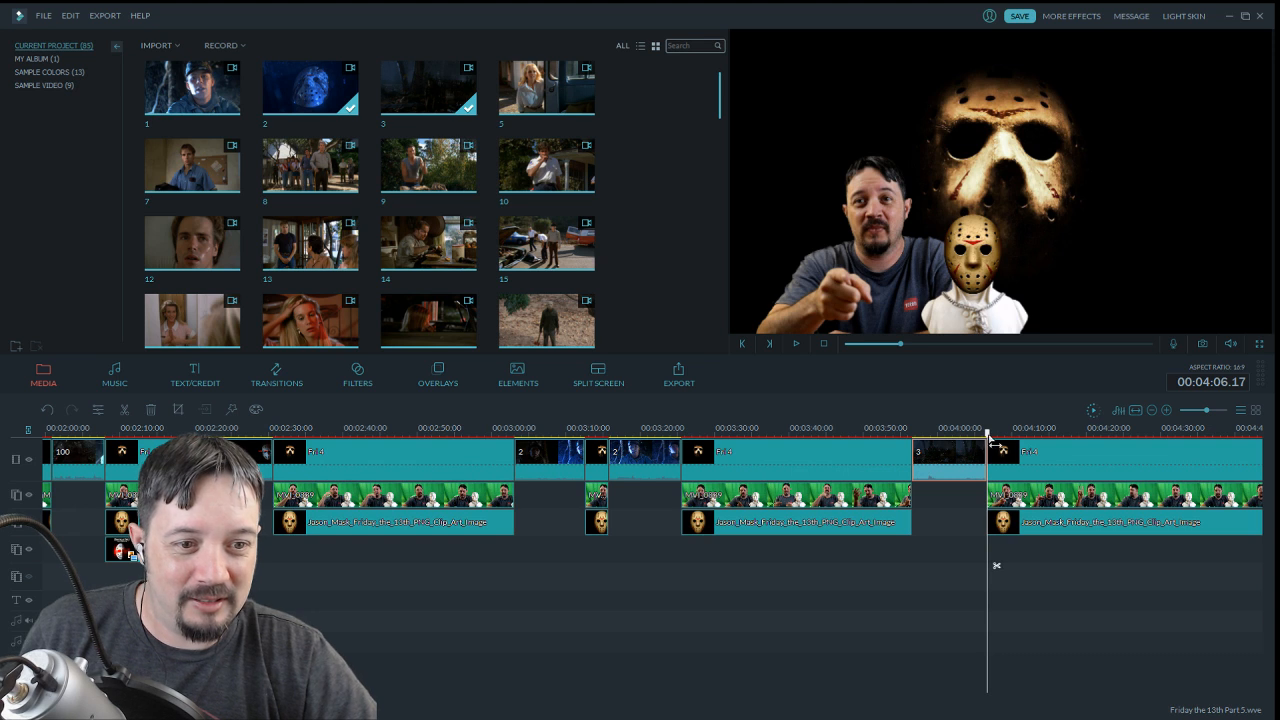
drag(993, 443, 846, 444)
click(795, 344)
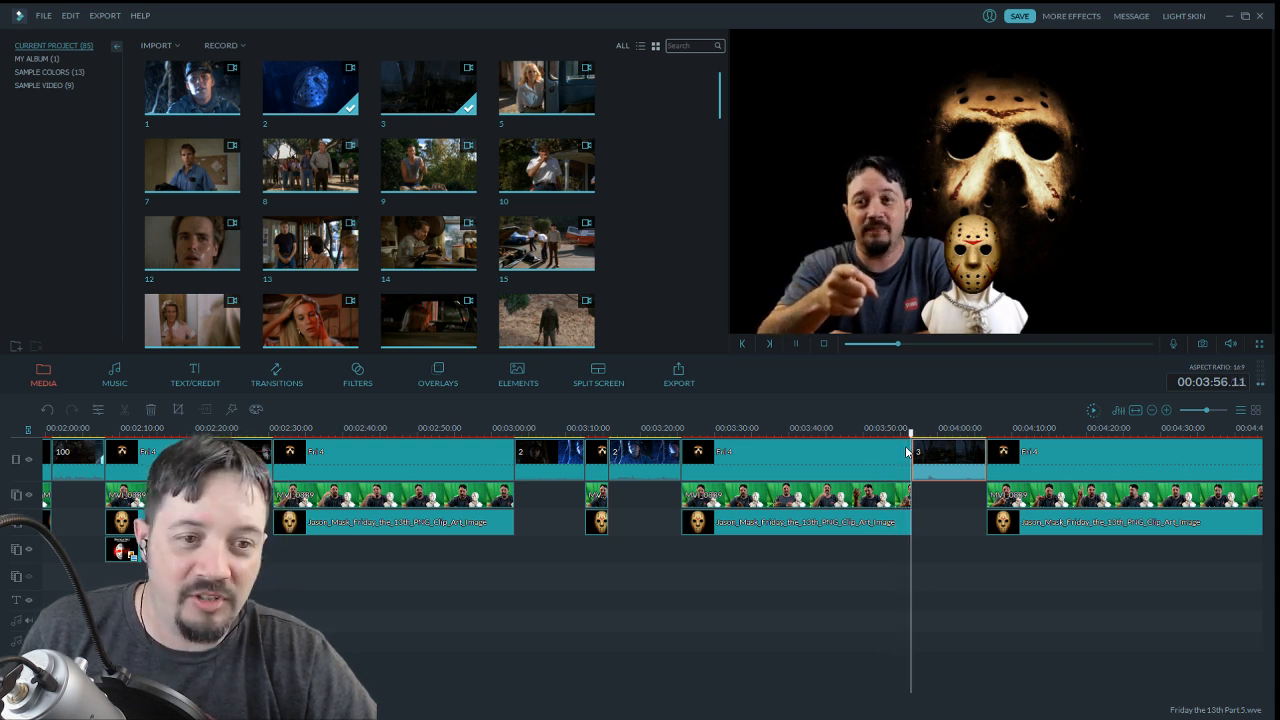
drag(910, 452, 745, 452)
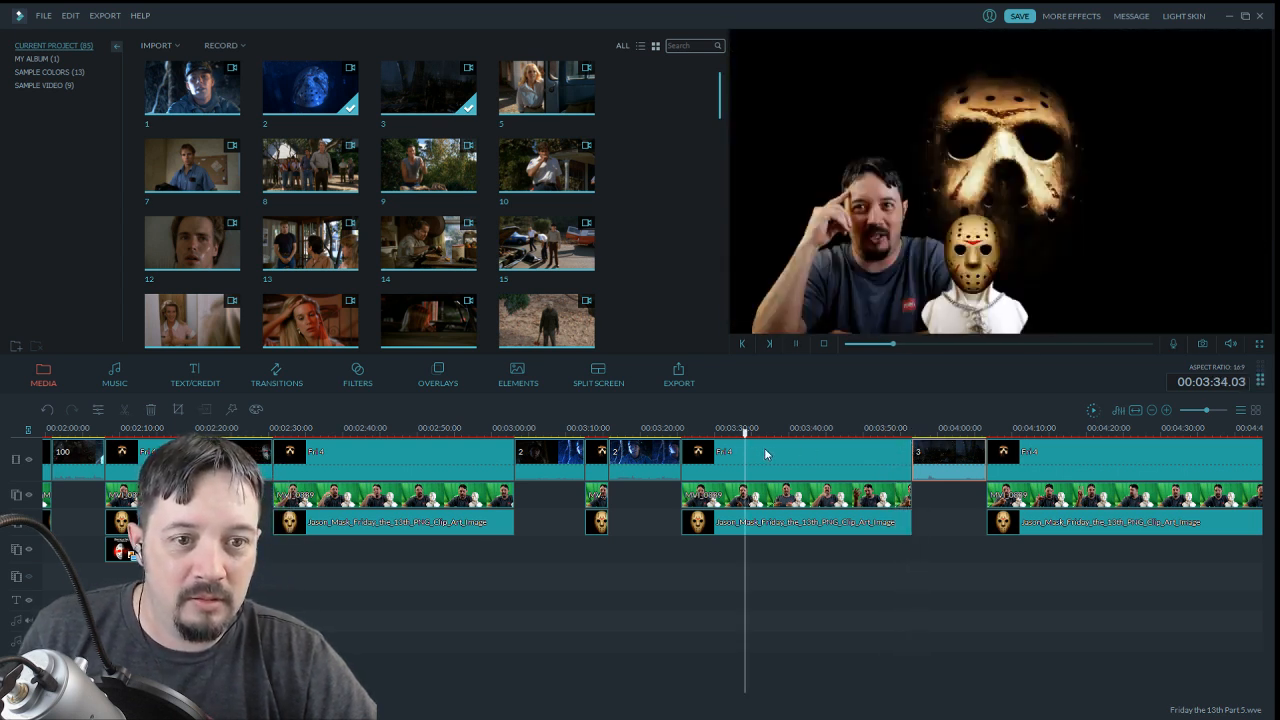
click(797, 344)
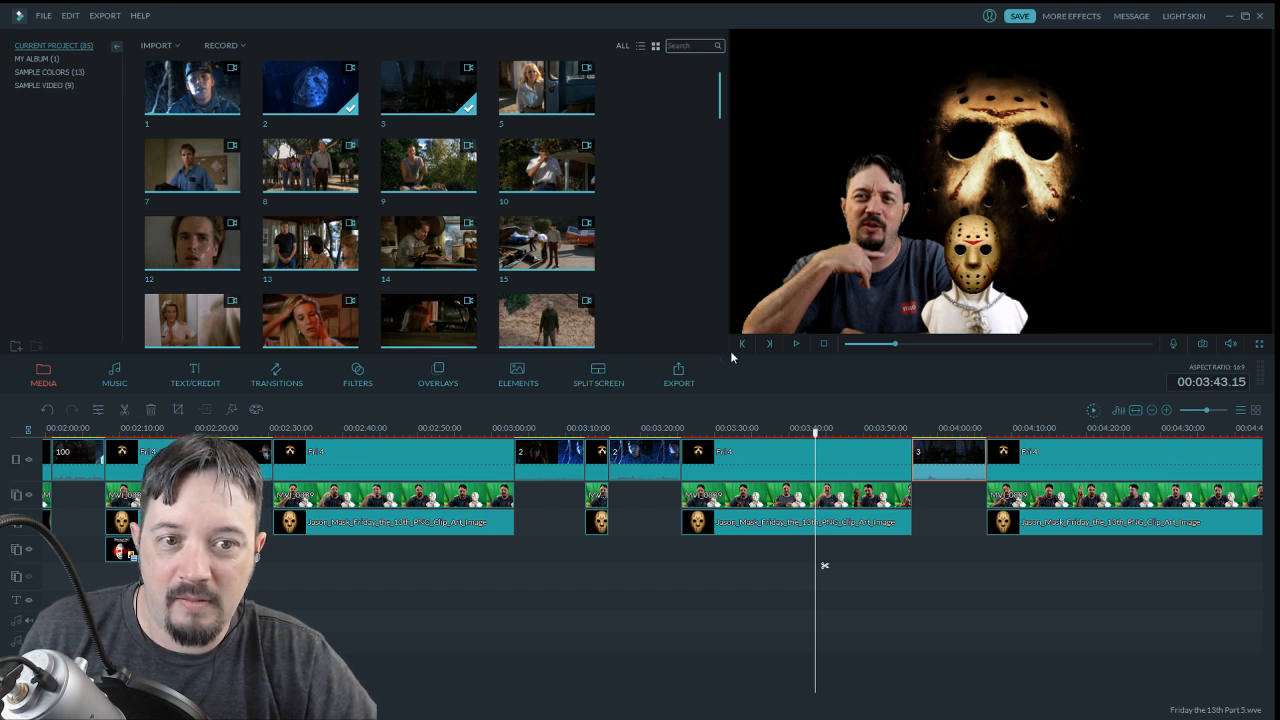
click(797, 345)
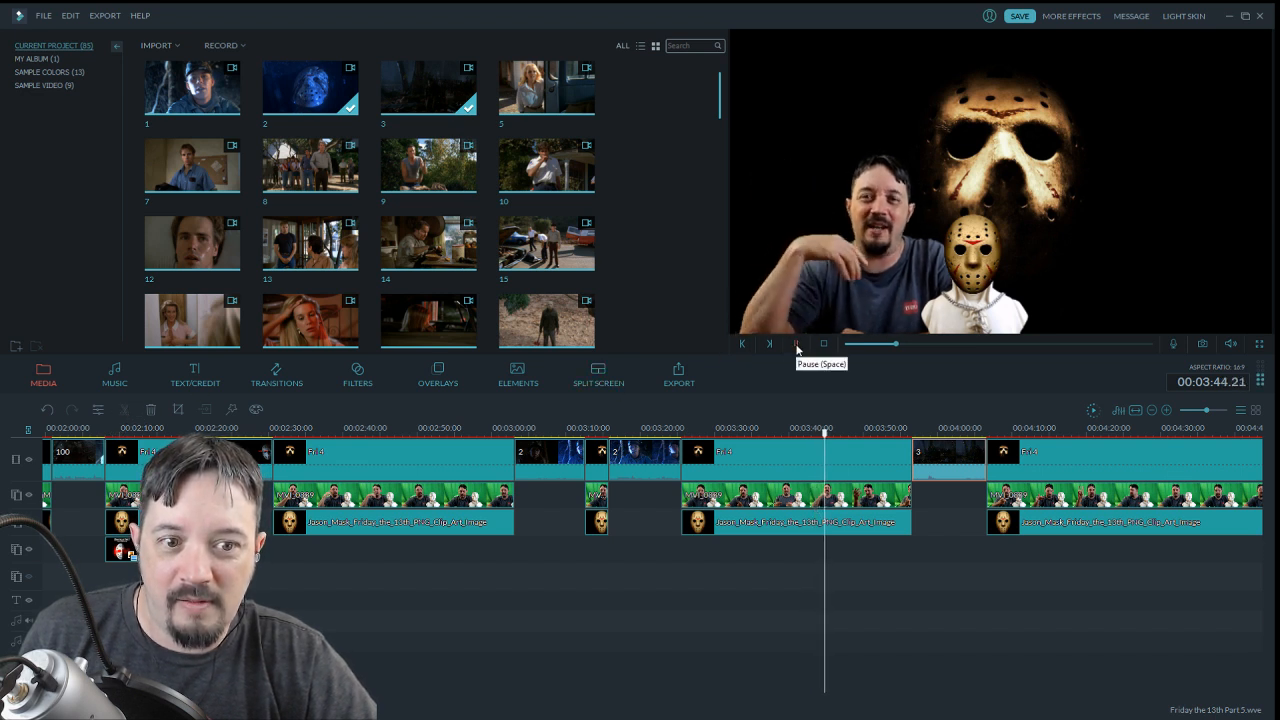
click(797, 345)
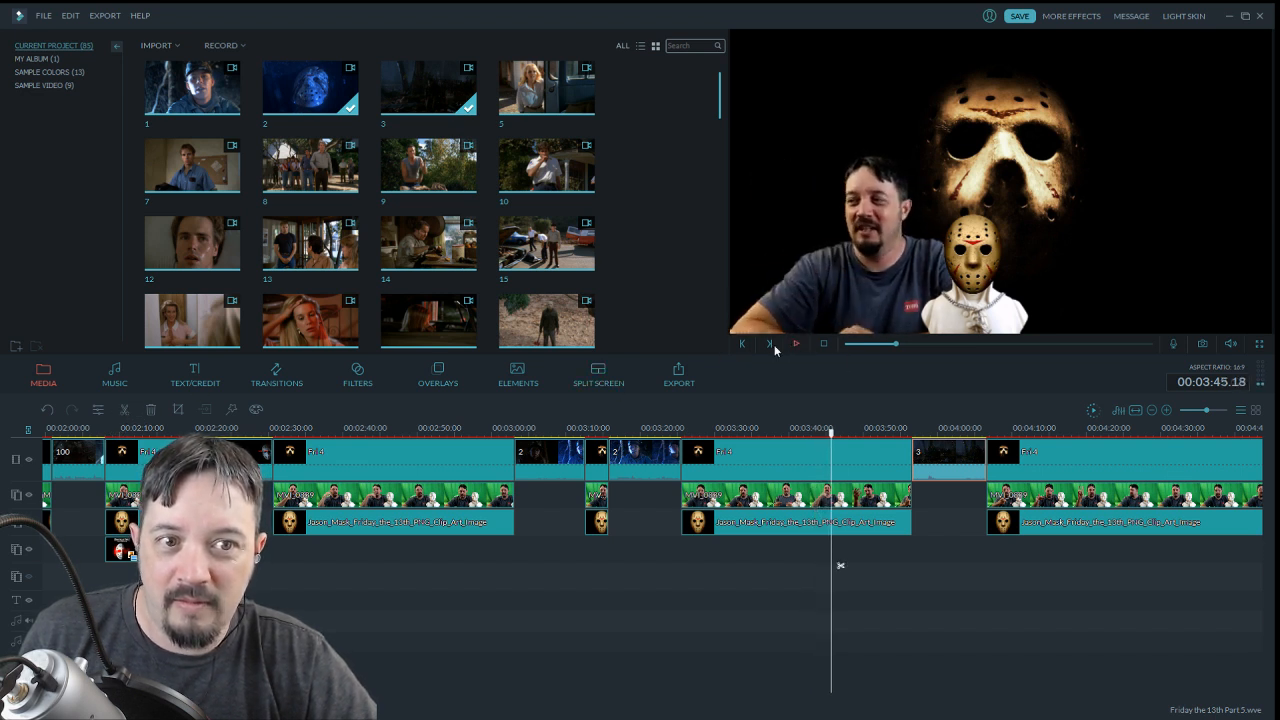
click(126, 411)
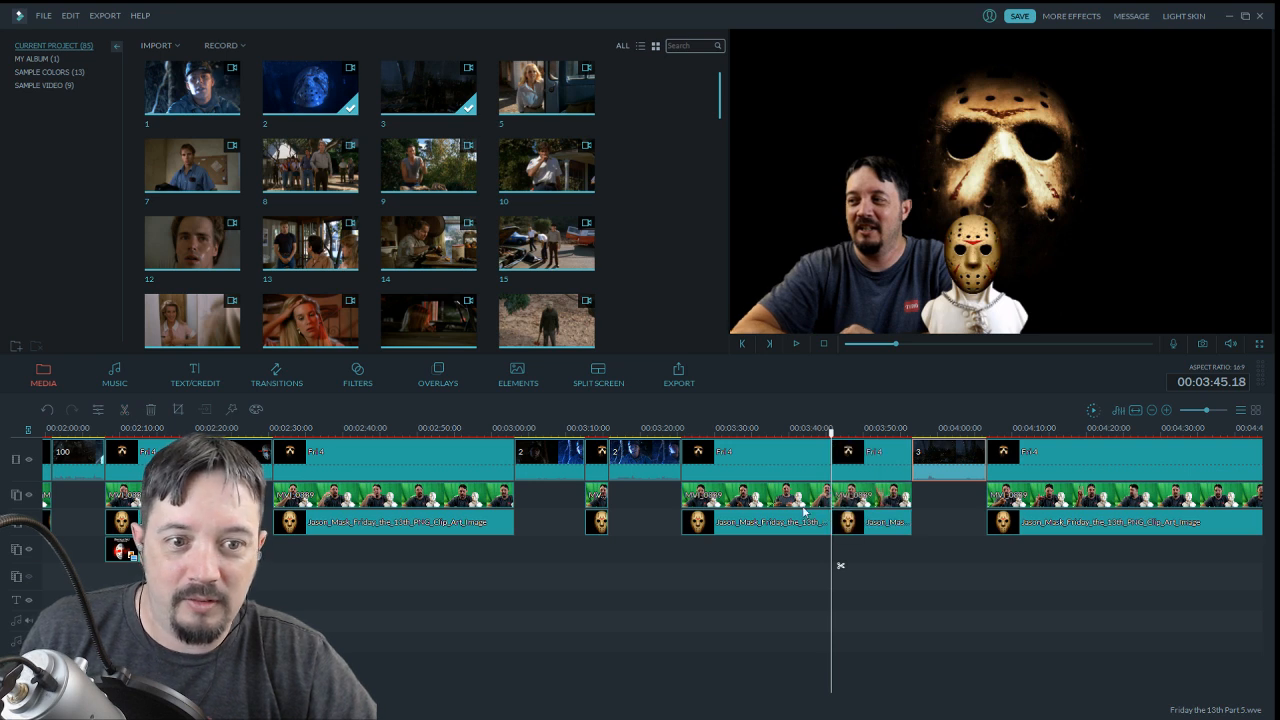
Import video file 102 from the Fri 5 folder and insert it on the main video track at the 00:03:45.18 split
click(165, 45)
click(190, 70)
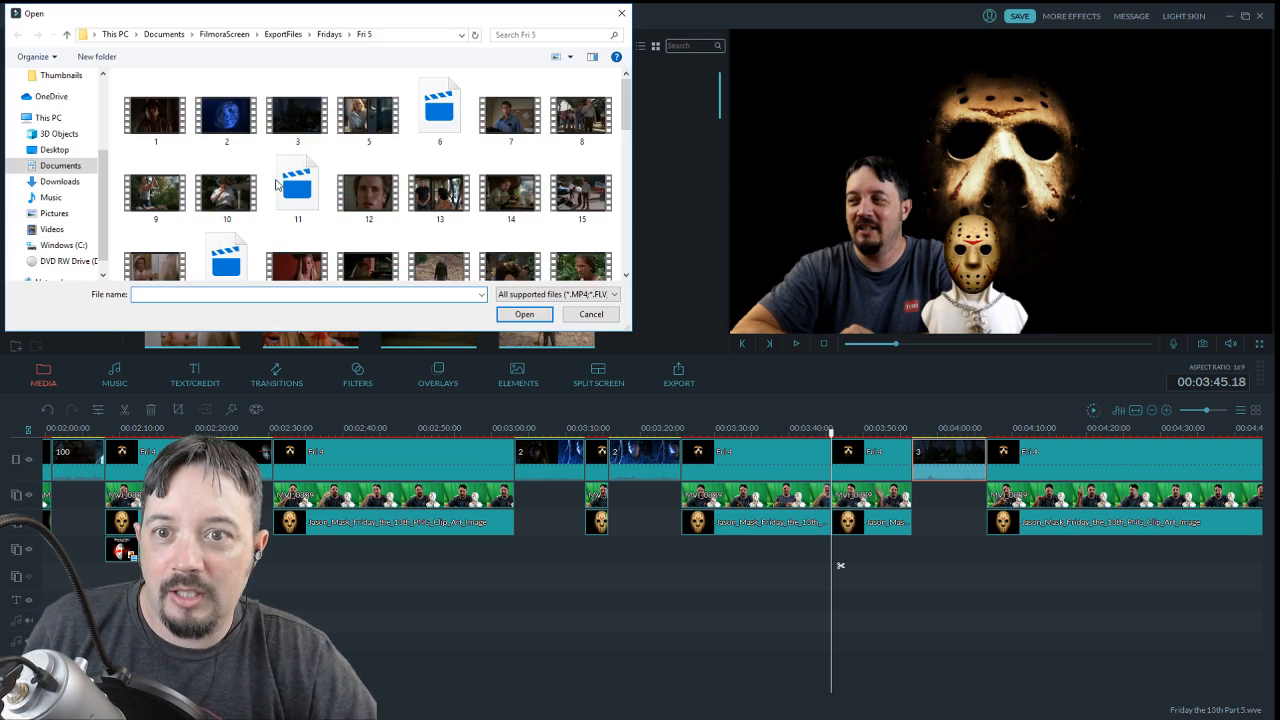
scroll(470, 190, down, 10)
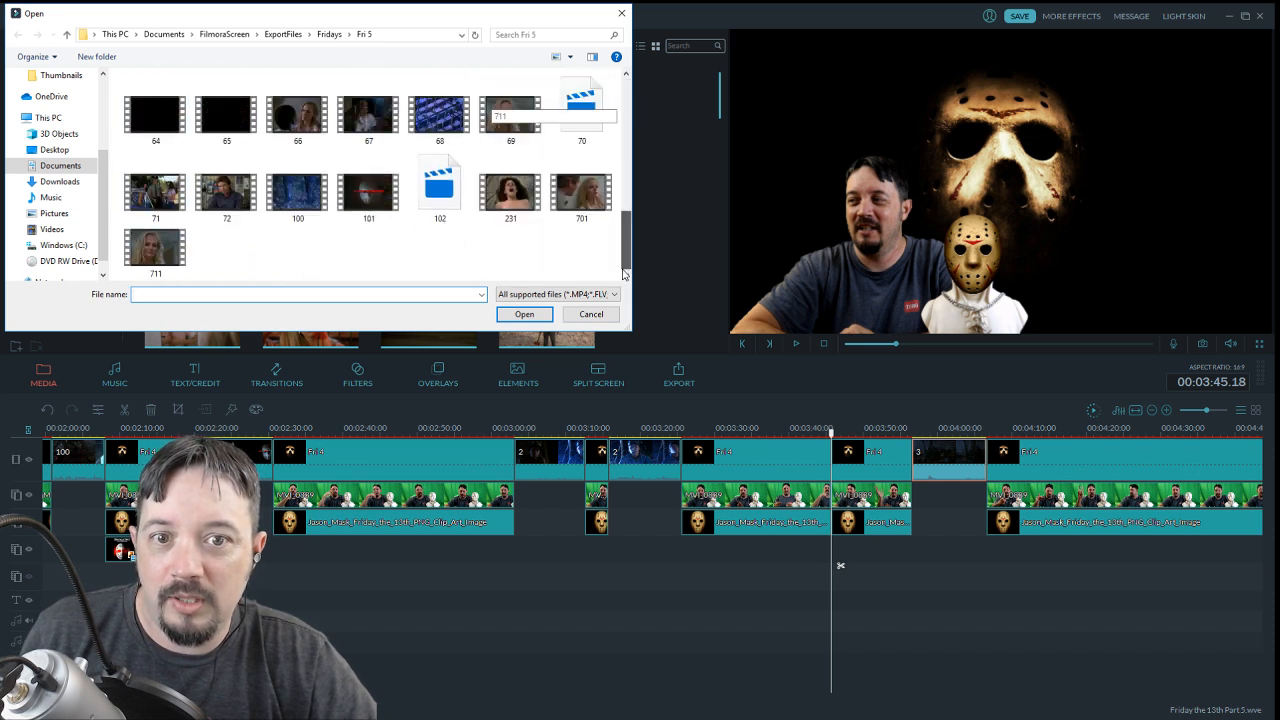
double_click(438, 210)
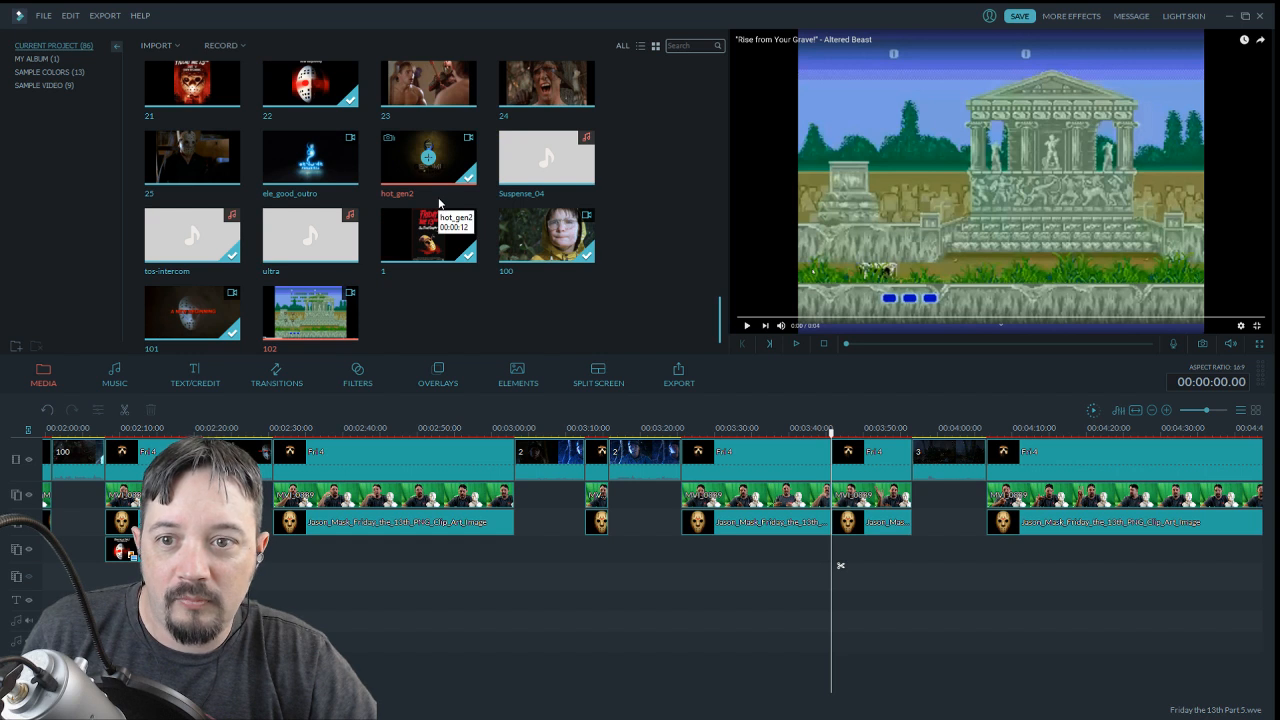
drag(337, 335, 840, 485)
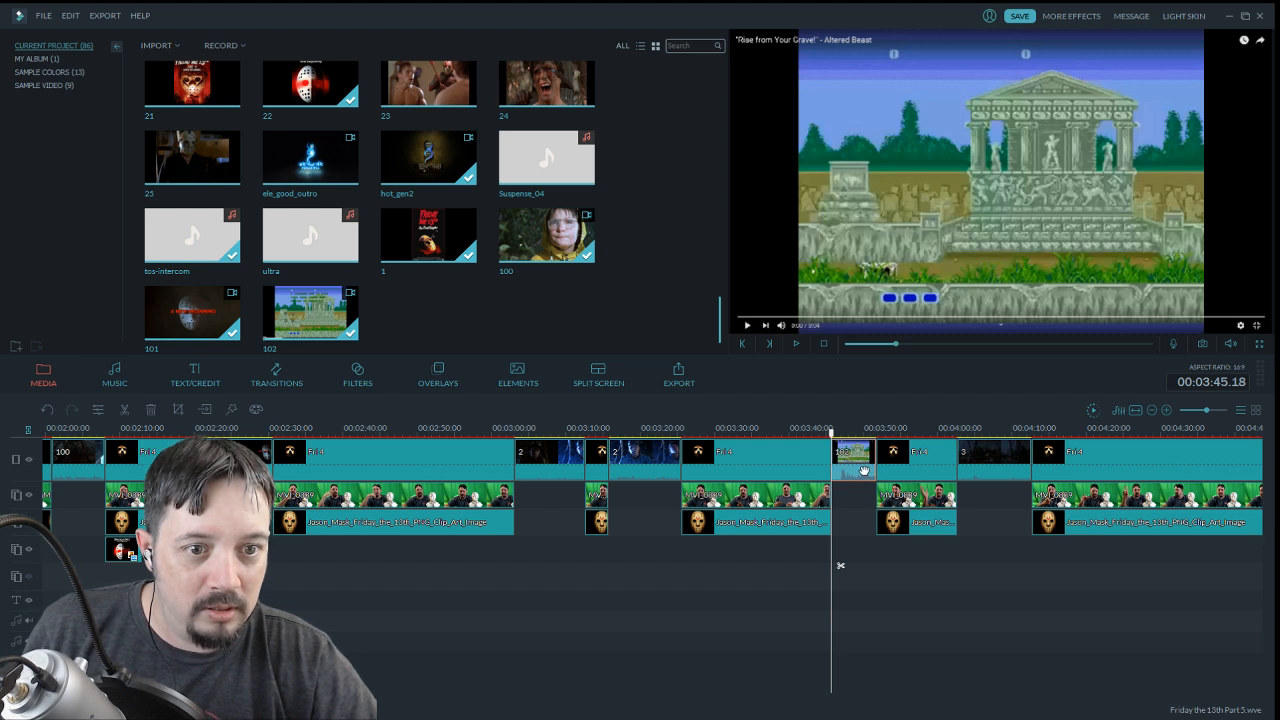
Crop the Altered Beast clip to a 16:9 frame of about 1691 × 951, centred to exclude the video player's title and controls
double_click(864, 470)
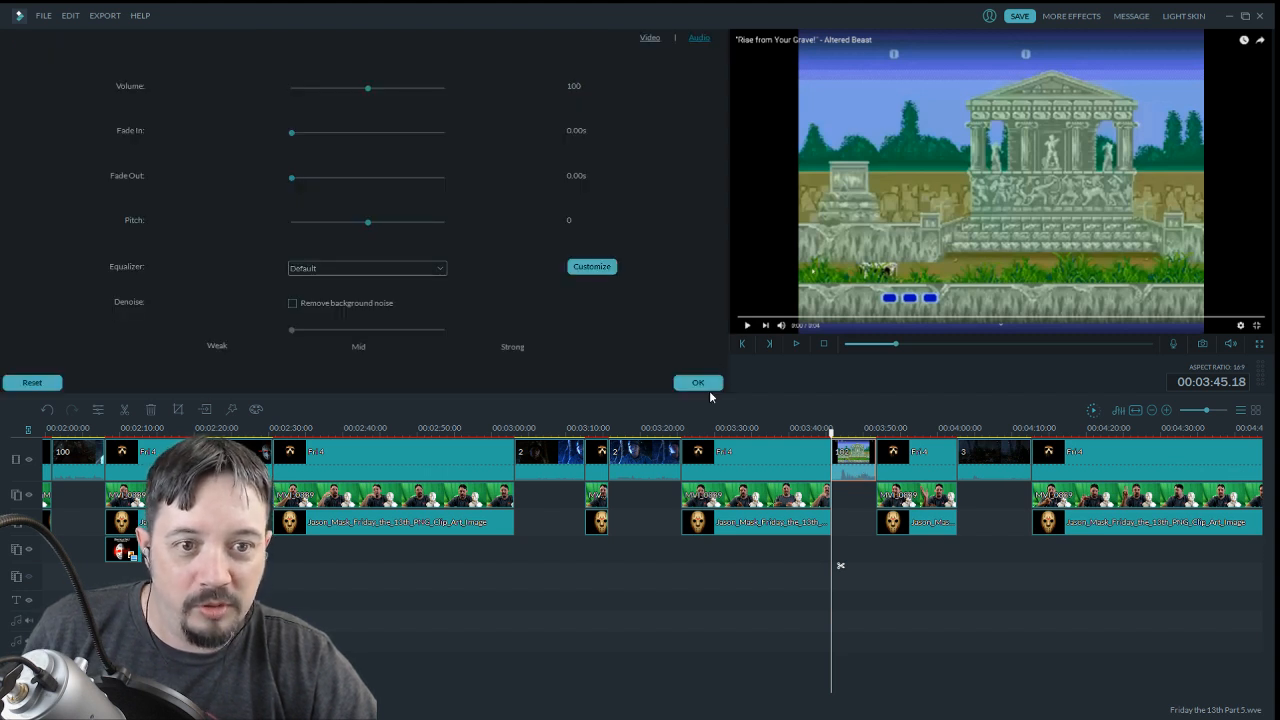
click(700, 384)
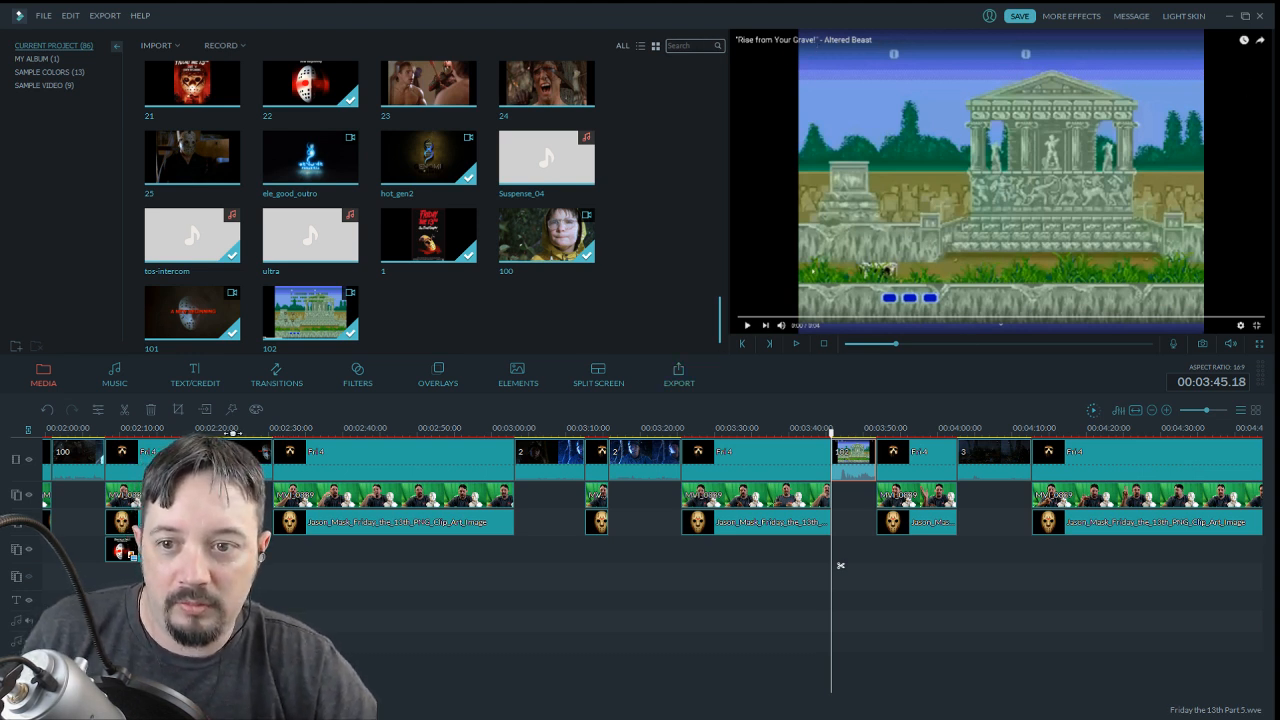
click(178, 409)
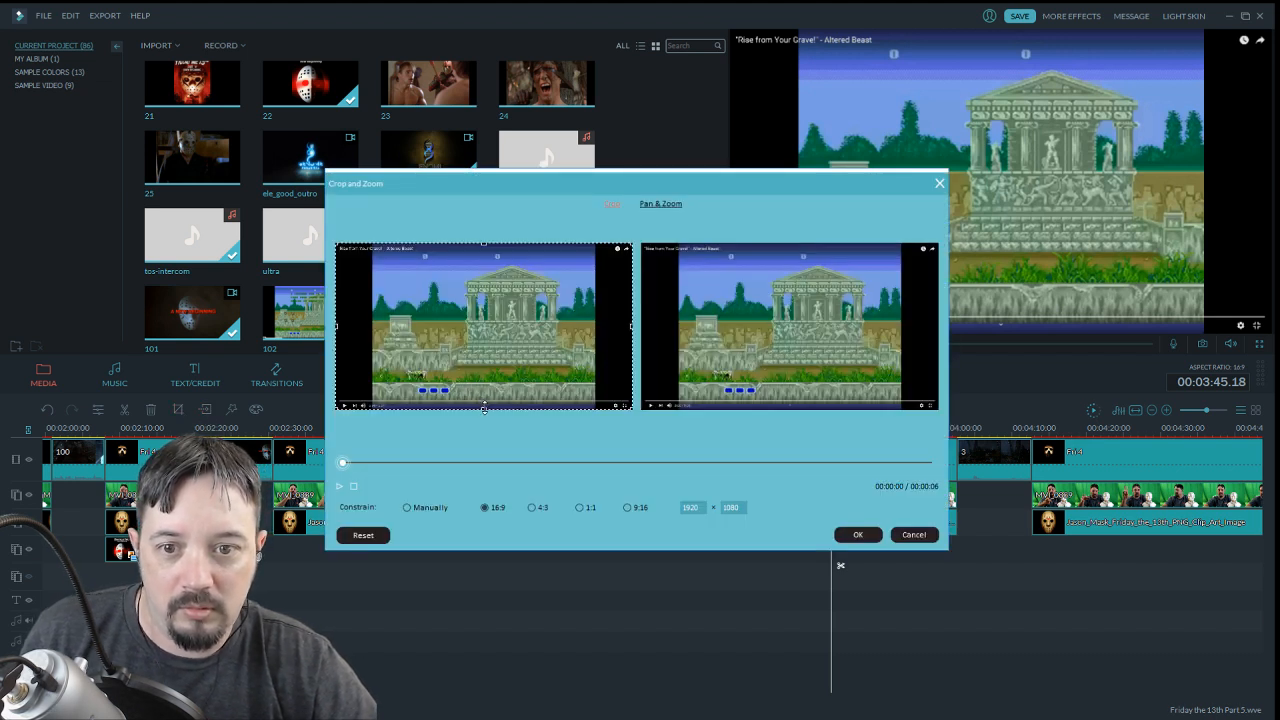
drag(484, 408, 484, 397)
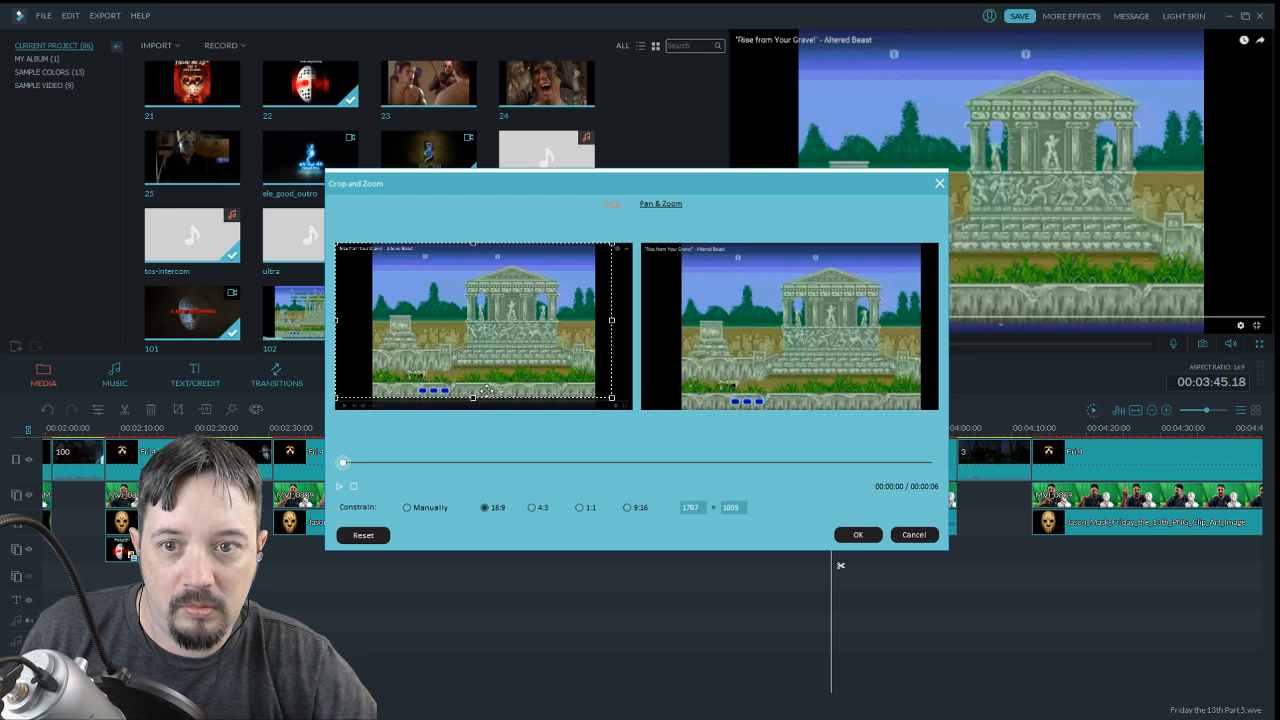
drag(472, 242, 476, 252)
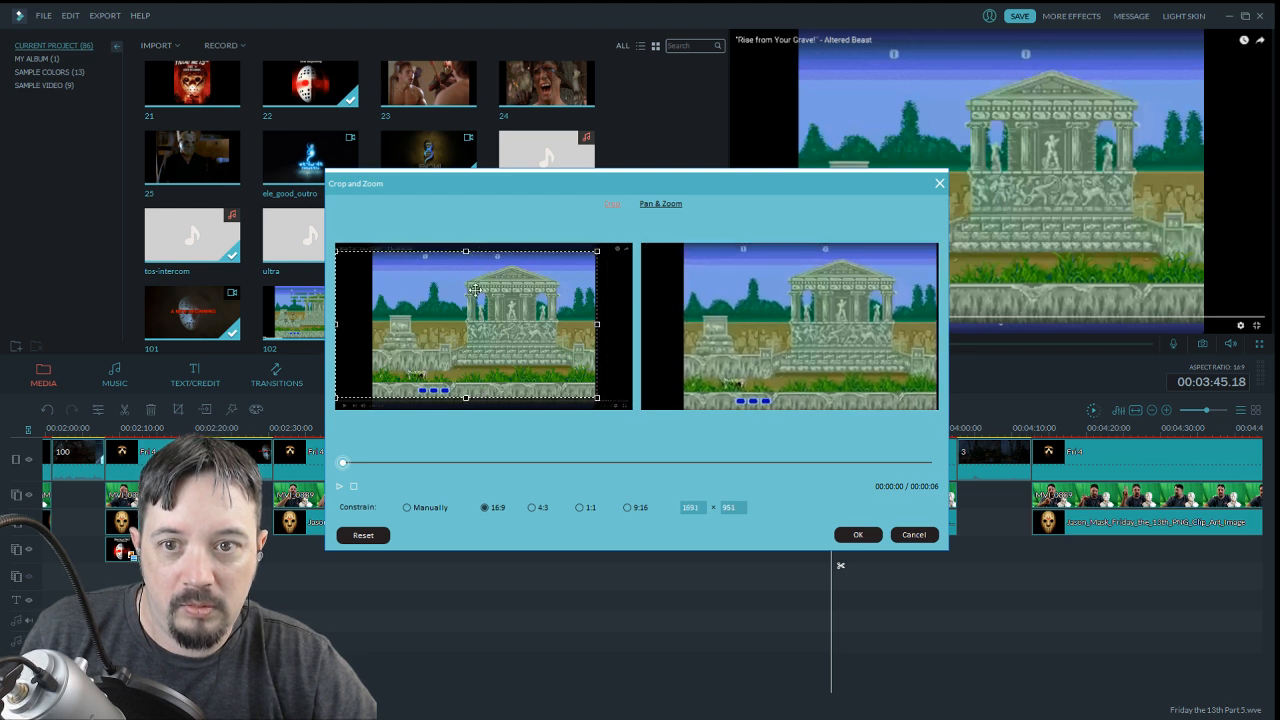
drag(471, 312, 485, 311)
drag(485, 311, 489, 311)
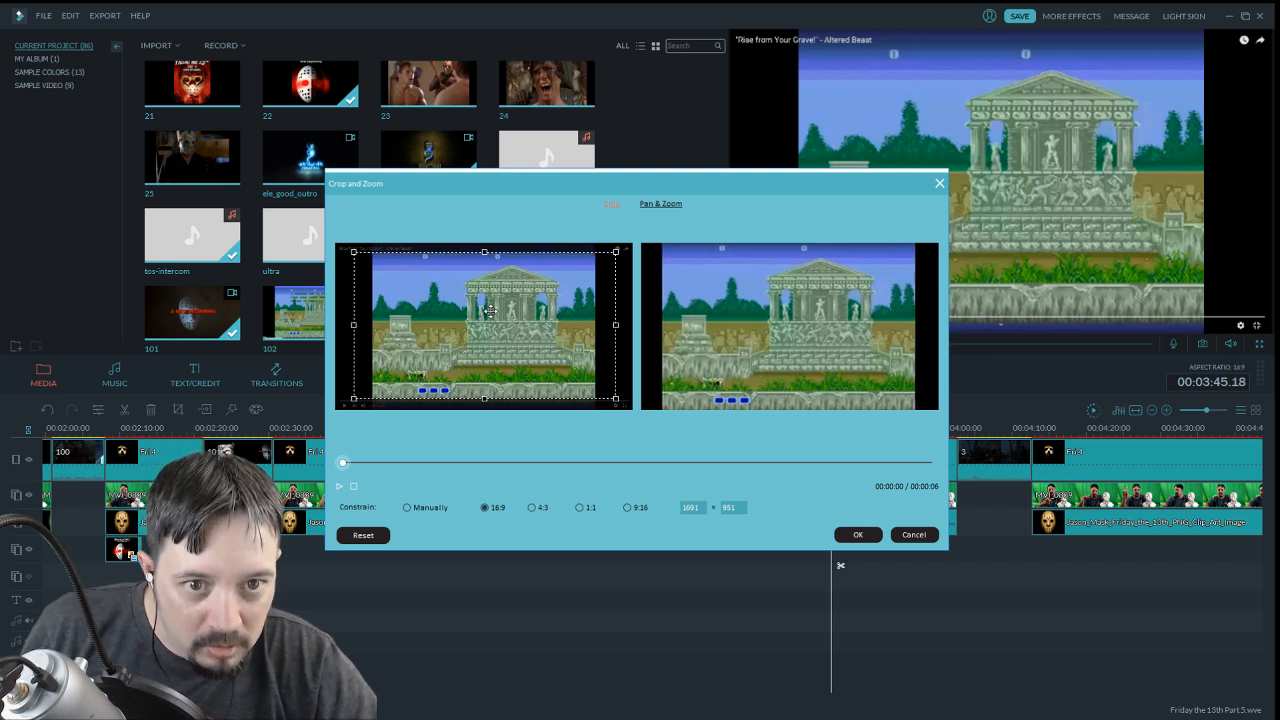
click(856, 535)
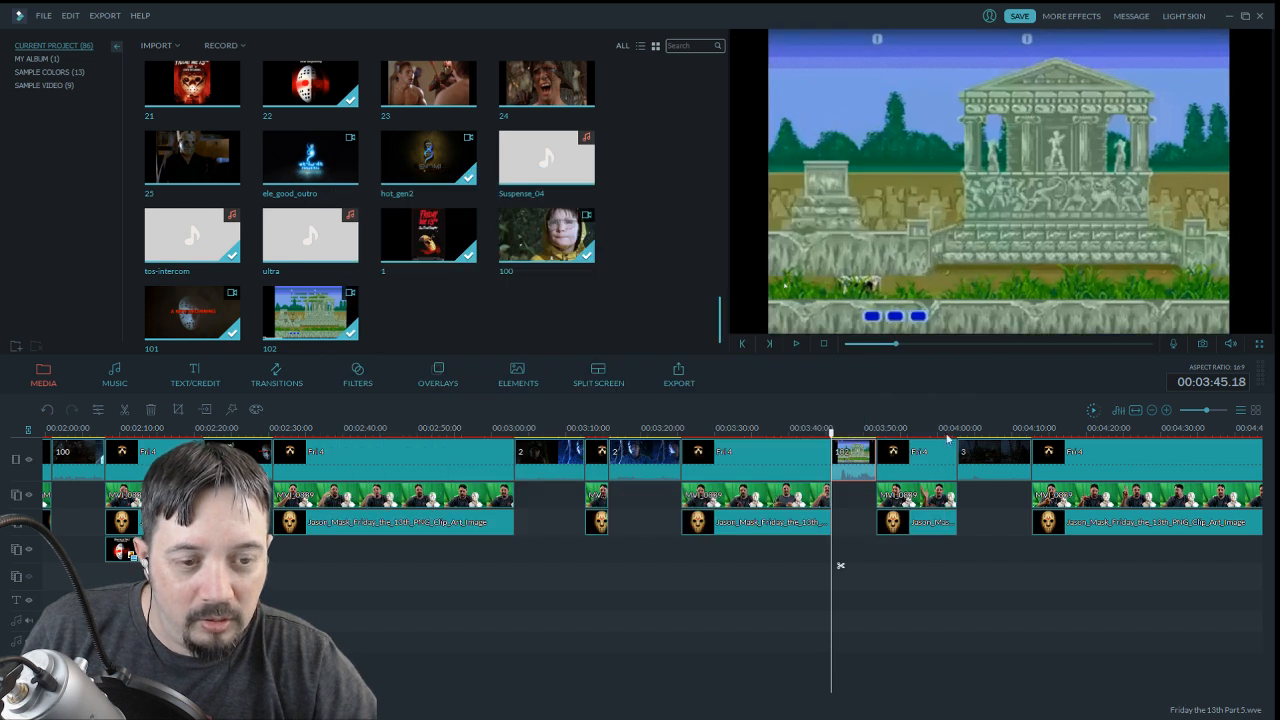
Play the transition from 00:03:43.23 through the Altered Beast clip into the following host segment
drag(829, 437, 818, 437)
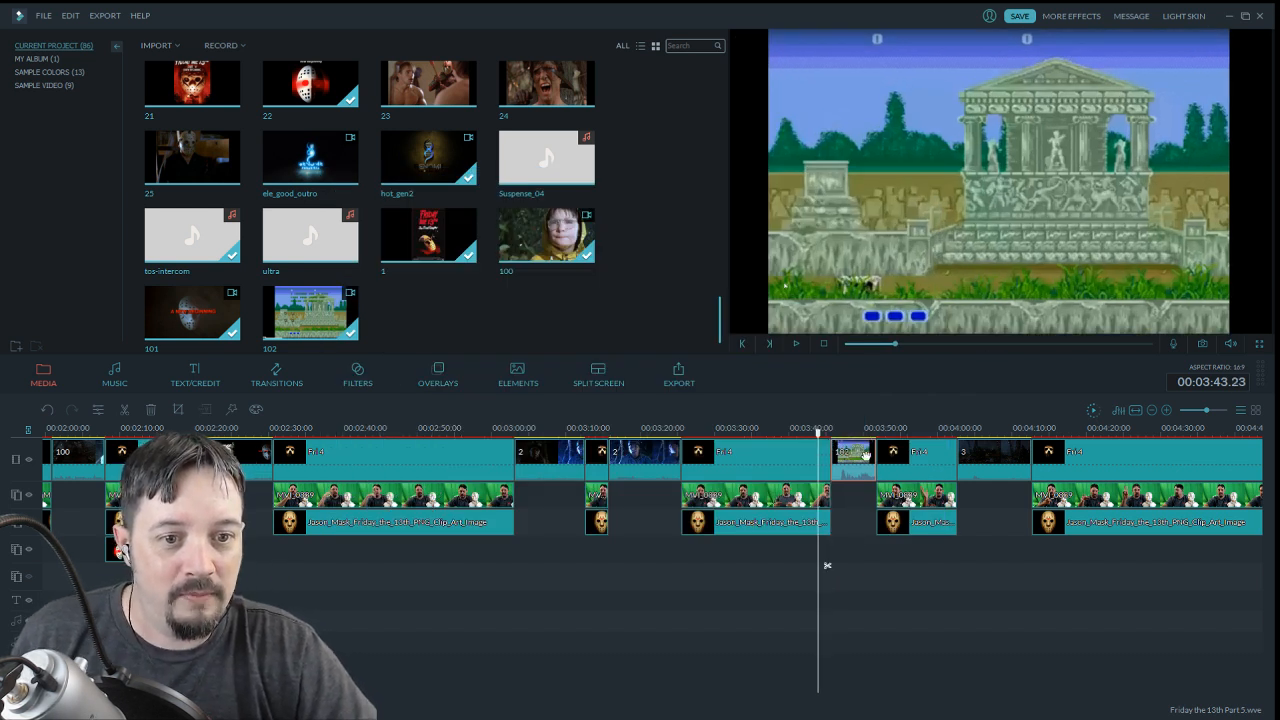
double_click(864, 457)
click(796, 345)
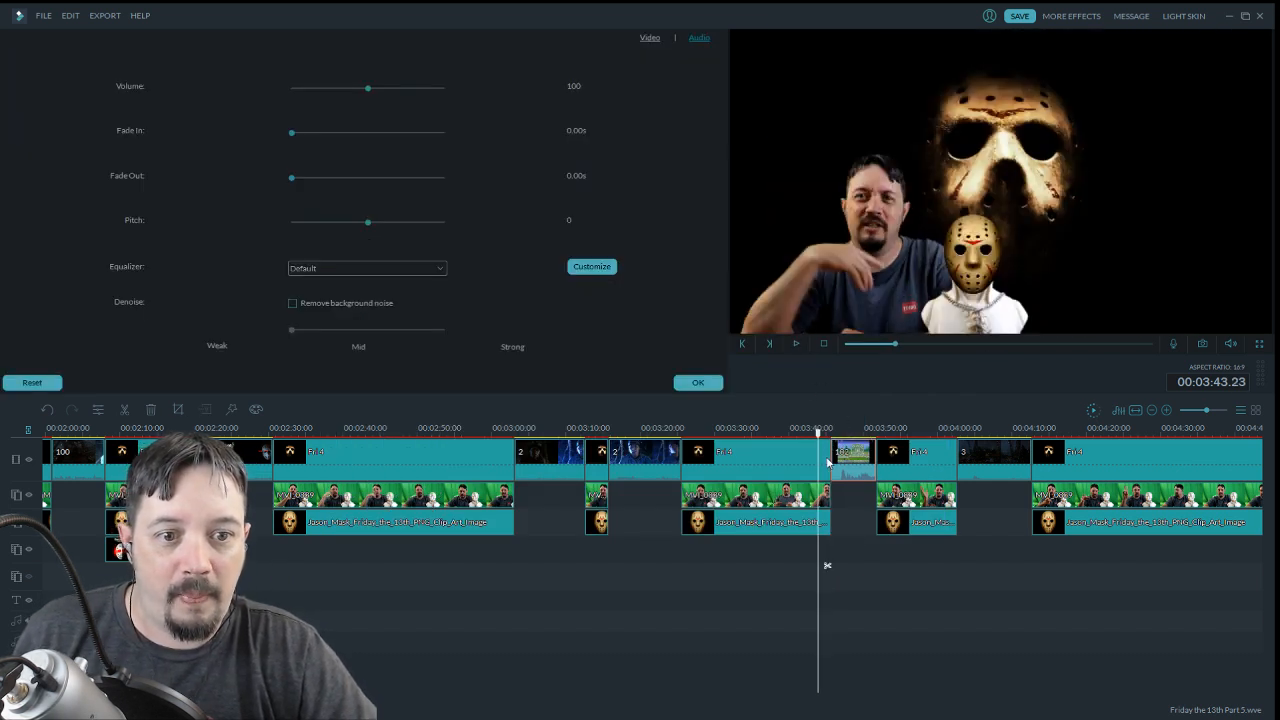
click(698, 383)
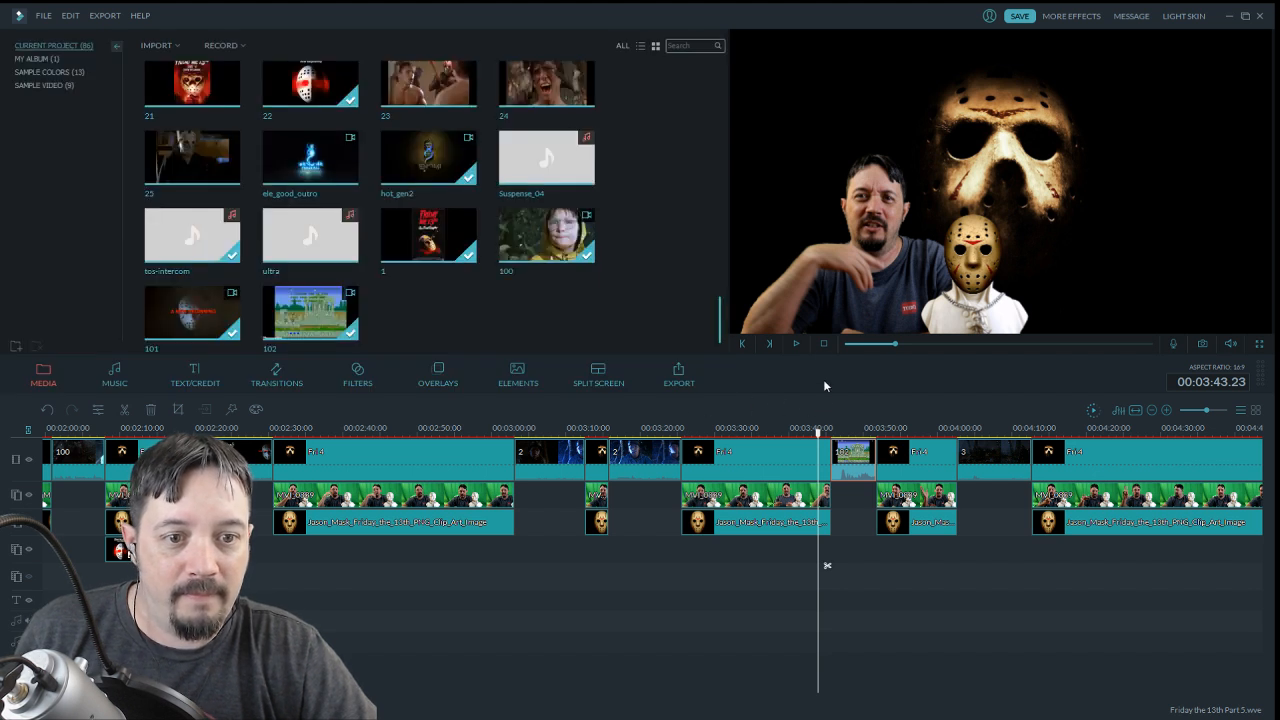
click(798, 345)
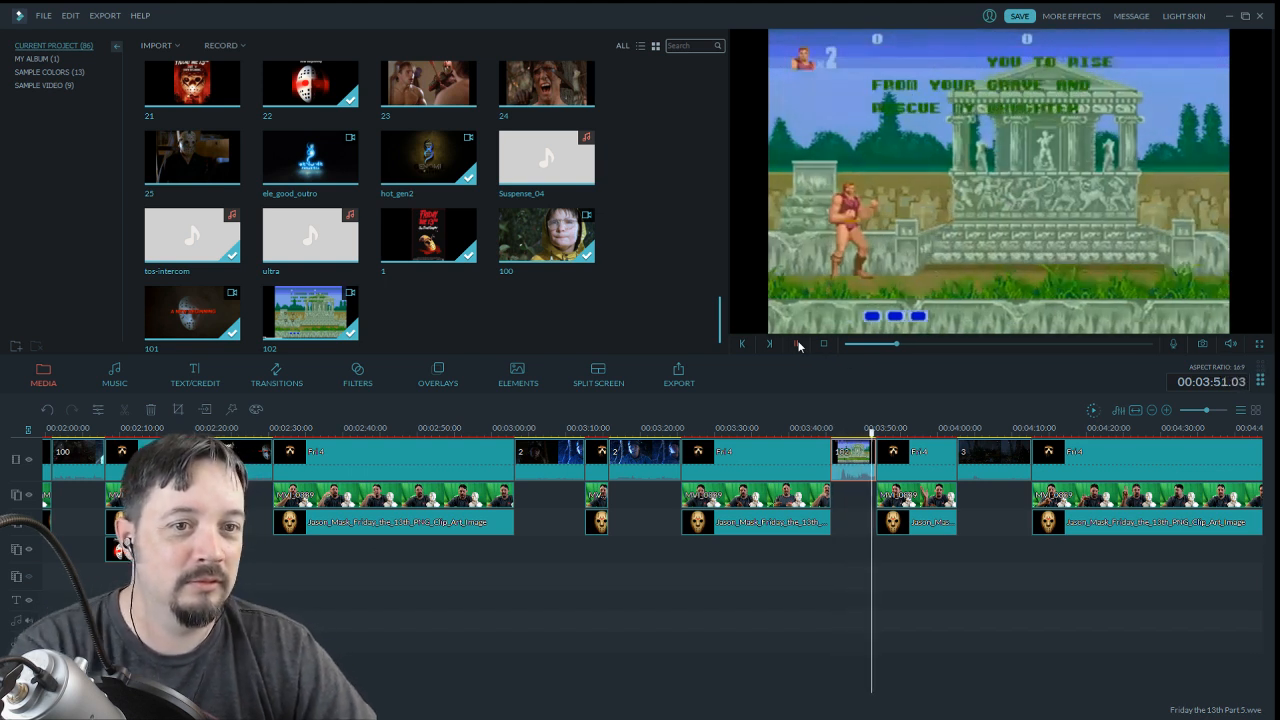
click(798, 345)
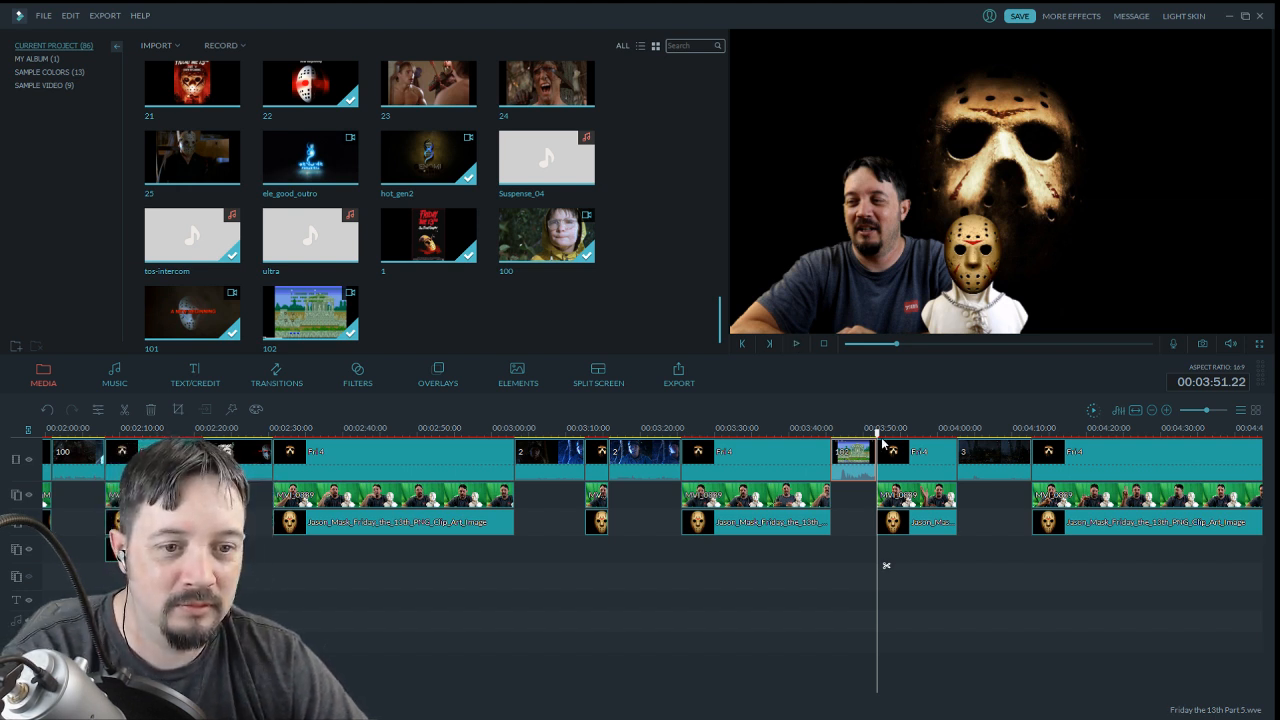
Split the Altered Beast clip at 00:03:46.19 and delete its opening part, closing the gap
mouse_move(833, 444)
mouse_down()
mouse_move(884, 449)
mouse_move(834, 451)
mouse_up()
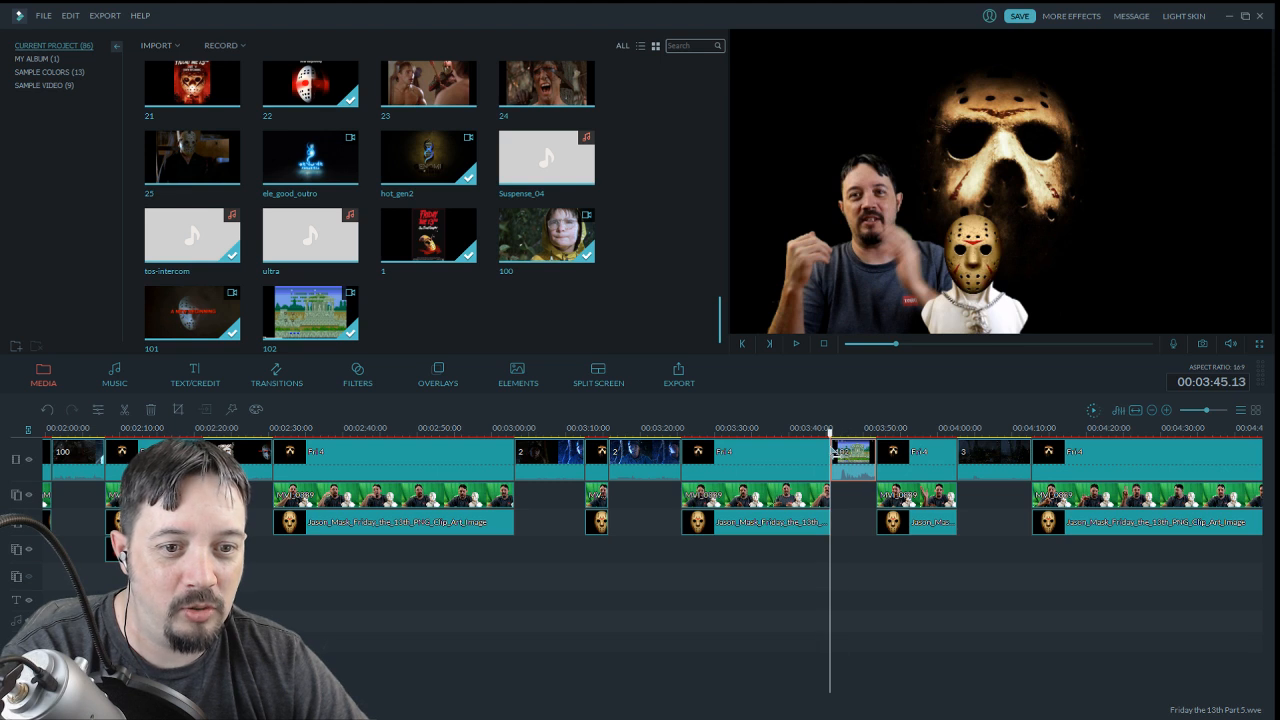
click(797, 344)
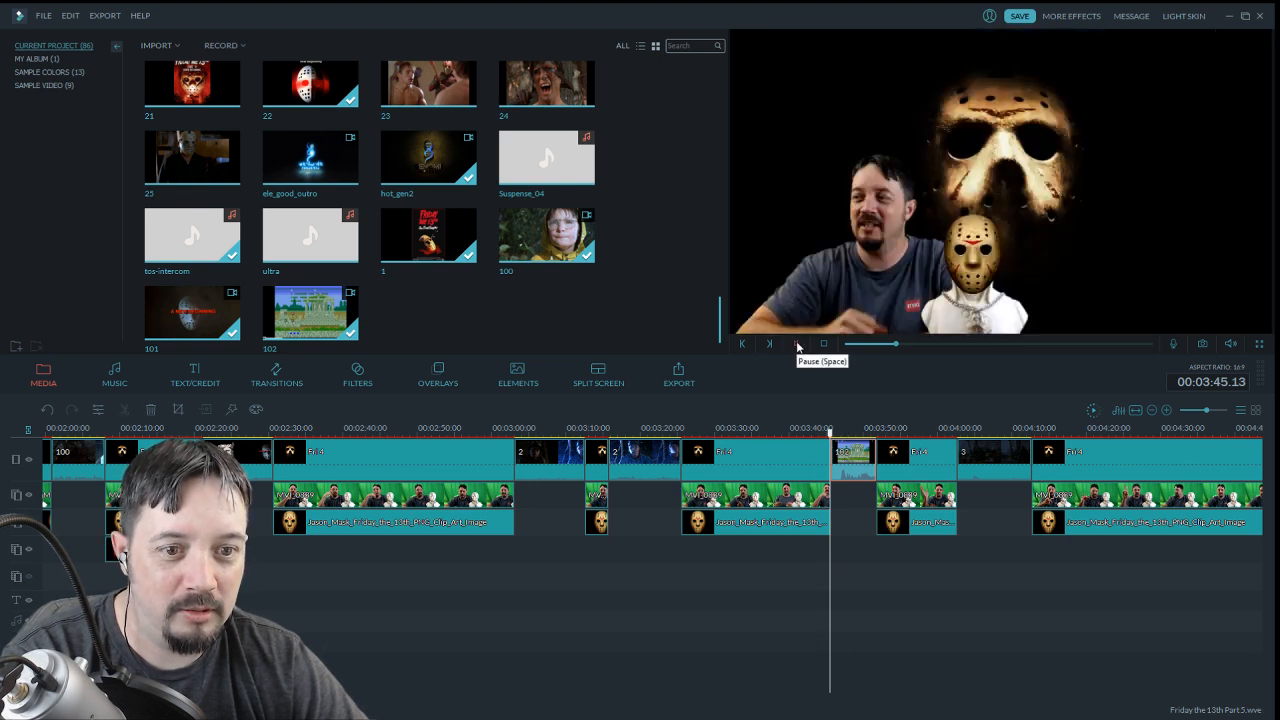
click(797, 344)
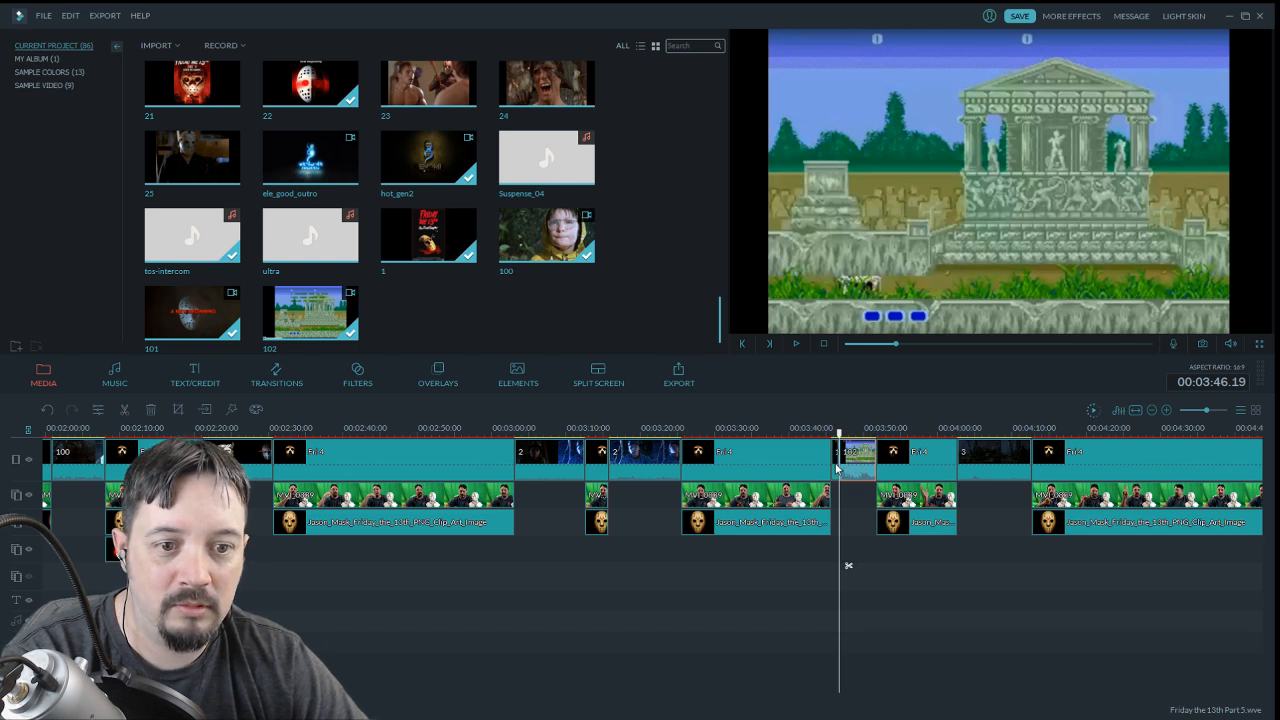
click(831, 468)
click(152, 412)
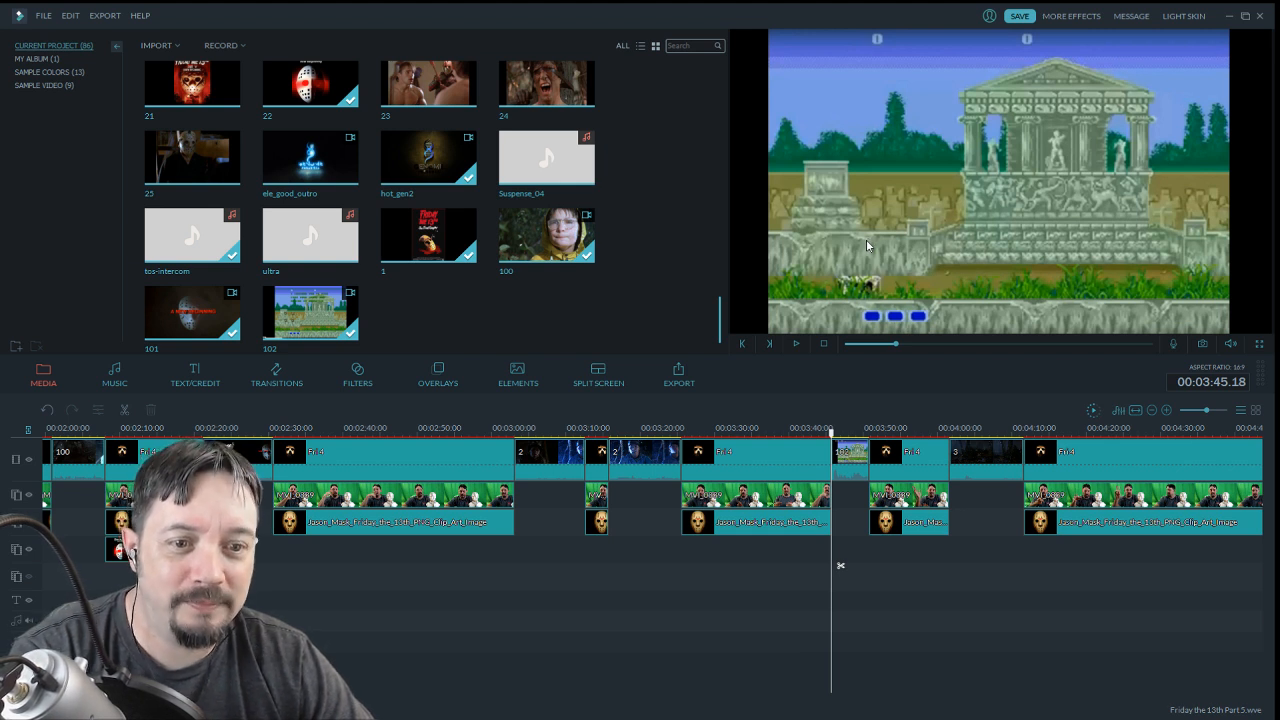
Replay the sequence from 00:03:38.14 and give the Altered Beast clip an audio fade-out of 1.16 s
drag(832, 433, 785, 449)
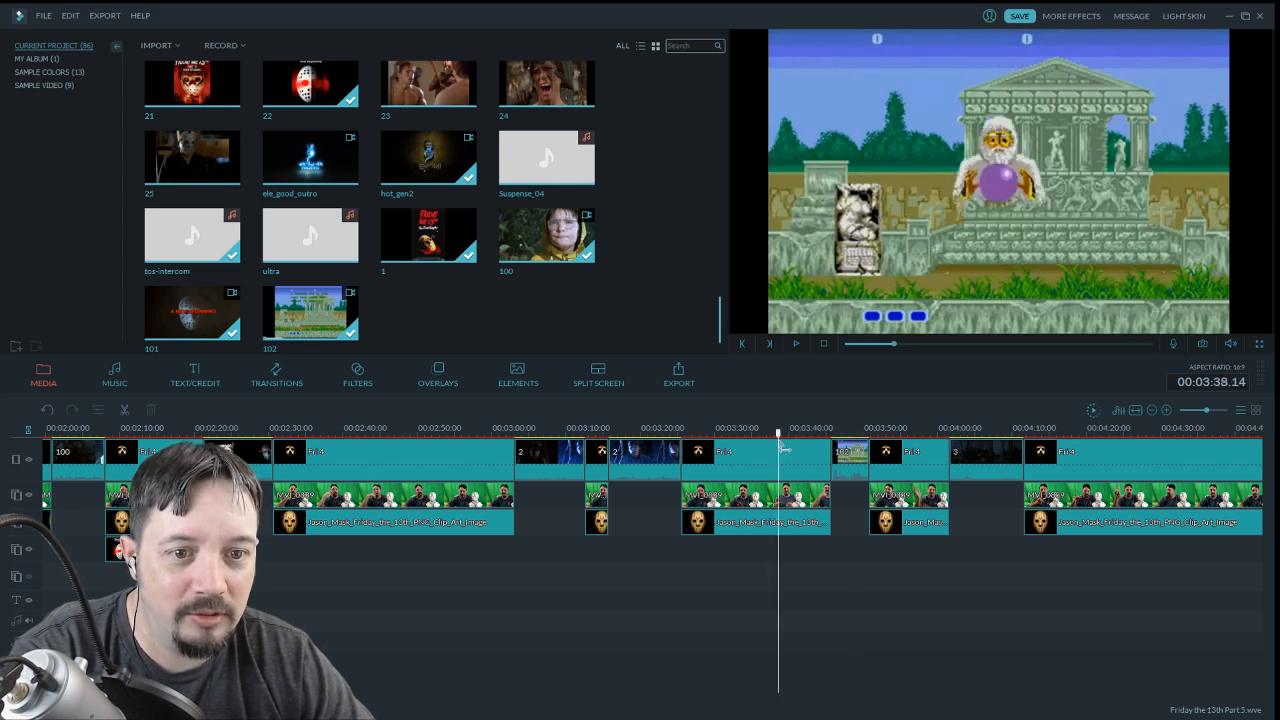
click(796, 345)
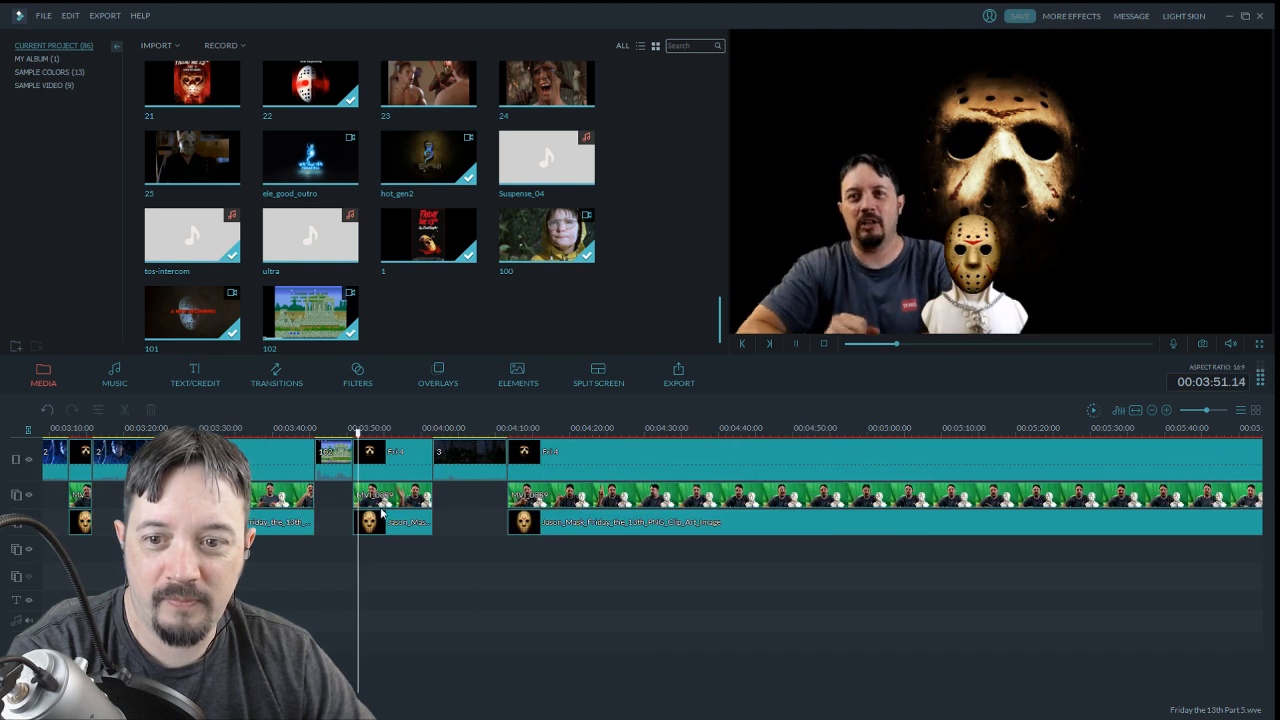
click(333, 469)
double_click(333, 469)
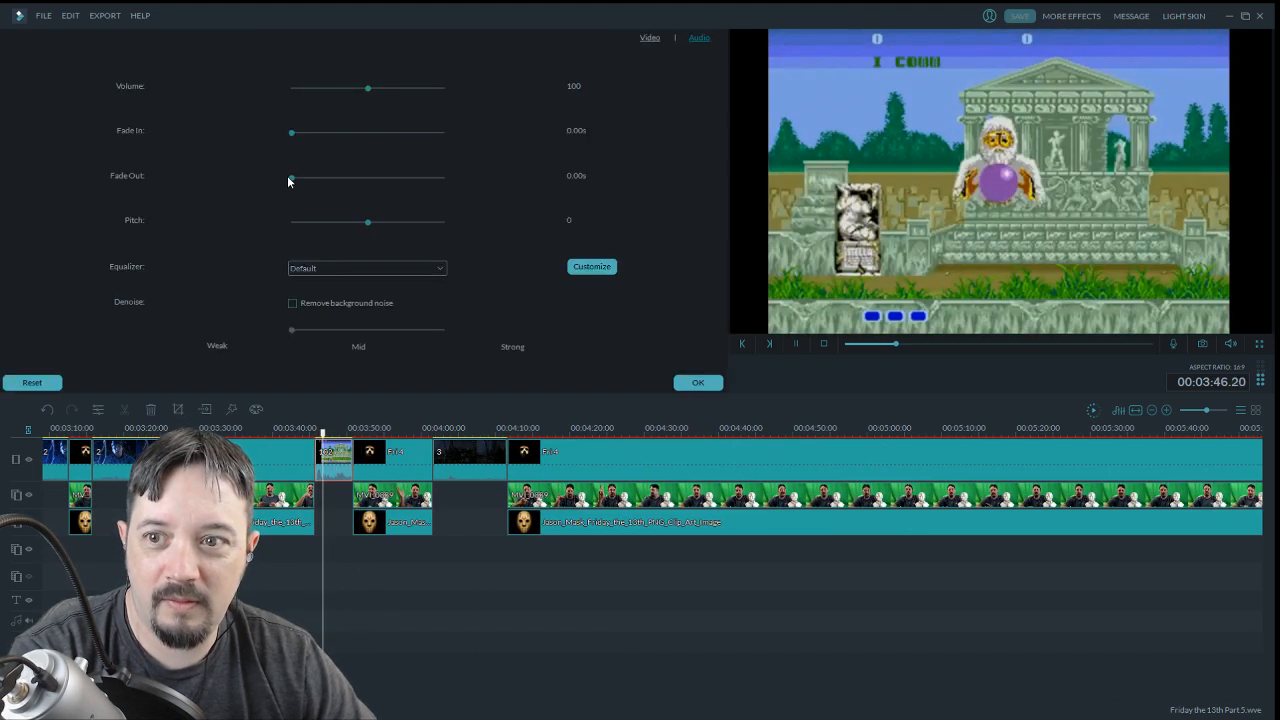
drag(294, 177, 327, 179)
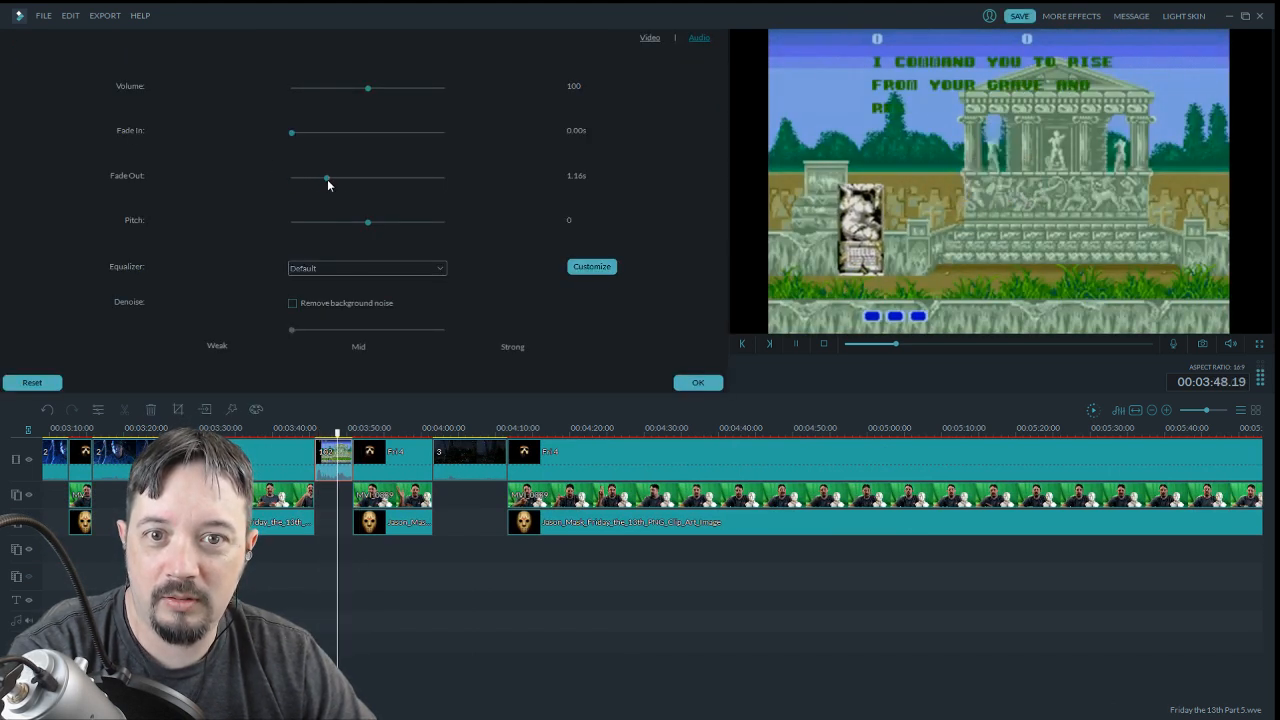
click(715, 387)
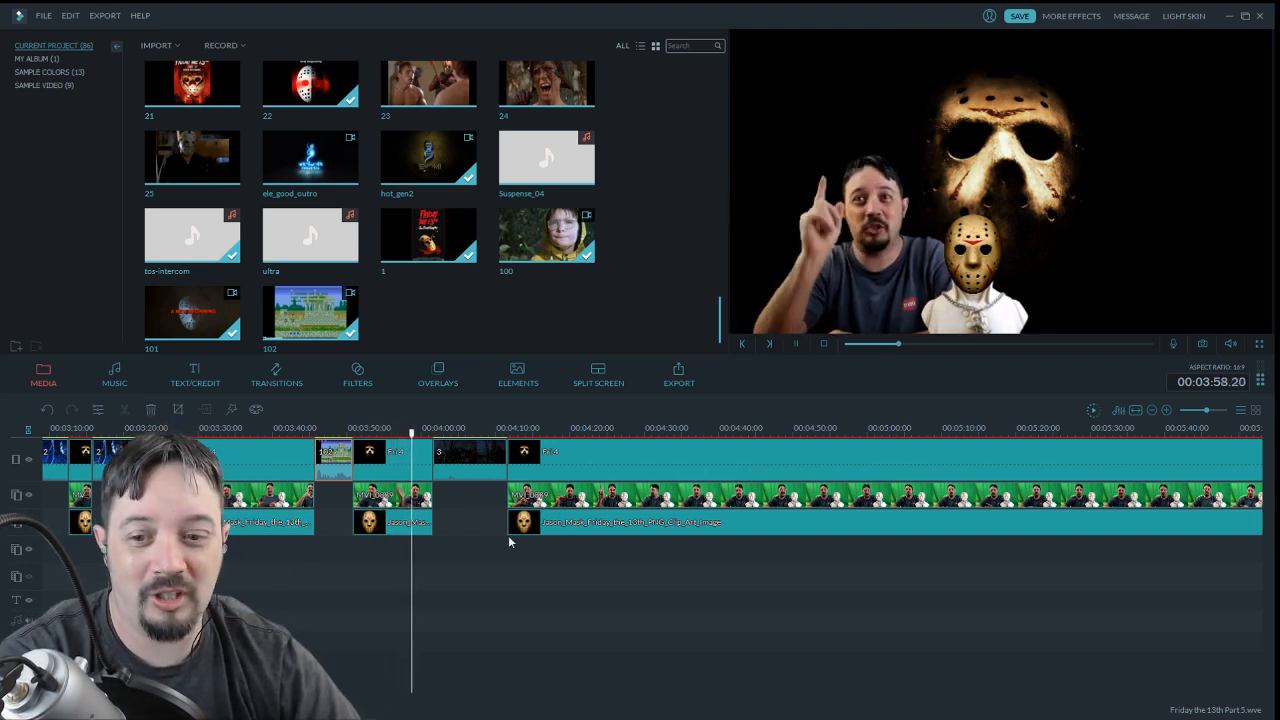
Continue playback through clip 3 into the following host footage and pause at 00:04:14.00
scroll(650, 480, right, 3)
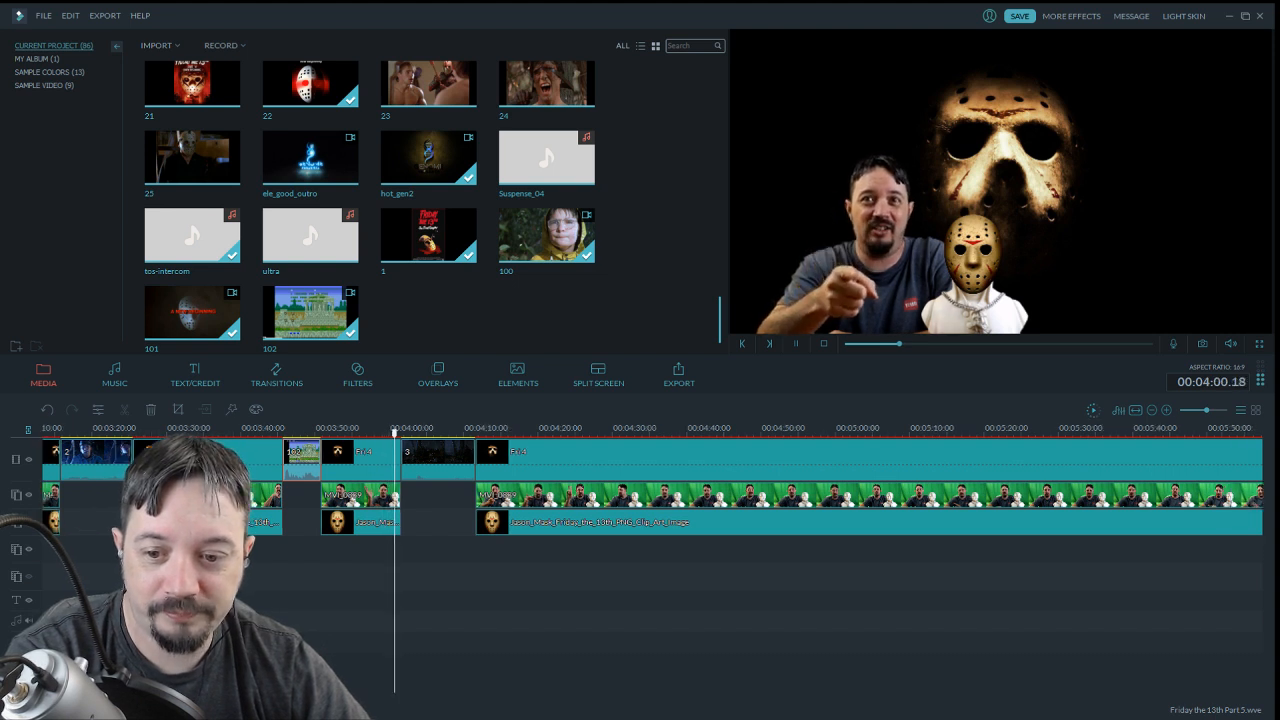
scroll(650, 480, right, 1)
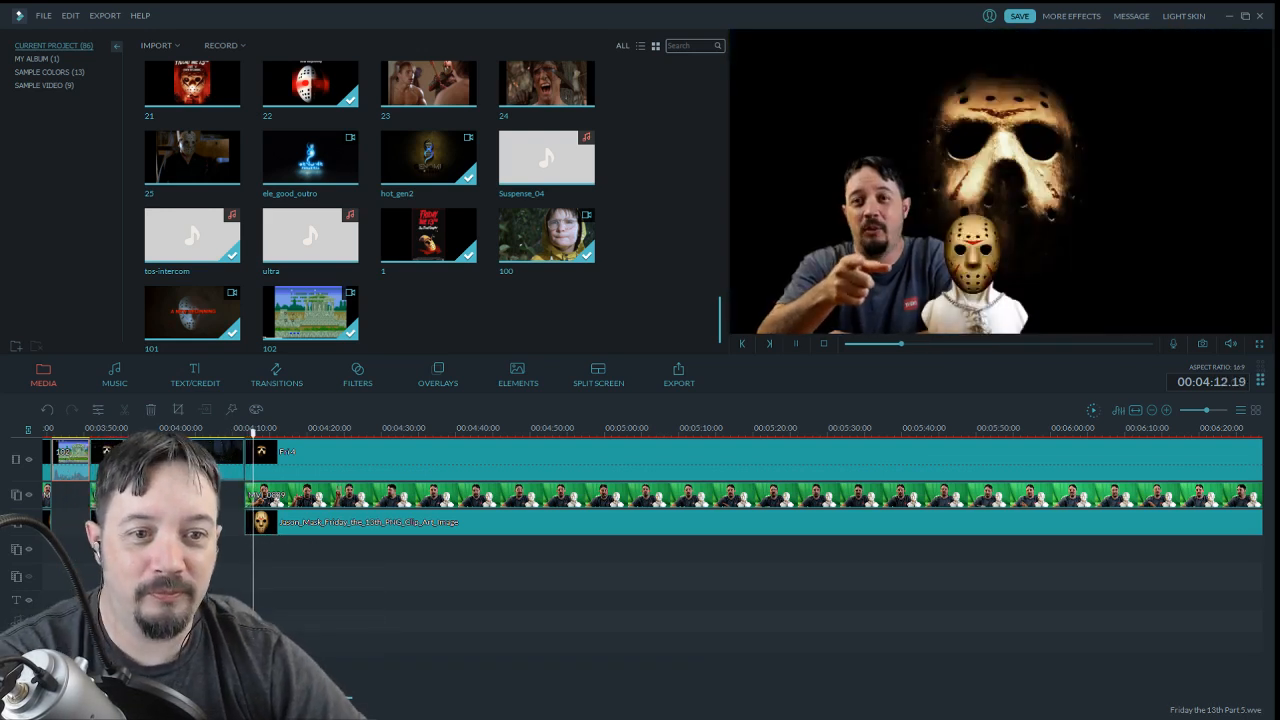
key(space)
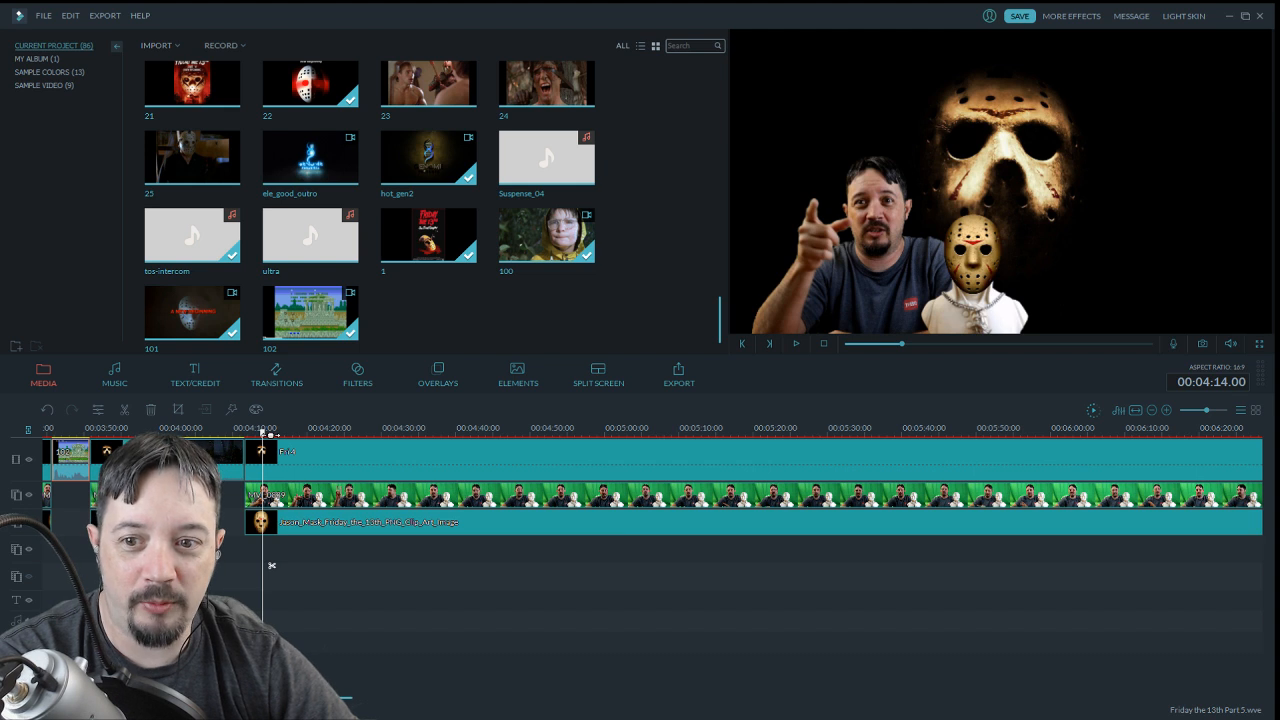
Replay the sequence from 00:04:10.02 through the host footage and pause at 00:04:25.13
drag(266, 441, 238, 447)
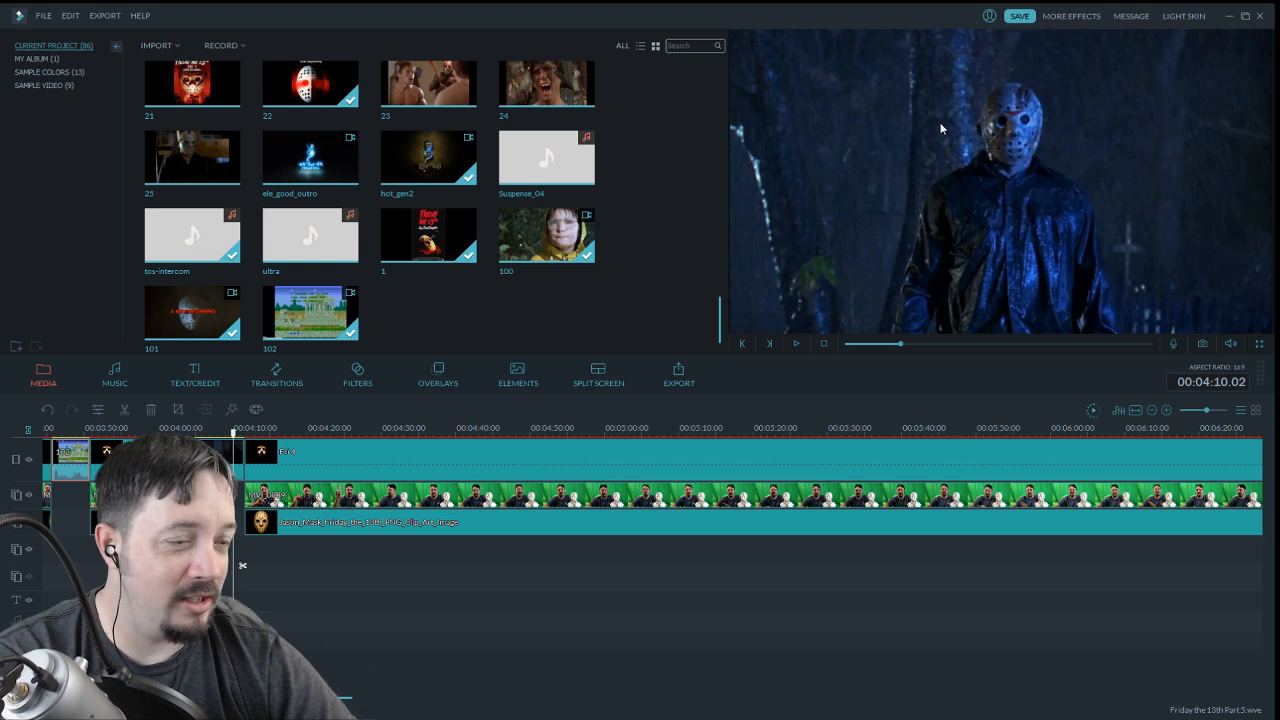
click(796, 345)
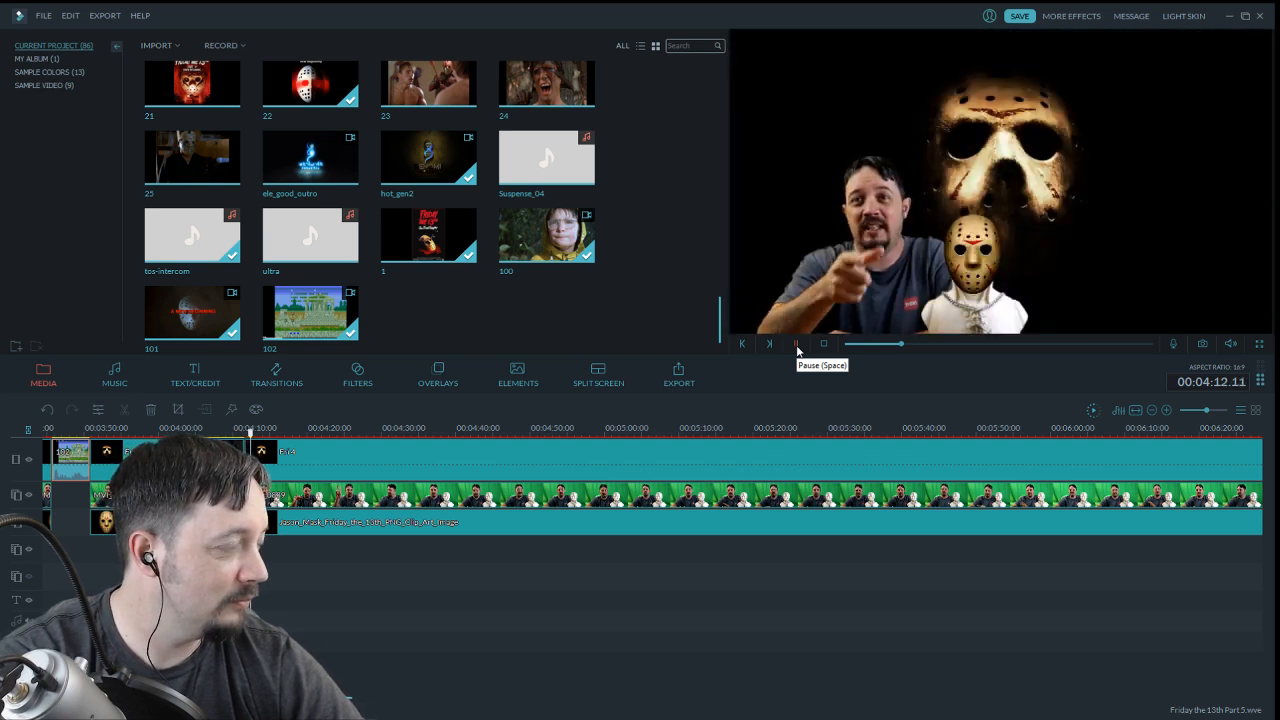
click(796, 345)
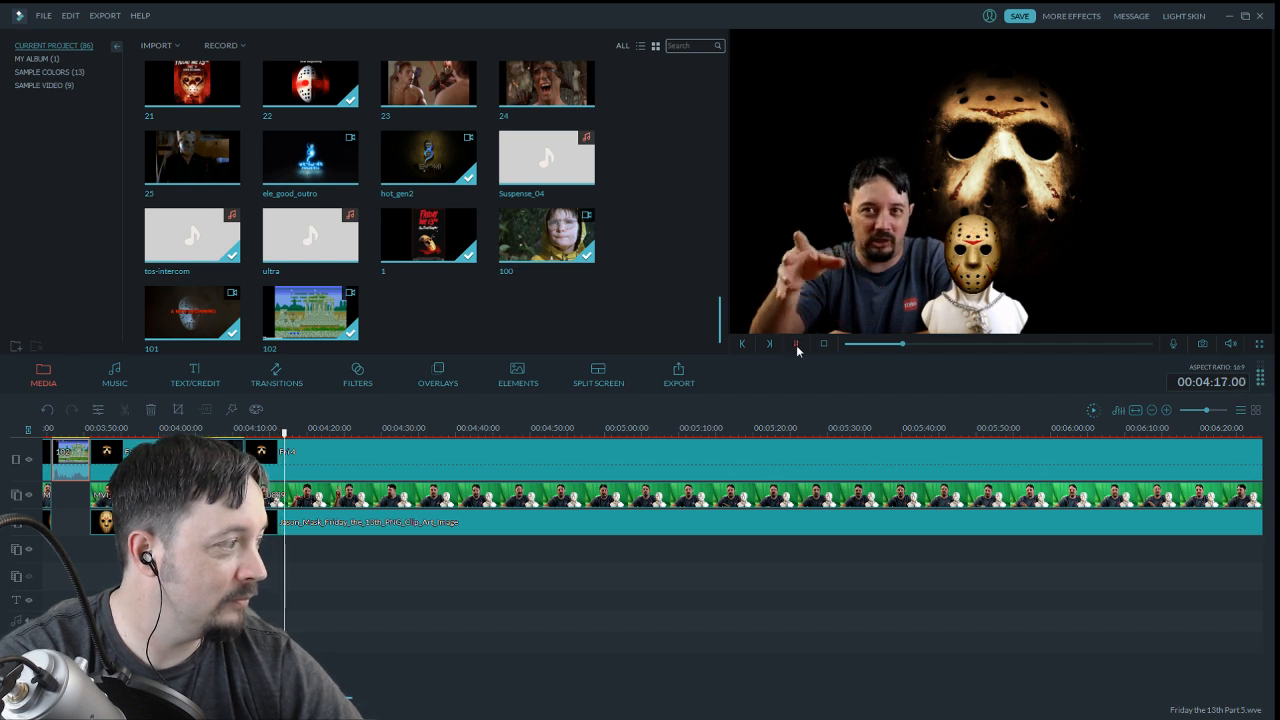
click(796, 345)
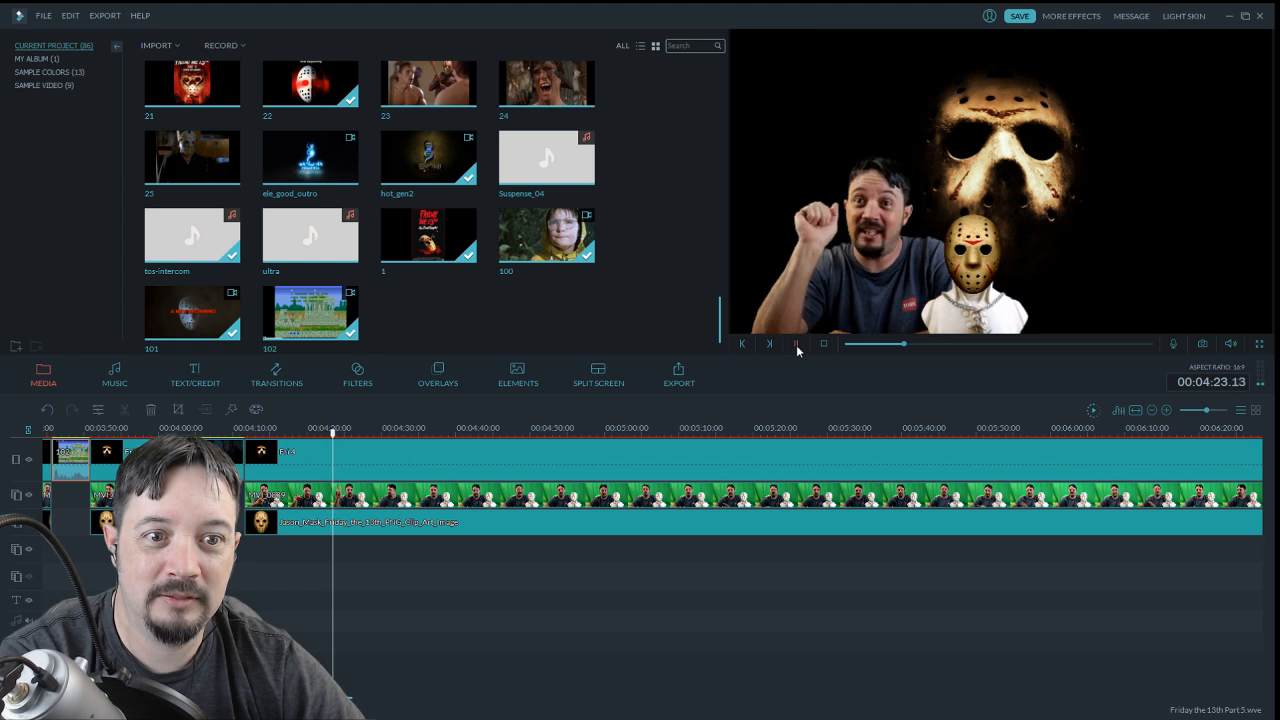
click(796, 345)
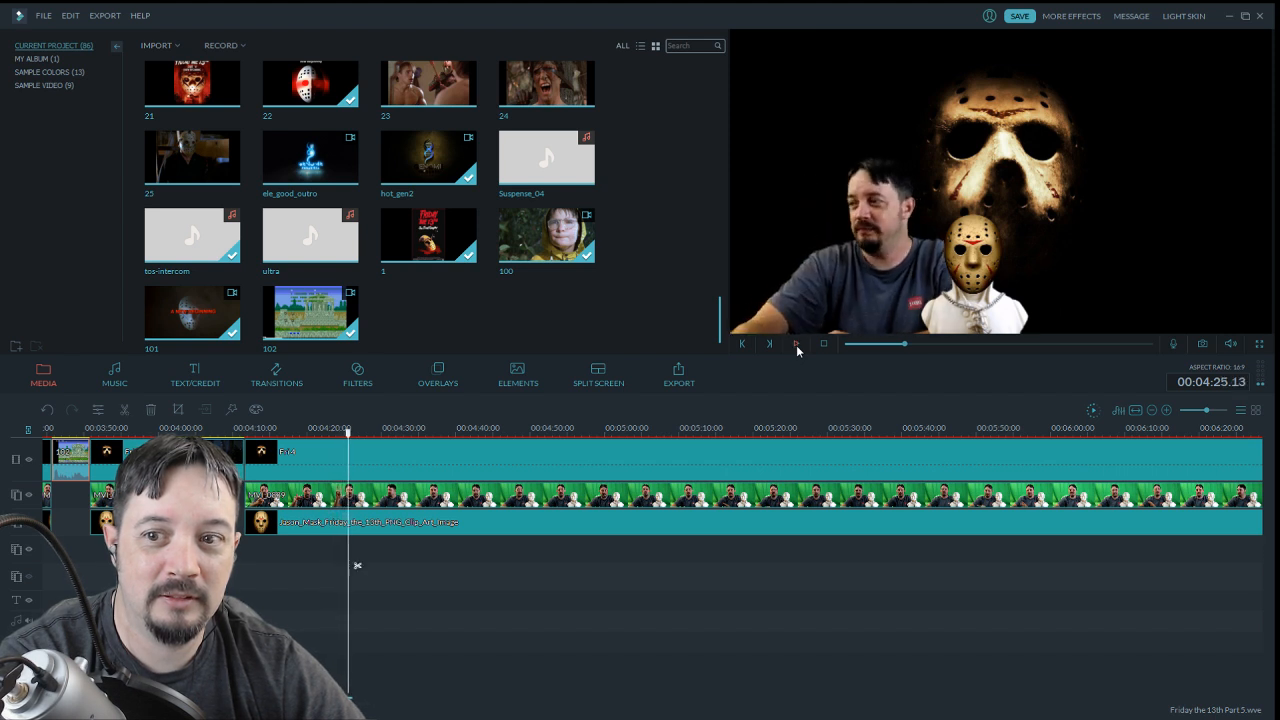
Replay the host footage from 00:04:12.21 and insert image 25 on the empty overlay track below the mask layer at 00:04:20.18
mouse_move(721, 334)
mouse_down()
mouse_move(719, 260)
mouse_move(719, 321)
mouse_up()
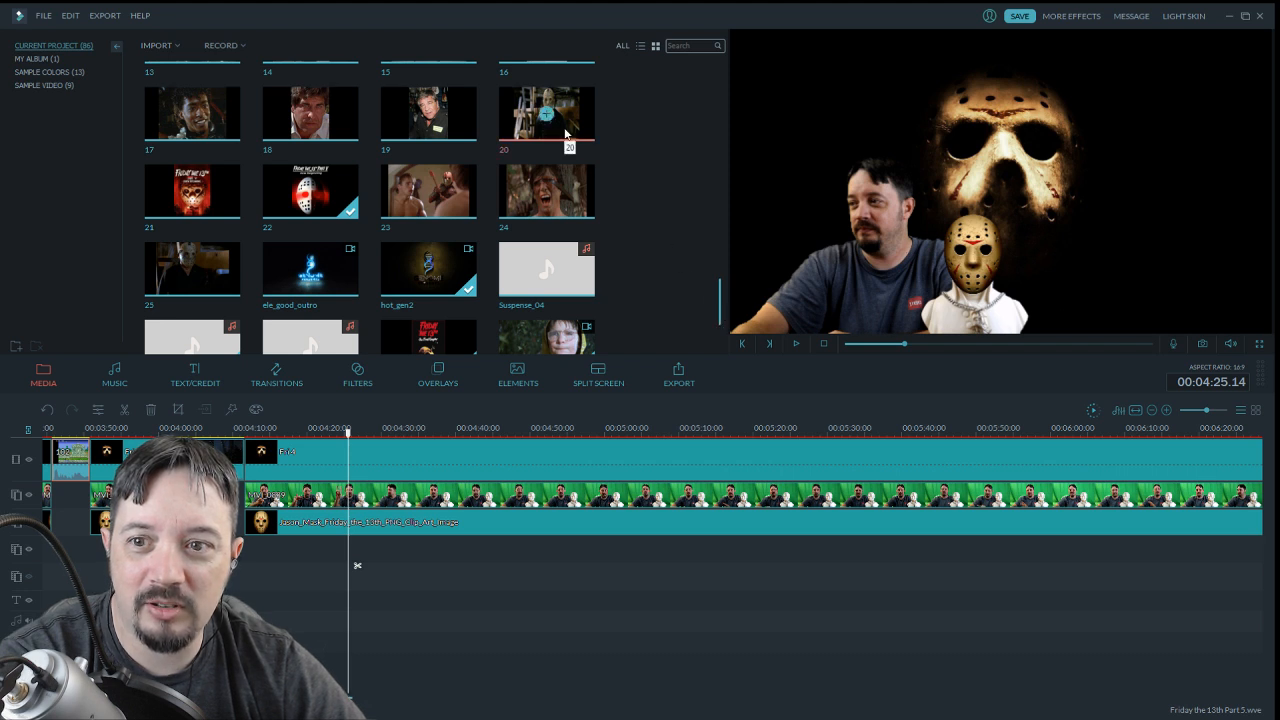
drag(348, 432, 254, 432)
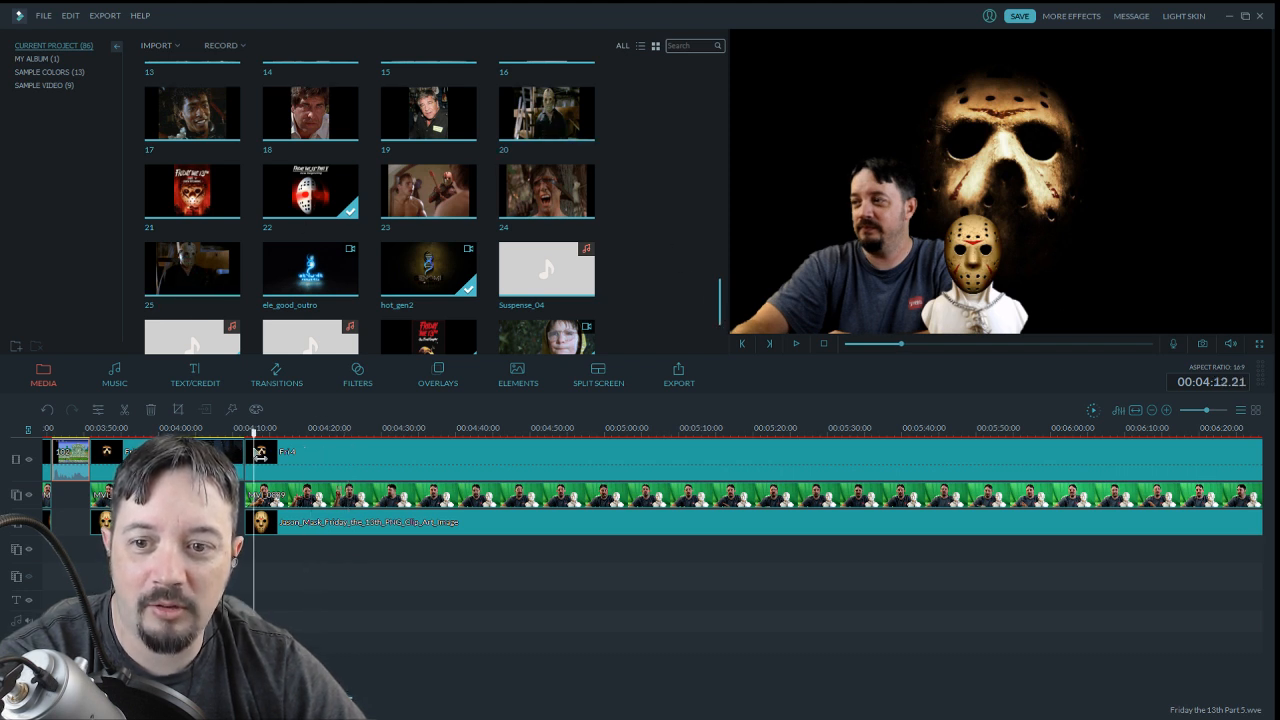
click(796, 344)
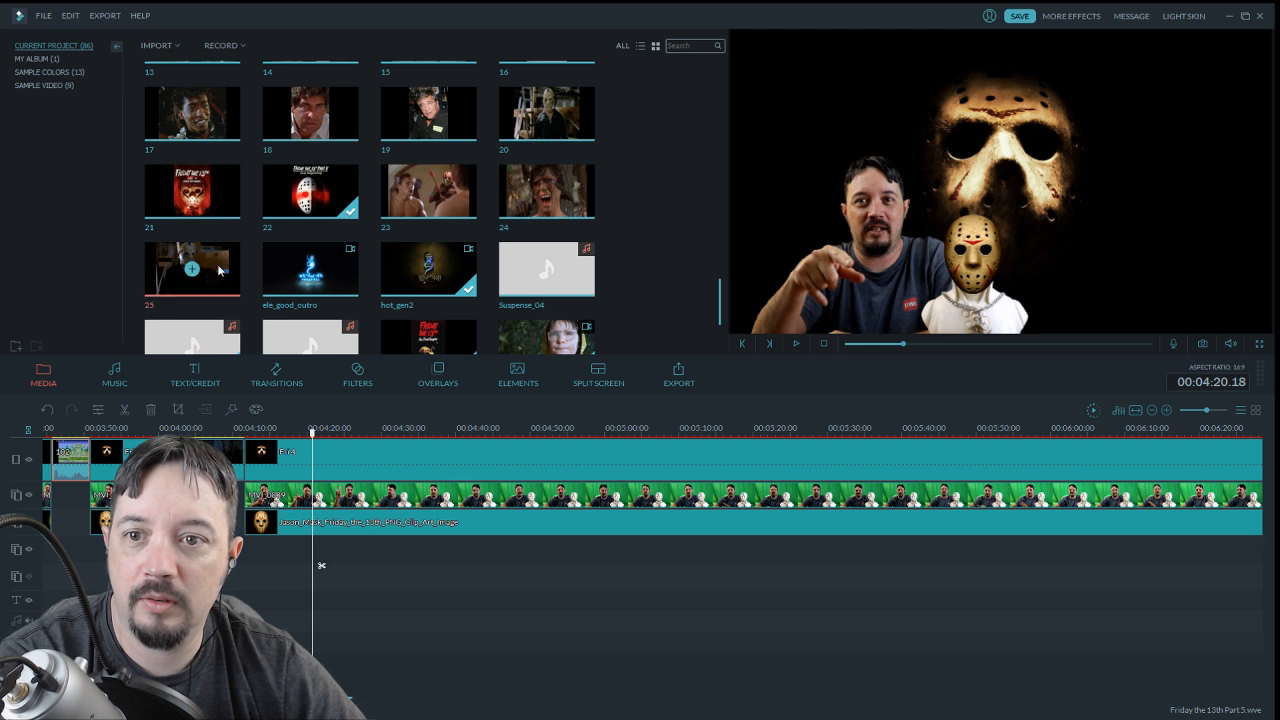
drag(216, 279, 315, 545)
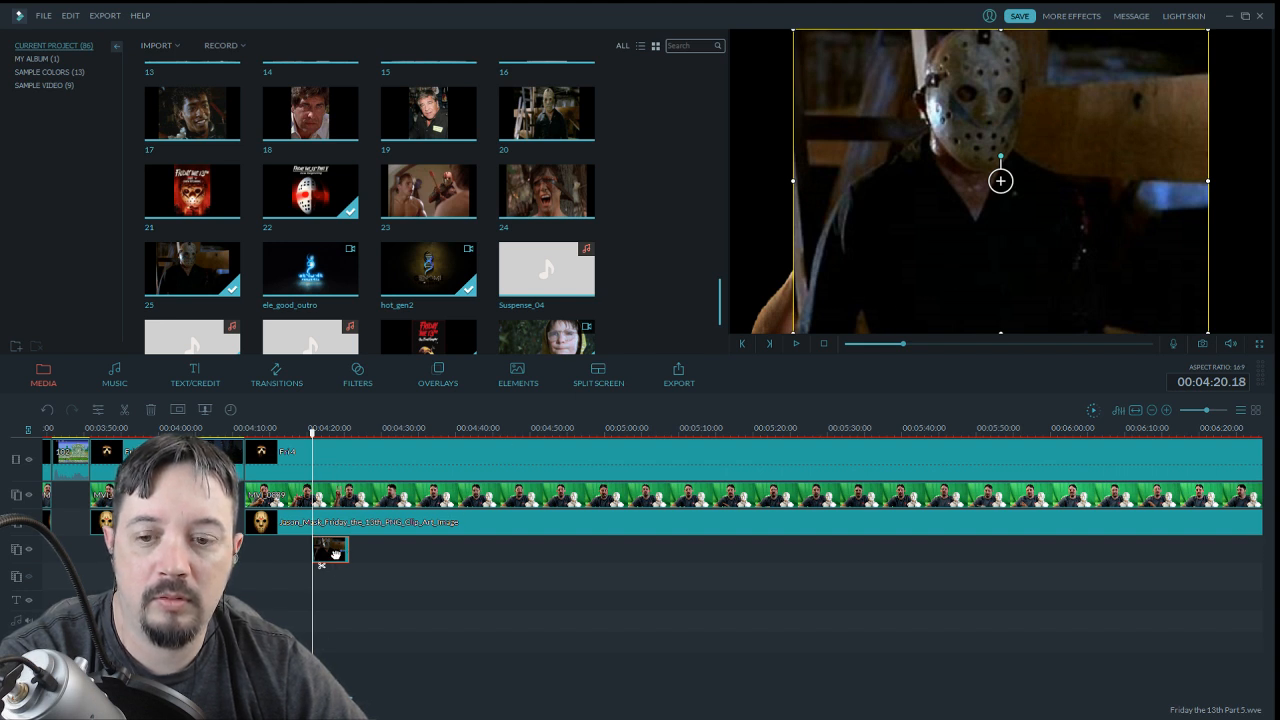
Shift image 25 slightly rightward in the frame and apply the first "Move to upper" motion preset to it
mouse_move(1103, 268)
mouse_down()
mouse_move(1150, 270)
mouse_move(1100, 272)
mouse_up()
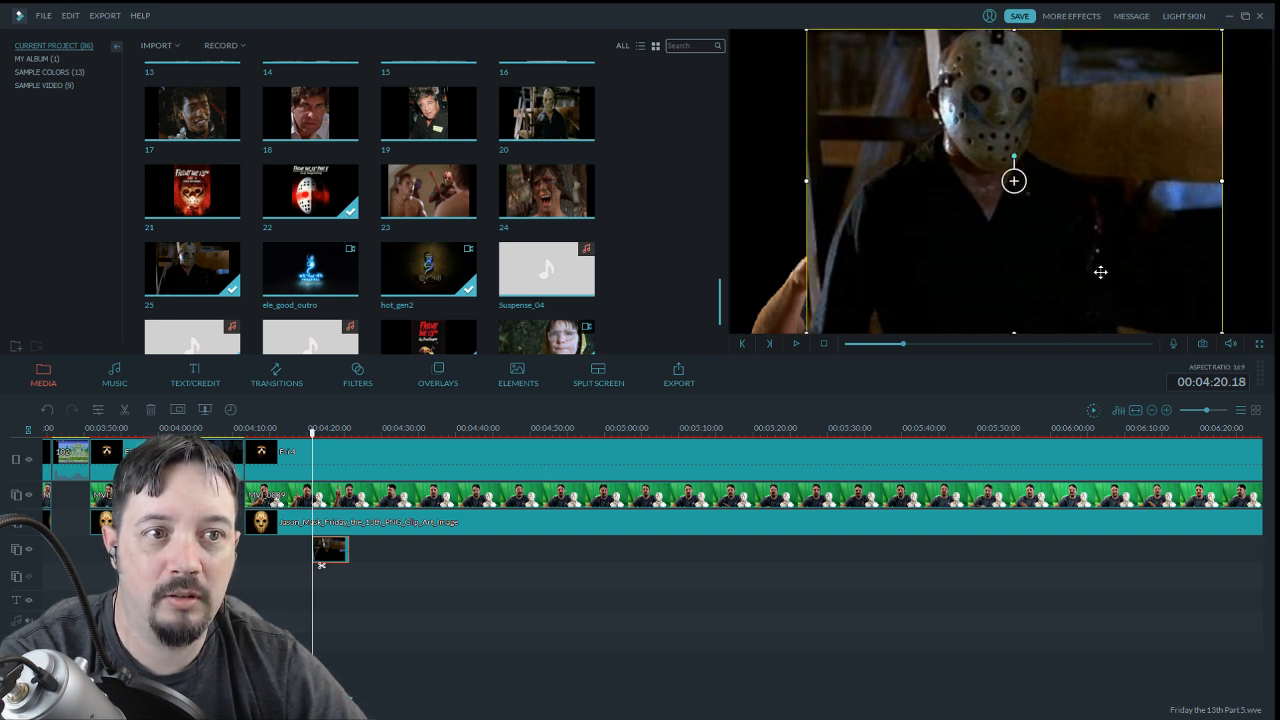
double_click(336, 552)
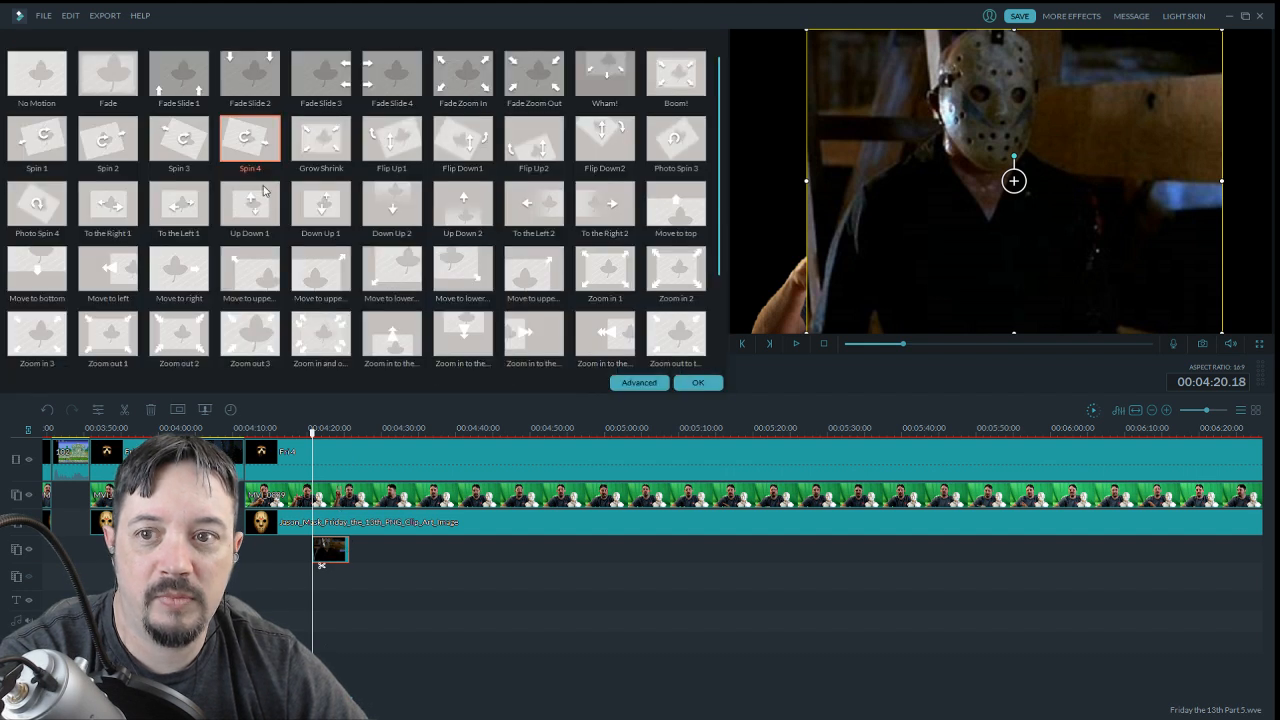
click(247, 283)
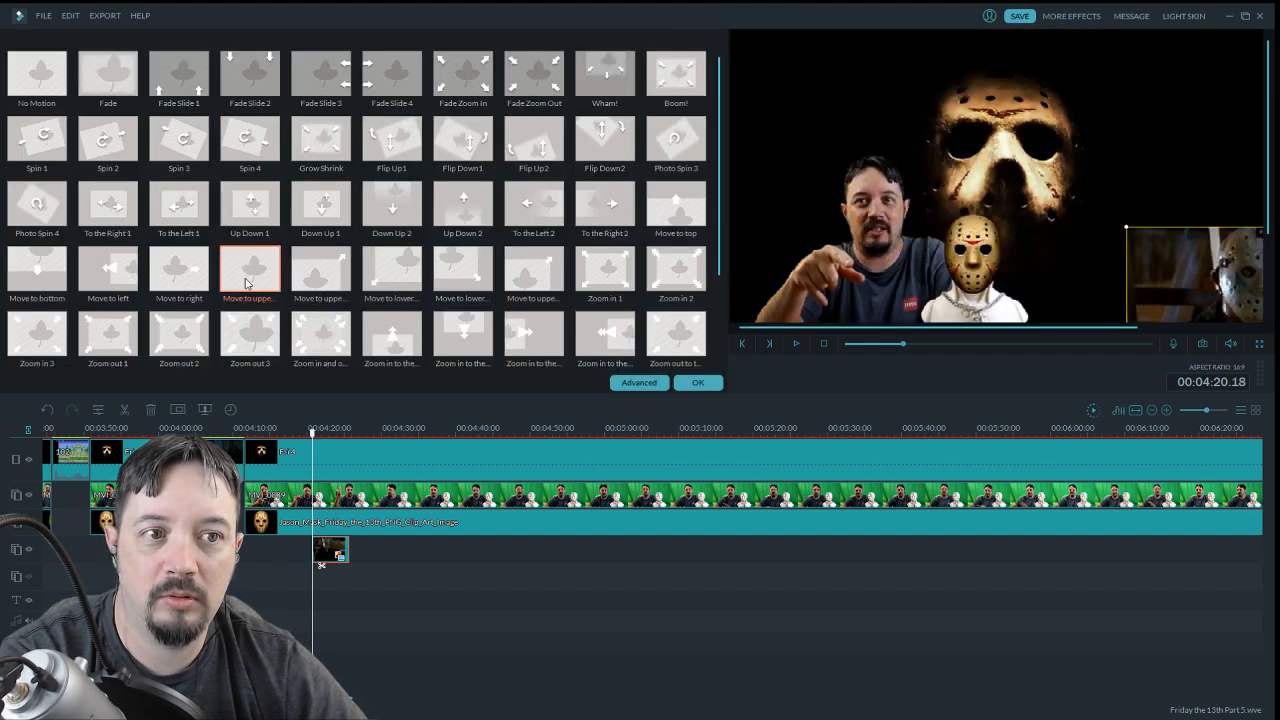
click(697, 385)
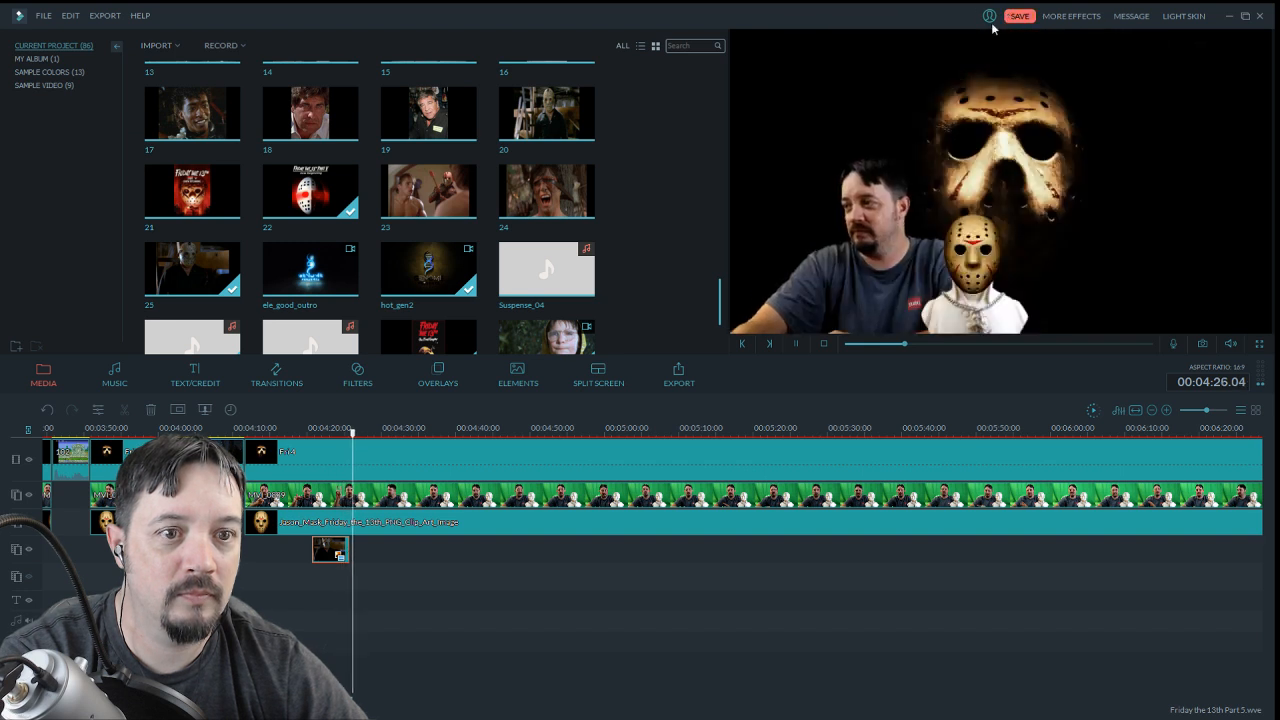
Preview the motion of image 25 from 00:04:20.02 and pause at 00:04:21.06
click(340, 432)
click(306, 432)
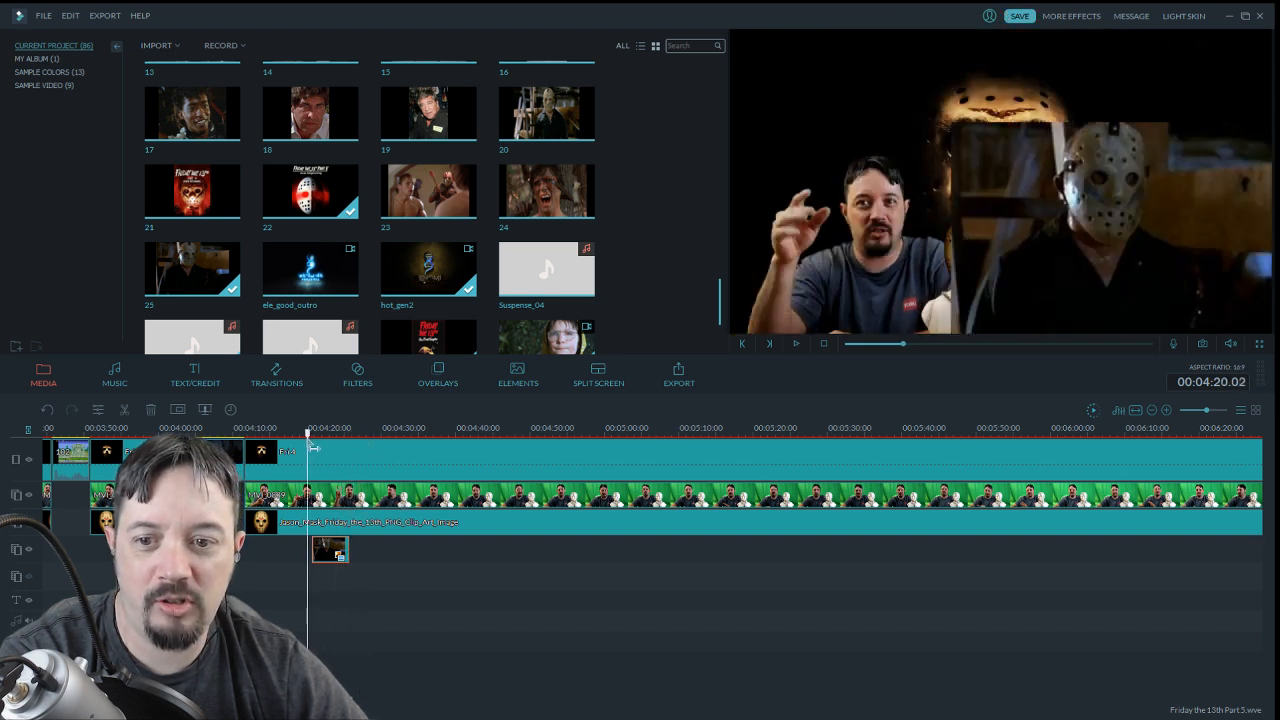
click(796, 343)
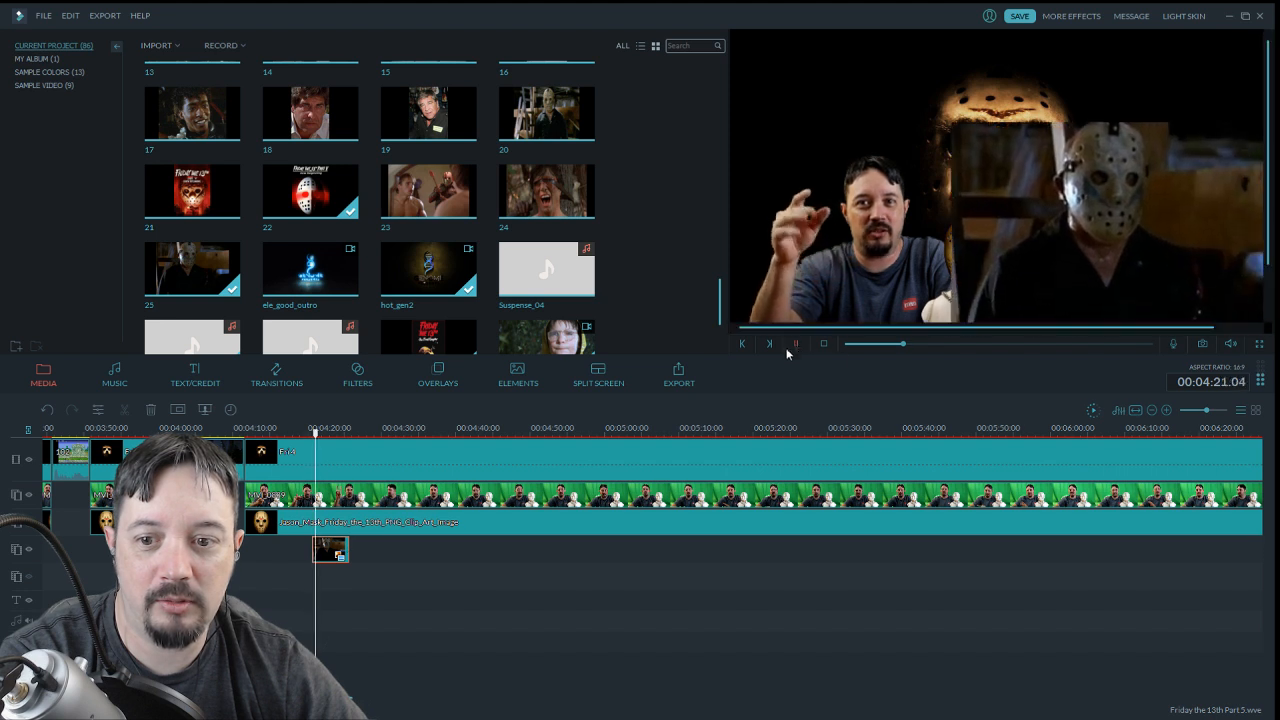
click(792, 345)
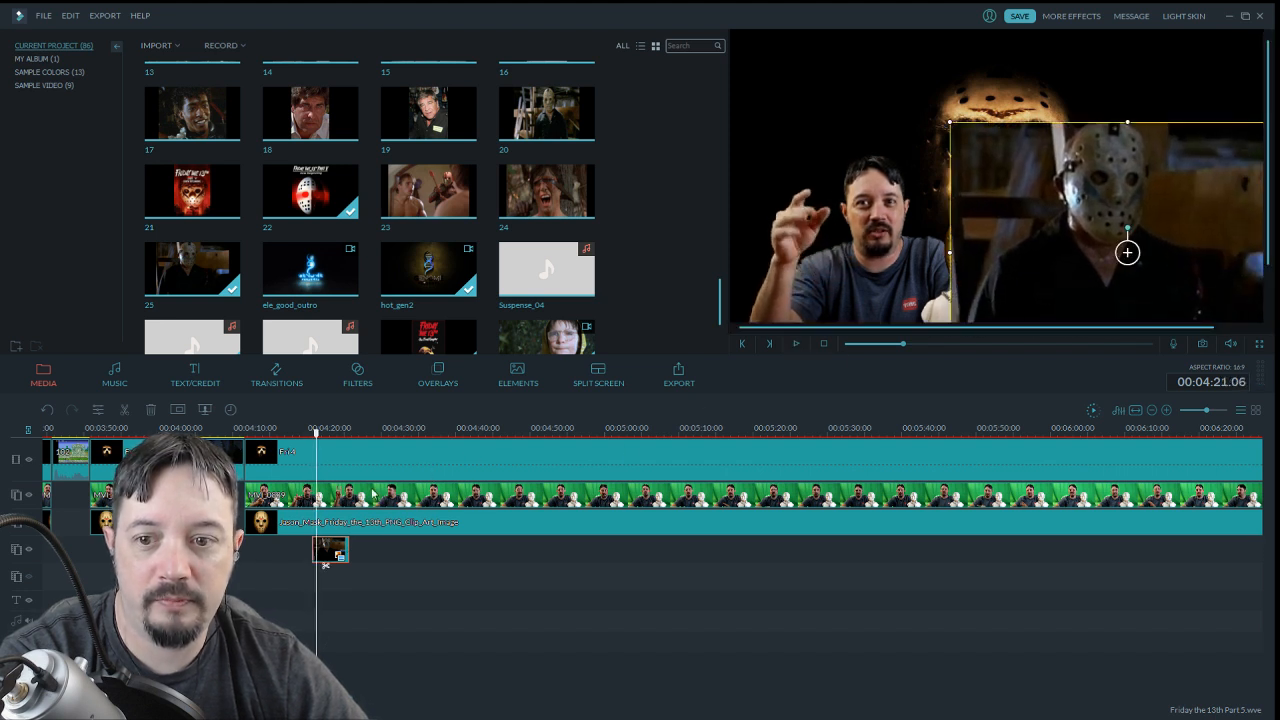
Move image 25 to the left edge of the frame at 00:04:23.14, replay its motion and save the project
drag(322, 444, 334, 430)
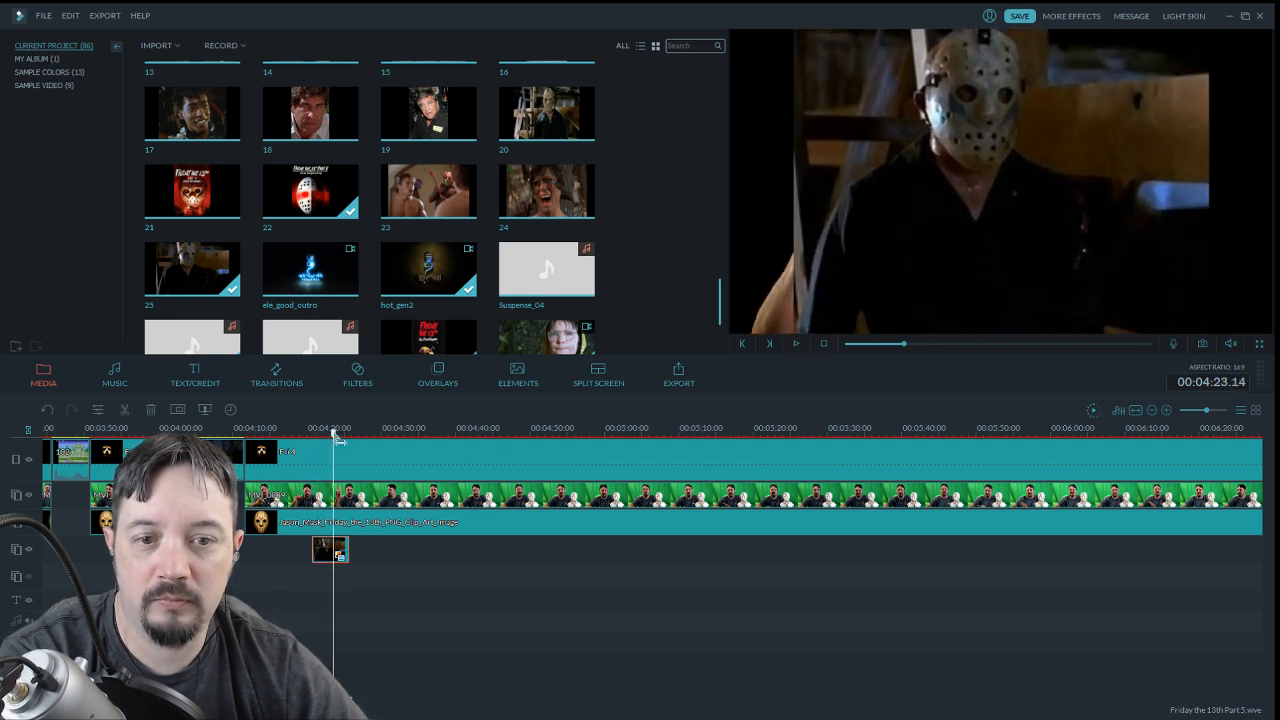
drag(1045, 272, 984, 270)
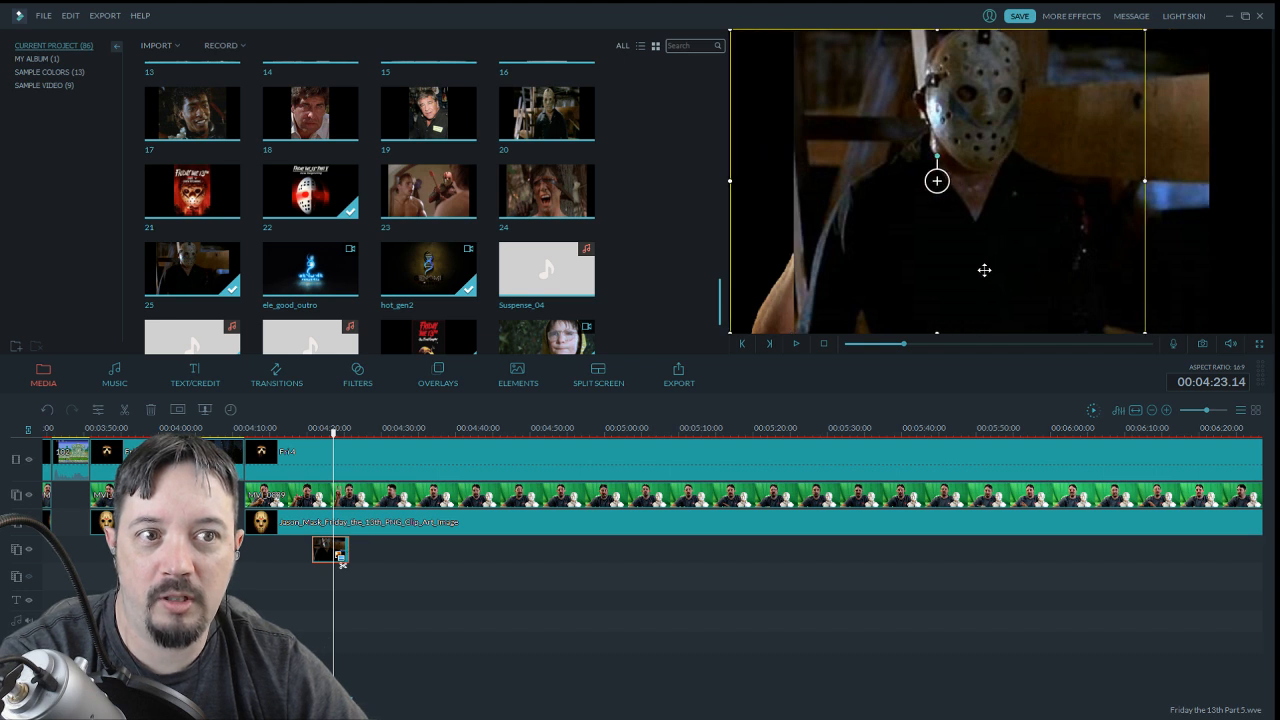
drag(338, 440, 310, 431)
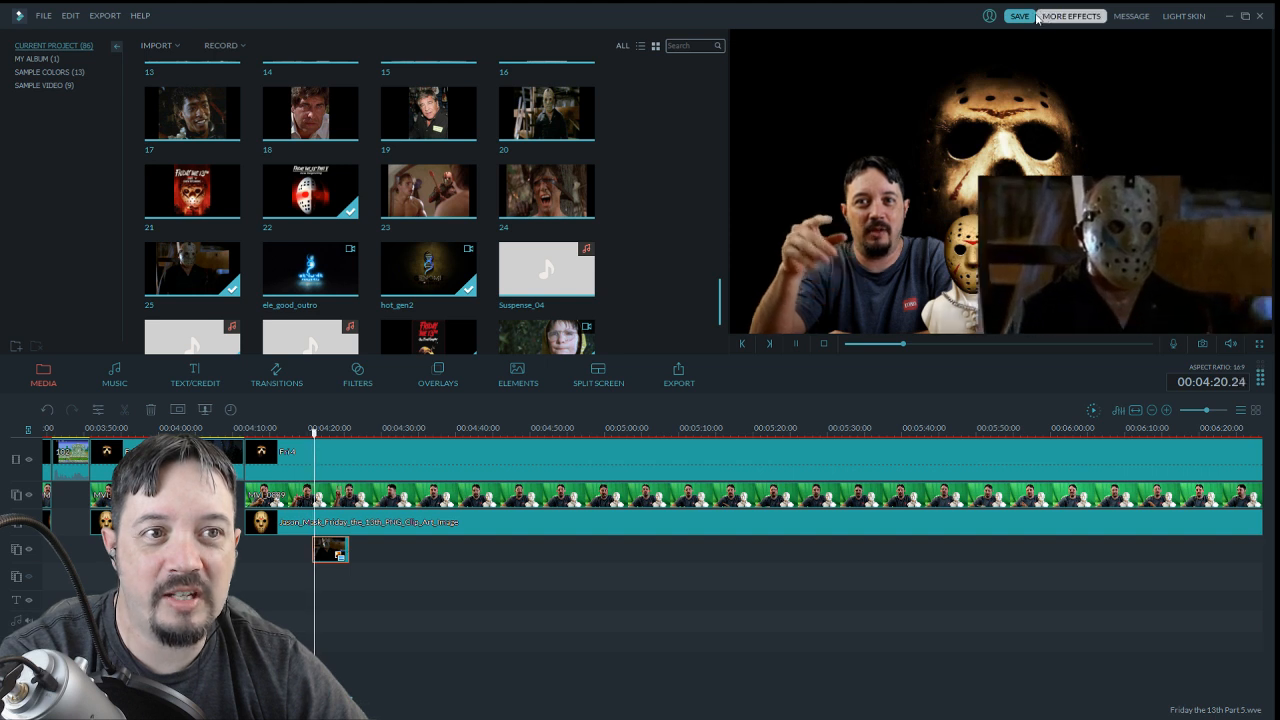
click(1020, 16)
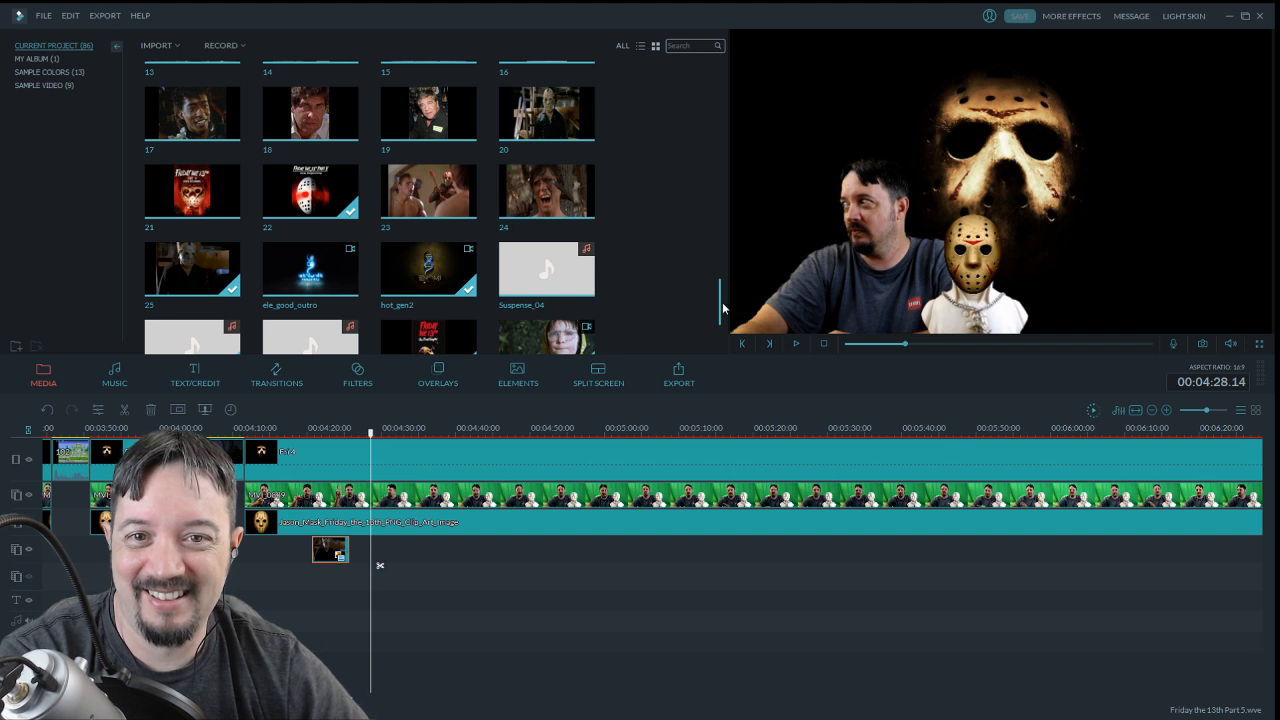
Browse the media library for a suitable movie clip and preview clip 47, replaying its scream scene
drag(724, 313, 729, 205)
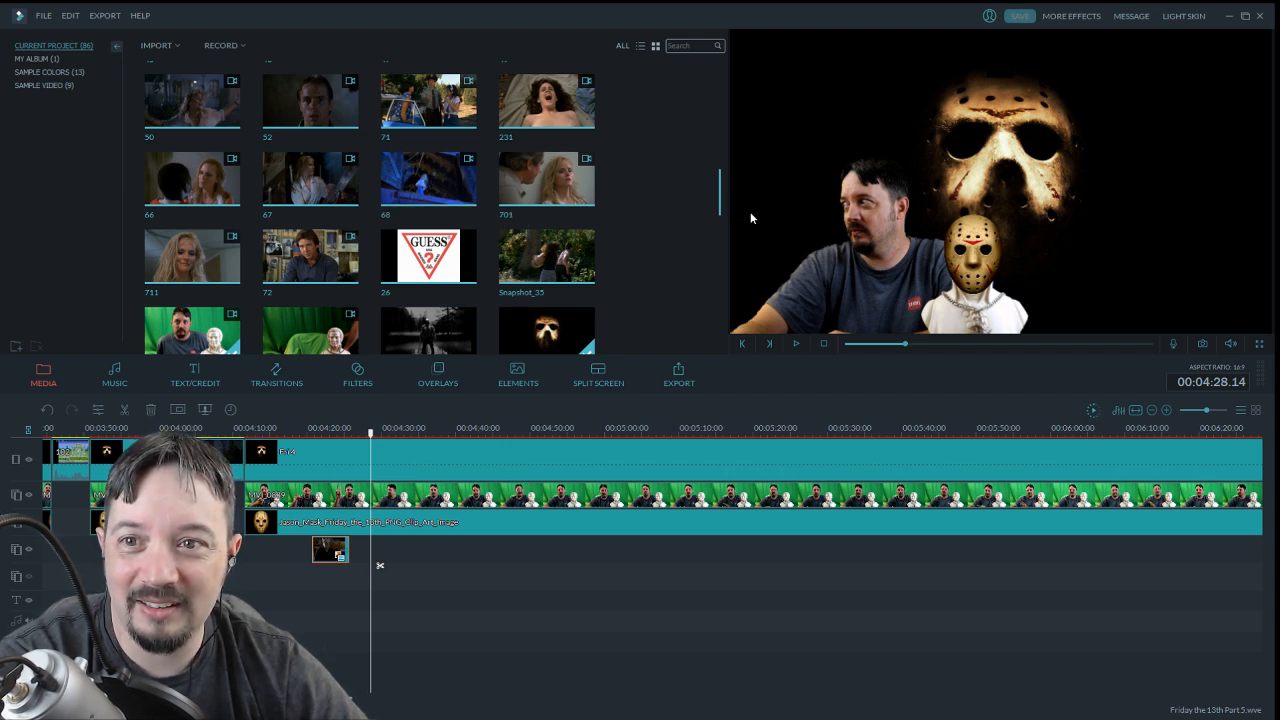
drag(719, 200, 712, 252)
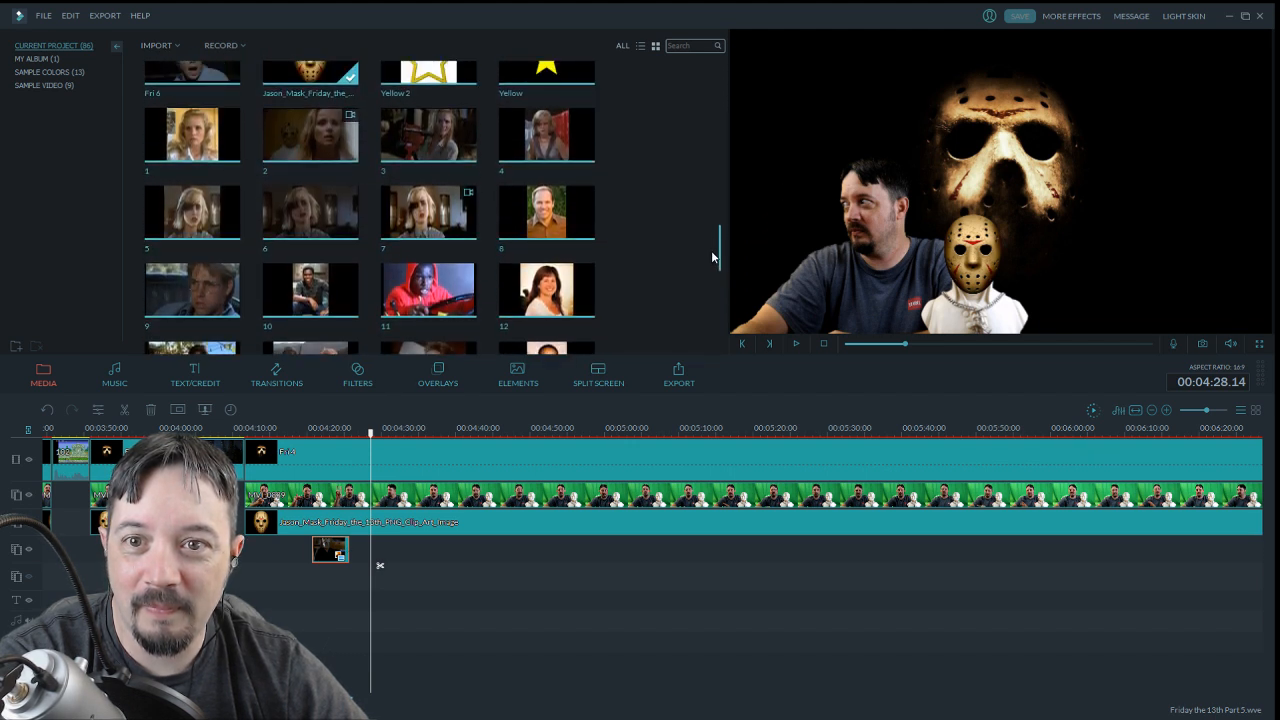
drag(711, 250, 705, 199)
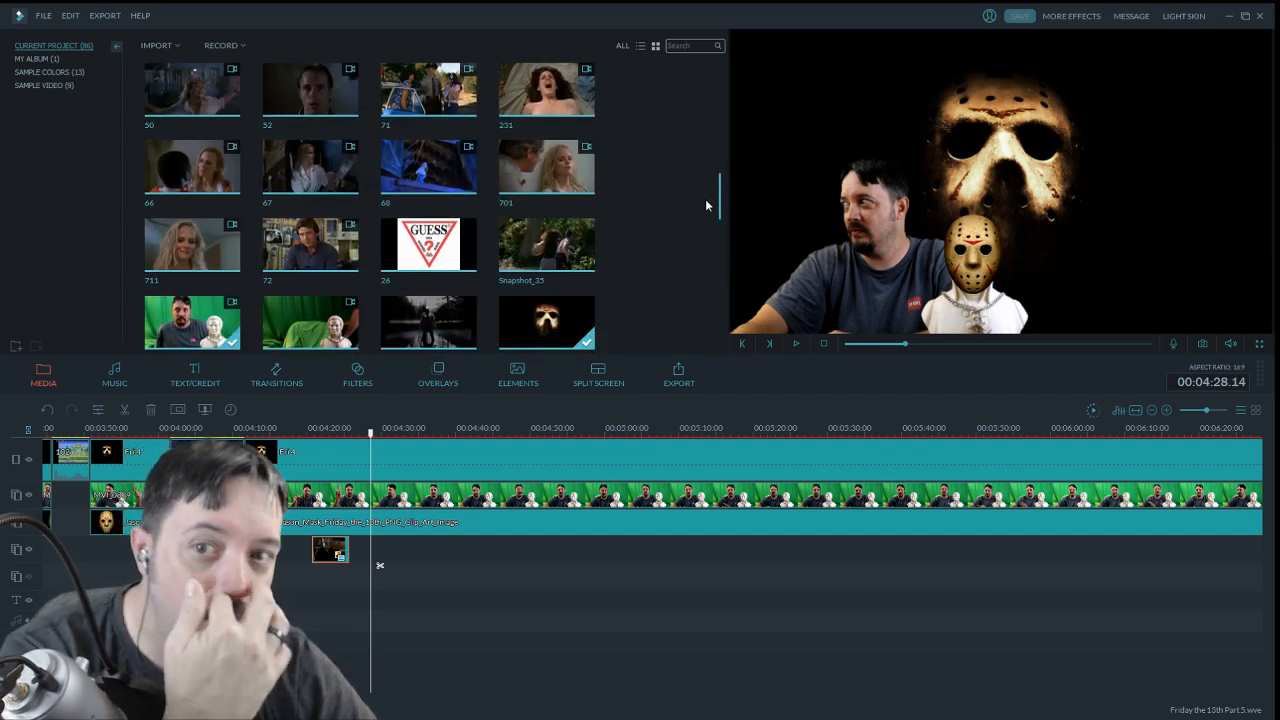
drag(705, 199, 705, 163)
click(457, 239)
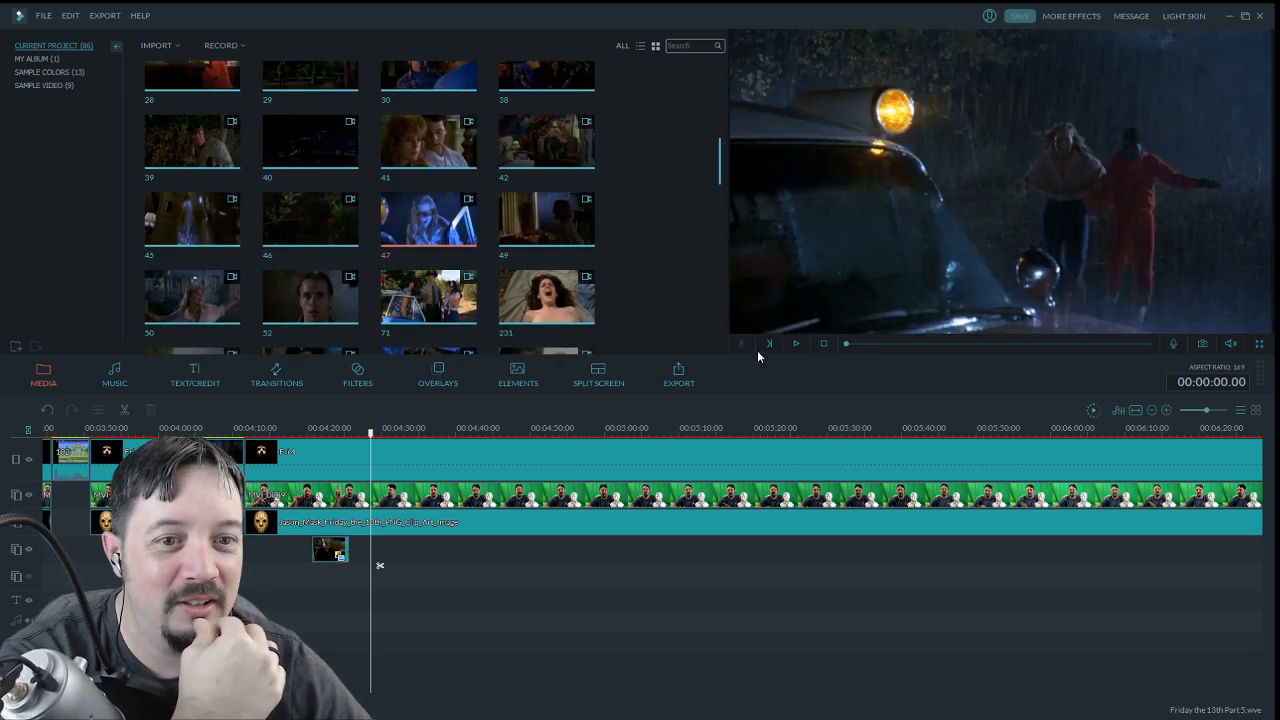
click(798, 344)
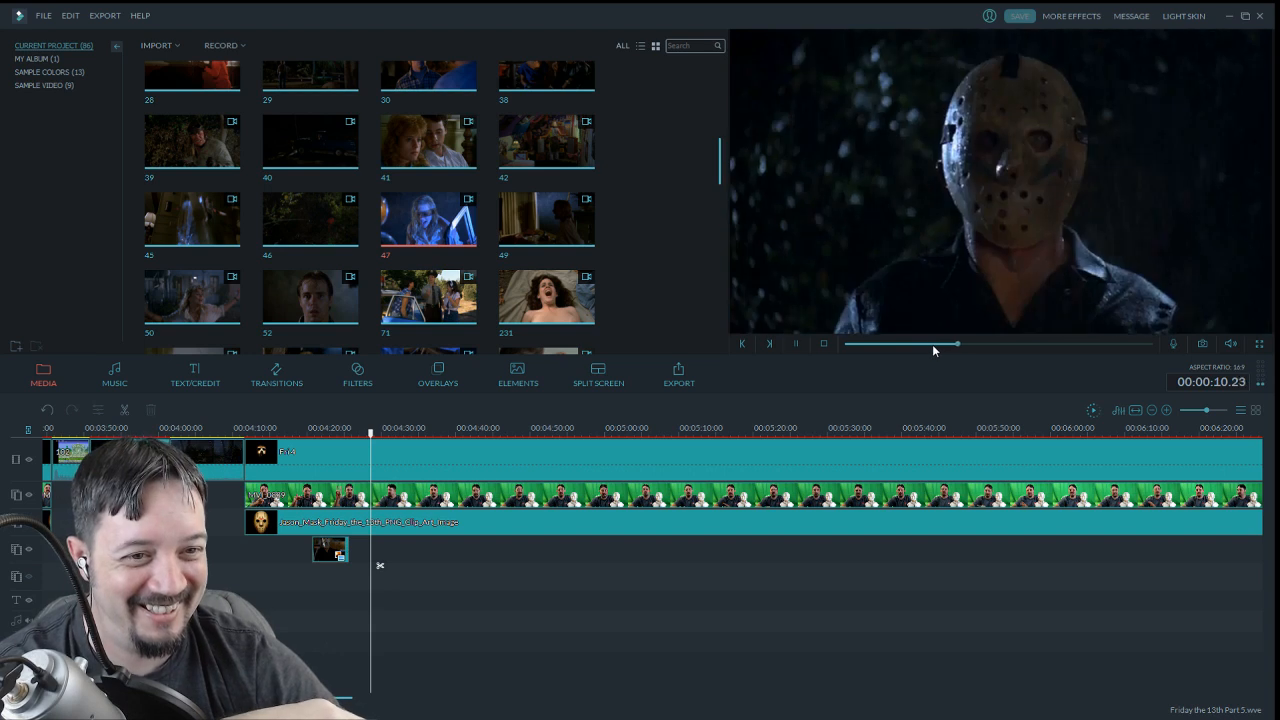
click(932, 344)
click(923, 343)
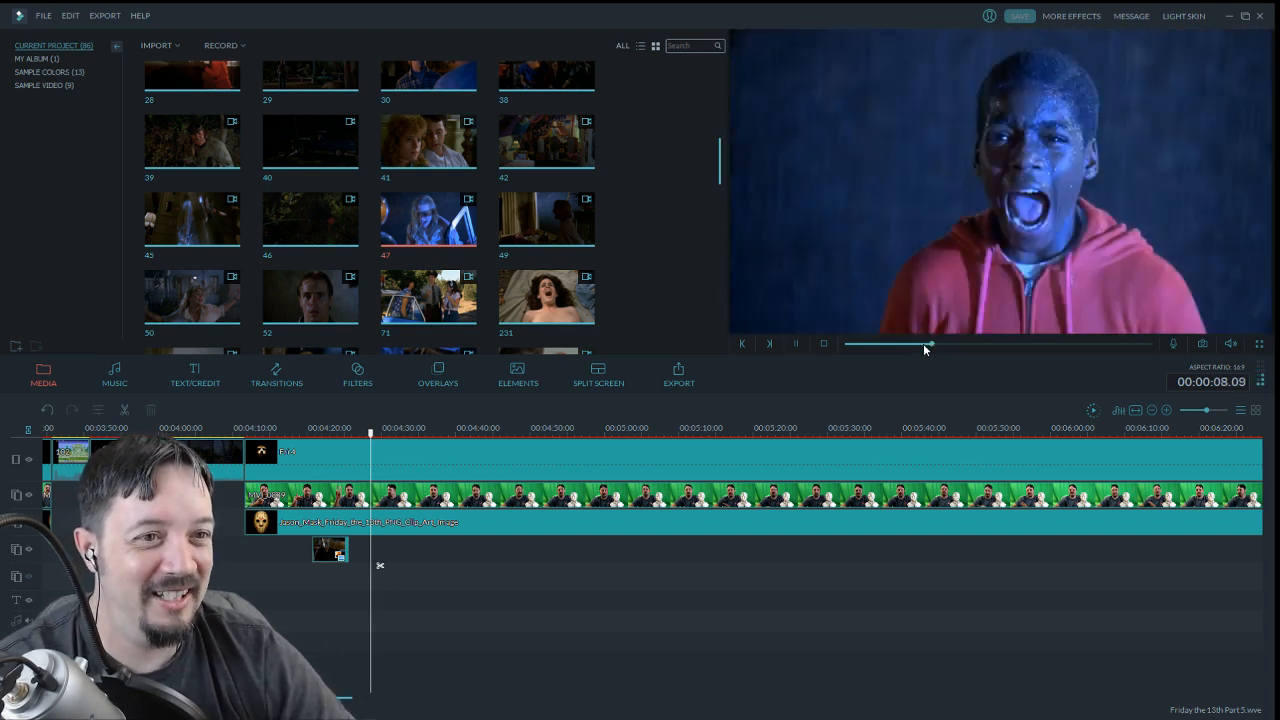
click(918, 343)
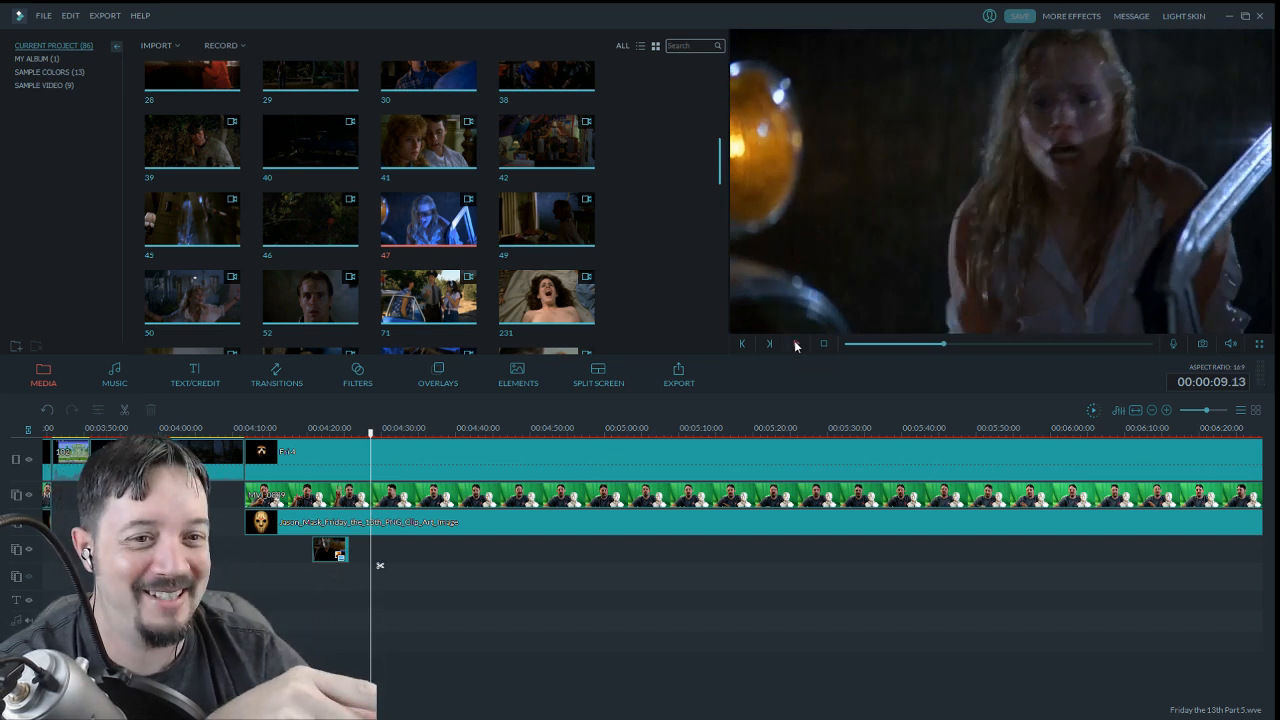
Play the host footage to 00:04:33.06, then replay from 00:04:23.01 and pause at 00:04:25.15, the end of image 25
click(397, 463)
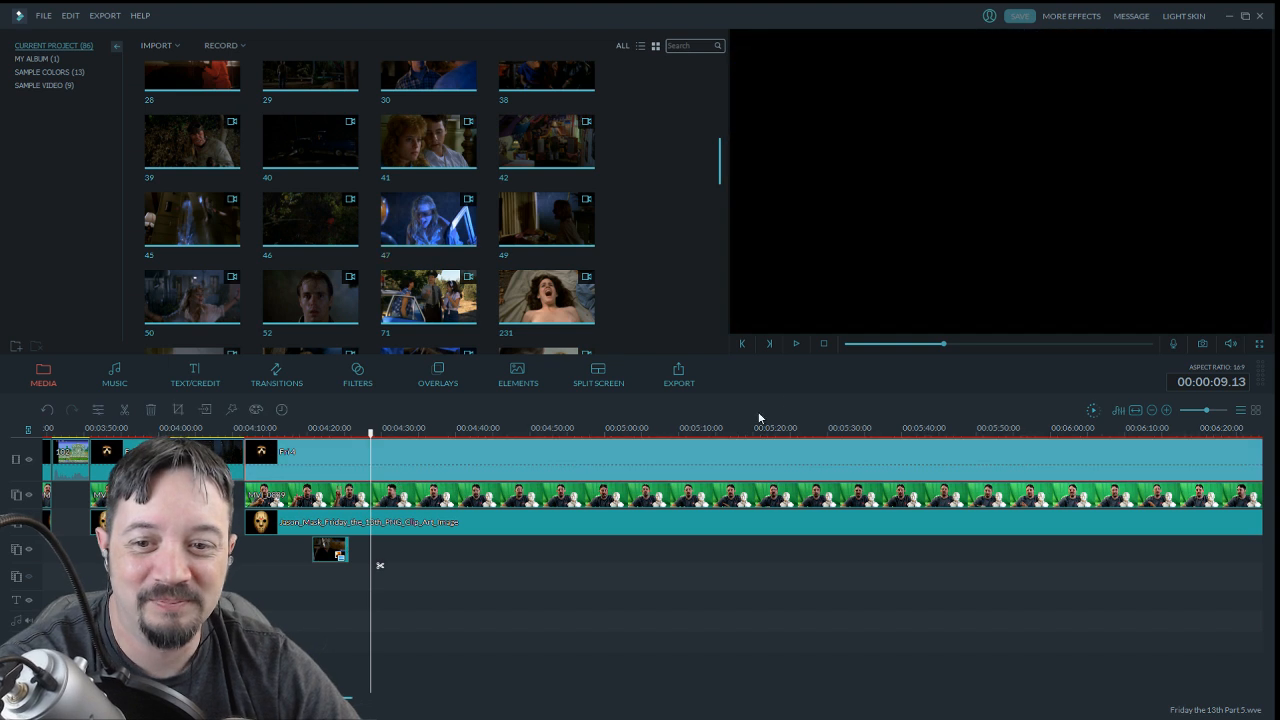
click(796, 344)
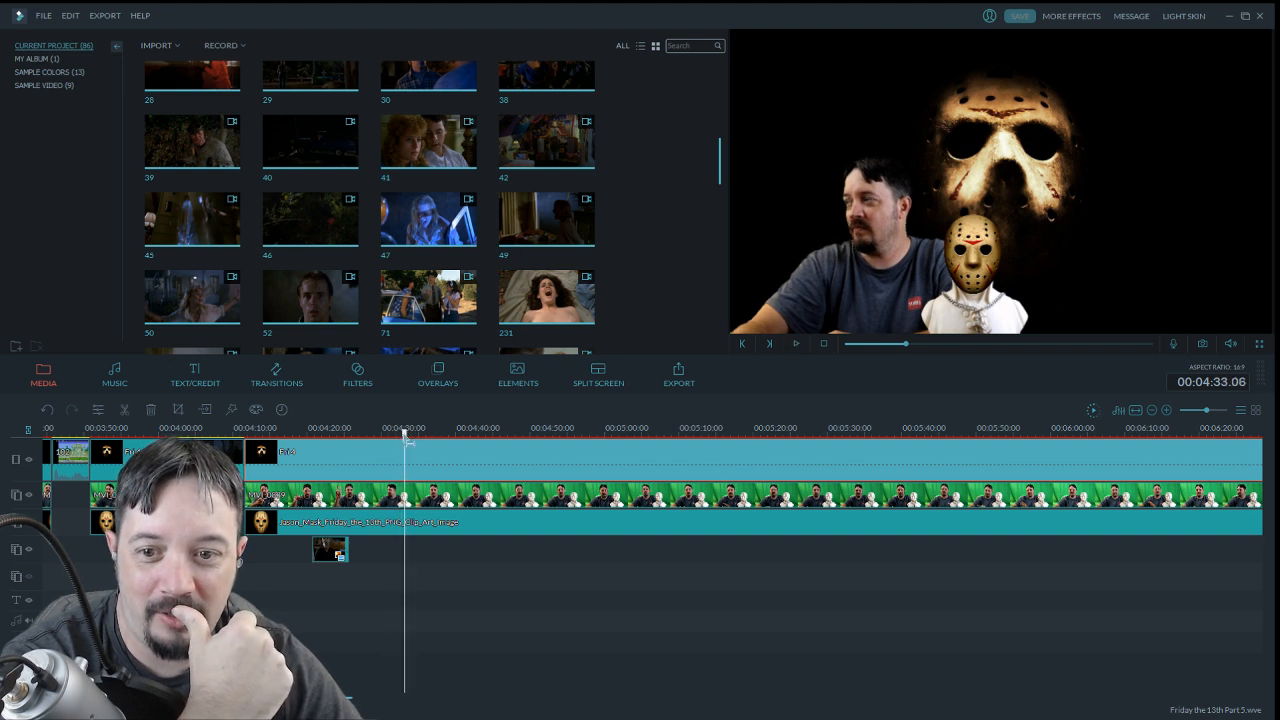
drag(403, 445, 331, 452)
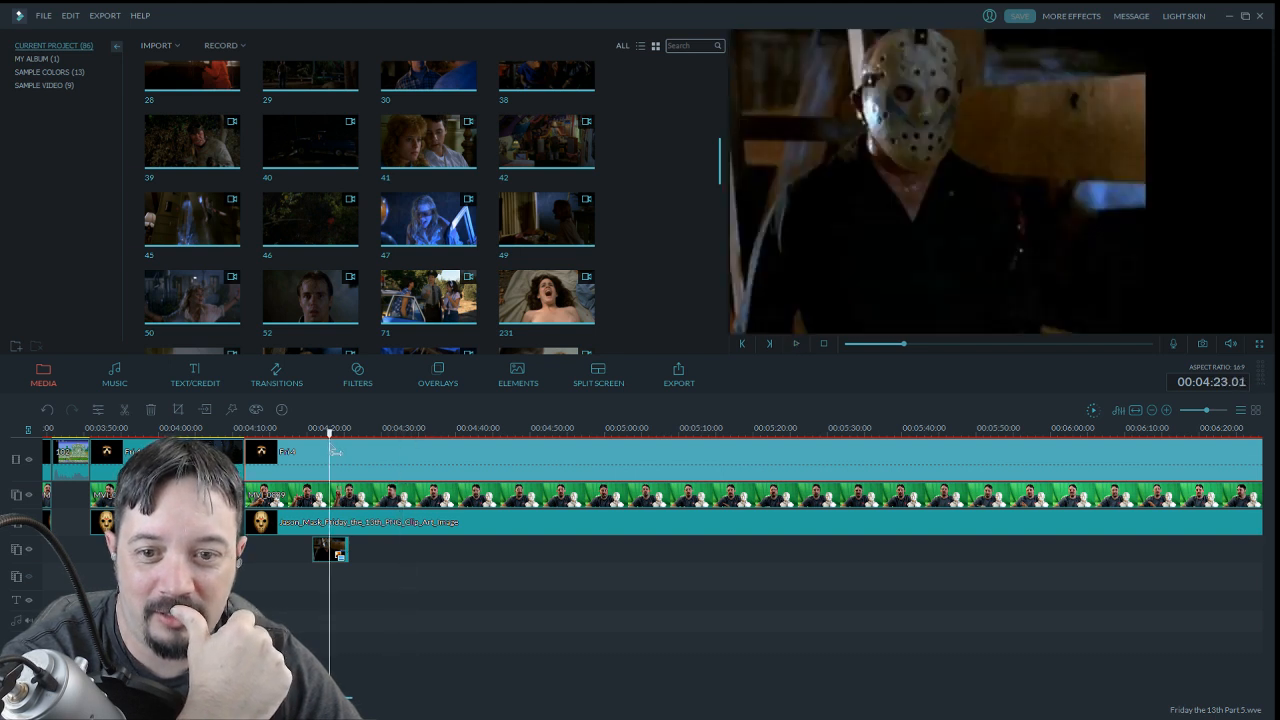
click(795, 345)
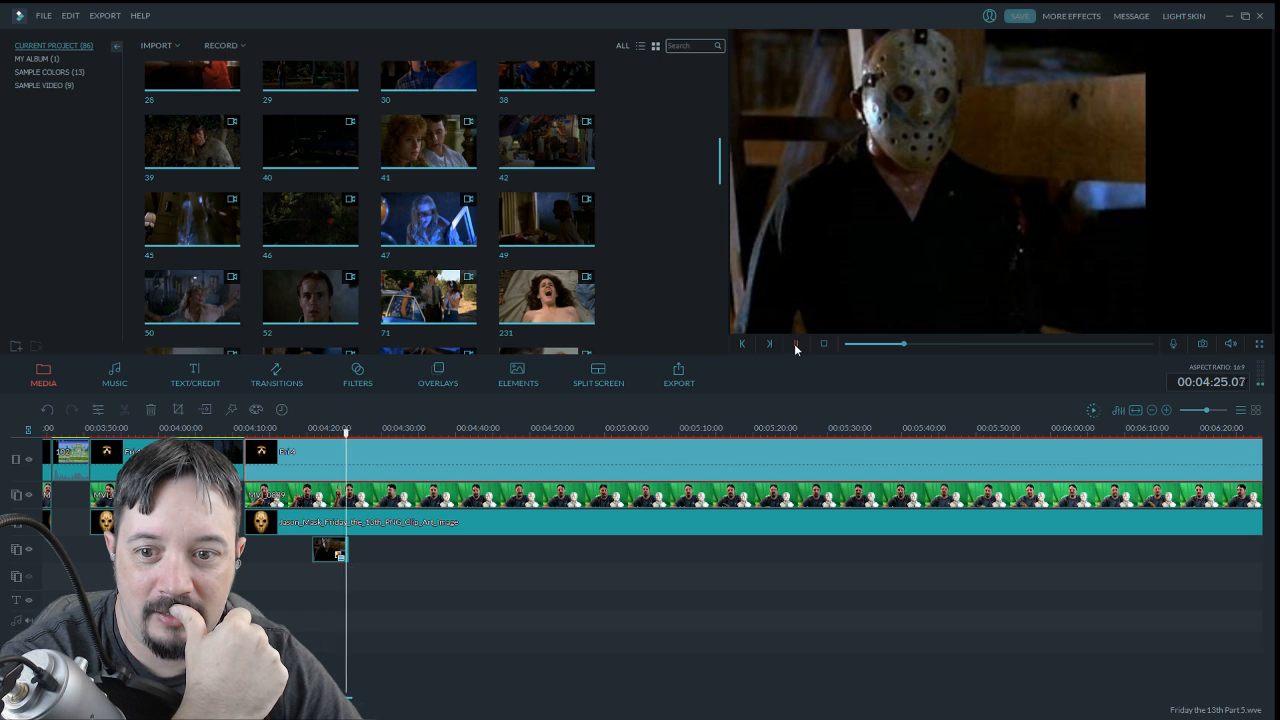
Split the background, host footage and Jason mask image at 00:04:25.15, the end of image 25
click(383, 497)
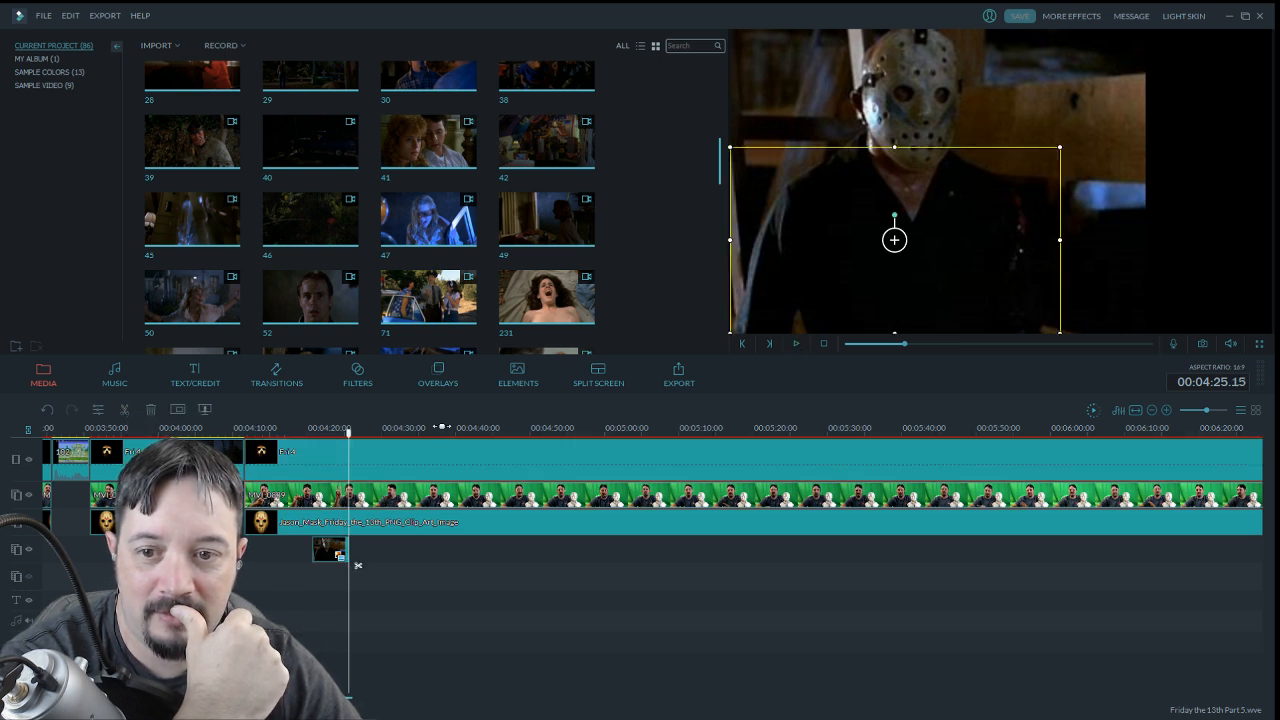
click(367, 450)
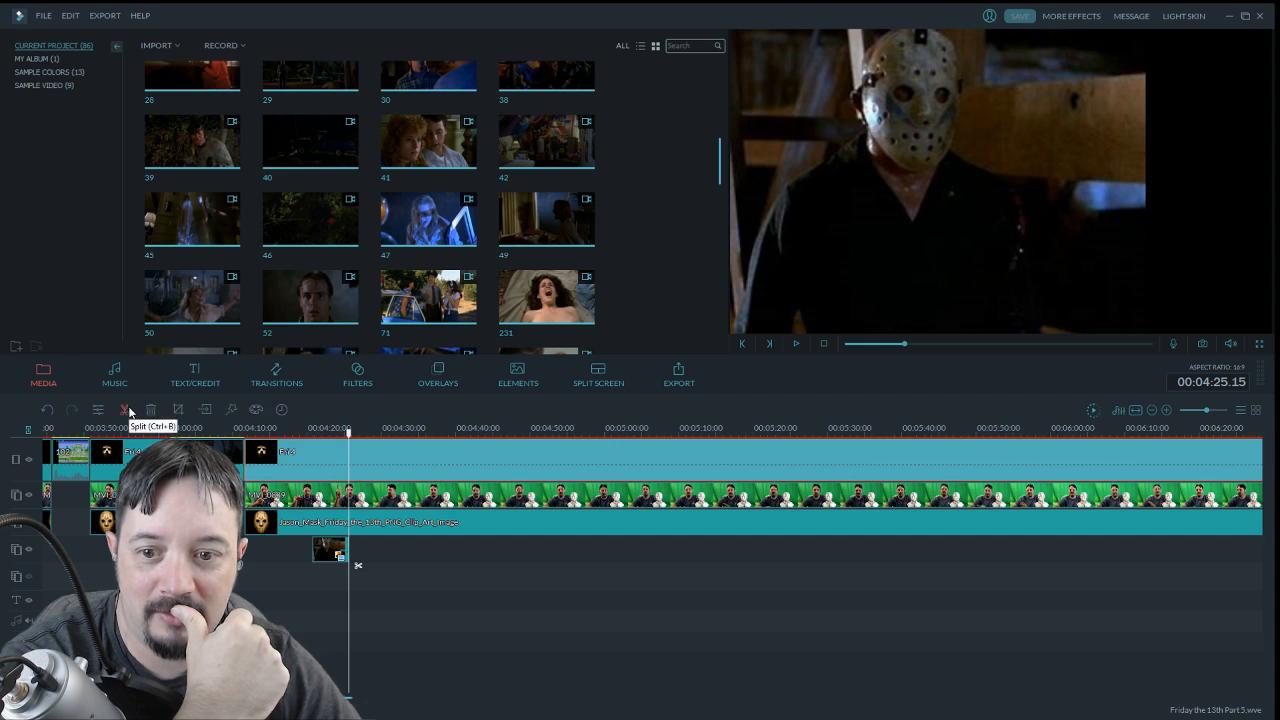
click(125, 410)
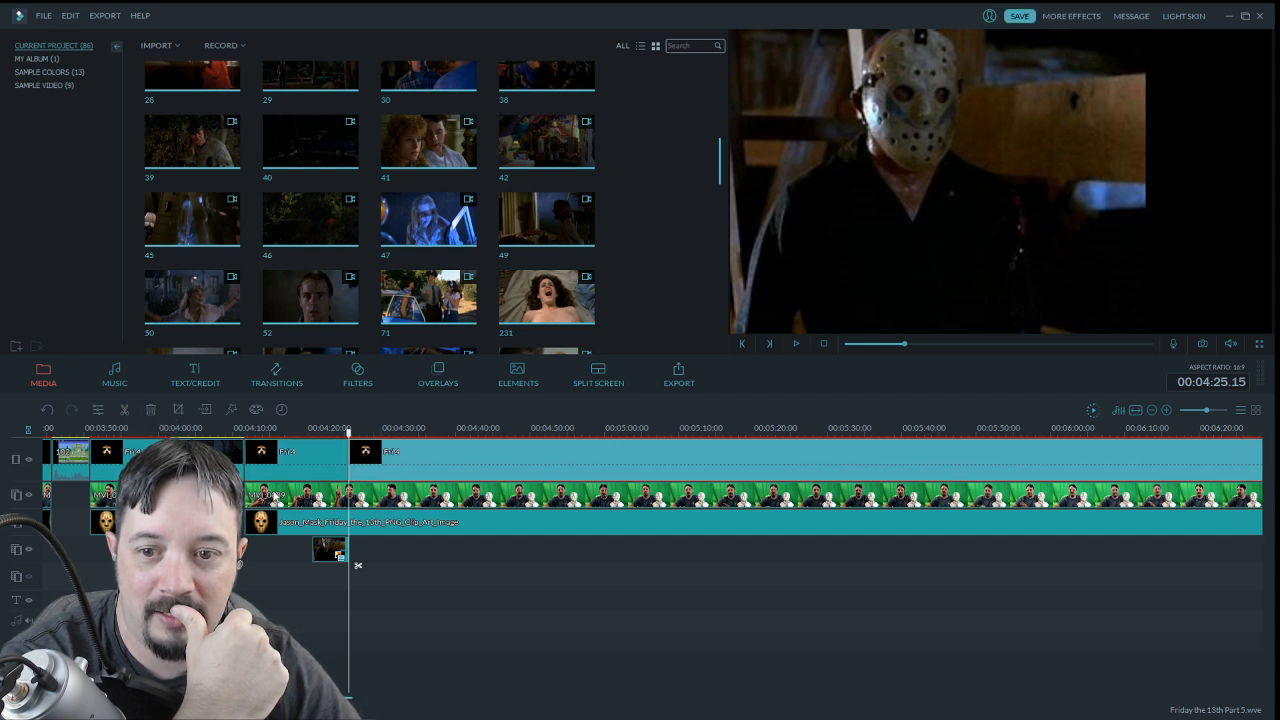
click(372, 500)
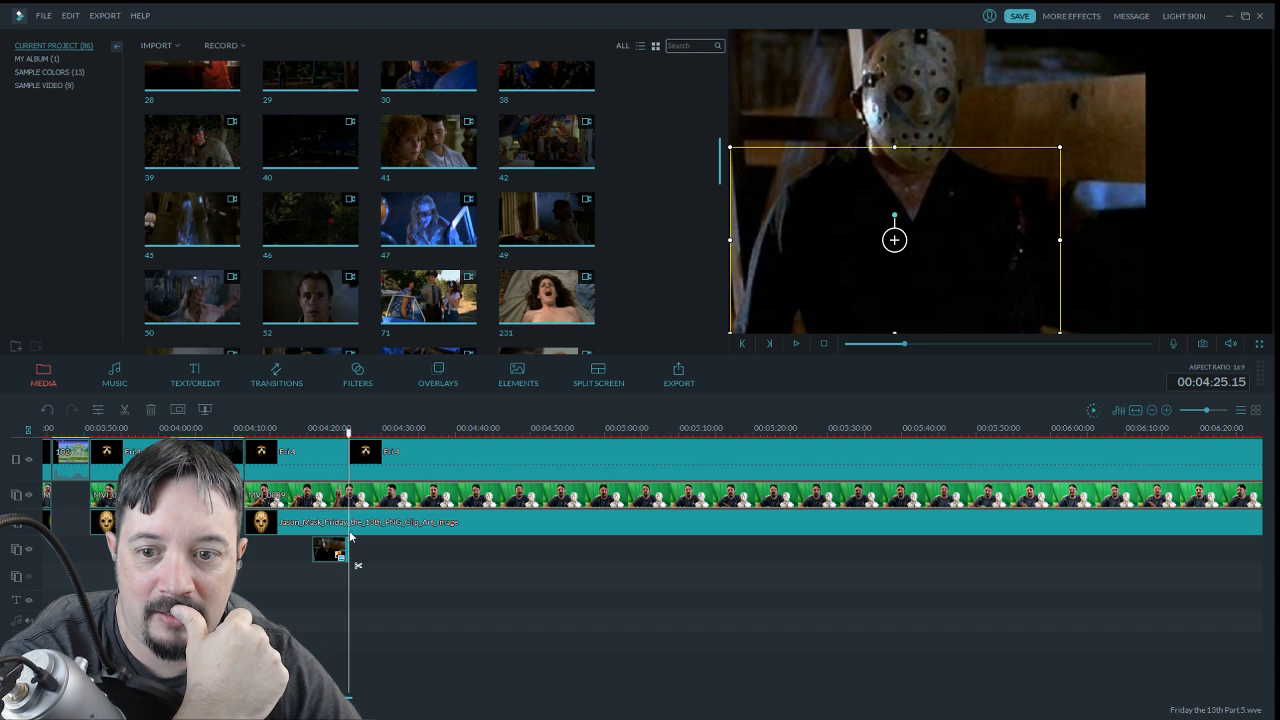
key(ctrl+b)
click(125, 410)
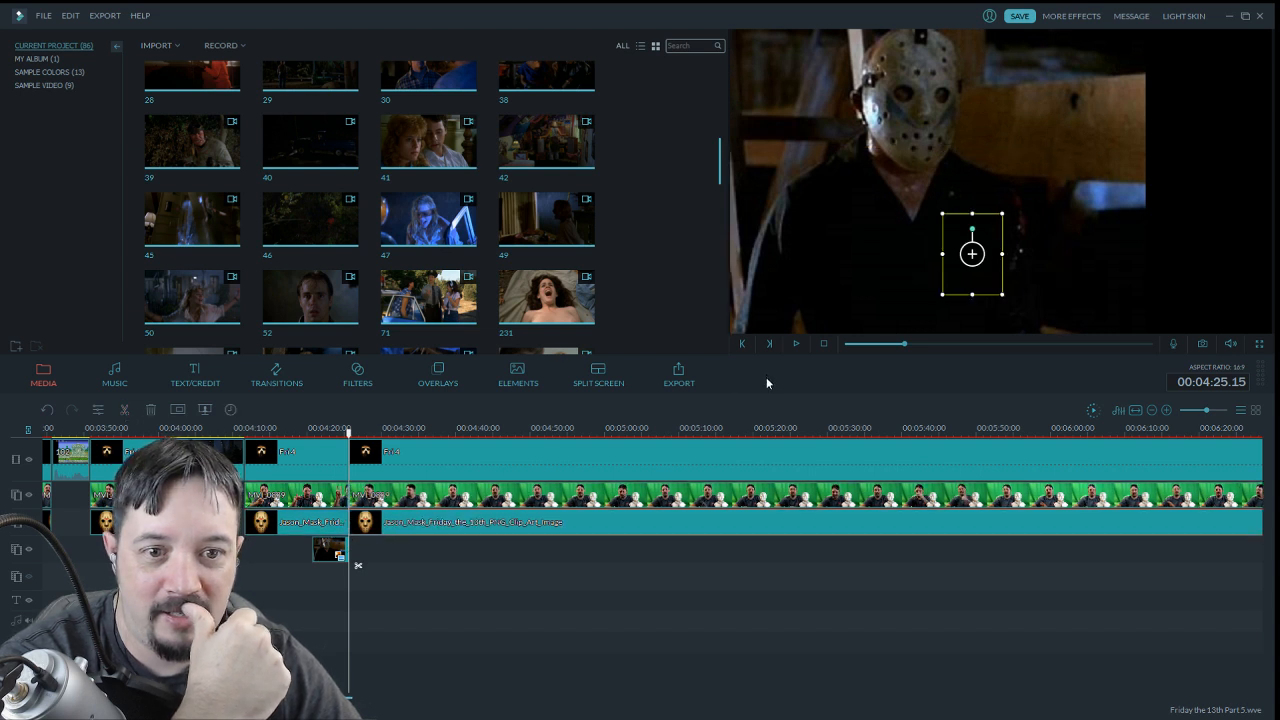
Split the background, host footage and mask image at 00:04:34.07 and delete the section between 00:04:25.15 and that cut
click(796, 345)
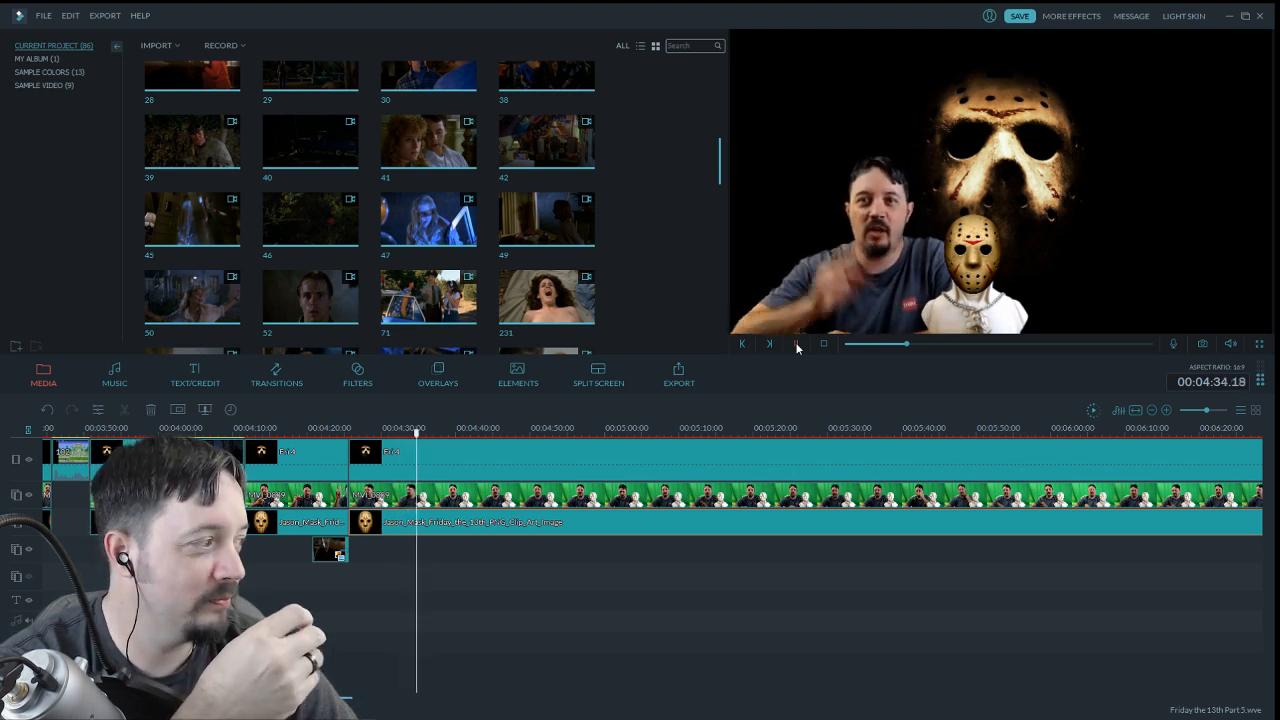
click(797, 345)
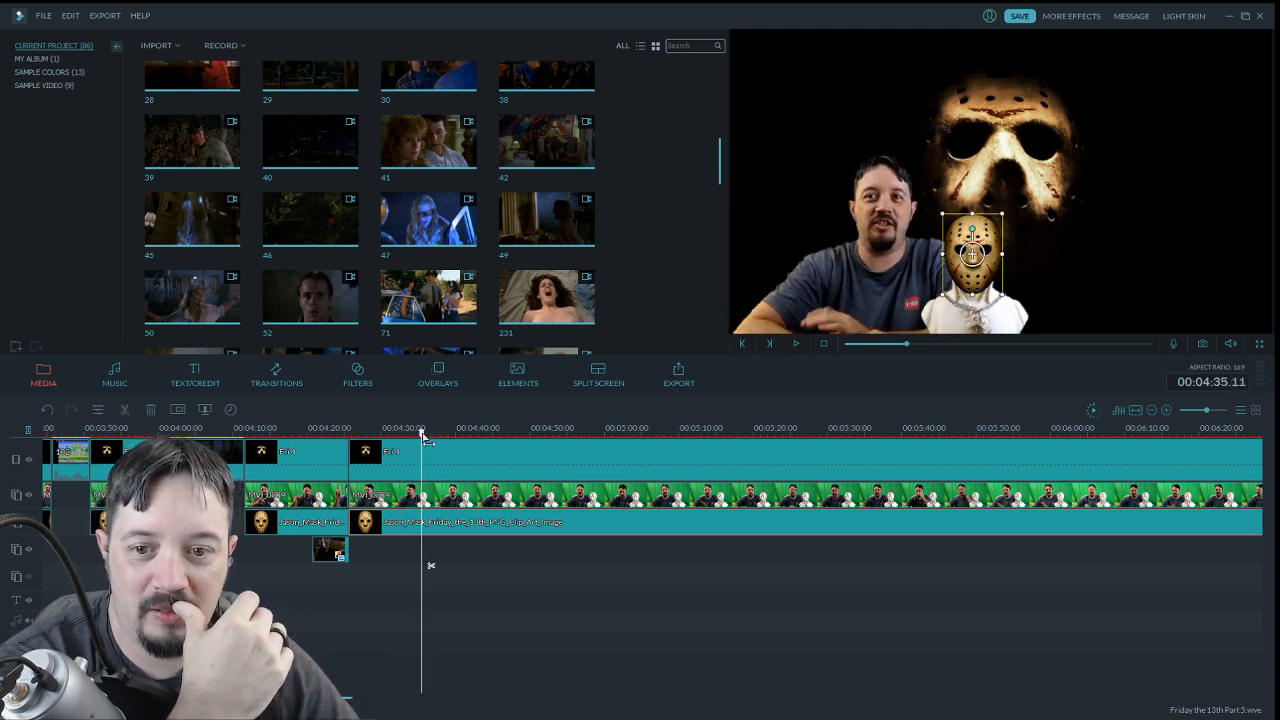
drag(424, 436, 418, 440)
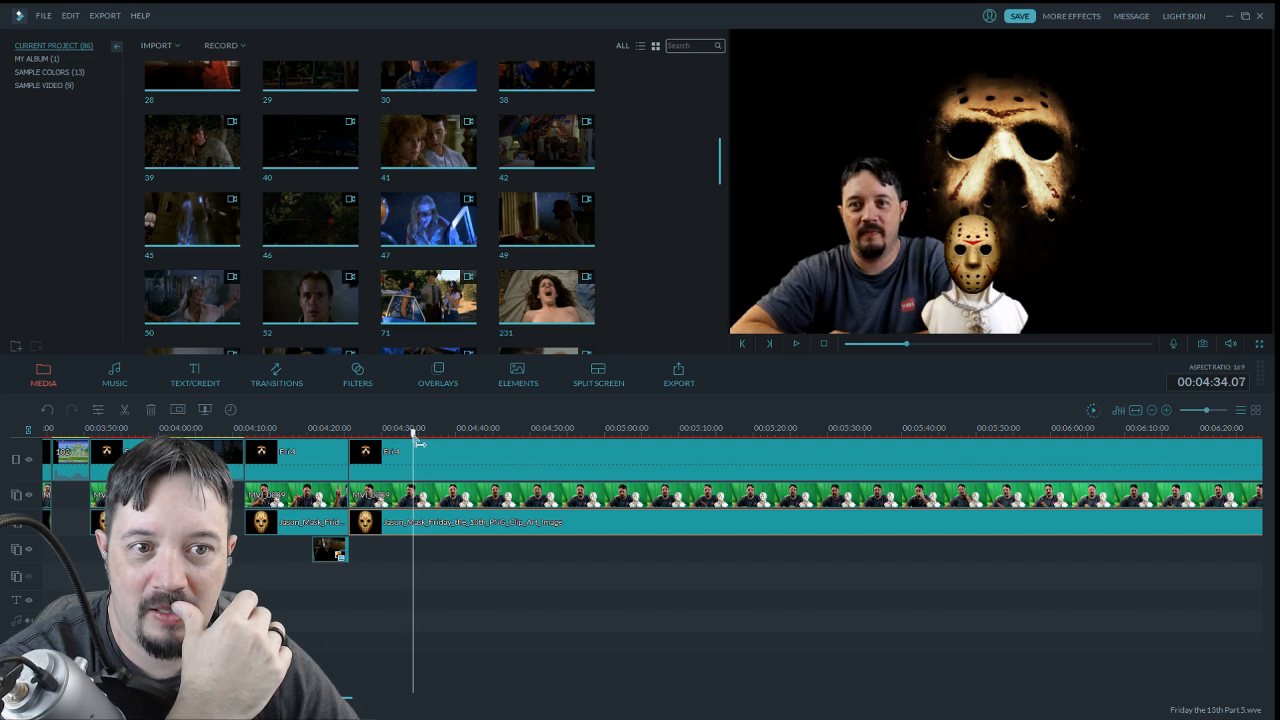
click(125, 410)
click(381, 498)
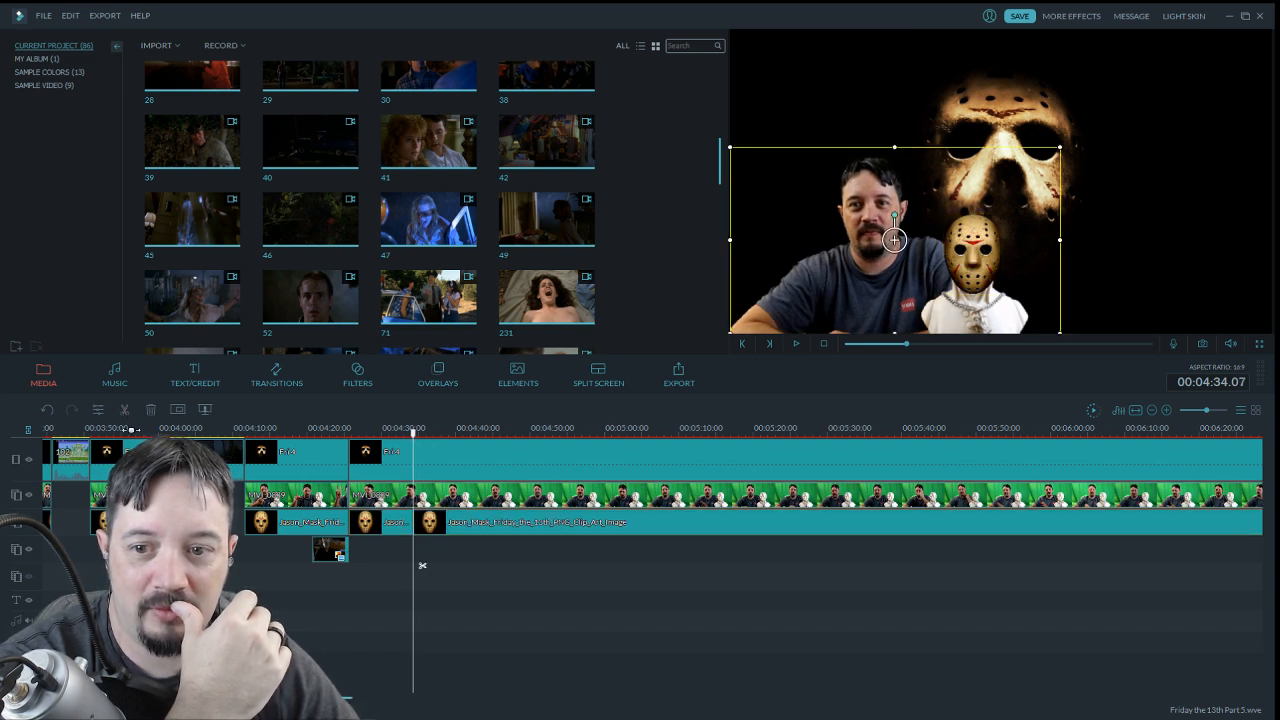
click(125, 410)
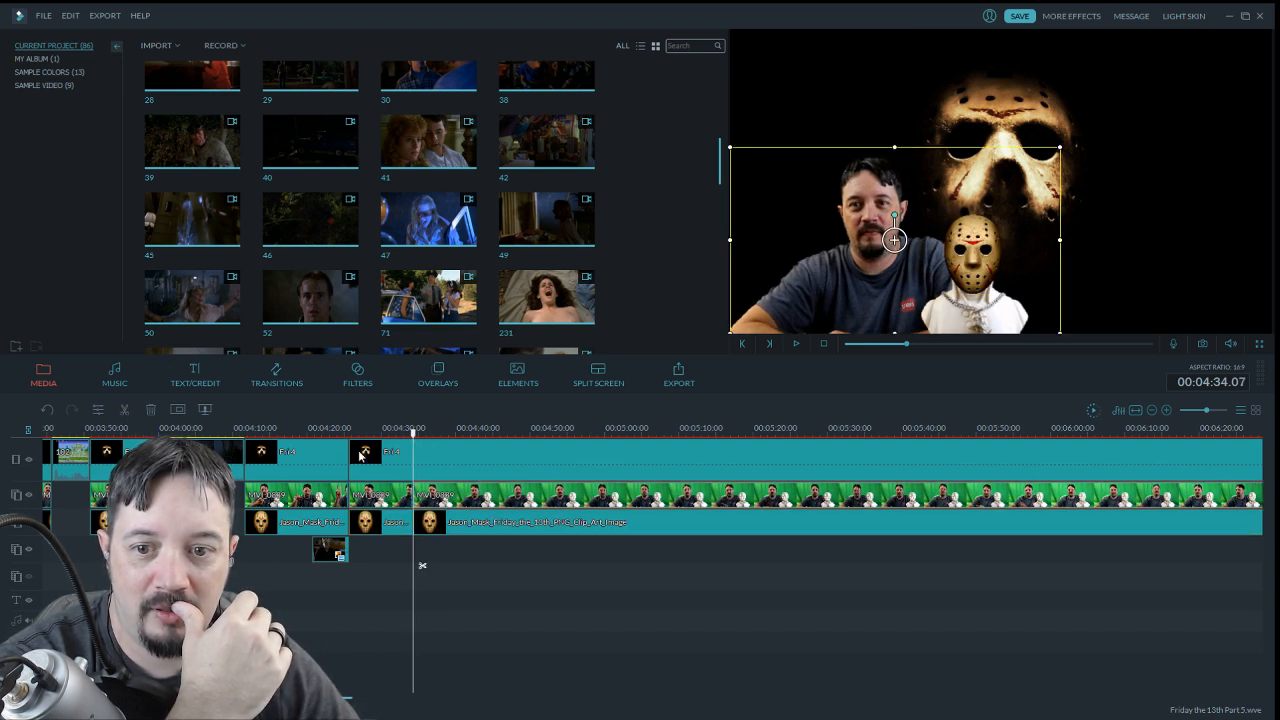
click(125, 410)
key(Up)
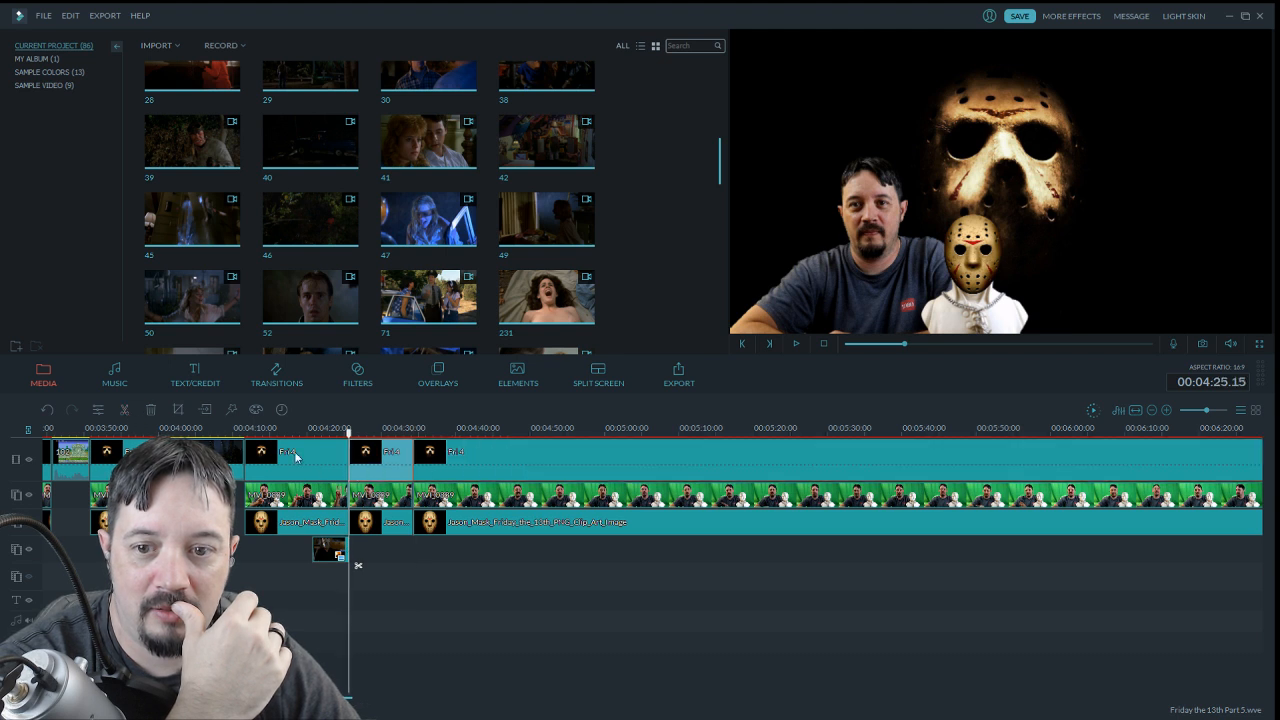
click(152, 410)
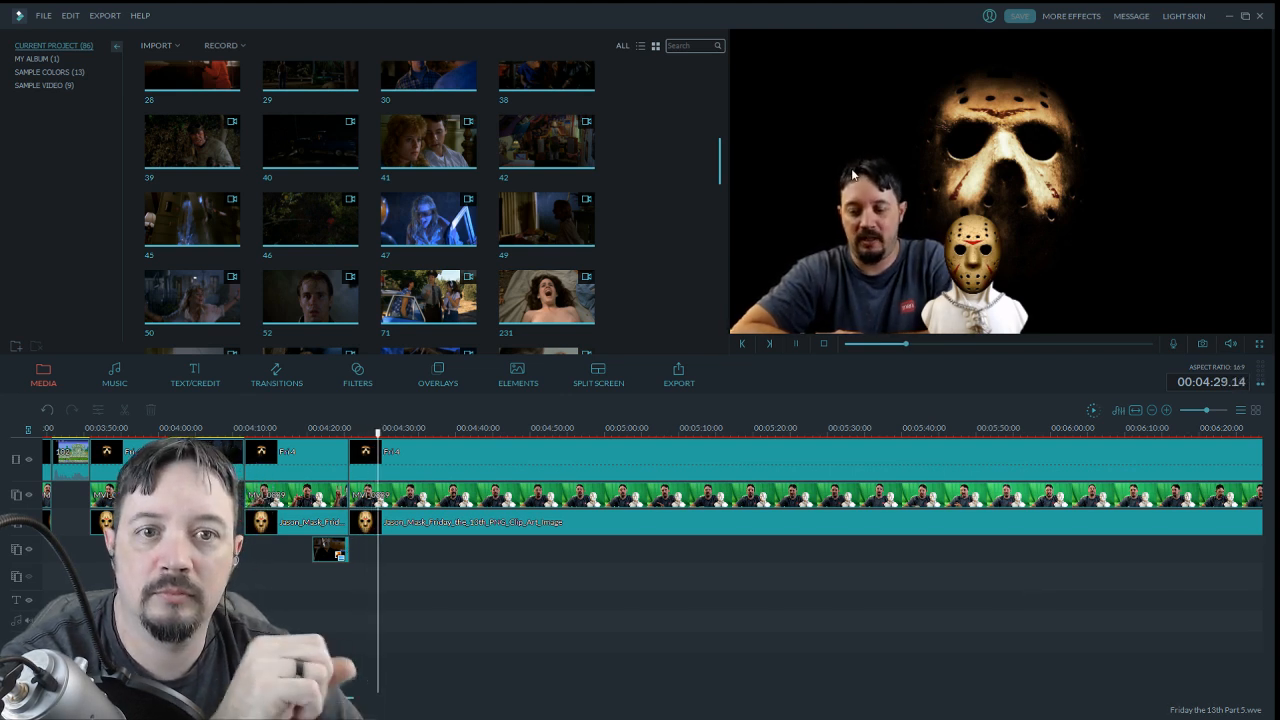
Play the host footage to 00:04:38.24 and place image 9 there on the track beneath the mask image
drag(719, 152, 736, 86)
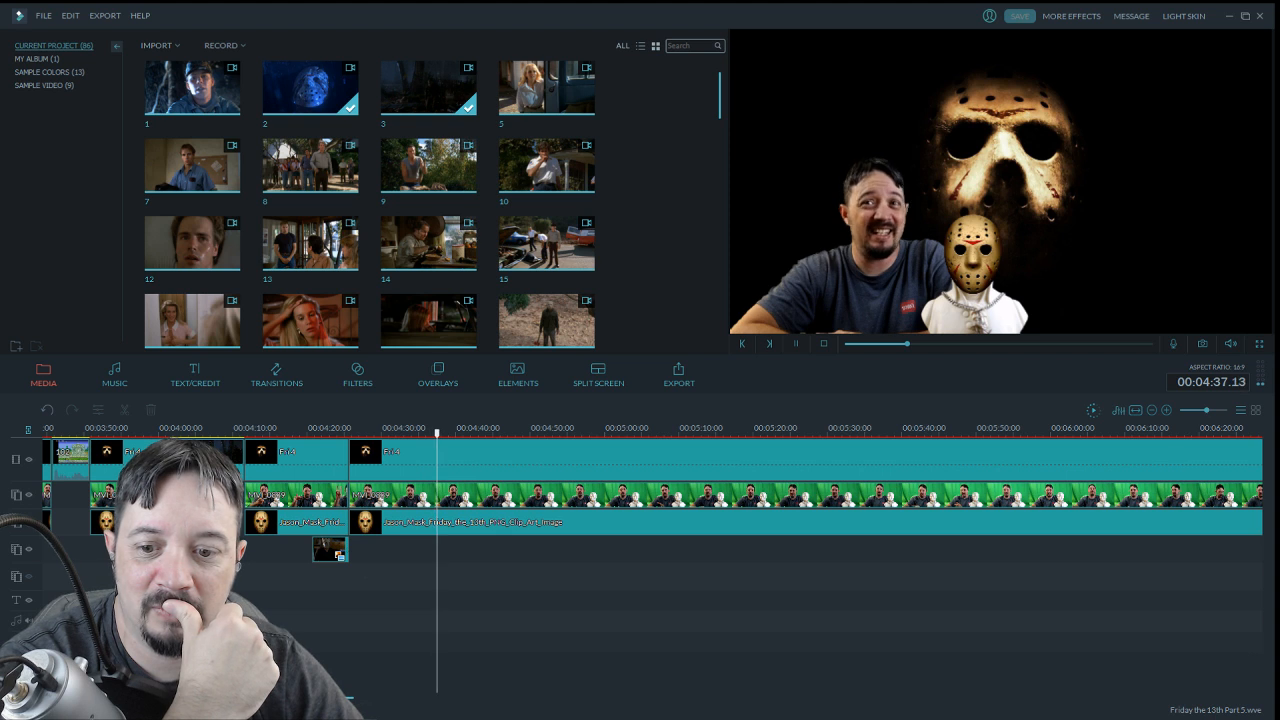
click(796, 343)
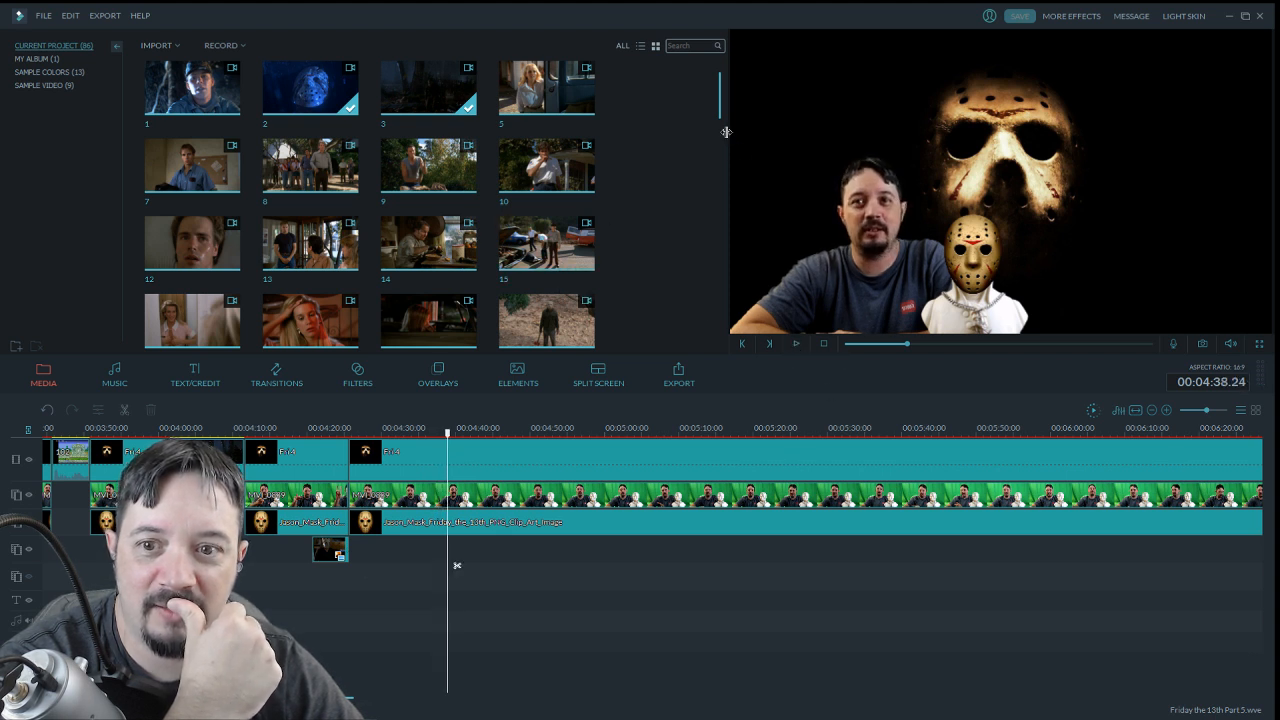
drag(723, 111, 702, 281)
drag(489, 533, 457, 563)
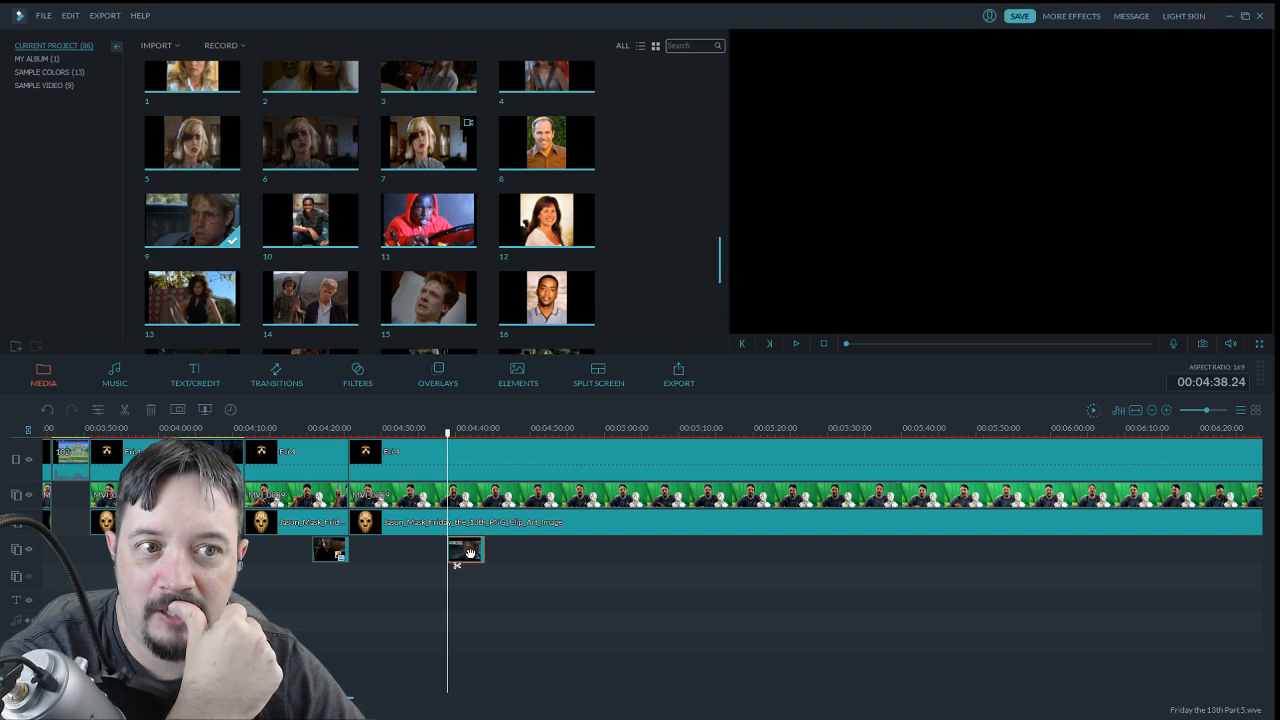
Apply the Up Down 2 motion to image 9
double_click(470, 551)
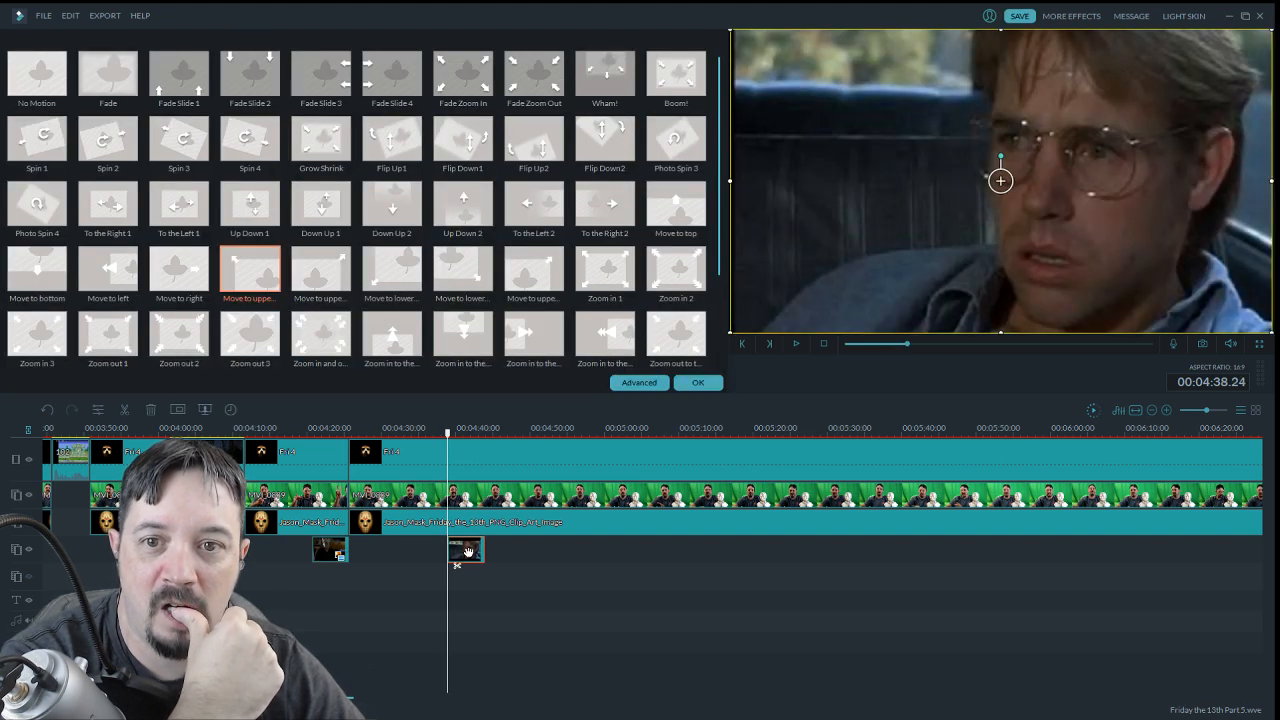
click(468, 212)
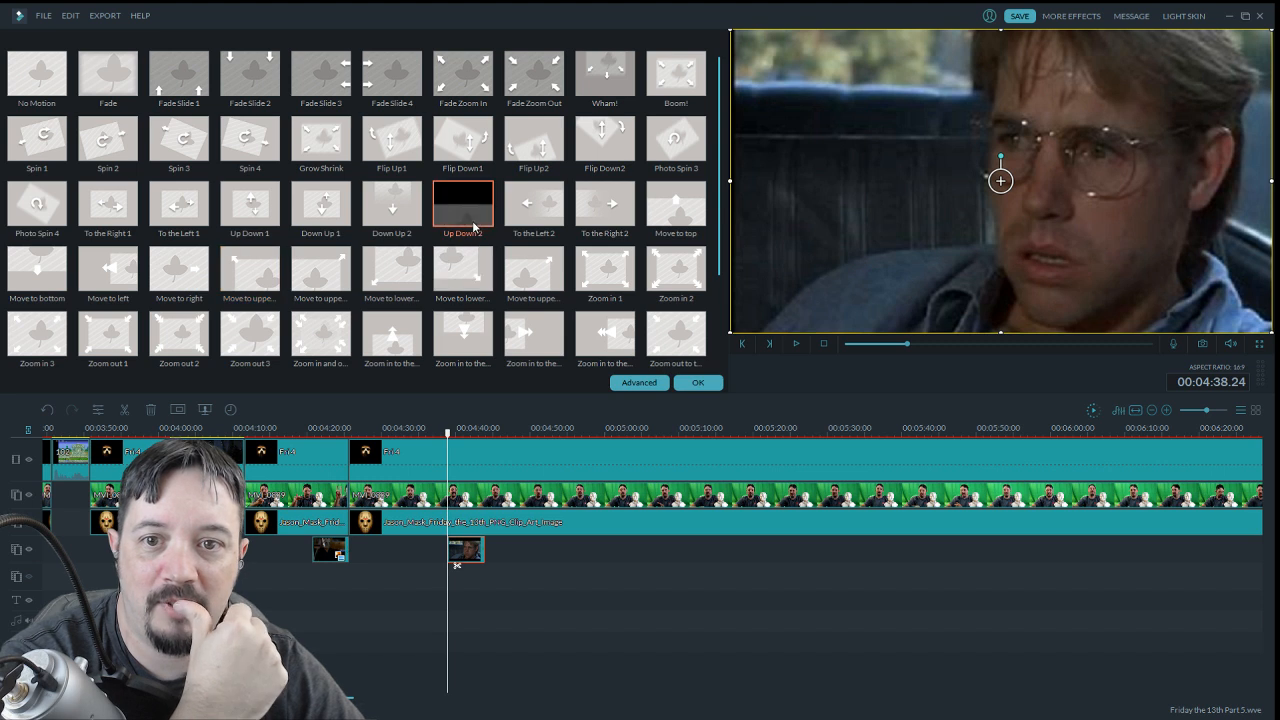
click(696, 383)
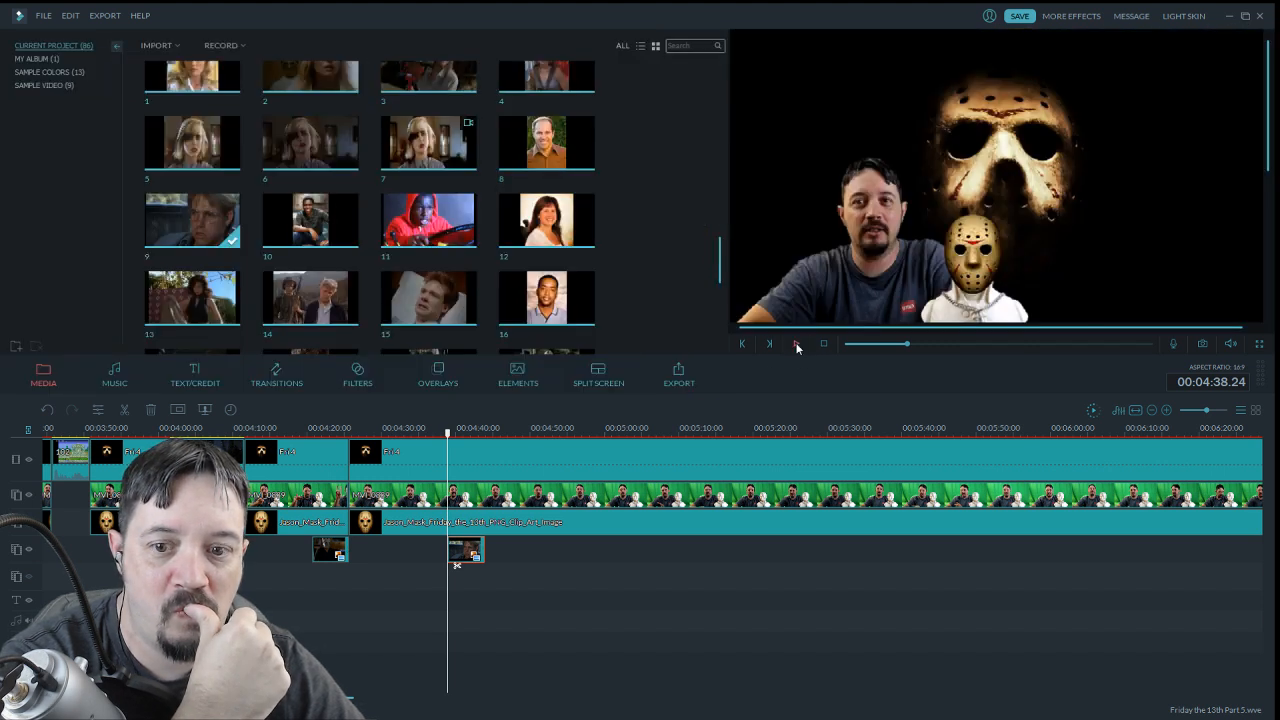
Play the host footage past image 9 and check clip 5 at the start of the media library
click(797, 344)
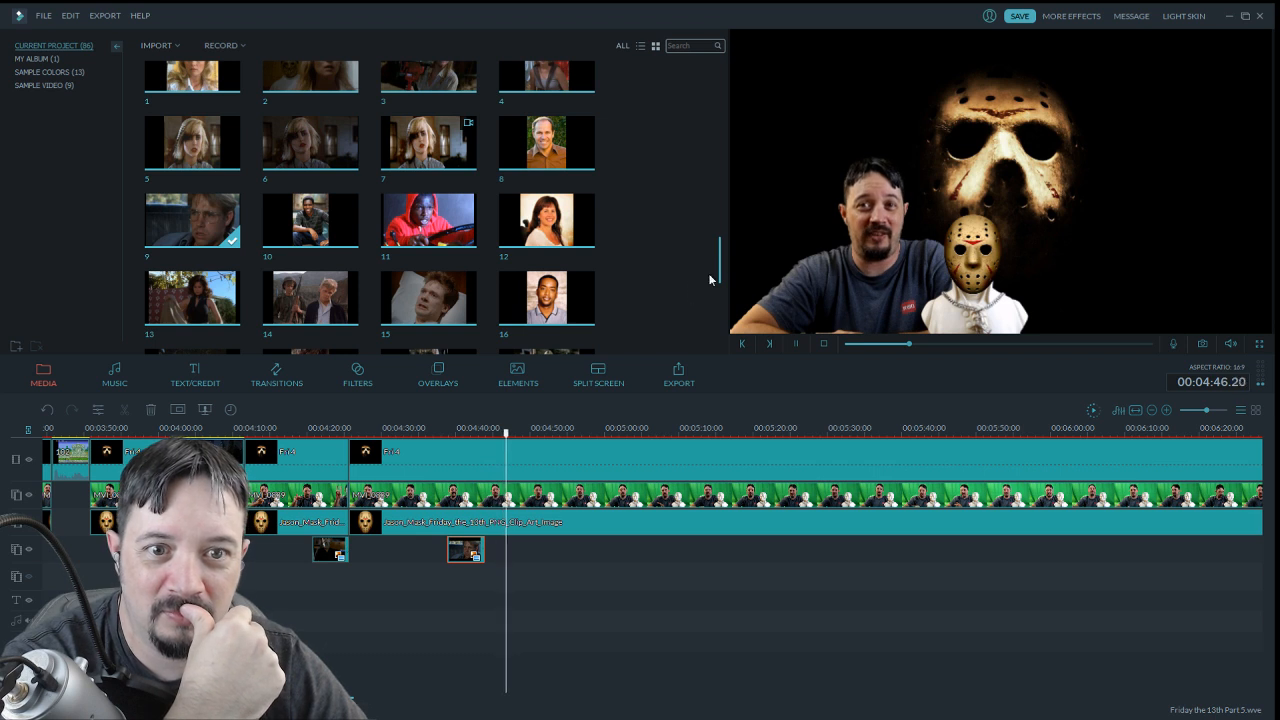
drag(720, 272, 719, 88)
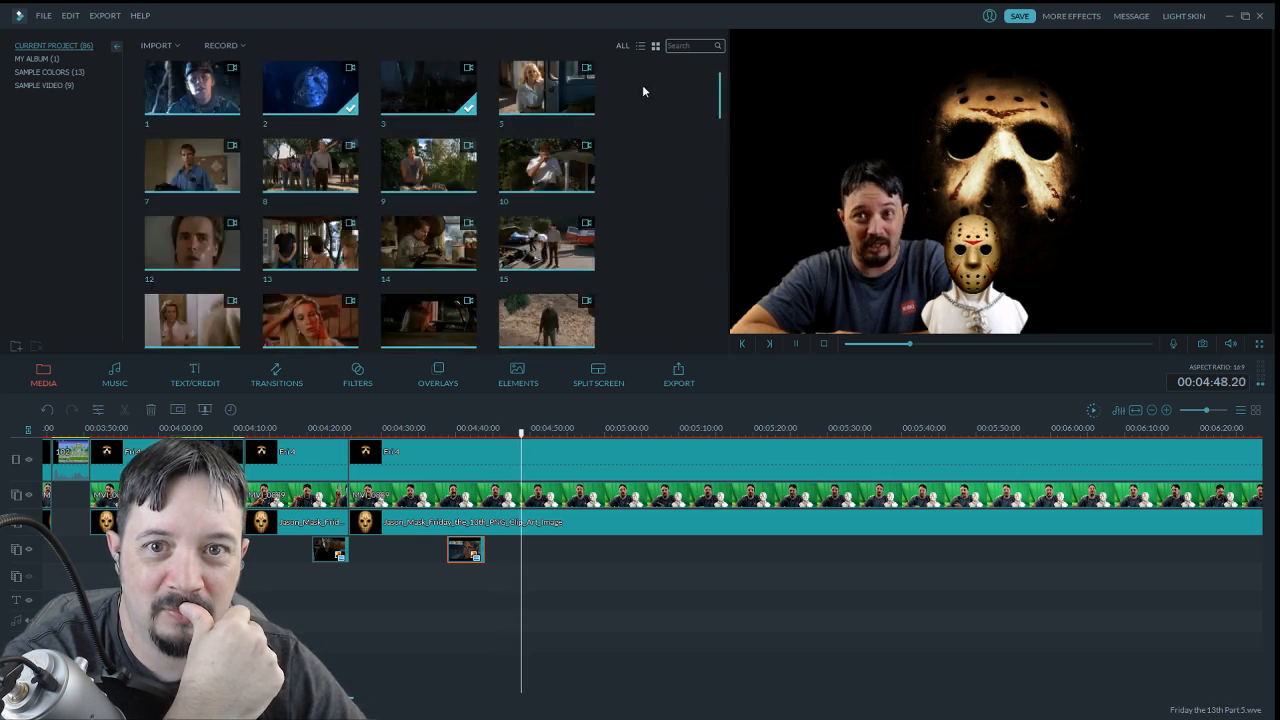
click(561, 98)
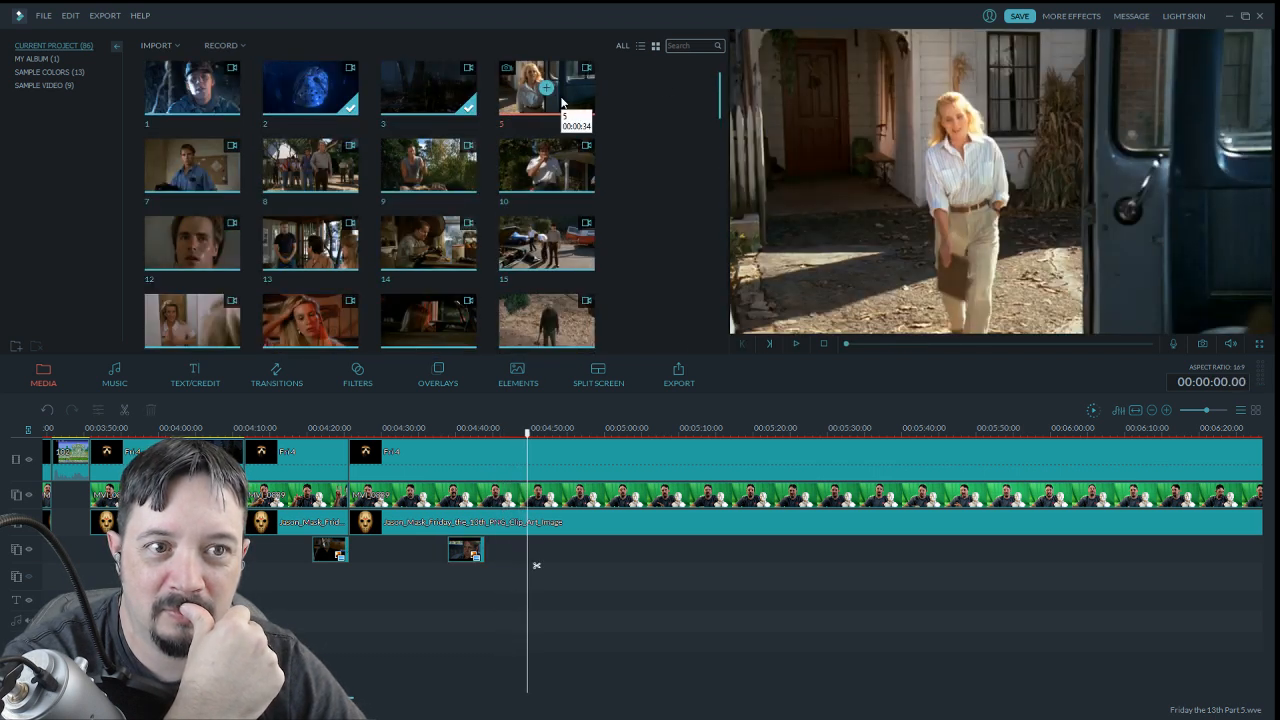
Play on to find the cut point and split the background, host footage and mask image at 00:05:05.10
click(581, 455)
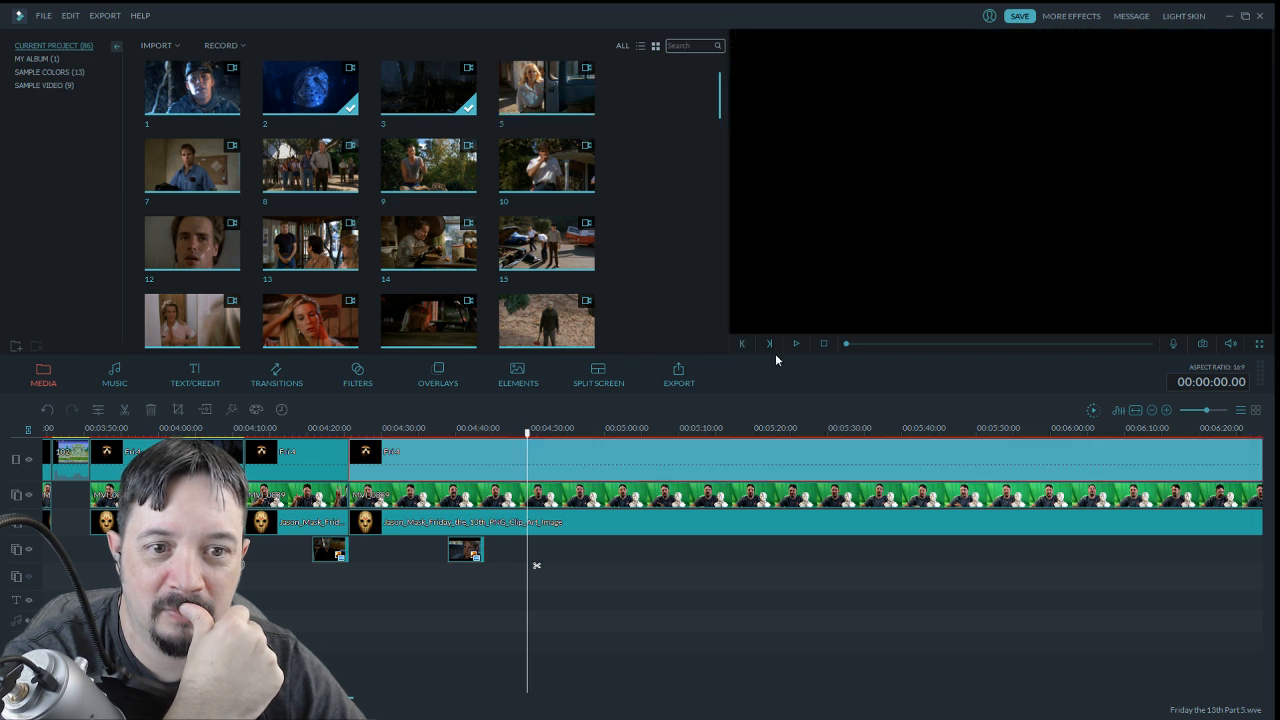
click(797, 345)
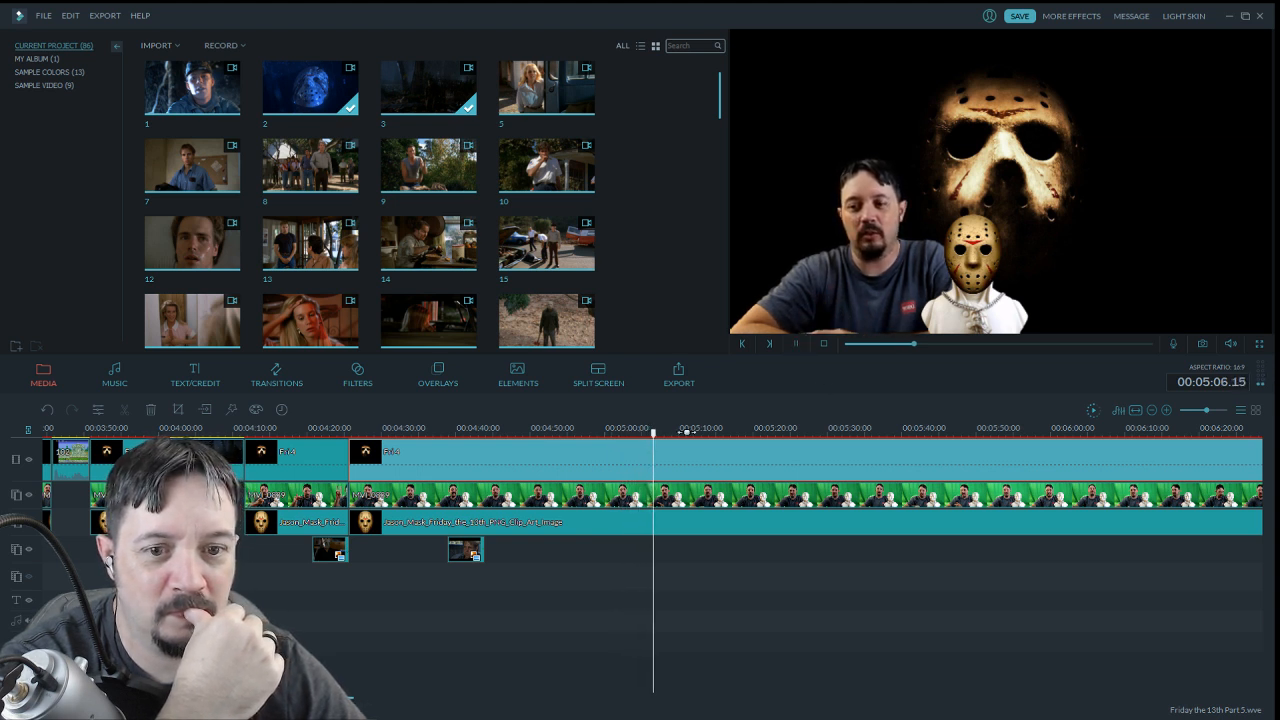
drag(589, 444, 584, 444)
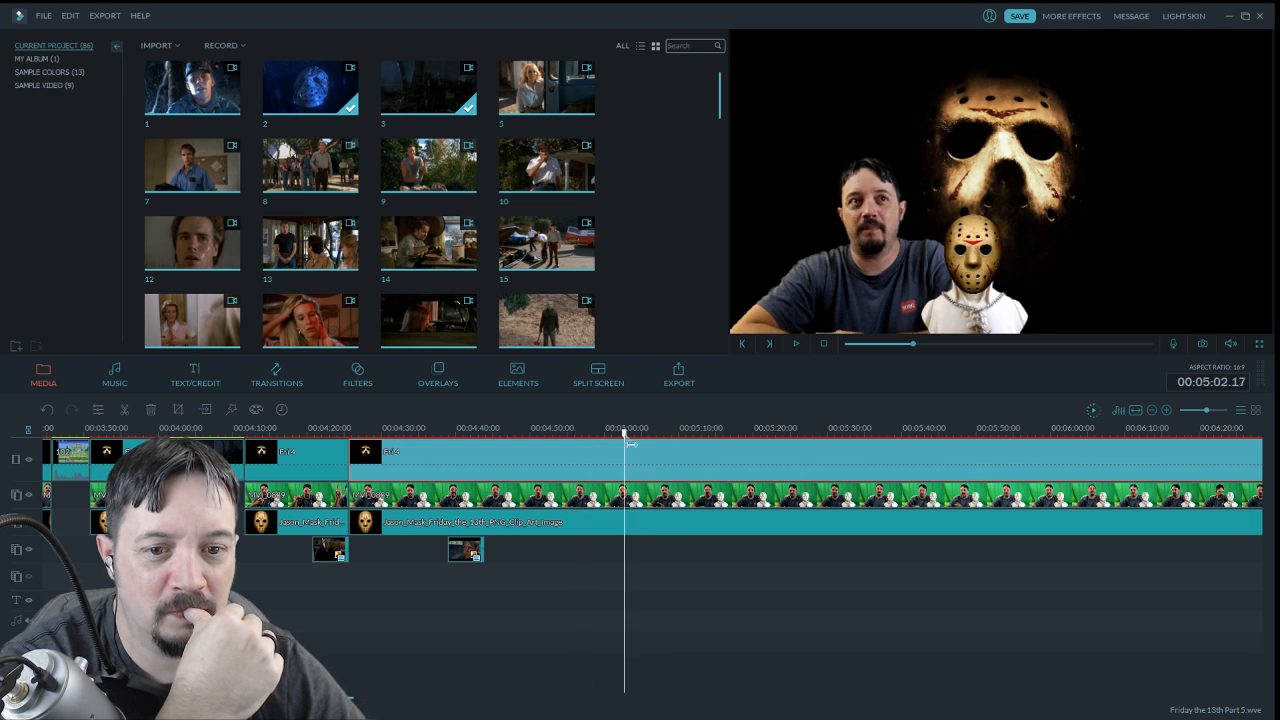
click(796, 343)
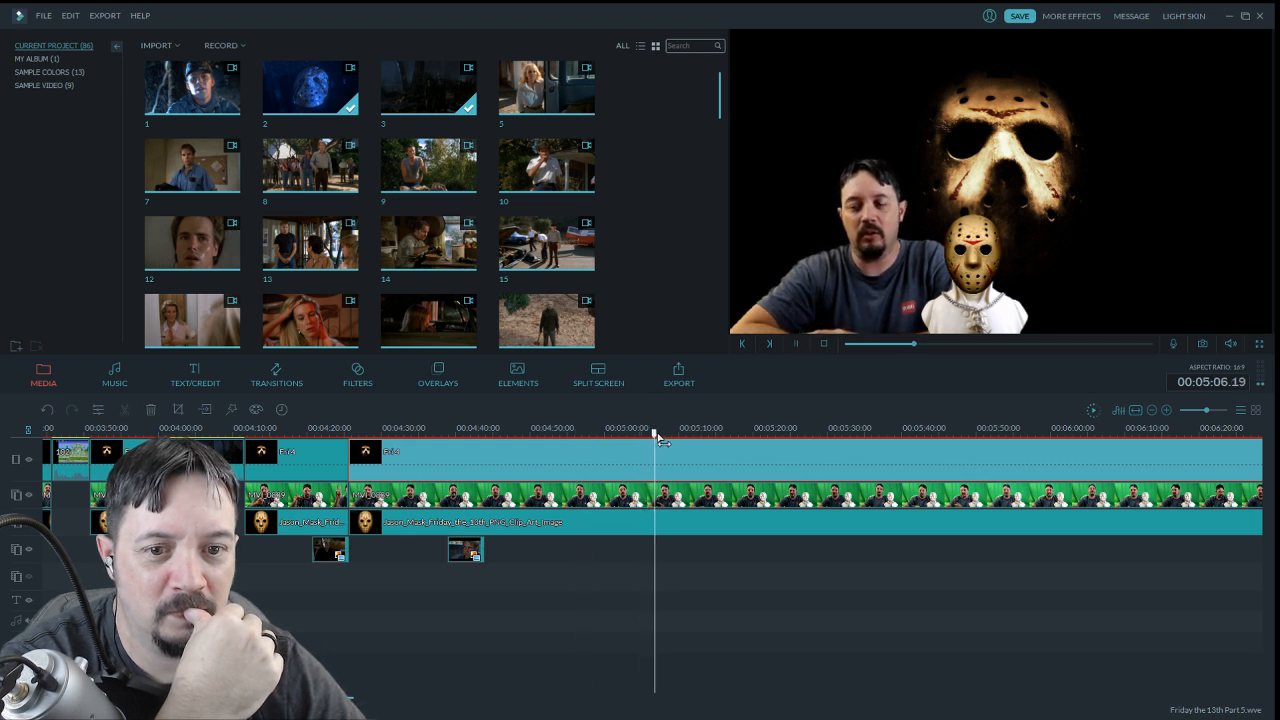
click(795, 342)
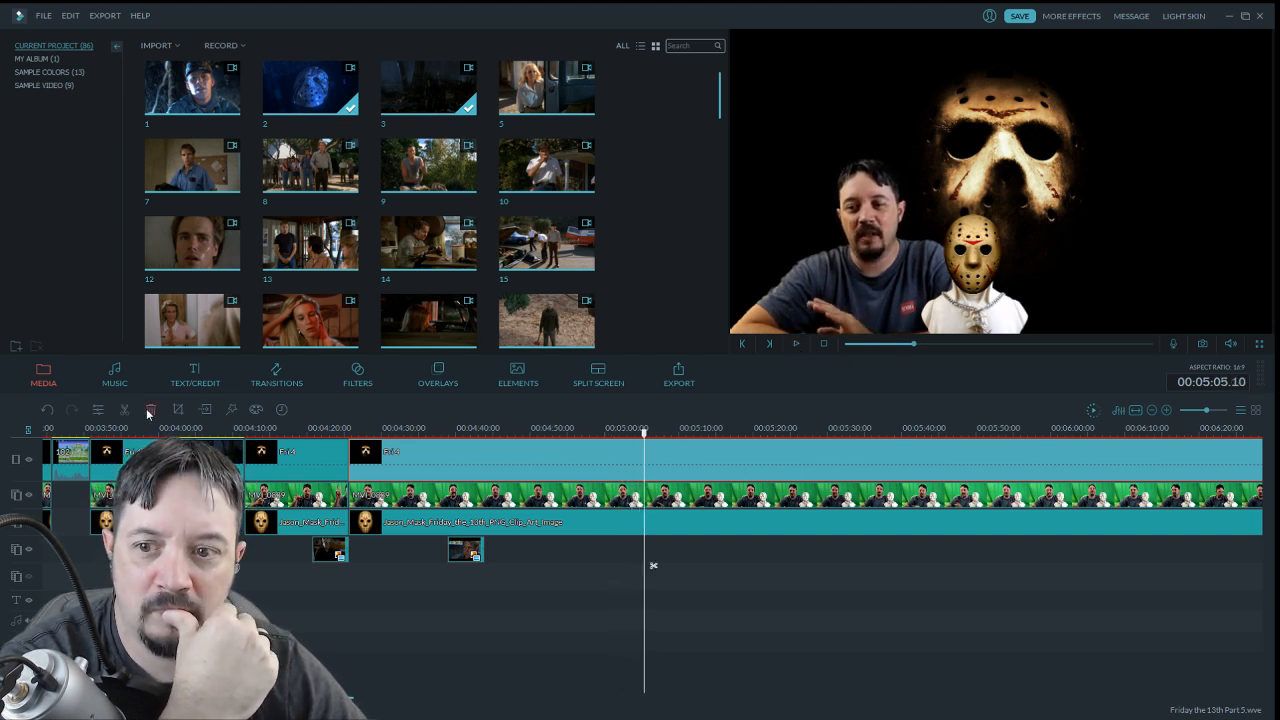
click(125, 410)
click(894, 240)
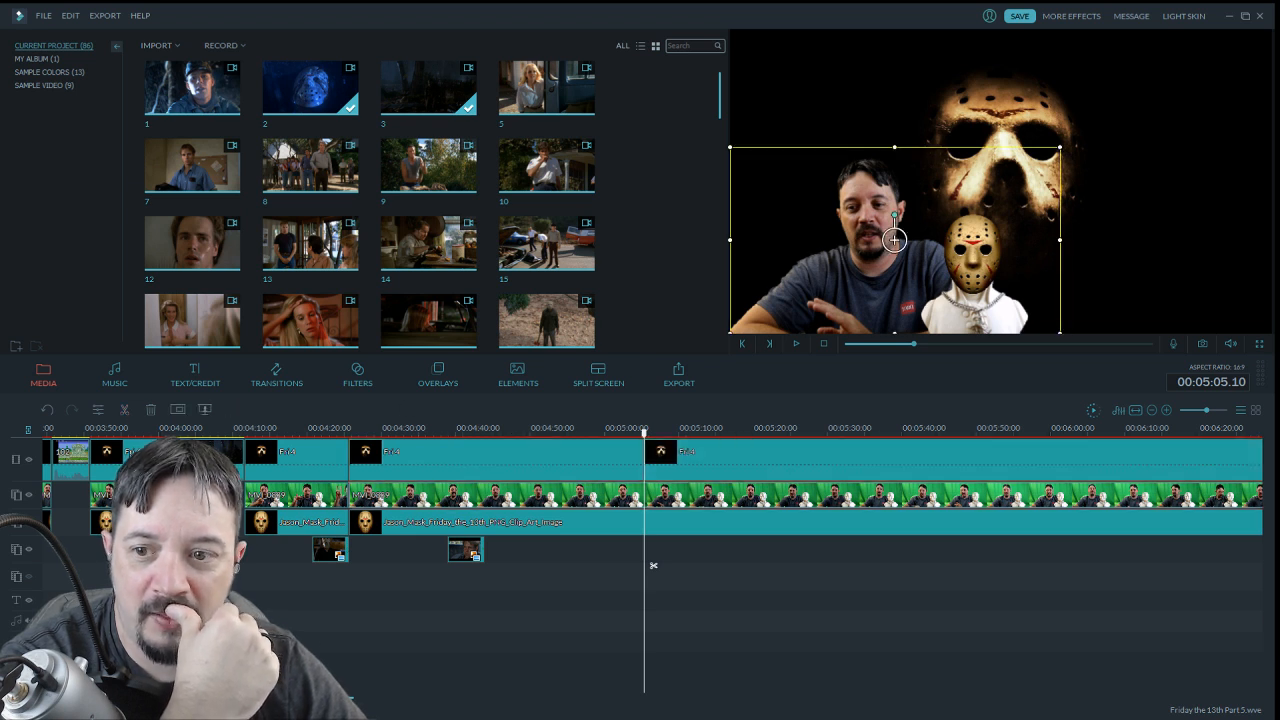
click(662, 524)
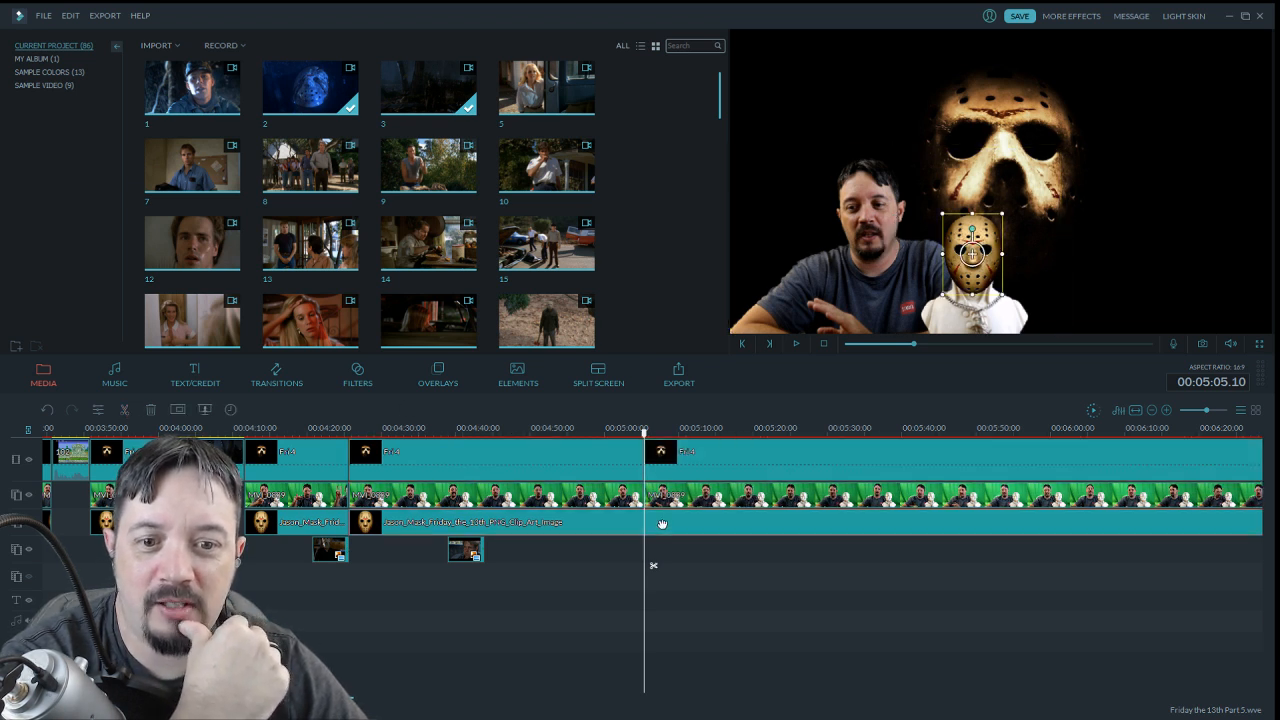
click(125, 411)
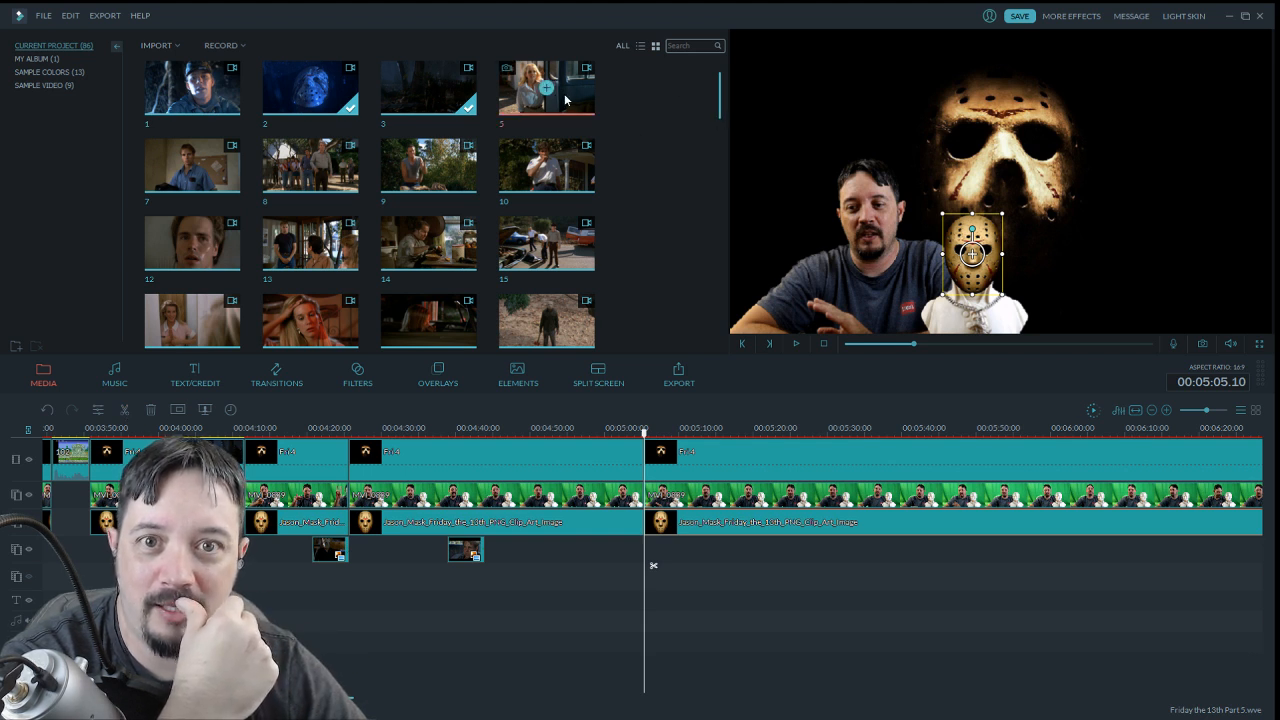
Insert movie clip 5 at 00:05:05.10, play it to 00:05:24.12 and cut off the rest of the clip
drag(567, 97, 668, 444)
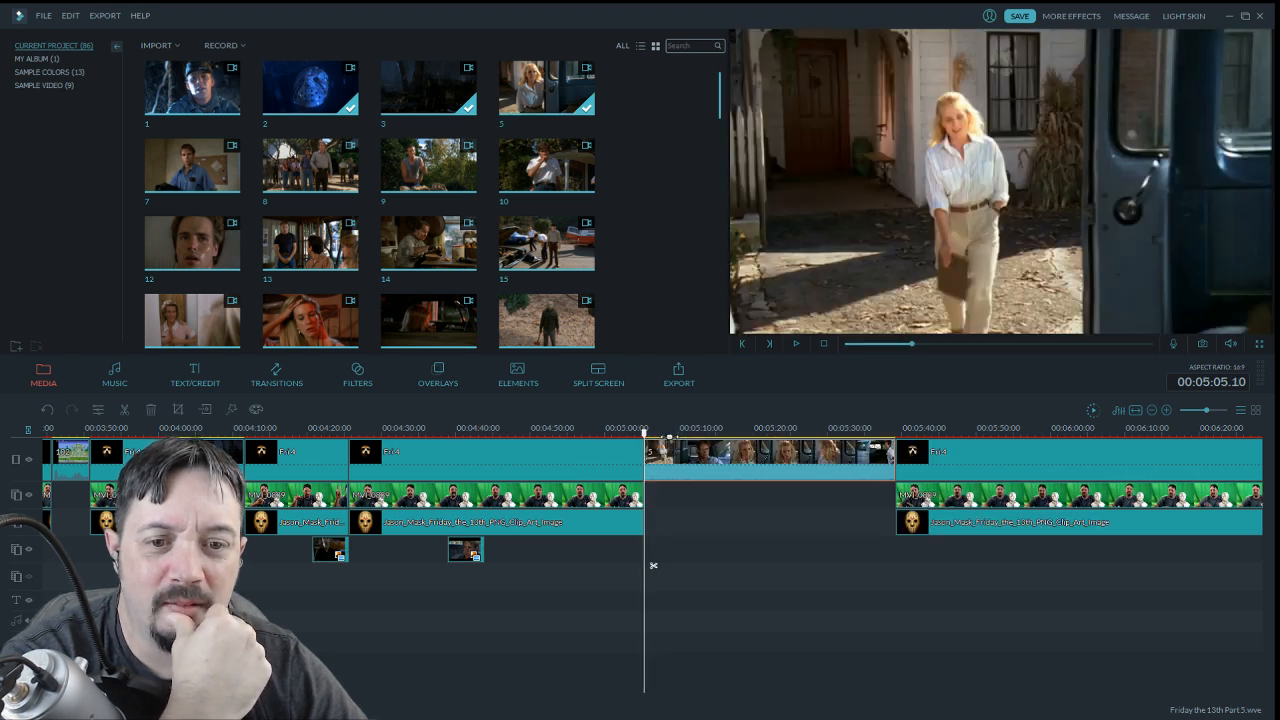
click(796, 345)
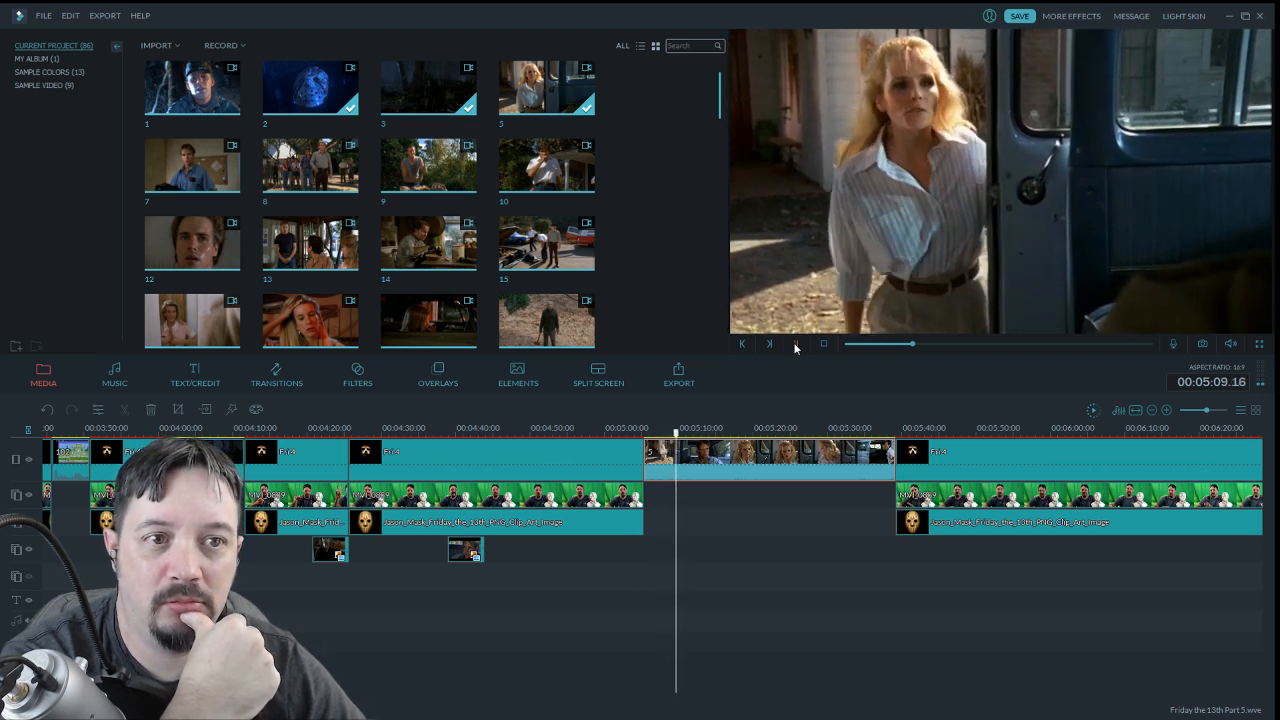
click(796, 345)
click(796, 345)
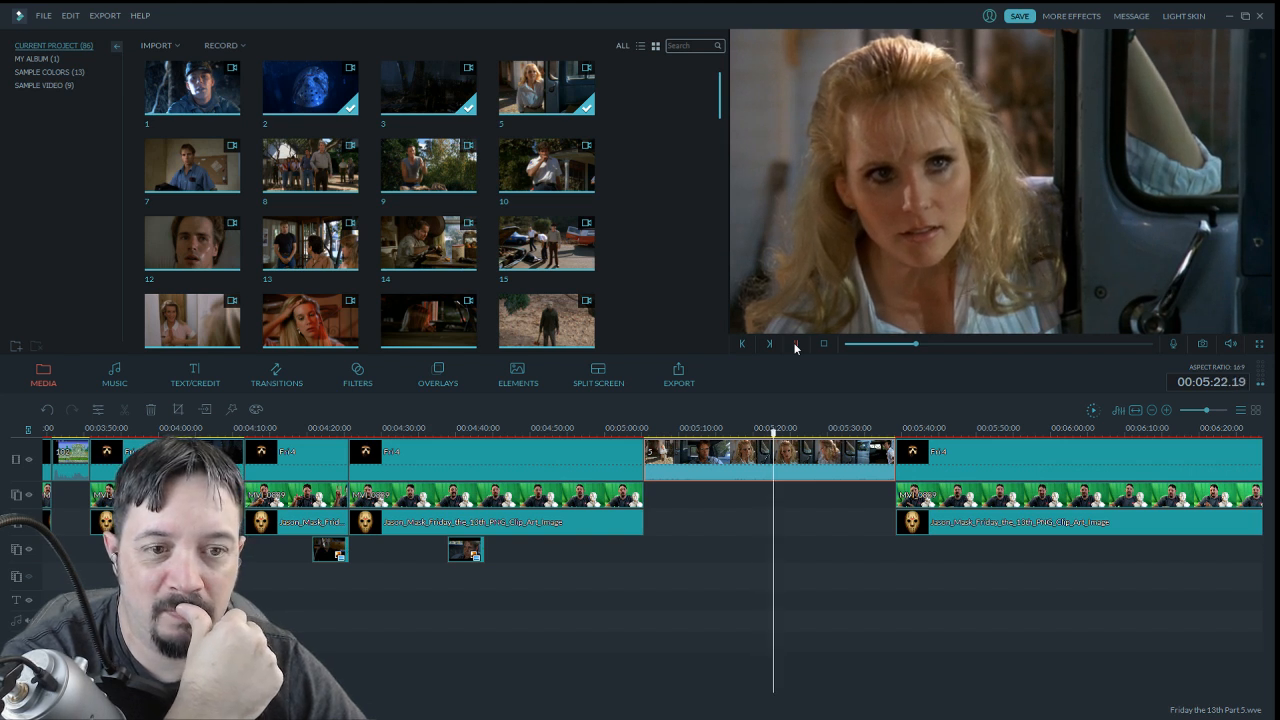
click(796, 345)
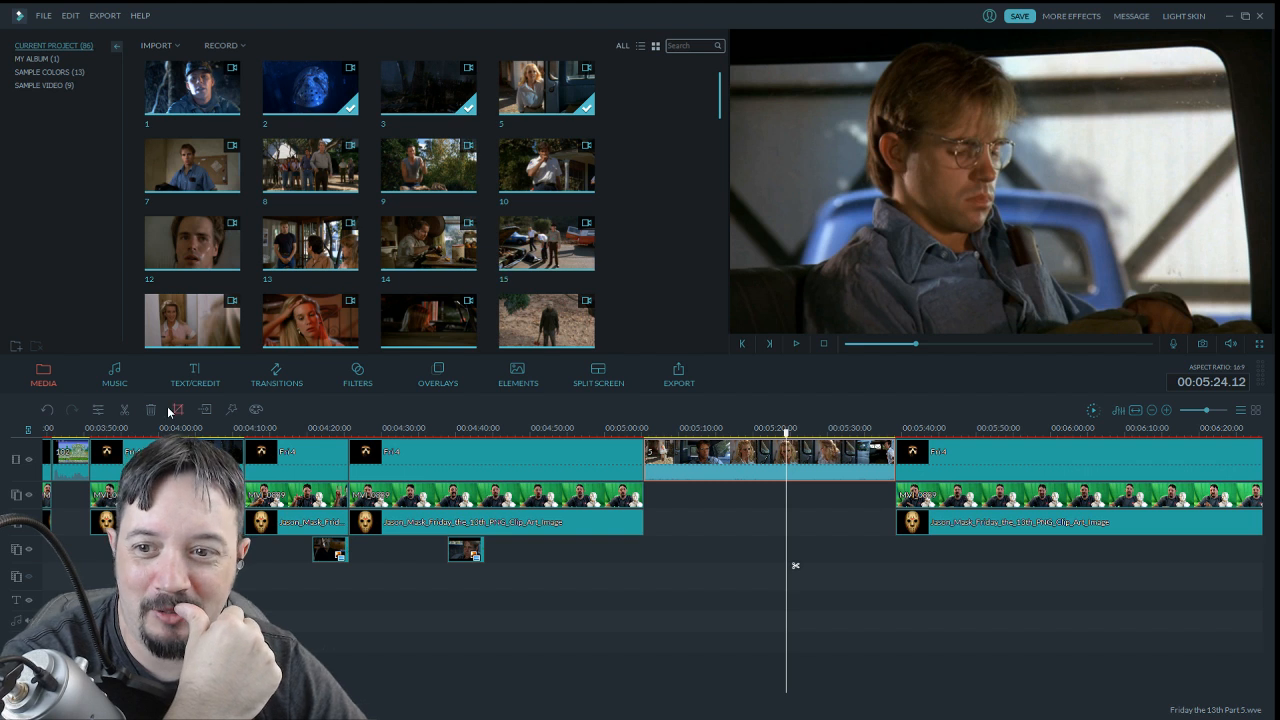
click(125, 411)
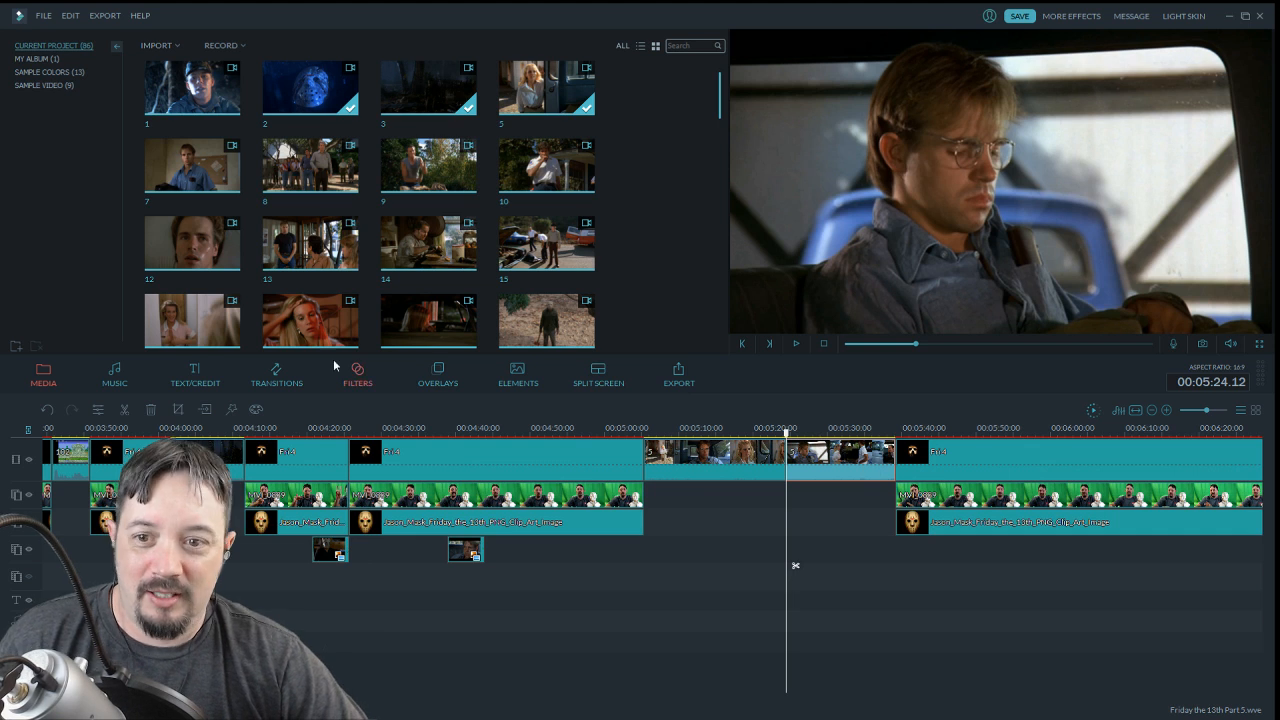
click(151, 409)
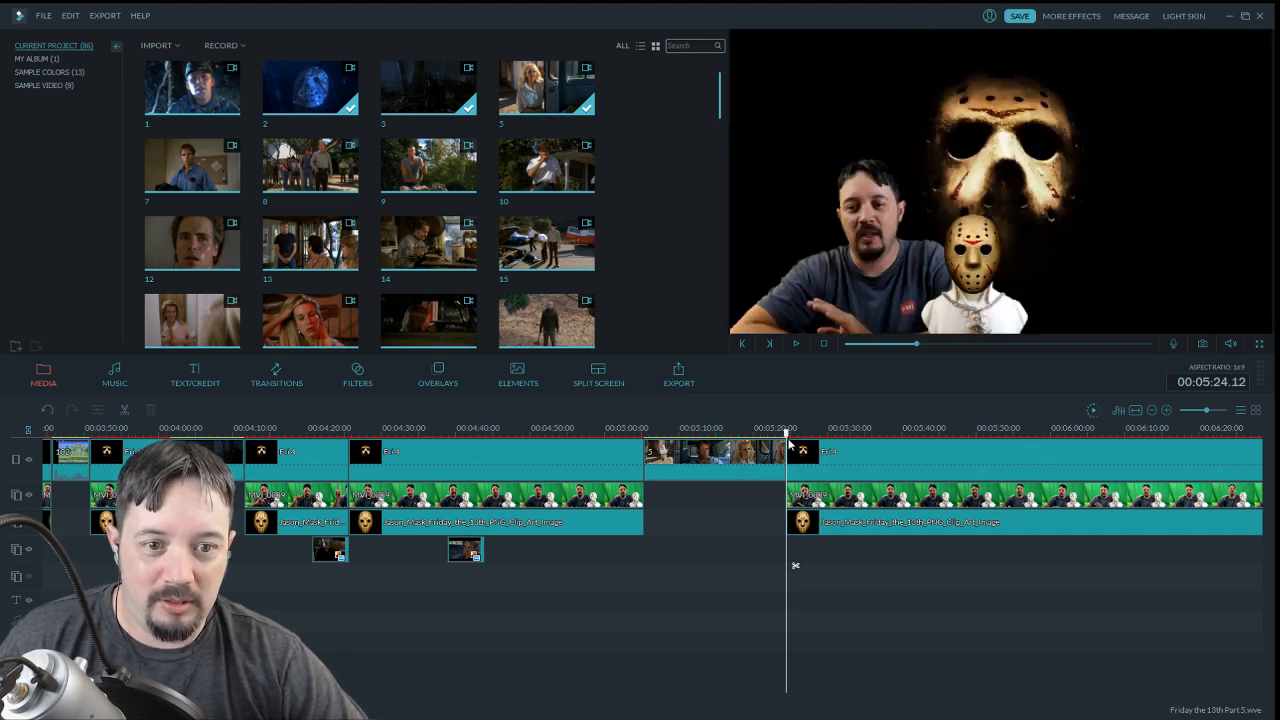
Trim the start of movie clip 5 by cutting it at 00:05:05.22 and deleting the short piece before the cut
drag(787, 437, 644, 431)
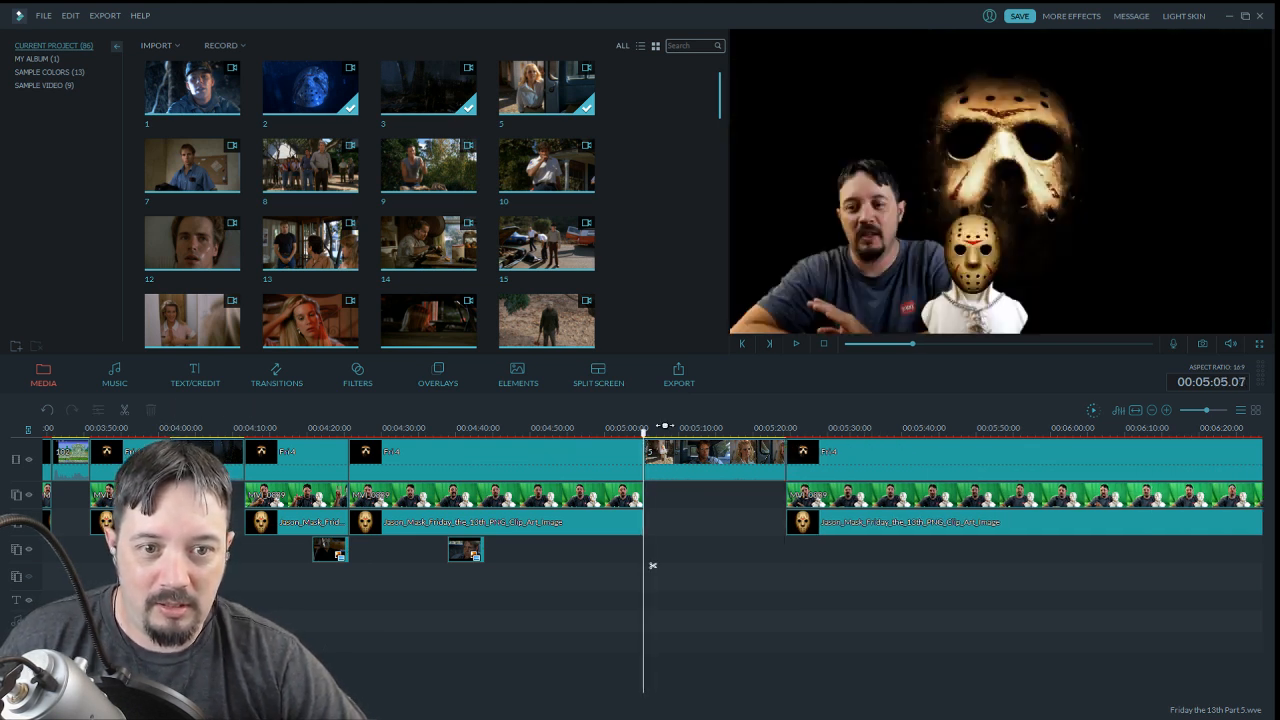
click(795, 344)
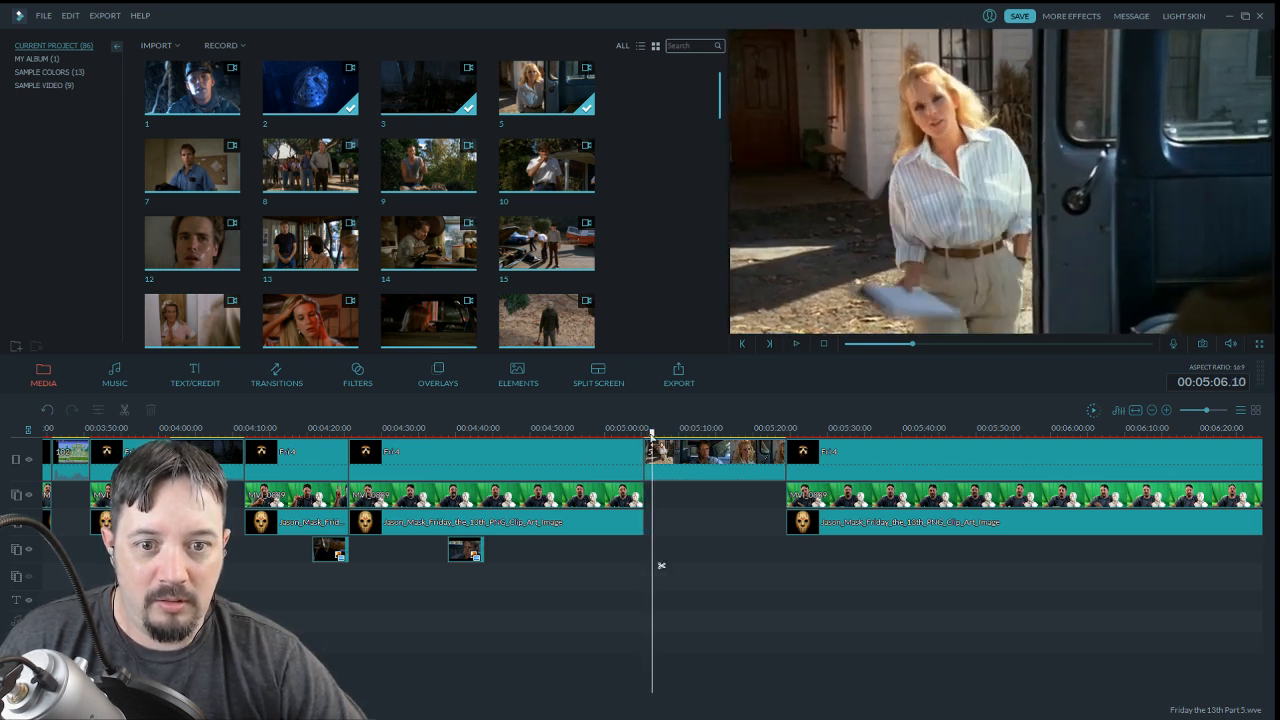
drag(652, 440, 648, 440)
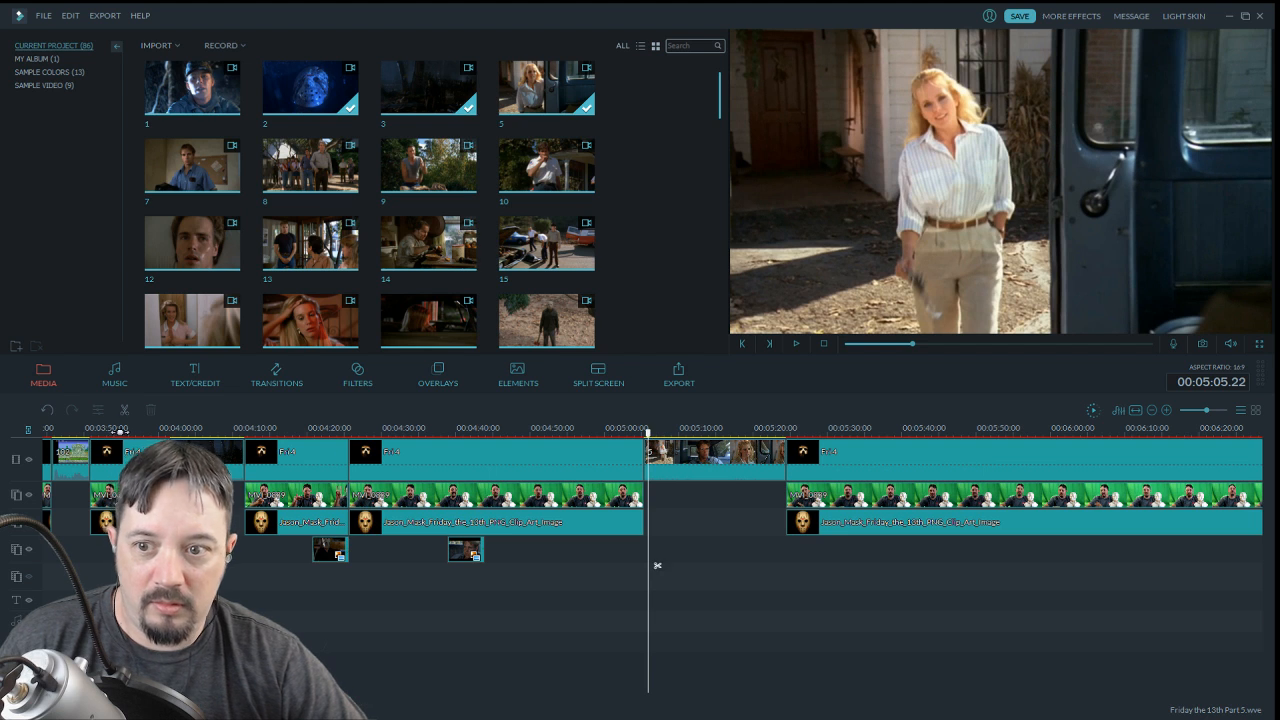
click(643, 459)
click(151, 410)
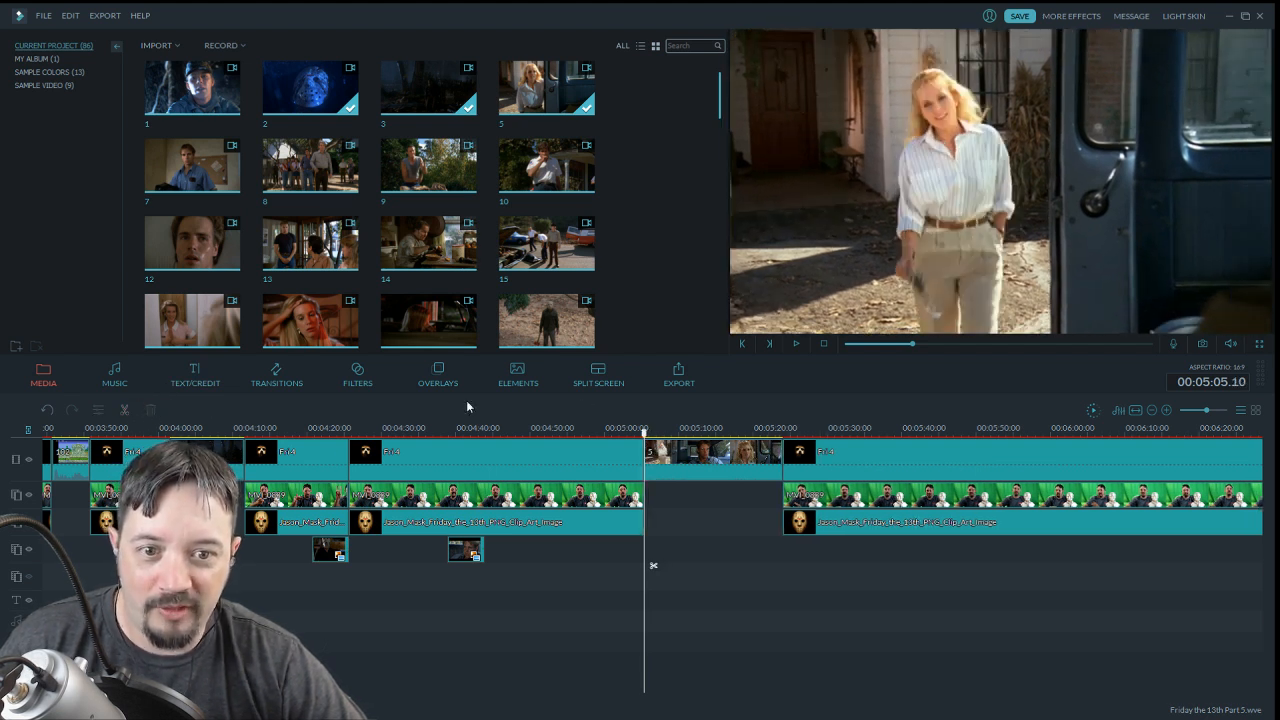
Play clip 5 up to 00:05:20.05, split it there and delete the part after the cut
click(796, 345)
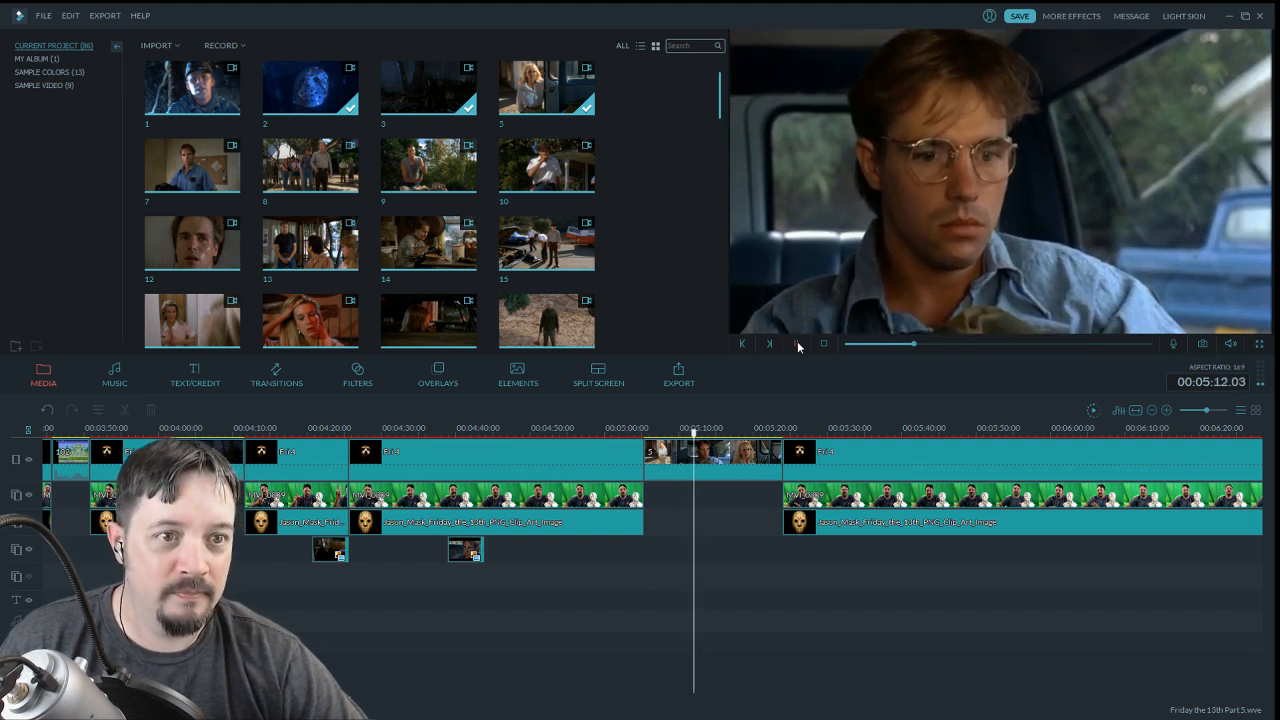
click(797, 344)
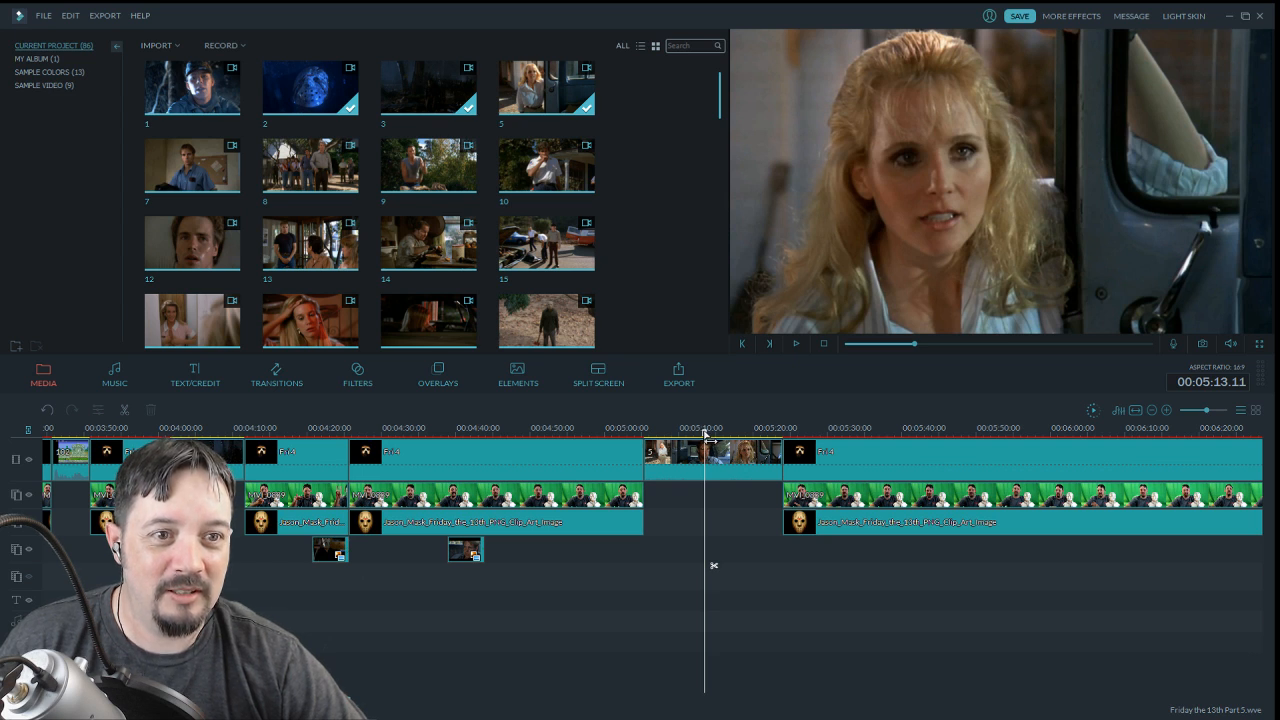
click(797, 344)
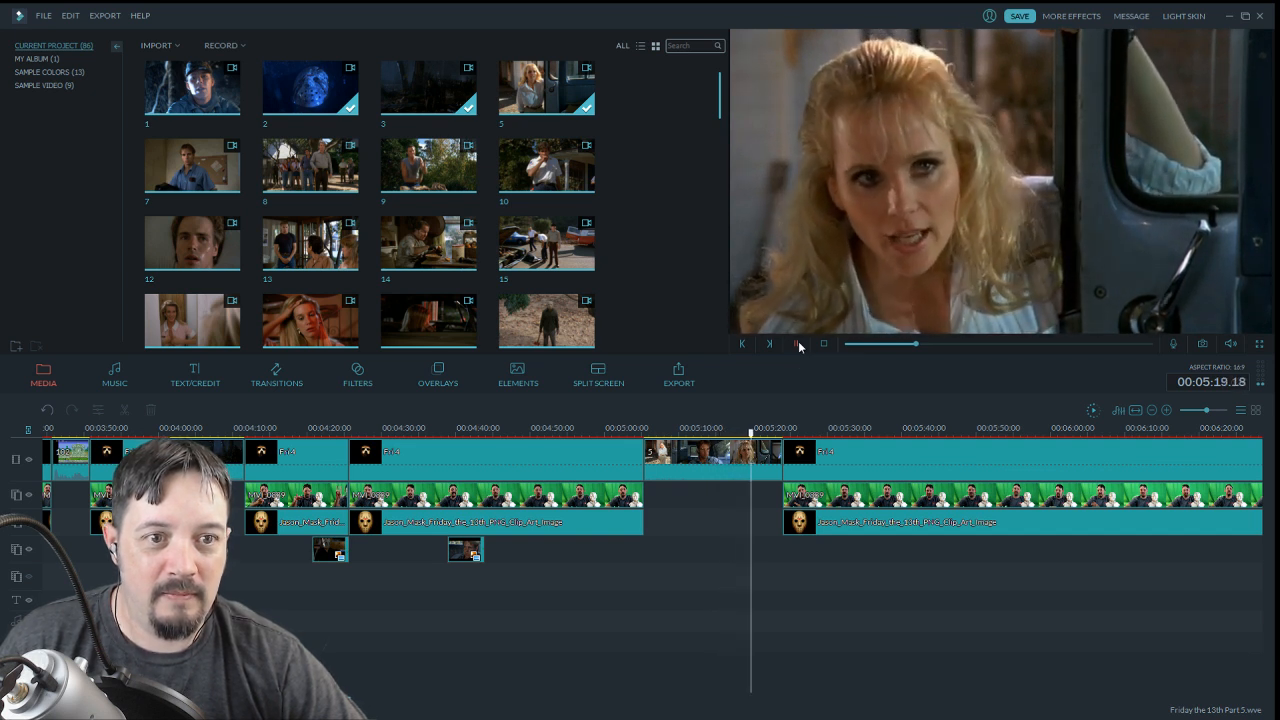
click(798, 344)
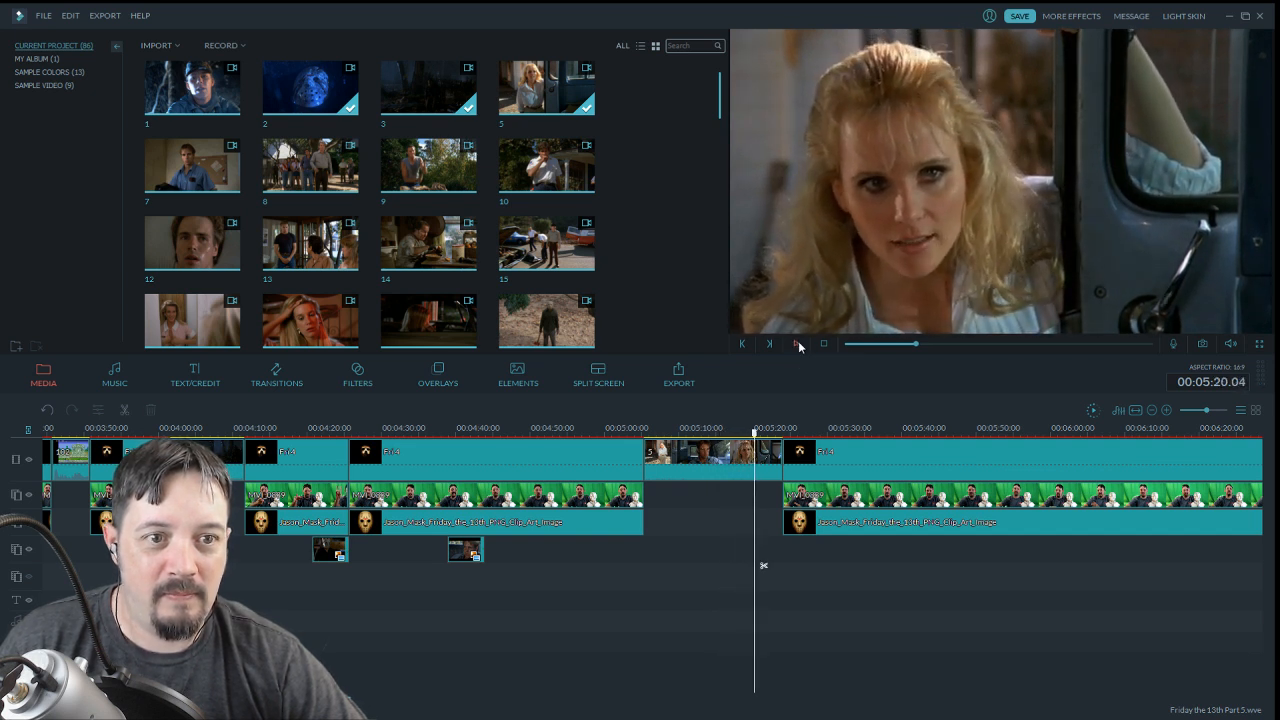
click(125, 411)
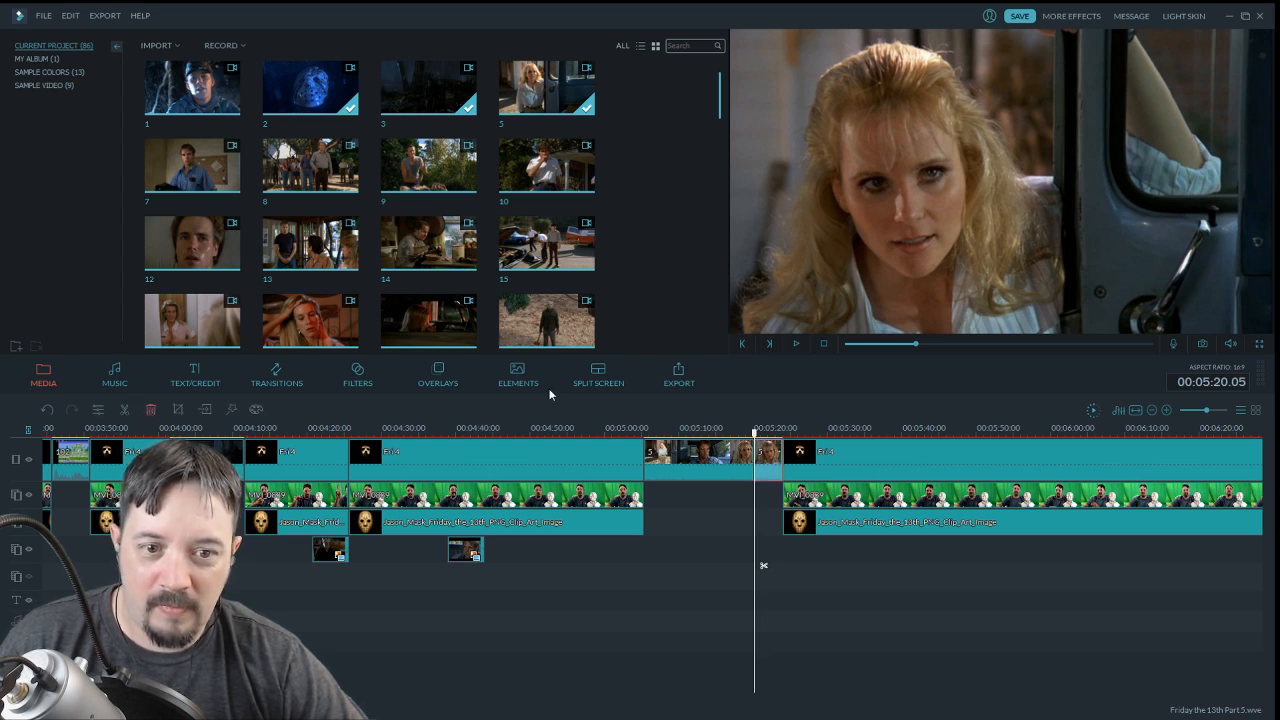
key(Delete)
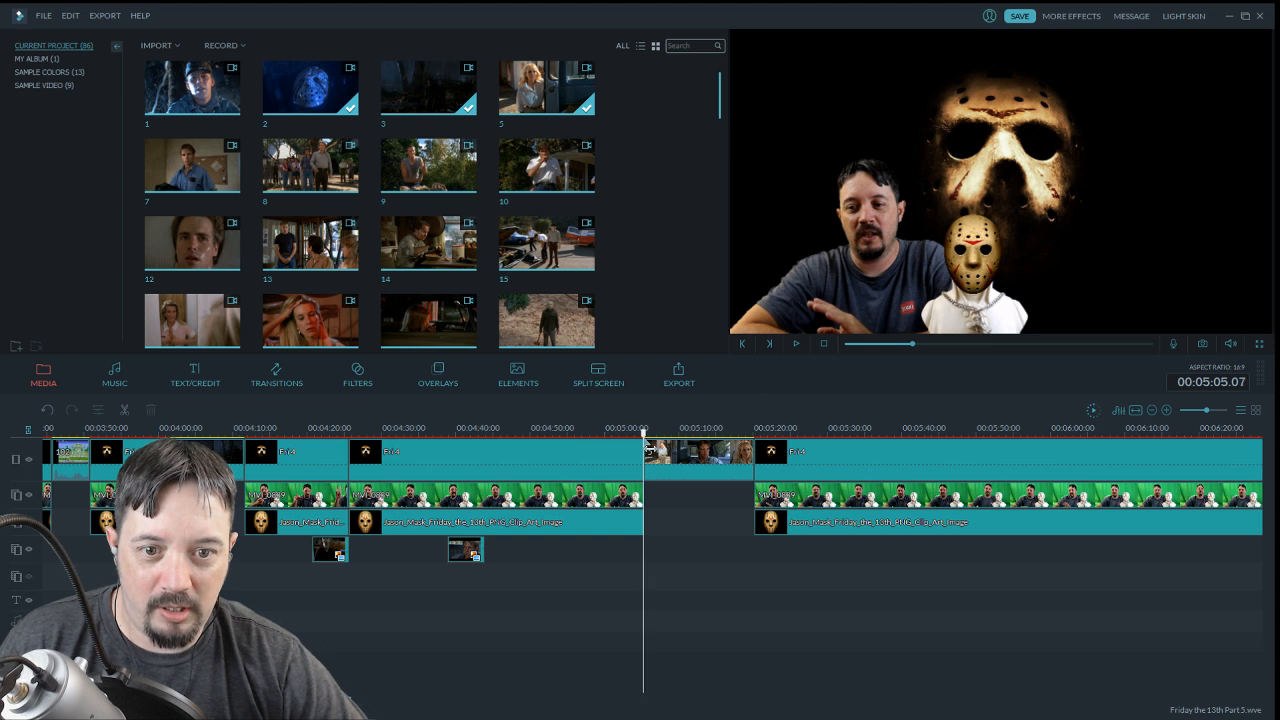
Review clip 5 again, split it at 00:05:13.09 before the shot changes back to the woman, and delete the remainder
click(645, 447)
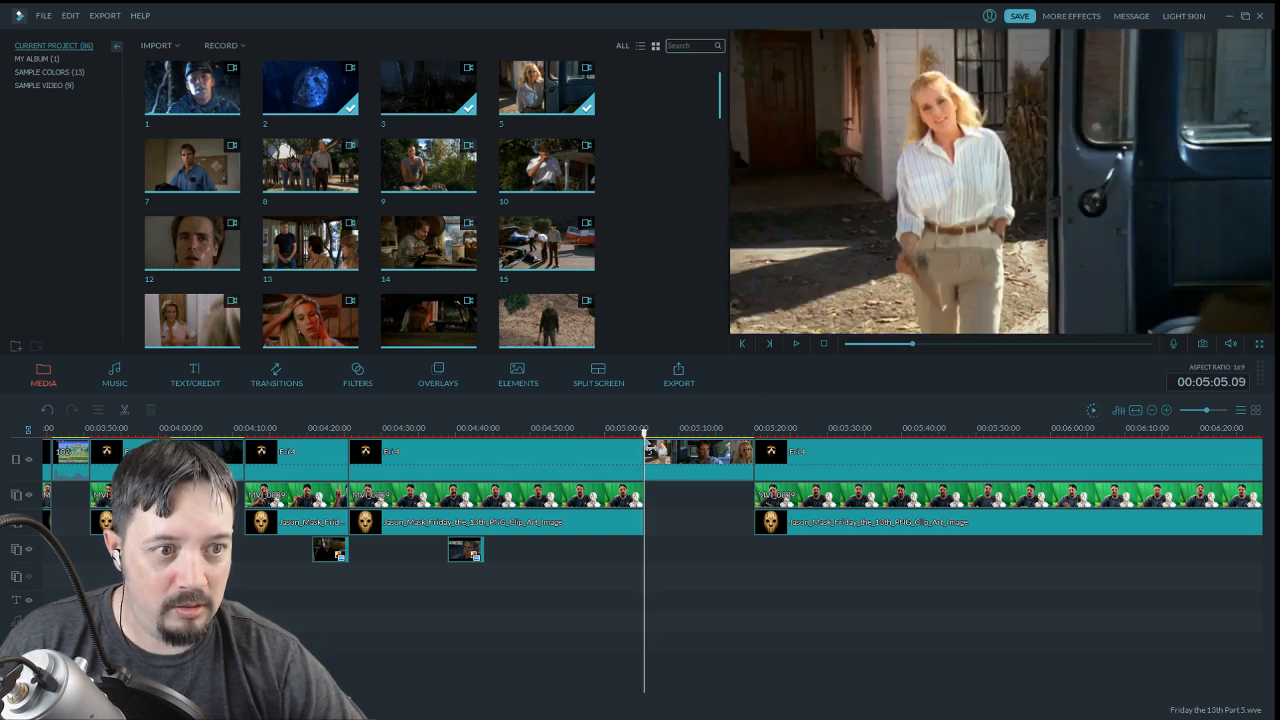
drag(645, 447, 697, 461)
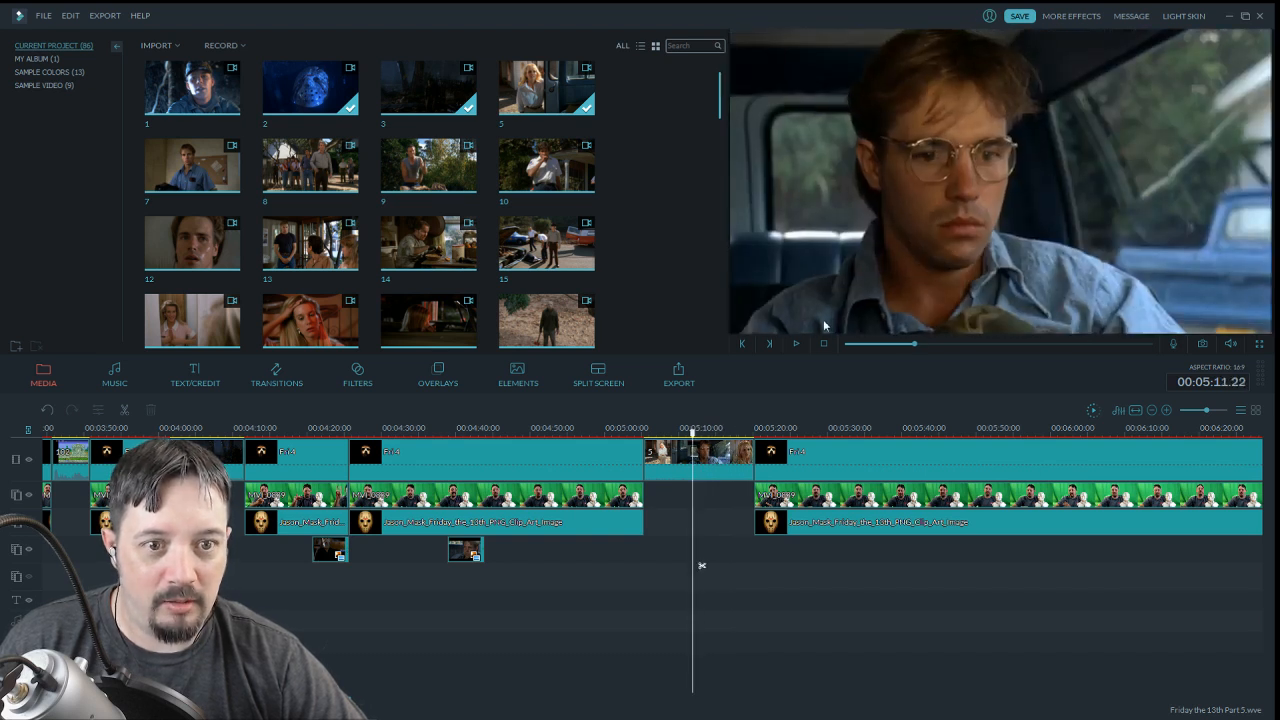
click(797, 344)
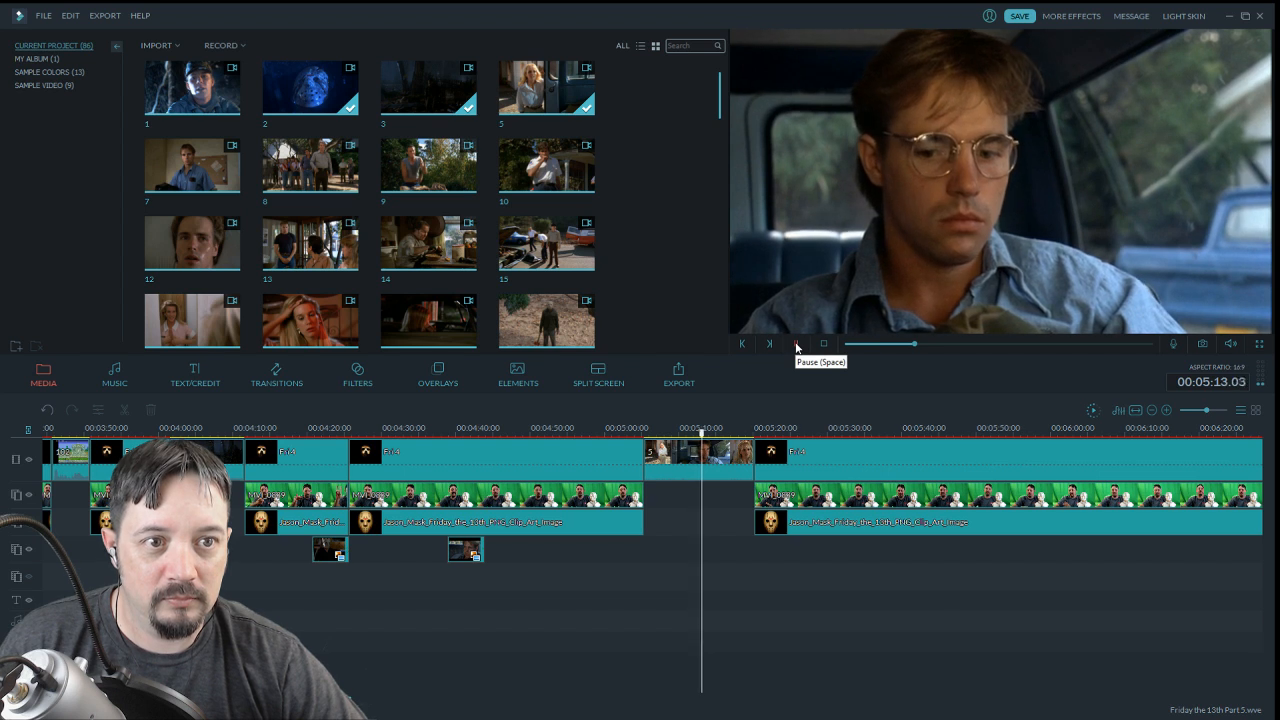
click(797, 344)
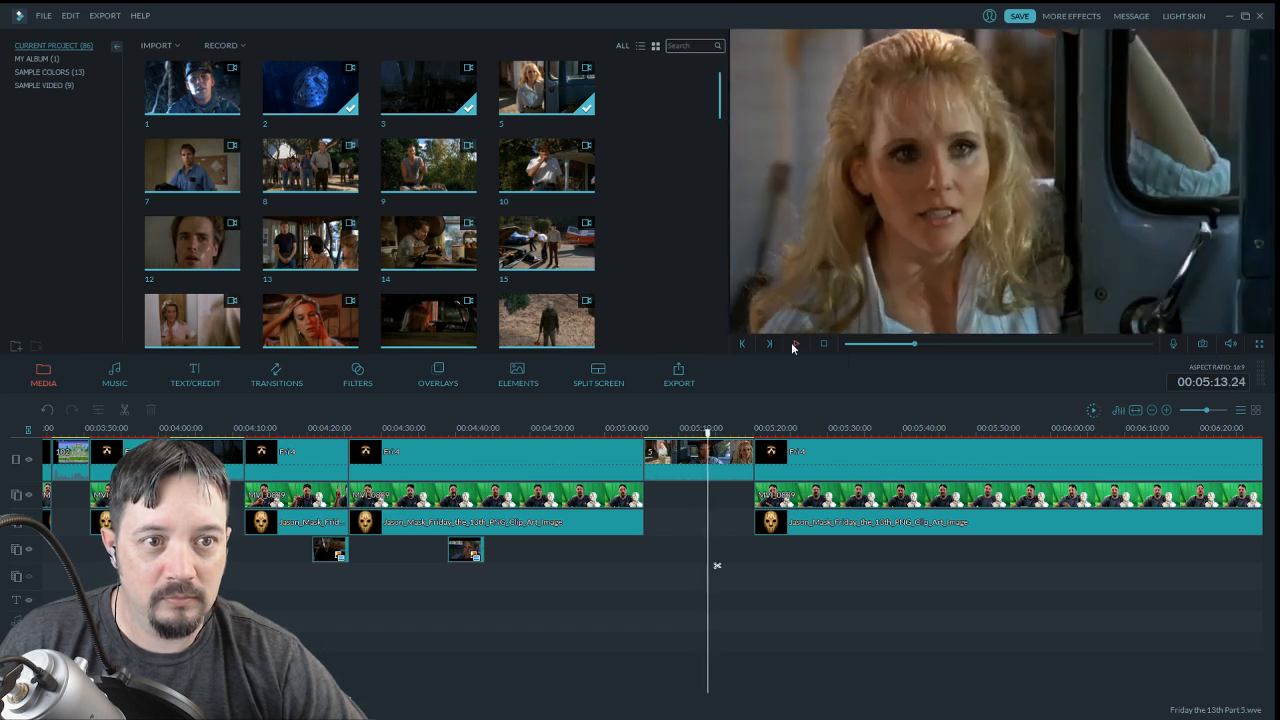
click(704, 434)
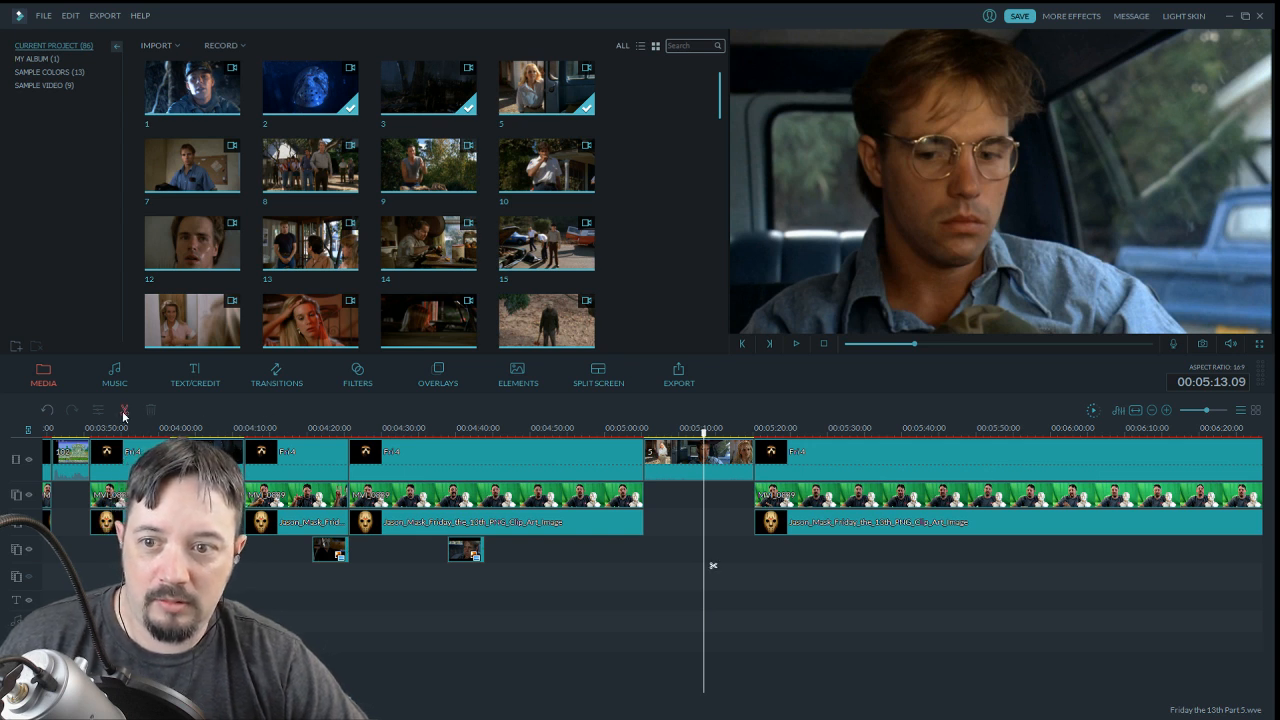
click(728, 460)
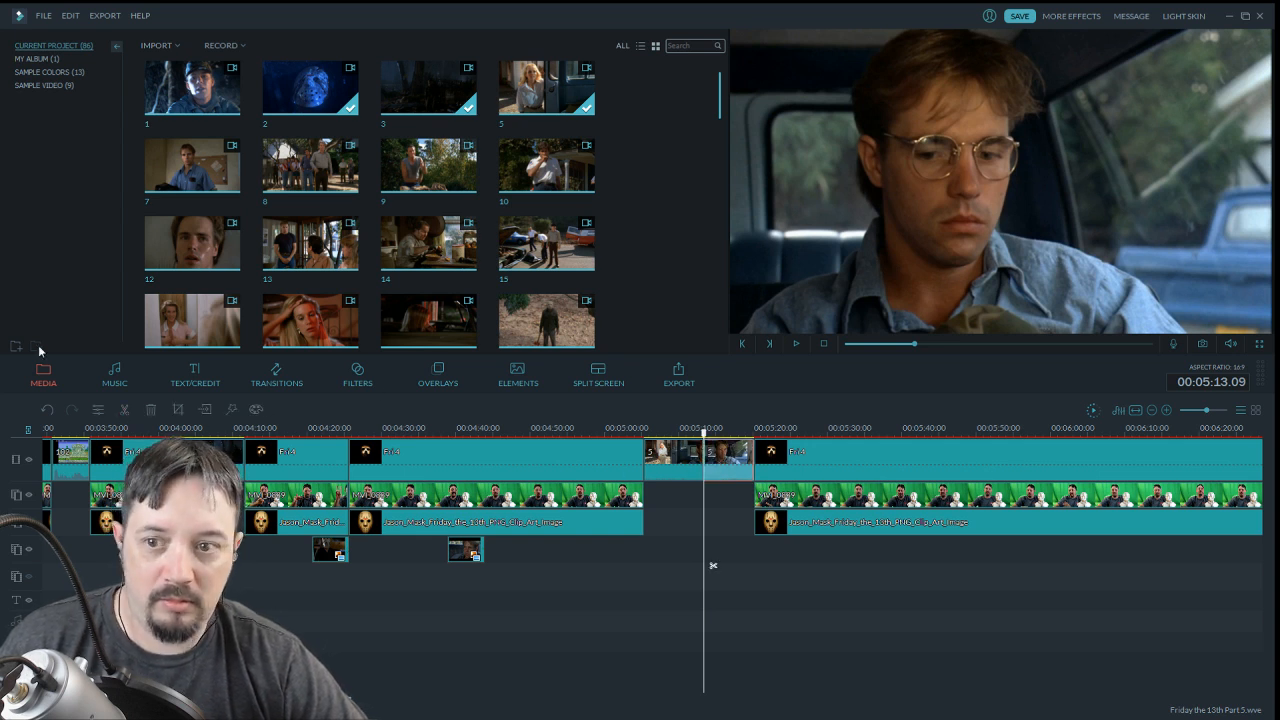
click(152, 409)
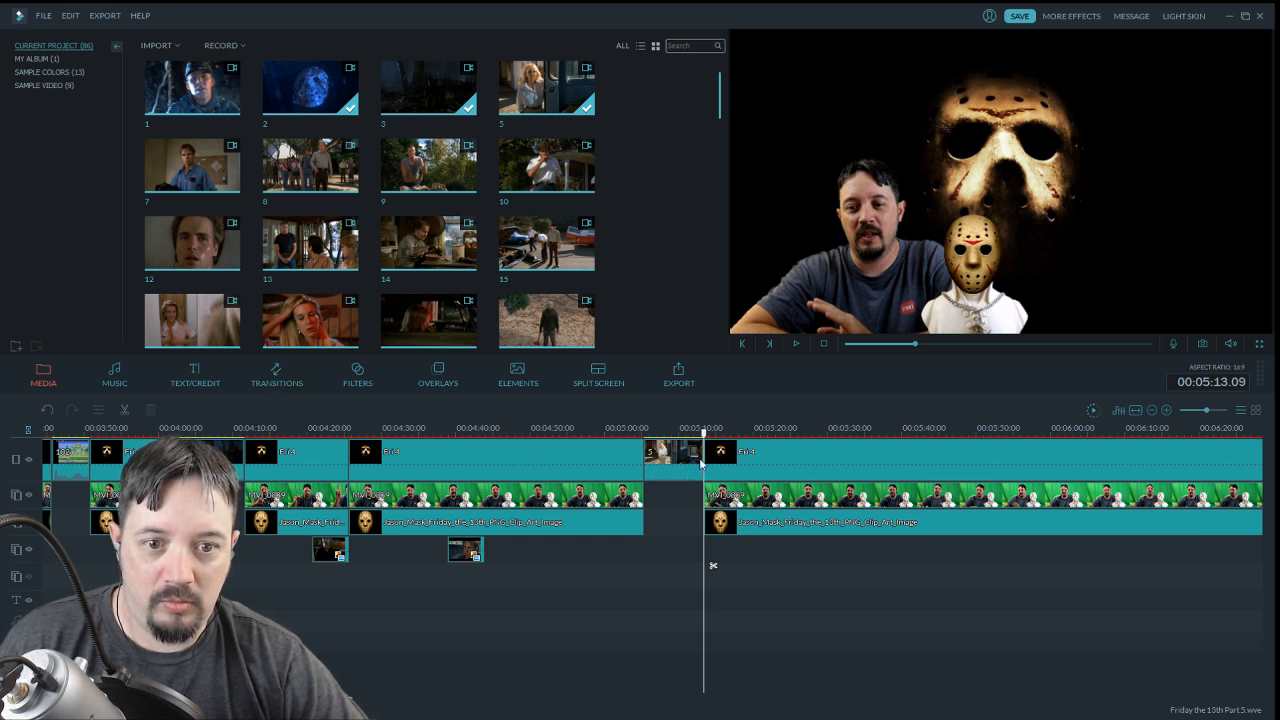
Play from the host footage into clip 5 and set the clip's audio volume to 200
drag(705, 438, 633, 438)
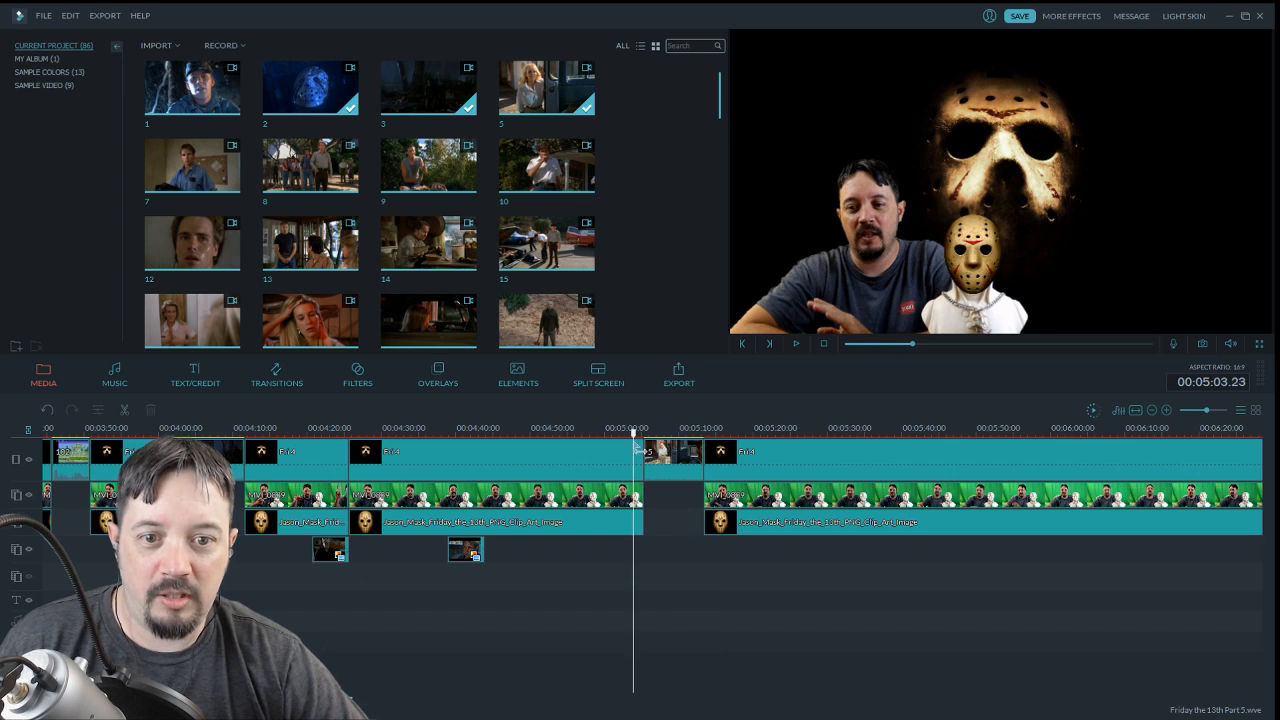
click(796, 343)
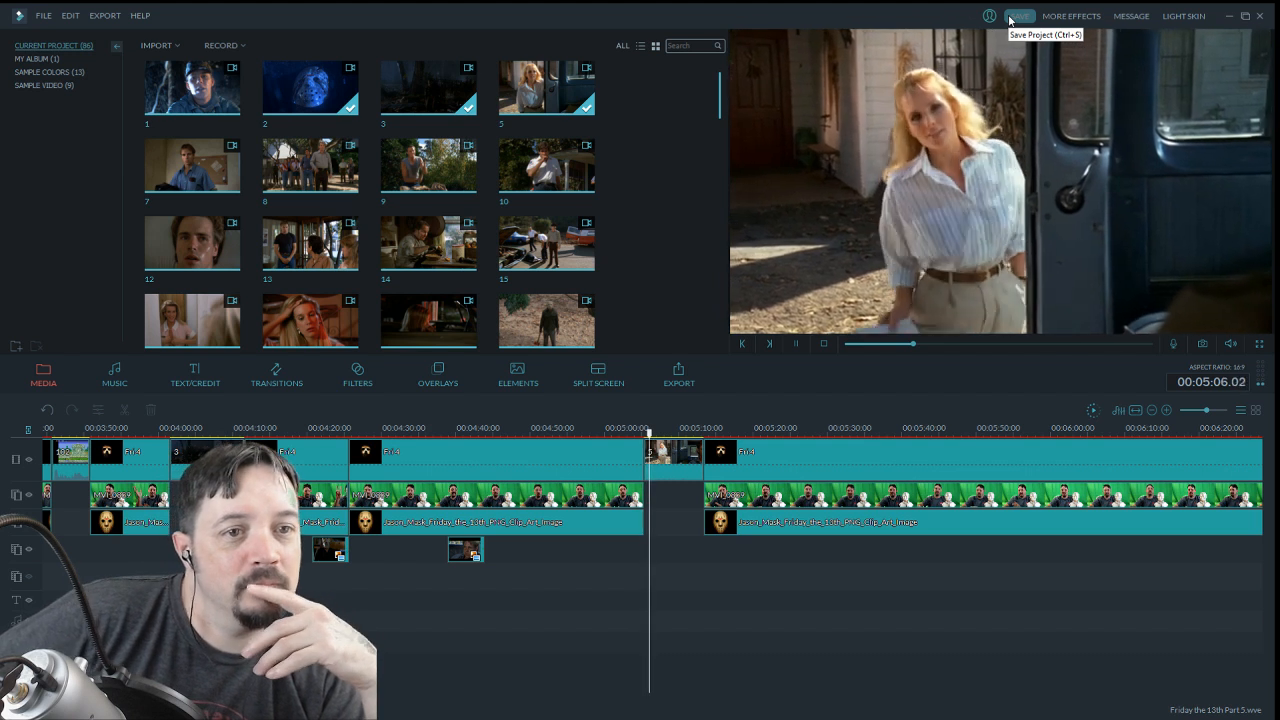
double_click(650, 470)
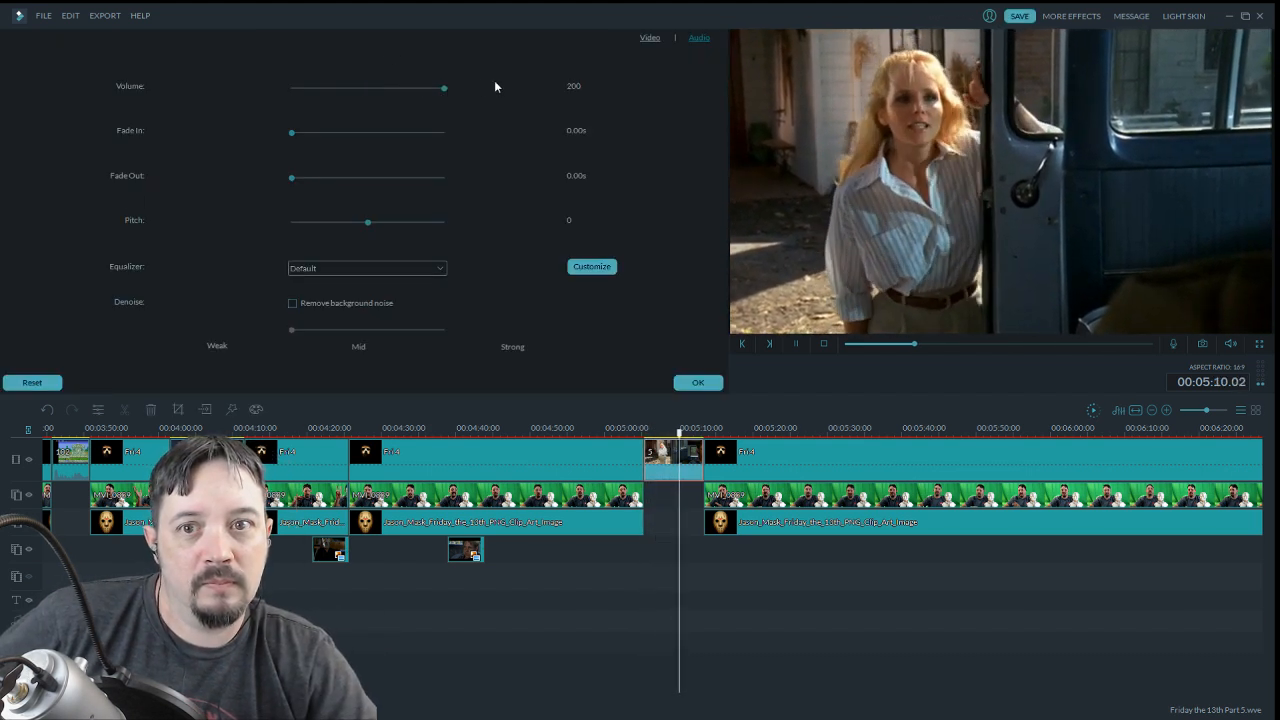
click(702, 386)
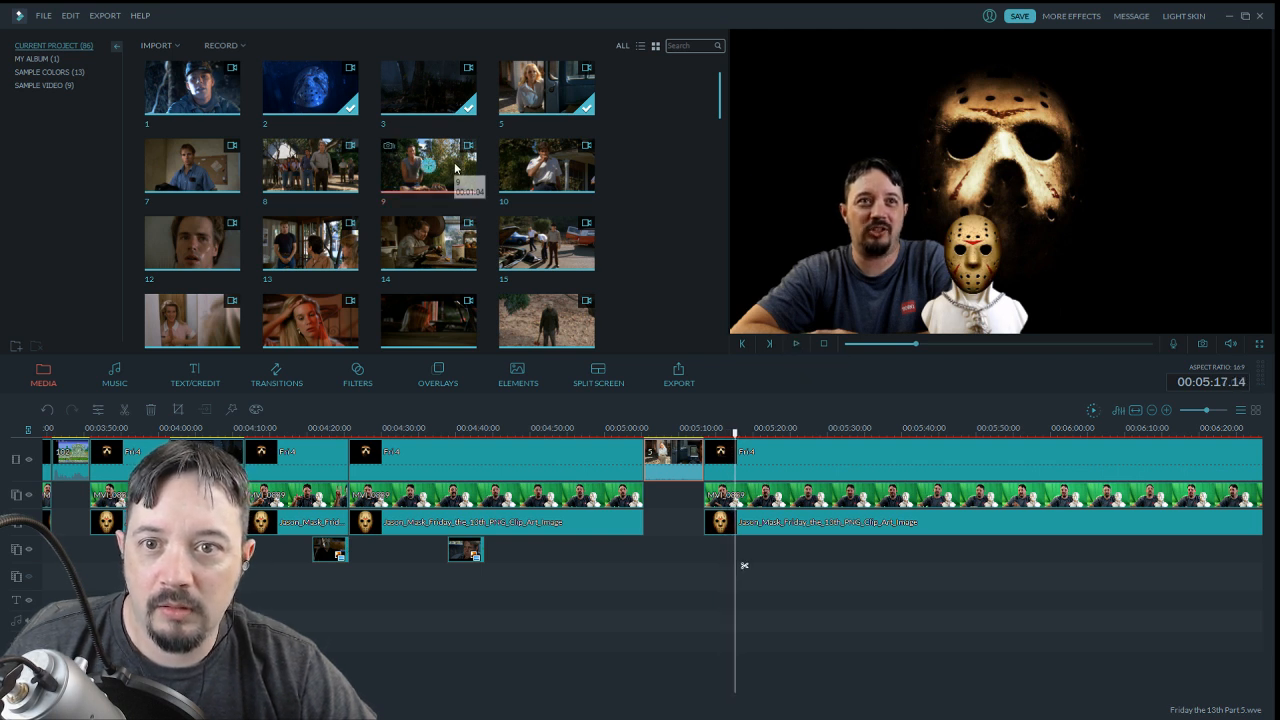
Place image 8 on the overlay track below the mask image at 00:05:17.14 and give it the To the Left 2 motion
drag(718, 115, 714, 274)
click(565, 171)
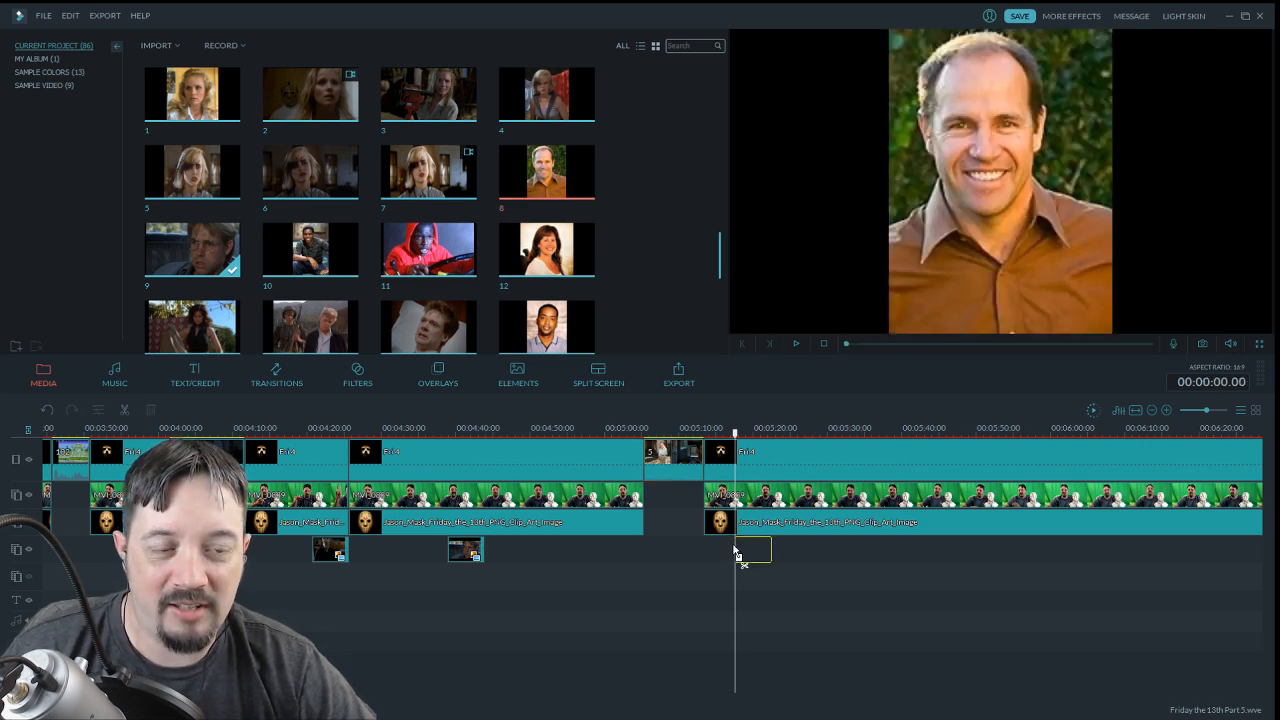
drag(735, 551, 783, 570)
double_click(757, 551)
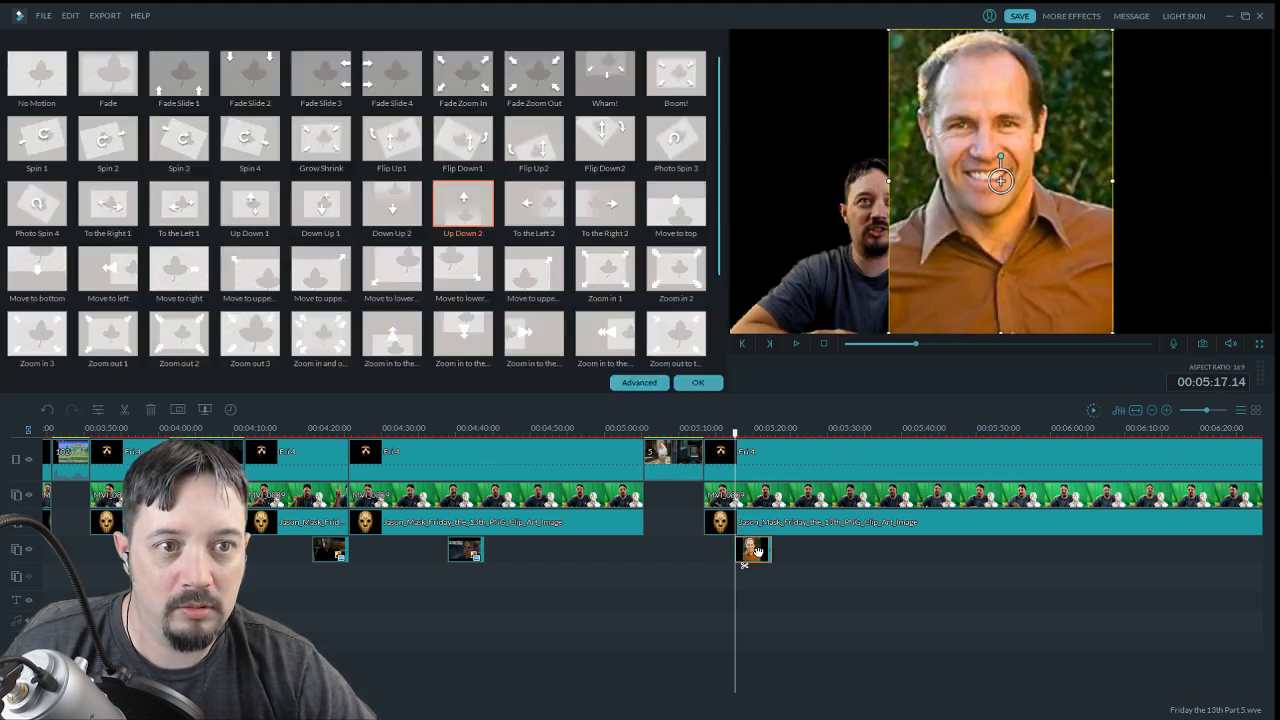
click(535, 212)
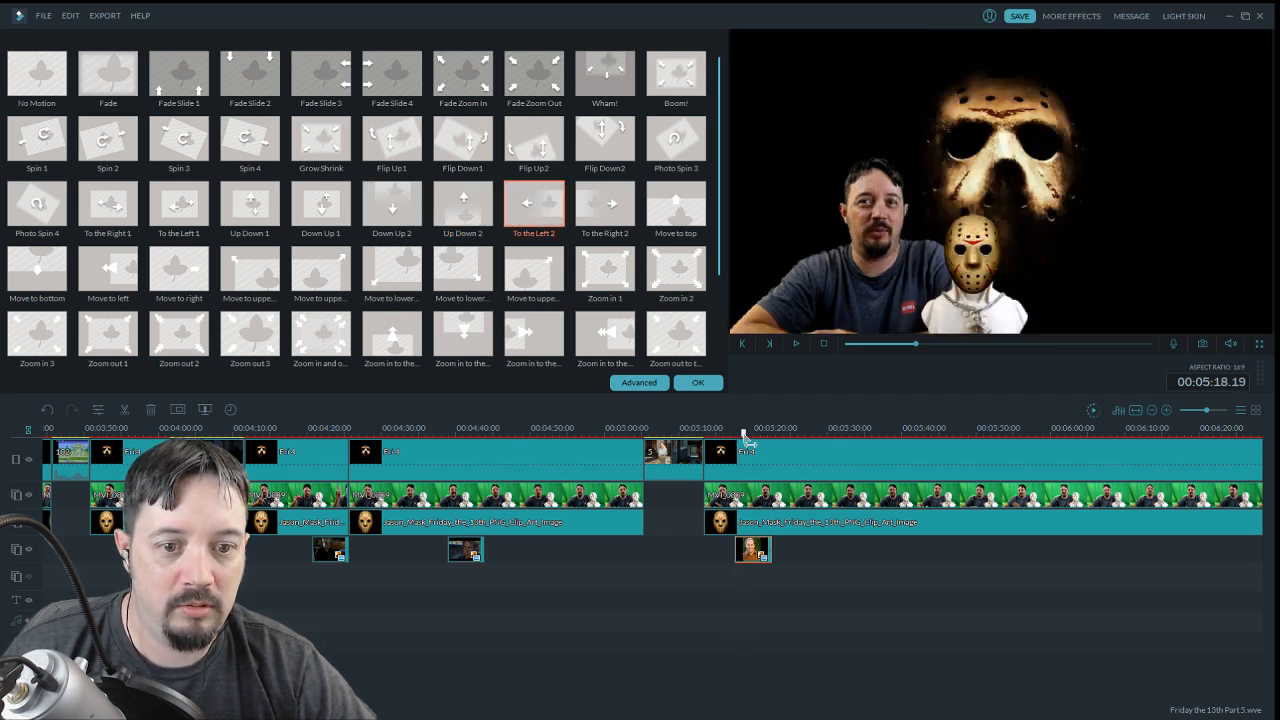
Move the man's portrait overlay to the right side of the frame, apply its To the Left 2 motion, and play back to 00:05:46.22
drag(1136, 244, 1190, 243)
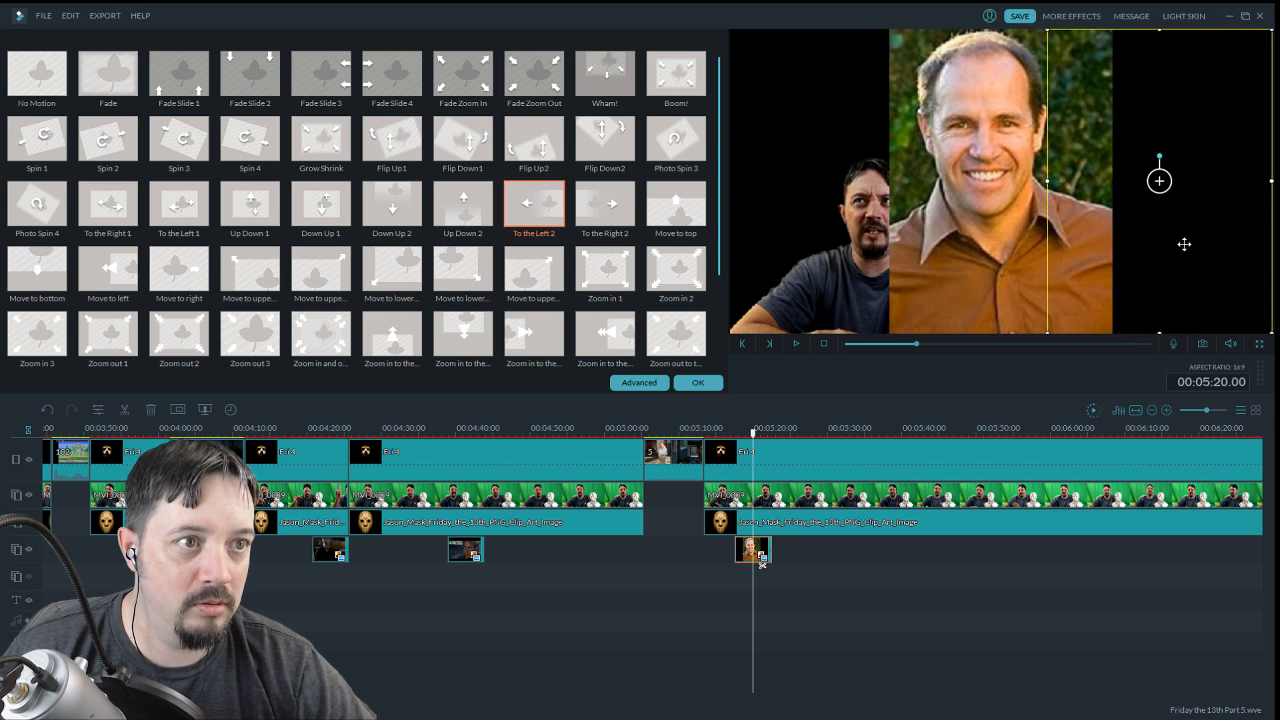
click(697, 383)
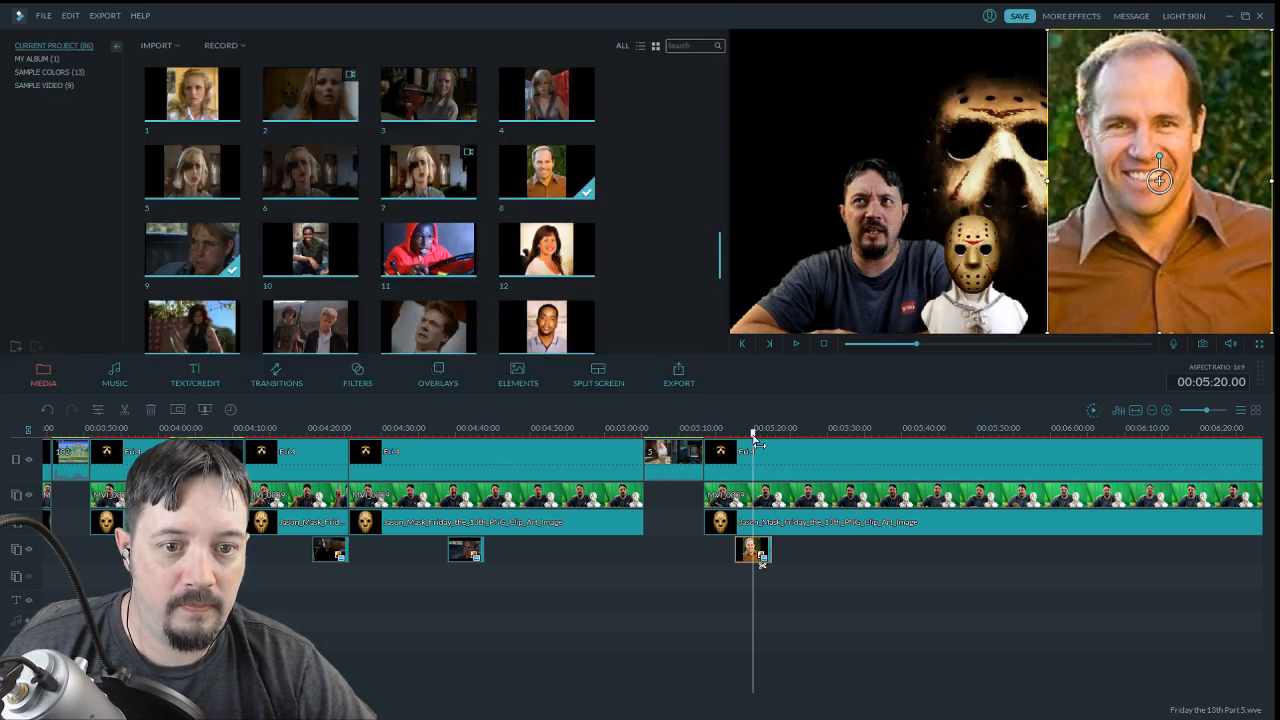
drag(757, 441, 727, 444)
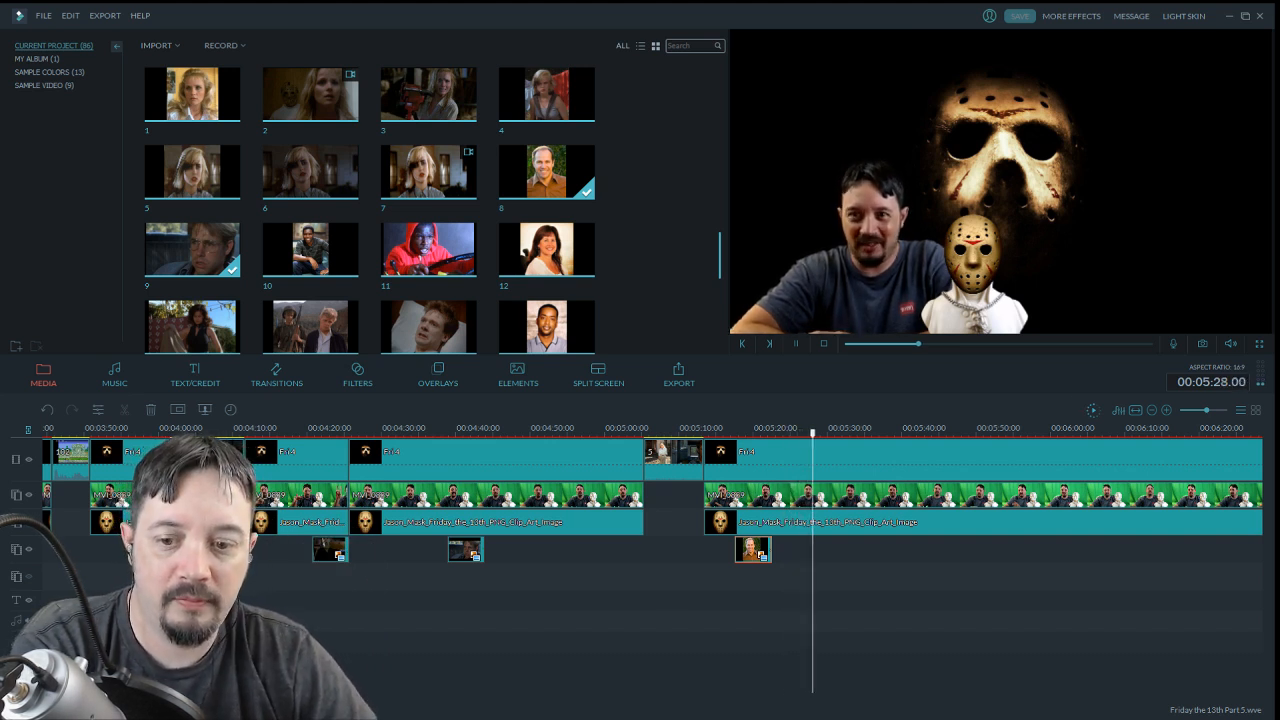
scroll(650, 520, right, 5)
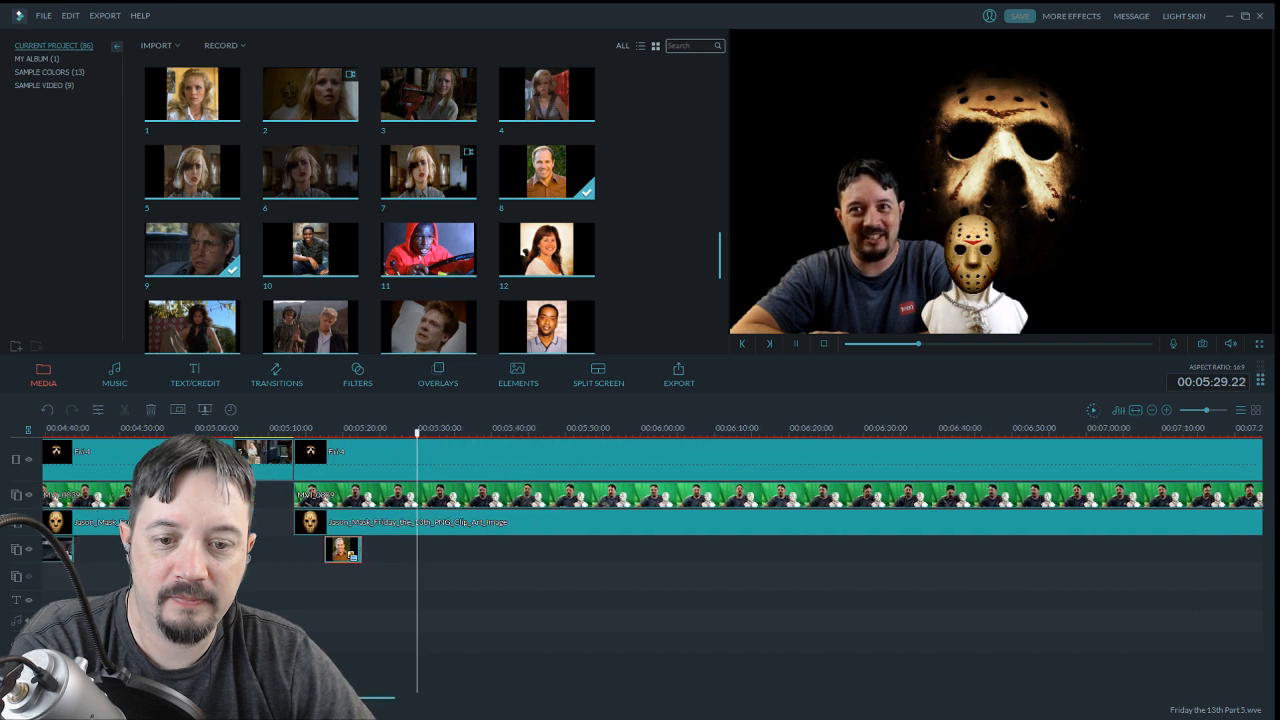
scroll(380, 707, right, 3)
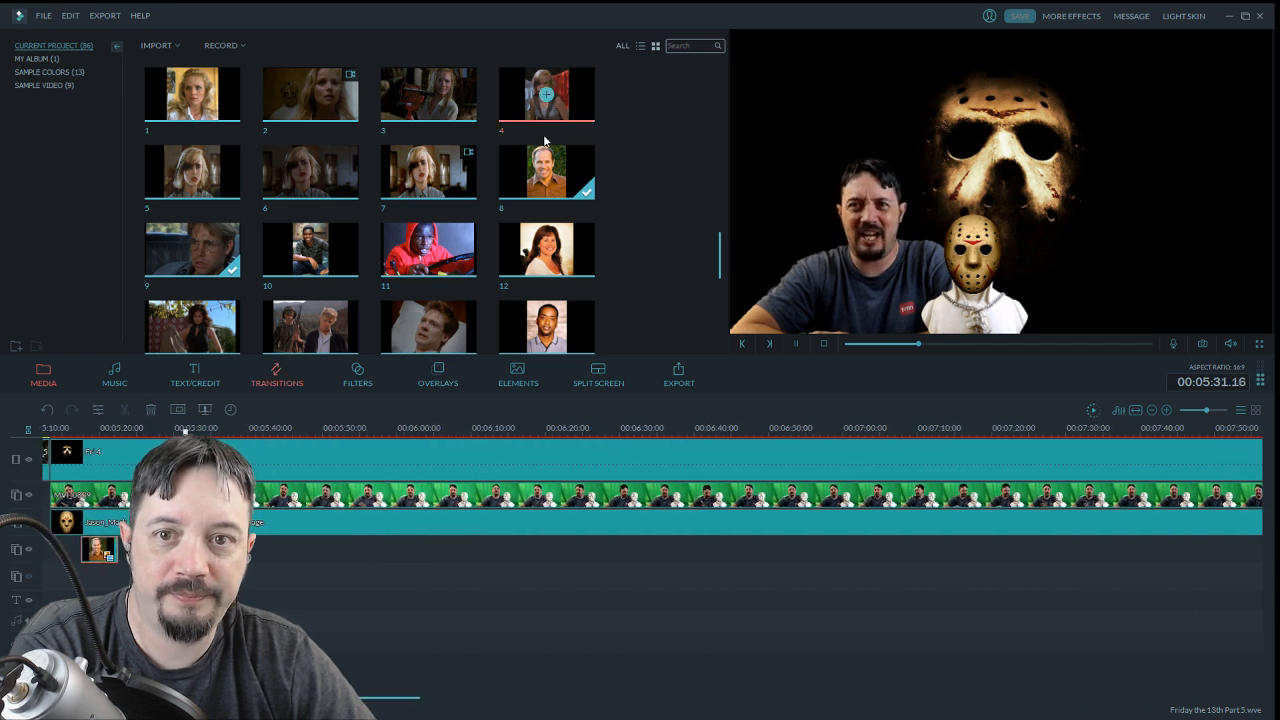
drag(719, 258, 718, 134)
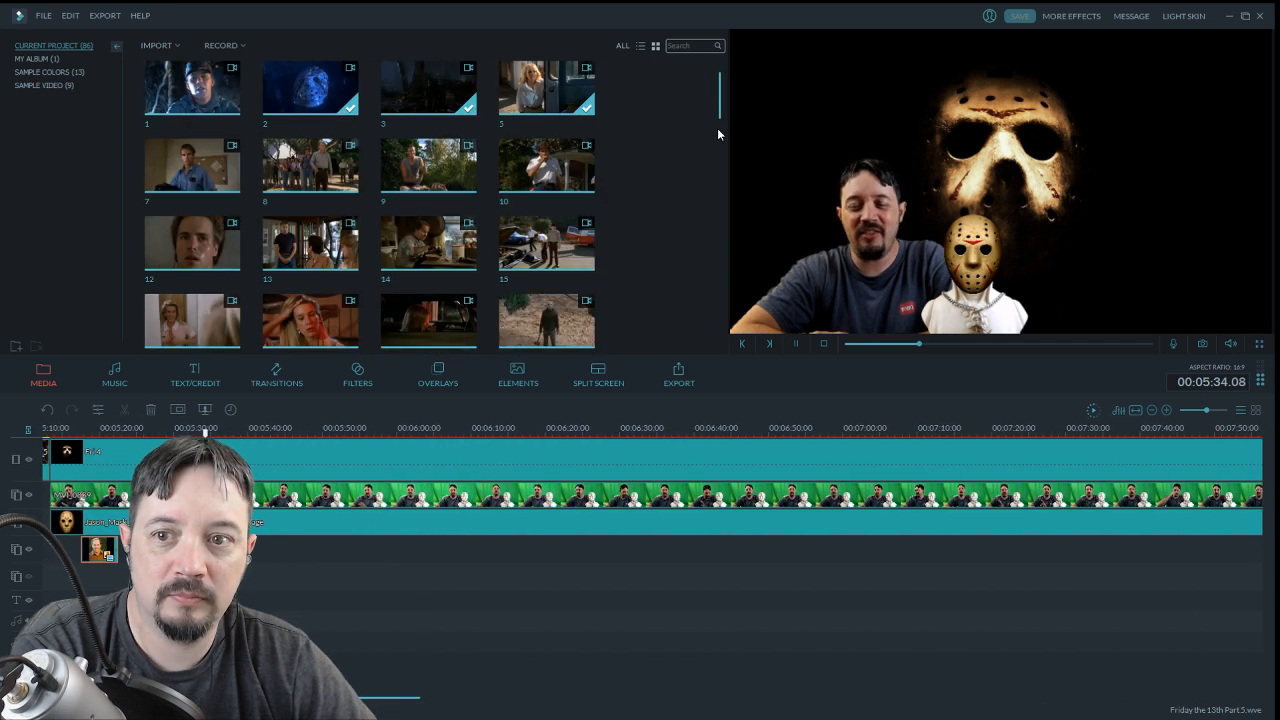
click(797, 345)
Import video clip 35 from the Fri 4 folder into the project media
click(158, 45)
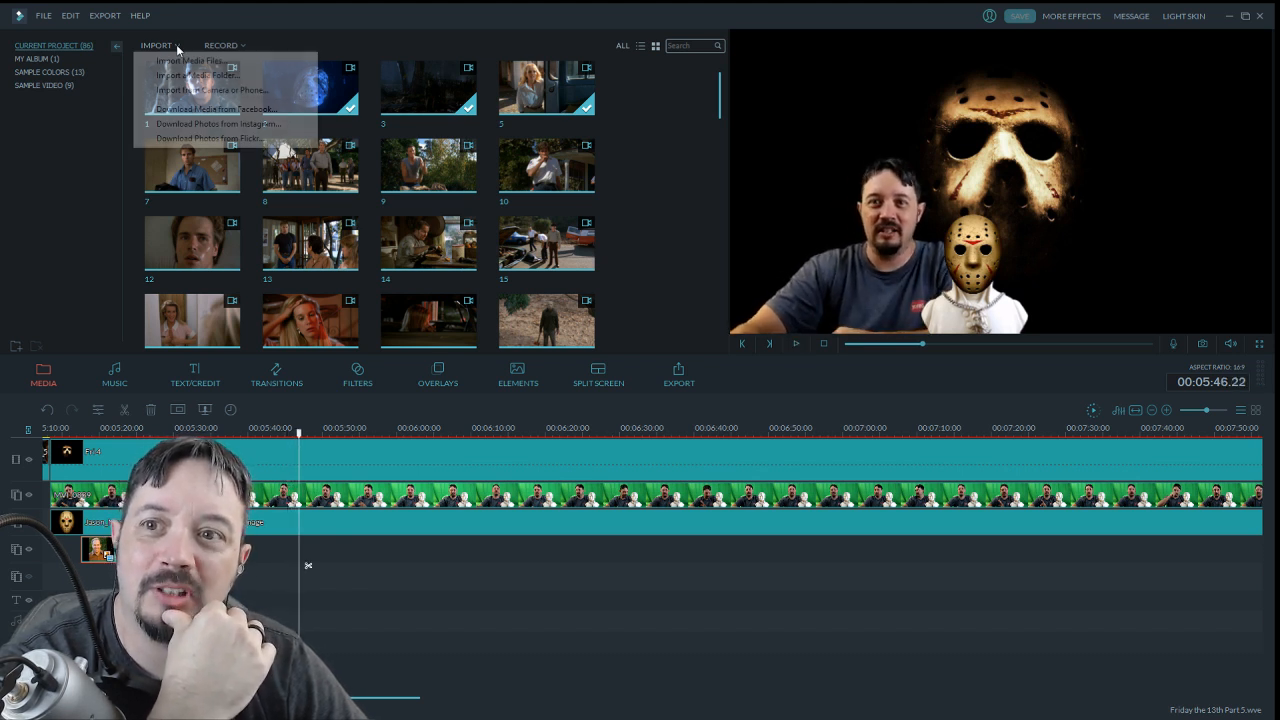
click(188, 58)
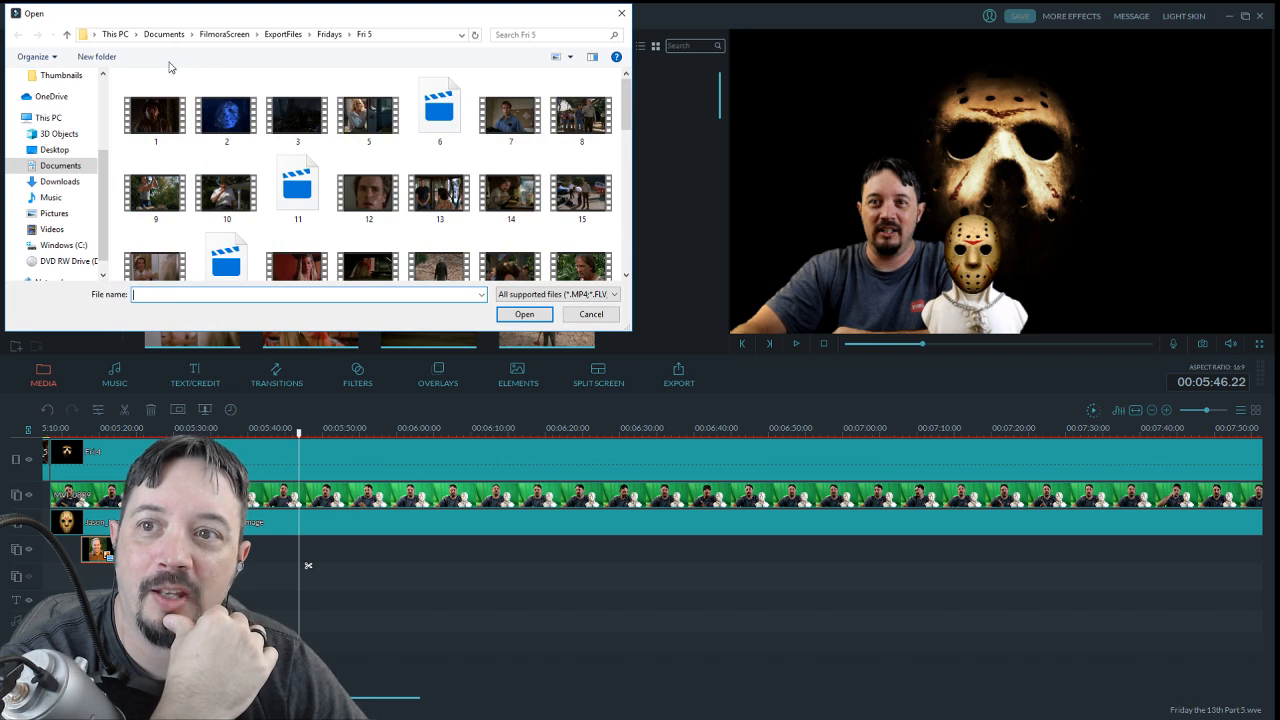
click(67, 36)
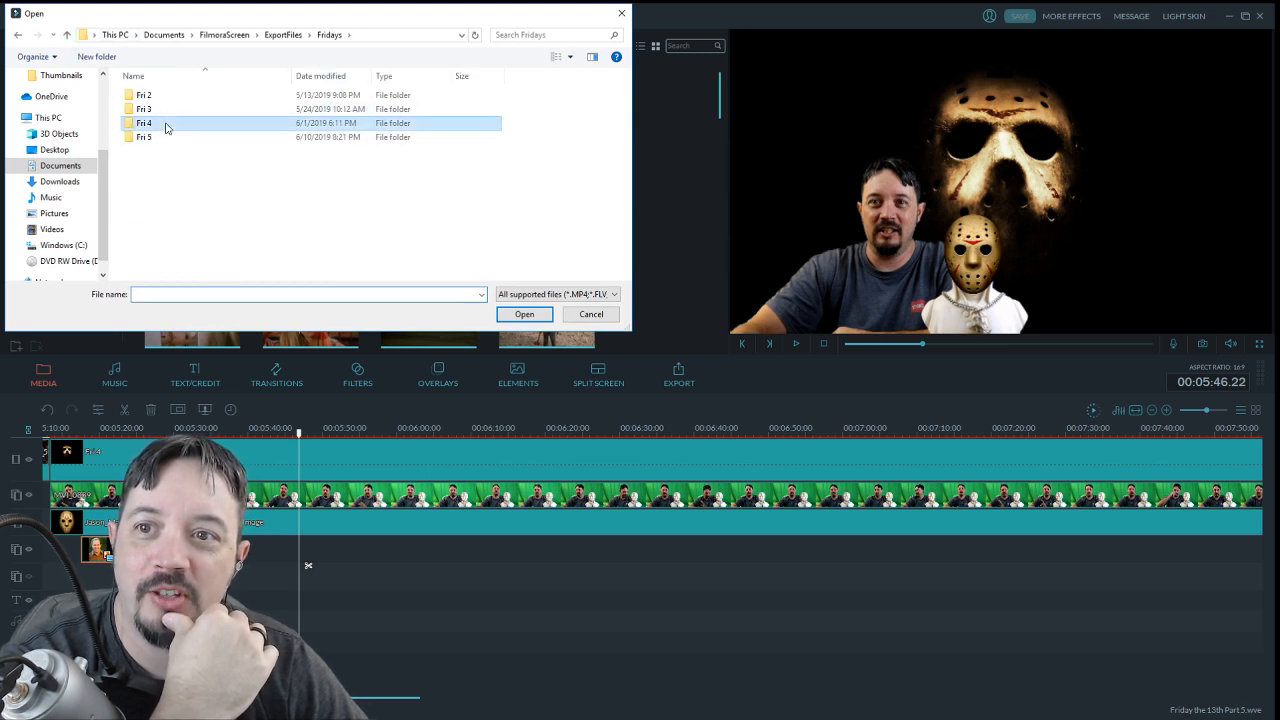
double_click(163, 125)
scroll(500, 178, down, 3)
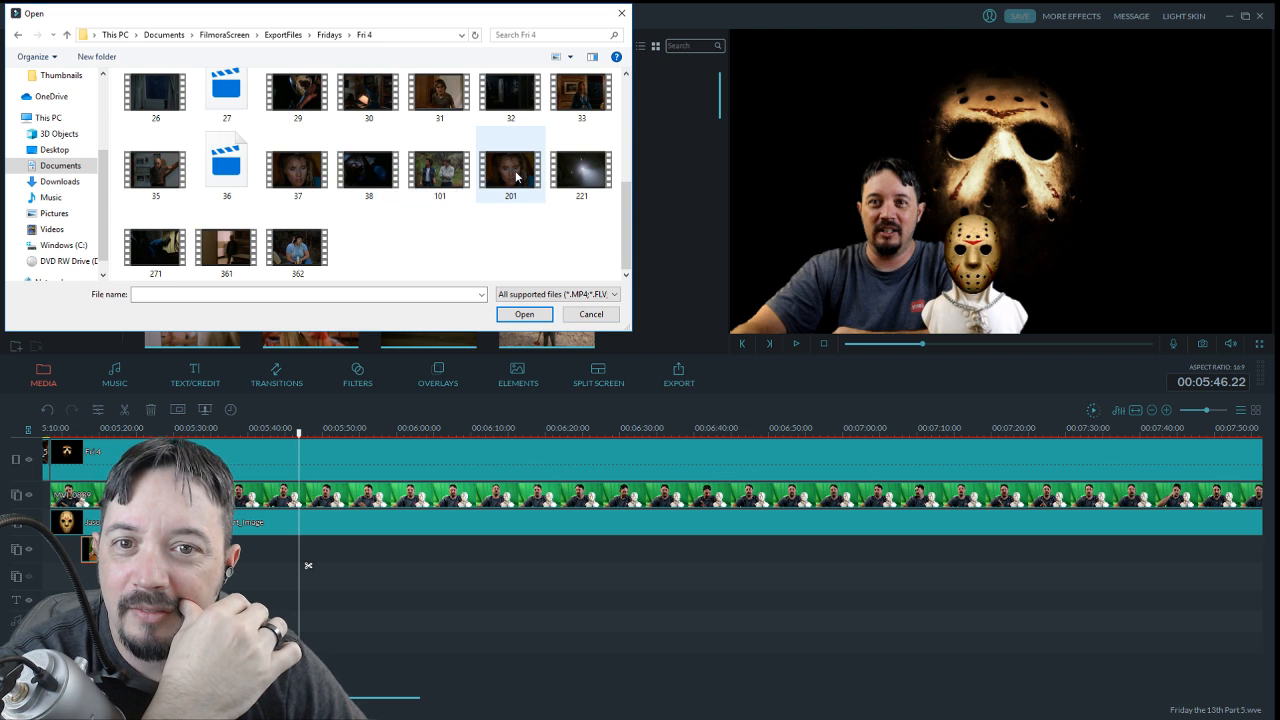
scroll(436, 190, up, 2)
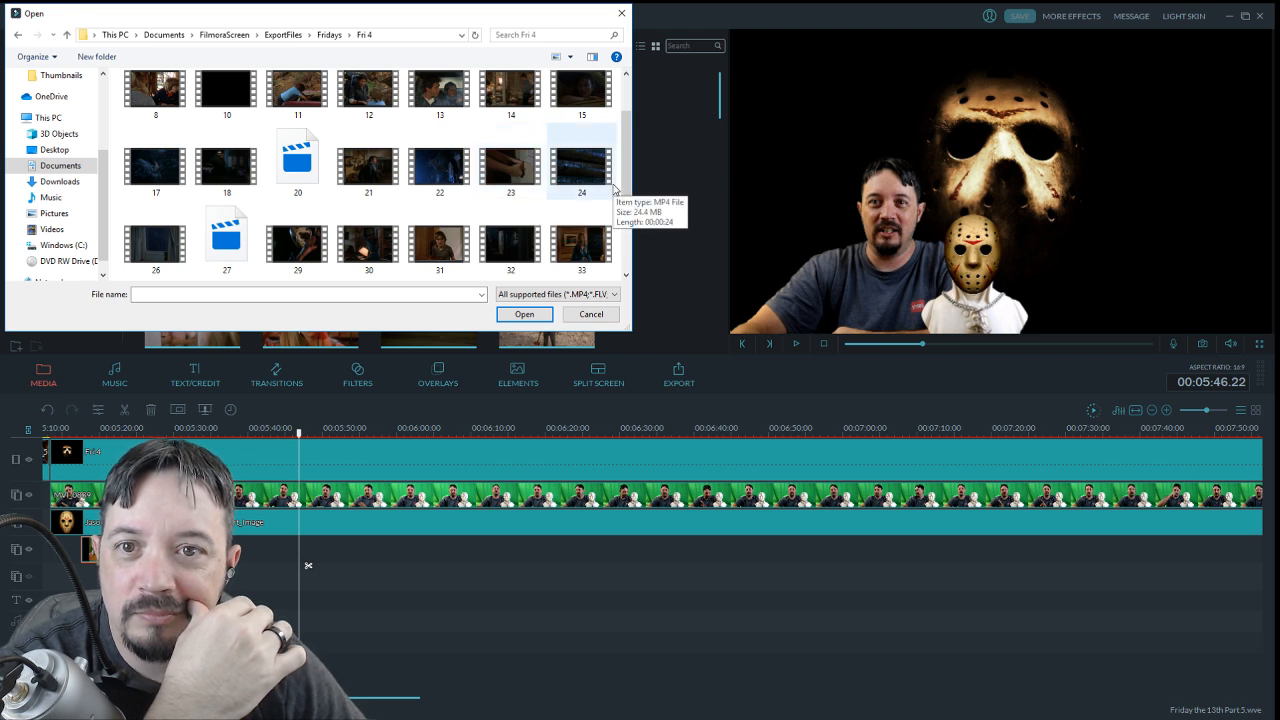
scroll(613, 188, down, 2)
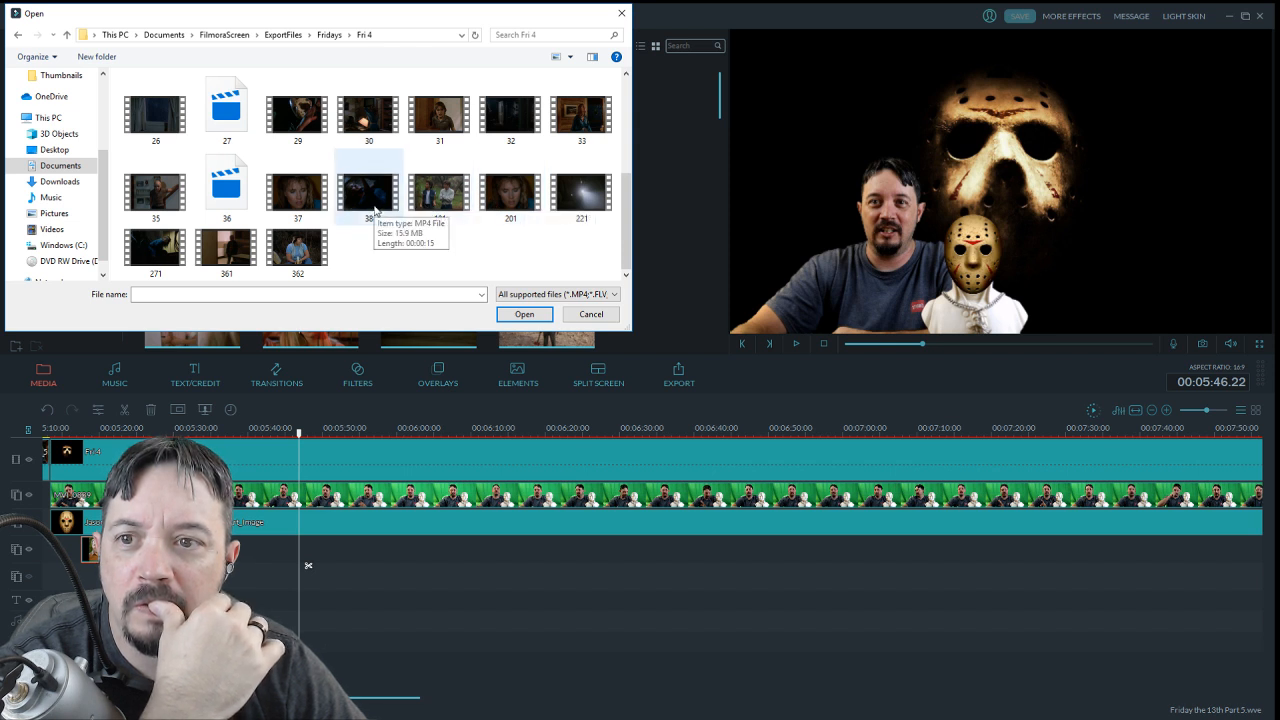
double_click(160, 204)
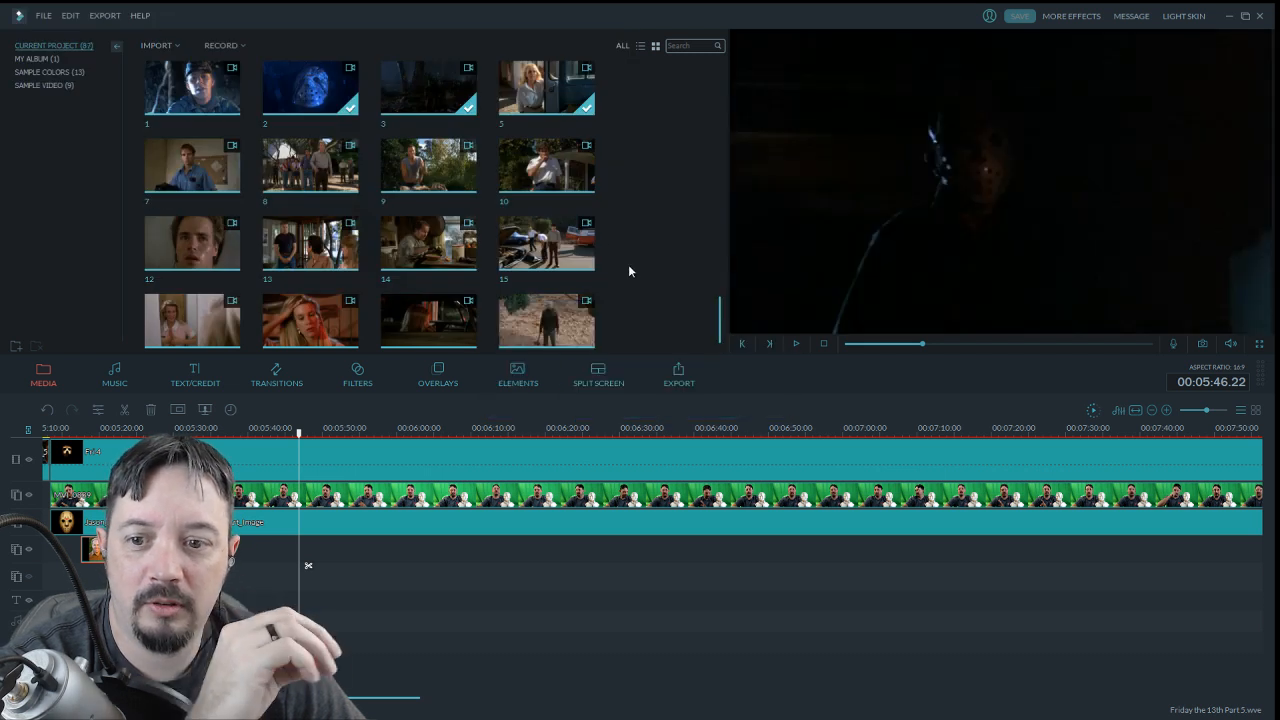
Split all tracks at 00:05:48.15 and insert clip 35 into the main video track at the cut
drag(299, 438, 262, 438)
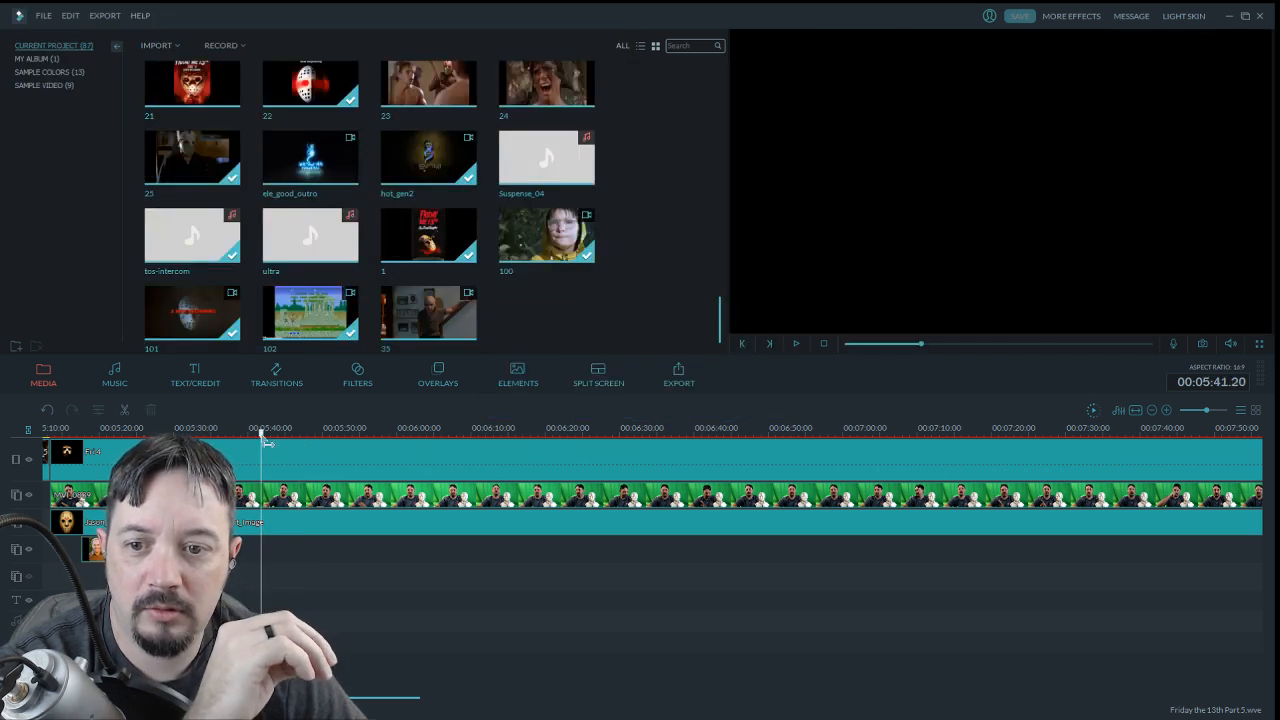
click(797, 345)
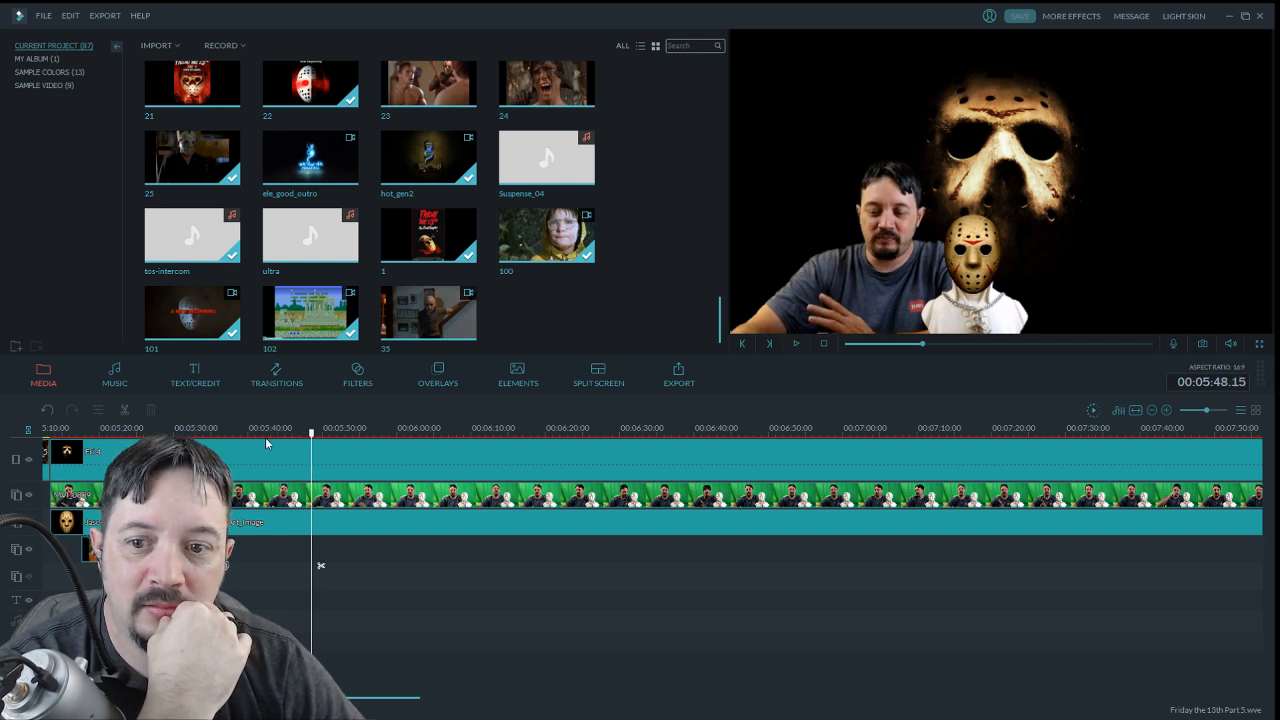
click(125, 410)
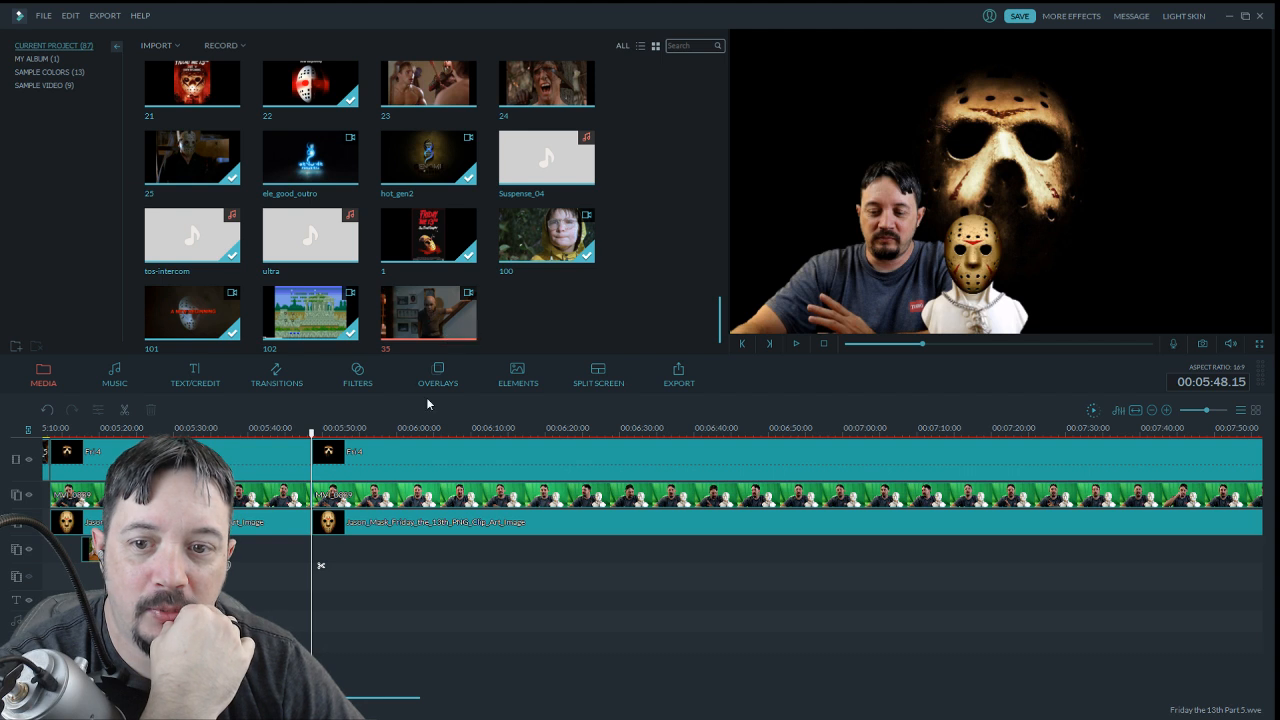
click(330, 478)
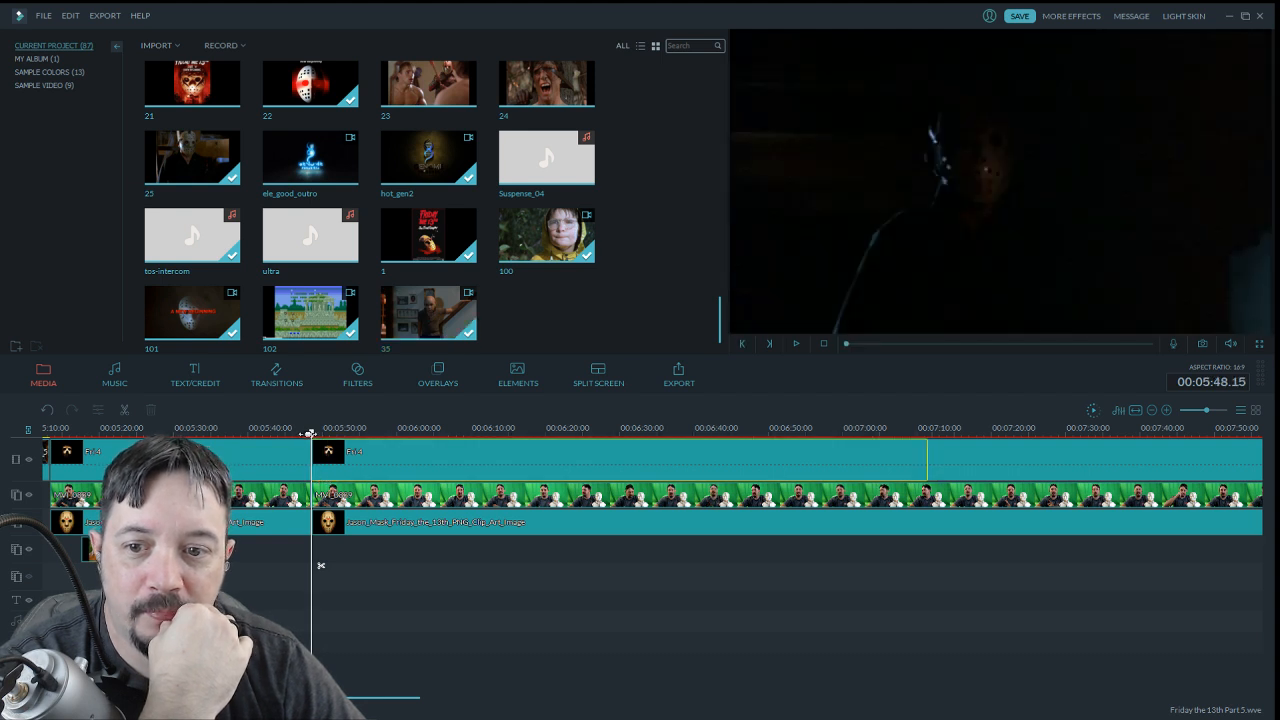
key(Delete)
Split clip 35 at 00:06:45.20 and delete the part before the cut
drag(316, 445, 742, 476)
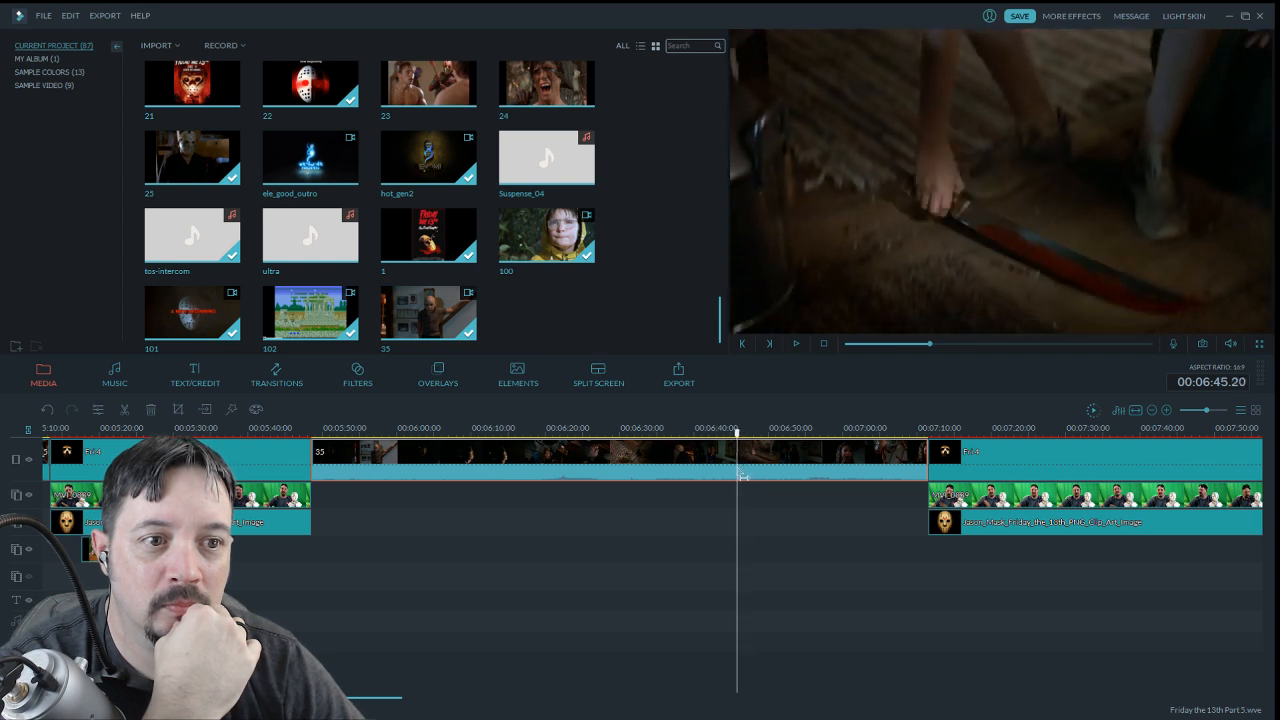
click(746, 565)
key(Up)
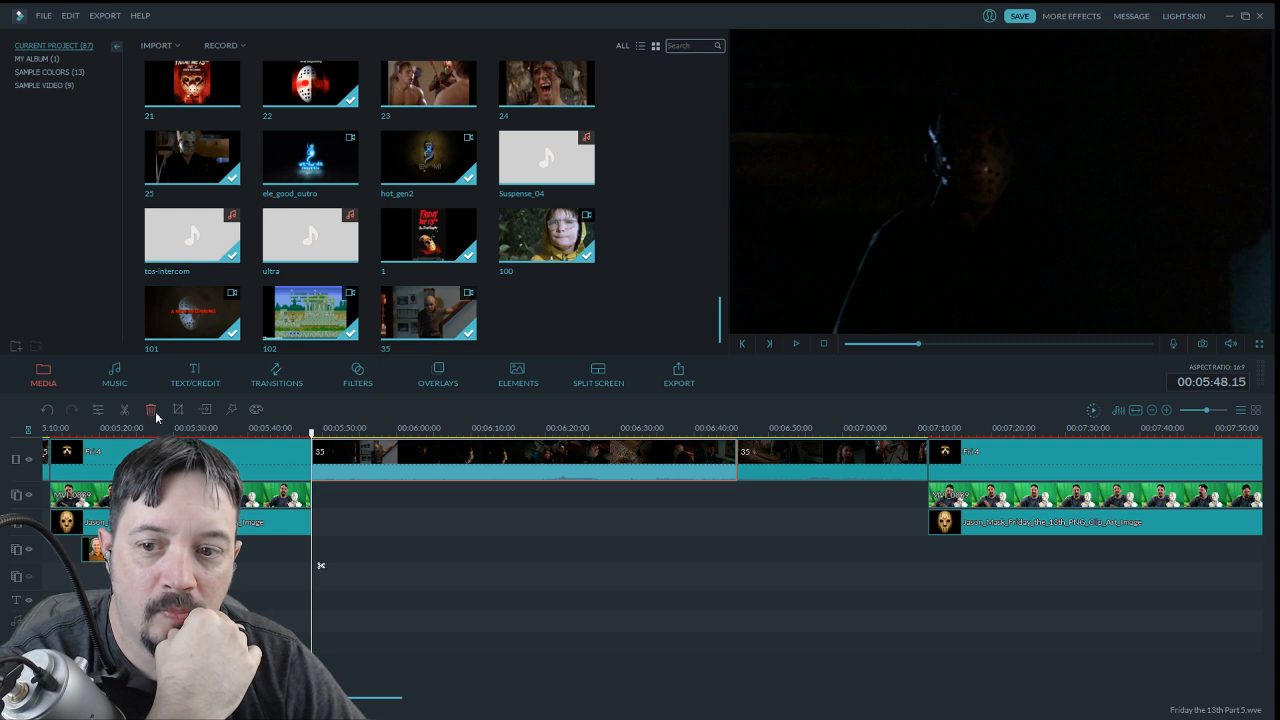
click(155, 412)
Play the remaining part of clip 35, split it at 00:05:57.05, and delete the part before the cut
click(796, 344)
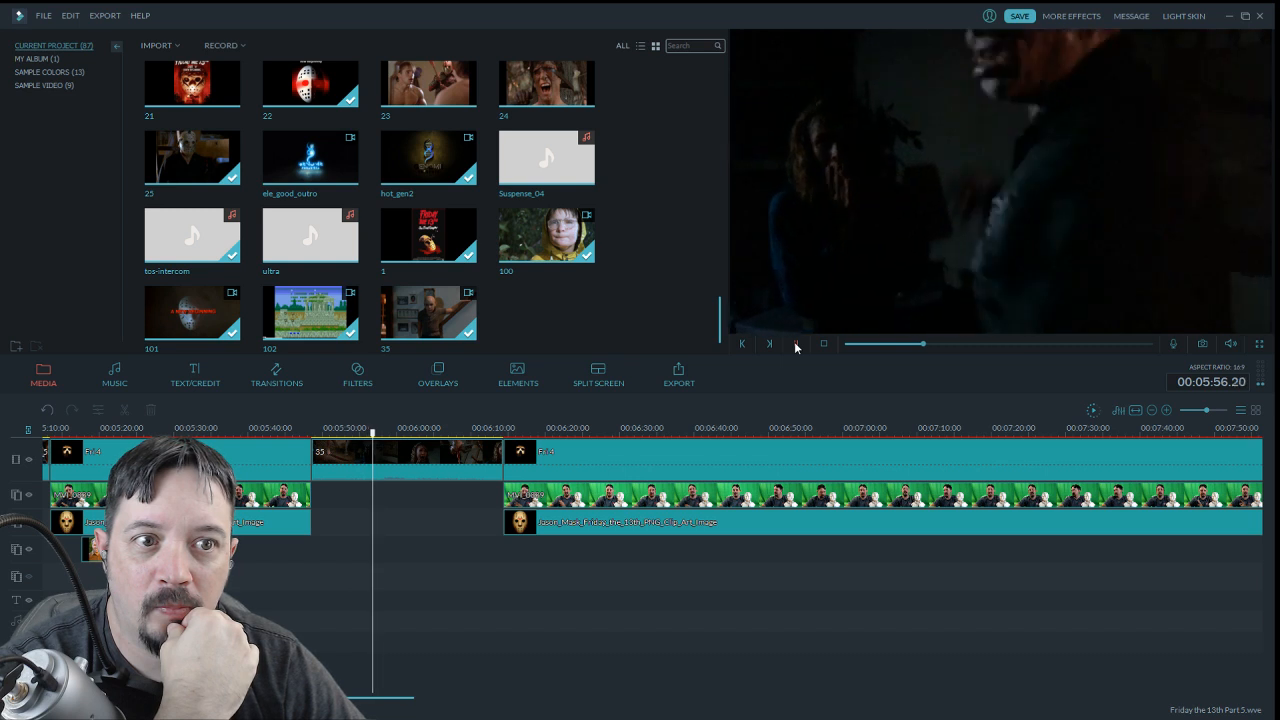
click(340, 466)
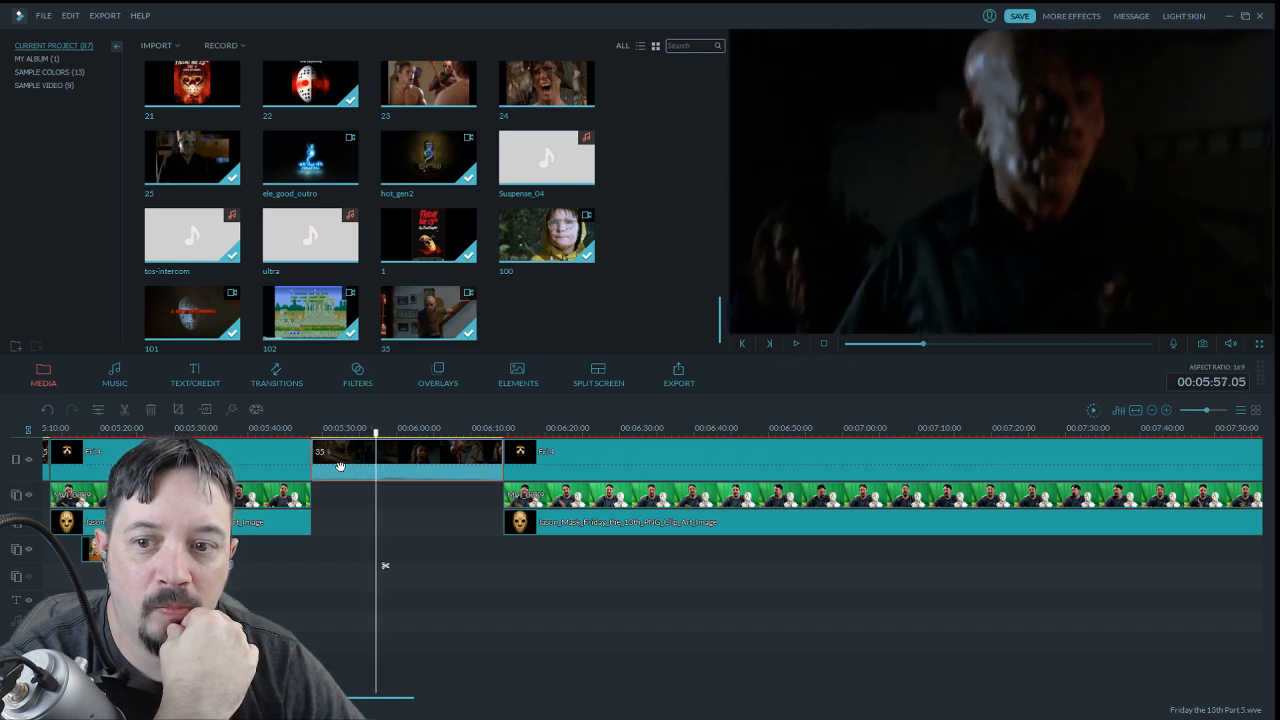
click(125, 410)
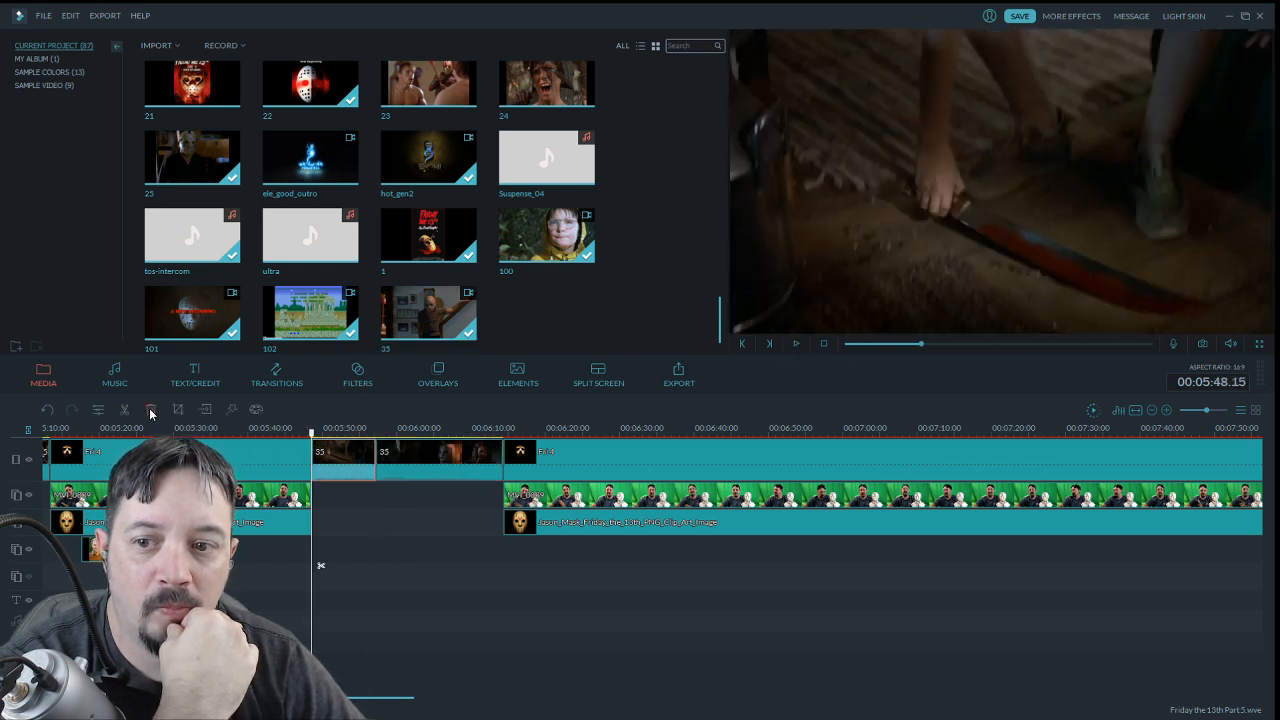
key(Delete)
Find the end of the machete shot in clip 35, split the clip at 00:05:57.23, and delete the part after the cut
click(797, 345)
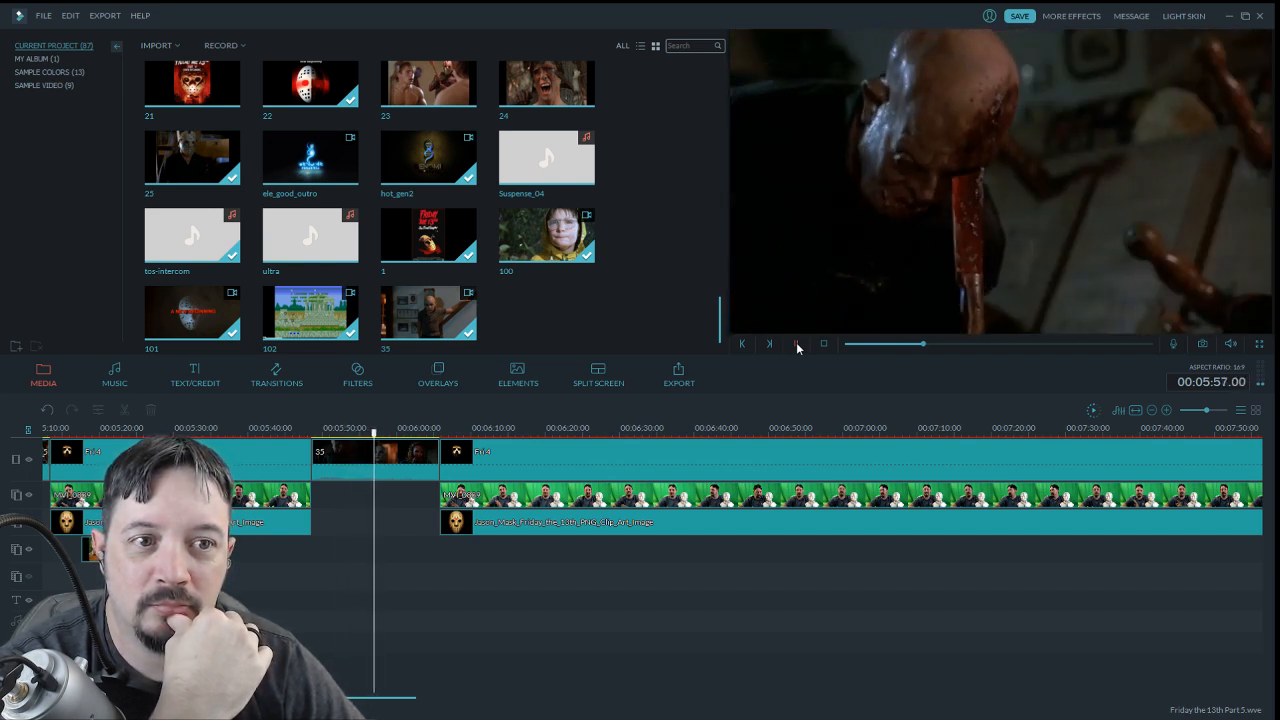
click(796, 342)
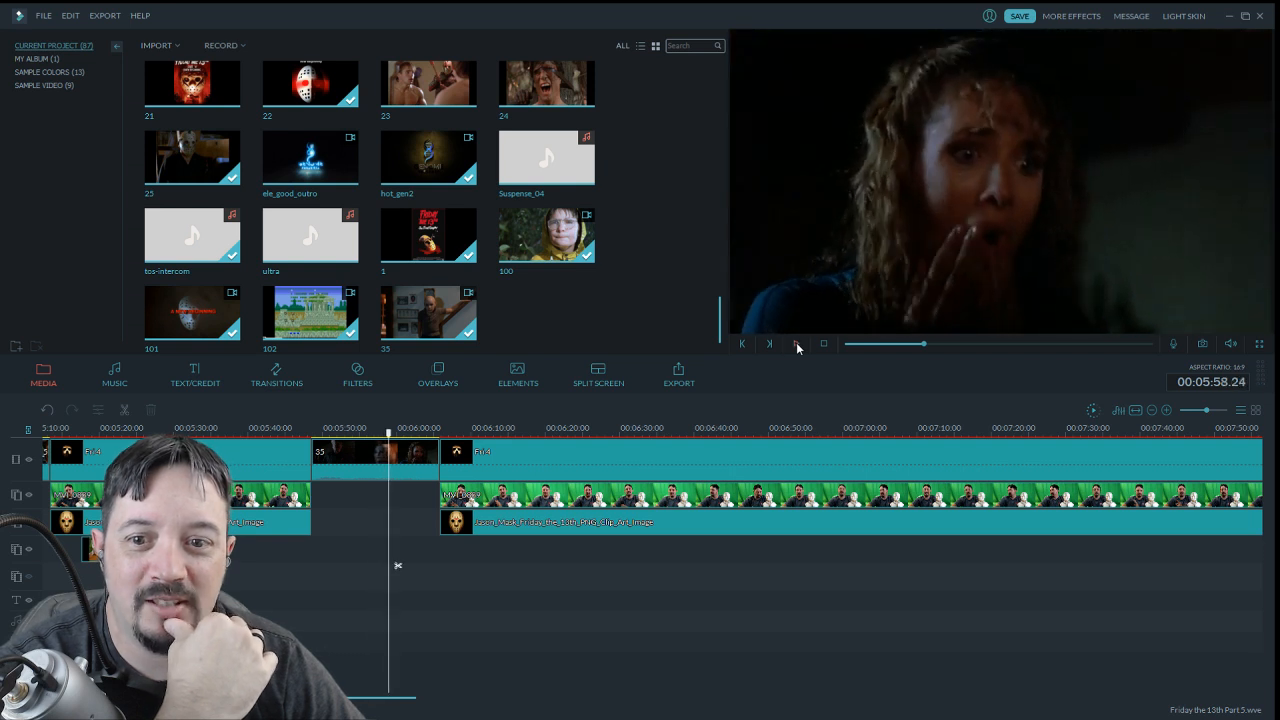
key(Left)
key(Left)
key(Left)
key(Left)
key(Left)
key(Left)
key(Left)
key(Left)
key(Left)
key(Left)
key(Left)
key(Left)
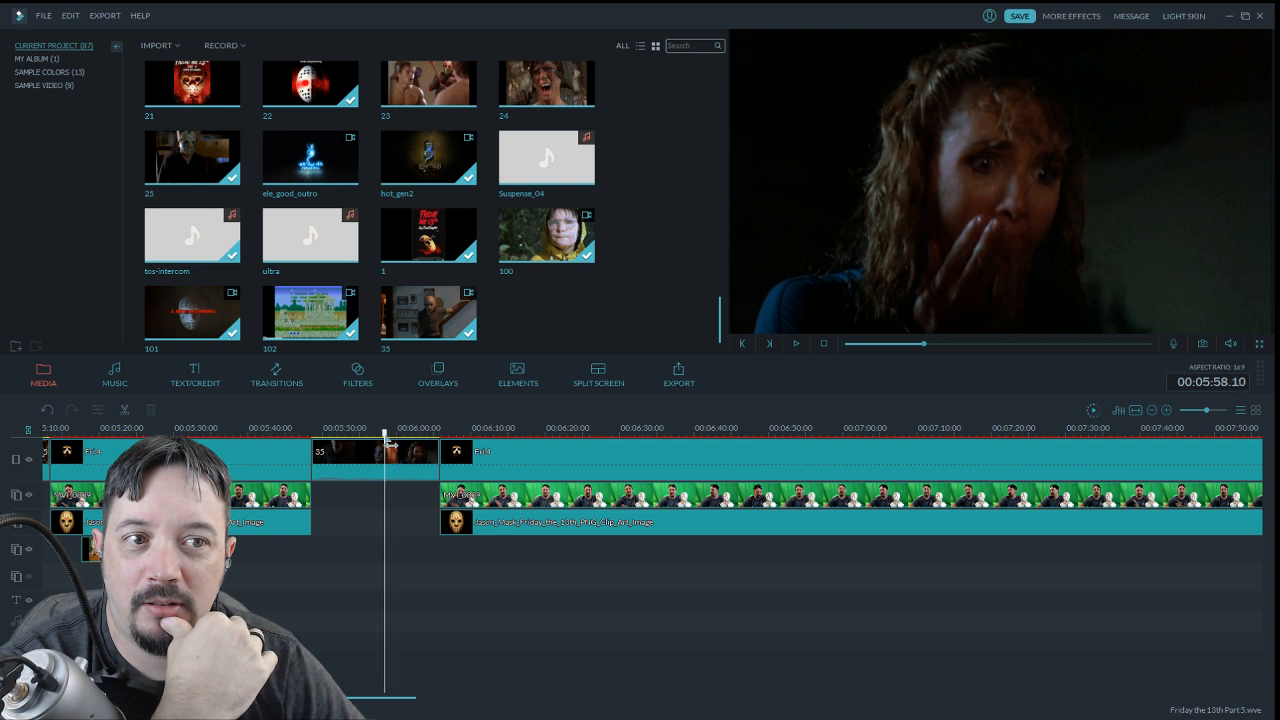
drag(389, 444, 387, 444)
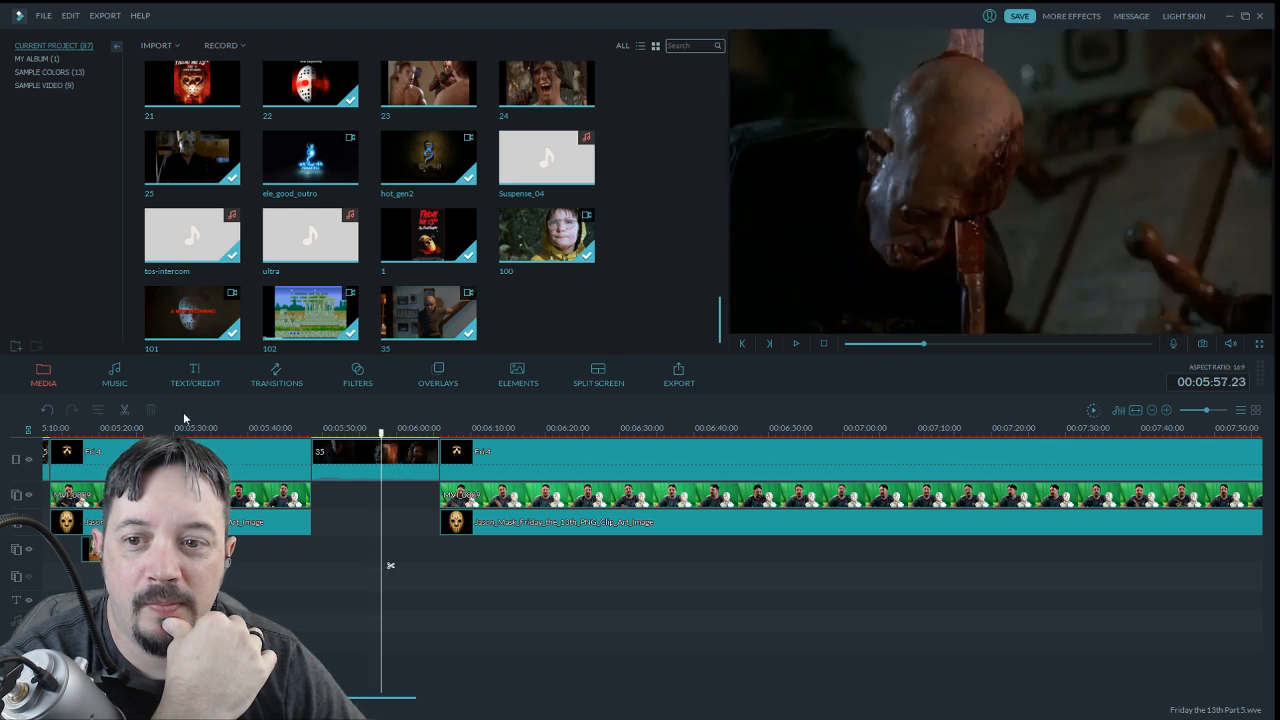
click(403, 454)
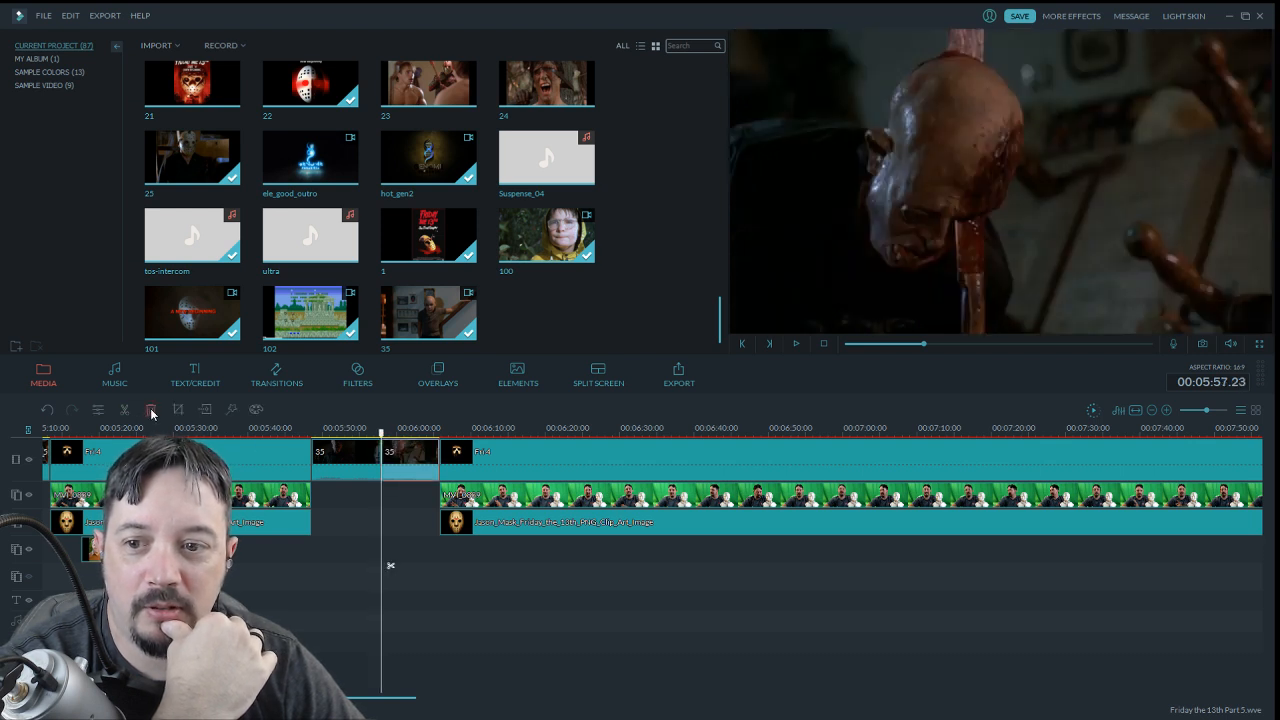
click(151, 410)
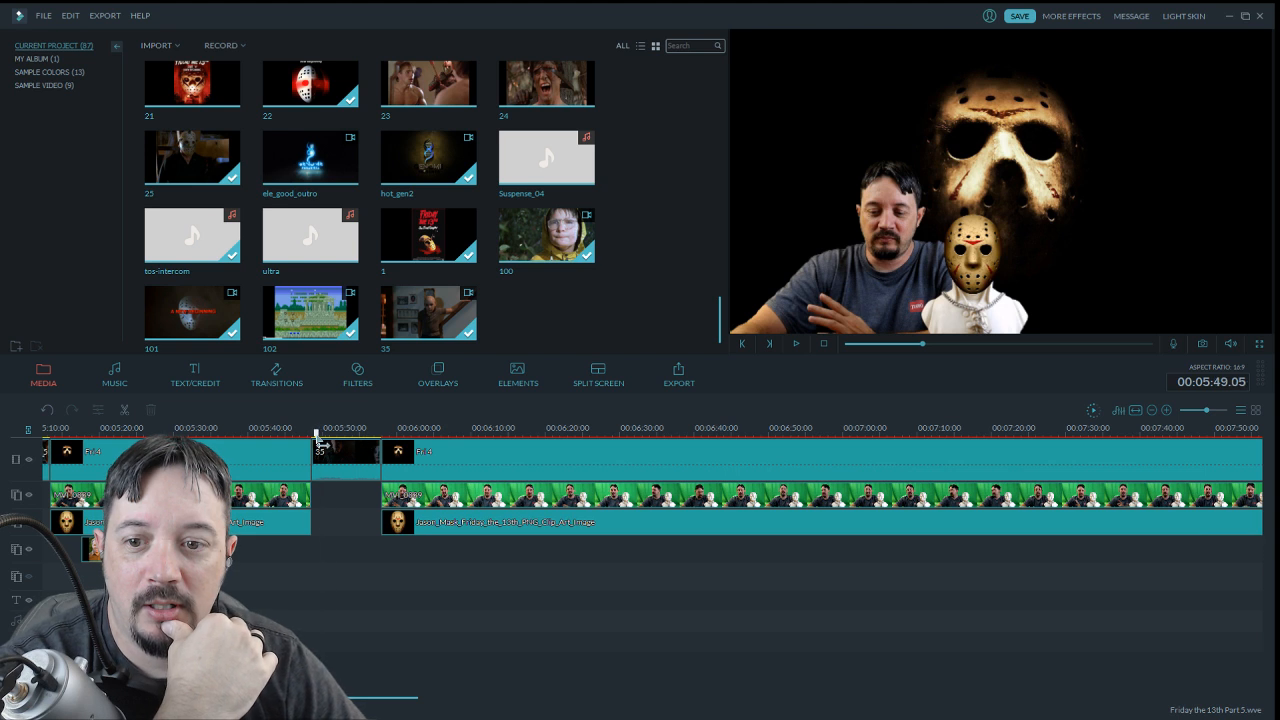
Set clip 35's audio volume to 200 and fade-out to 1.60 s, and play back the insert from 00:05:46.08
key(Left)
key(Left)
key(Left)
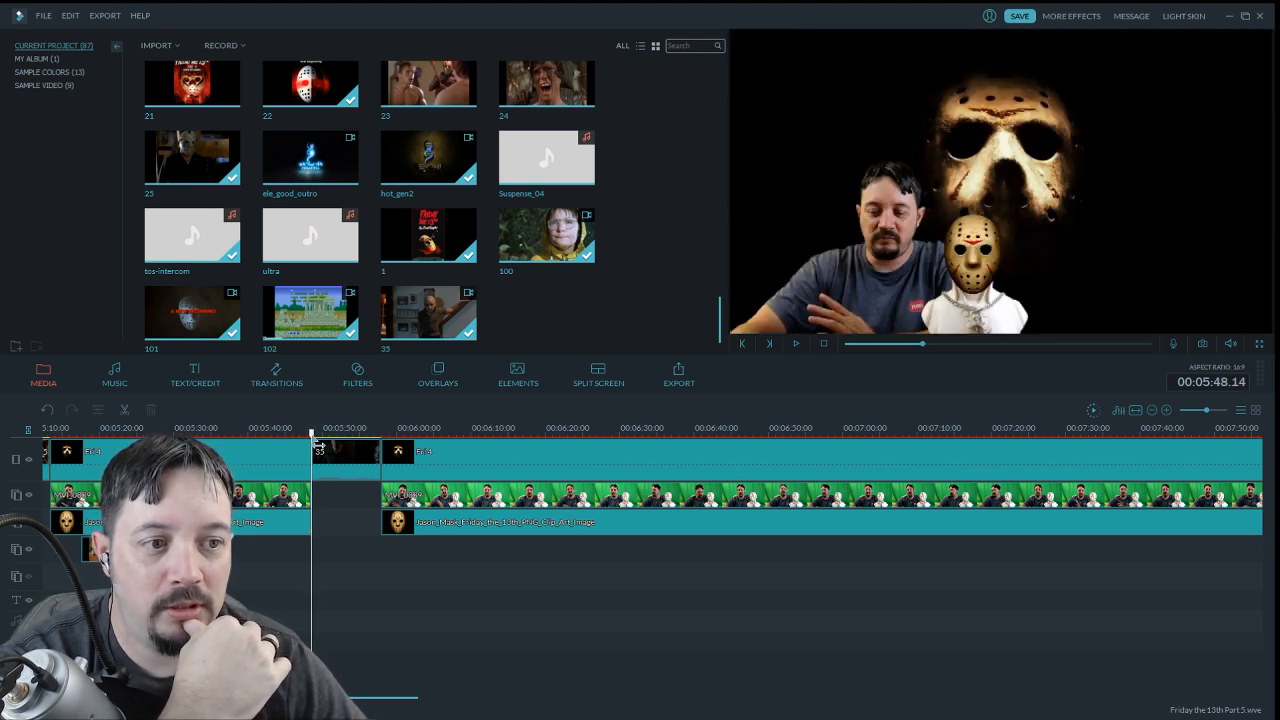
drag(318, 447, 390, 456)
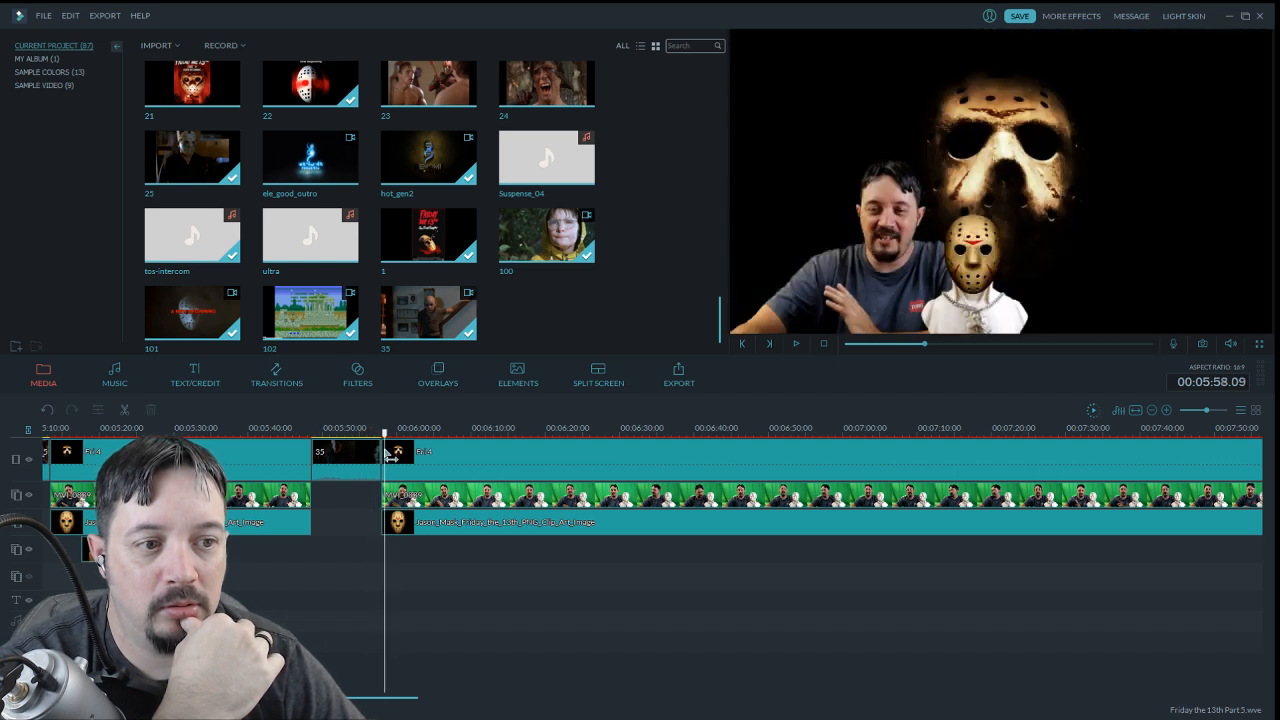
double_click(378, 460)
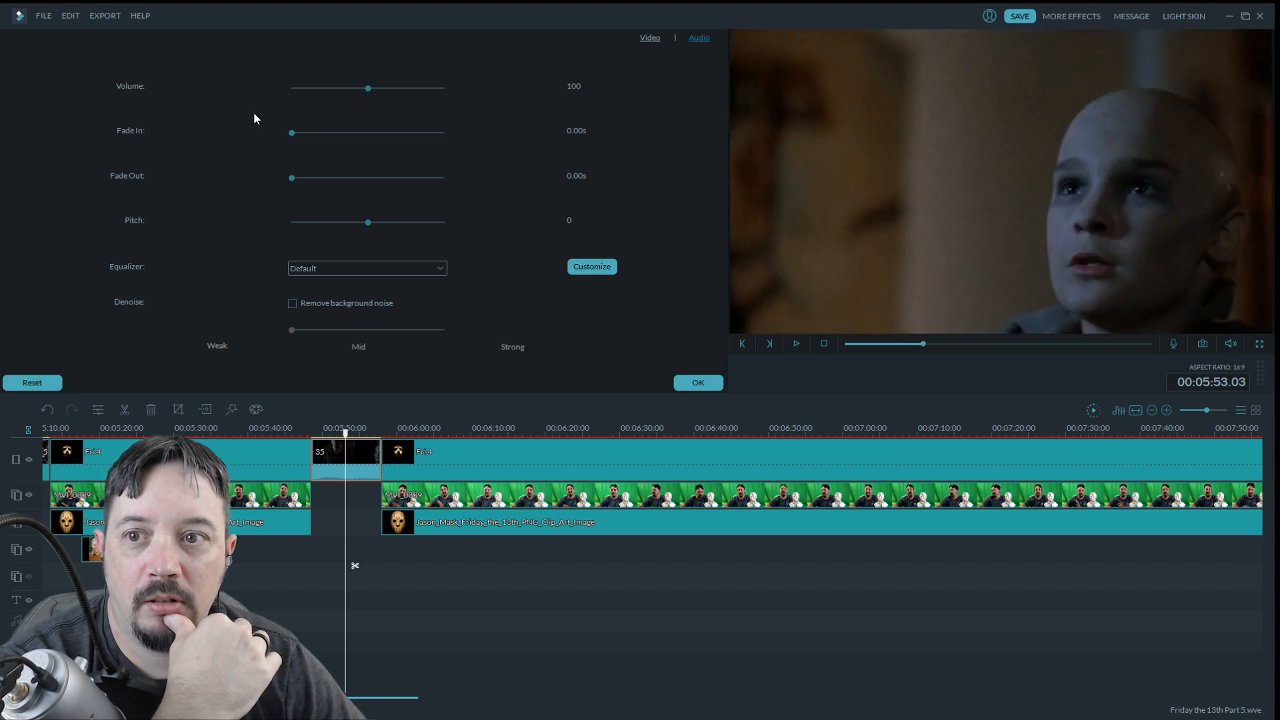
drag(292, 177, 310, 180)
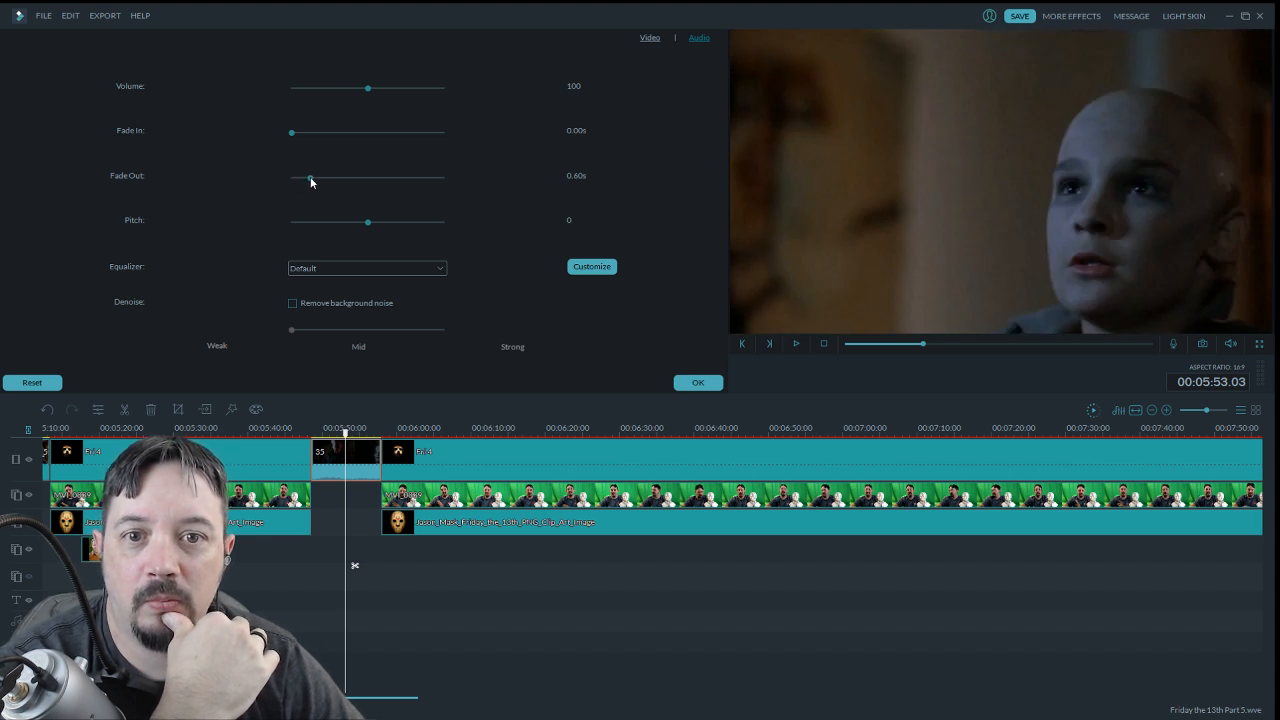
drag(367, 88, 444, 88)
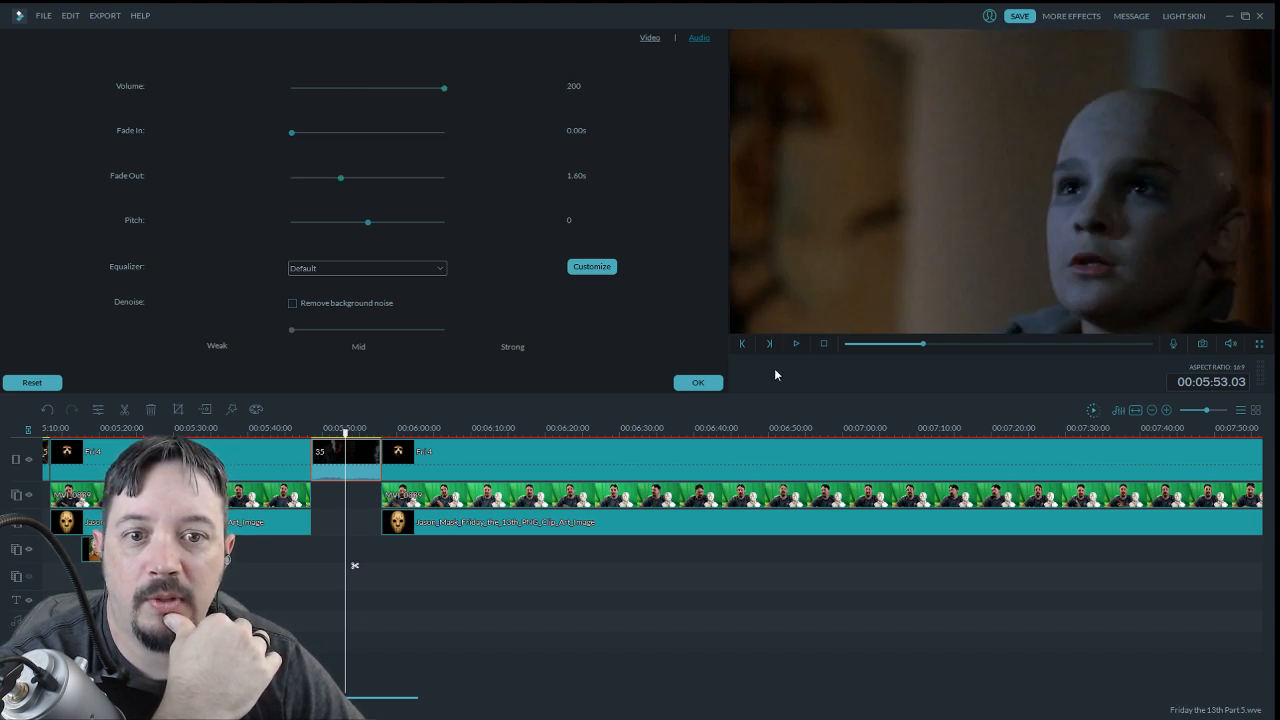
click(698, 382)
click(294, 431)
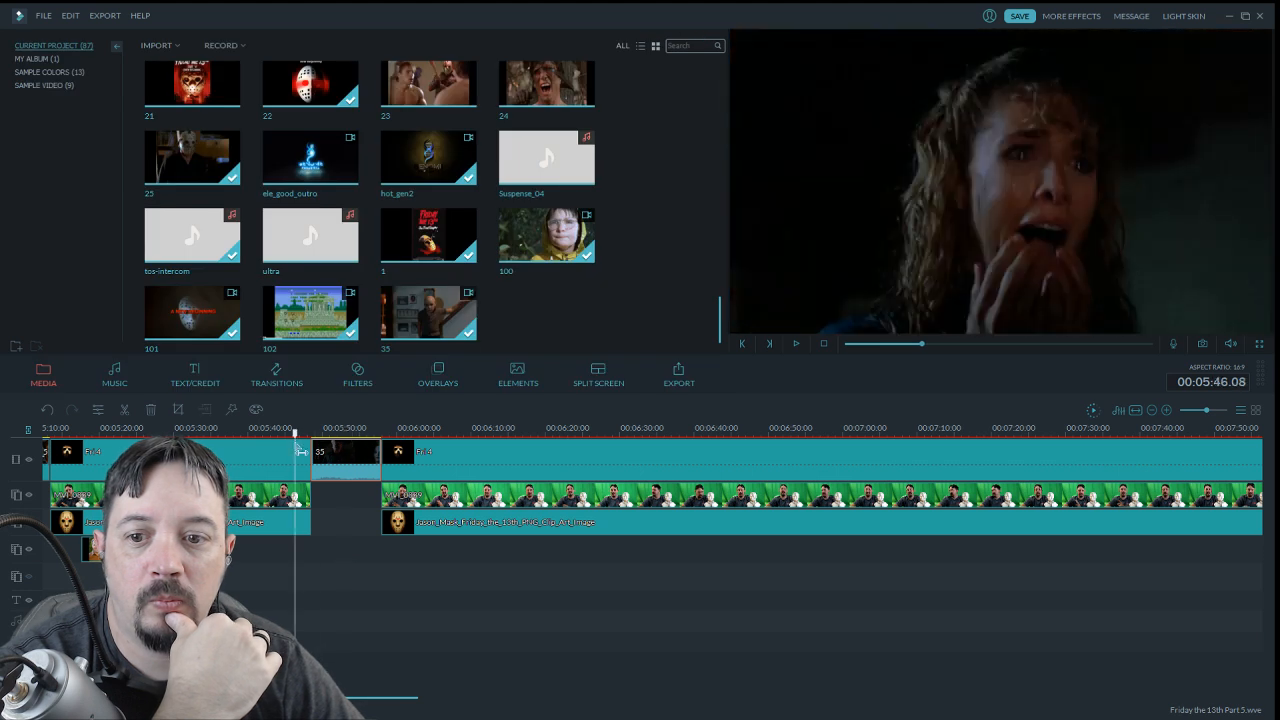
click(796, 345)
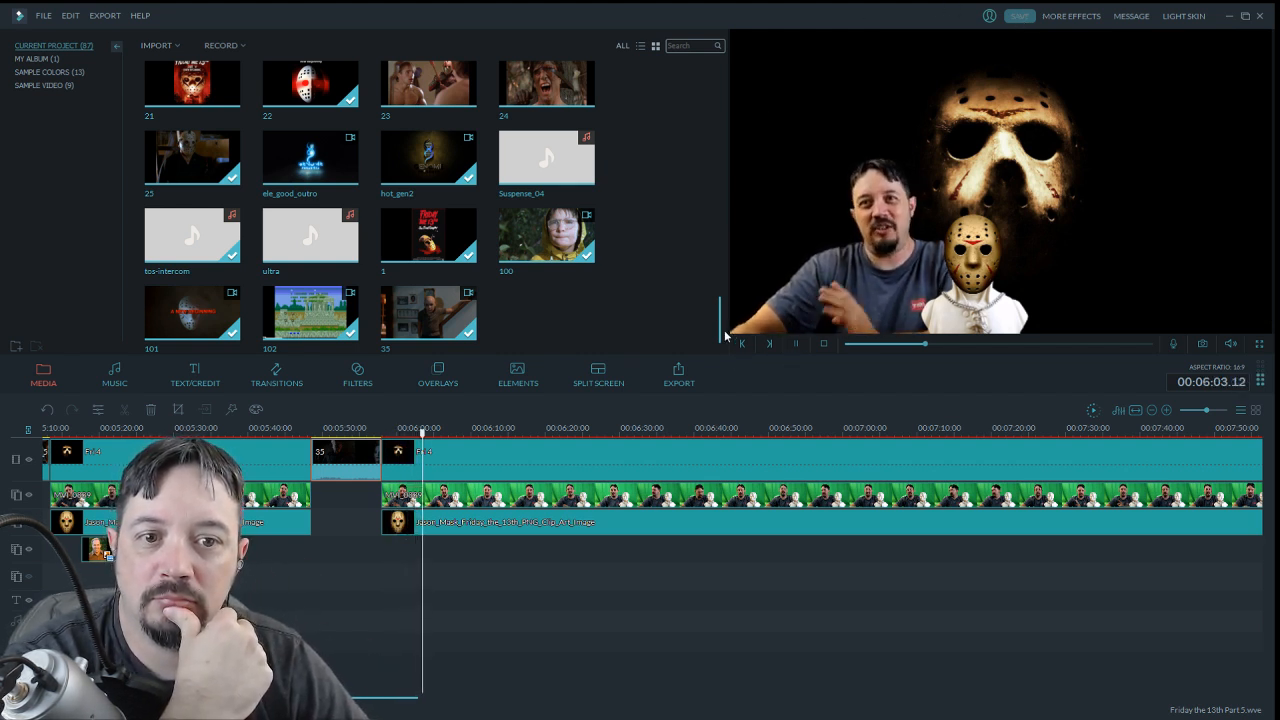
Browse the project media, play the commentary to find the next insertion point, and split all tracks at 00:06:13.23
scroll(720, 318, up, 1)
drag(720, 318, 721, 275)
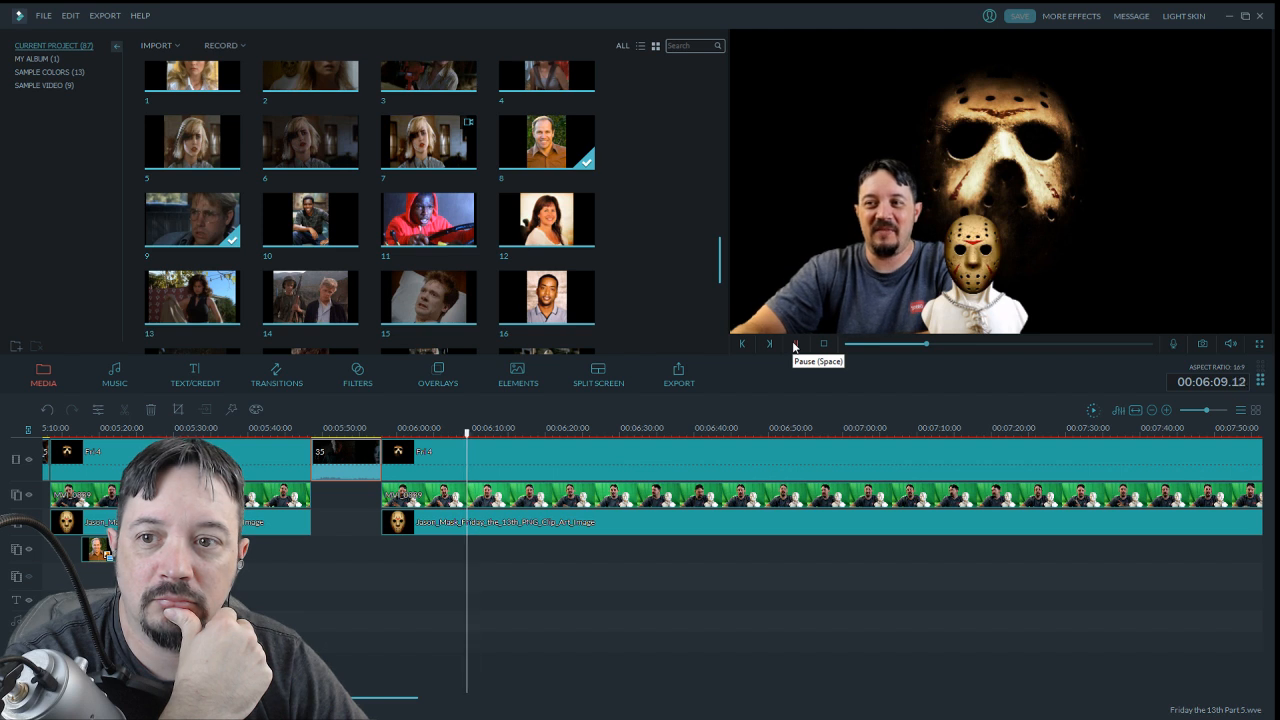
drag(719, 270, 719, 220)
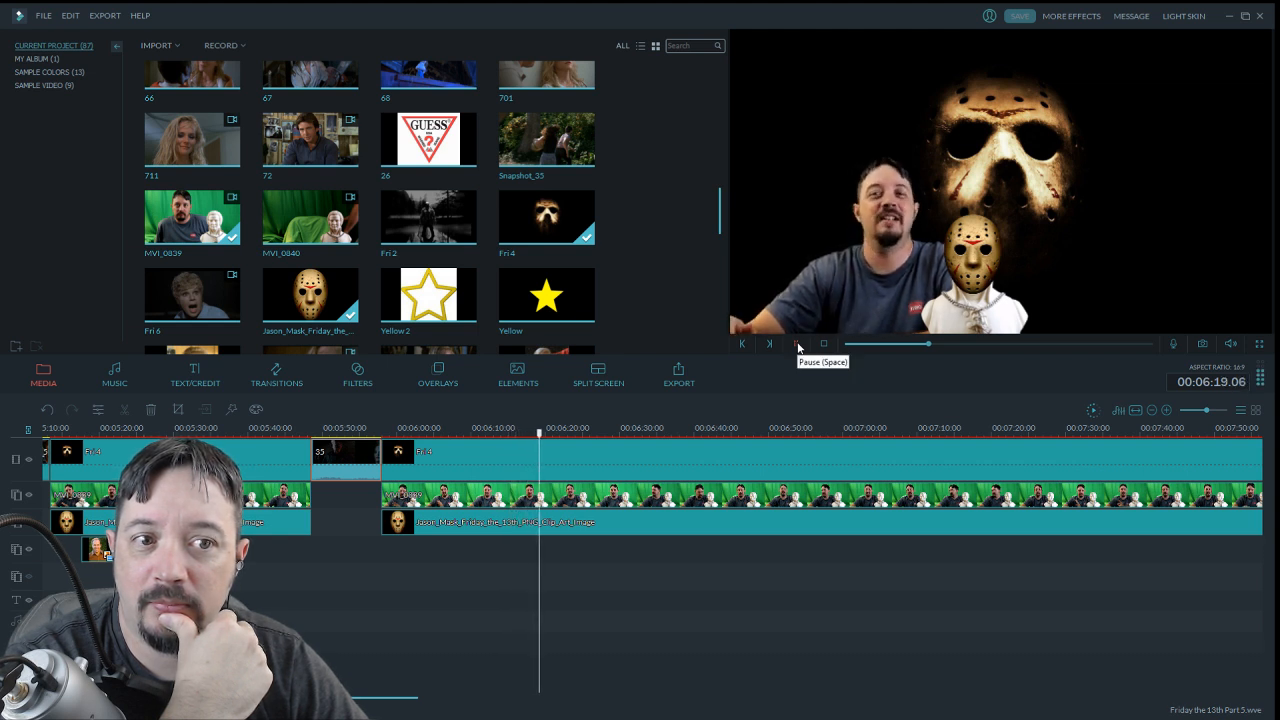
click(496, 429)
click(796, 343)
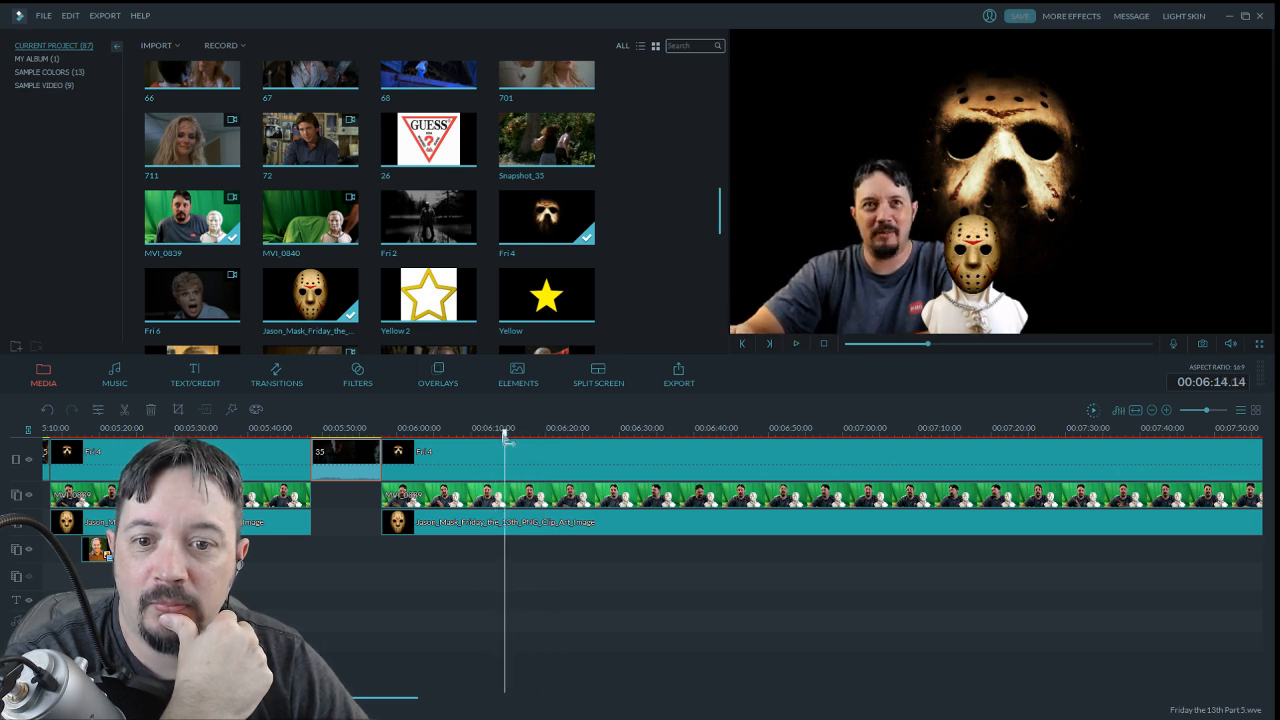
drag(505, 432, 468, 432)
click(796, 343)
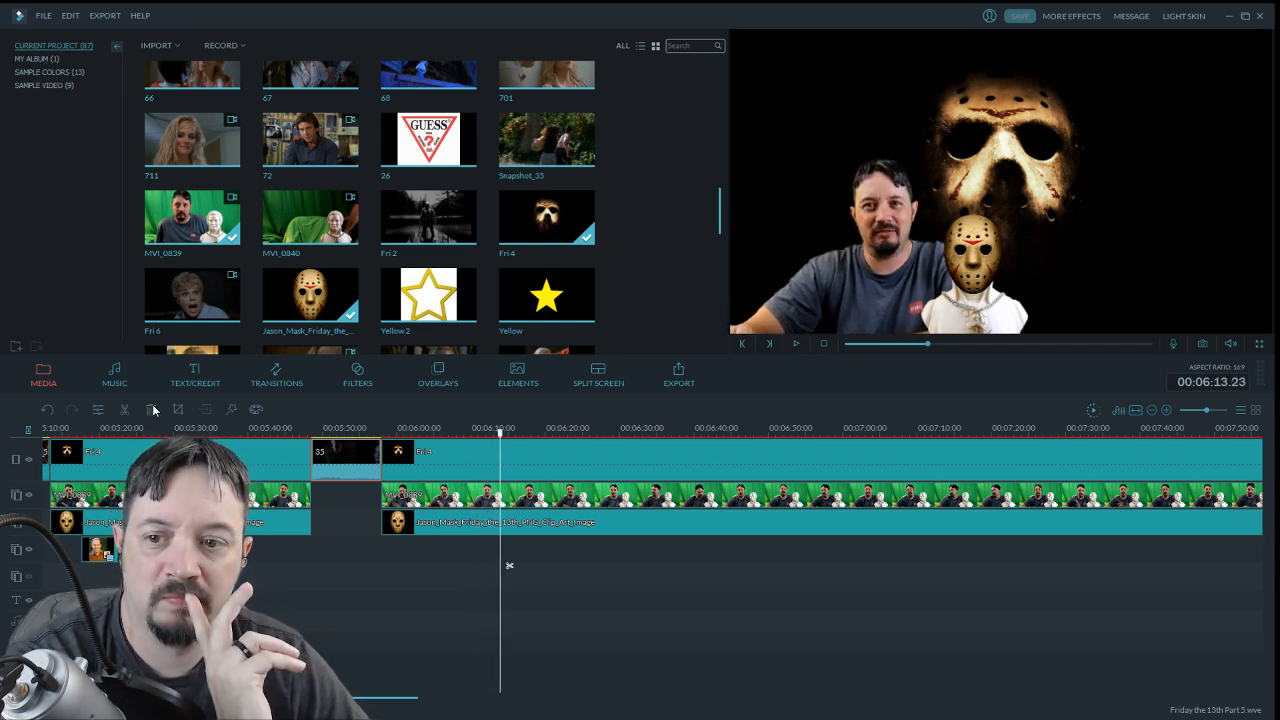
click(125, 412)
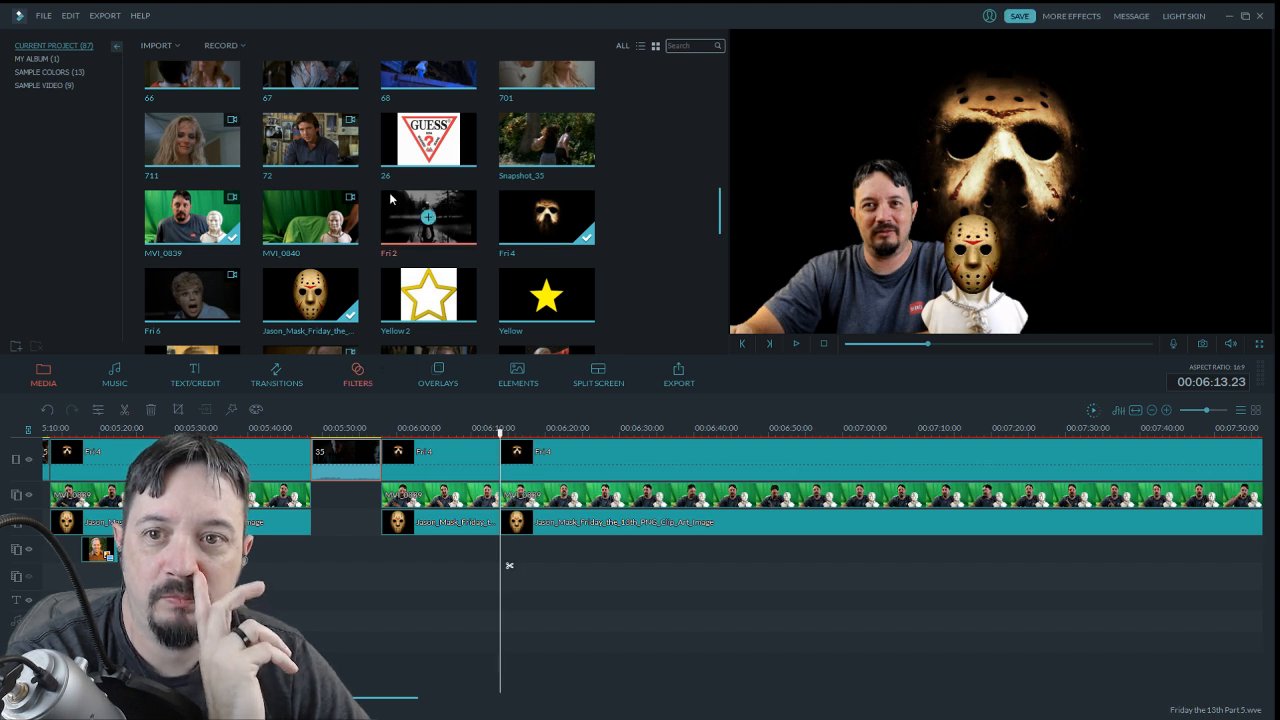
Insert clip 72 on the main video track at the 00:06:13.23 cut and play it to find its end
click(506, 466)
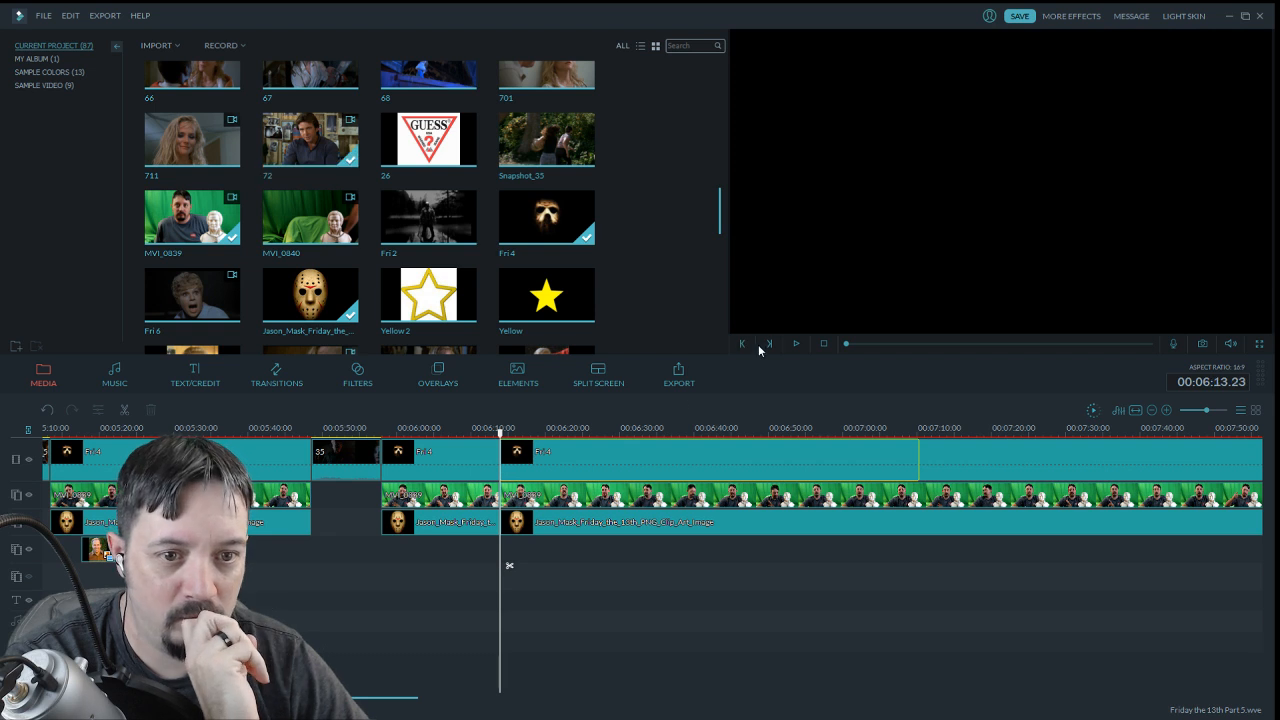
key(ctrl+z)
click(796, 343)
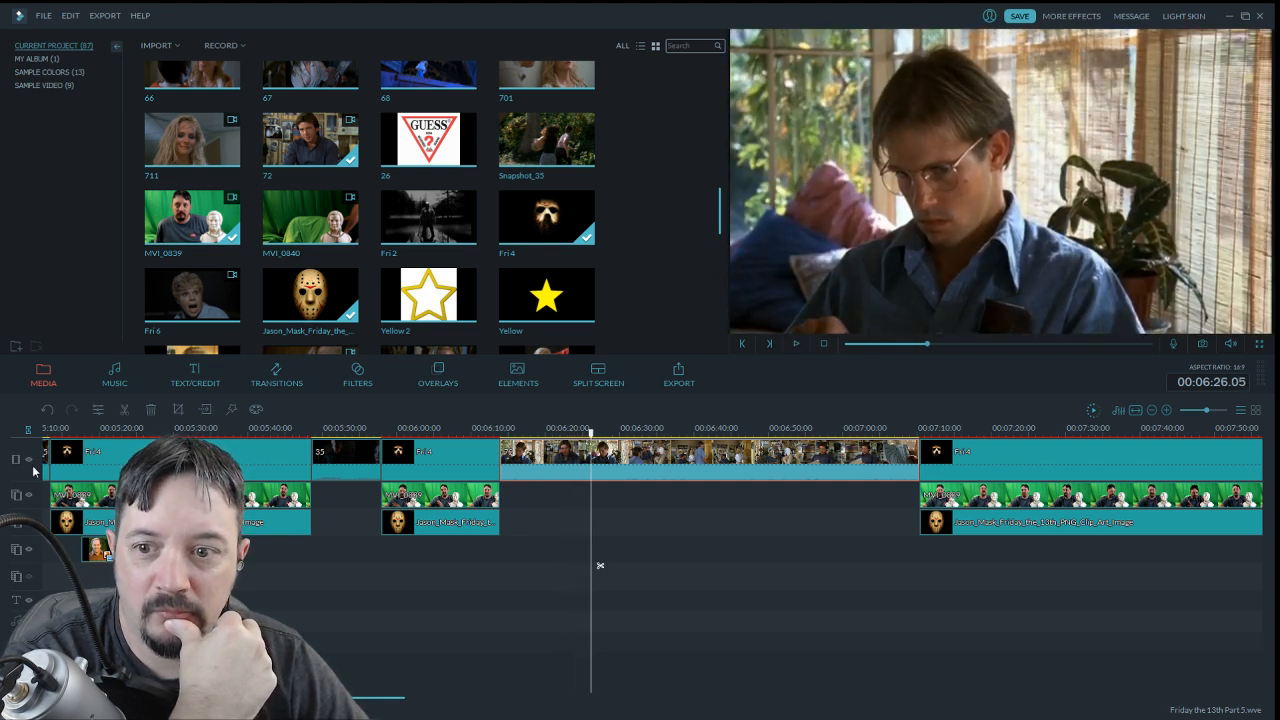
Split clip 72 at 00:06:26.05, delete the part after the cut, and set the remaining part's audio volume to 200
click(126, 411)
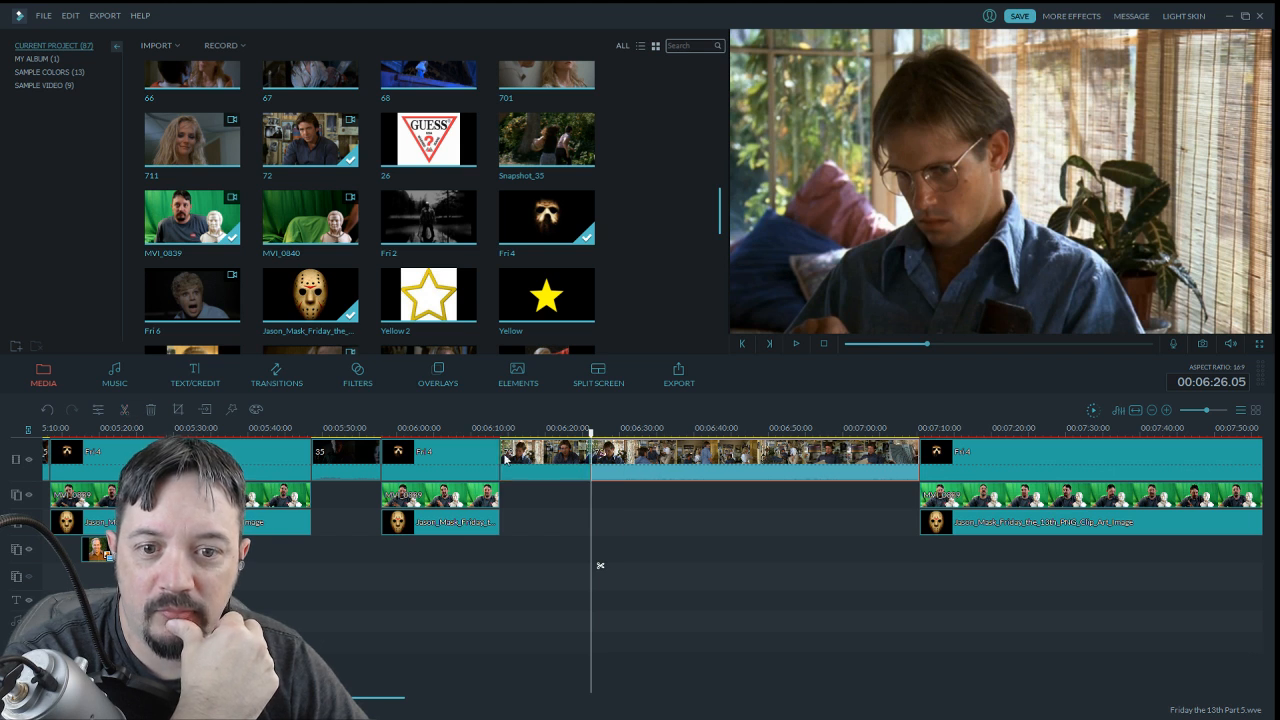
click(659, 469)
key(Delete)
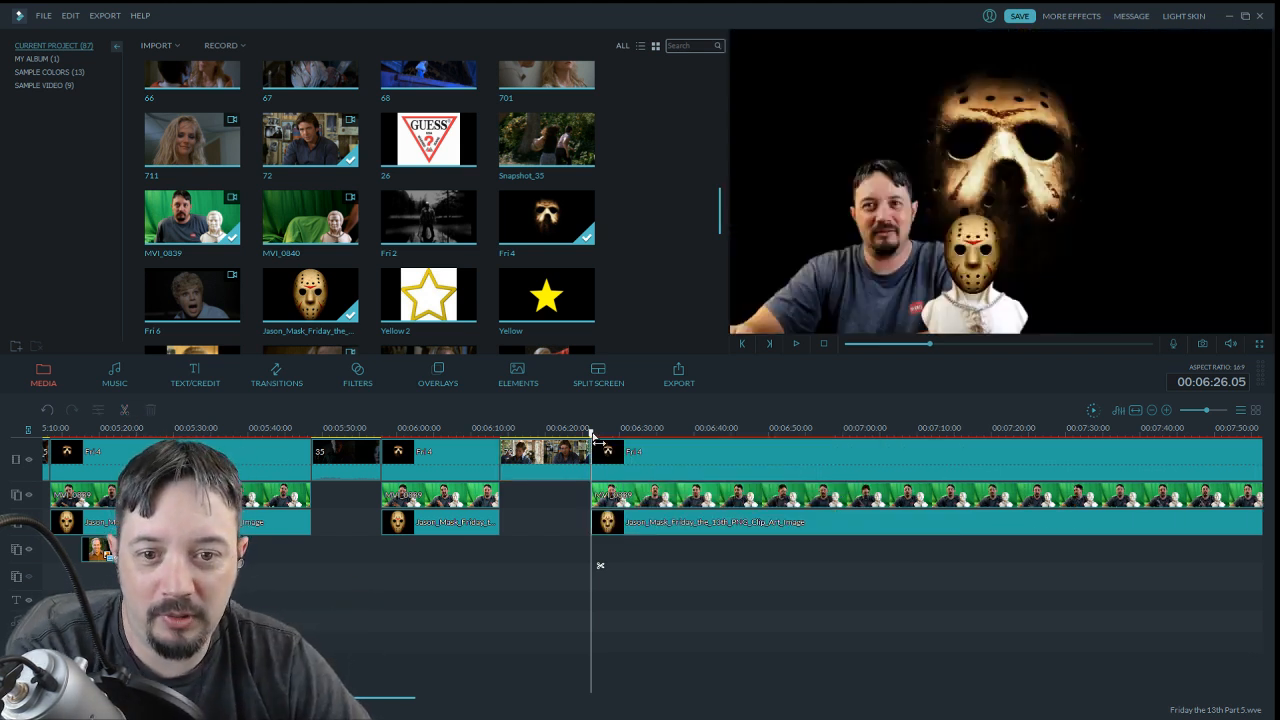
double_click(545, 455)
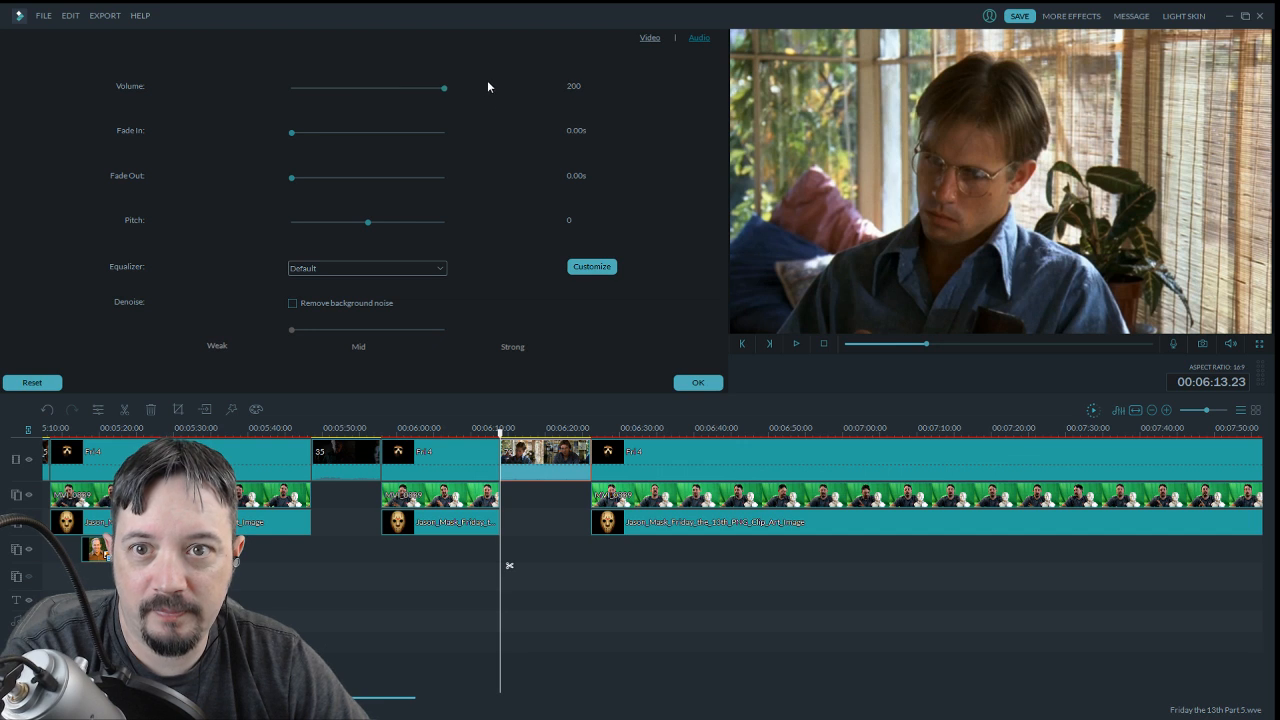
click(697, 382)
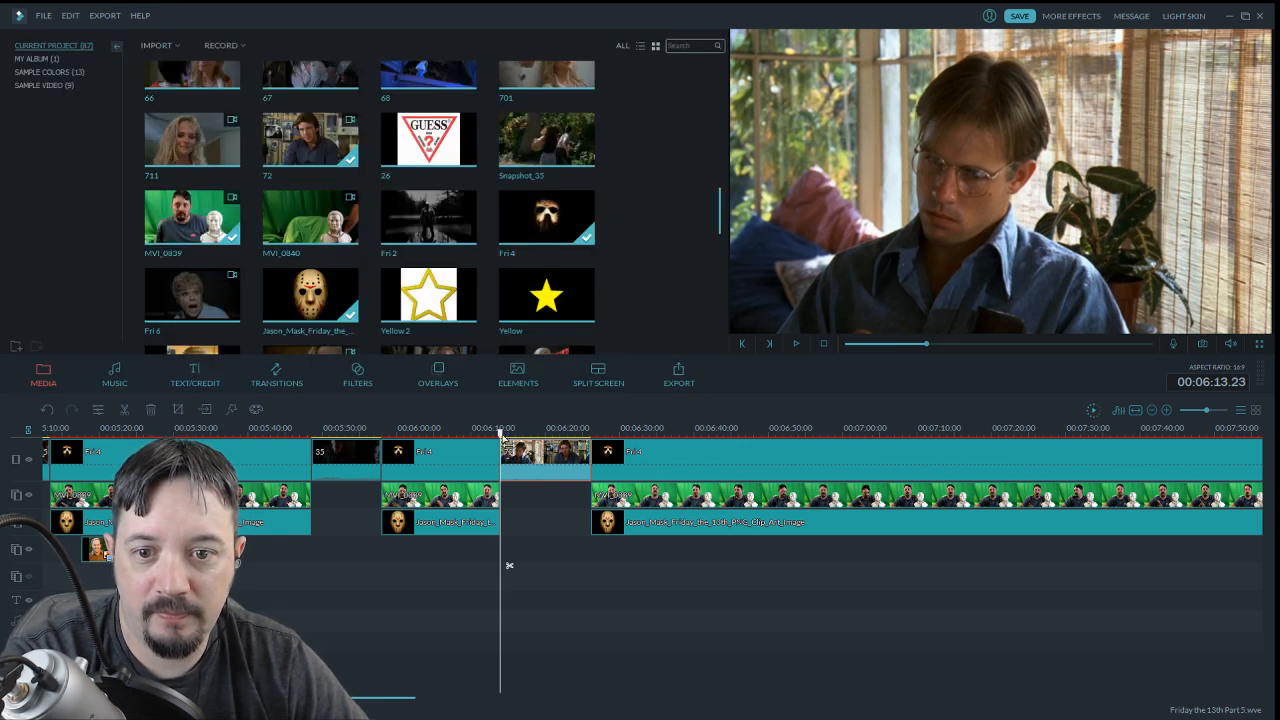
Play clip 72 from its start at 00:06:13.23, split it at 00:06:15.04, and delete the part before the cut
drag(500, 433, 500, 433)
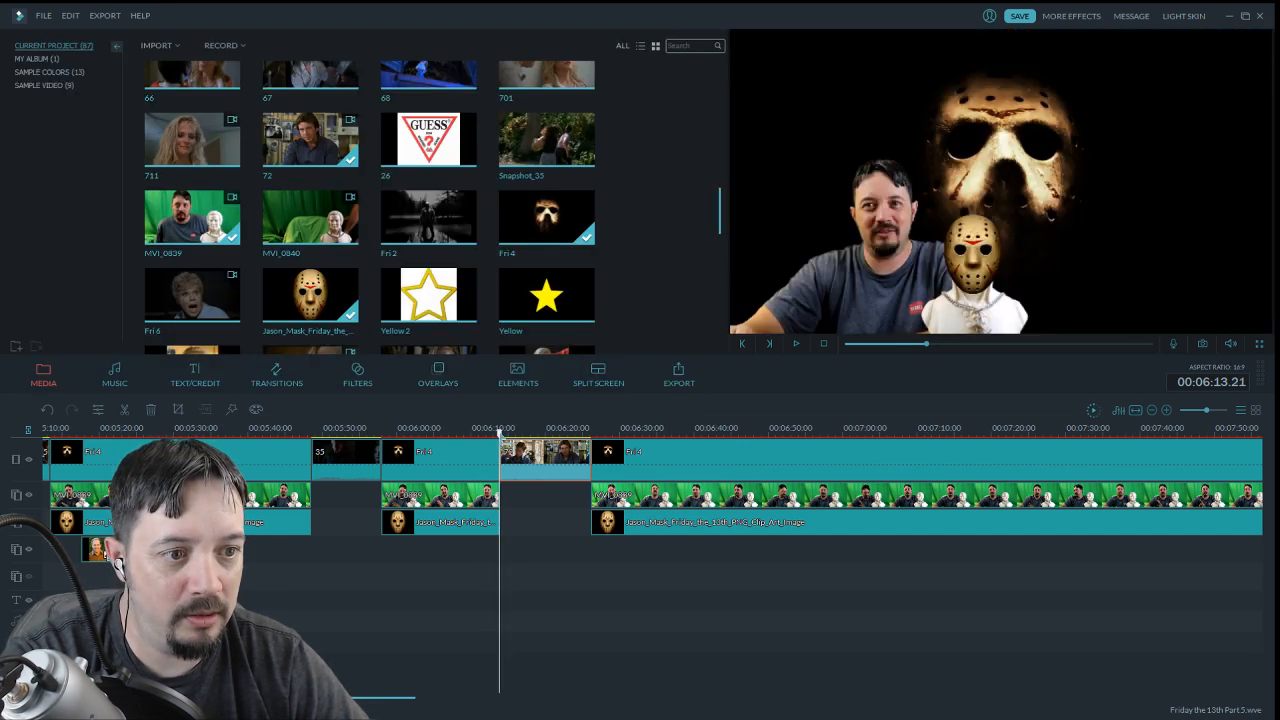
mouse_move(500, 433)
mouse_down()
mouse_move(574, 431)
mouse_move(500, 433)
mouse_up()
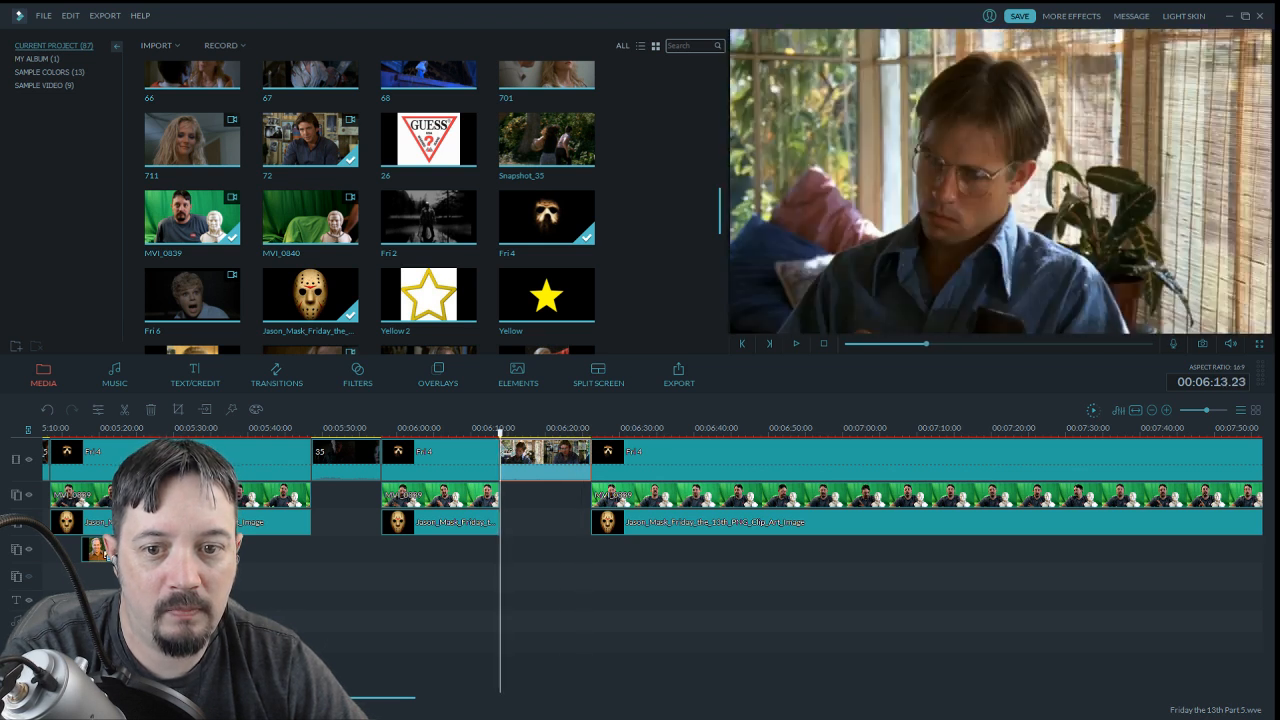
click(797, 344)
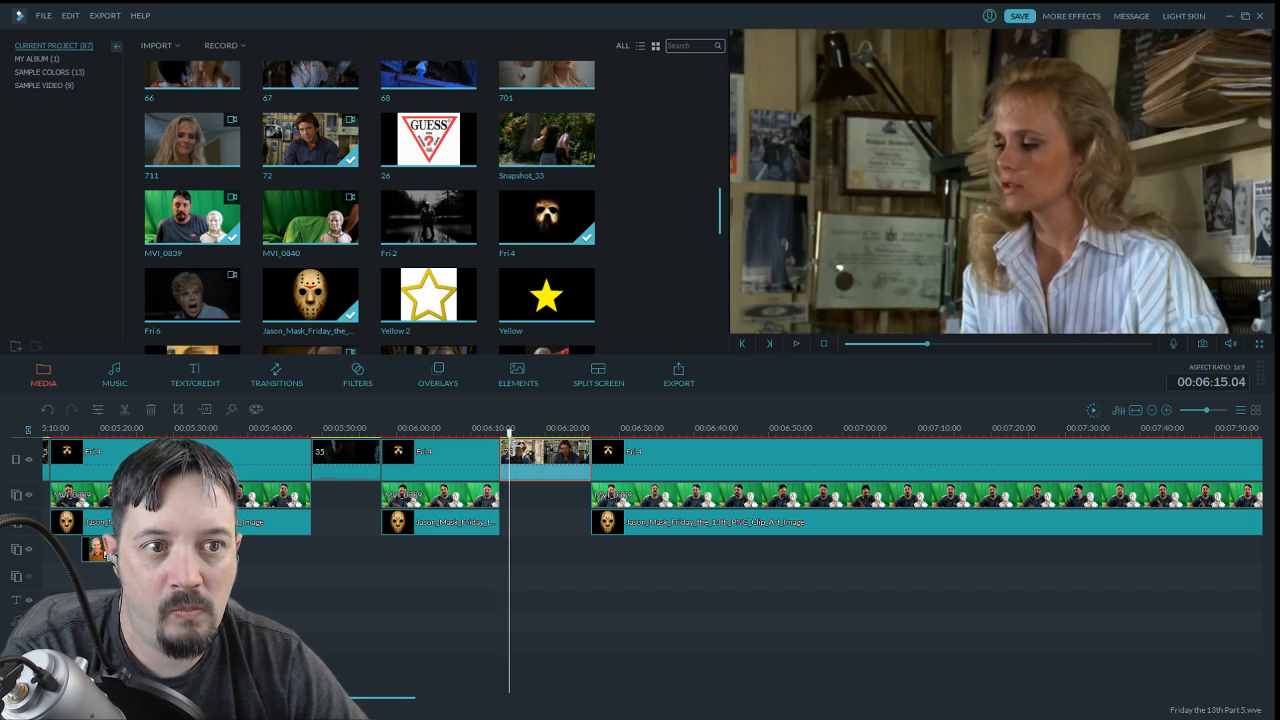
click(124, 410)
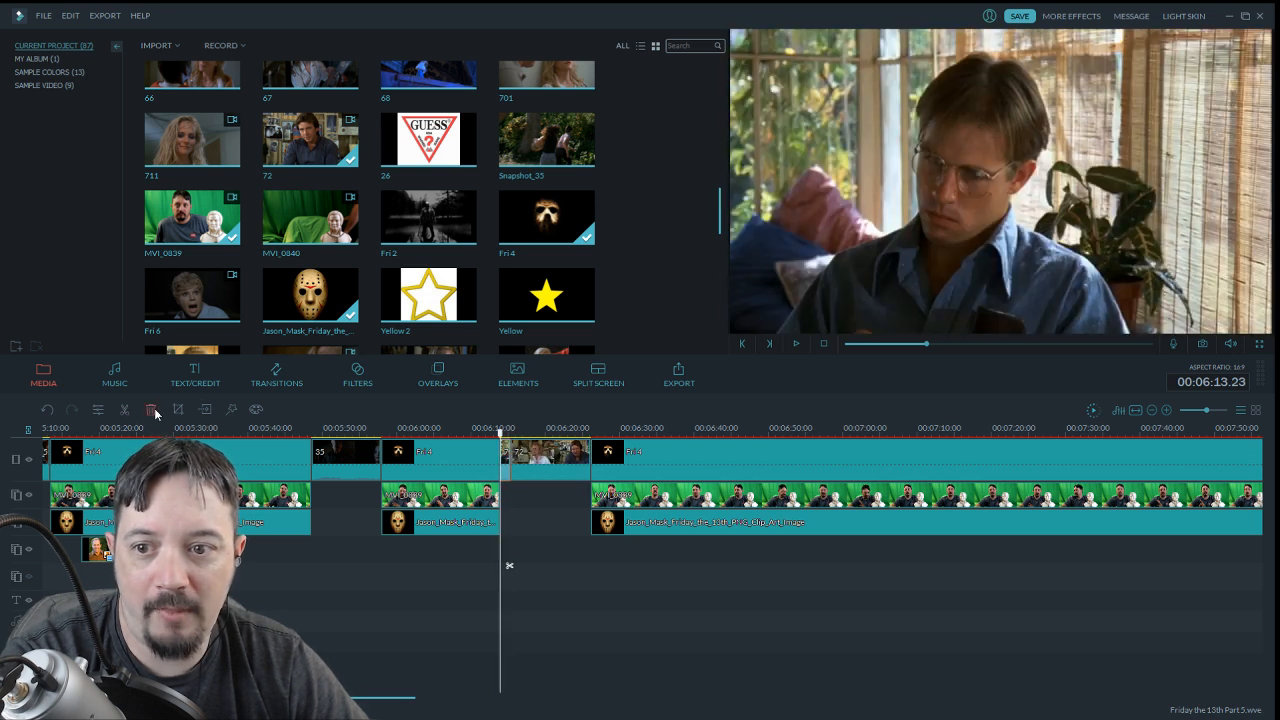
click(151, 410)
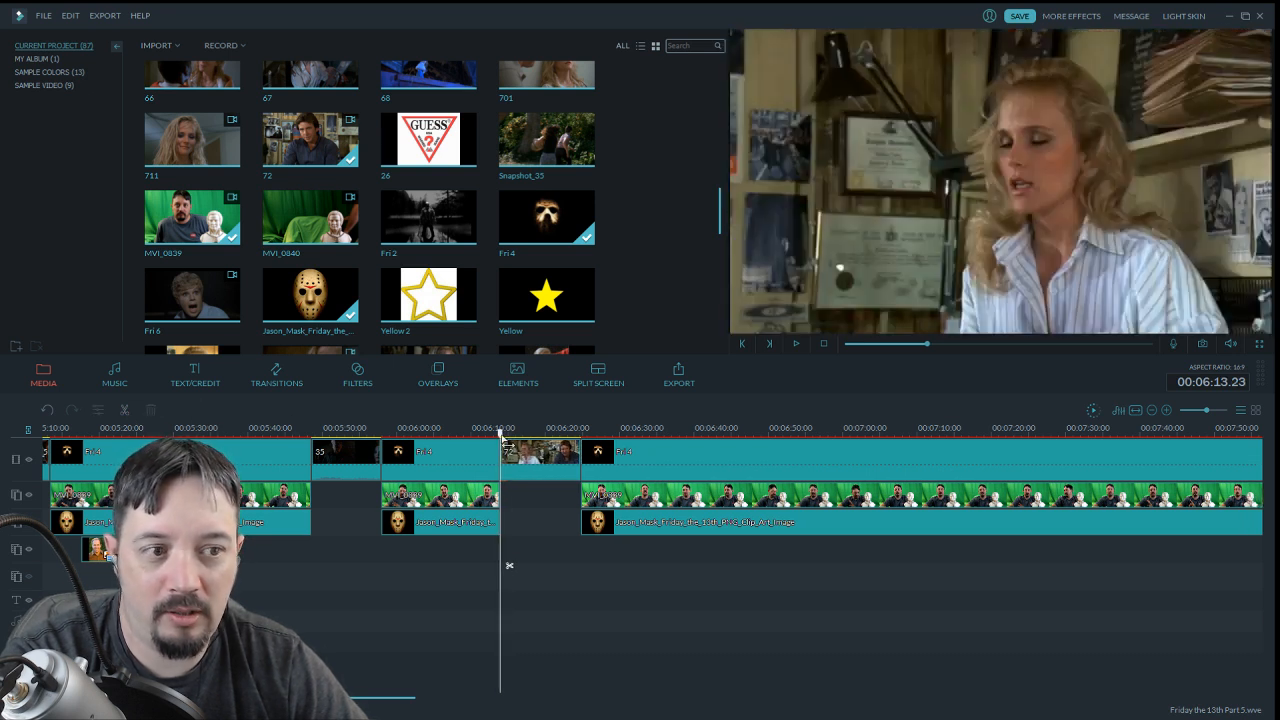
Split clip 72 at 00:06:23.16, delete the part after the cut, and play back the trimmed insert
drag(503, 440, 578, 456)
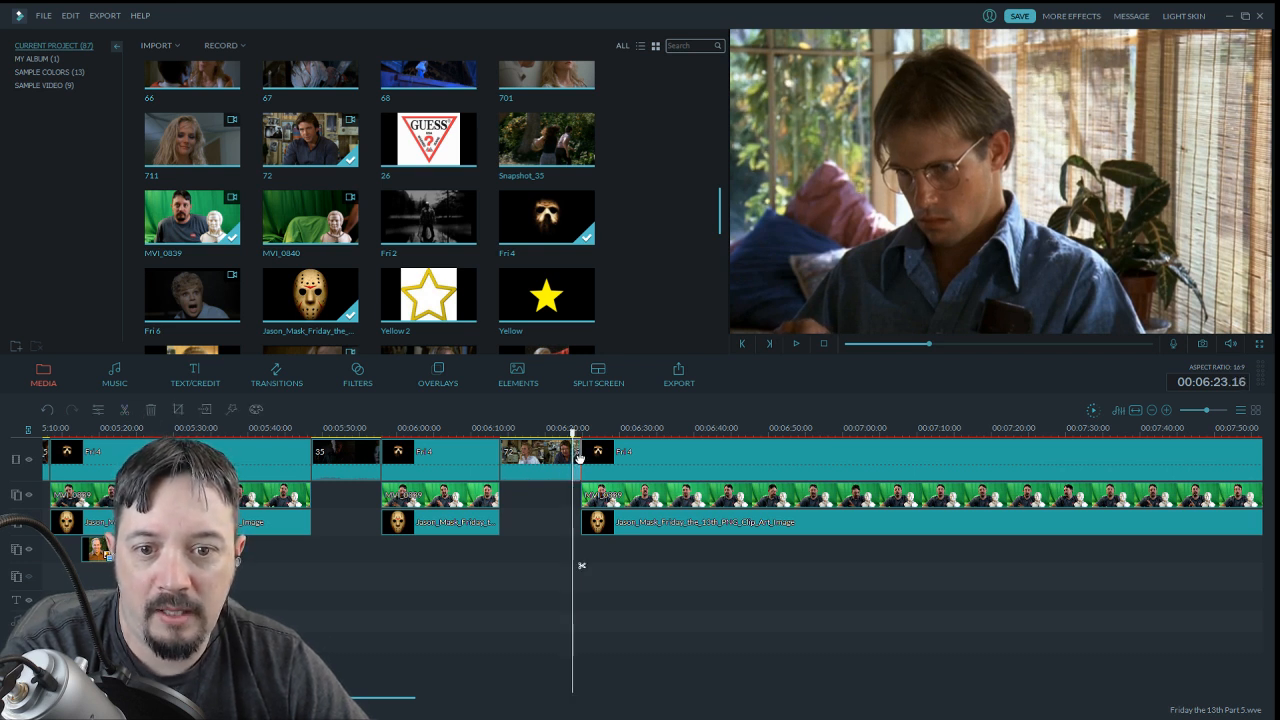
click(152, 411)
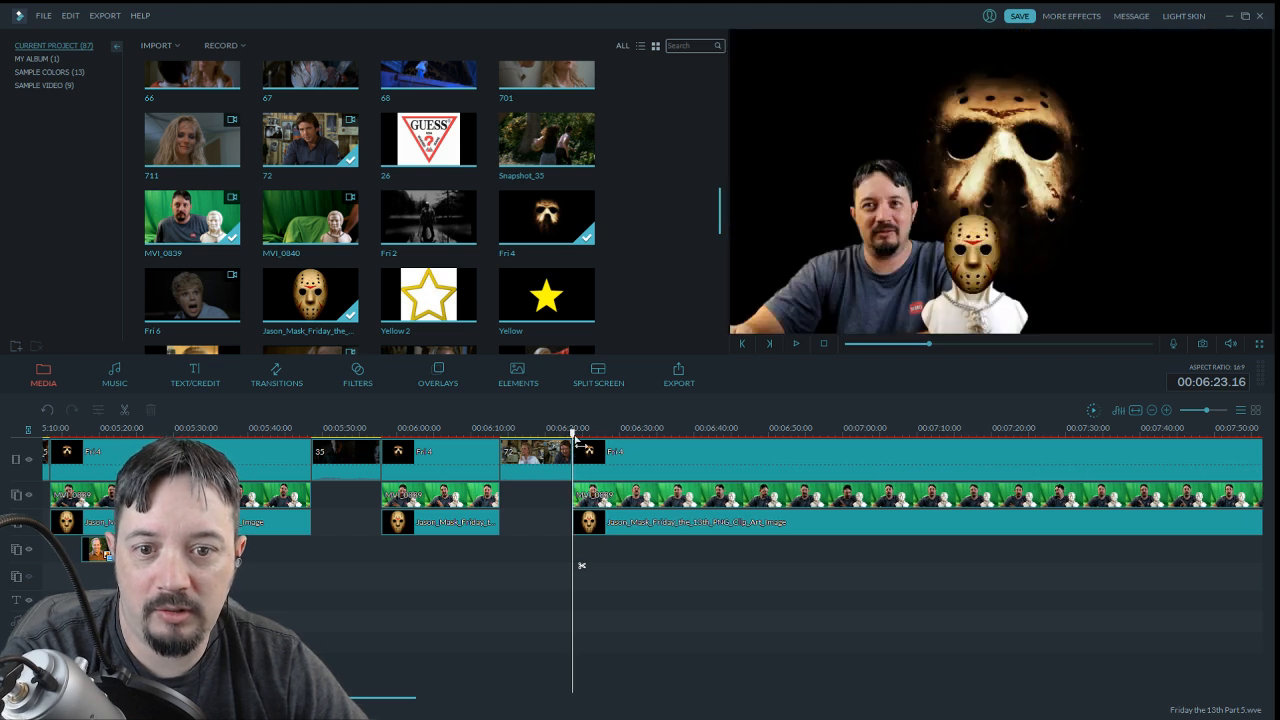
drag(577, 434, 495, 434)
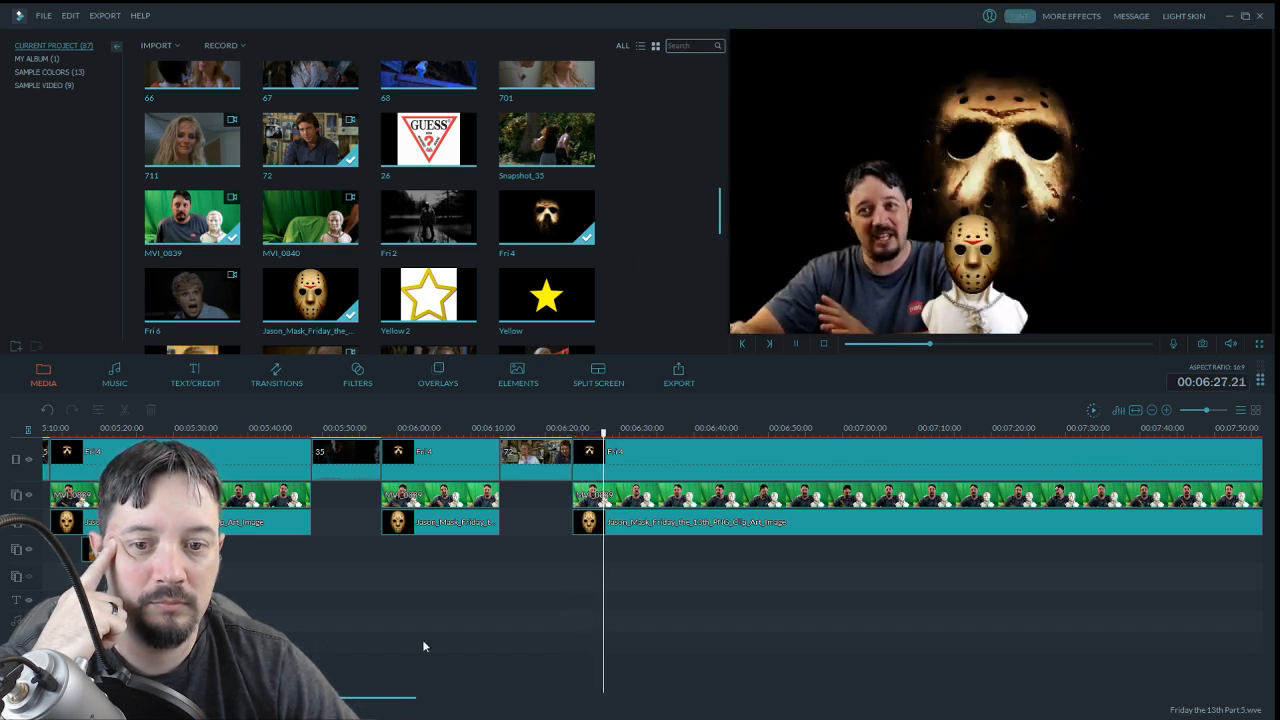
Set clip 72's audio fade-out to 1.12 s and replay its transition into the commentary from 00:06:23.01
double_click(540, 462)
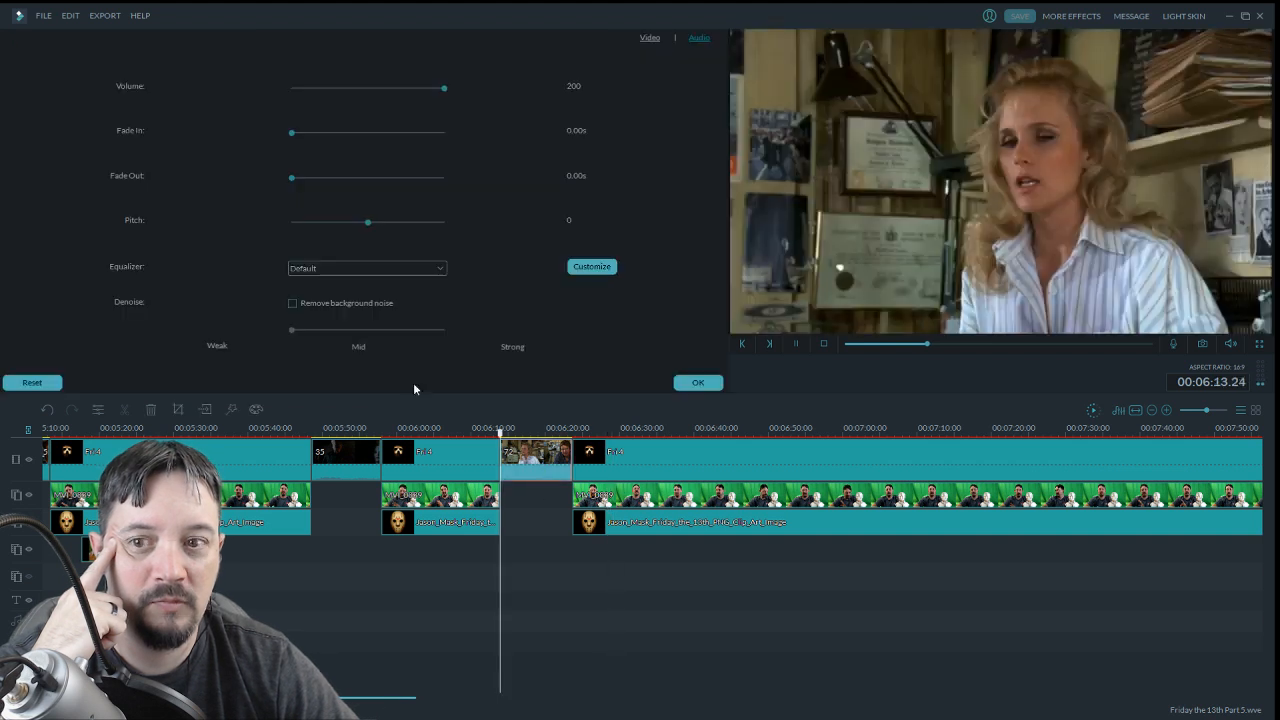
drag(291, 178, 342, 180)
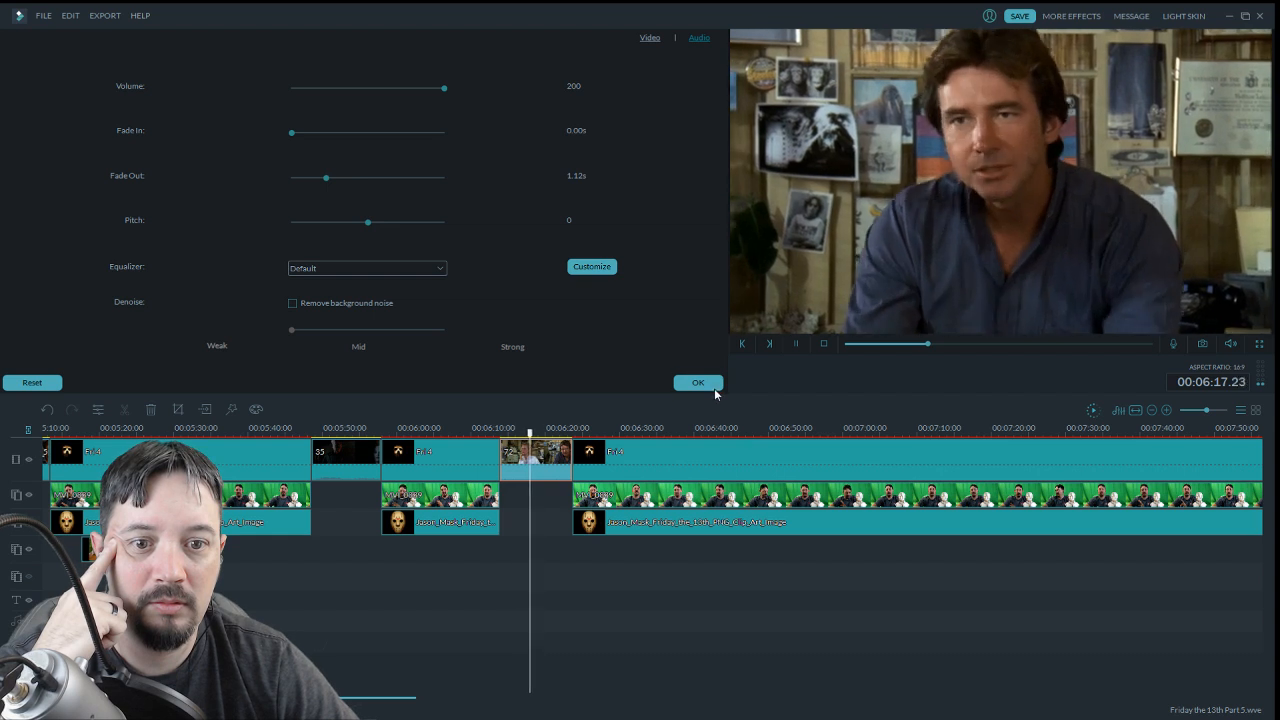
click(698, 382)
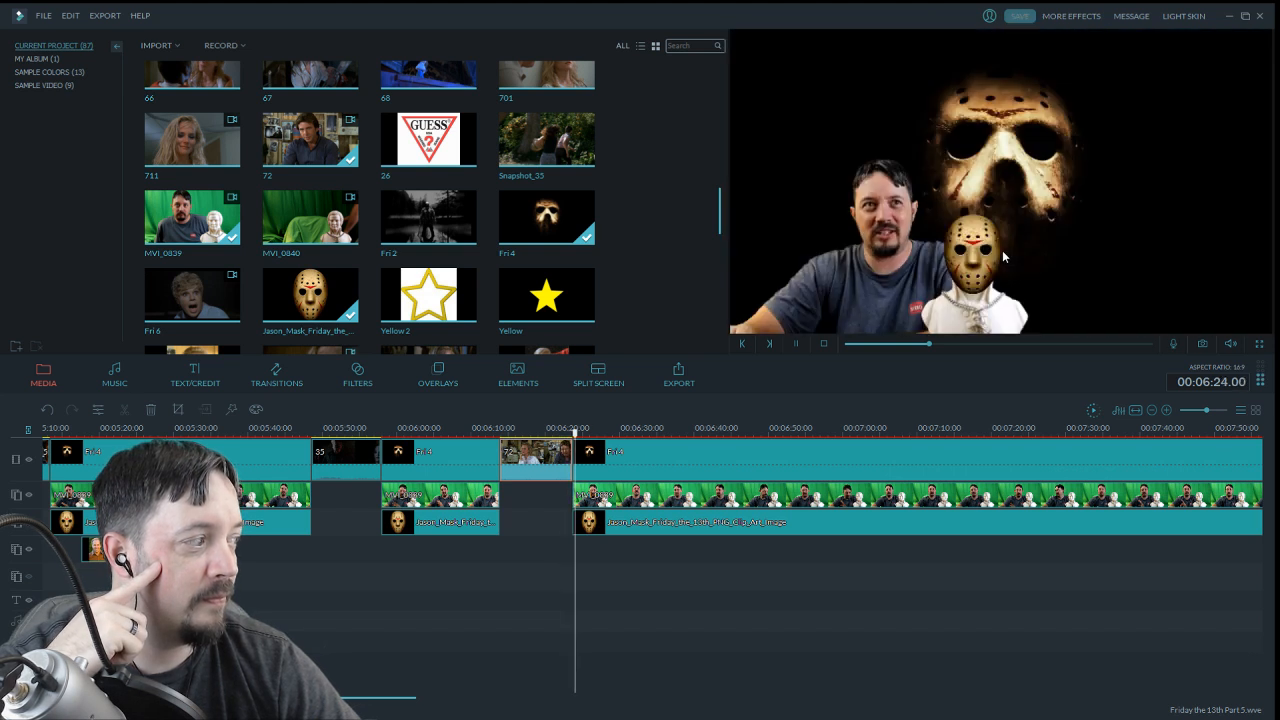
click(794, 345)
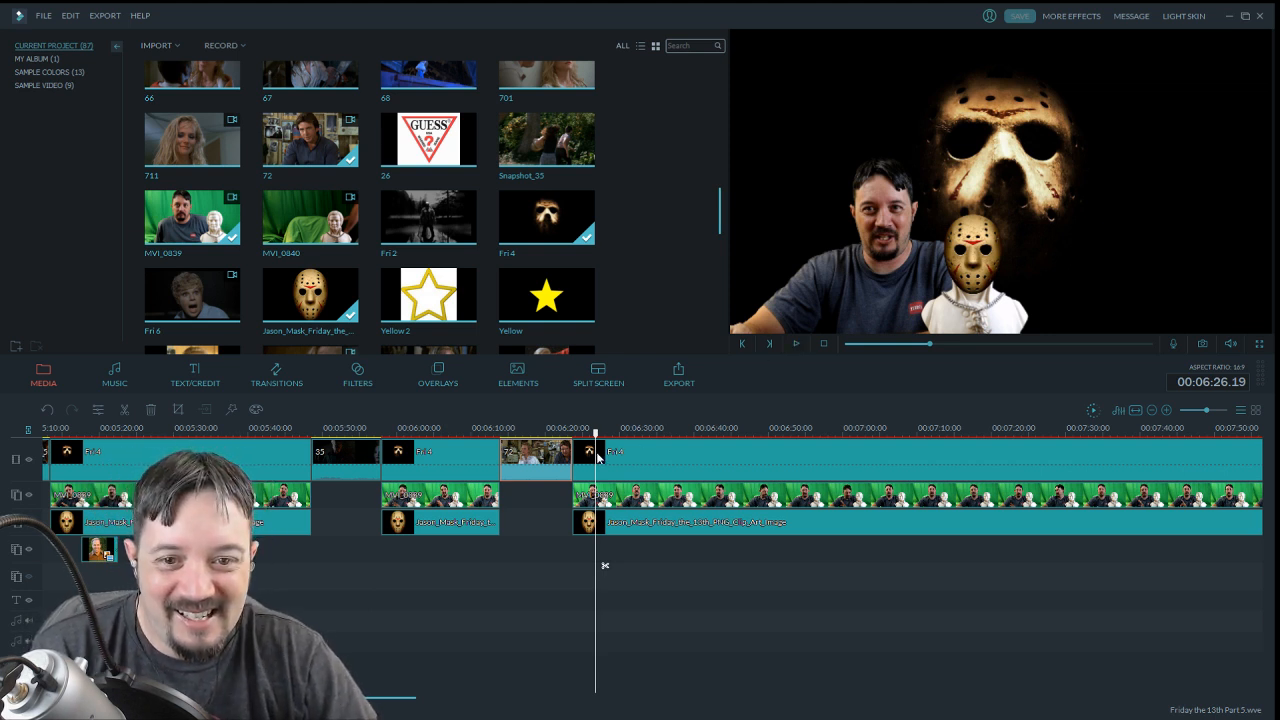
drag(598, 437, 568, 437)
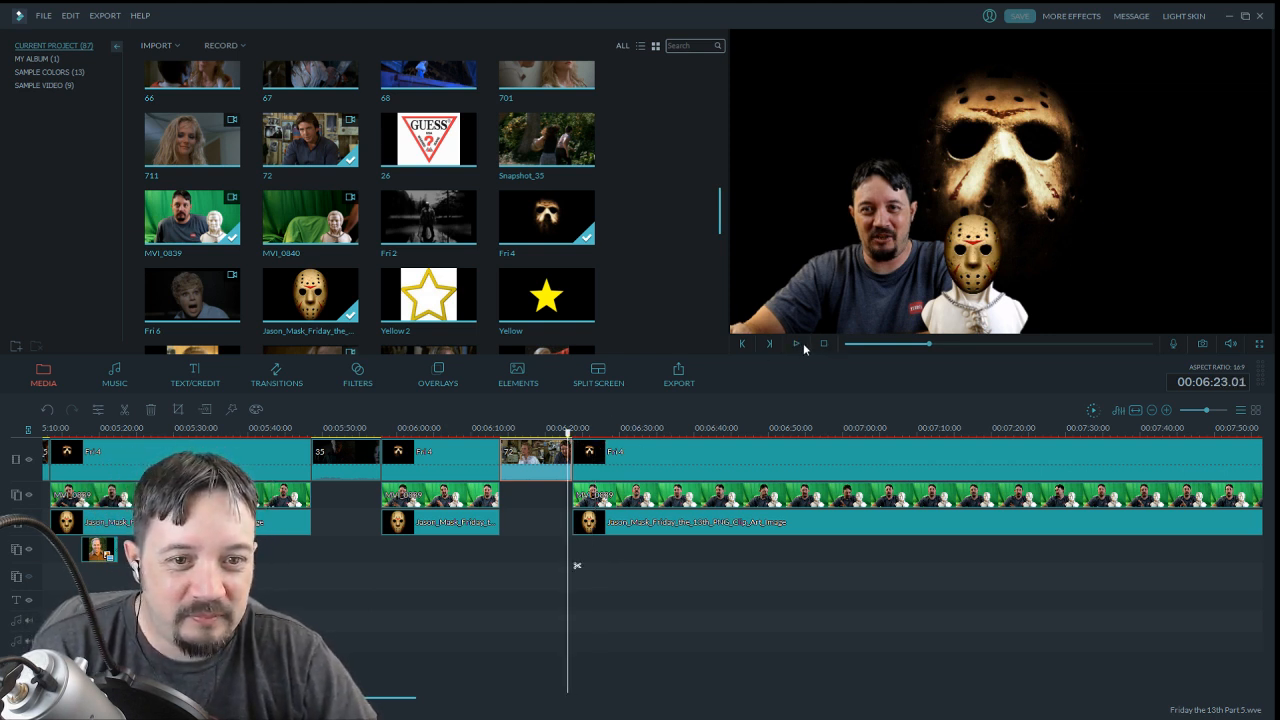
click(797, 345)
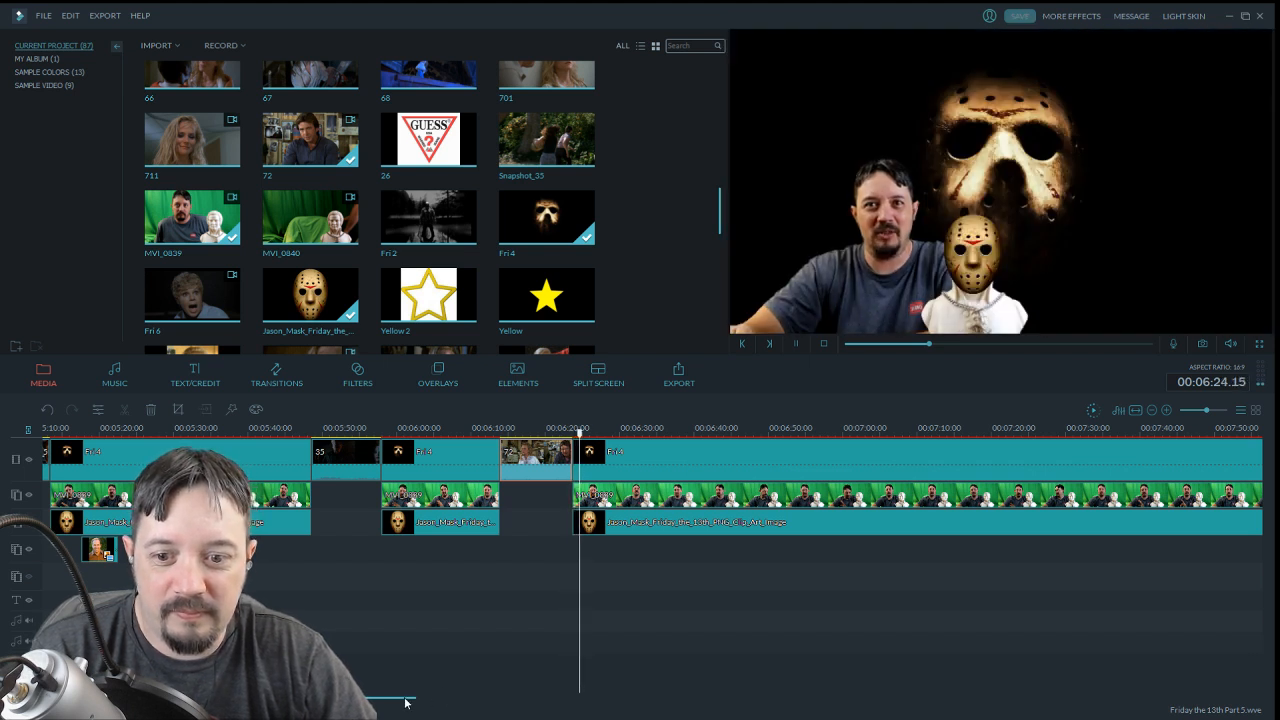
Play the commentary to about 00:06:40, and preview source clip 72 from 00:00:19.04 to 00:00:32.14
drag(405, 703, 455, 703)
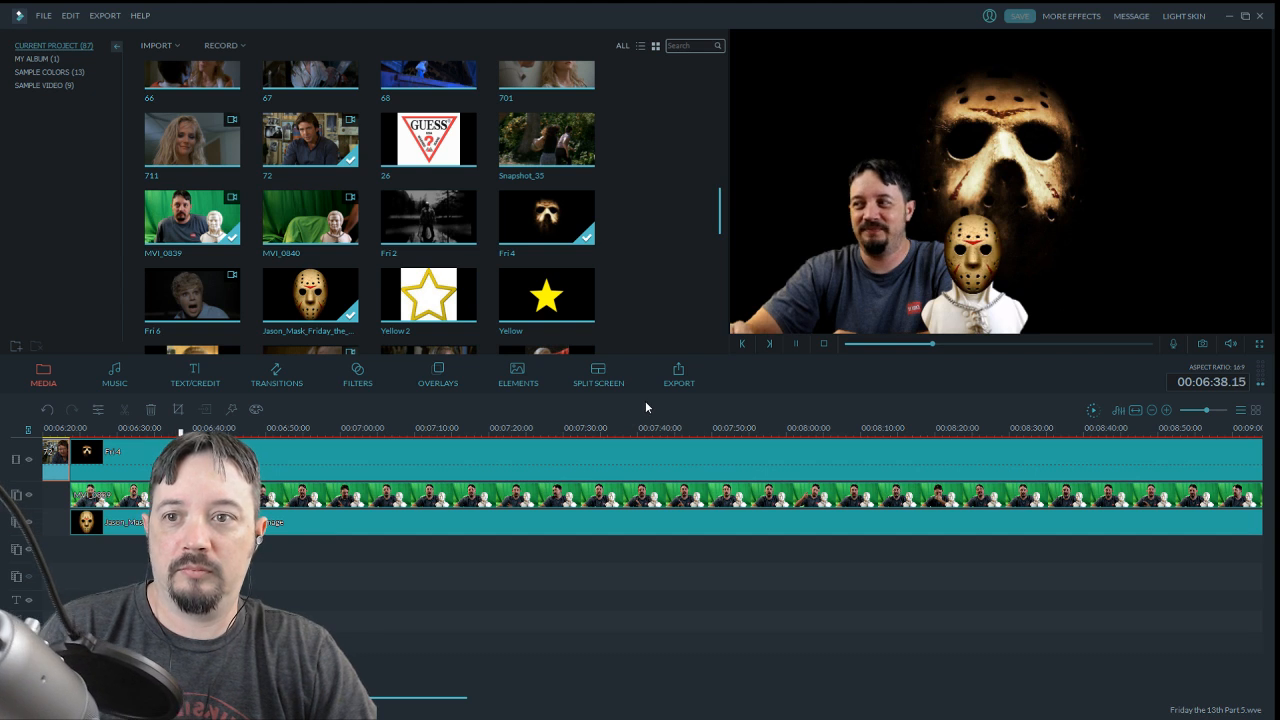
click(795, 344)
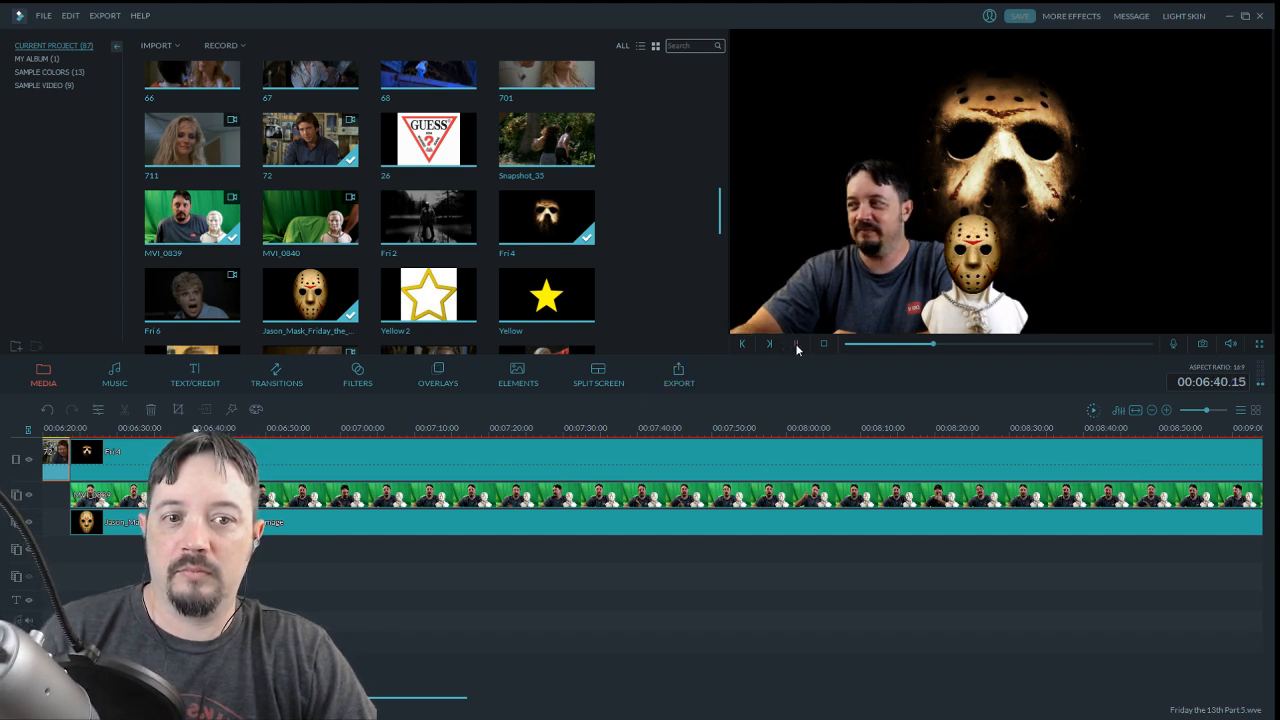
click(346, 131)
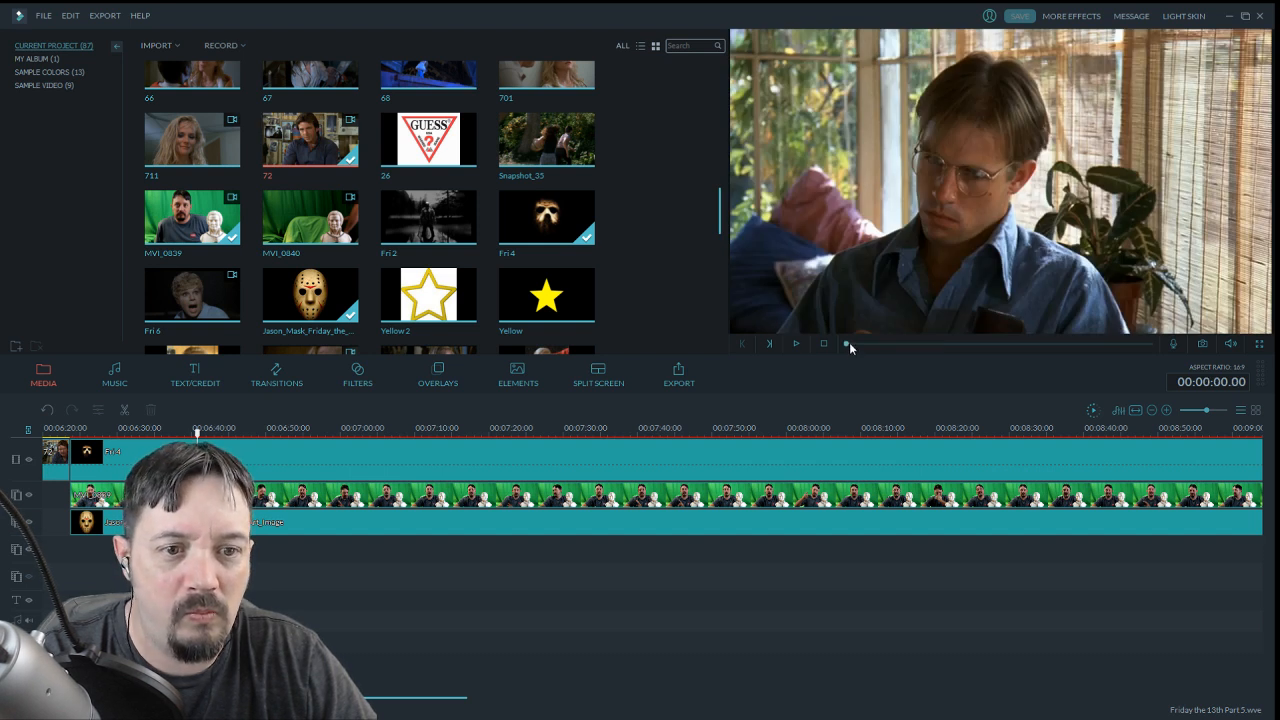
drag(849, 342, 950, 356)
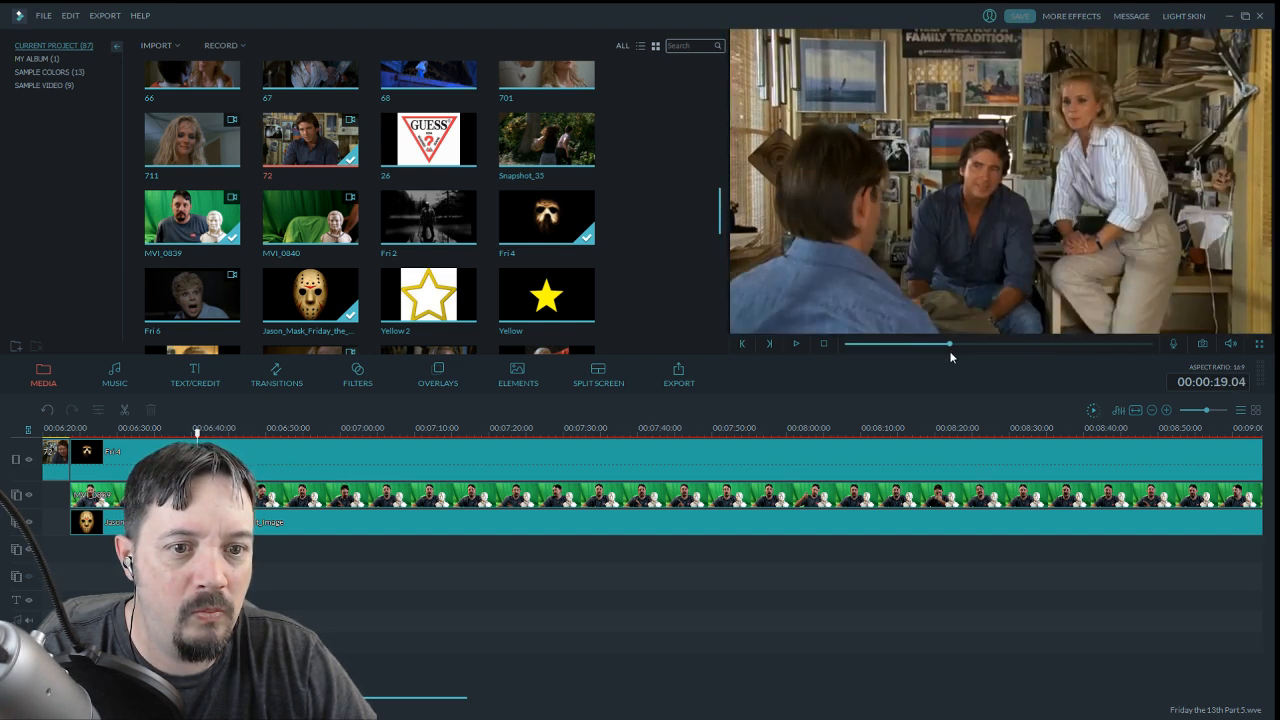
click(796, 344)
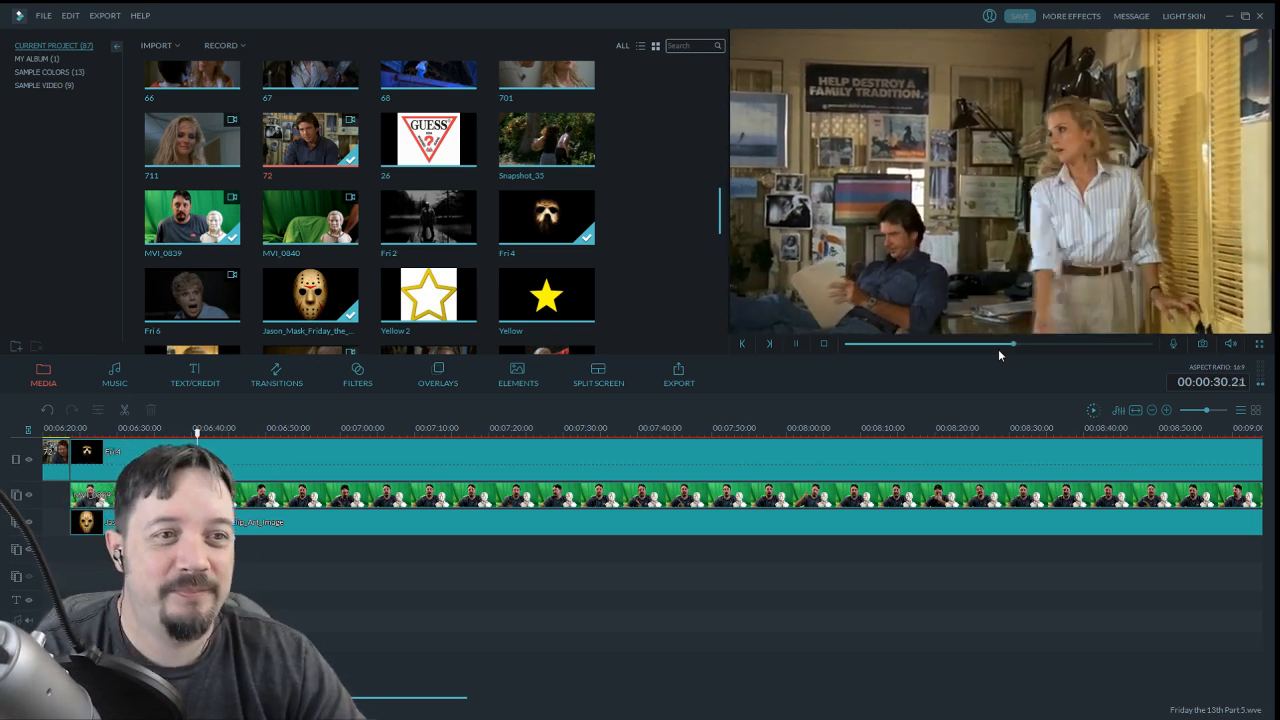
click(796, 343)
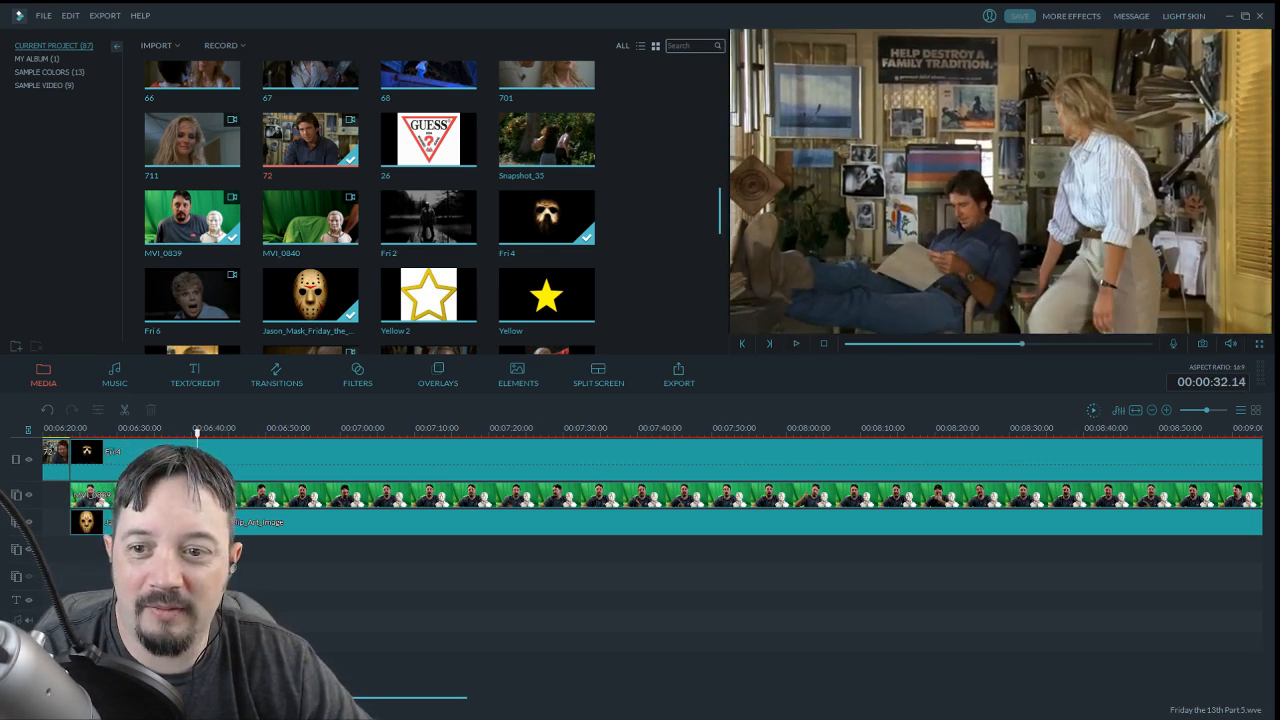
Play the commentary to about 00:06:51 and replay it from 00:06:38 to find where the section needs cutting
click(796, 343)
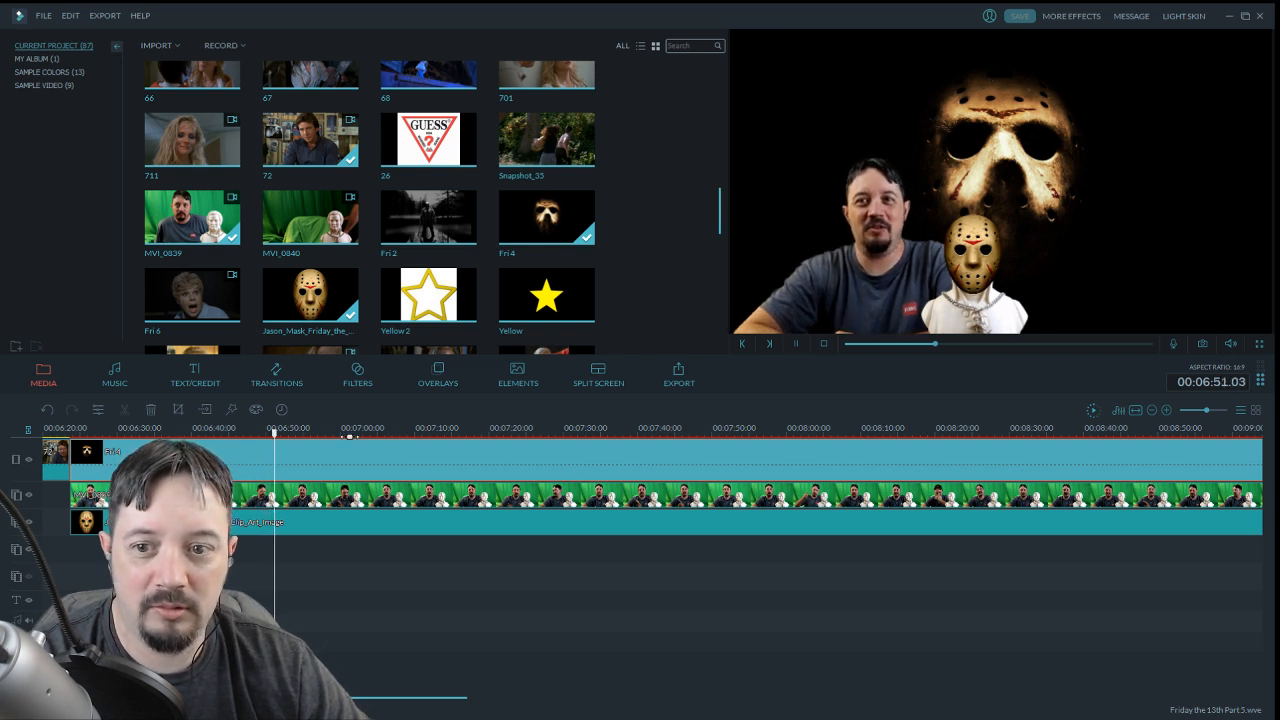
drag(250, 440, 178, 432)
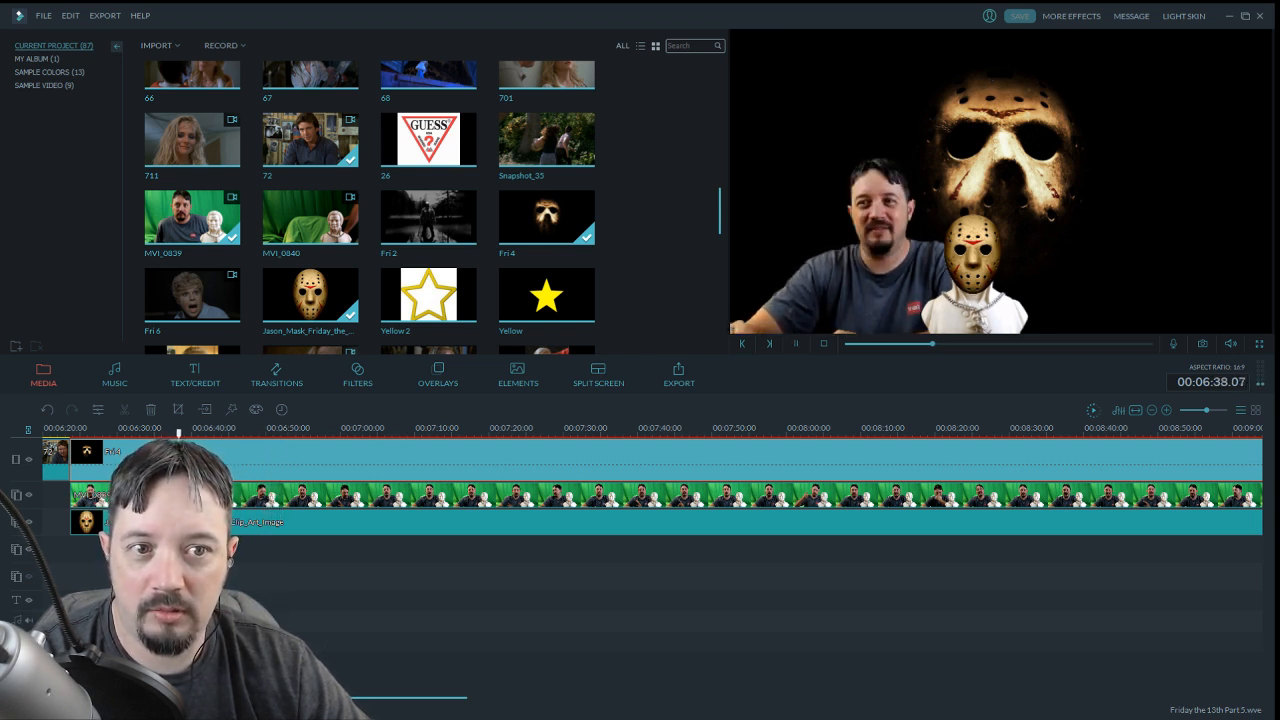
key(space)
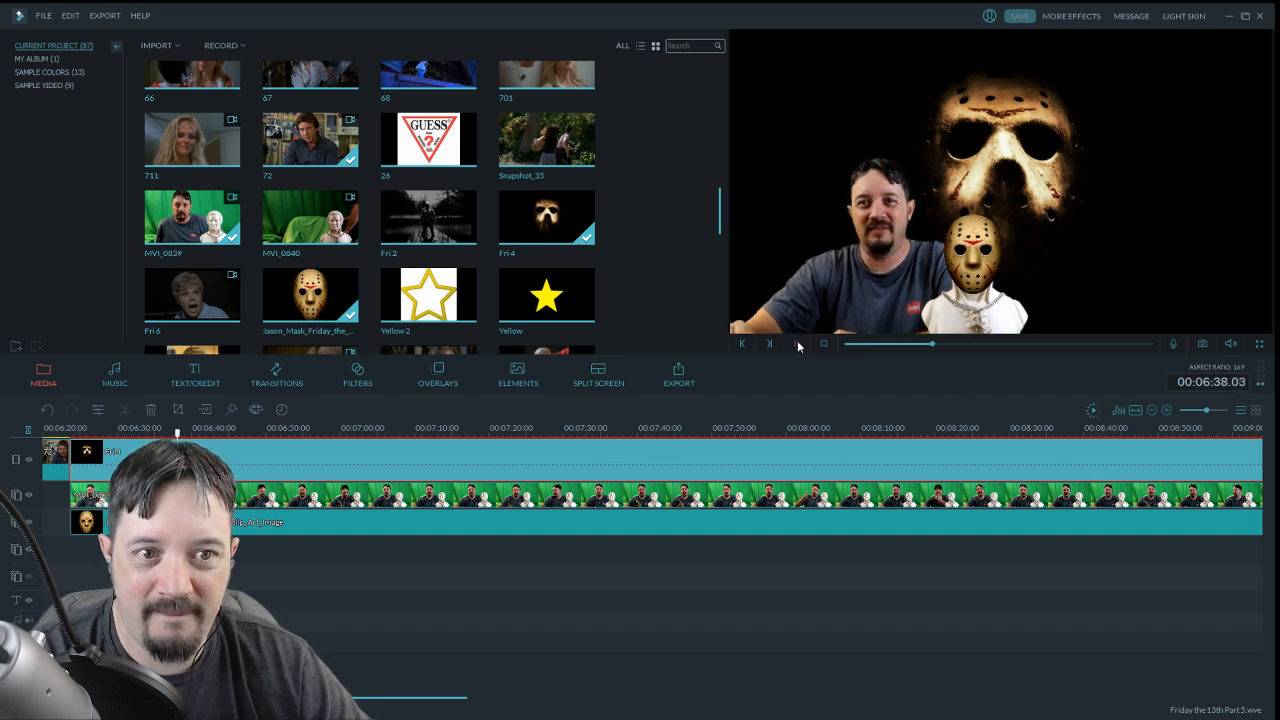
click(797, 343)
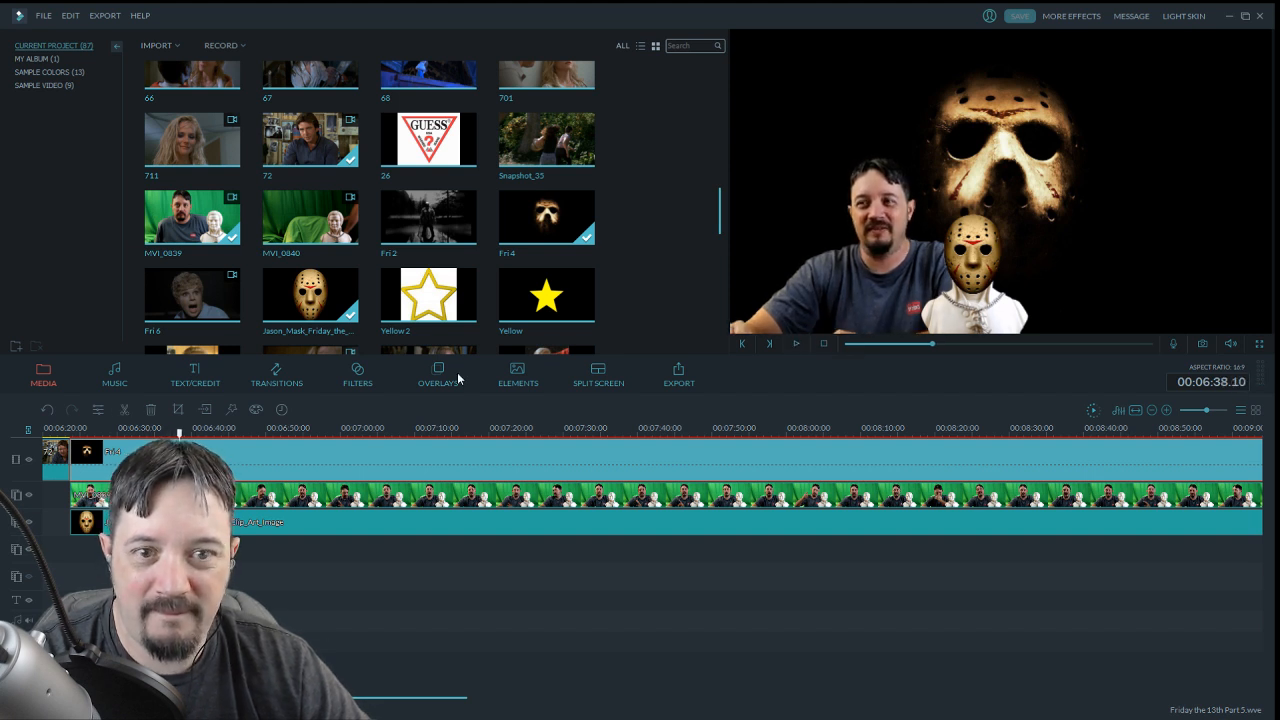
click(797, 343)
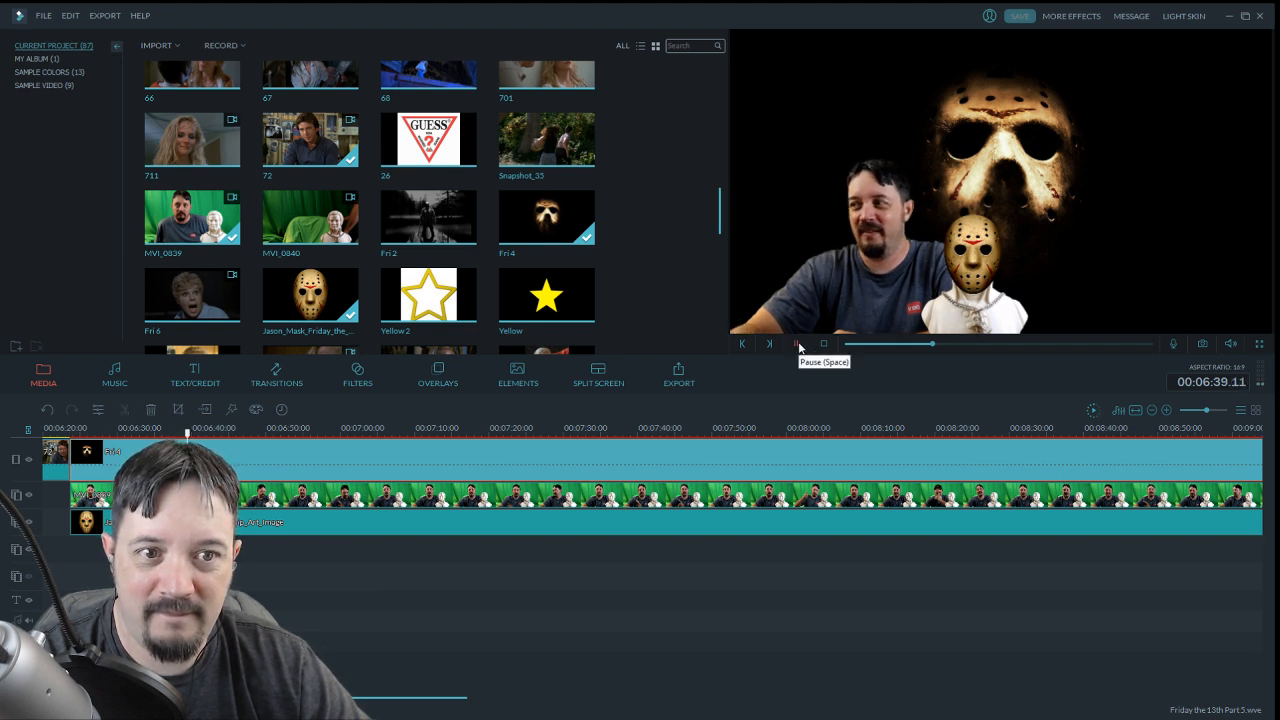
click(797, 343)
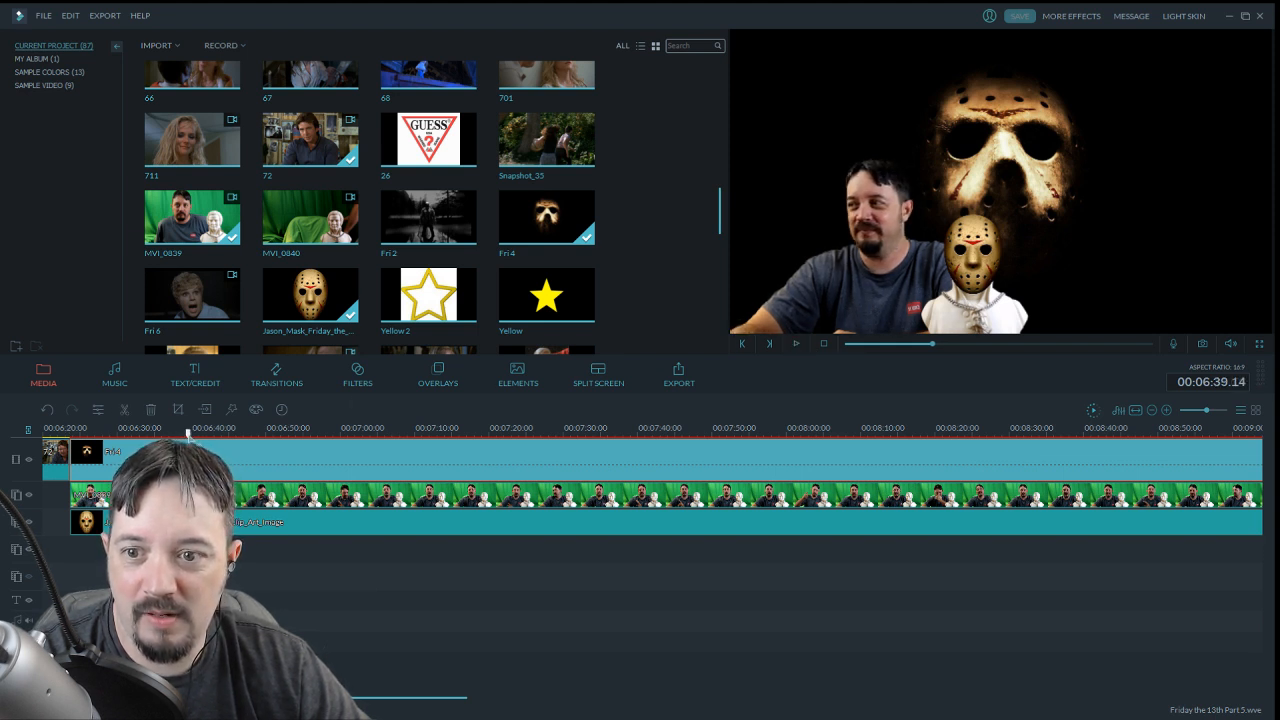
Replay from about 00:06:37 and split the Fri 4 background, commentary and Jason mask clips at 00:06:38.03
drag(188, 433, 175, 433)
click(797, 343)
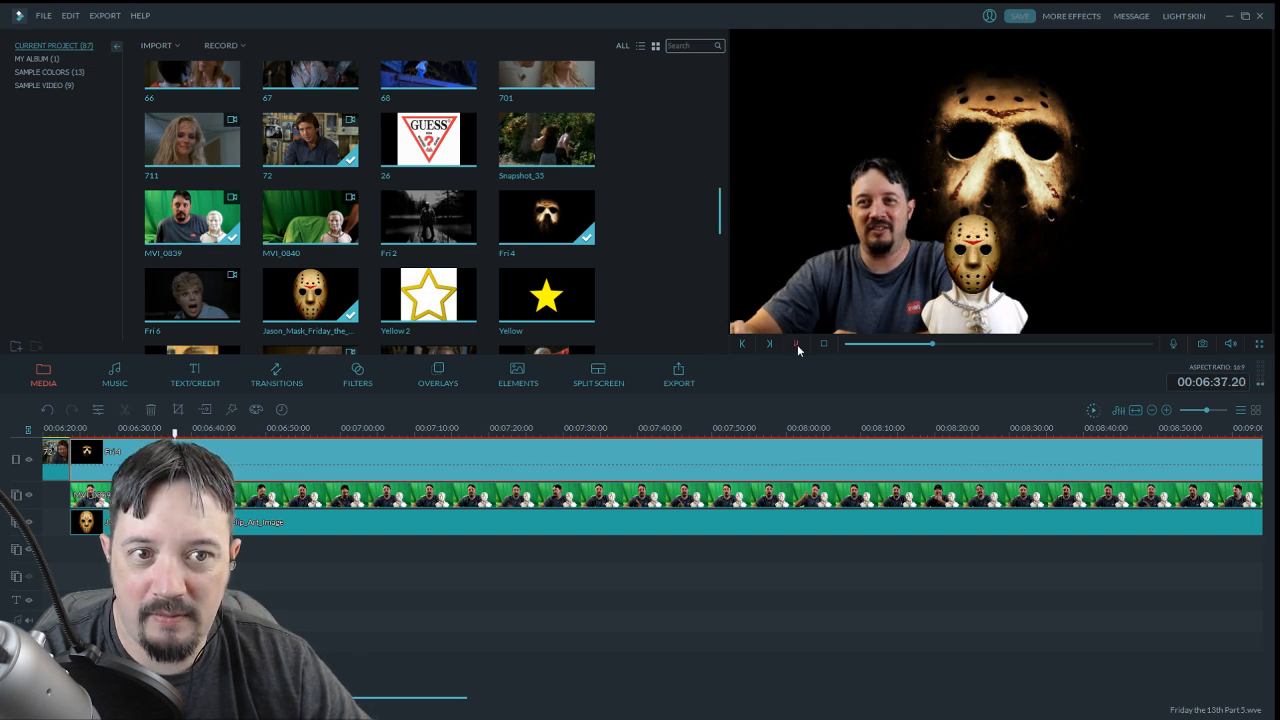
click(797, 344)
click(127, 411)
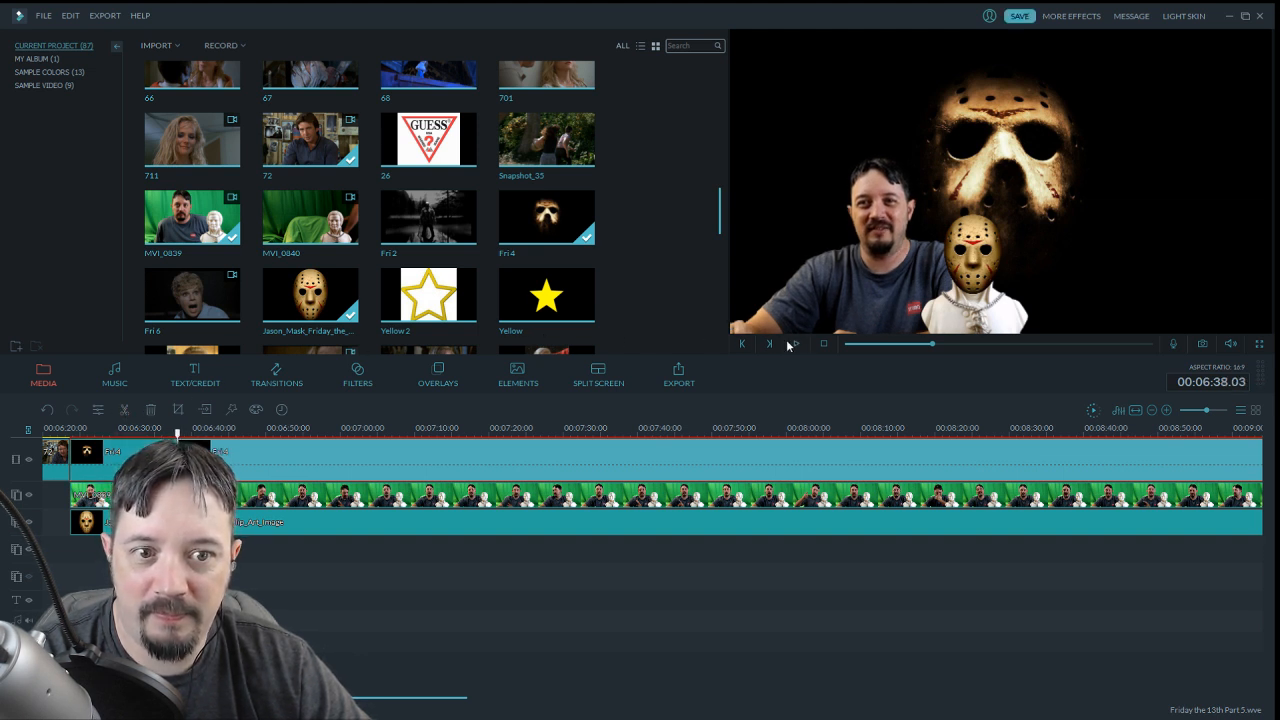
click(894, 240)
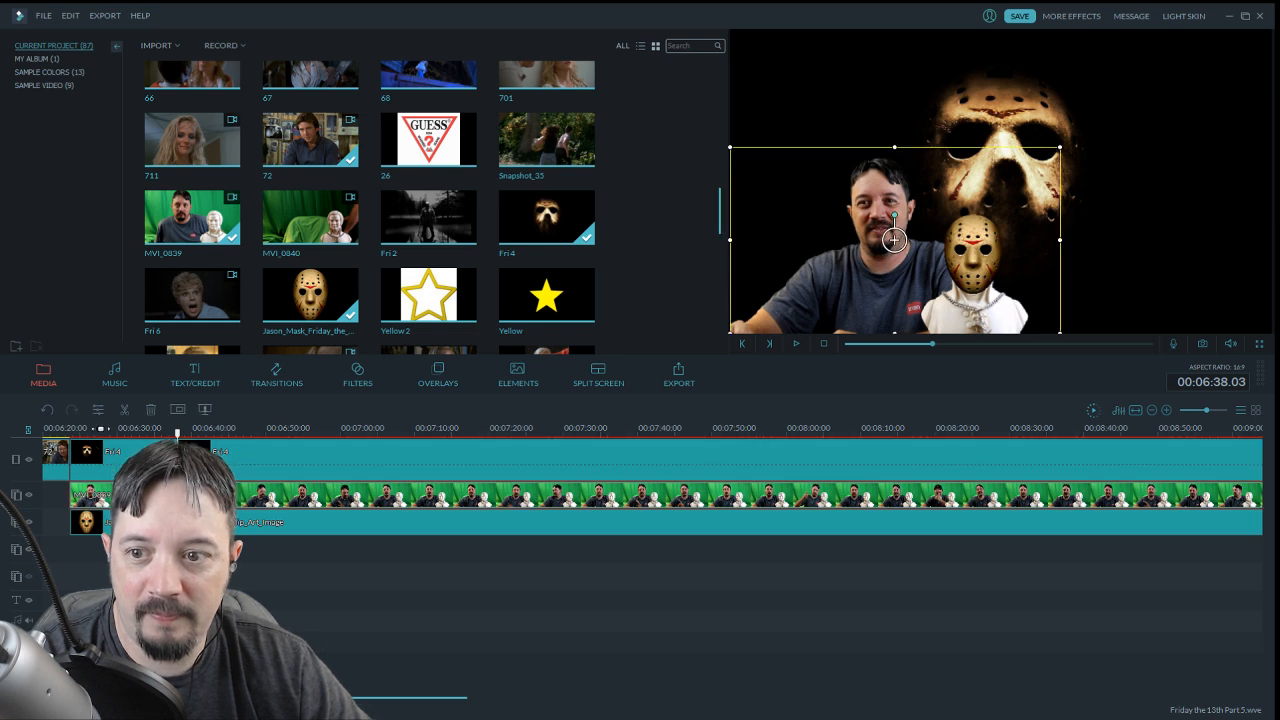
click(126, 413)
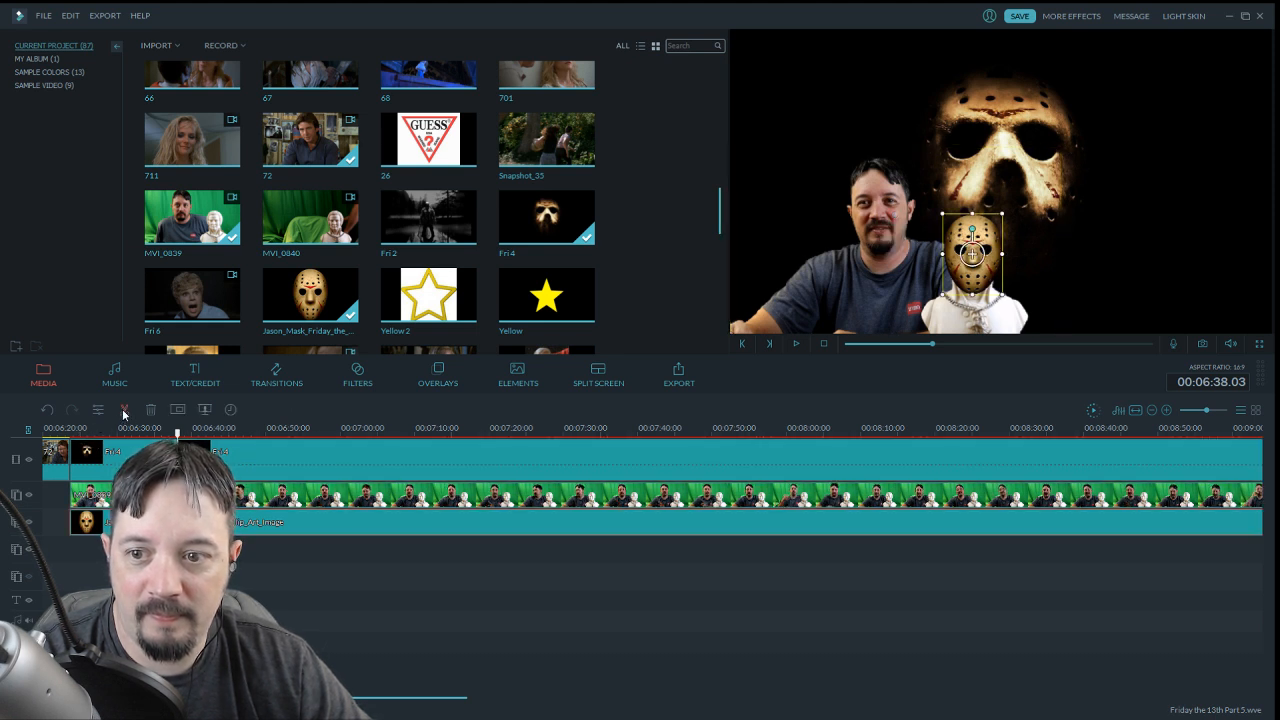
Play on to 00:06:48.09 and split the Fri 4 background, commentary and Jason mask clips there
click(797, 343)
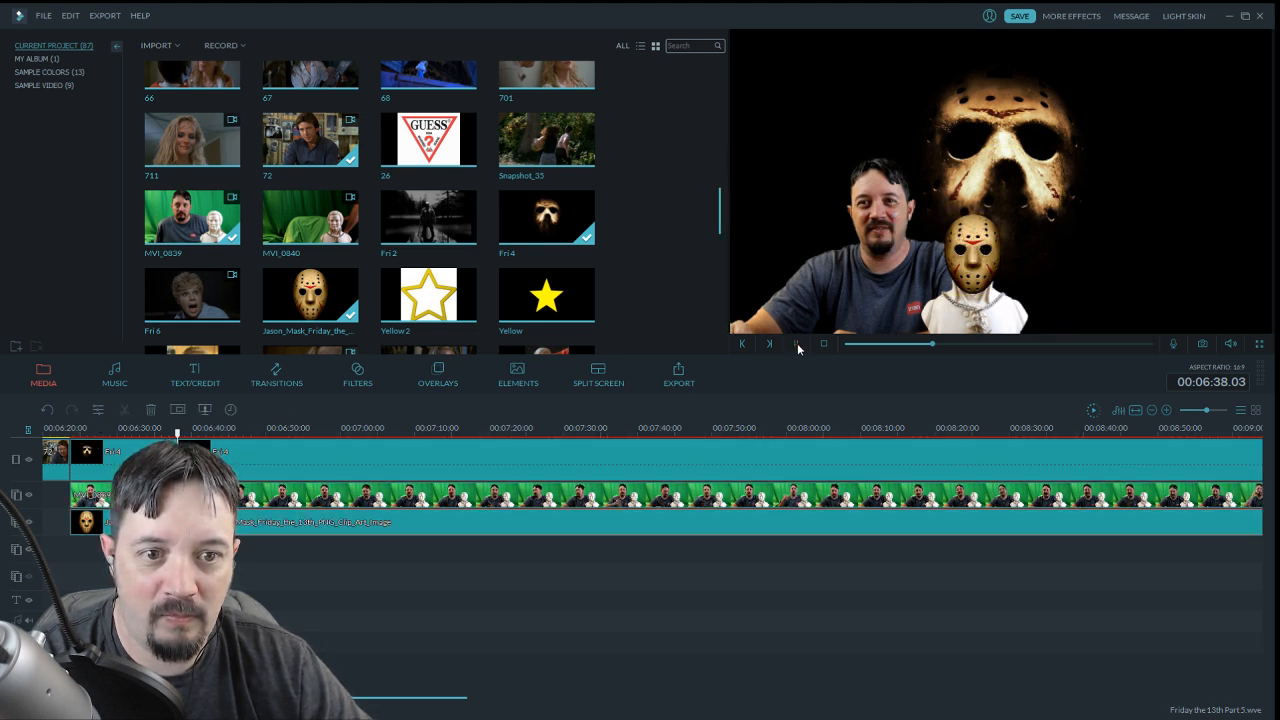
click(255, 471)
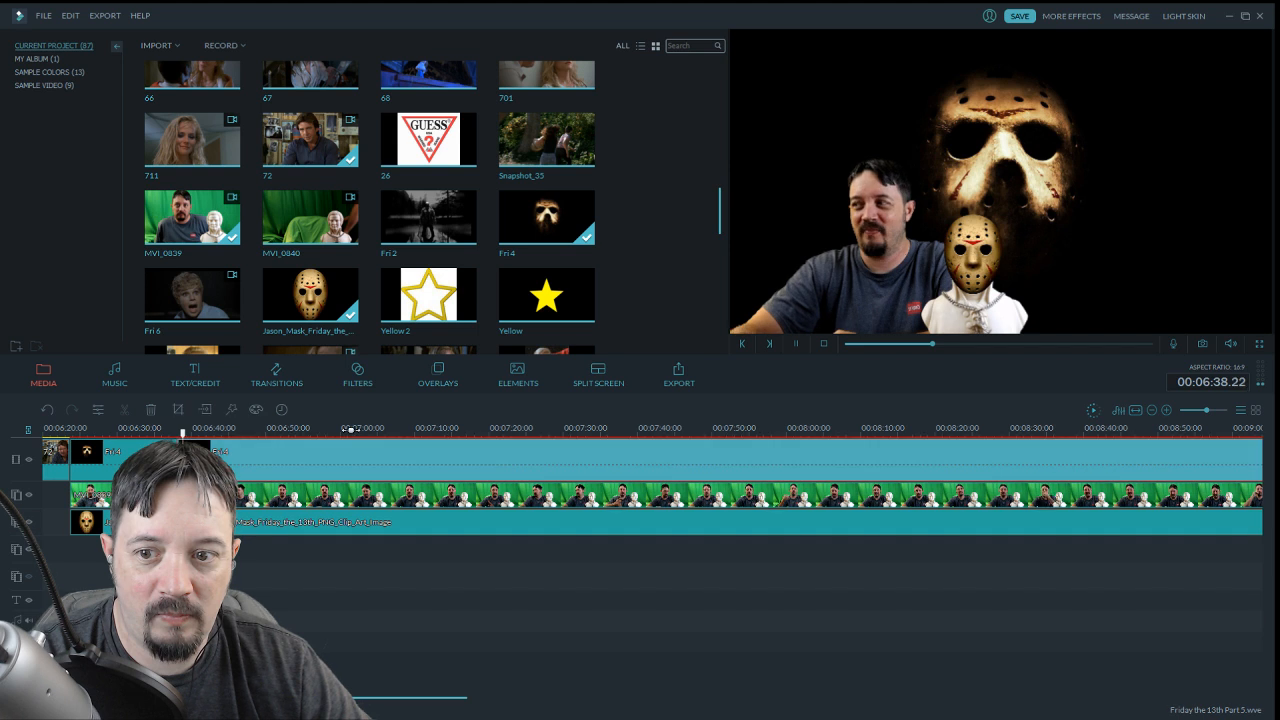
click(797, 347)
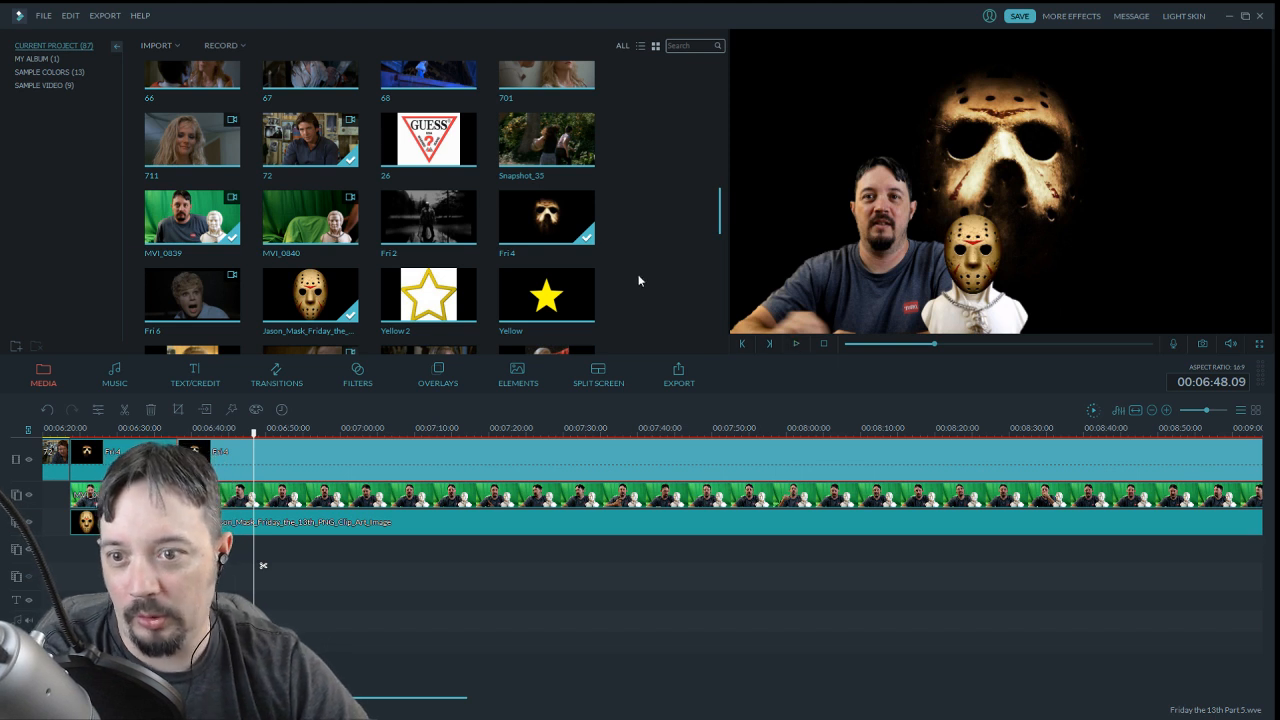
key(ctrl+v)
click(178, 428)
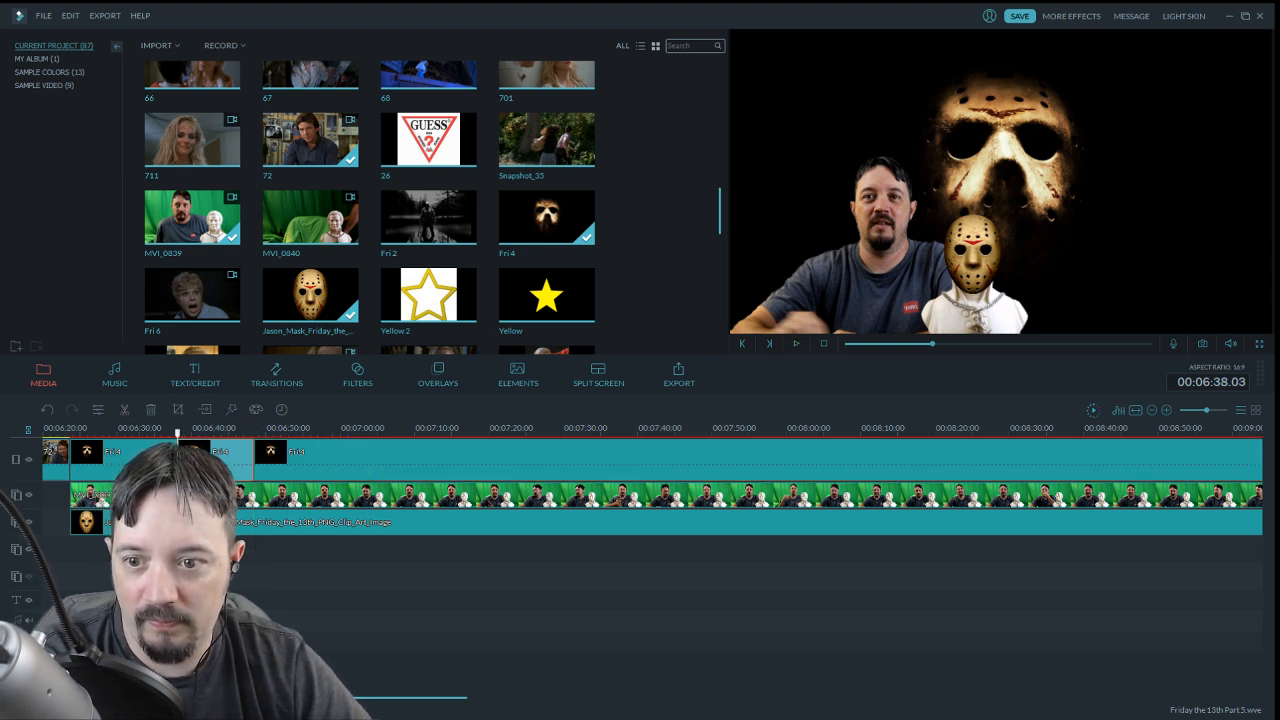
click(894, 239)
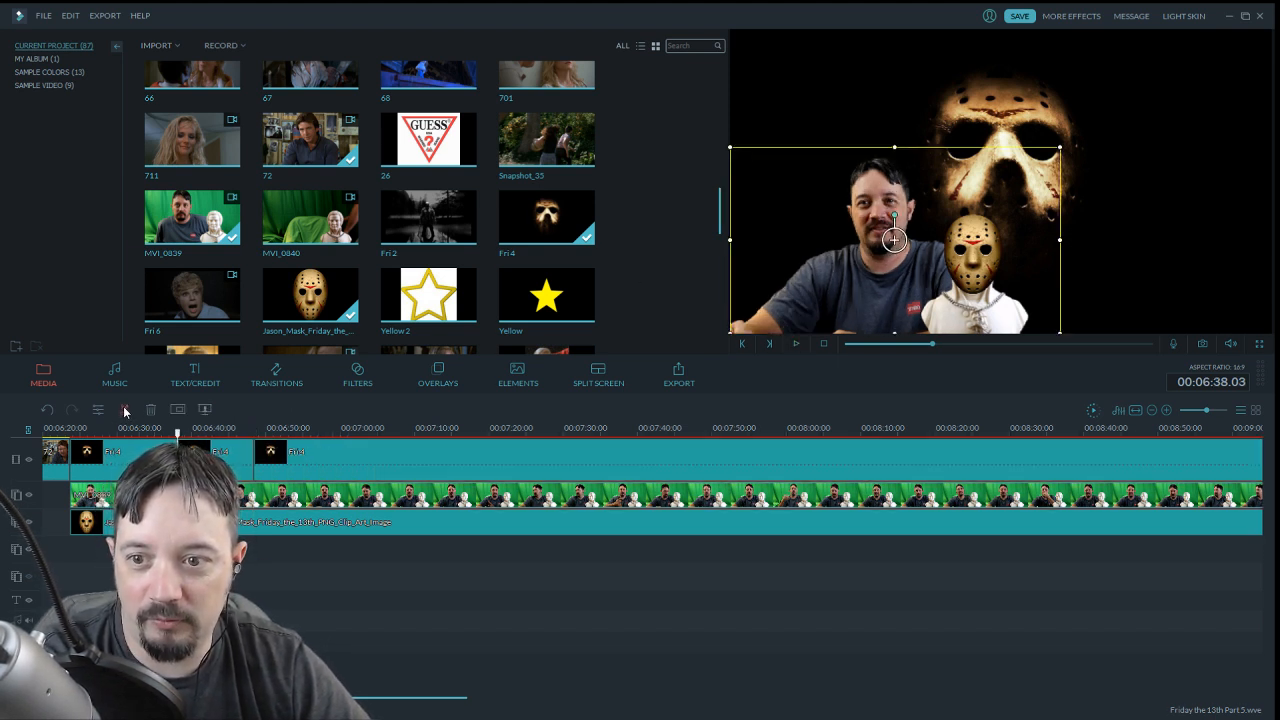
click(47, 409)
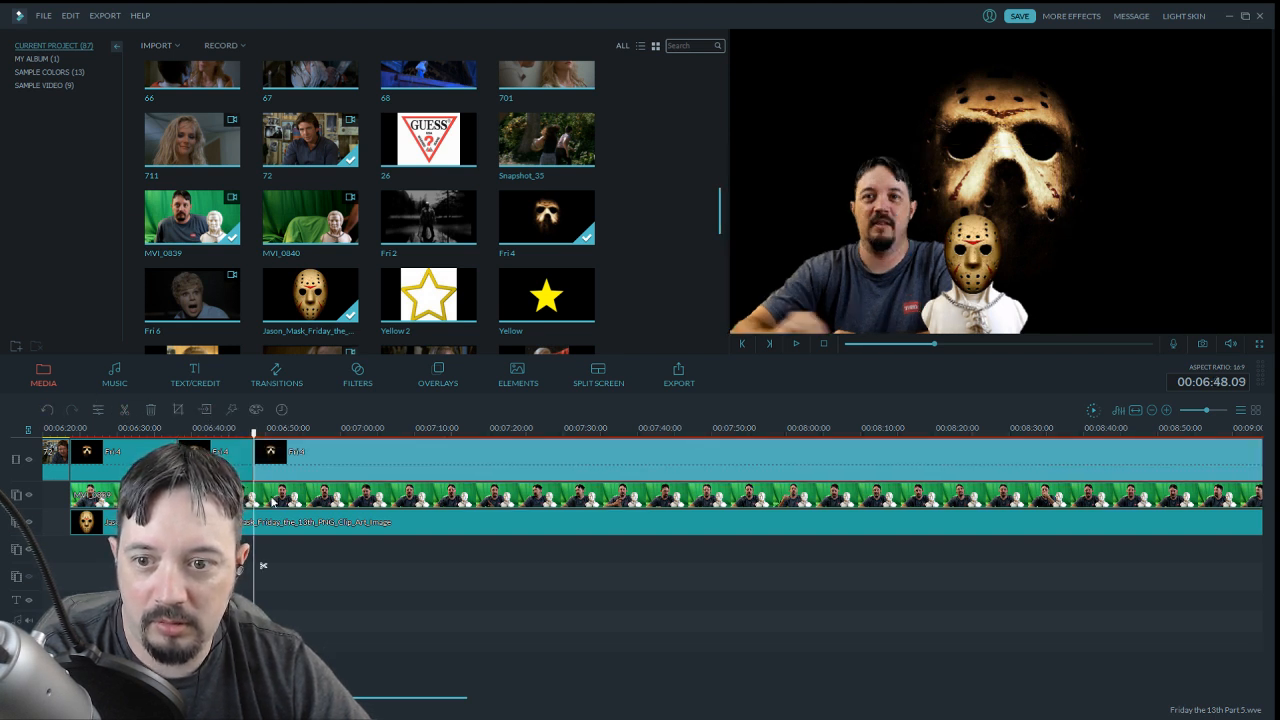
click(272, 502)
click(125, 410)
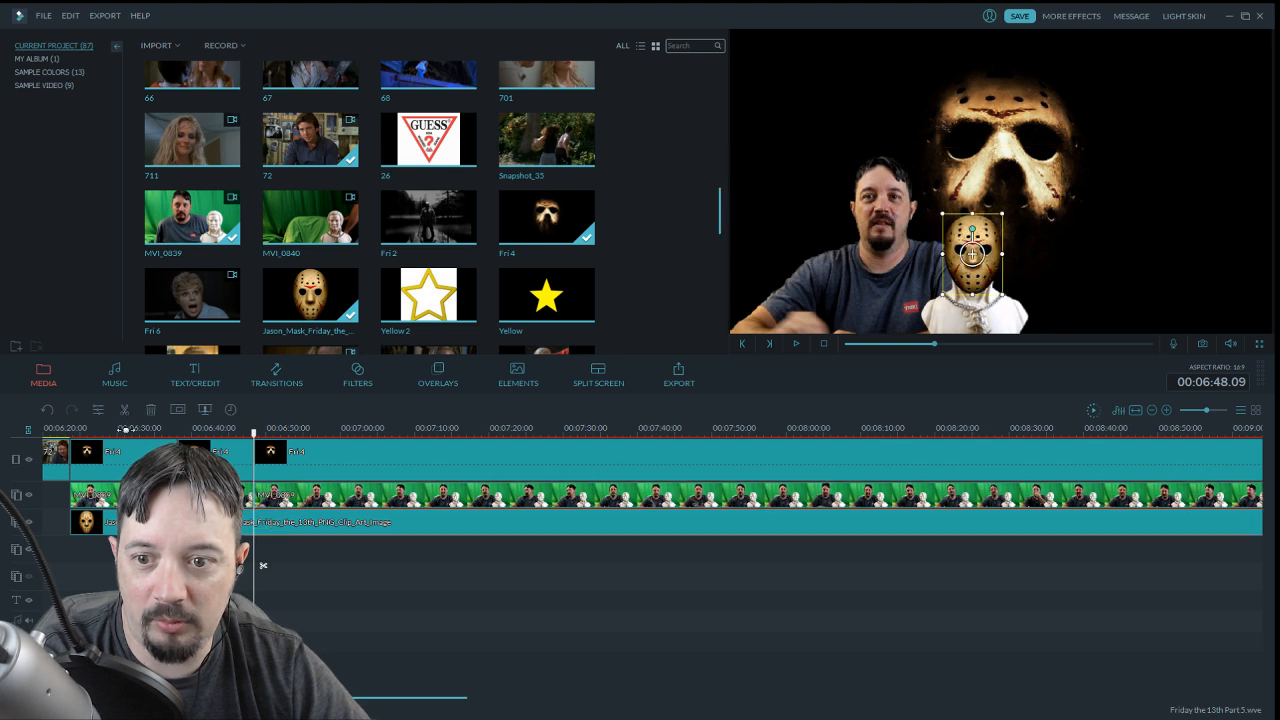
click(127, 412)
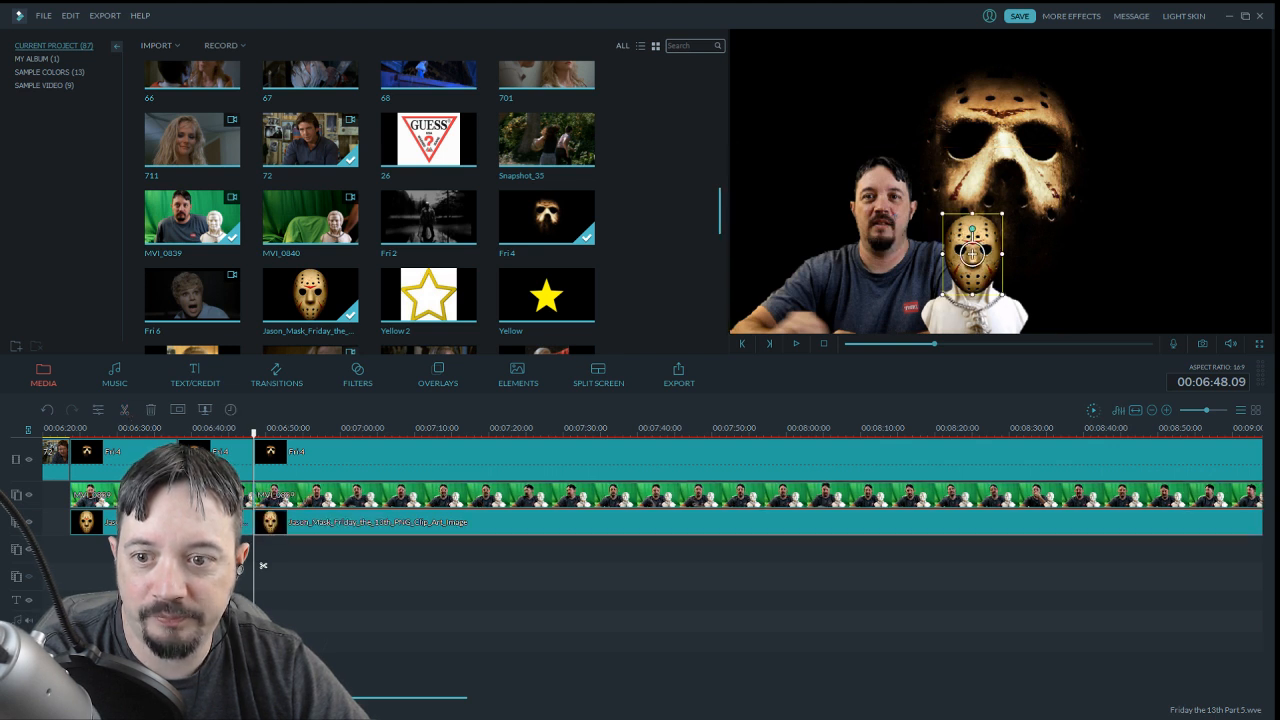
Delete the section between the 00:06:38.03 and 00:06:48.09 cuts from all three tracks, and replay the join from 00:06:37.12
key(ctrl+z)
key(ctrl+z)
key(ctrl+z)
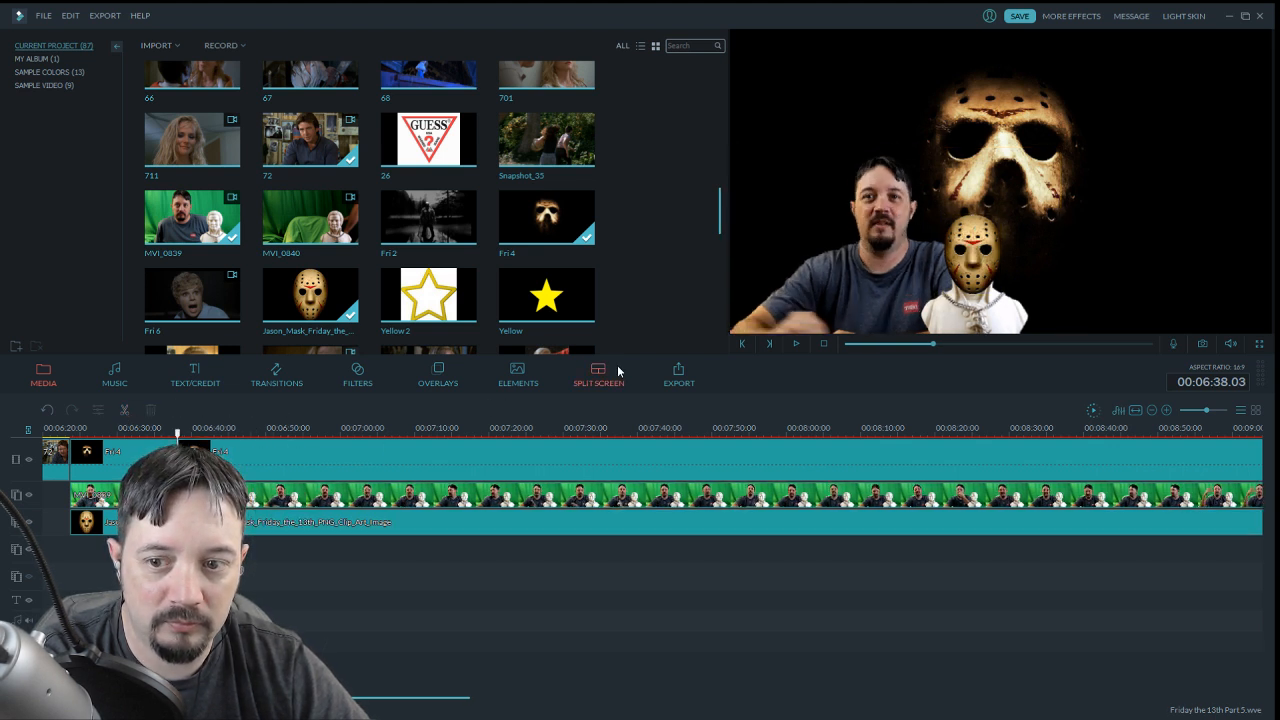
drag(179, 440, 172, 440)
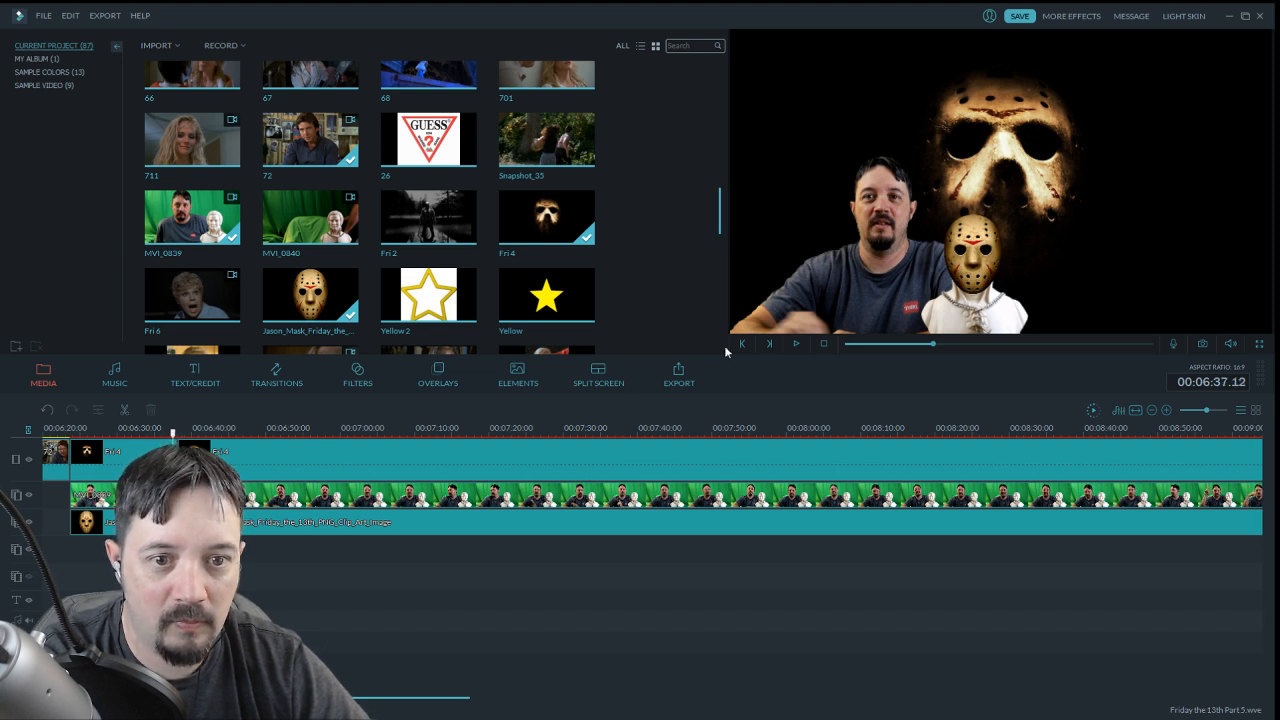
click(797, 345)
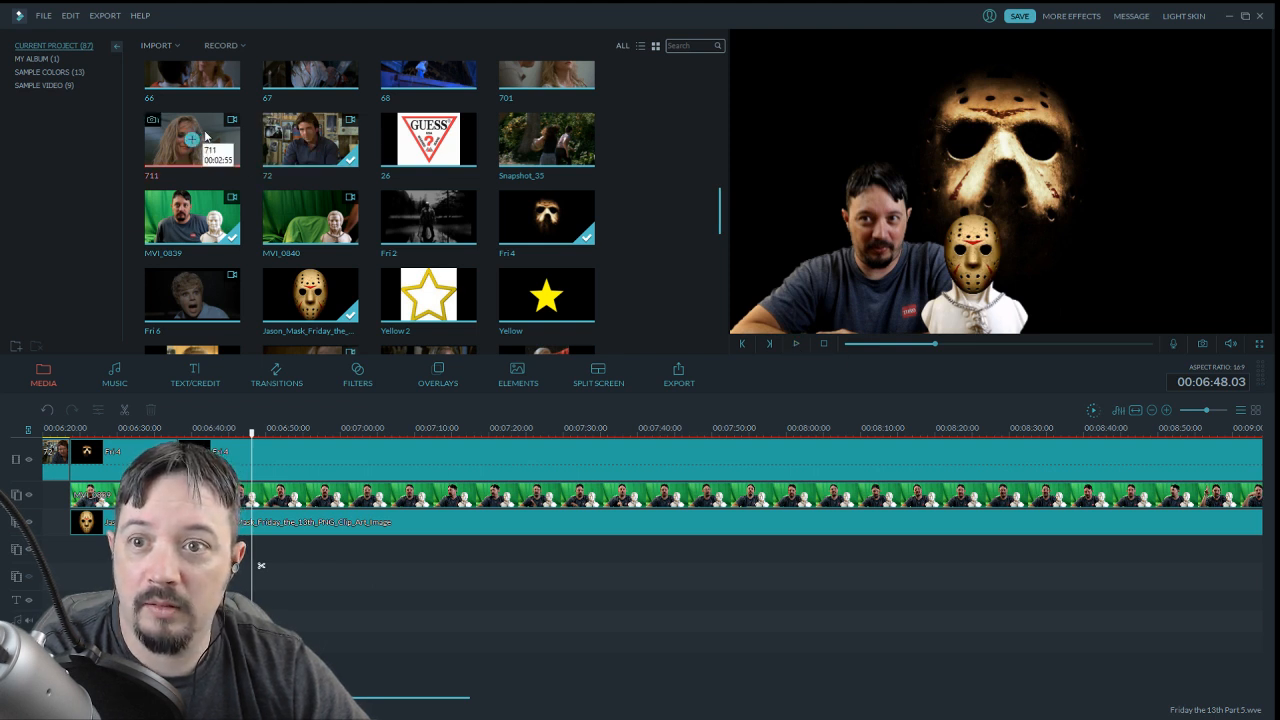
Overlay picture 1 of the blonde woman at 00:06:48.03 with the upward-arrow zoom-in motion, and position it at full height beside the presenter
click(191, 139)
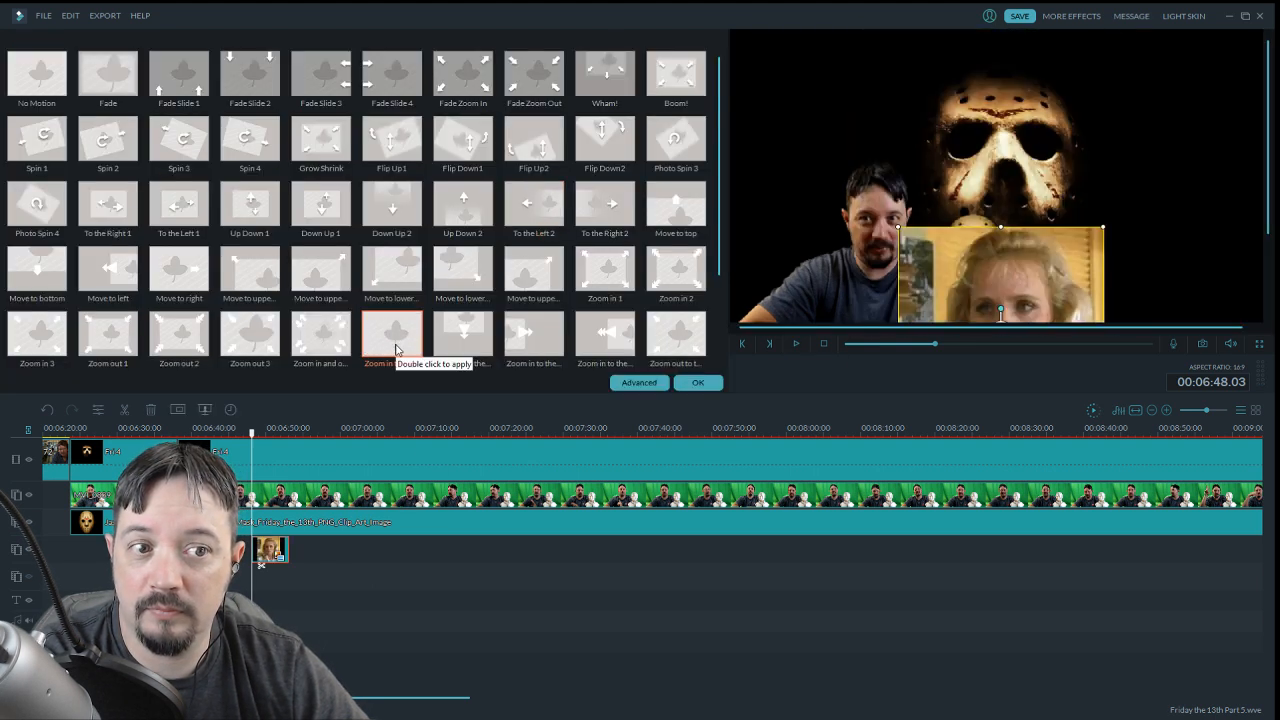
double_click(396, 348)
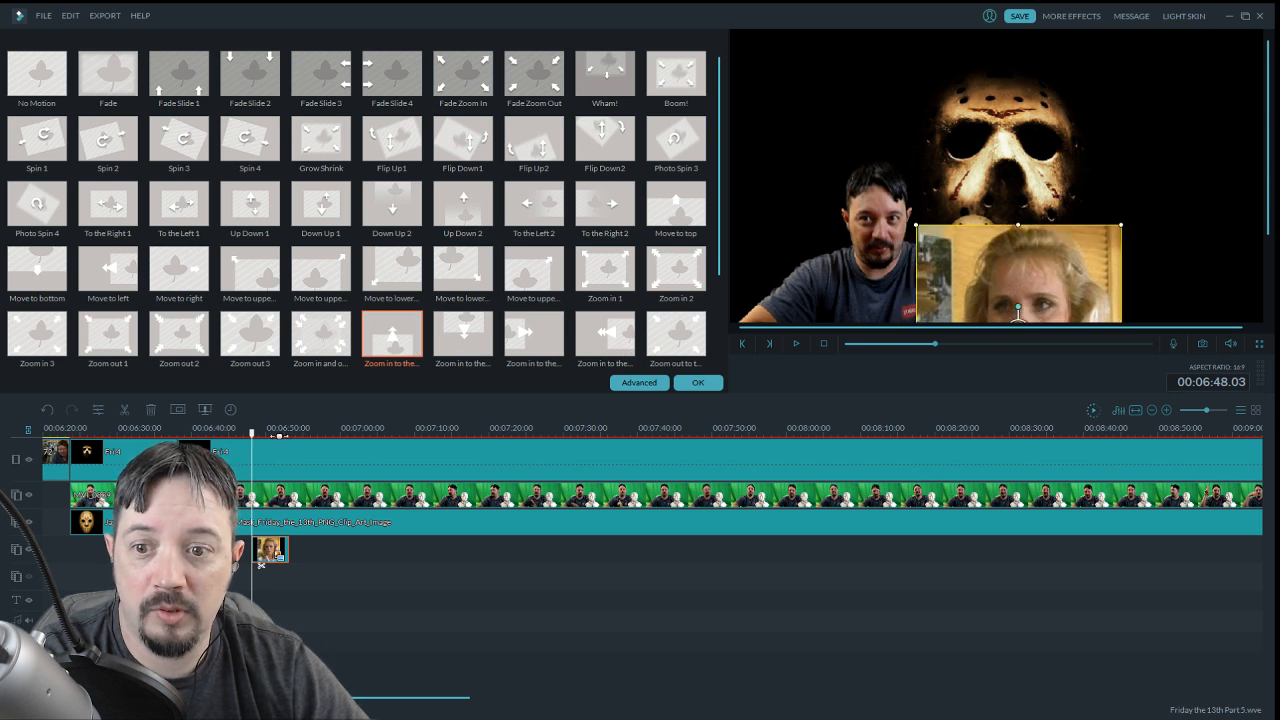
drag(256, 440, 277, 440)
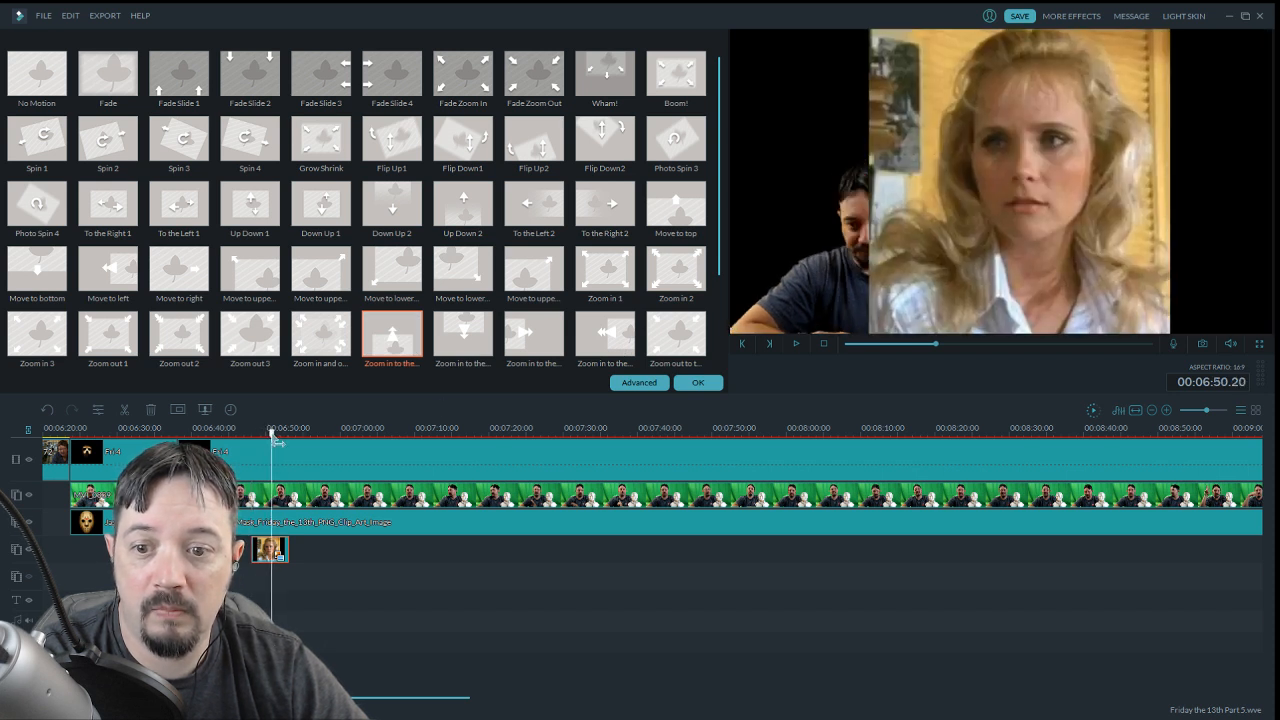
click(1022, 268)
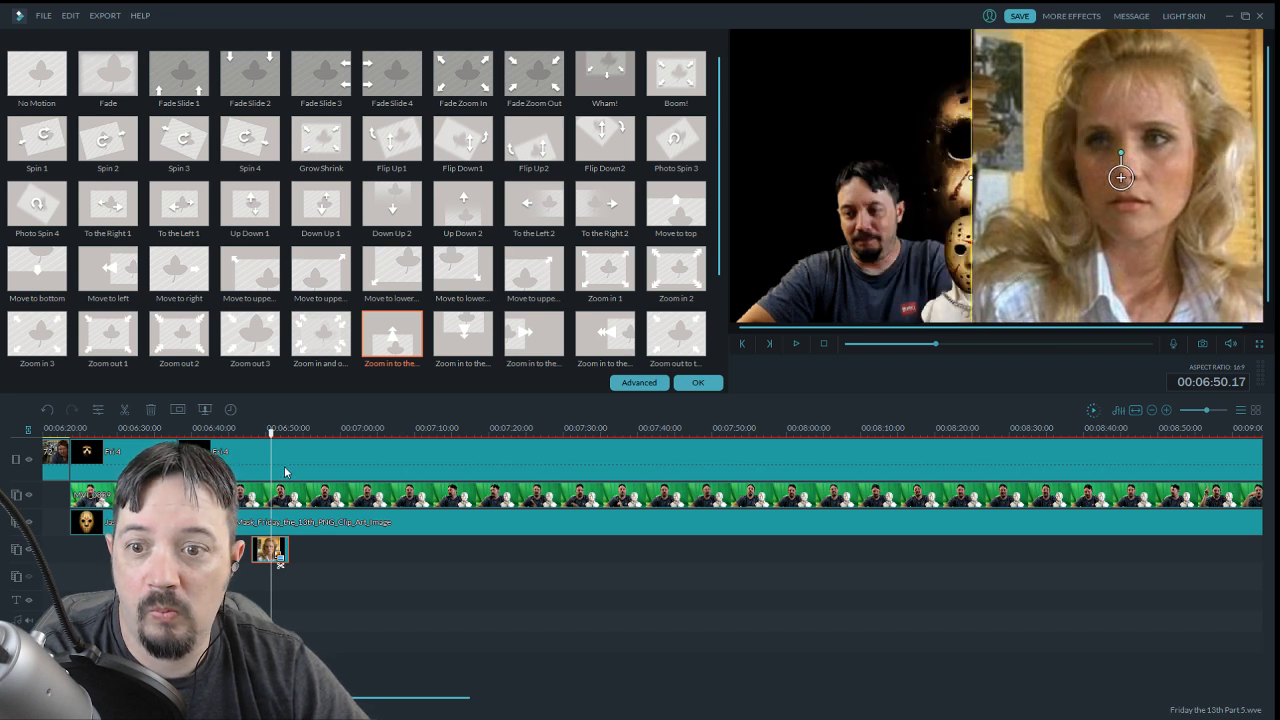
drag(1044, 273, 1021, 271)
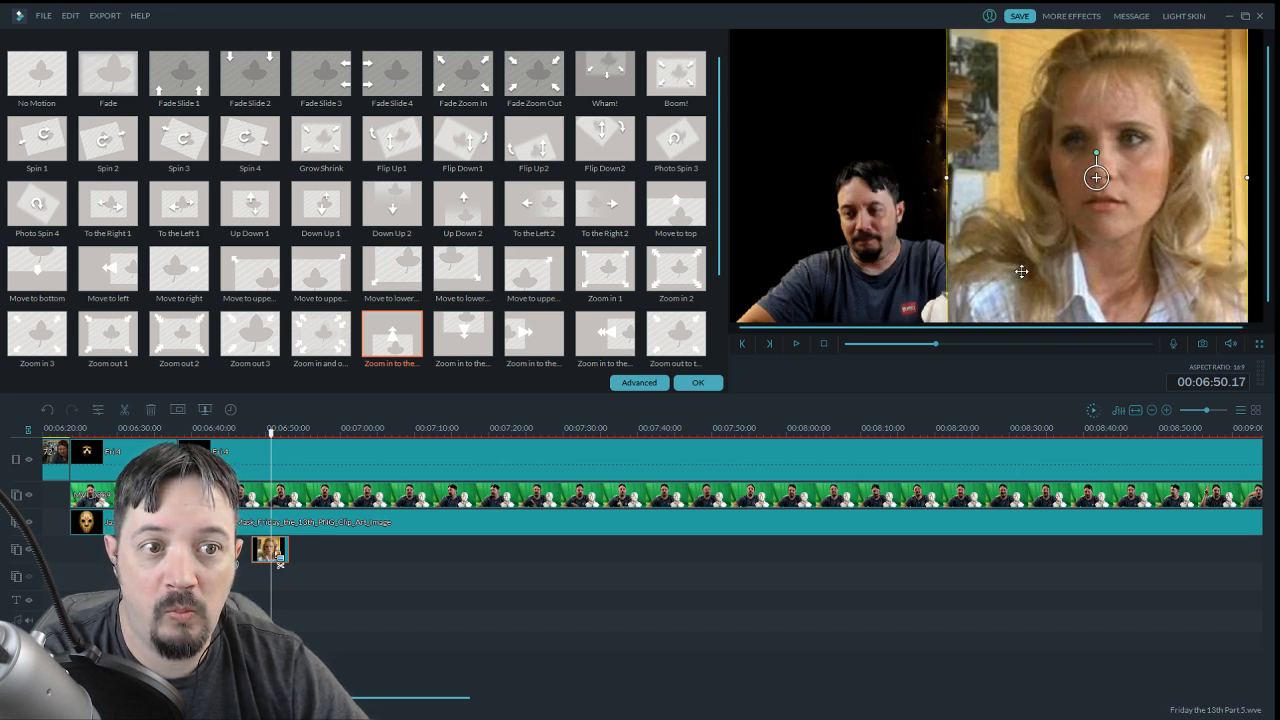
drag(277, 440, 241, 440)
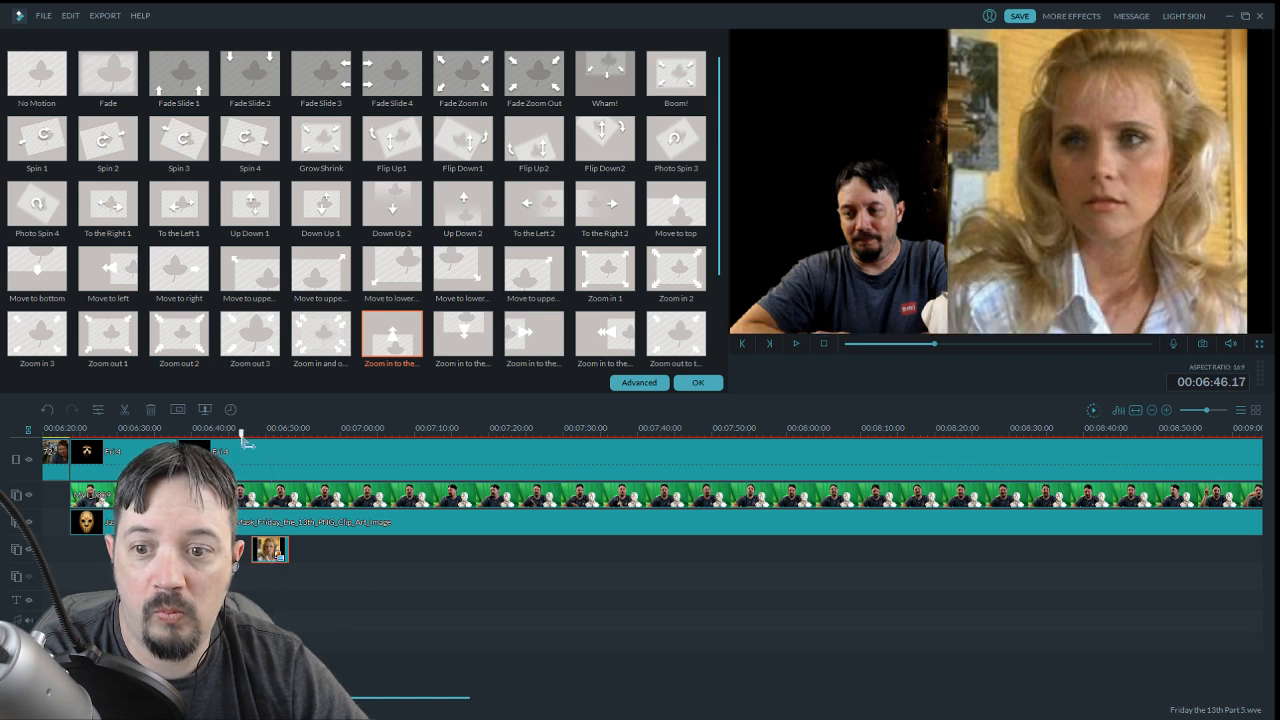
click(713, 385)
Play past the picture overlay, and split the Fri 4 background, commentary and Jason mask clips at 00:07:10.15 and 00:07:23.10
click(796, 343)
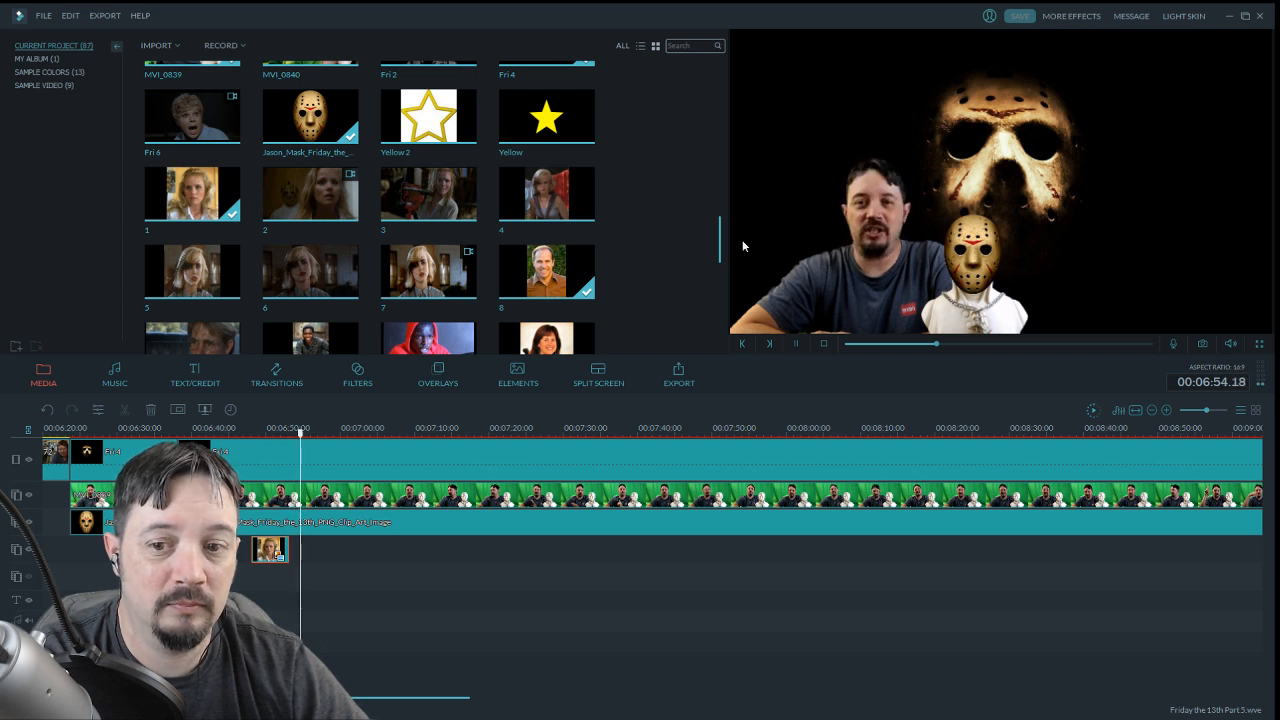
click(796, 344)
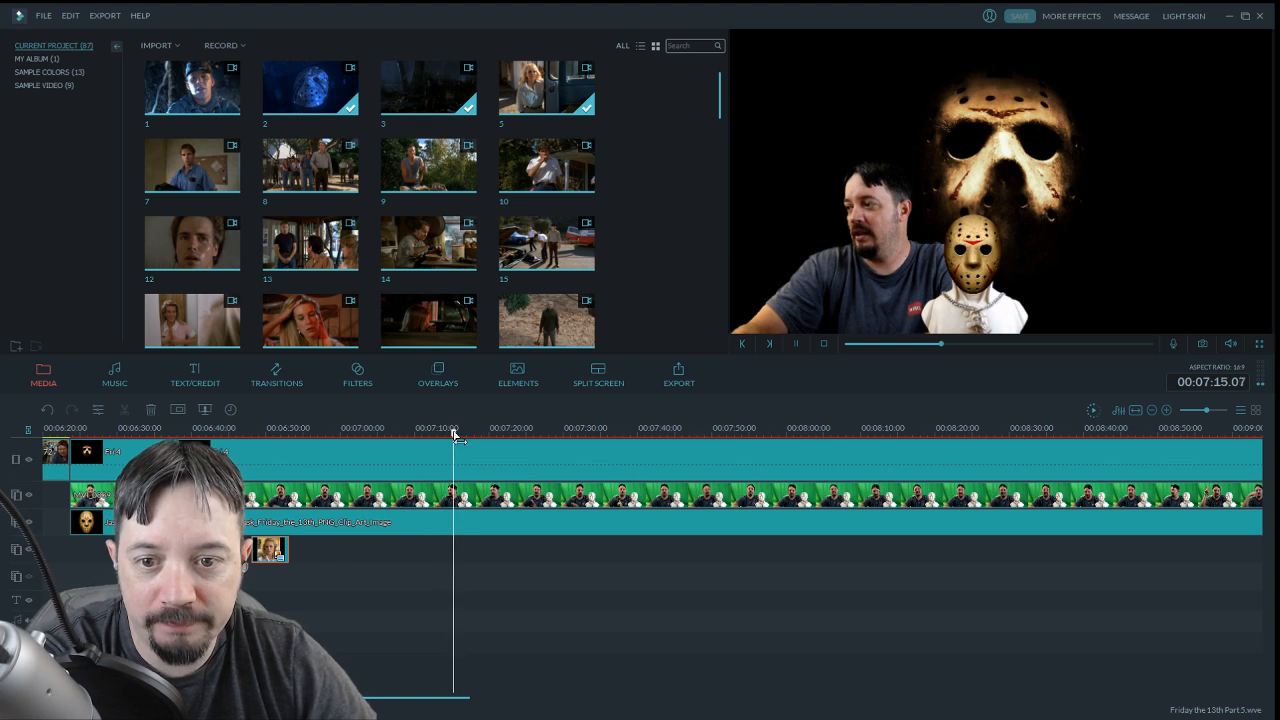
drag(428, 437, 397, 437)
click(797, 344)
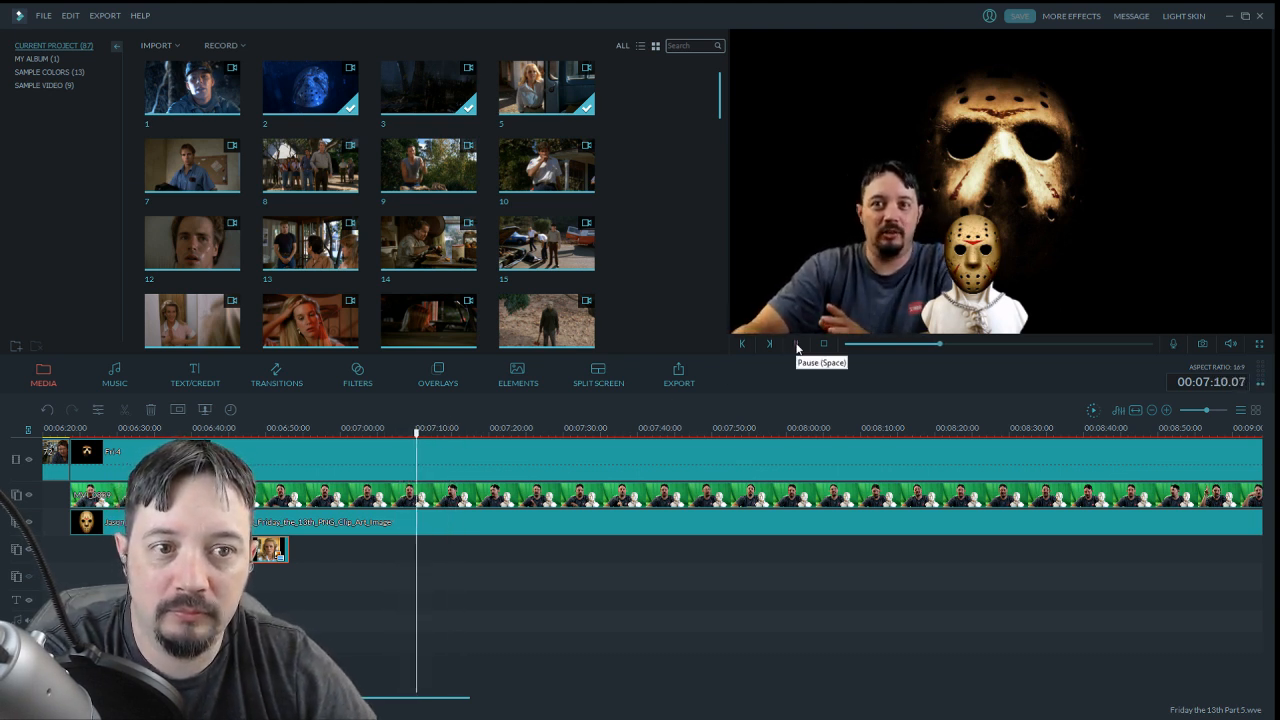
click(124, 411)
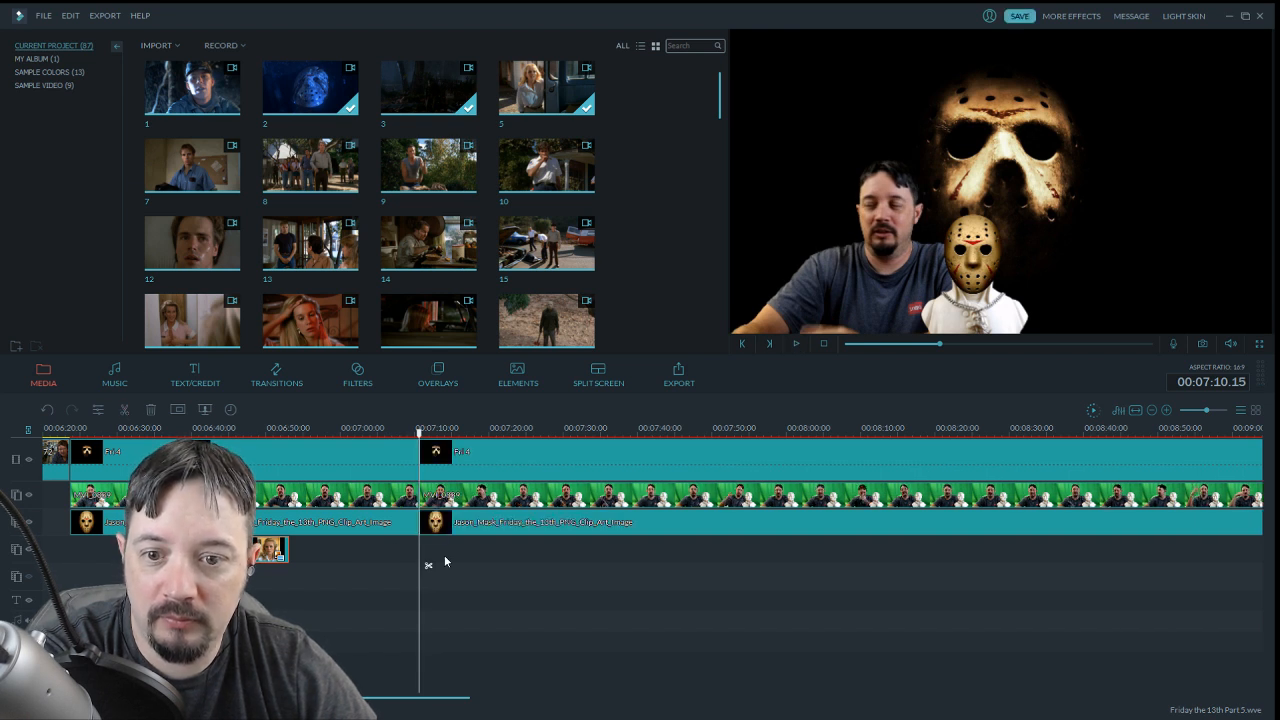
click(796, 348)
key(ctrl+b)
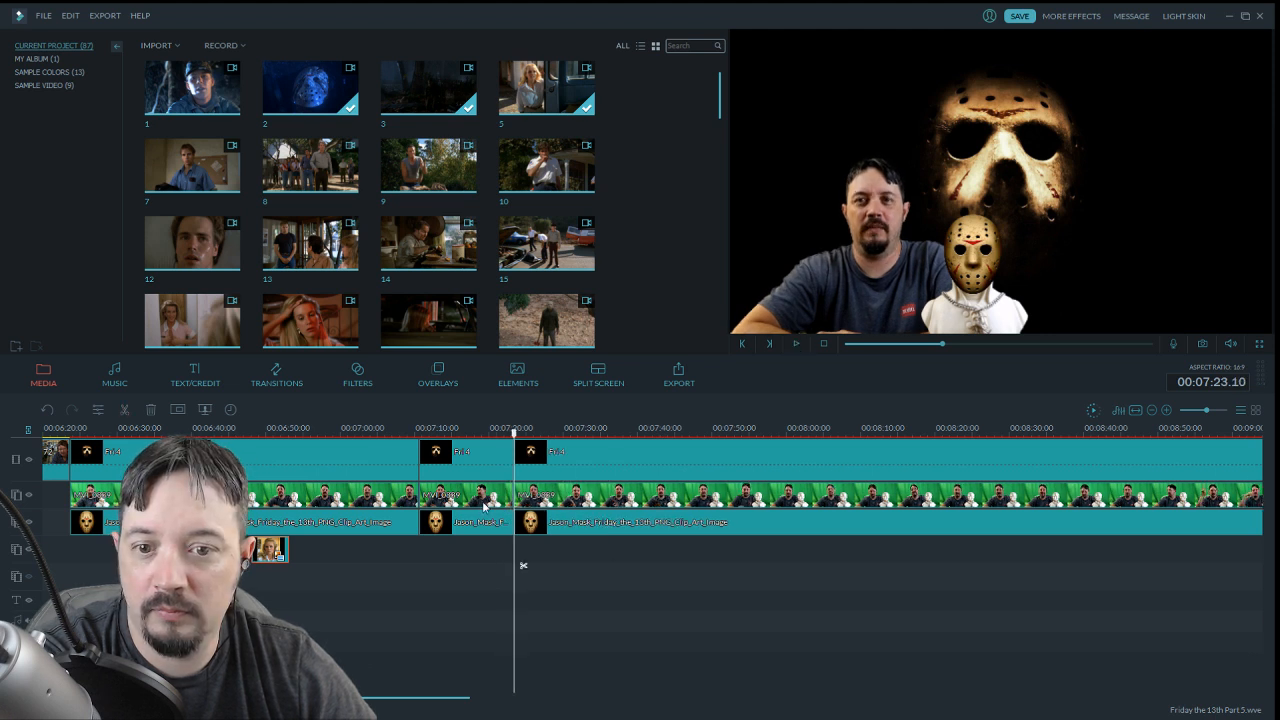
Delete the section between the 00:07:10.15 and 00:07:23.10 cuts from all three tracks, and play the commentary on to 00:07:19.08
click(468, 463)
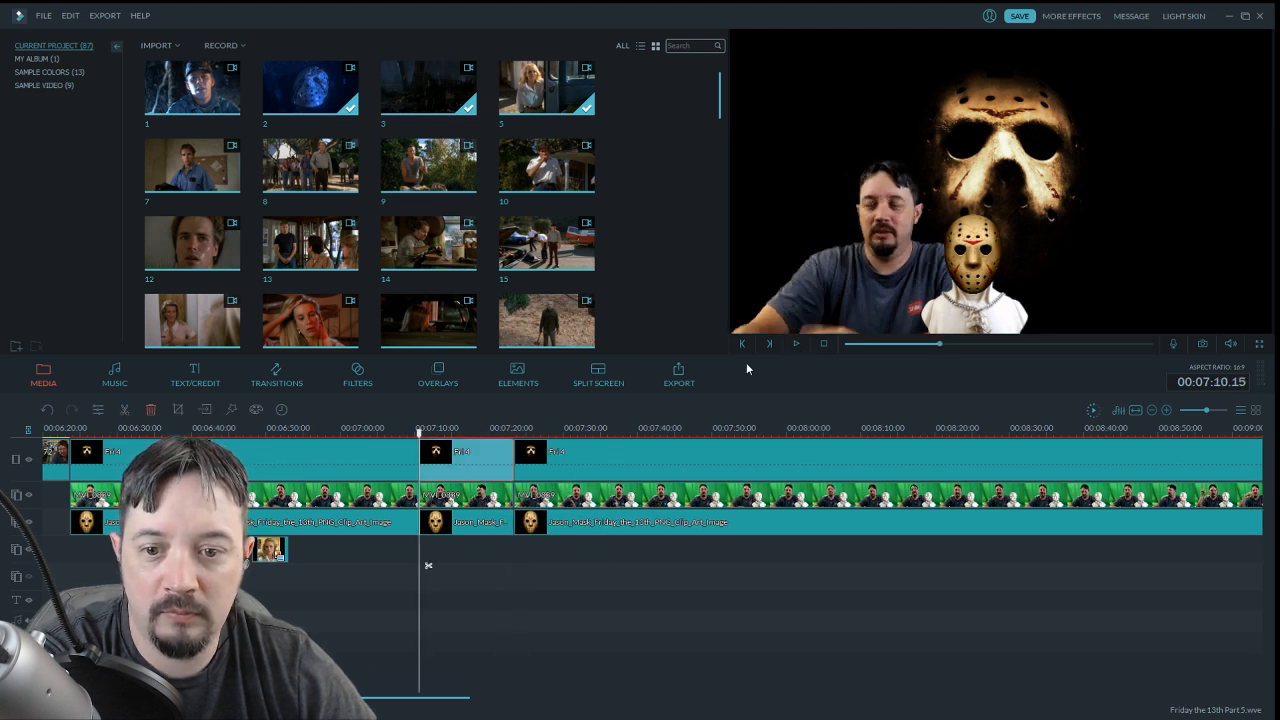
key(Delete)
click(796, 343)
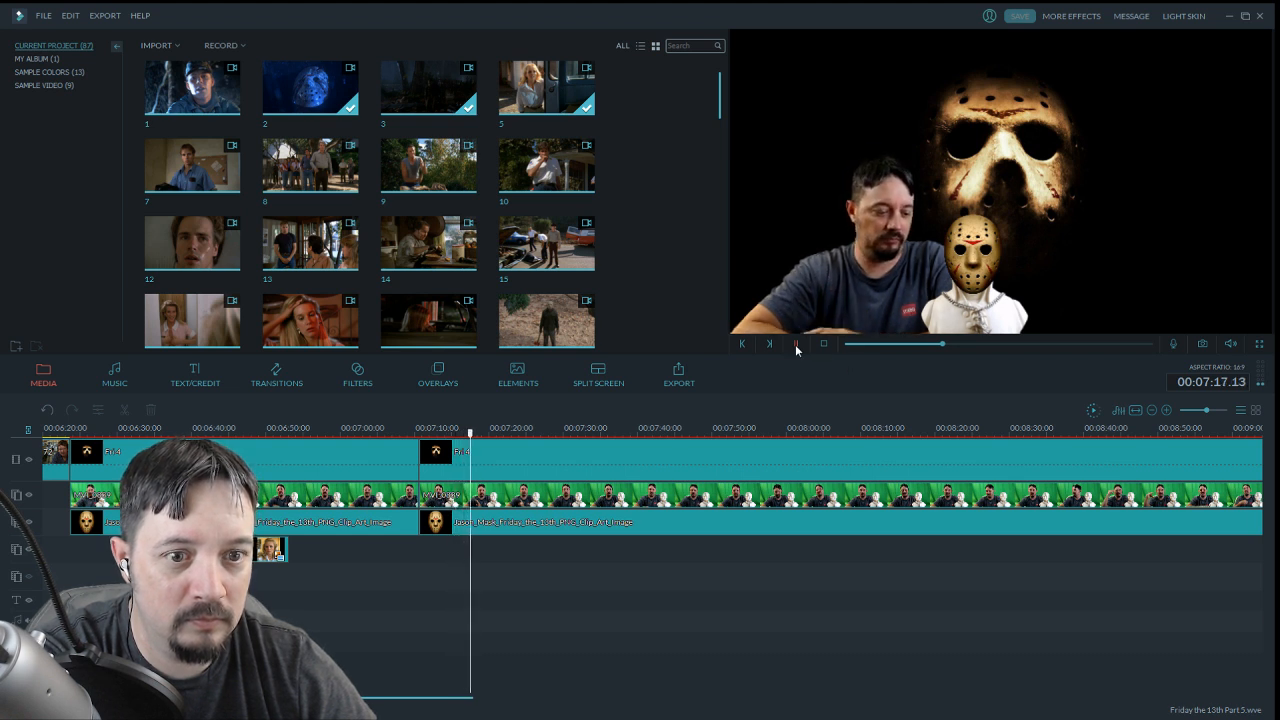
click(795, 344)
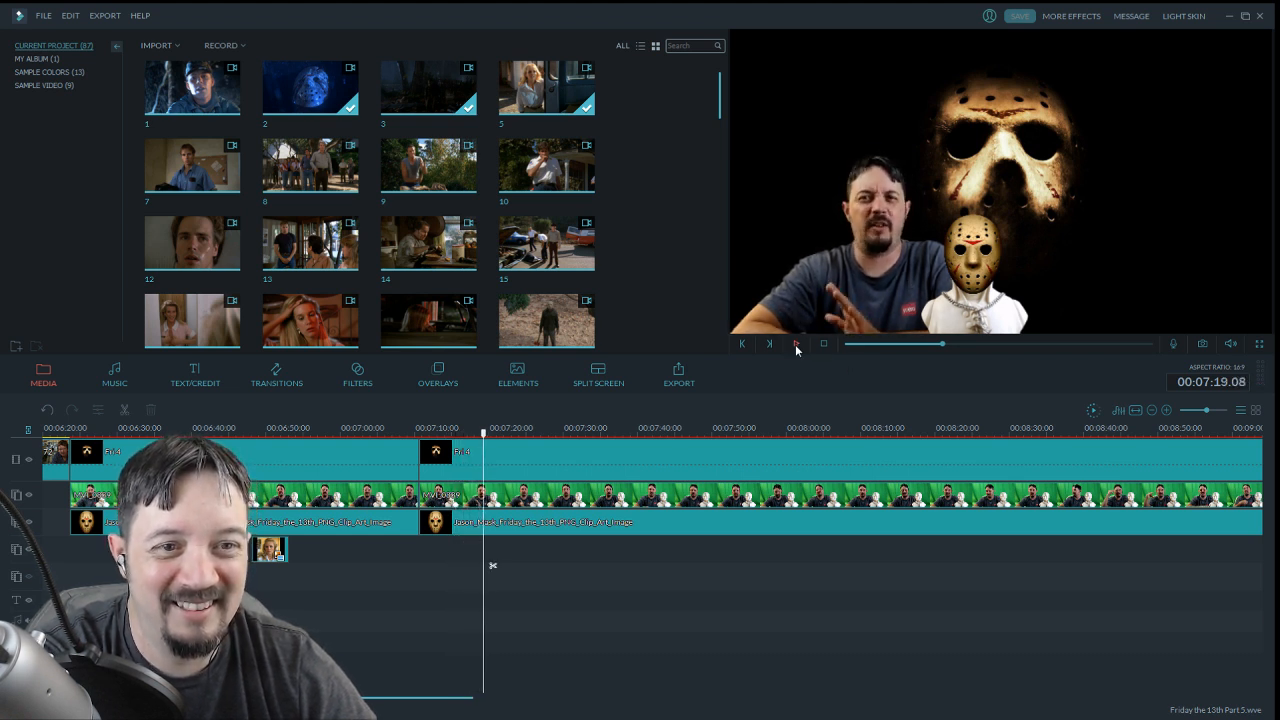
Split all three tracks at 00:07:18.21, delete the section back to the 00:07:10.15 cut, and replay the join to 00:07:15.08
drag(489, 446, 485, 446)
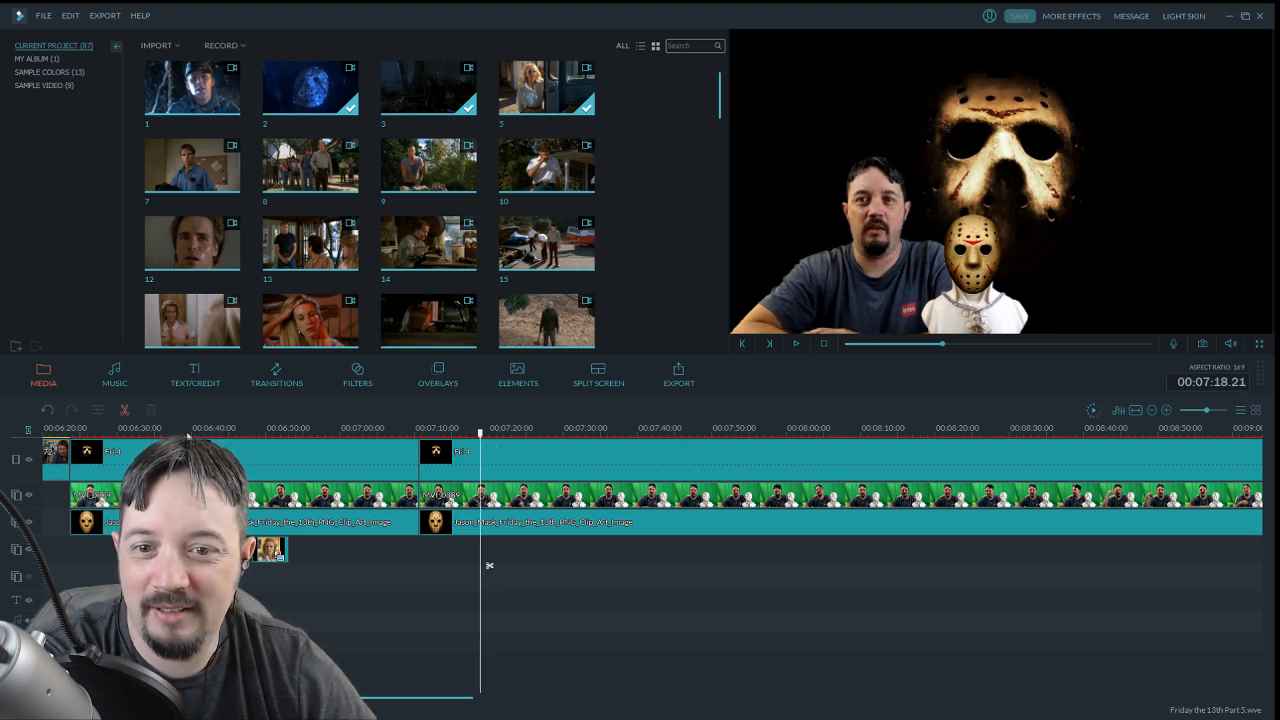
key(ctrl+b)
key(Up)
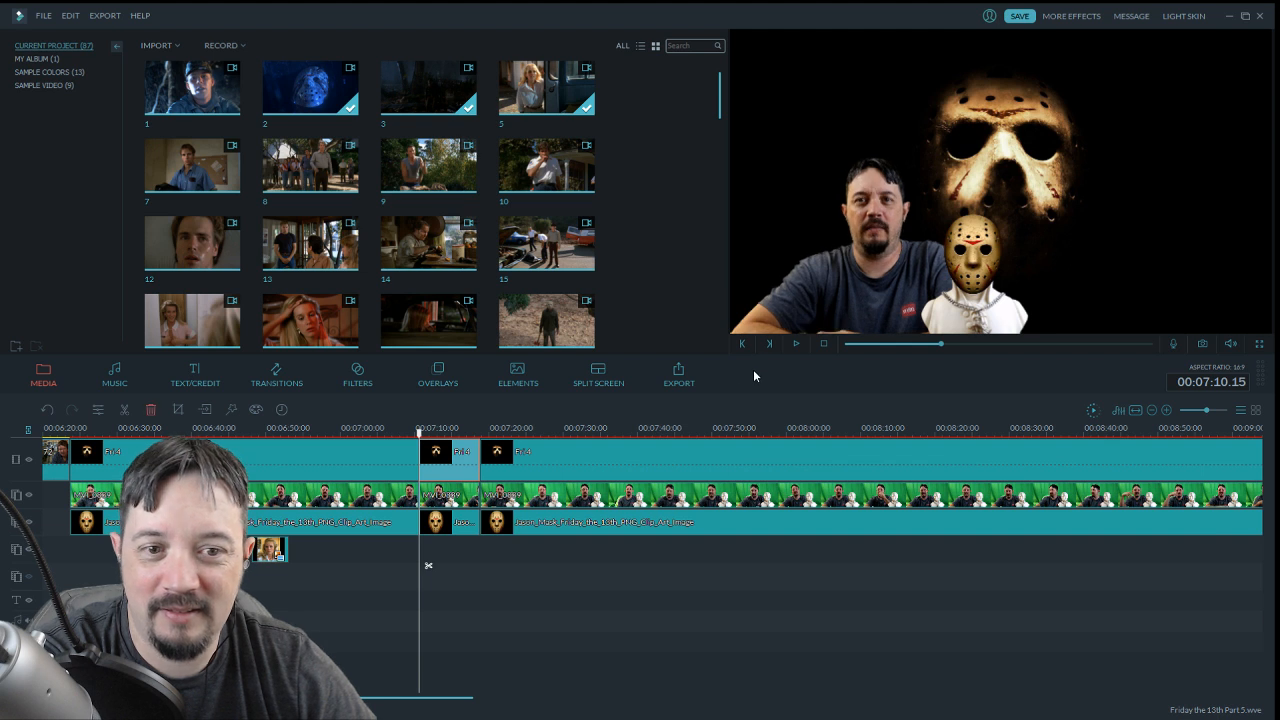
key(Delete)
click(795, 345)
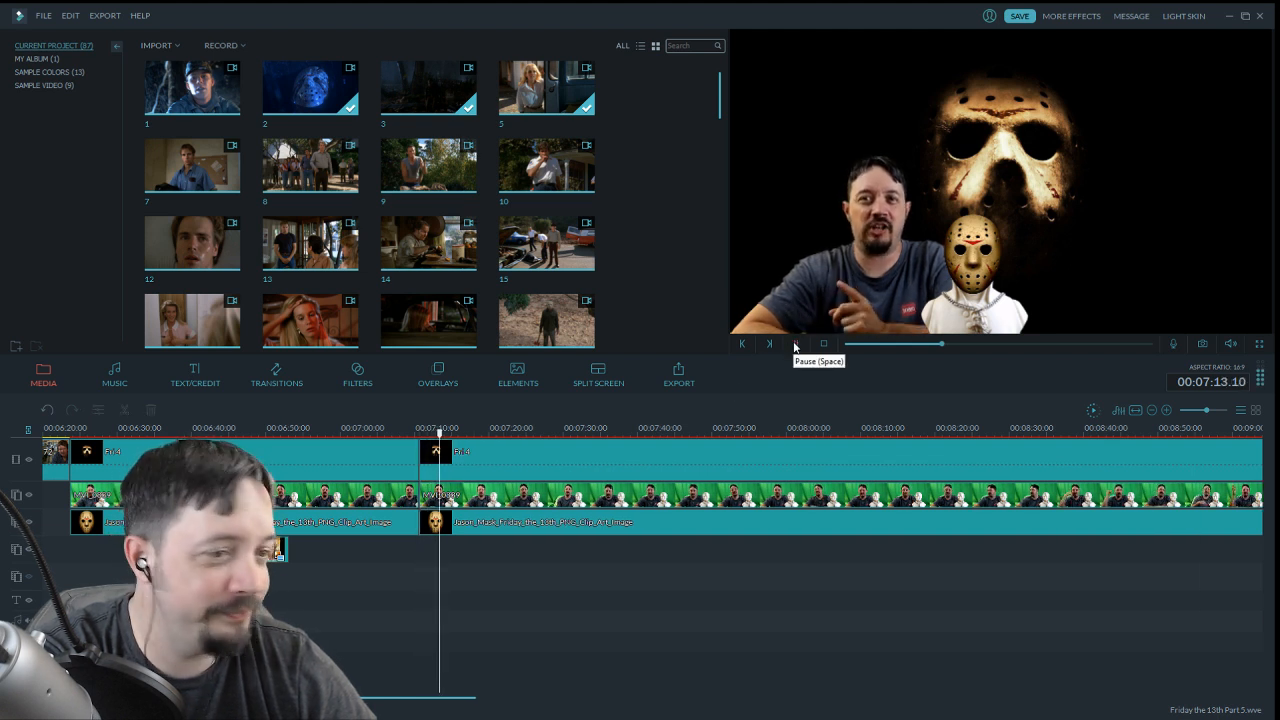
click(797, 345)
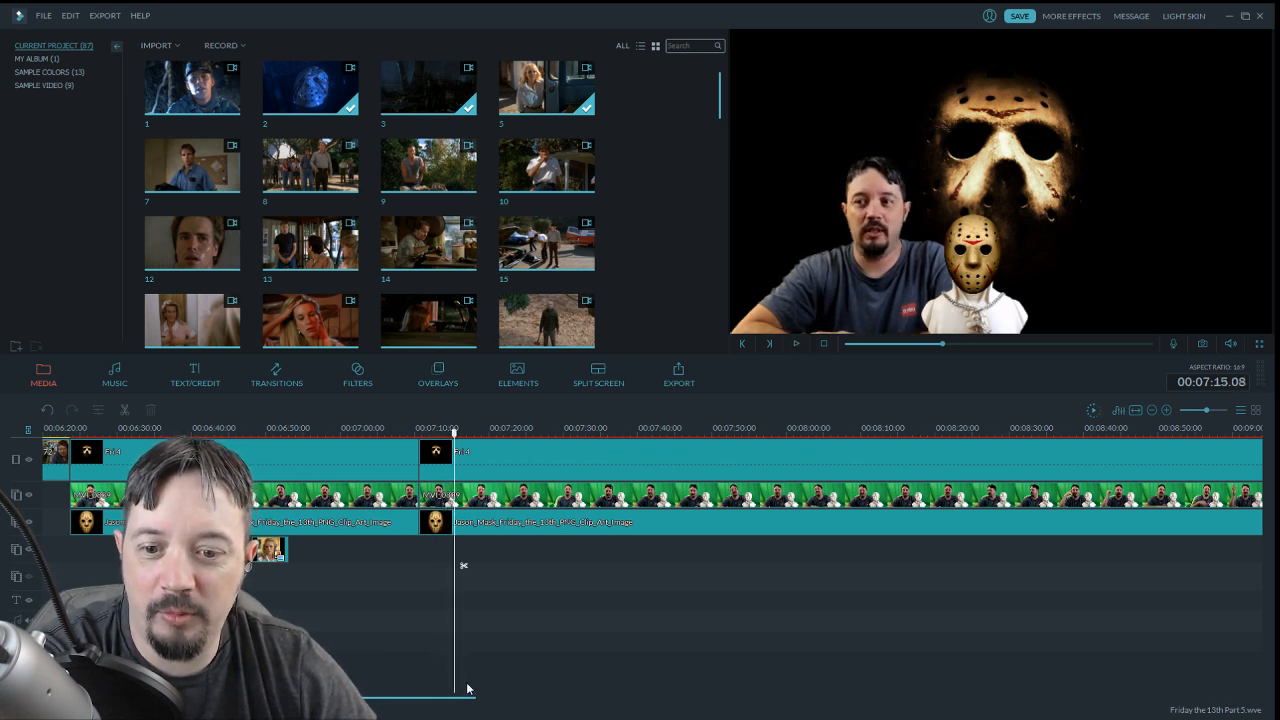
Overlay picture 8 of the man in the brown shirt beside the presenter, move its start to 00:07:14.21, and replay it from 00:07:13.21
drag(450, 701, 384, 705)
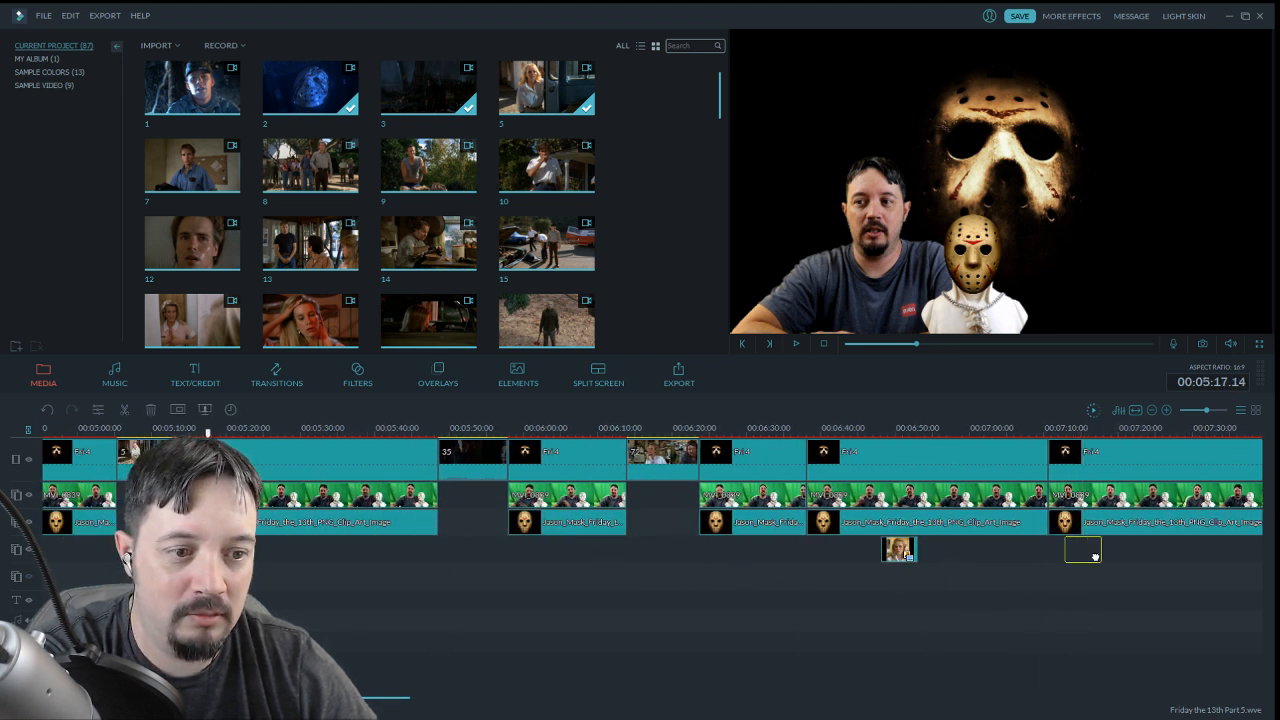
drag(1080, 549, 1080, 549)
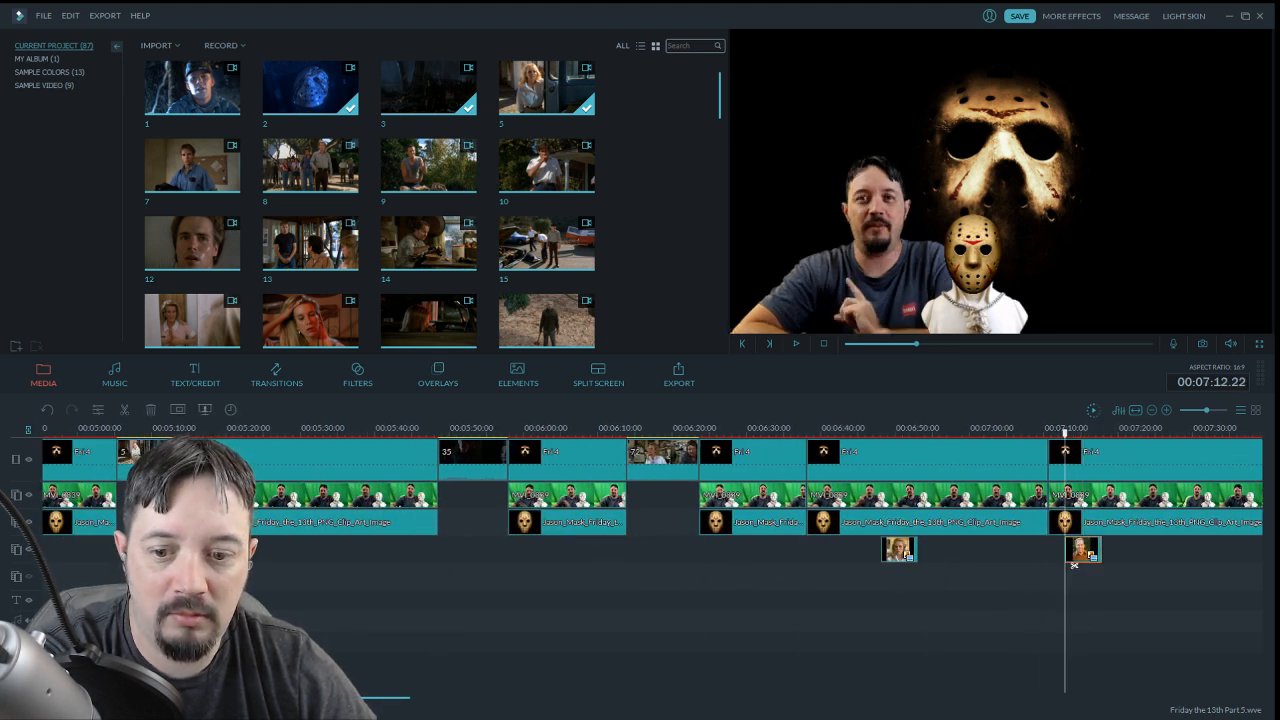
drag(356, 702, 424, 704)
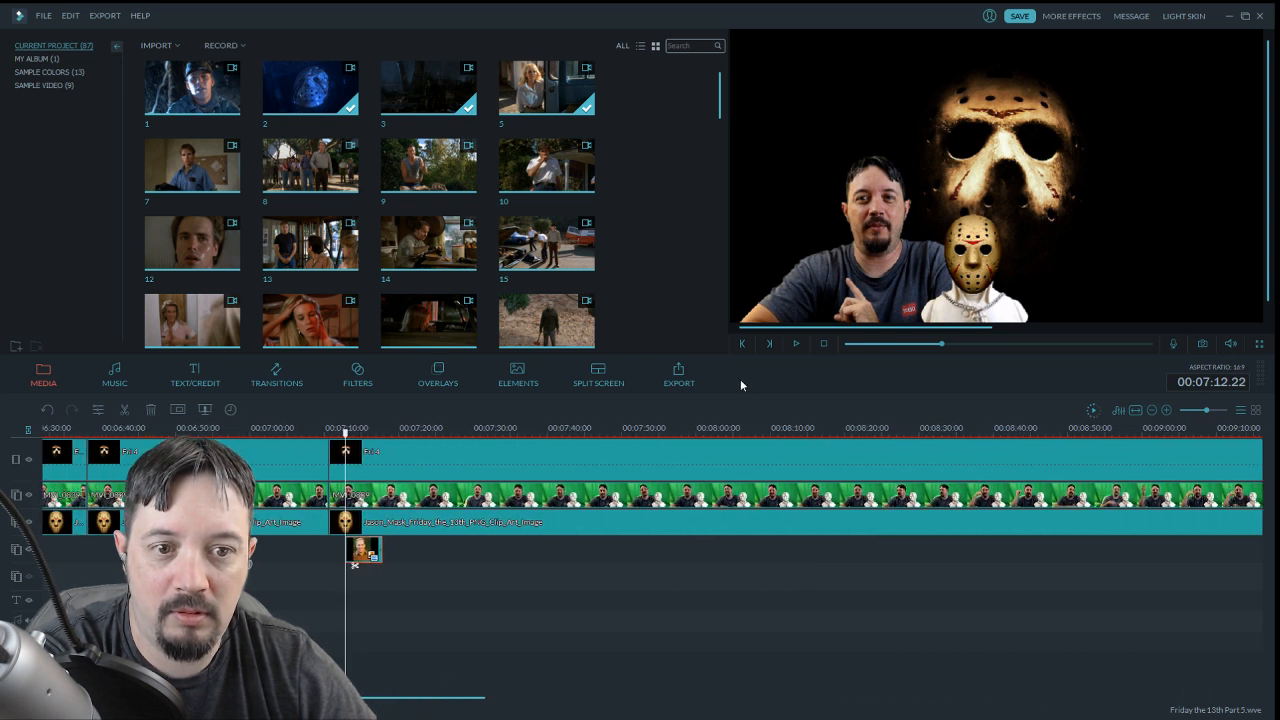
click(797, 345)
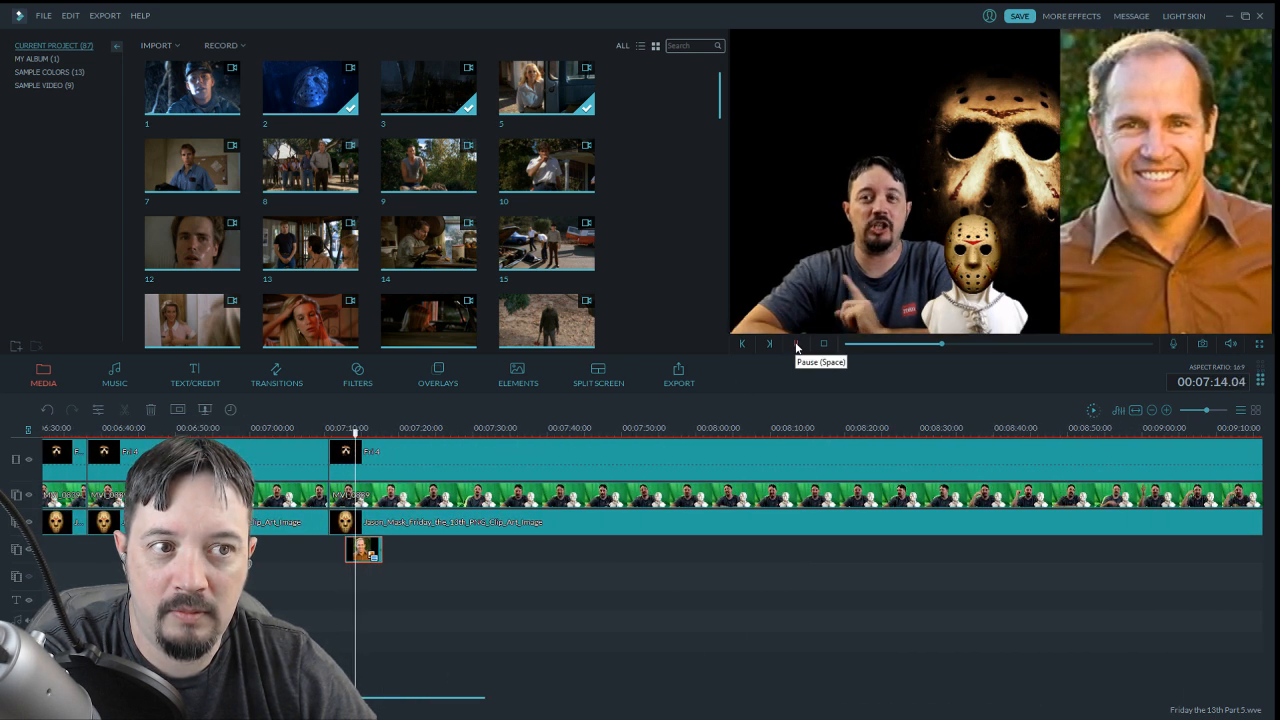
click(797, 345)
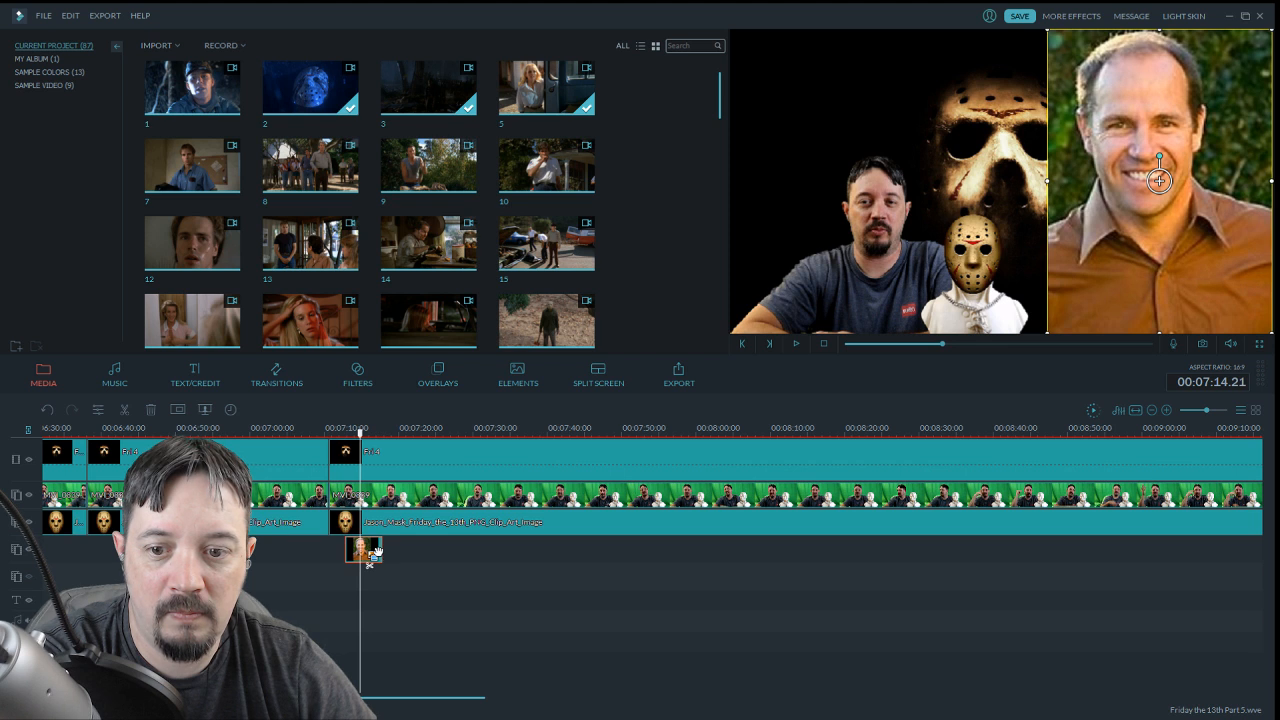
drag(376, 551, 391, 551)
key(shift+Left)
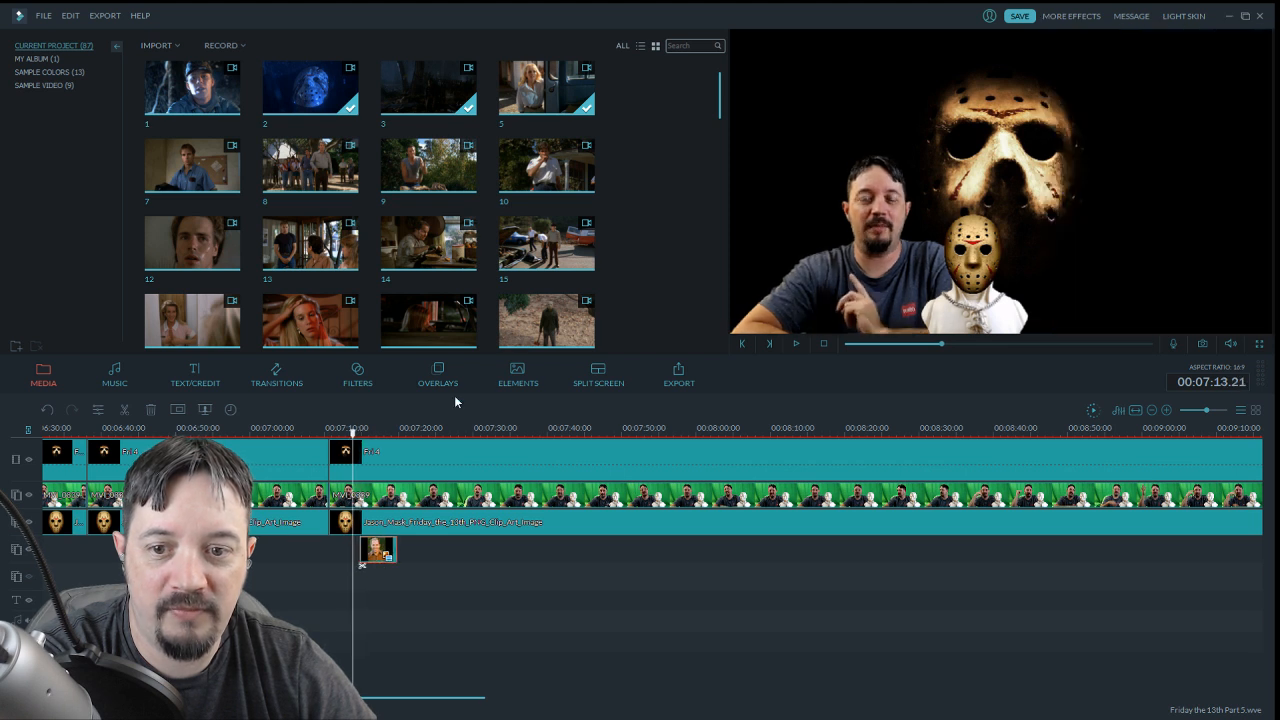
click(797, 345)
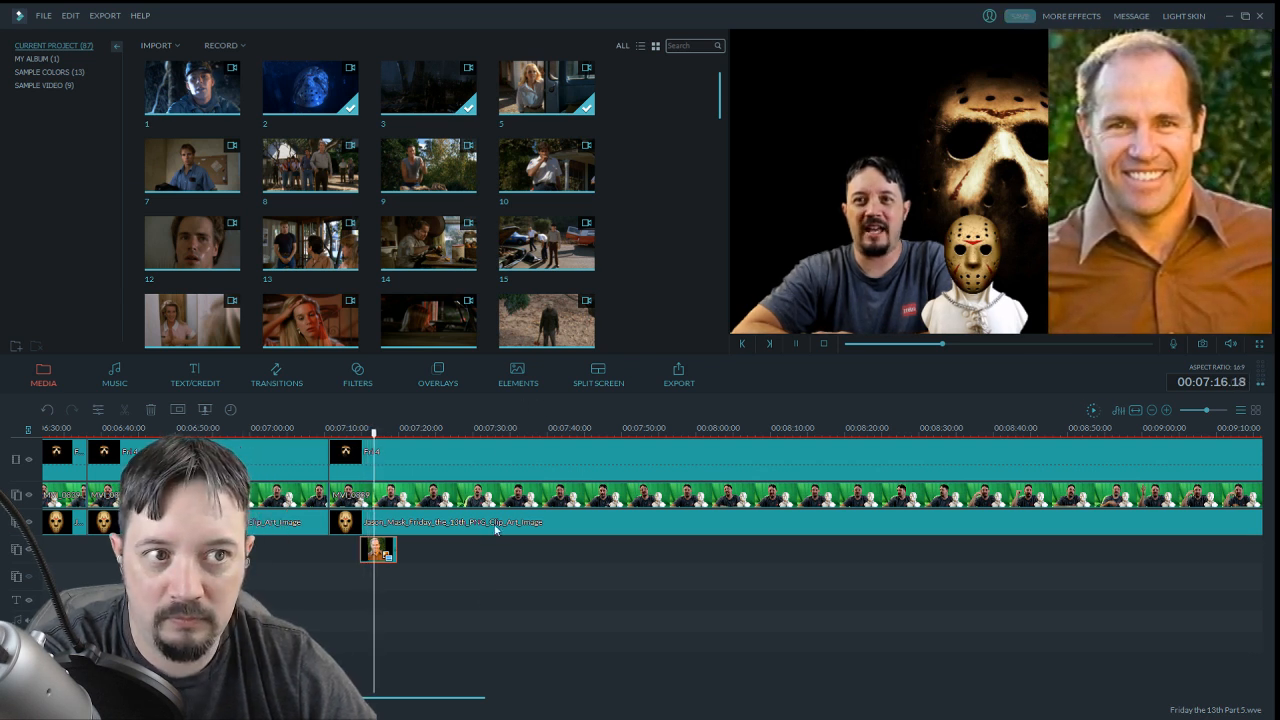
Play the commentary on to 00:07:40.07, split all three tracks there, and insert movie clip 7 at the cut
drag(427, 705, 450, 704)
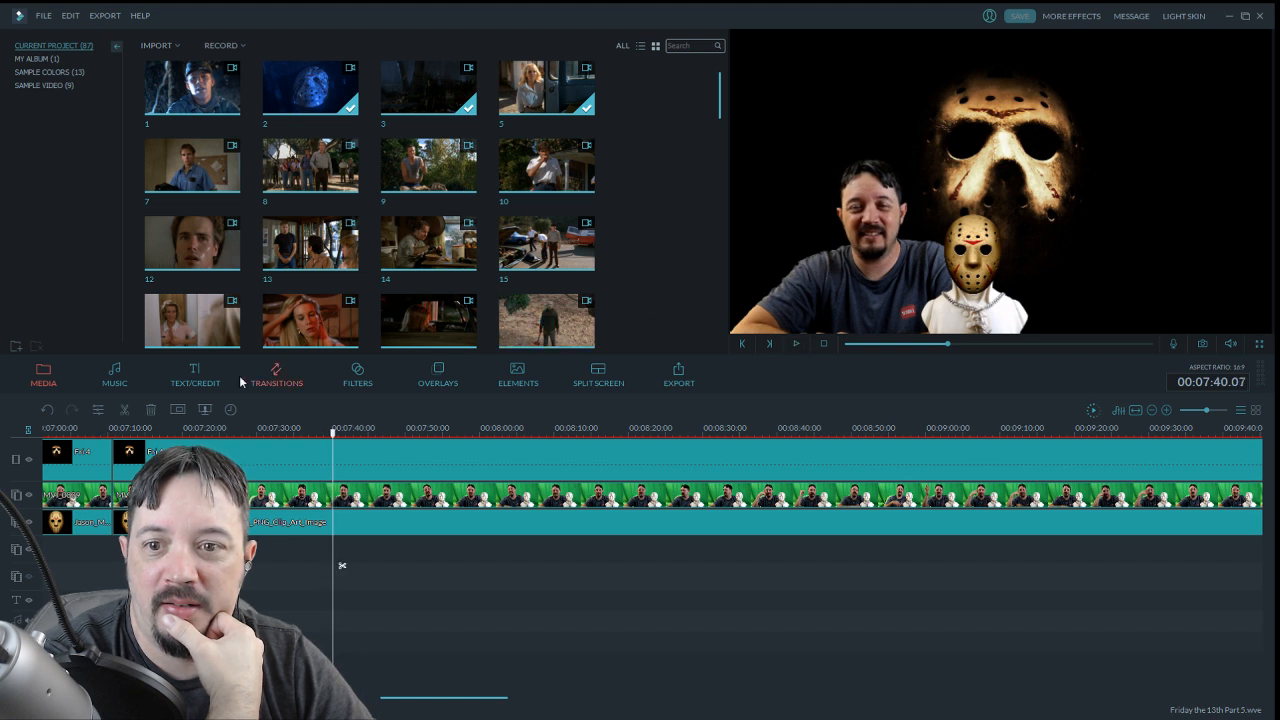
click(124, 411)
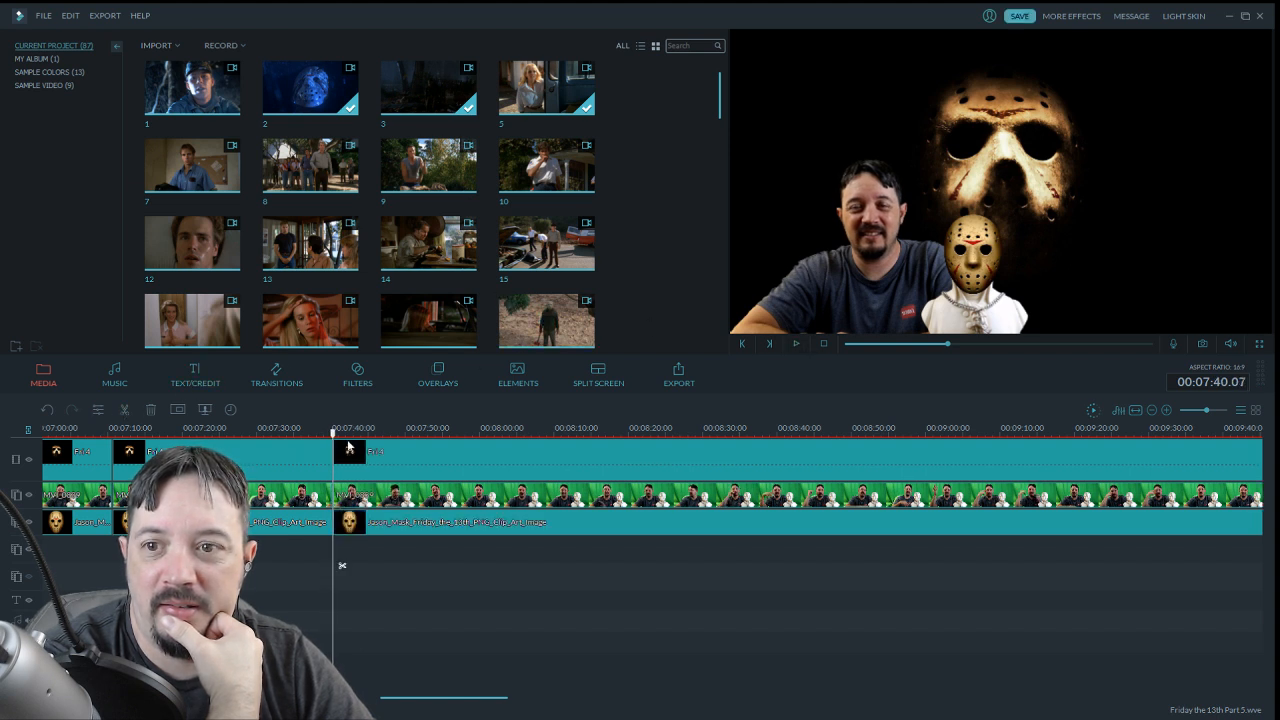
key(Right)
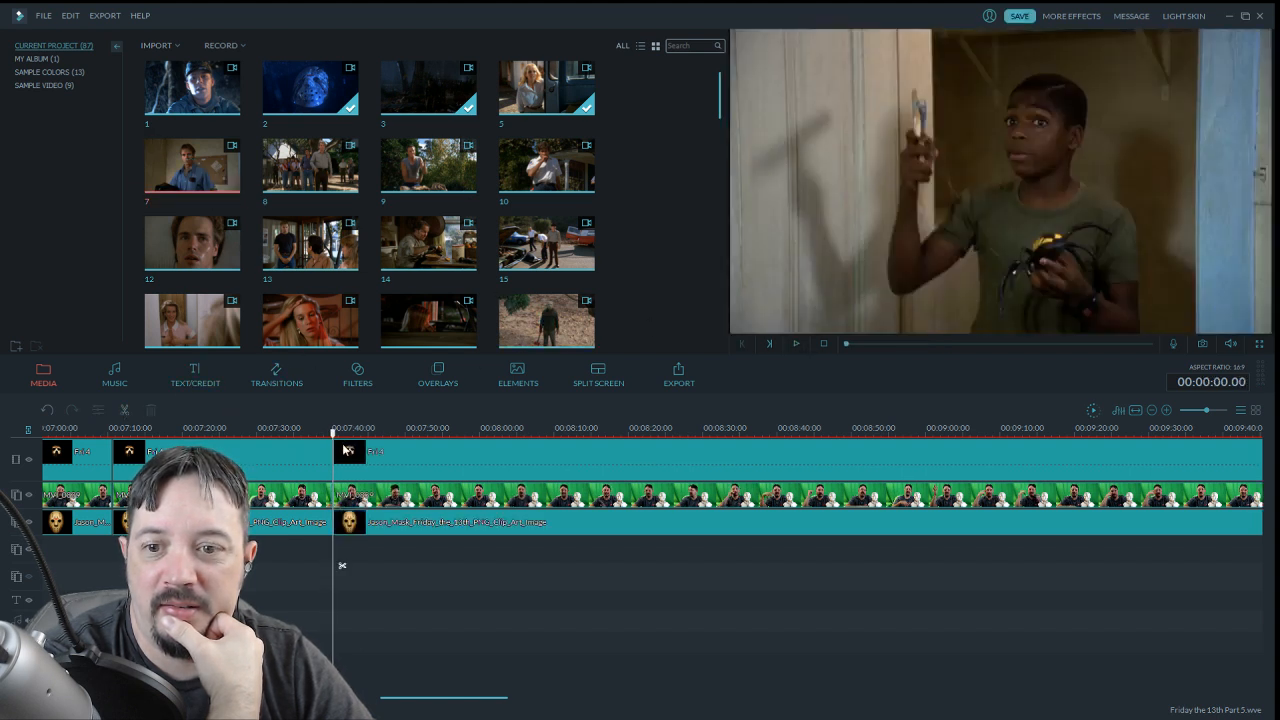
key(shift+i)
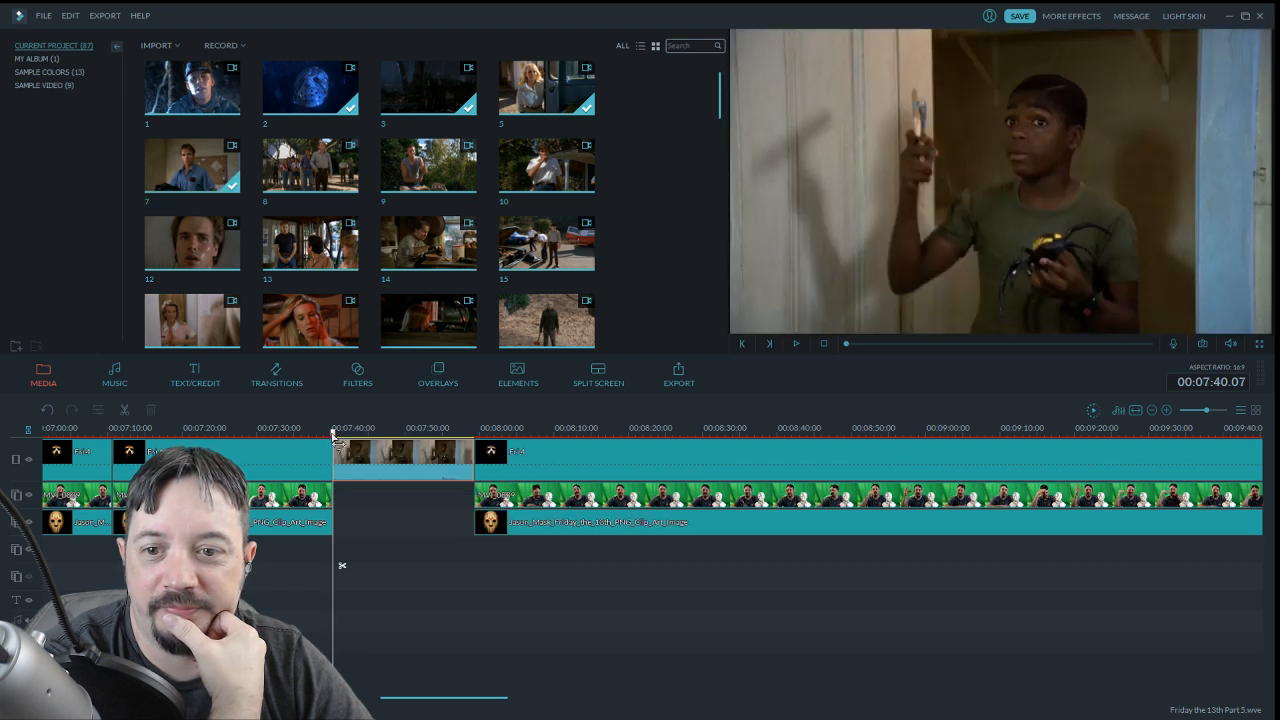
Play through movie clip 7 and cut off its ending from 00:07:49.23, closing the gap before the commentary
drag(337, 441, 338, 452)
click(796, 344)
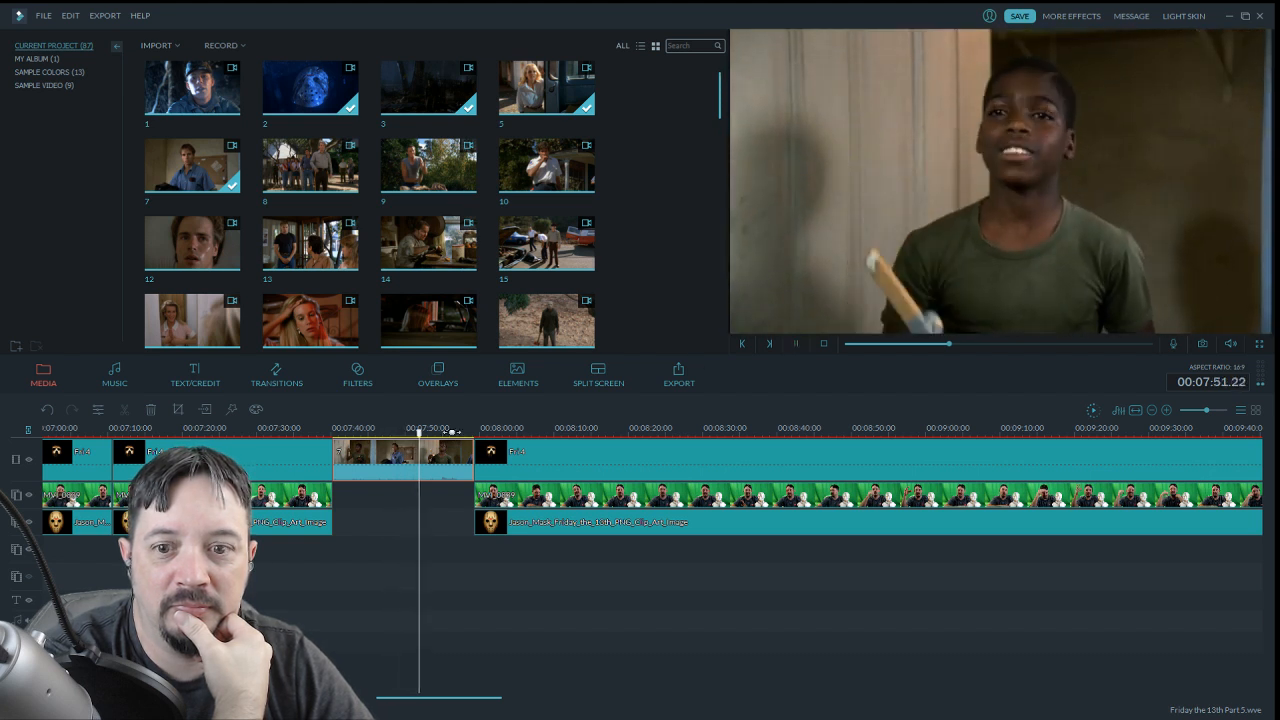
click(796, 344)
click(403, 433)
click(796, 344)
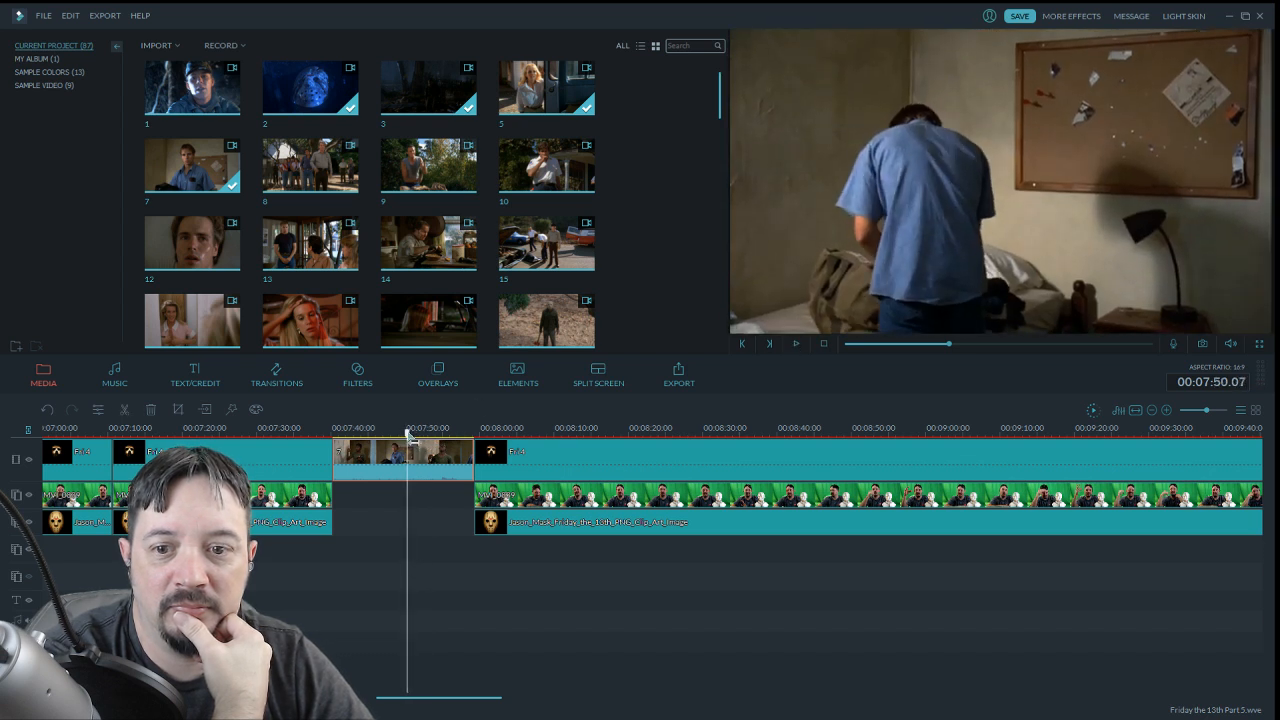
drag(409, 437, 407, 440)
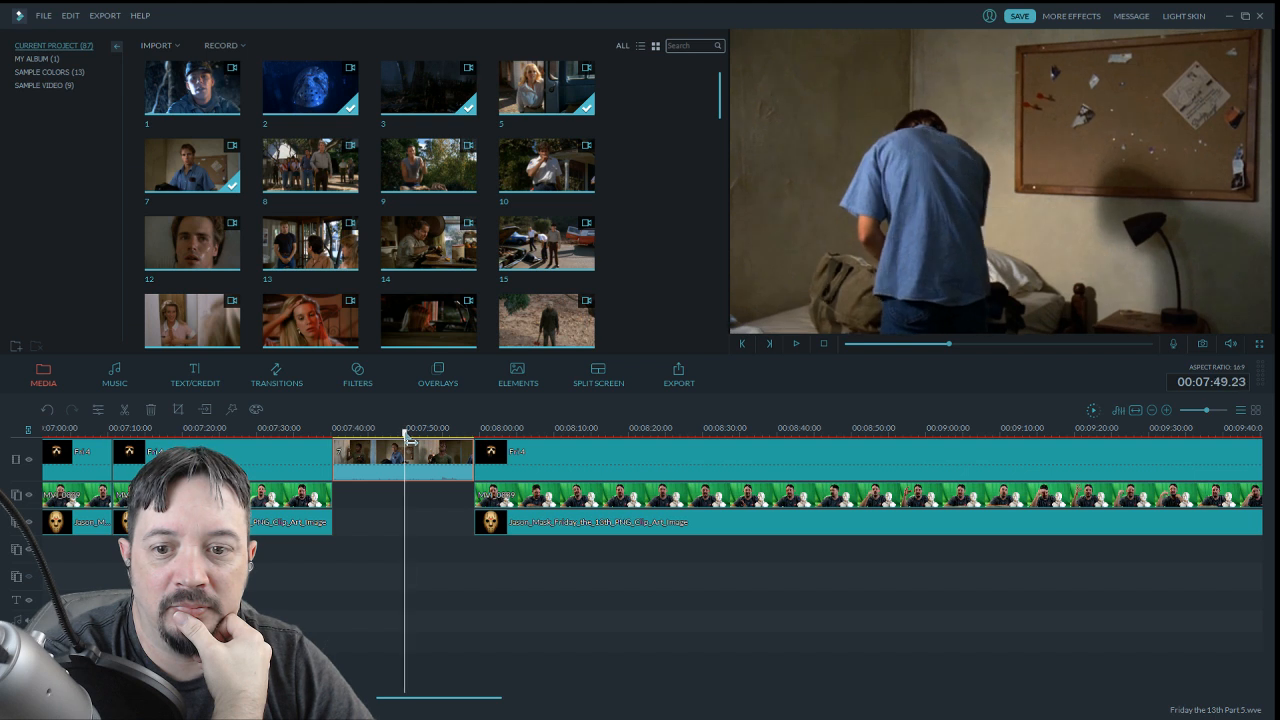
click(127, 411)
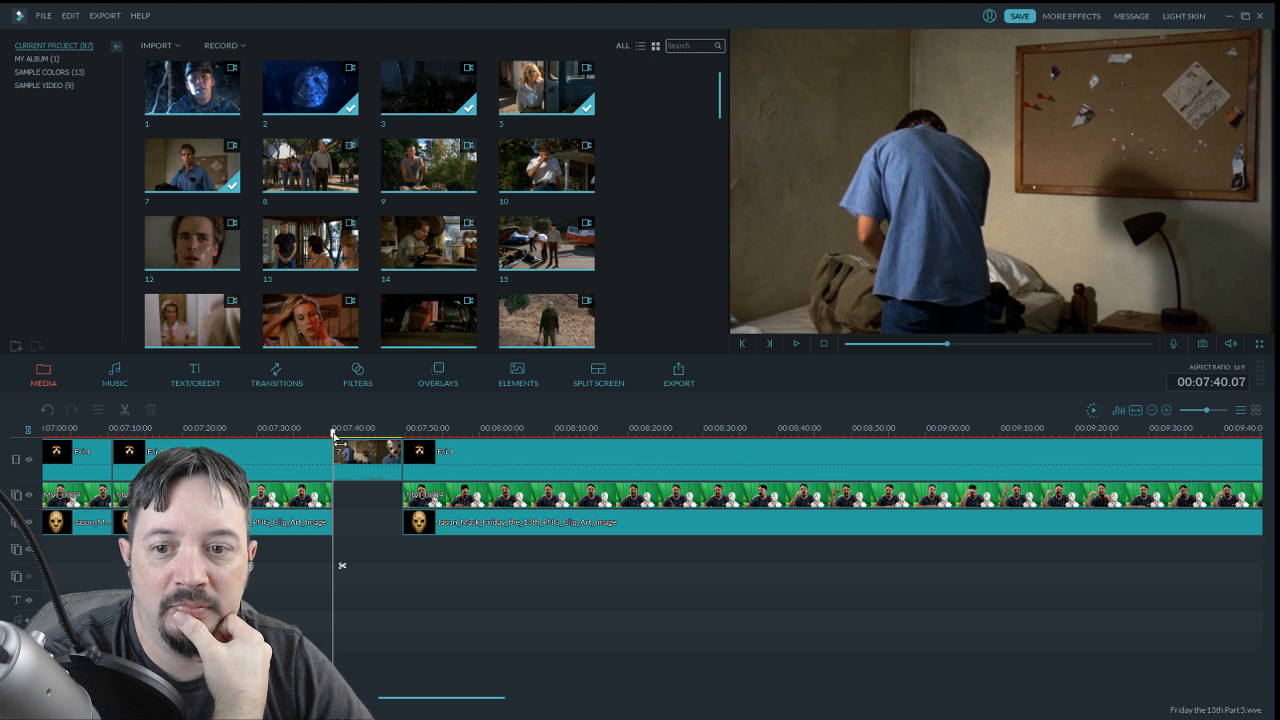
Set movie clip 7's audio volume to 200, and play from 00:07:40.07 on to 00:07:54.07
double_click(368, 462)
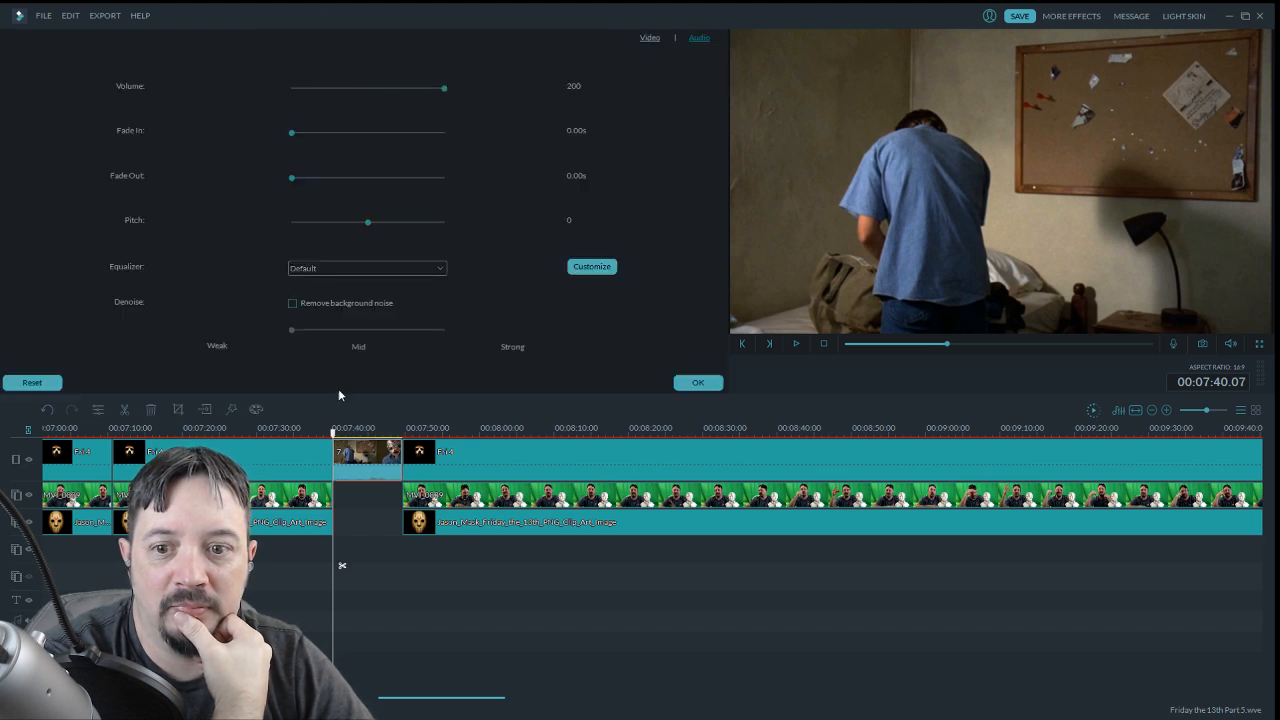
click(692, 384)
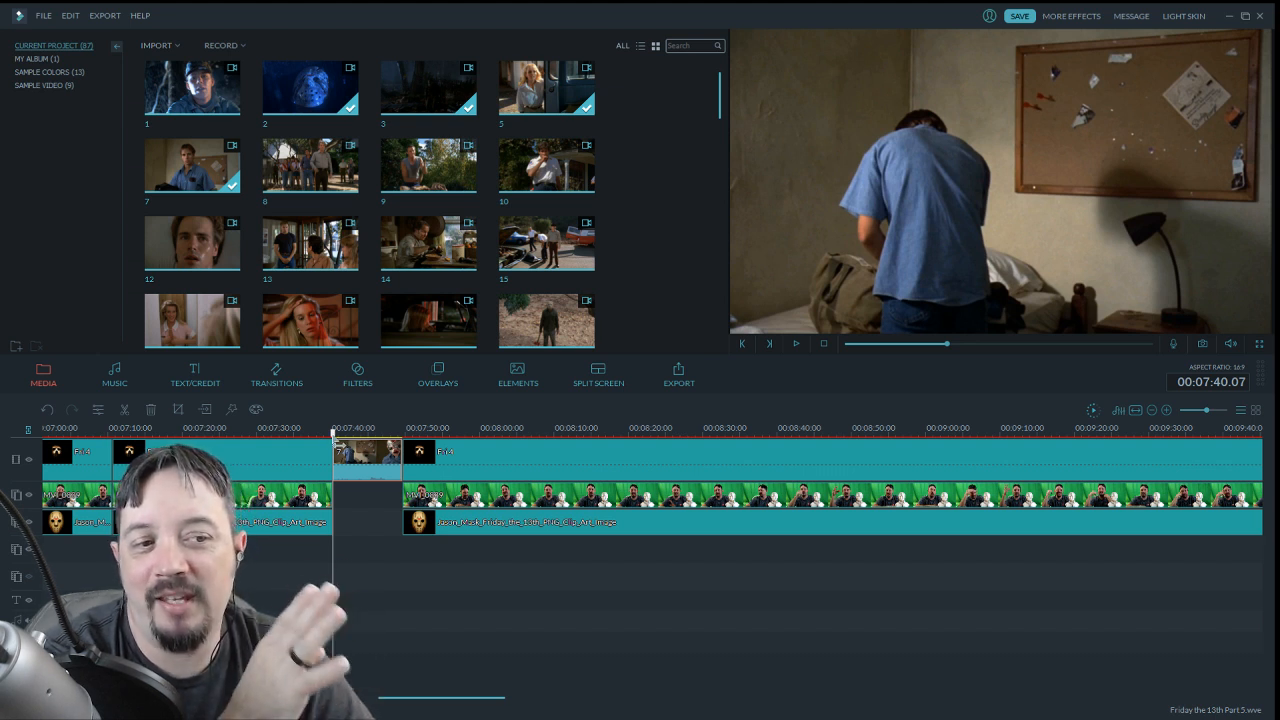
mouse_move(337, 446)
mouse_down()
mouse_move(415, 458)
mouse_move(334, 462)
mouse_up()
click(796, 343)
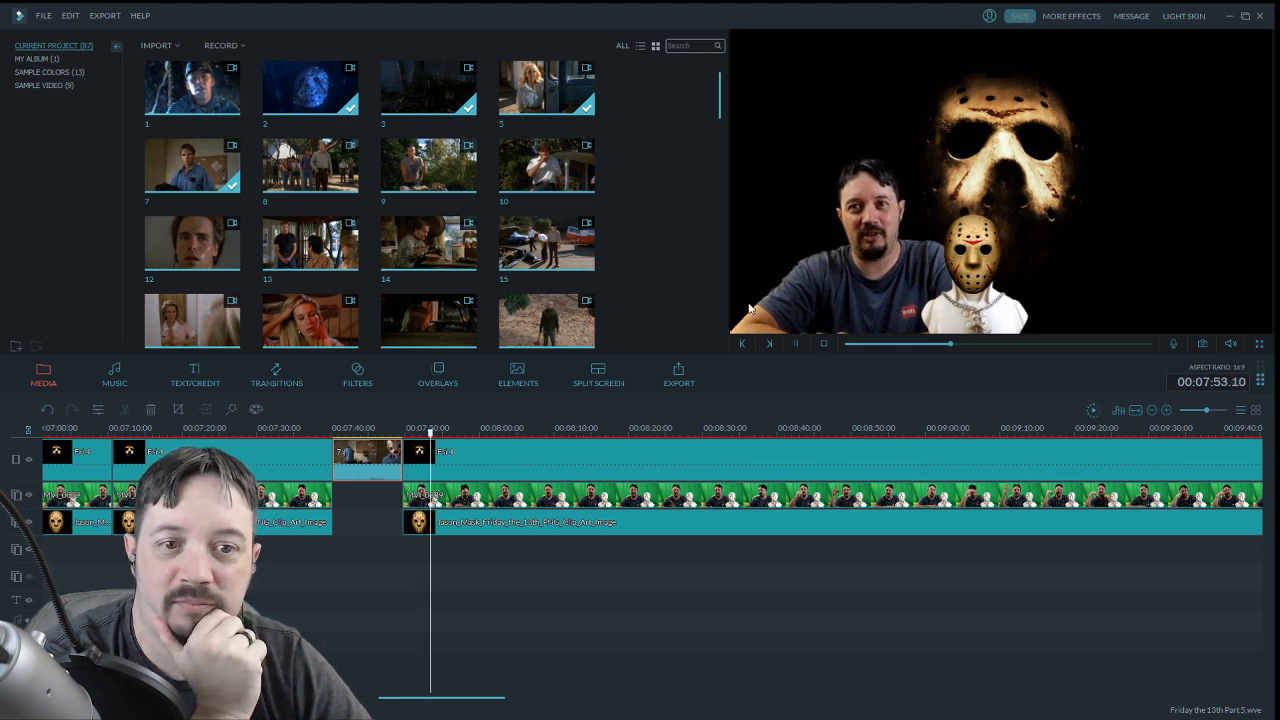
key(space)
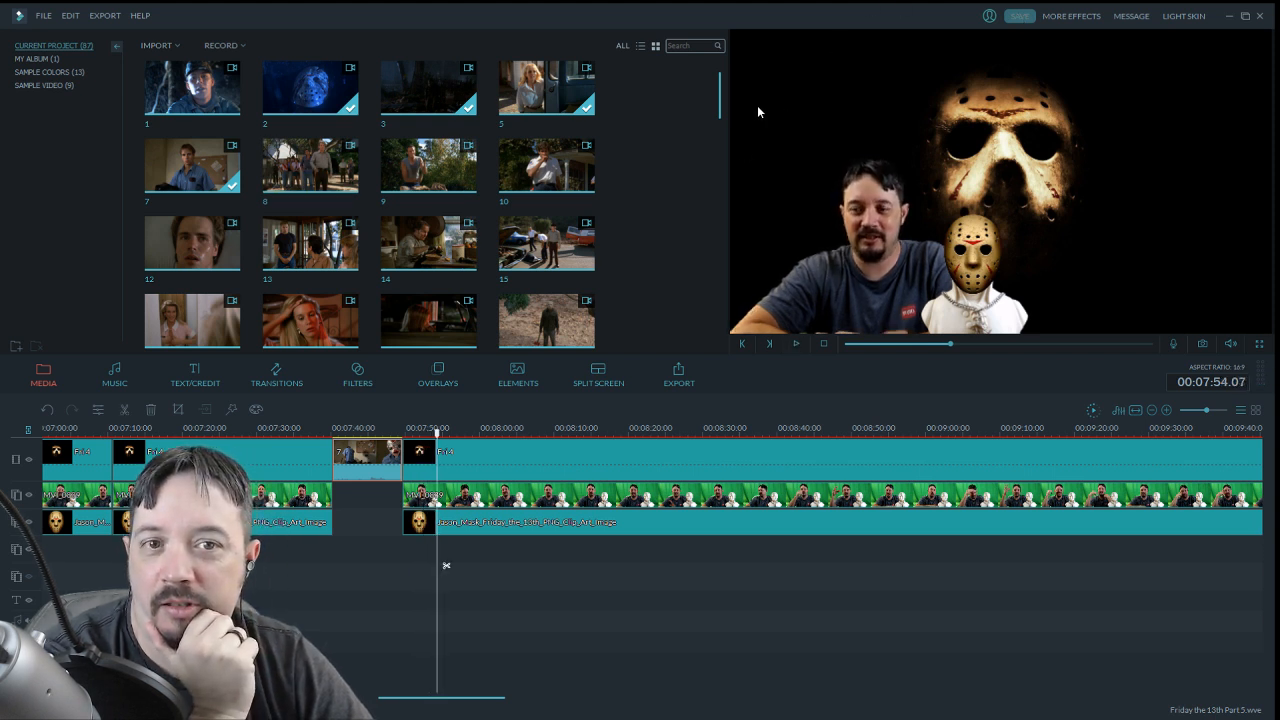
Overlay picture 10 of the man in the striped shirt at 00:07:54.07 with the Down Up 2 motion, positioned beside the presenter
drag(719, 80, 714, 232)
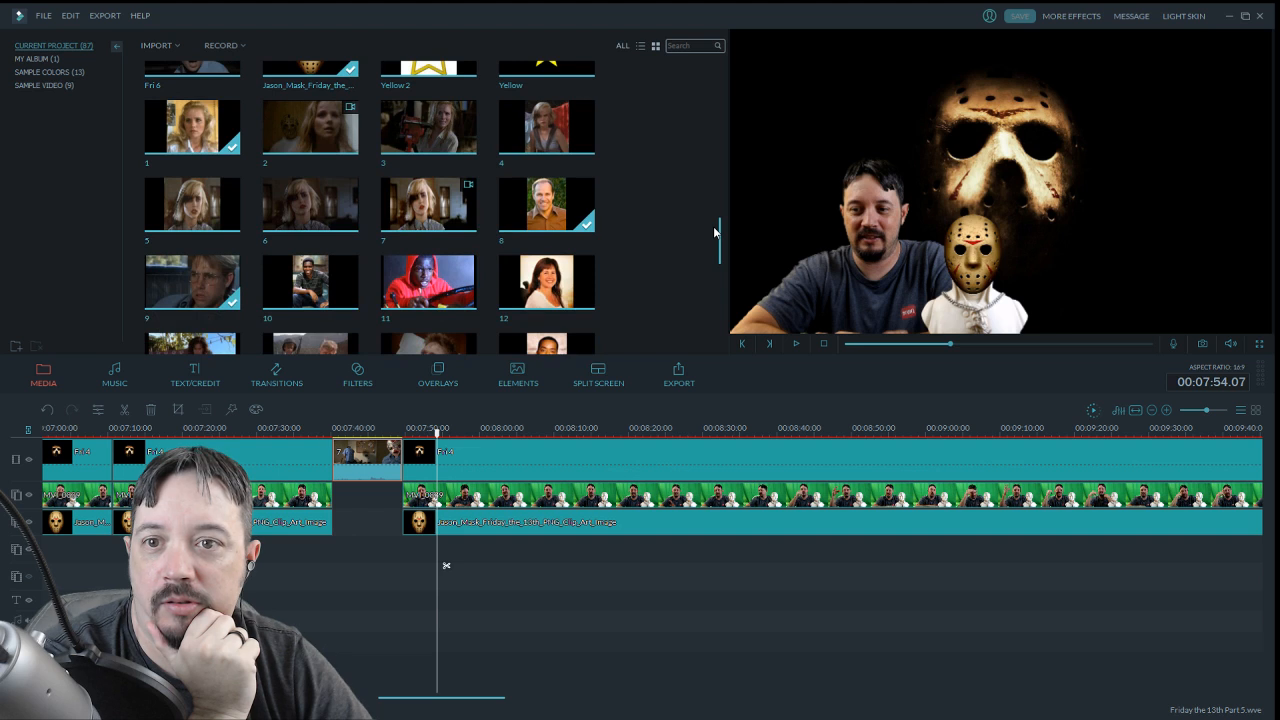
scroll(714, 232, up, 1)
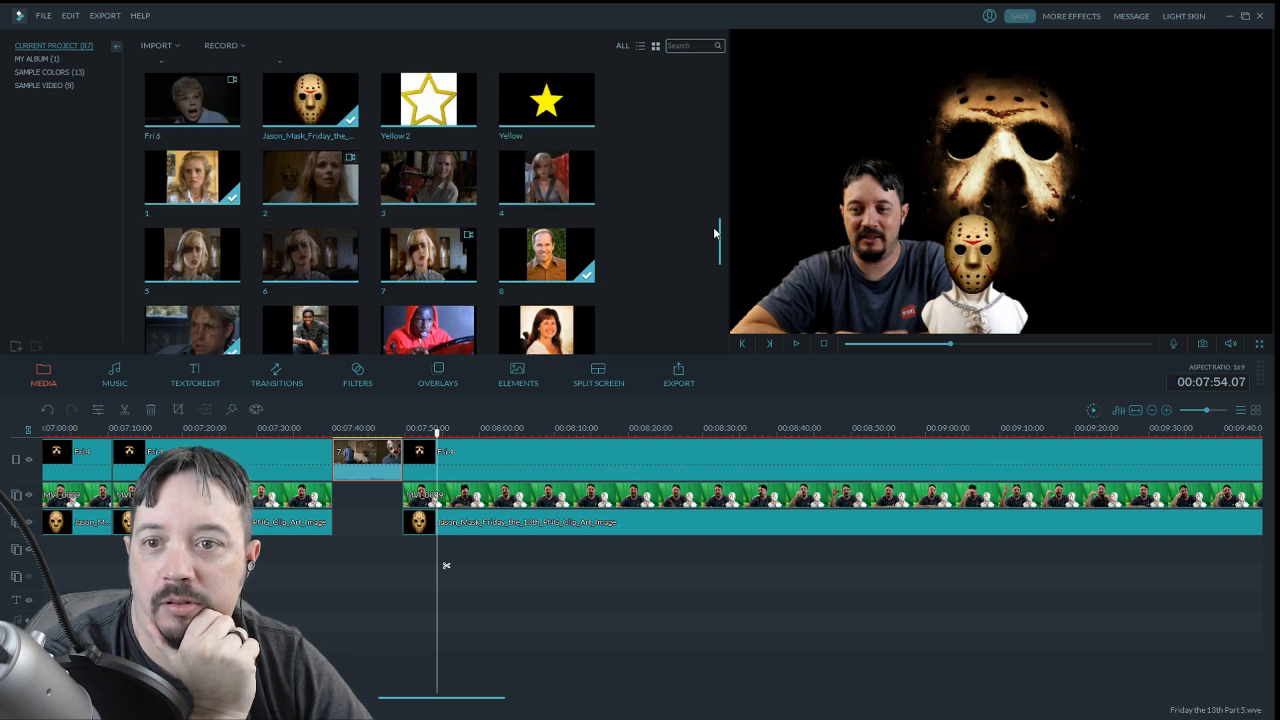
drag(325, 330, 449, 546)
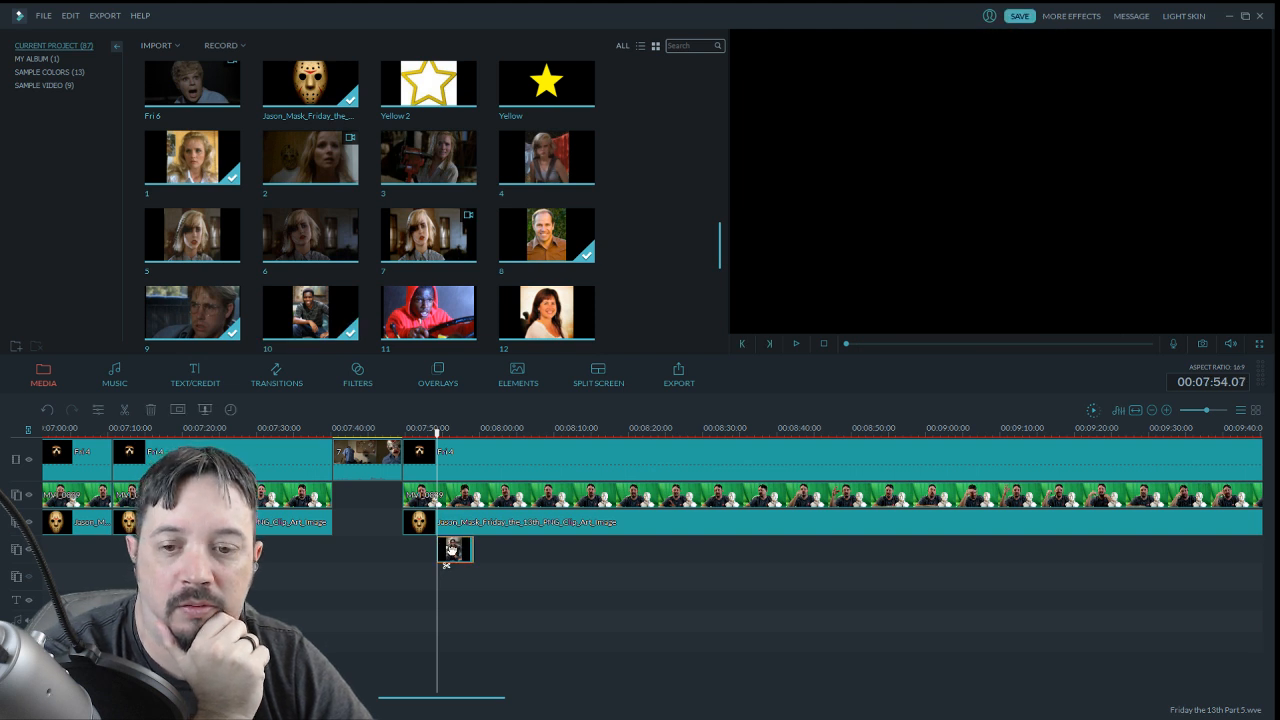
double_click(451, 549)
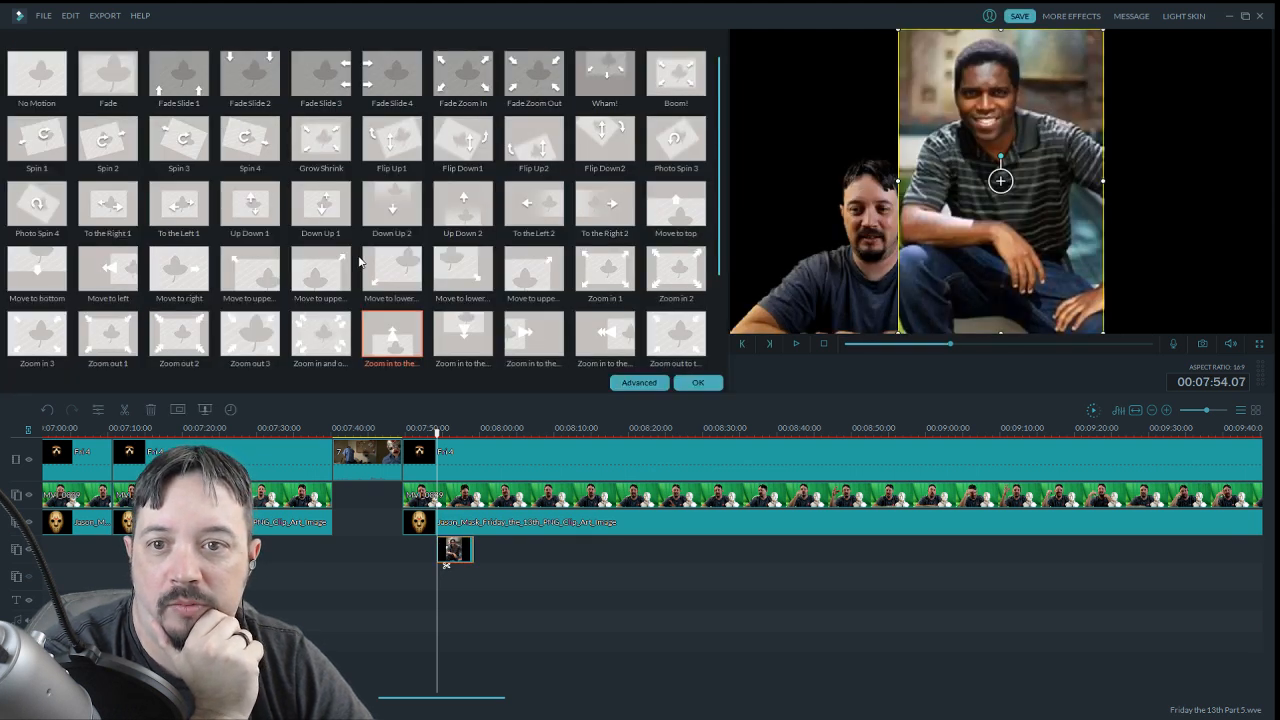
click(396, 218)
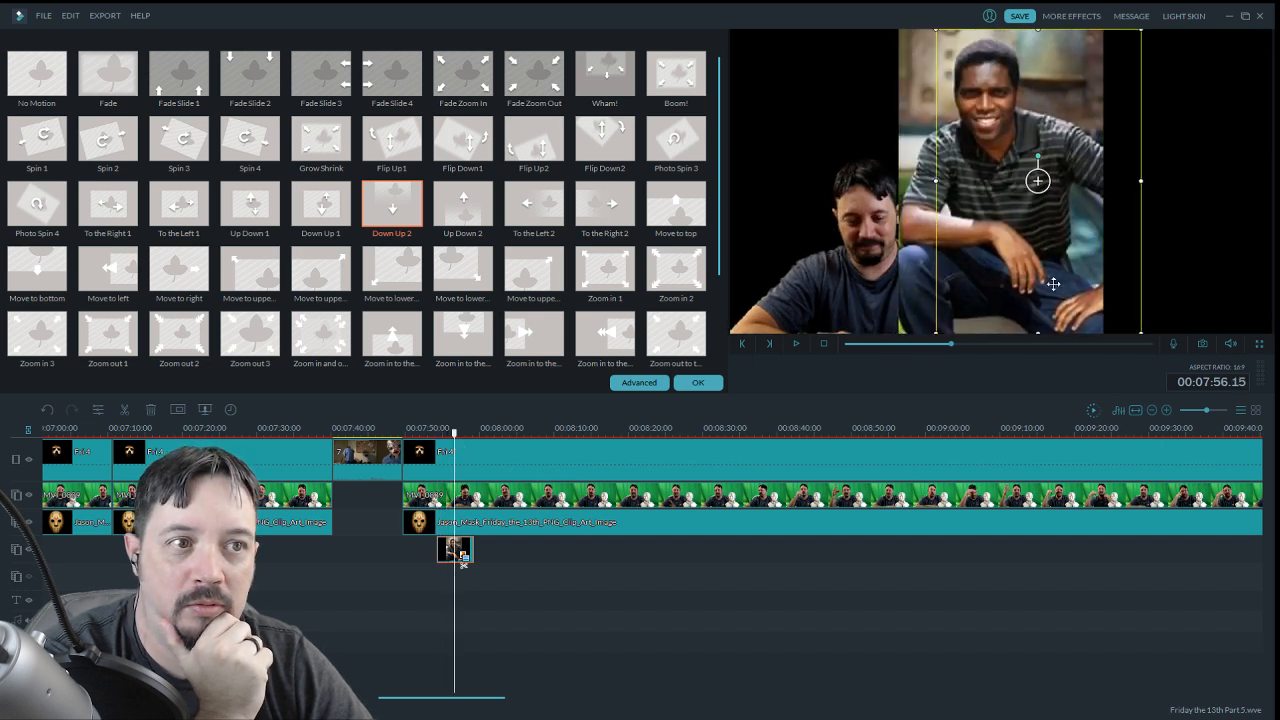
drag(1053, 284, 1184, 284)
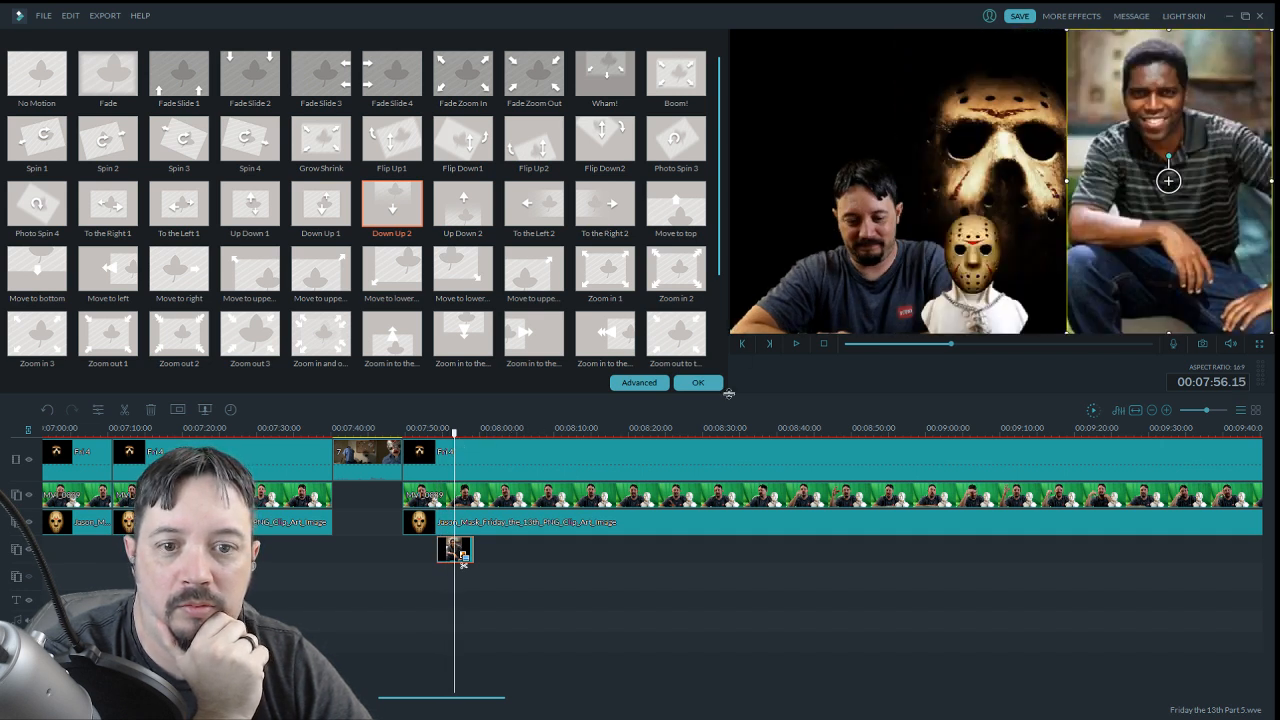
click(697, 383)
Save the project, and play the commentary from 00:07:53.17 past the new picture overlay to 00:08:32.10
drag(455, 434, 436, 447)
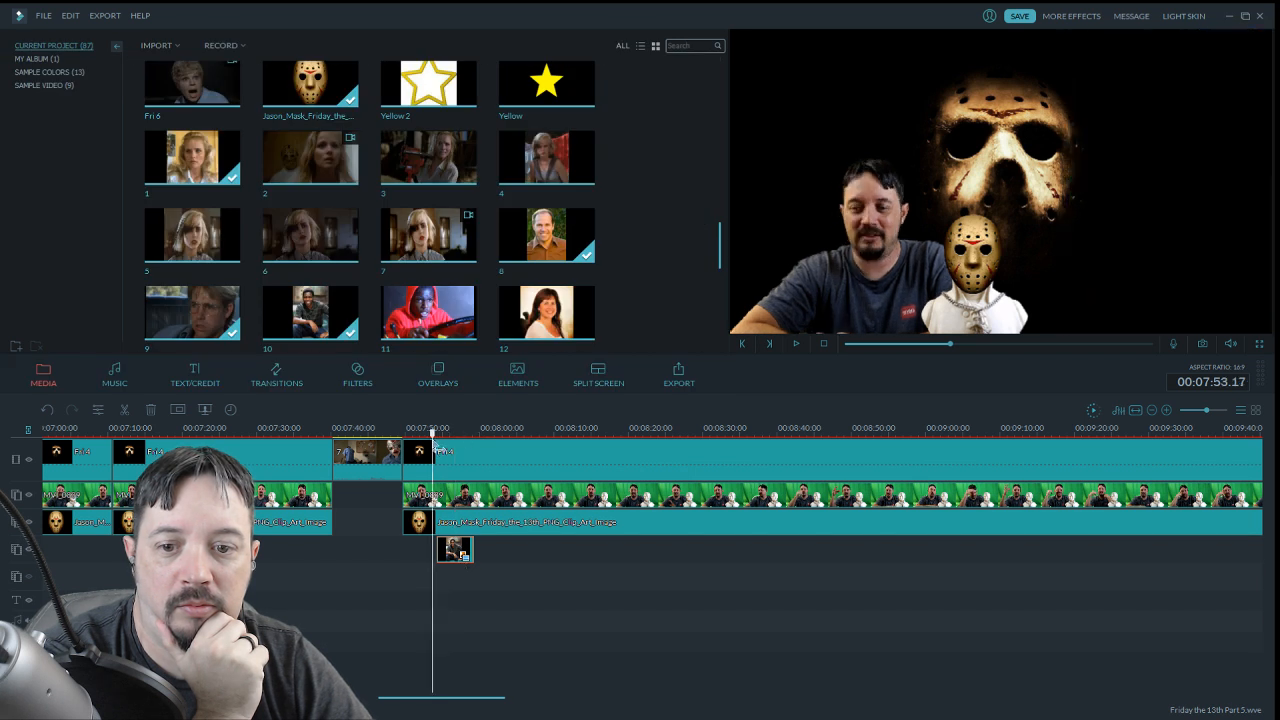
click(1020, 16)
key(space)
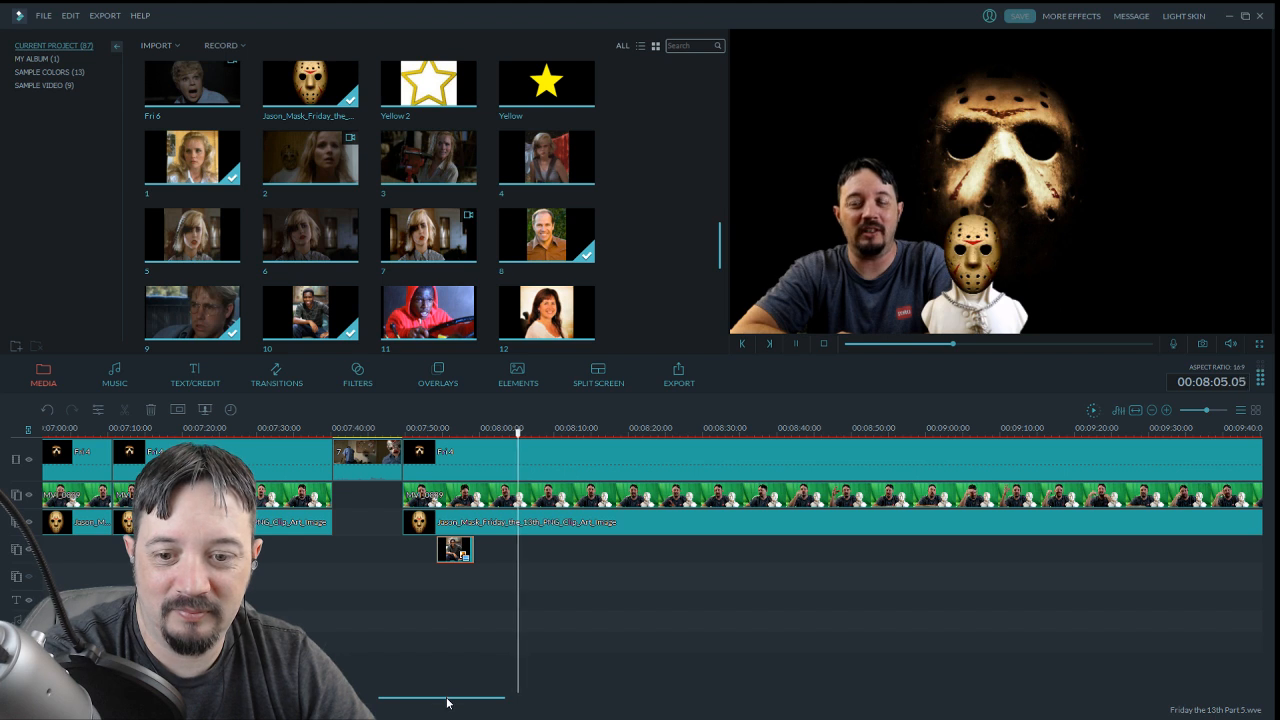
drag(447, 703, 474, 703)
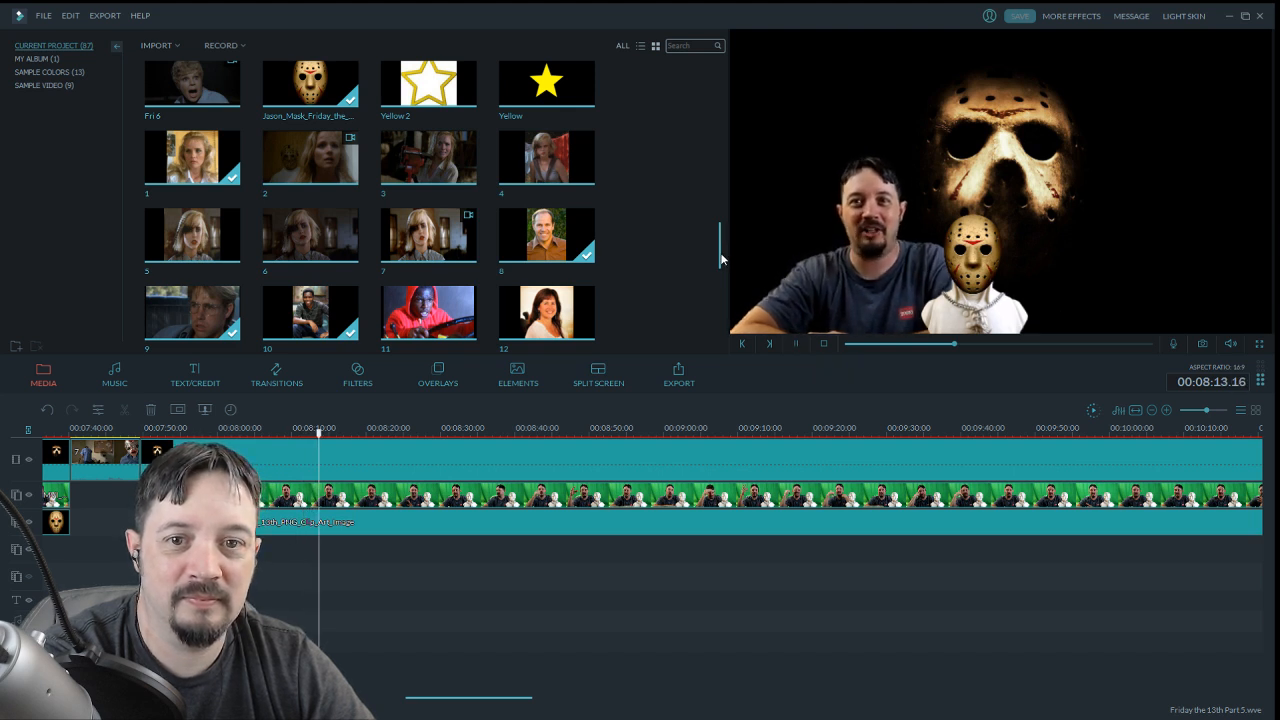
drag(721, 258, 694, 77)
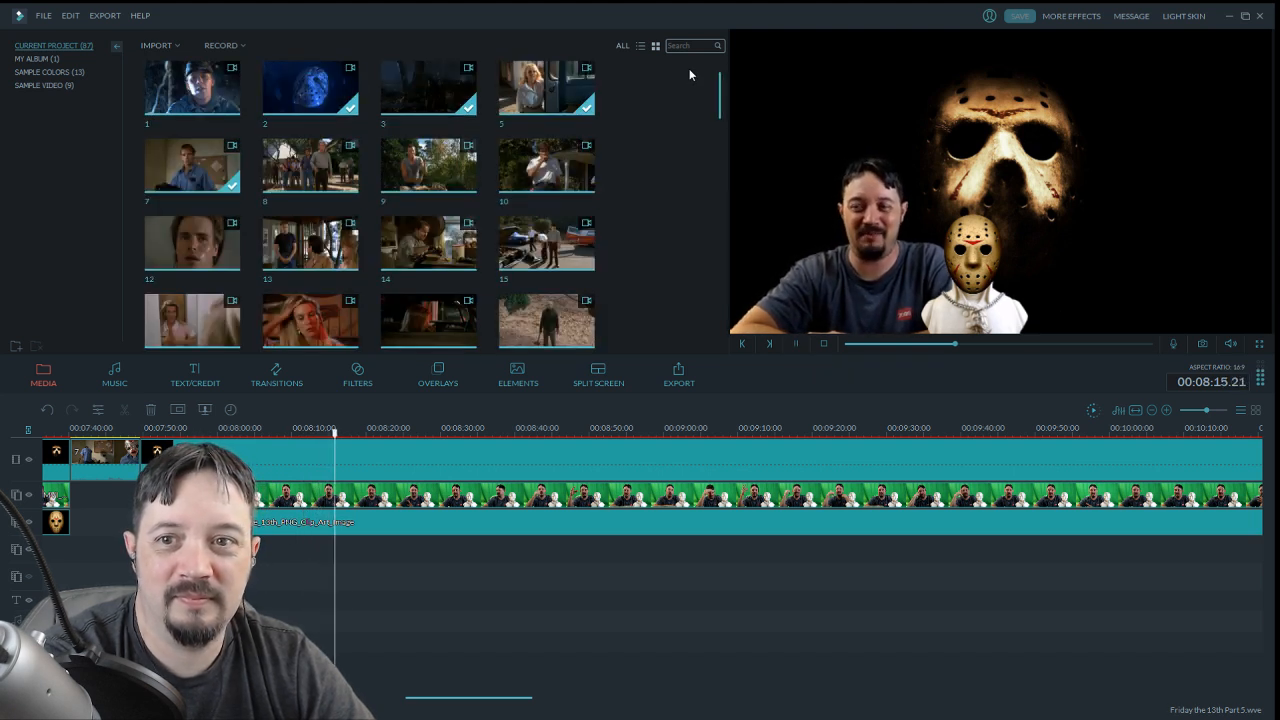
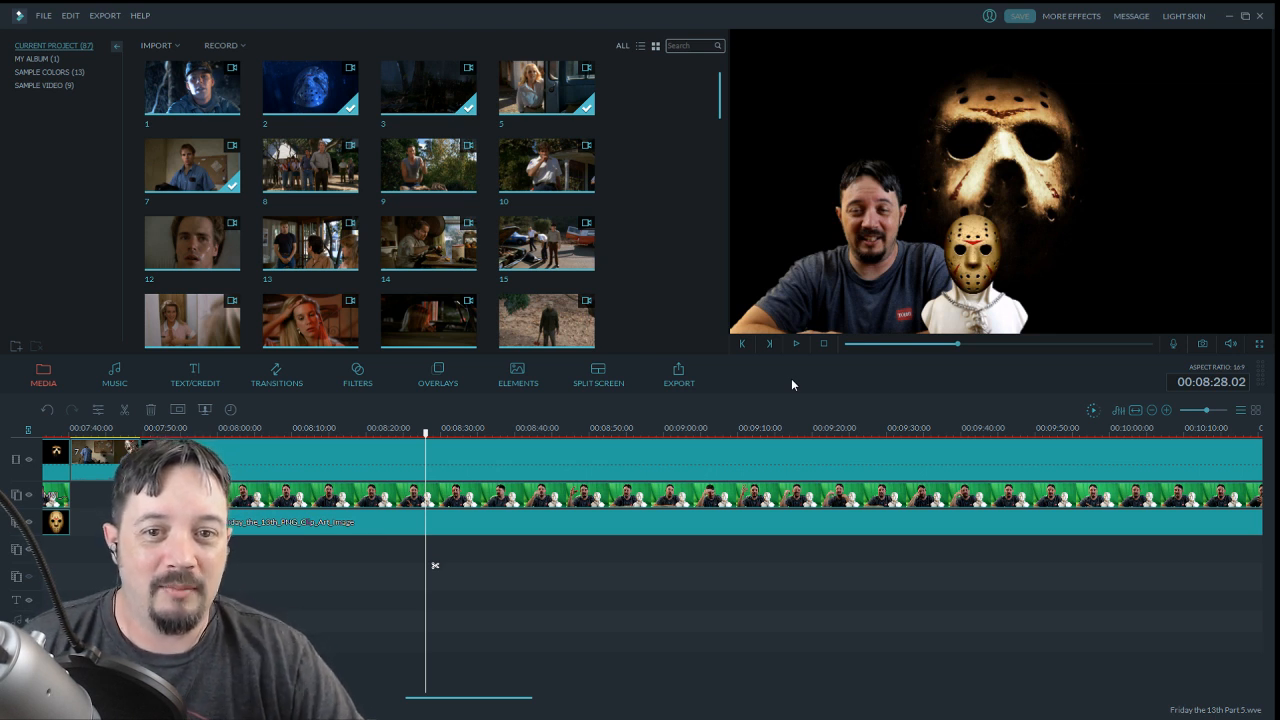
click(794, 344)
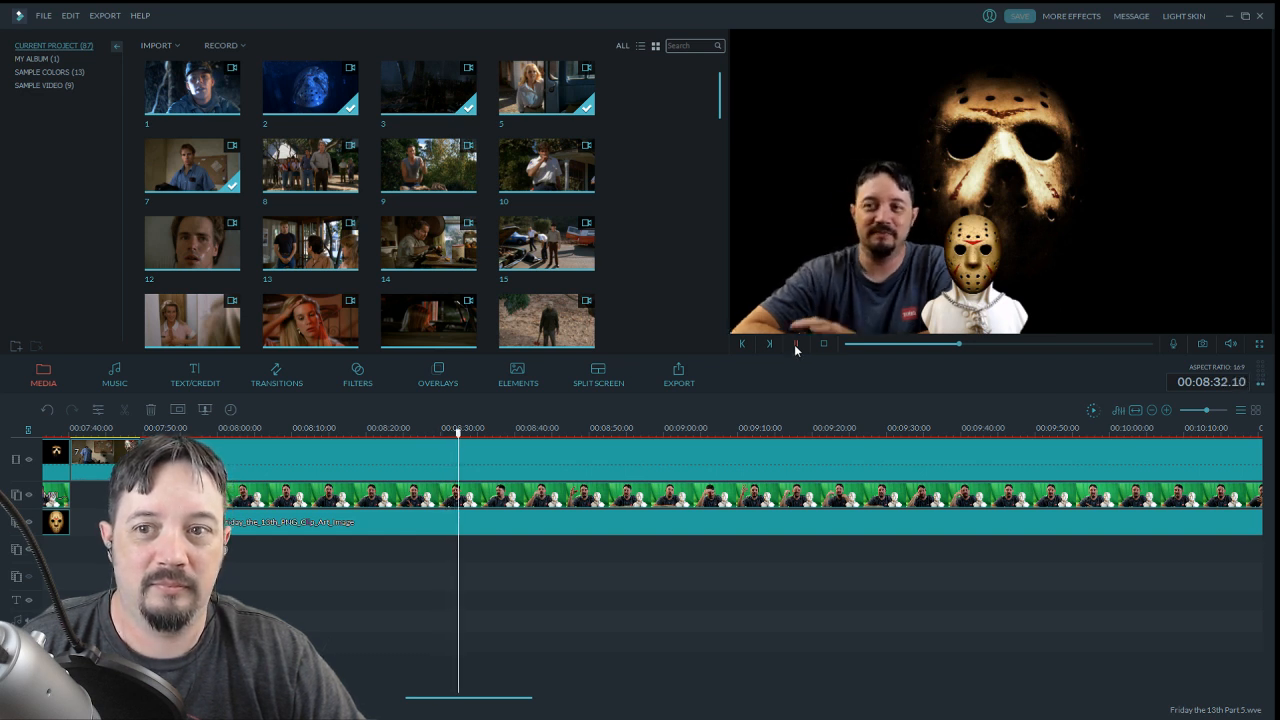
Replay the commentary around 00:08:30.07 to find the cut point, and split all tracks at 00:08:32.13
click(796, 344)
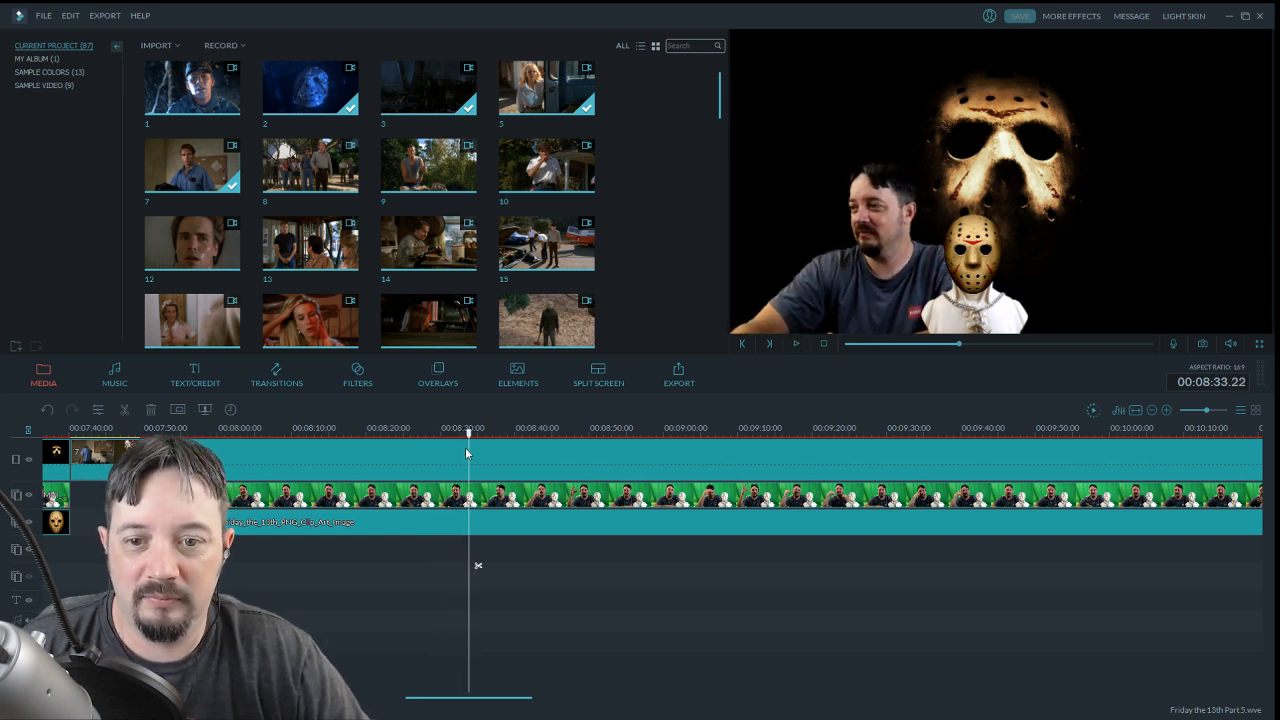
drag(475, 446, 443, 446)
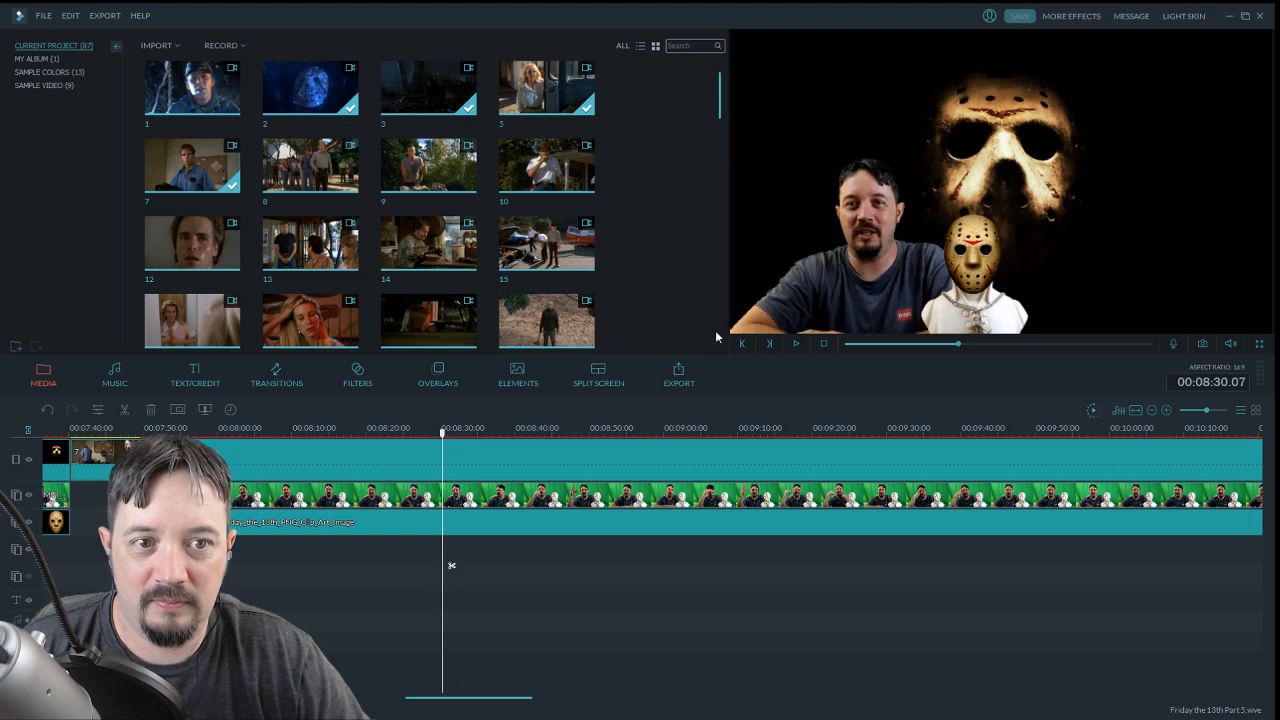
click(796, 344)
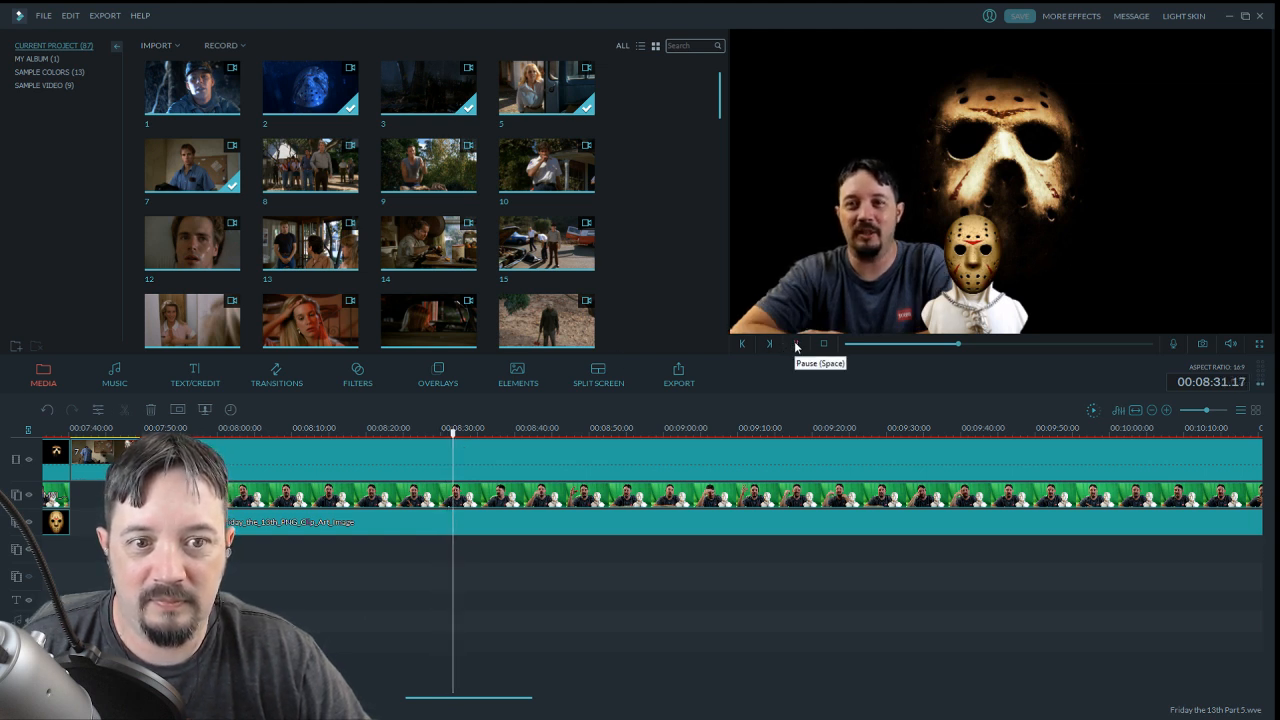
click(796, 344)
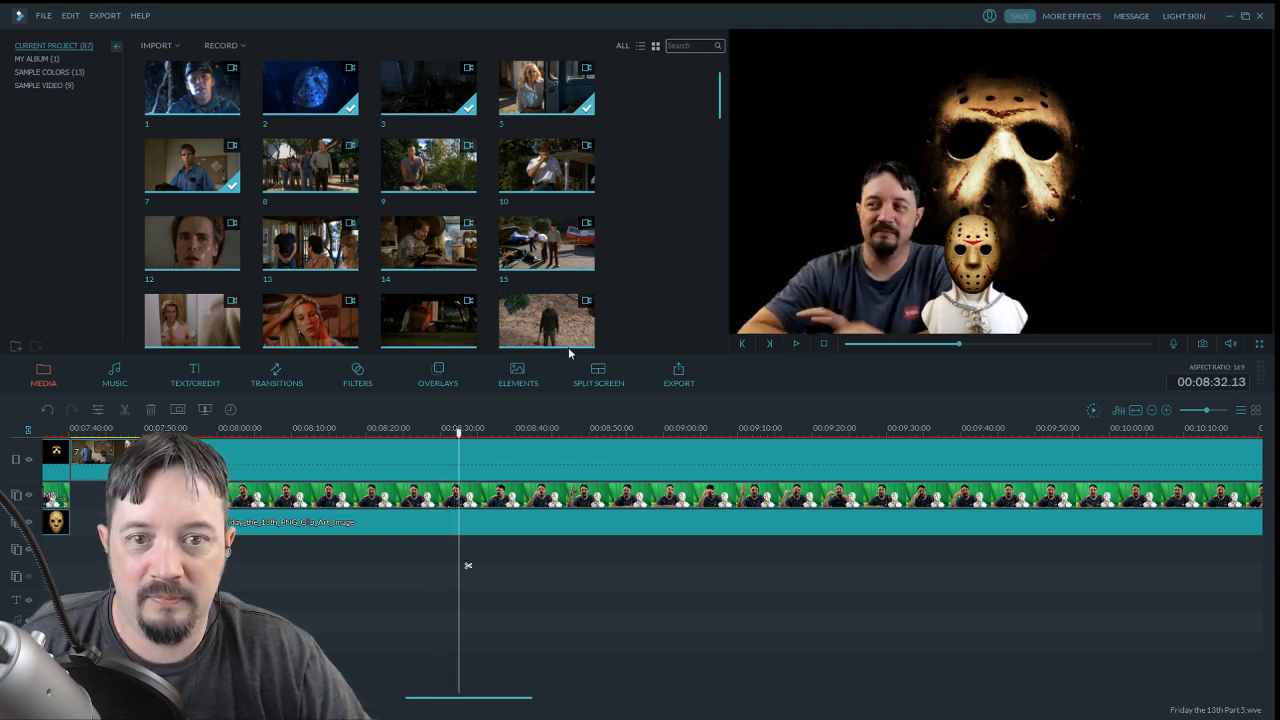
click(125, 409)
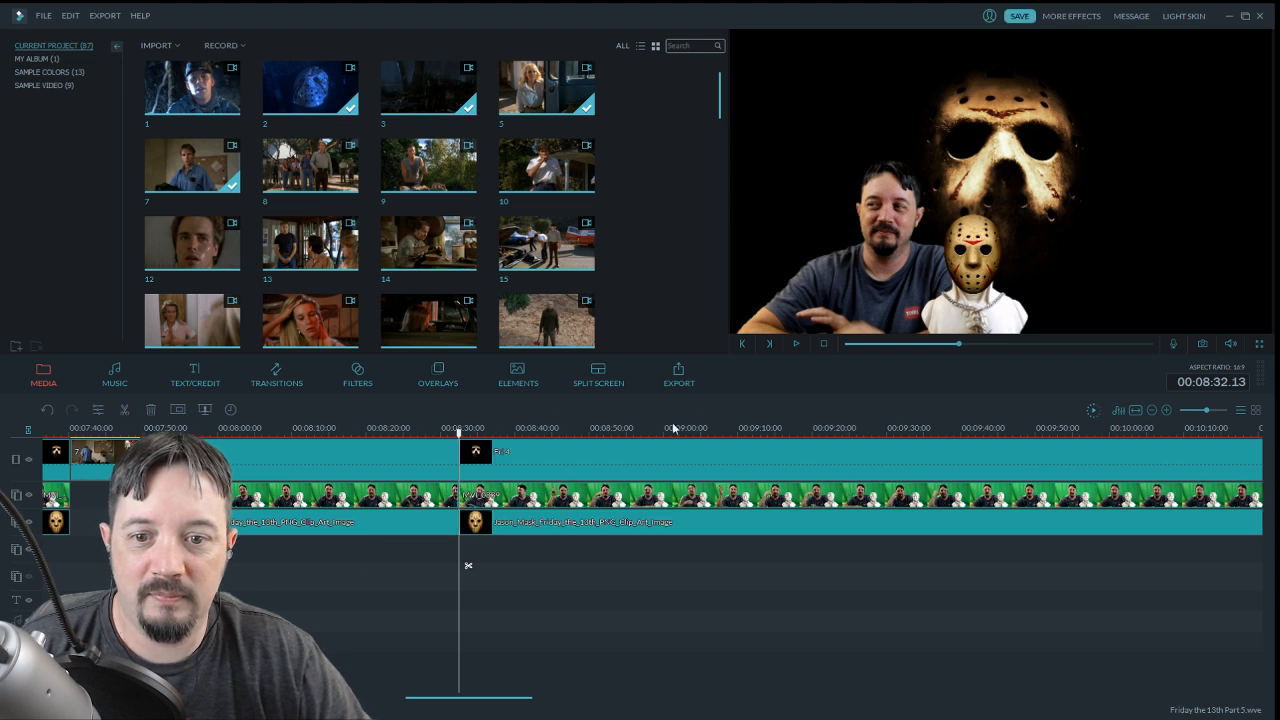
Play on through the commentary, split all tracks at 00:08:40.17, and delete the section from 00:08:32.13 up to there
click(795, 344)
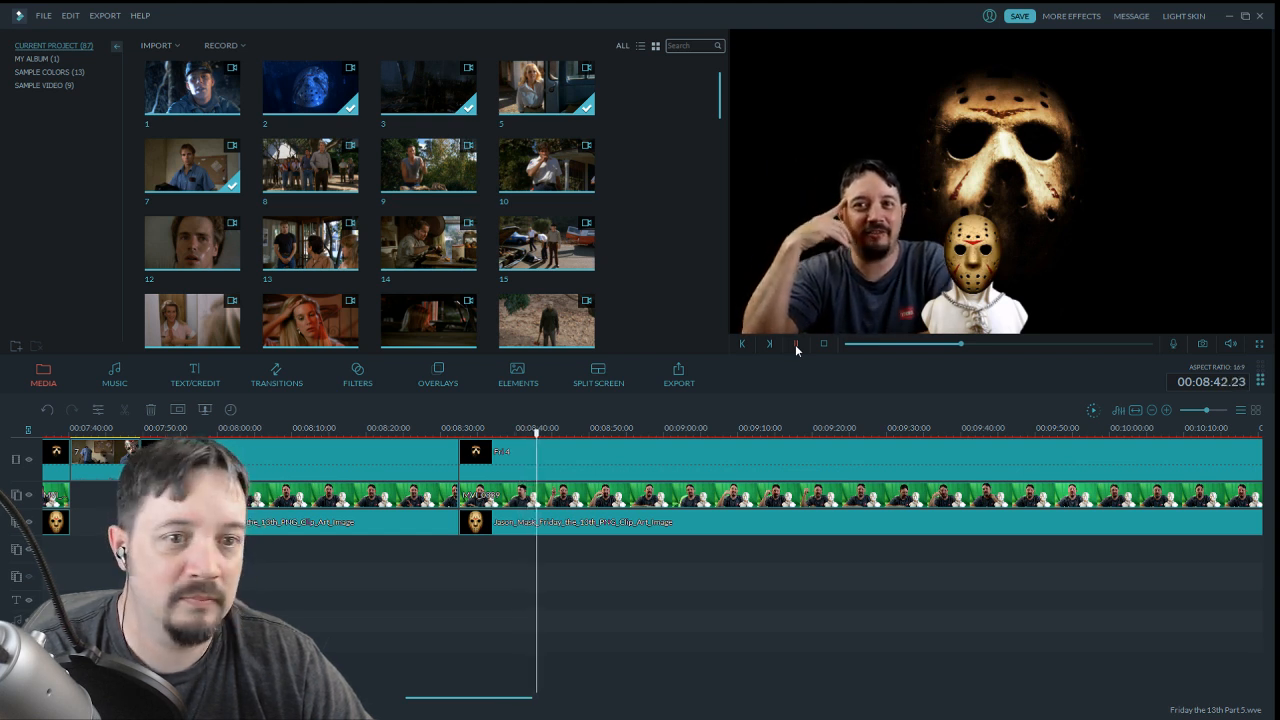
drag(546, 431, 517, 432)
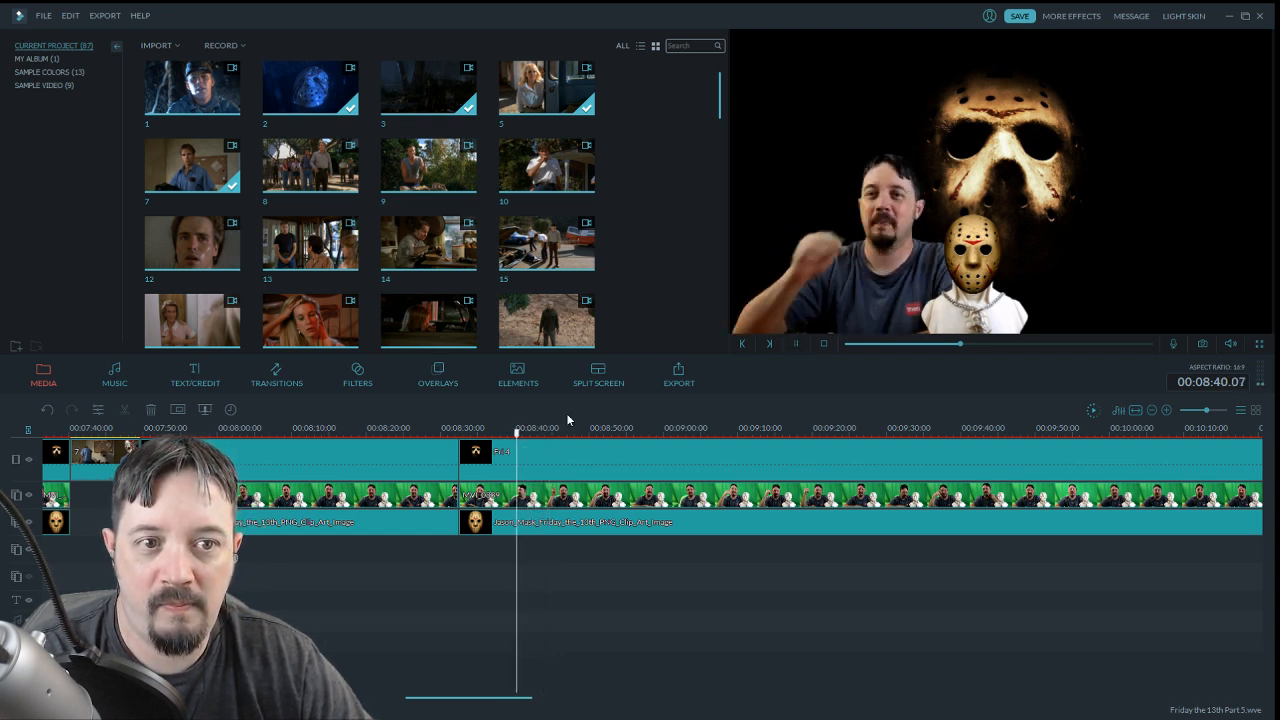
click(796, 343)
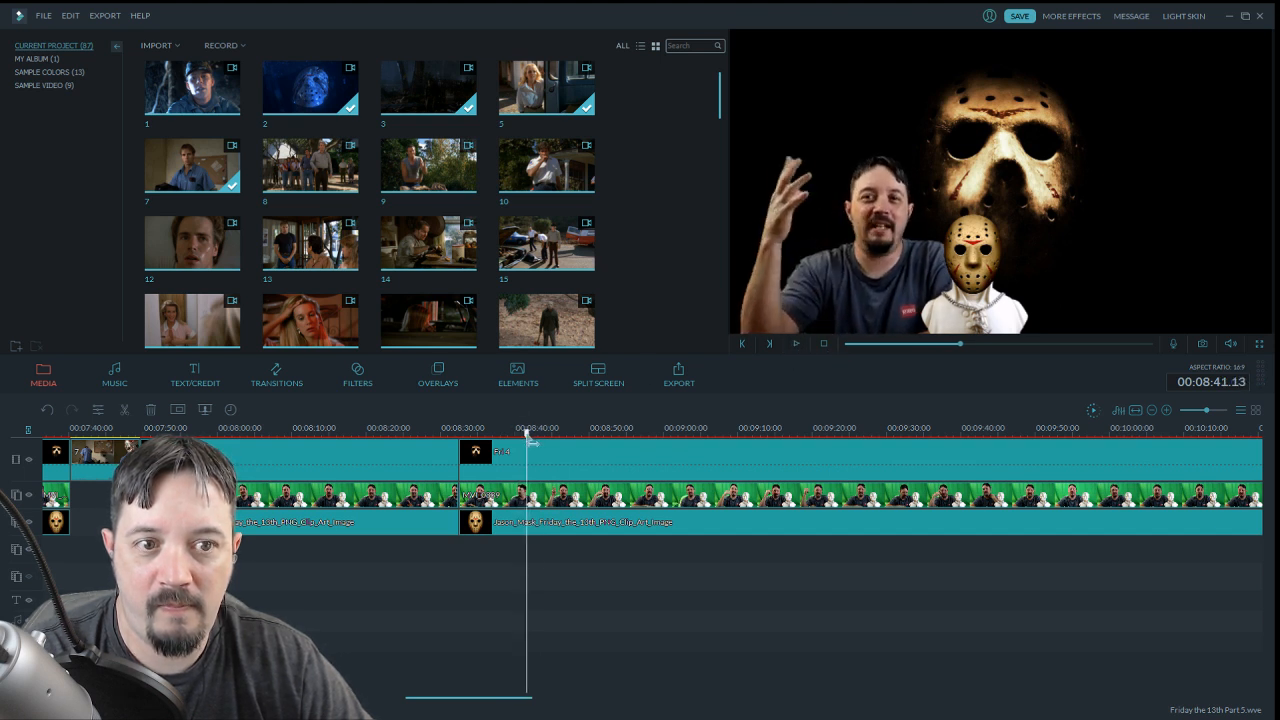
drag(527, 433, 526, 443)
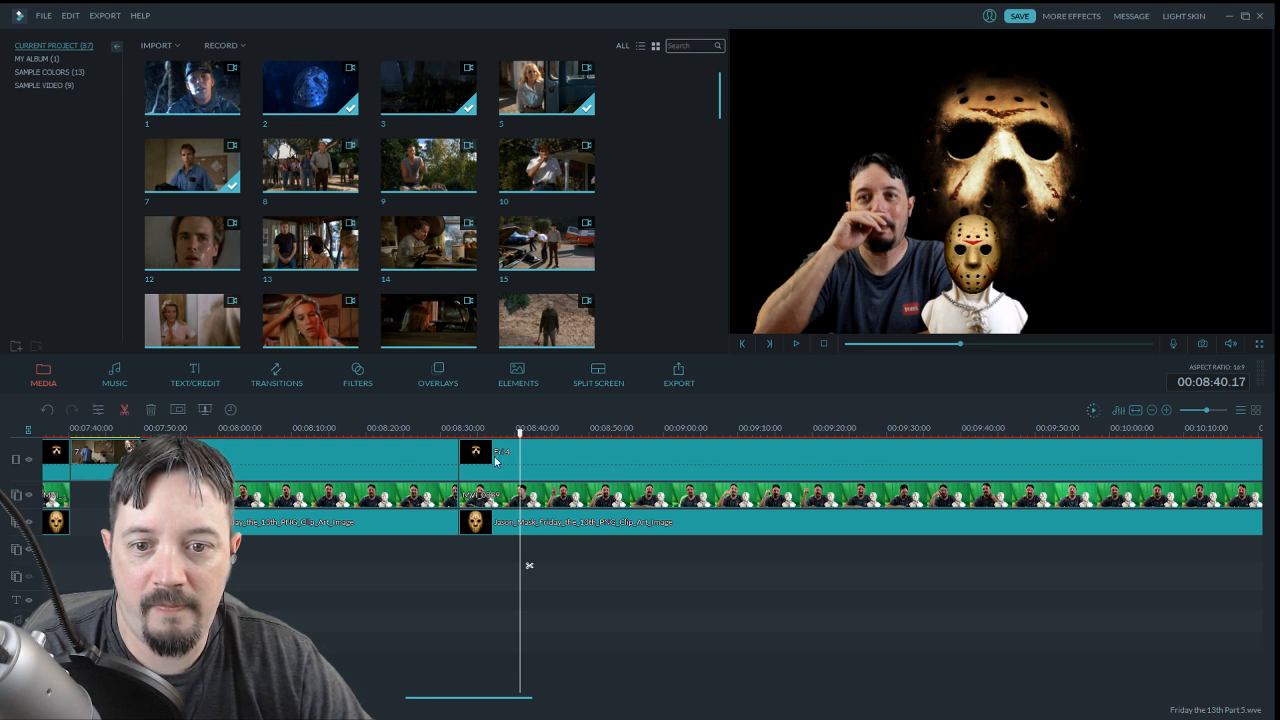
key(ctrl+b)
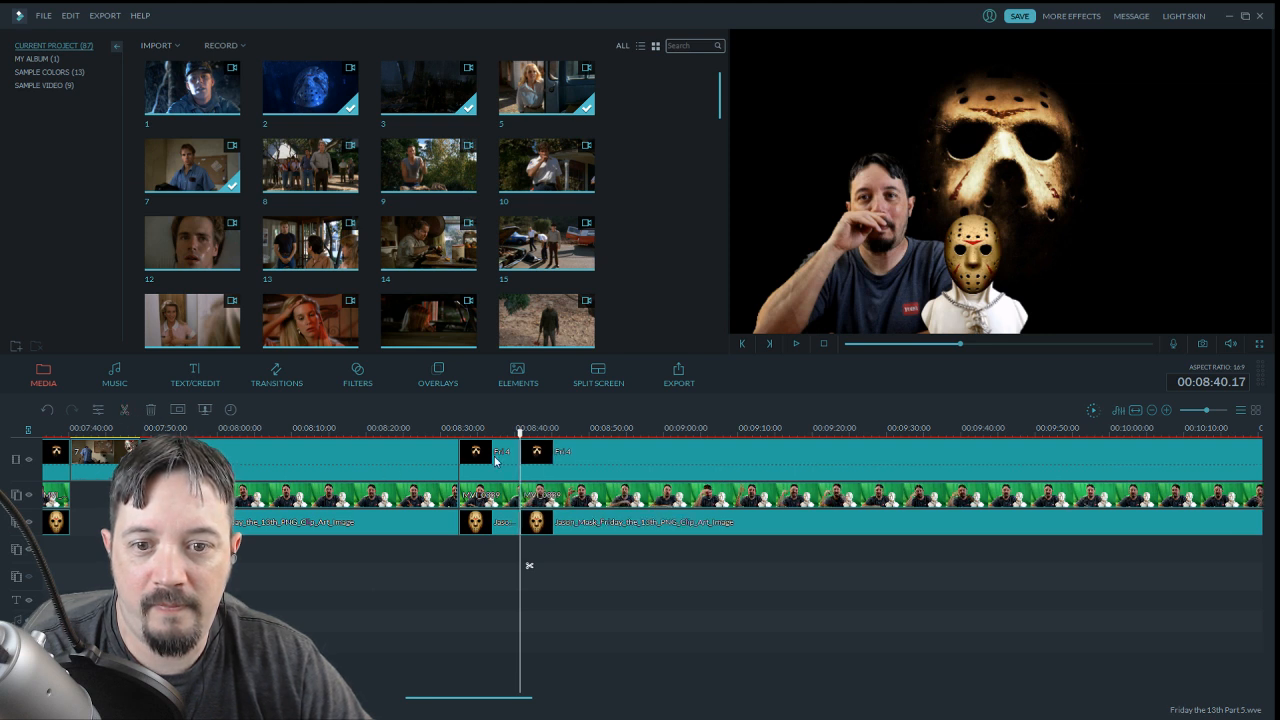
click(495, 460)
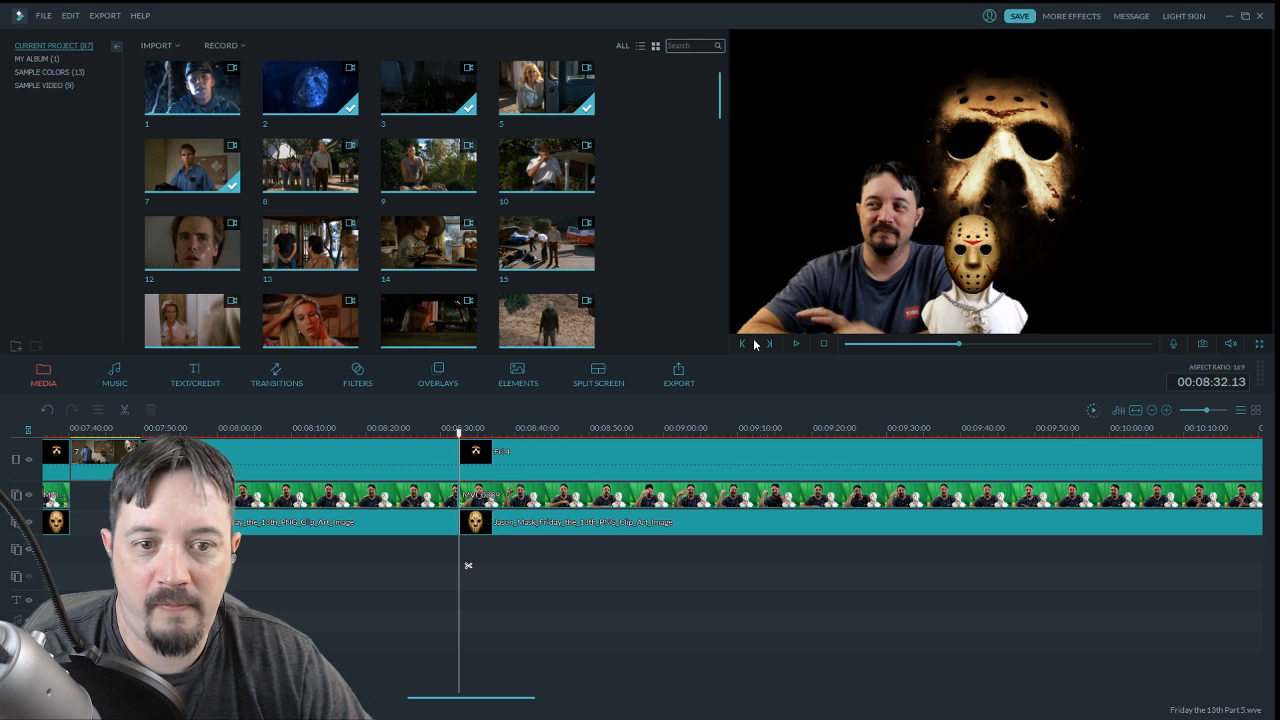
key(Delete)
Play across the new join, and trim the following commentary's opening up to 00:08:32.23 on all tracks
click(796, 343)
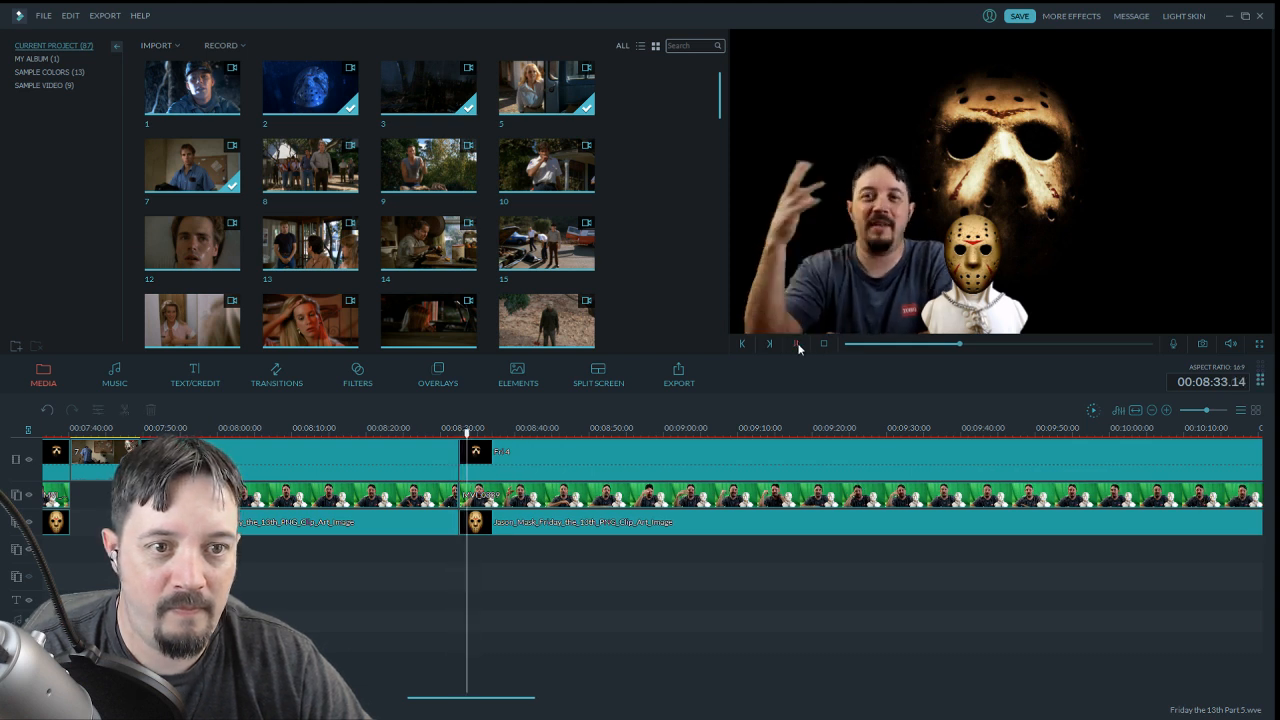
click(797, 344)
drag(467, 433, 462, 435)
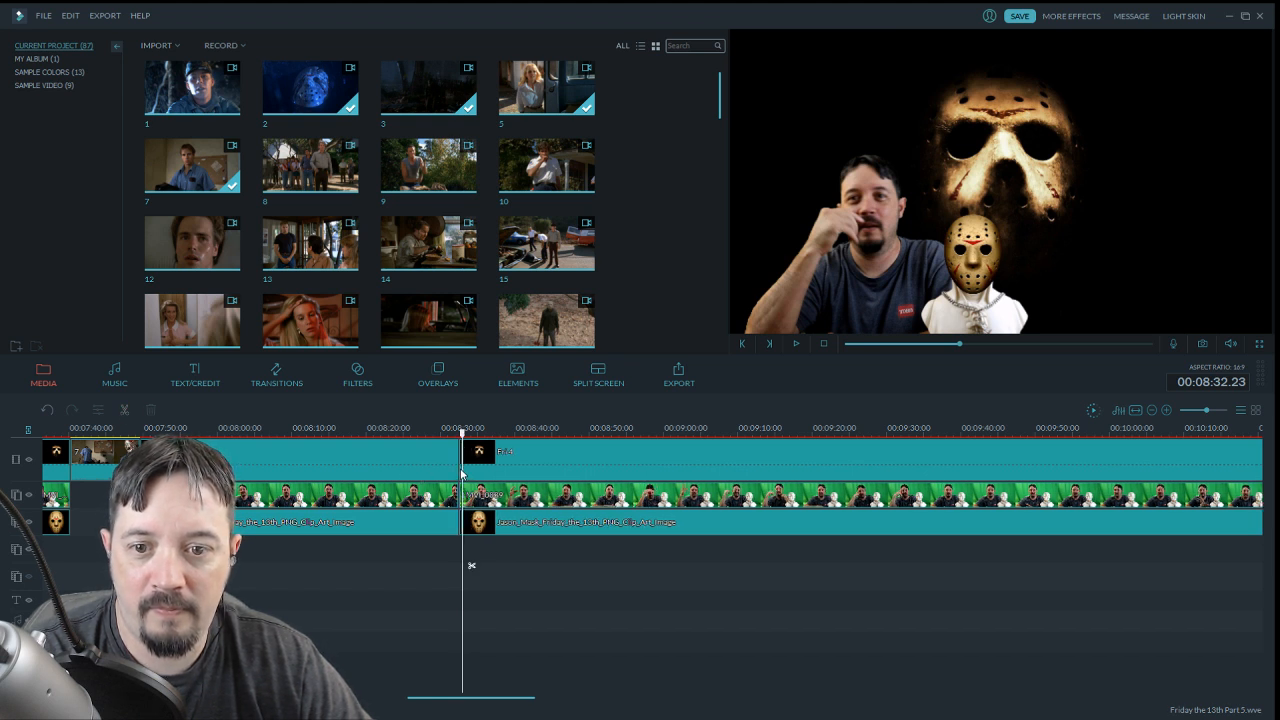
click(462, 472)
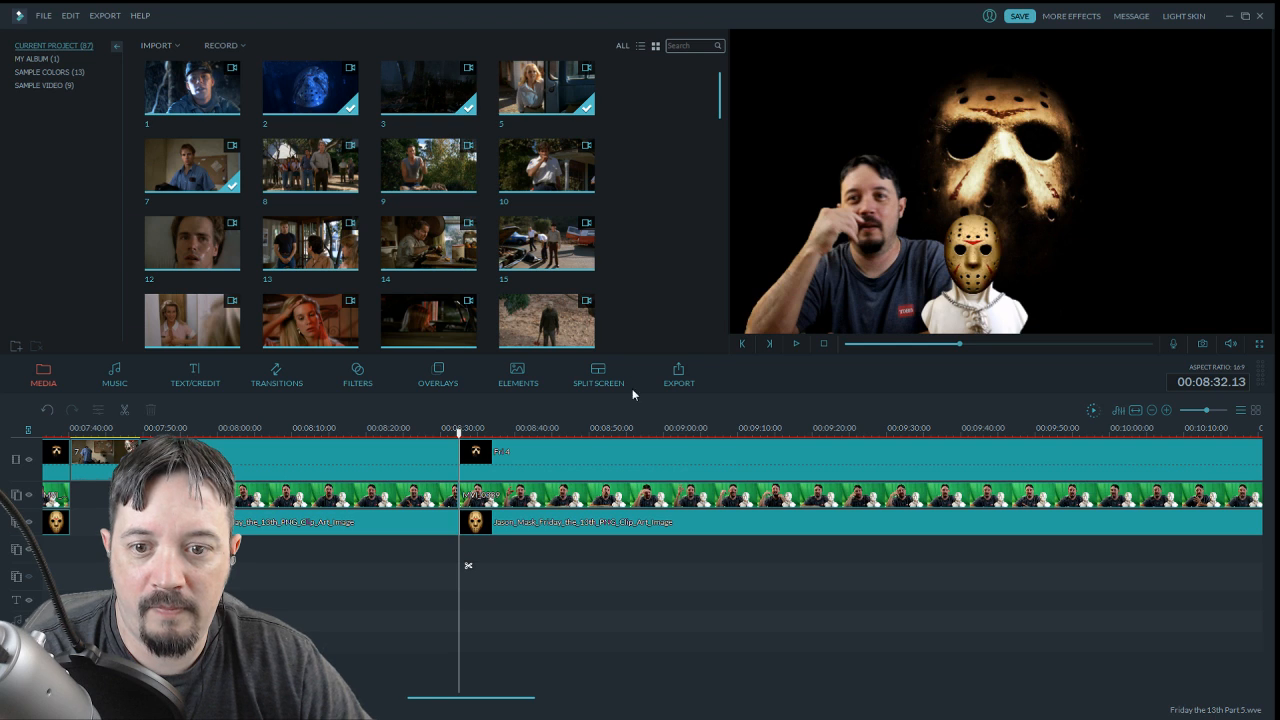
Play the commentary from the join at 00:08:32.13 to 00:08:57.12, and replay the part around 00:08:44.07
click(797, 344)
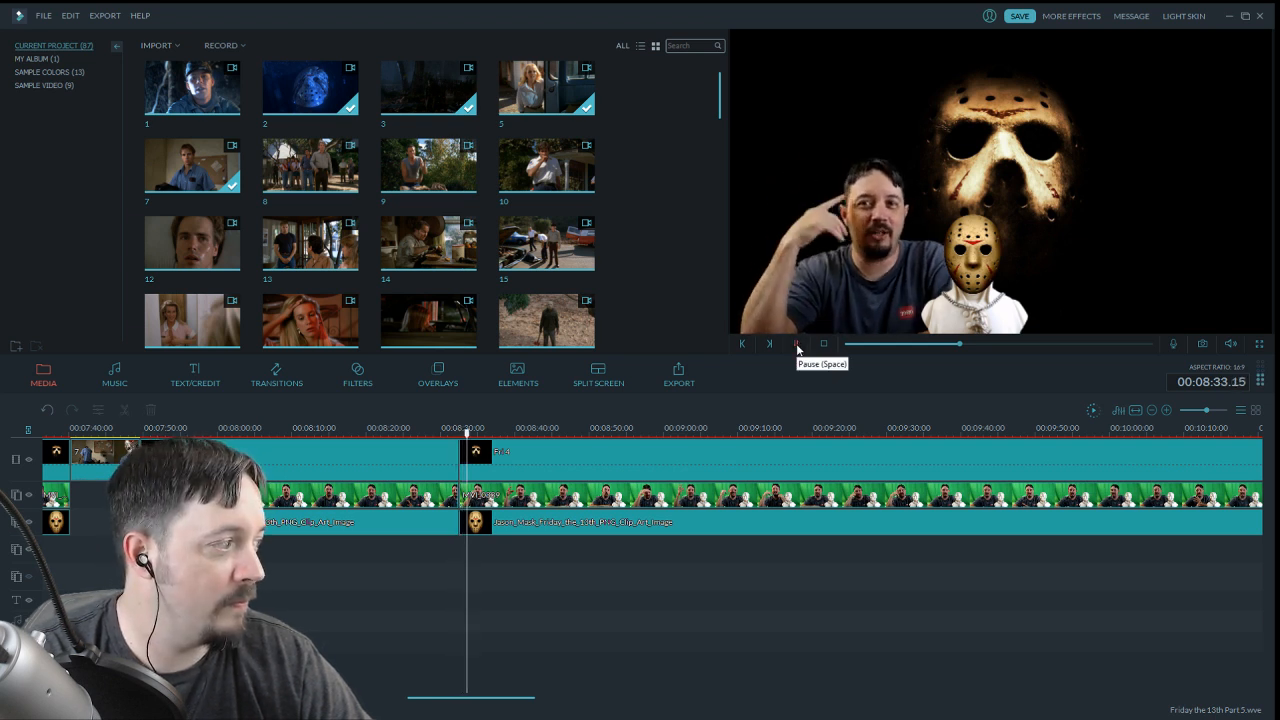
click(797, 344)
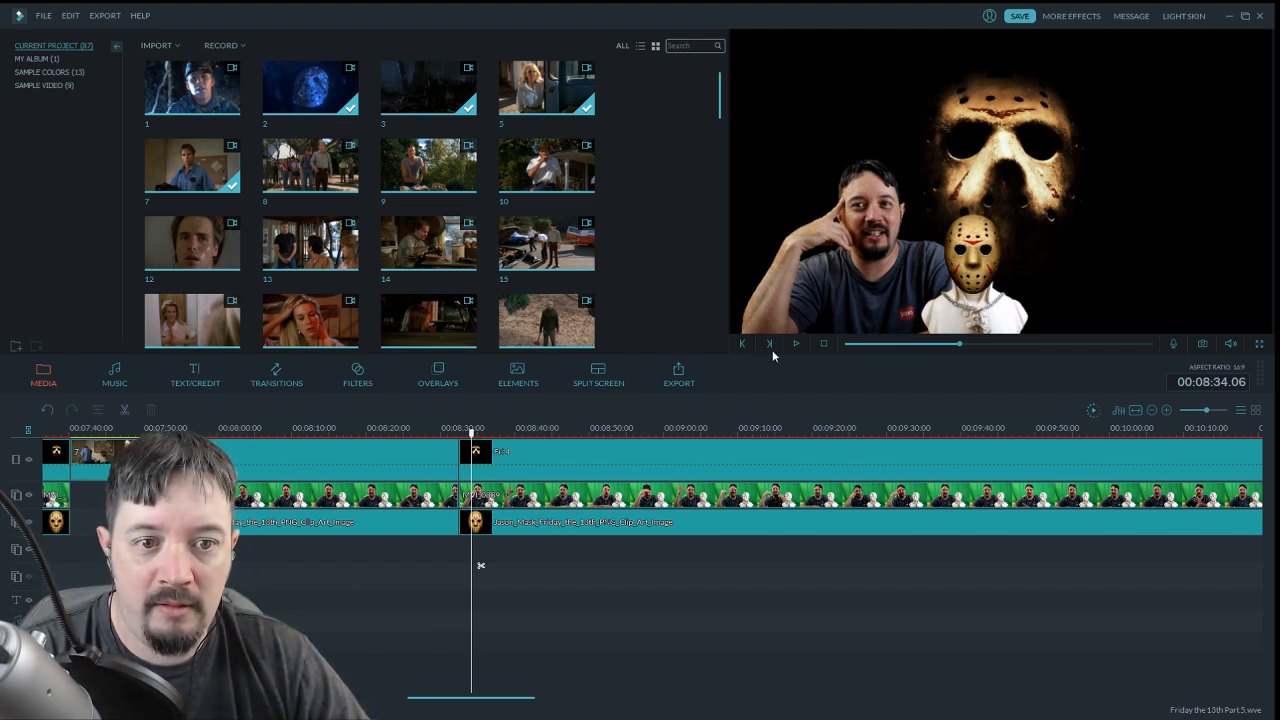
click(797, 344)
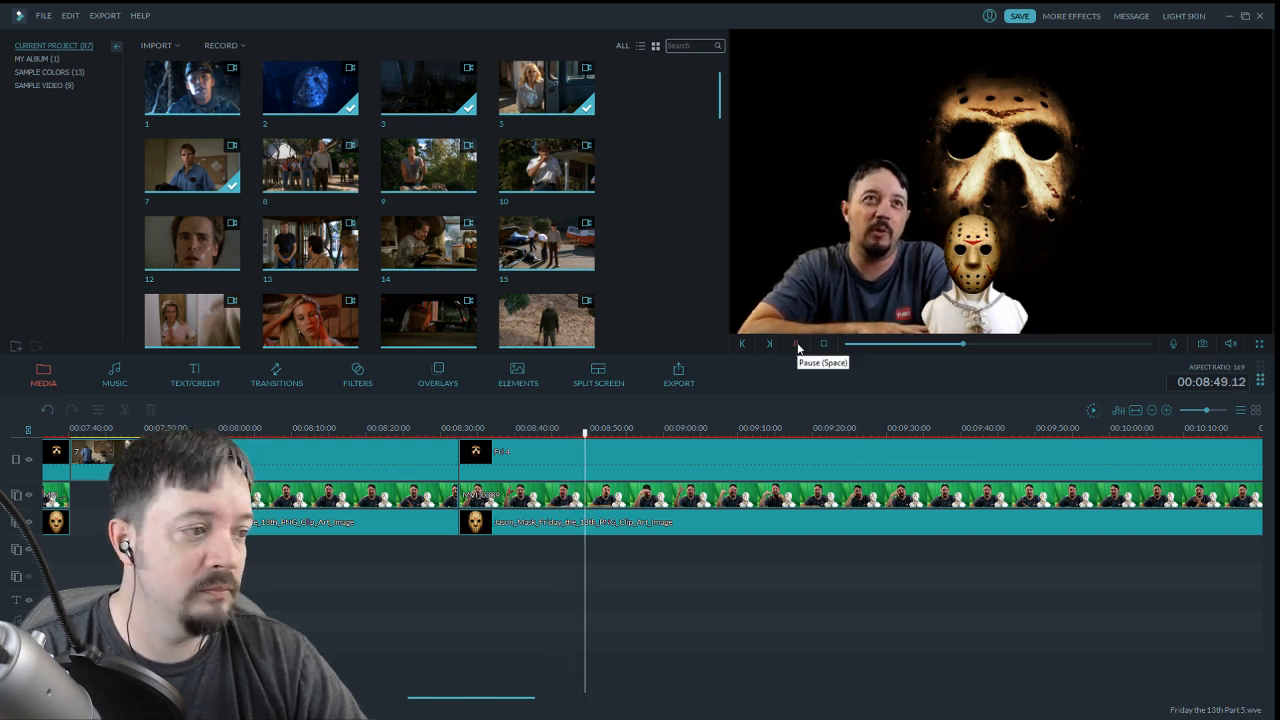
drag(511, 700, 539, 702)
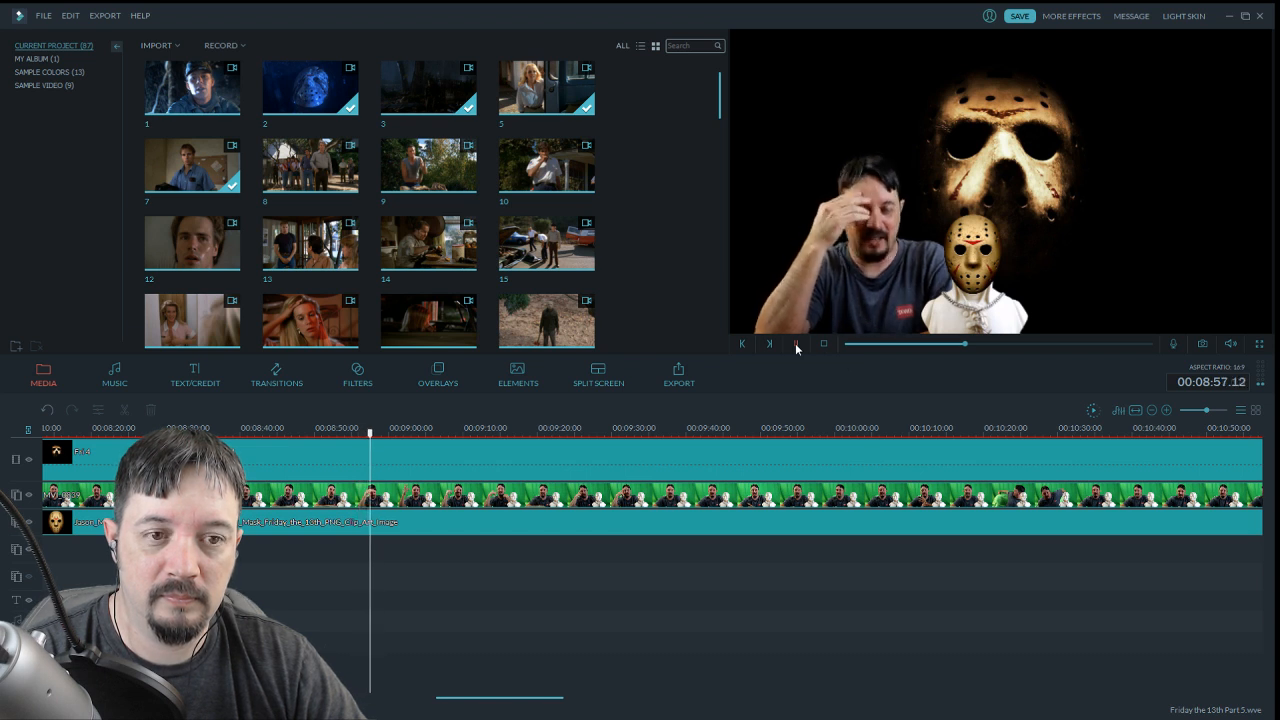
drag(383, 443, 268, 440)
click(797, 342)
click(797, 342)
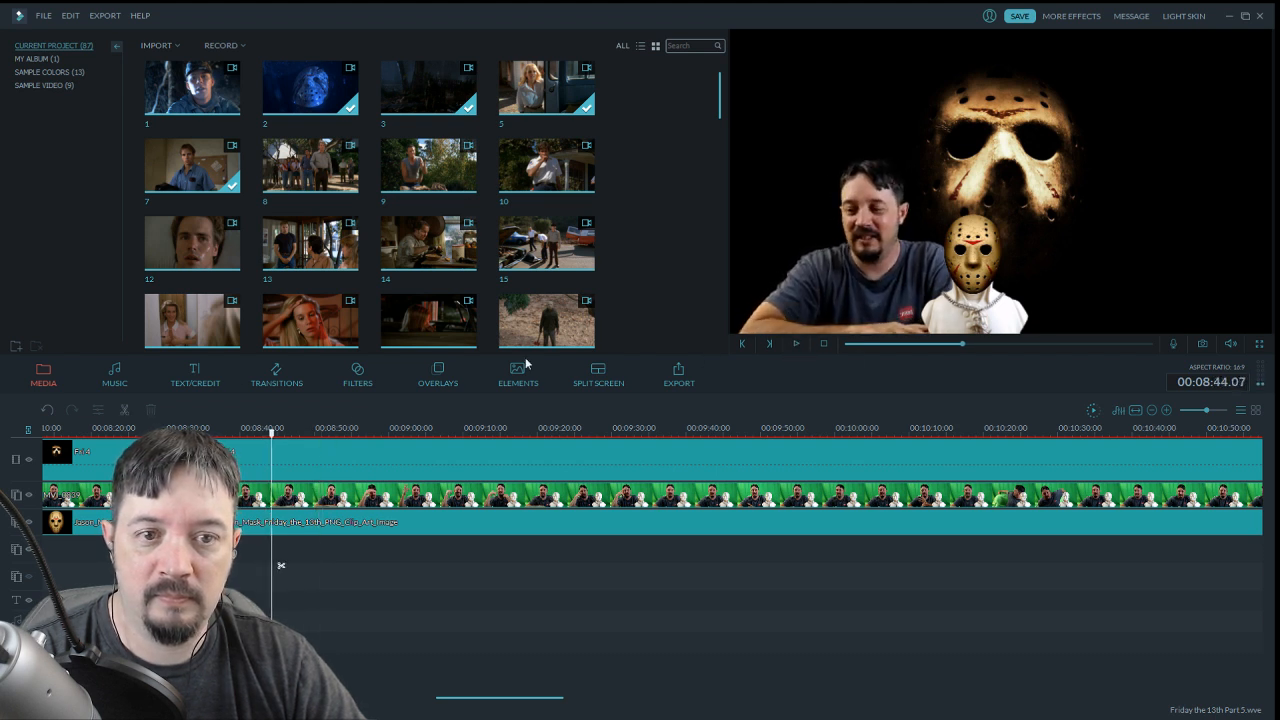
Try splitting all tracks at 00:08:44.07, play past the cut to 00:08:46.23, and undo the split
click(124, 411)
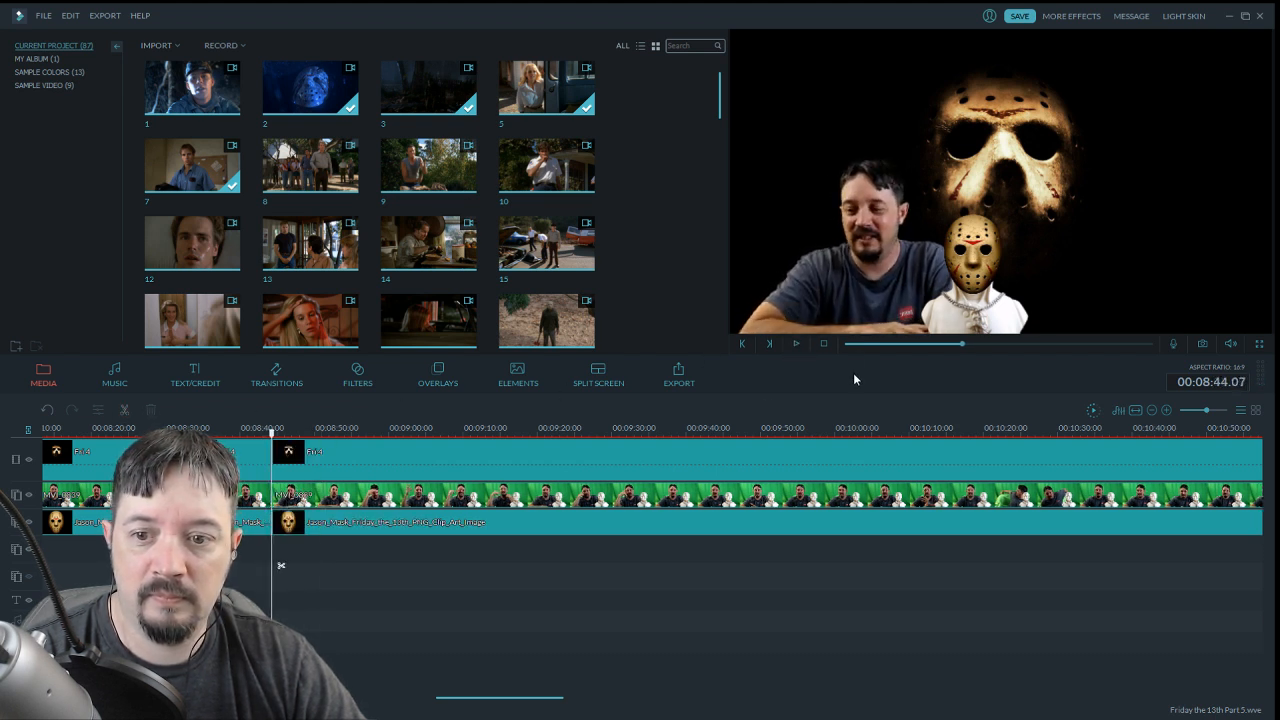
click(796, 342)
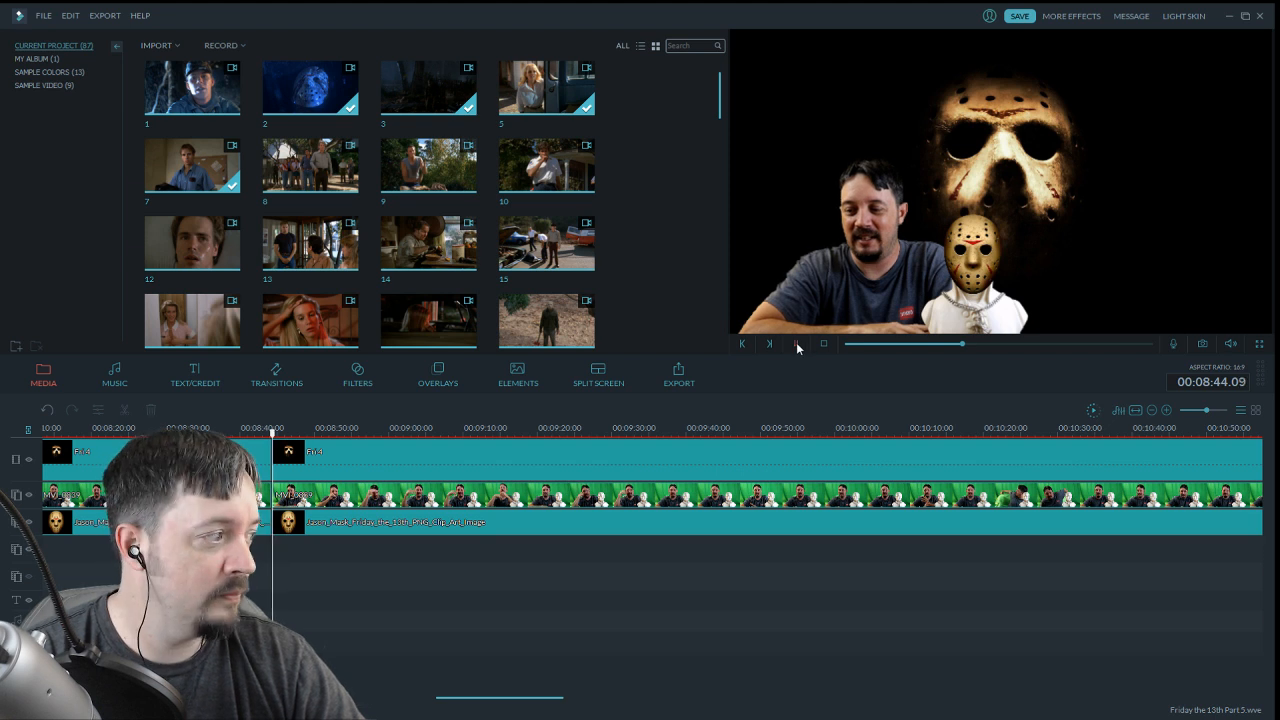
click(796, 343)
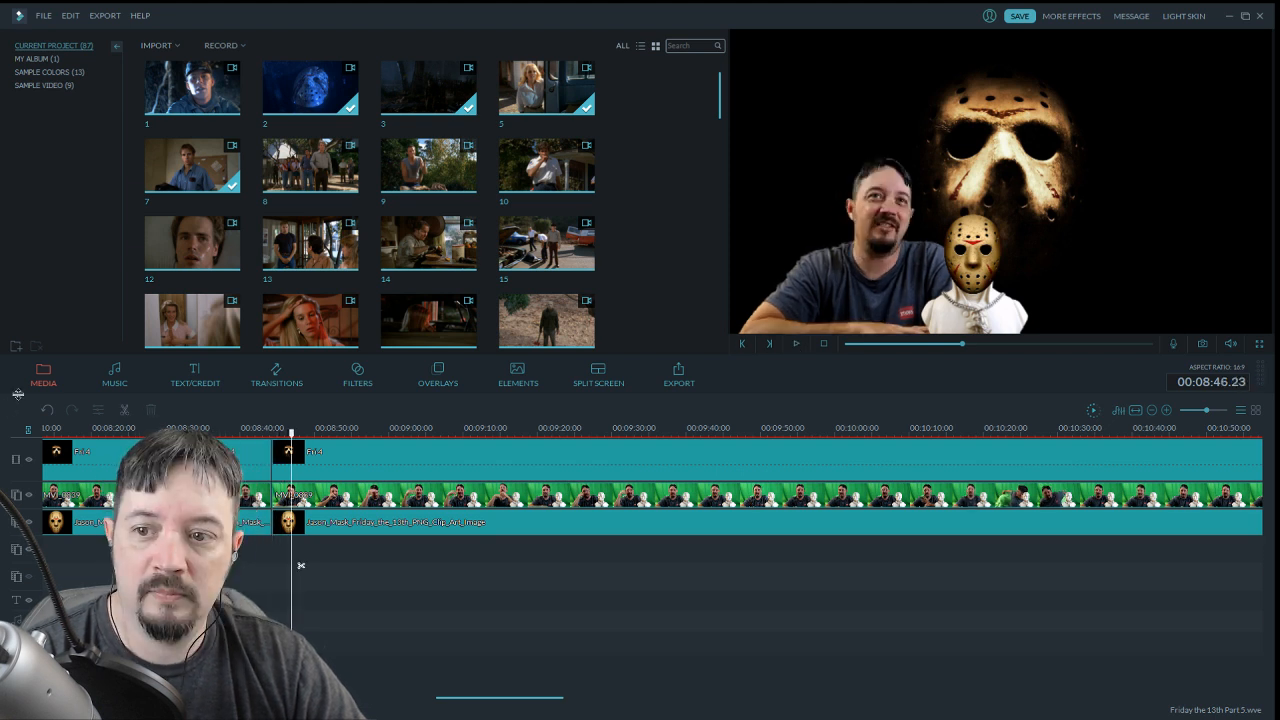
click(47, 408)
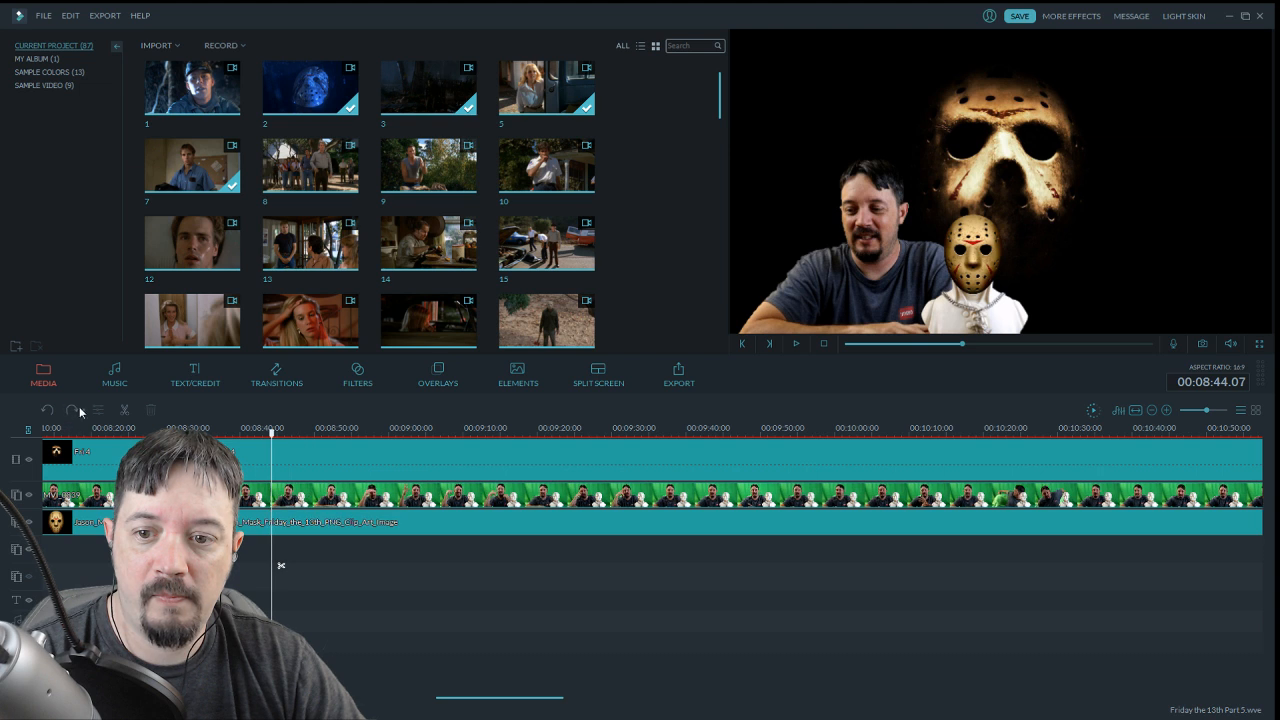
Replay the commentary from 00:08:44.07 to find a better cut point, and split all tracks at 00:08:46.09
click(797, 345)
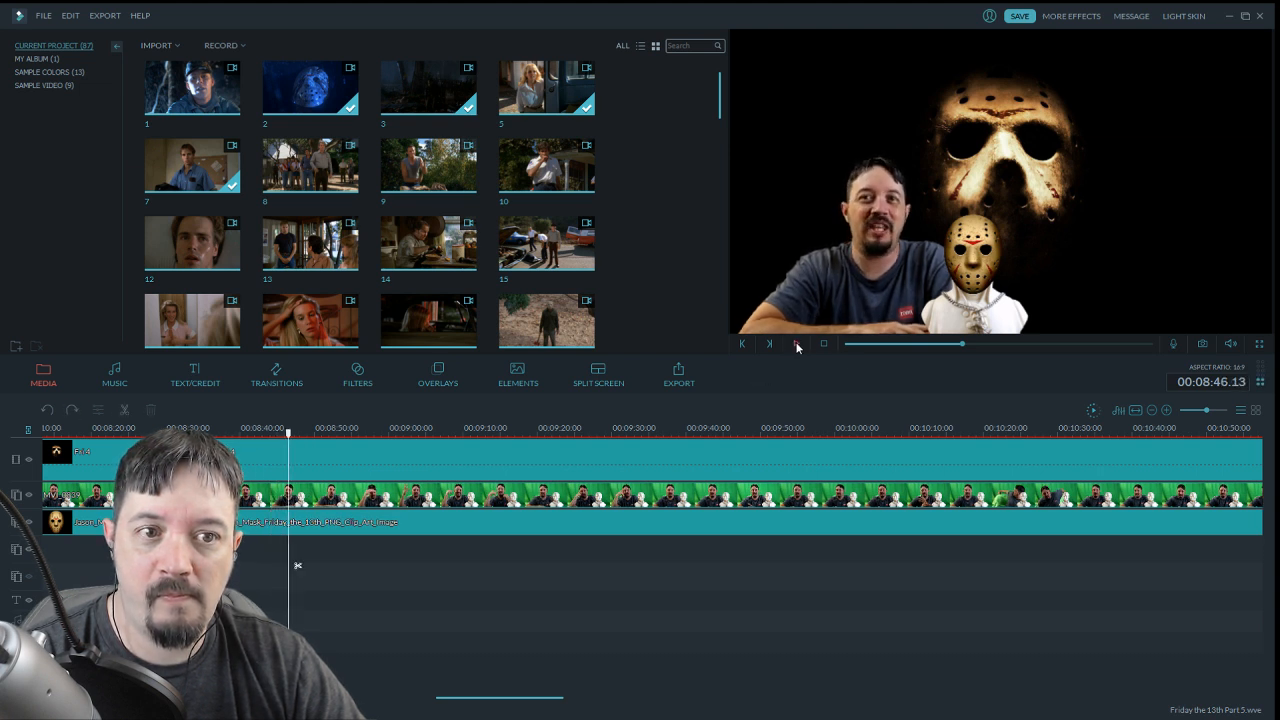
drag(281, 434, 277, 434)
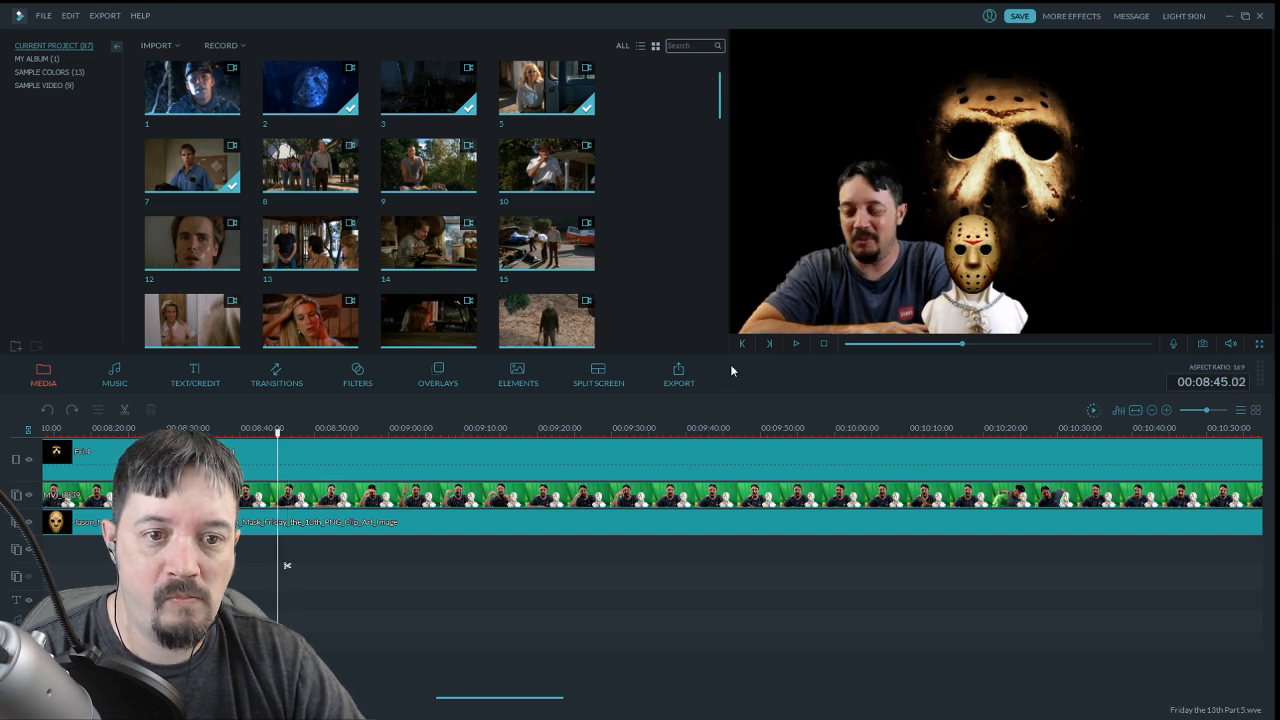
click(799, 346)
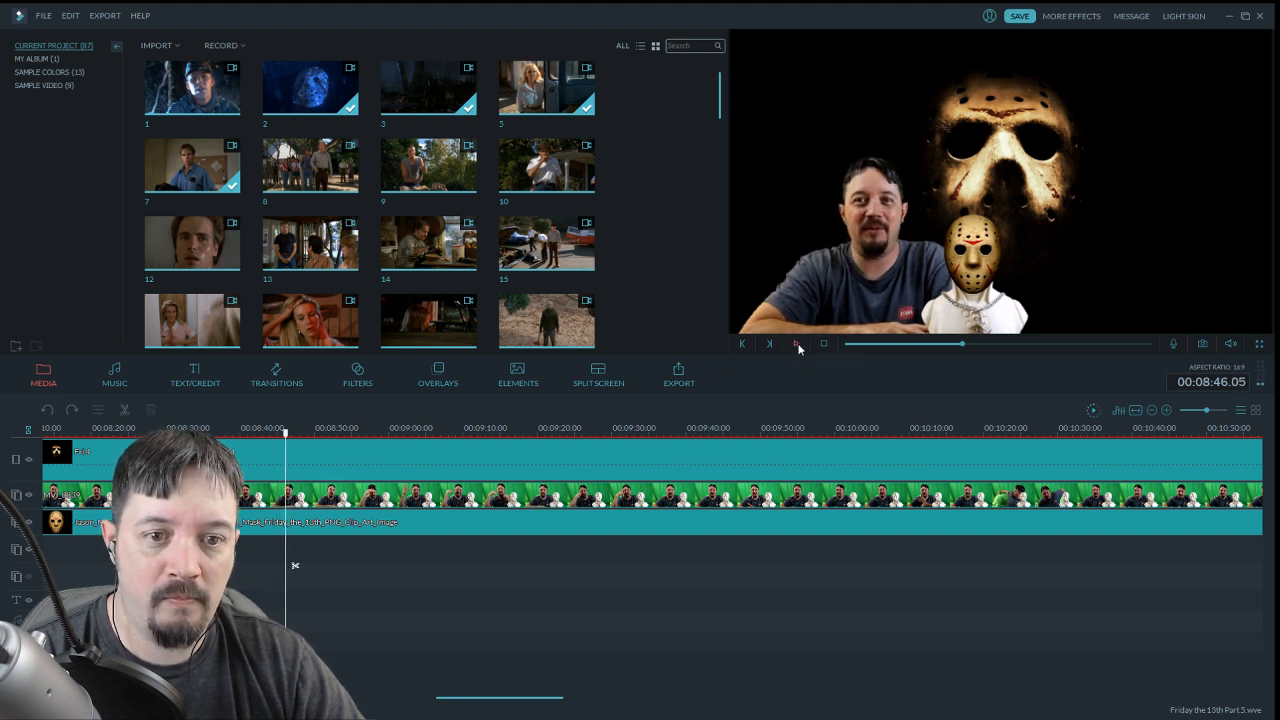
click(123, 412)
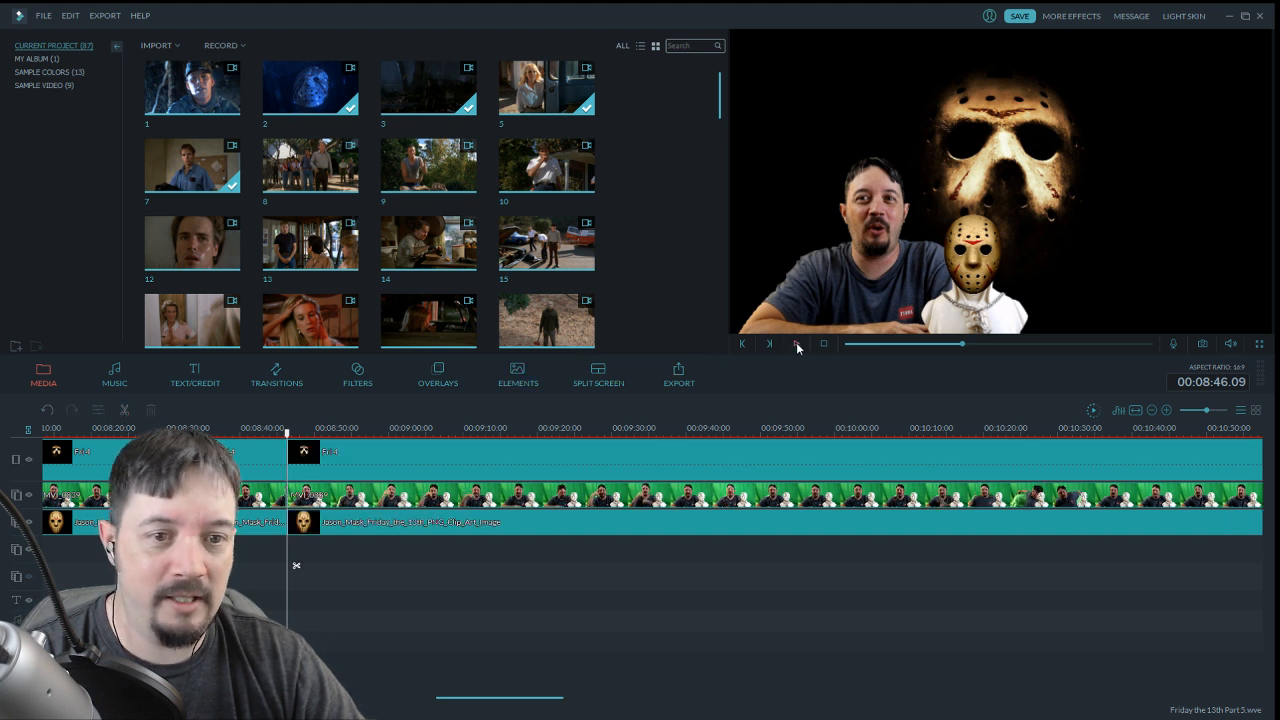
Play on to 00:08:58.03, split all tracks at 00:08:57.17, and delete the section between 00:08:46.09 and that cut
click(797, 345)
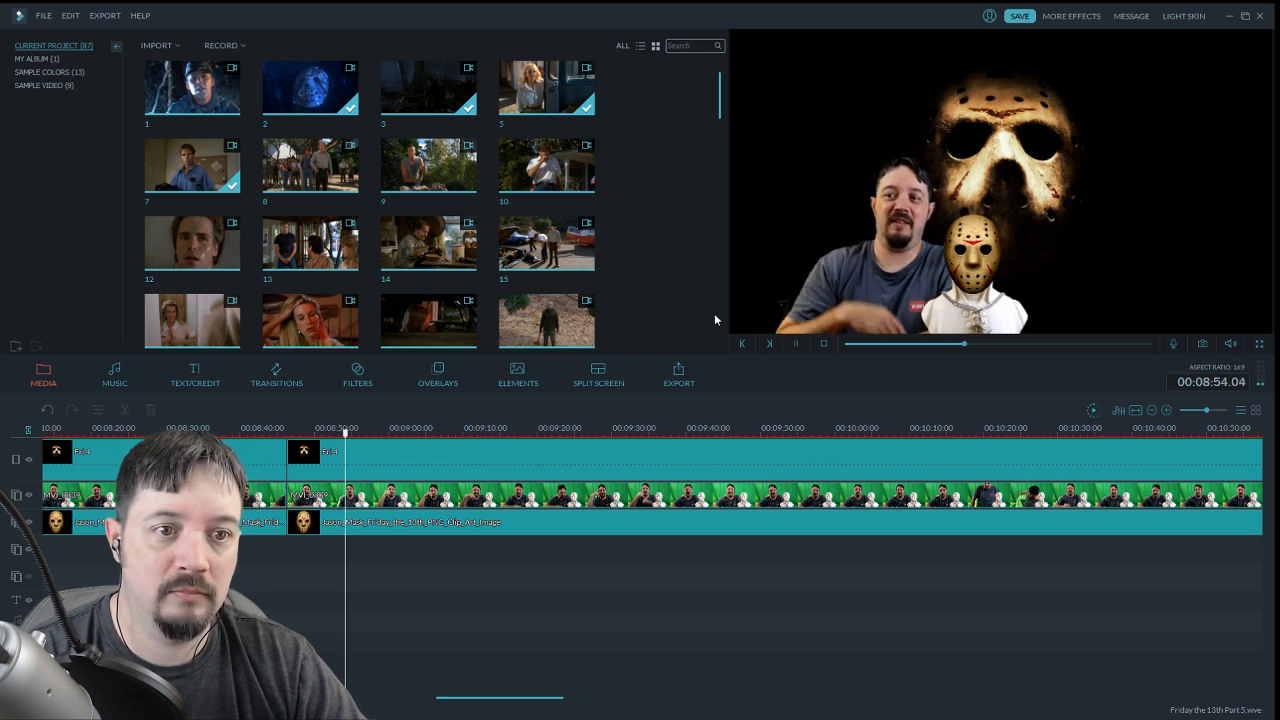
click(798, 346)
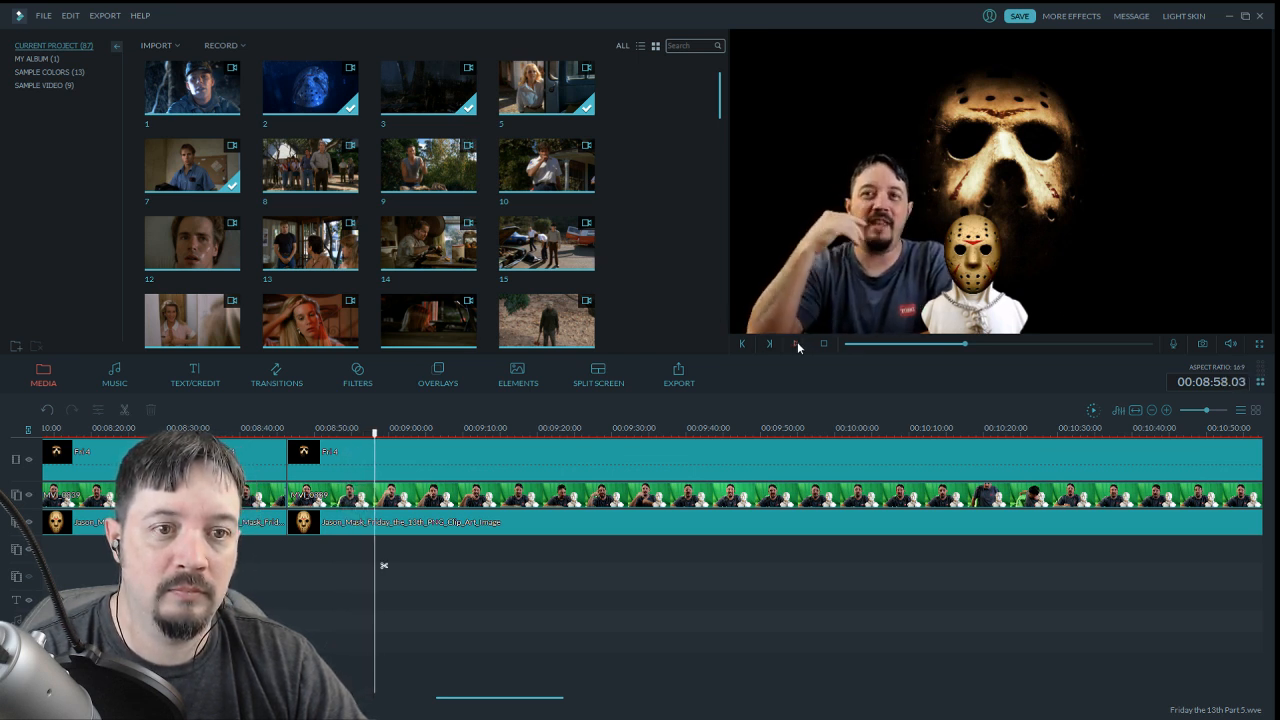
drag(379, 441, 375, 441)
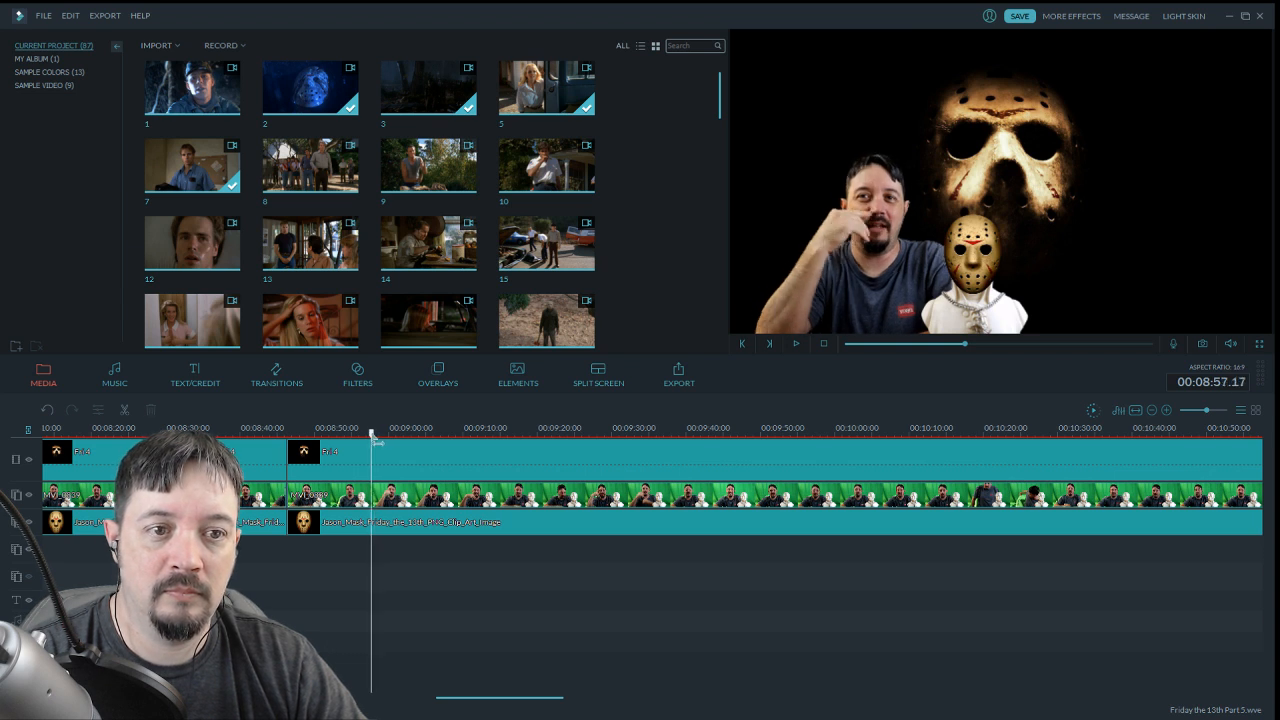
click(340, 458)
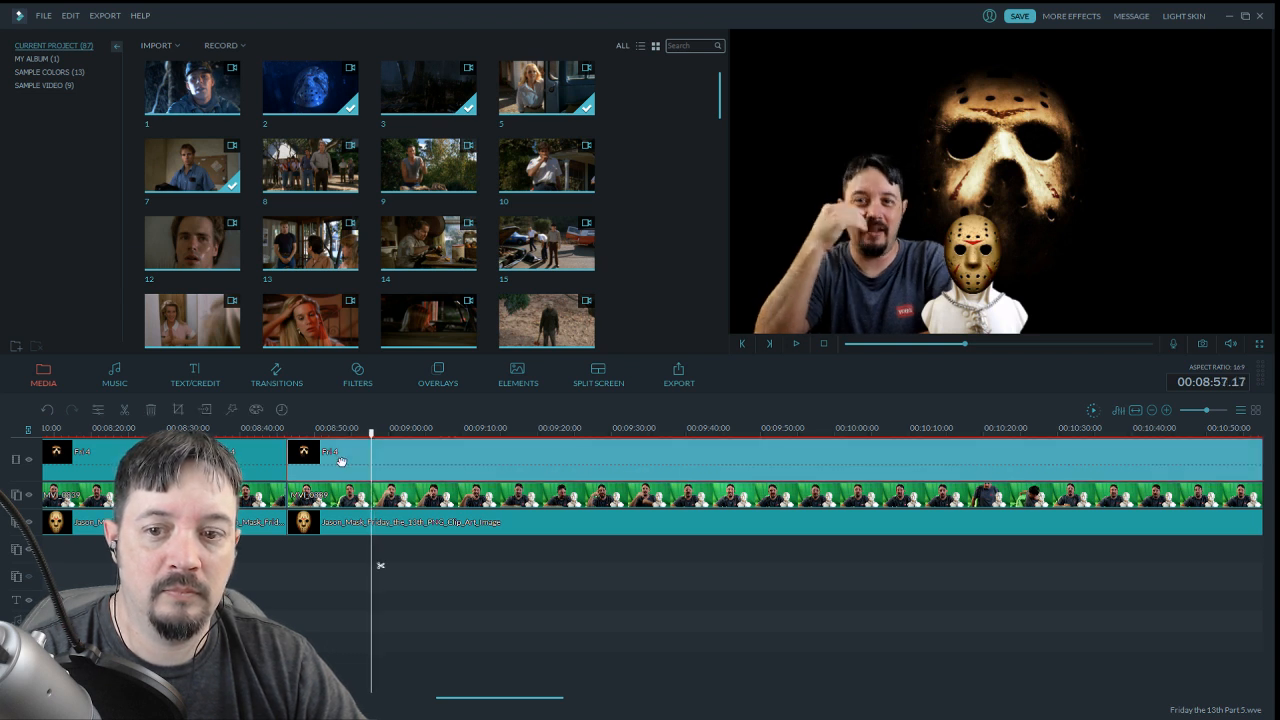
key(ctrl+b)
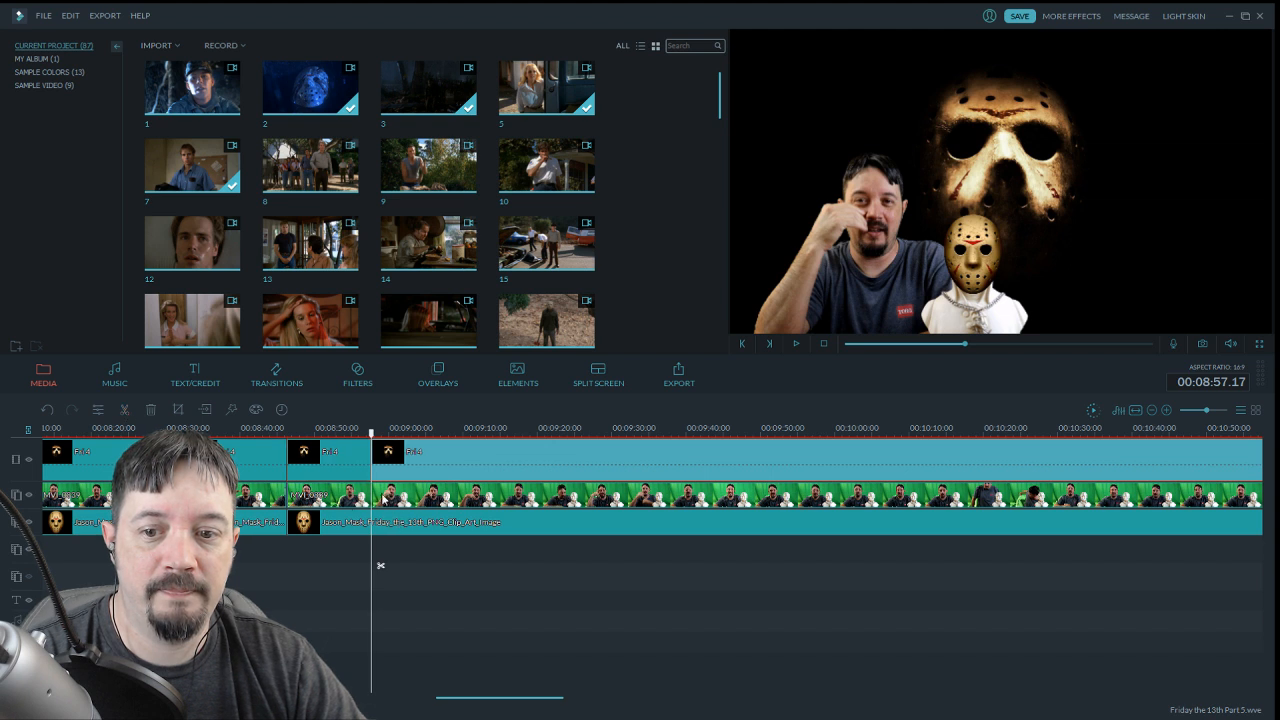
click(125, 410)
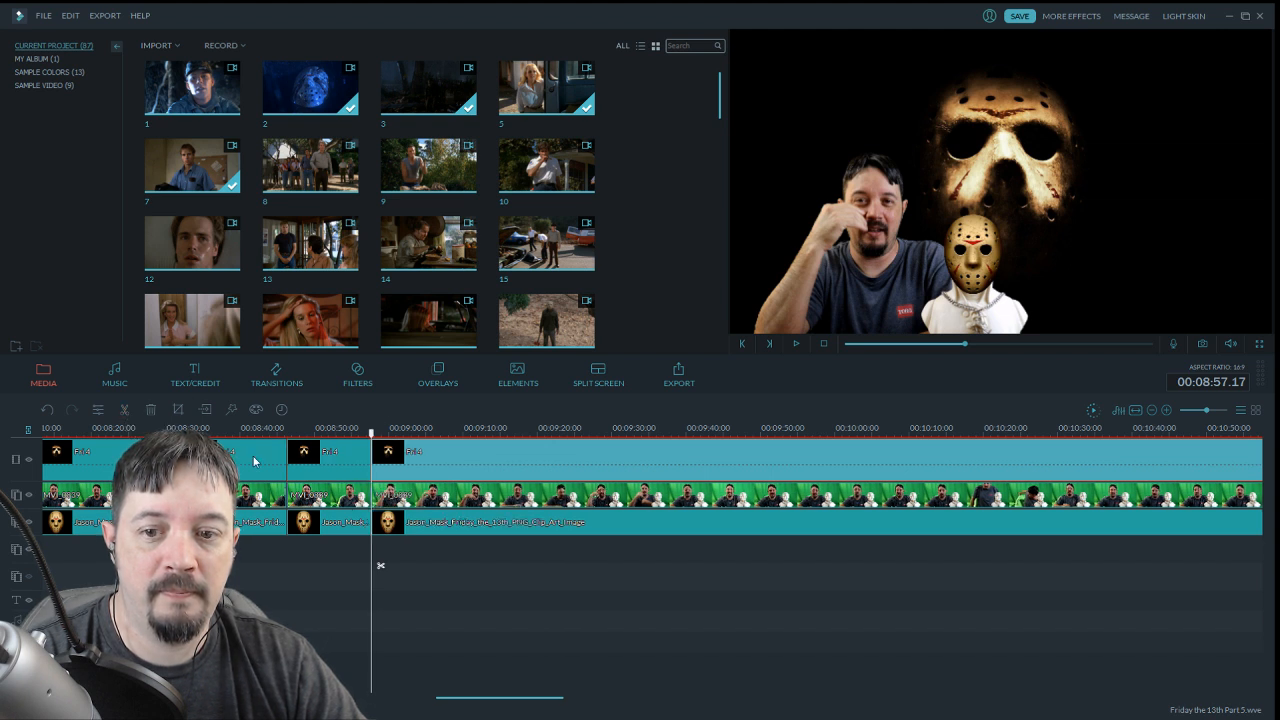
click(334, 457)
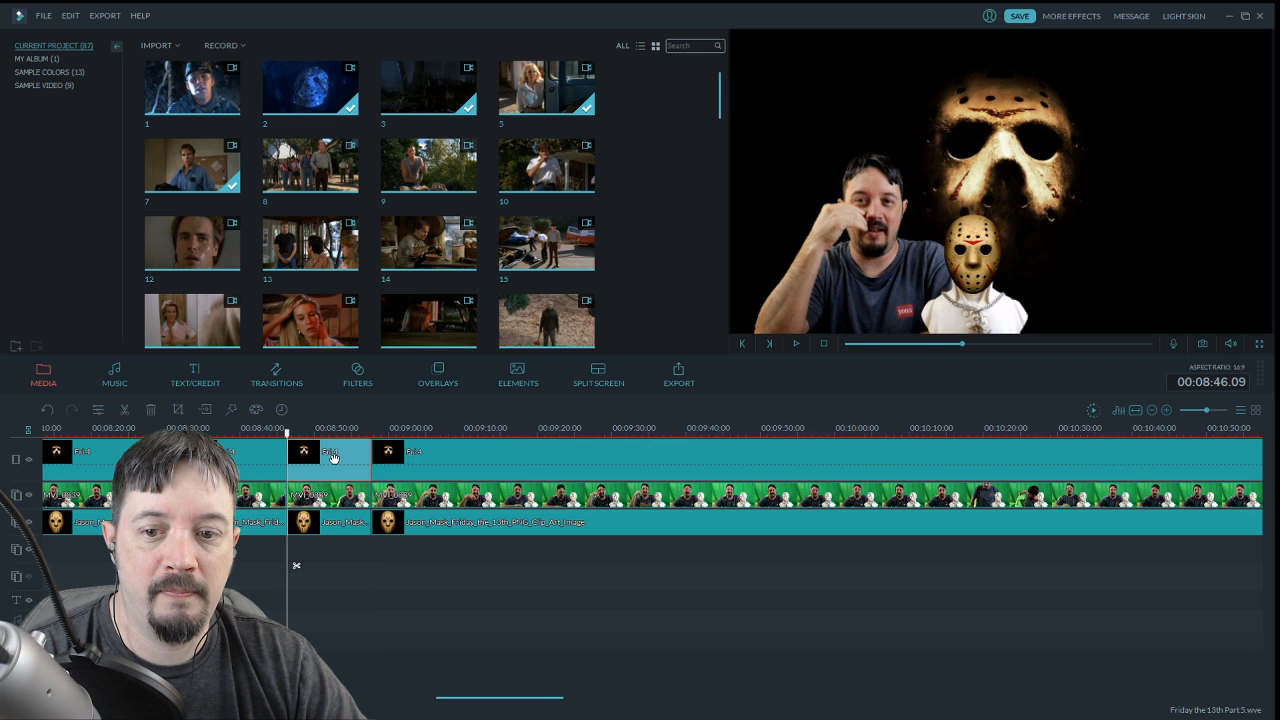
click(150, 410)
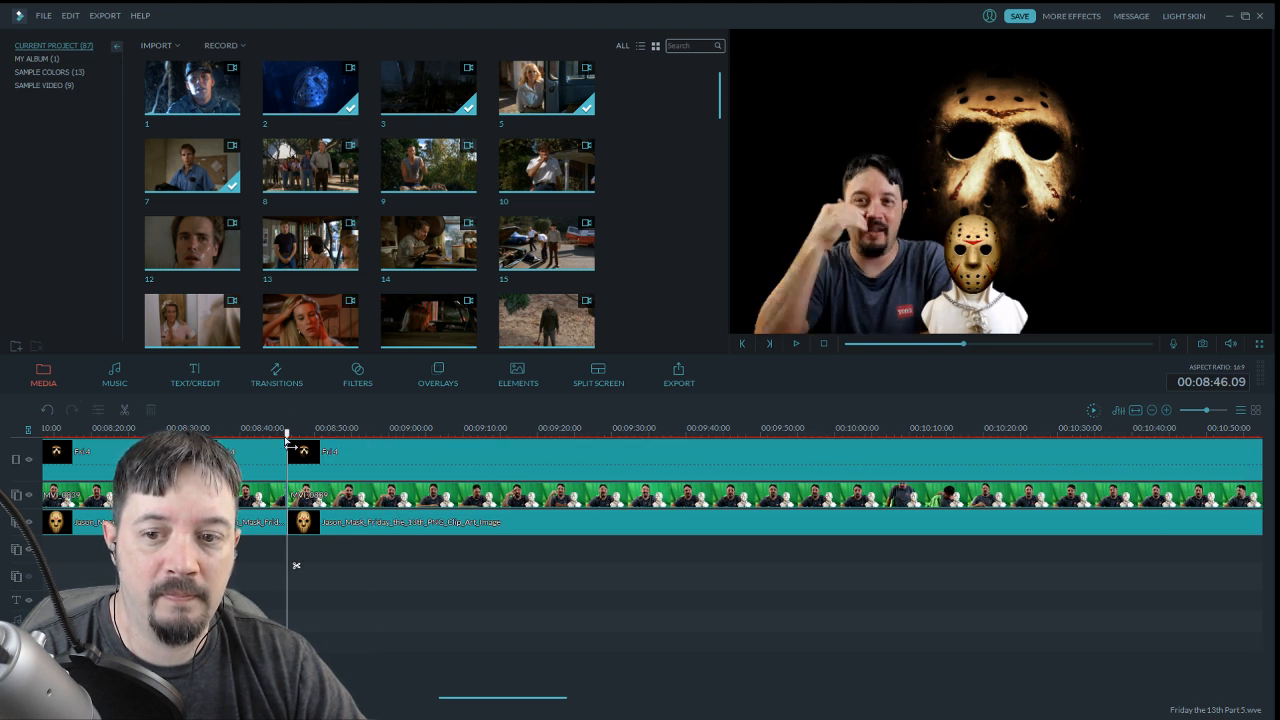
Play the commentary from 00:08:46.09 to 00:08:55.14 and look through the project media for a matching clip
click(796, 343)
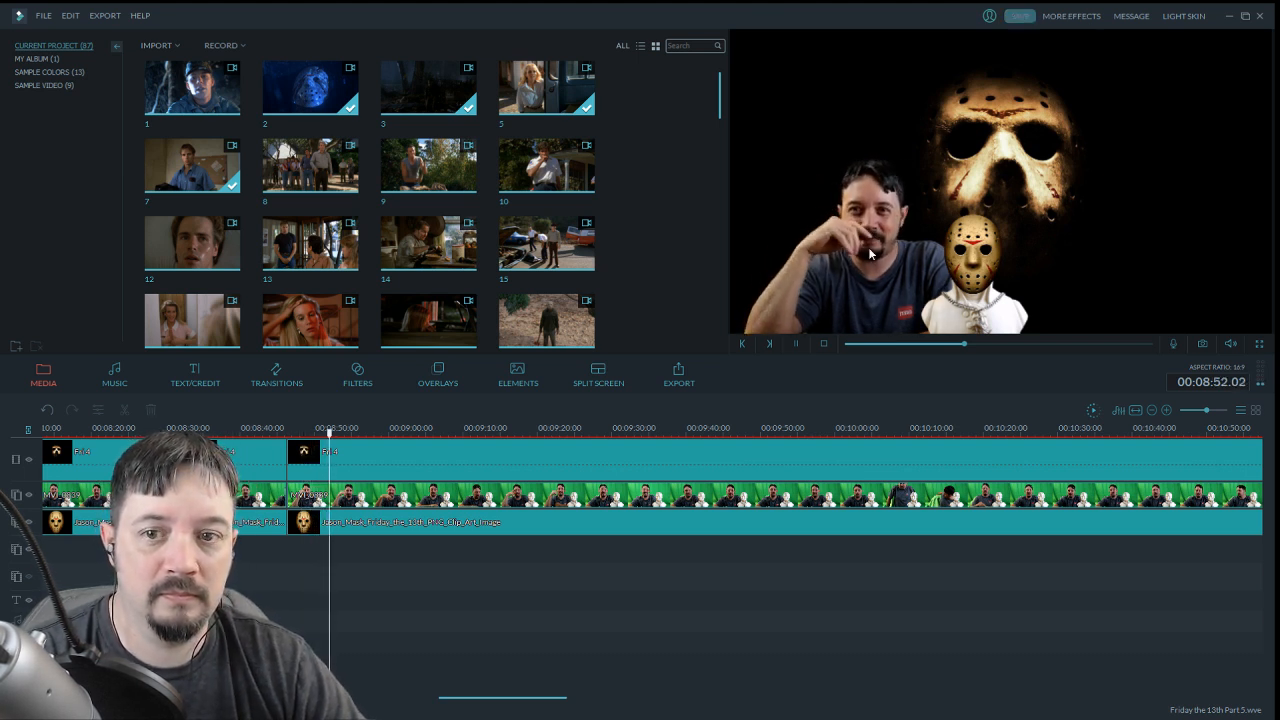
click(795, 343)
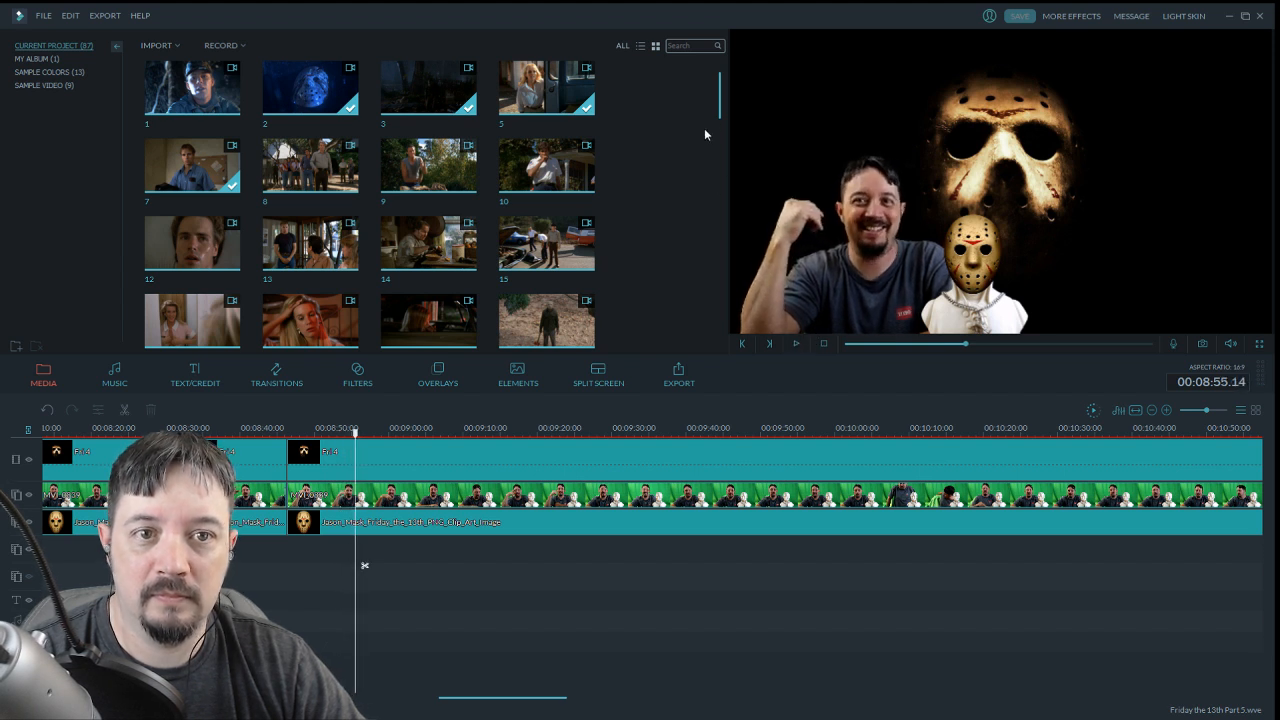
scroll(718, 114, down, 5)
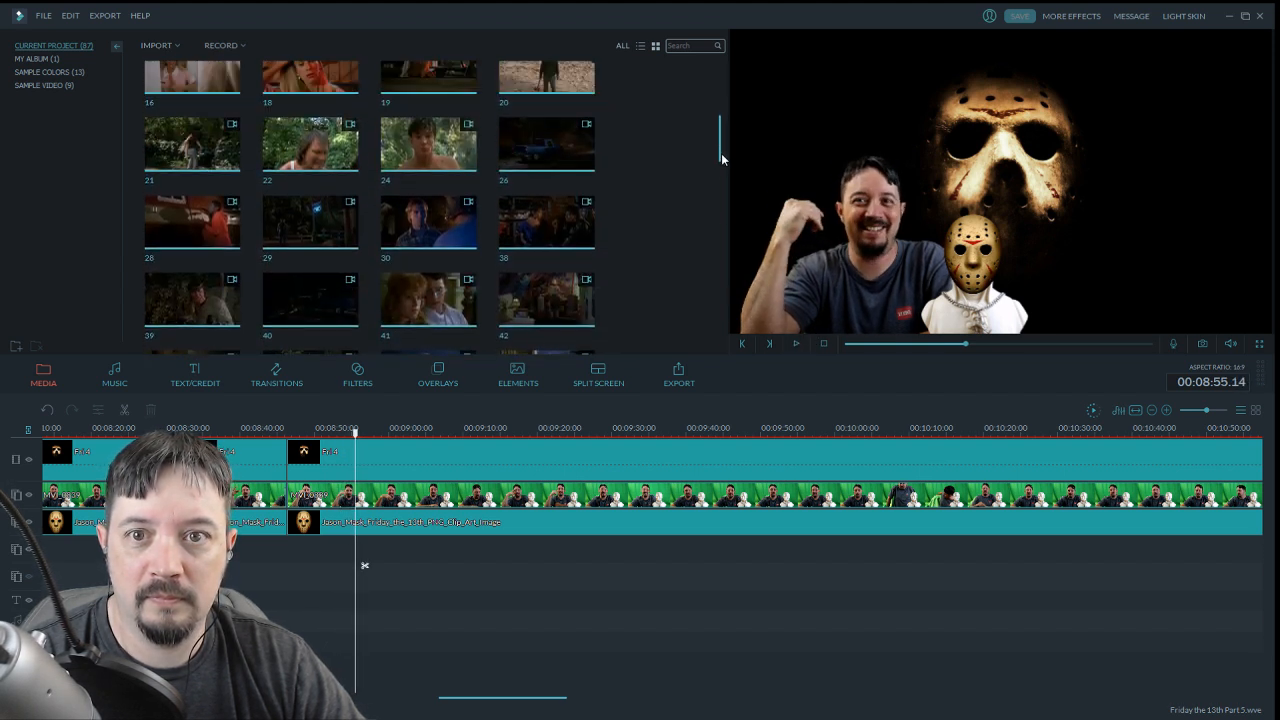
scroll(716, 197, down, 3)
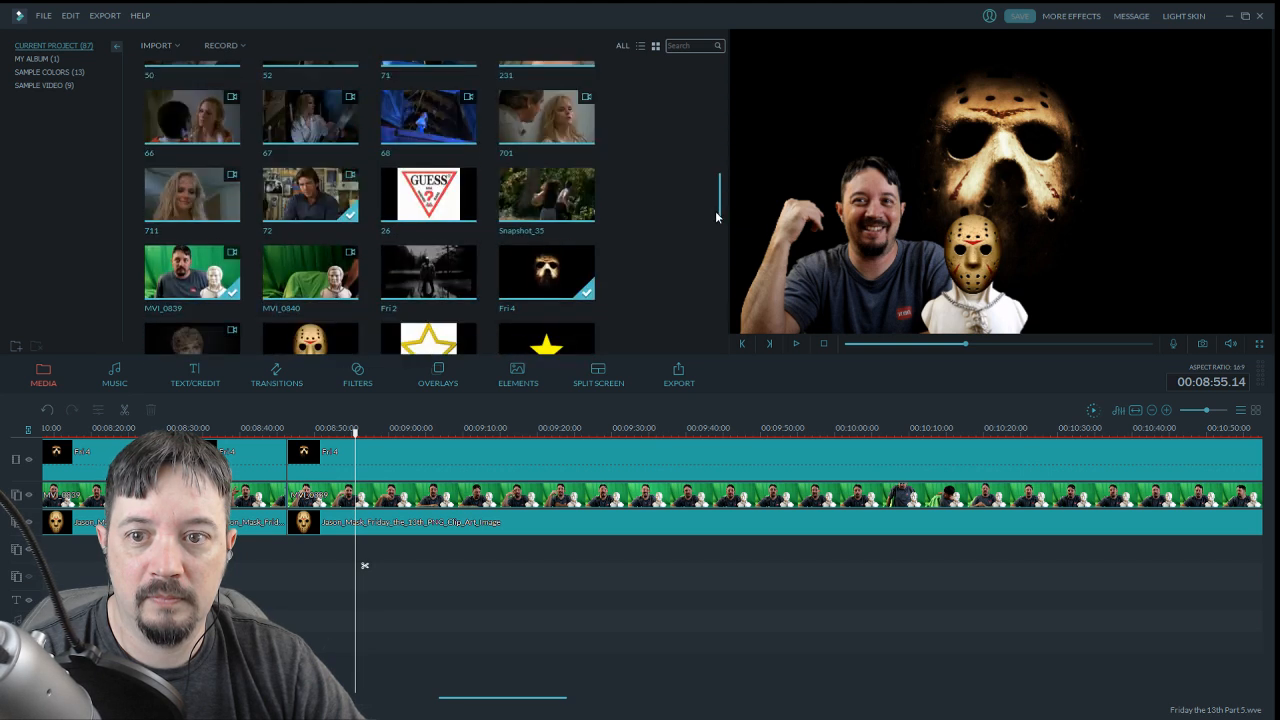
drag(715, 211, 726, 51)
Play the commentary on to 00:09:02.22 and split all tracks there
click(798, 344)
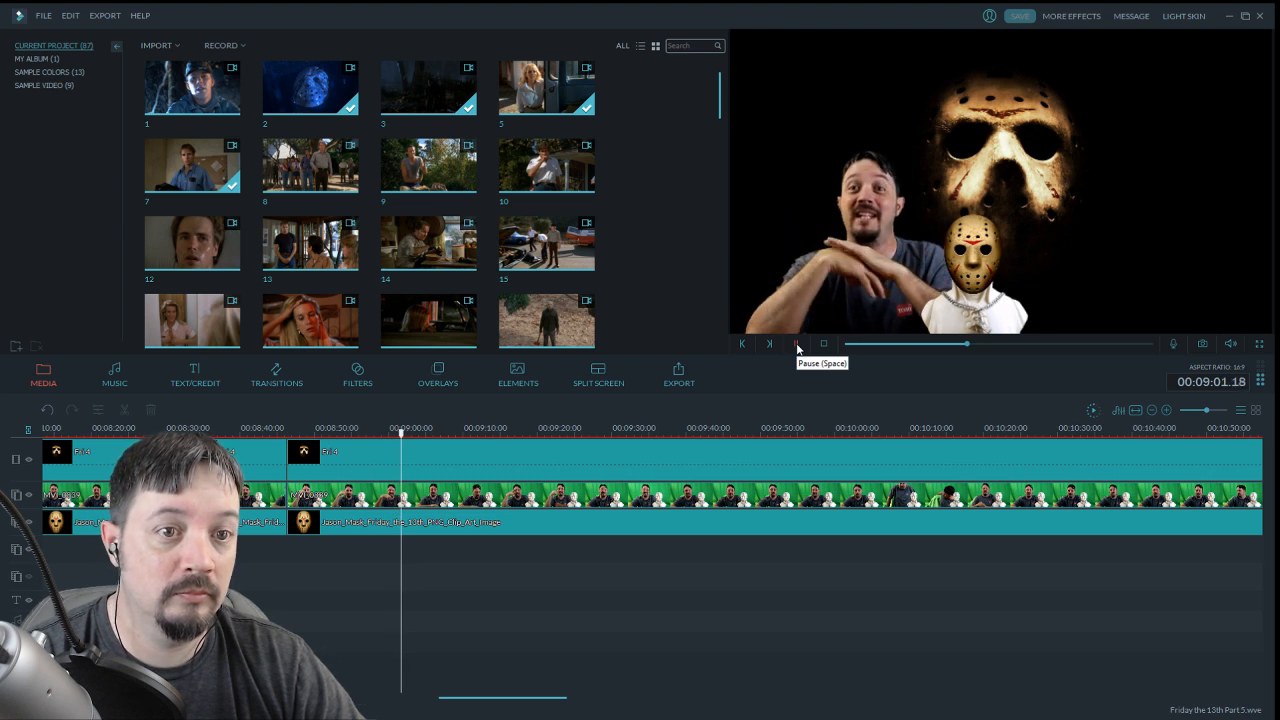
click(797, 344)
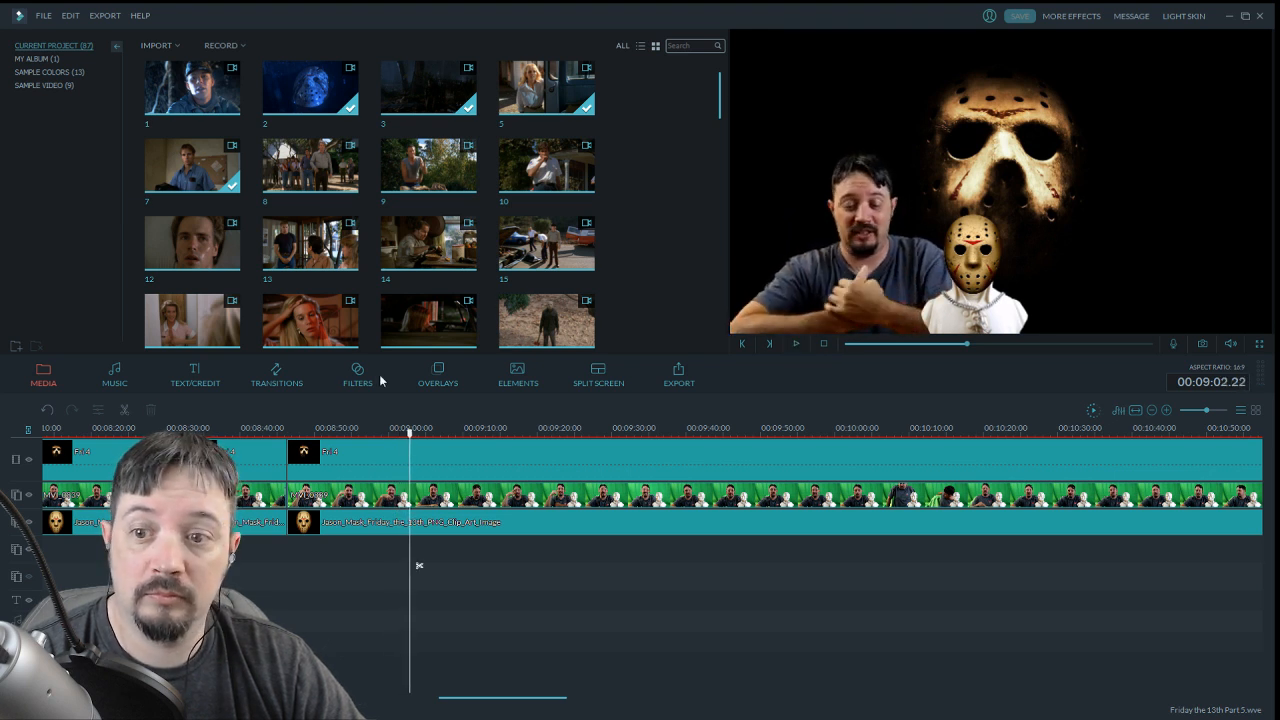
click(123, 409)
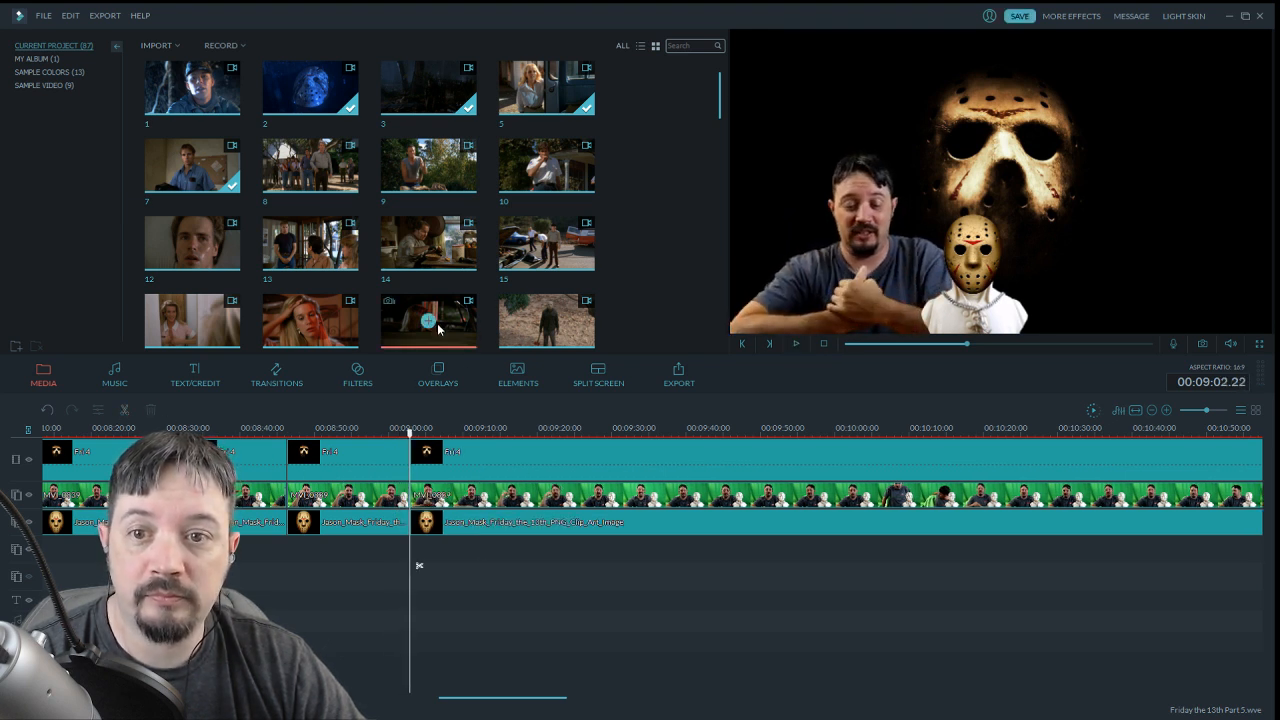
Try inserting movie clip 8 at the 00:09:02.22 split, preview it at 00:09:19.22, and remove it again
mouse_move(343, 172)
drag(343, 172, 536, 486)
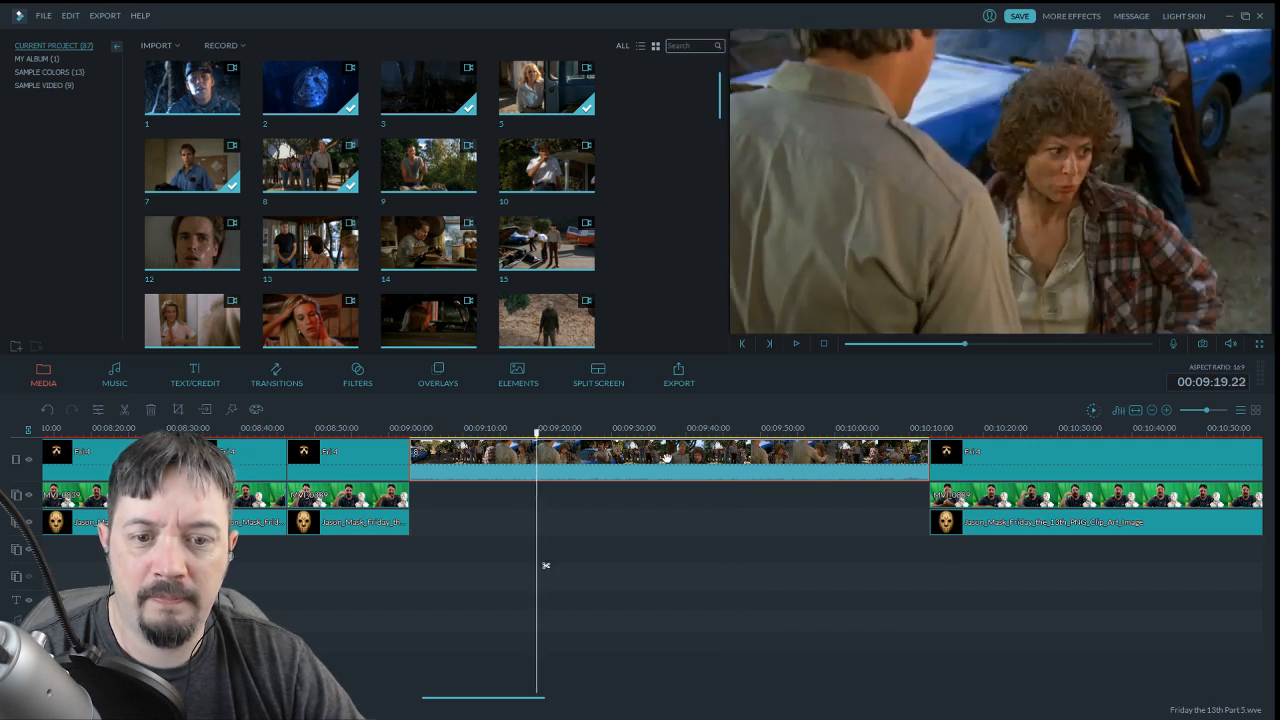
key(Delete)
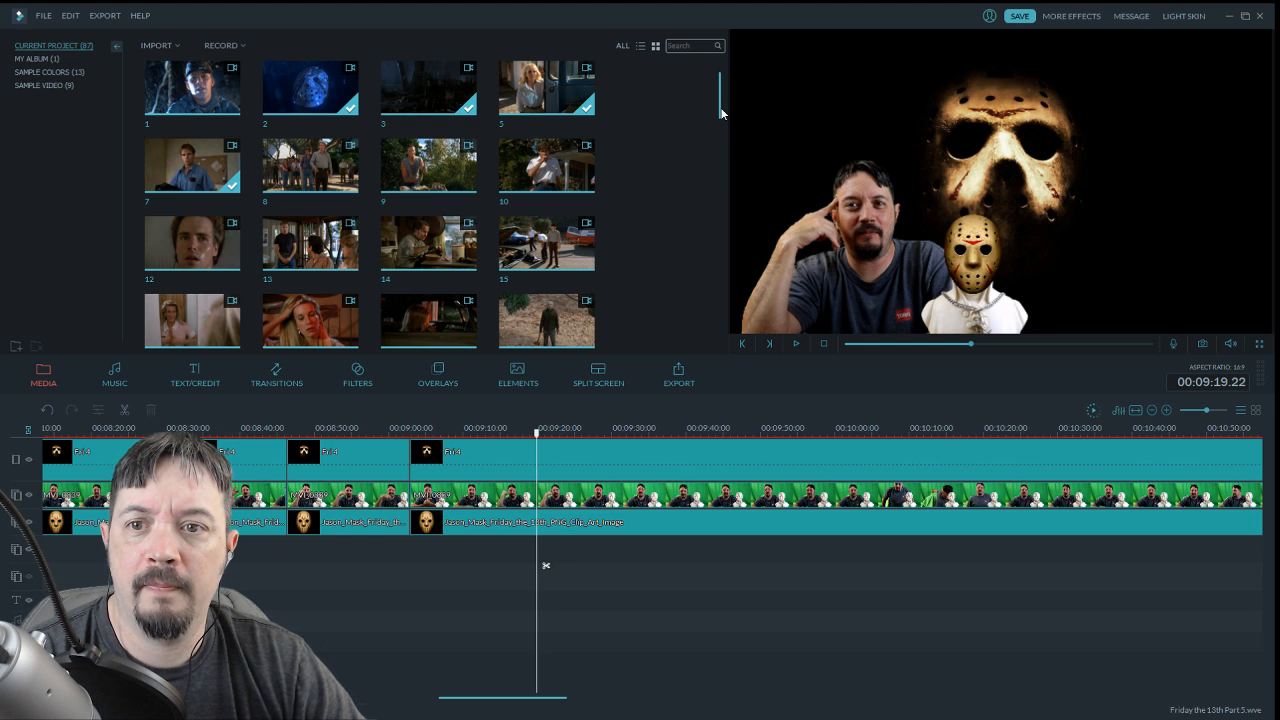
drag(720, 113, 707, 50)
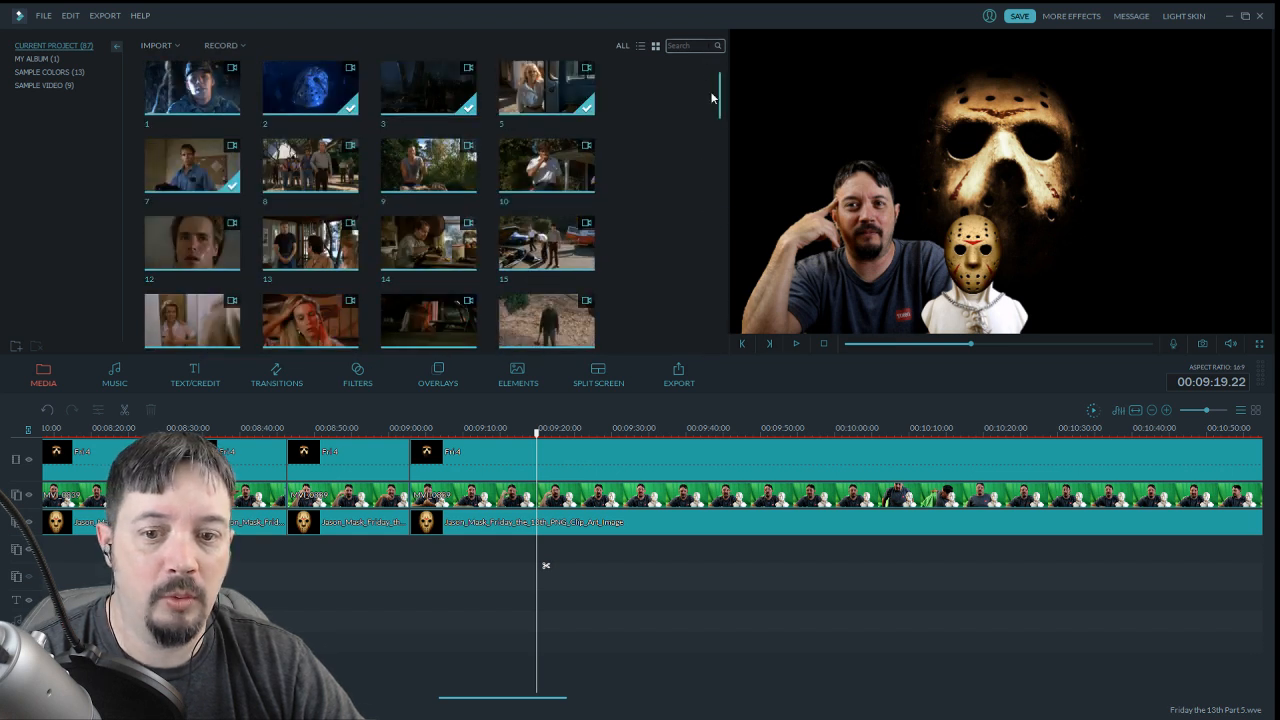
Play the commentary from 00:09:19.22 to about 00:10:08.07 to find the next section that needs cutting
click(796, 344)
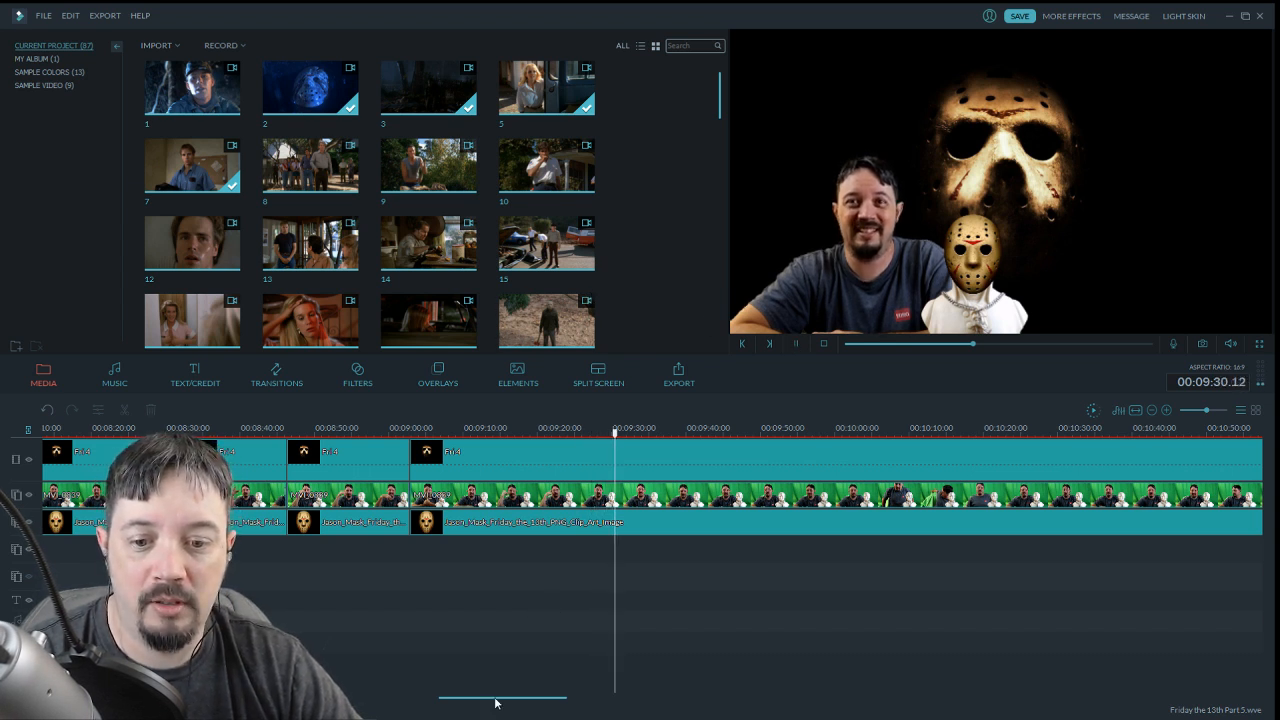
drag(495, 703, 524, 705)
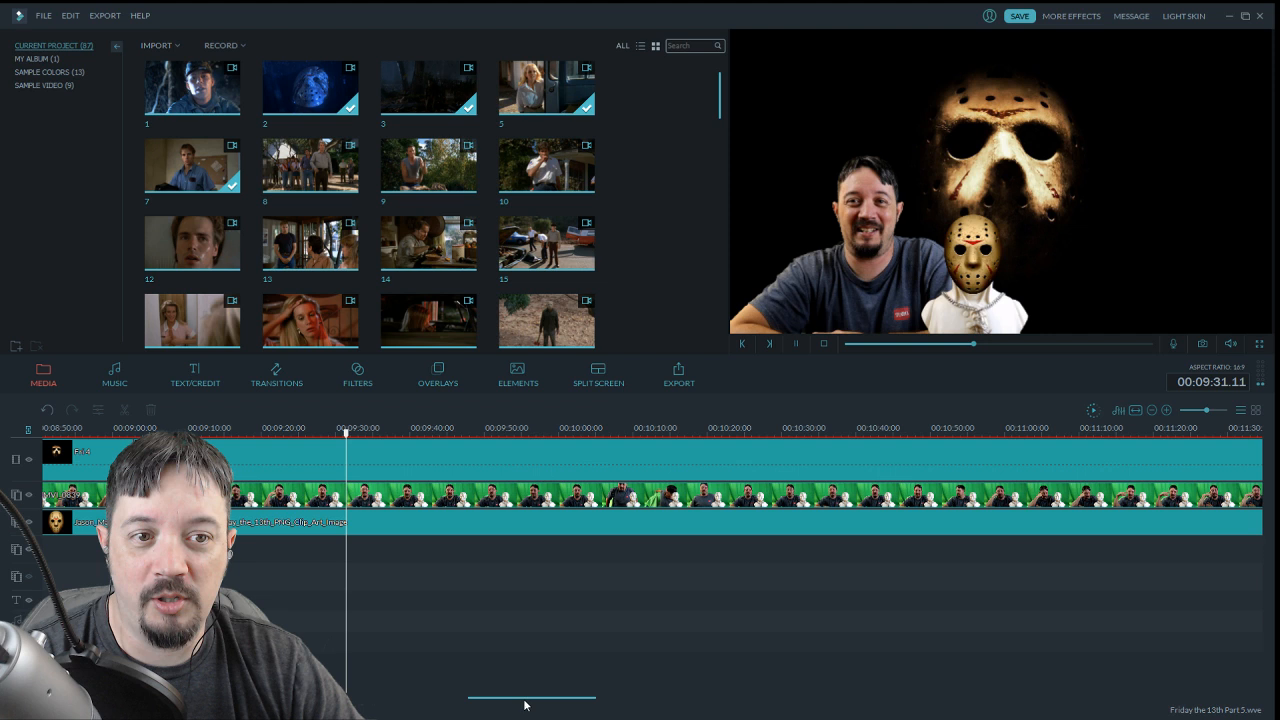
drag(524, 705, 423, 450)
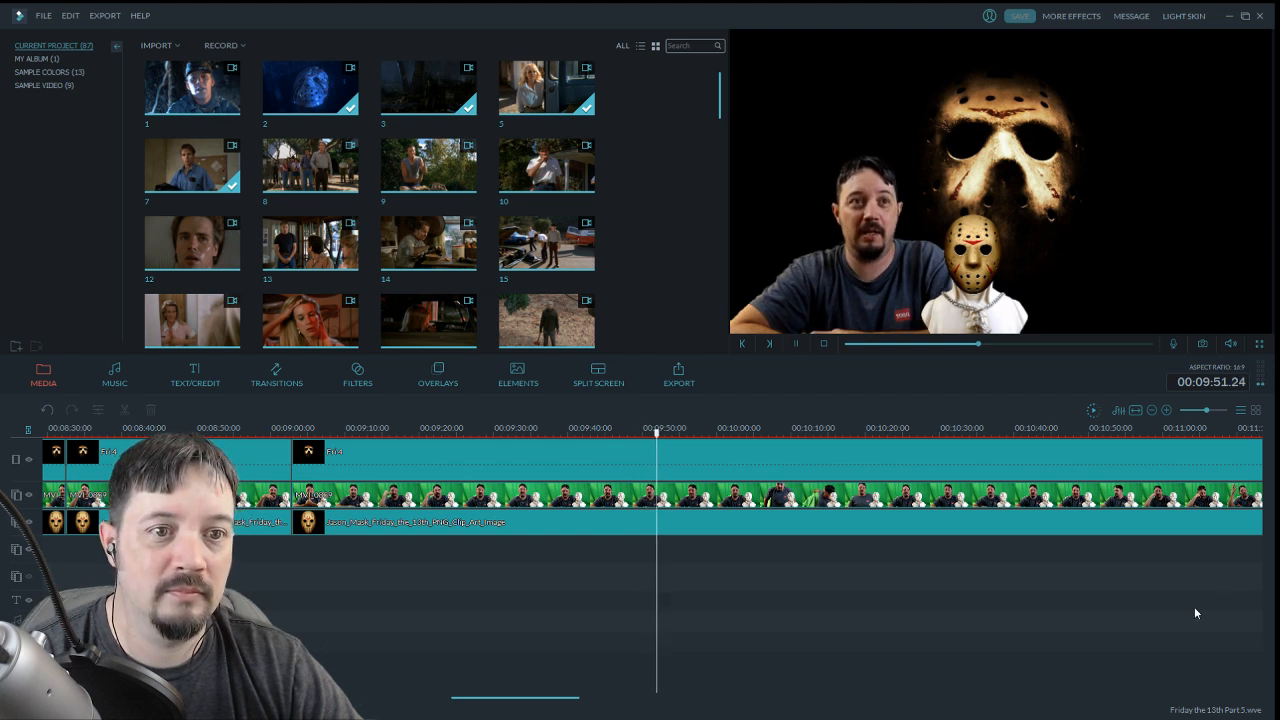
drag(534, 697, 587, 698)
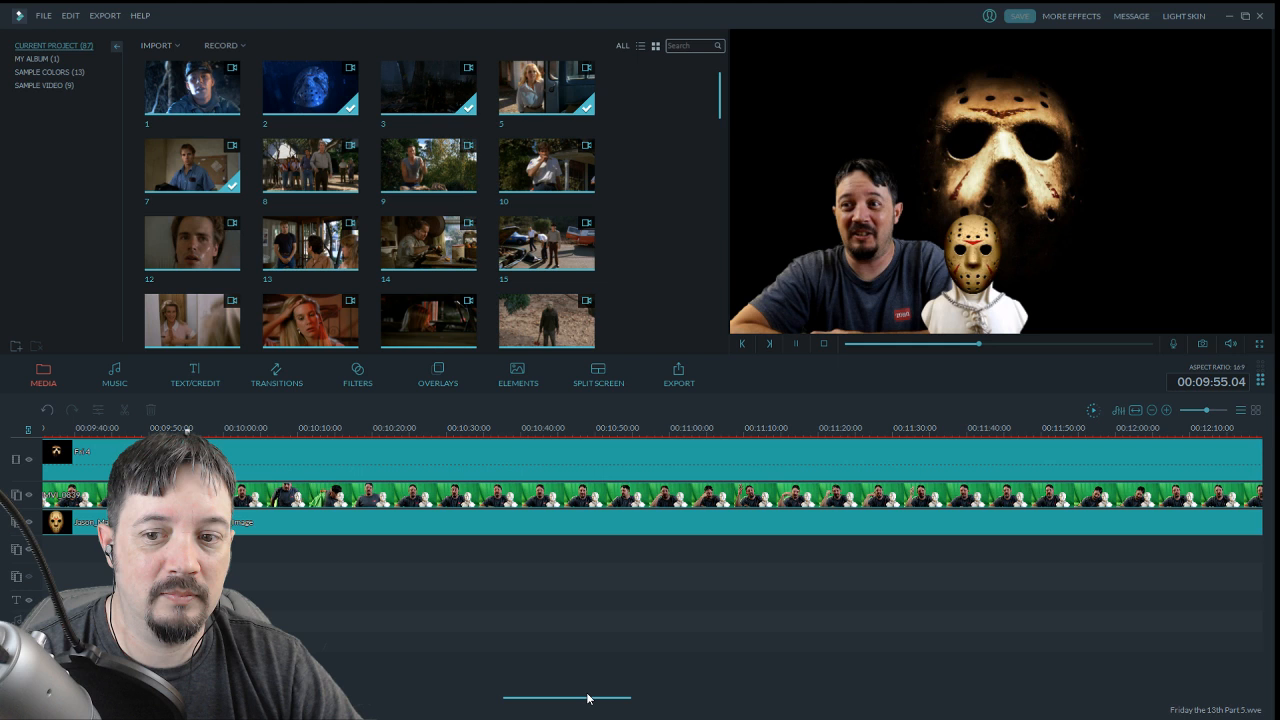
click(797, 343)
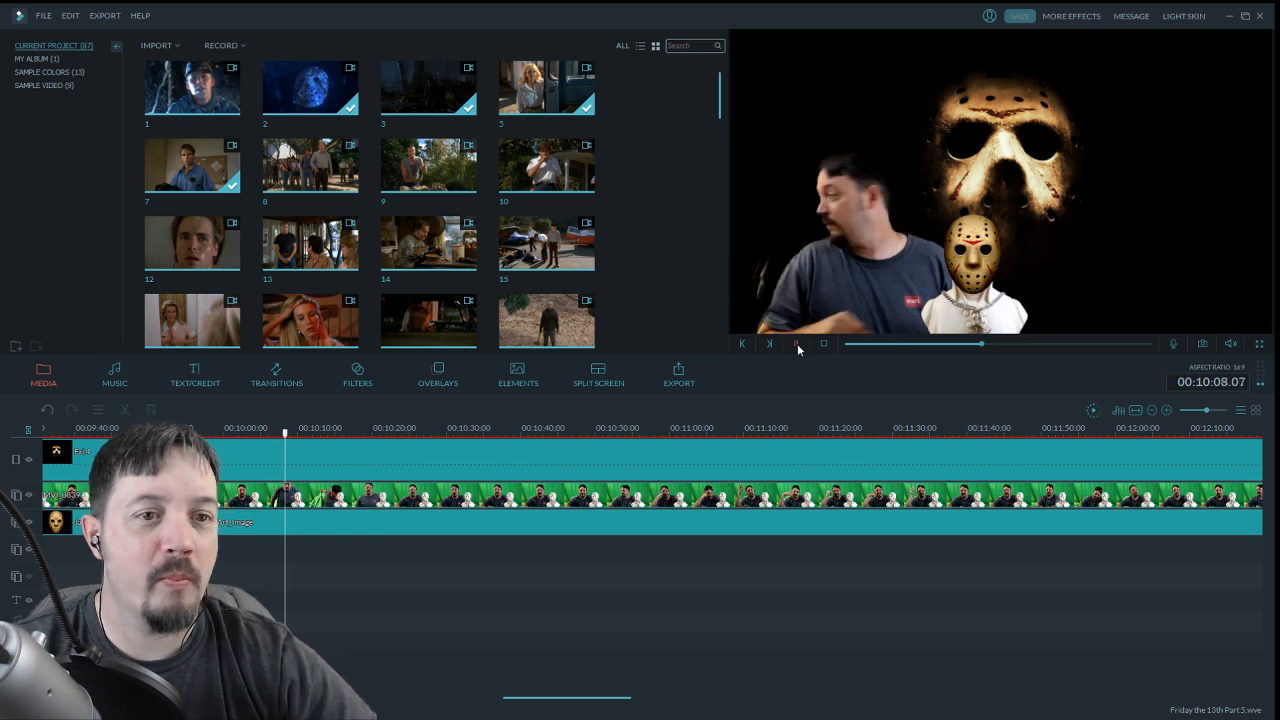
Replay the commentary from about 00:10:03 and split all tracks at 00:10:05.00
drag(297, 430, 246, 446)
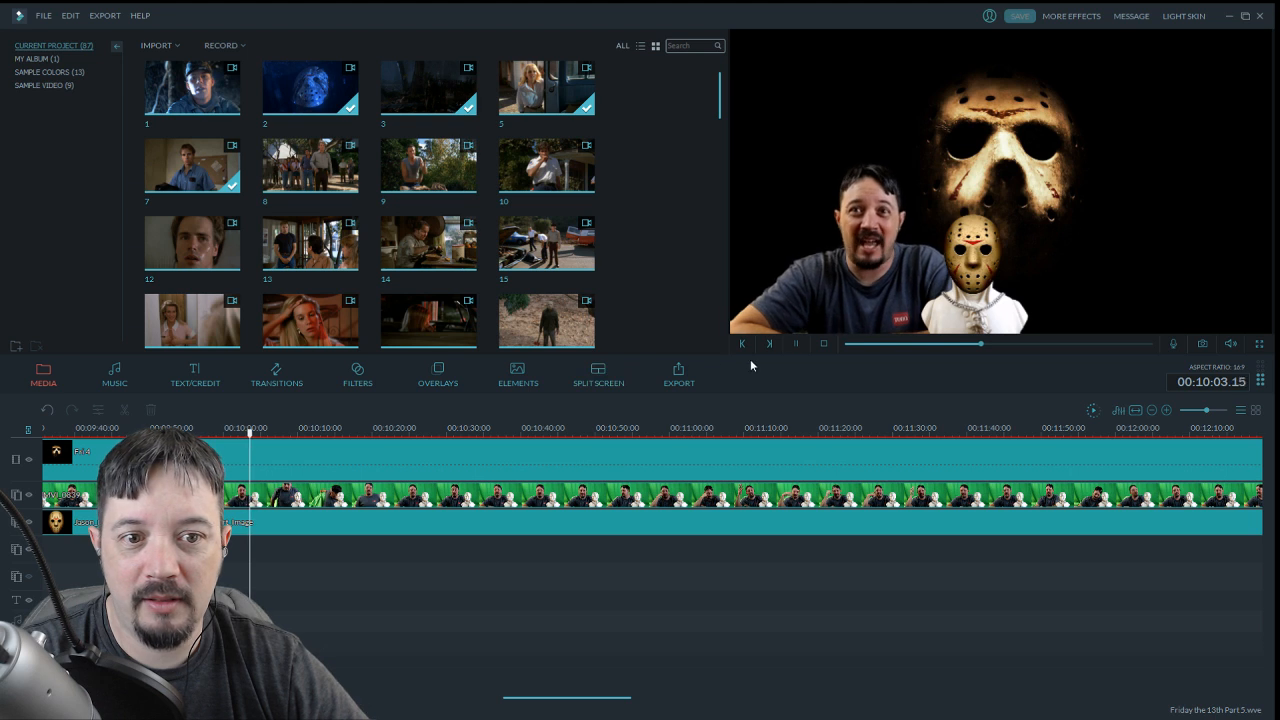
click(796, 343)
click(796, 343)
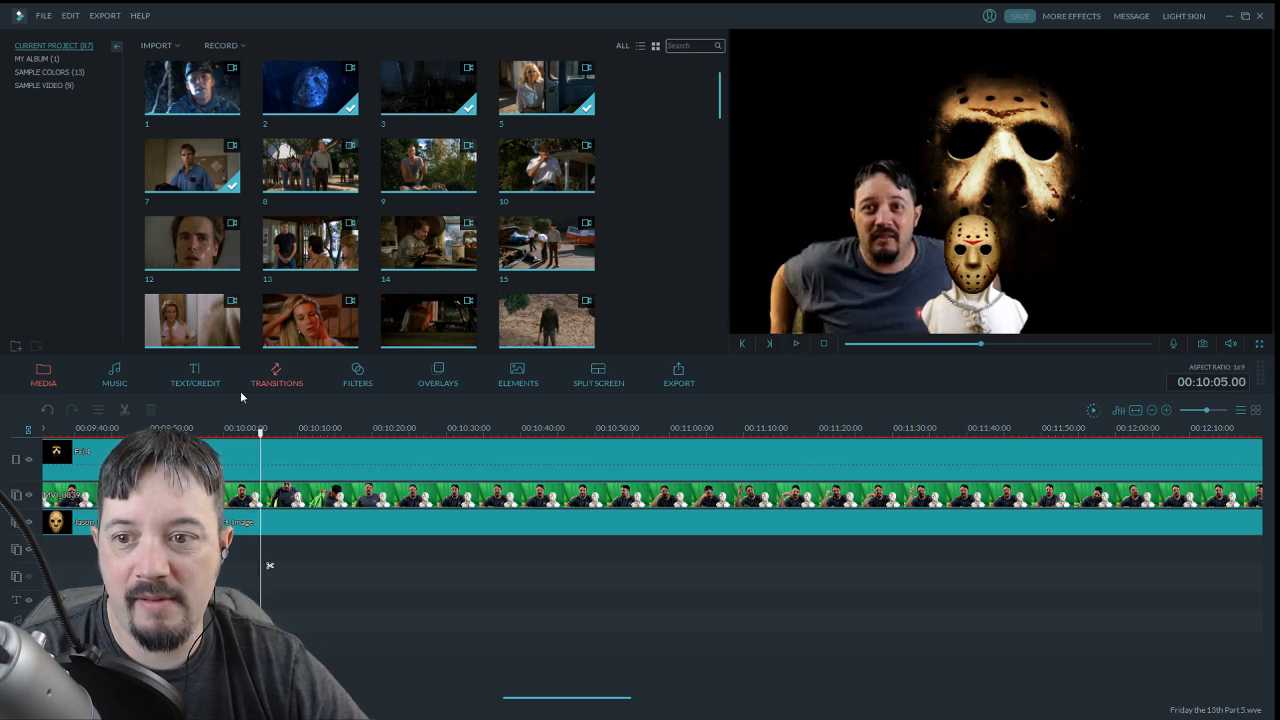
click(125, 410)
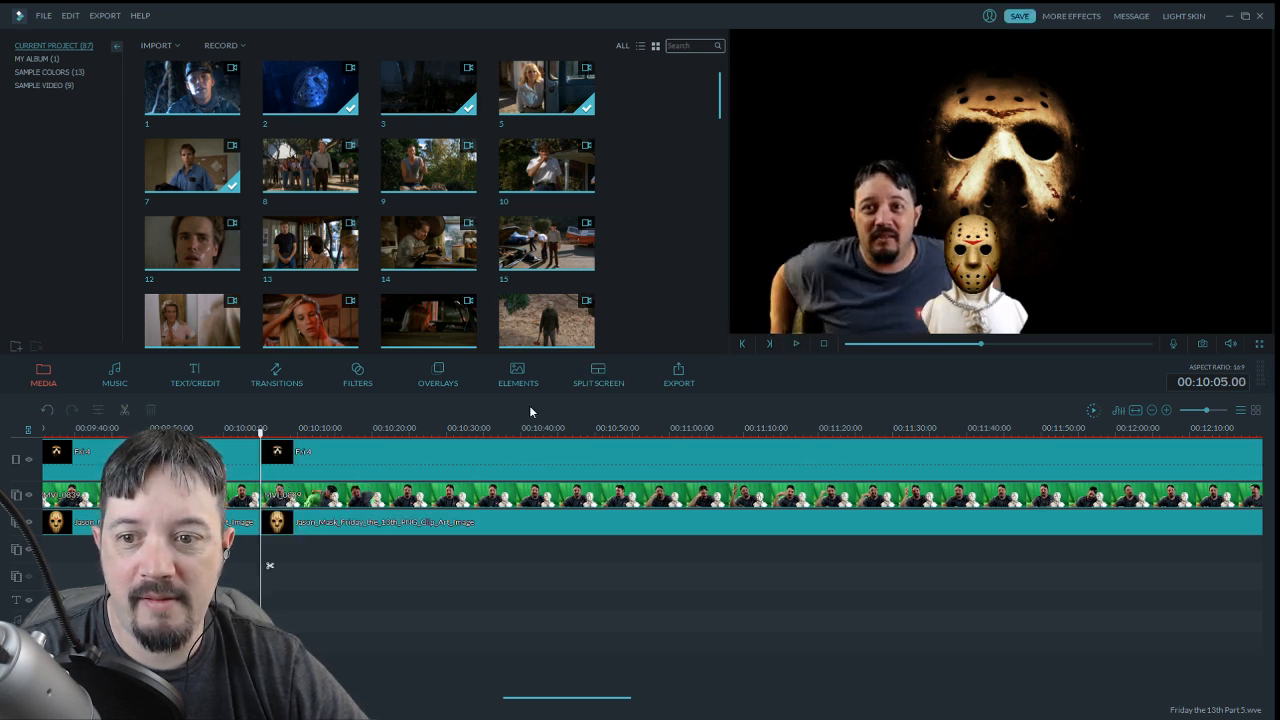
Play past the interruption, split all tracks at 00:10:18.06, and delete the section between 00:10:05.00 and that cut
click(796, 343)
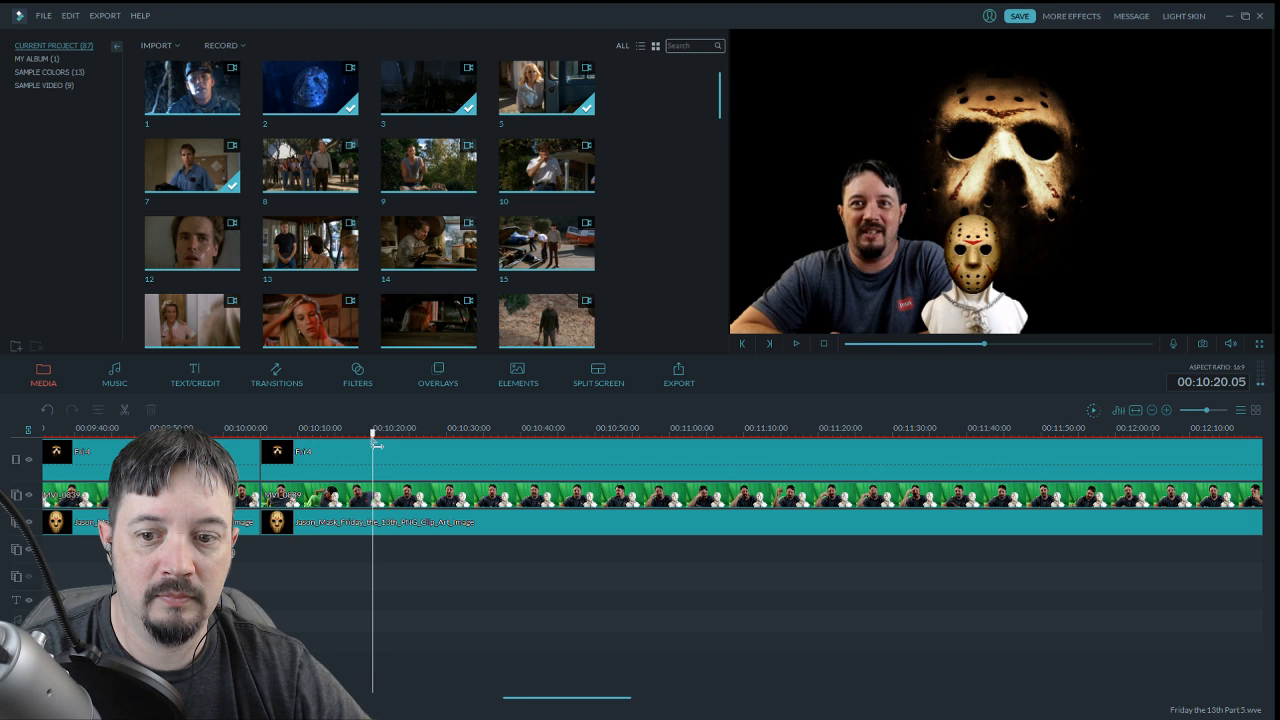
drag(371, 445, 344, 445)
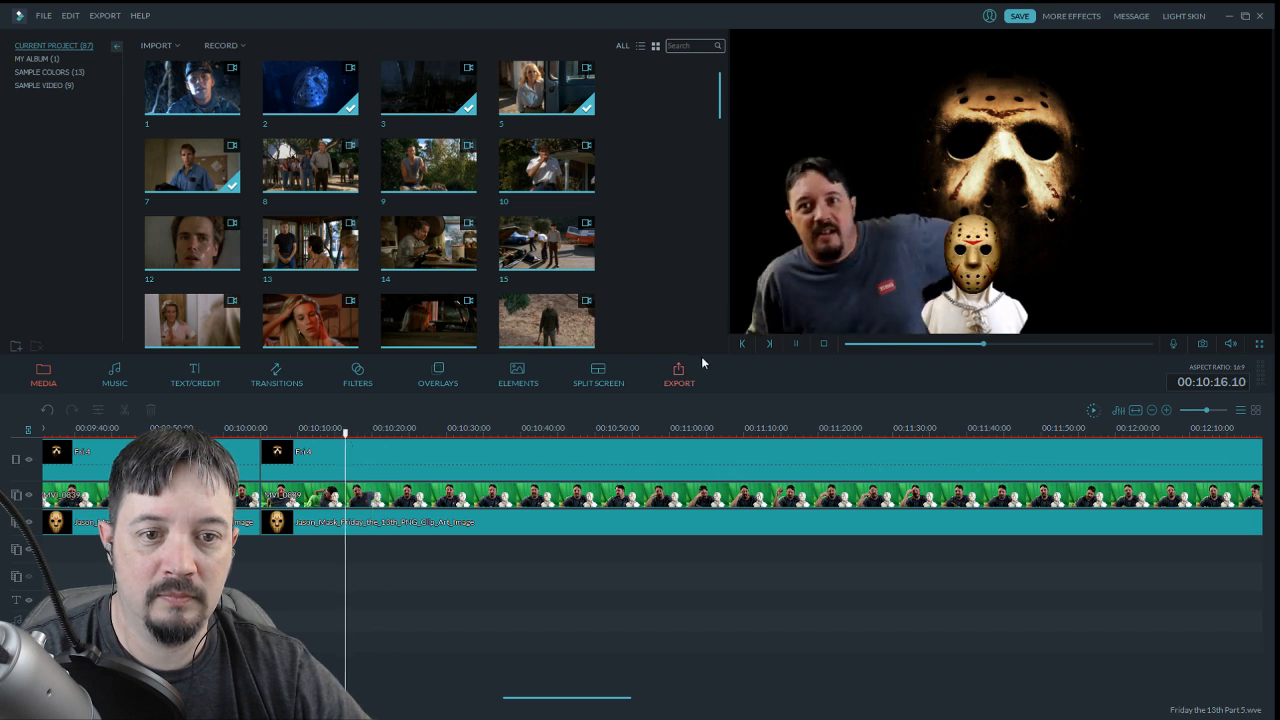
click(796, 344)
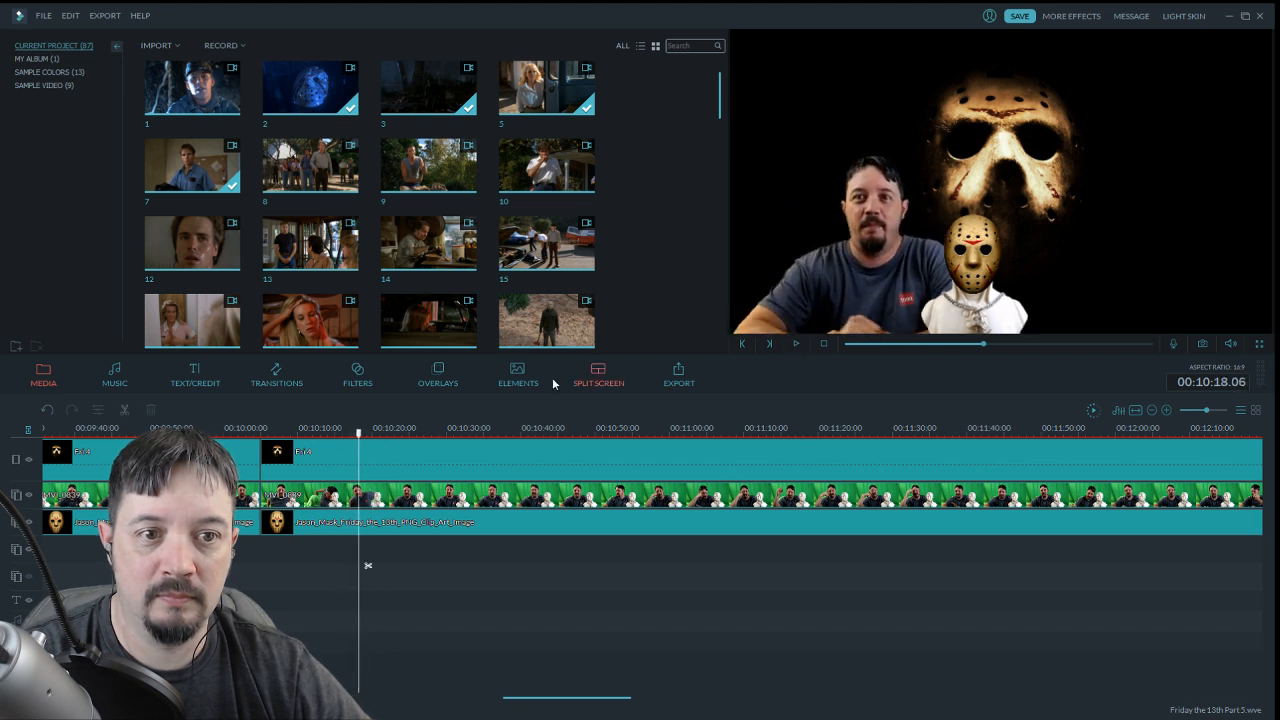
click(128, 408)
click(273, 452)
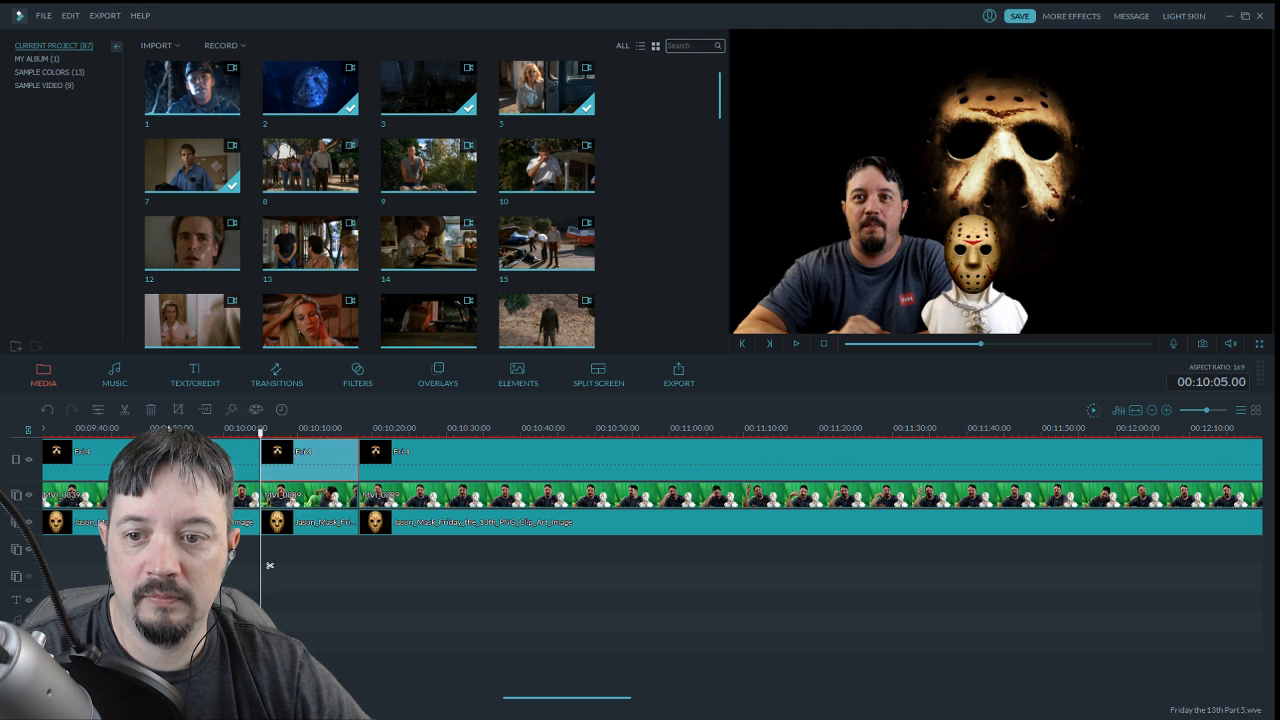
key(Delete)
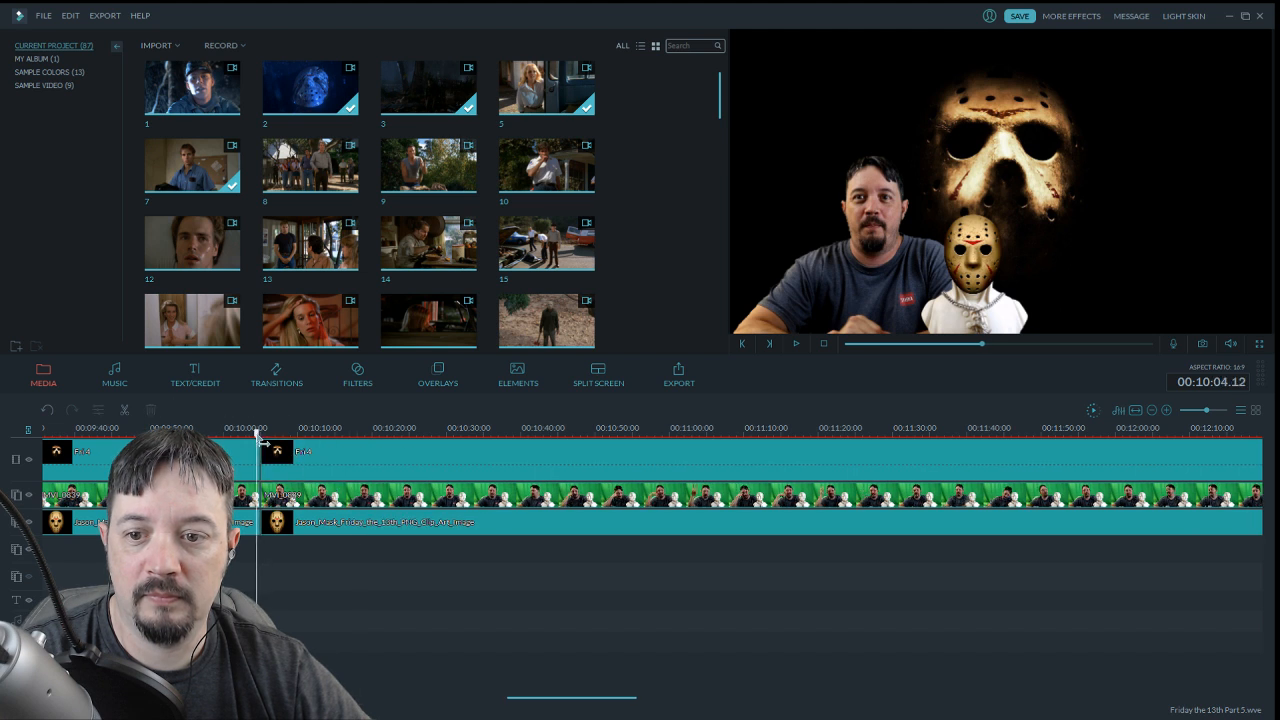
Replay the join at 00:10:05.00, split all tracks at 00:10:04.04, and delete the short piece between that cut and the join
click(796, 344)
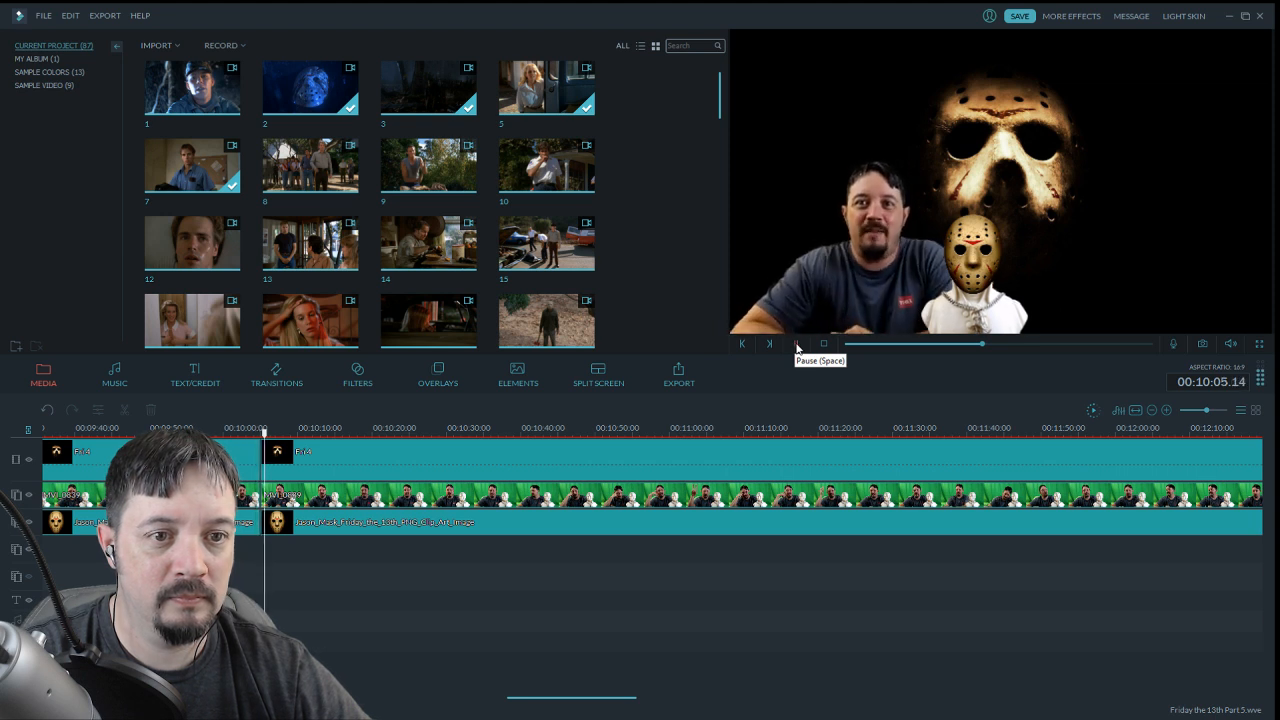
click(797, 345)
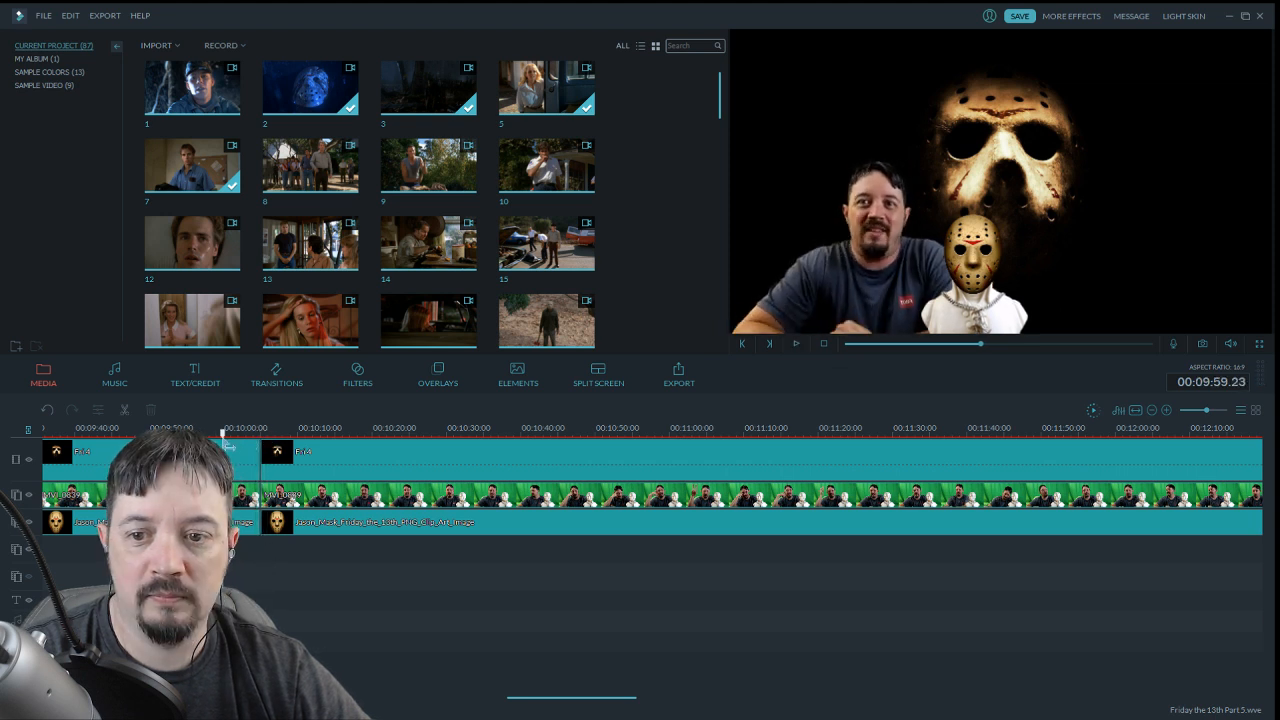
click(797, 345)
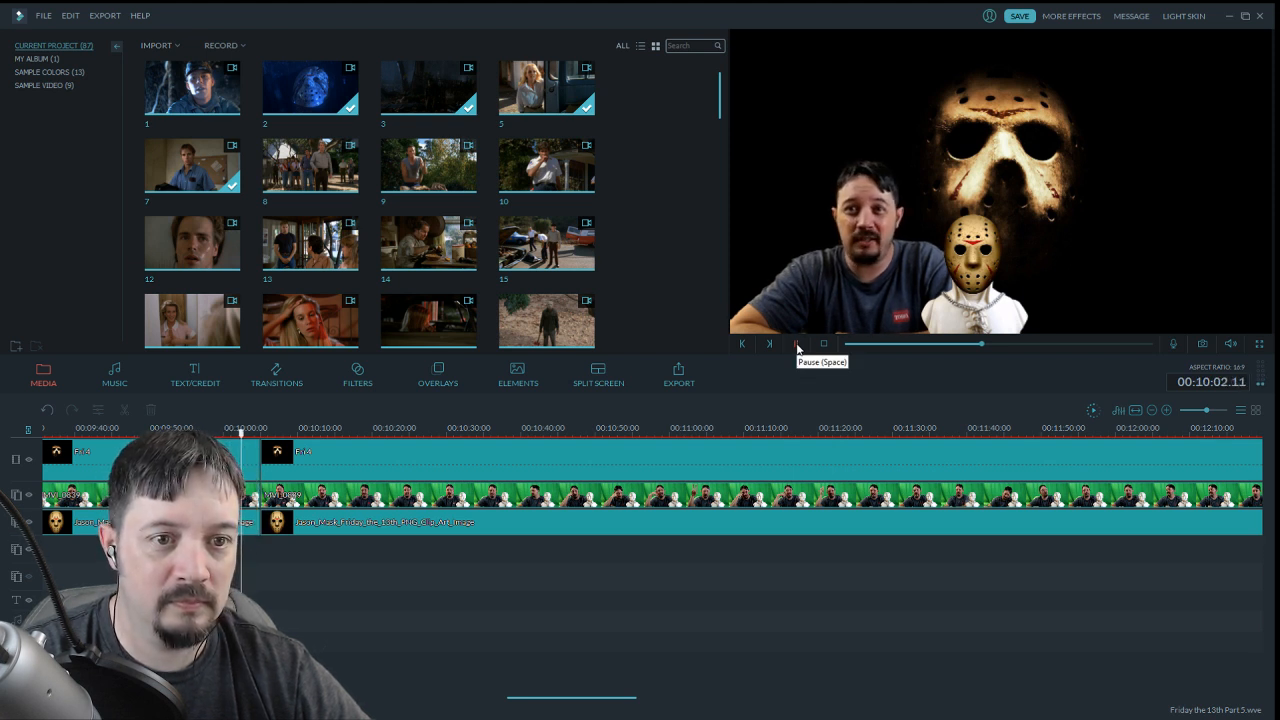
click(797, 345)
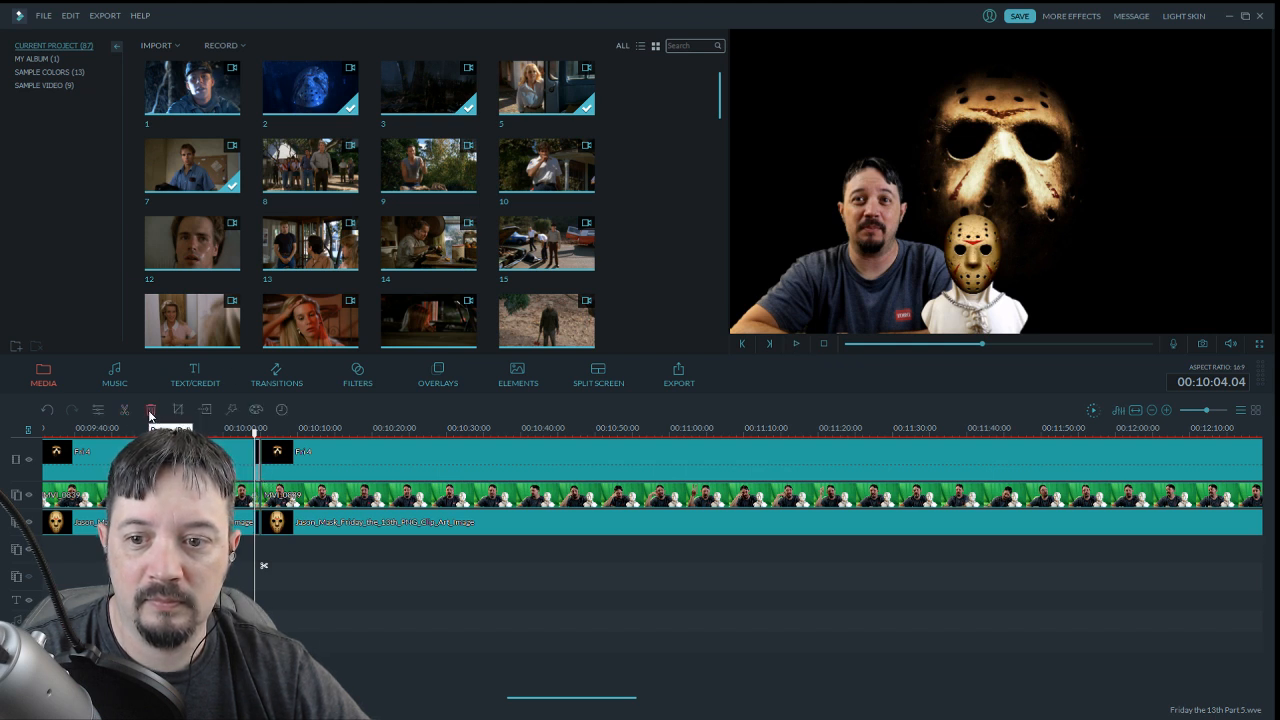
click(150, 412)
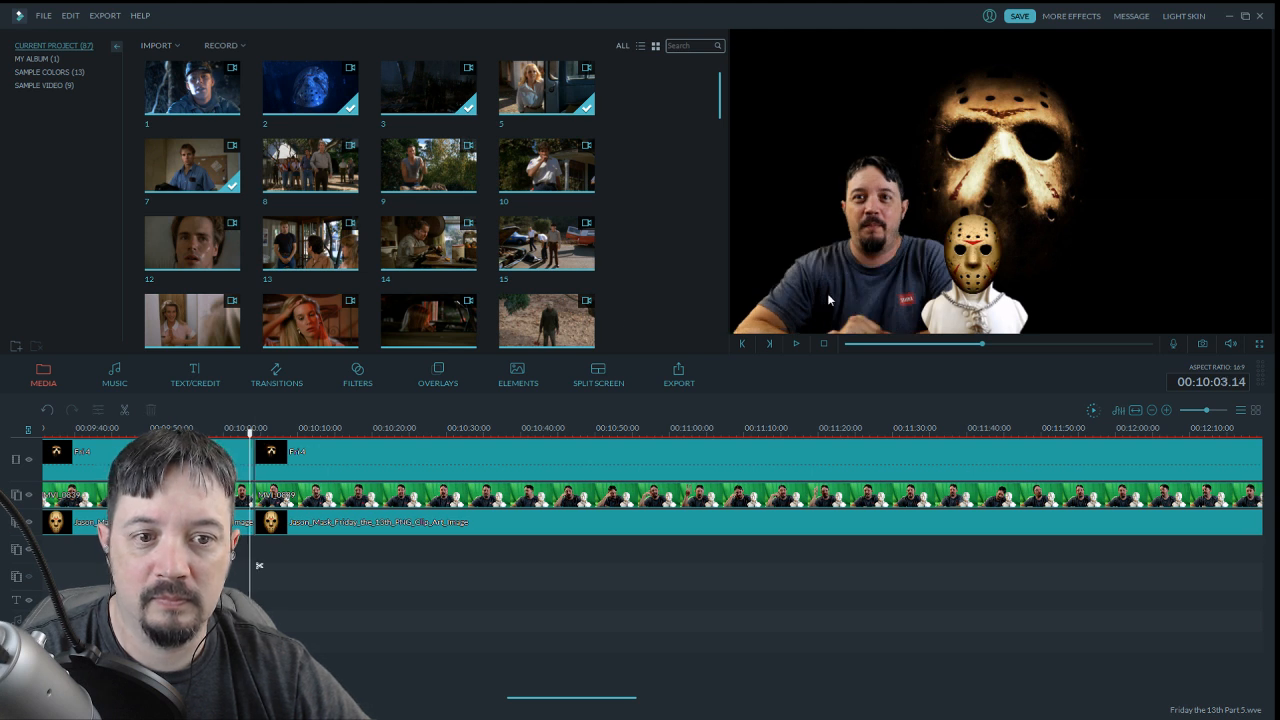
Play on to 00:10:28.15, try inserting movie clip 9 there, scrub through it, and undo the insertion
click(797, 345)
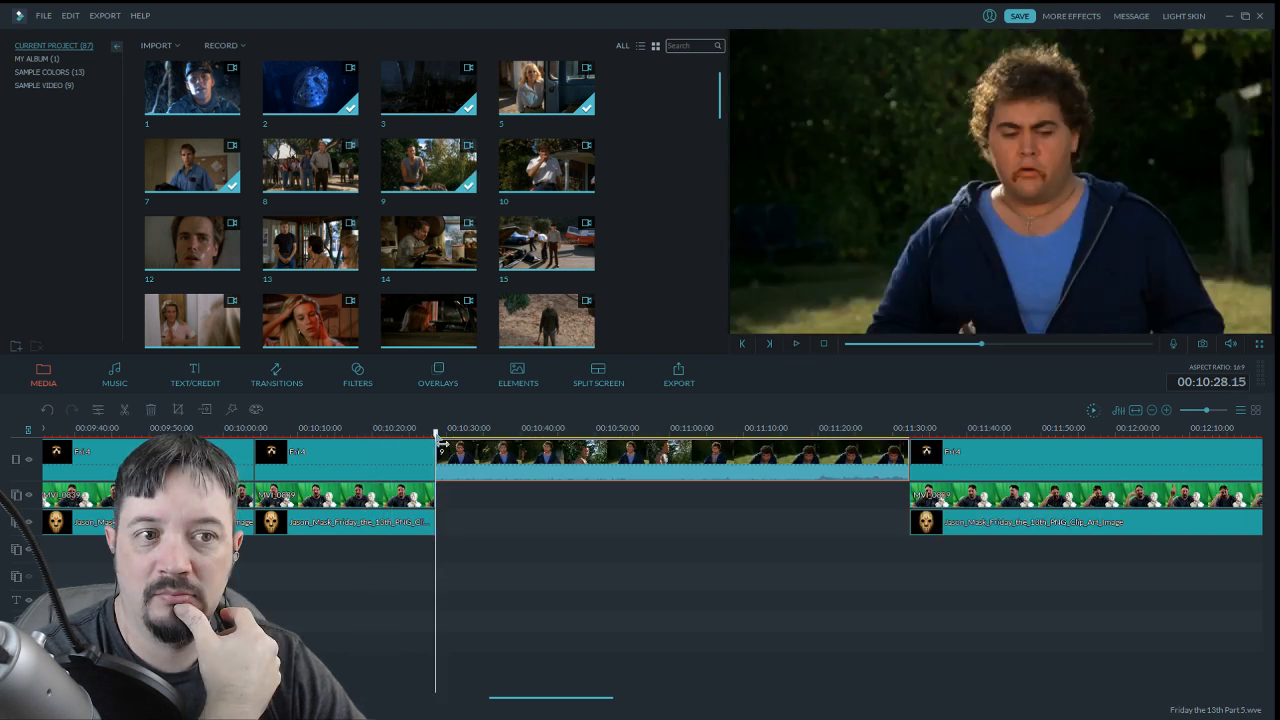
drag(655, 452, 756, 457)
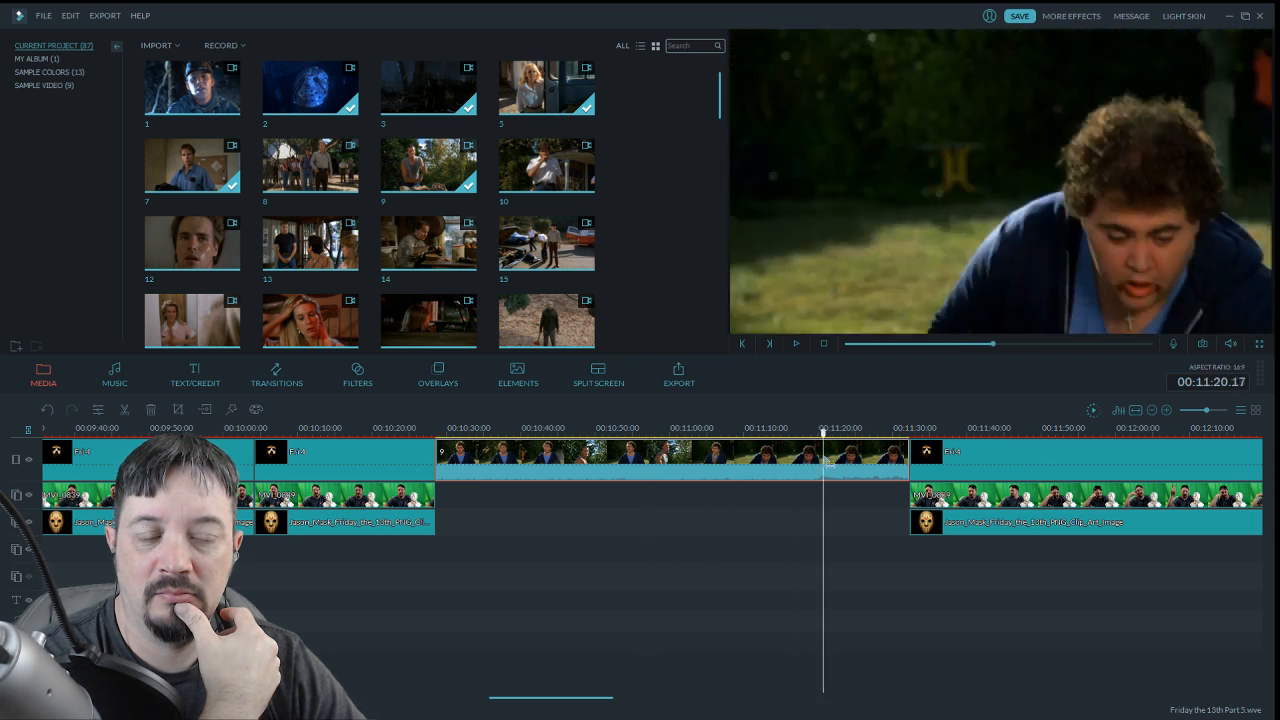
drag(693, 469, 586, 566)
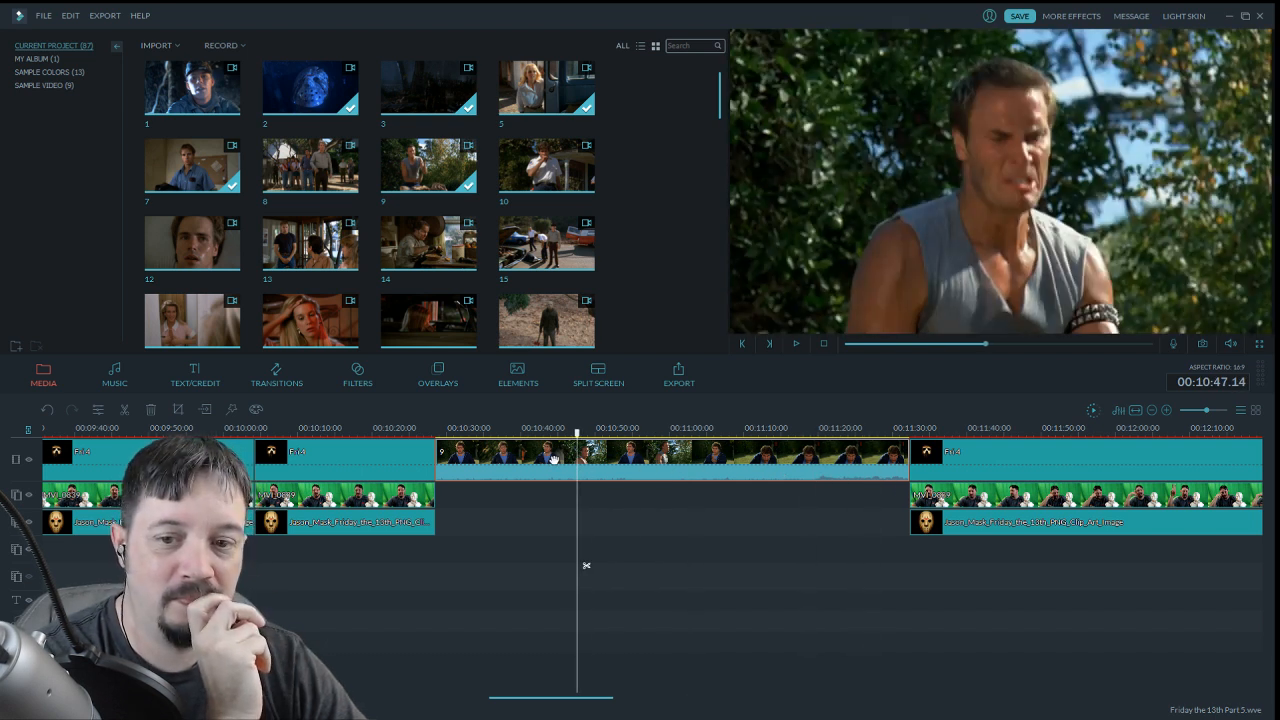
click(50, 408)
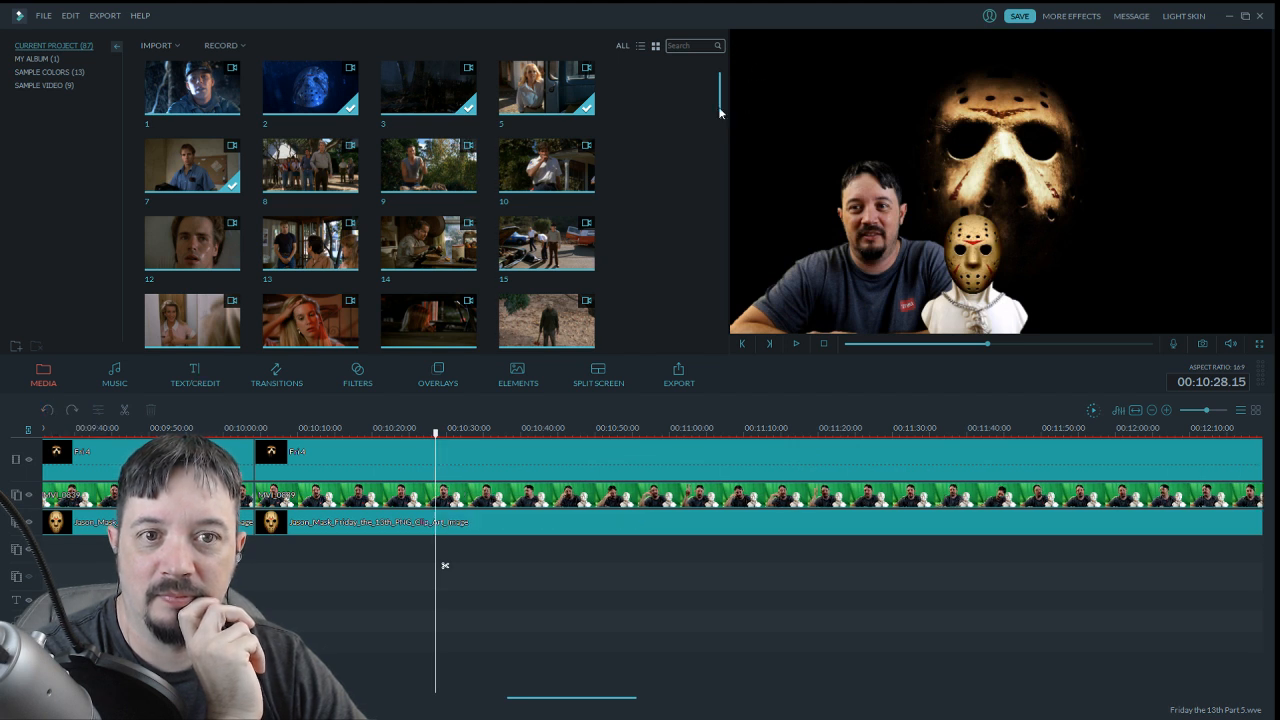
Play the commentary on from 00:10:28.15, replay the last moments, and split all tracks at 00:10:34.00
drag(719, 112, 707, 81)
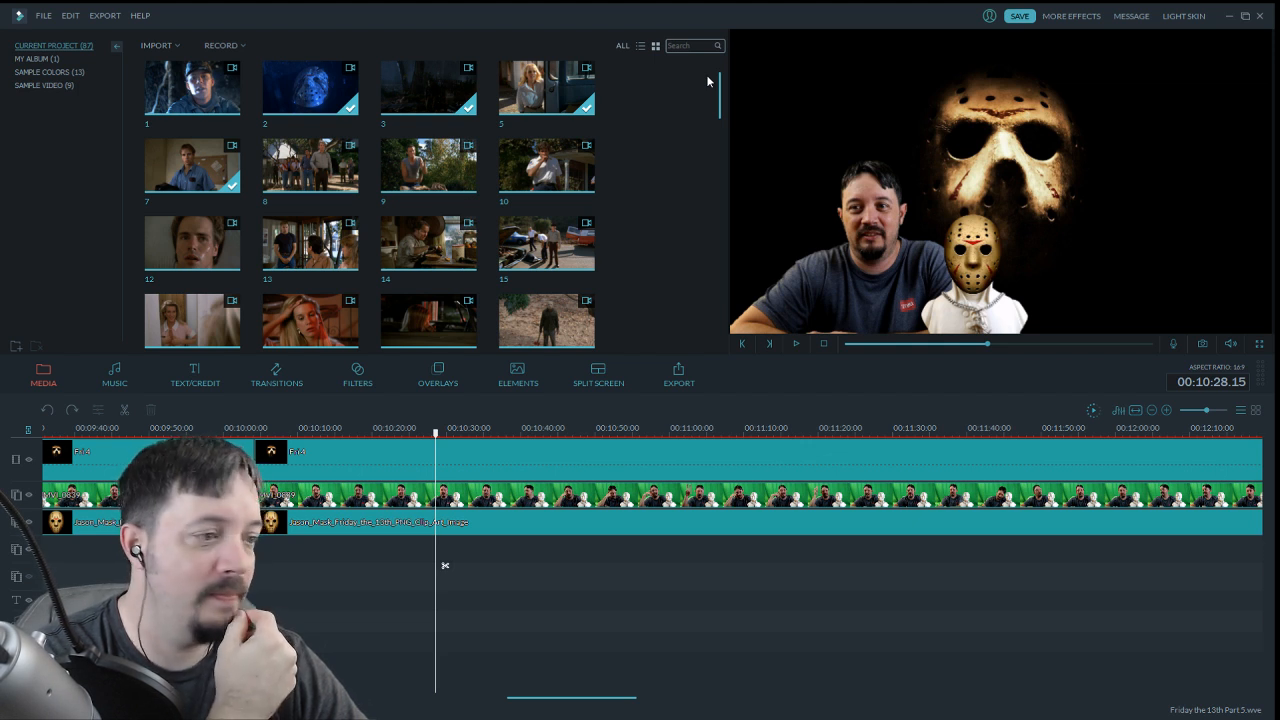
click(797, 344)
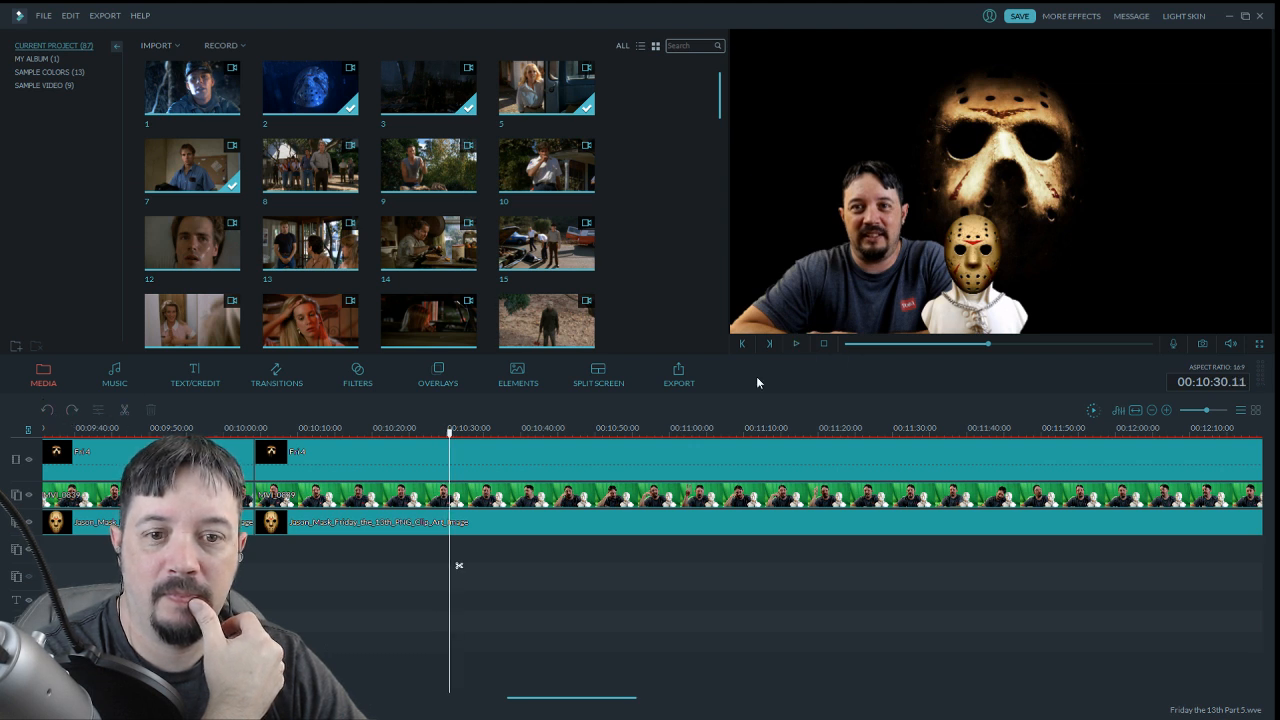
click(797, 343)
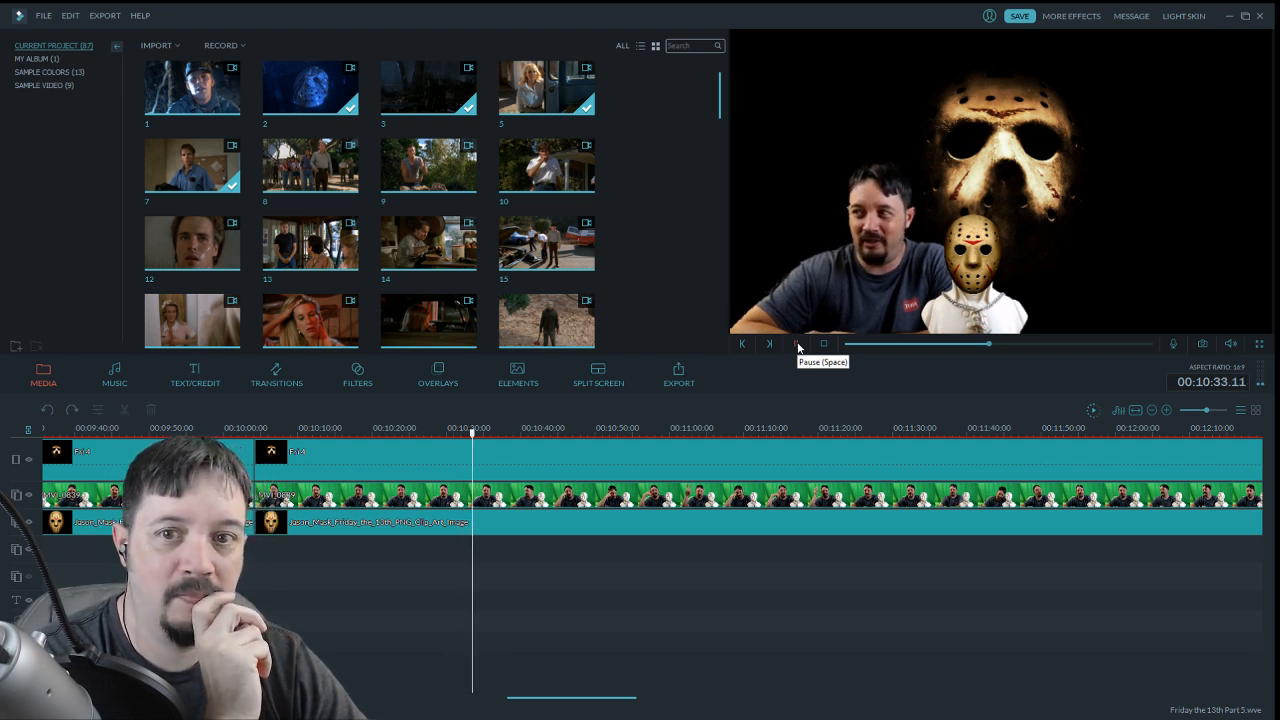
click(797, 343)
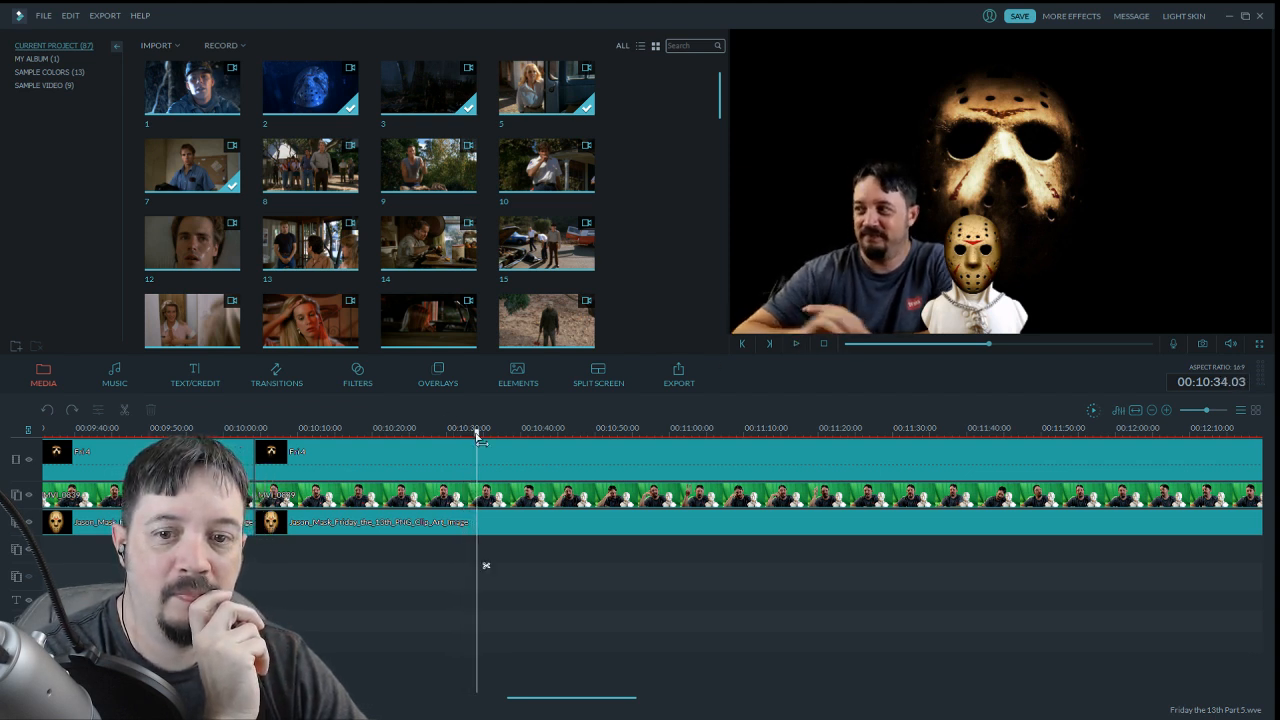
drag(477, 443, 471, 444)
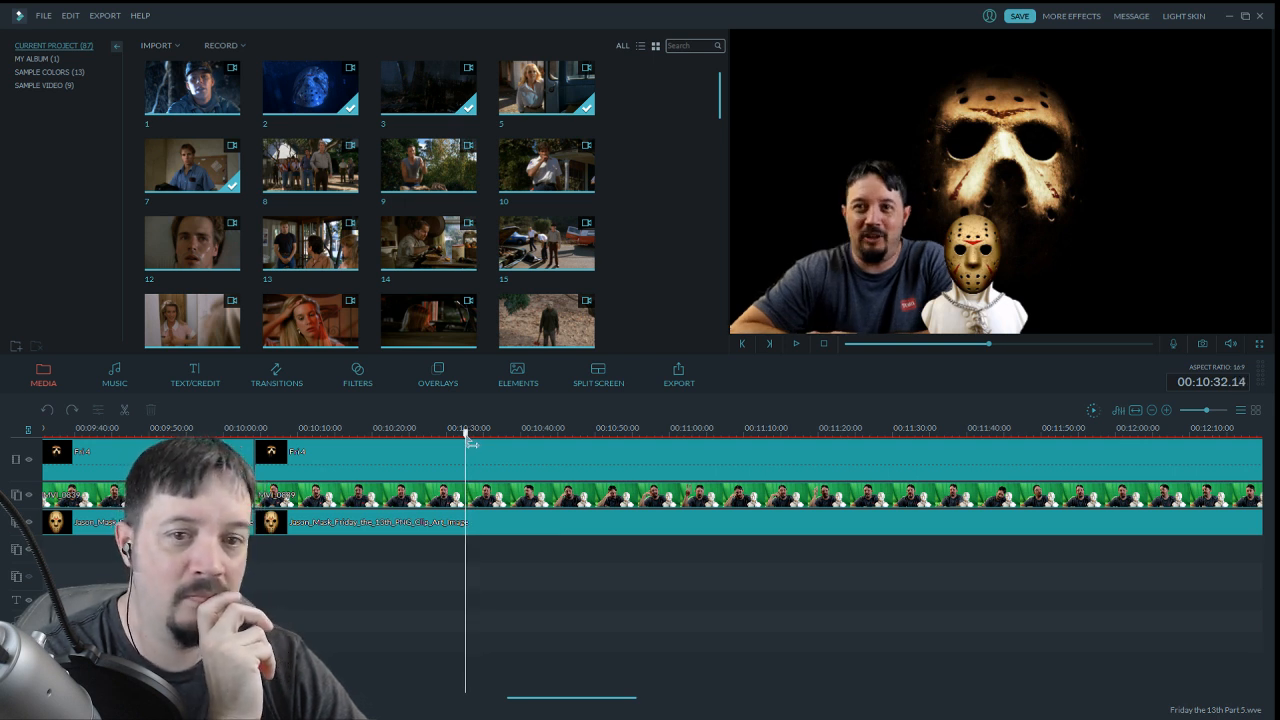
click(797, 344)
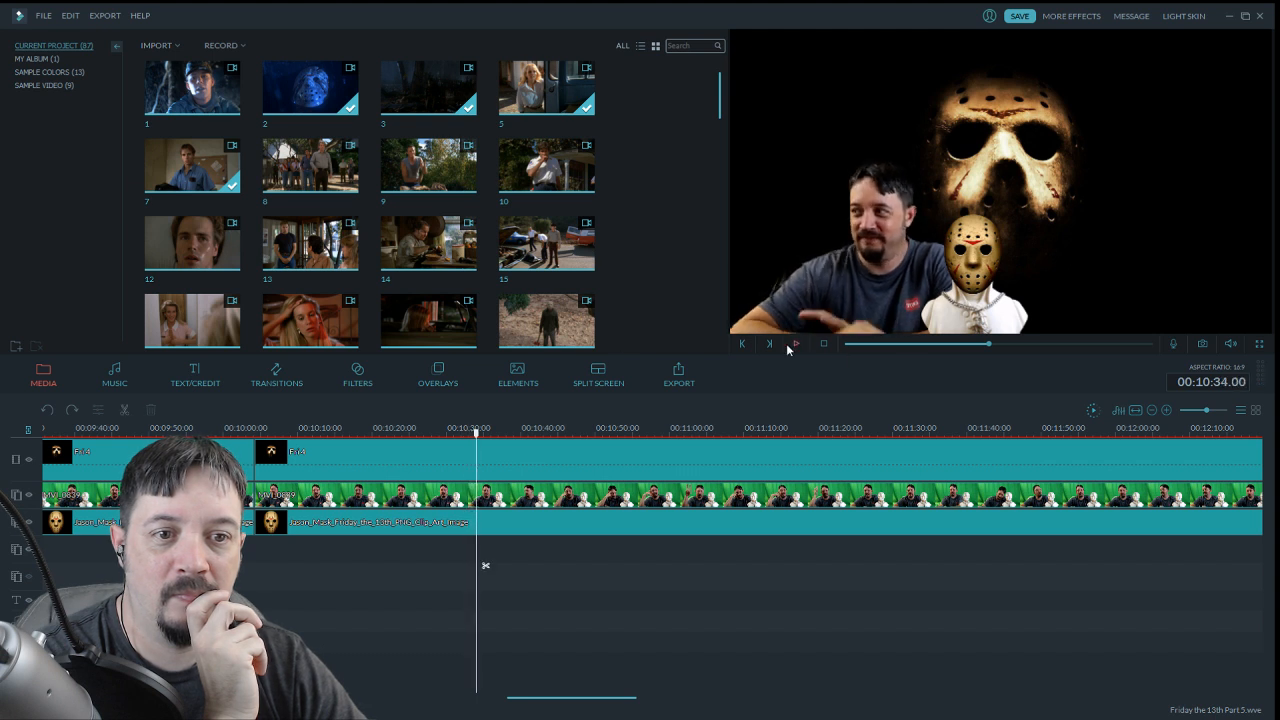
key(ctrl+b)
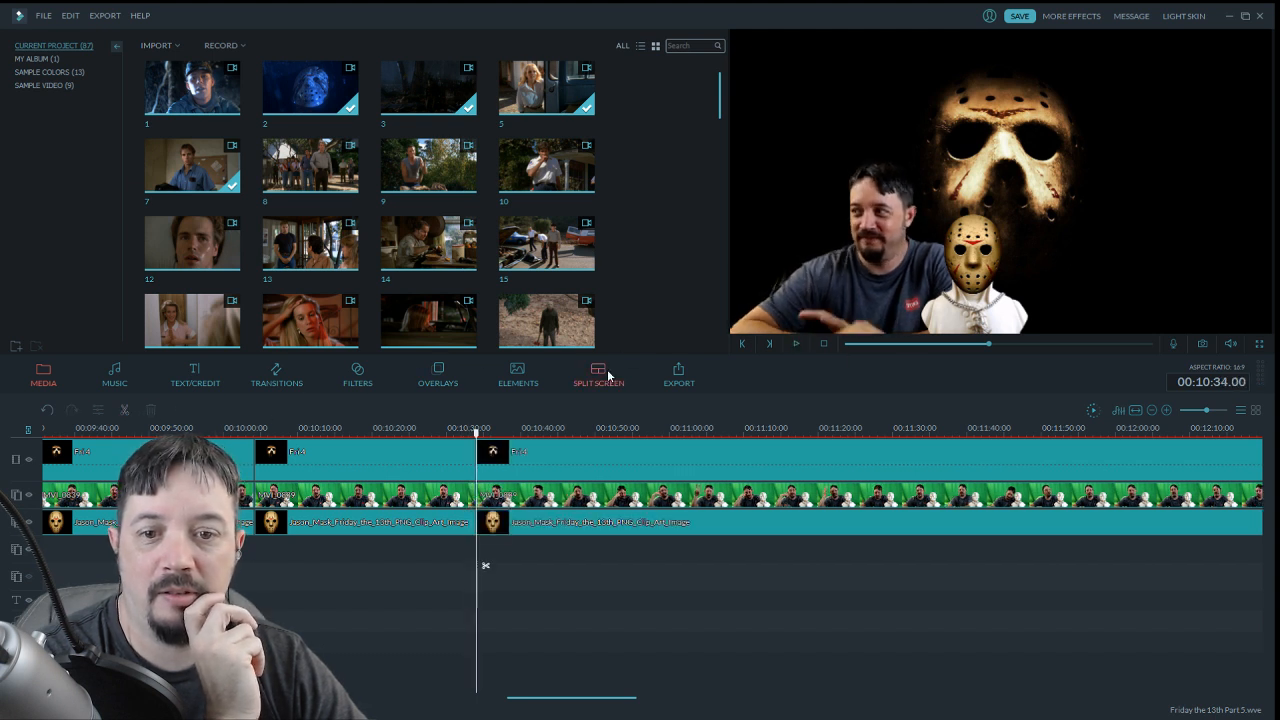
Play past the pause, split all tracks at 00:10:39.18, and delete the section between 00:10:34.00 and that cut
click(796, 342)
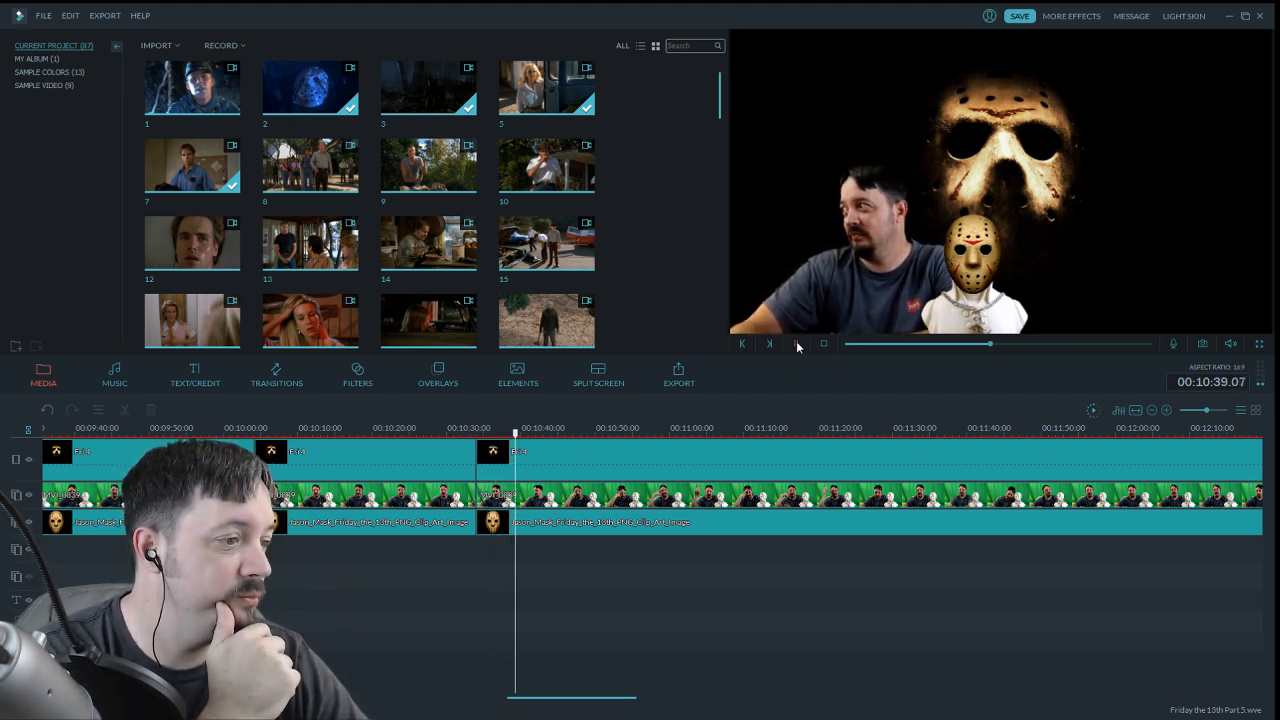
click(796, 342)
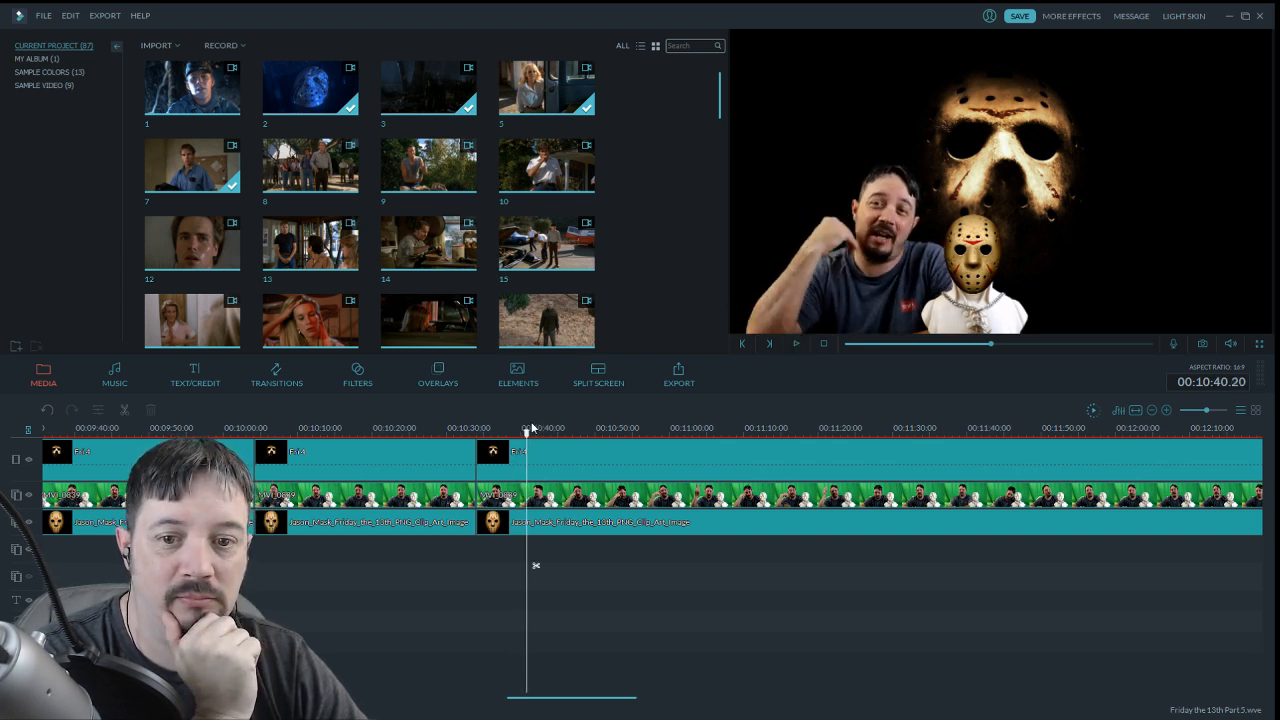
drag(528, 437, 523, 440)
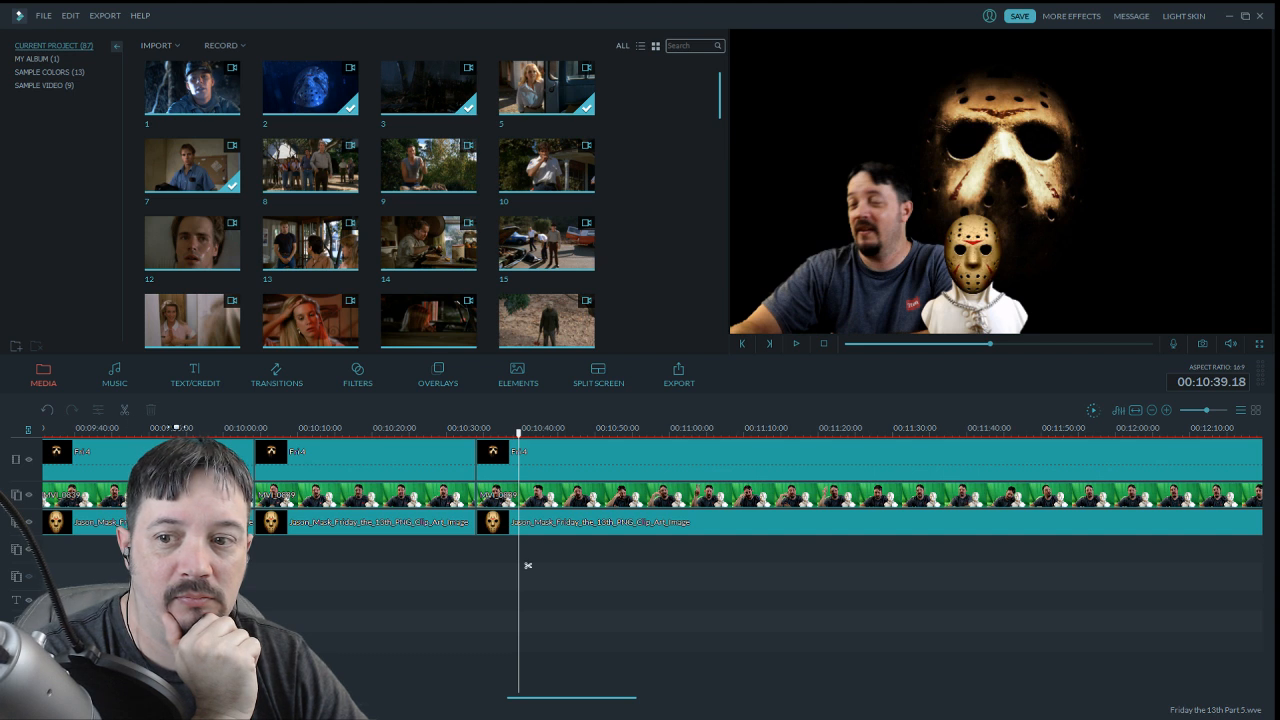
click(121, 410)
key(Up)
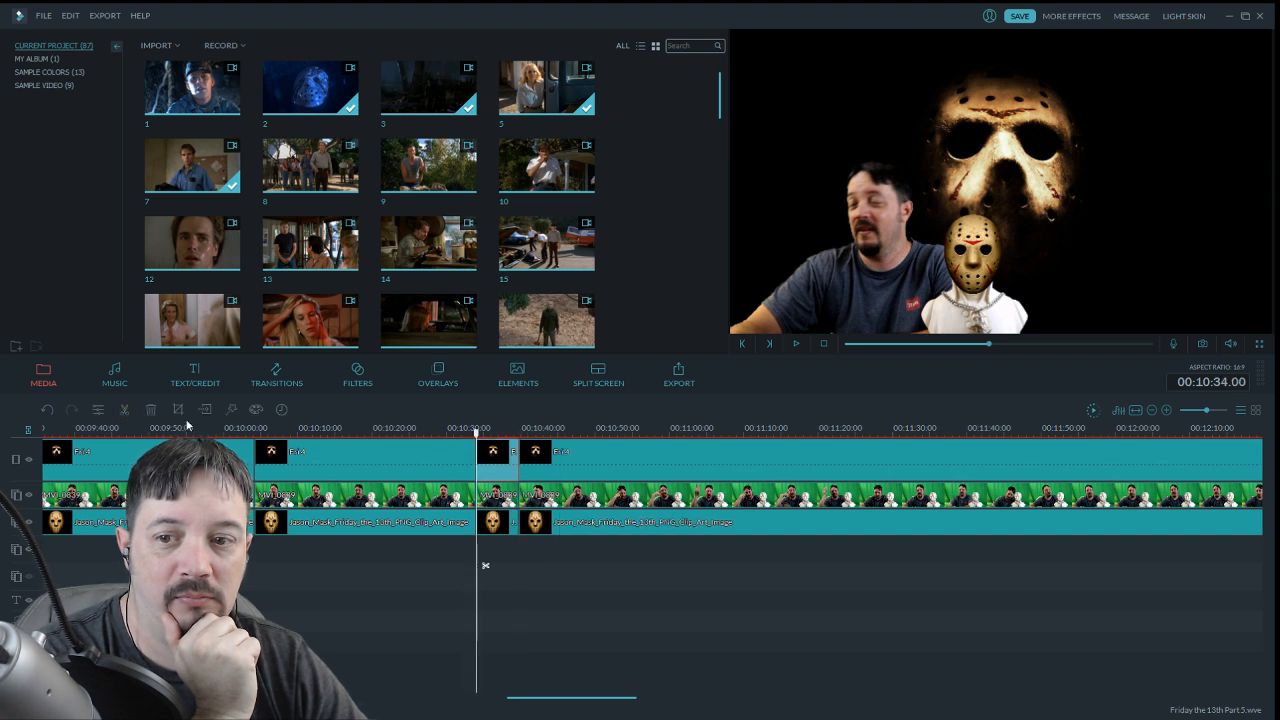
key(Delete)
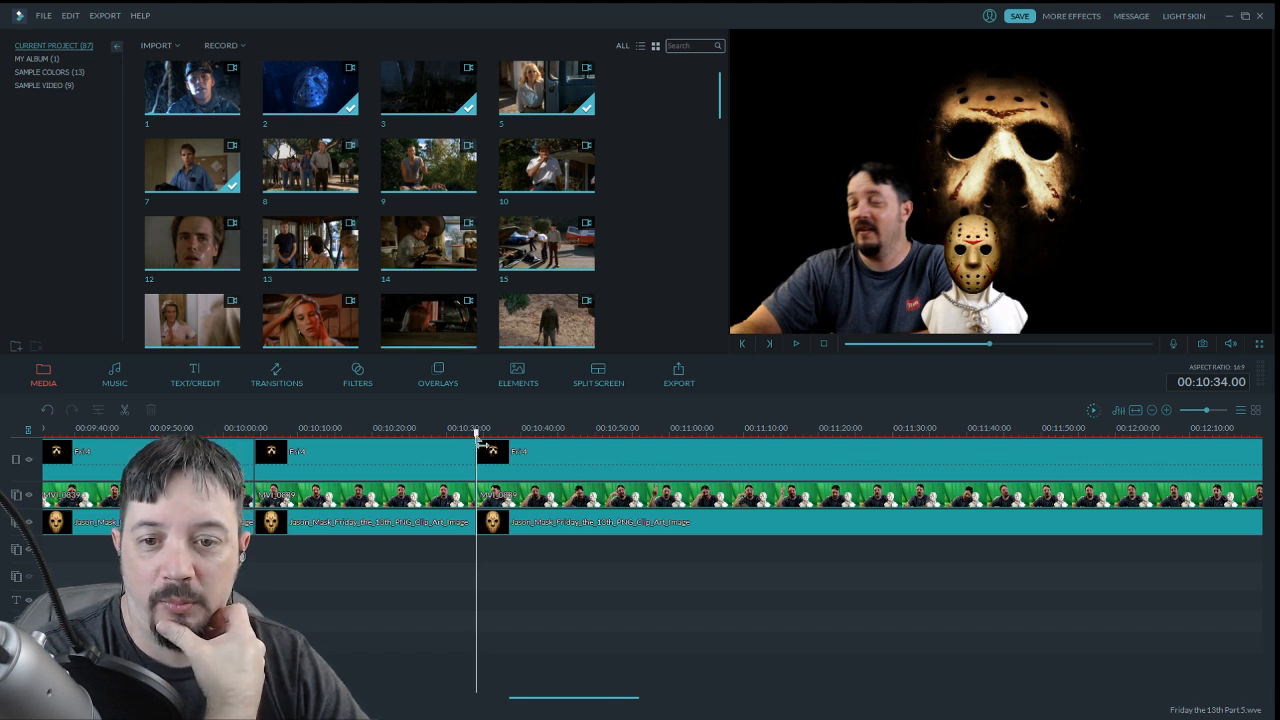
Review the commentary after the join at 00:10:34.00 and split all tracks at 00:10:40.17
click(796, 345)
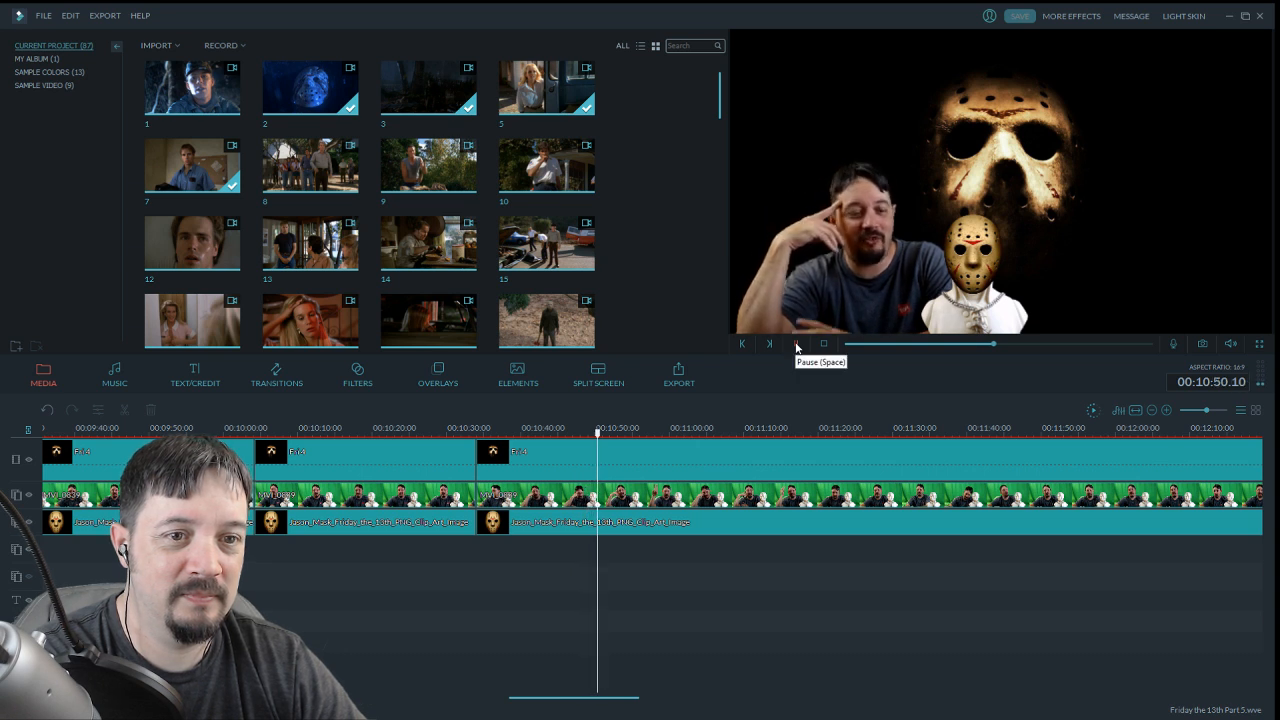
click(797, 345)
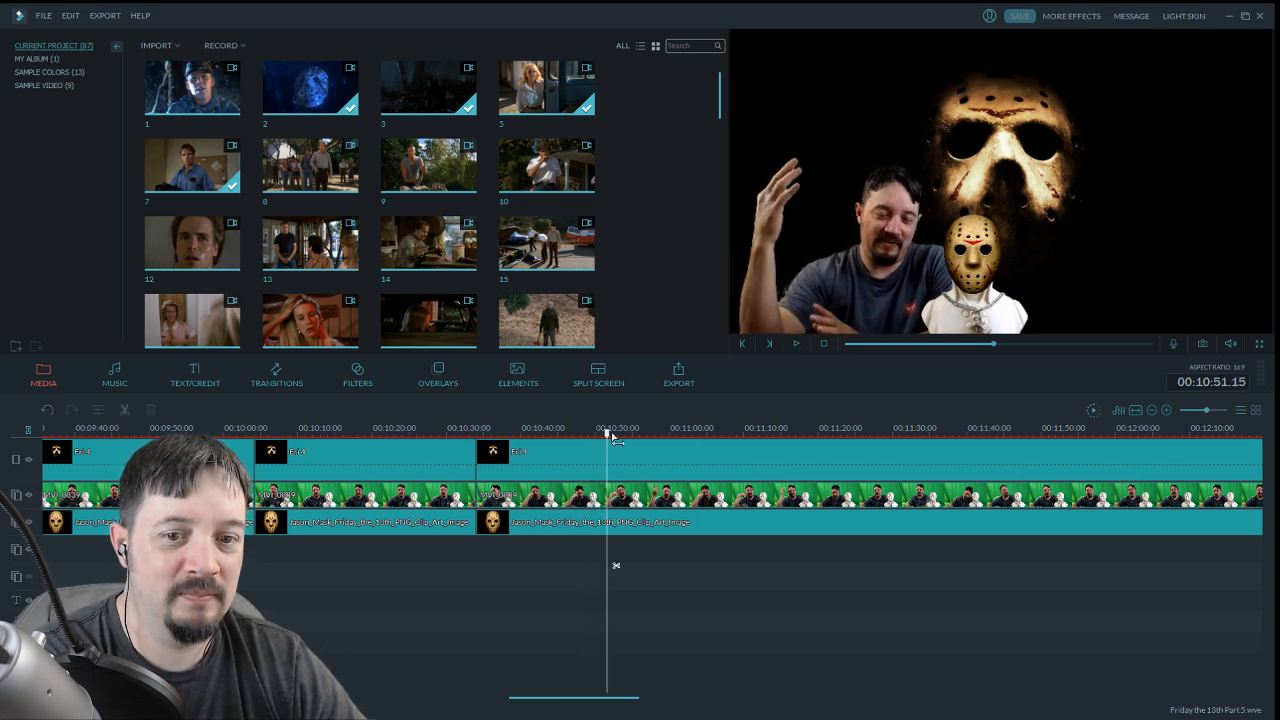
drag(614, 438, 493, 456)
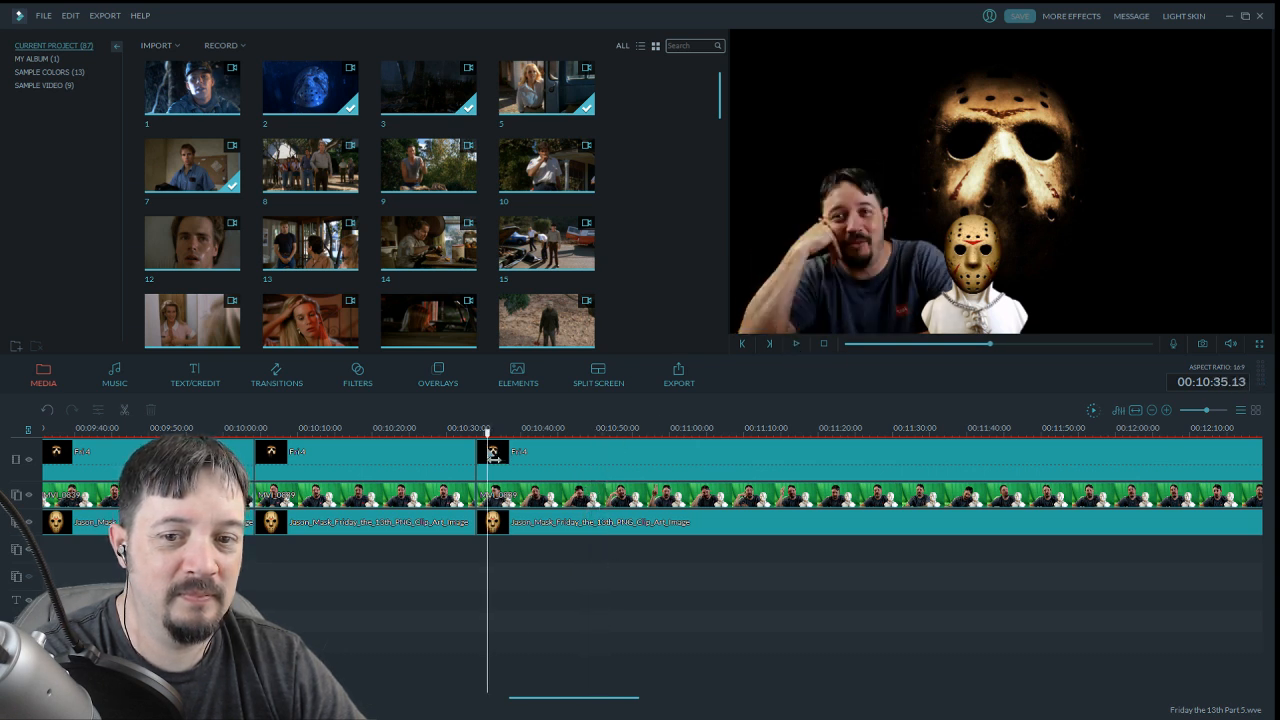
click(797, 345)
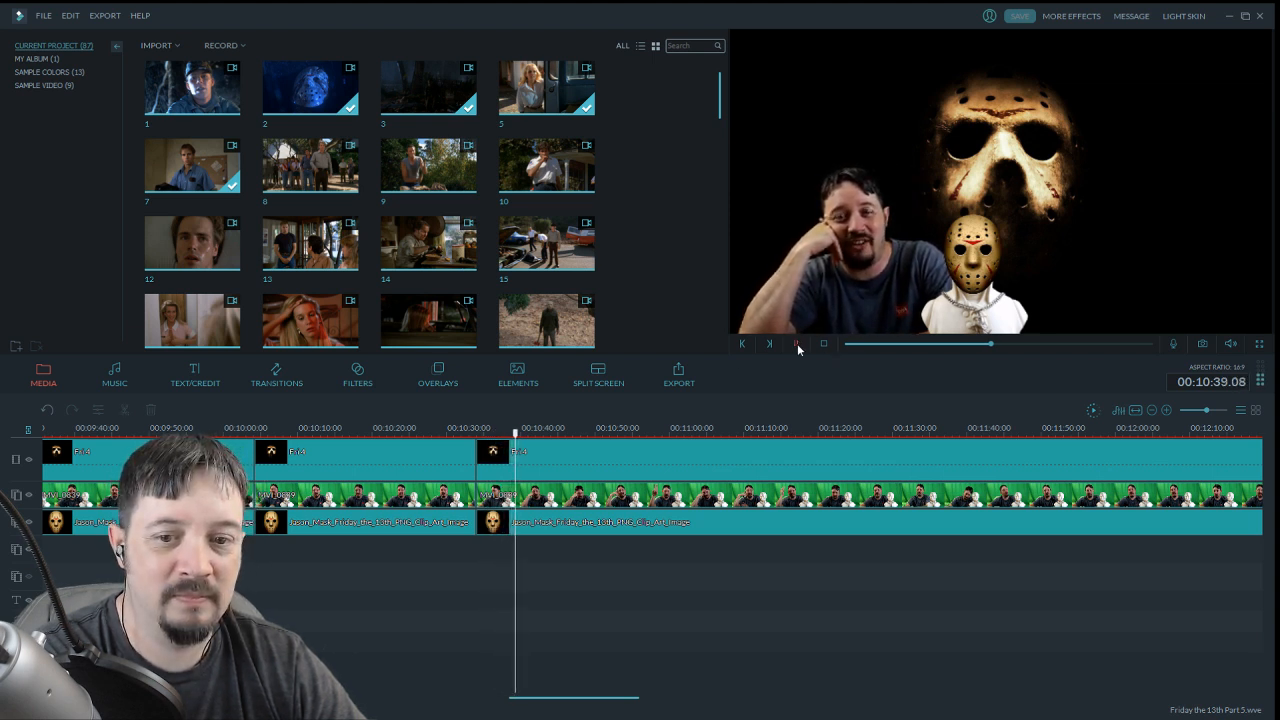
click(797, 345)
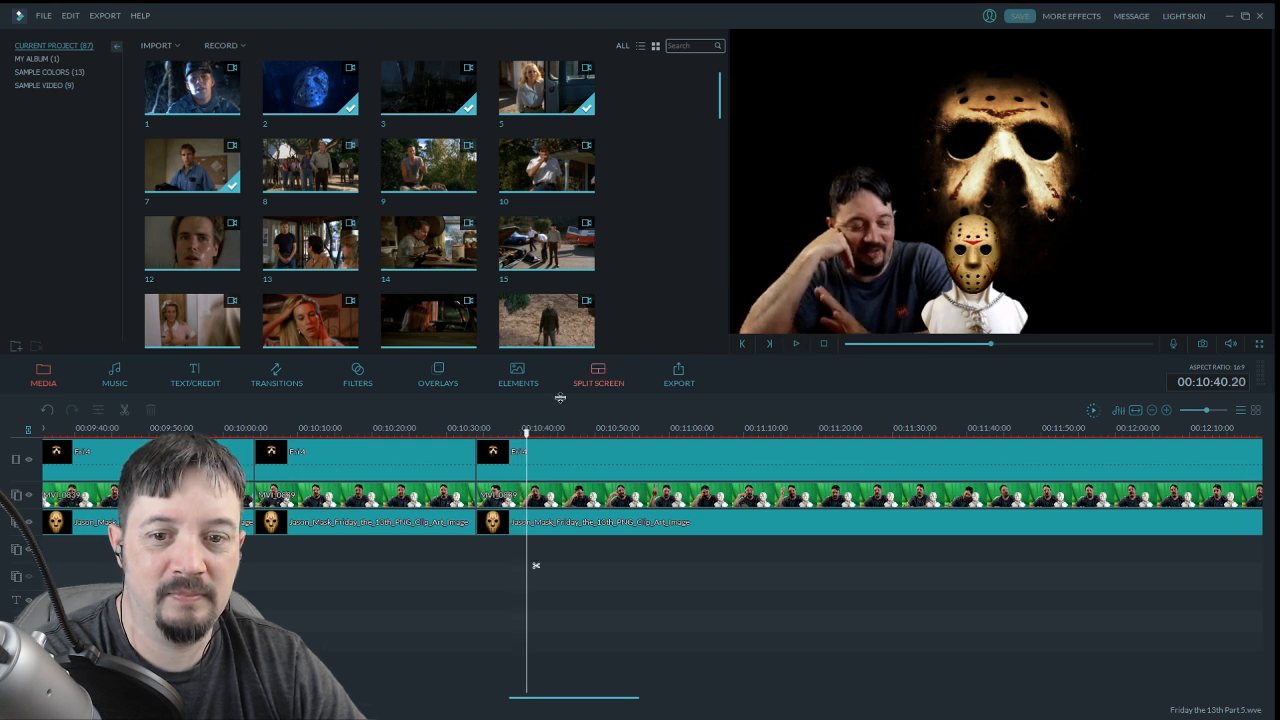
click(797, 345)
click(797, 345)
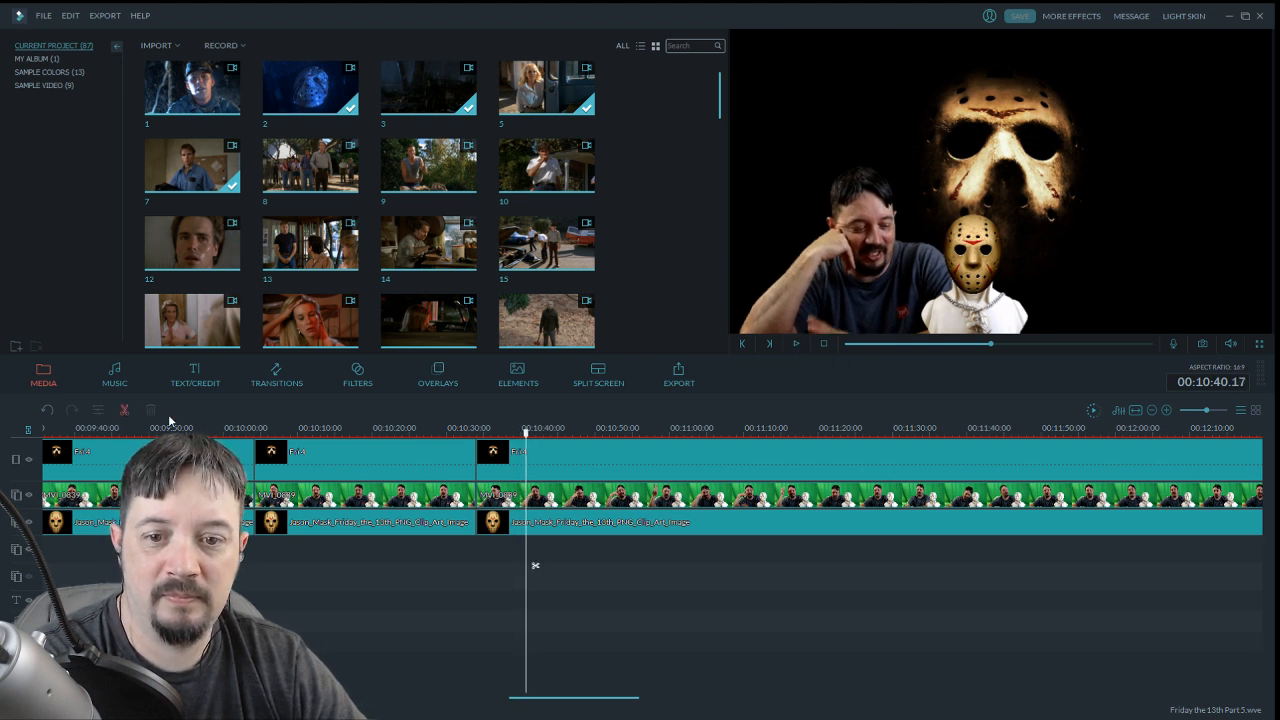
key(ctrl+b)
Play the commentary on and split all tracks at 00:10:56.13
click(797, 345)
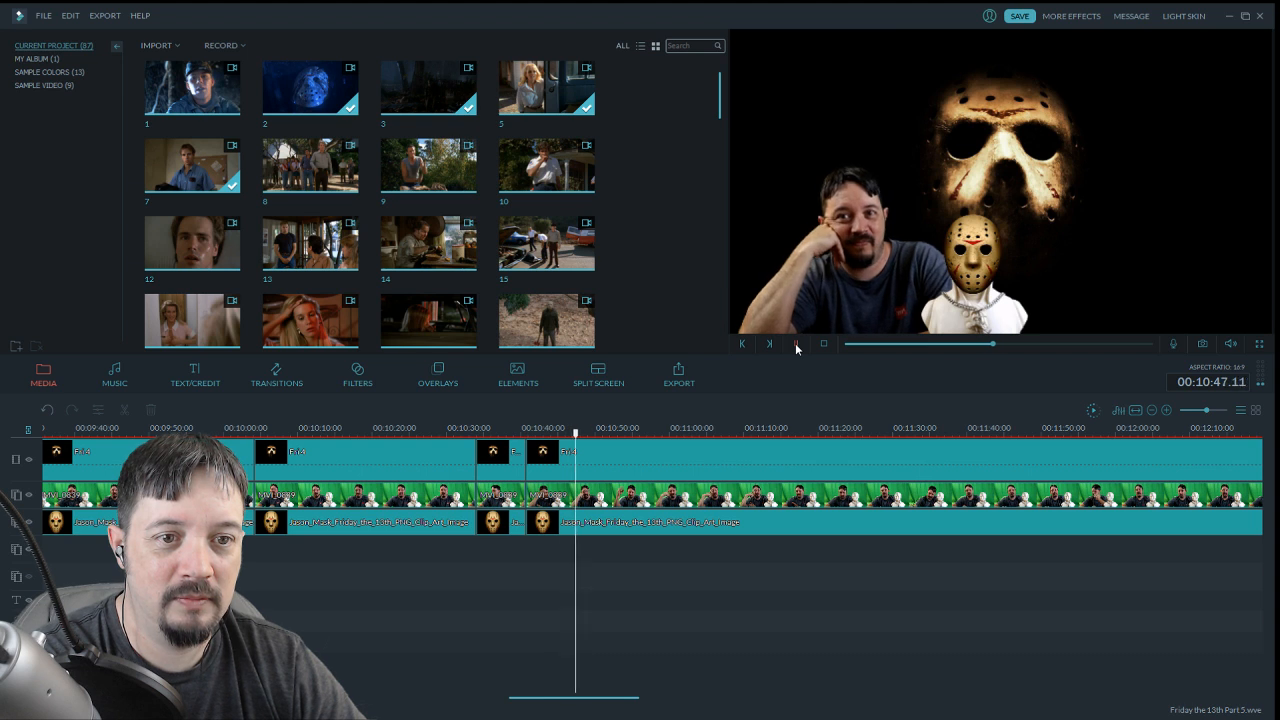
click(797, 344)
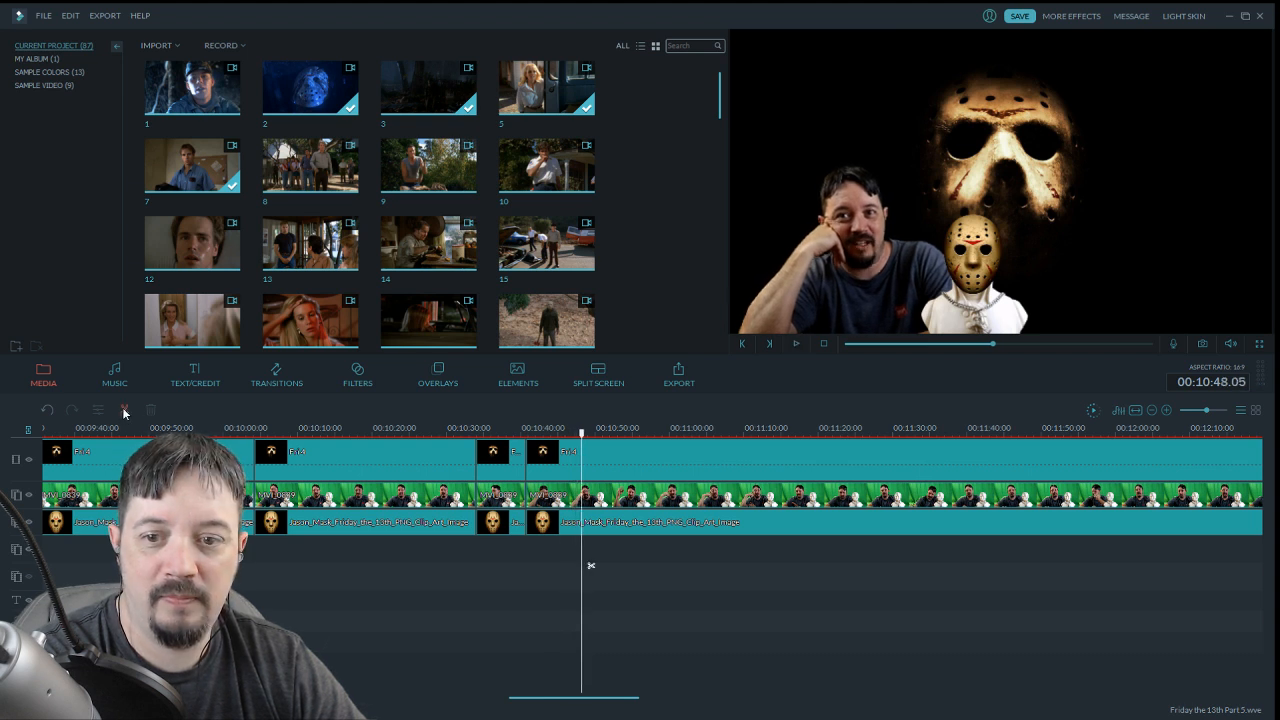
click(797, 344)
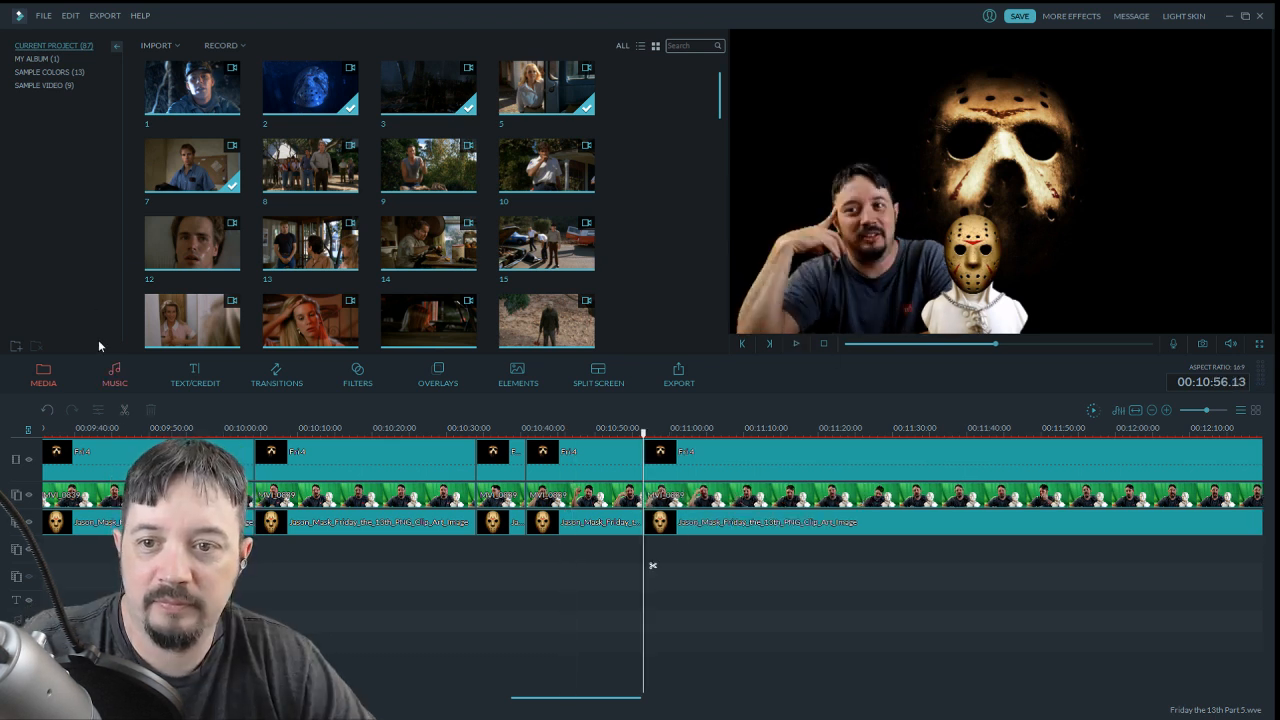
Insert movie clip 8 at 00:10:56.13, split it at 00:11:00.24, and delete its opening part
drag(352, 213, 683, 453)
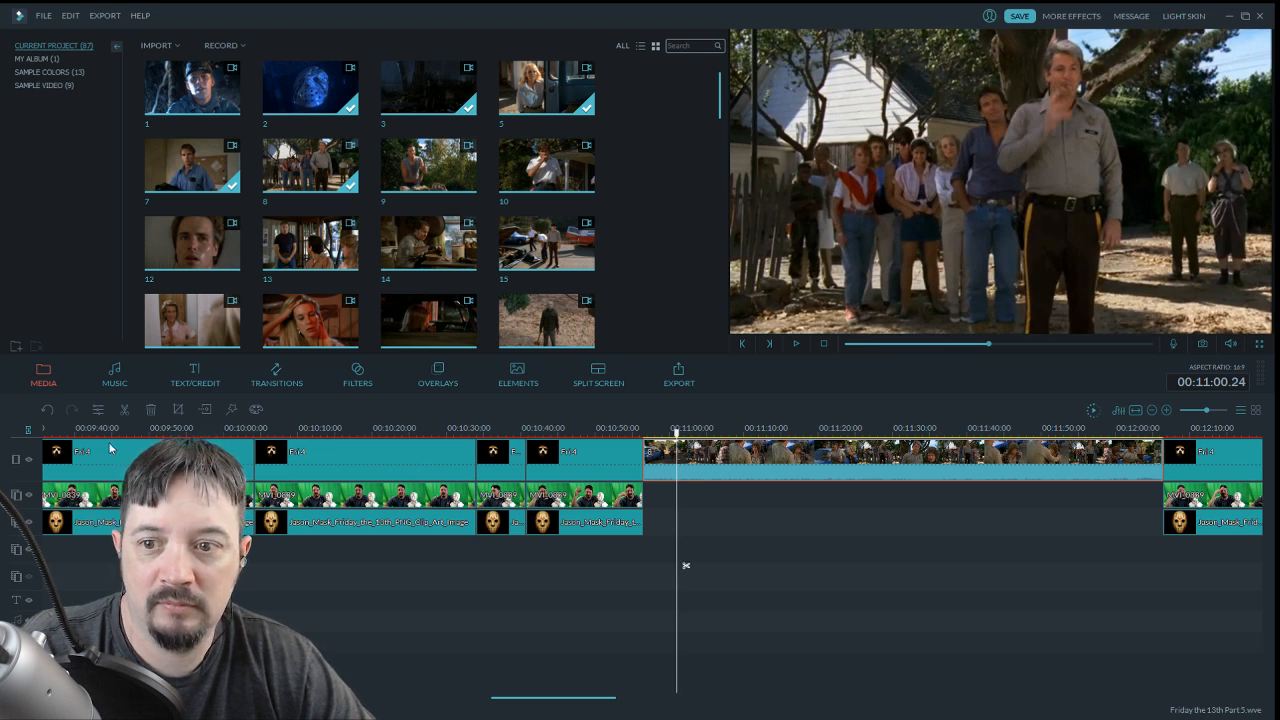
click(124, 414)
key(Up)
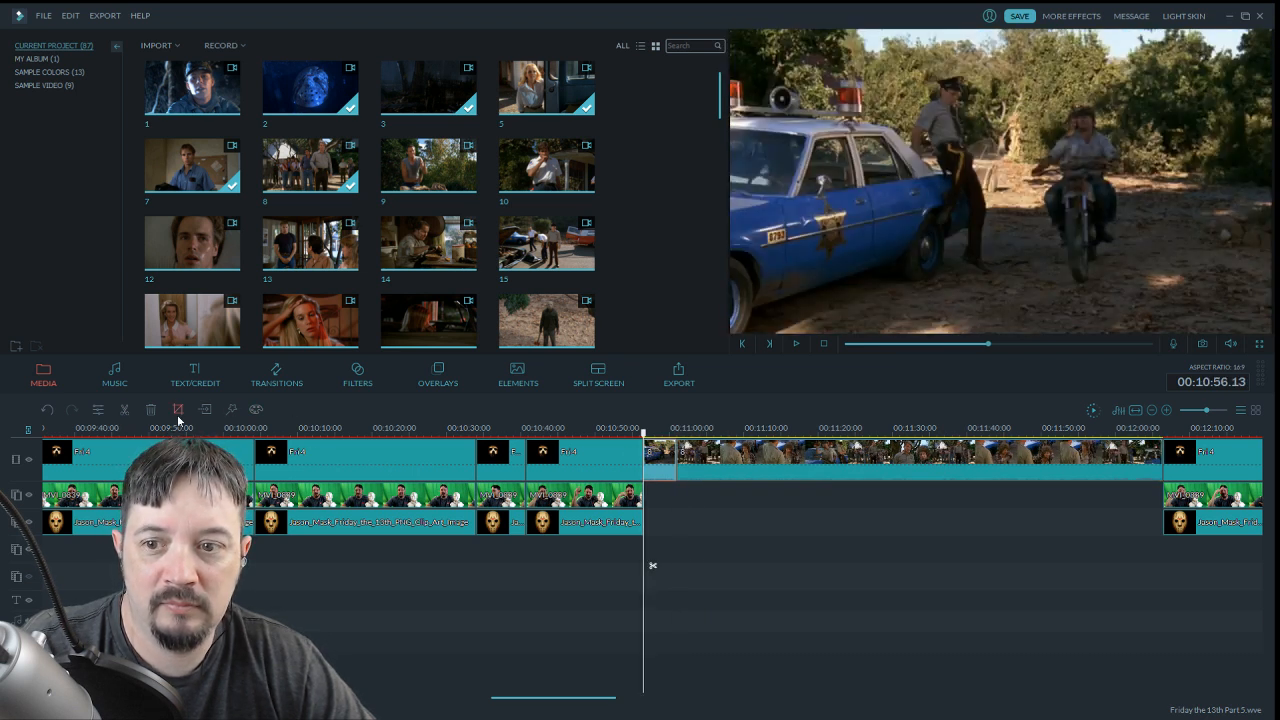
key(Delete)
Preview the start of the trimmed movie clip 8 and set its volume to 200
click(796, 343)
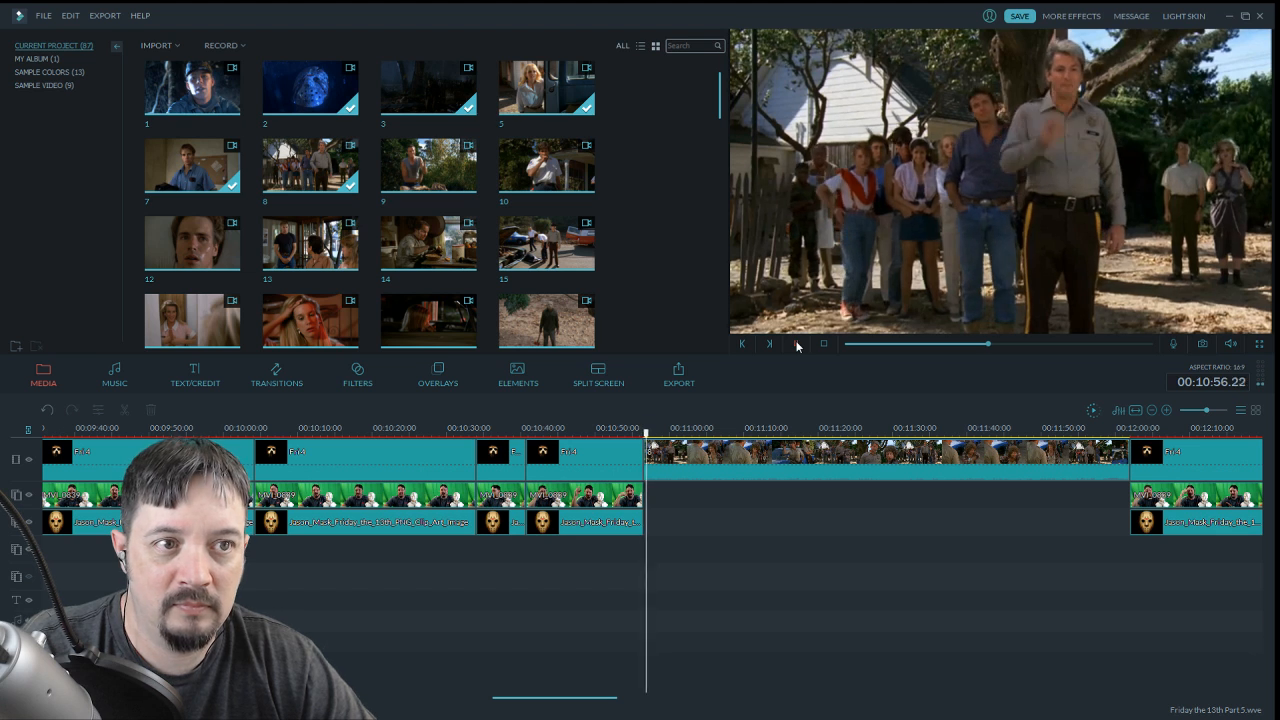
double_click(798, 467)
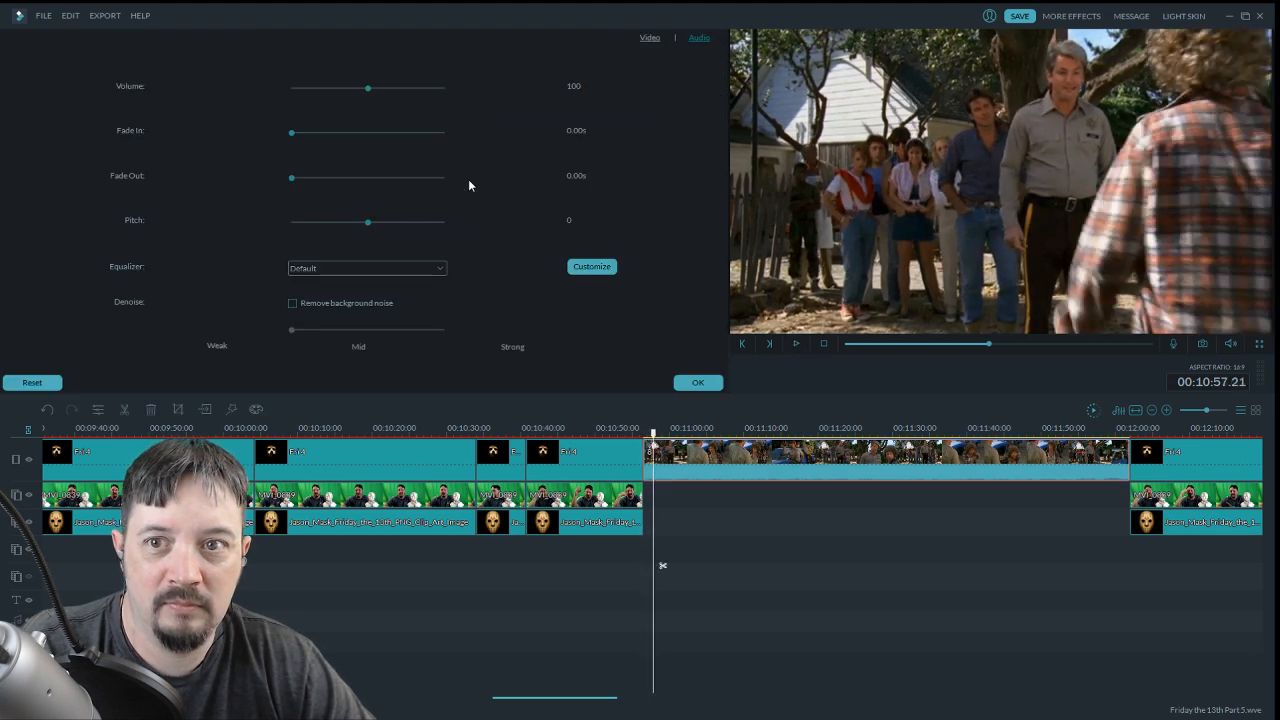
drag(367, 89, 474, 86)
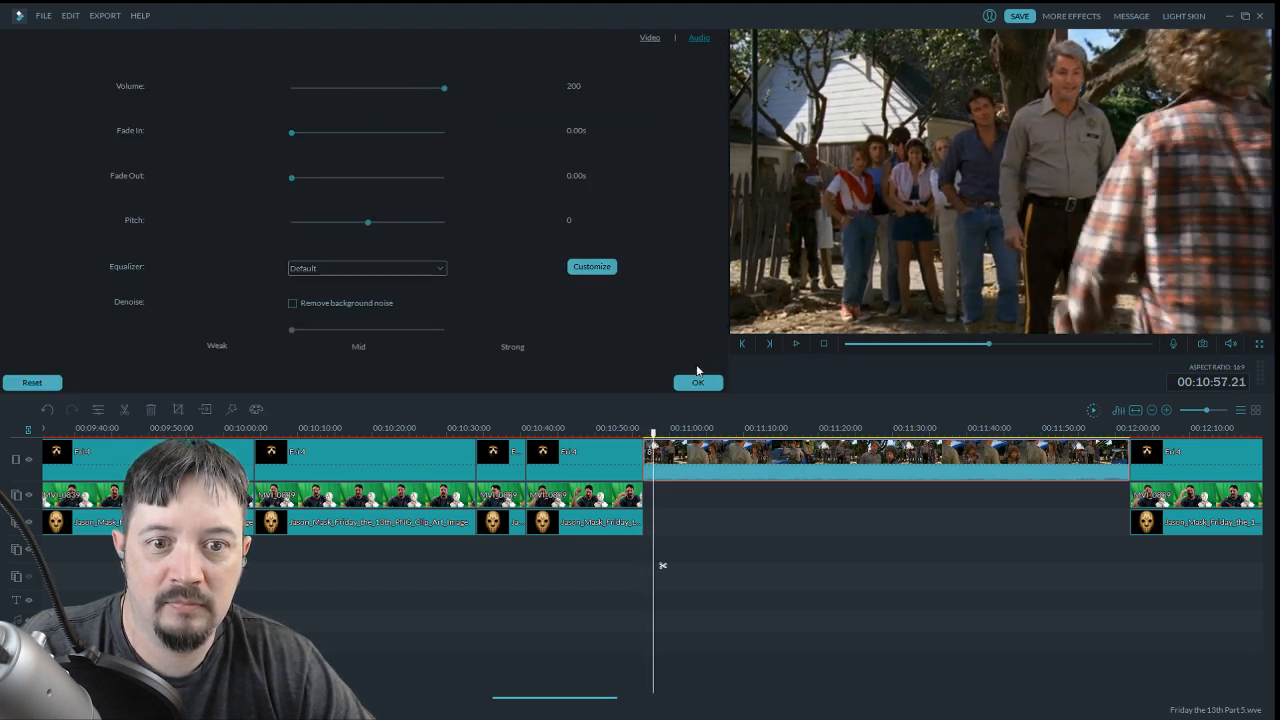
key(Return)
Play through movie clip 8, split it at 00:11:15.04, and delete the part after that cut
click(796, 343)
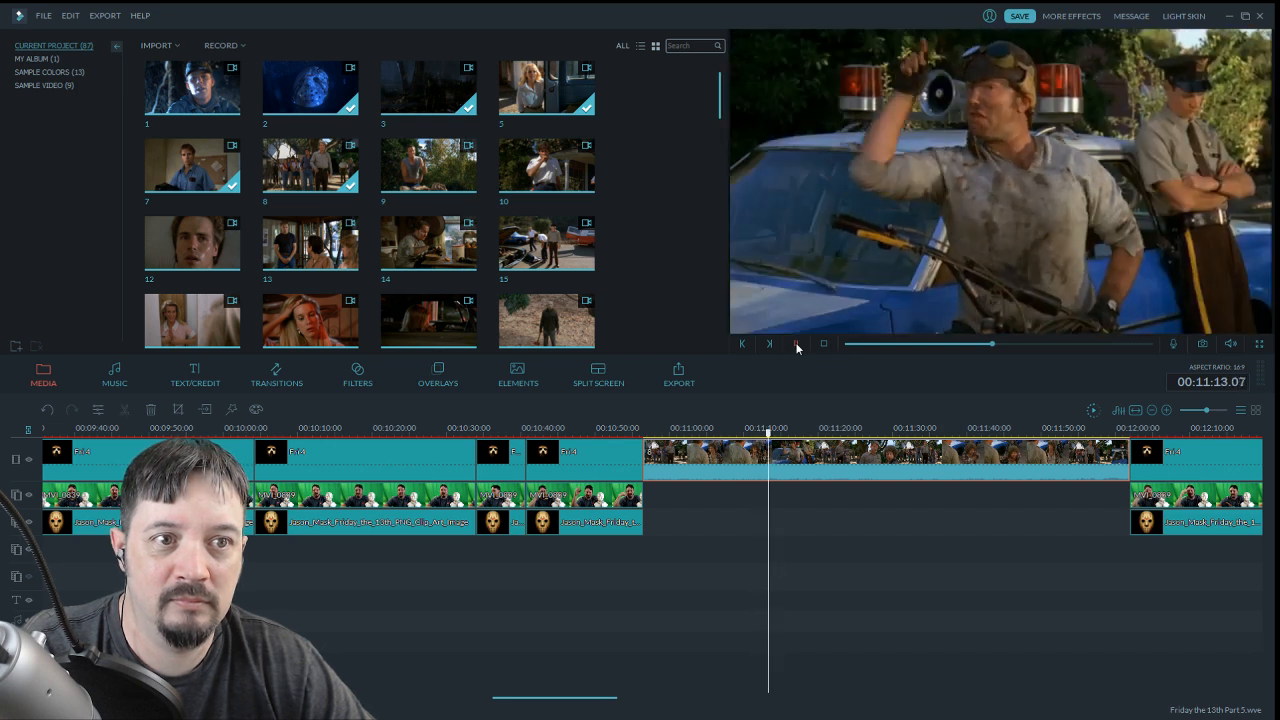
click(797, 344)
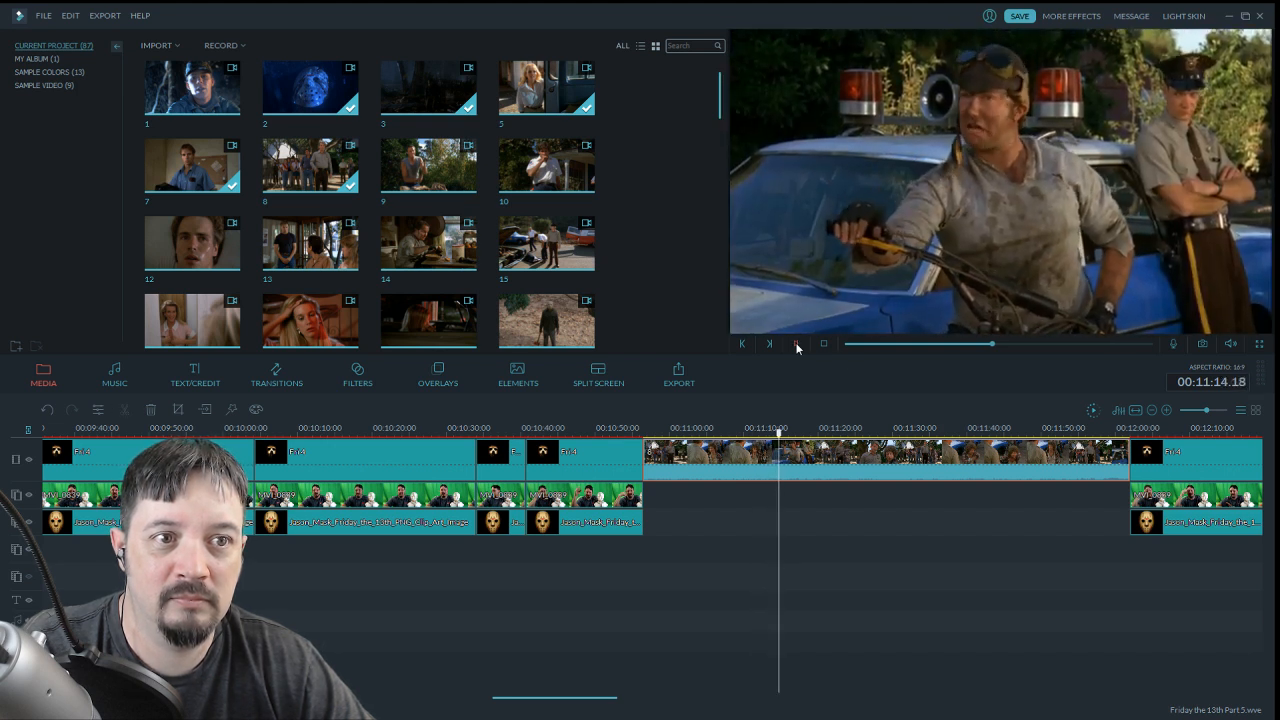
click(782, 428)
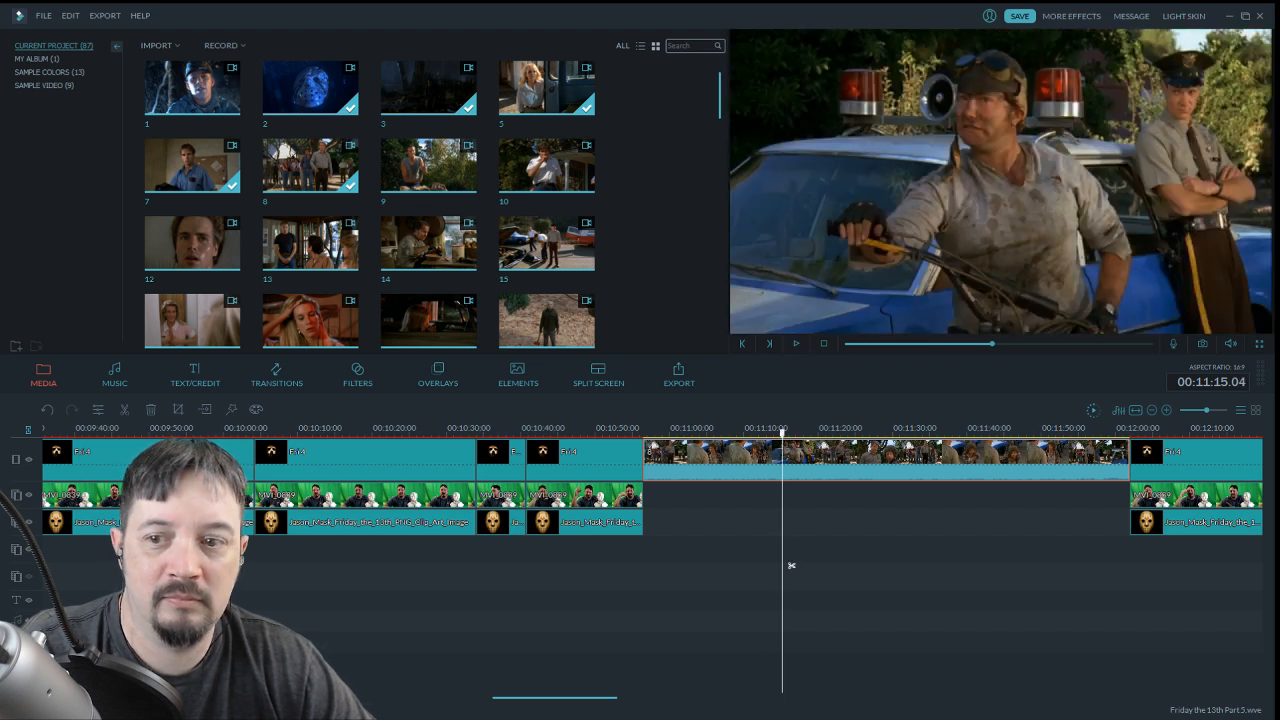
key(ctrl+b)
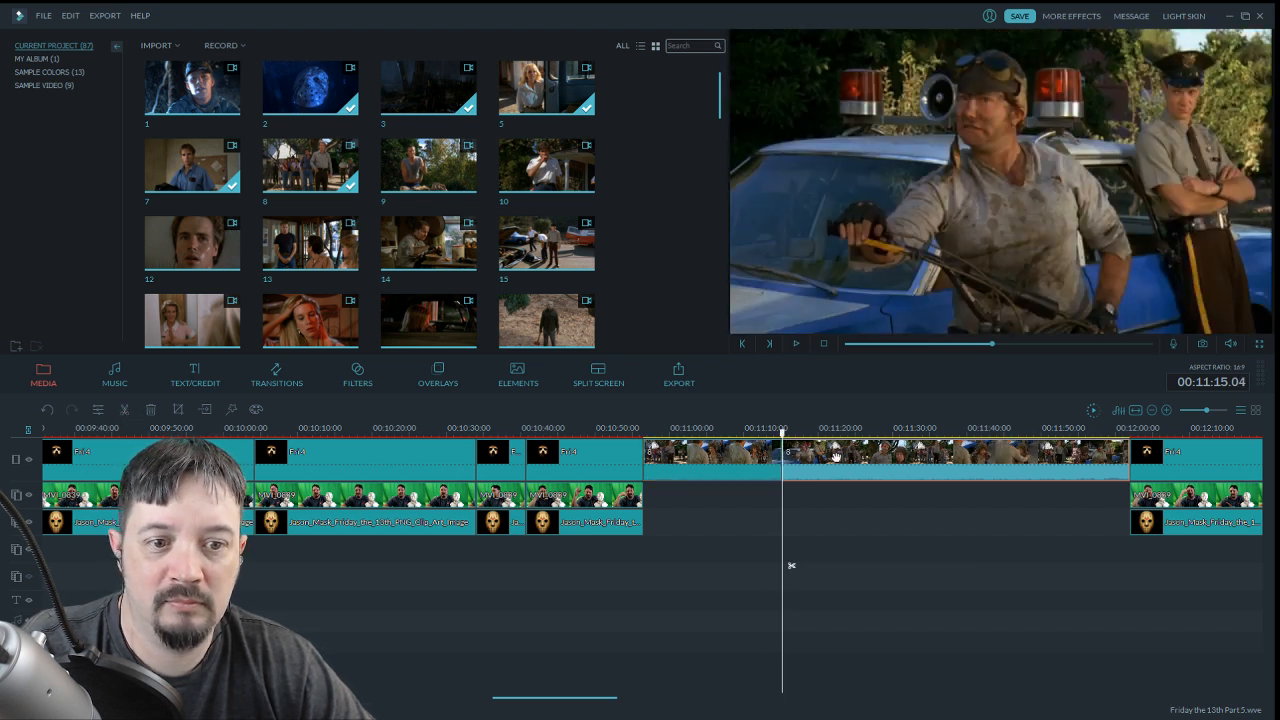
click(151, 410)
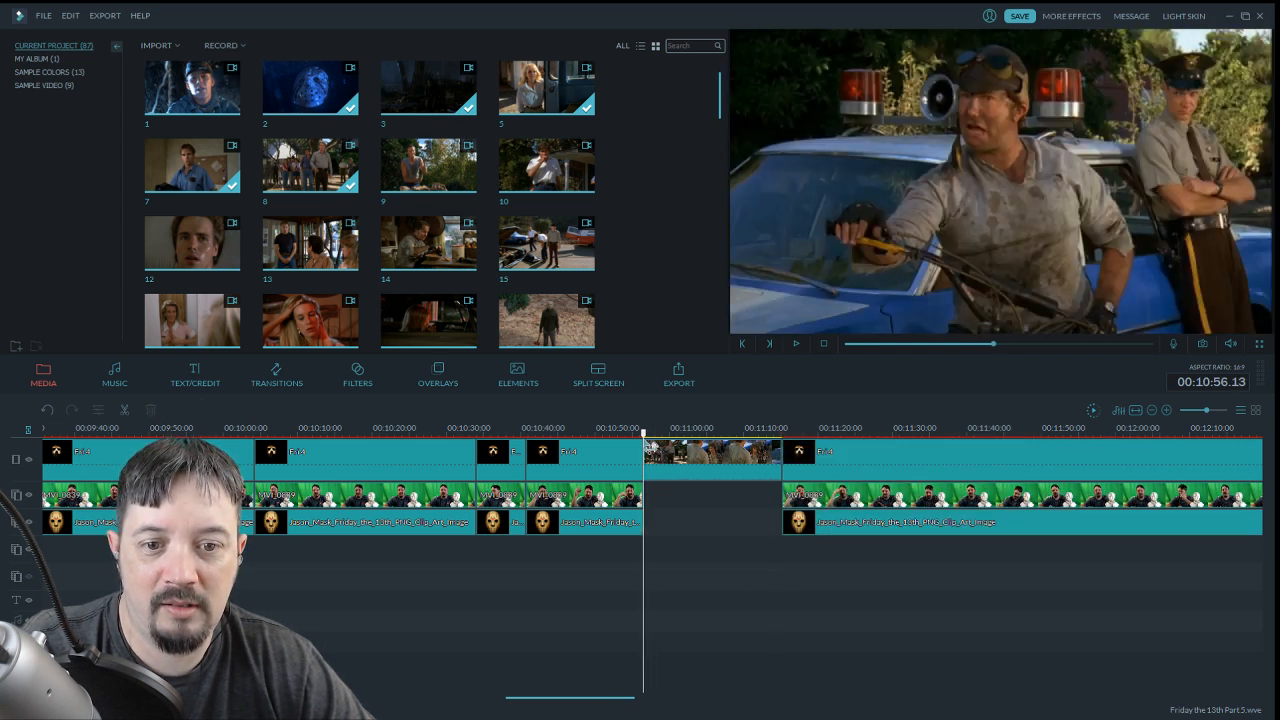
Replay movie clip 8 from its start, split it at 00:11:05.13, and delete the remainder of the clip
mouse_move(648, 447)
mouse_down()
mouse_move(797, 455)
mouse_move(652, 458)
mouse_up()
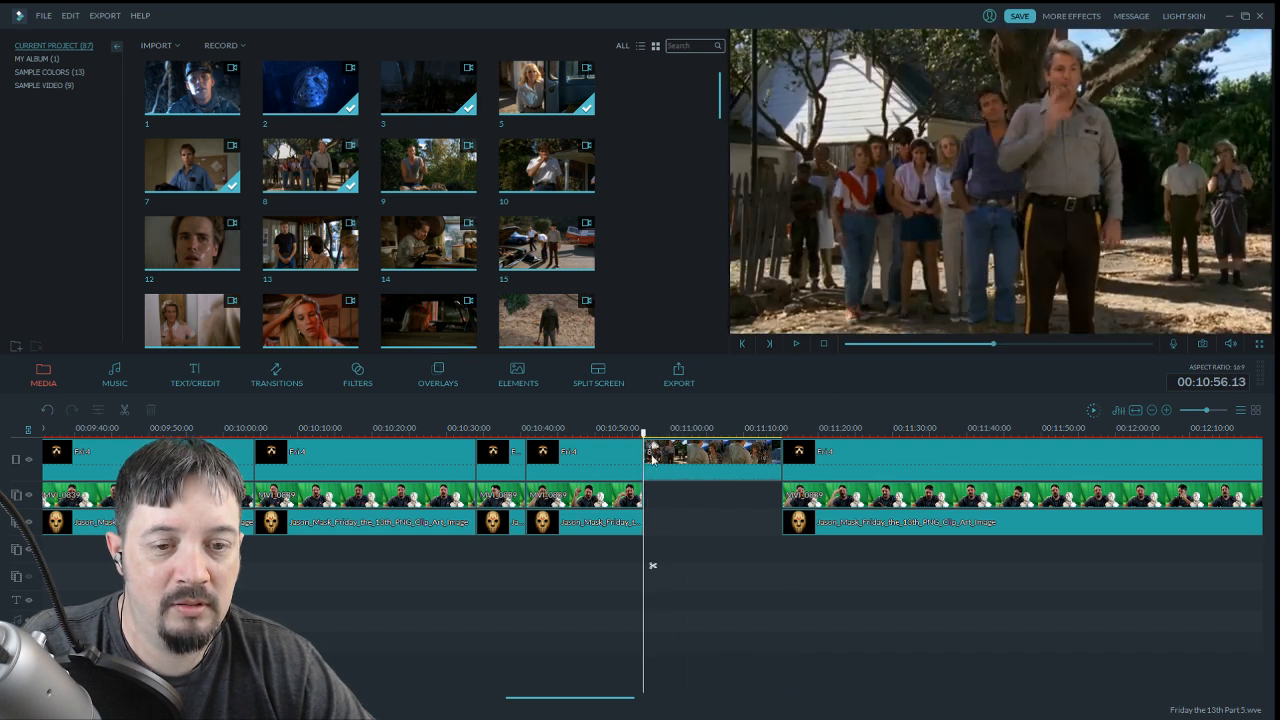
click(795, 345)
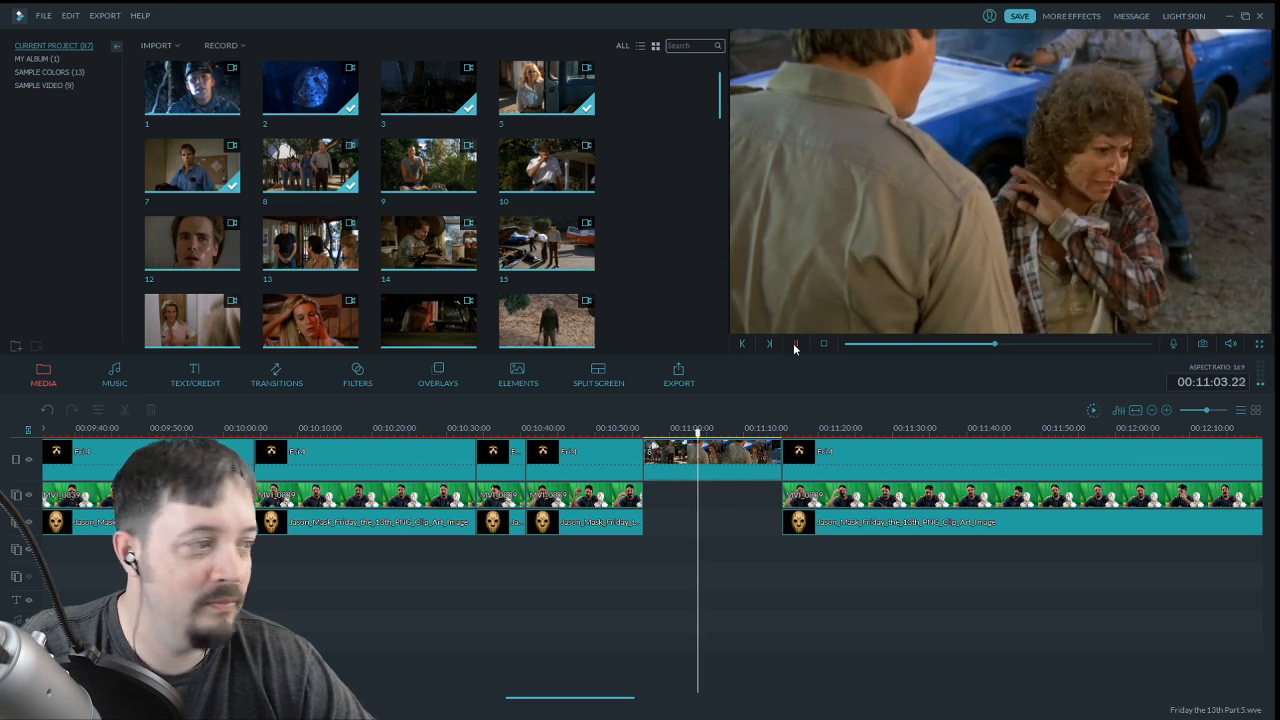
click(795, 345)
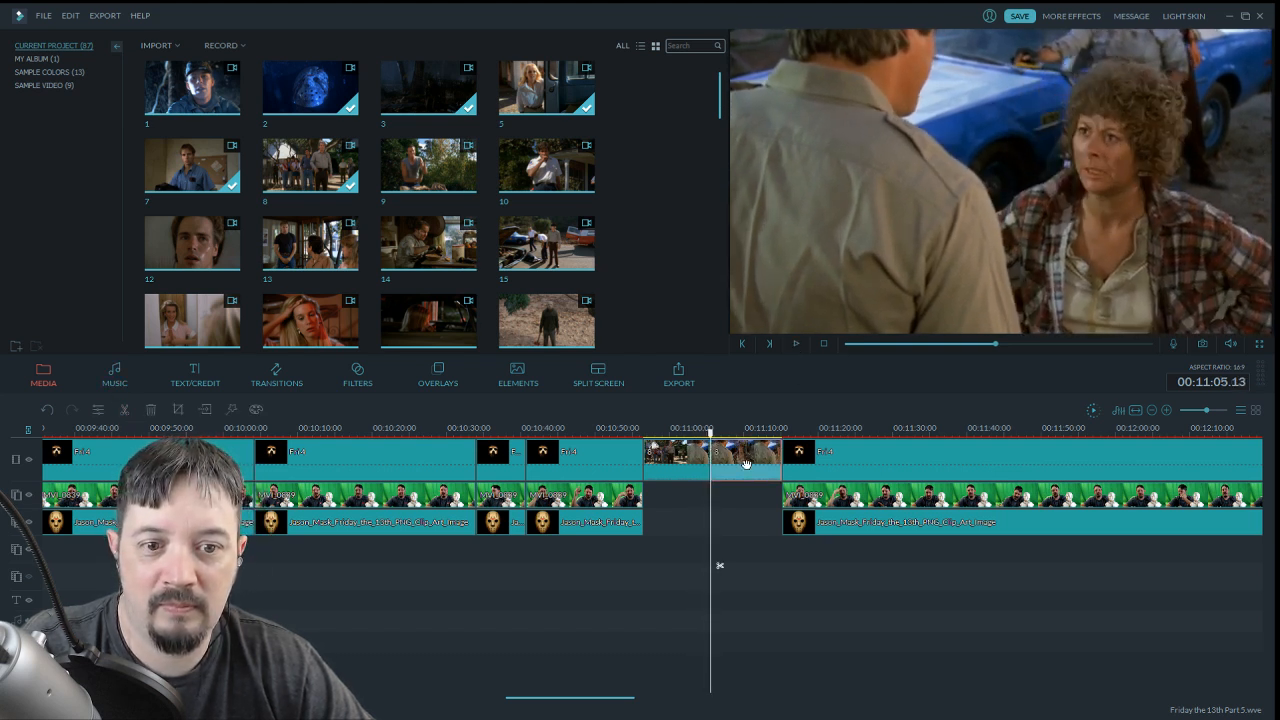
click(151, 410)
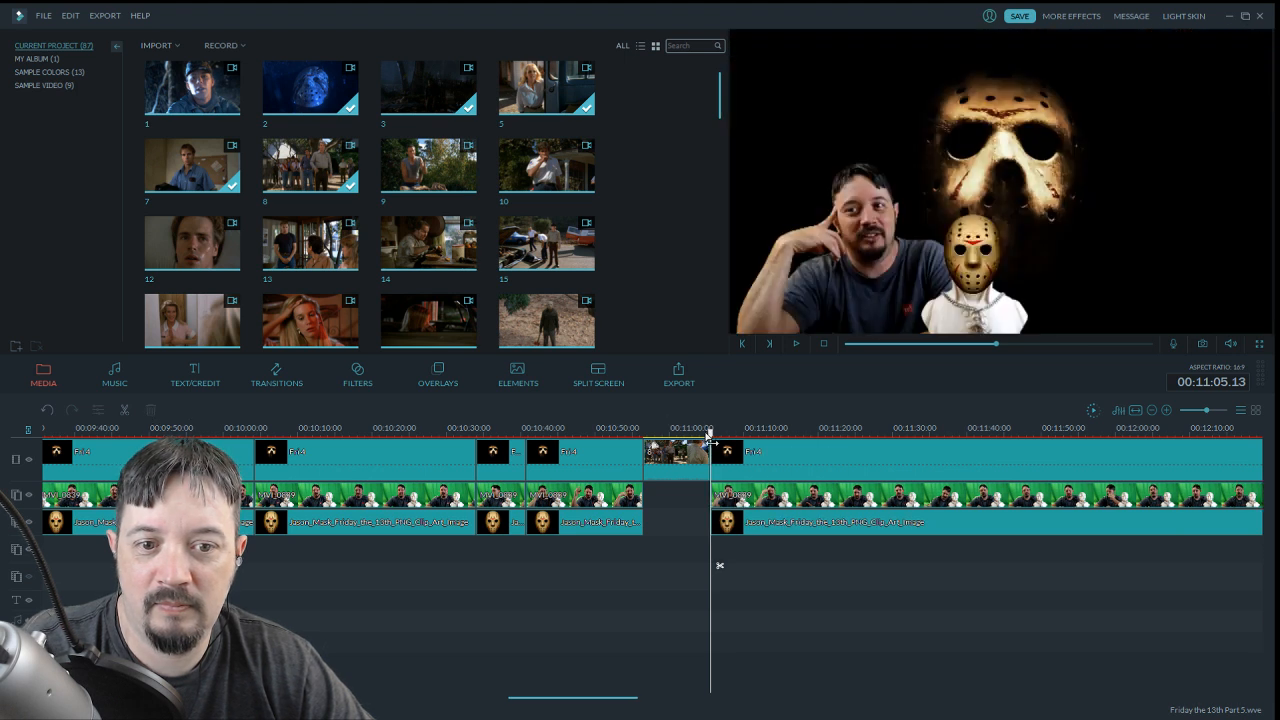
Check the cut points at both ends of movie clip 8 and review the clip's audio volume
drag(711, 432, 652, 433)
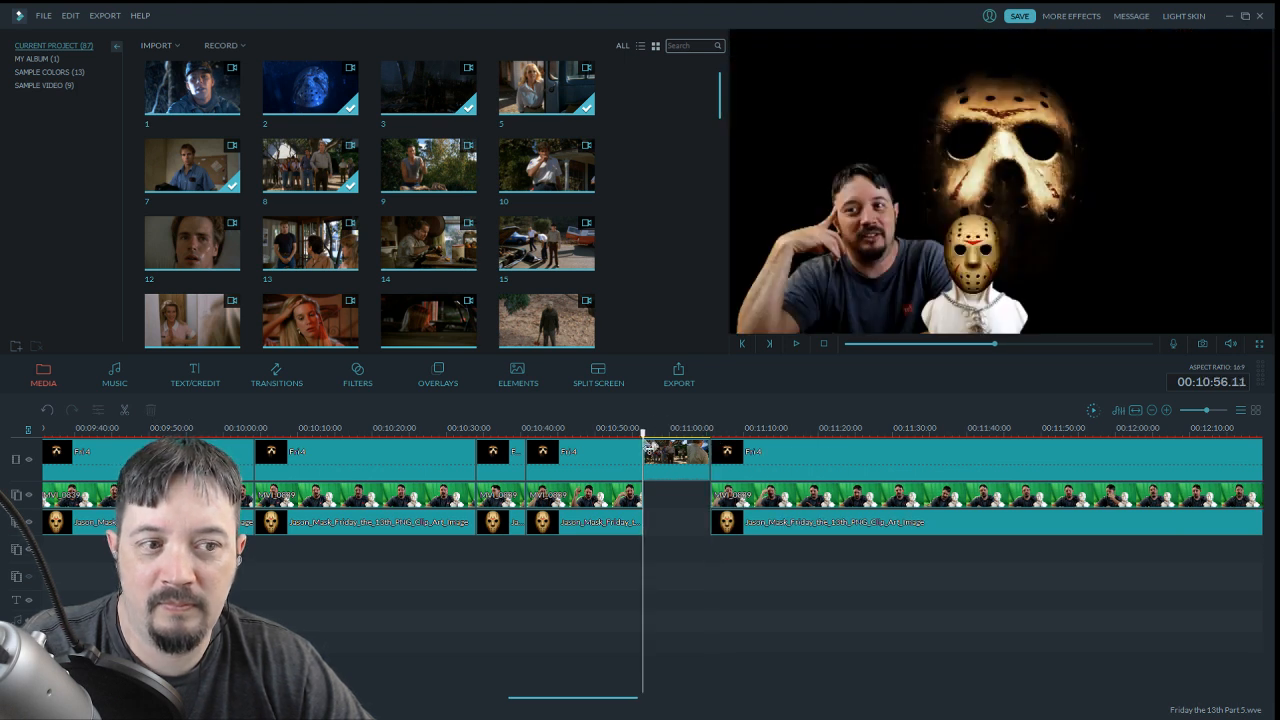
key(Left)
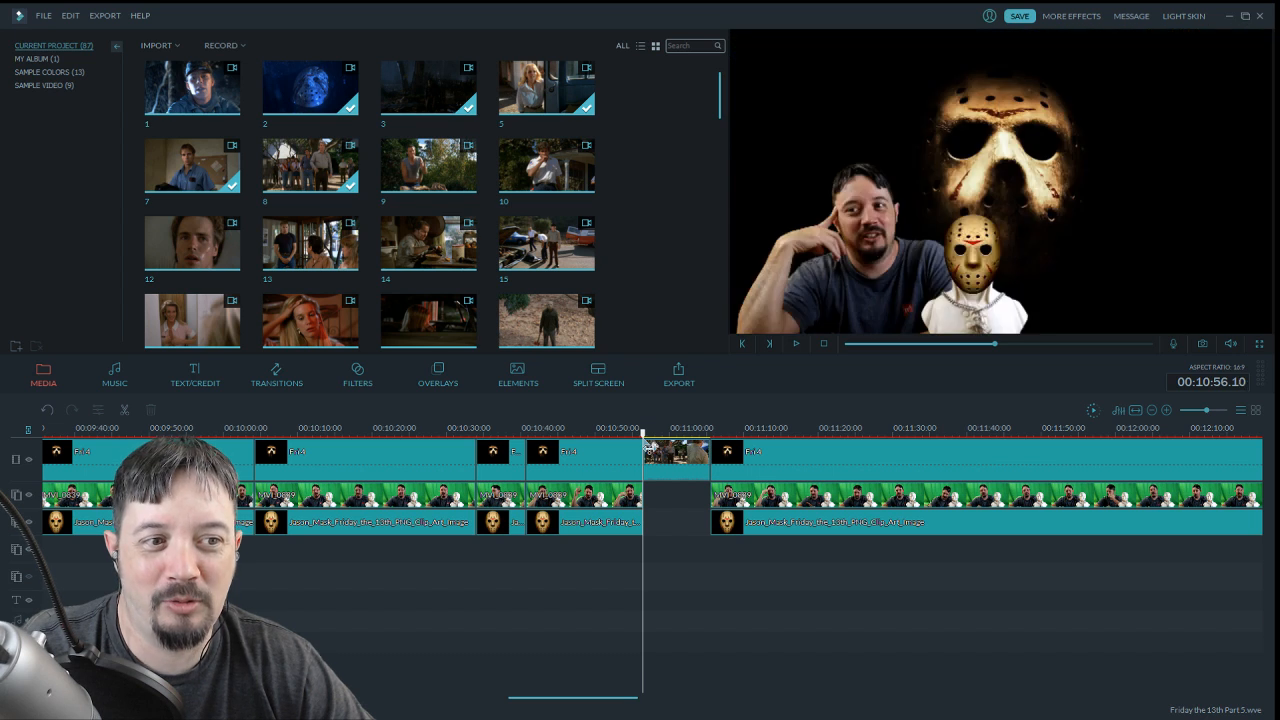
drag(646, 447, 716, 455)
key(Right)
key(Right)
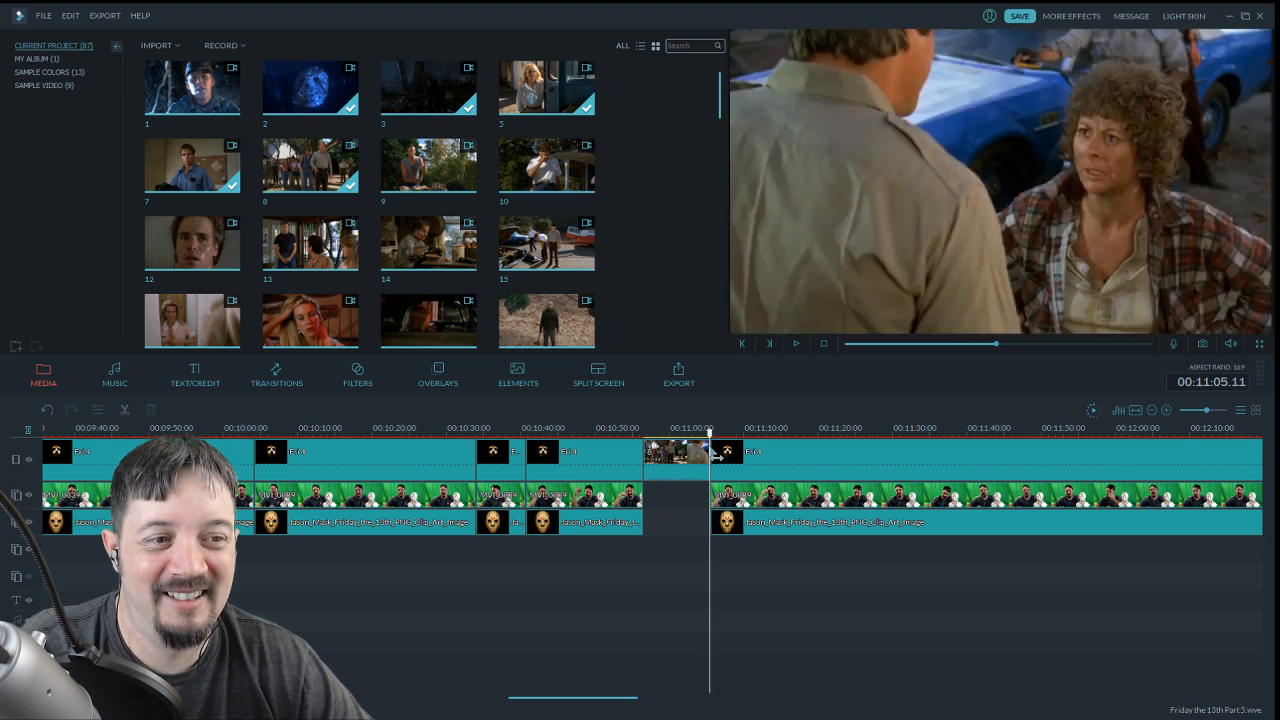
double_click(666, 456)
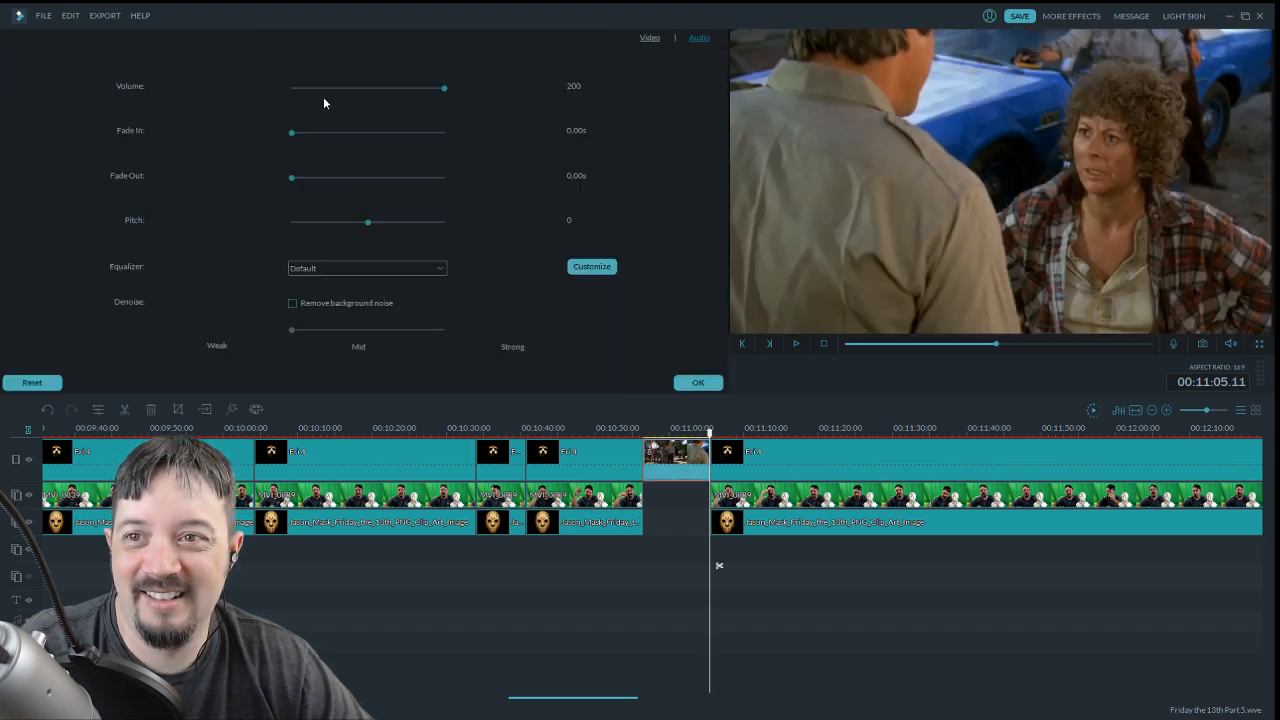
click(706, 386)
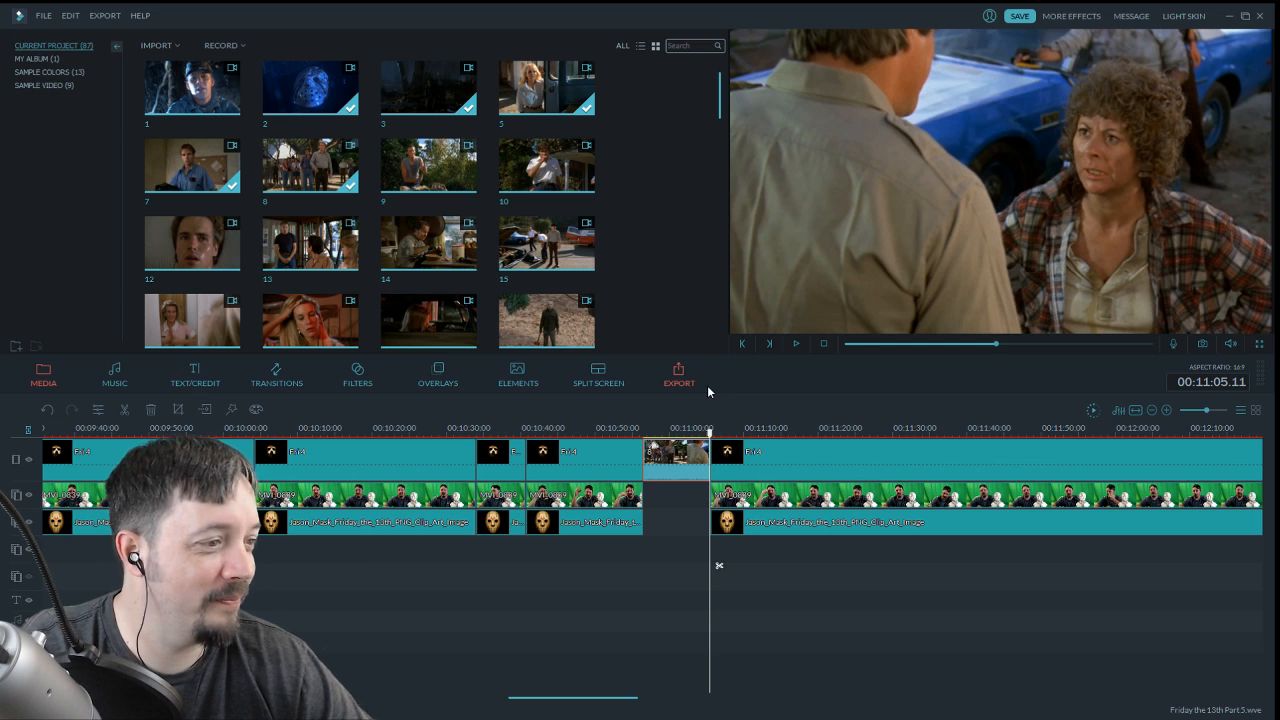
Play the video from the transition into movie clip 8 onward into the commentary, and save the project
drag(700, 441, 643, 432)
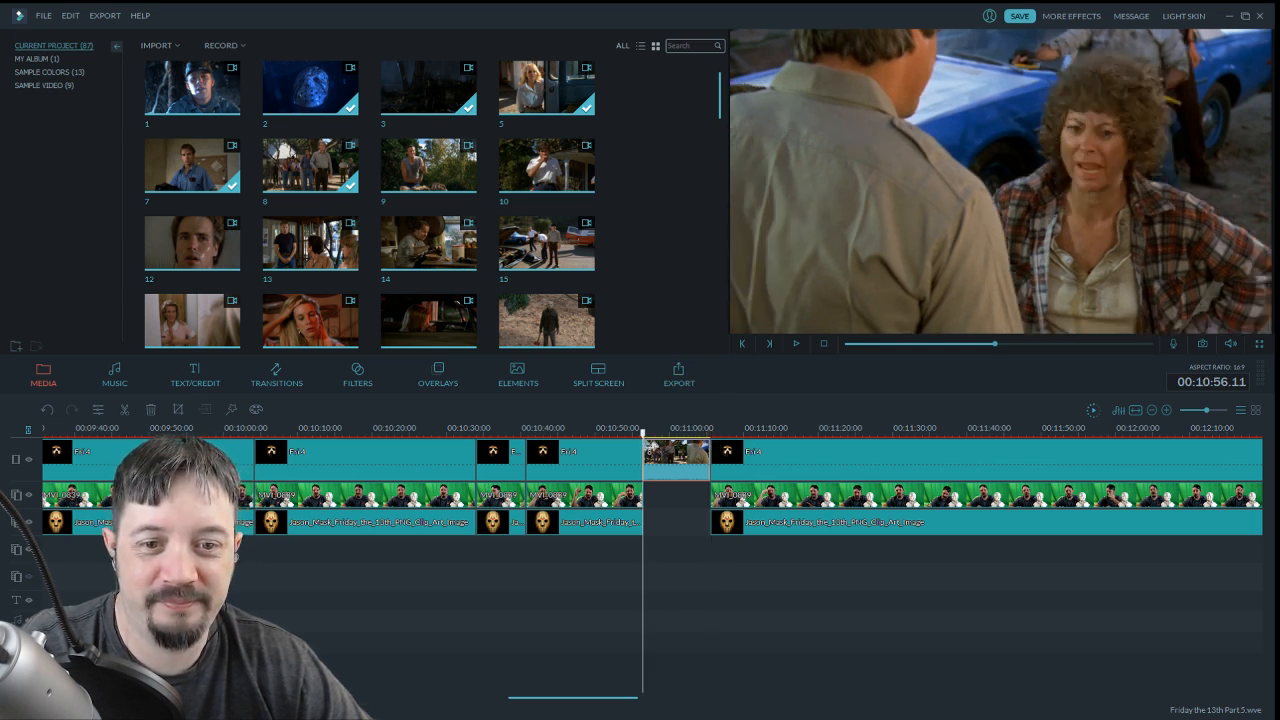
click(796, 344)
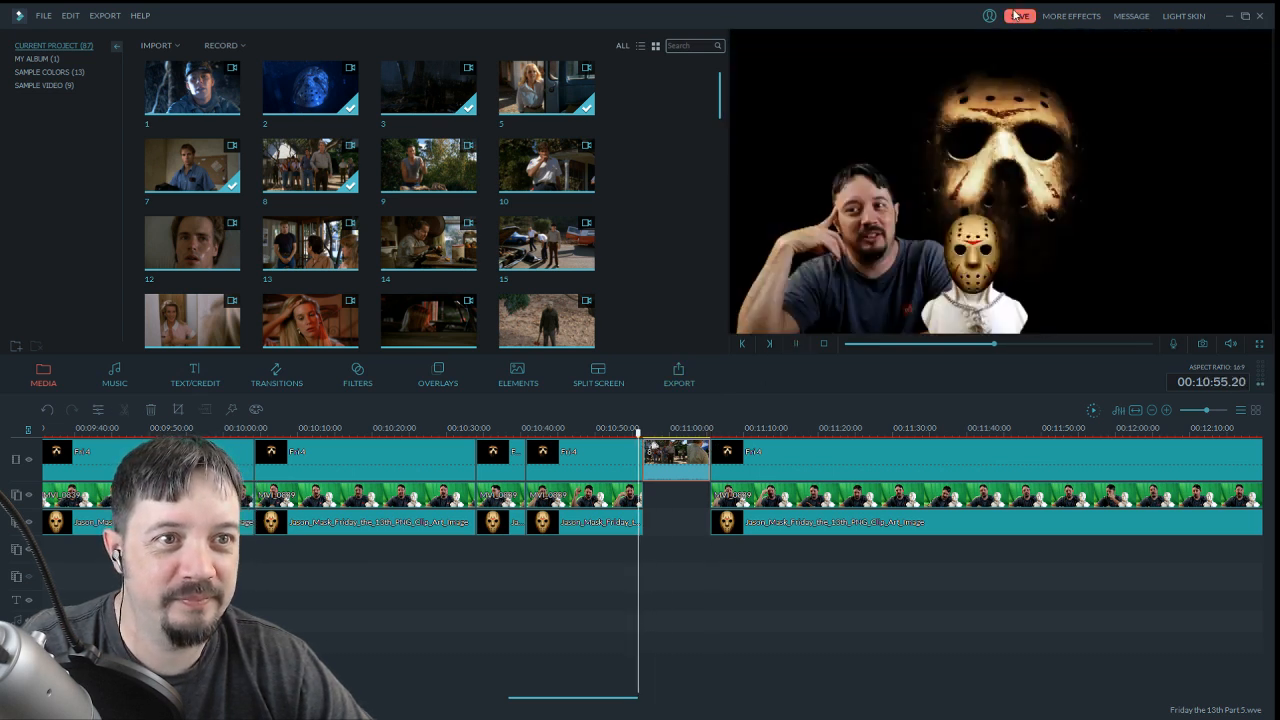
click(1018, 16)
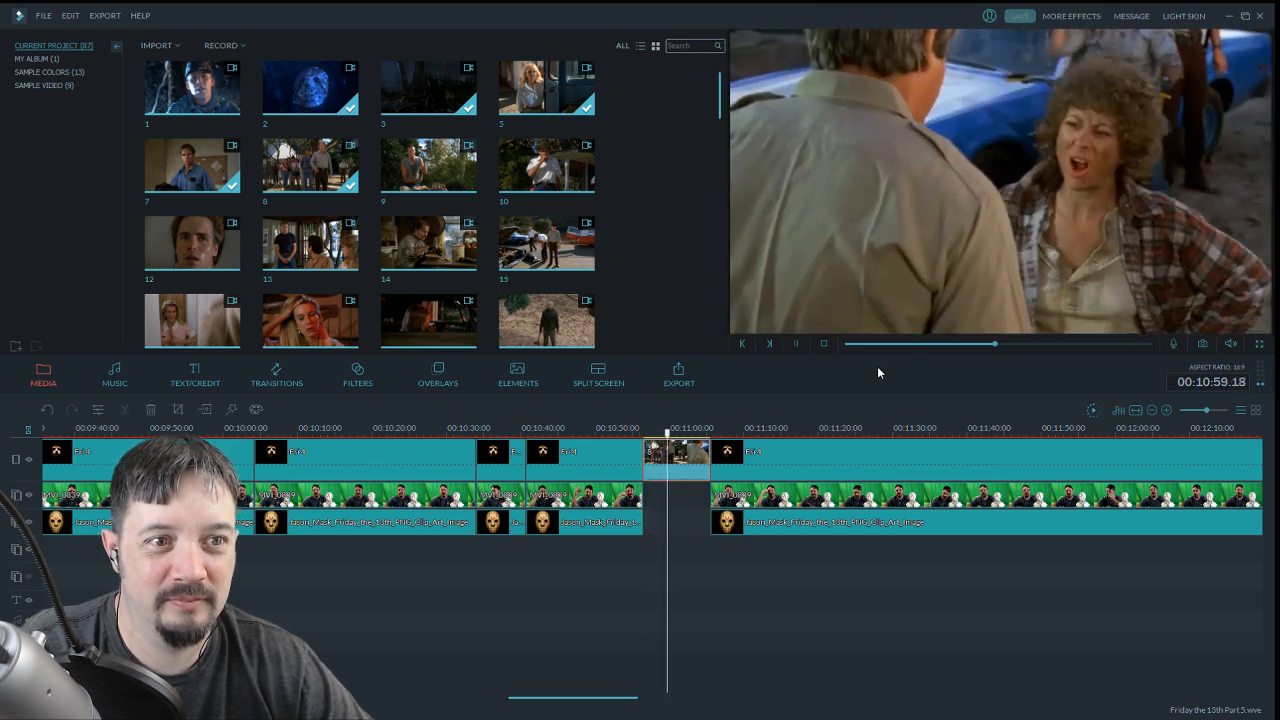
drag(597, 697, 661, 705)
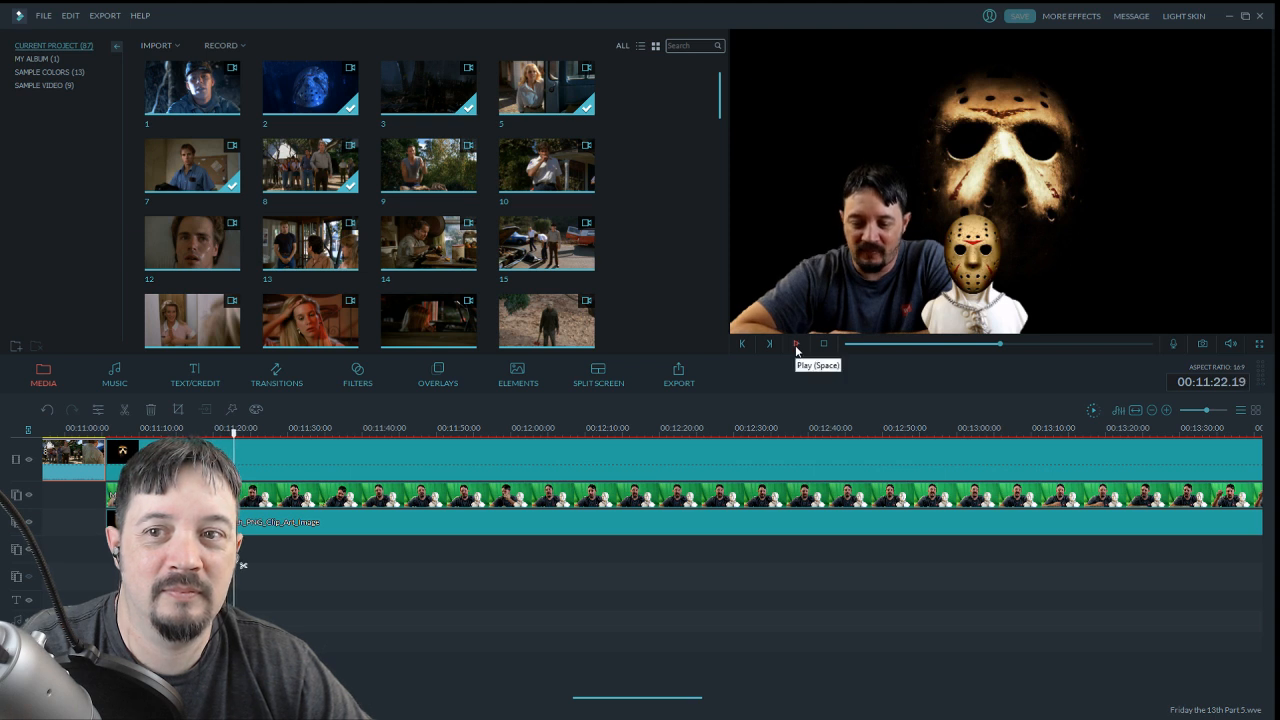
Preview movie clip 9 from the media library at about 00:00:32
click(453, 175)
drag(847, 344, 1000, 357)
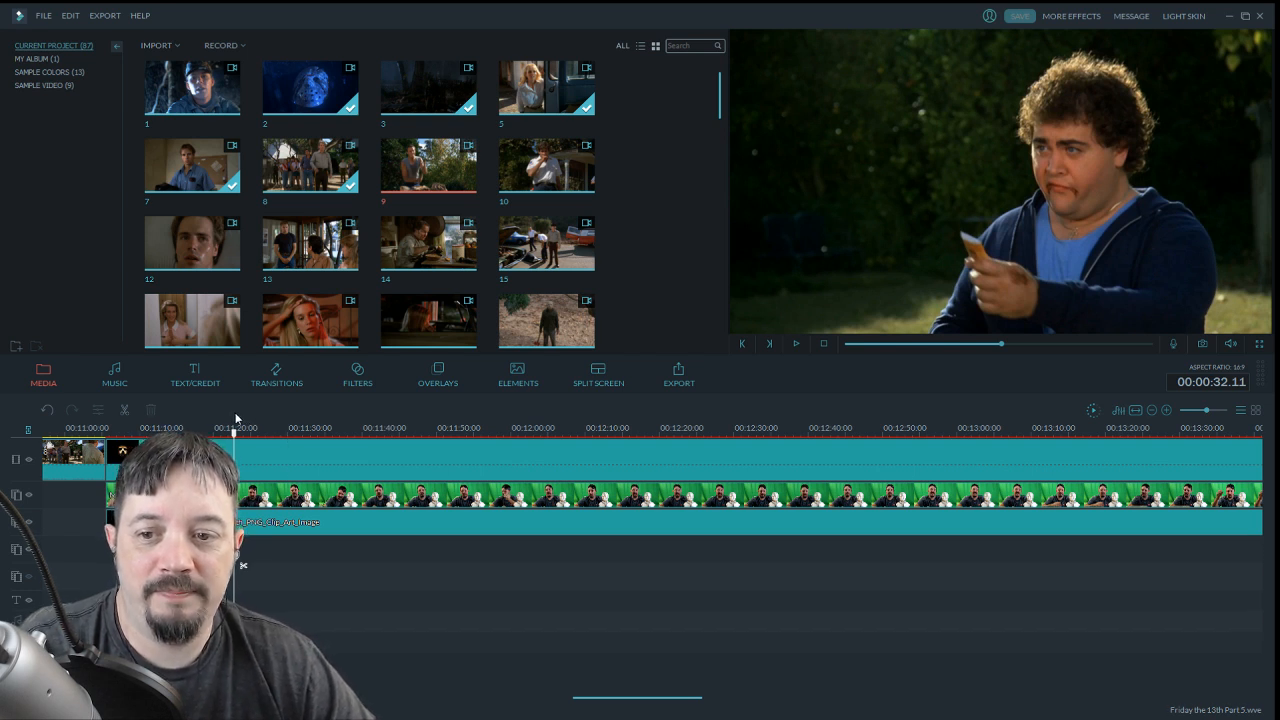
click(797, 344)
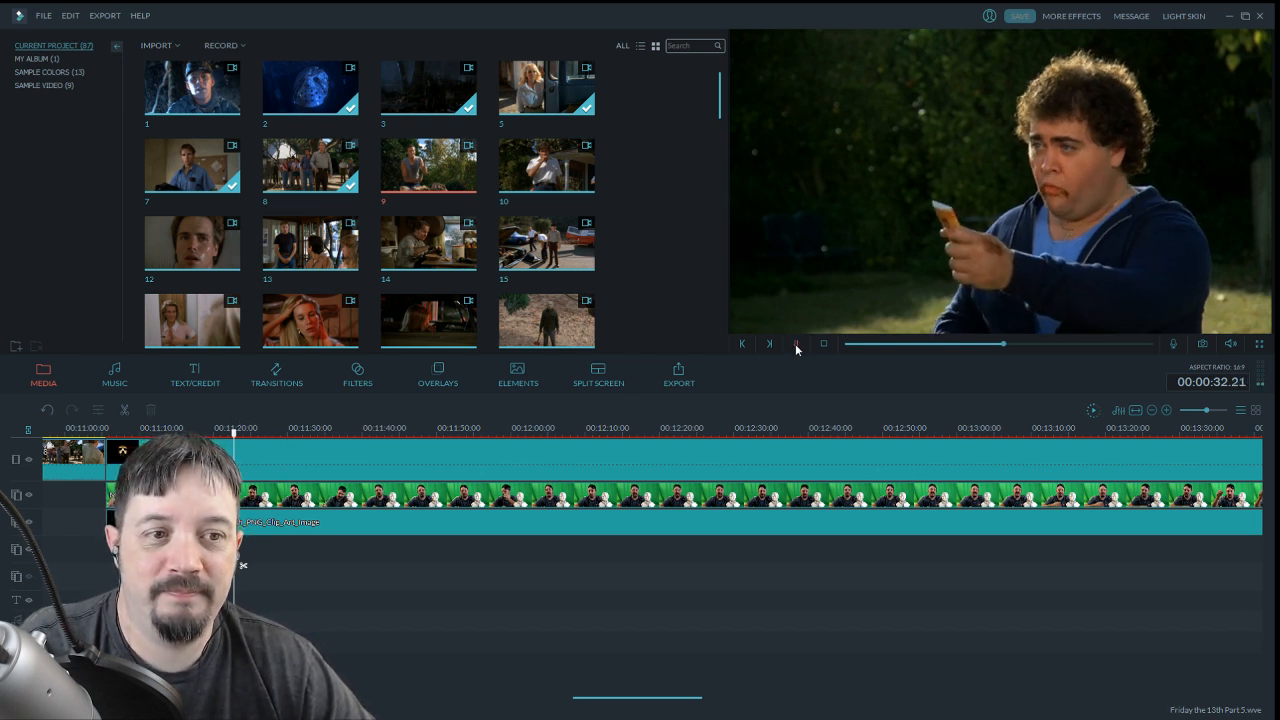
click(653, 355)
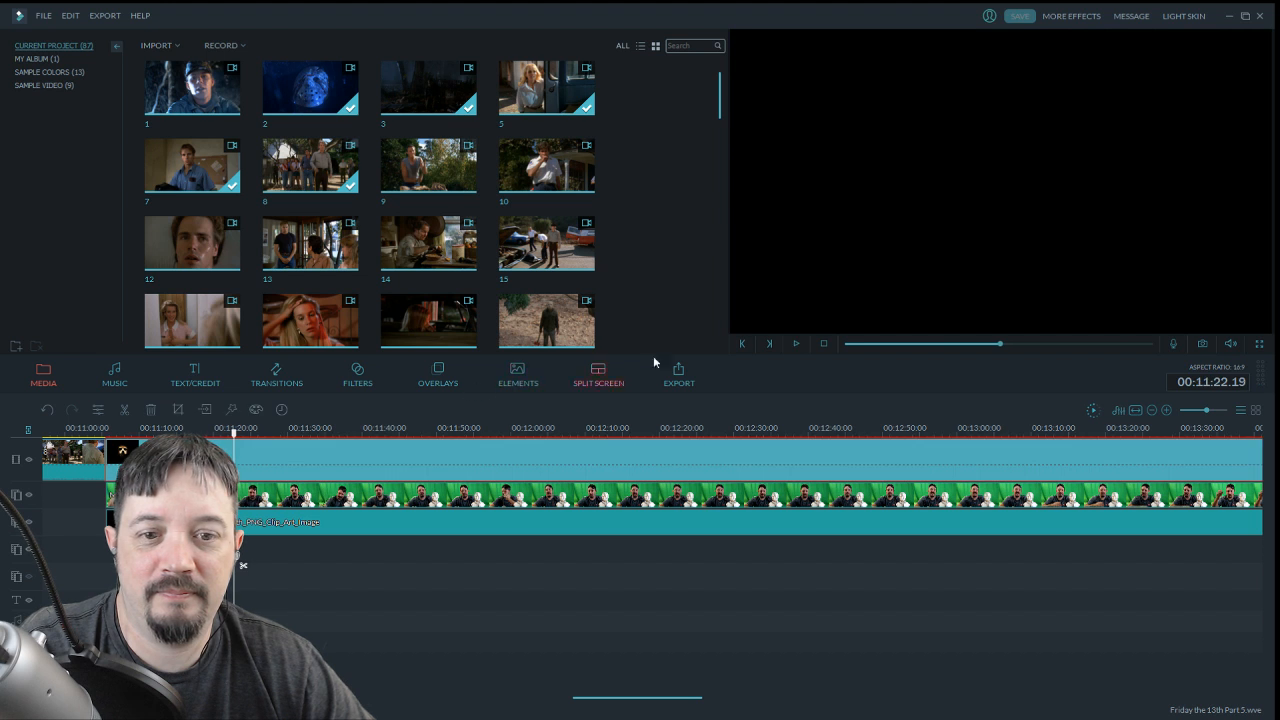
Play the commentary on from 00:11:22.19 and split the background, commentary and mask clips at 00:11:56.22
click(796, 344)
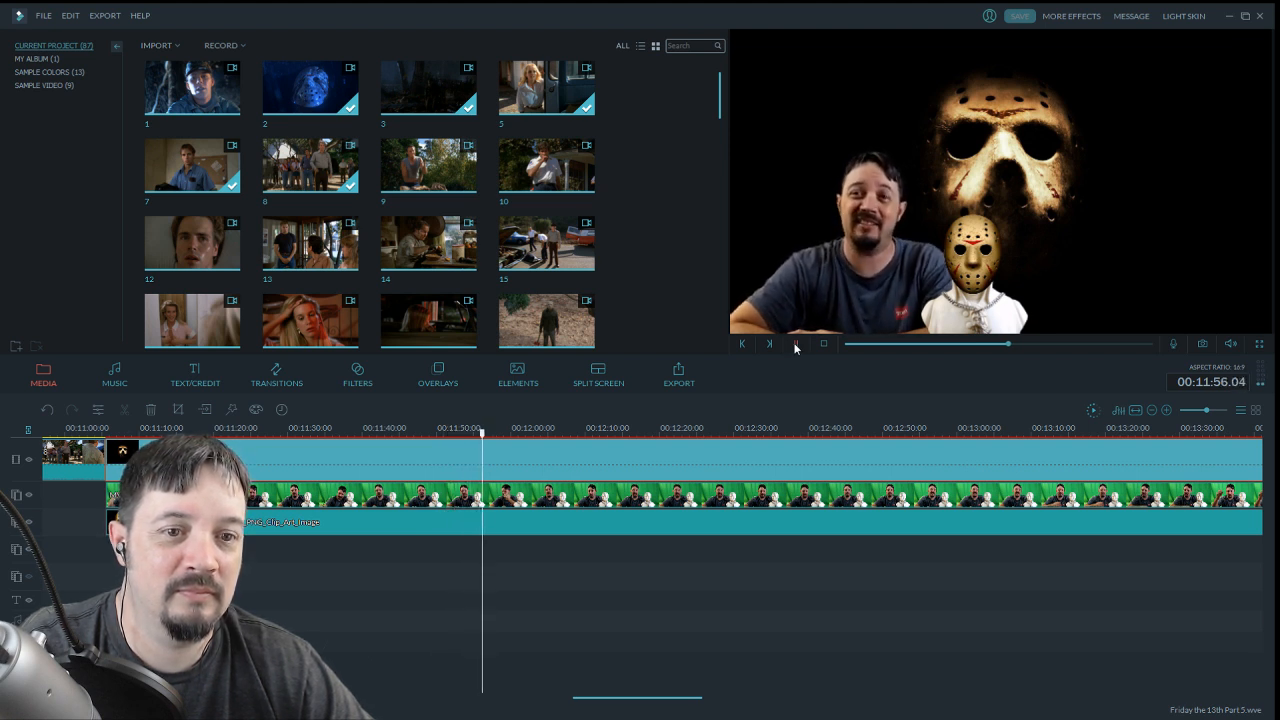
click(795, 343)
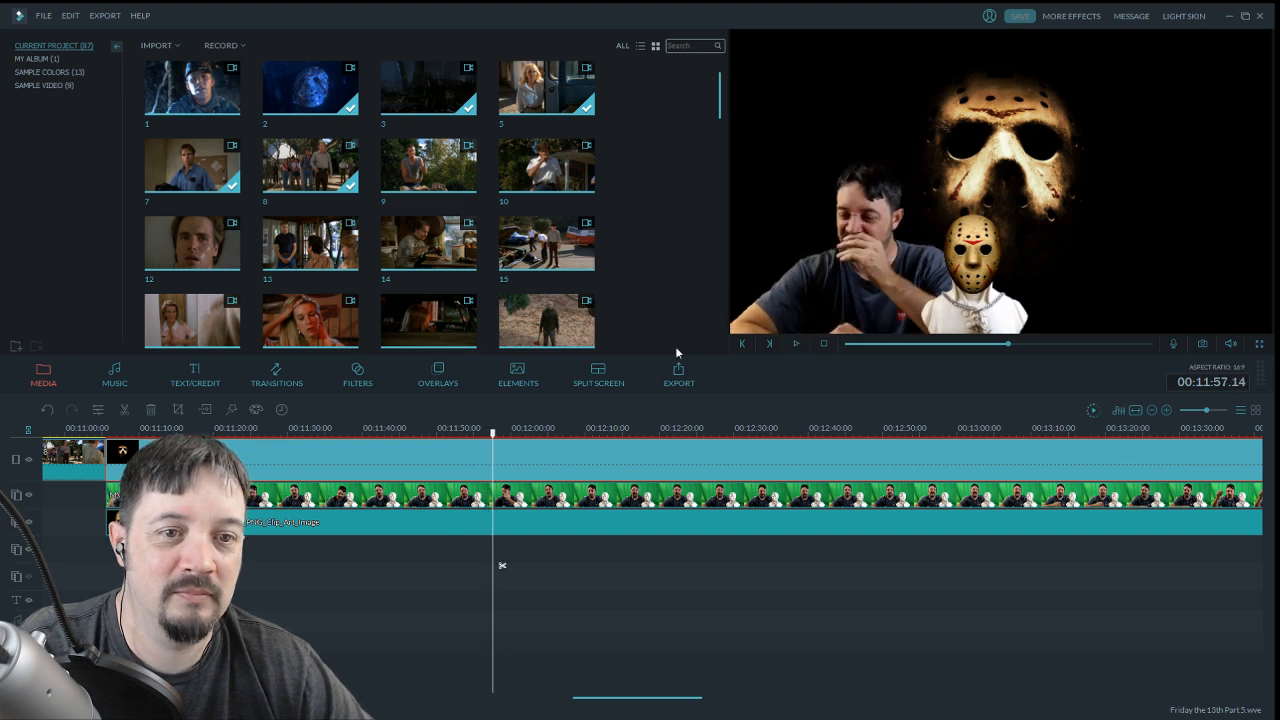
click(124, 411)
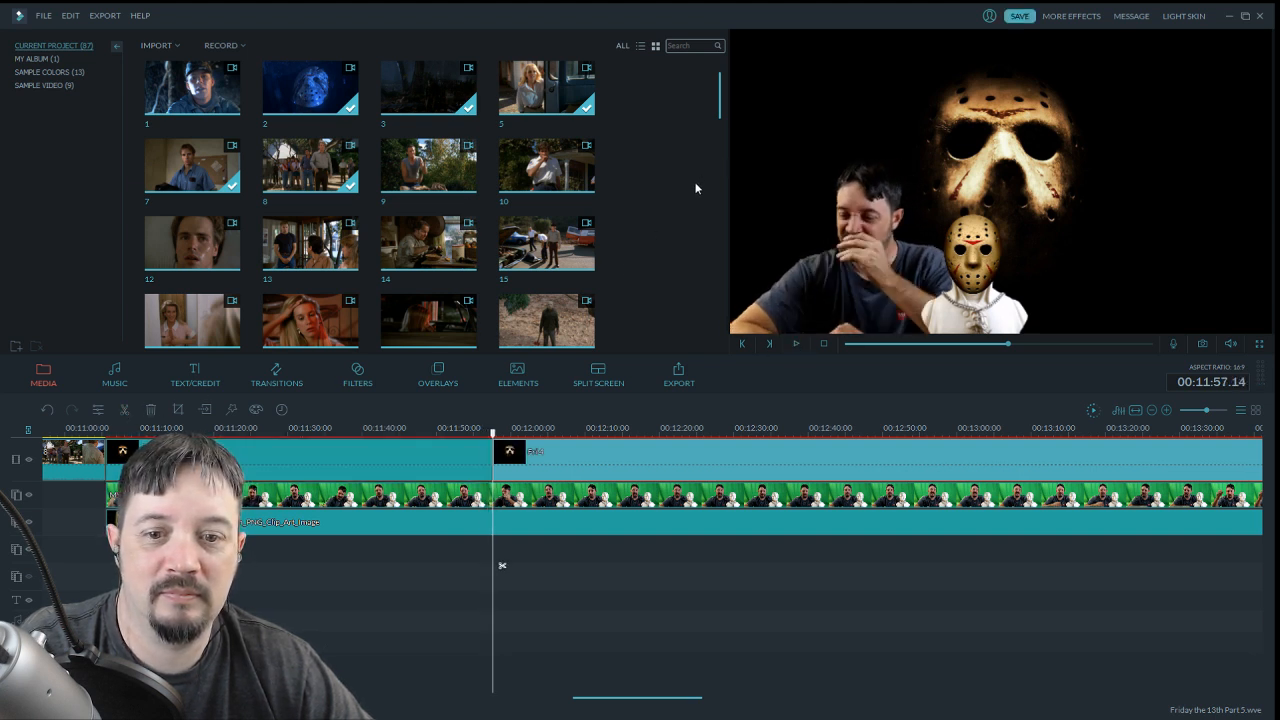
click(47, 410)
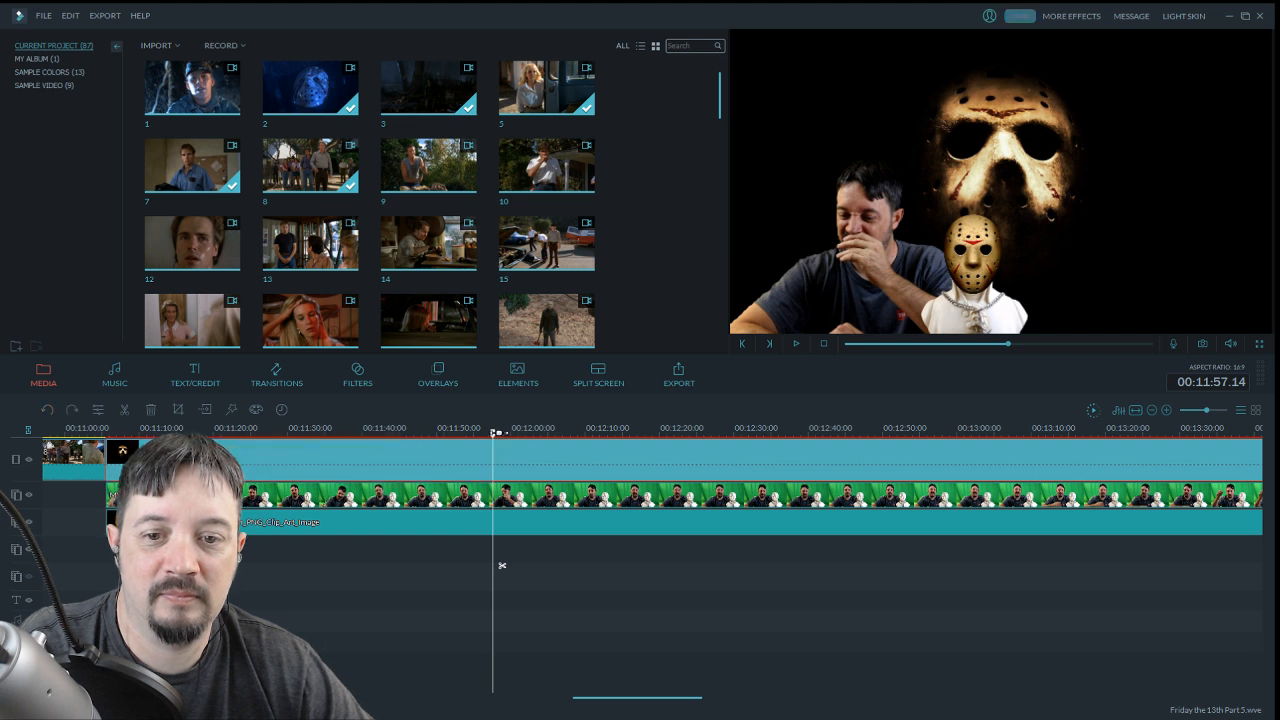
drag(491, 436, 488, 436)
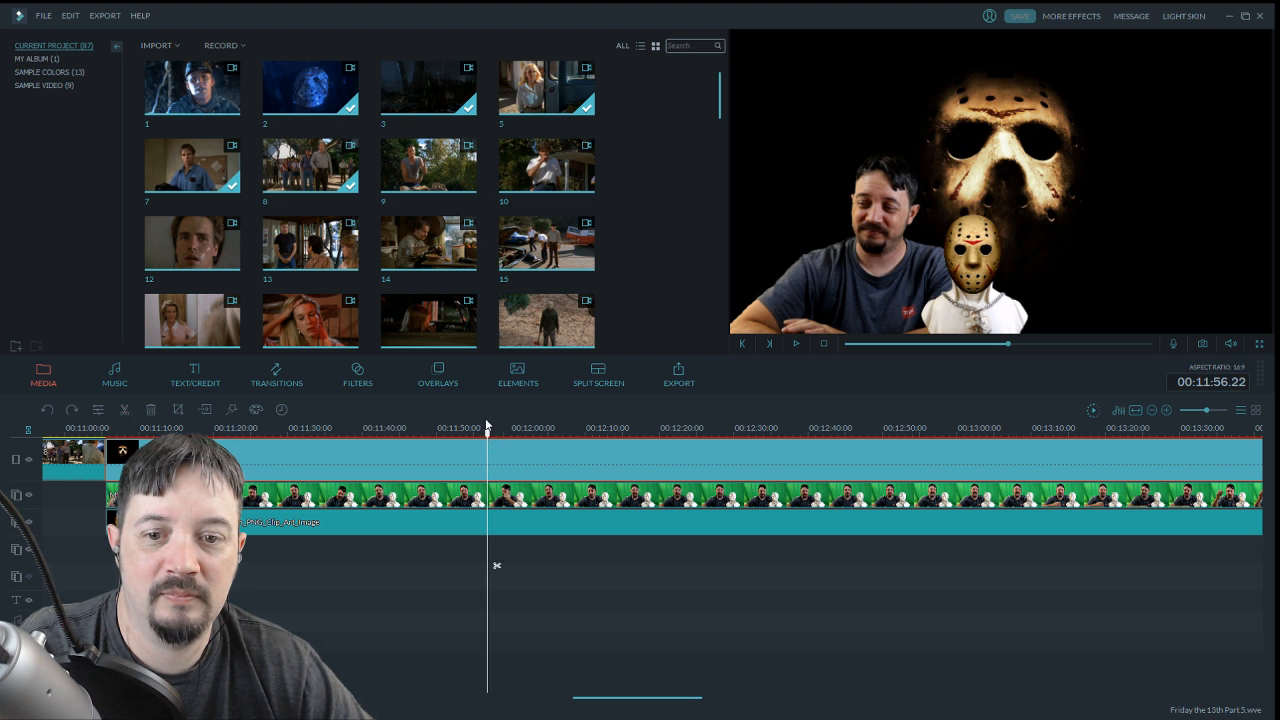
click(124, 411)
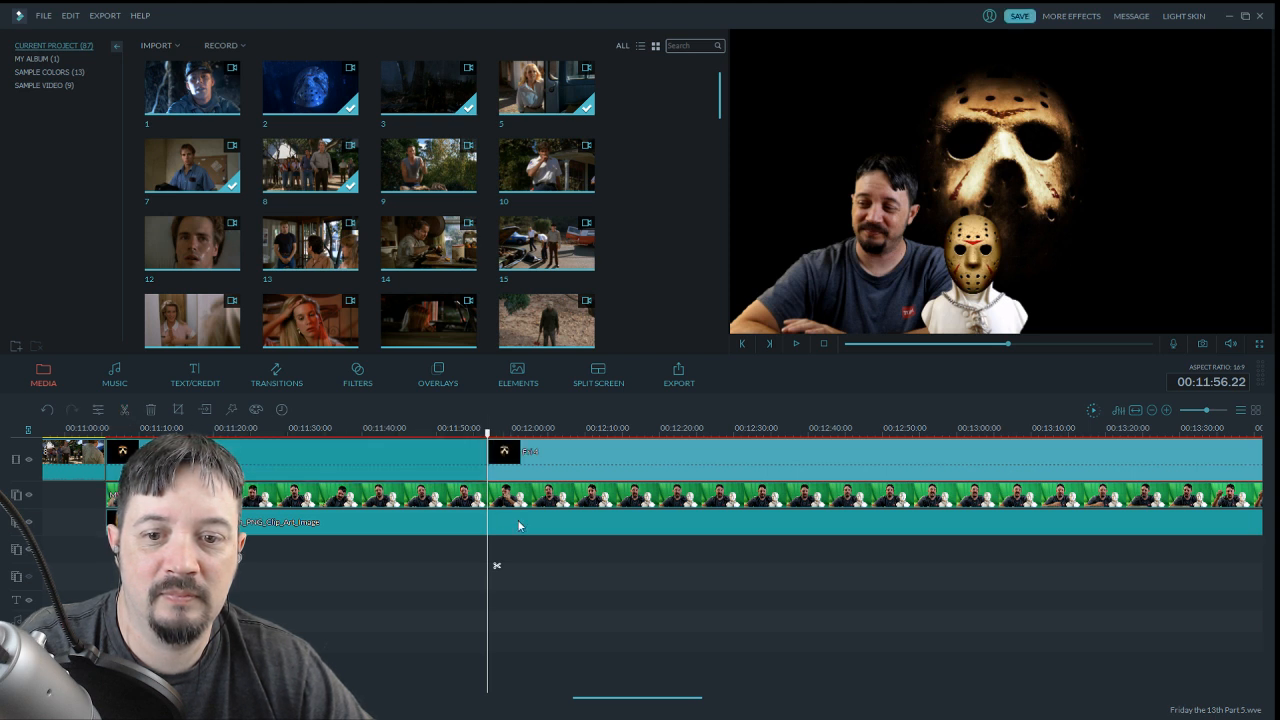
click(503, 491)
click(124, 411)
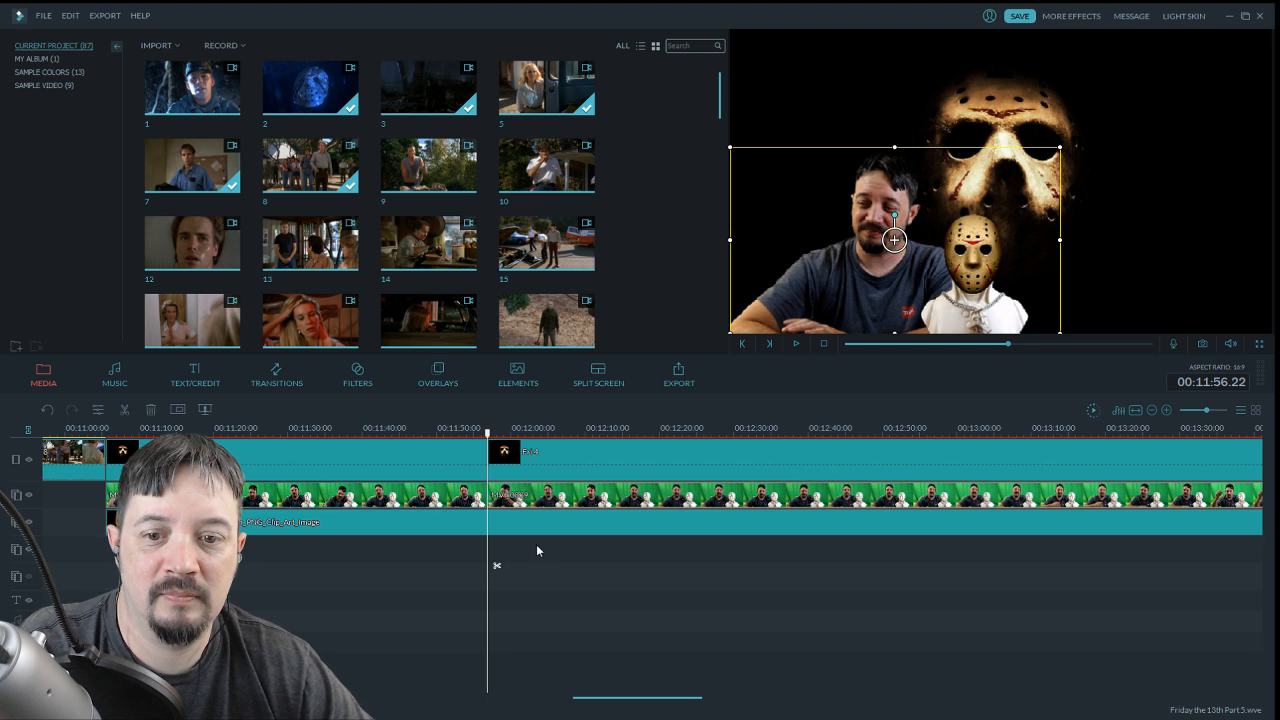
click(125, 411)
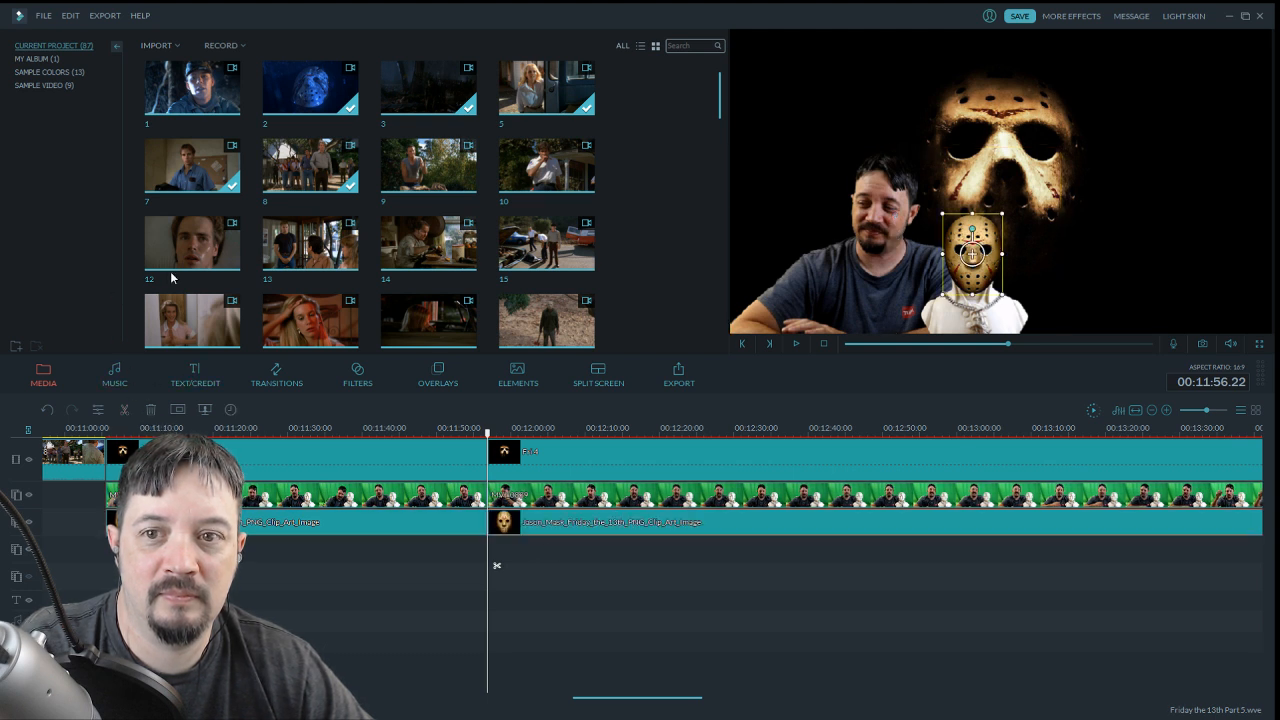
Insert movie clip 10 at 00:11:56.22, split it at 00:12:03.23, and delete its opening part
mouse_move(553, 177)
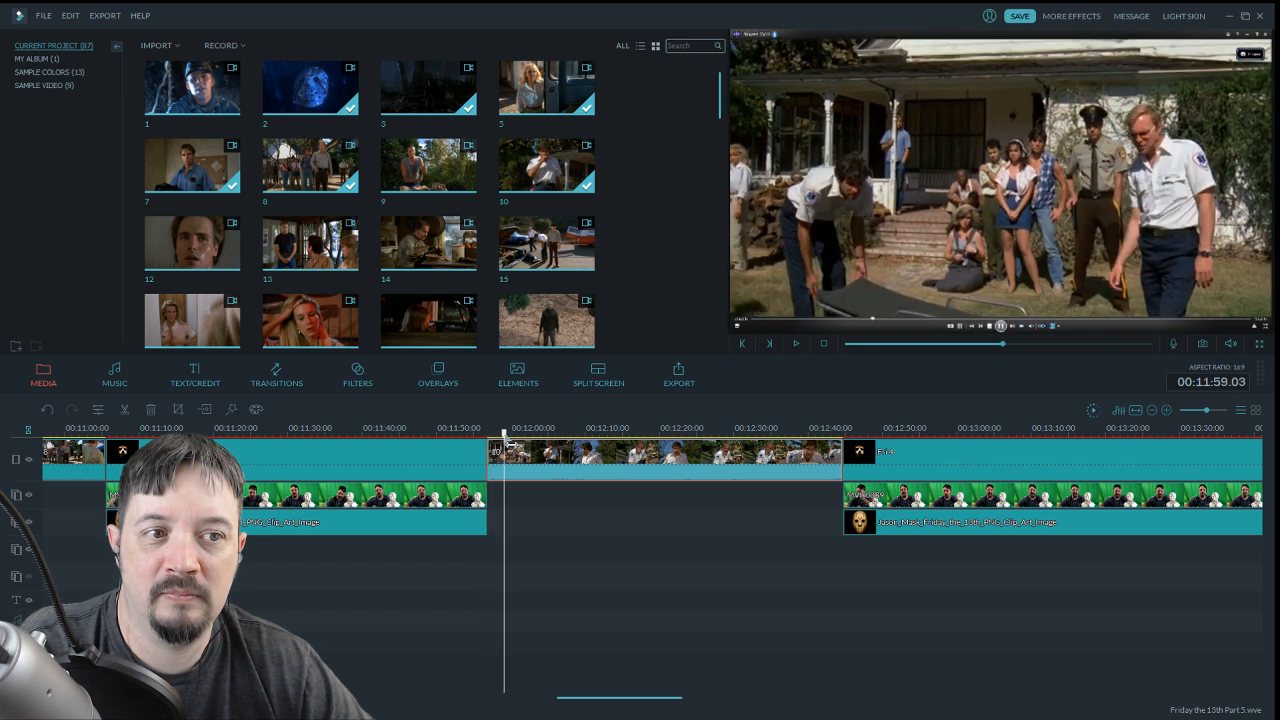
drag(519, 445, 540, 445)
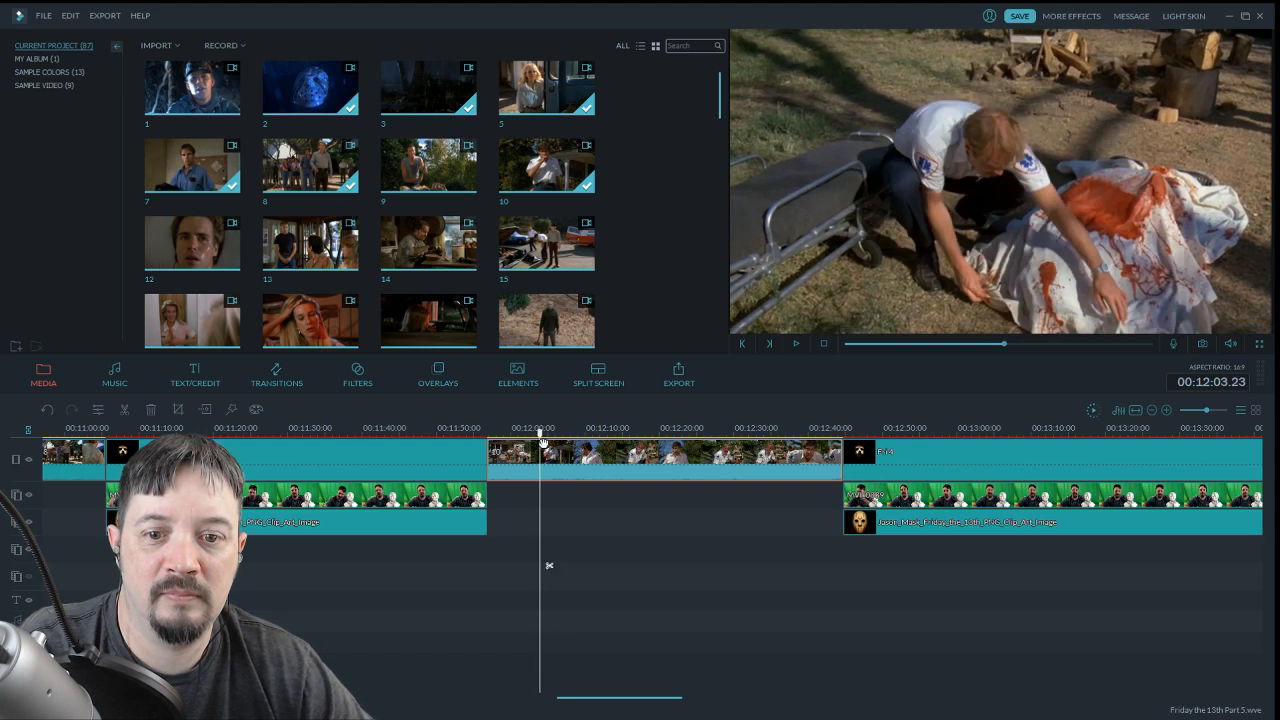
click(154, 412)
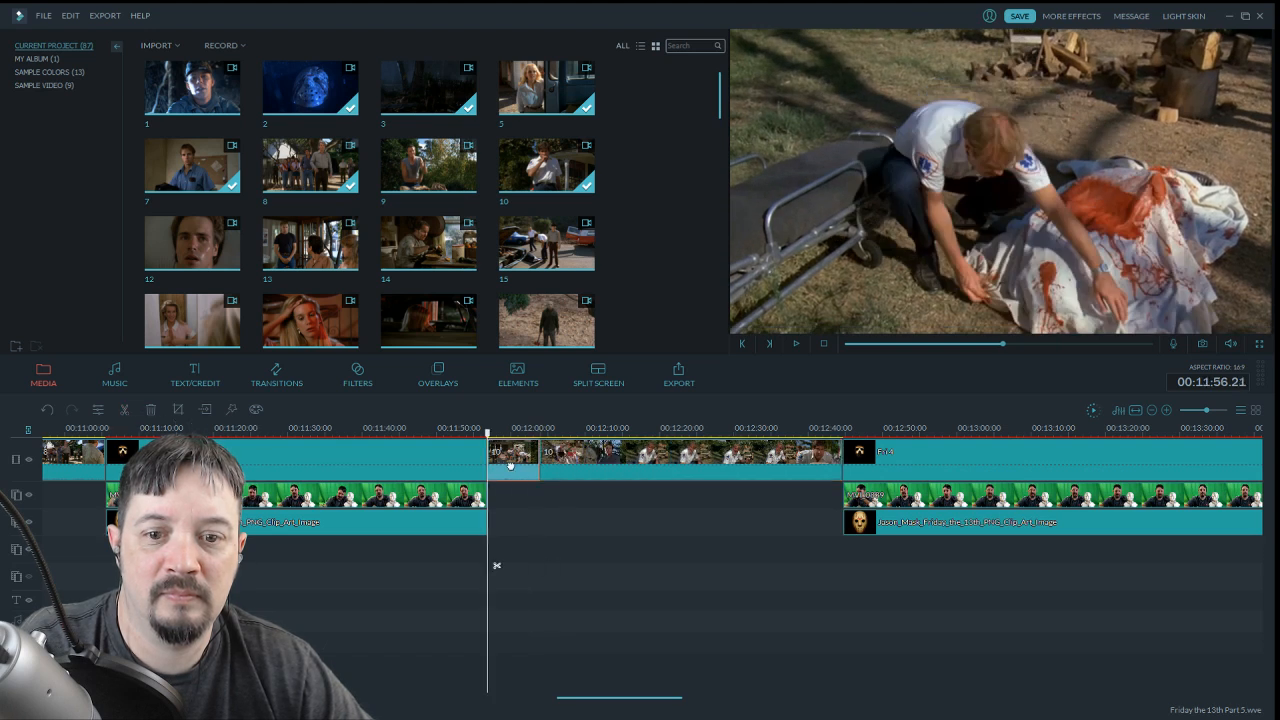
click(155, 409)
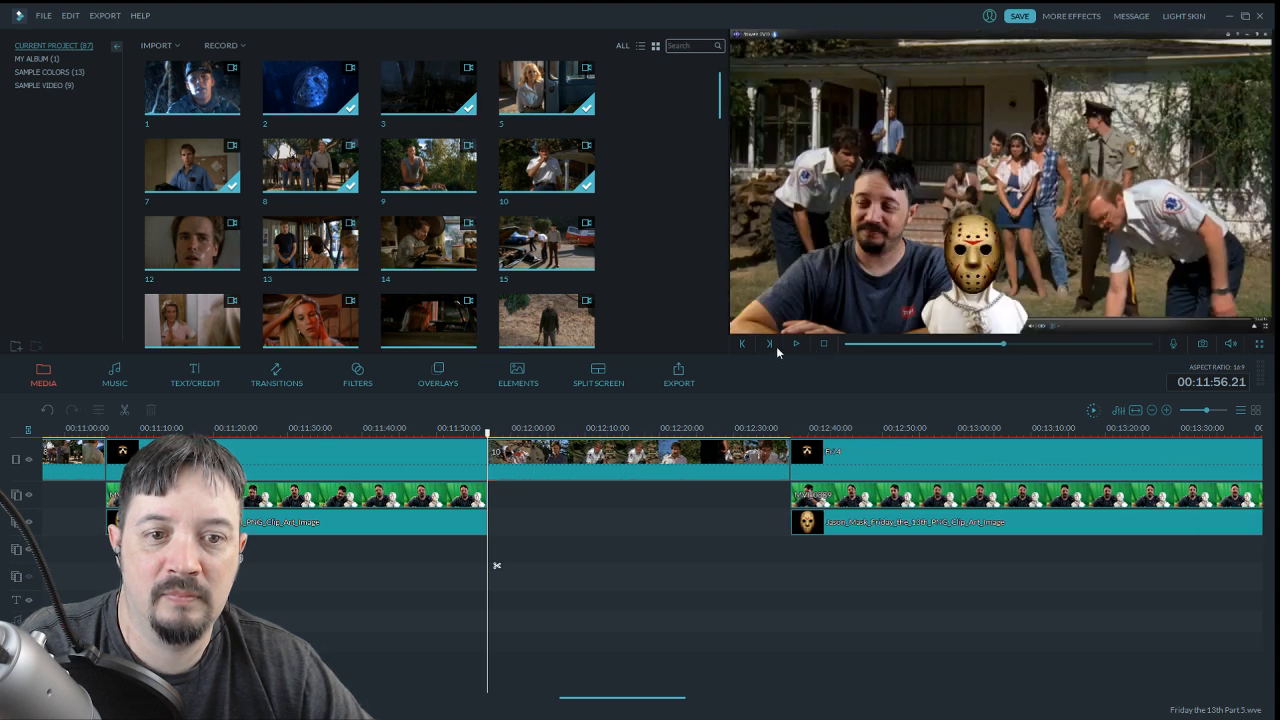
Play through movie clip 10, split it at 00:12:09.18, and delete the part after that cut
click(796, 344)
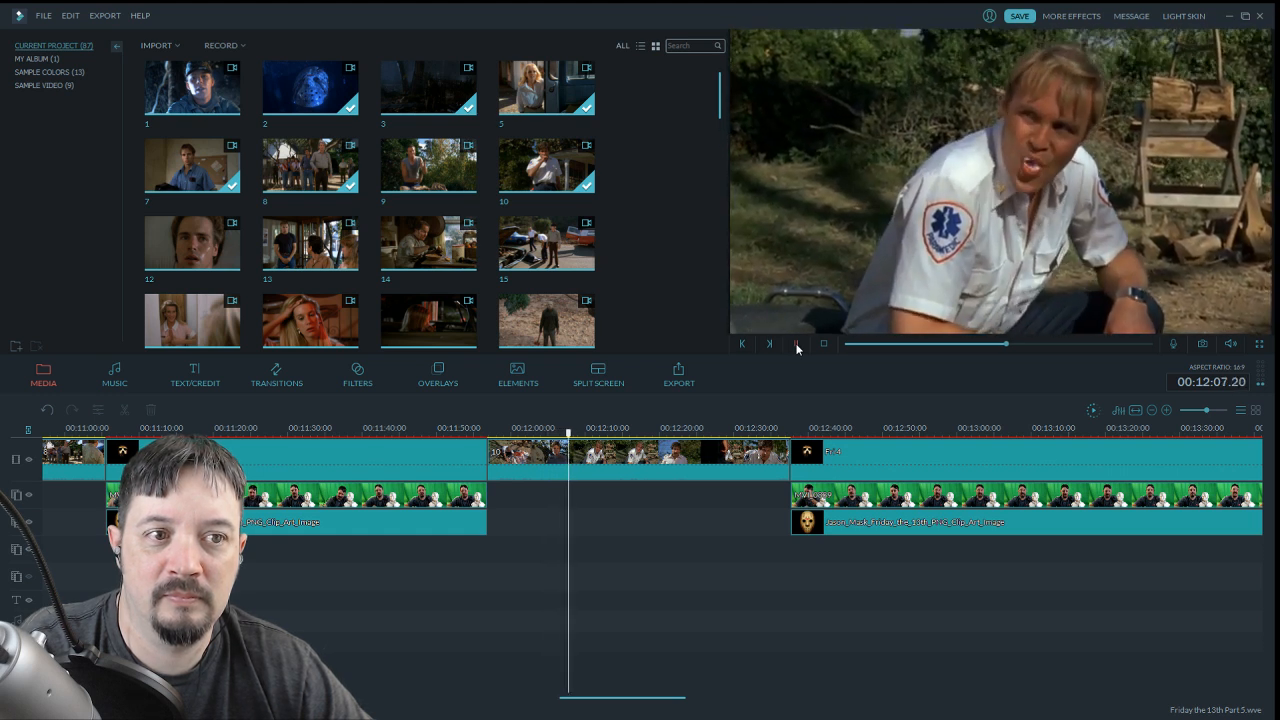
click(797, 344)
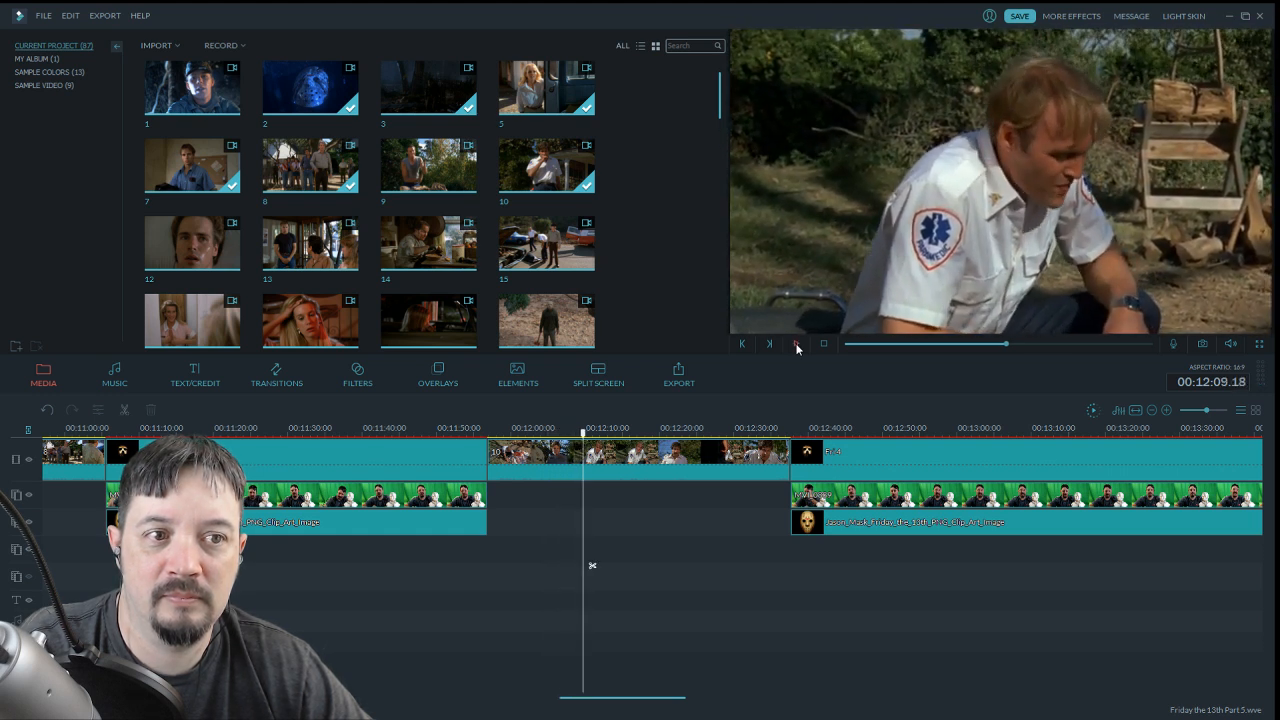
click(125, 415)
click(654, 476)
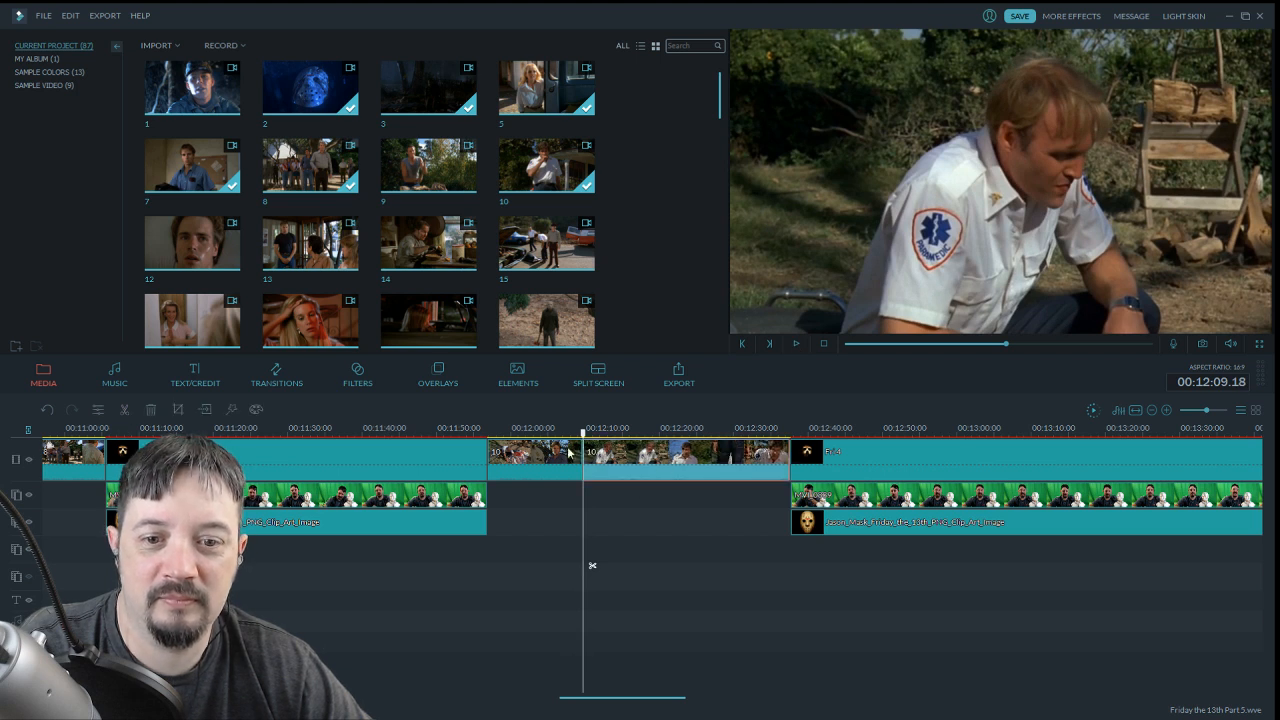
key(Delete)
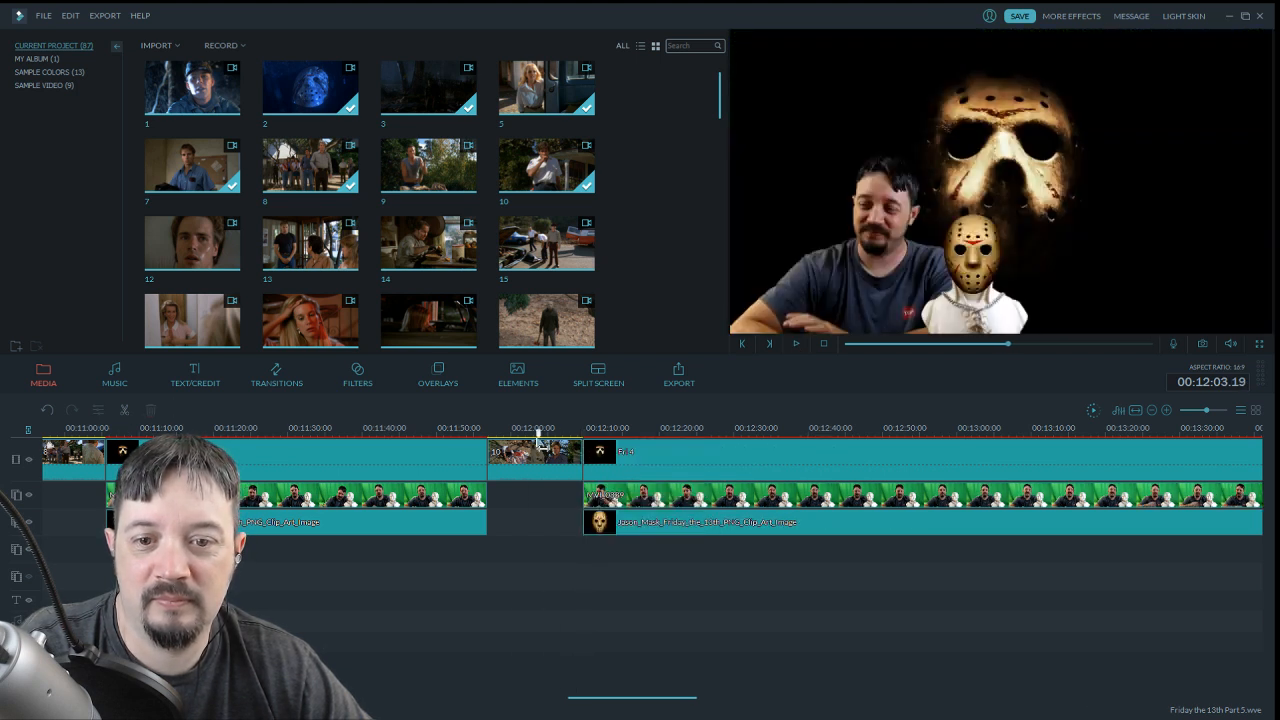
Scrub through the start of movie clip 10 and split it at 00:11:59.03
click(490, 440)
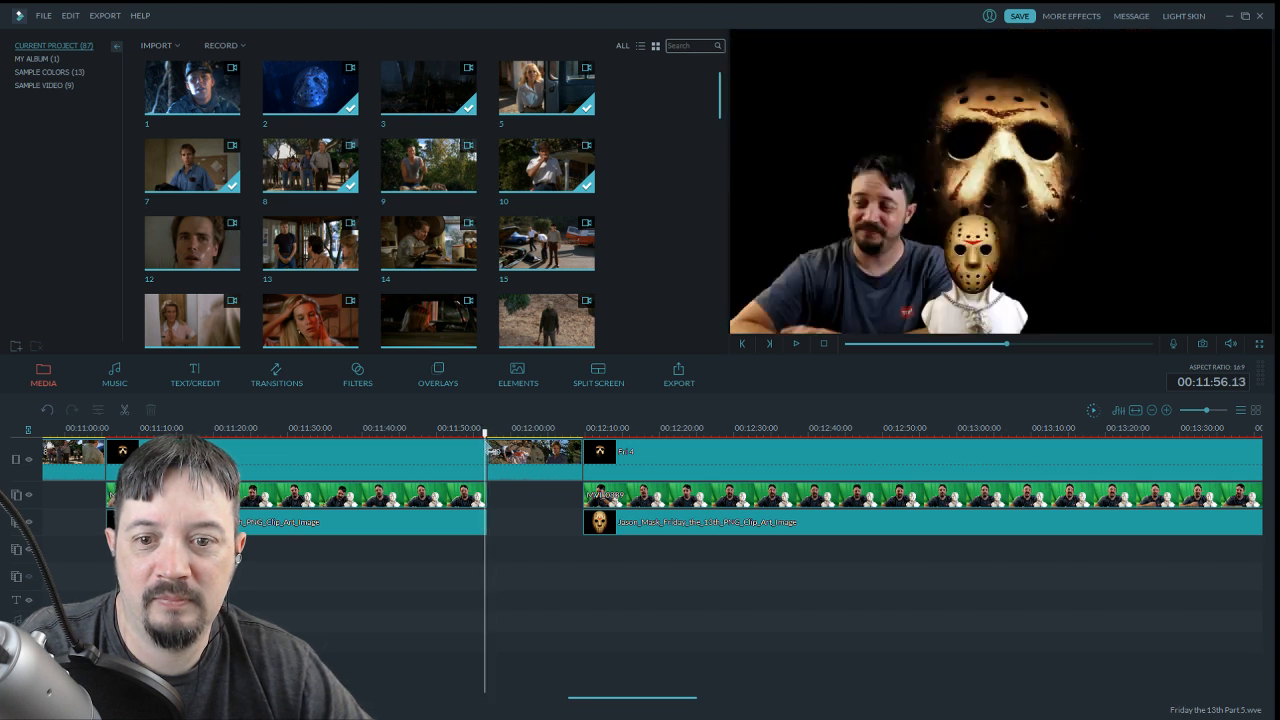
click(492, 451)
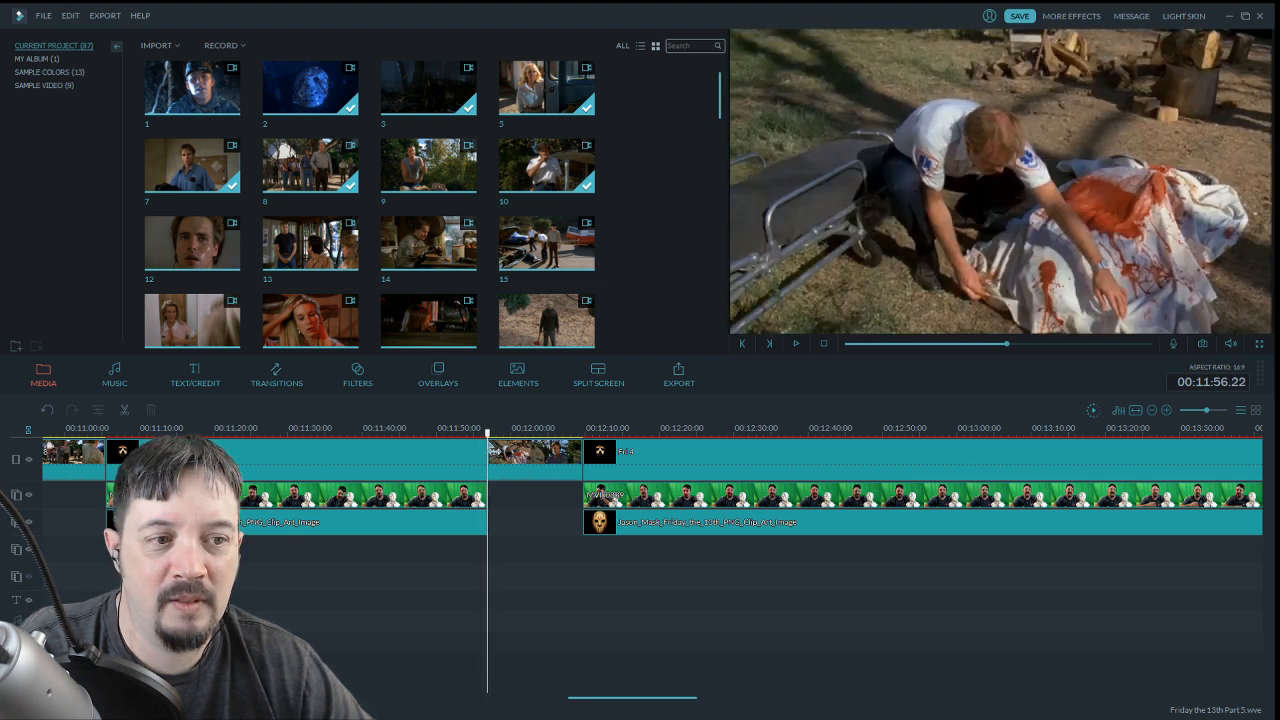
drag(492, 451, 510, 470)
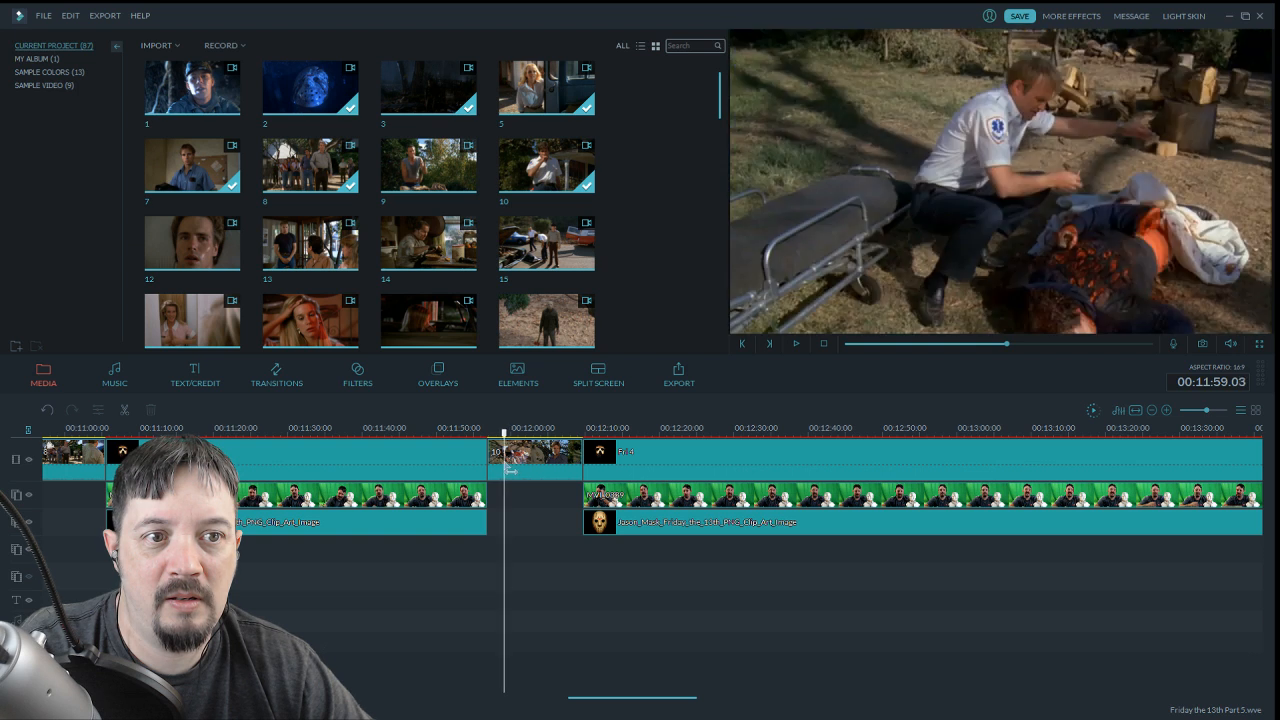
click(125, 411)
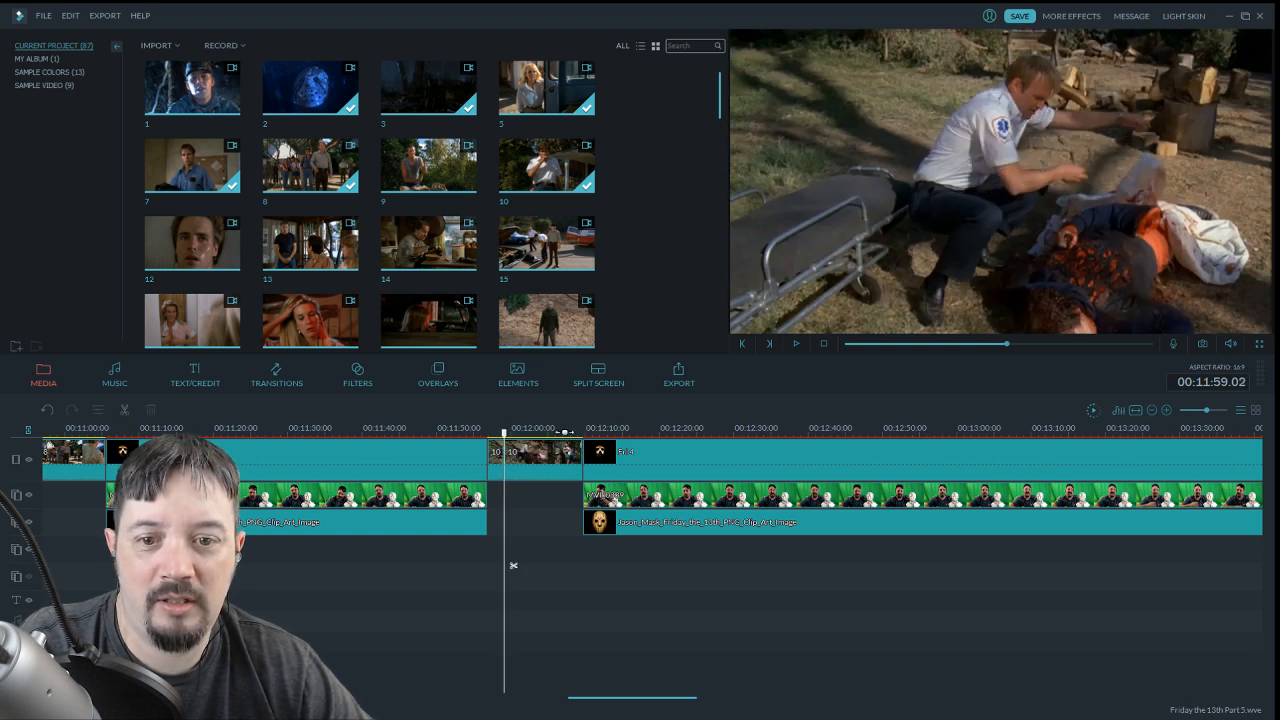
Play through movie clip 10, split it at 00:12:01.13, and delete the part between 00:11:59.03 and that cut
click(796, 344)
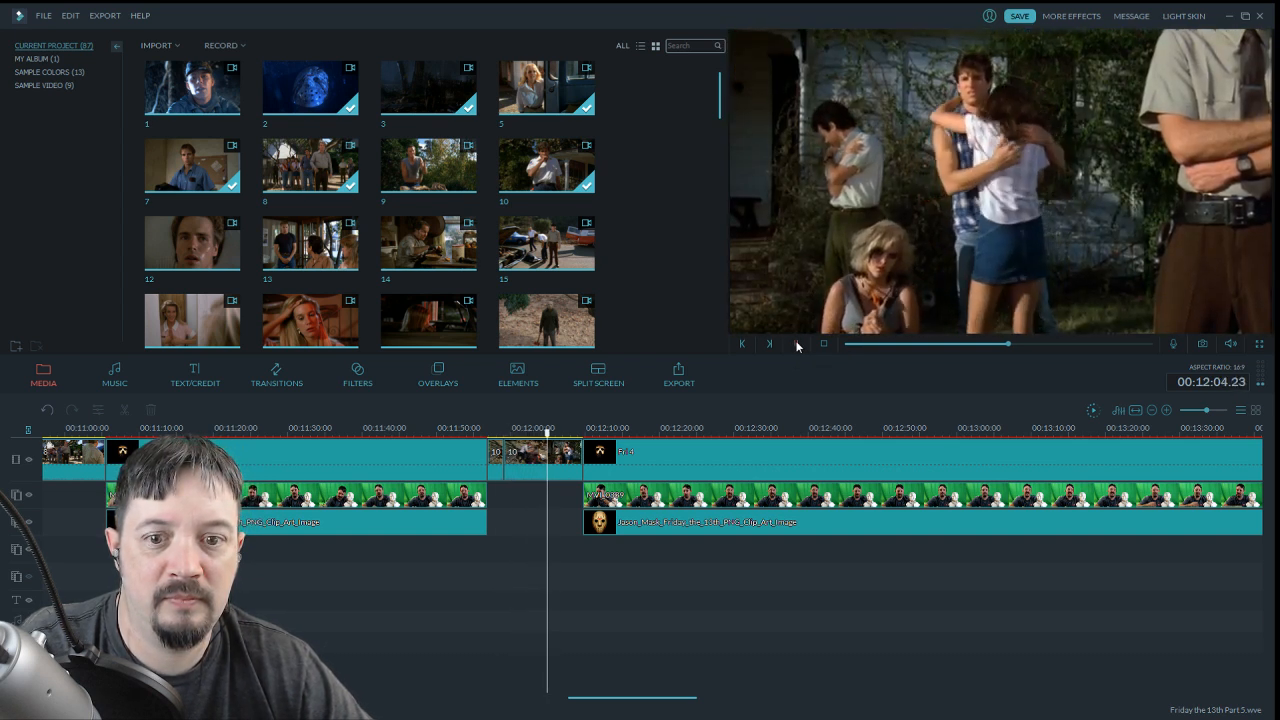
drag(556, 445, 525, 445)
click(795, 343)
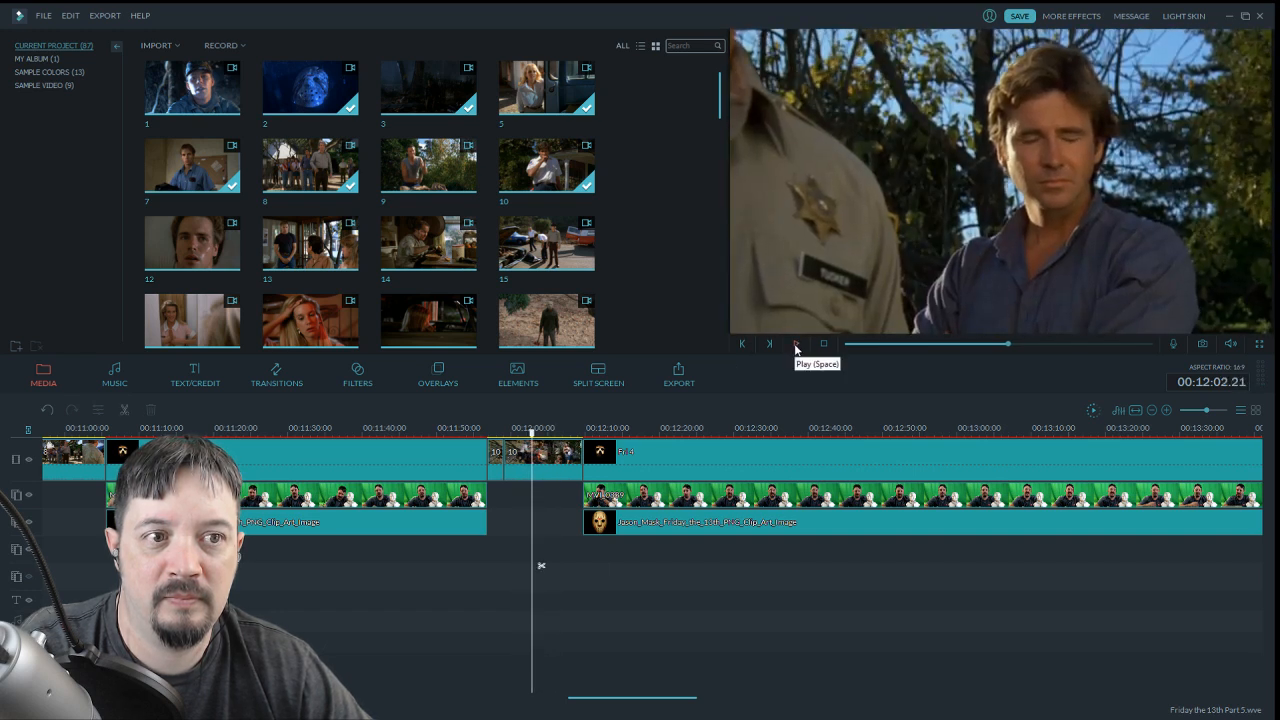
drag(533, 444, 523, 444)
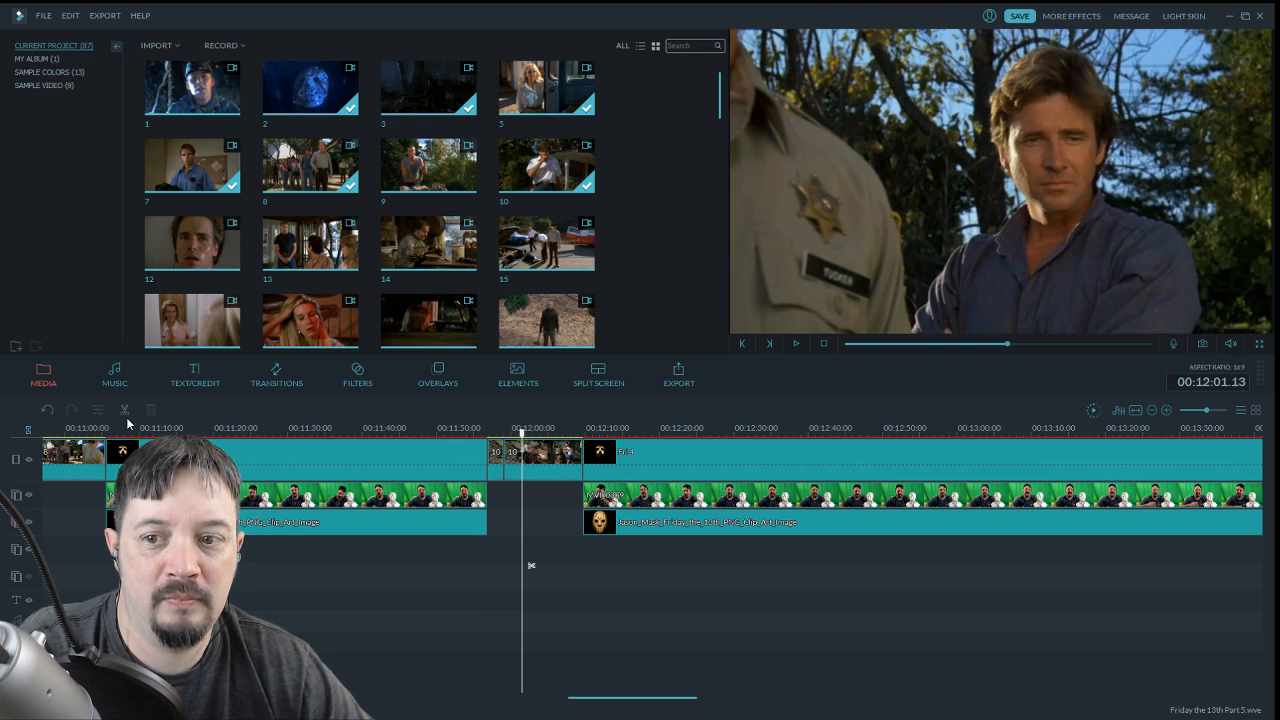
drag(582, 452, 566, 452)
Play movie clip 10 through to its end and delete the short sliver right after its cut at 00:11:59.02
click(534, 428)
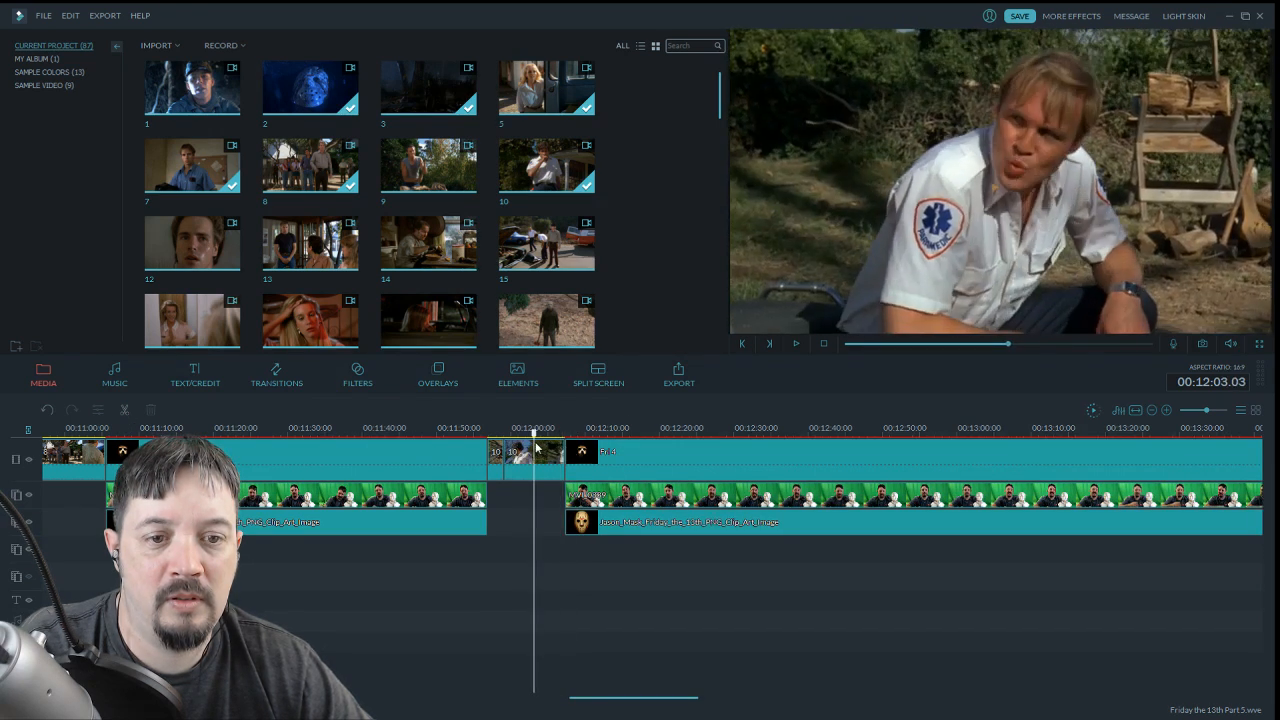
click(797, 343)
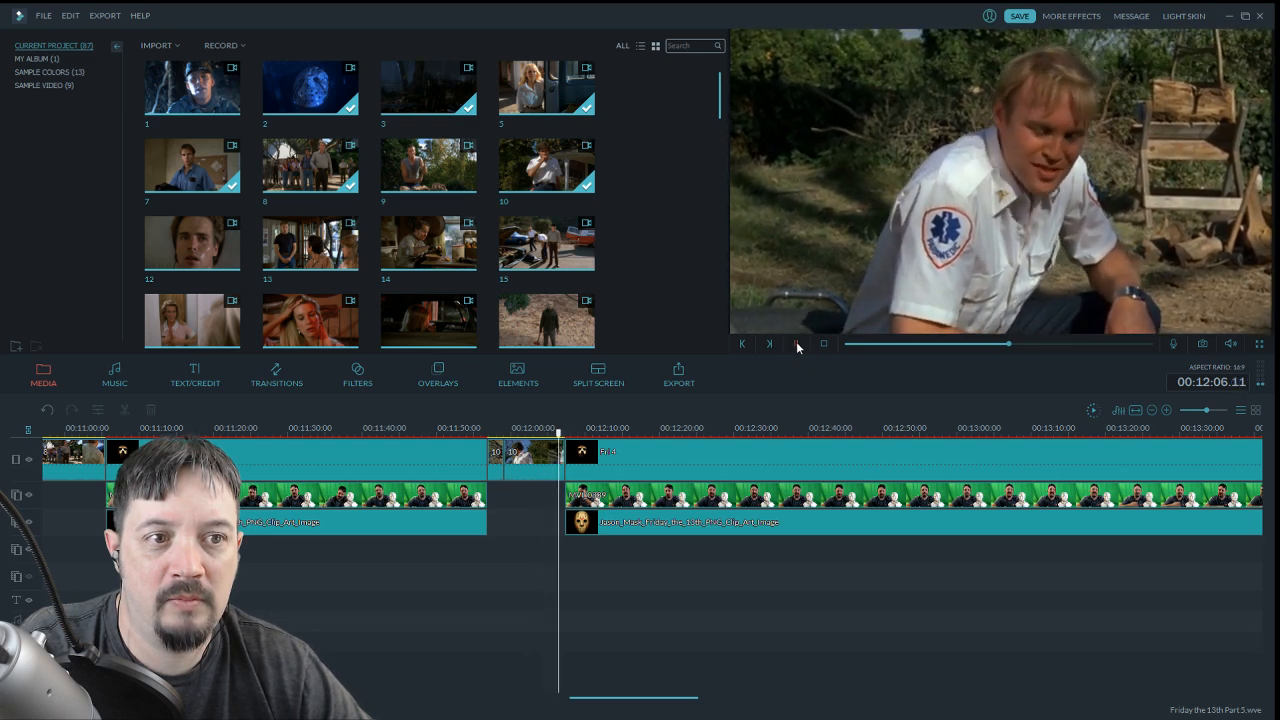
click(797, 343)
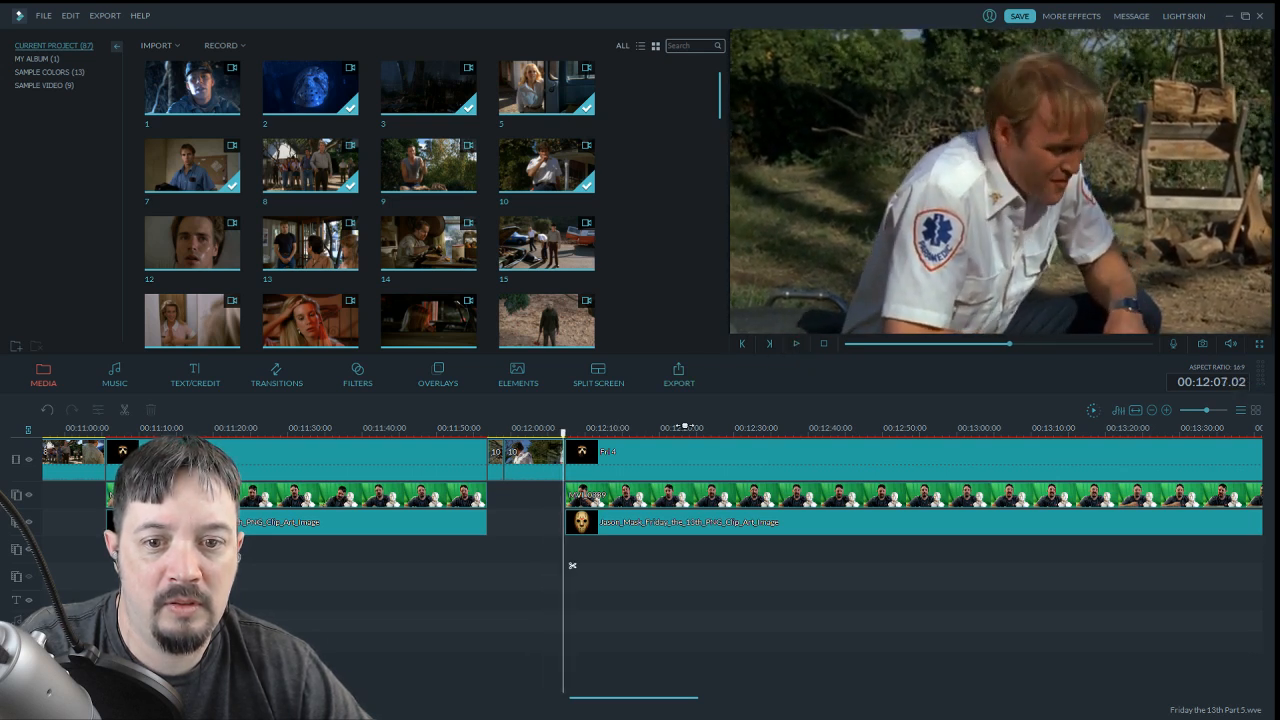
click(1212, 411)
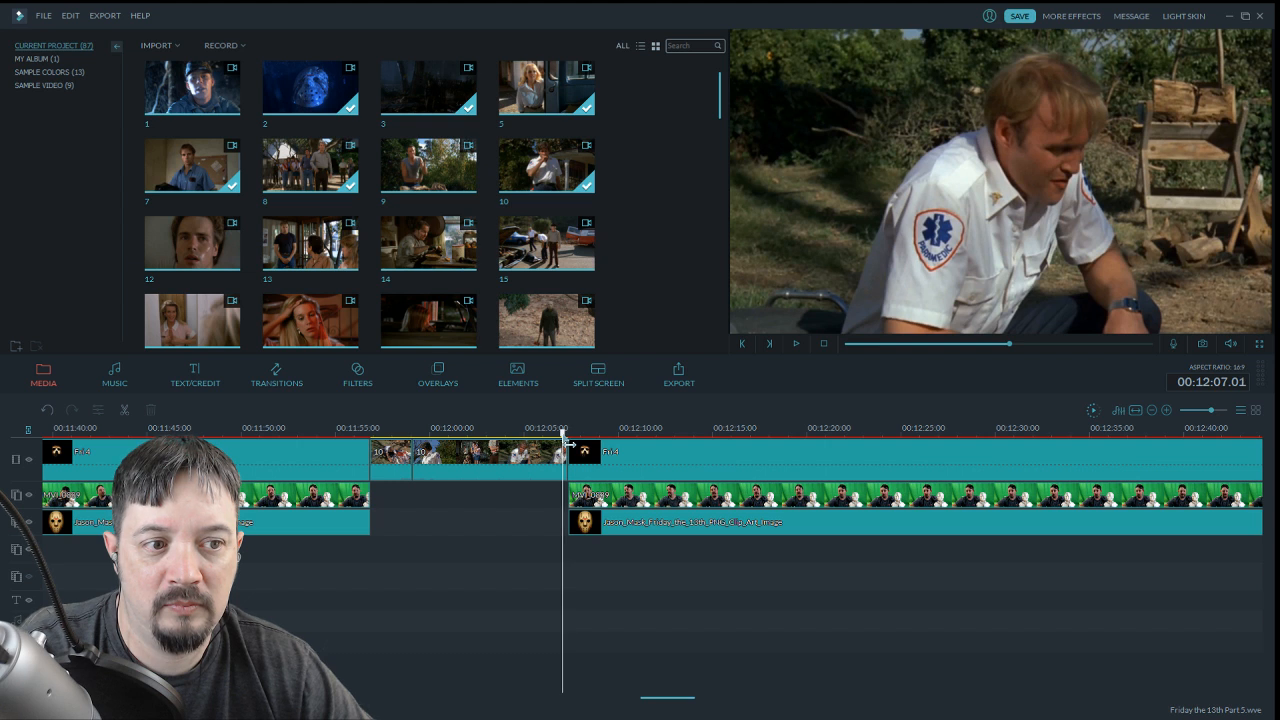
key(Left)
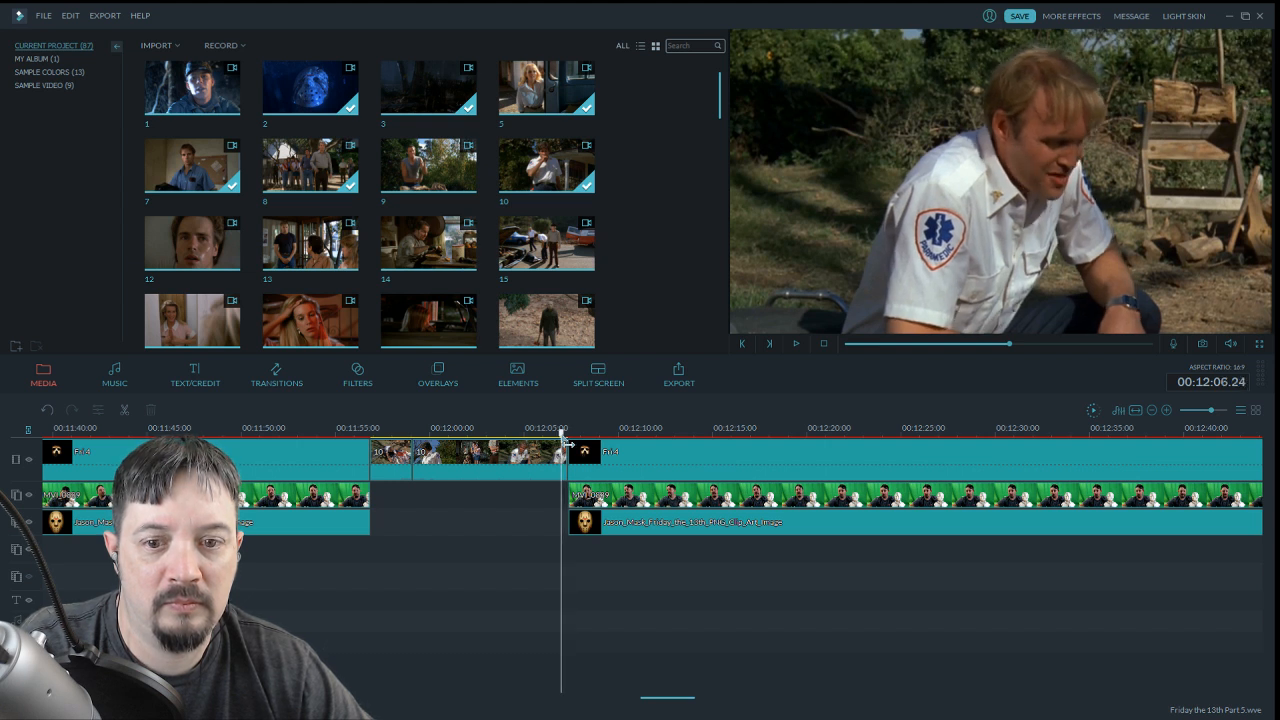
drag(450, 442, 420, 445)
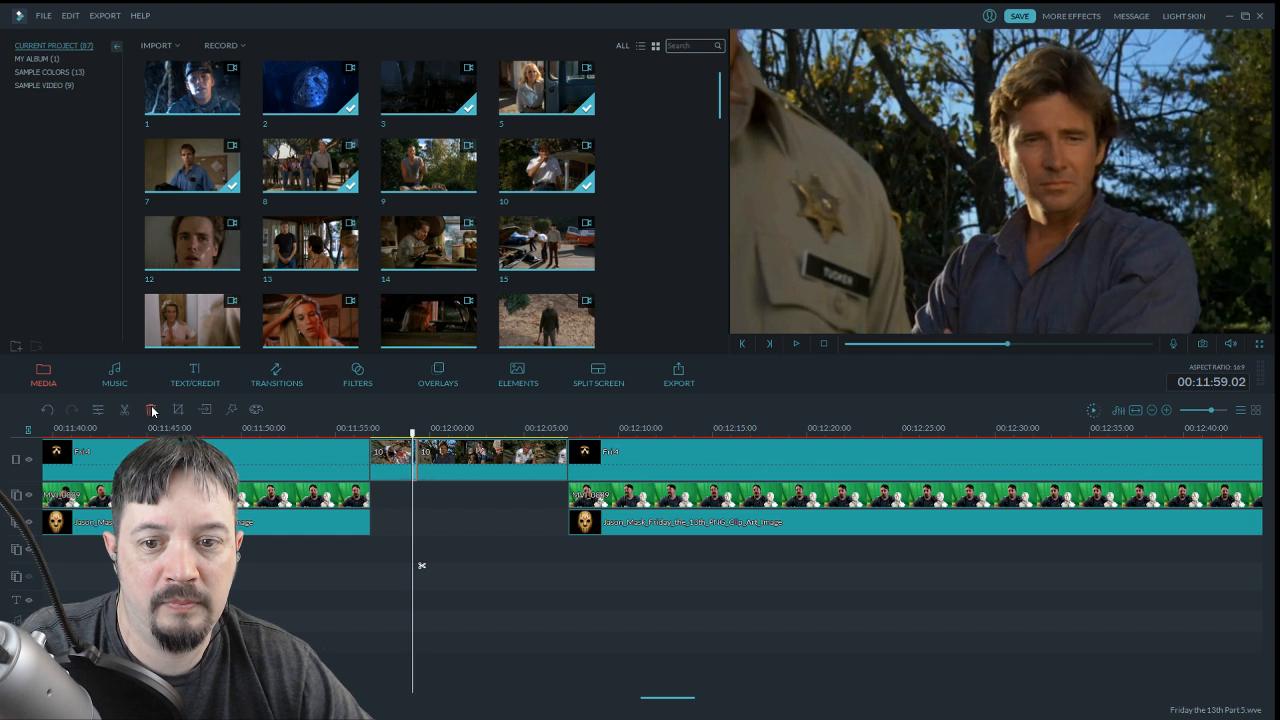
click(151, 410)
Play the edit from 00:11:56.09 and raise the volume of the second part of movie clip 10
drag(413, 436, 365, 437)
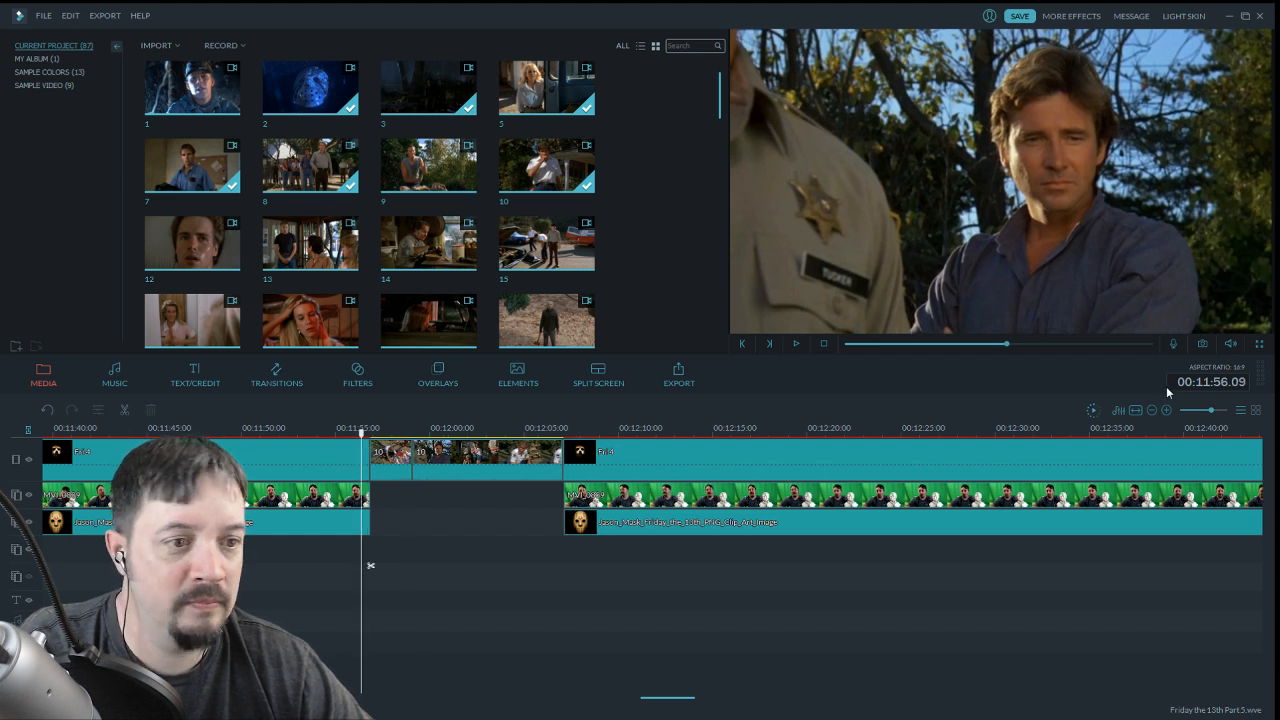
drag(1211, 414, 1205, 414)
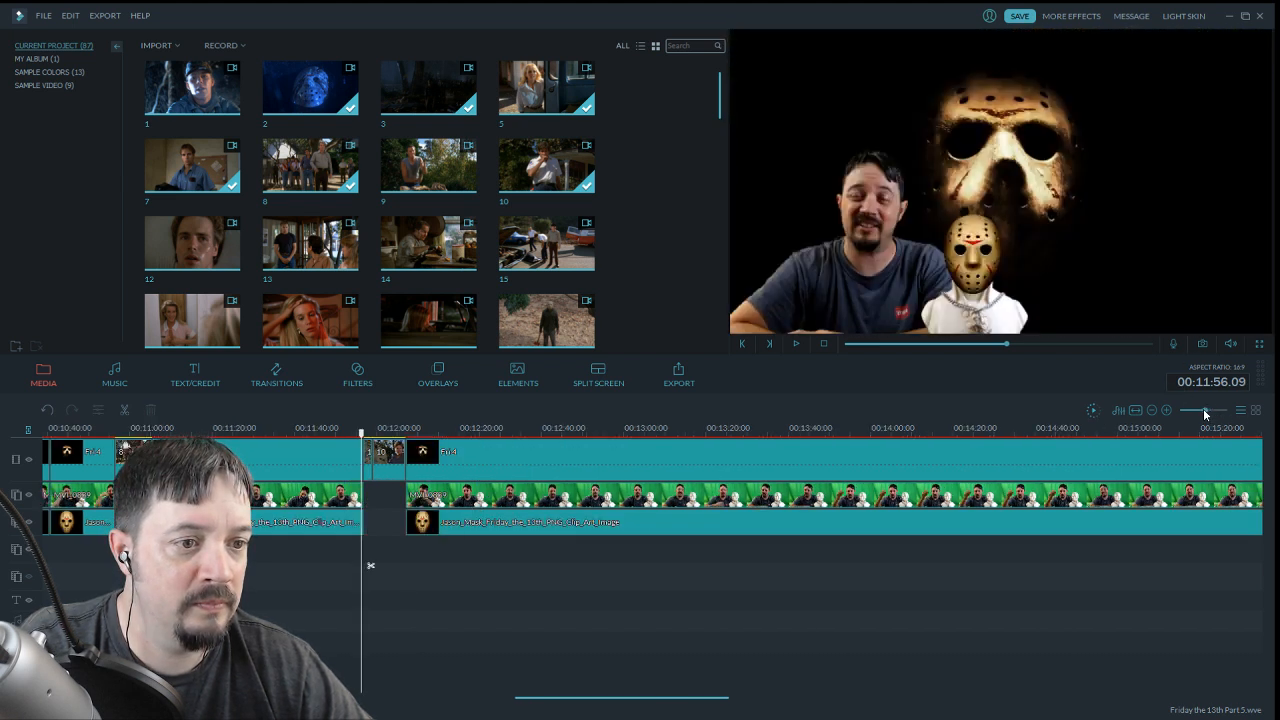
click(797, 344)
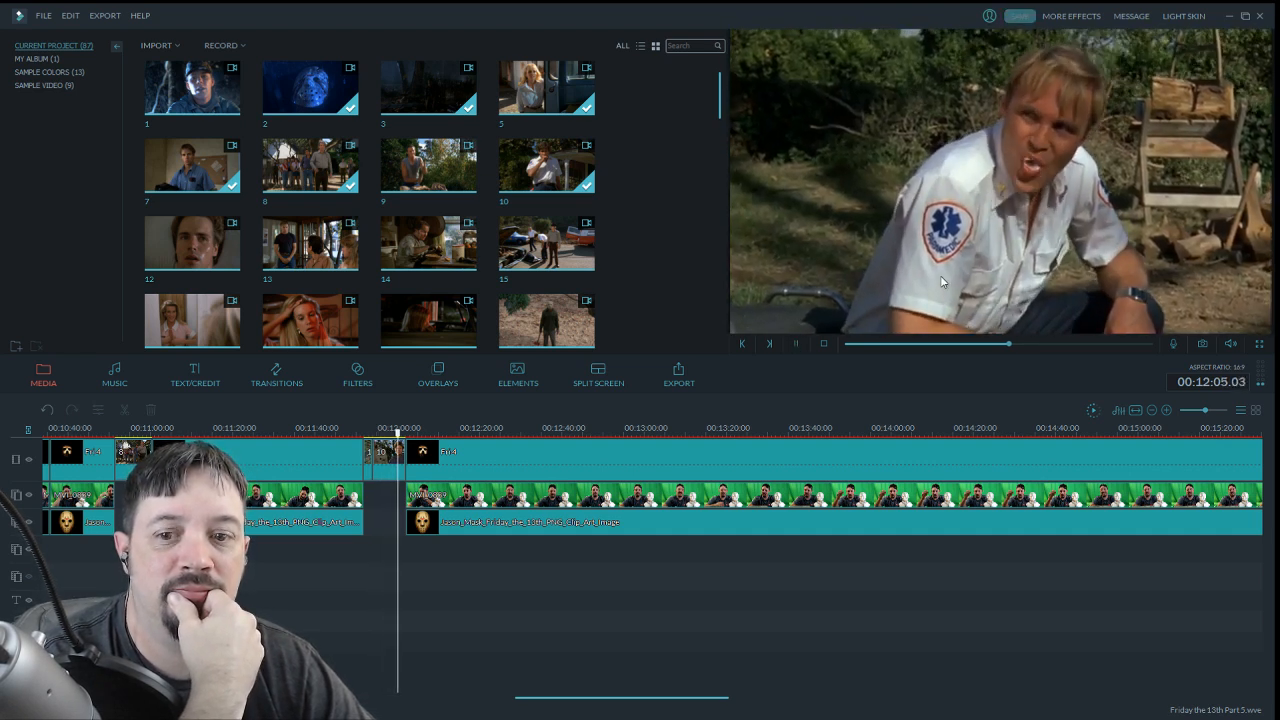
double_click(388, 457)
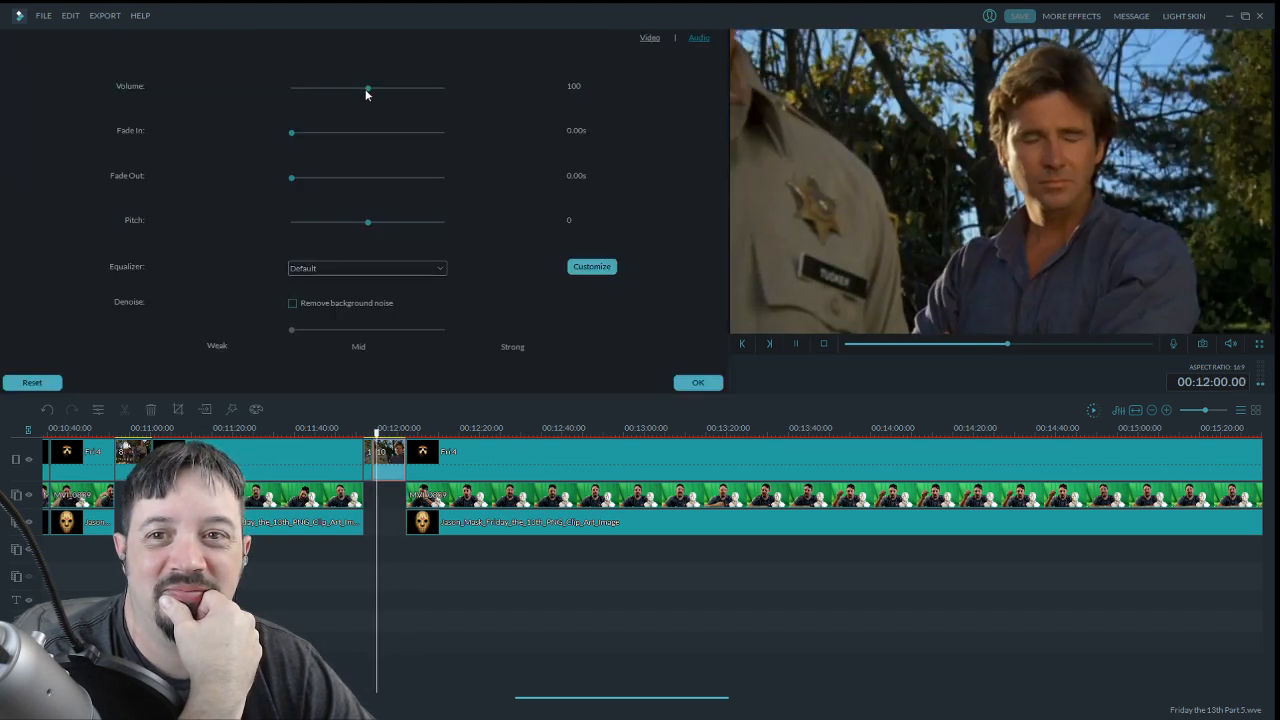
drag(366, 88, 733, 362)
click(698, 382)
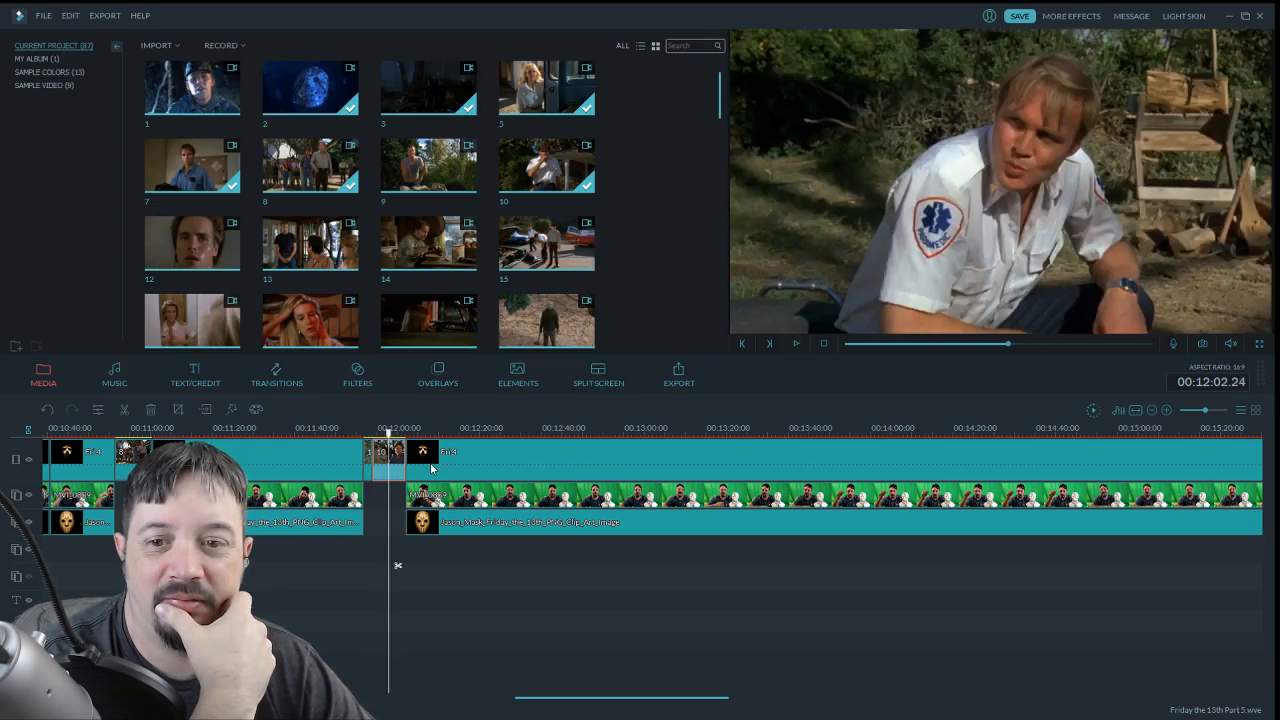
Split the background, commentary and mask clips at about 00:12:13, delete the commentary section between movie clip 10 and that cut, and save the project
mouse_move(390, 433)
mouse_down()
mouse_move(417, 437)
mouse_move(404, 440)
mouse_up()
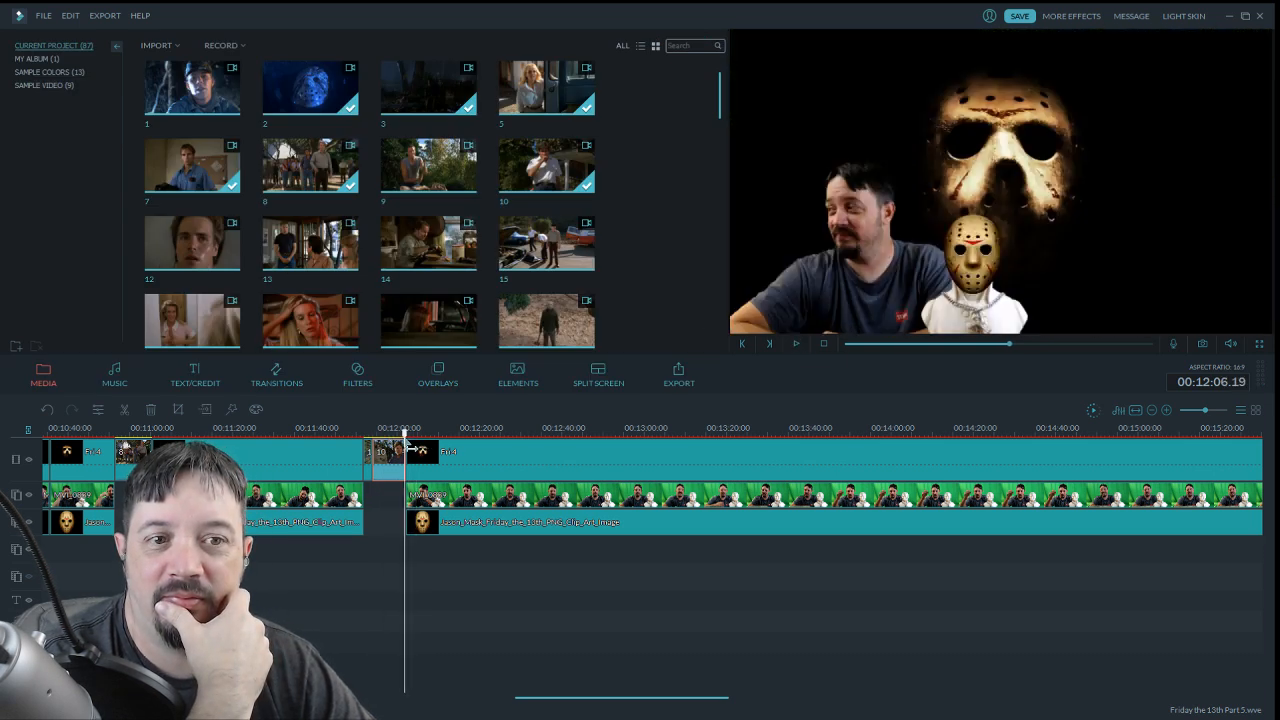
click(796, 343)
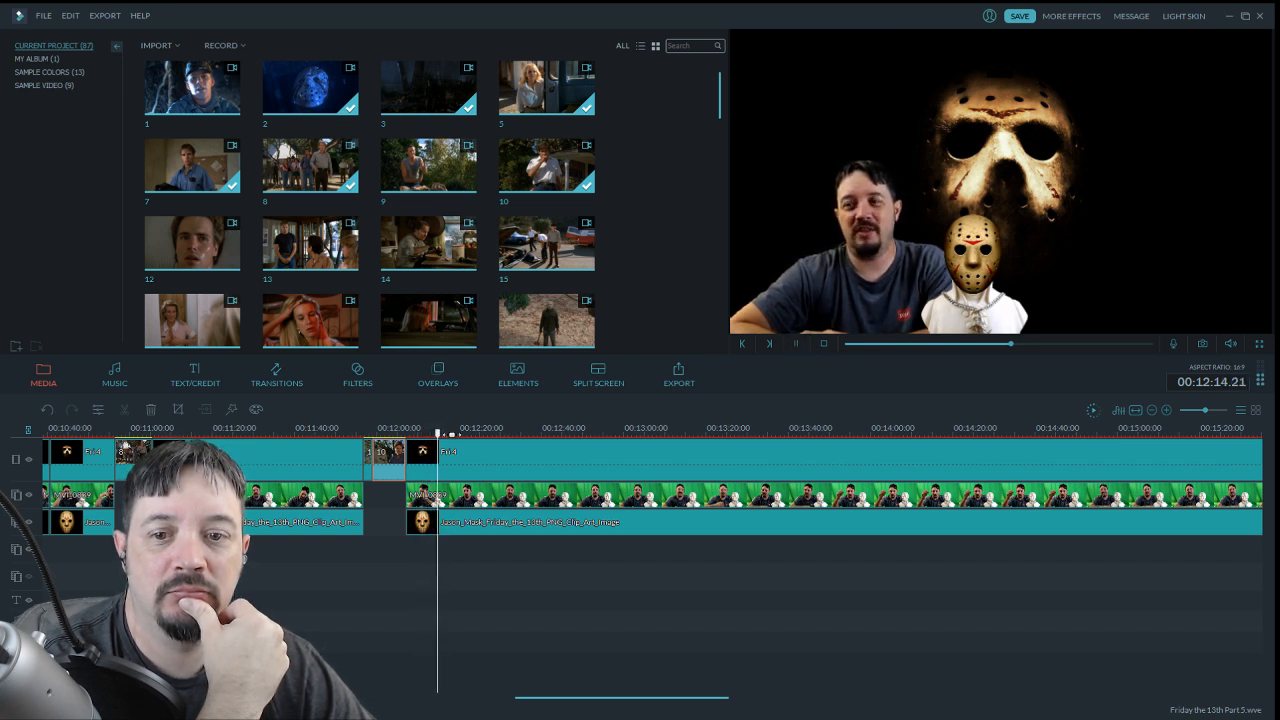
key(Left)
key(Left)
key(Left)
key(Left)
key(Left)
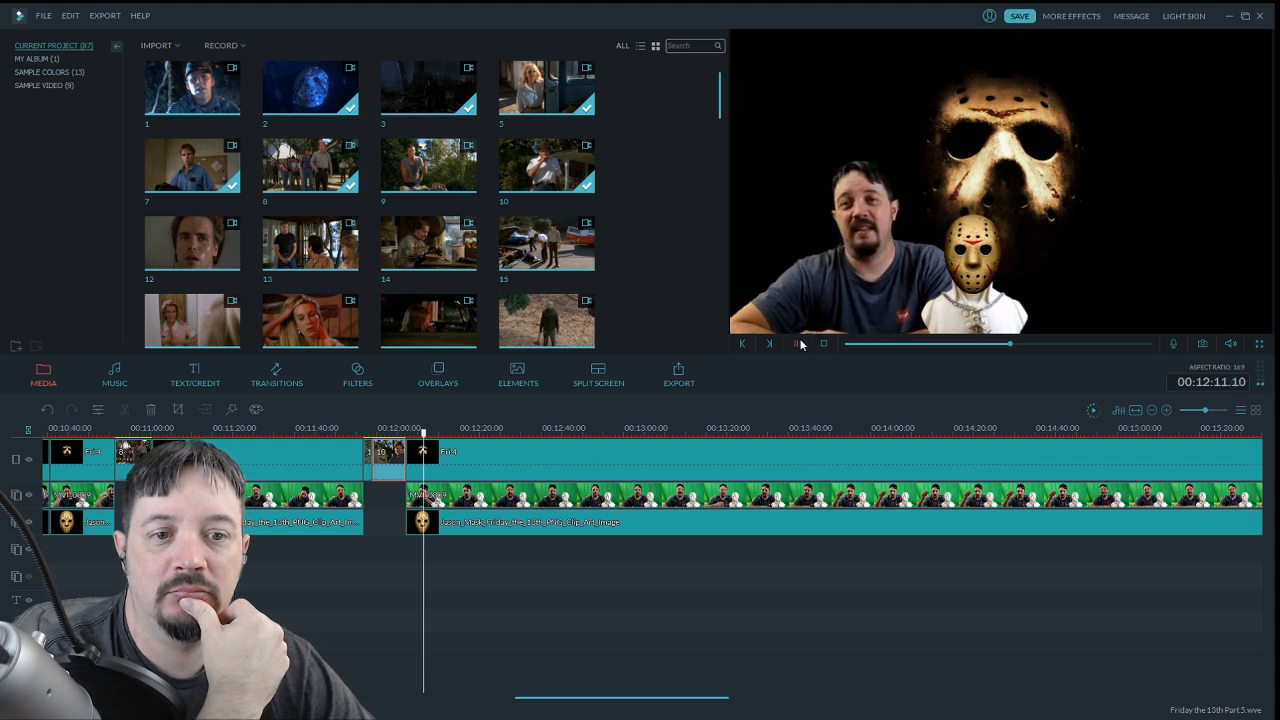
click(797, 344)
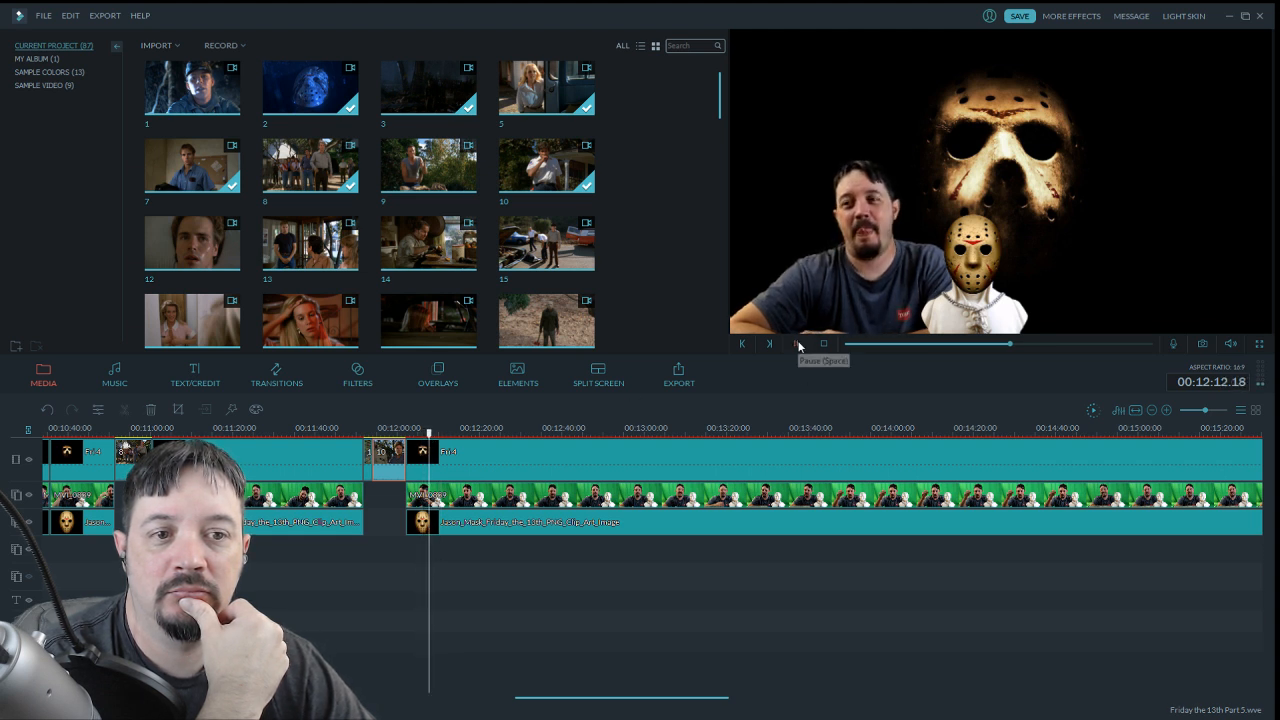
click(125, 412)
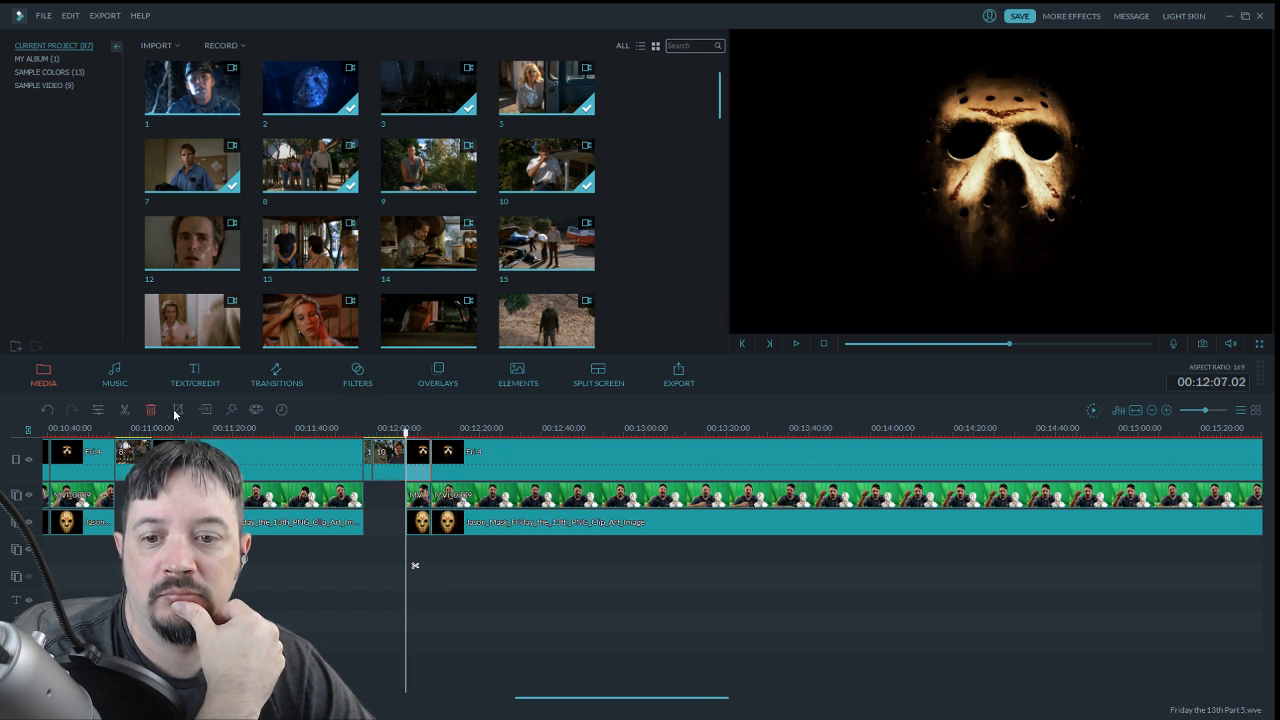
key(Delete)
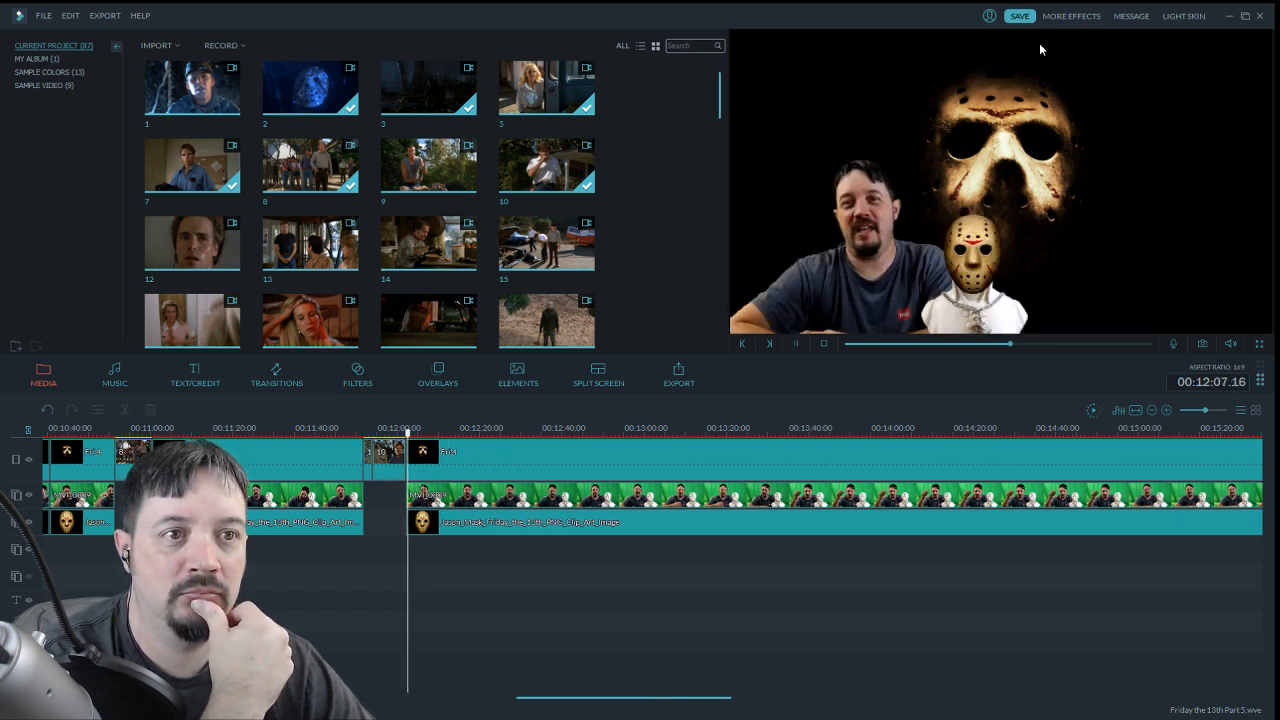
click(1022, 18)
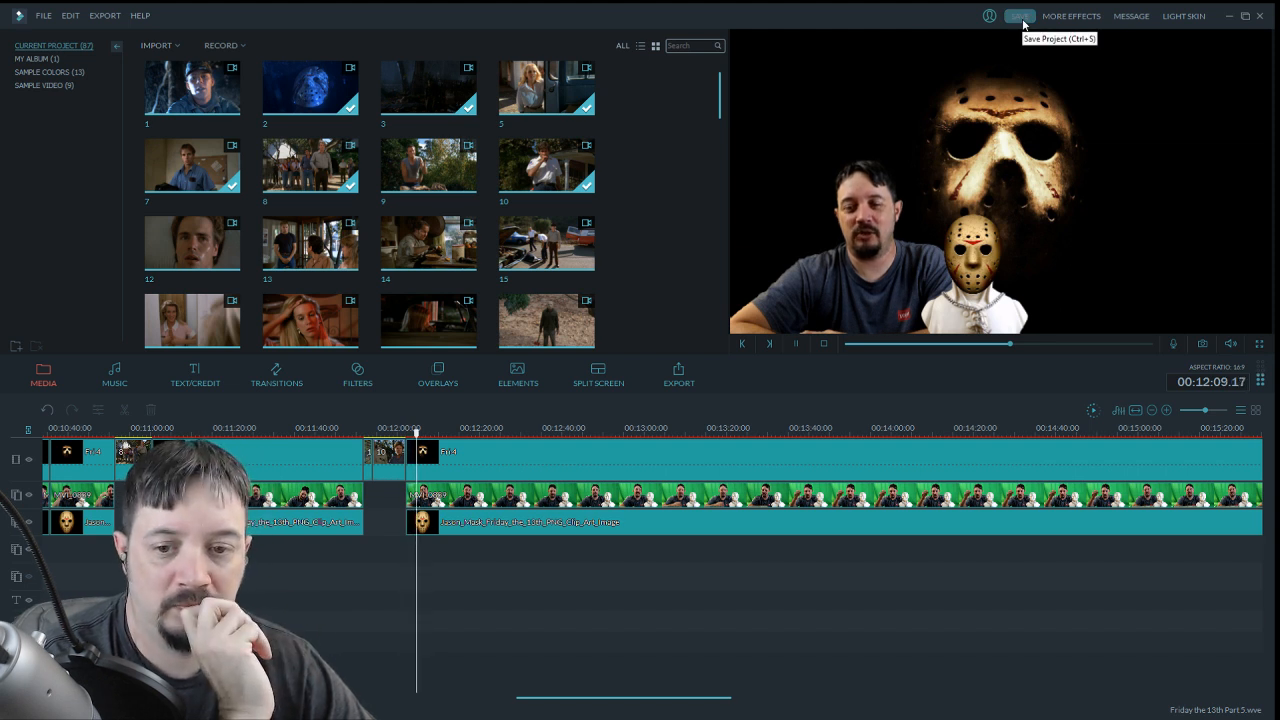